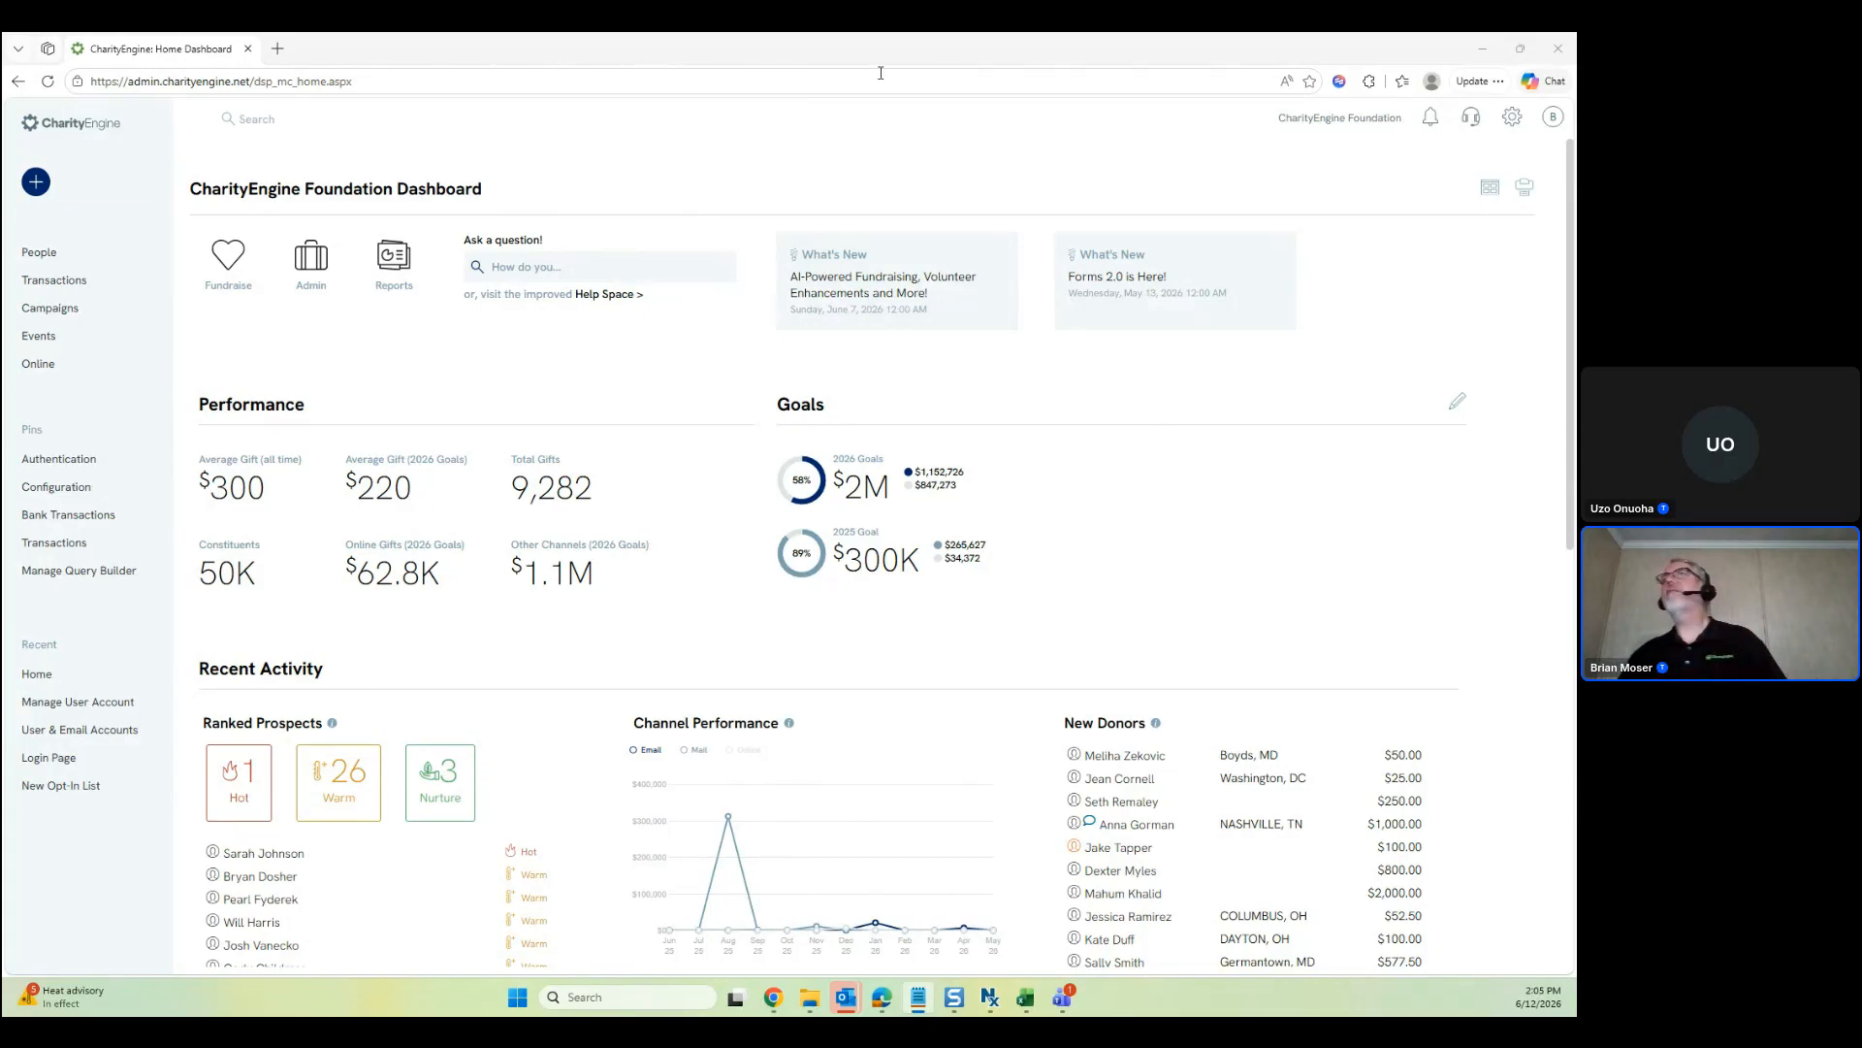
Bring the Edge window with the CharityEngine Foundation Dashboard to the front
{"action": "left_click", "coordinate": [987, 153]}
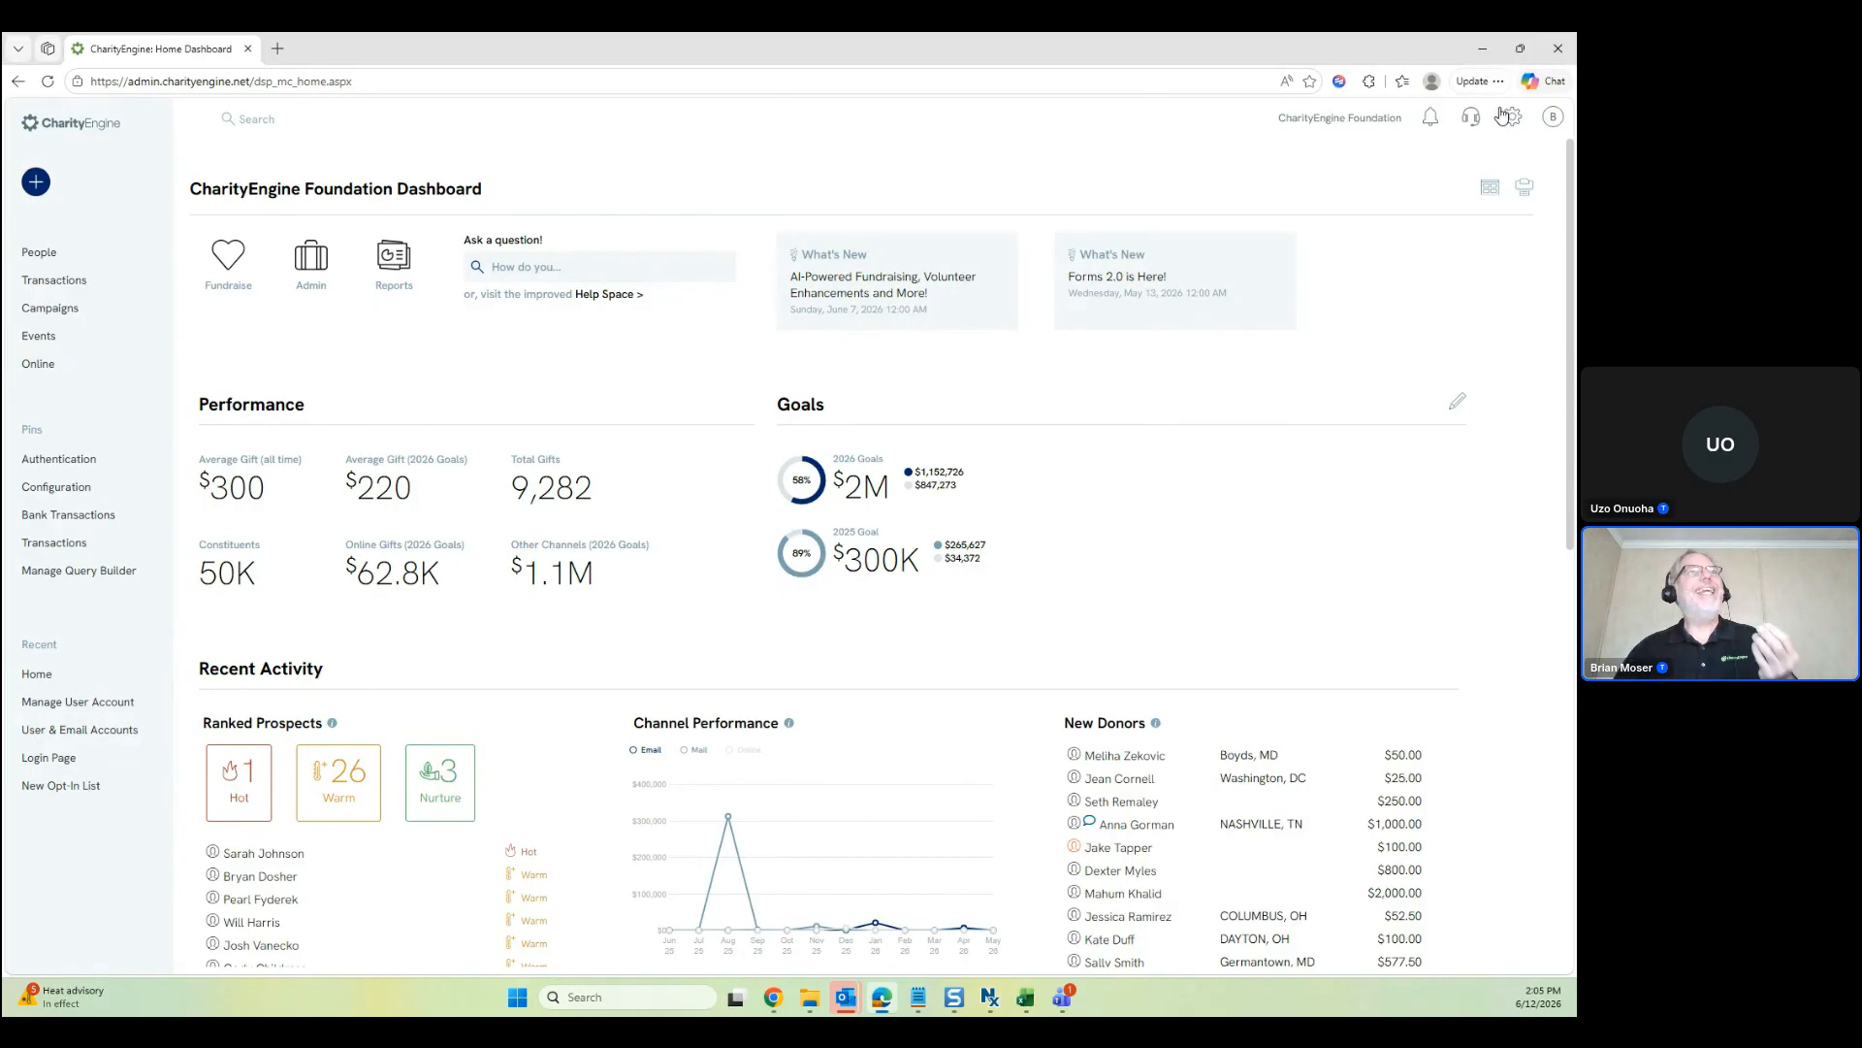
Open Campaigns > Default Settings from the settings gear and expand the Global Suppression Query list
{"action": "left_click", "coordinate": [1505, 116]}
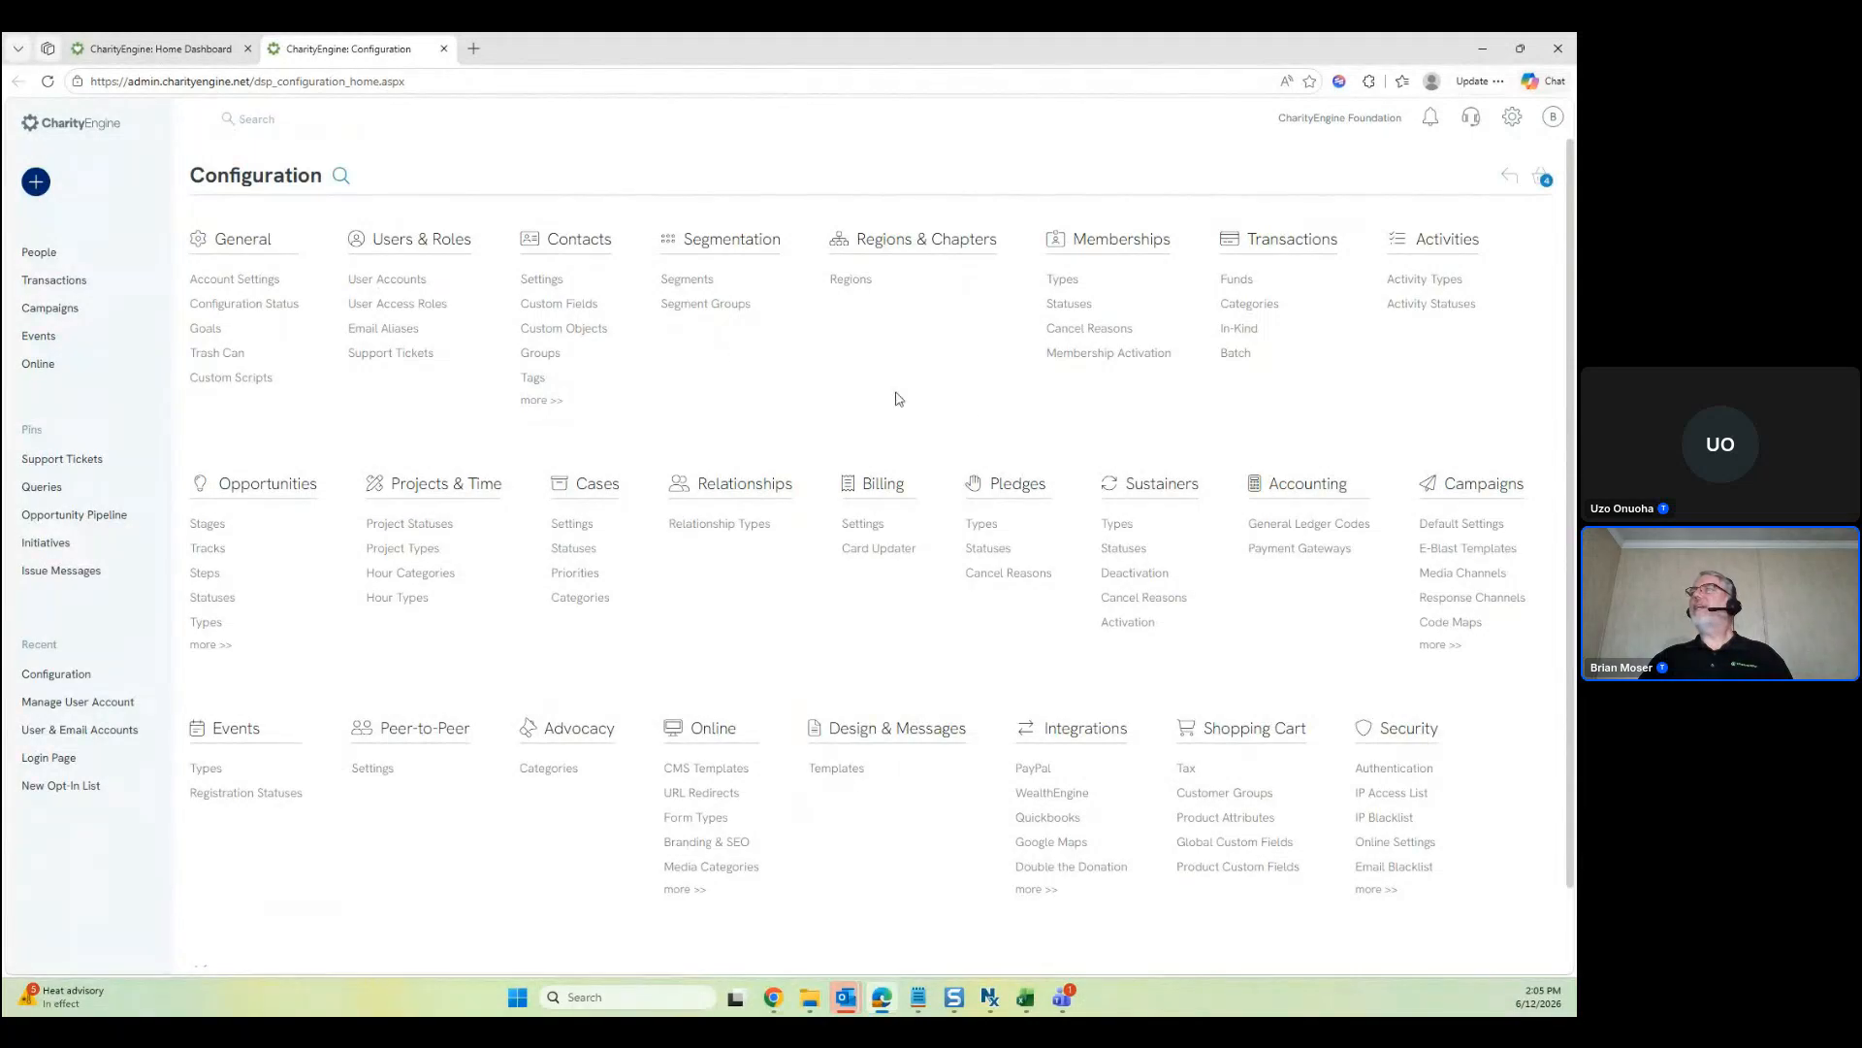
{"action": "left_click", "coordinate": [1455, 526], "text": "ctrl"}
{"action": "left_click", "coordinate": [540, 43]}
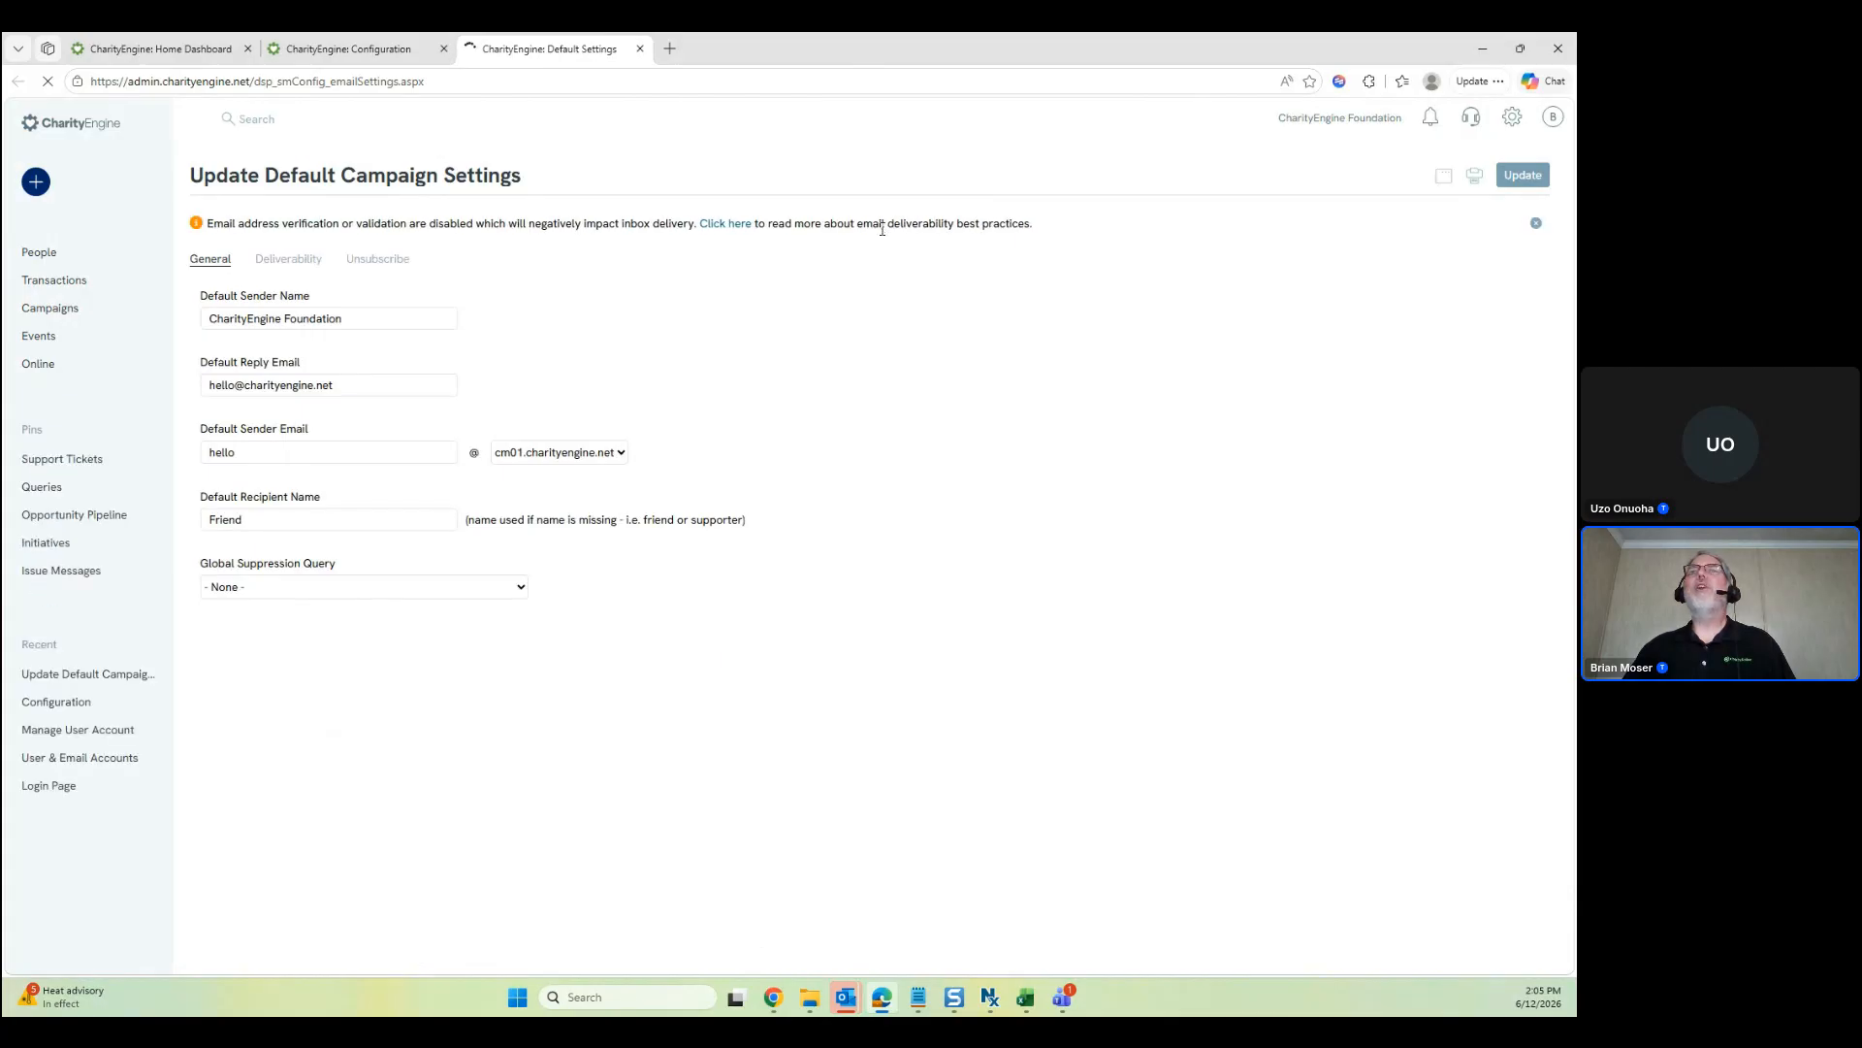
{"action": "left_click", "coordinate": [378, 590]}
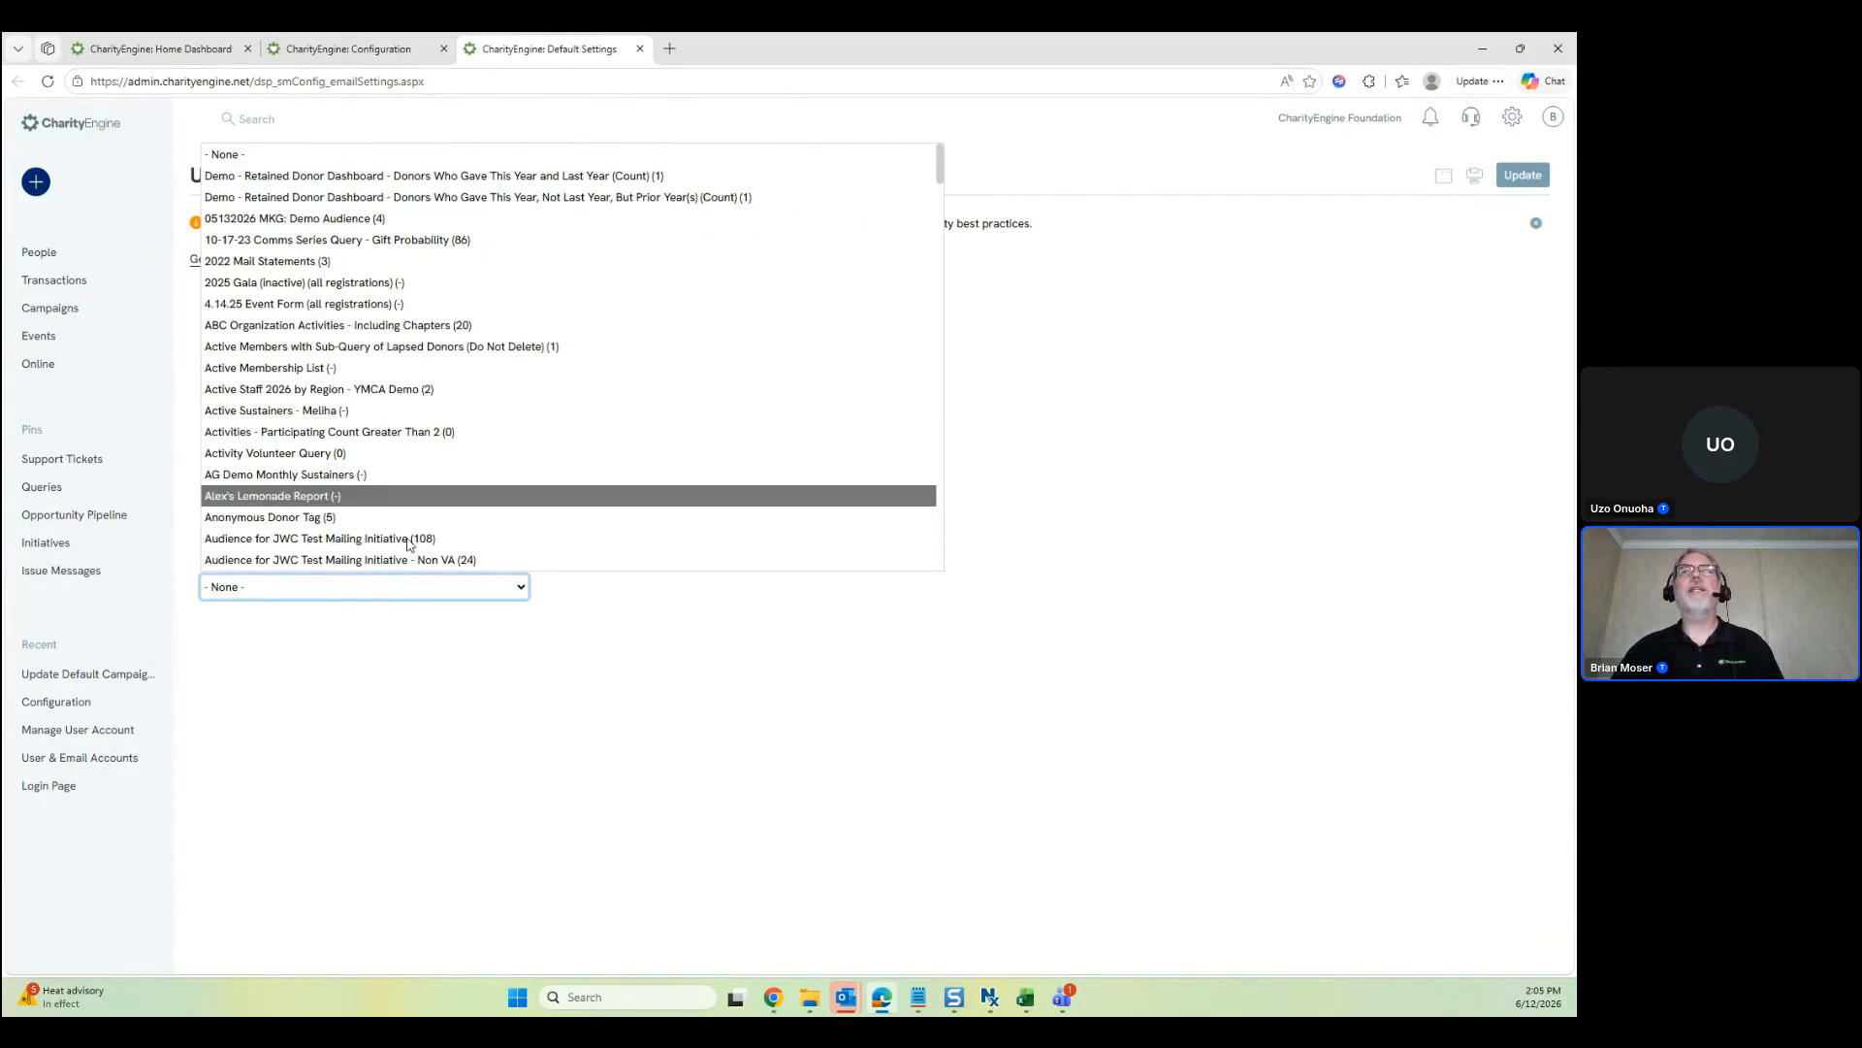
Dismiss the Global Suppression Query dropdown, keeping it at None
{"action": "left_click", "coordinate": [579, 846]}
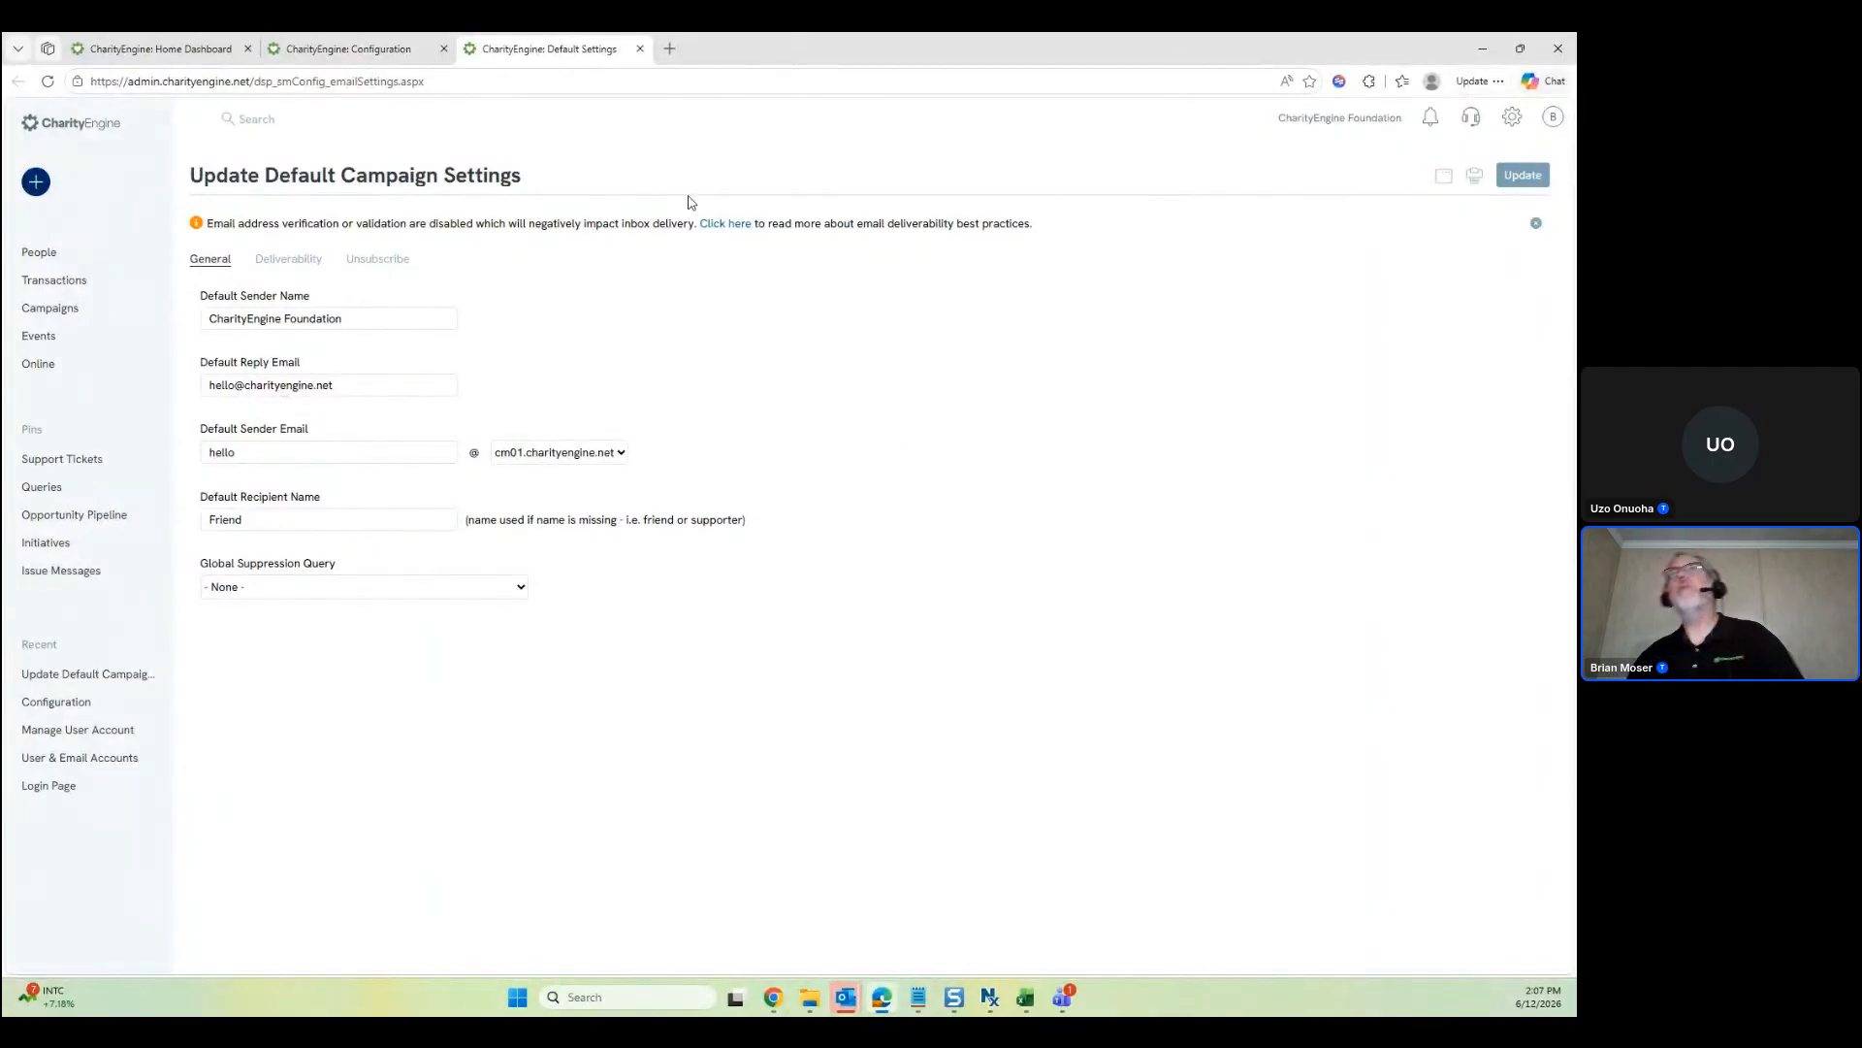
Close the Default Settings and Configuration tabs and open Campaigns > List Management > Opt-In Lists in a new tab
{"action": "left_click", "coordinate": [640, 48]}
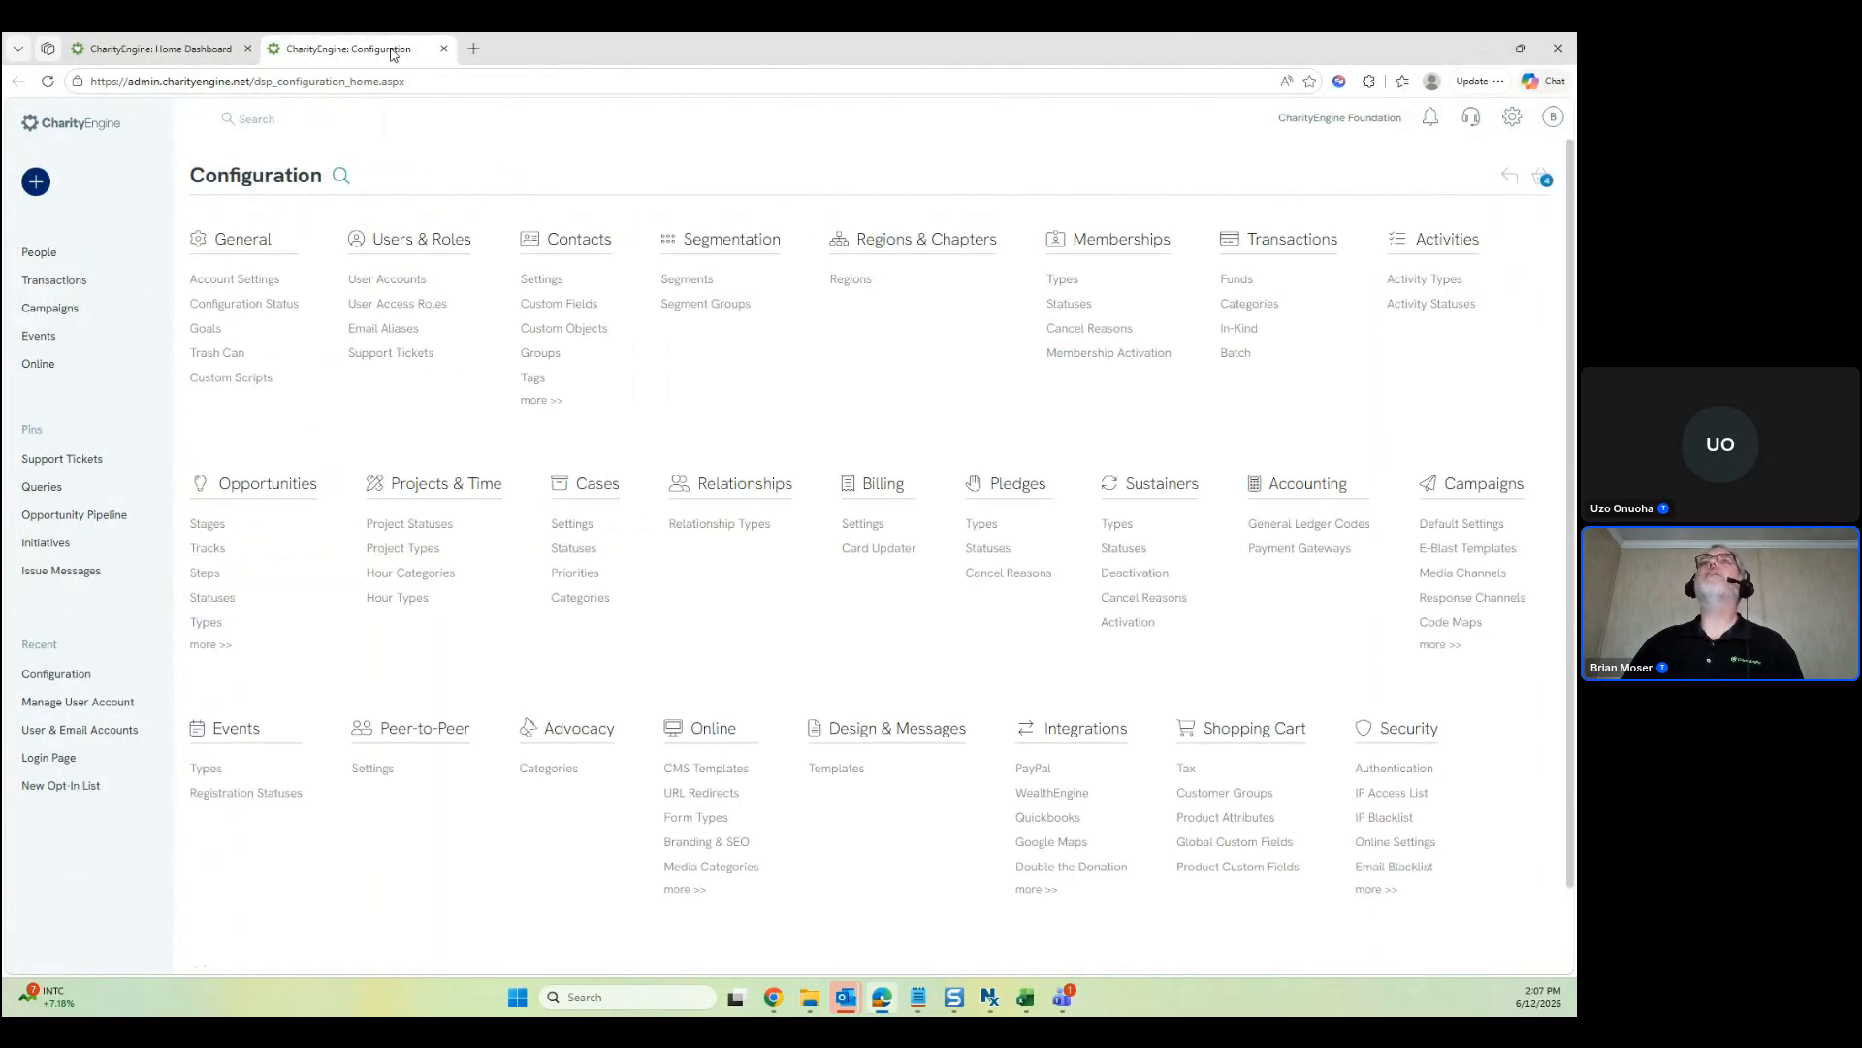
{"action": "left_click", "coordinate": [443, 48]}
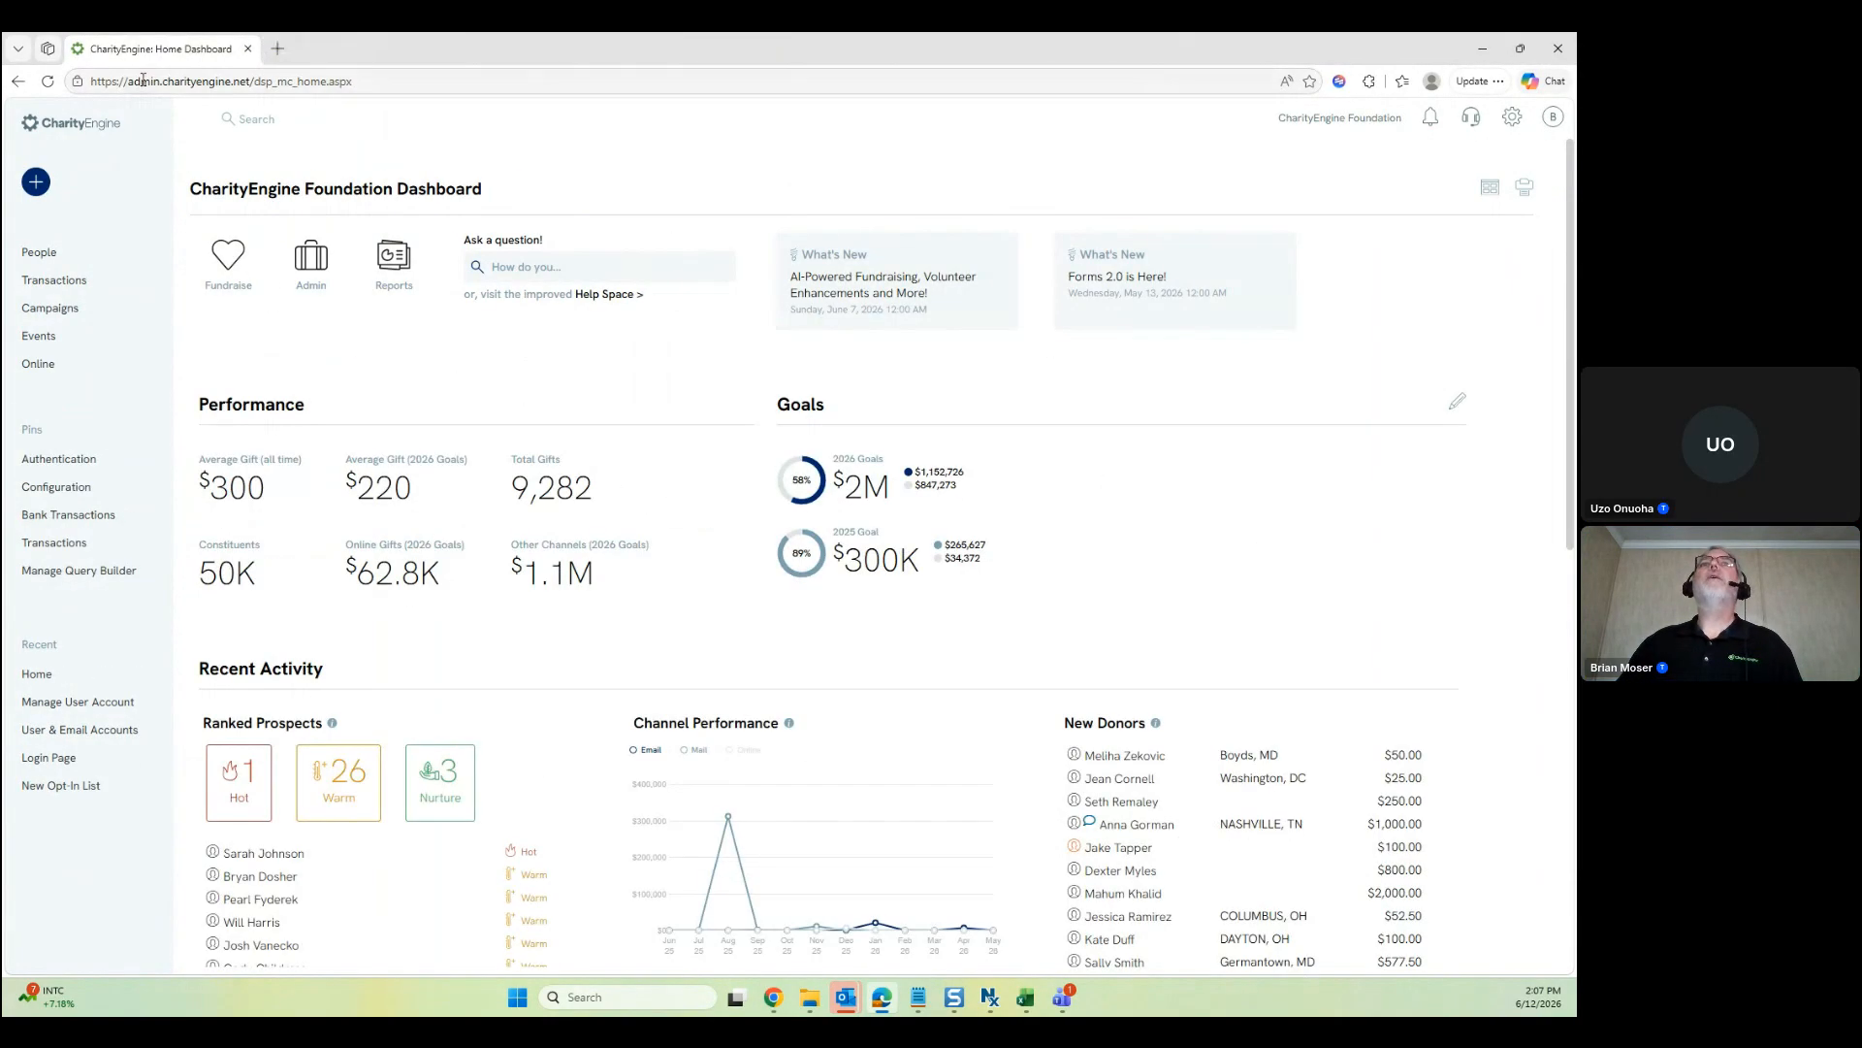
{"action": "mouse_move", "coordinate": [86, 312]}
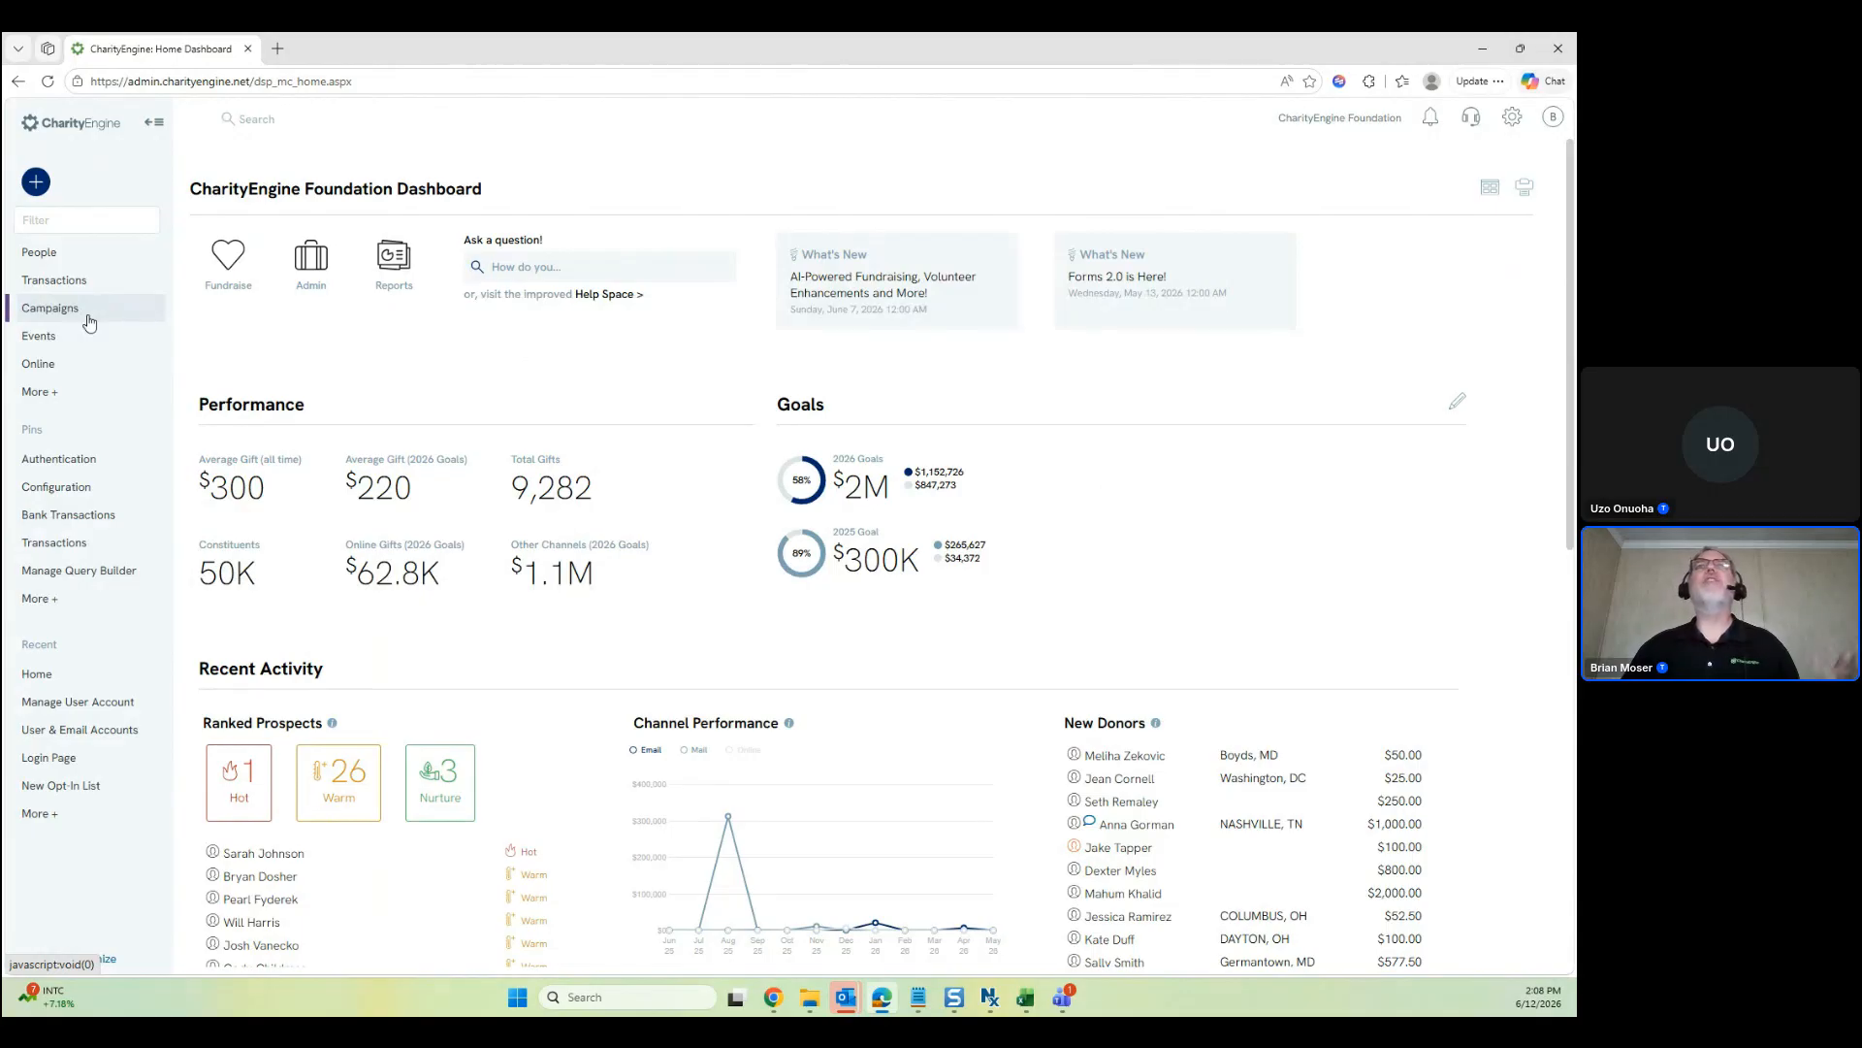
{"action": "left_click", "coordinate": [80, 310]}
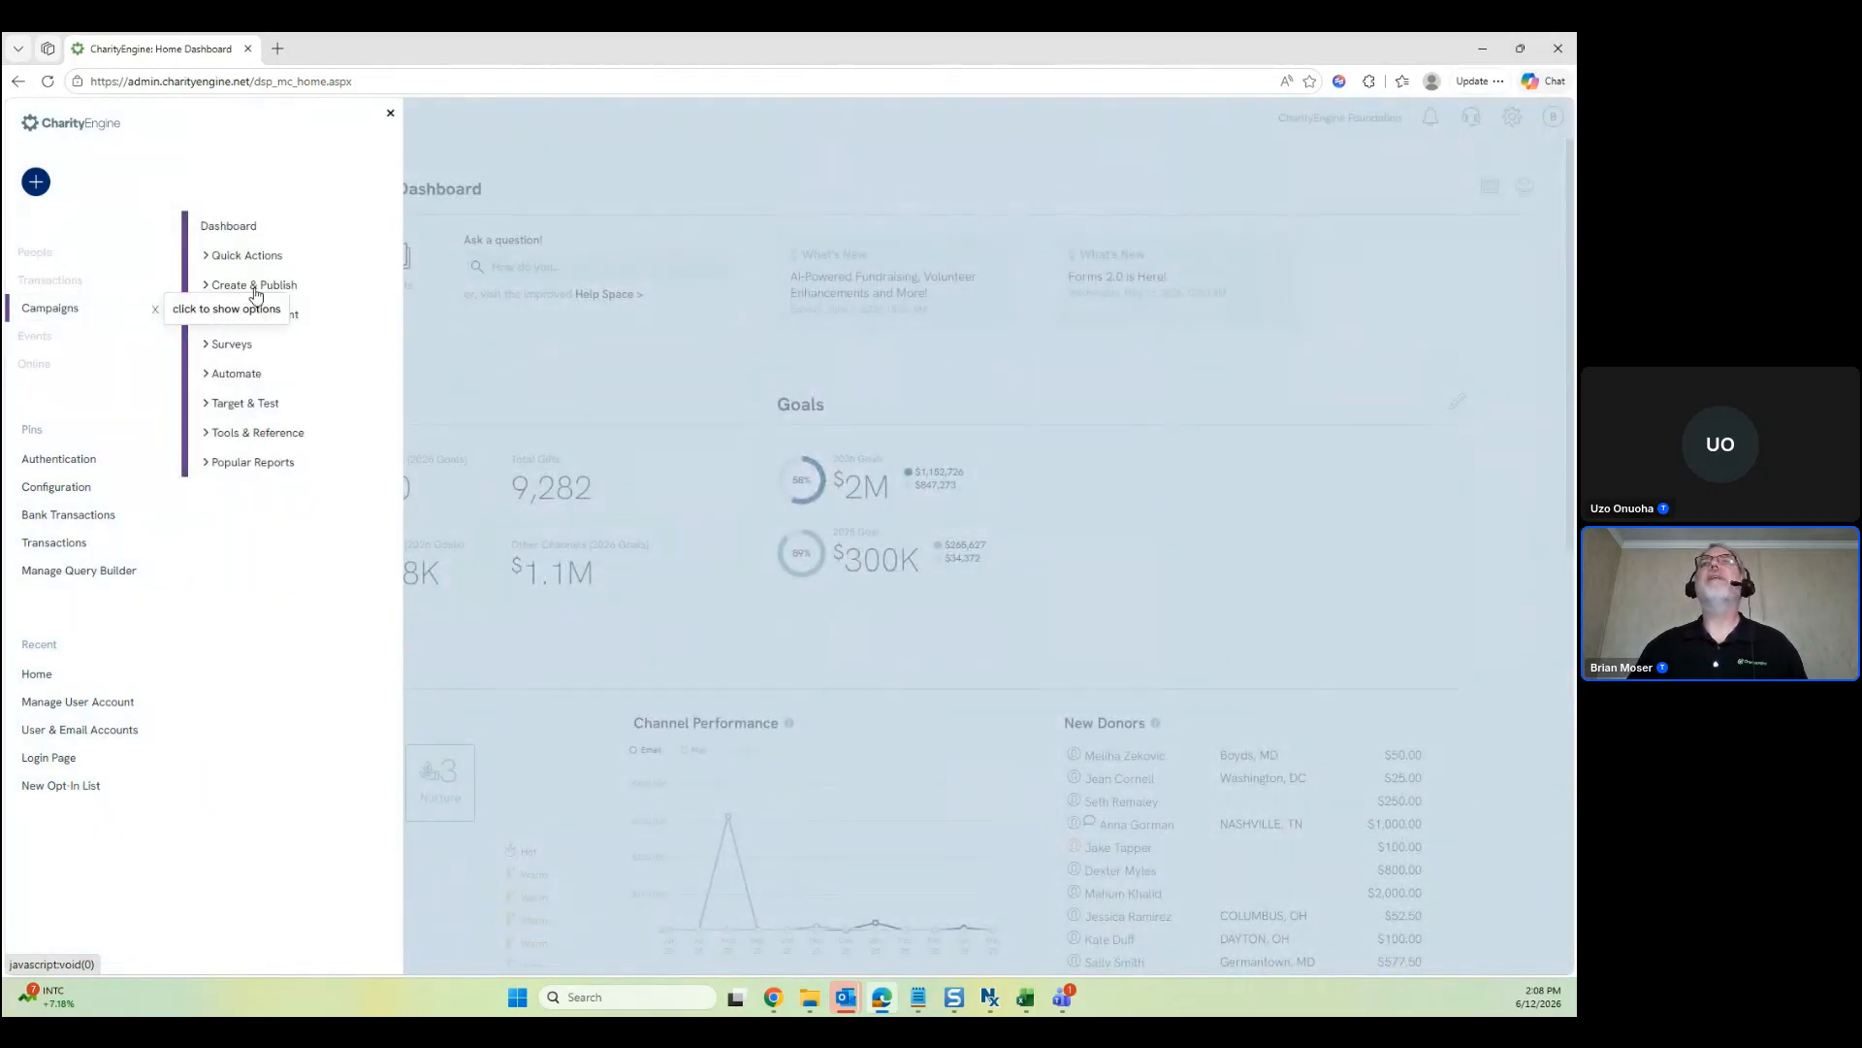
{"action": "left_click", "coordinate": [255, 291]}
{"action": "left_click", "coordinate": [282, 511]}
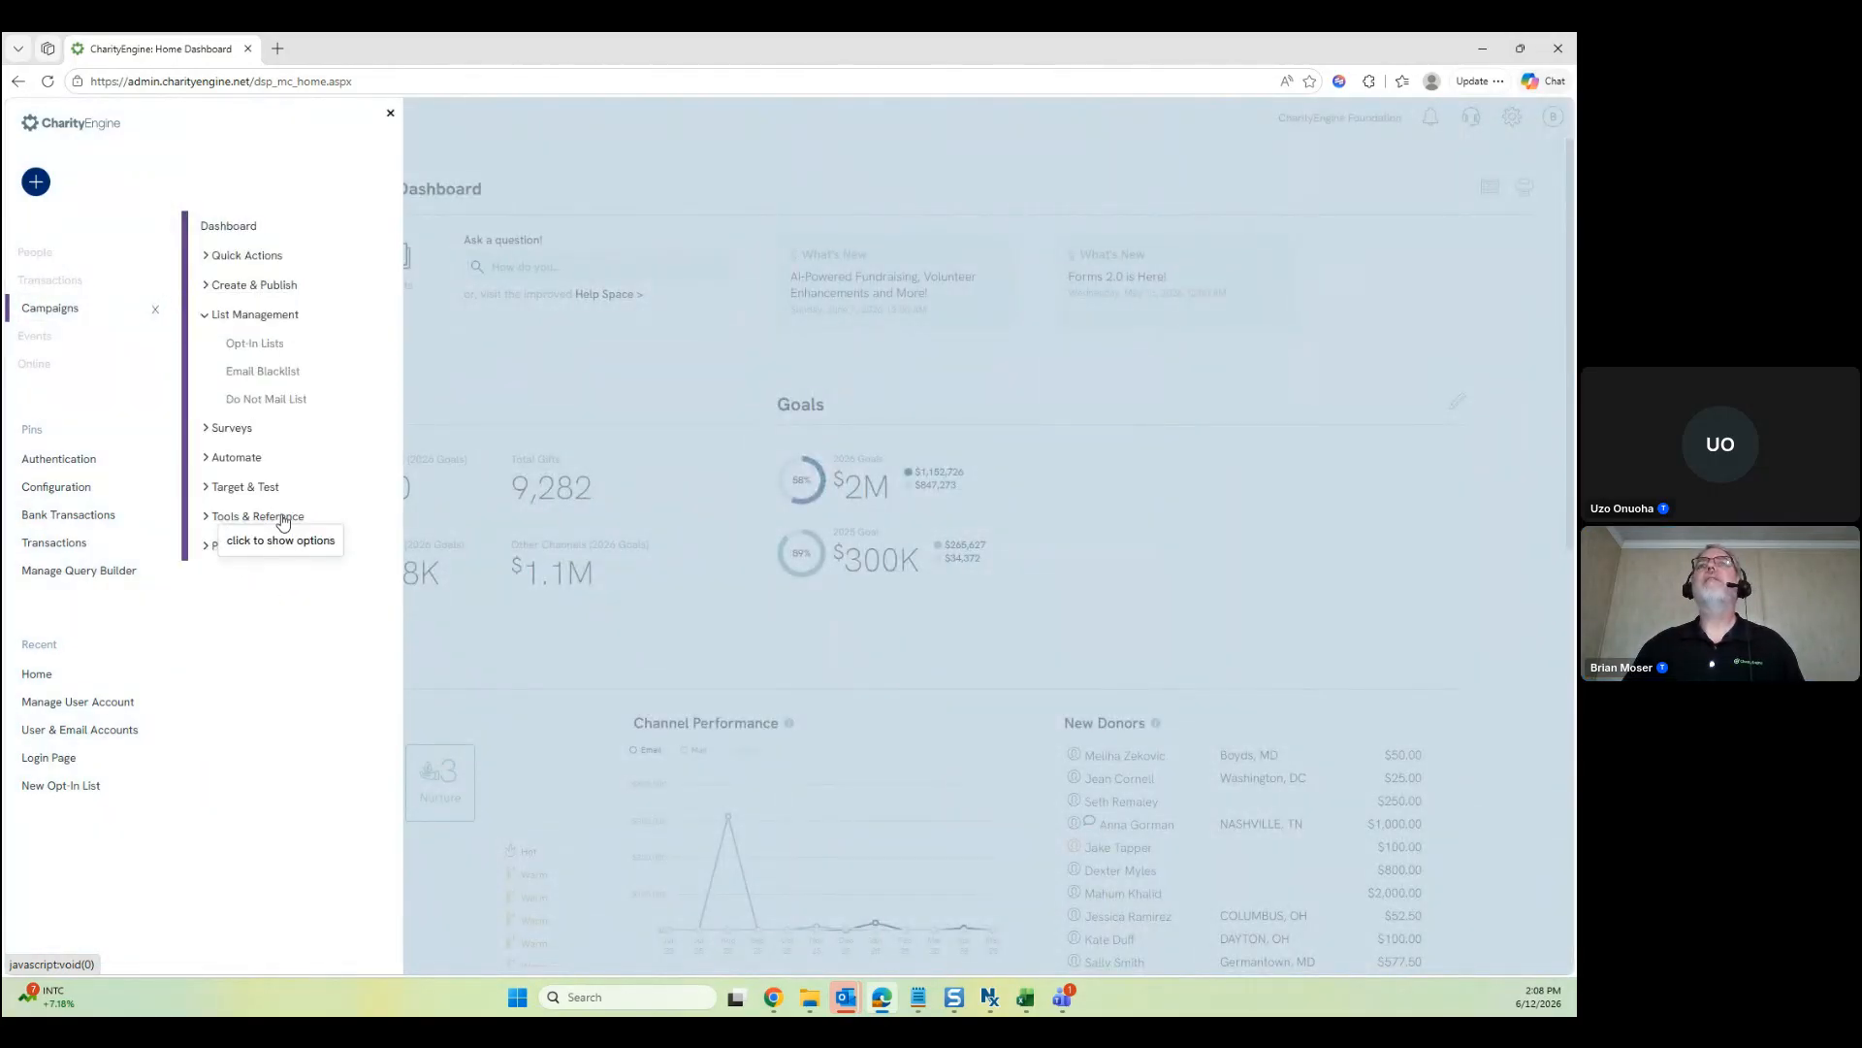
{"action": "middle_click", "coordinate": [257, 345]}
{"action": "left_click", "coordinate": [363, 44]}
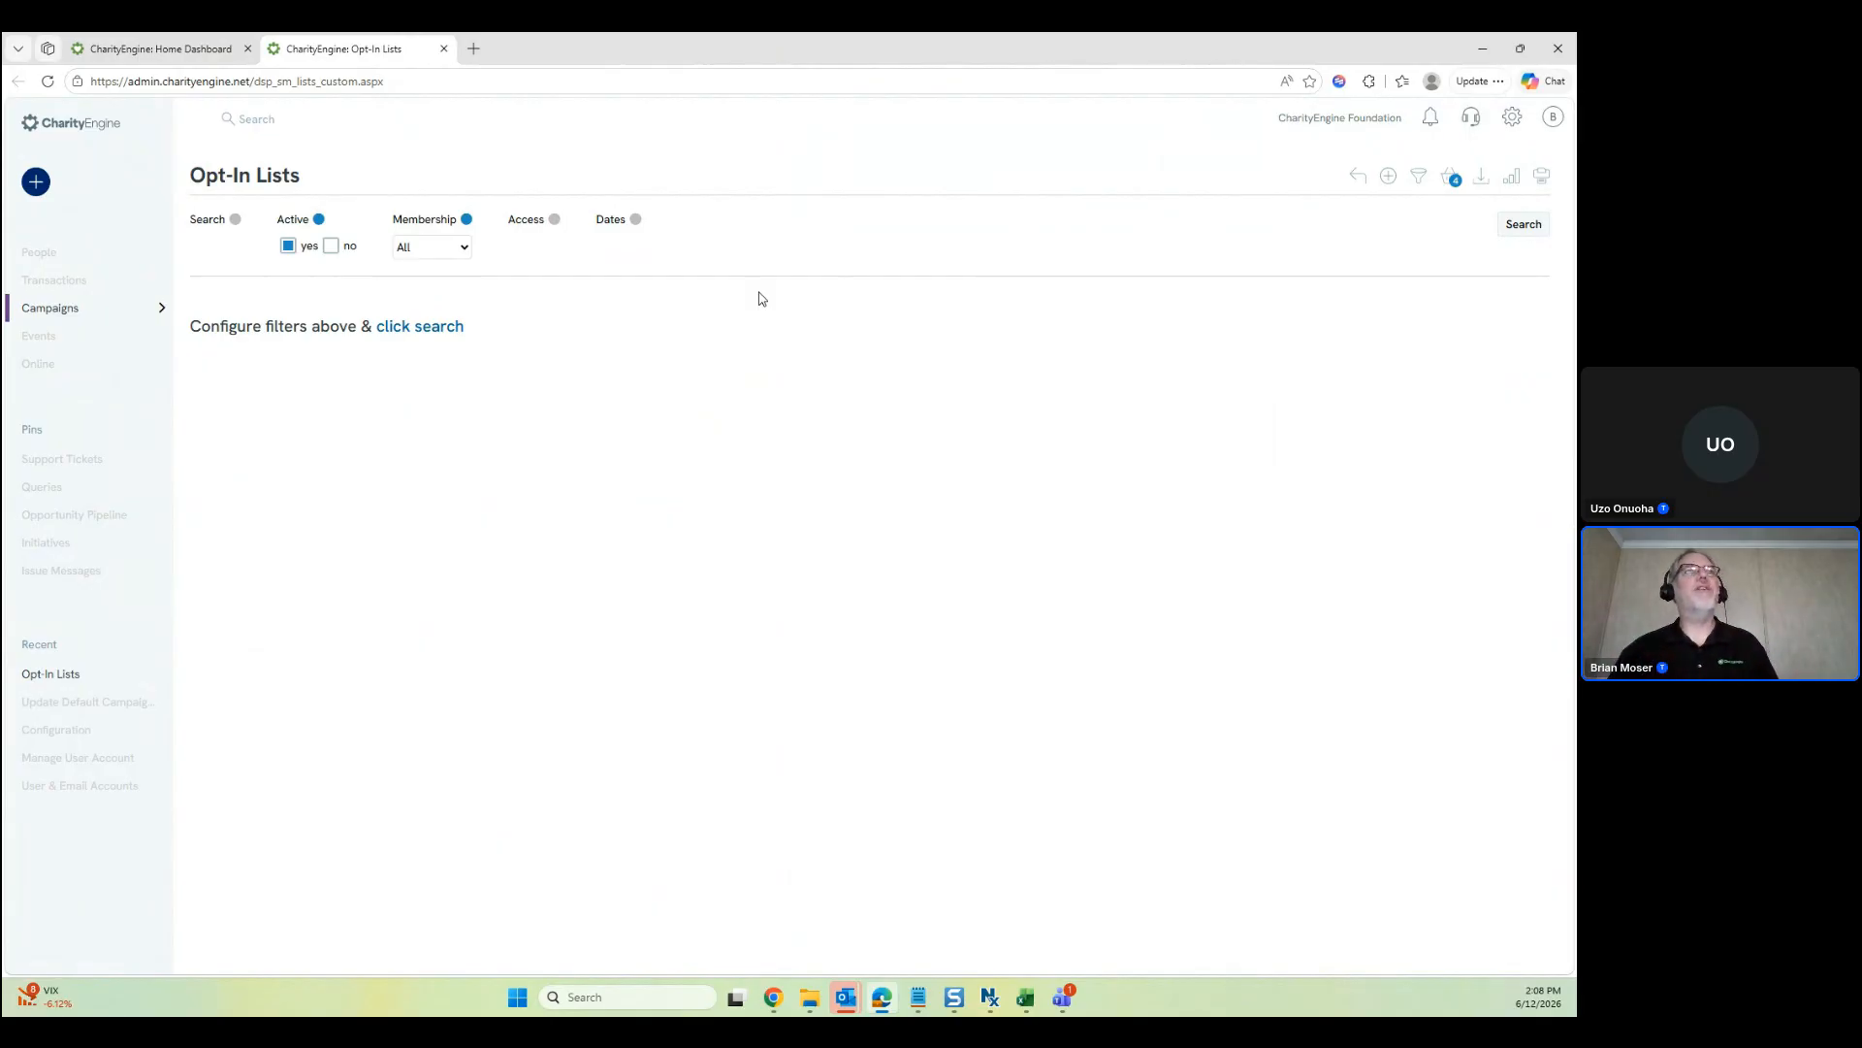
Search the active opt-in lists, view the single contact in list 91277, then close that tab
{"action": "left_click", "coordinate": [428, 338]}
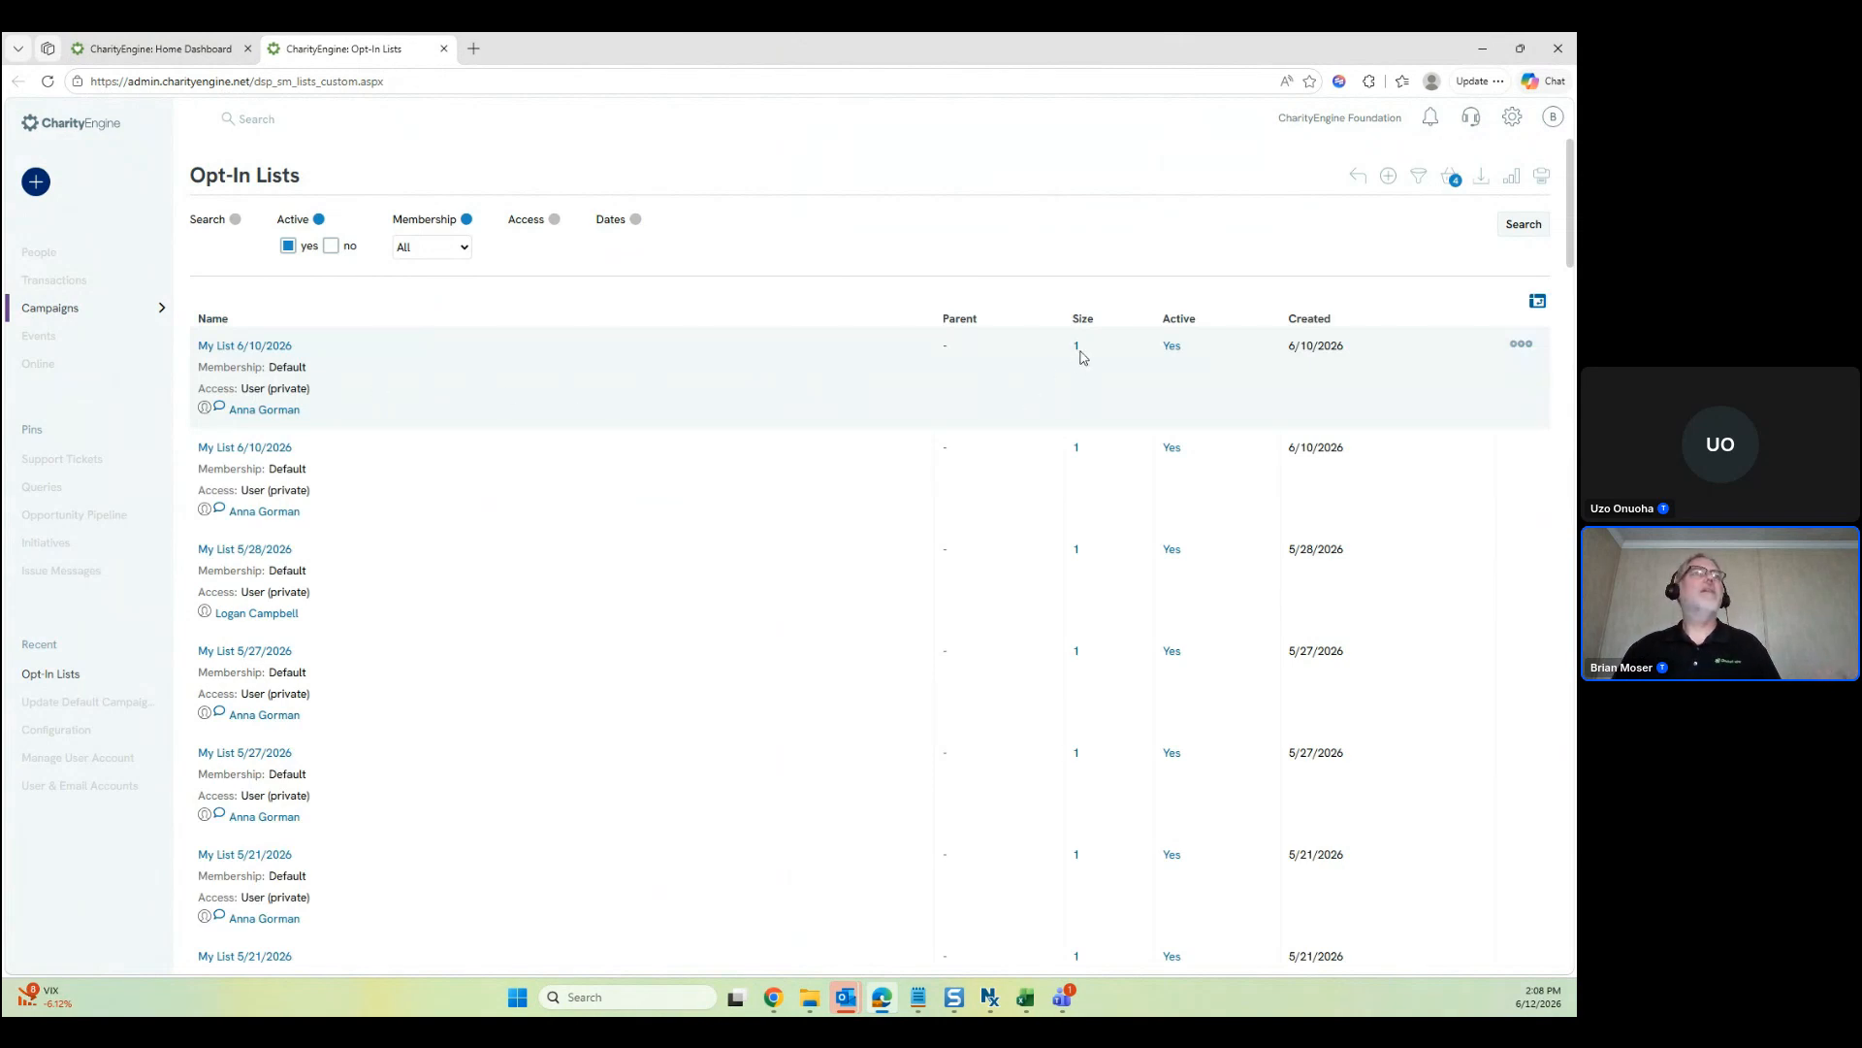
{"action": "mouse_move", "coordinate": [1079, 354]}
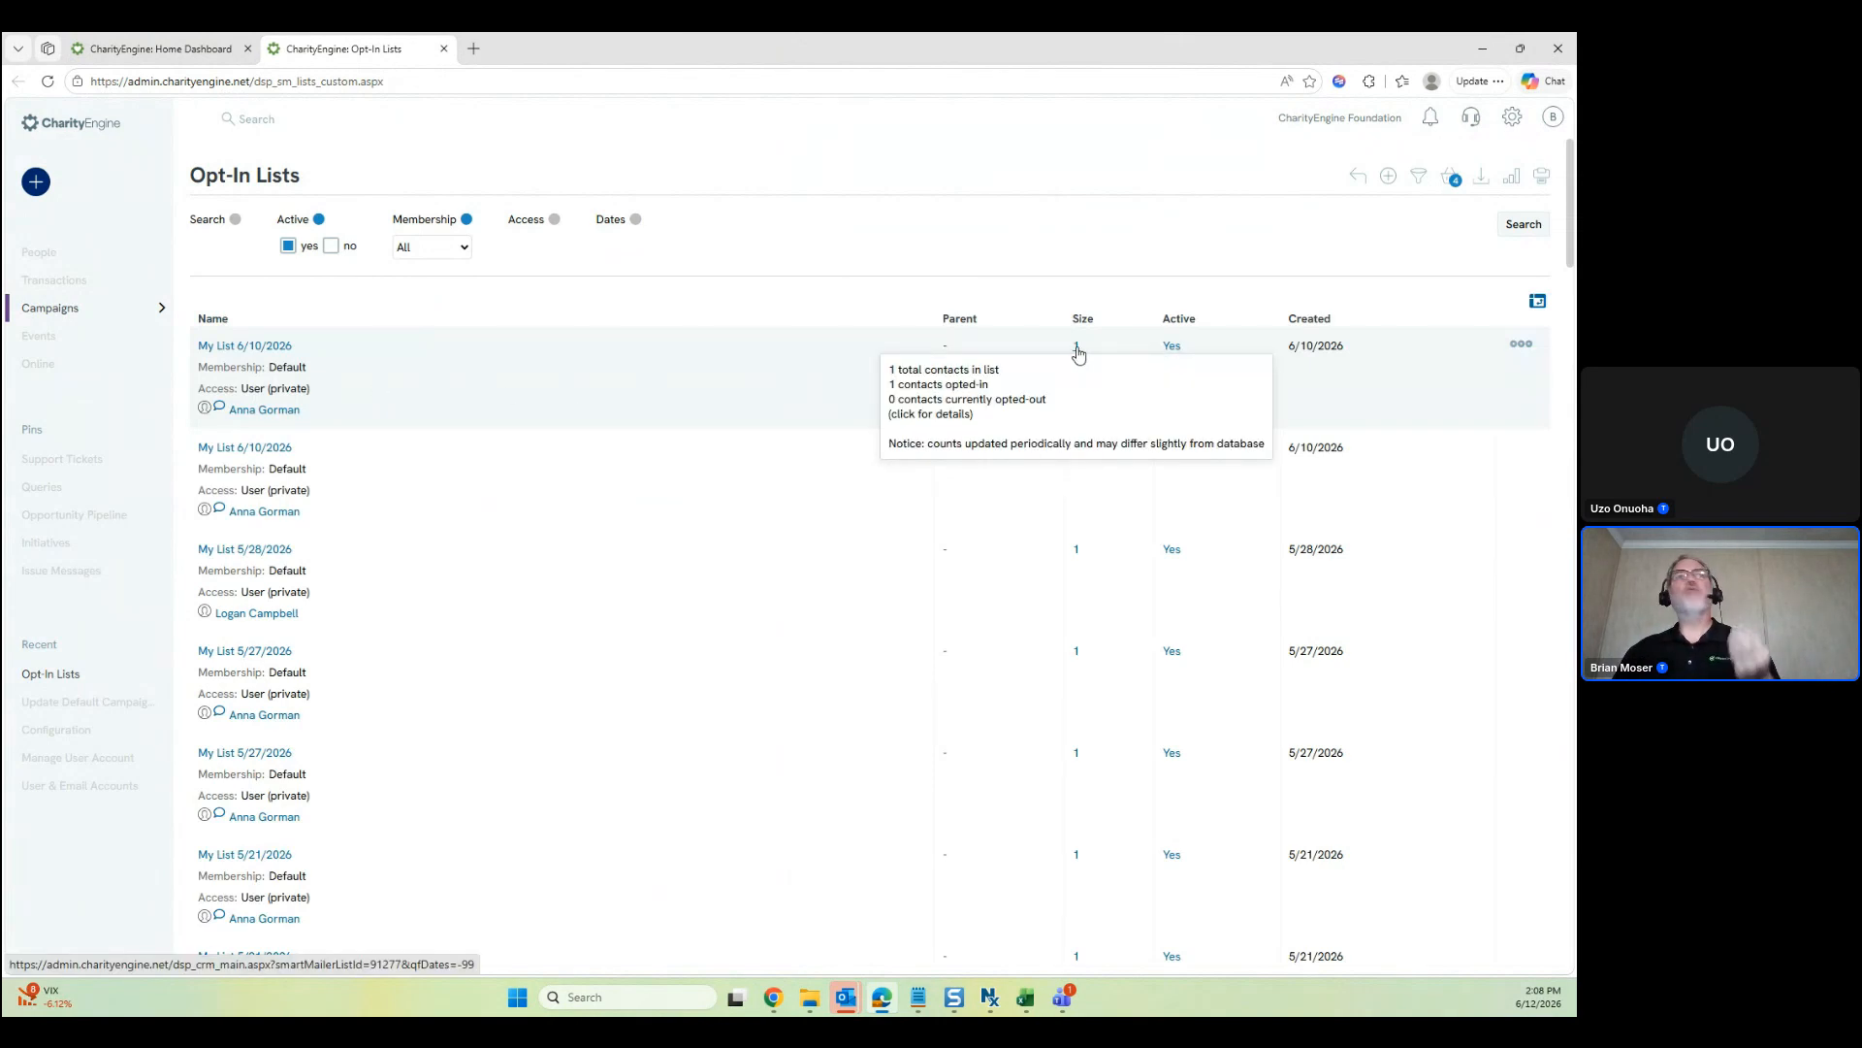
{"action": "left_click", "coordinate": [1079, 351]}
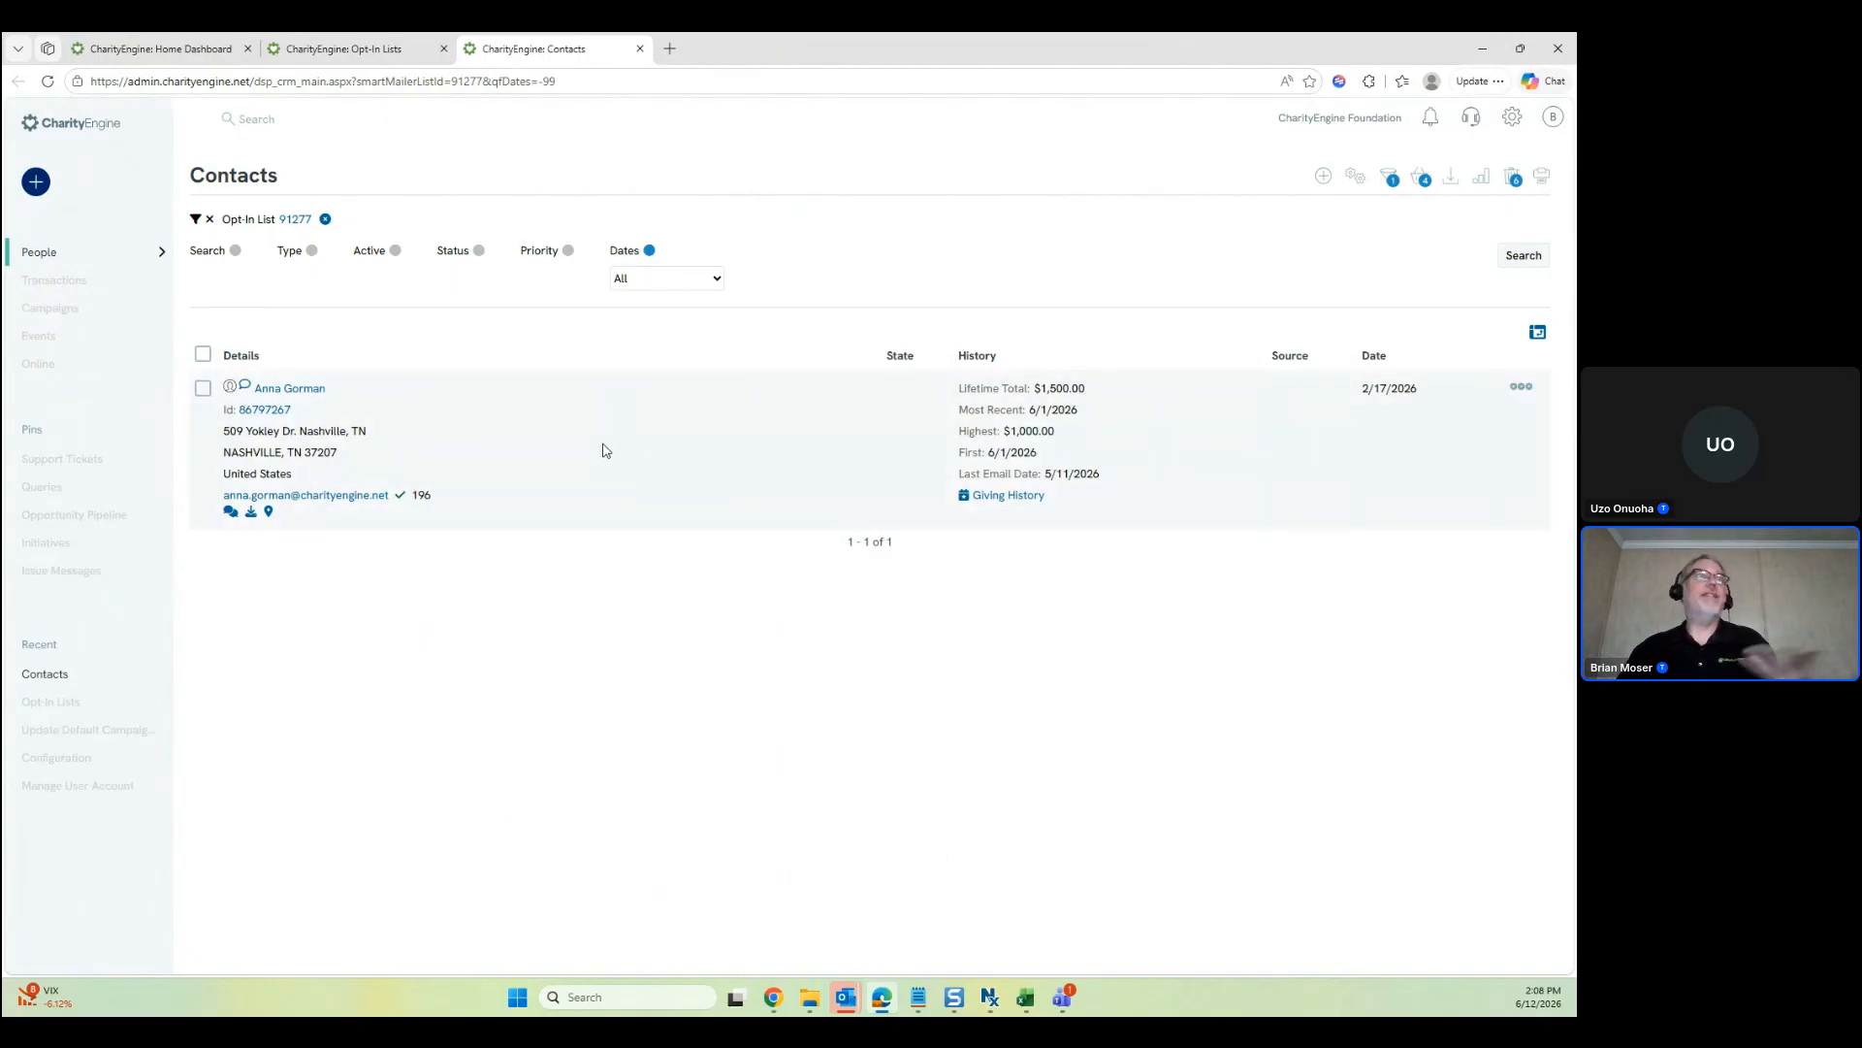
{"action": "left_click", "coordinate": [641, 49]}
Create an opt-in list named 'New Welcome list' and save it as record 91321
{"action": "left_click", "coordinate": [1387, 177]}
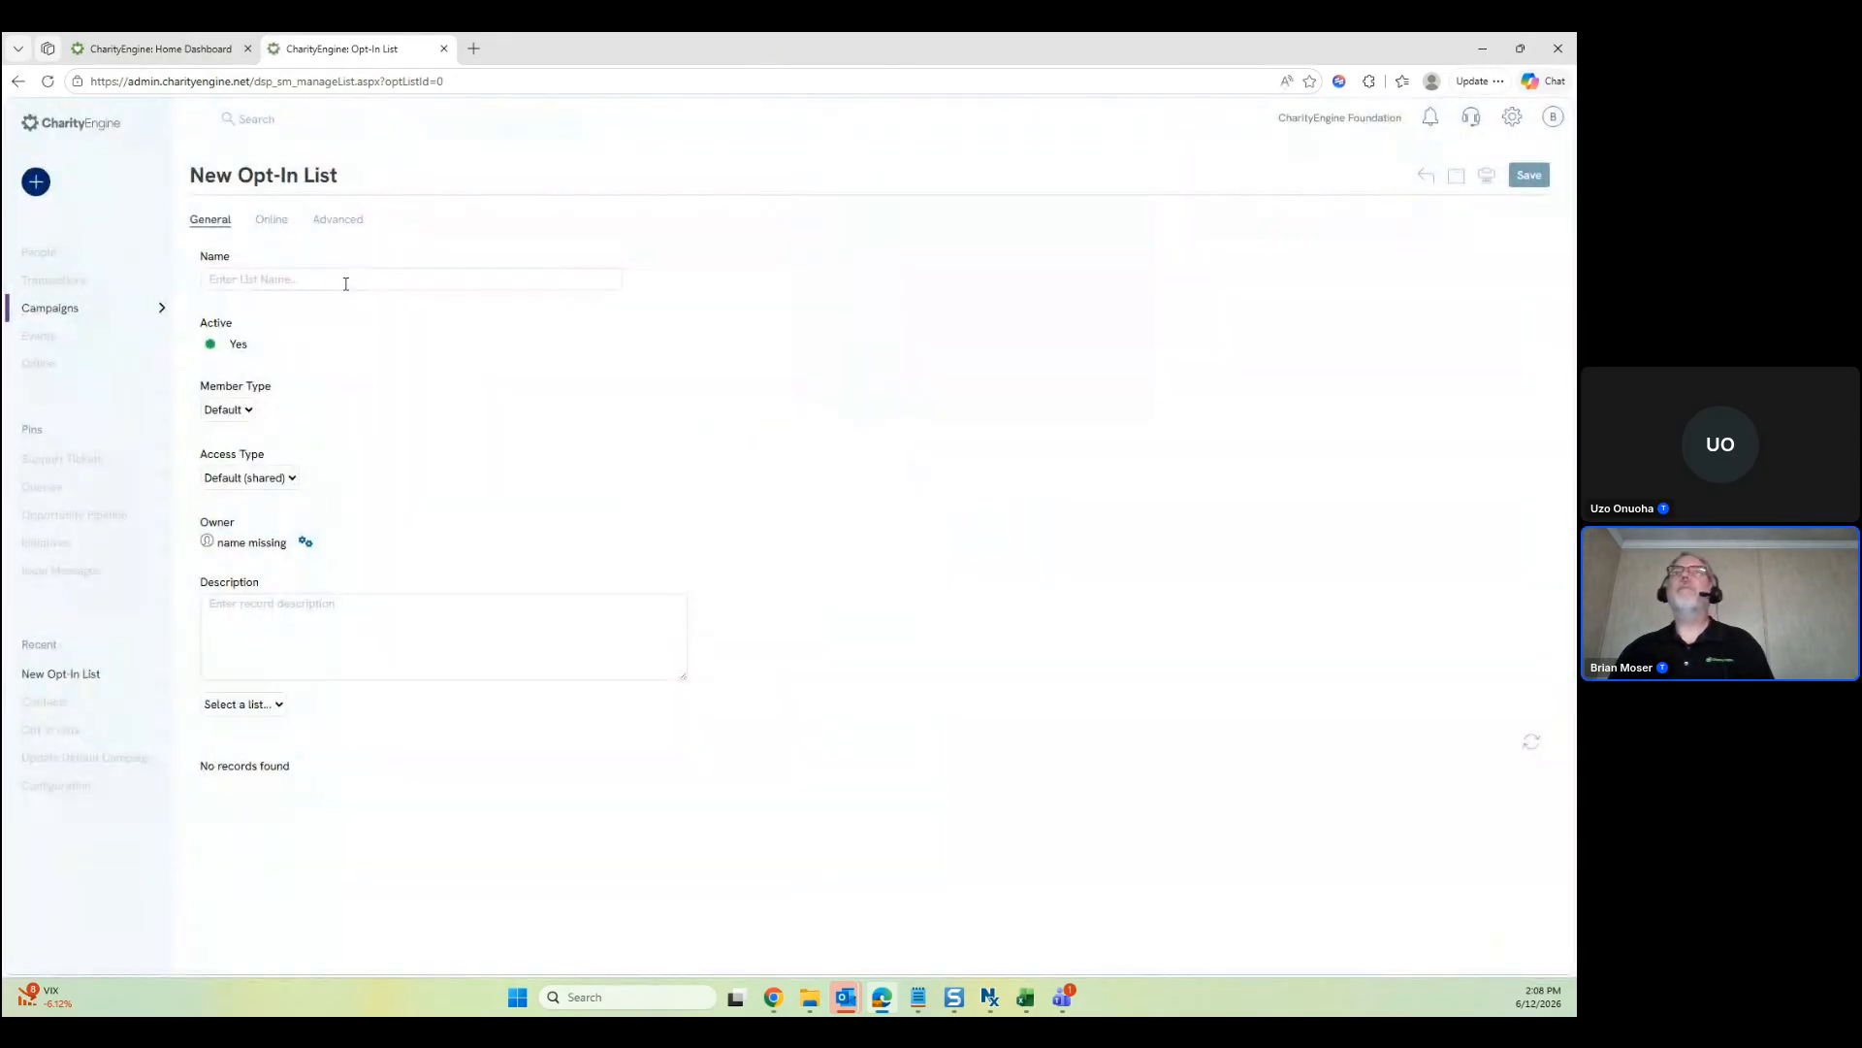
{"action": "left_click", "coordinate": [361, 279]}
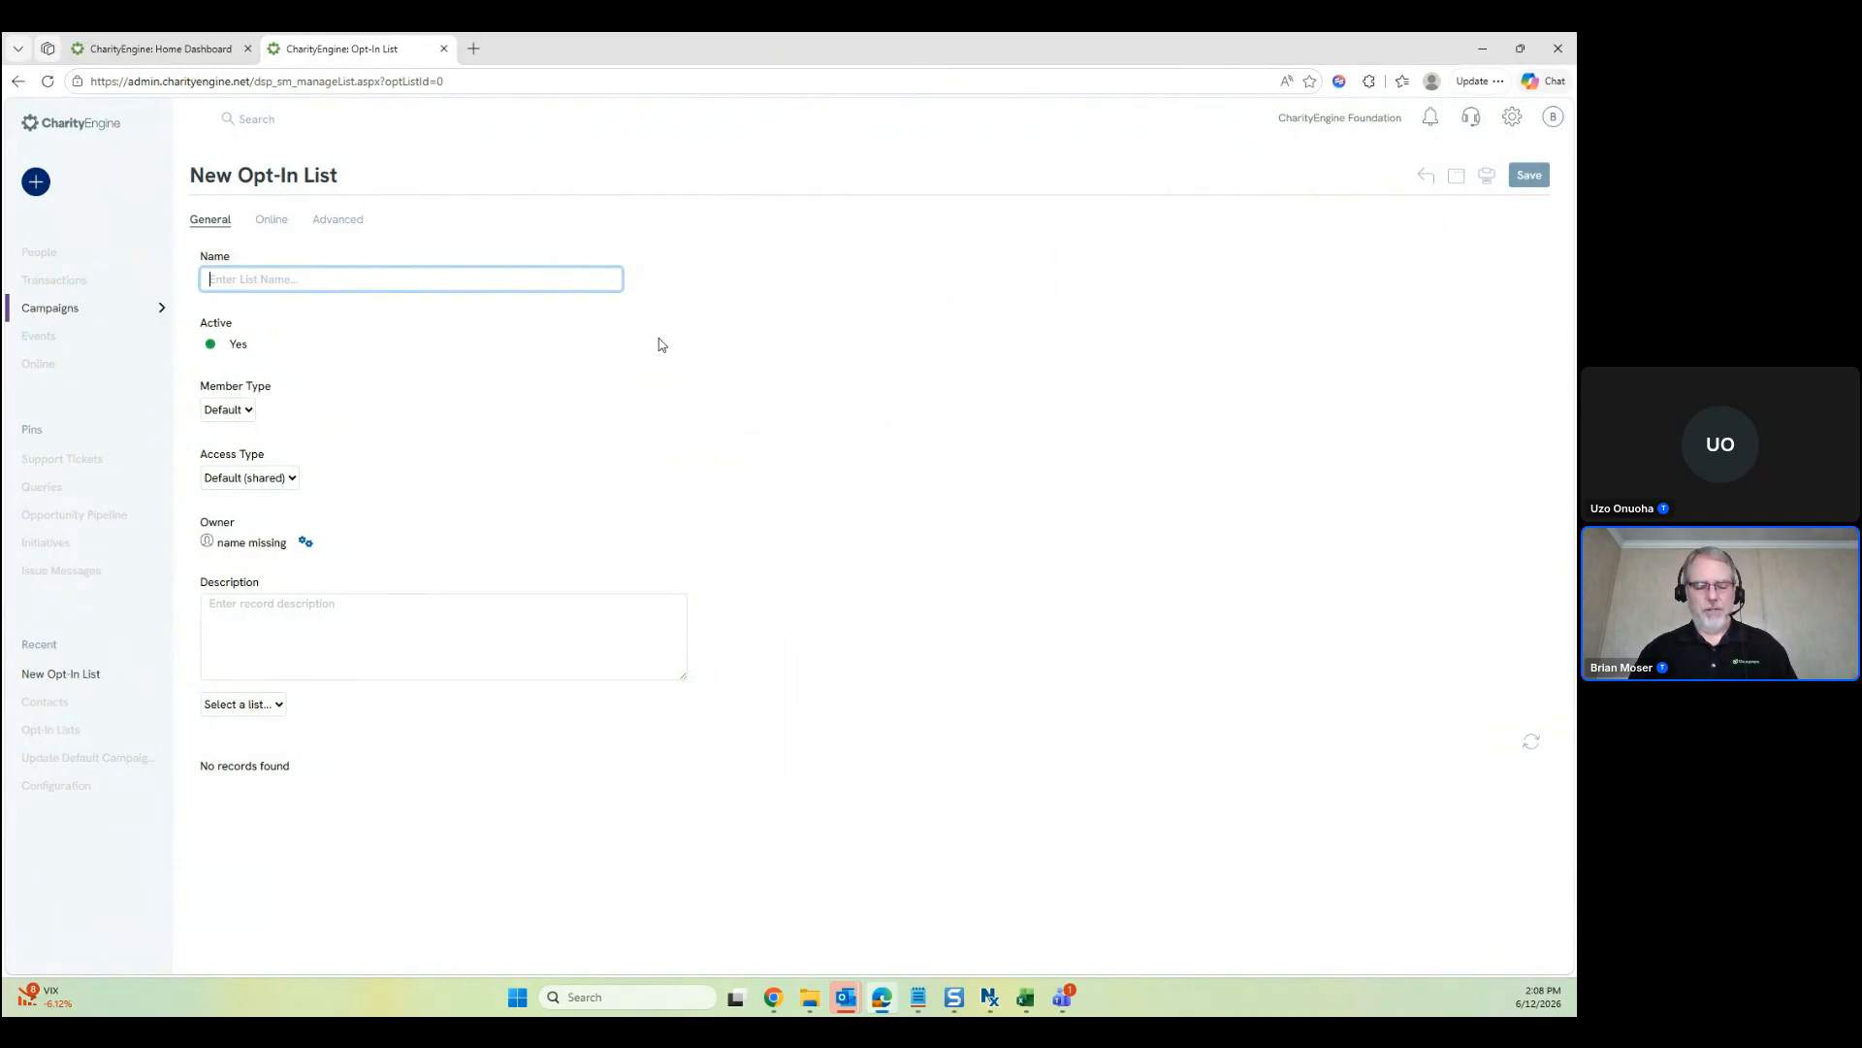
{"action": "type", "text": "New "}
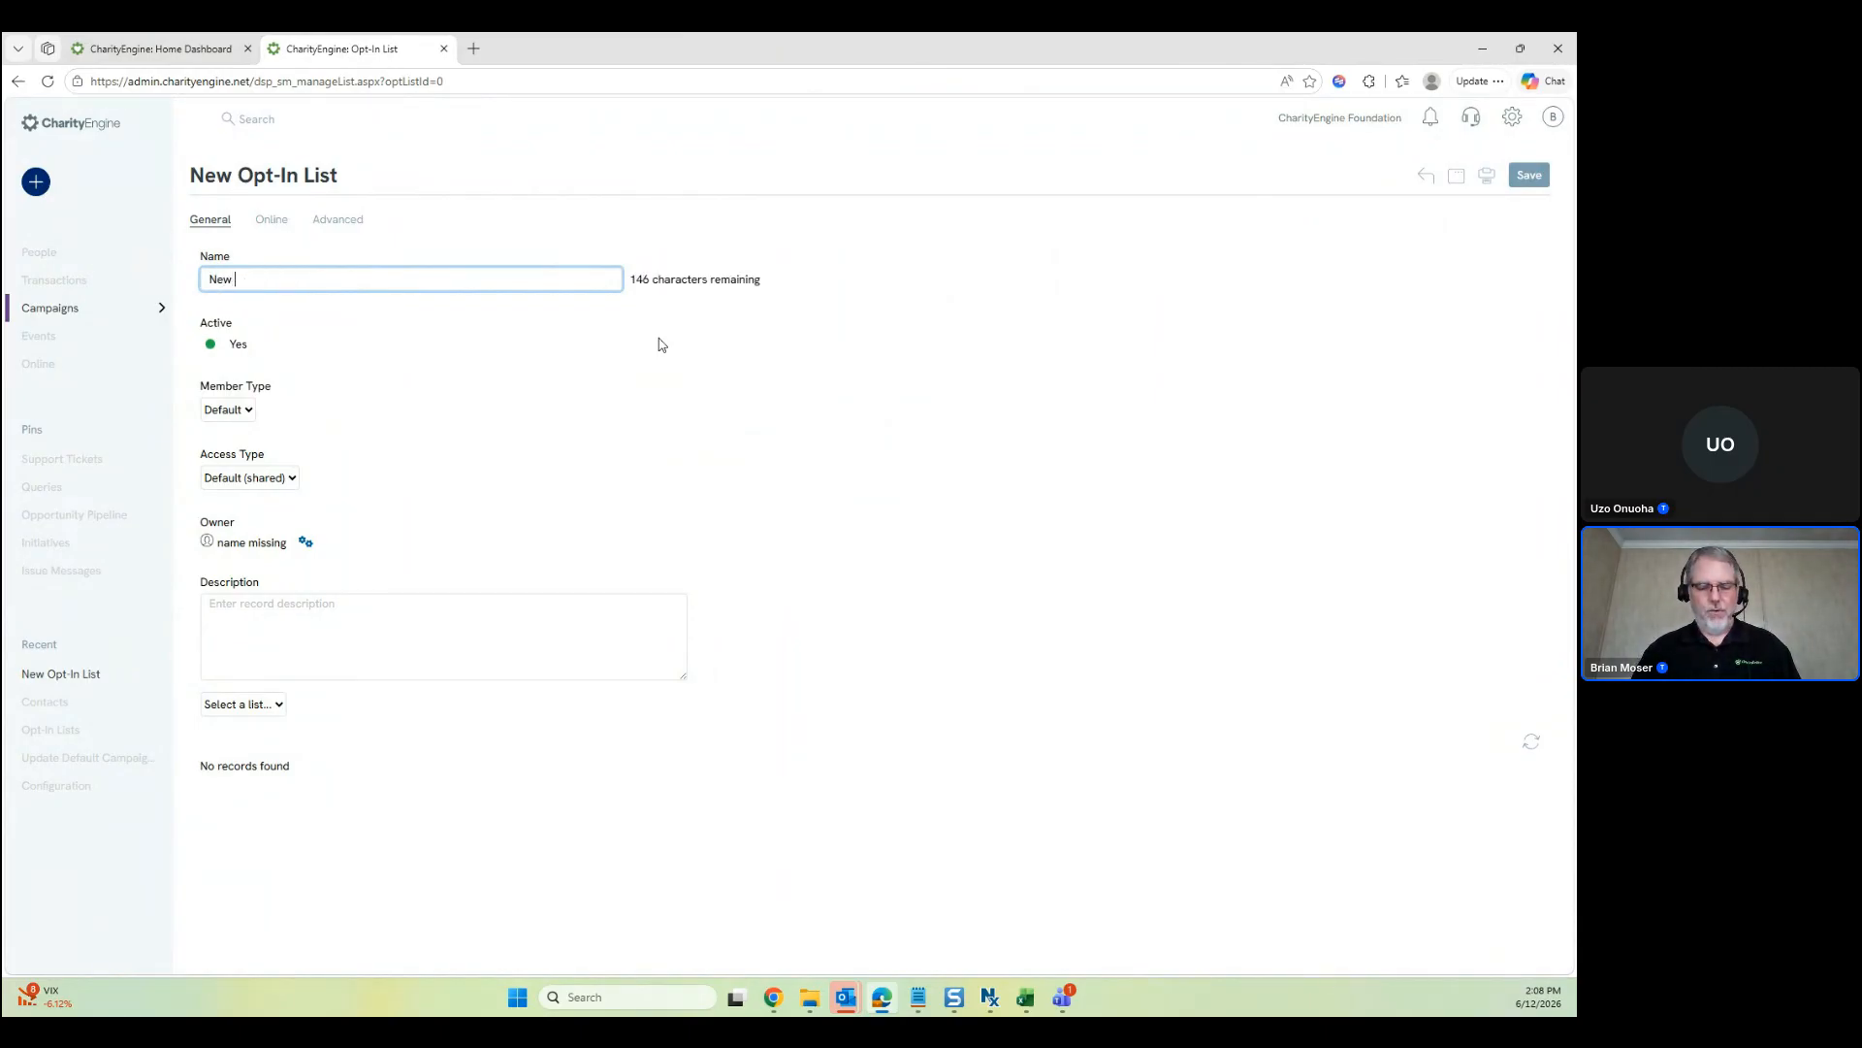
{"action": "type", "text": "Welcome "}
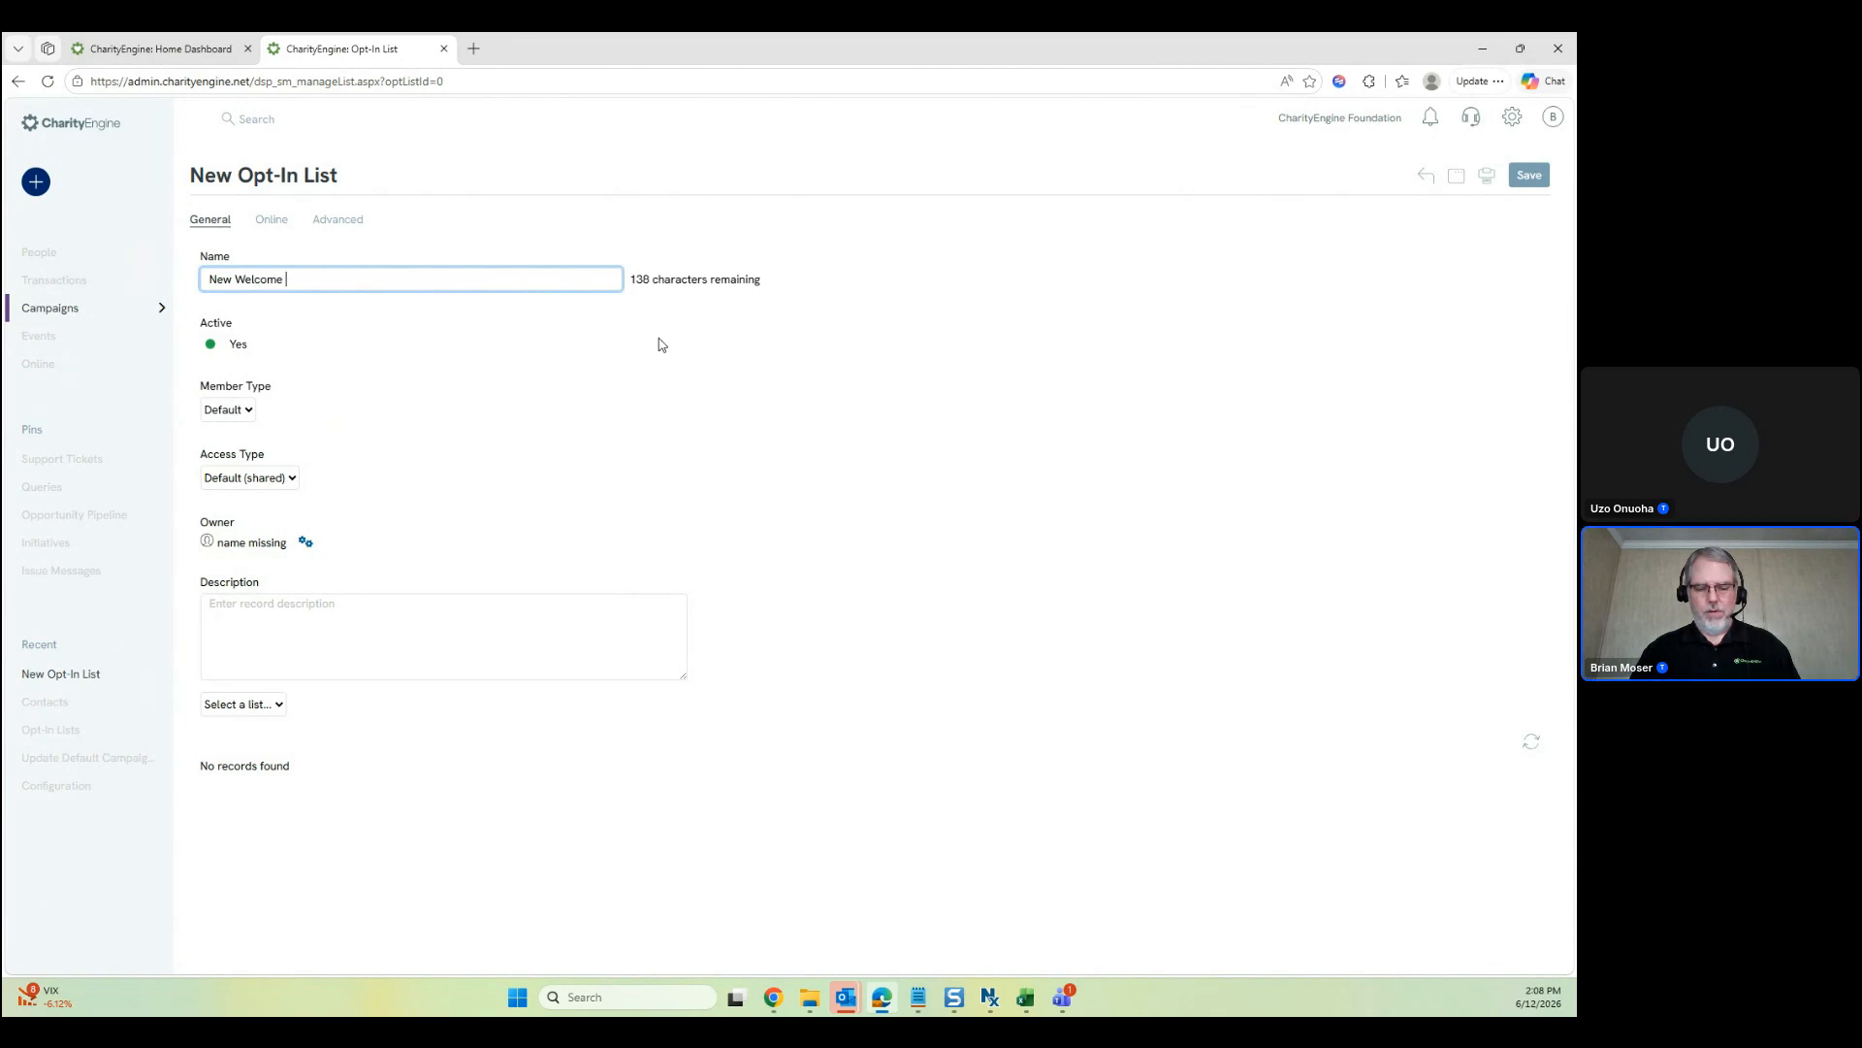
{"action": "type", "text": "list"}
{"action": "left_click", "coordinate": [665, 374]}
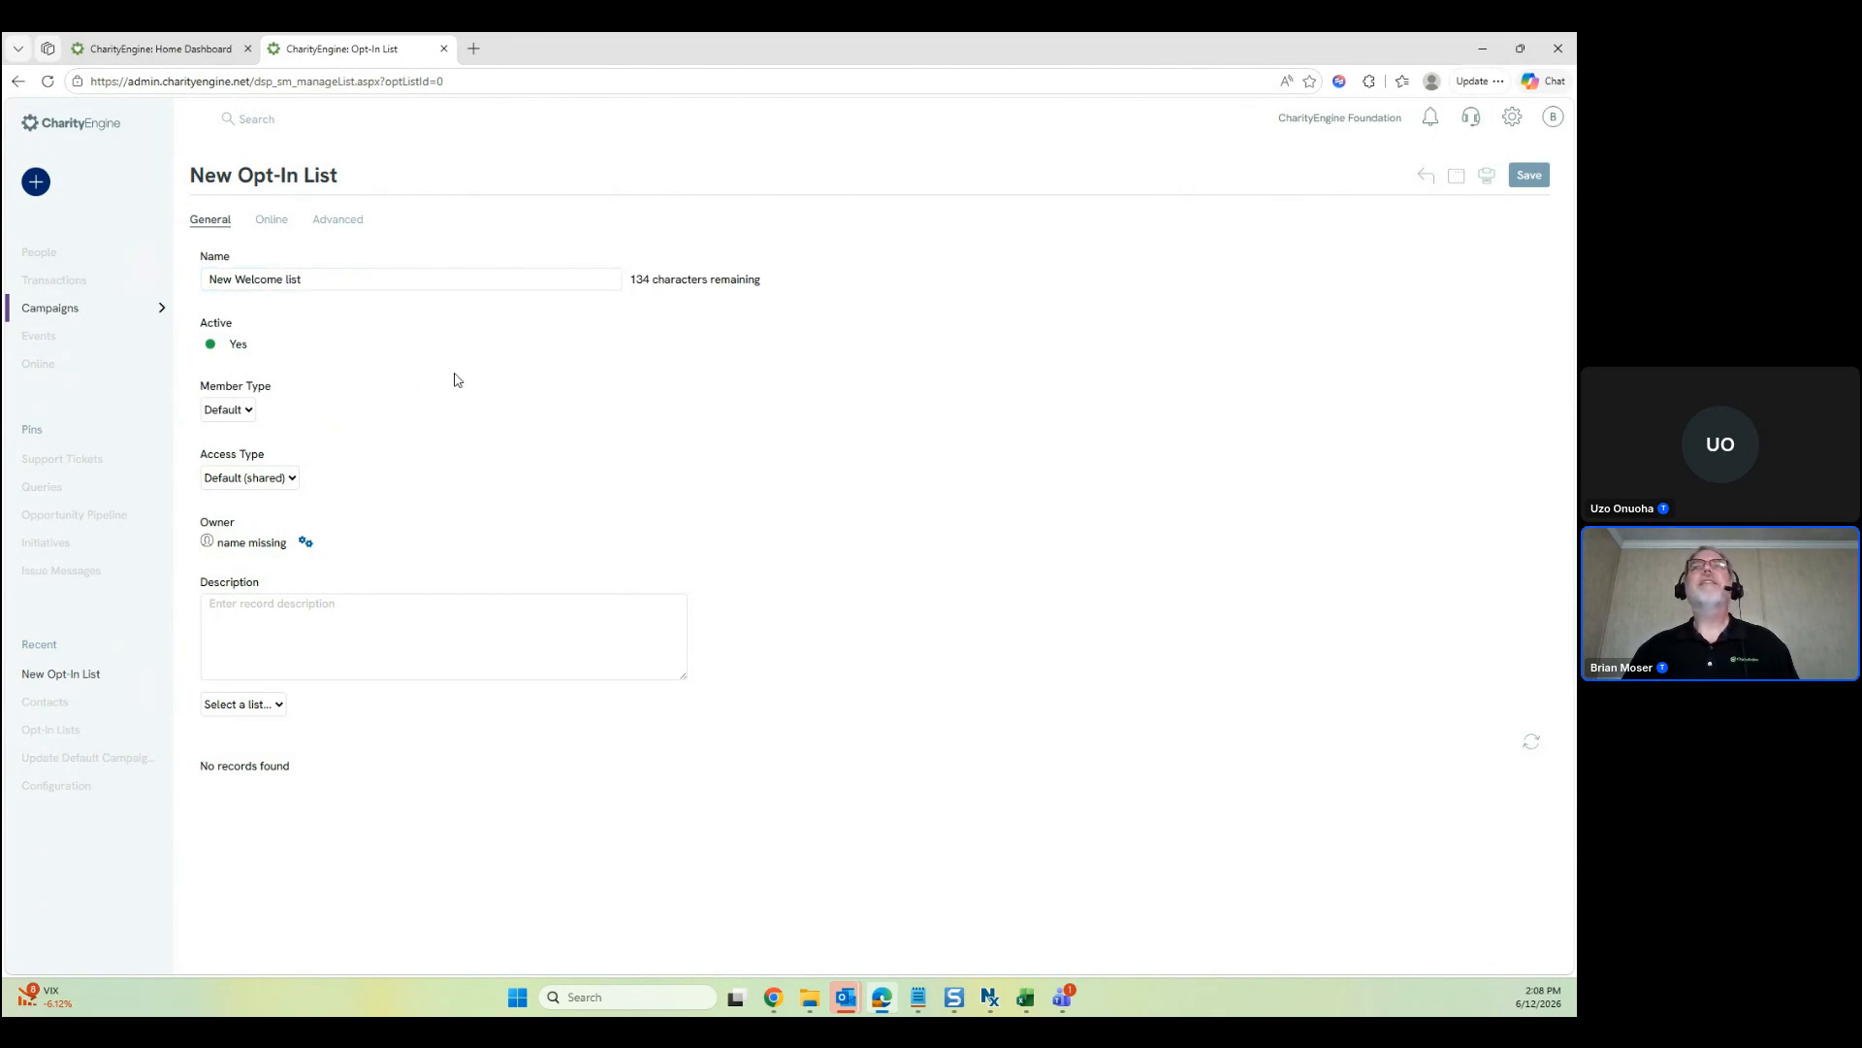
{"action": "left_click", "coordinate": [1530, 177]}
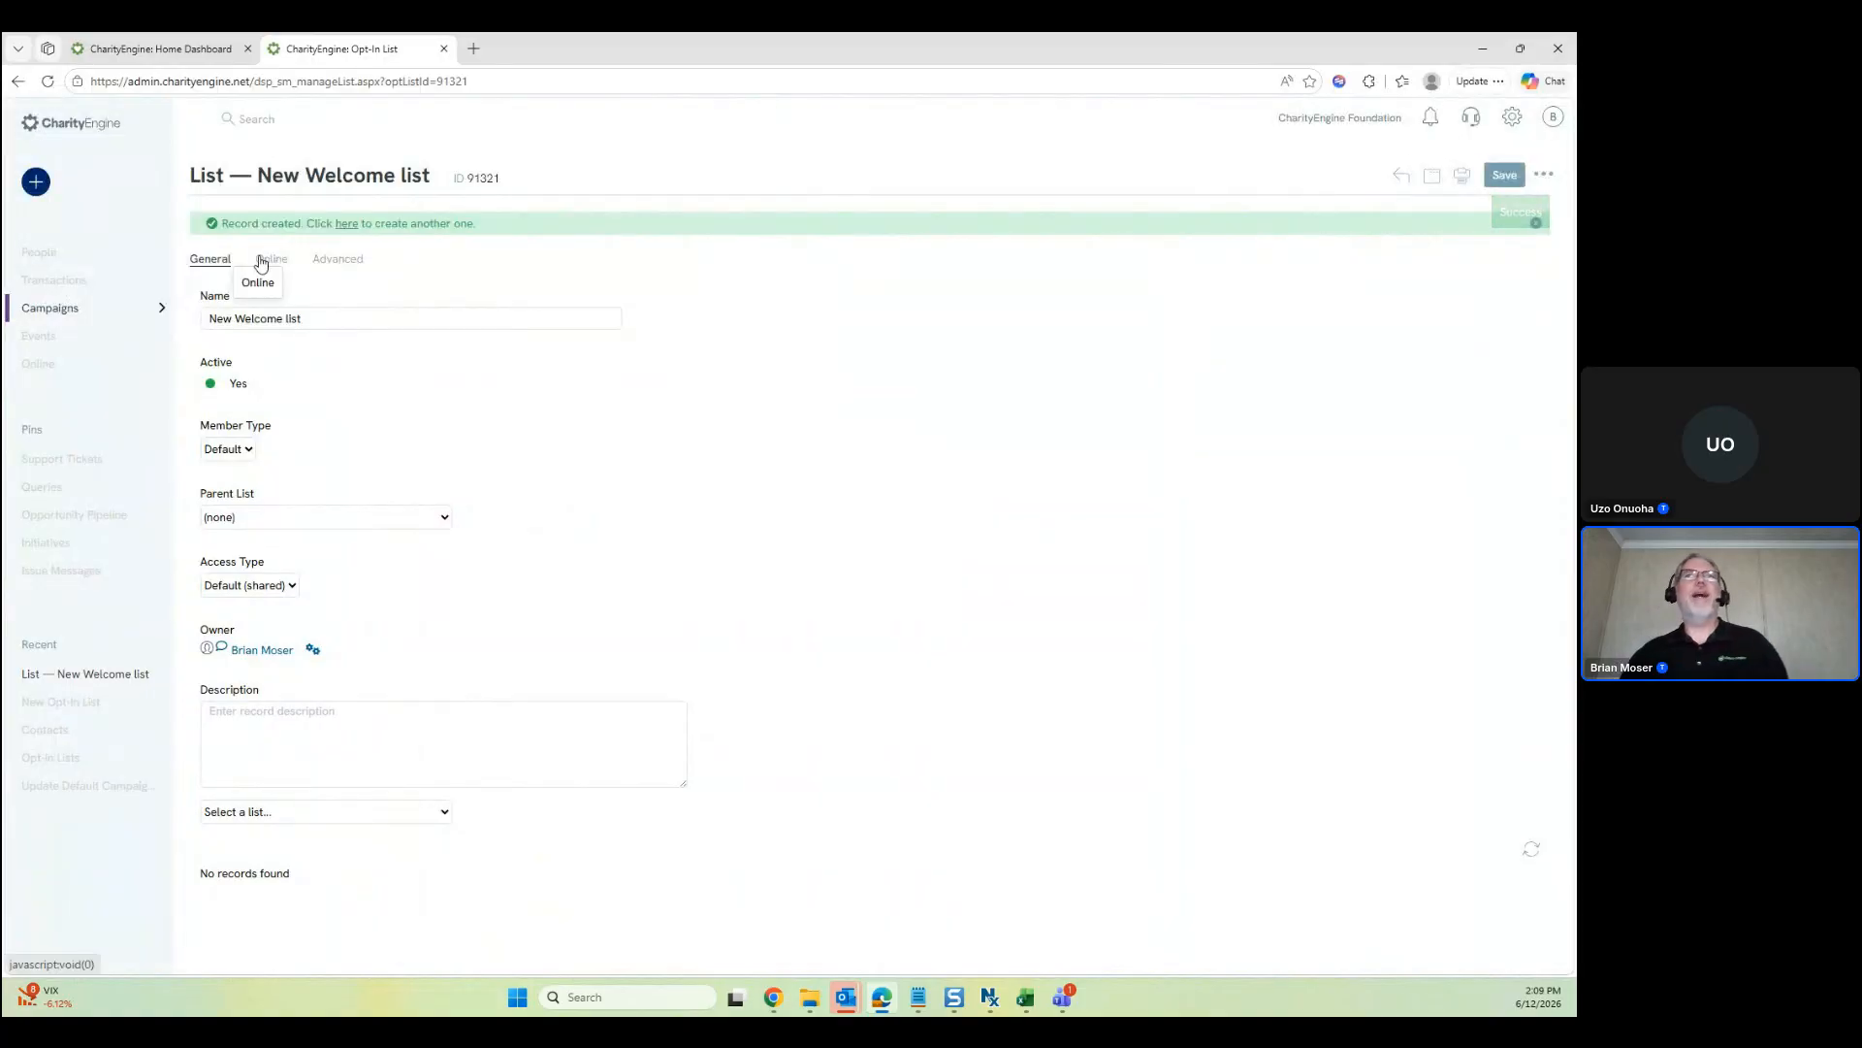
{"action": "left_click", "coordinate": [271, 259]}
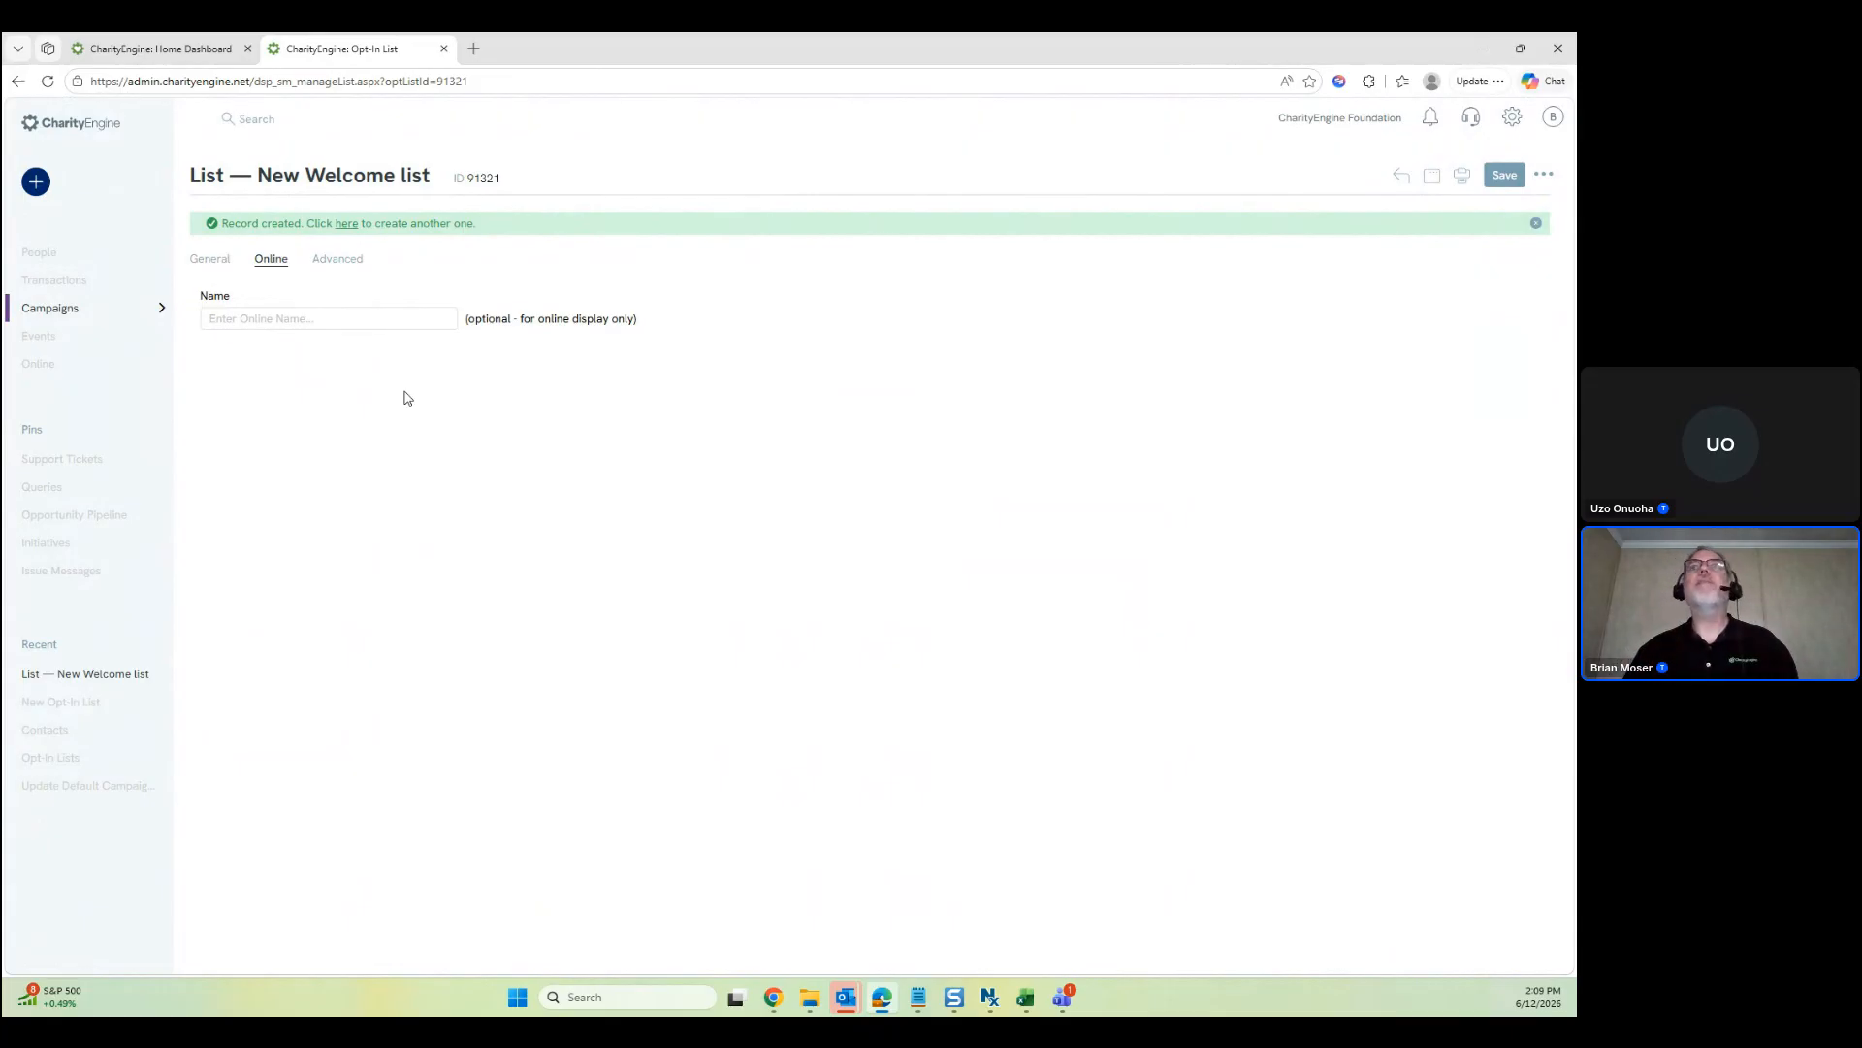
{"action": "left_click", "coordinate": [338, 259]}
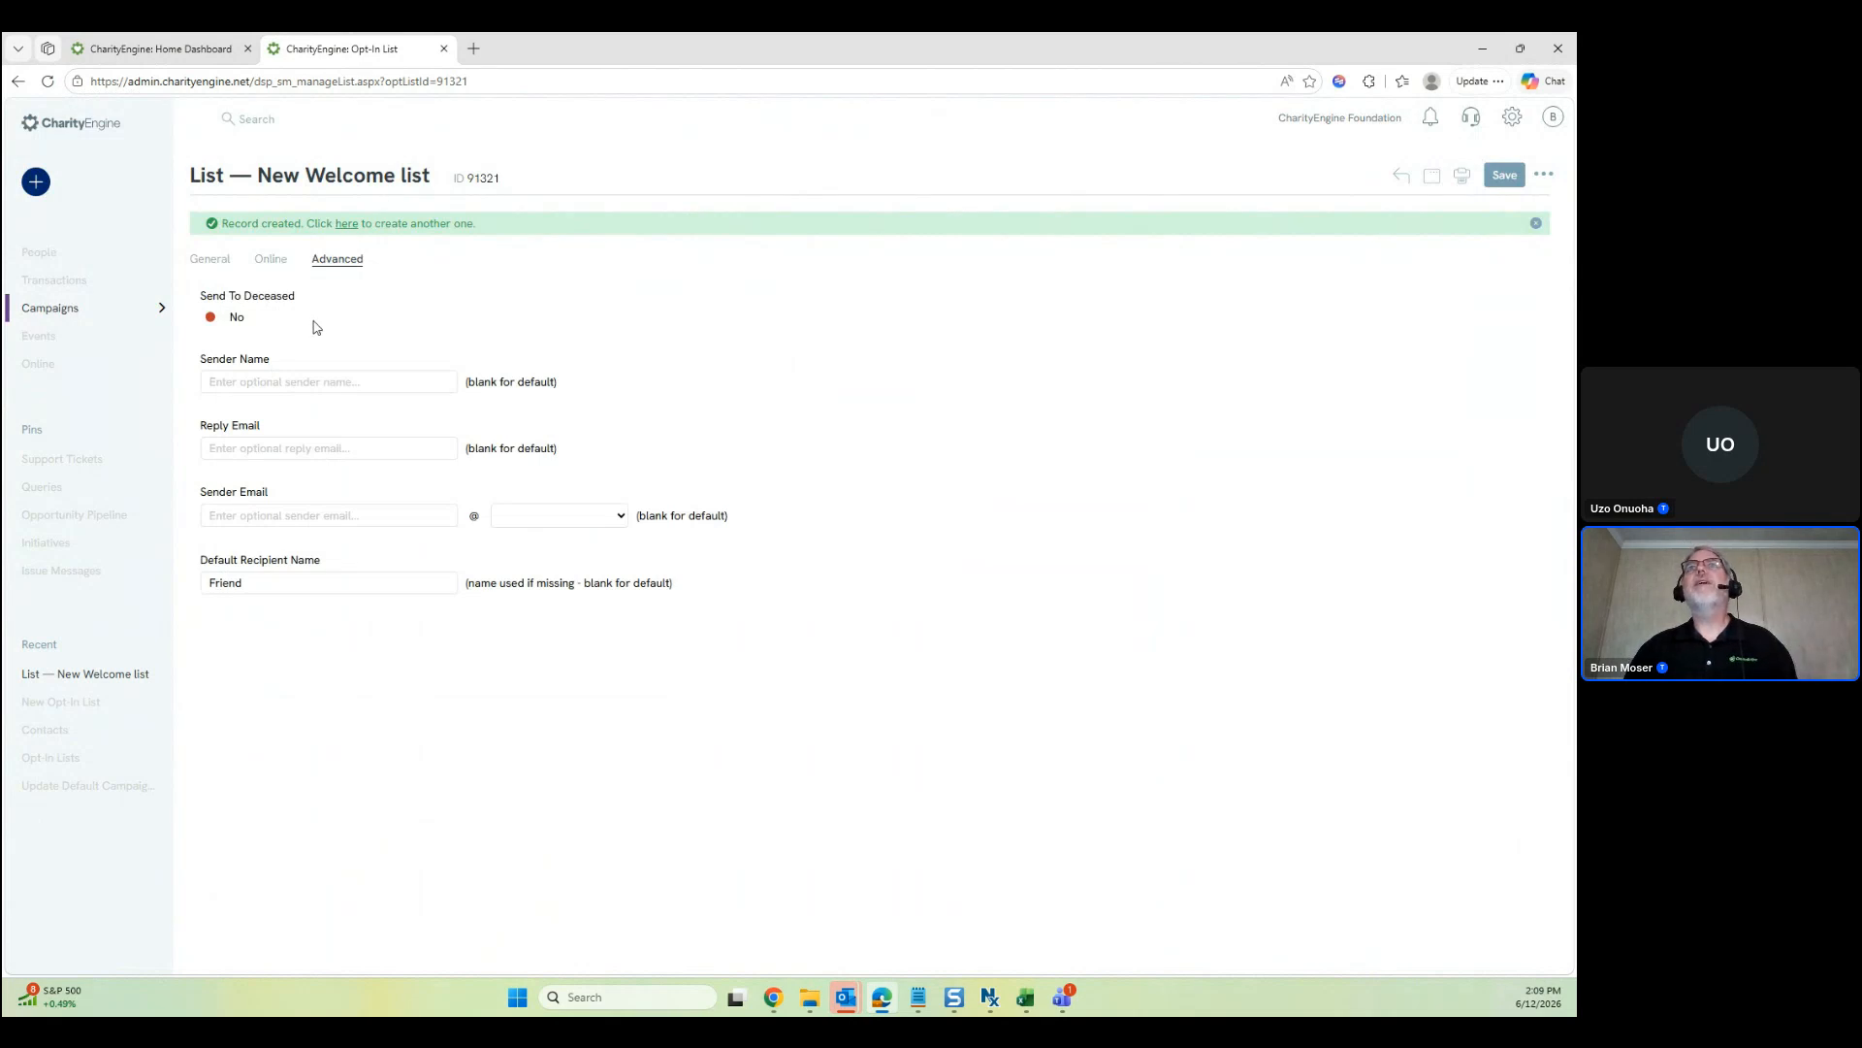
{"action": "left_click", "coordinate": [307, 514]}
{"action": "left_click", "coordinate": [701, 693]}
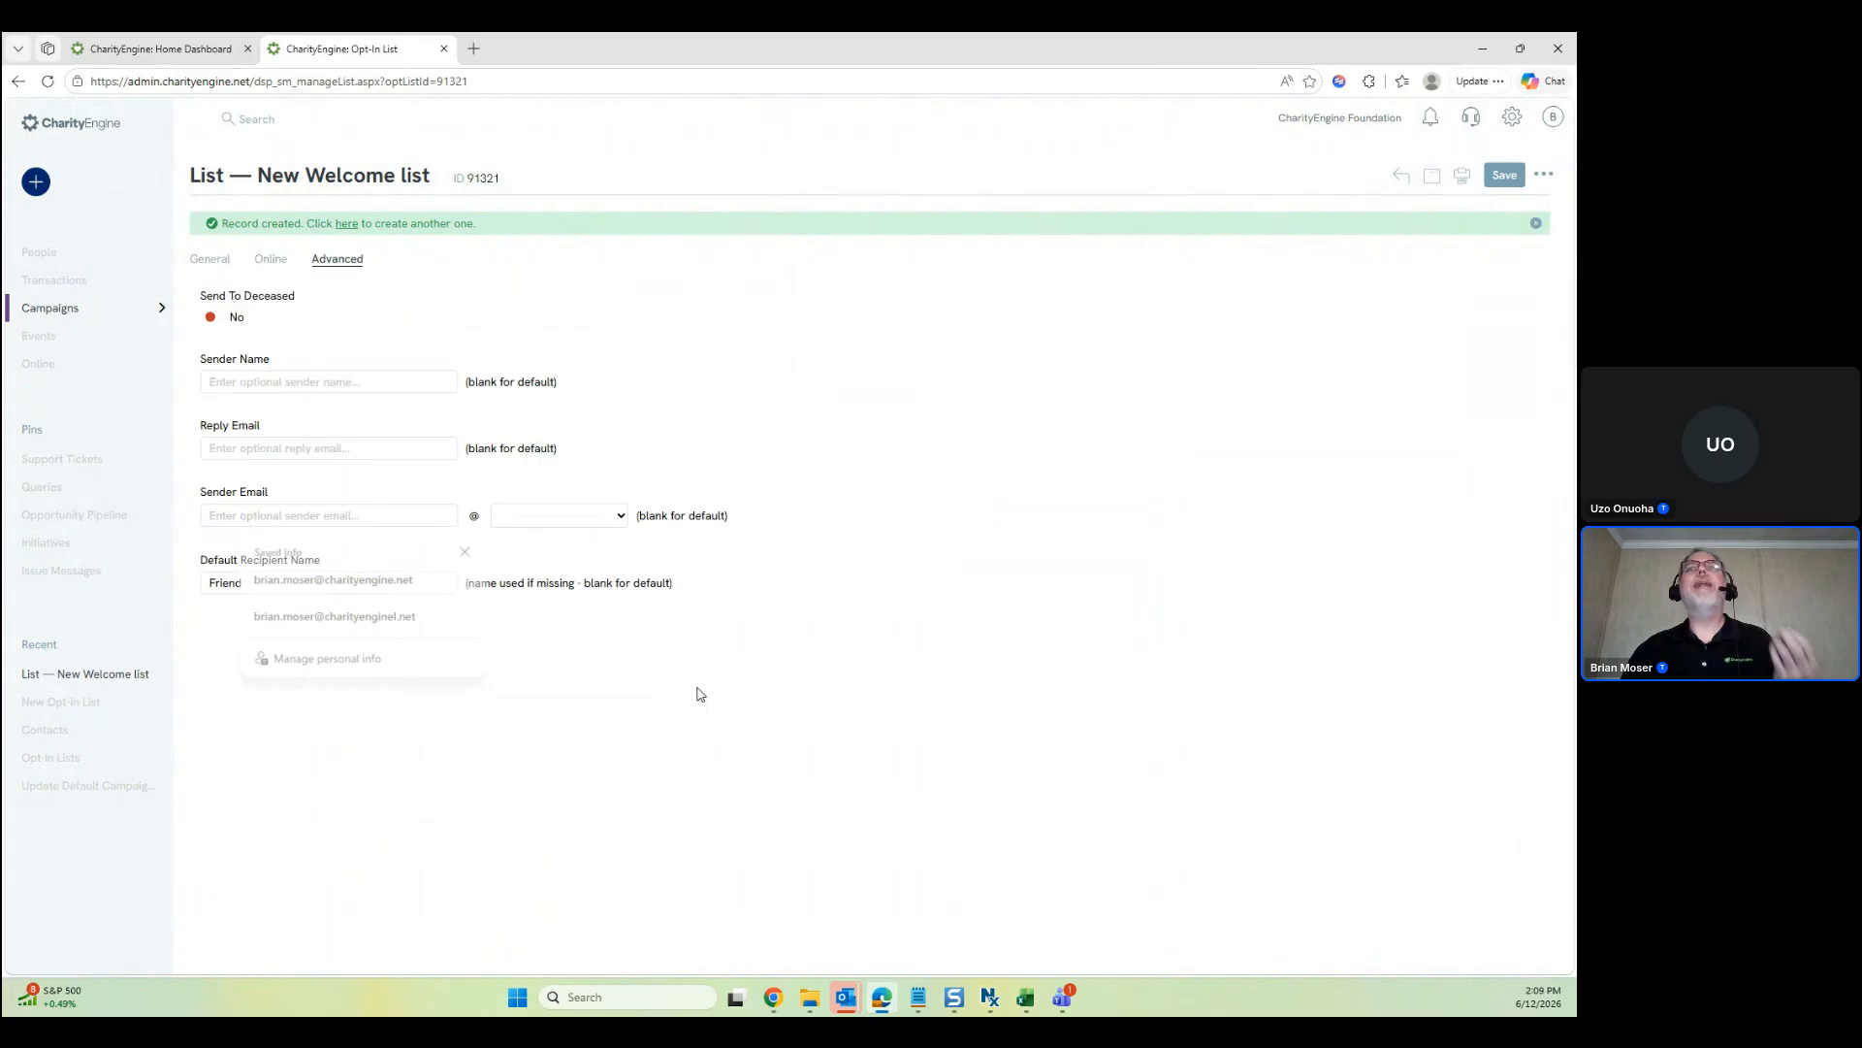
{"action": "left_click", "coordinate": [614, 516]}
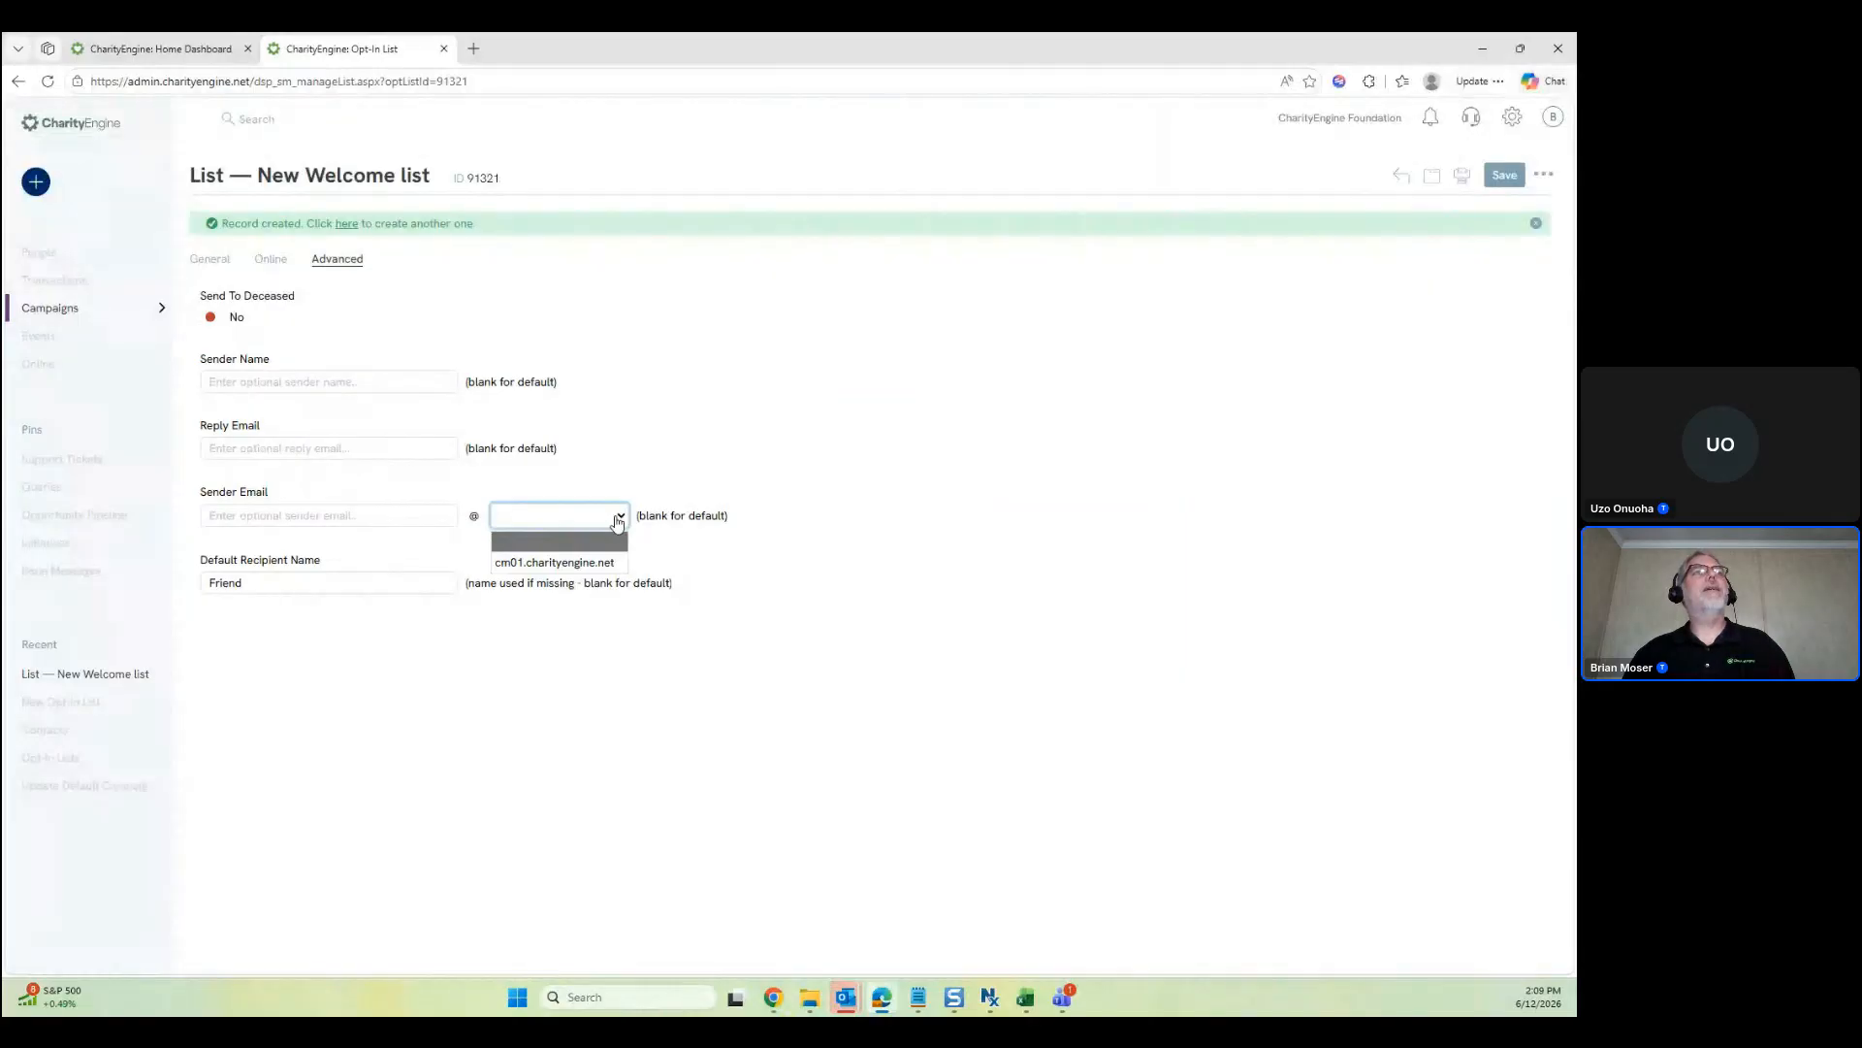
{"action": "left_click", "coordinate": [335, 519]}
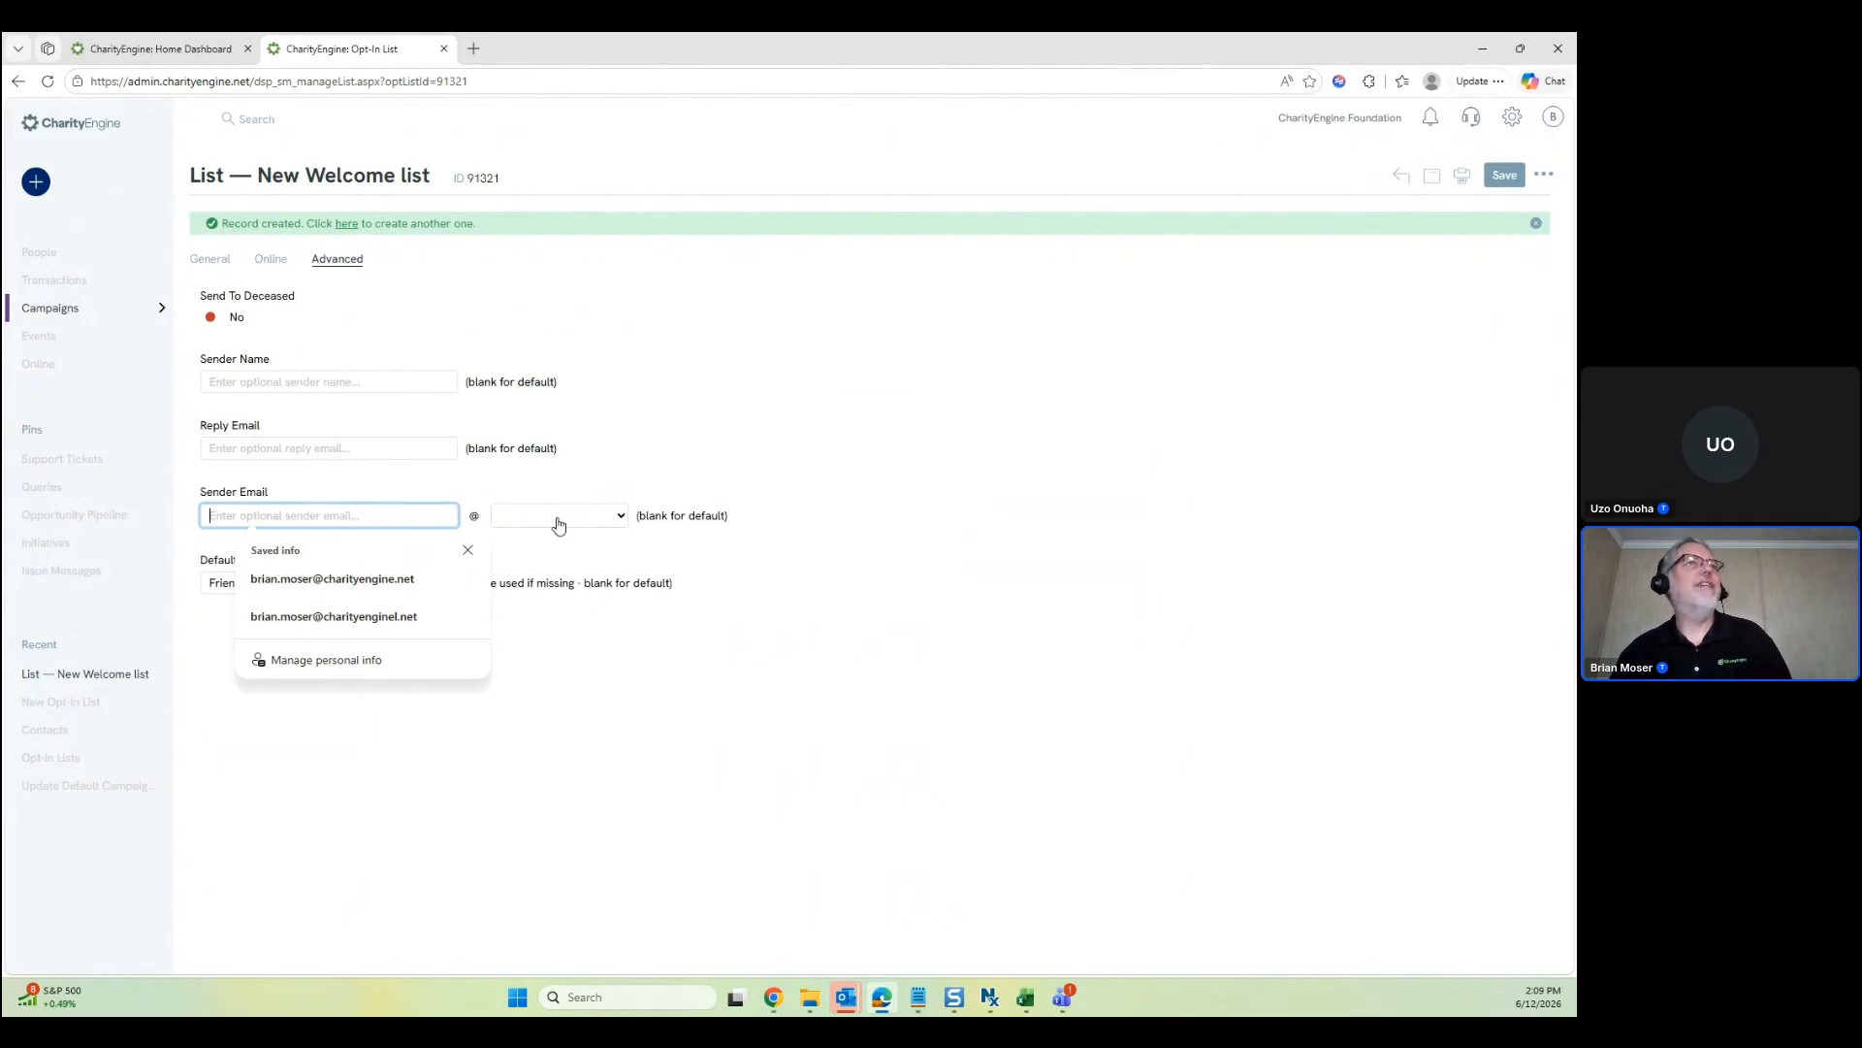
{"action": "left_click", "coordinate": [566, 692]}
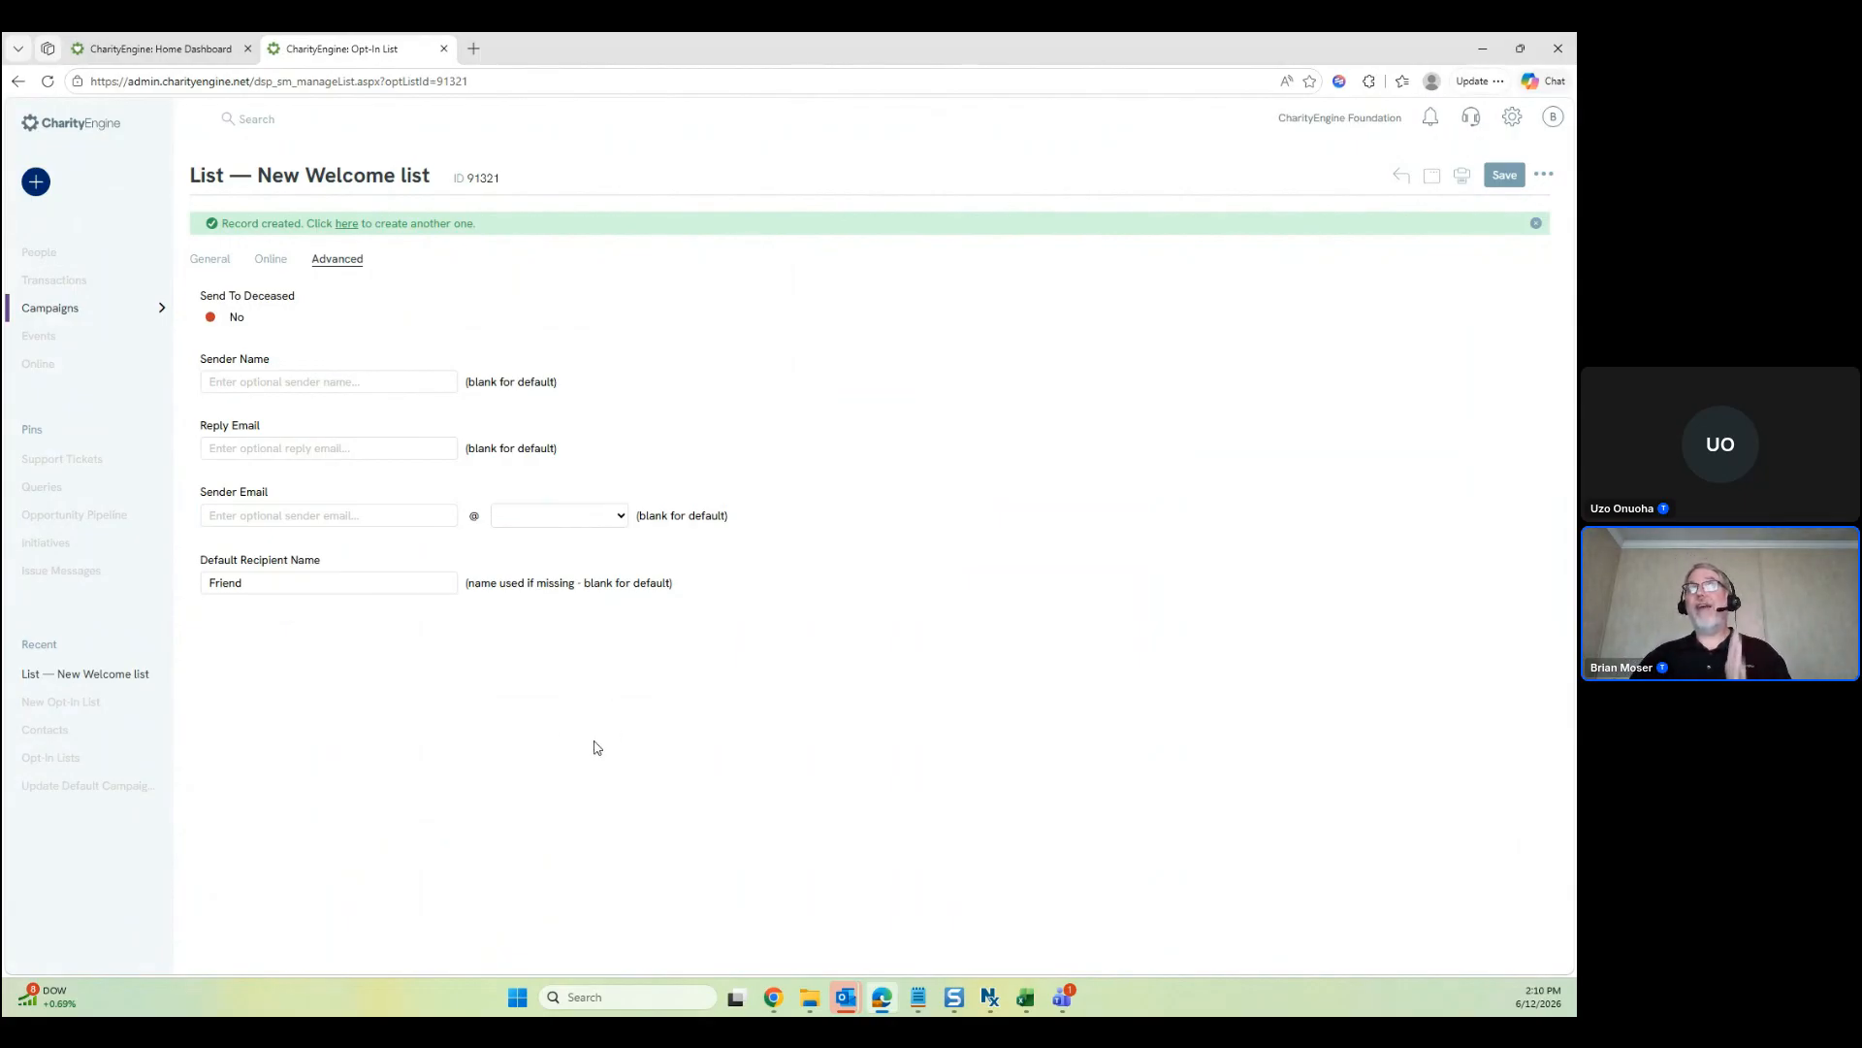
{"action": "left_click", "coordinate": [377, 518]}
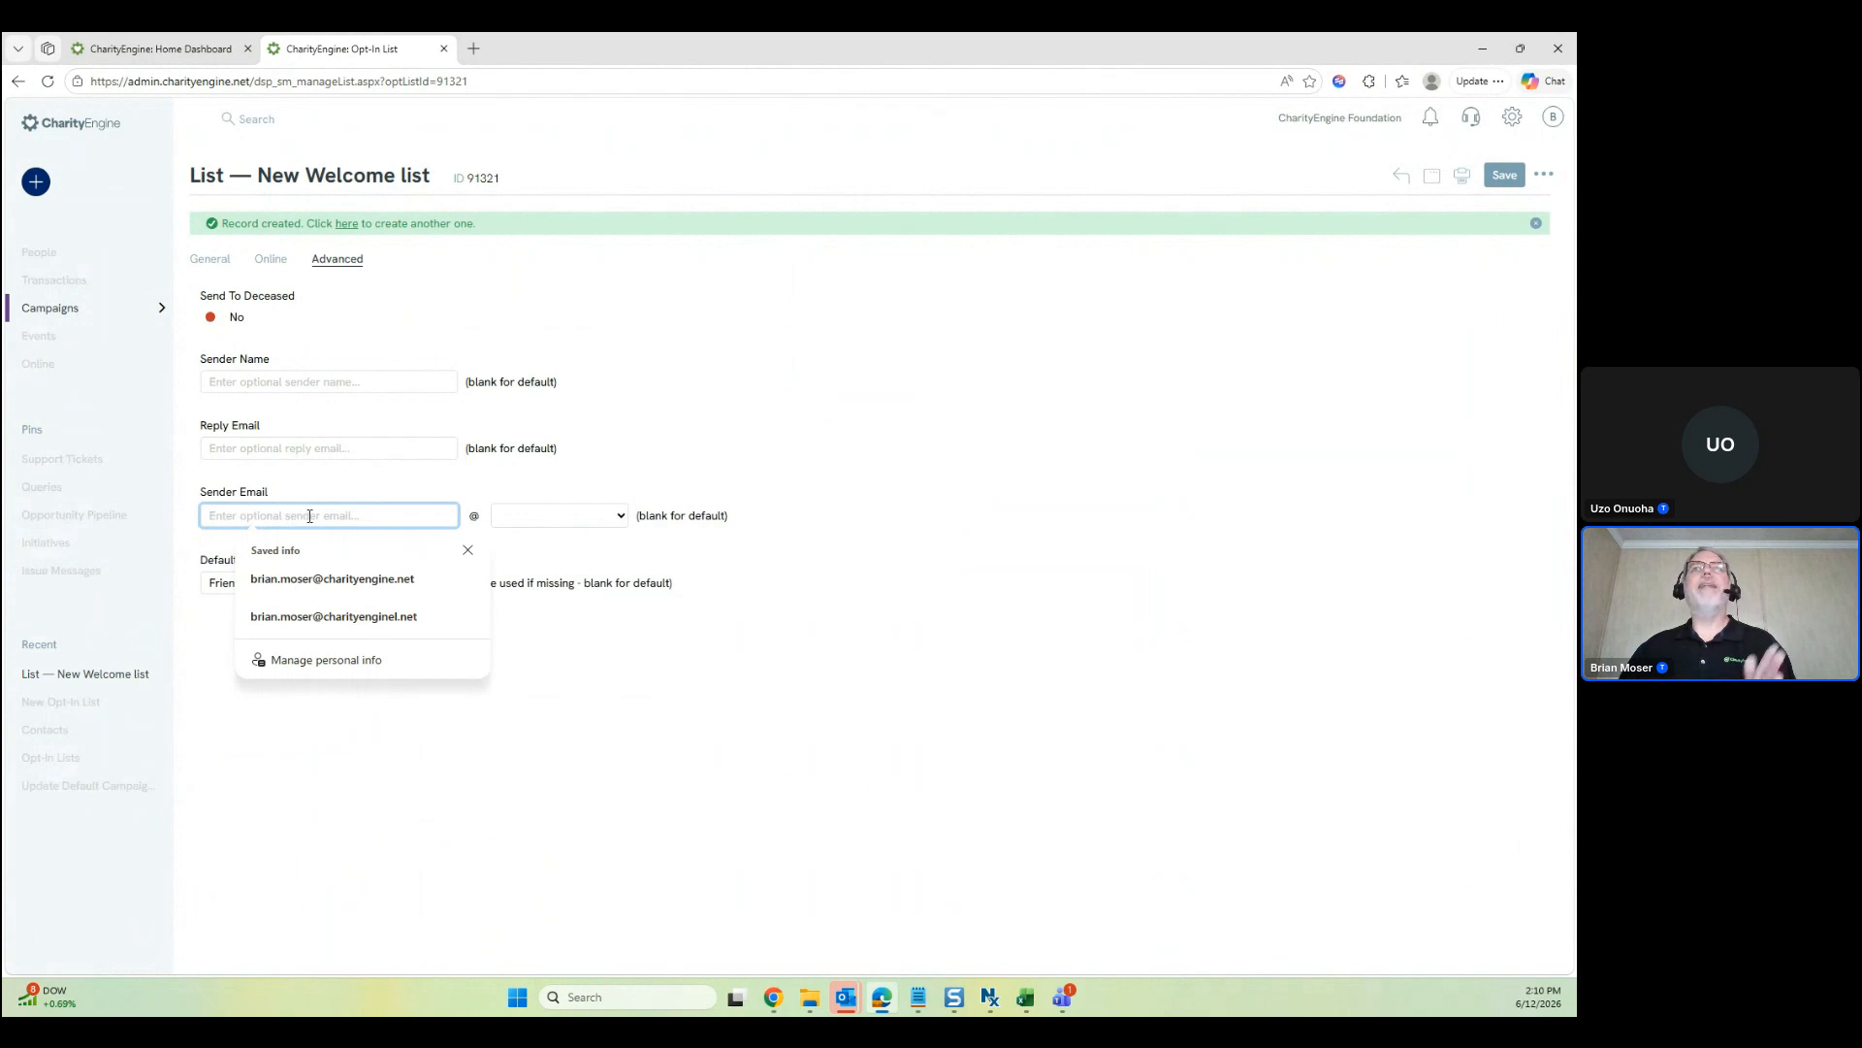
{"action": "left_click", "coordinate": [707, 783]}
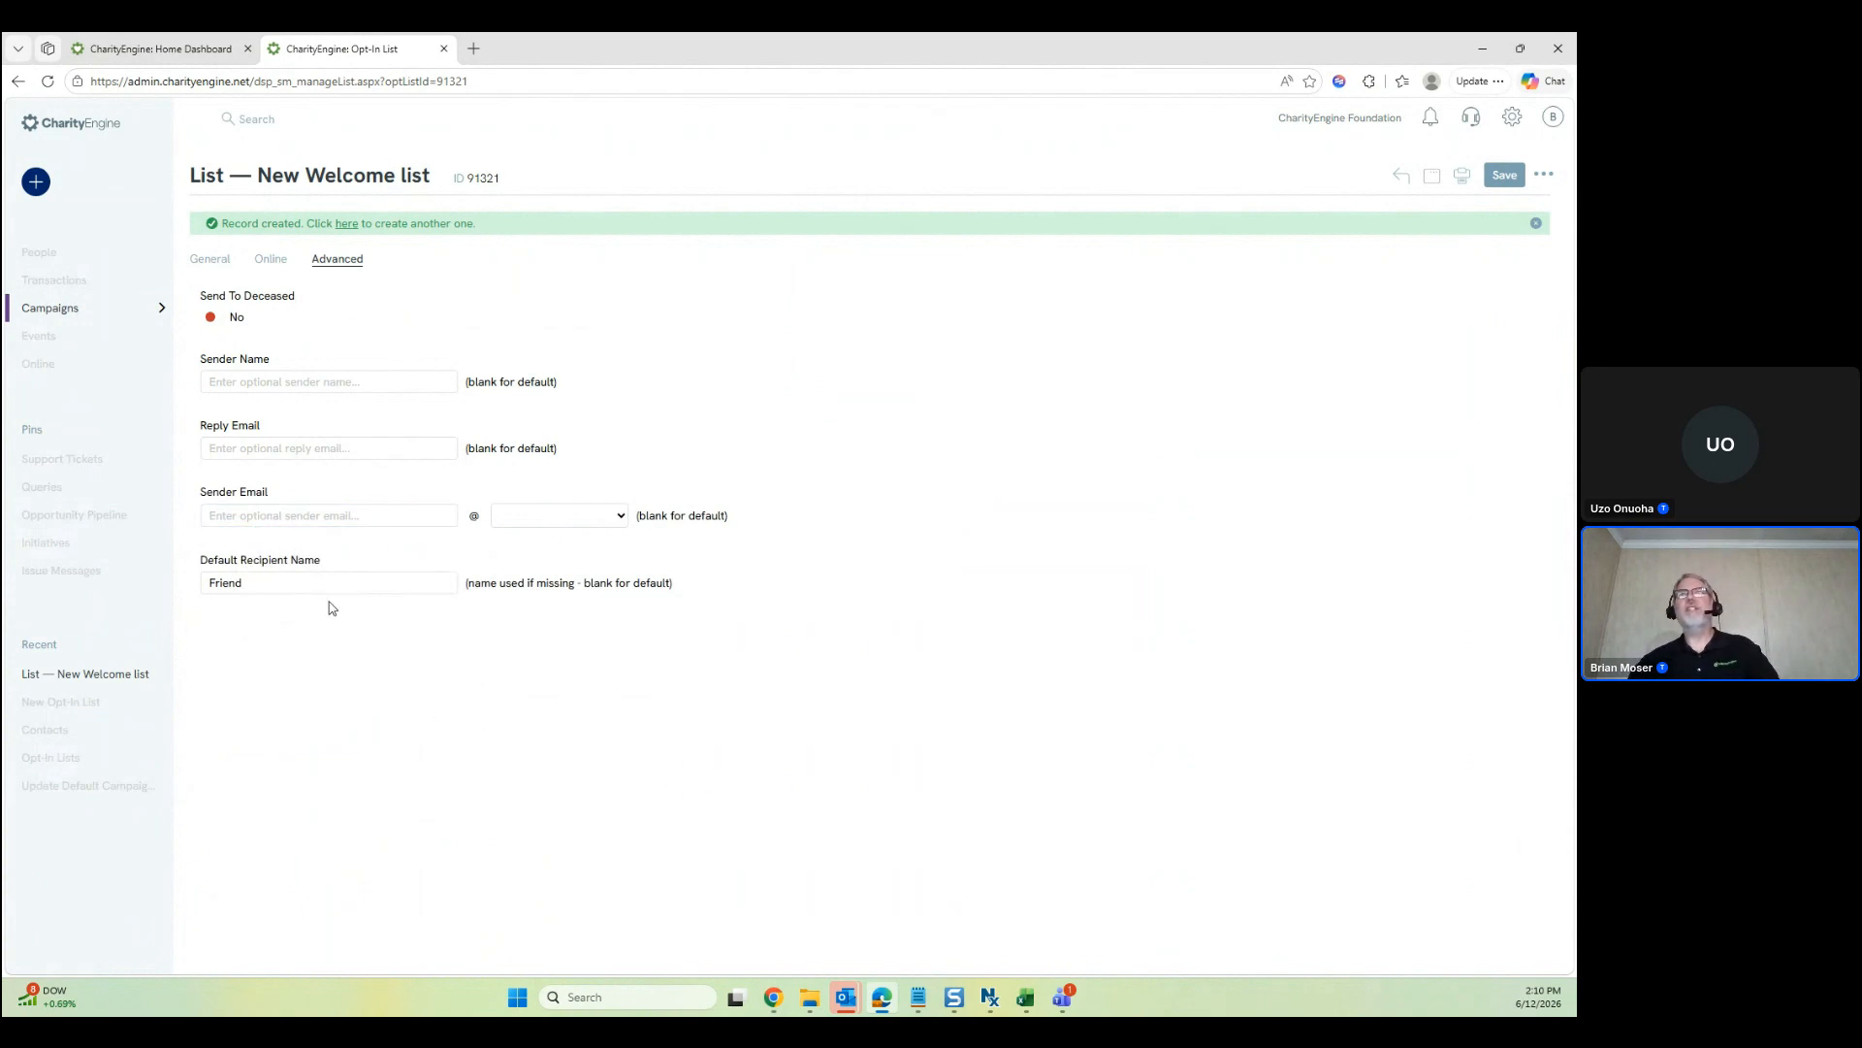
{"action": "left_click", "coordinate": [210, 260]}
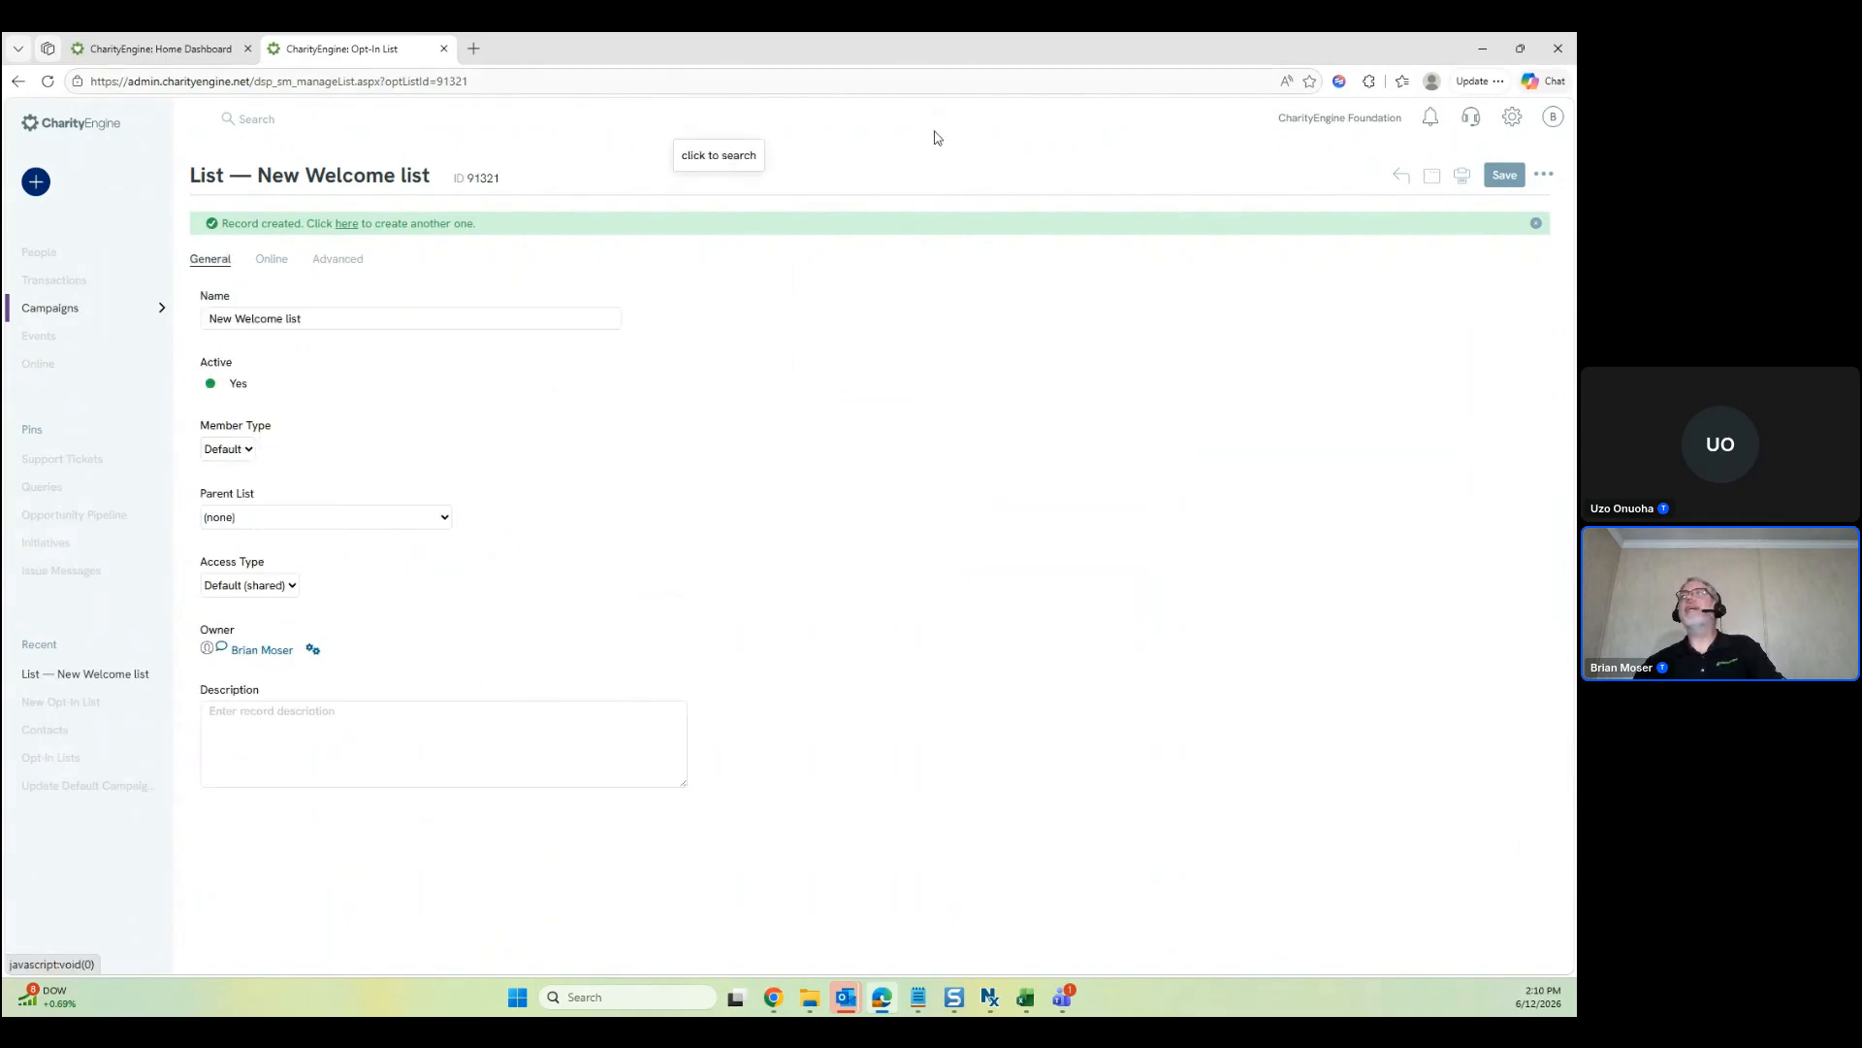
Go back to Contacts, remove the Opt-In List filter chip and rerun the search
{"action": "left_click", "coordinate": [1400, 175]}
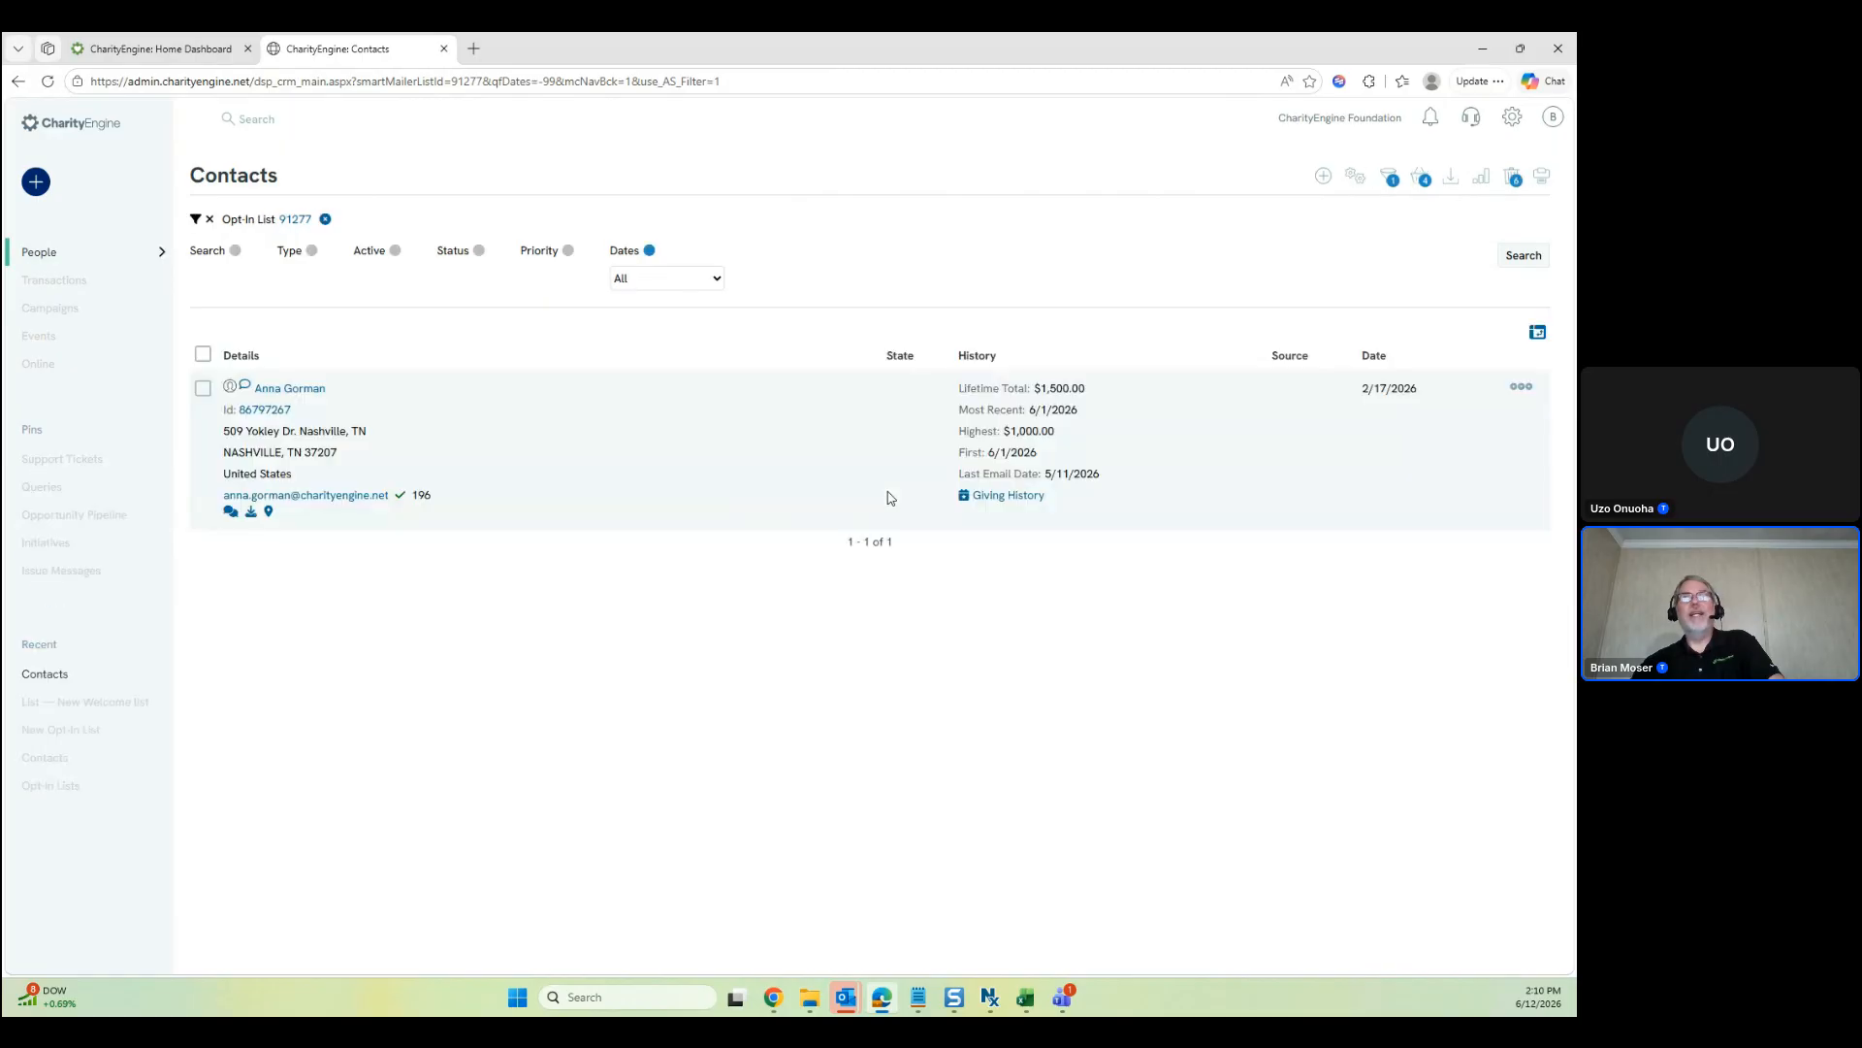
{"action": "left_click", "coordinate": [326, 219]}
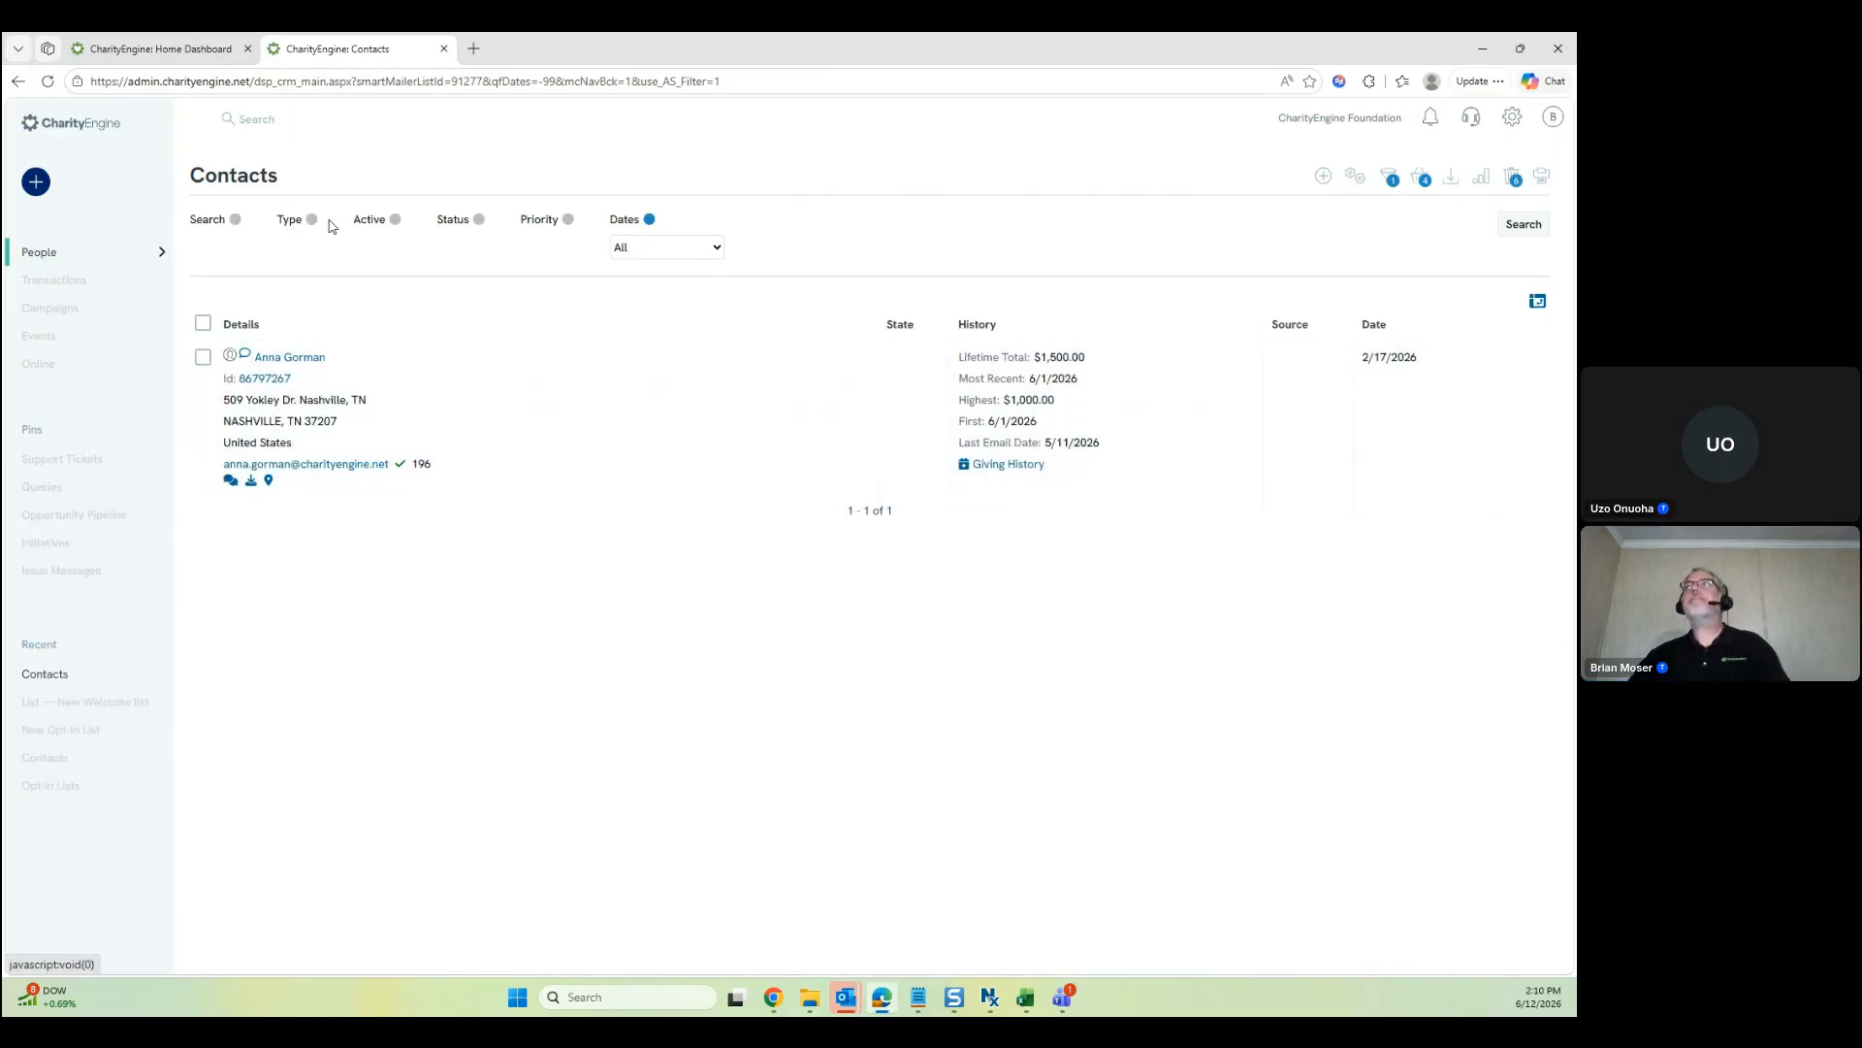
{"action": "left_click", "coordinate": [1510, 234]}
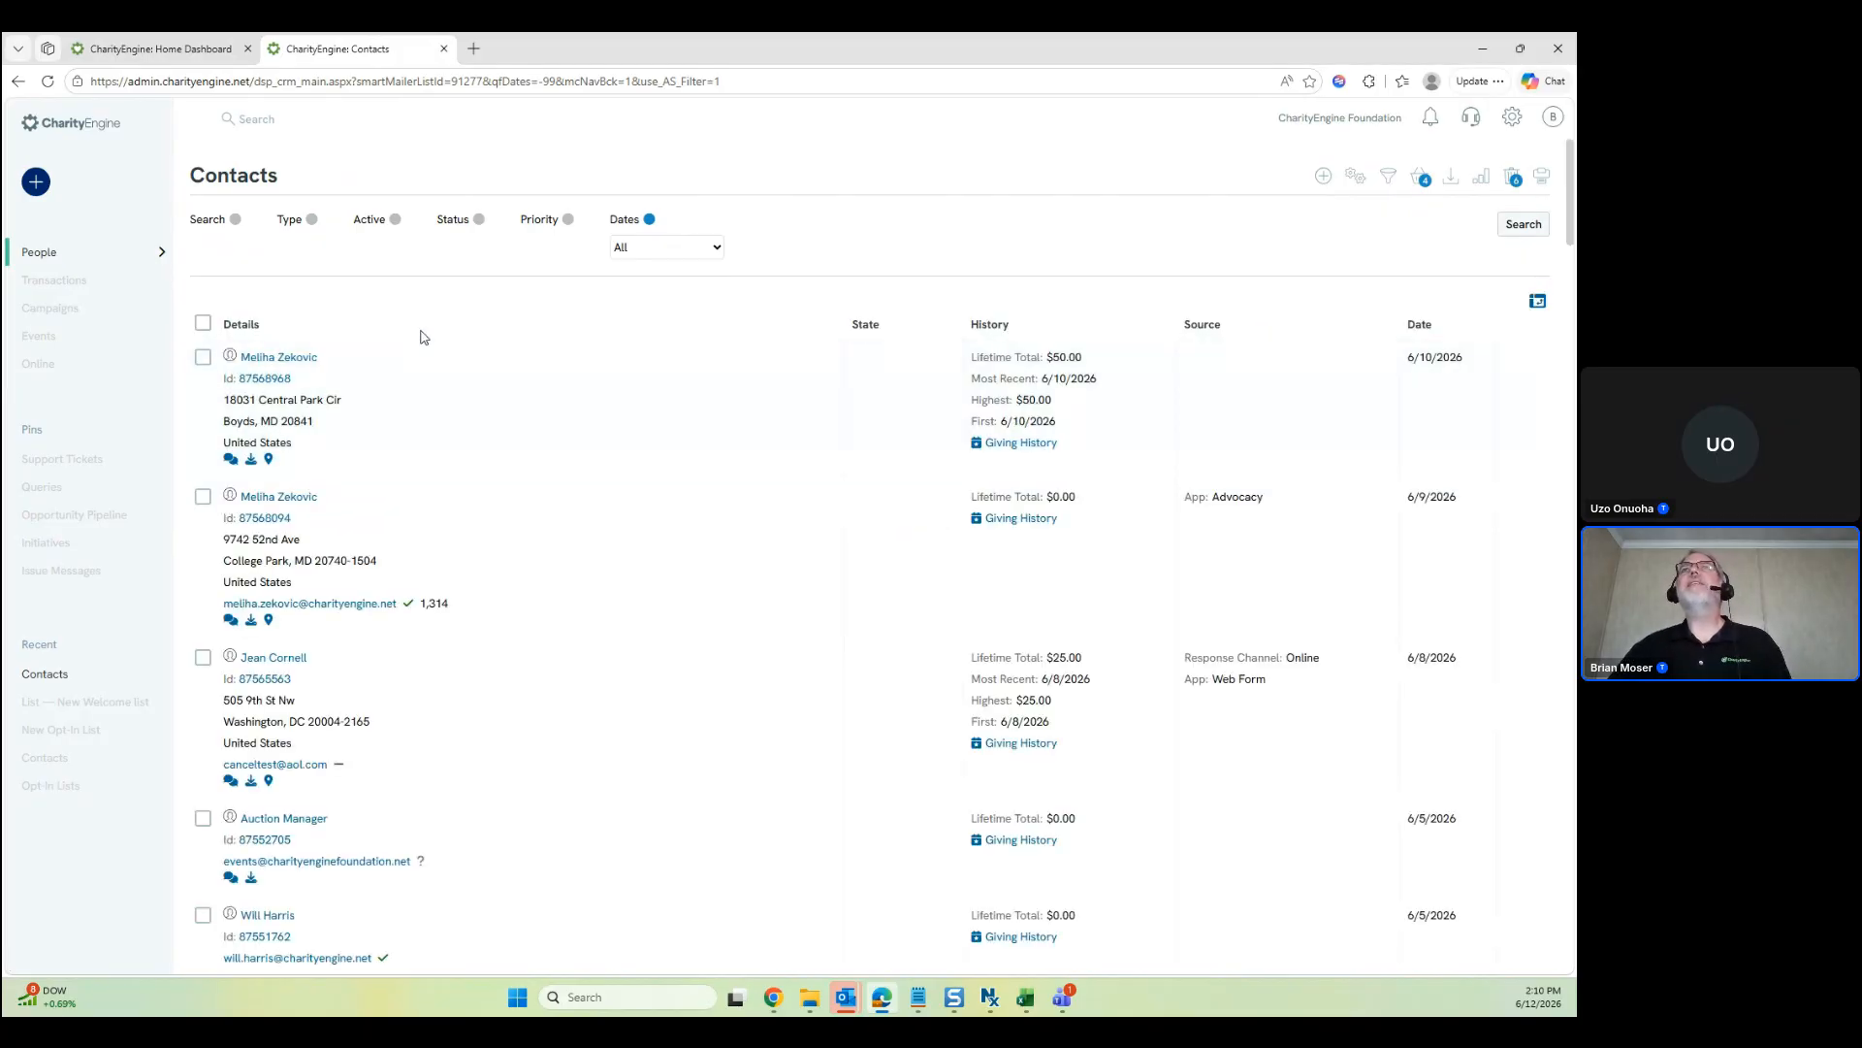
Search Opt-In Lists created Today in a separate tab, then return to the Contacts tab
{"action": "mouse_move", "coordinate": [94, 269]}
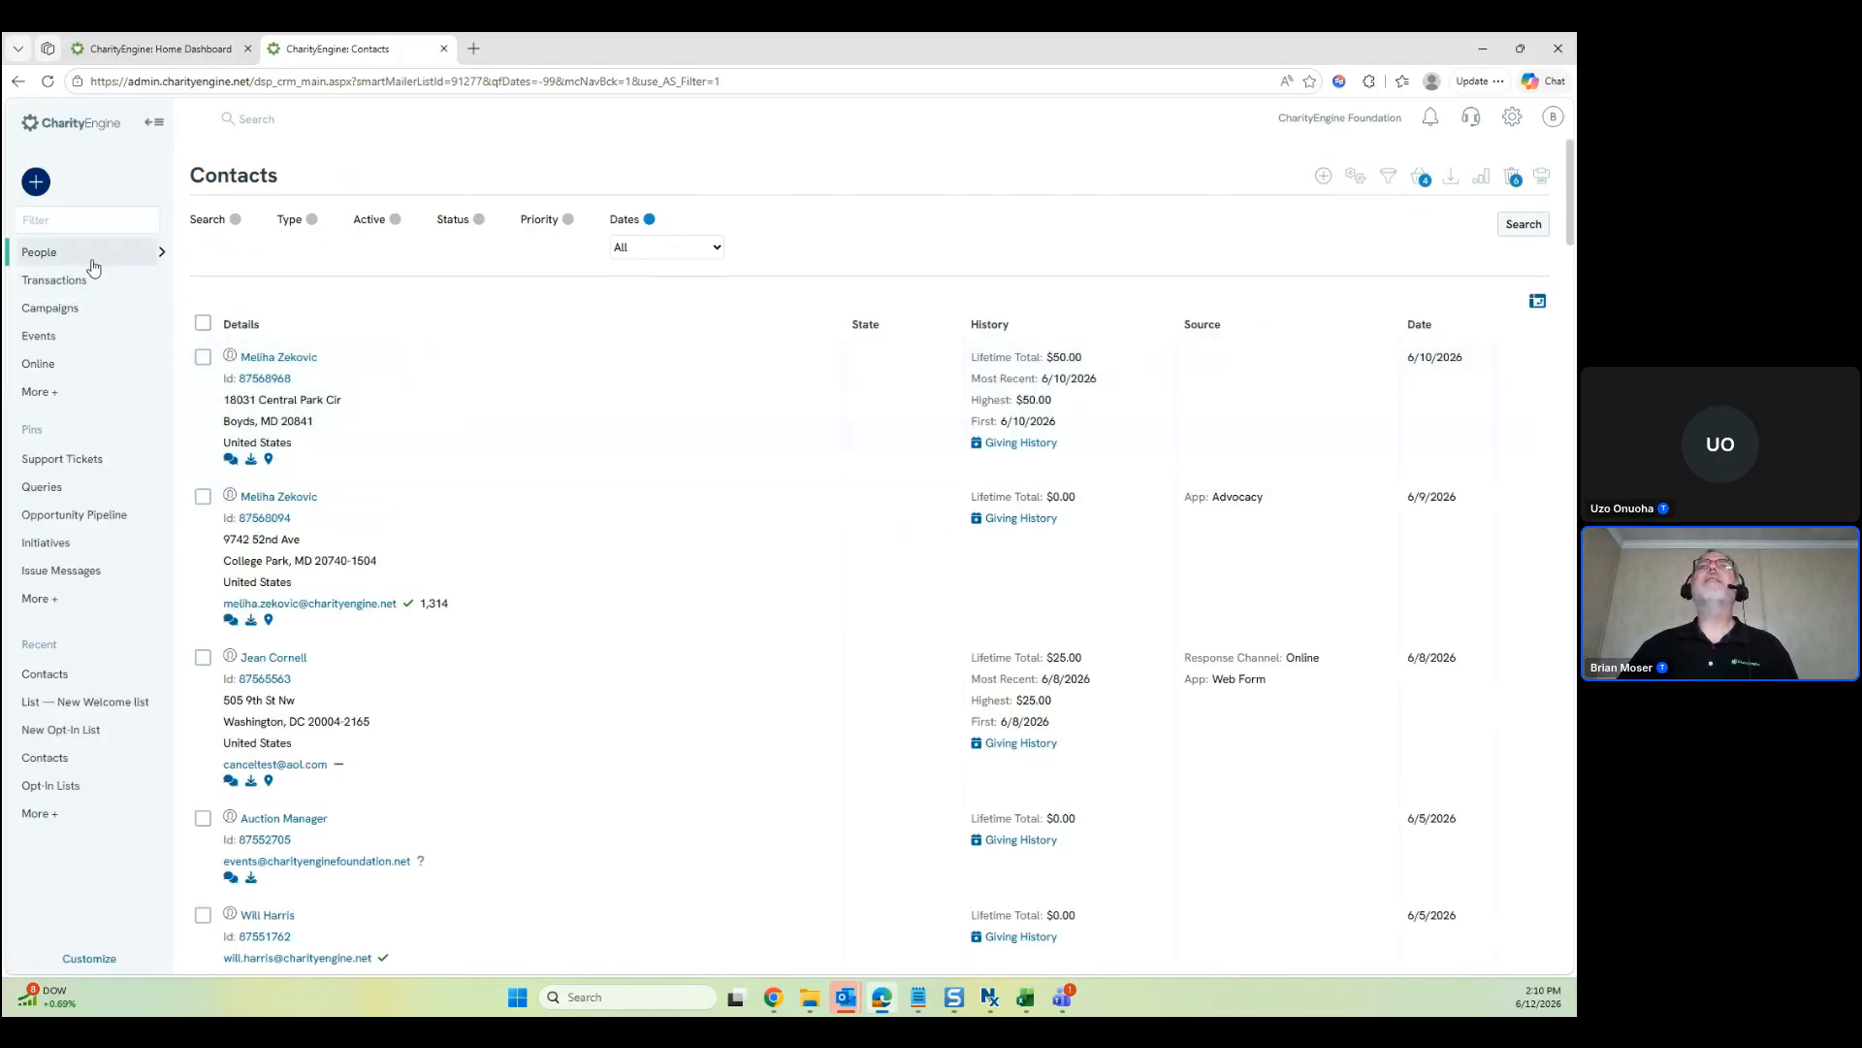
{"action": "left_click", "coordinate": [91, 308]}
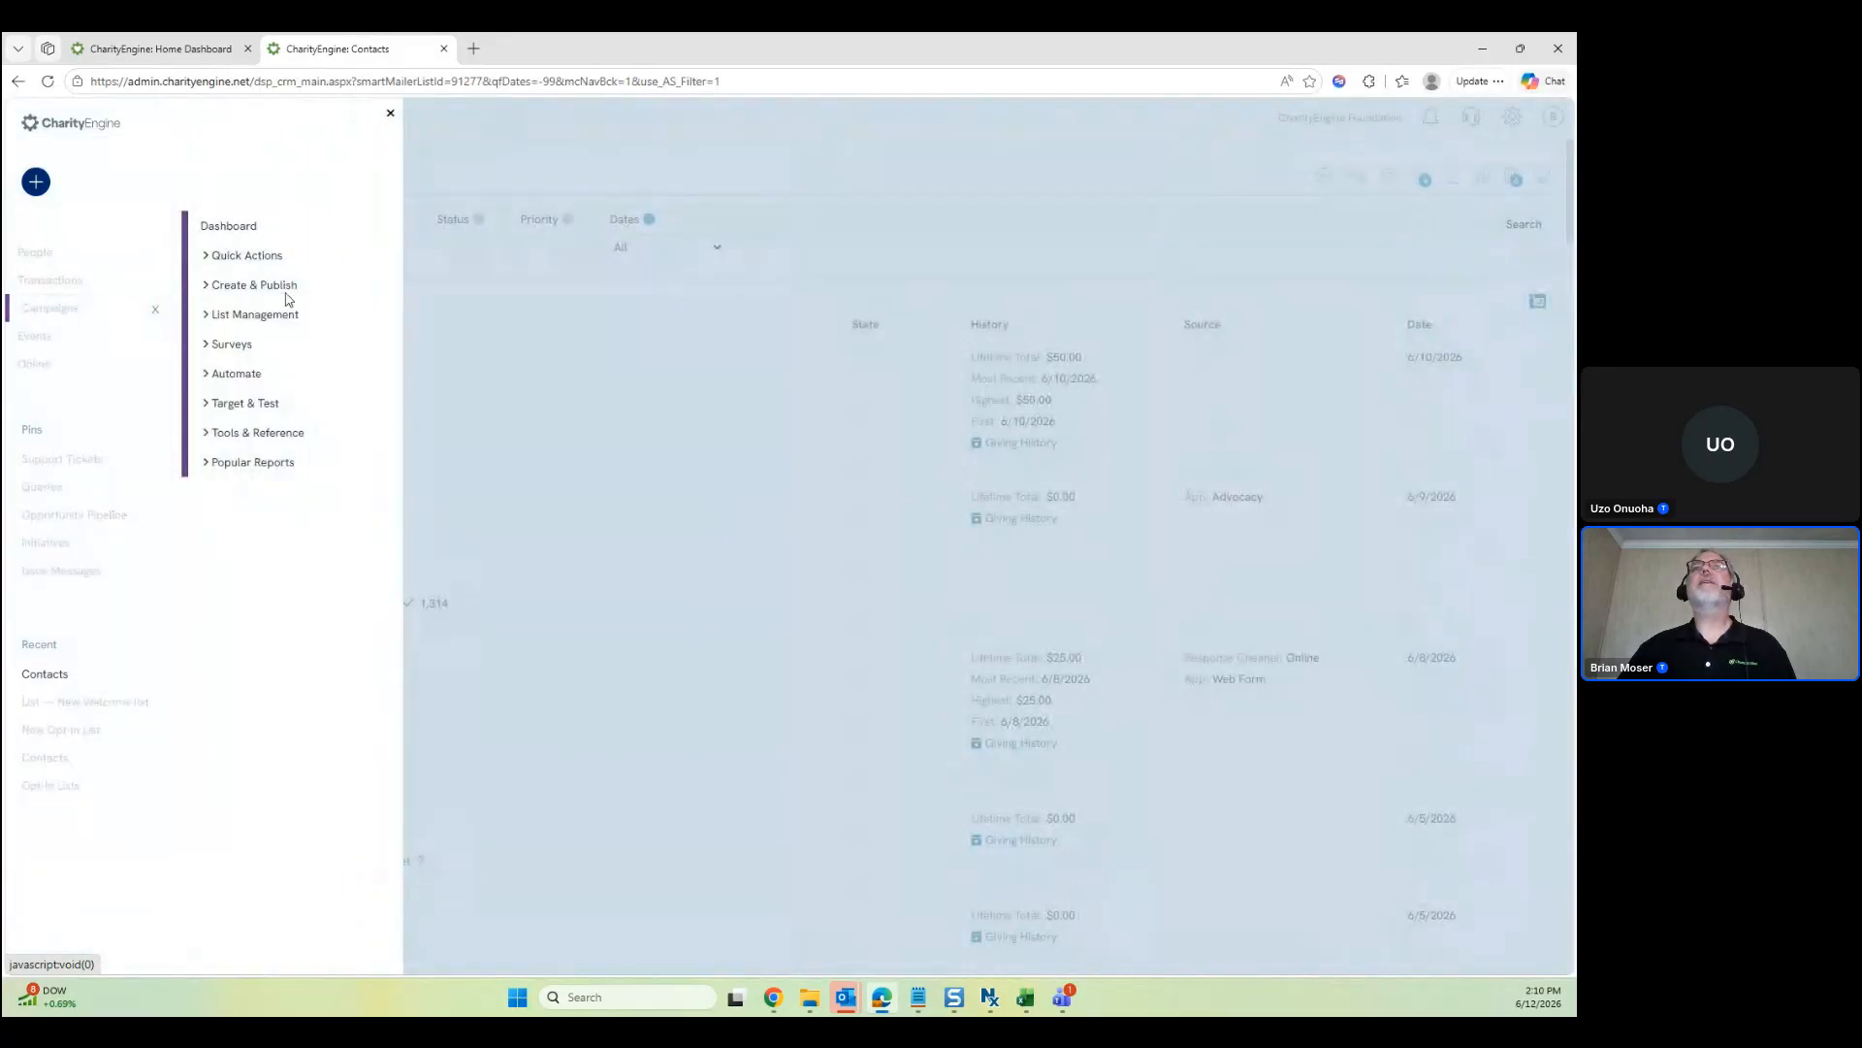
{"action": "left_click", "coordinate": [283, 315]}
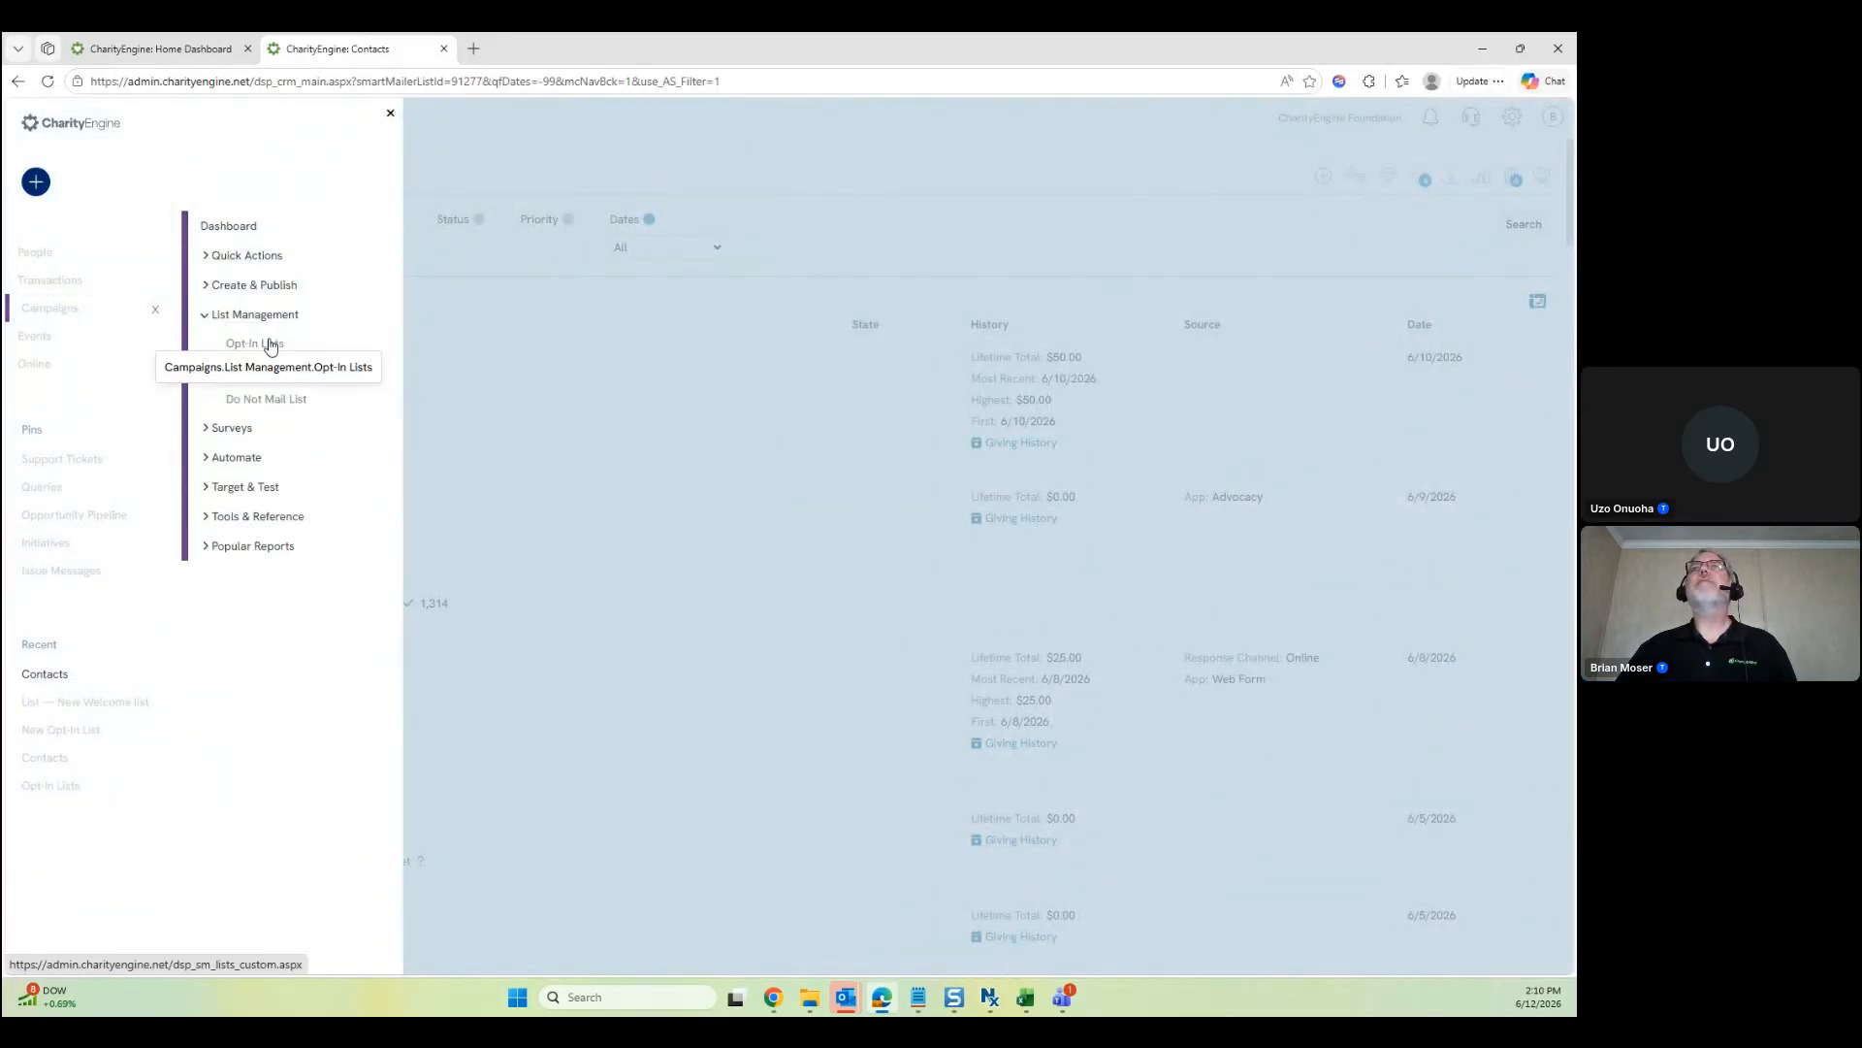
{"action": "left_click", "coordinate": [570, 54]}
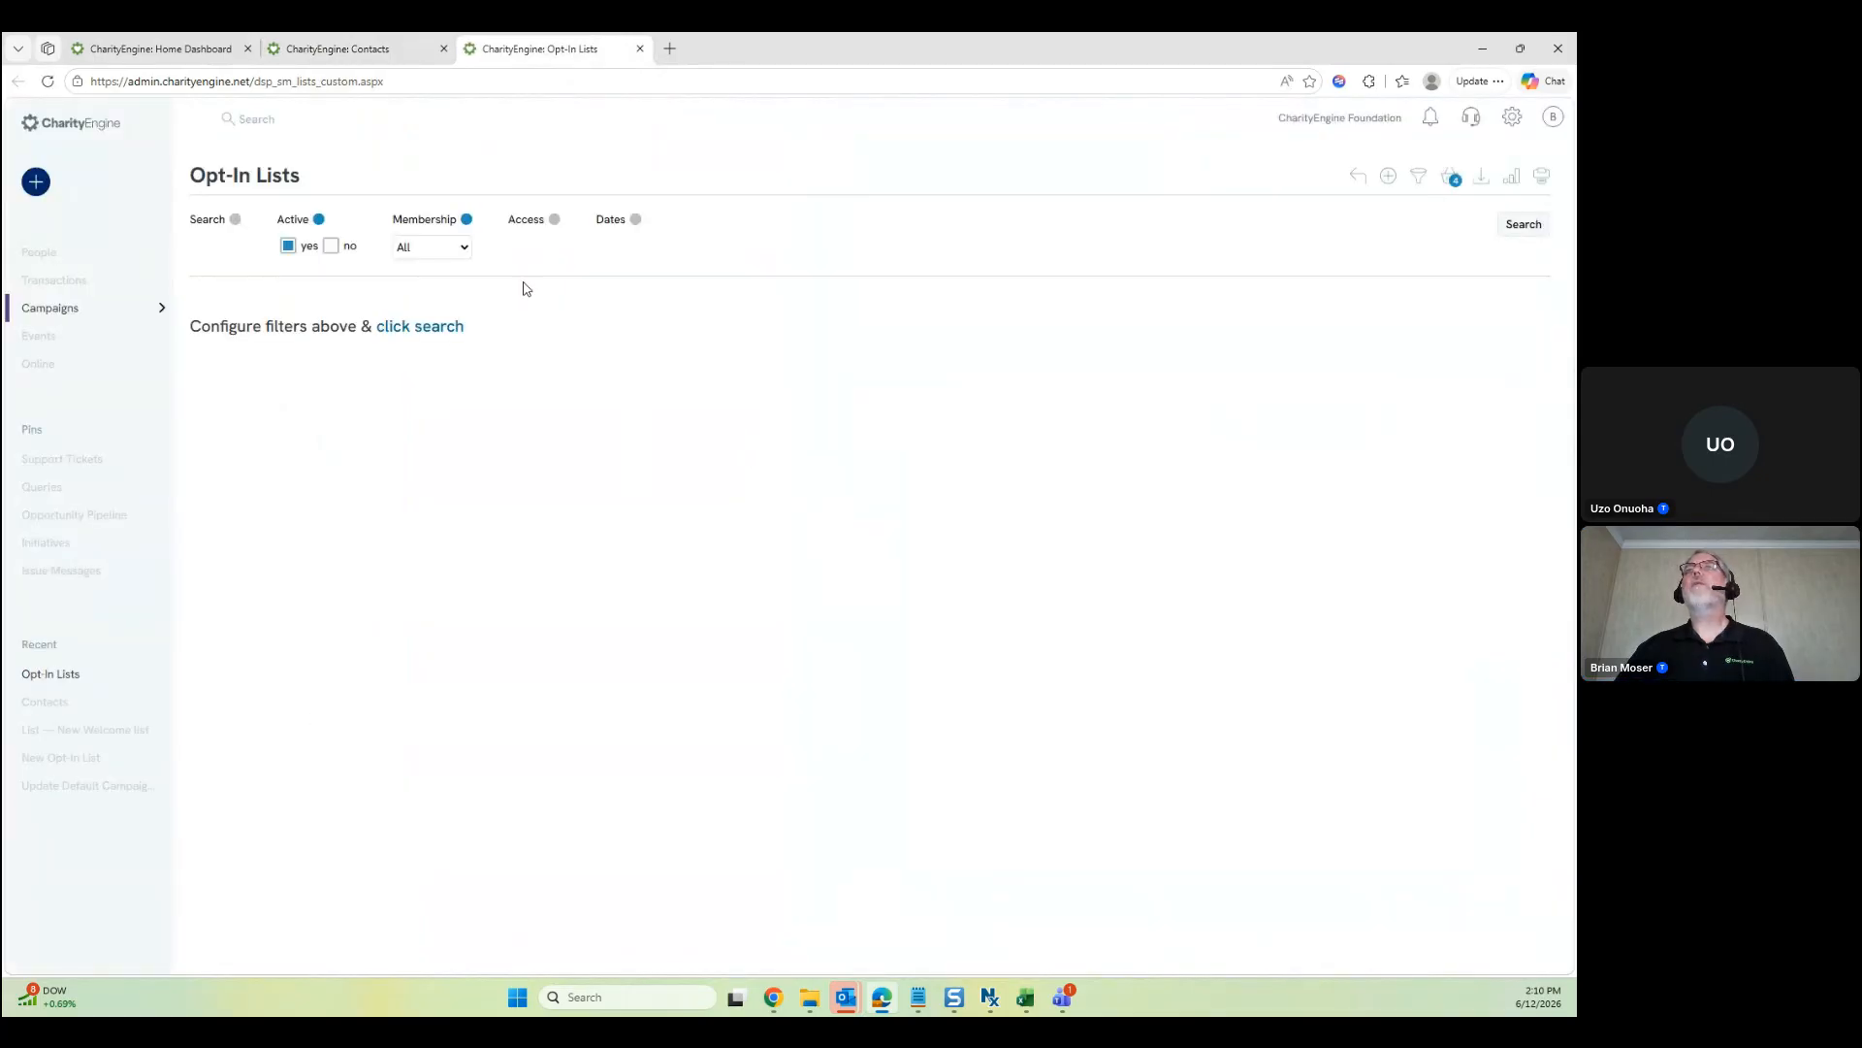
{"action": "left_click", "coordinate": [635, 219]}
{"action": "left_click", "coordinate": [652, 246]}
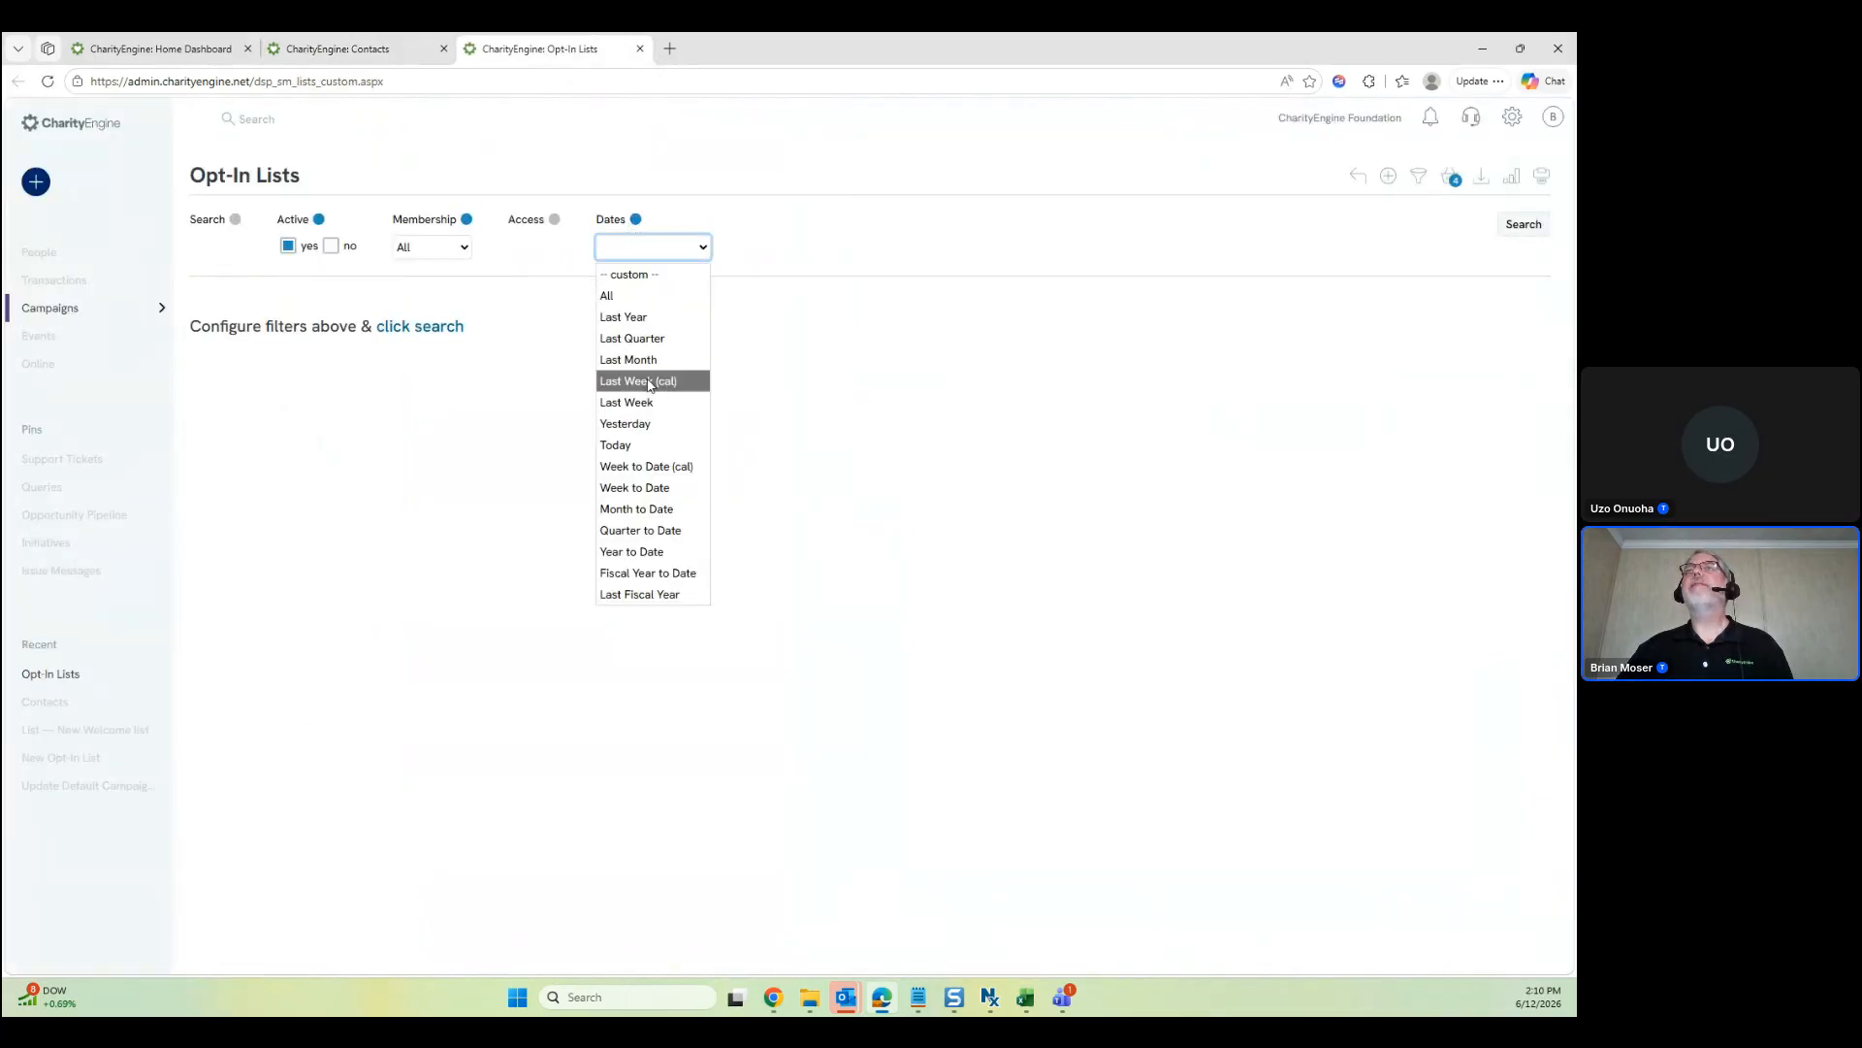
{"action": "left_click", "coordinate": [652, 446]}
{"action": "left_click", "coordinate": [442, 325]}
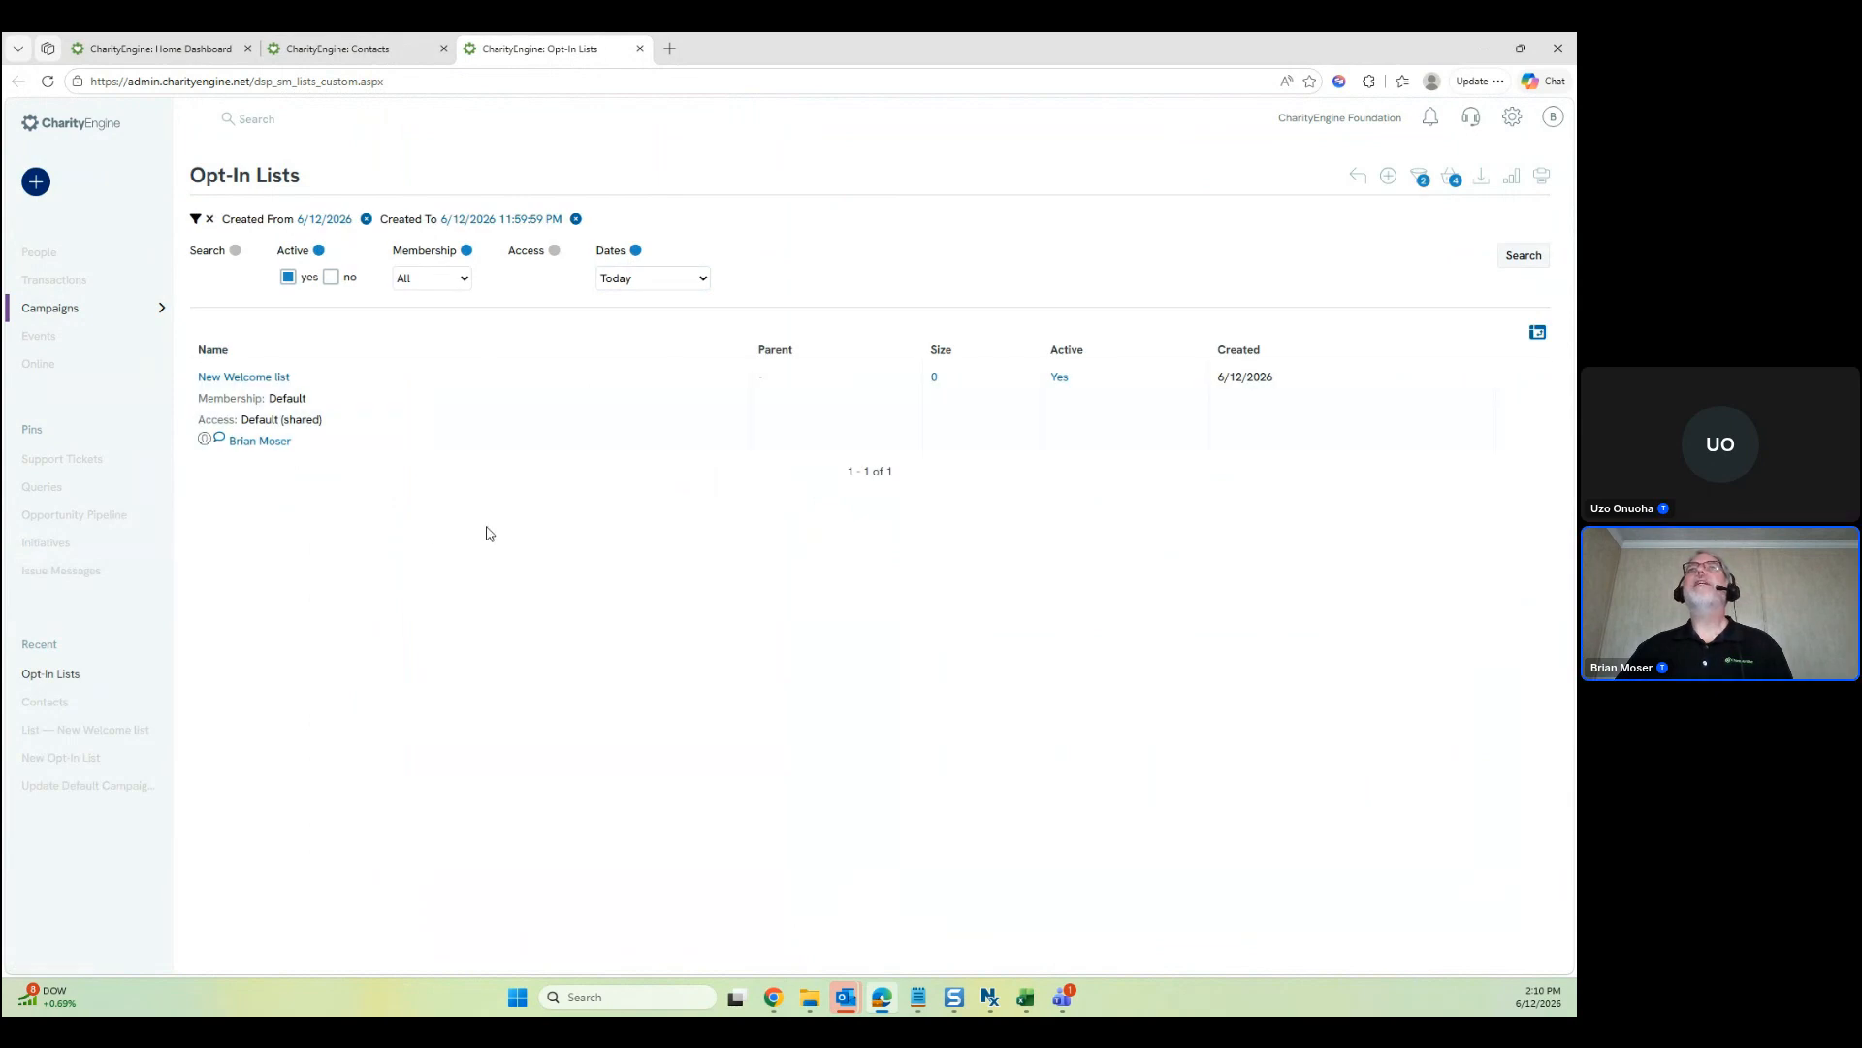
{"action": "left_click", "coordinate": [359, 50]}
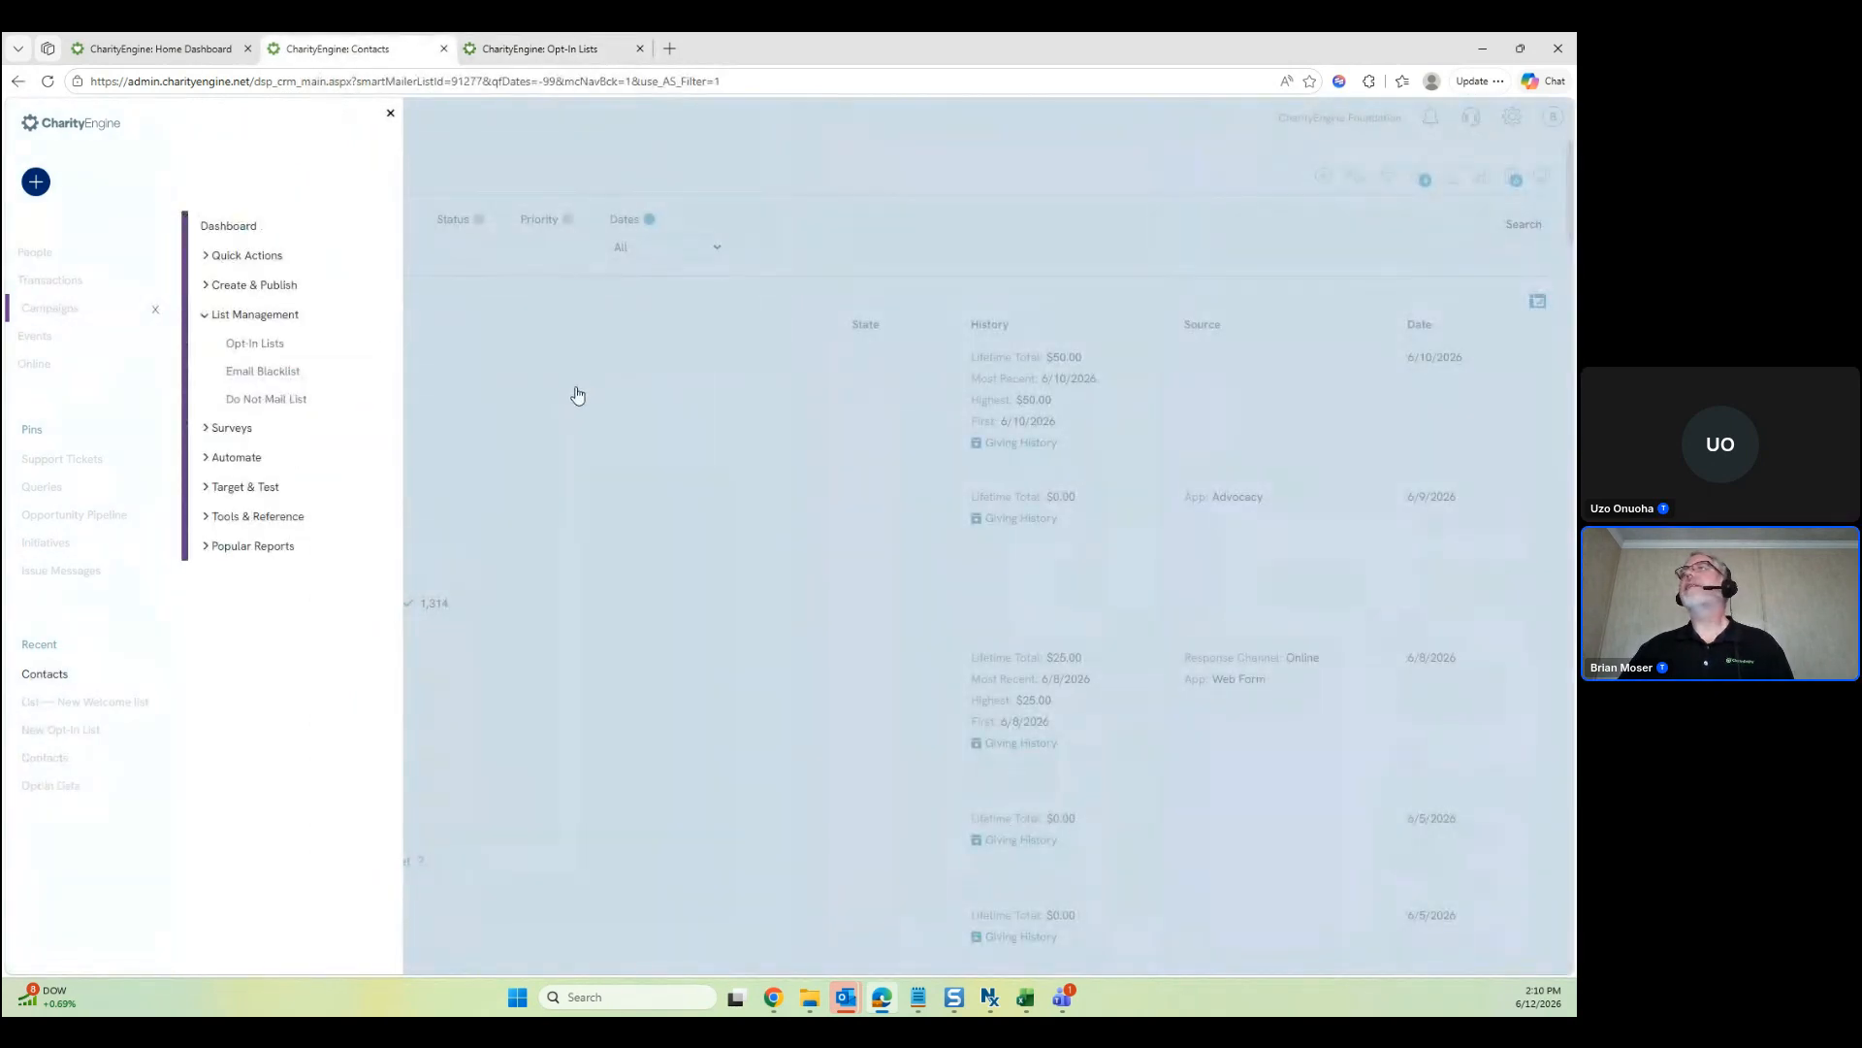
Create a new Person contact with first name, last name and email address, and save it
{"action": "left_click", "coordinate": [1323, 175]}
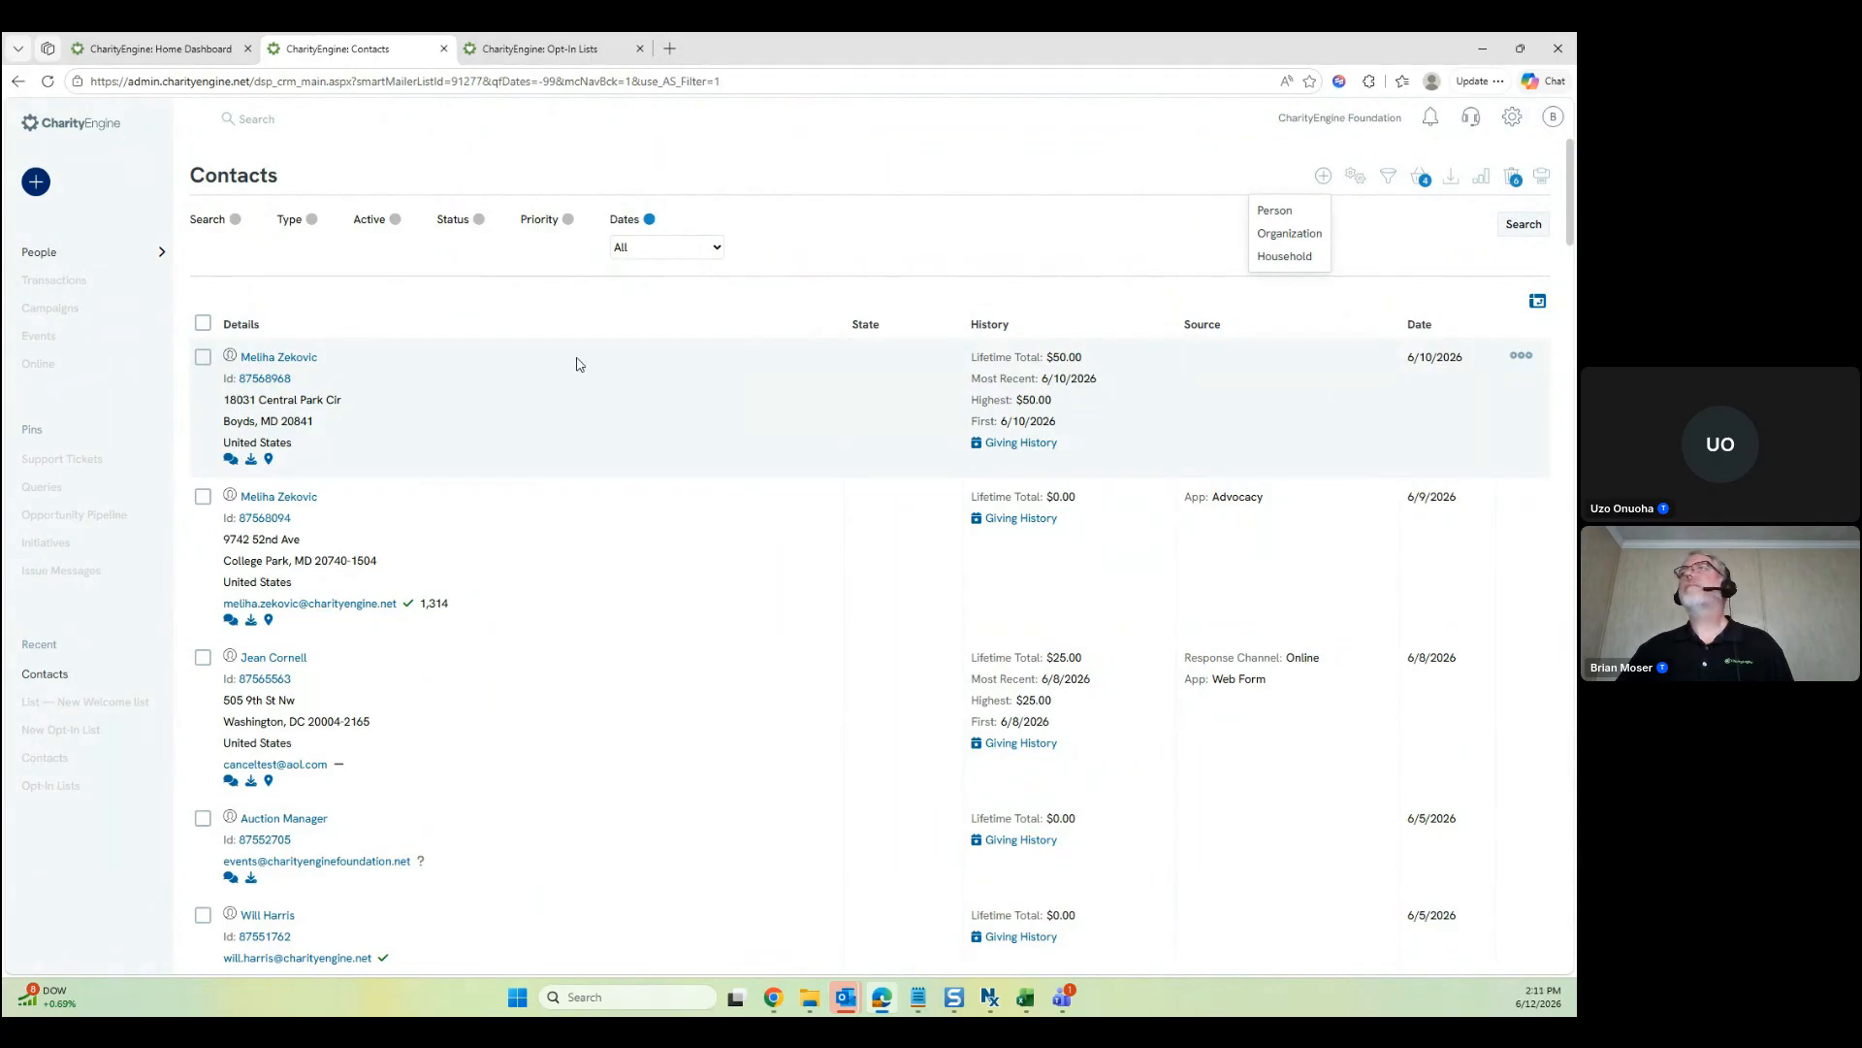
{"action": "left_click", "coordinate": [1275, 211]}
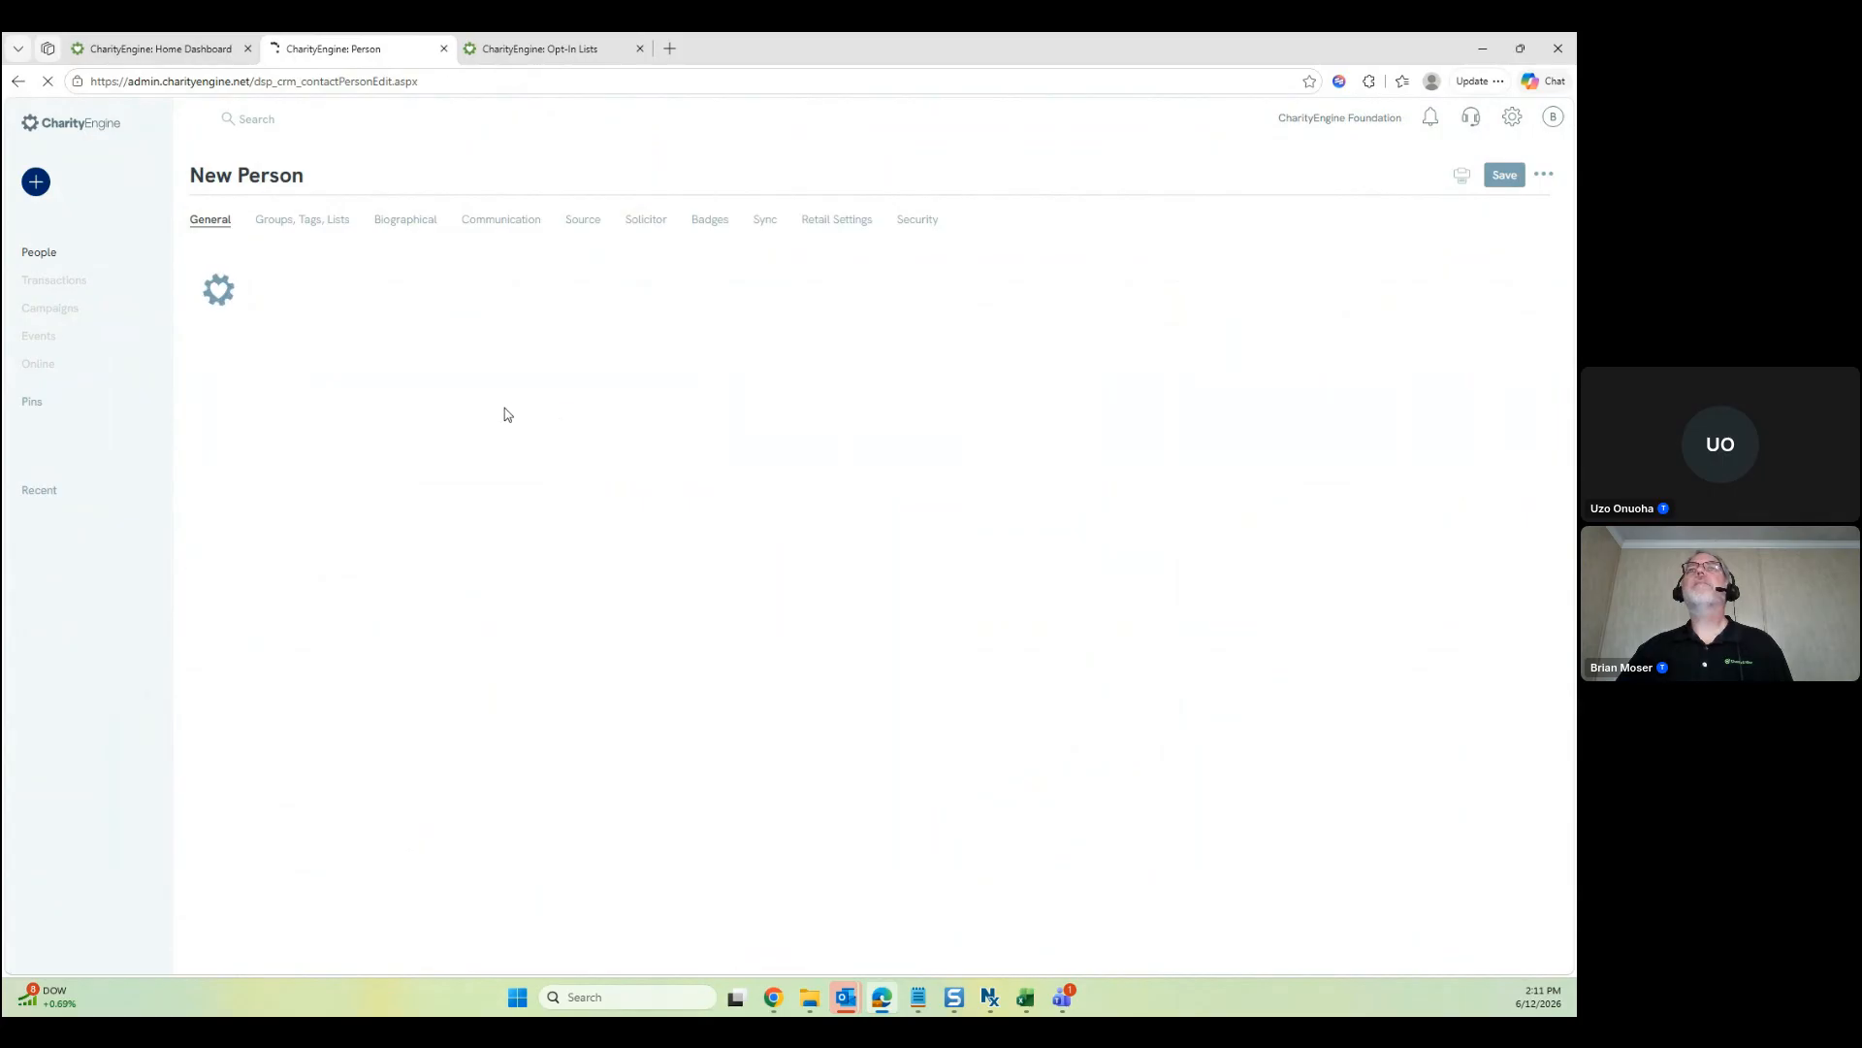
{"action": "left_click", "coordinate": [350, 281]}
{"action": "key", "text": "Tab"}
{"action": "key", "text": "Tab"}
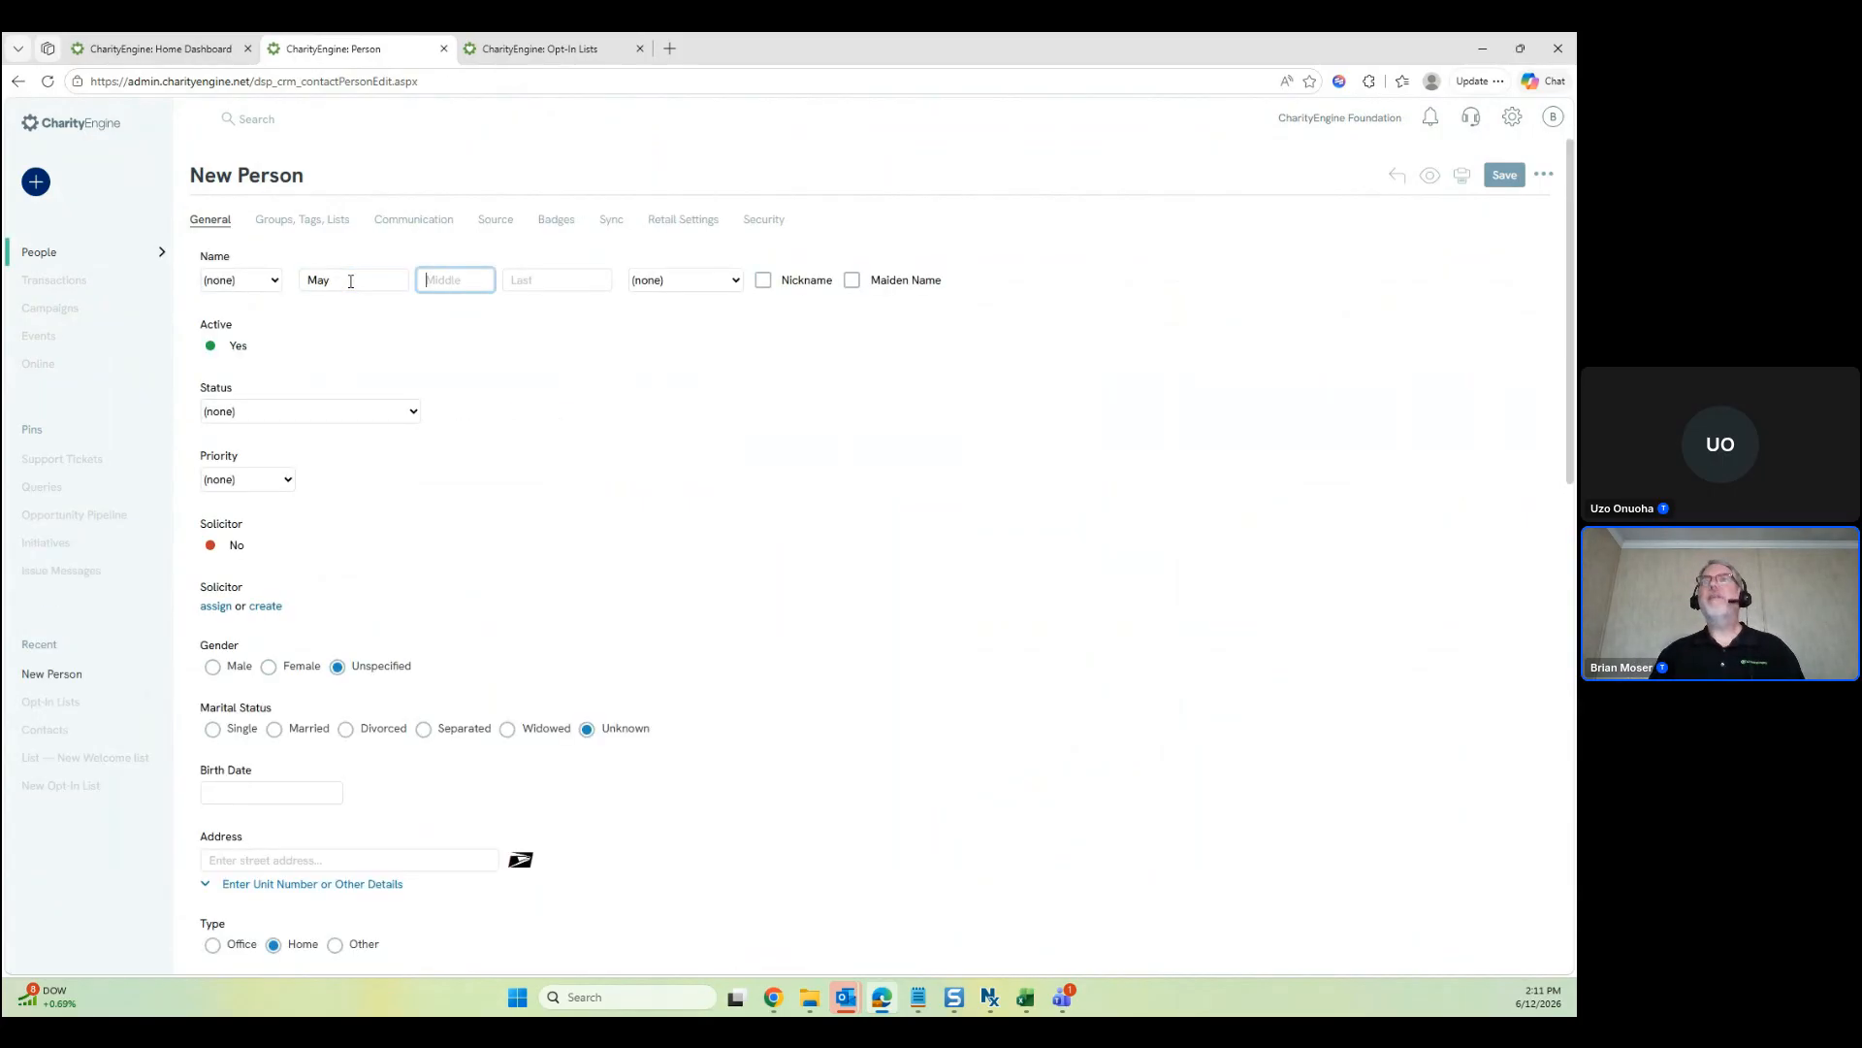
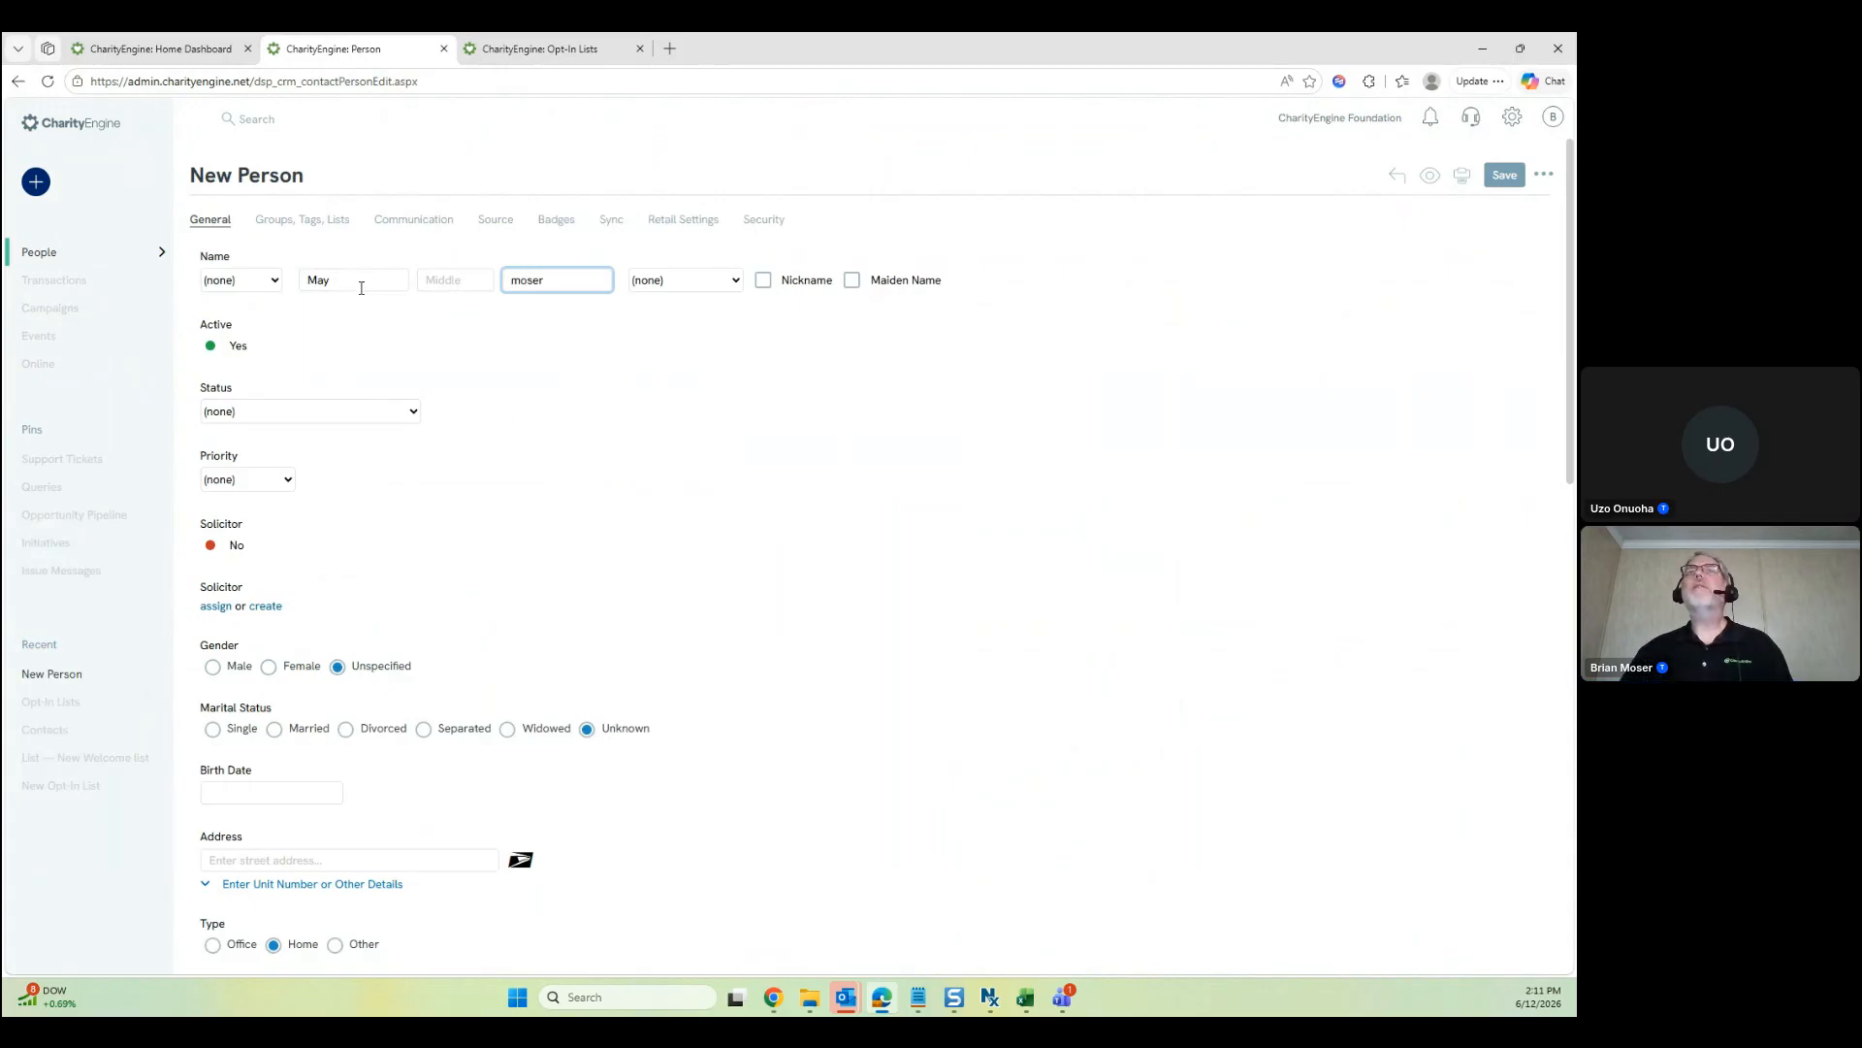
{"action": "scroll", "coordinate": [690, 461], "scroll_direction": "down", "scroll_amount": 9}
{"action": "left_click", "coordinate": [356, 524]}
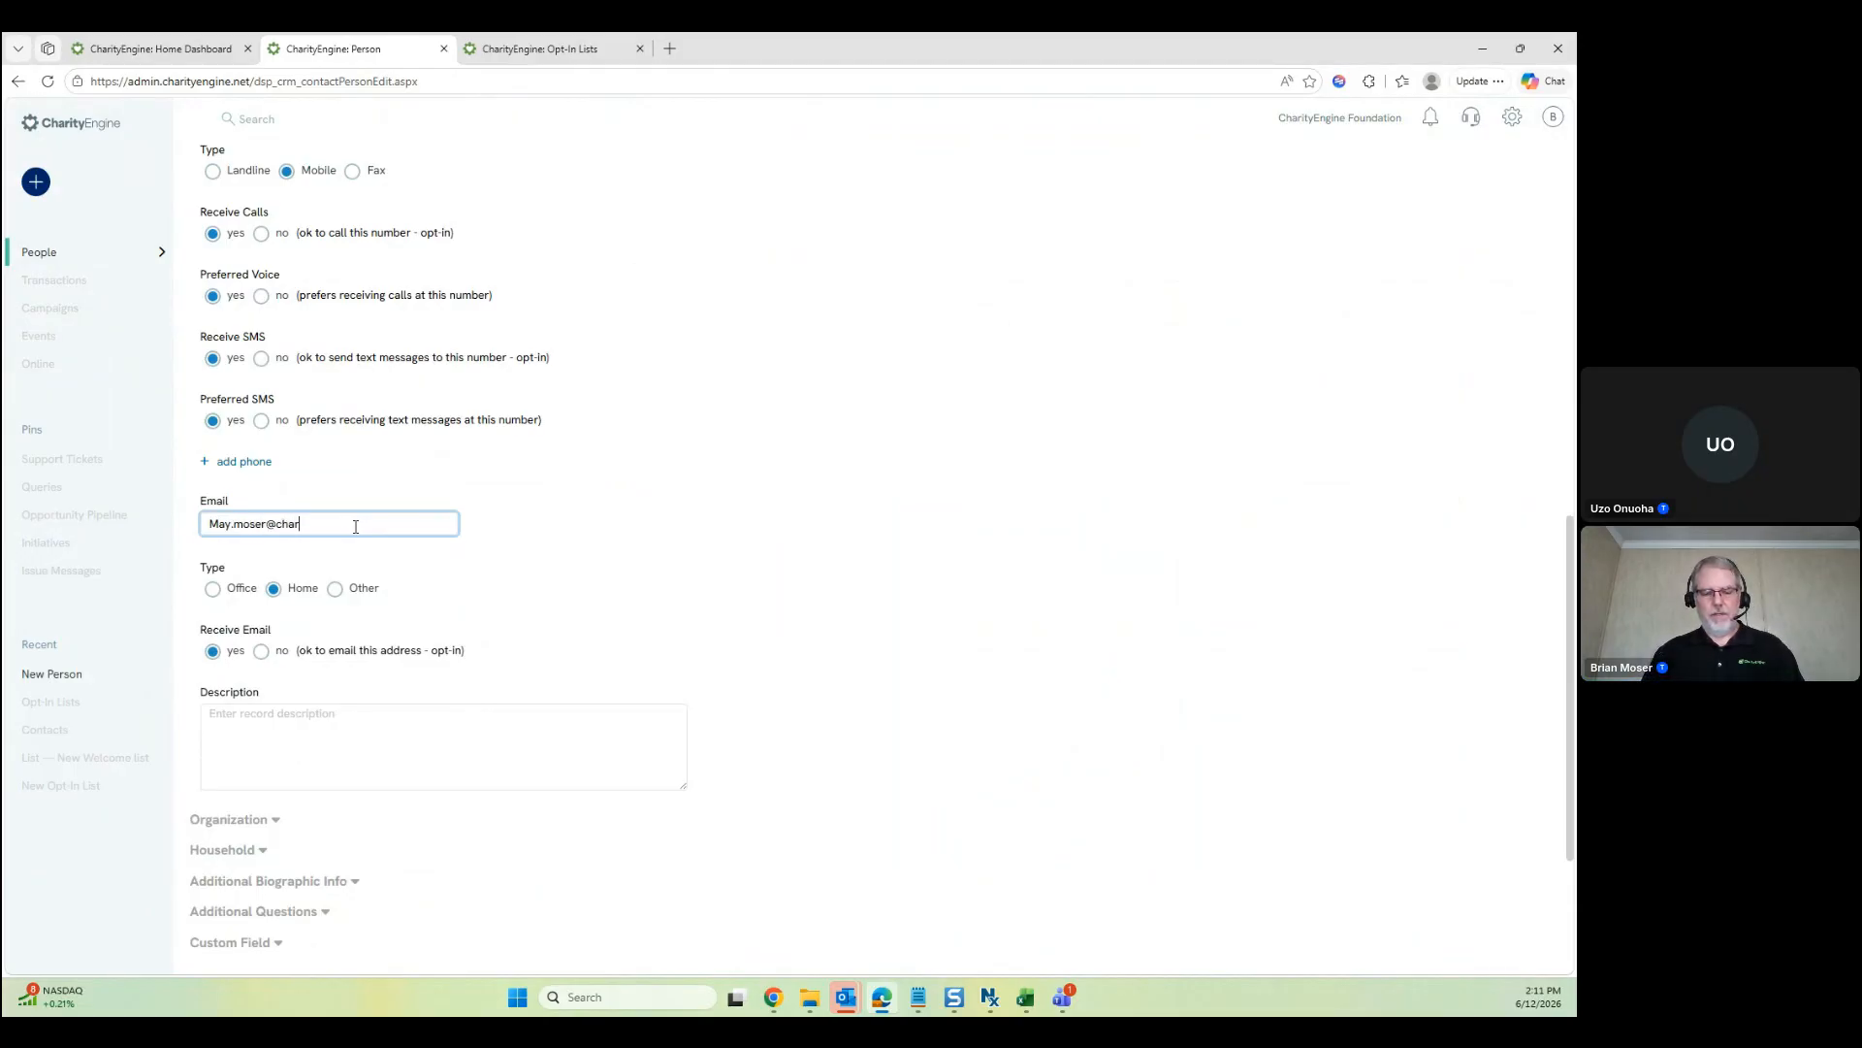
{"action": "scroll", "coordinate": [1213, 485], "scroll_direction": "up", "scroll_amount": 10}
{"action": "left_click", "coordinate": [1504, 174]}
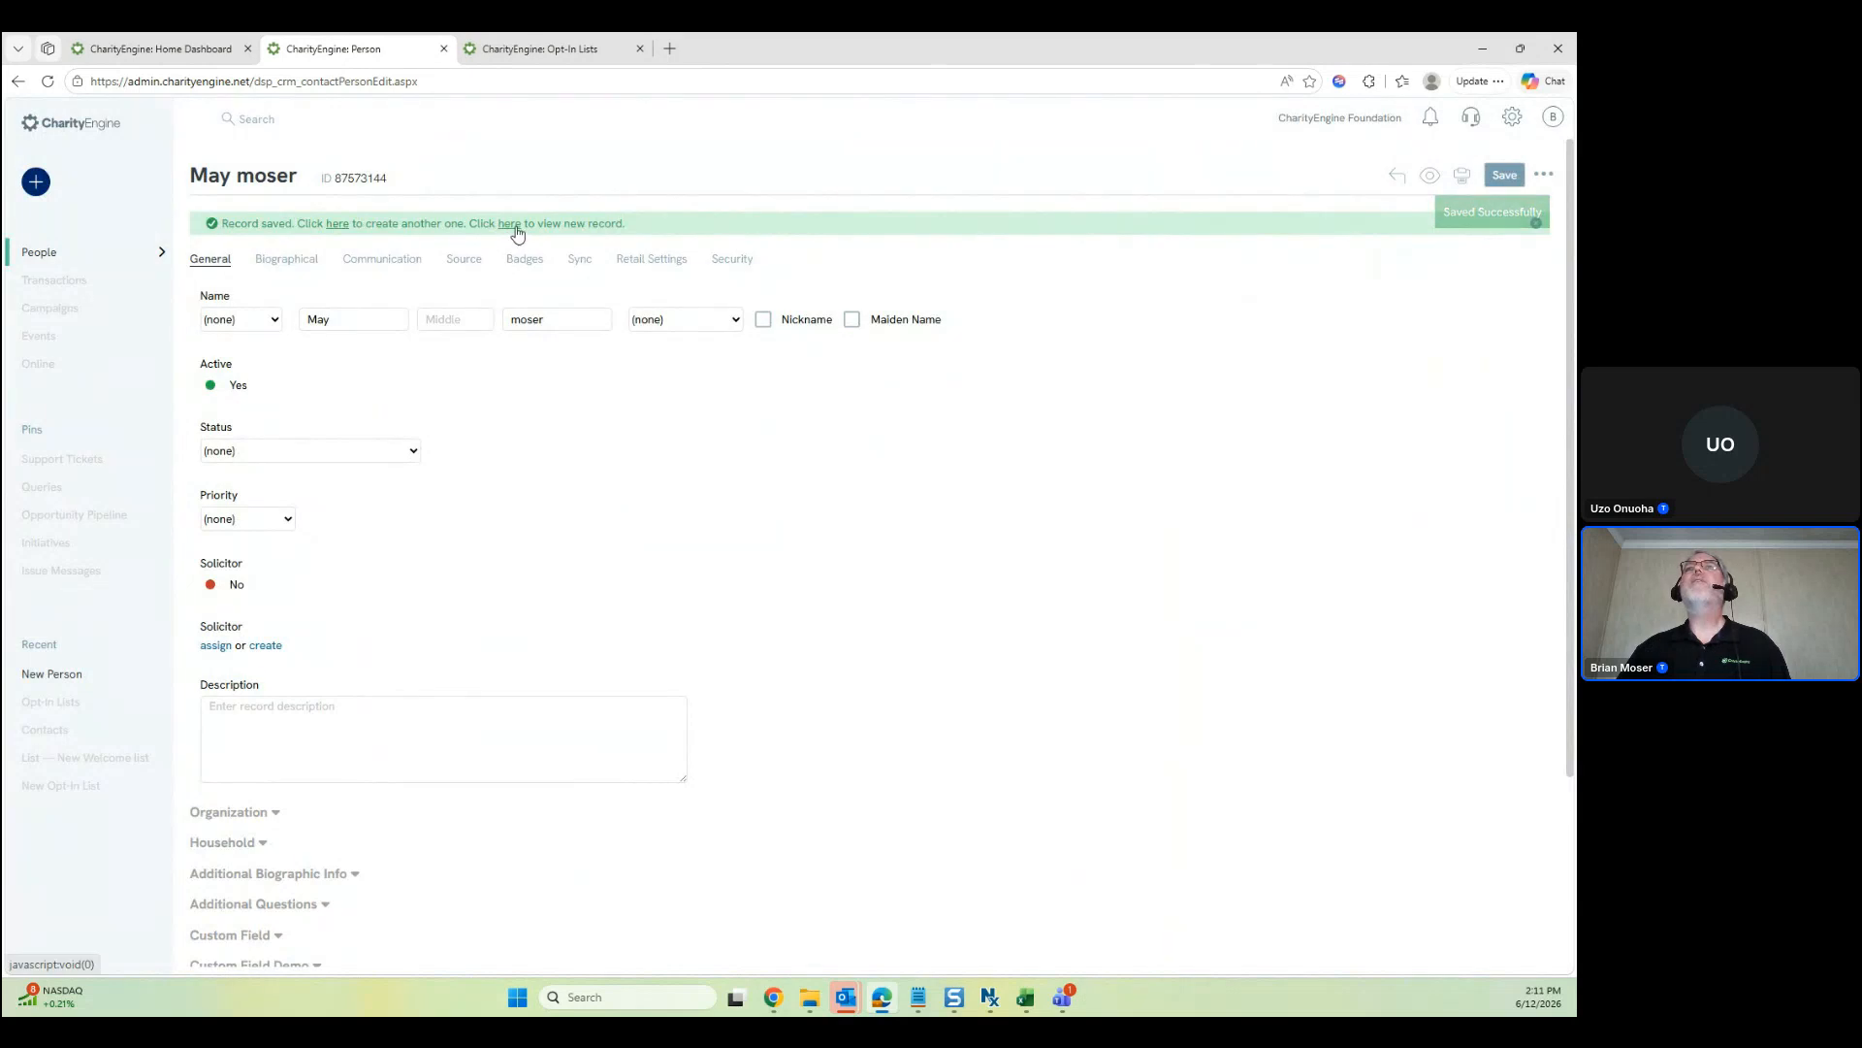
Add another Person contact via the 'here' link with first name, last name and email, and save
{"action": "left_click", "coordinate": [337, 224]}
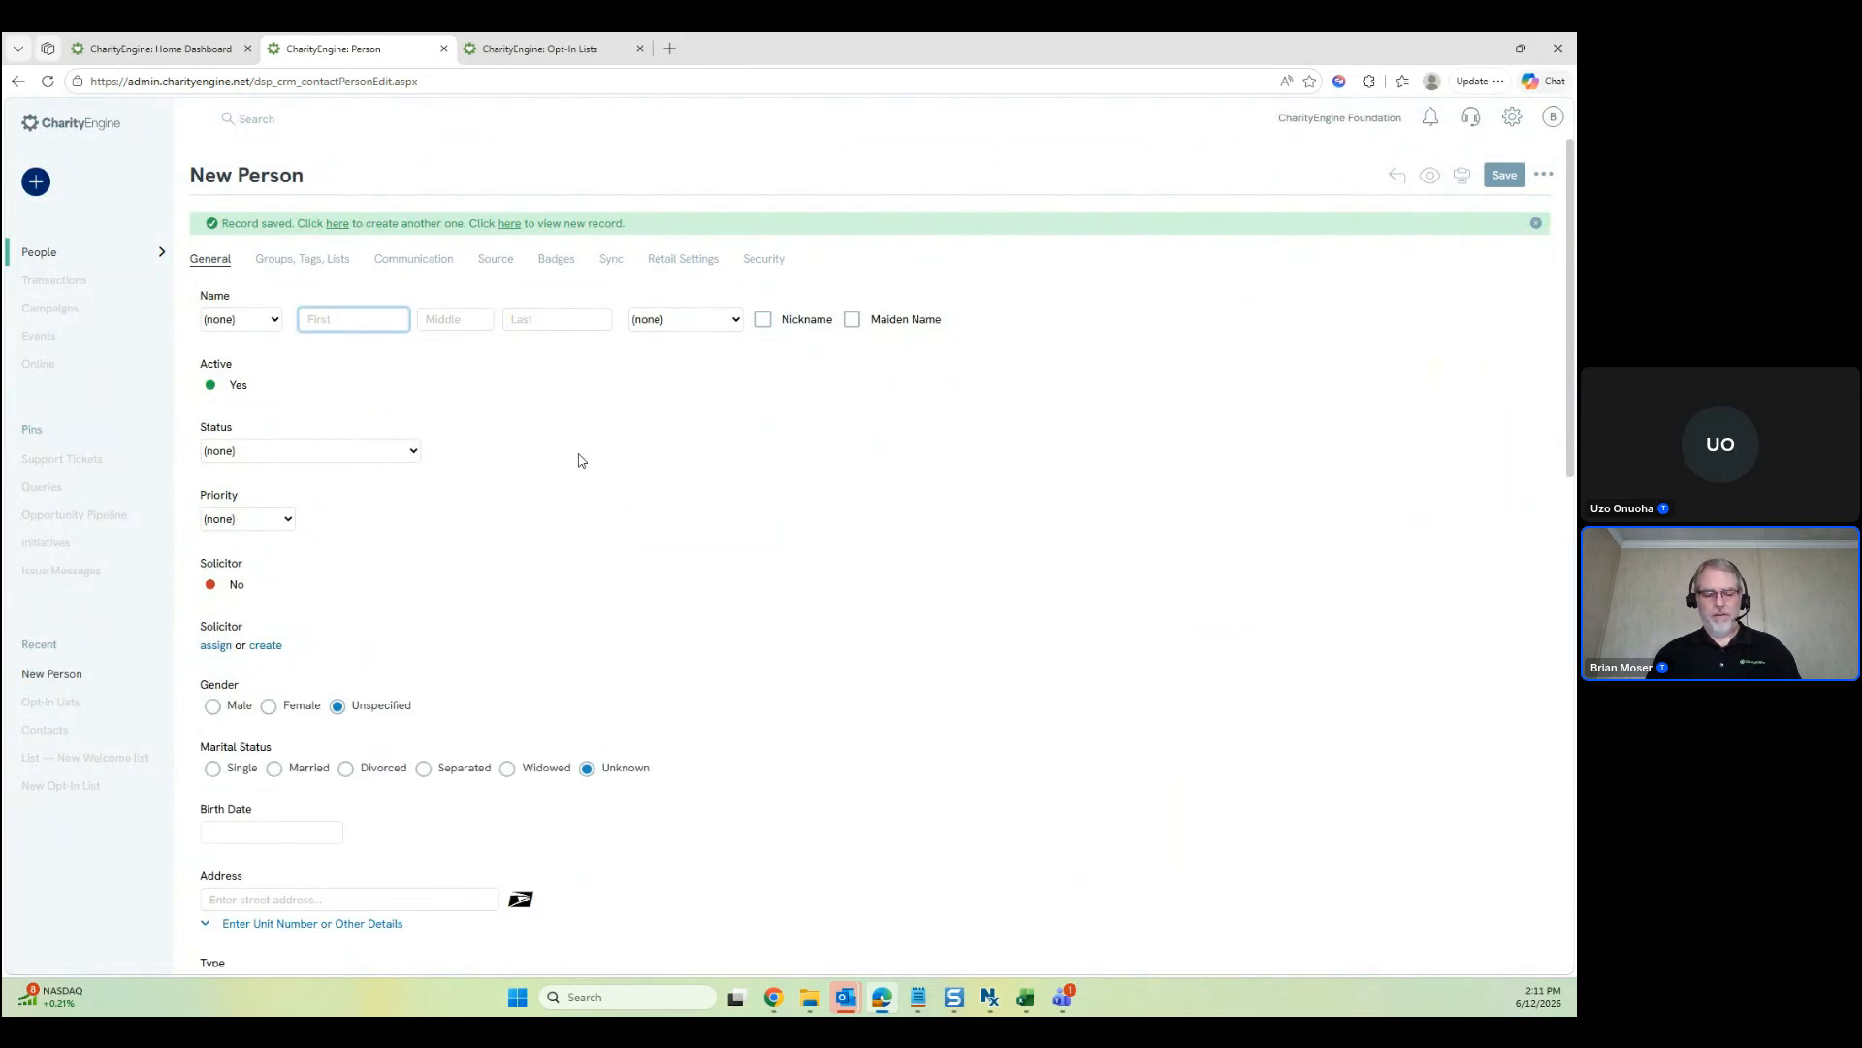
{"action": "key", "text": "Tab"}
{"action": "key", "text": "Tab"}
{"action": "scroll", "coordinate": [589, 467], "scroll_direction": "down", "scroll_amount": 4}
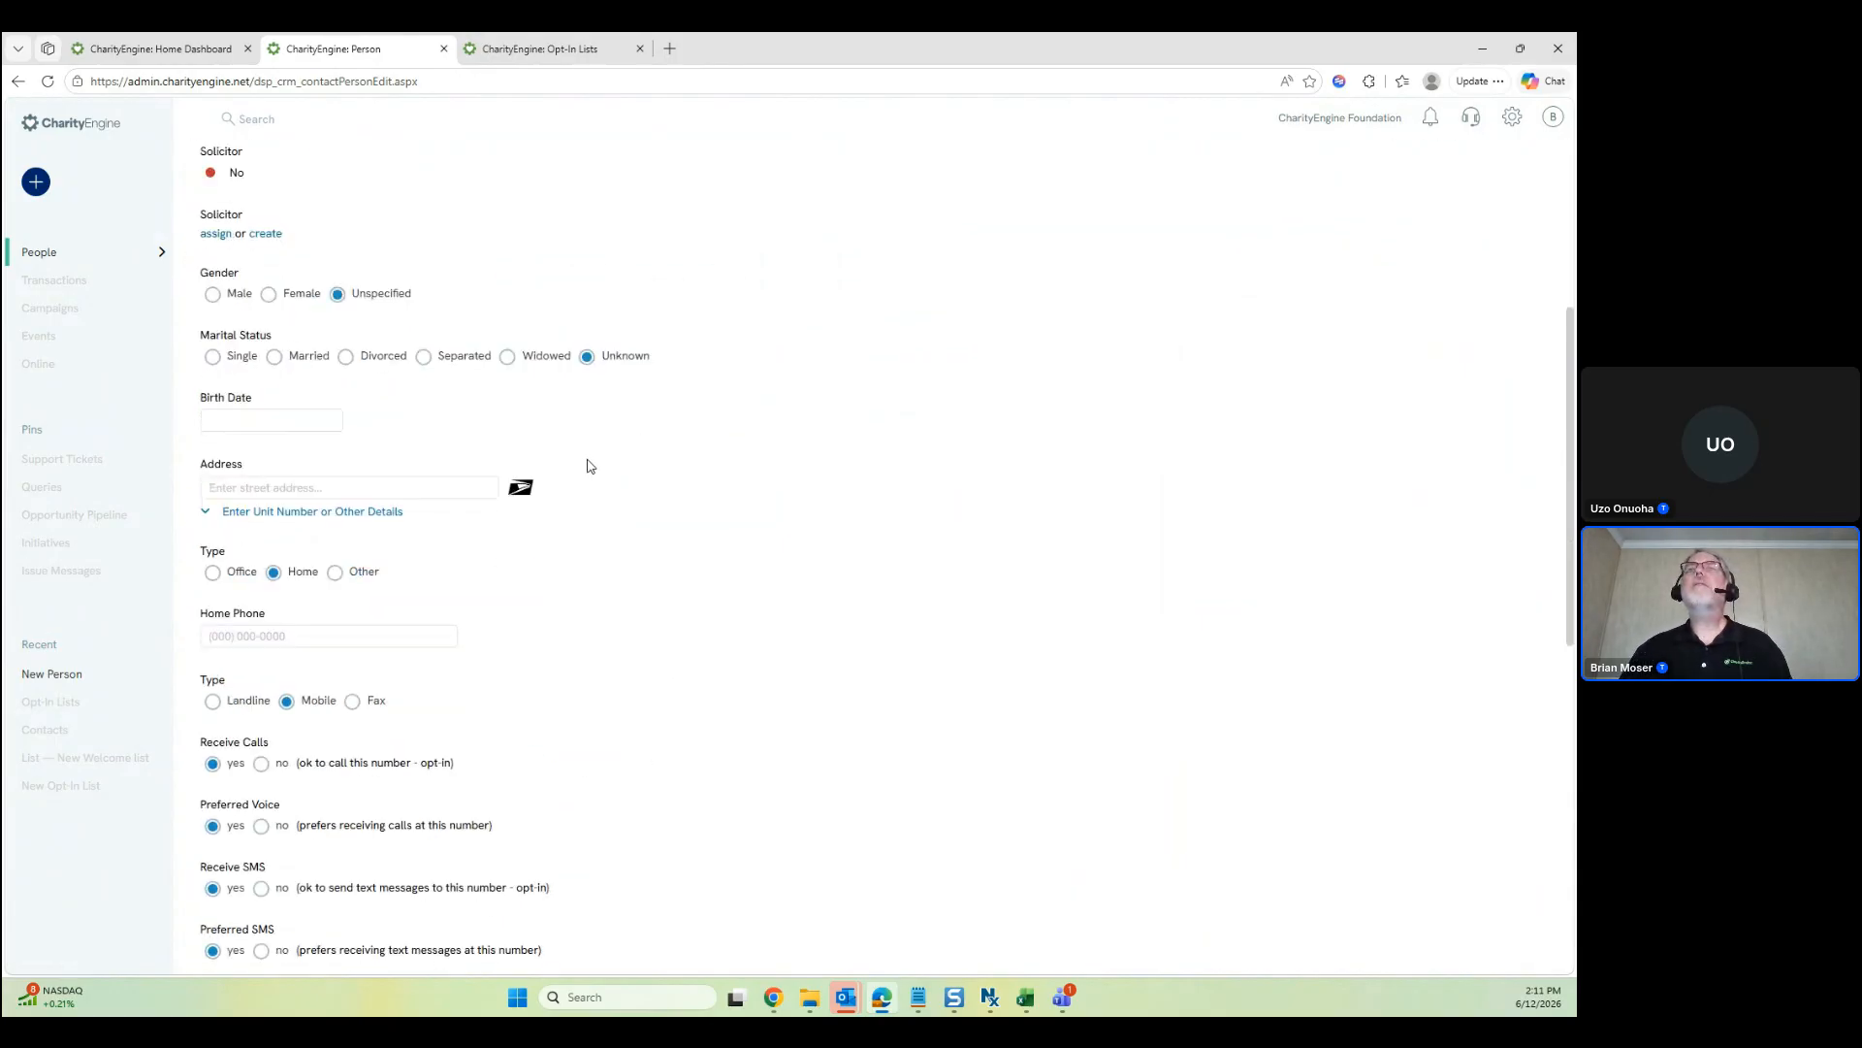
{"action": "scroll", "coordinate": [587, 467], "scroll_direction": "down", "scroll_amount": 4}
{"action": "left_click", "coordinate": [366, 645]}
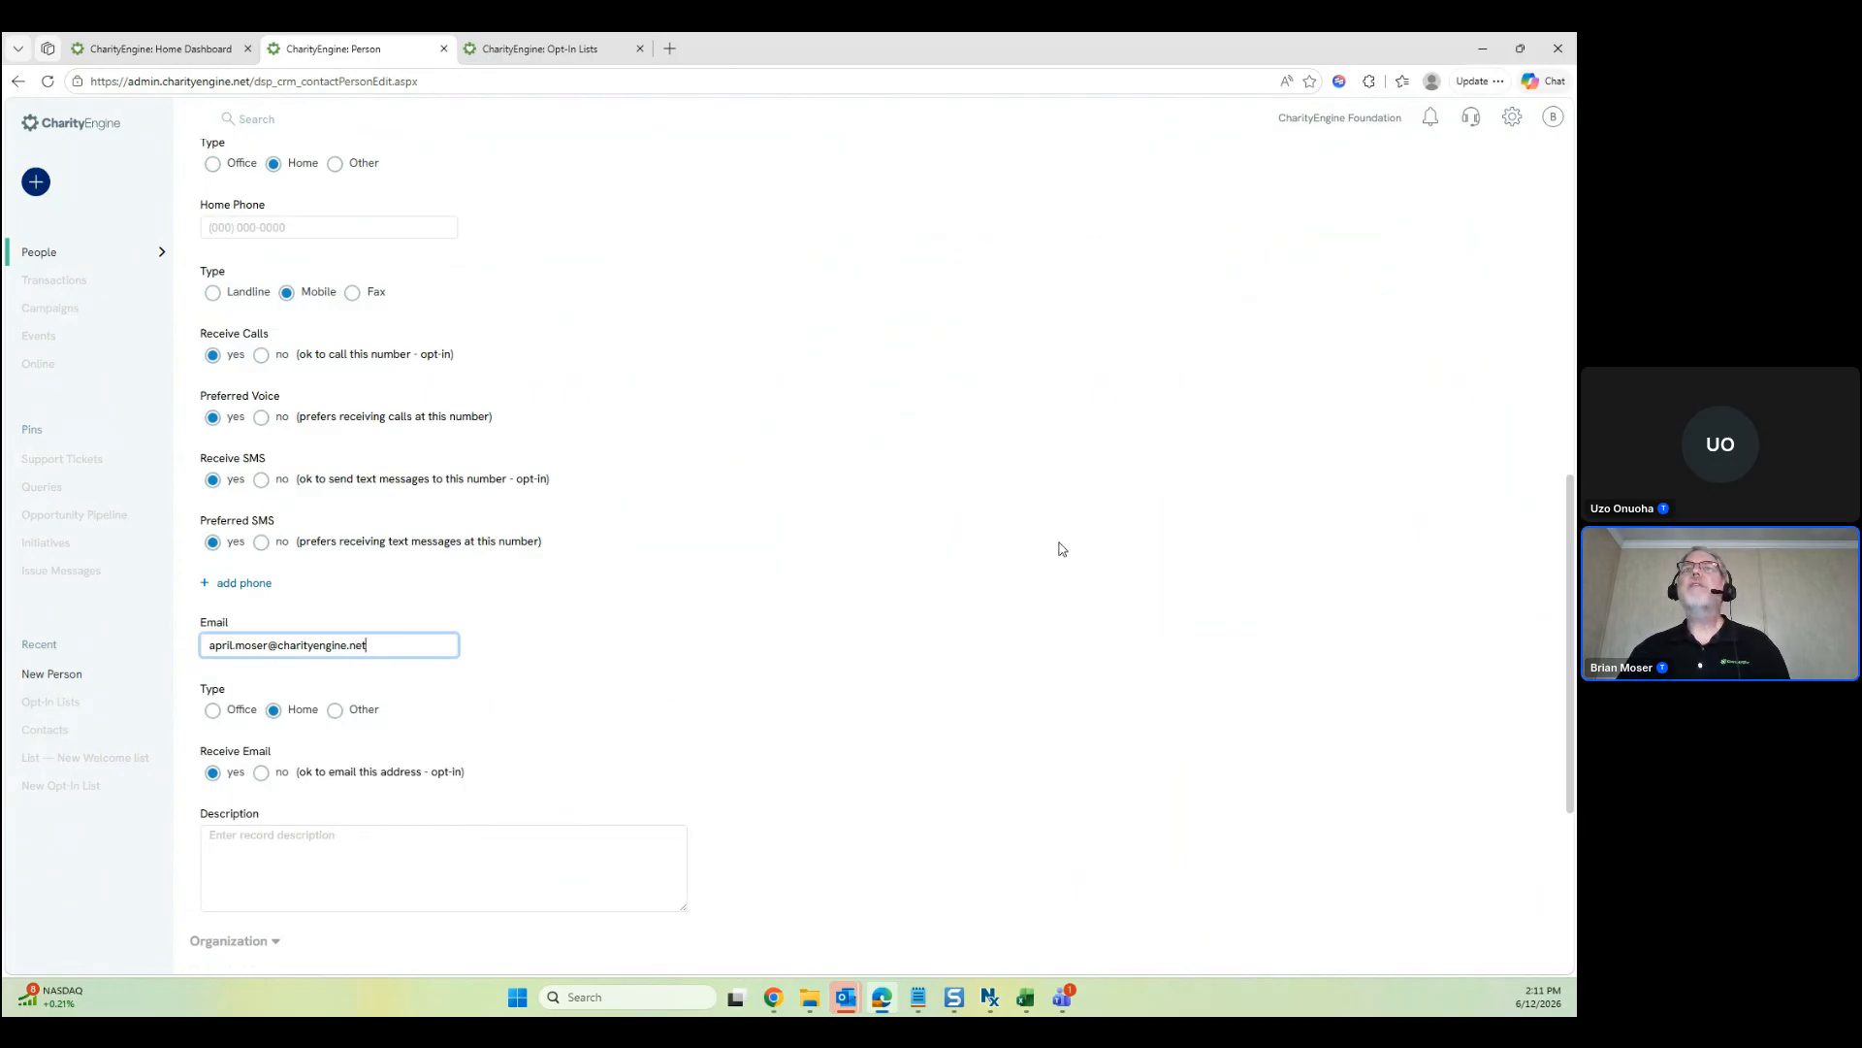
{"action": "scroll", "coordinate": [1127, 499], "scroll_direction": "up", "scroll_amount": 2}
{"action": "key", "text": "Return"}
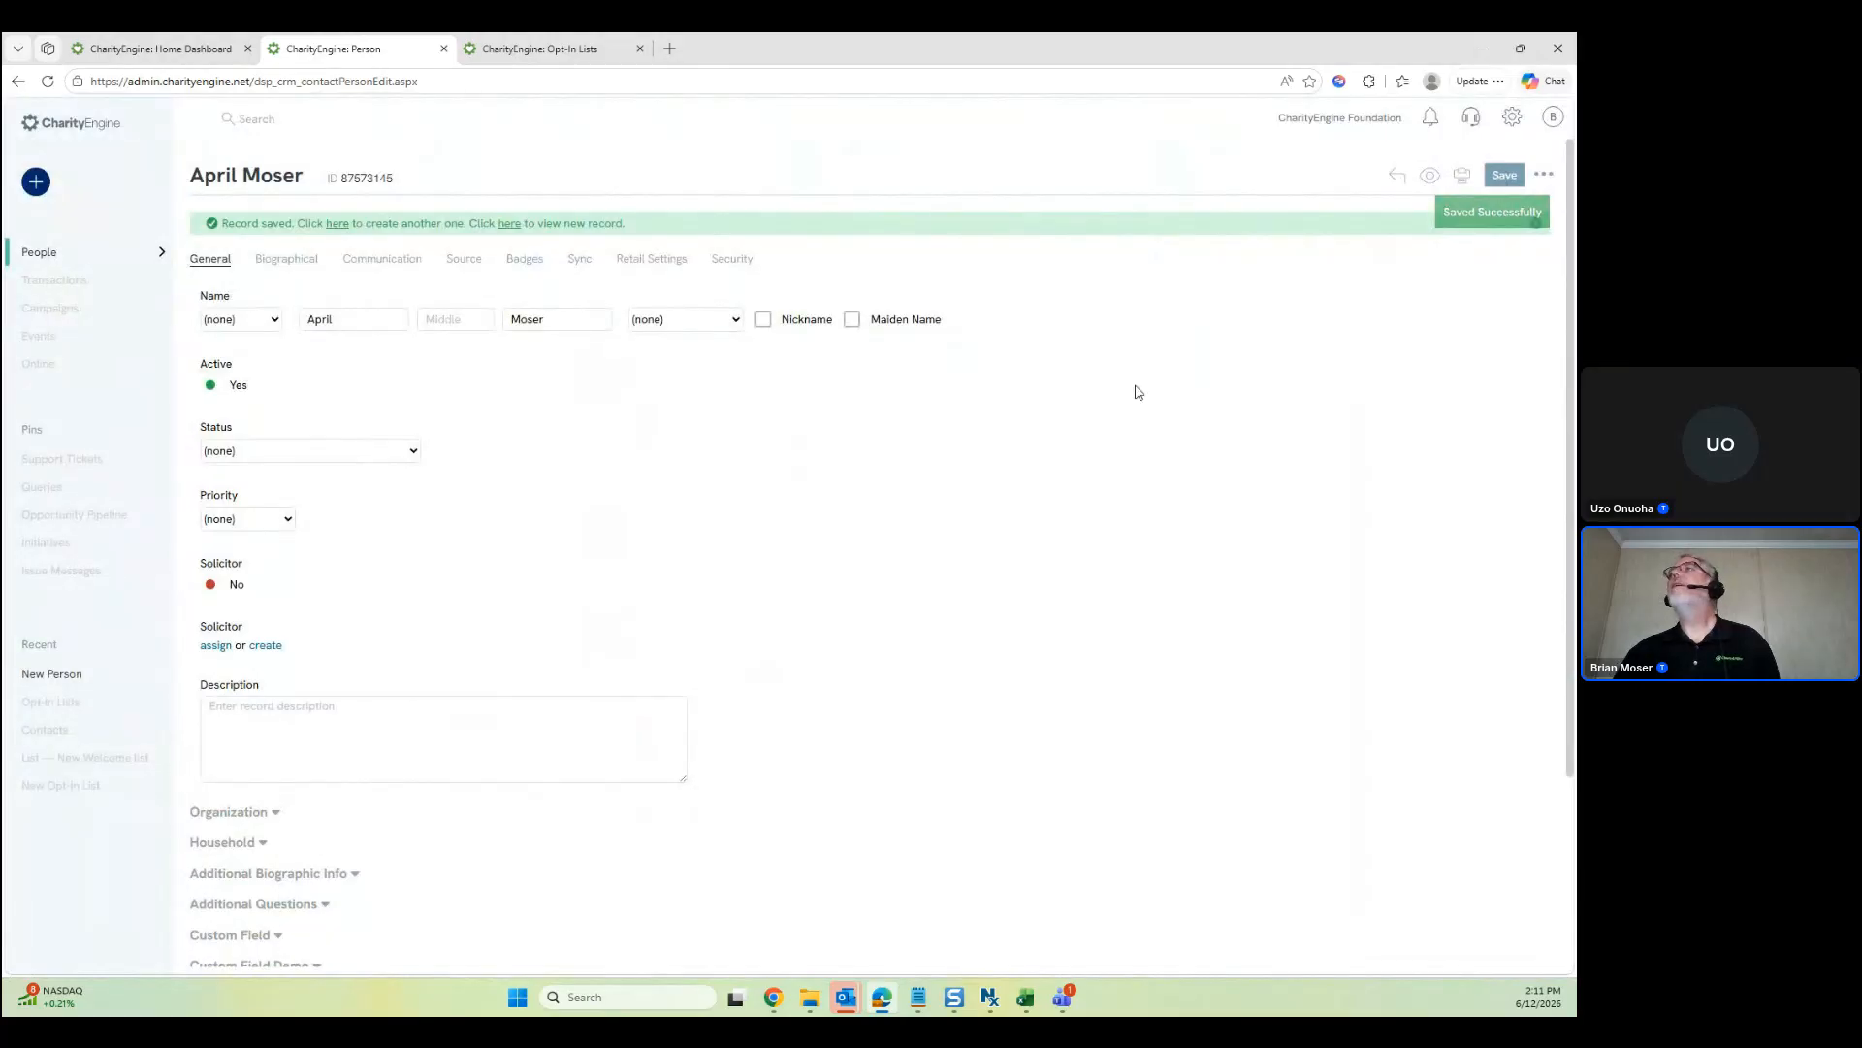
Open People > Organizations & People > Contacts and search for contacts created Today
{"action": "left_click", "coordinate": [1395, 174]}
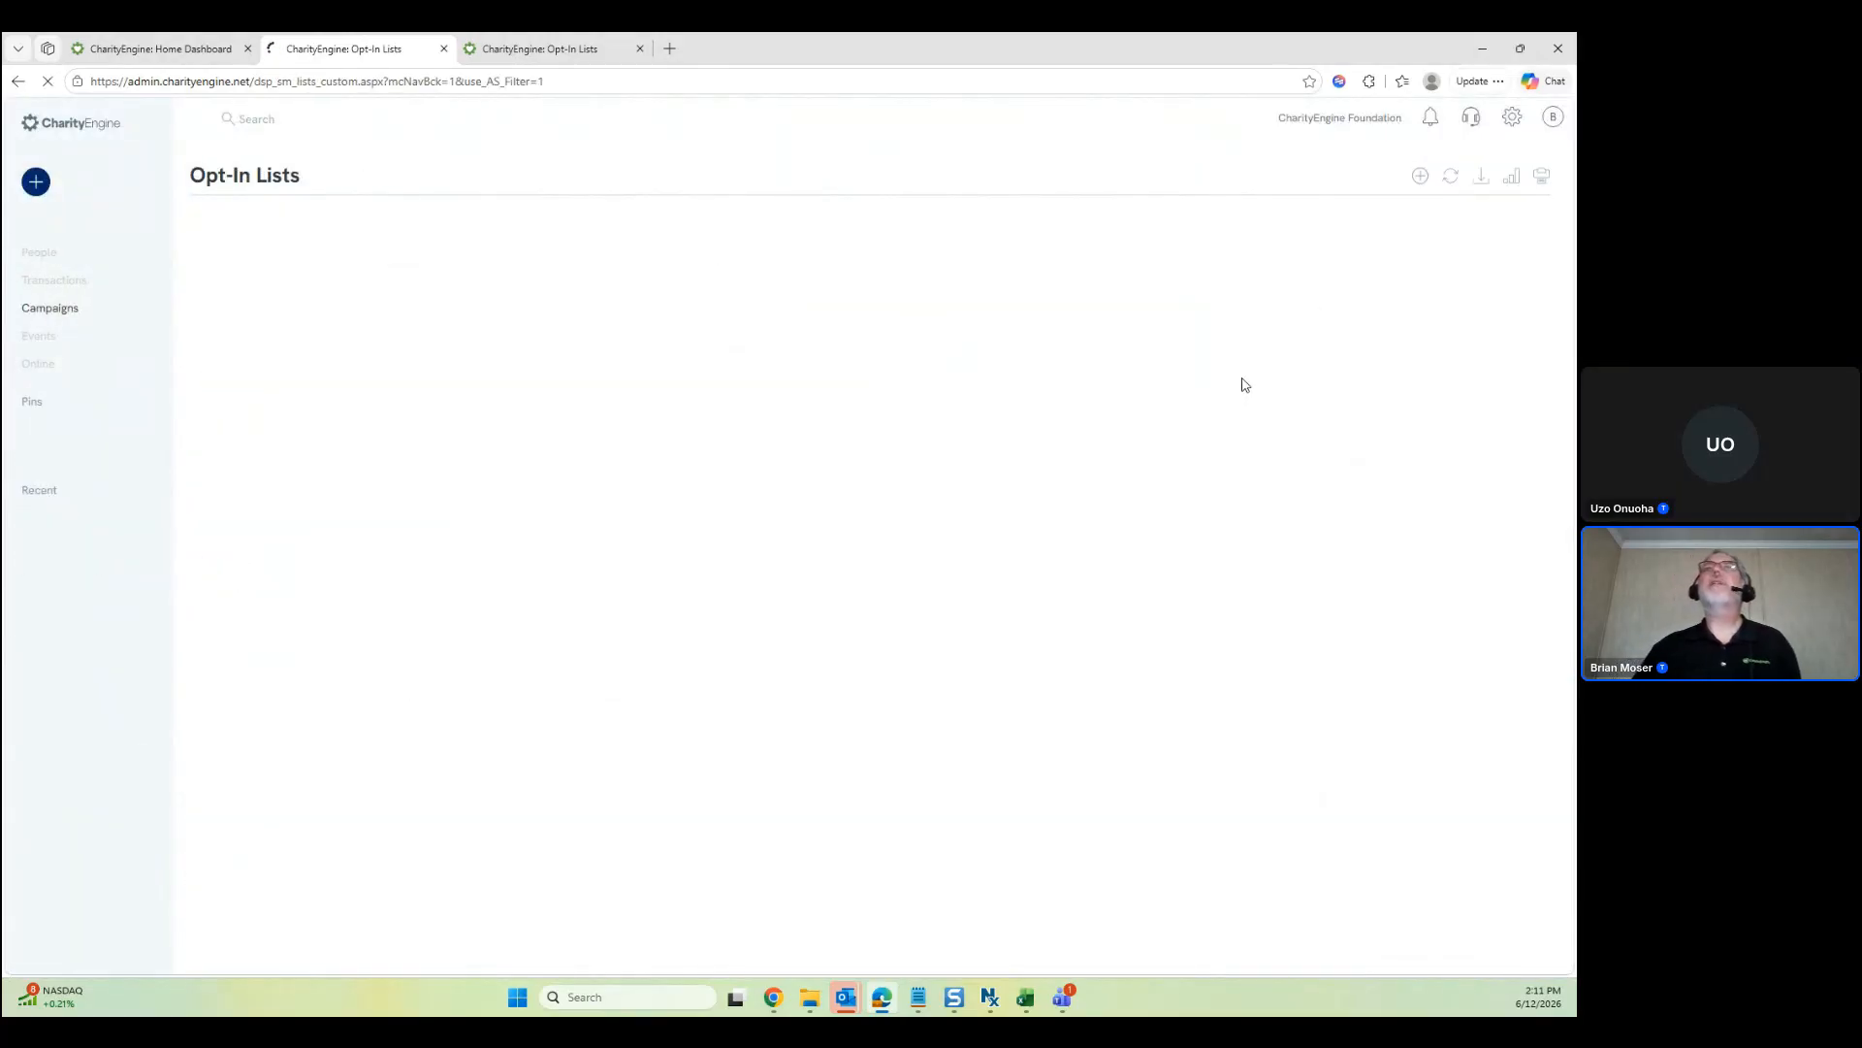
{"action": "left_click", "coordinate": [572, 55]}
{"action": "left_click", "coordinate": [391, 47]}
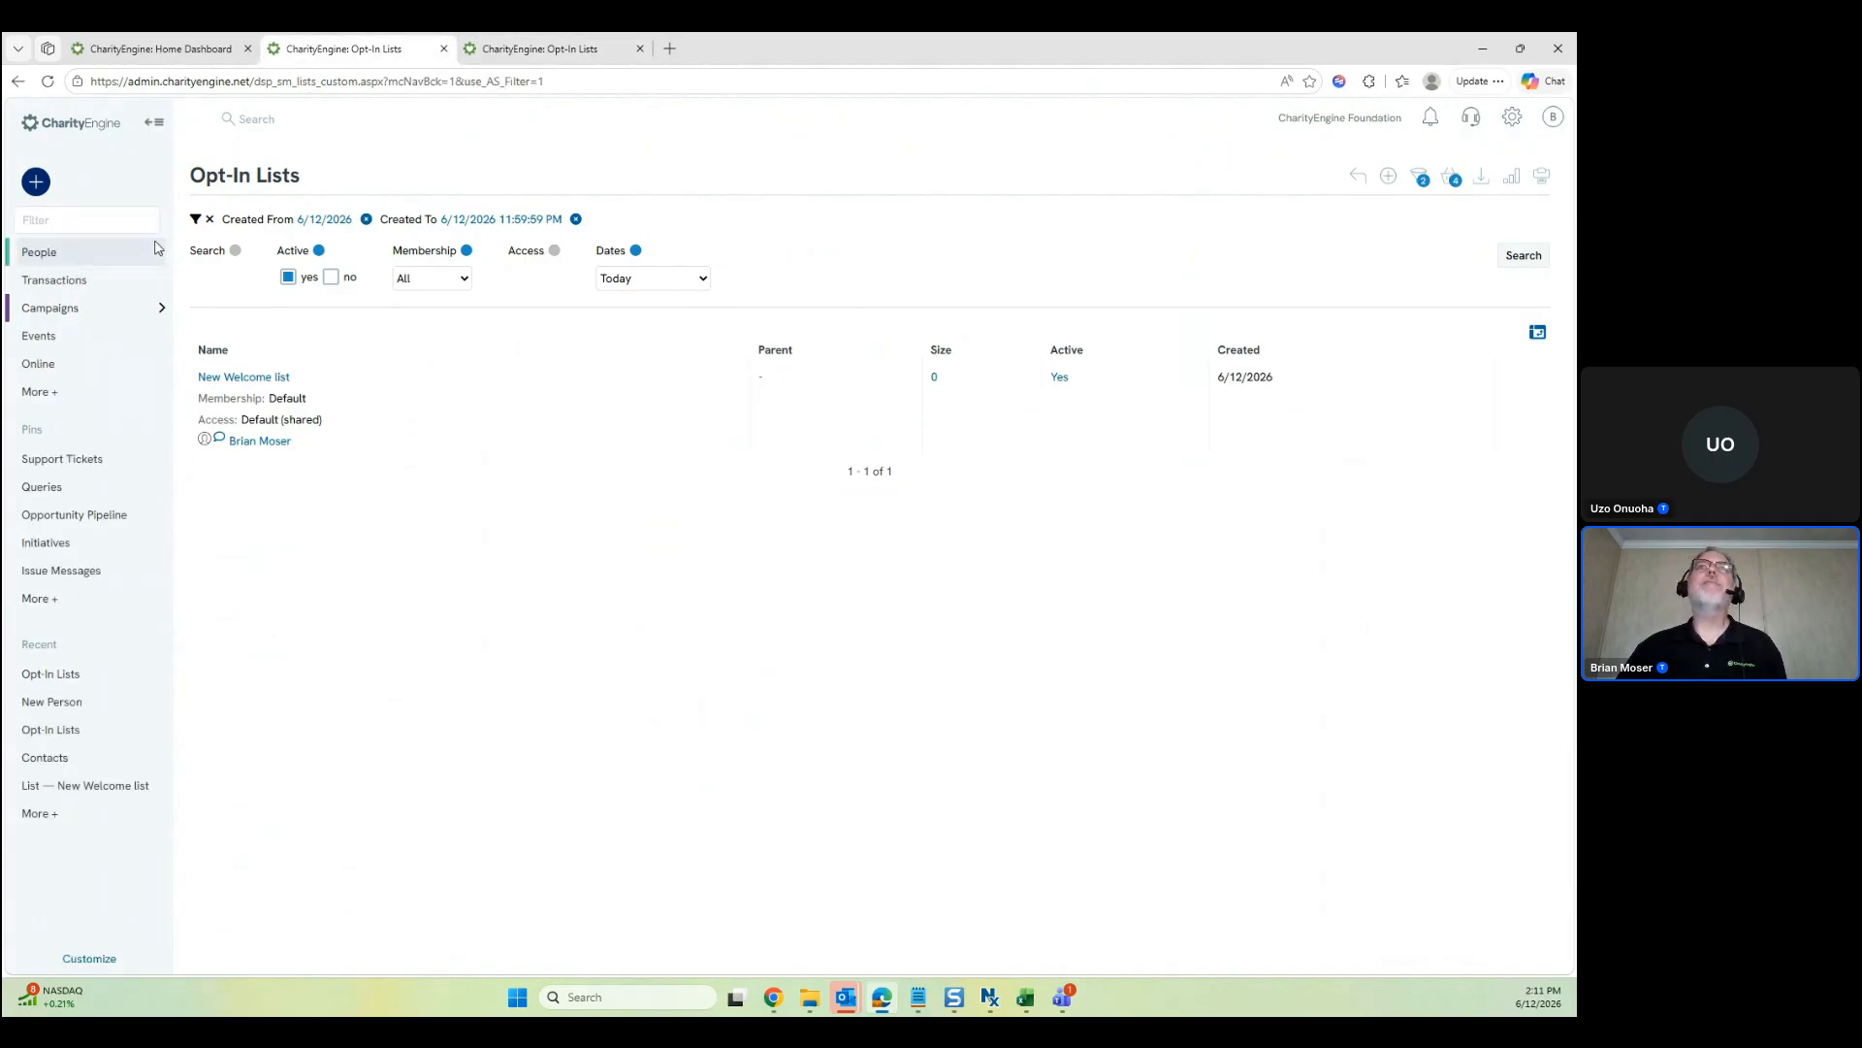
{"action": "left_click", "coordinate": [114, 259]}
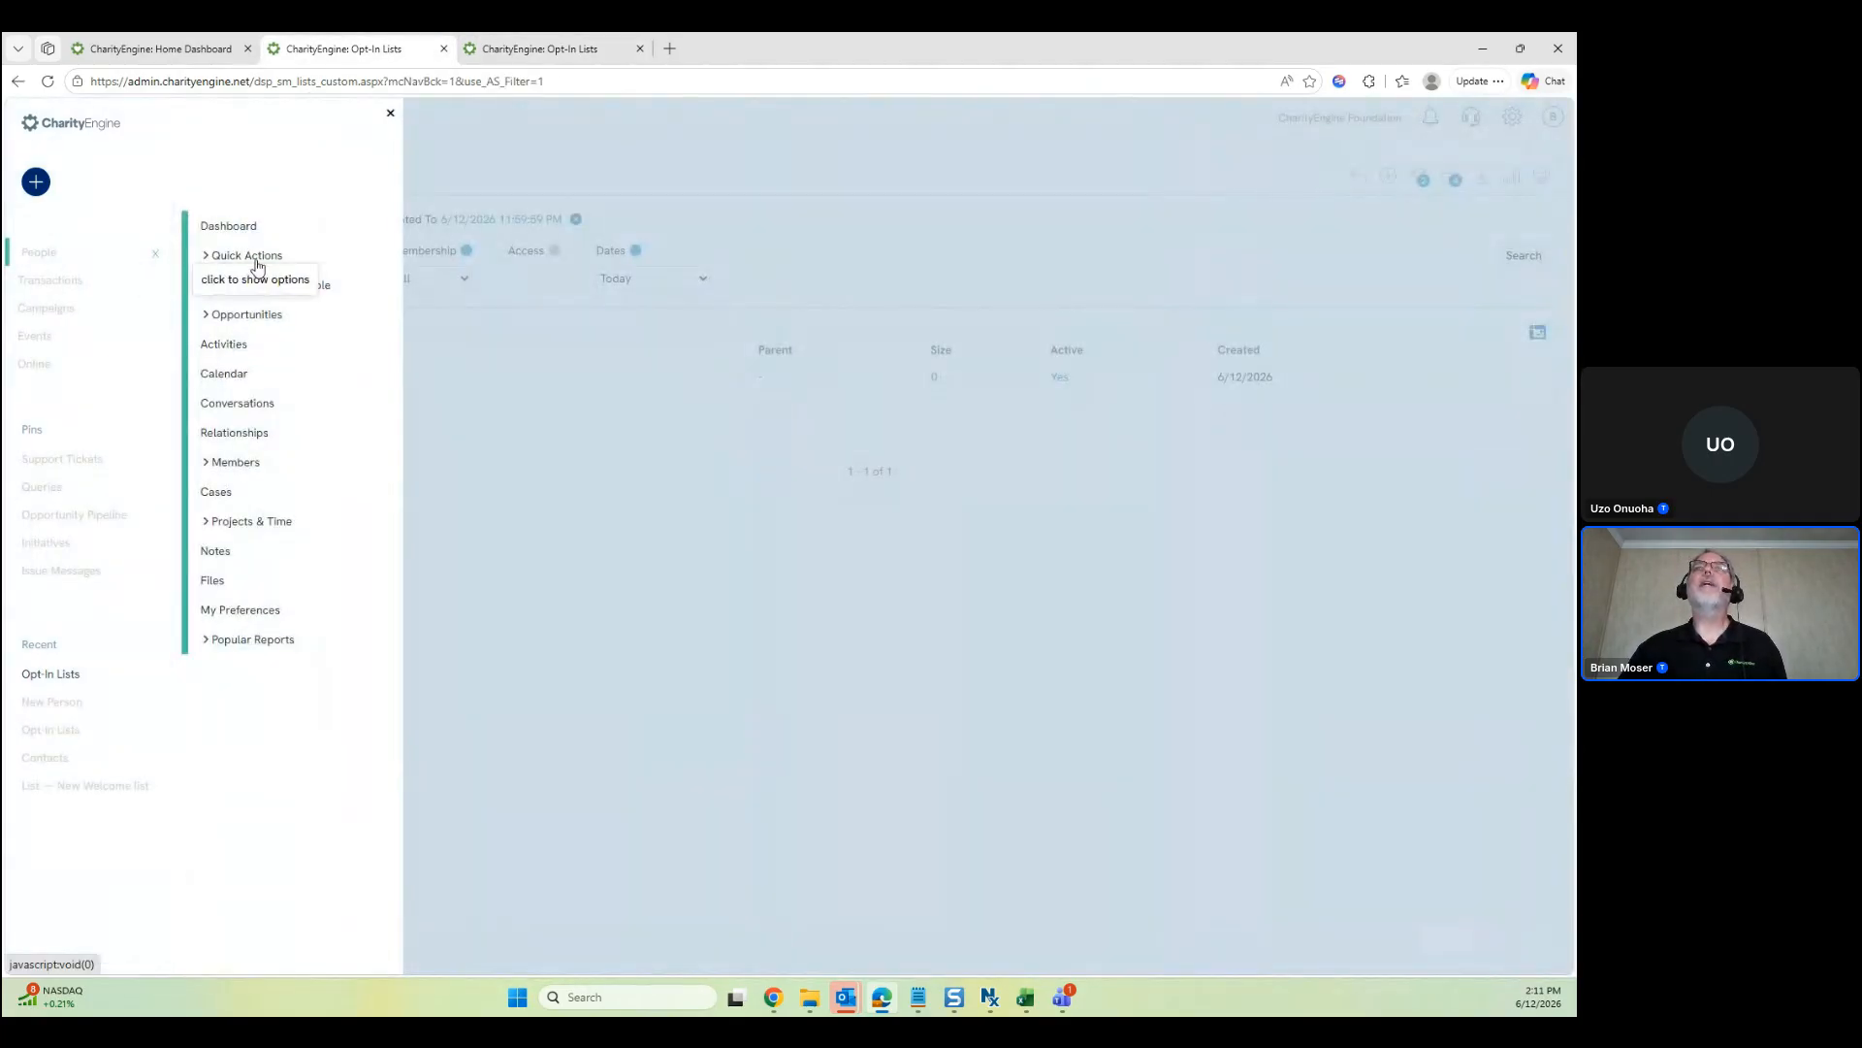
{"action": "left_click", "coordinate": [273, 286]}
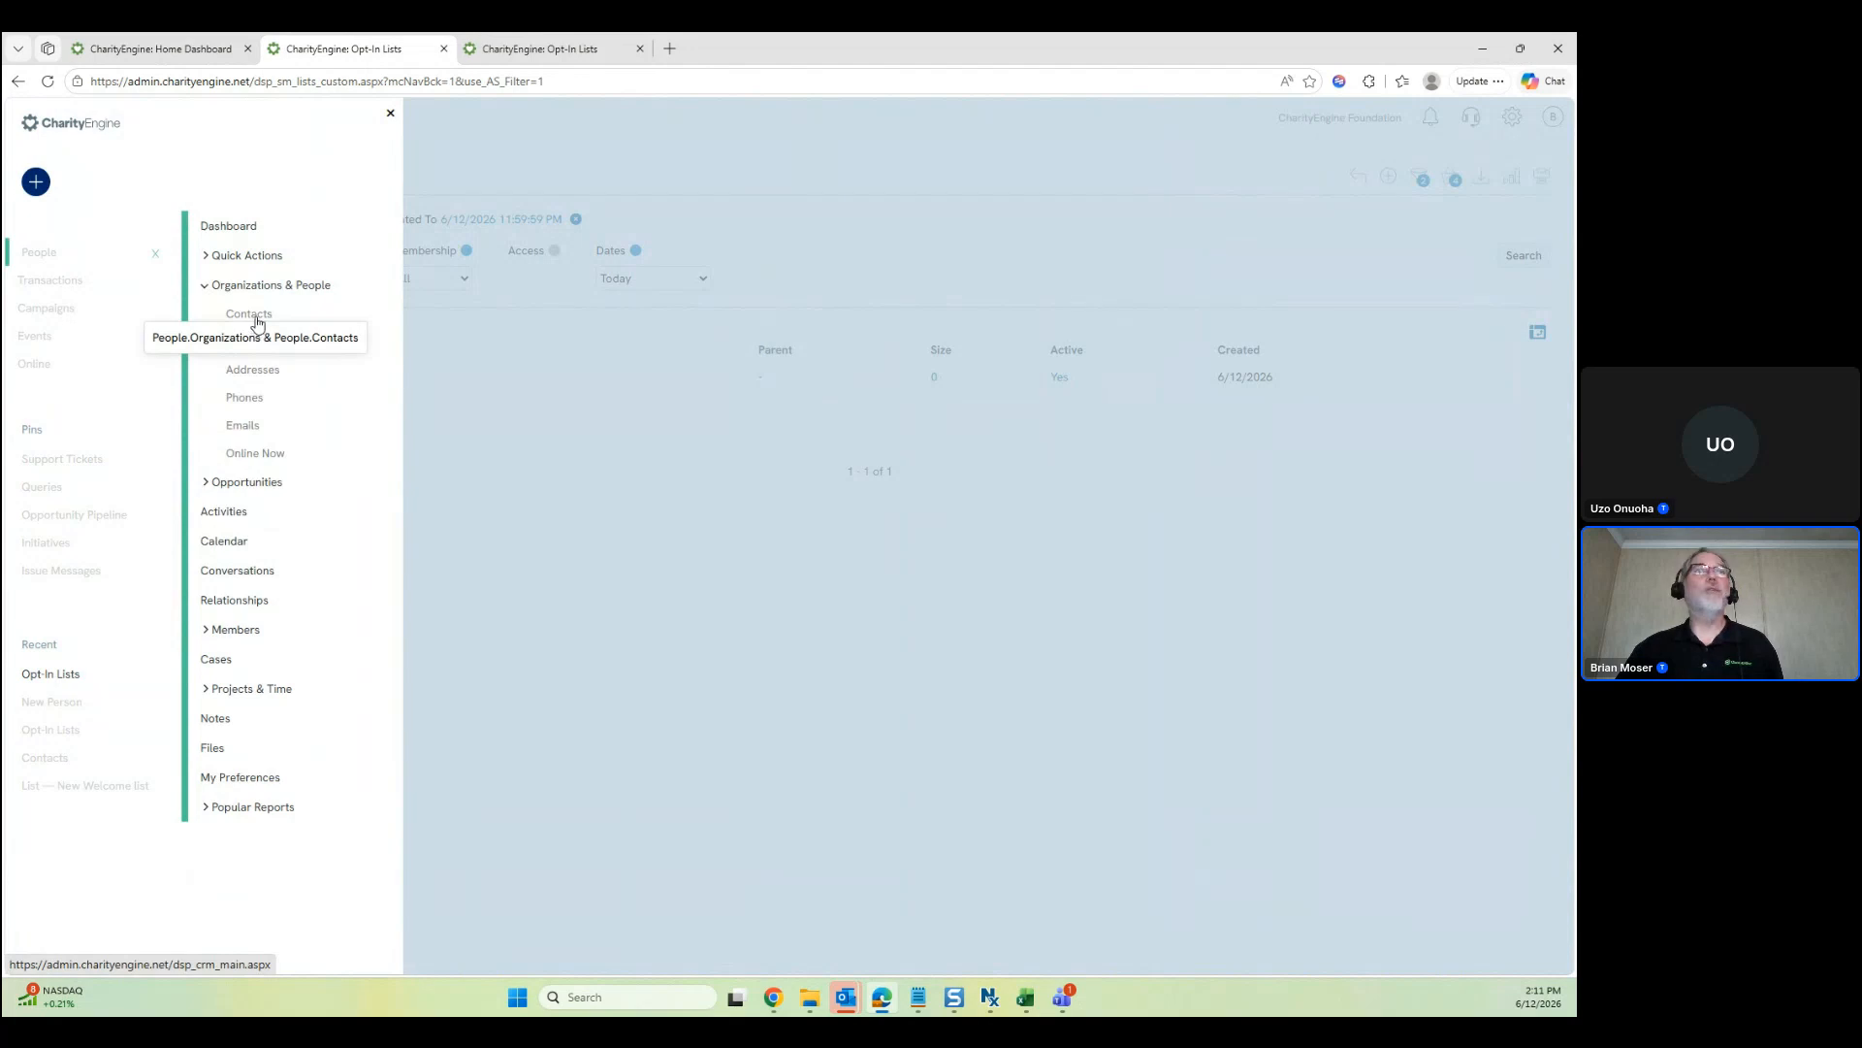
{"action": "left_click", "coordinate": [254, 316]}
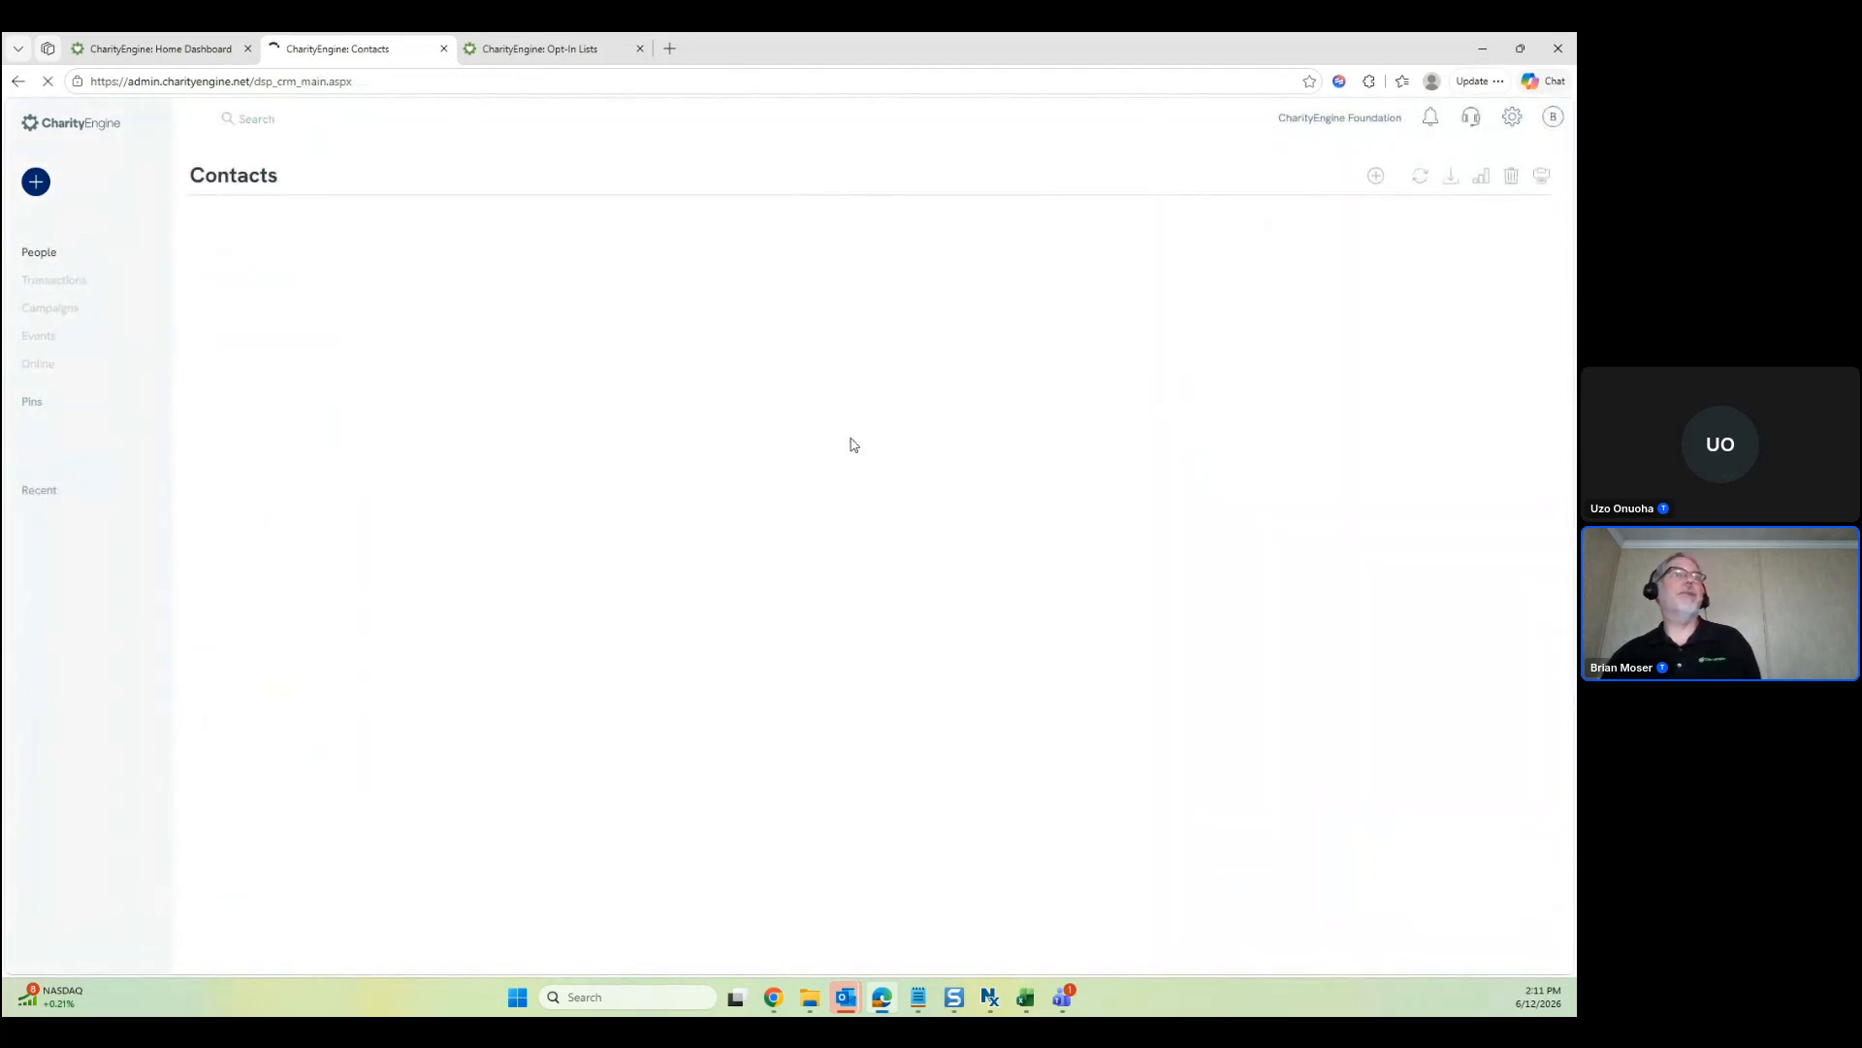
{"action": "left_click", "coordinate": [665, 250]}
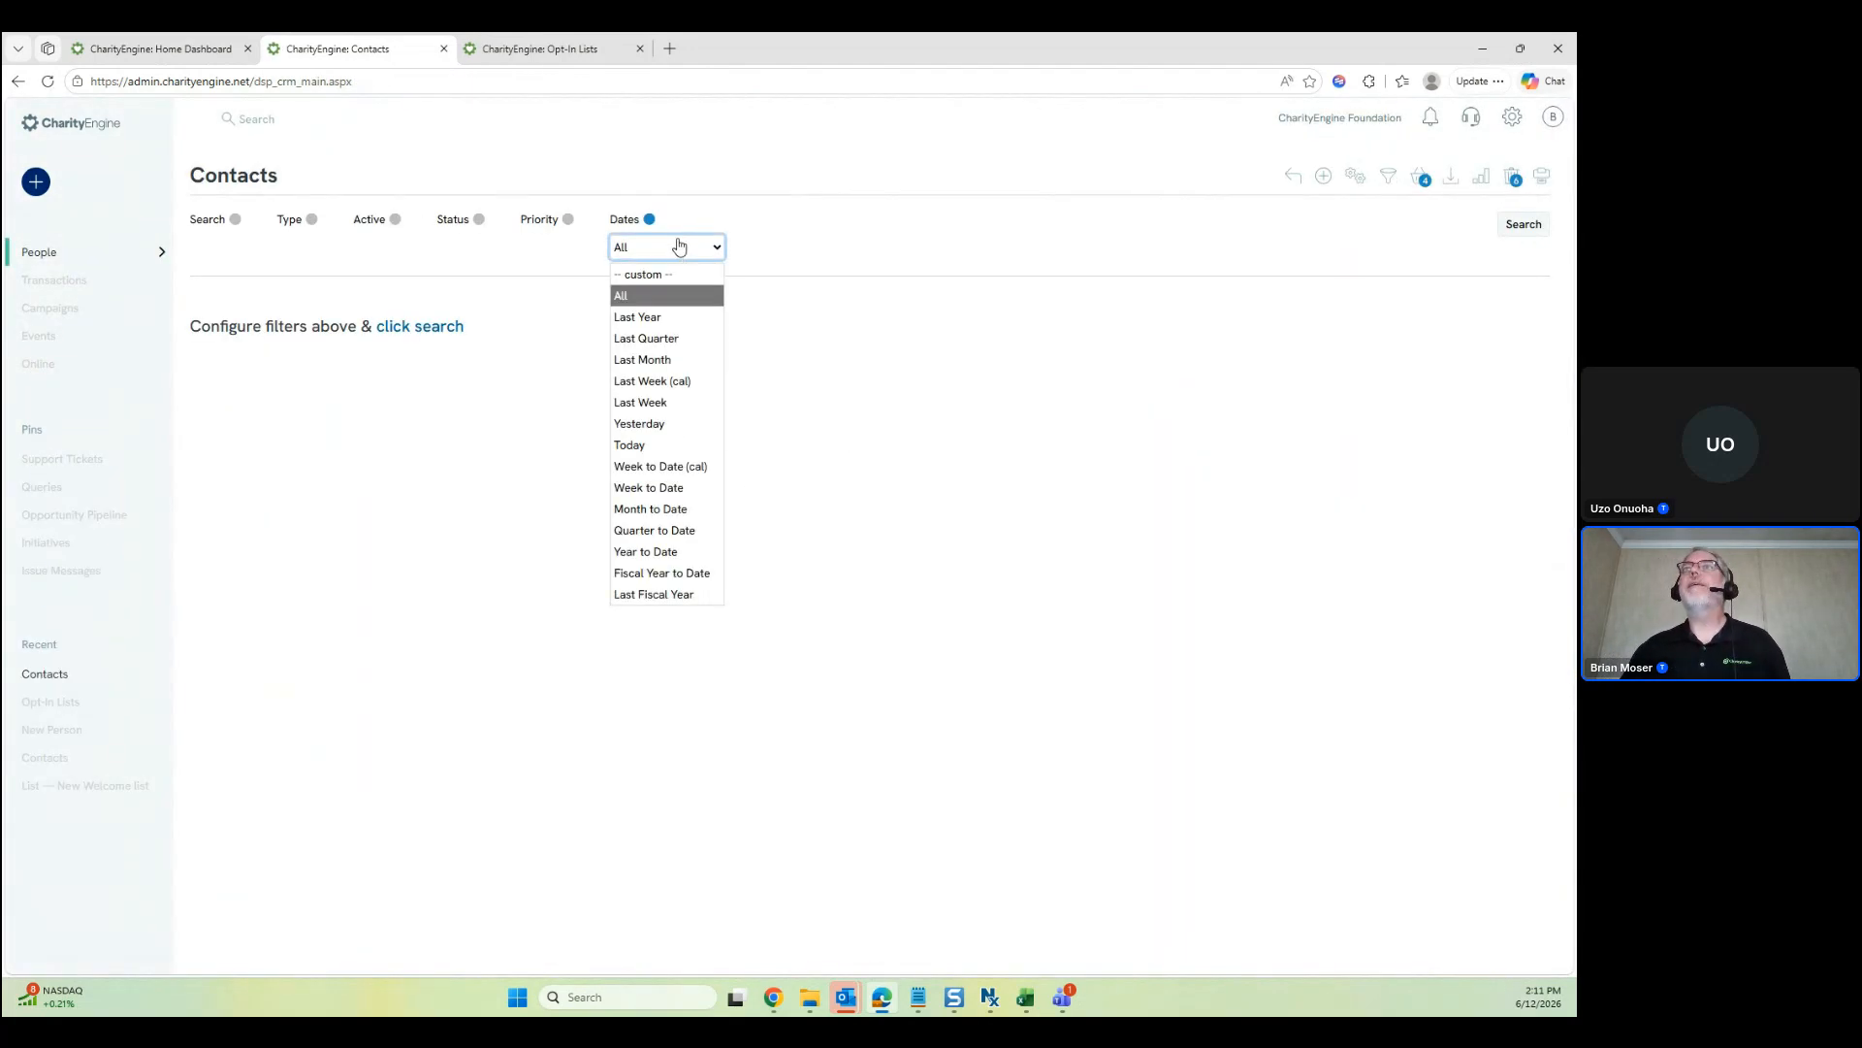
{"action": "left_click", "coordinate": [640, 444]}
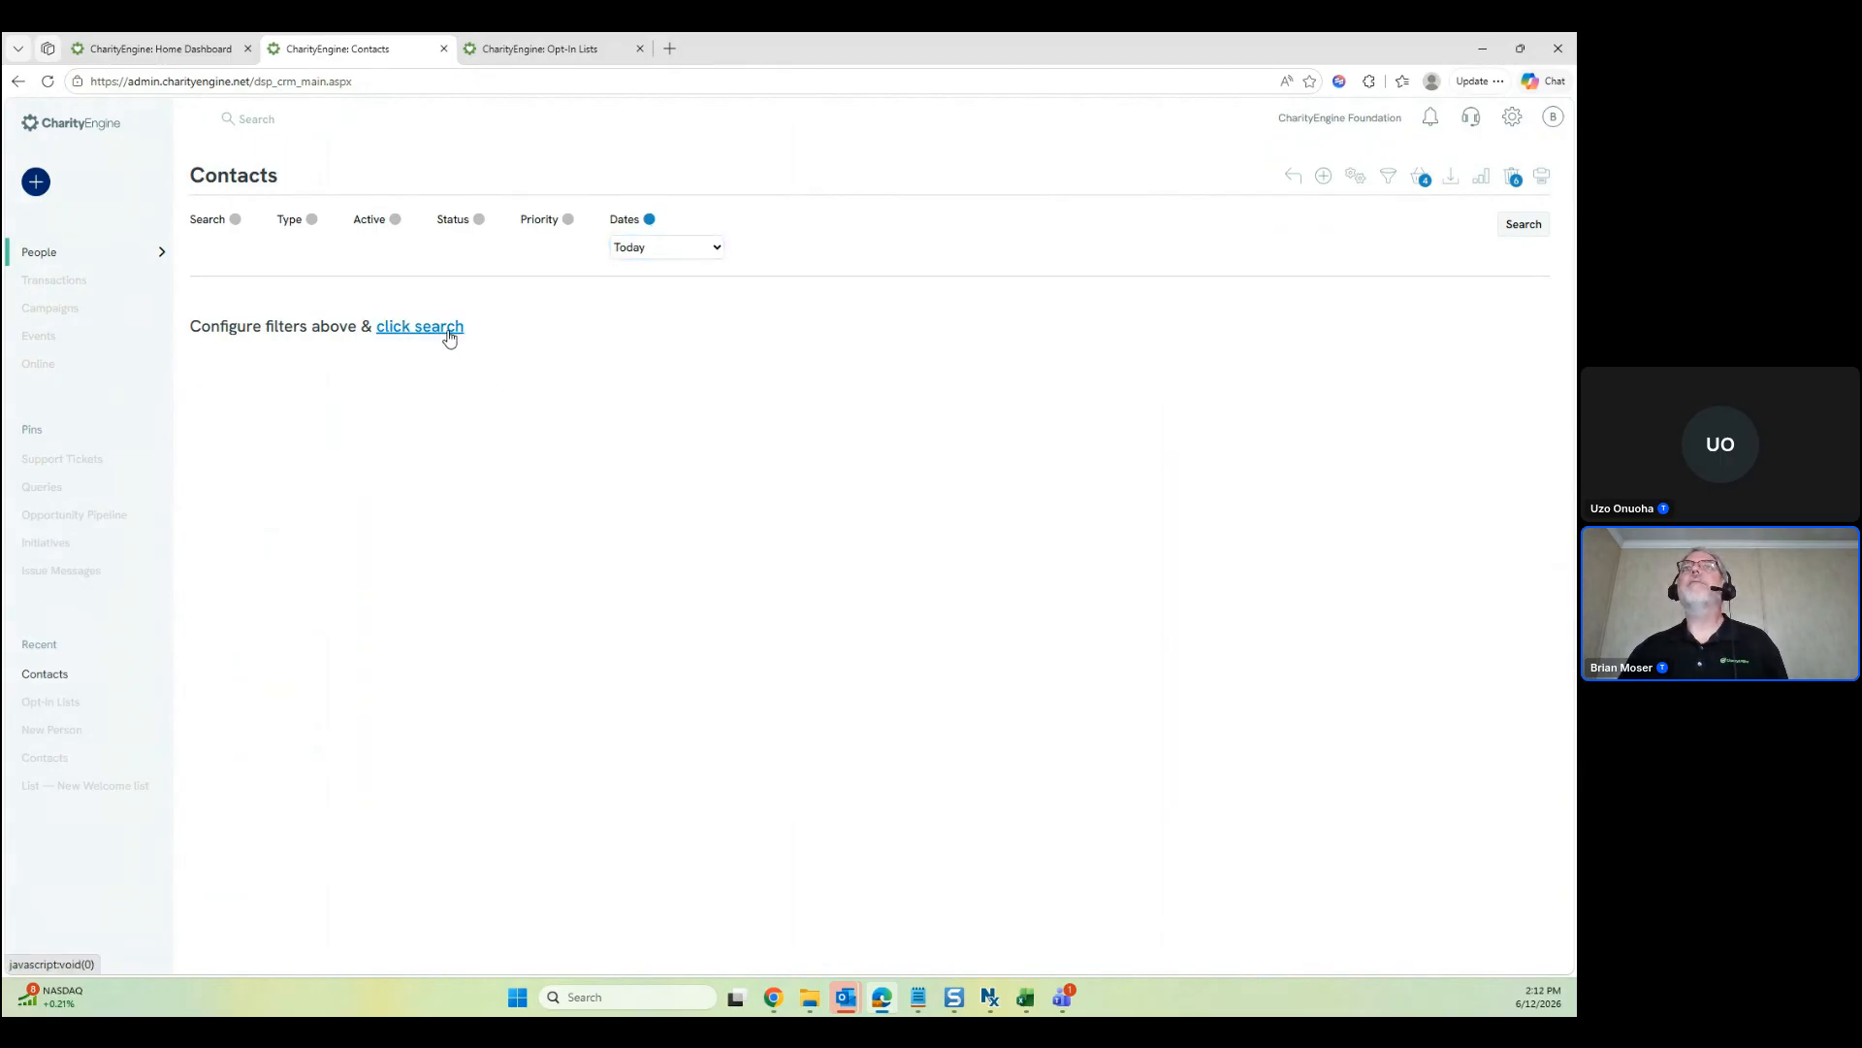
{"action": "left_click", "coordinate": [447, 330]}
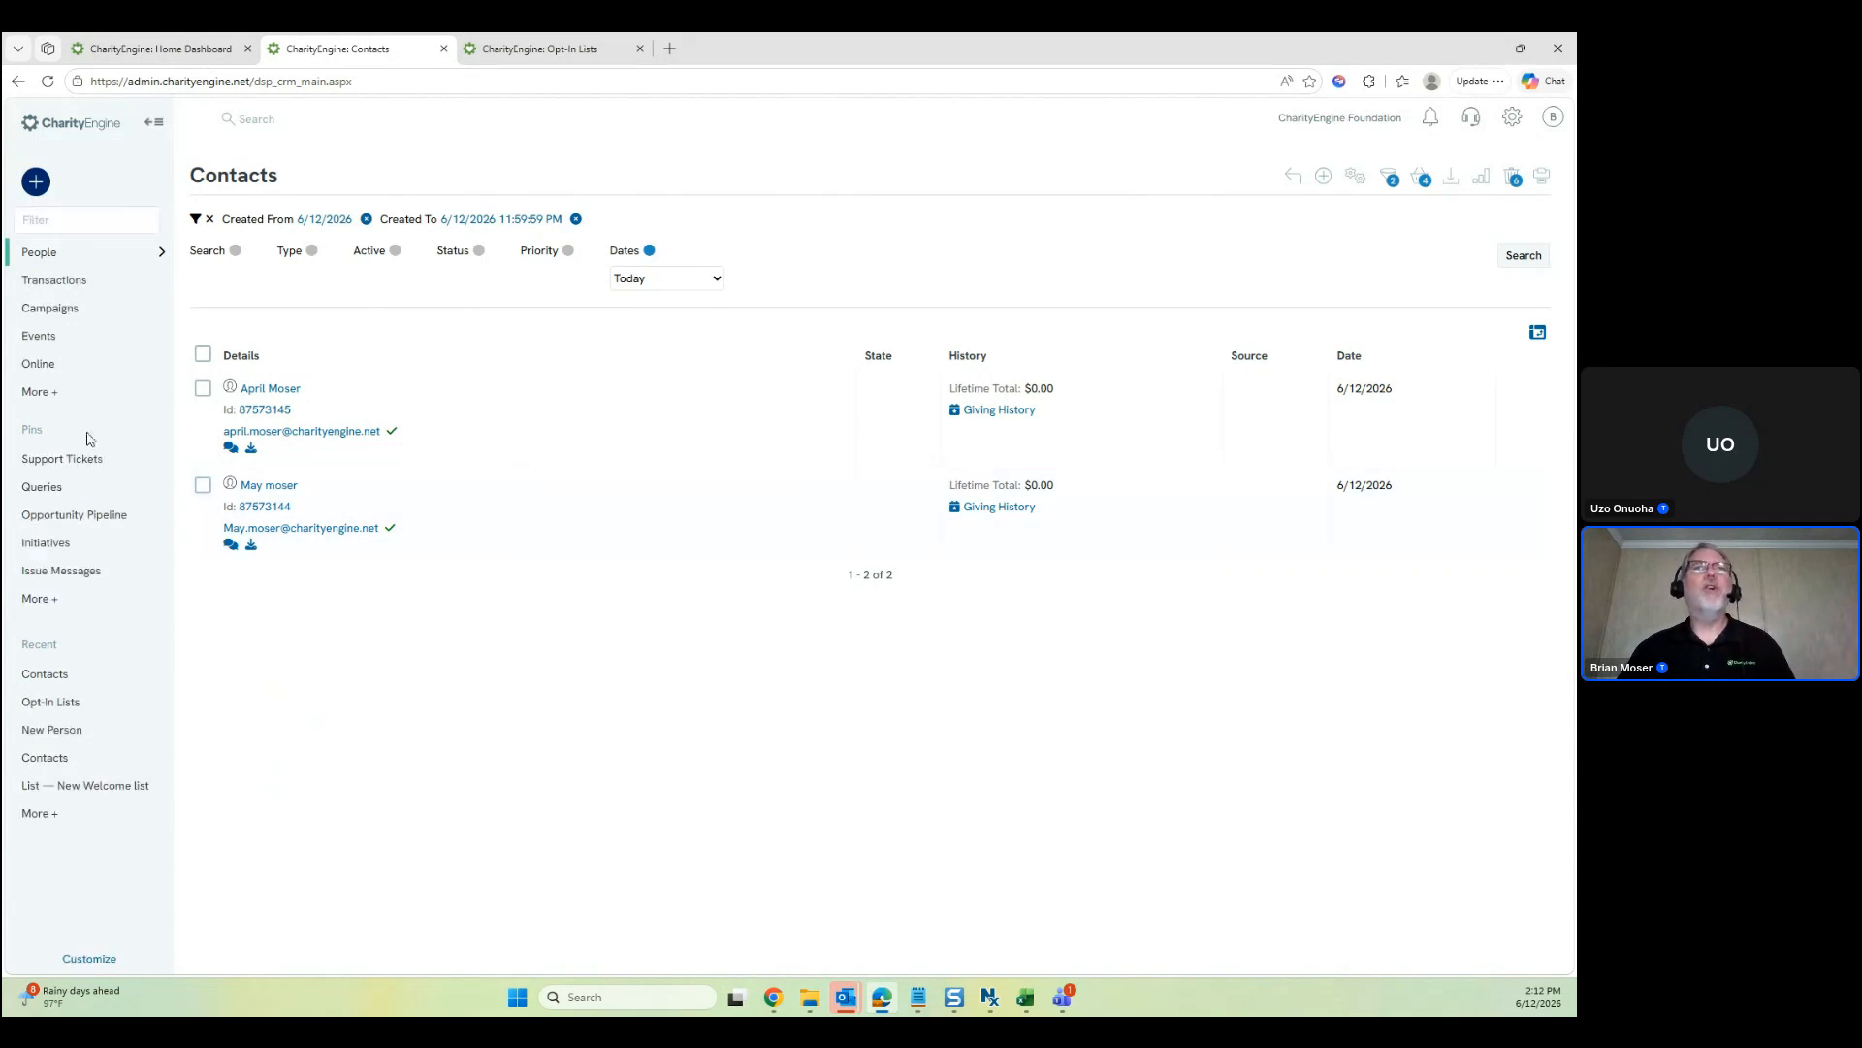
Open Queries from Automation > General in a new tab and start a new Contacts query
{"action": "left_click", "coordinate": [55, 391]}
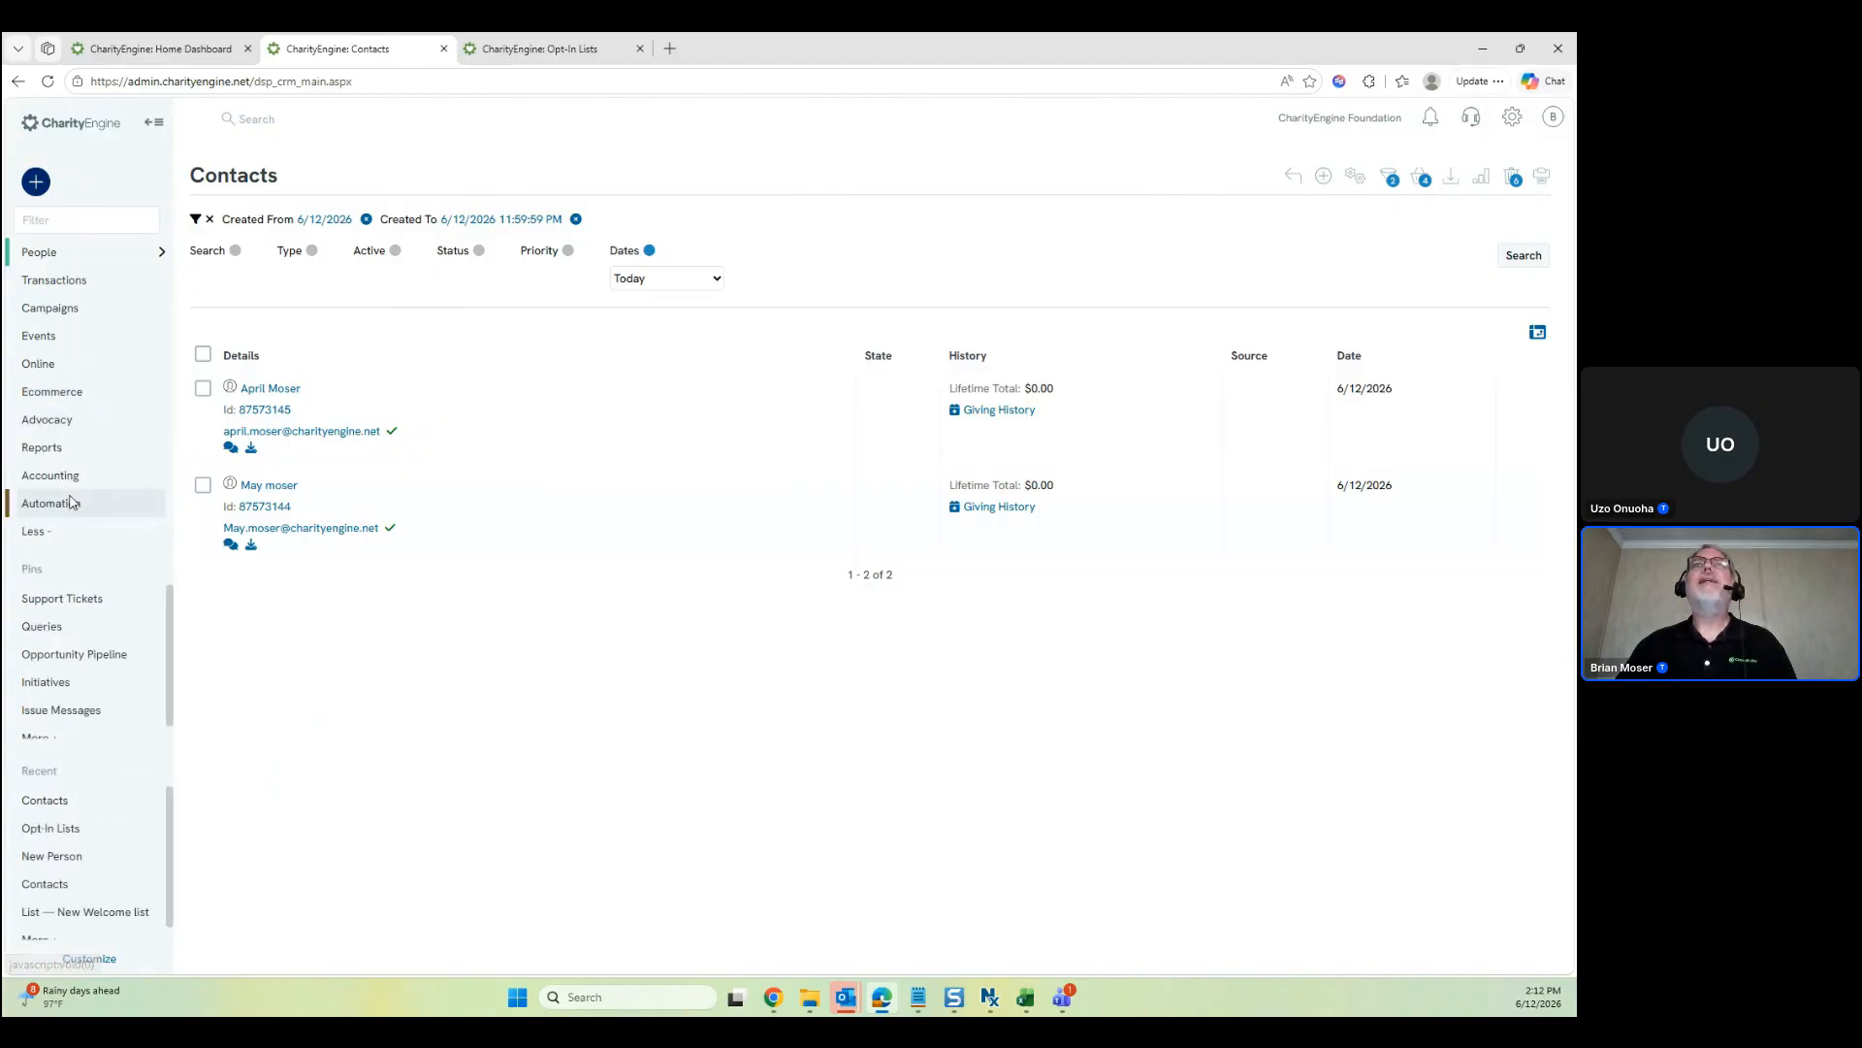
{"action": "left_click", "coordinate": [68, 502]}
{"action": "left_click", "coordinate": [238, 258]}
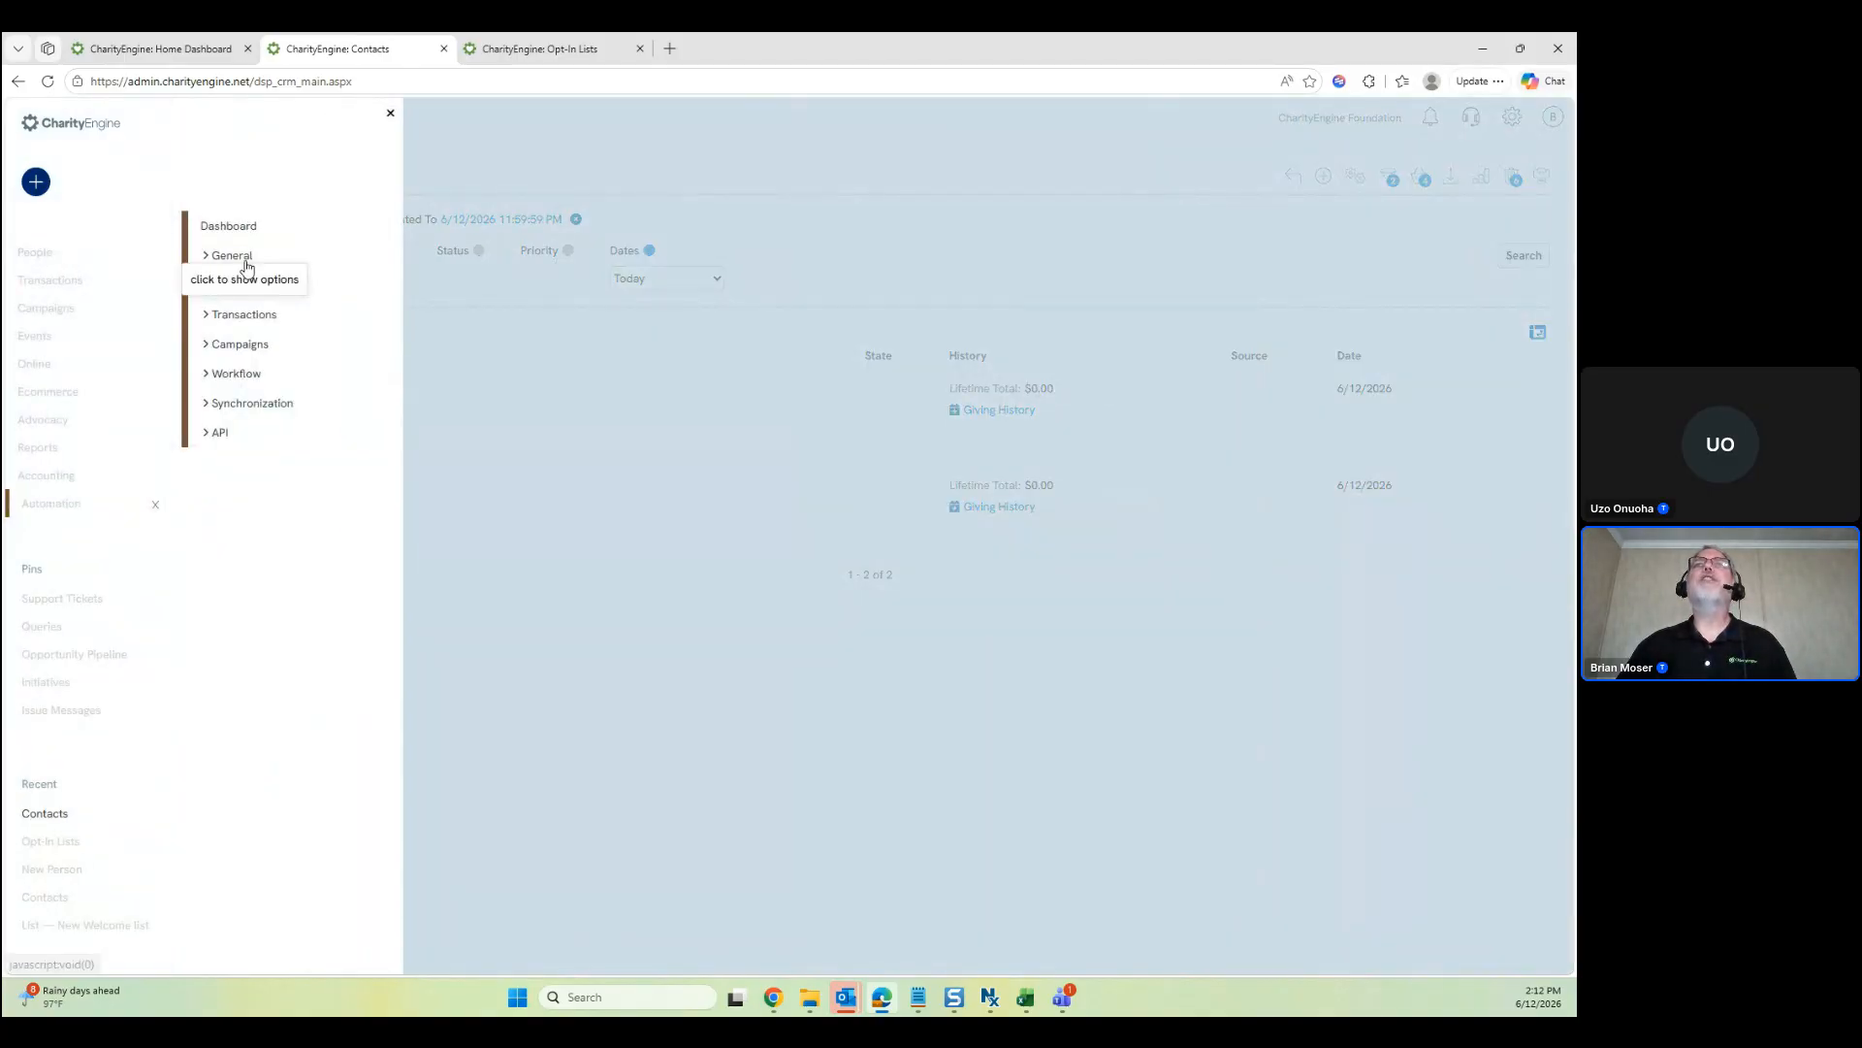
{"action": "left_click", "coordinate": [244, 285]}
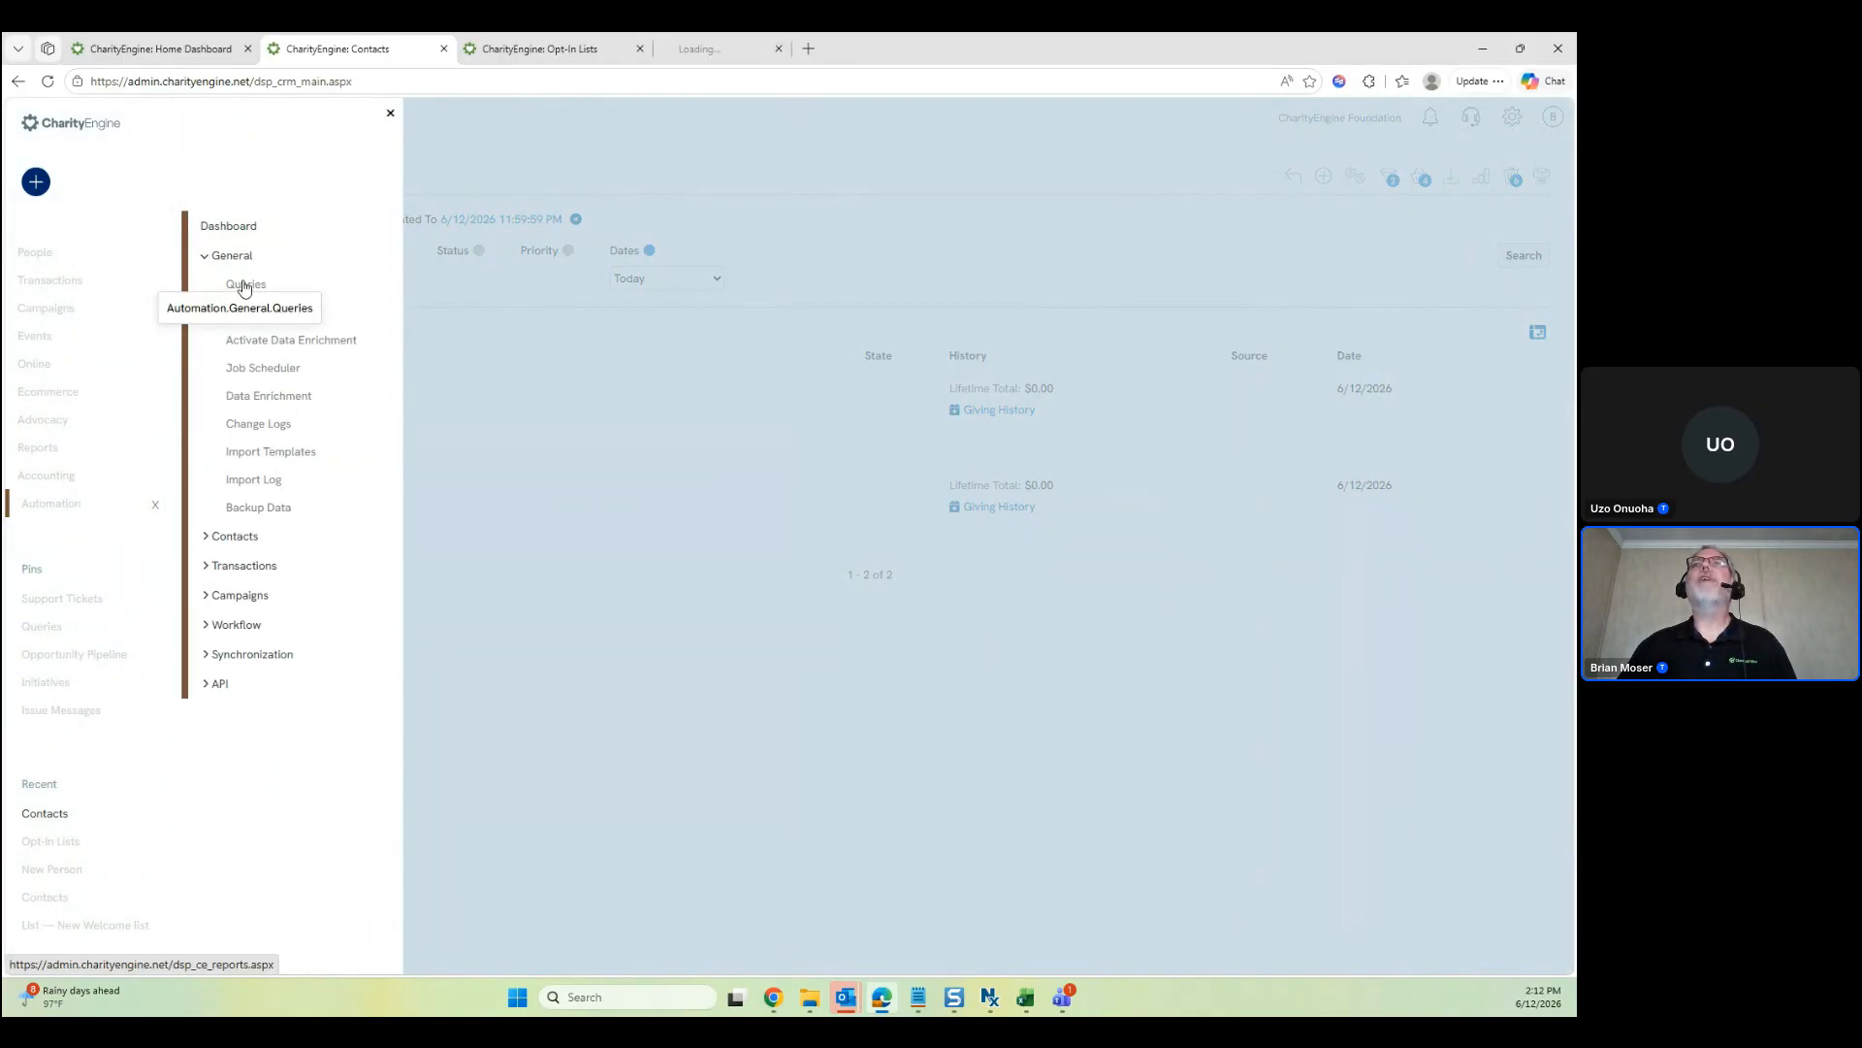
{"action": "left_click", "coordinate": [390, 118]}
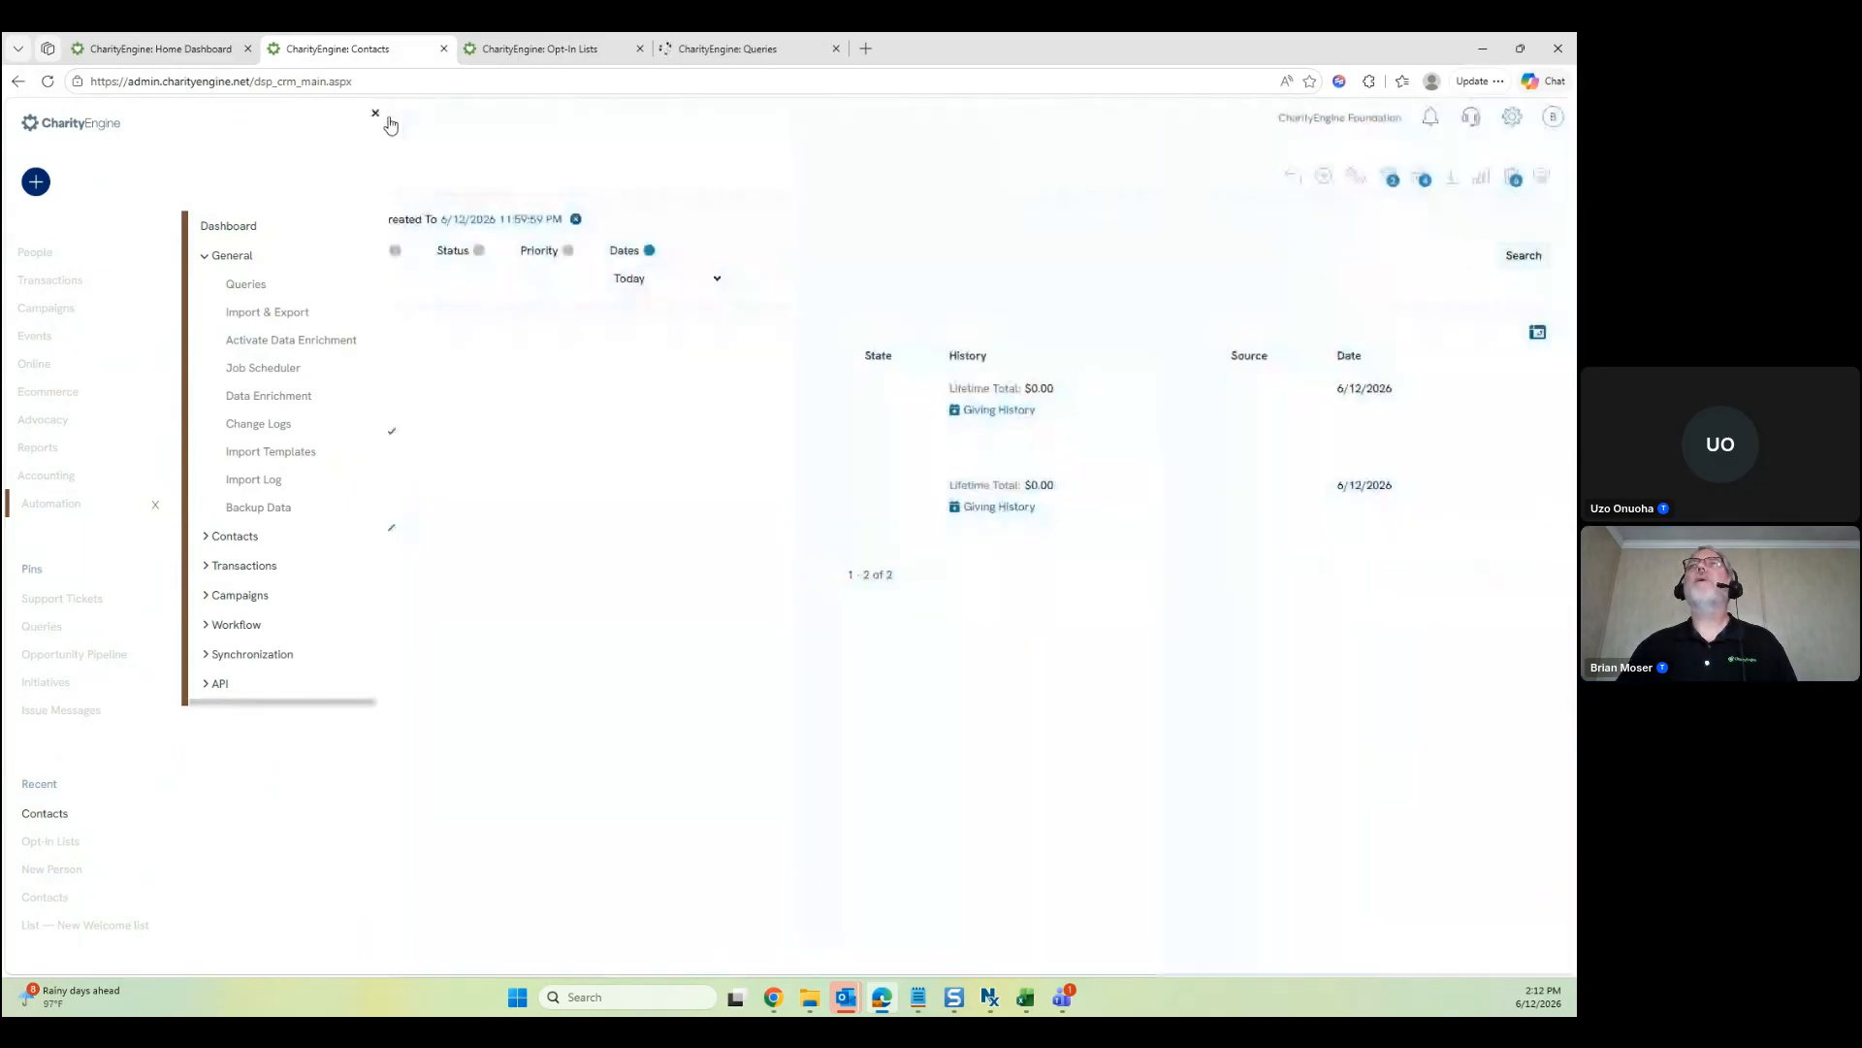
{"action": "left_click", "coordinate": [738, 48]}
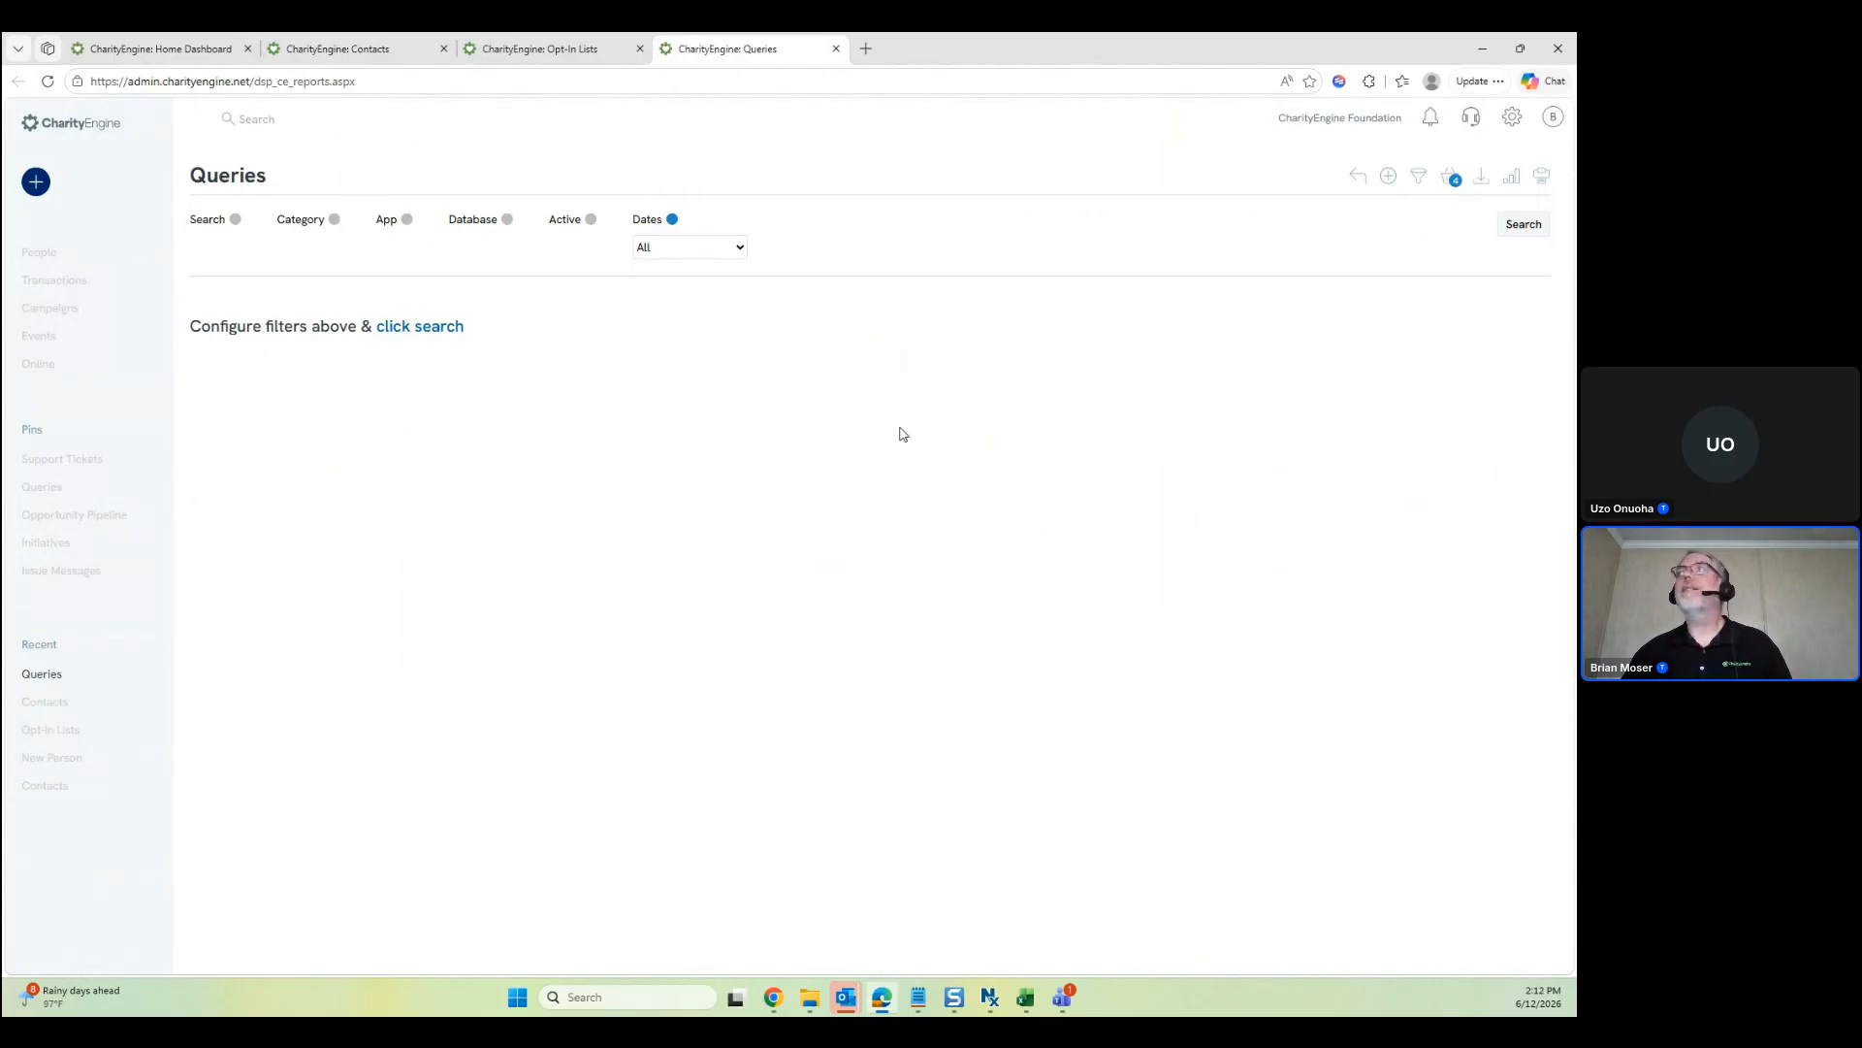
{"action": "left_click", "coordinate": [1388, 177]}
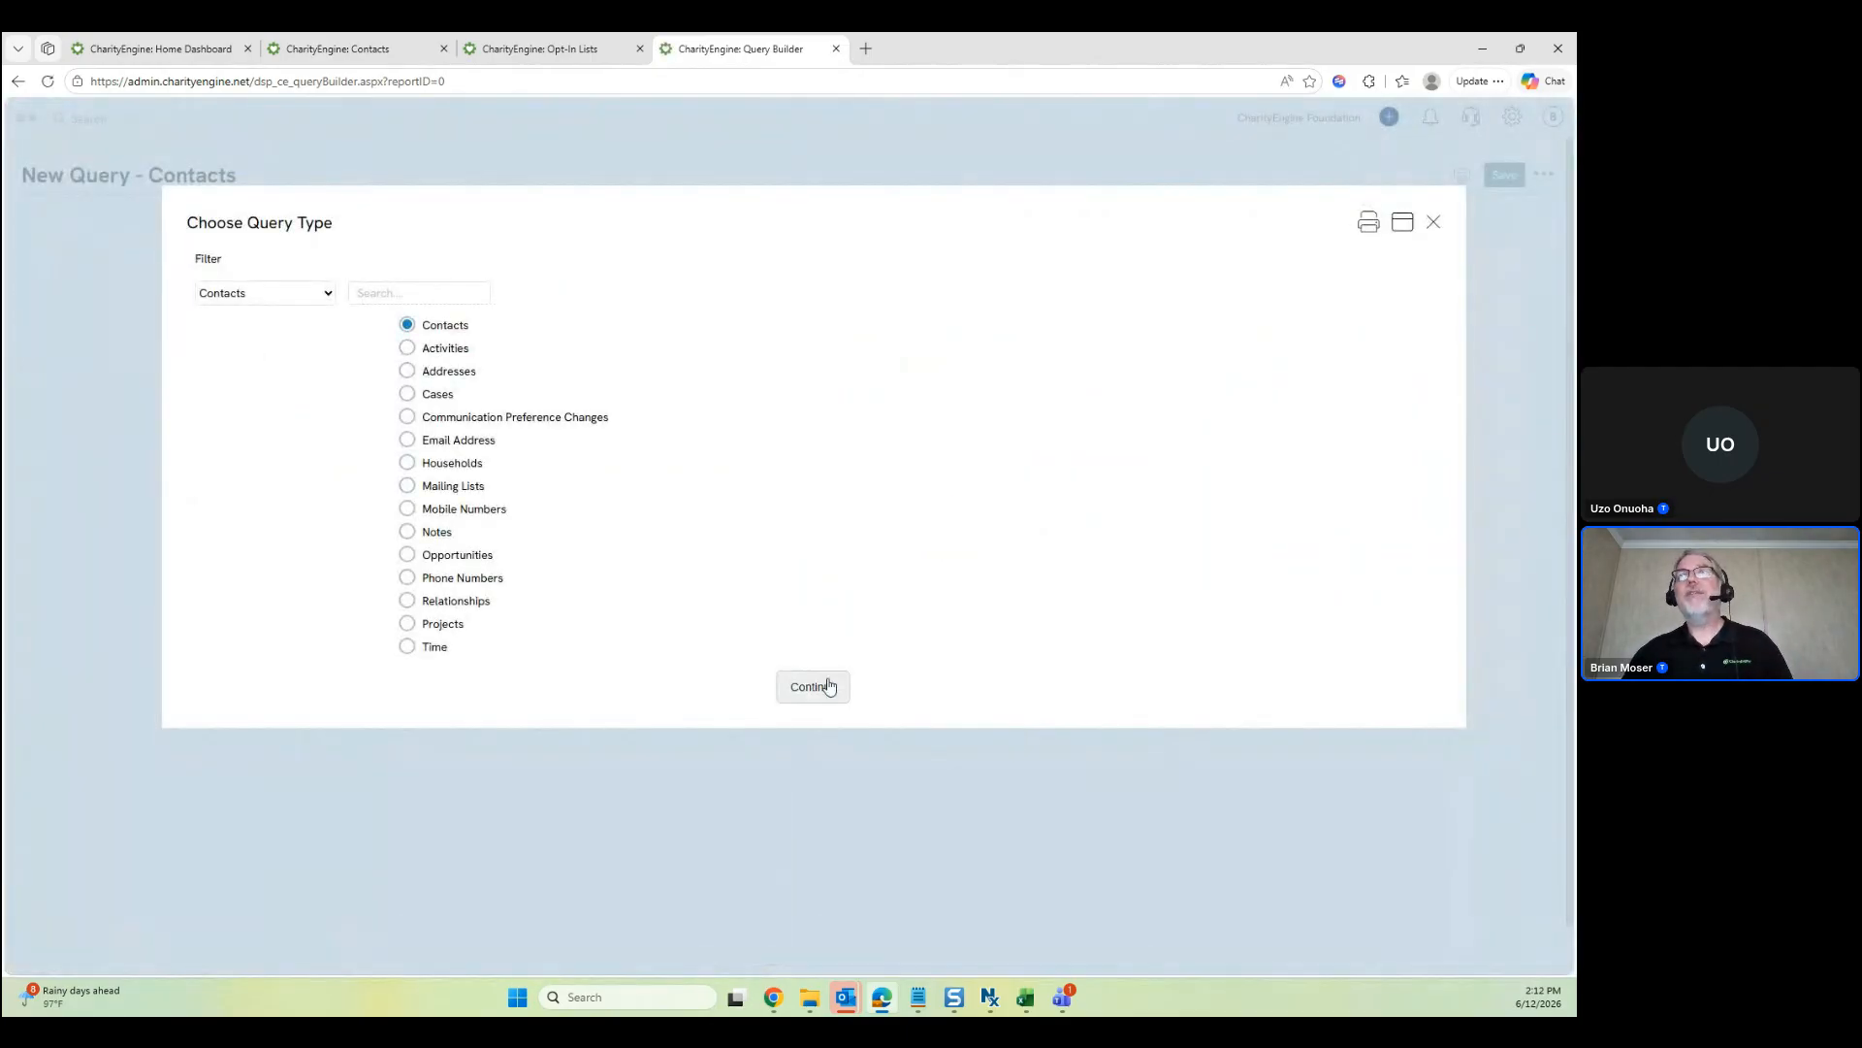
{"action": "left_click", "coordinate": [813, 689]}
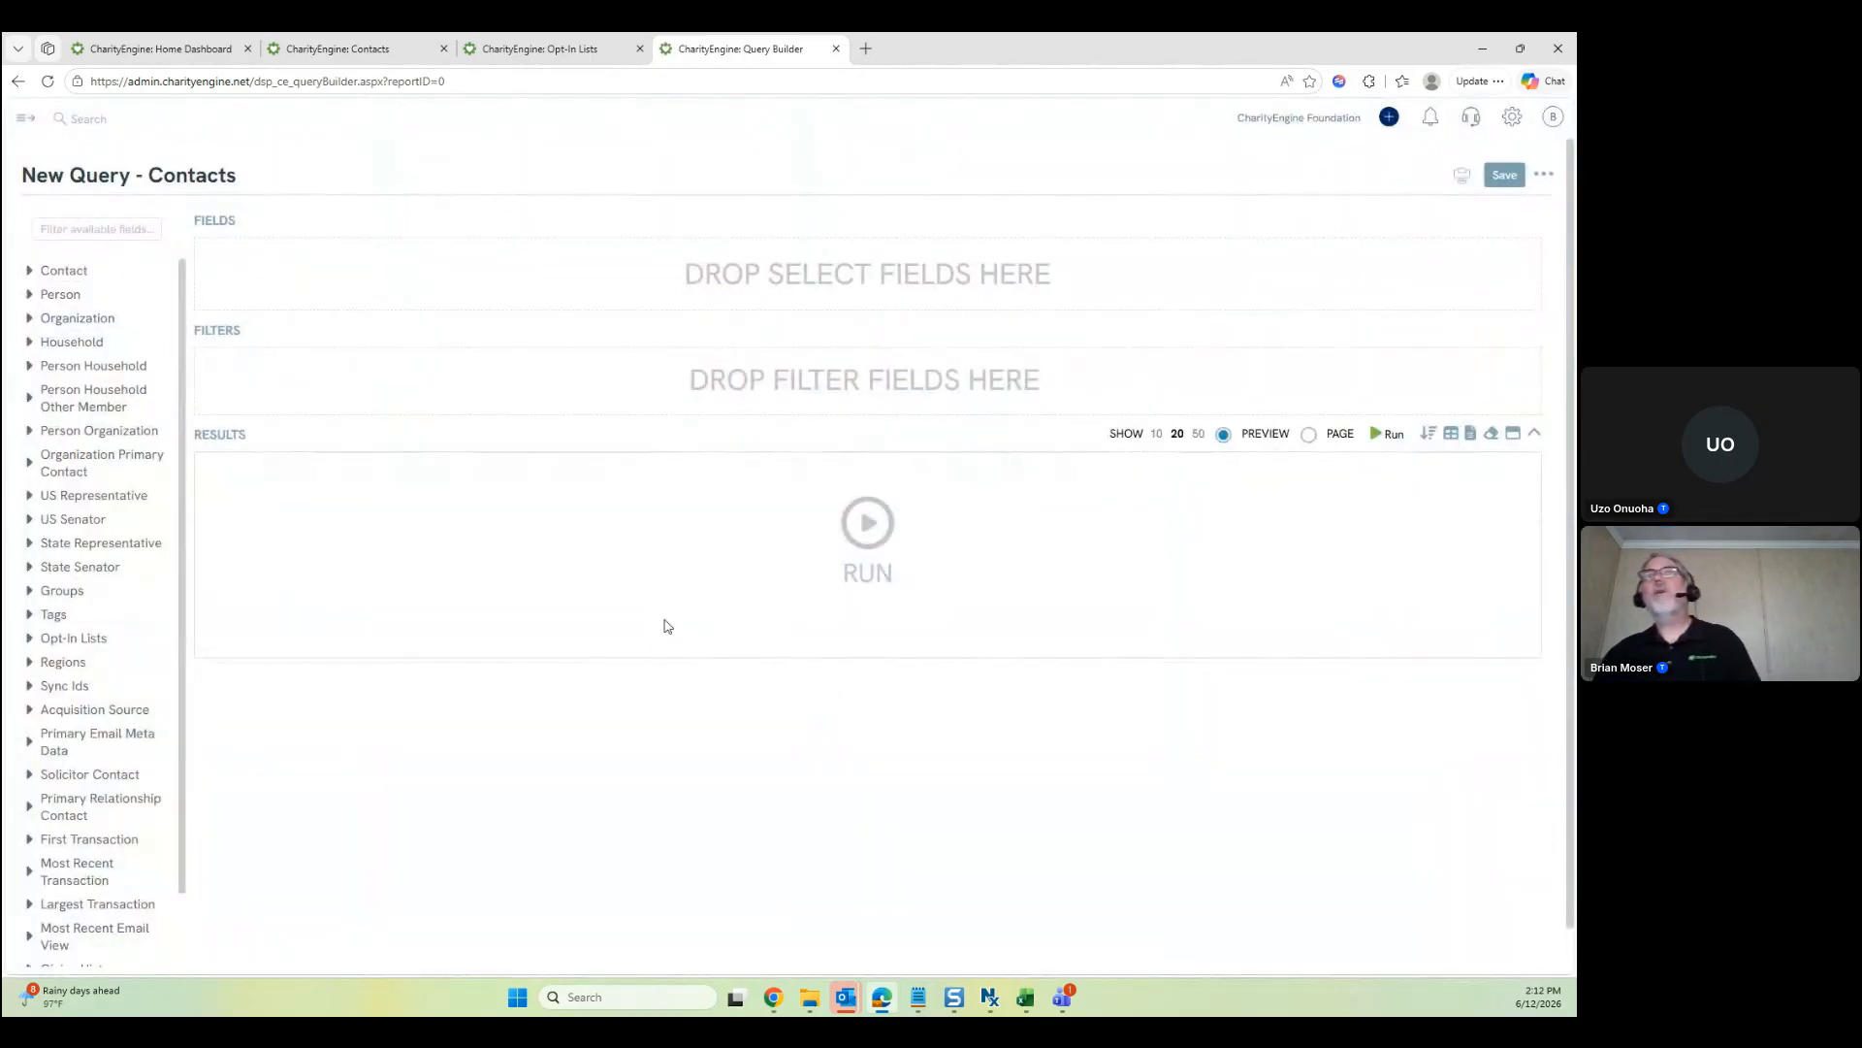
Add the Contact fields Id and Full Name to the query output
{"action": "left_click", "coordinate": [32, 273]}
{"action": "left_click_drag", "start_coordinate": [48, 296], "coordinate": [275, 279]}
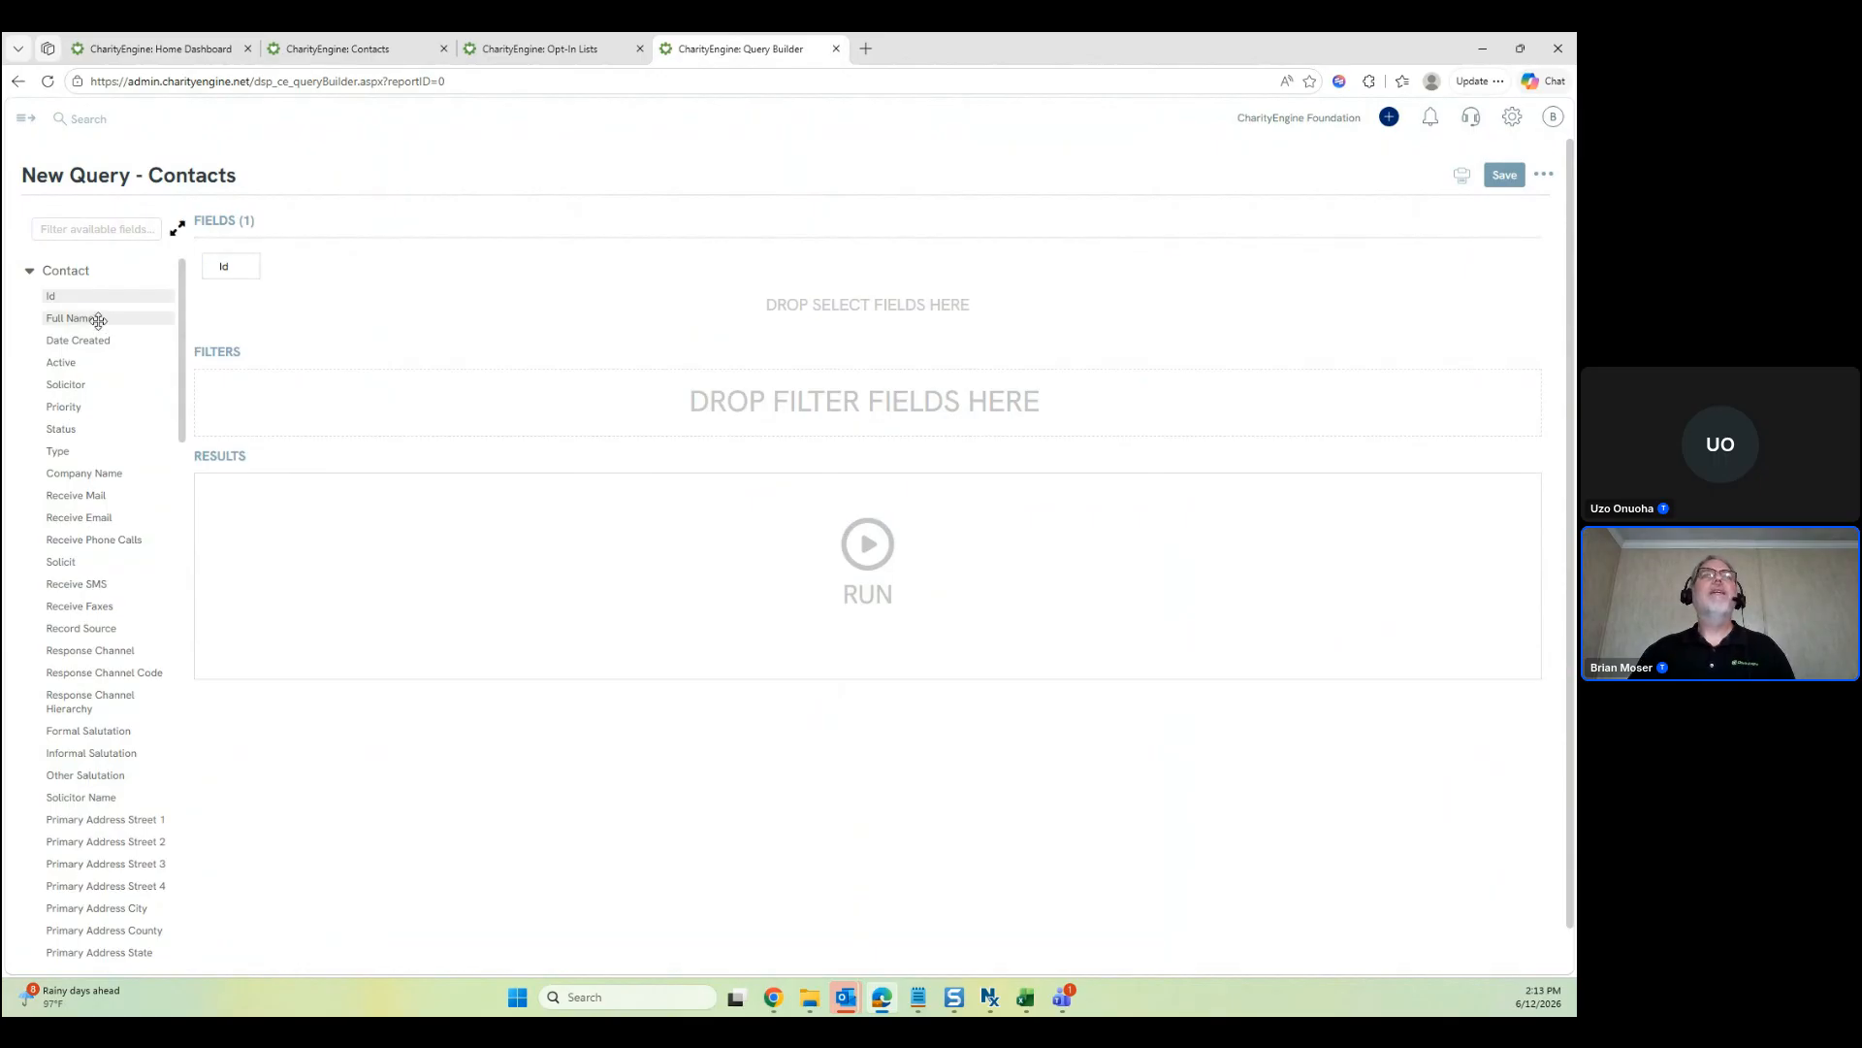
{"action": "left_click_drag", "start_coordinate": [91, 320], "coordinate": [298, 315]}
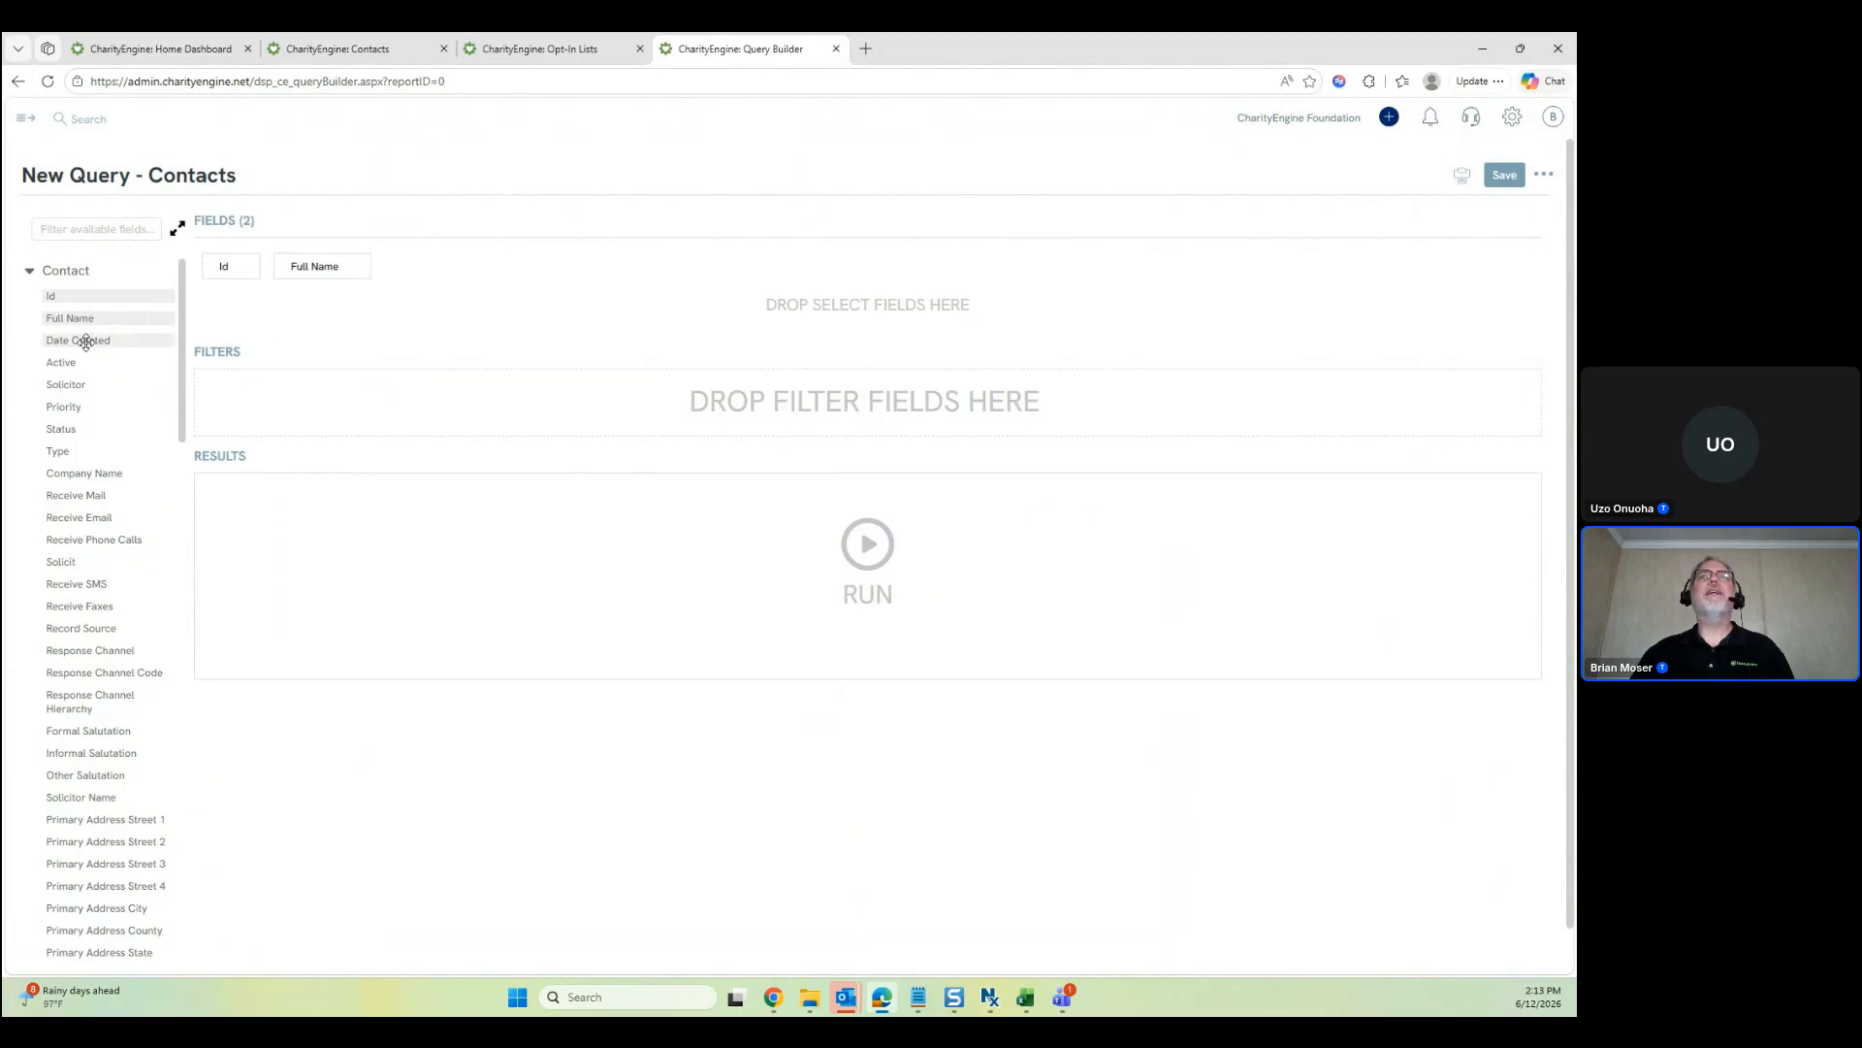
Filter on Date Created with the relative value Today and run the query preview
{"action": "left_click_drag", "start_coordinate": [85, 341], "coordinate": [336, 409]}
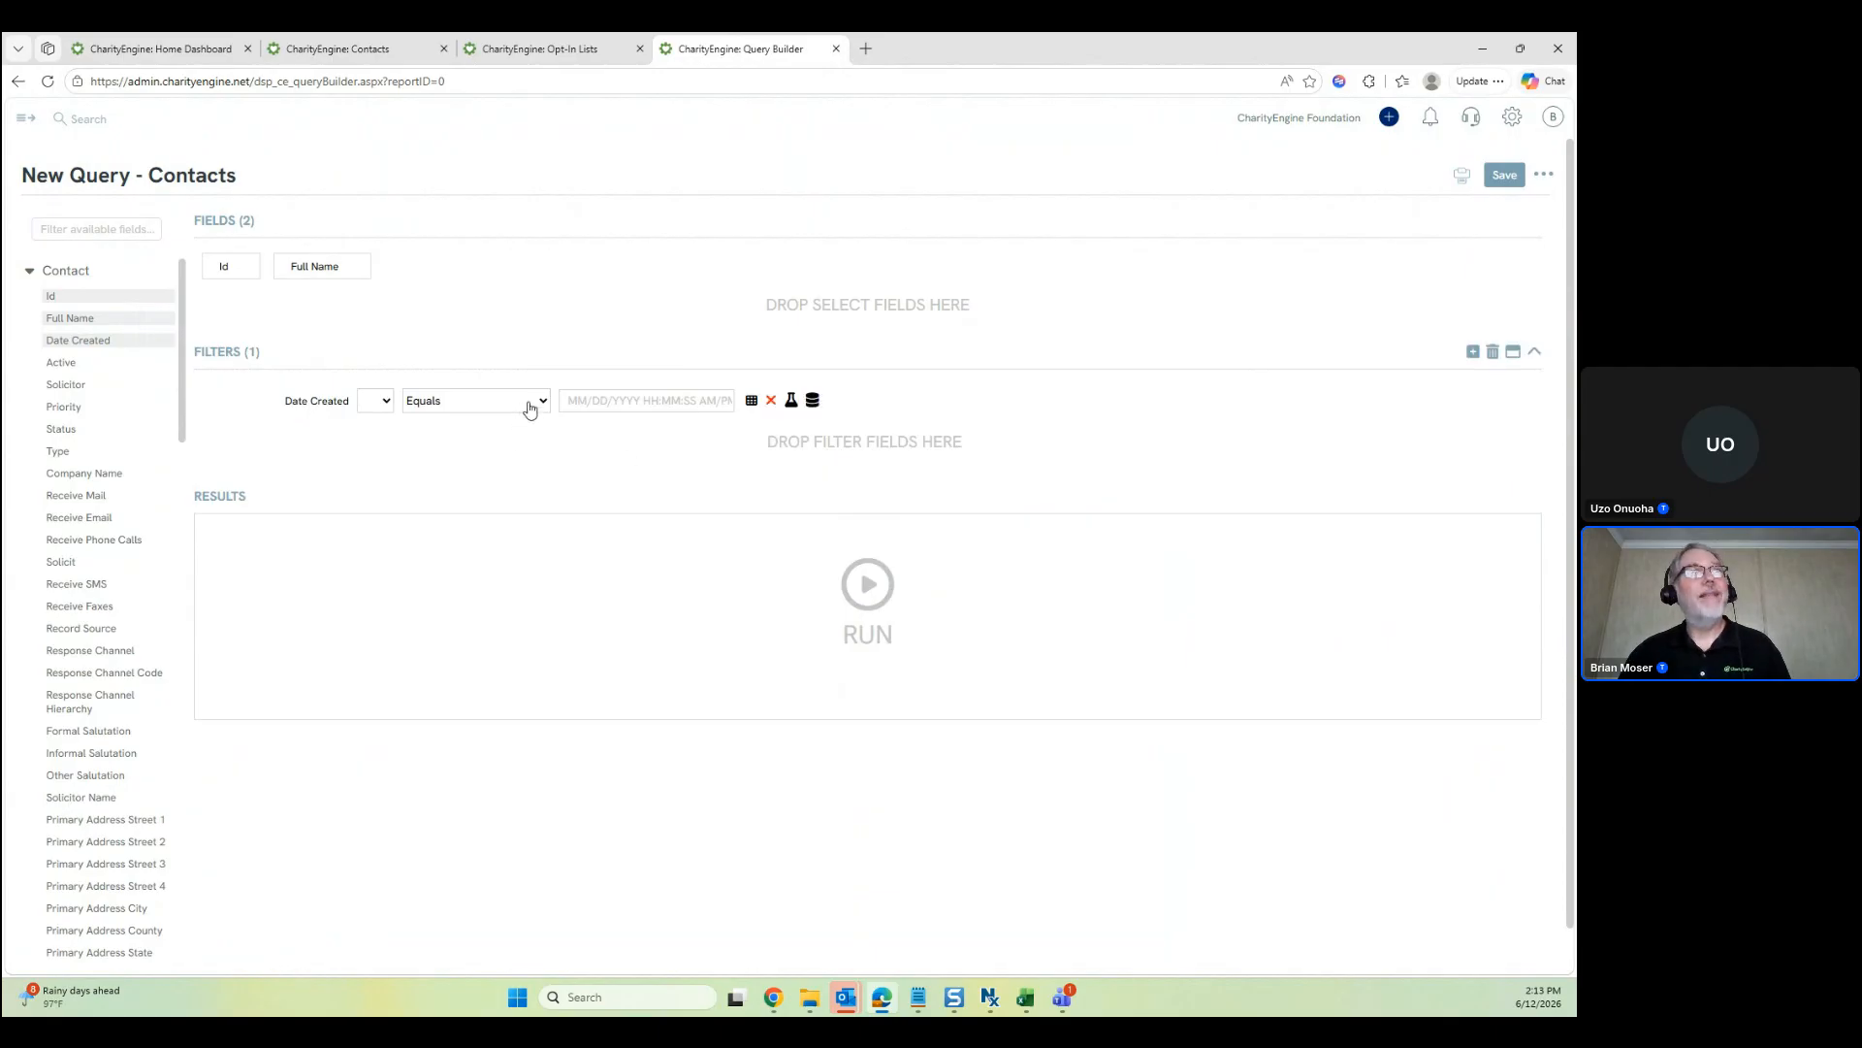
{"action": "left_click", "coordinate": [792, 403]}
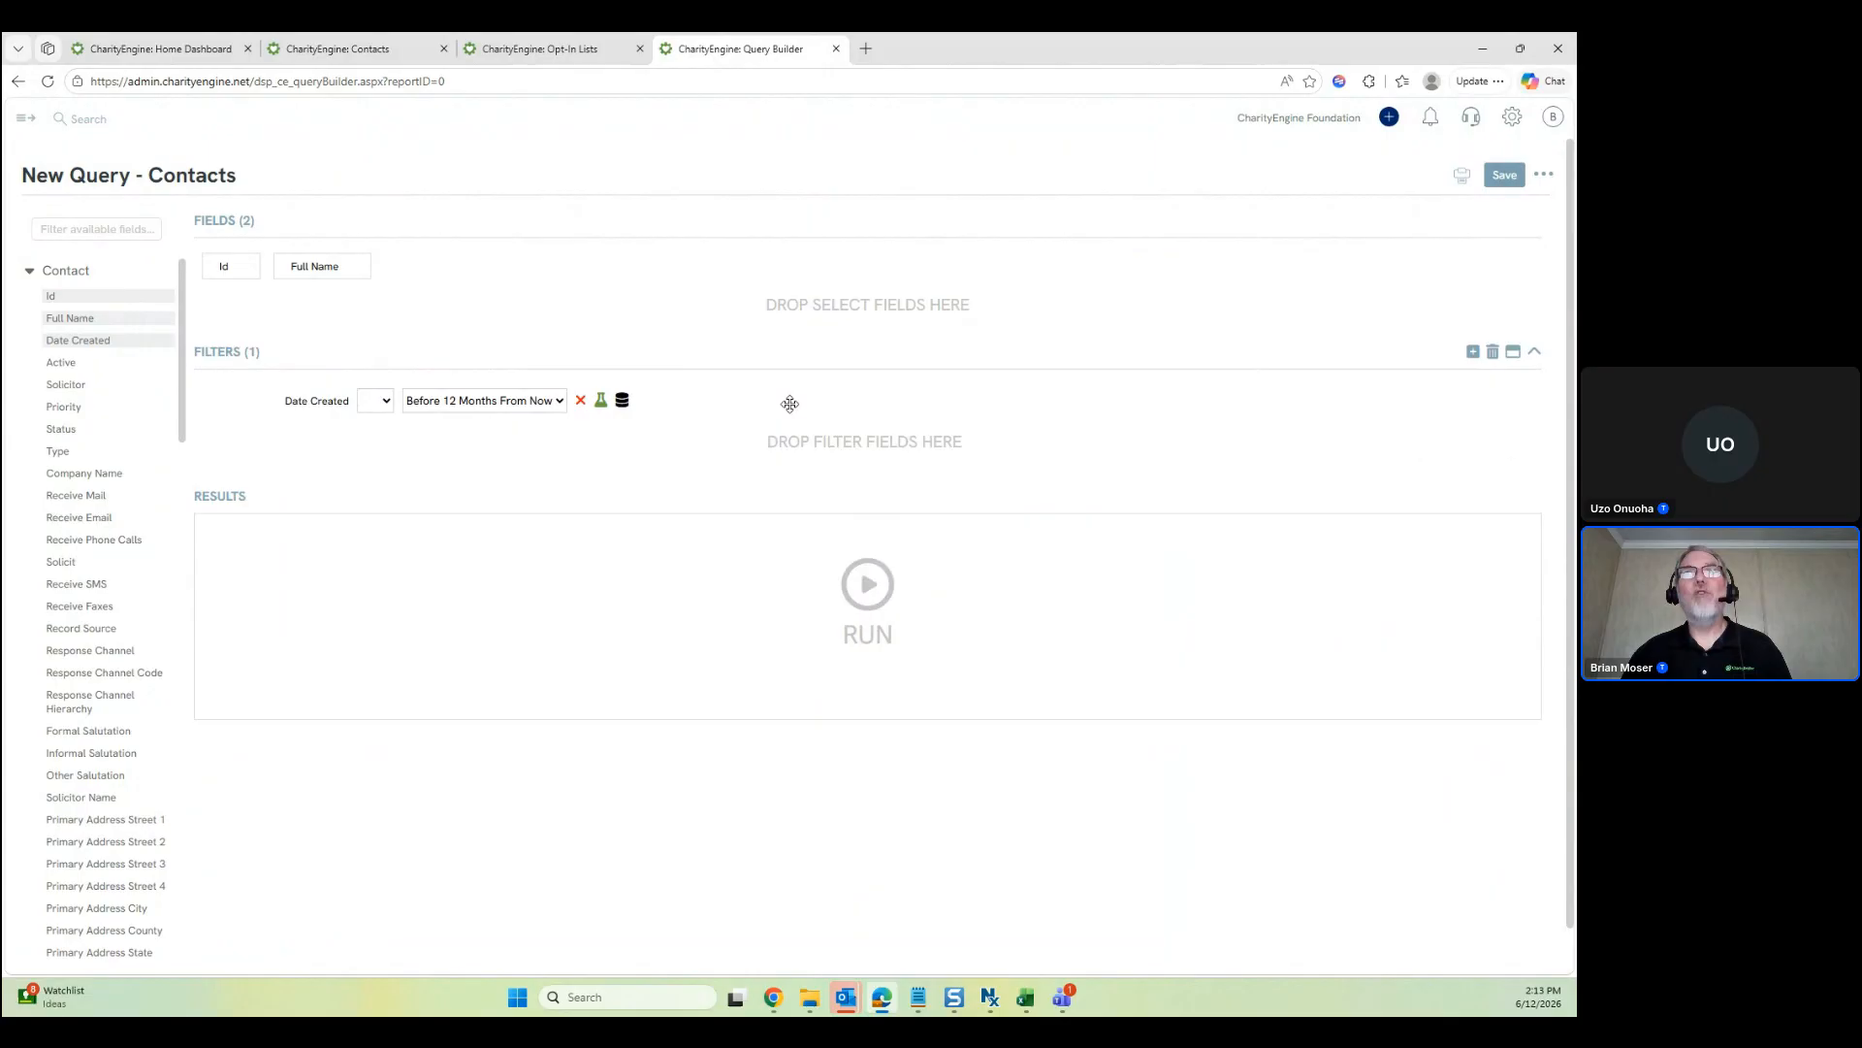
{"action": "left_click", "coordinate": [549, 409]}
{"action": "scroll", "coordinate": [519, 631], "scroll_direction": "down", "scroll_amount": 2}
{"action": "scroll", "coordinate": [519, 632], "scroll_direction": "down", "scroll_amount": 10}
{"action": "scroll", "coordinate": [519, 632], "scroll_direction": "down", "scroll_amount": 3}
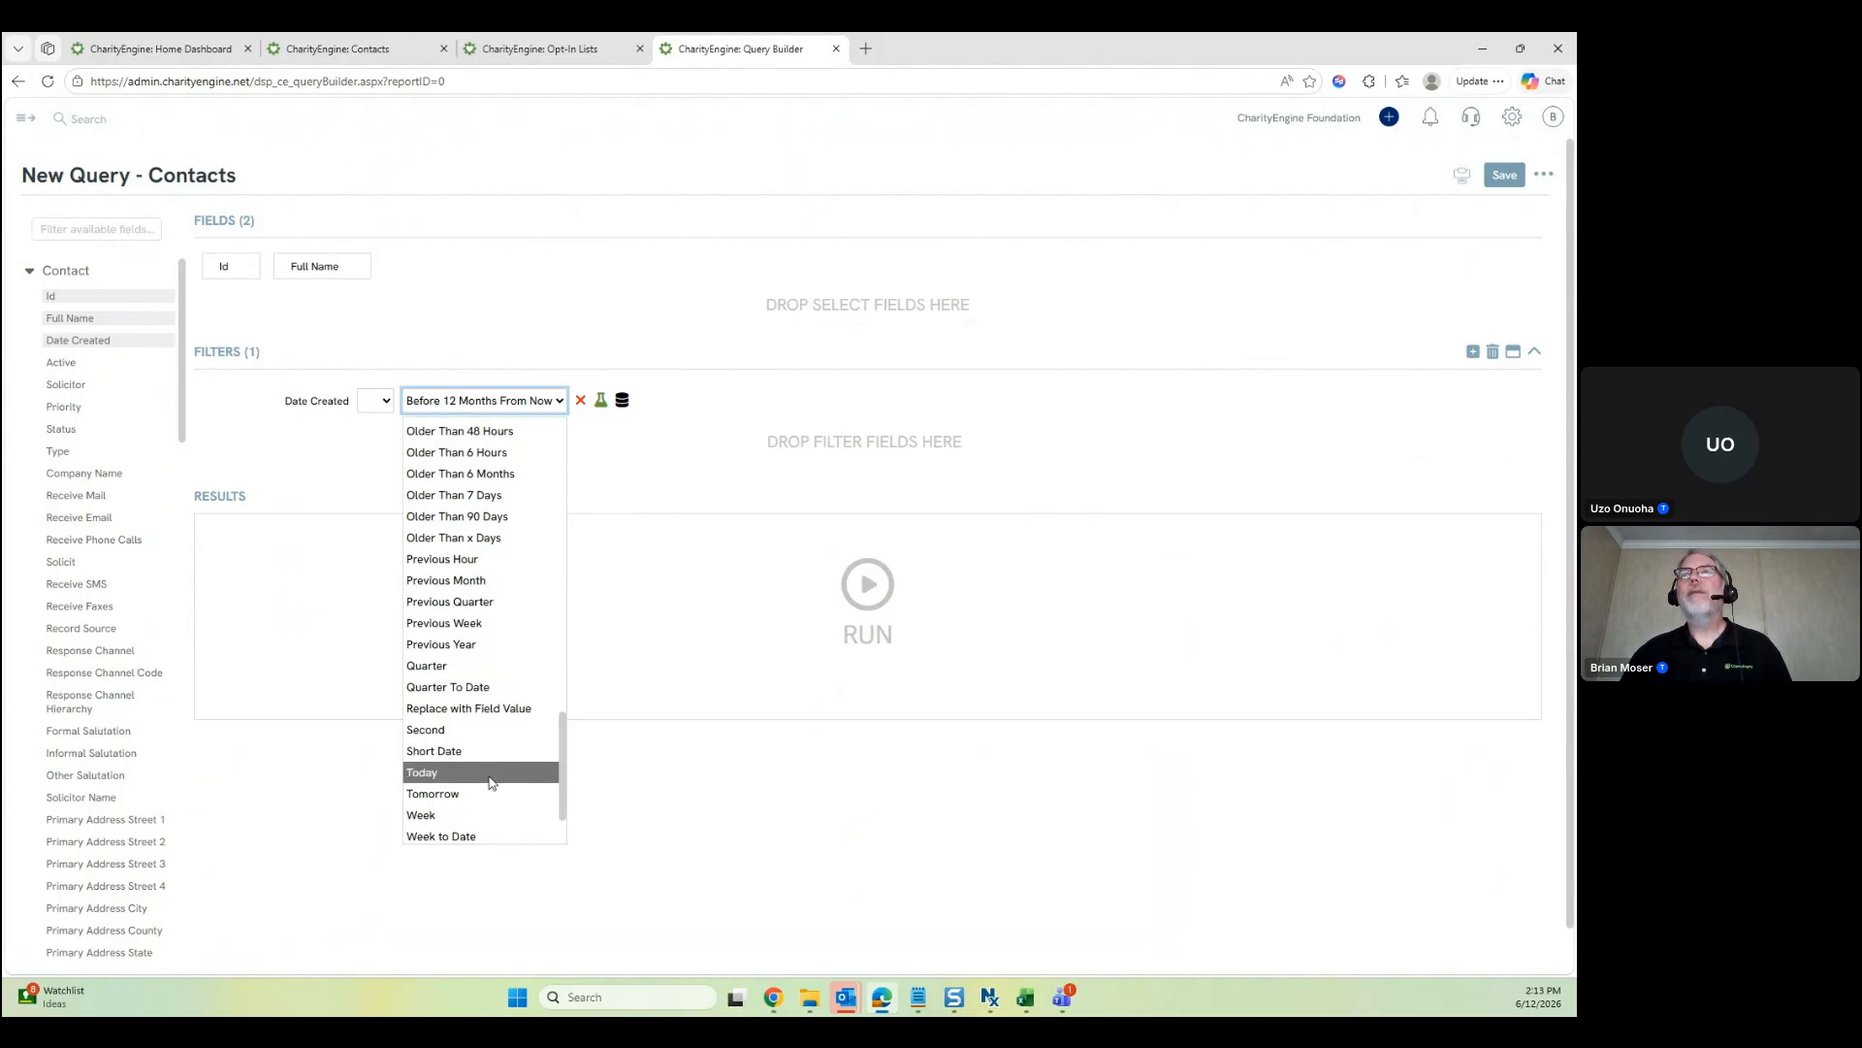
{"action": "left_click", "coordinate": [490, 772]}
{"action": "left_click", "coordinate": [862, 573]}
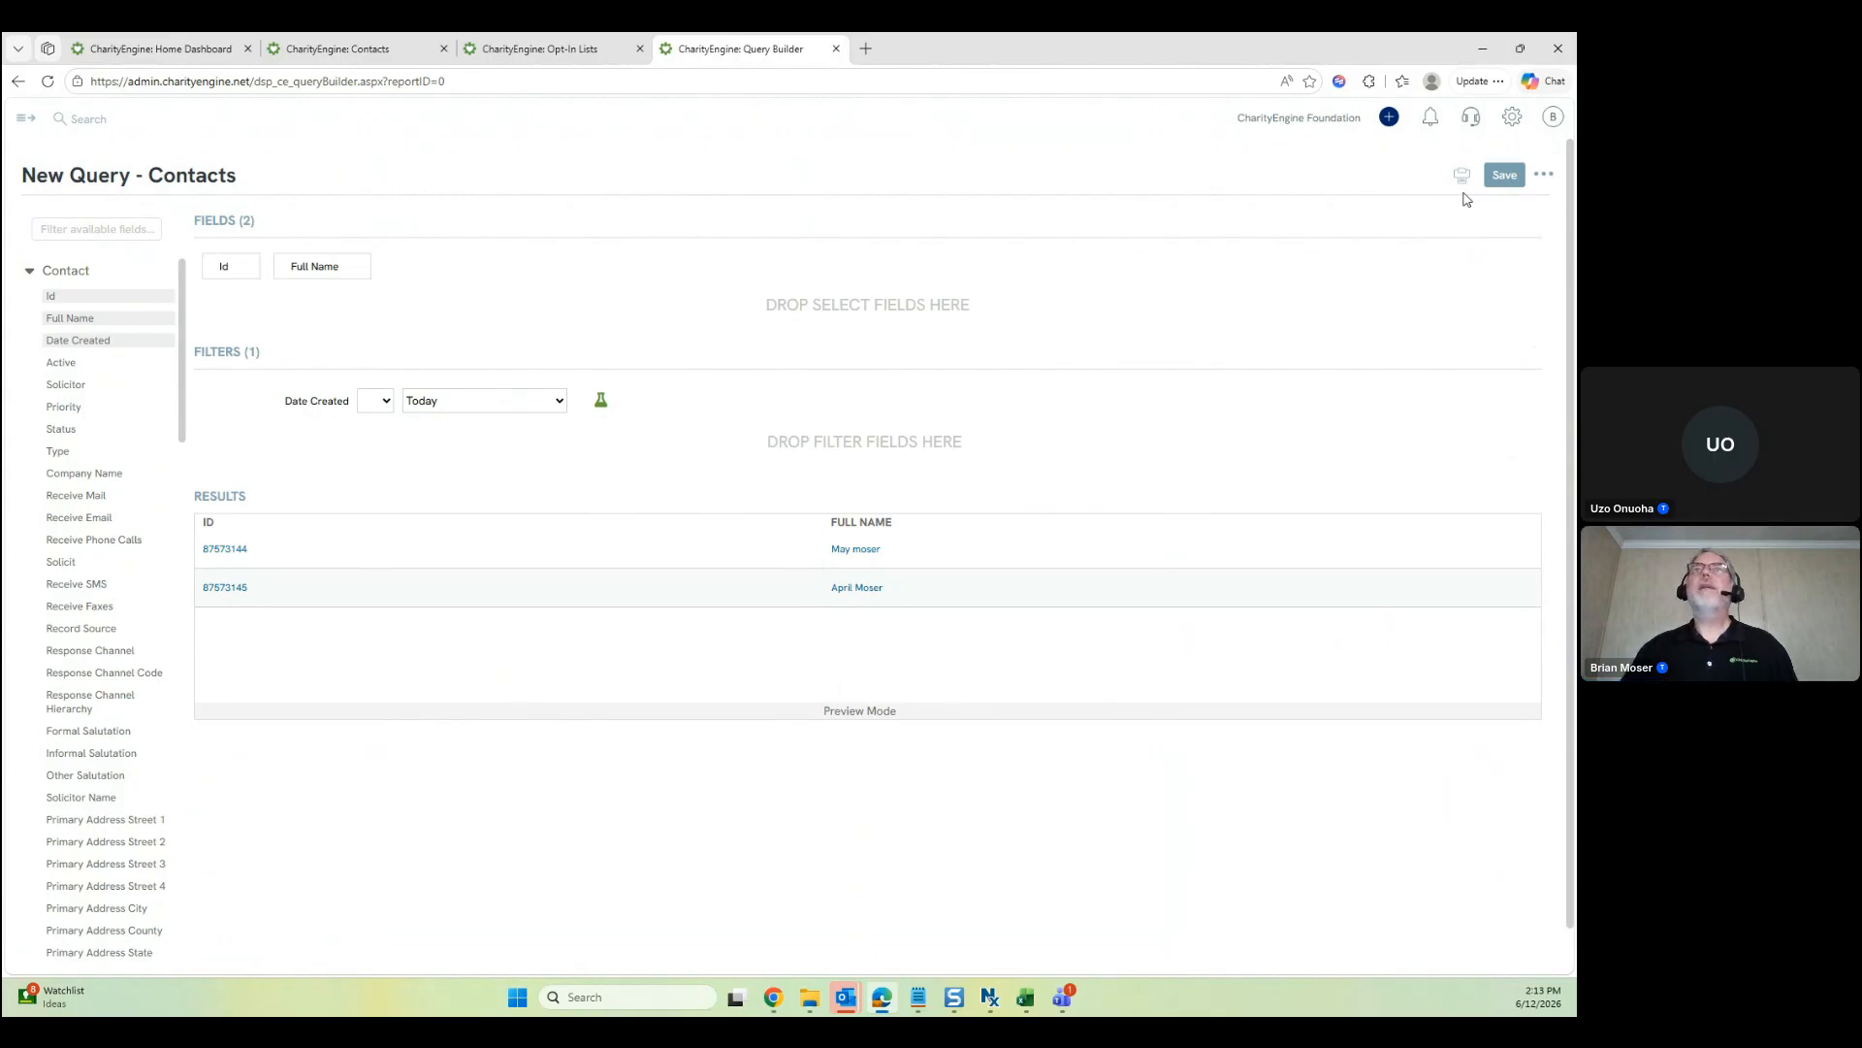
Save the query as 'Contacts Created Today' with no category and close the builder tab
{"action": "left_click", "coordinate": [1504, 175]}
{"action": "type", "text": "Contatcs"}
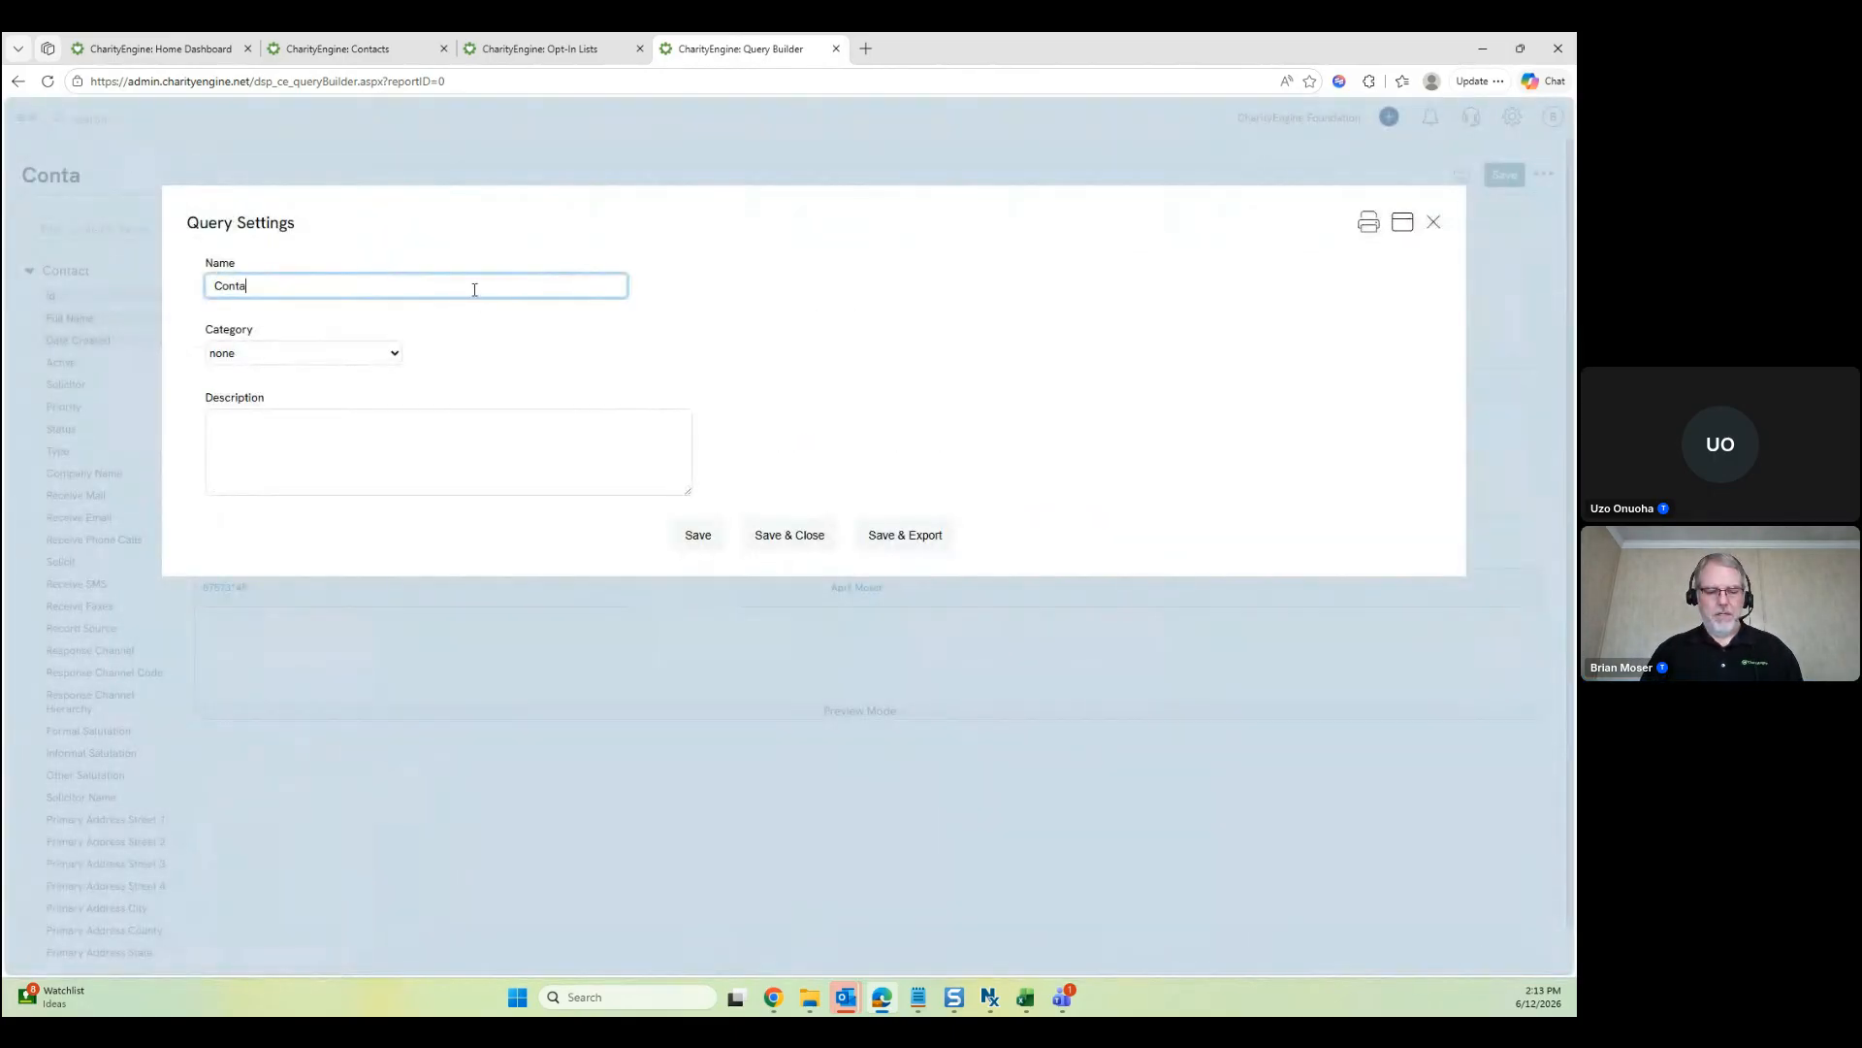
{"action": "key", "text": "BackSpace"}
{"action": "key", "text": "BackSpace"}
{"action": "key", "text": "BackSpace"}
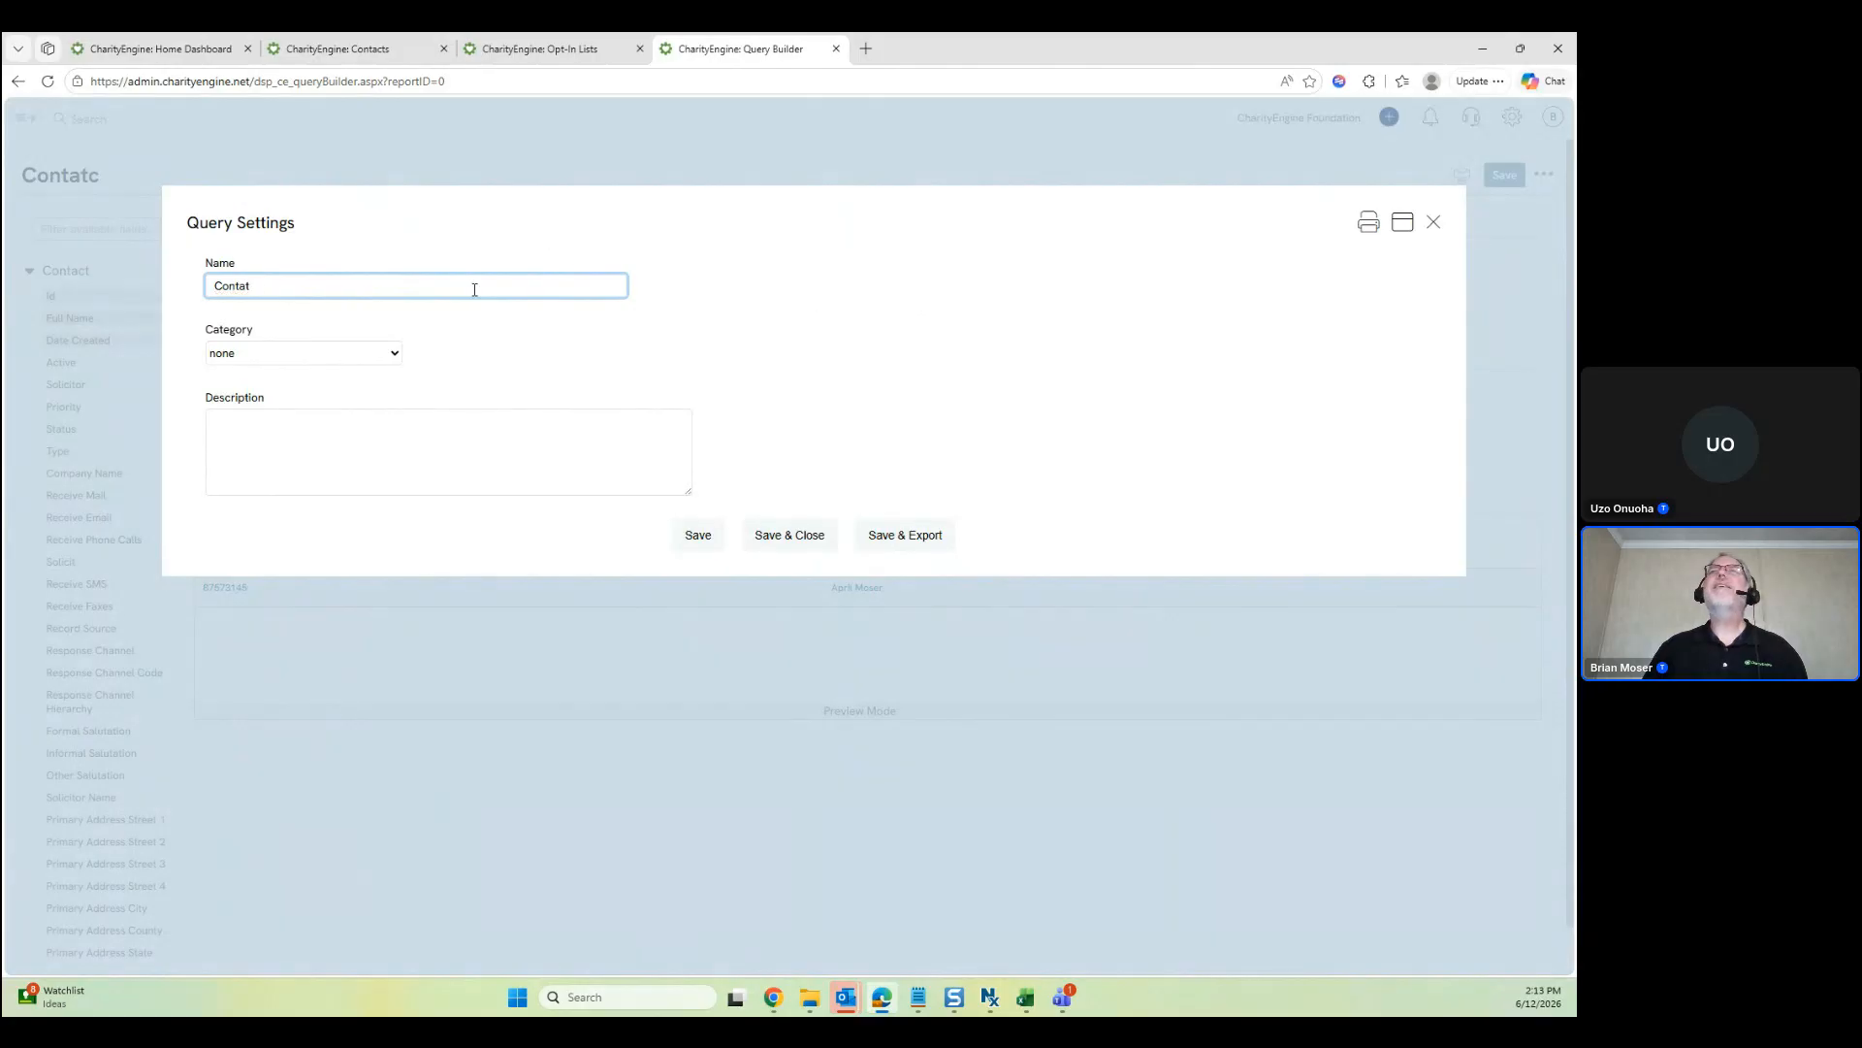
{"action": "type", "text": "ct"}
{"action": "type", "text": "s C"}
{"action": "type", "text": "reated "}
{"action": "type", "text": "Y"}
{"action": "type", "text": "oday"}
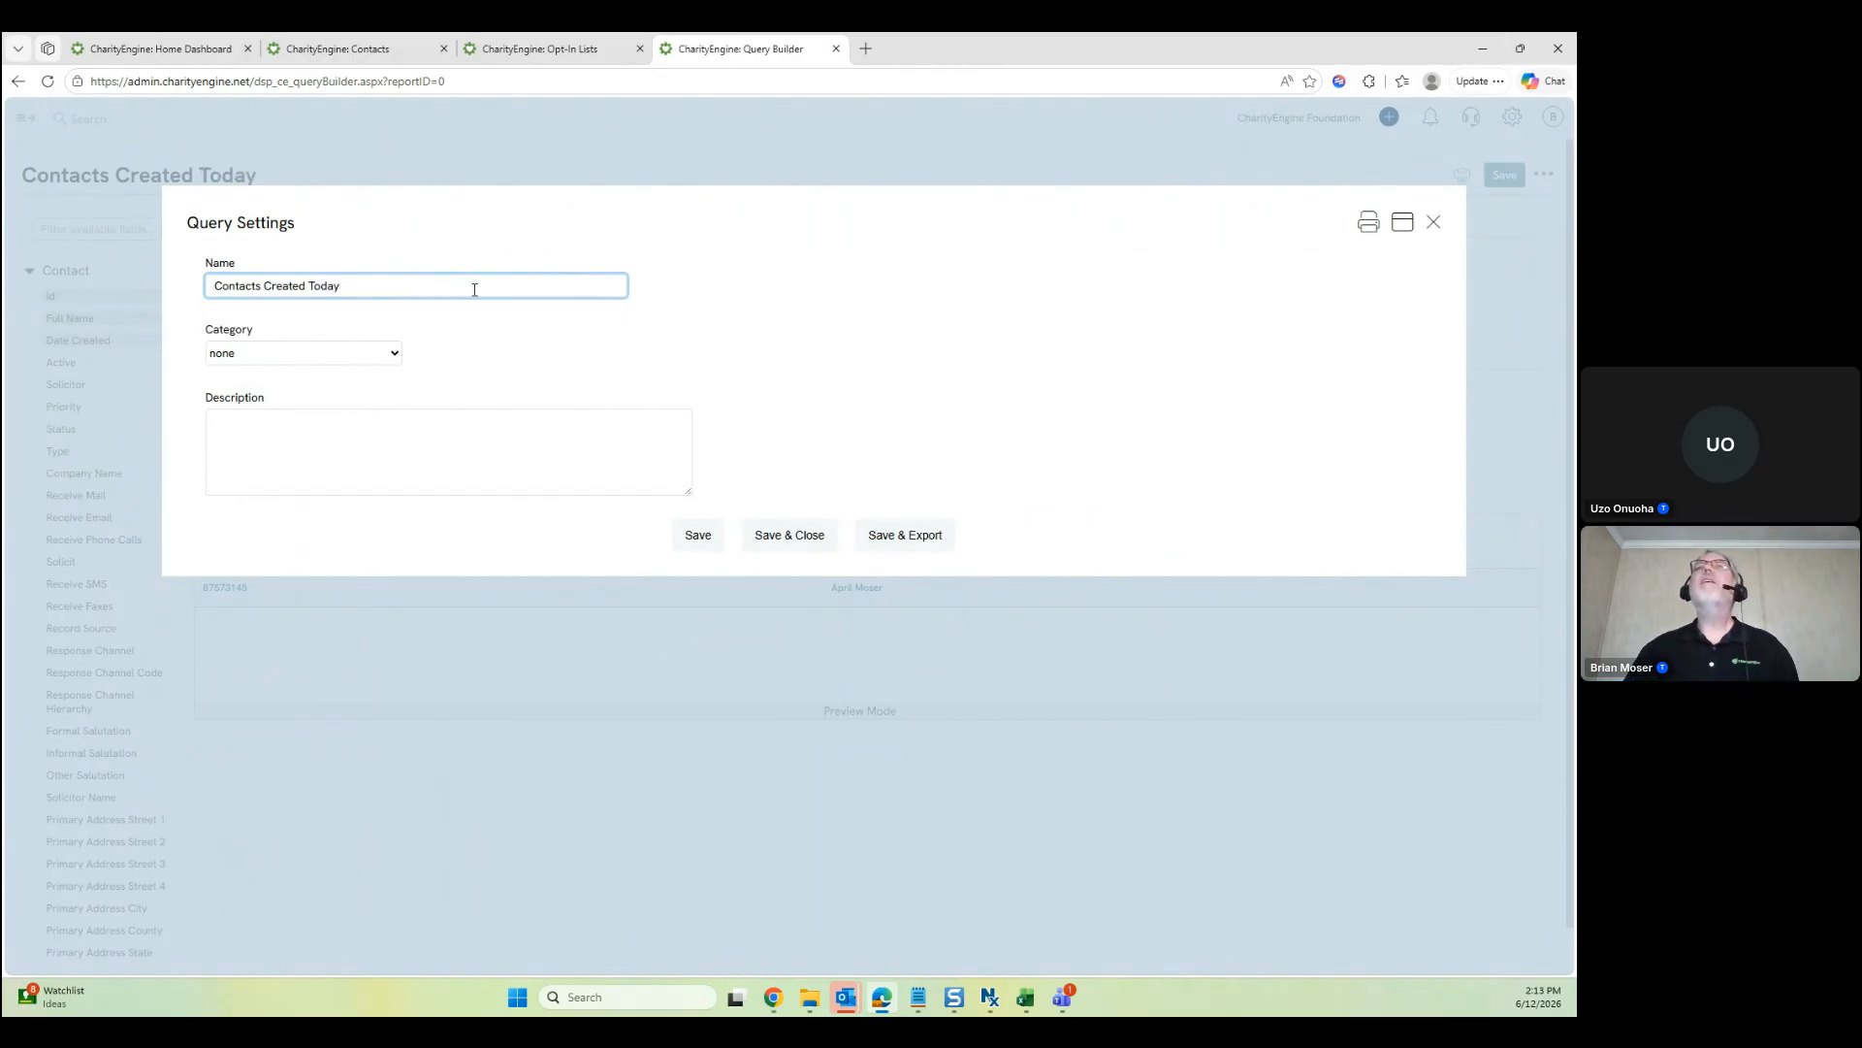
{"action": "left_click", "coordinate": [394, 359]}
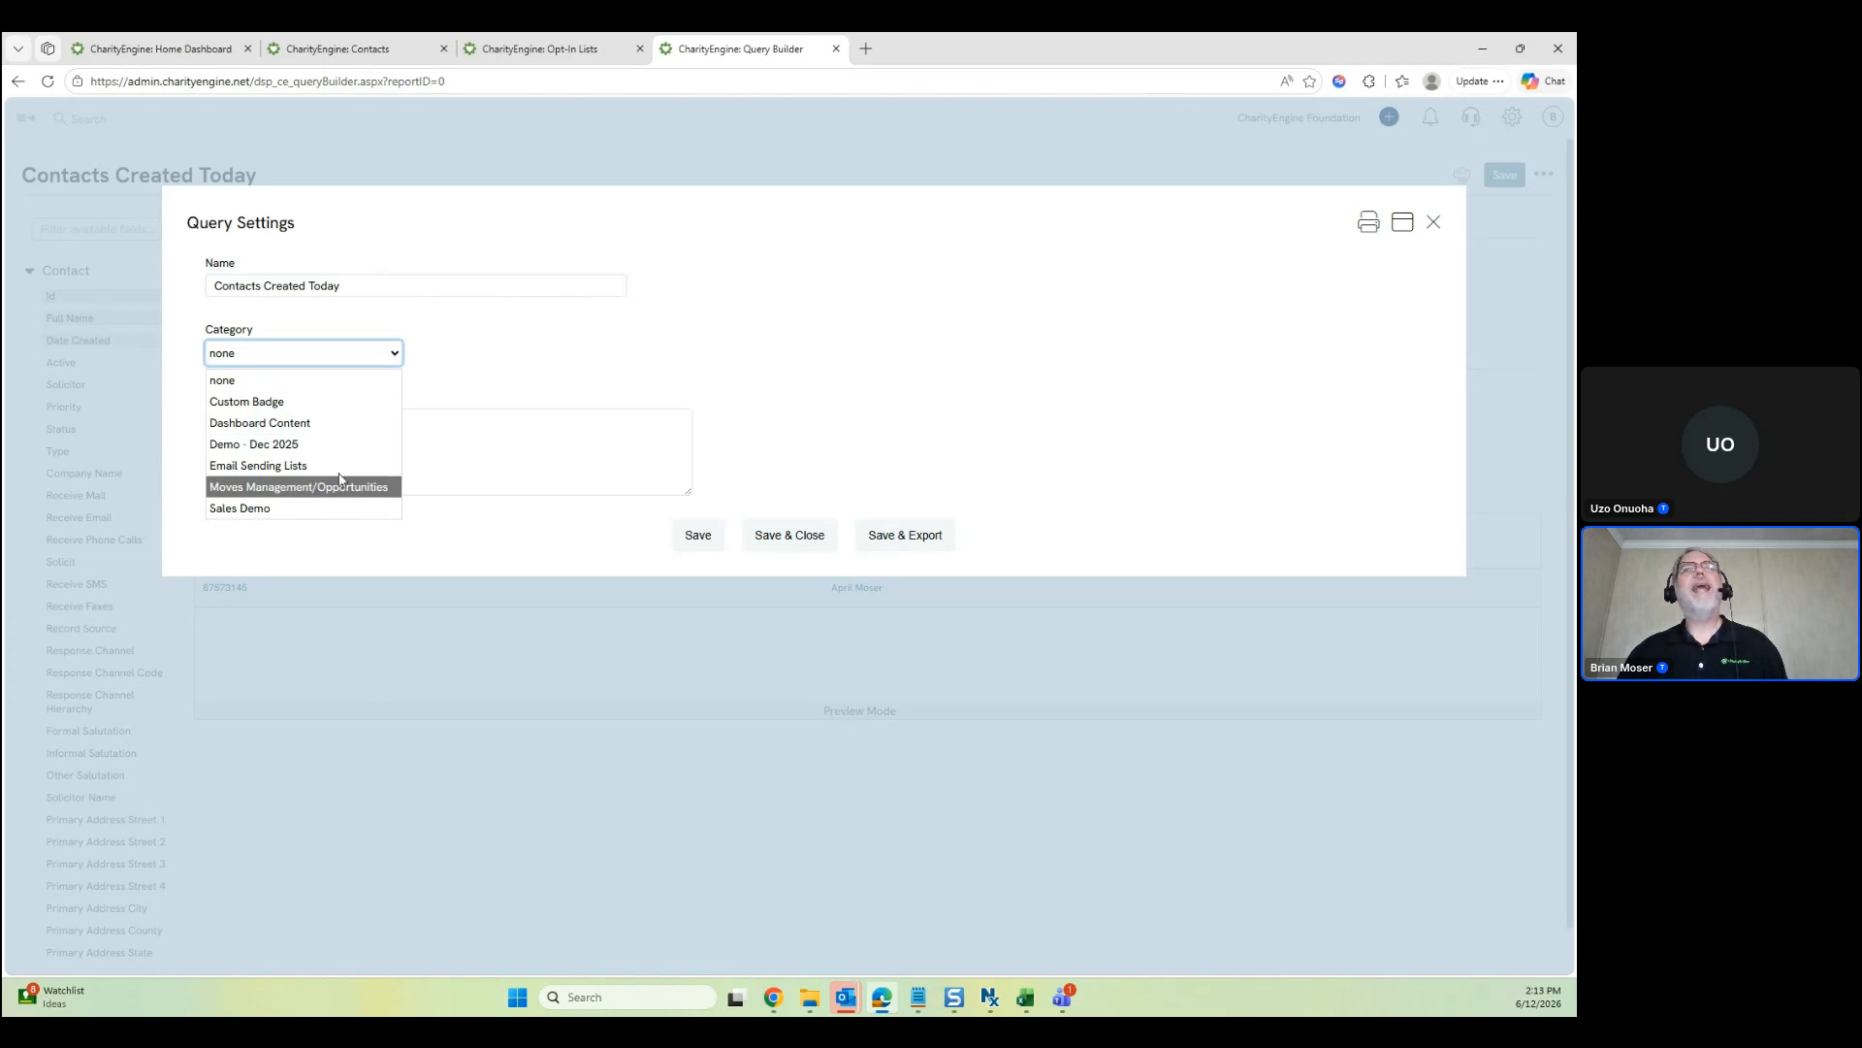
{"action": "left_click", "coordinate": [456, 344]}
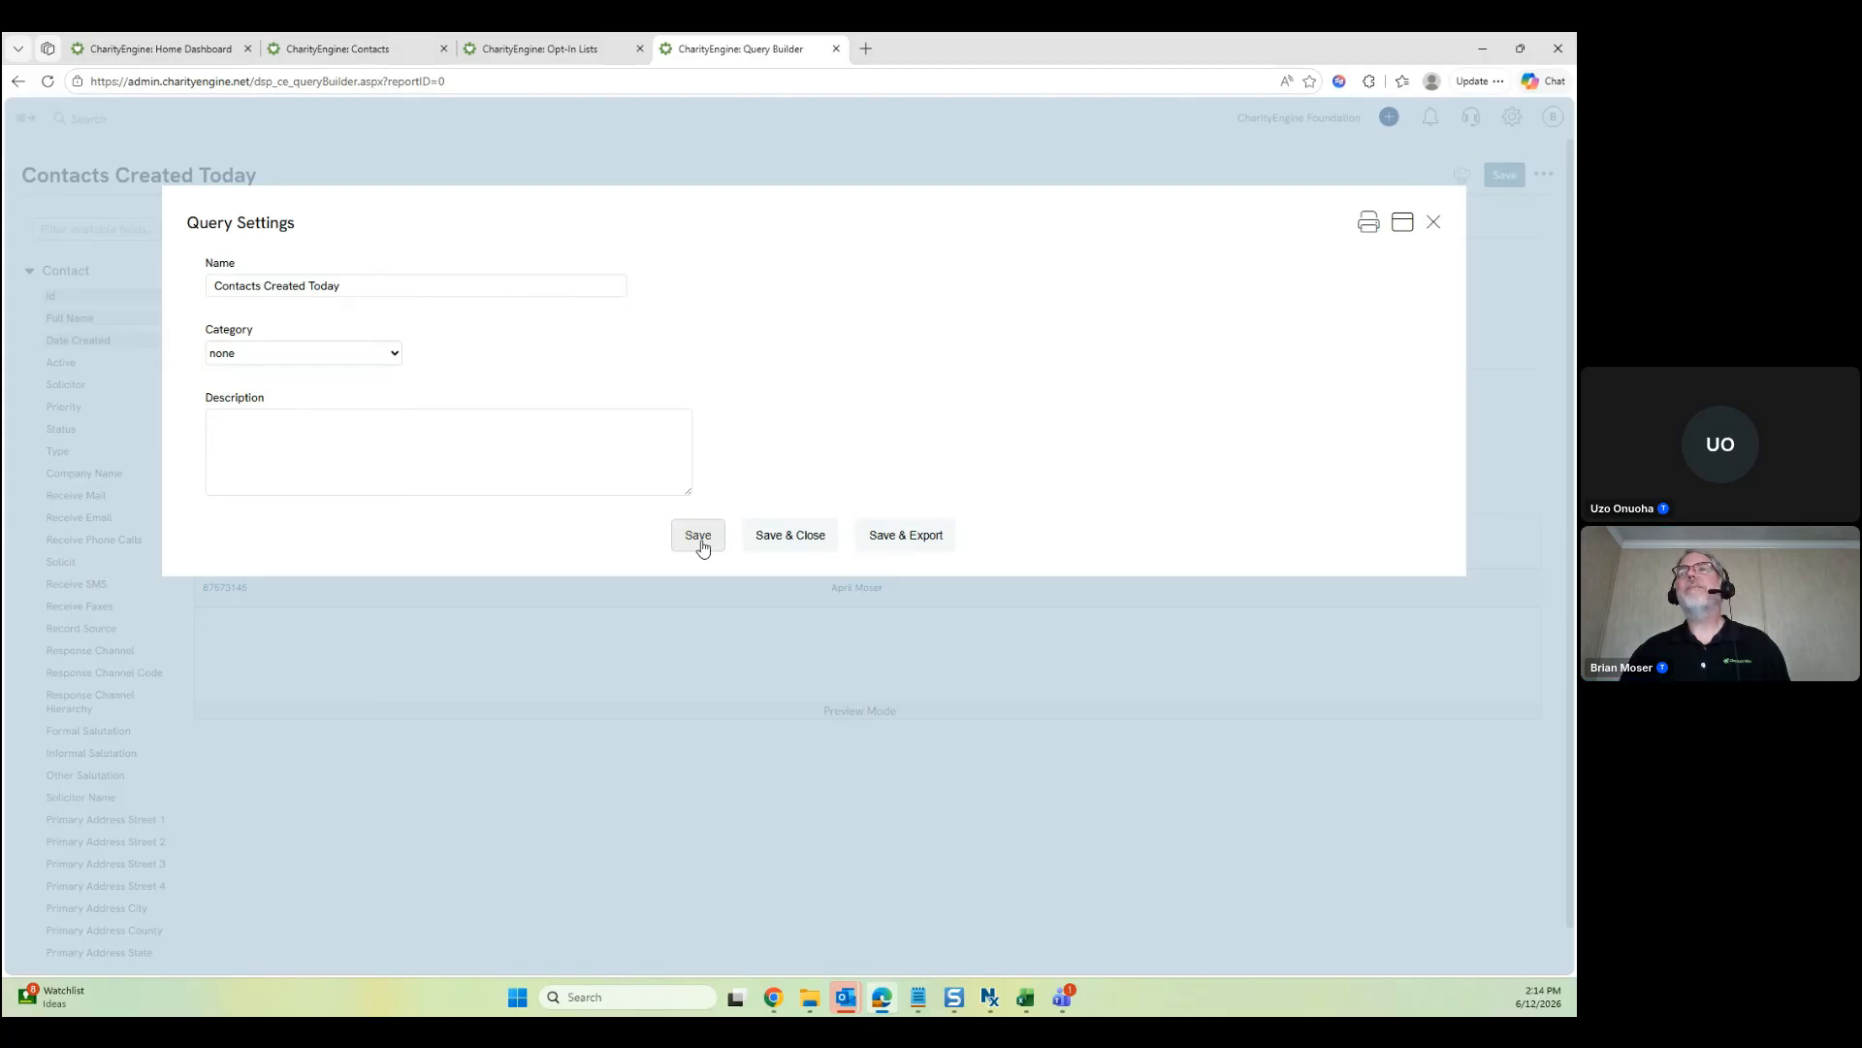
{"action": "left_click", "coordinate": [700, 544]}
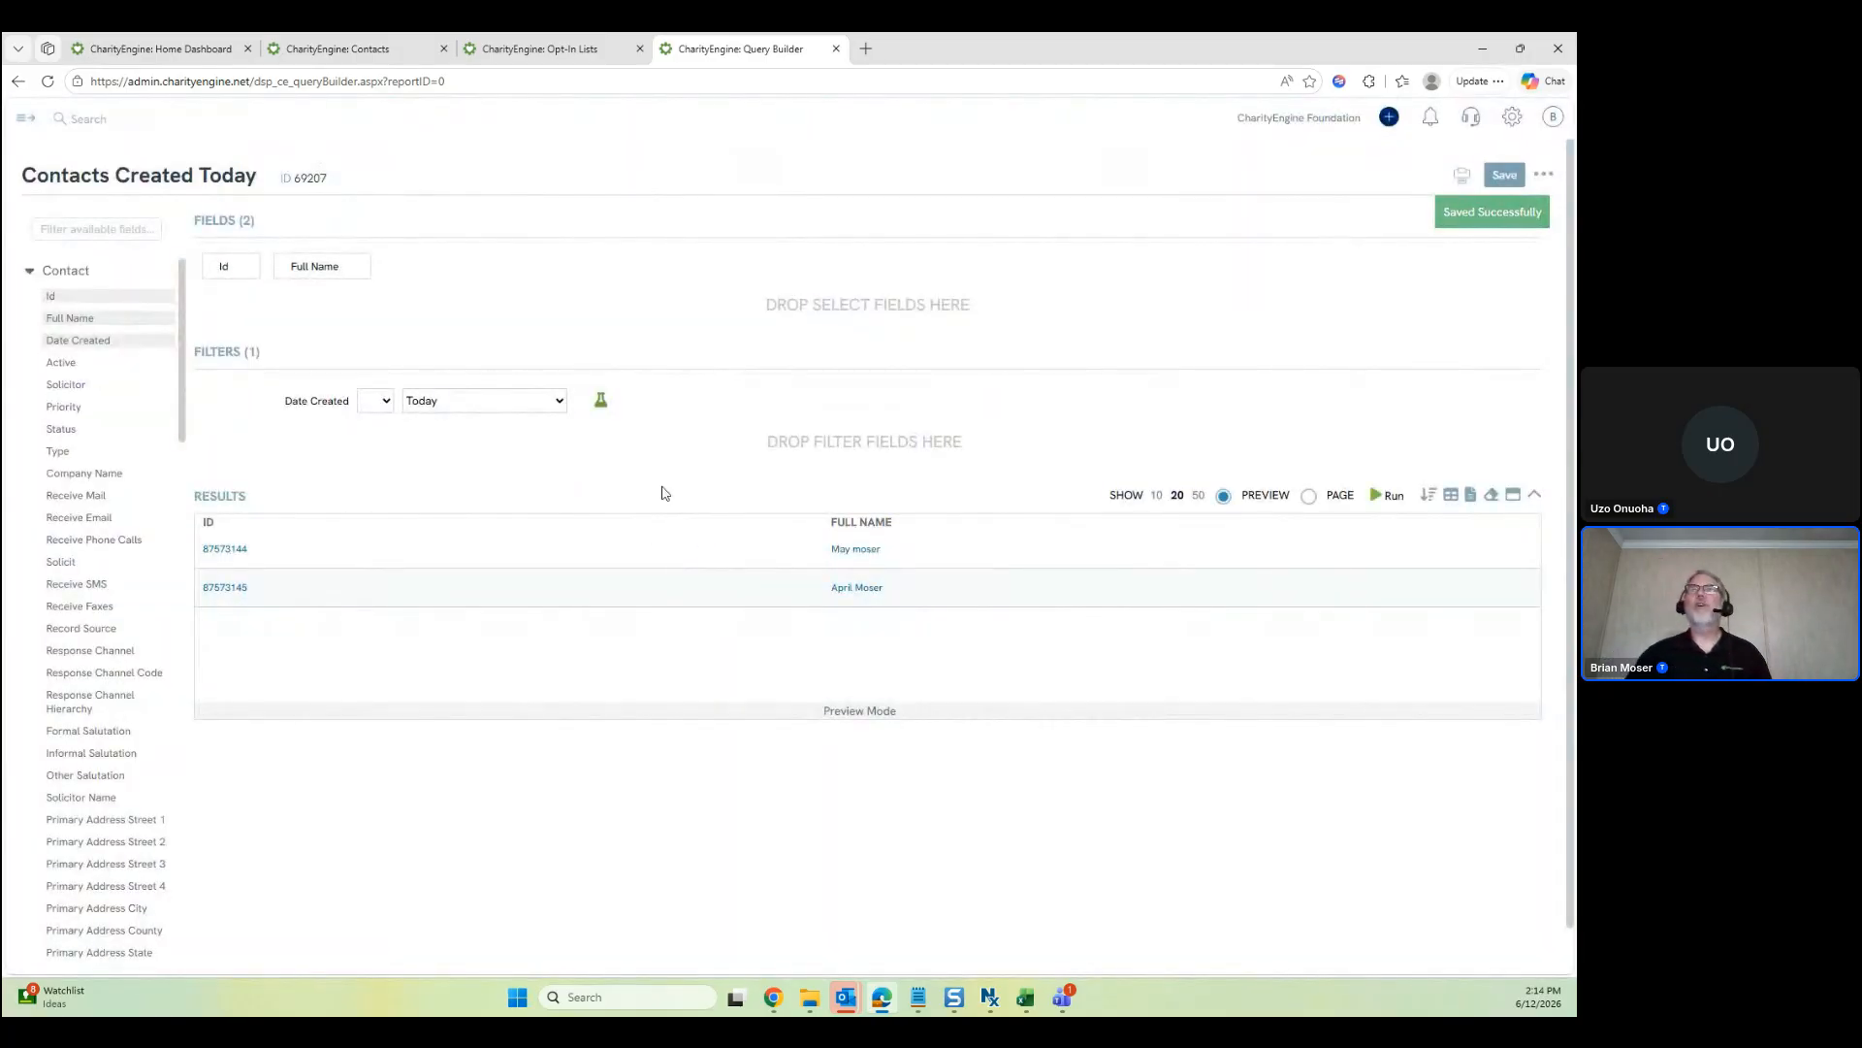
{"action": "left_click", "coordinate": [838, 46]}
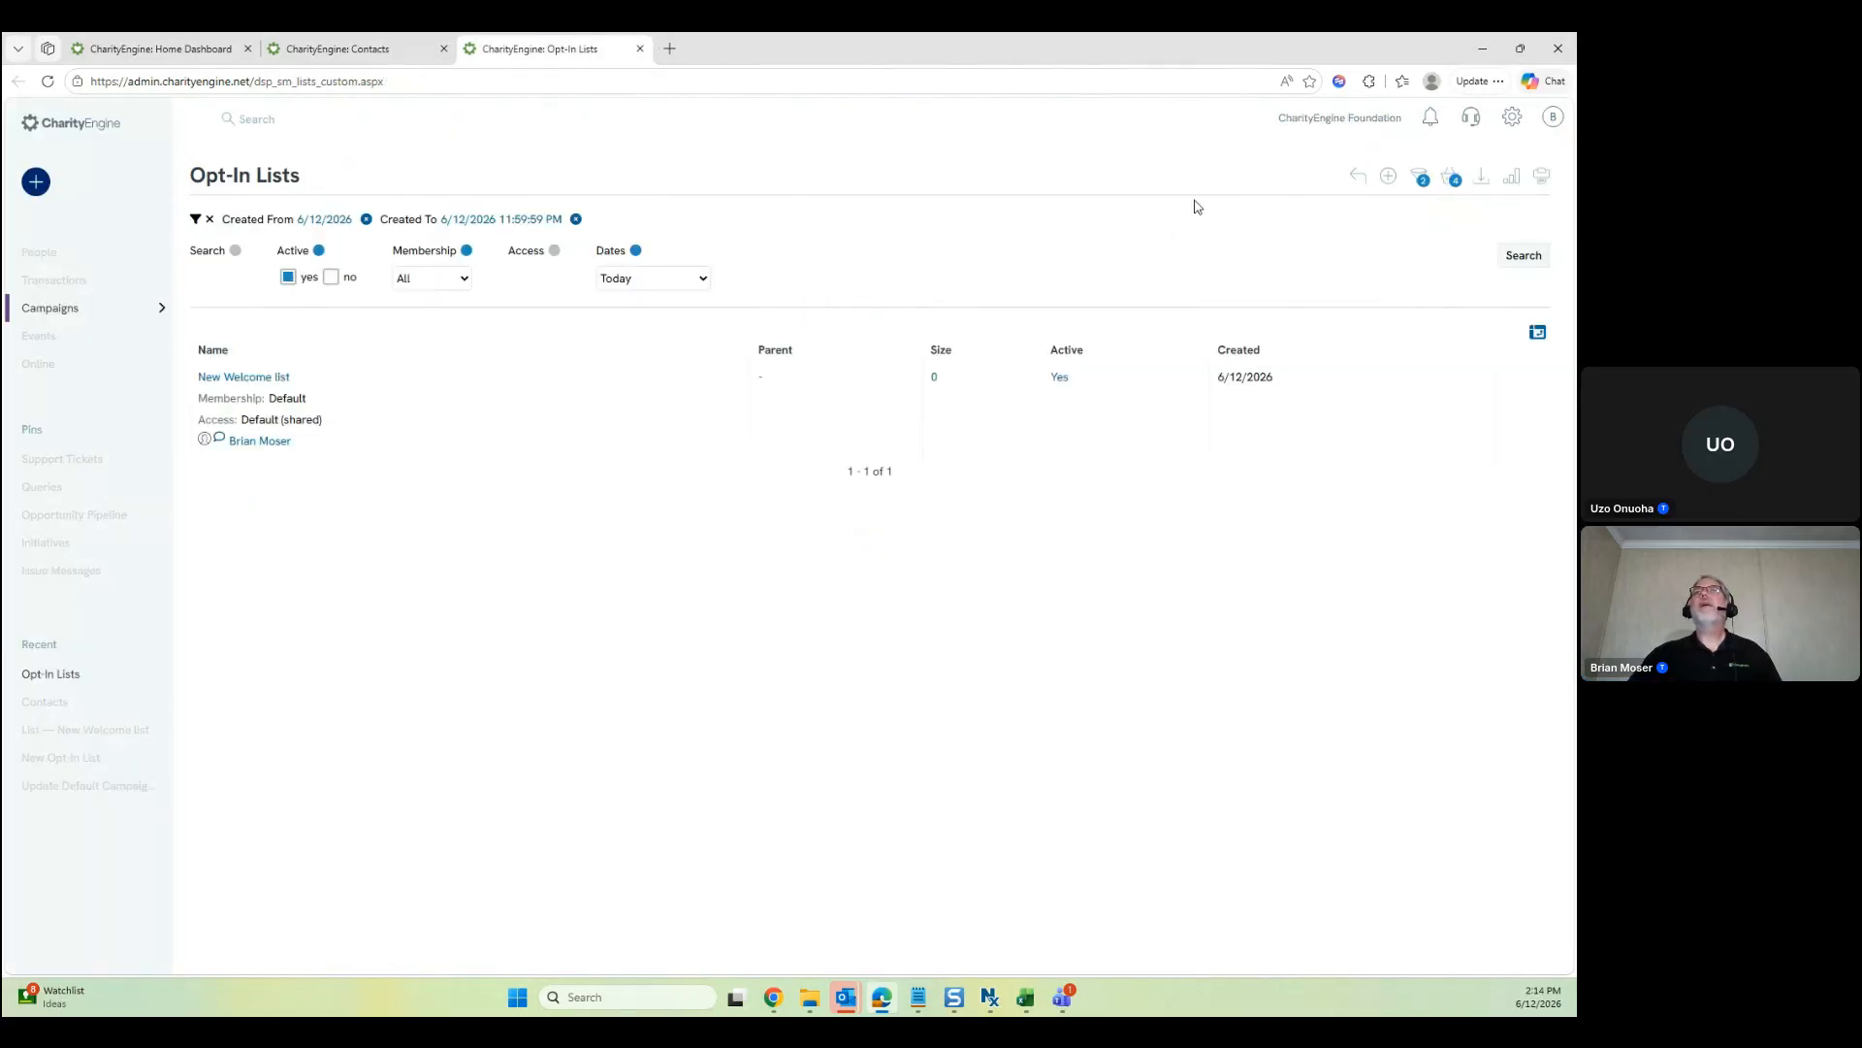
Open Configuration in a new tab and find the Query Categories settings by searching 'cate'
{"action": "mouse_move", "coordinate": [50, 250]}
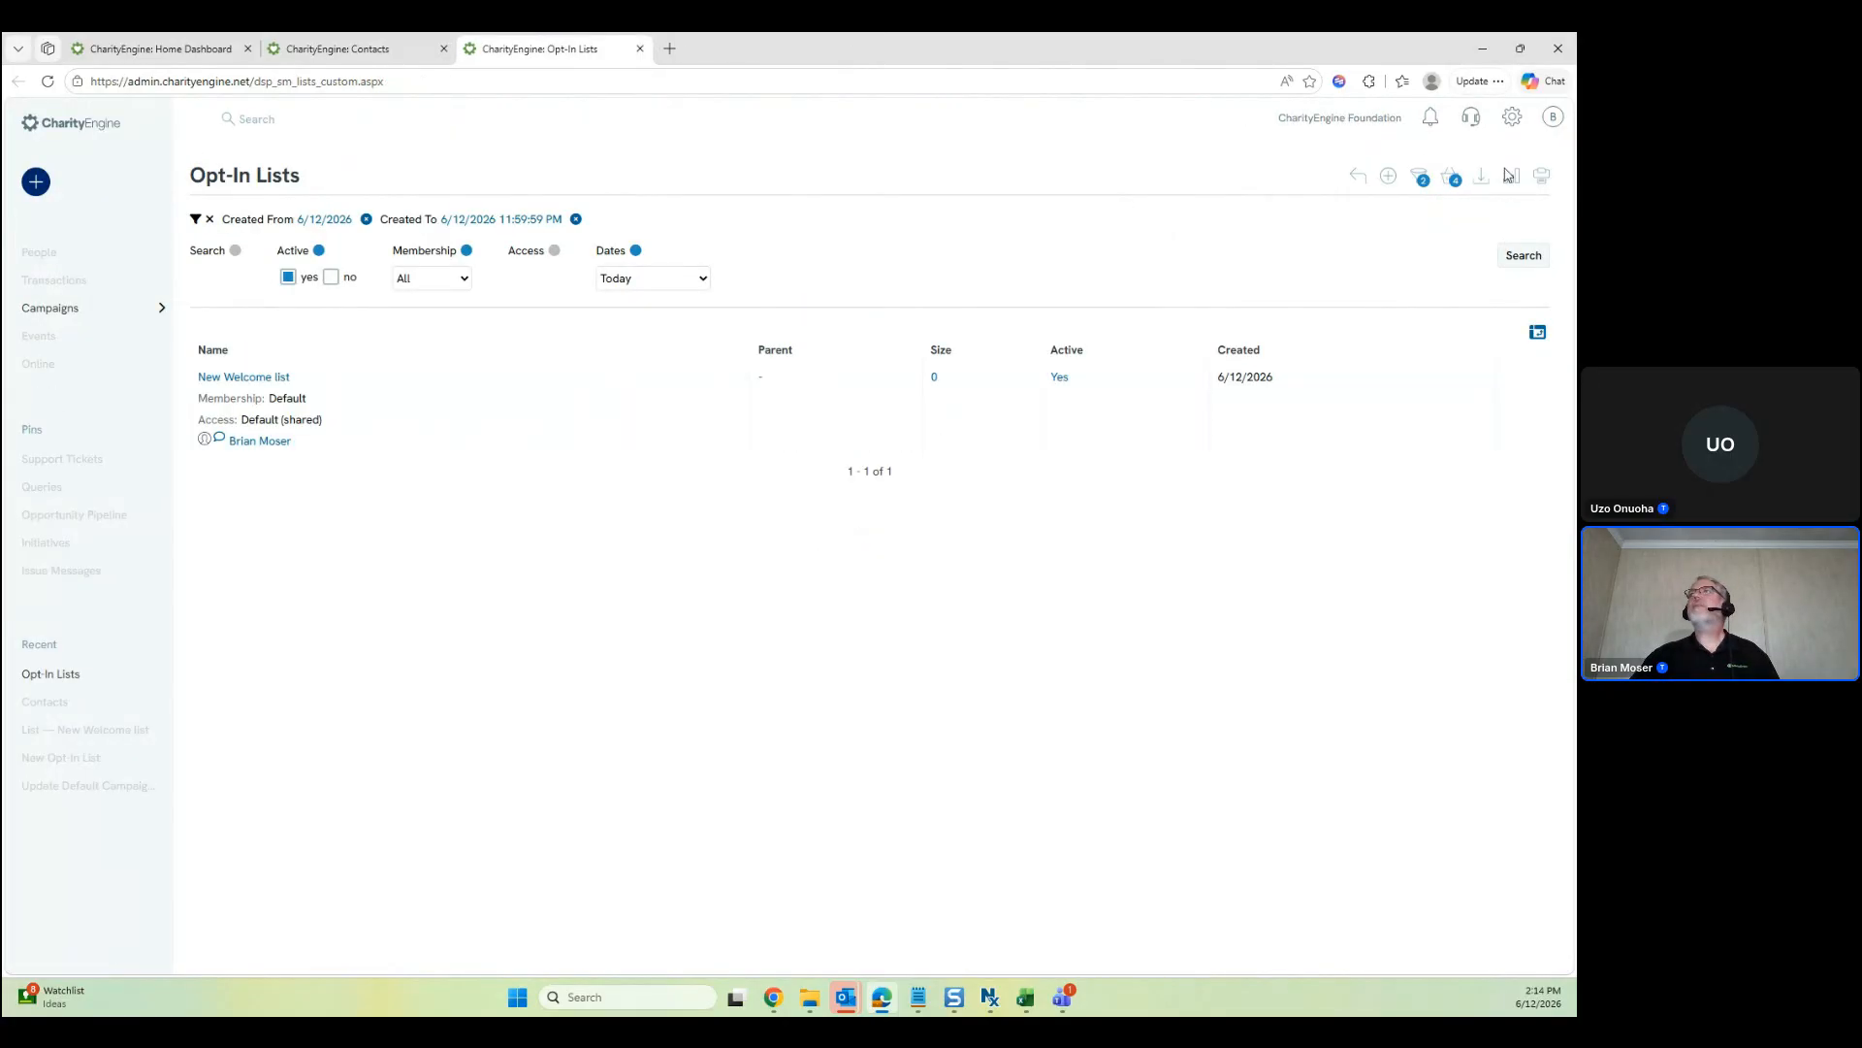
{"action": "middle_click", "coordinate": [1513, 117]}
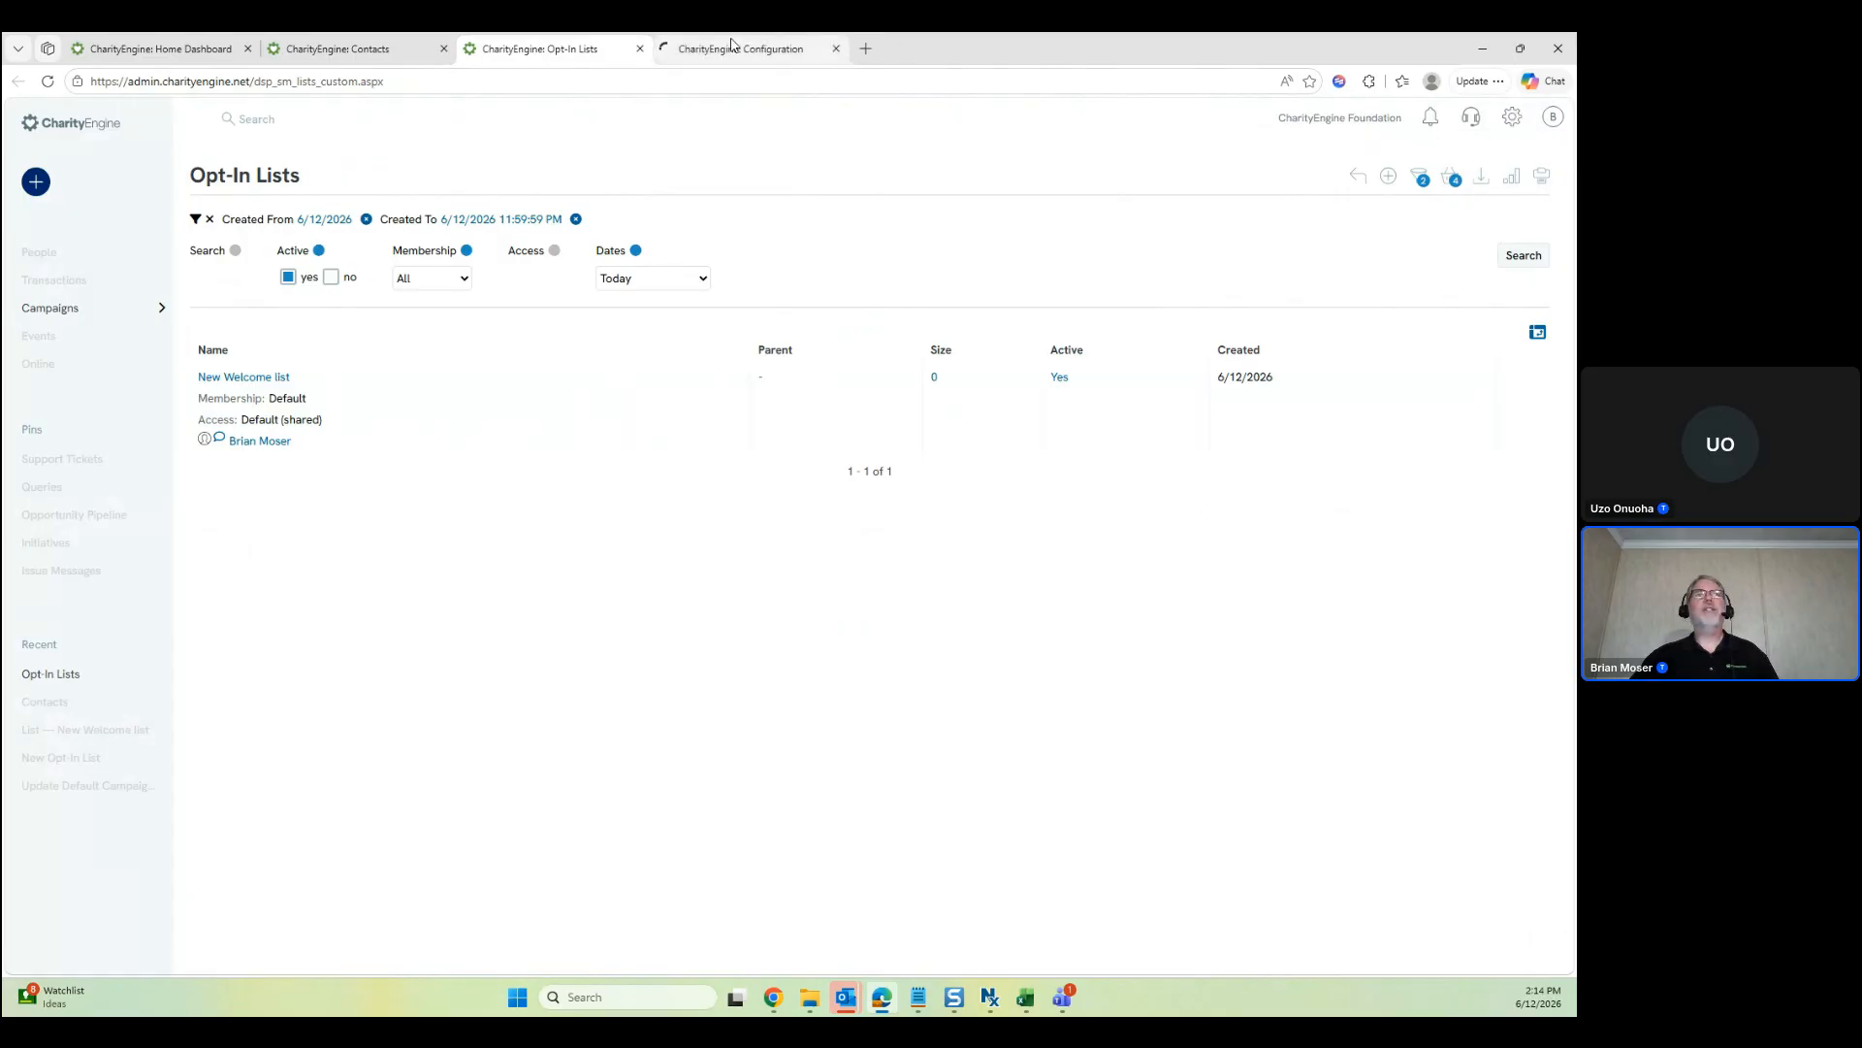
{"action": "left_click", "coordinate": [732, 45]}
{"action": "left_click", "coordinate": [174, 172]}
{"action": "type", "text": "cate"}
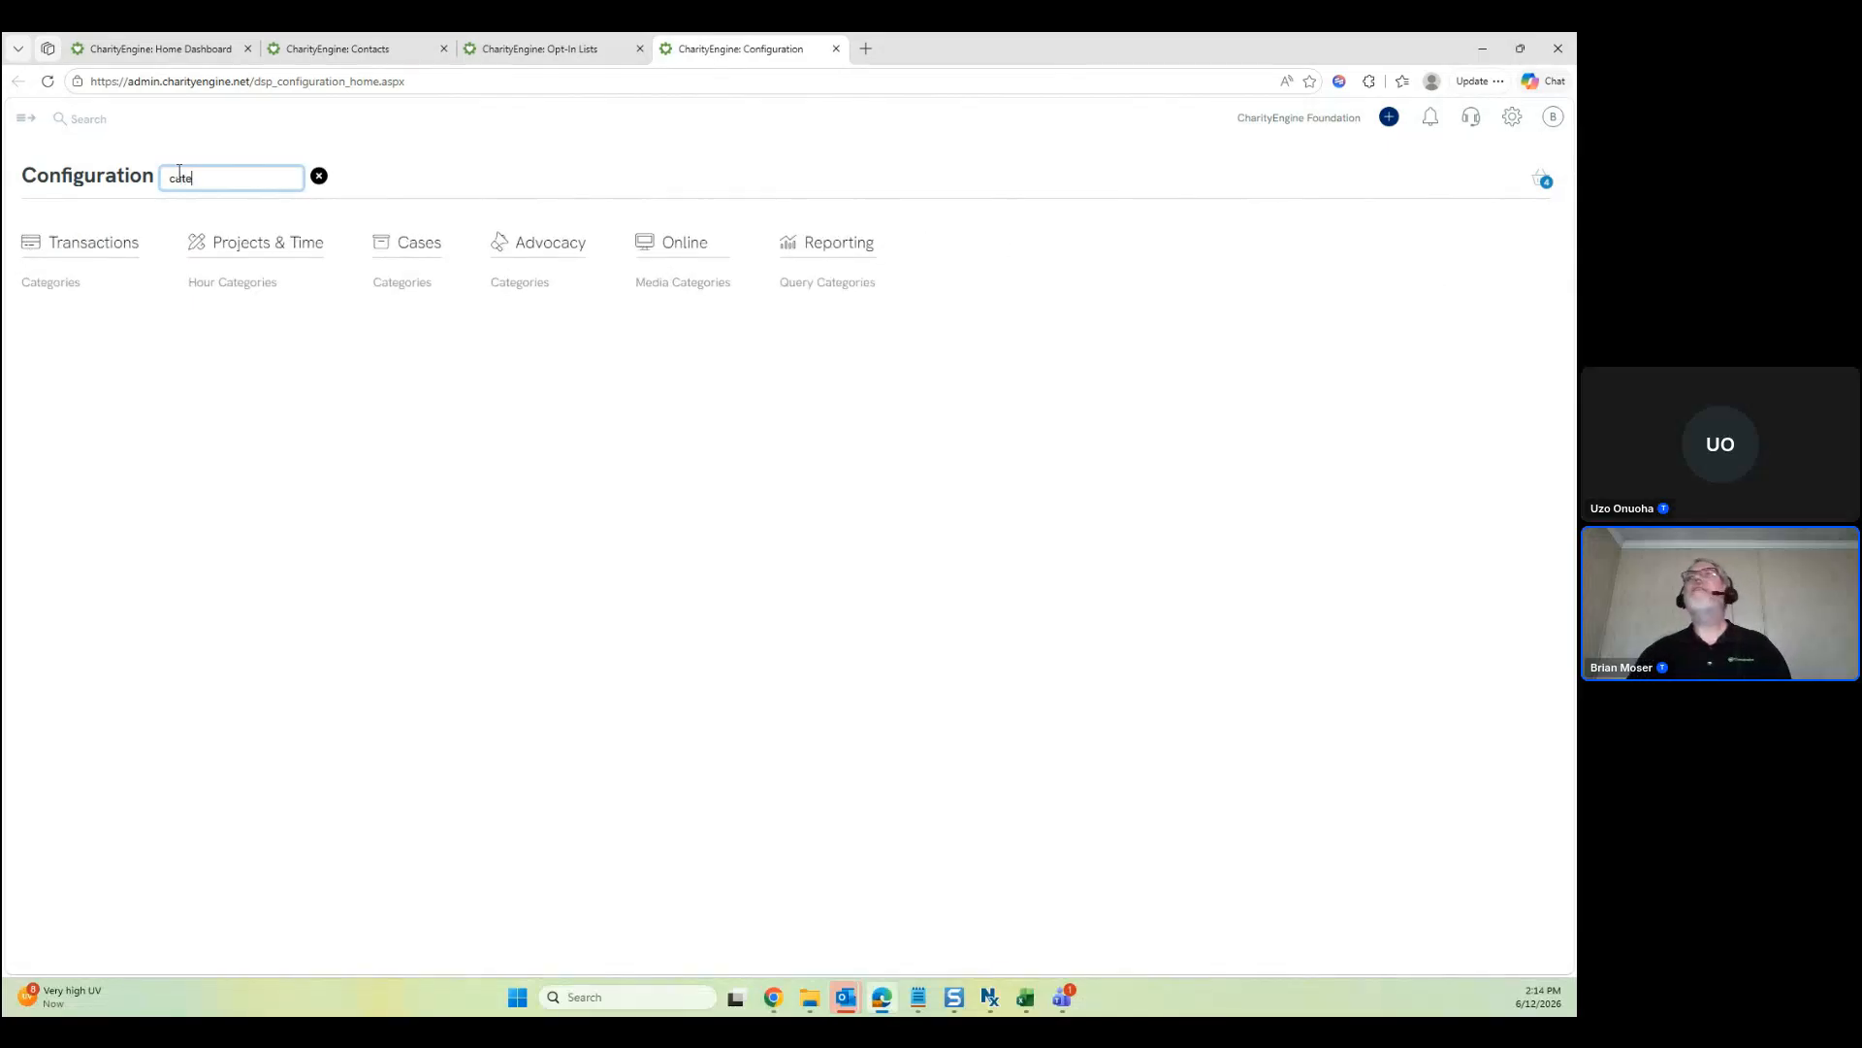
{"action": "left_click", "coordinate": [848, 290]}
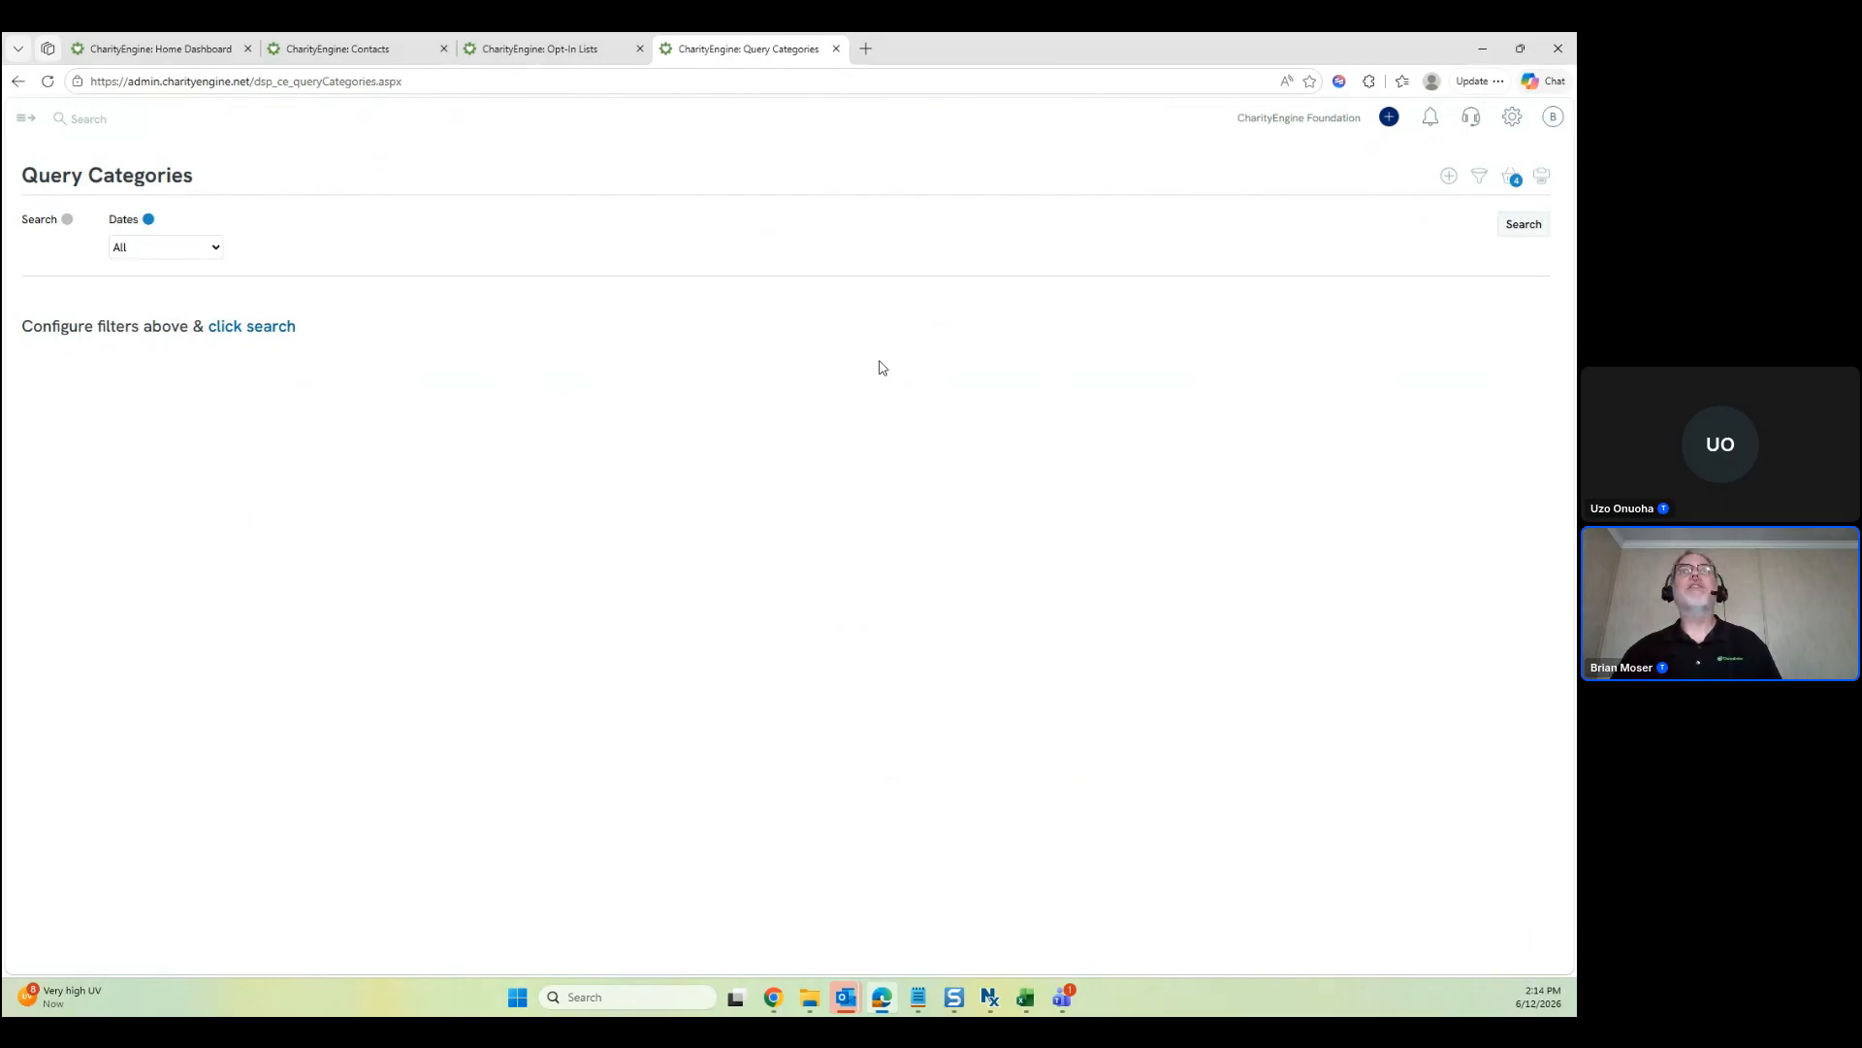
Add a new query category named Automation Jobs and save it
{"action": "left_click", "coordinate": [1447, 178]}
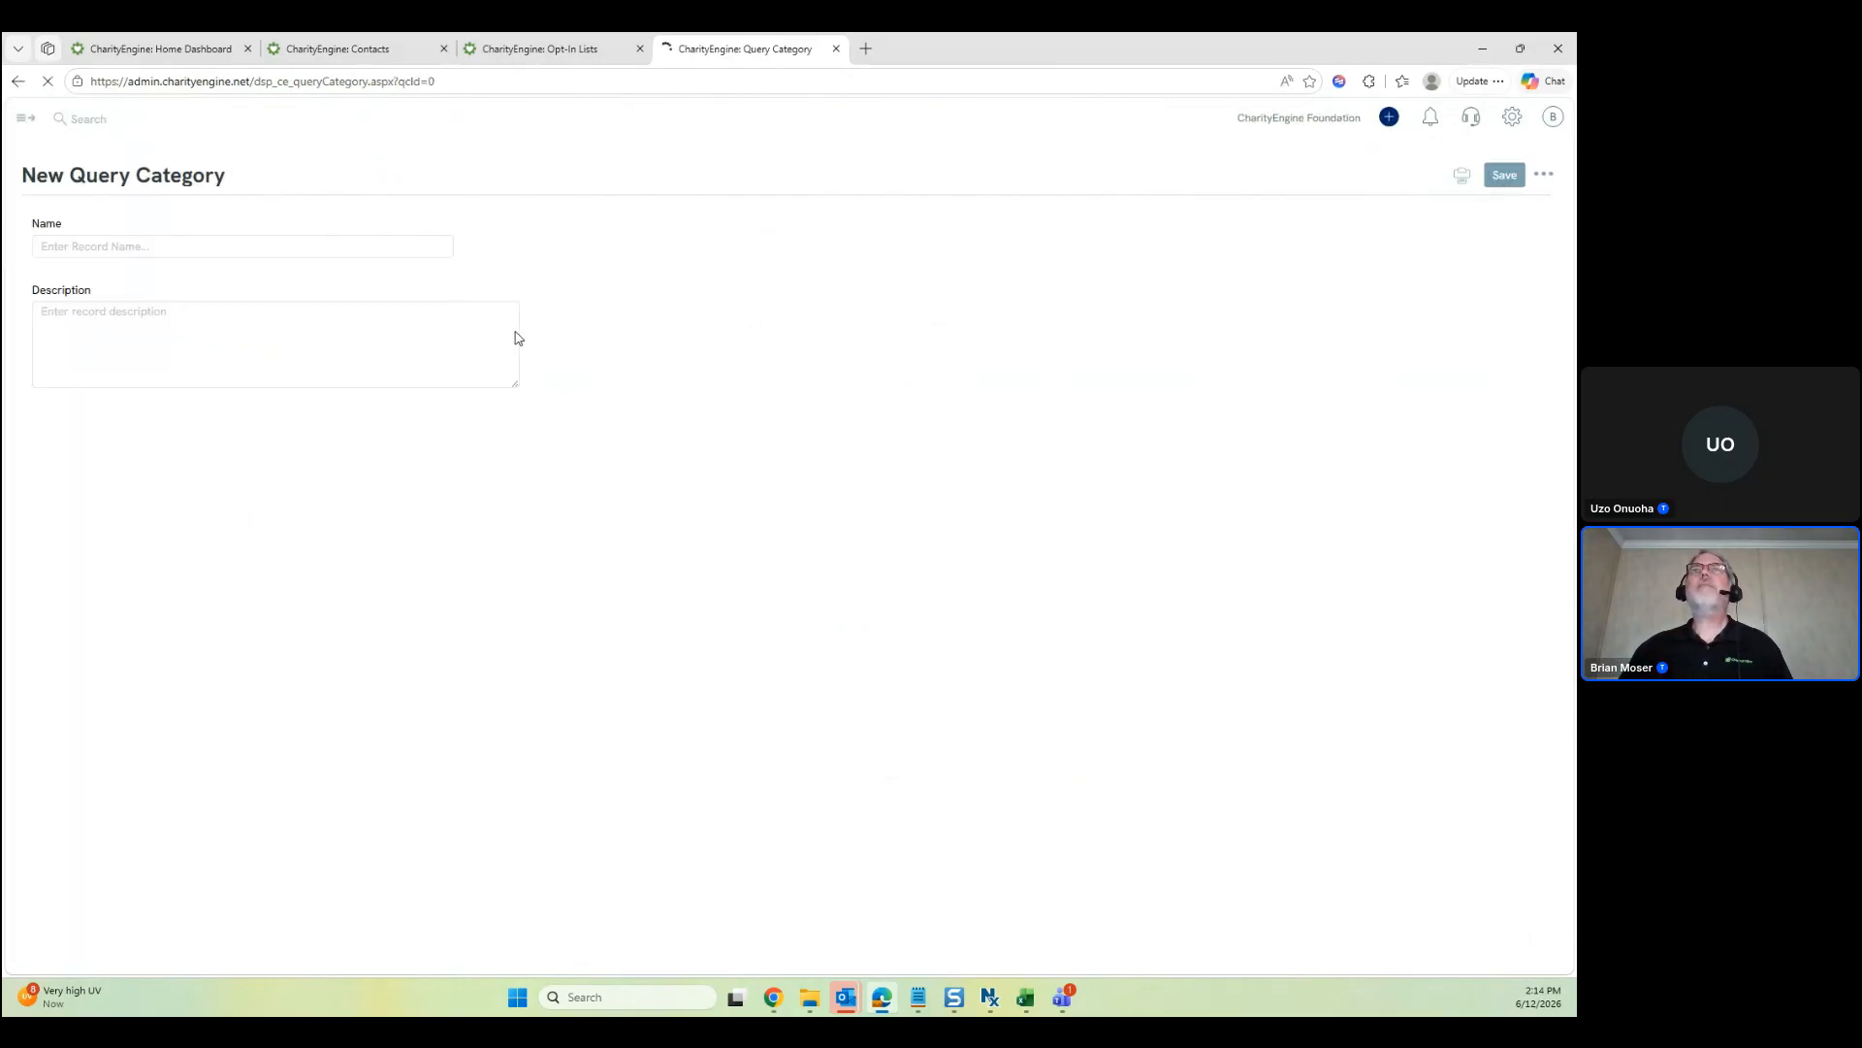
{"action": "left_click", "coordinate": [229, 244]}
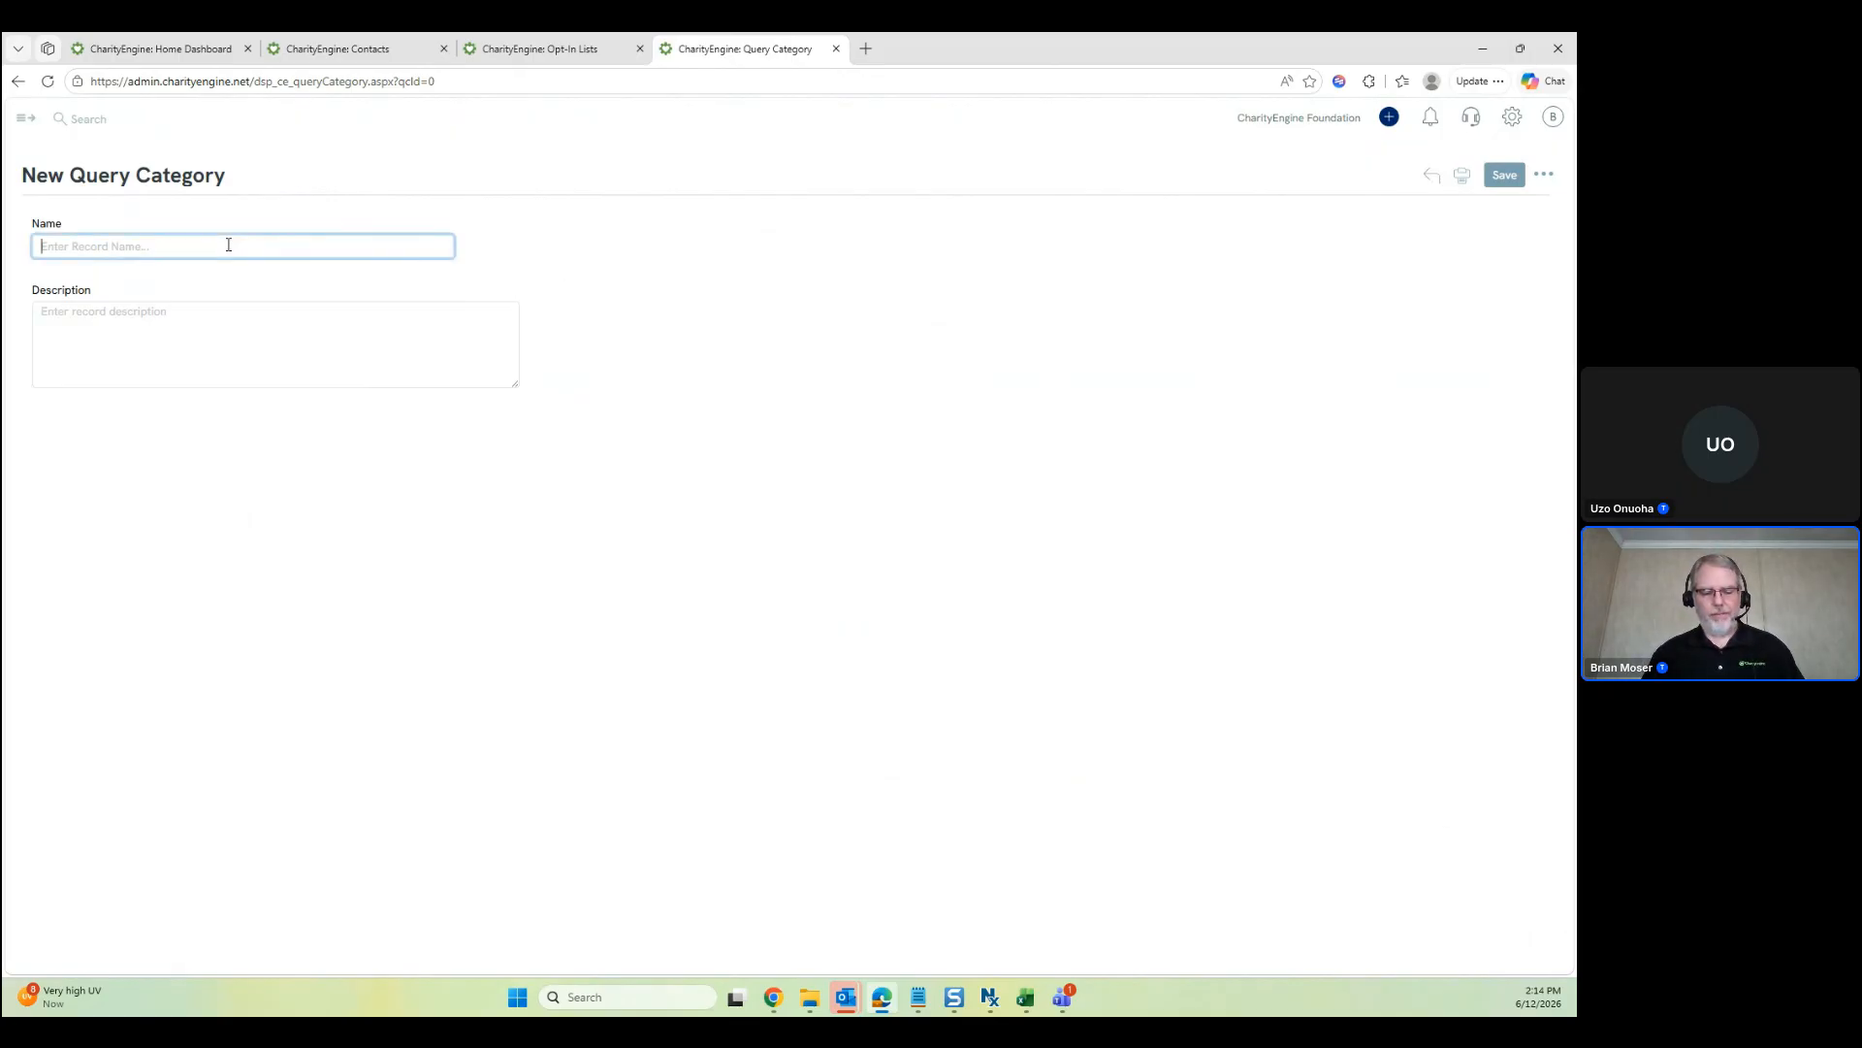
{"action": "type", "text": "Automation Jobs"}
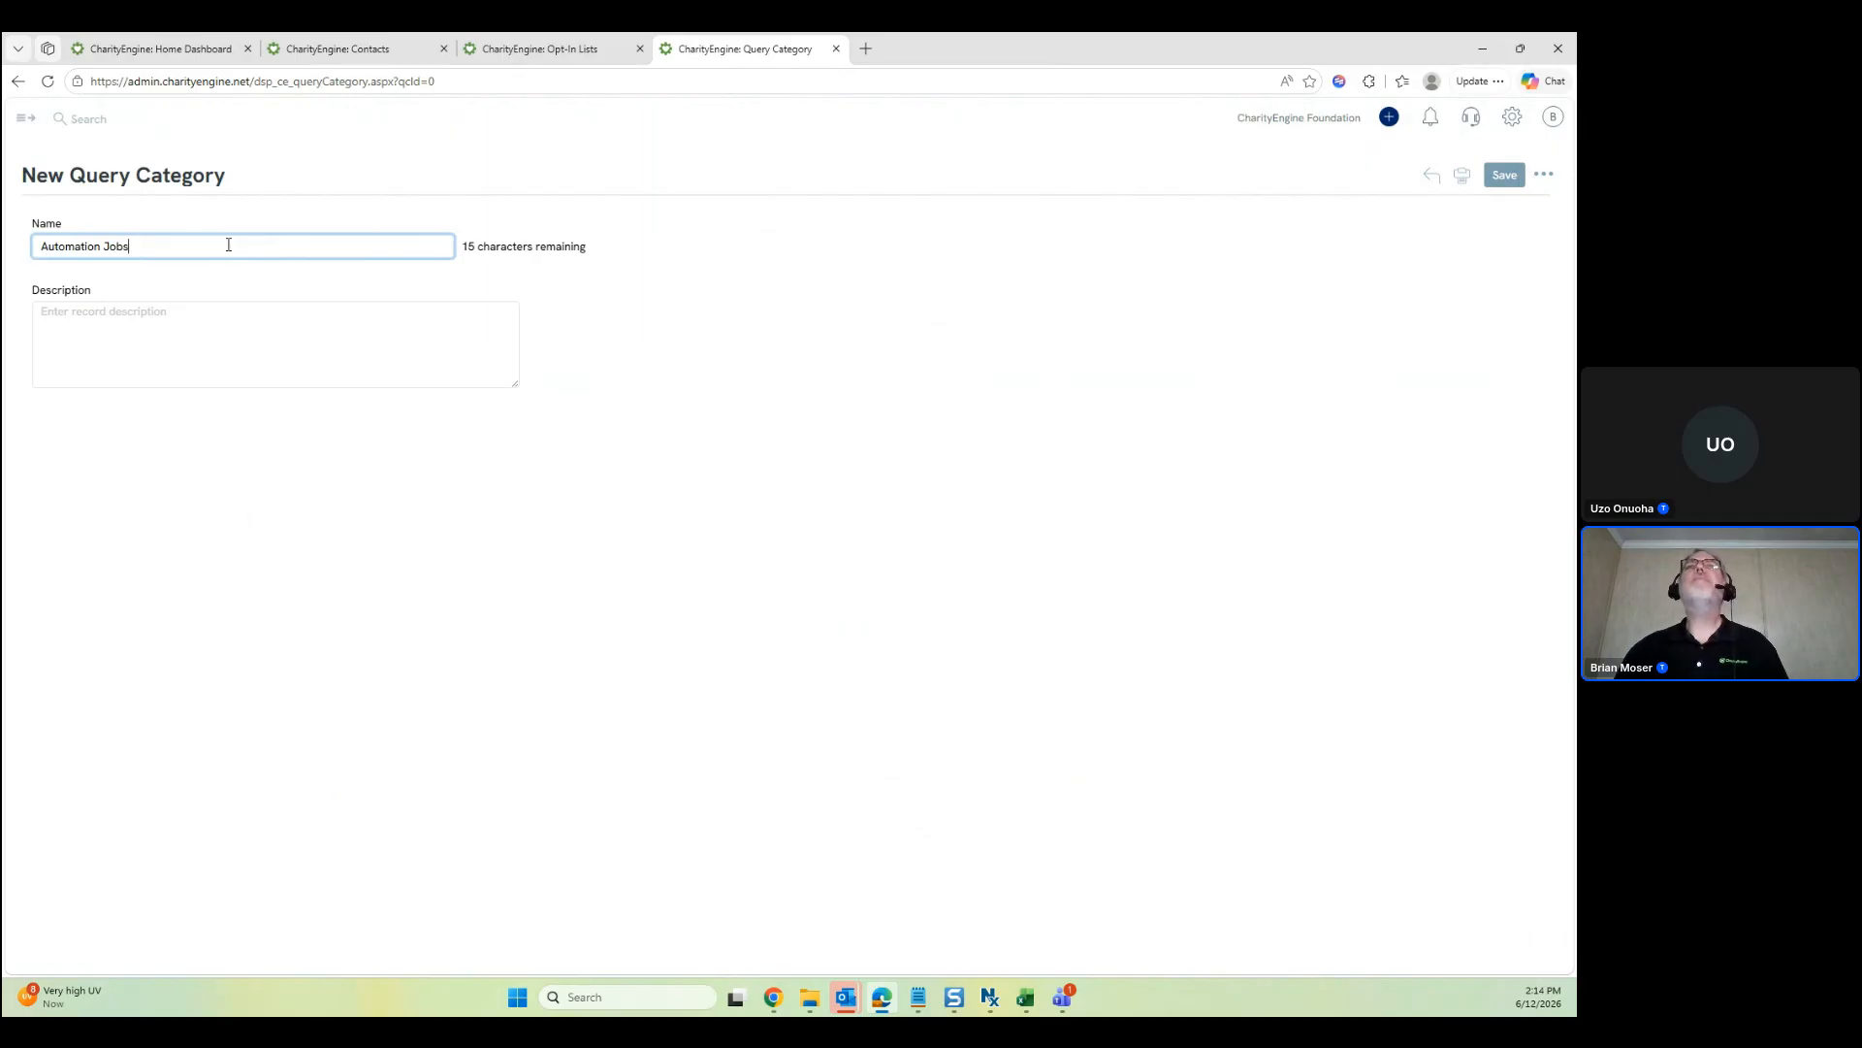
{"action": "left_click", "coordinate": [1499, 181]}
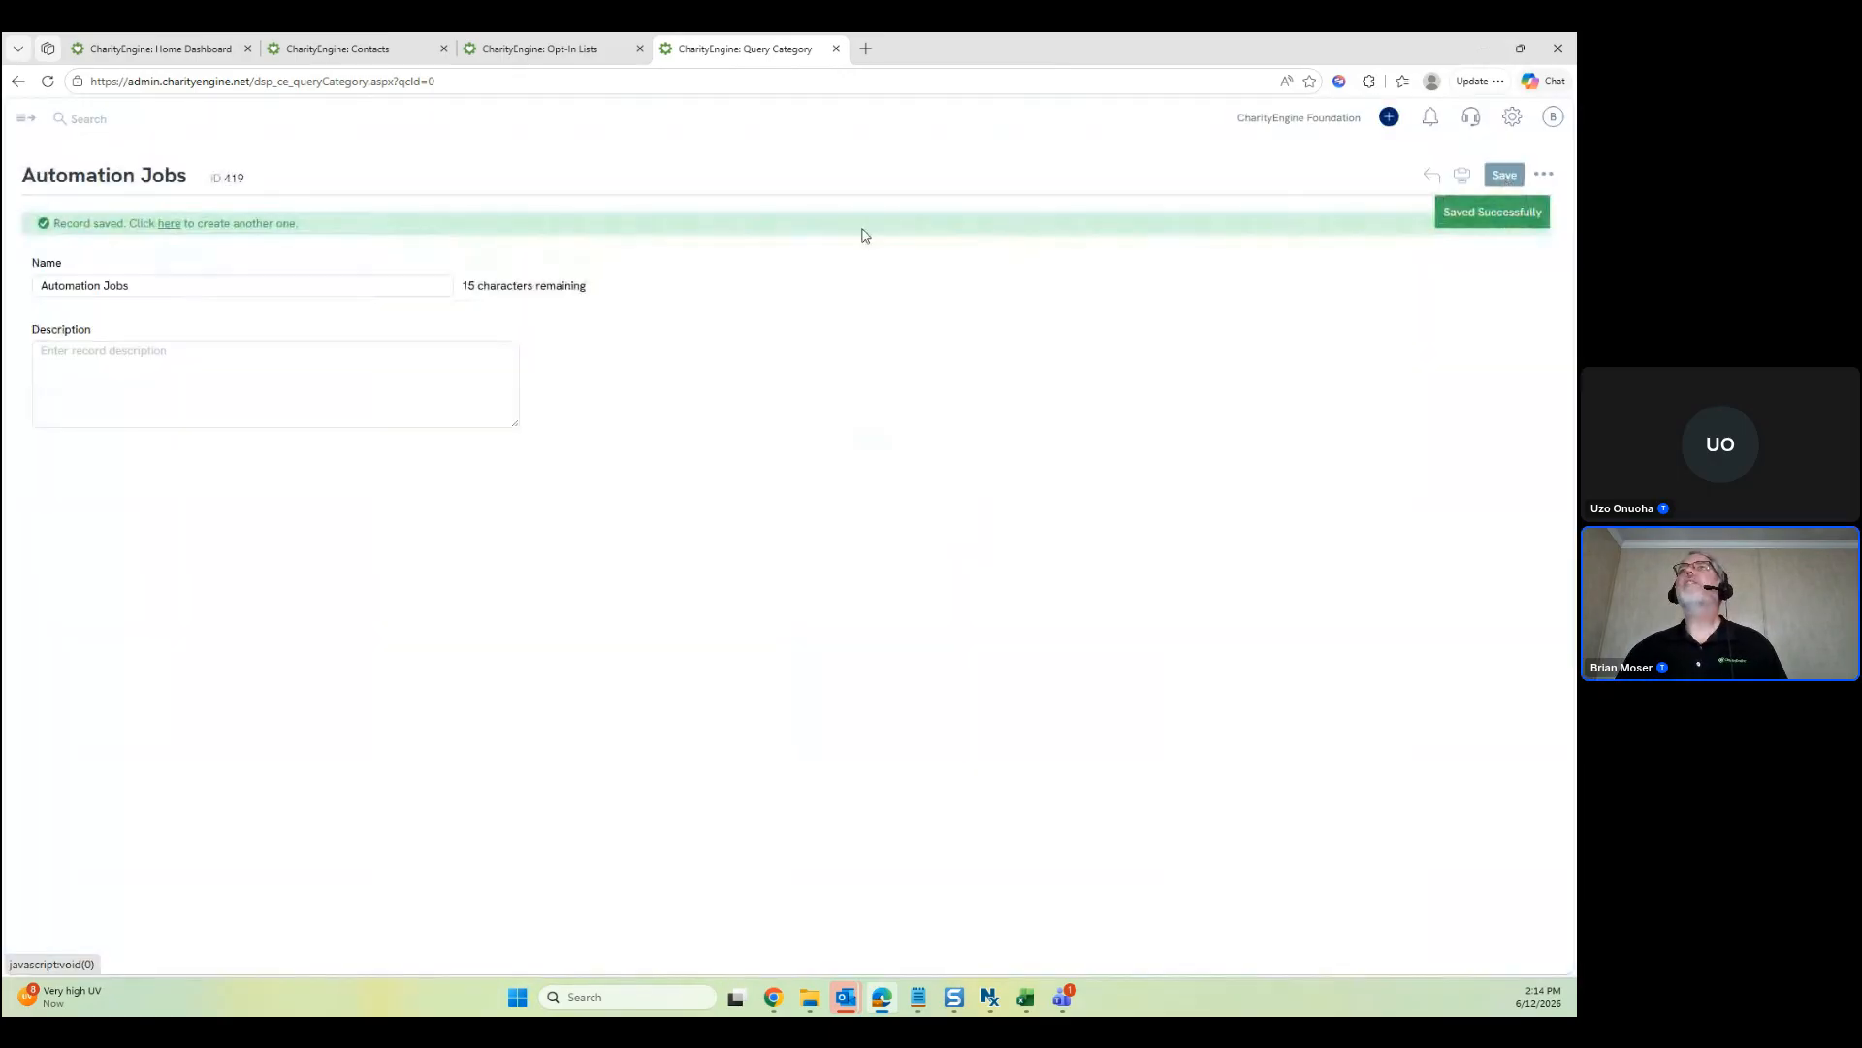
Close the category page and open Queries from Automation > General in a new tab
{"action": "left_click", "coordinate": [836, 48]}
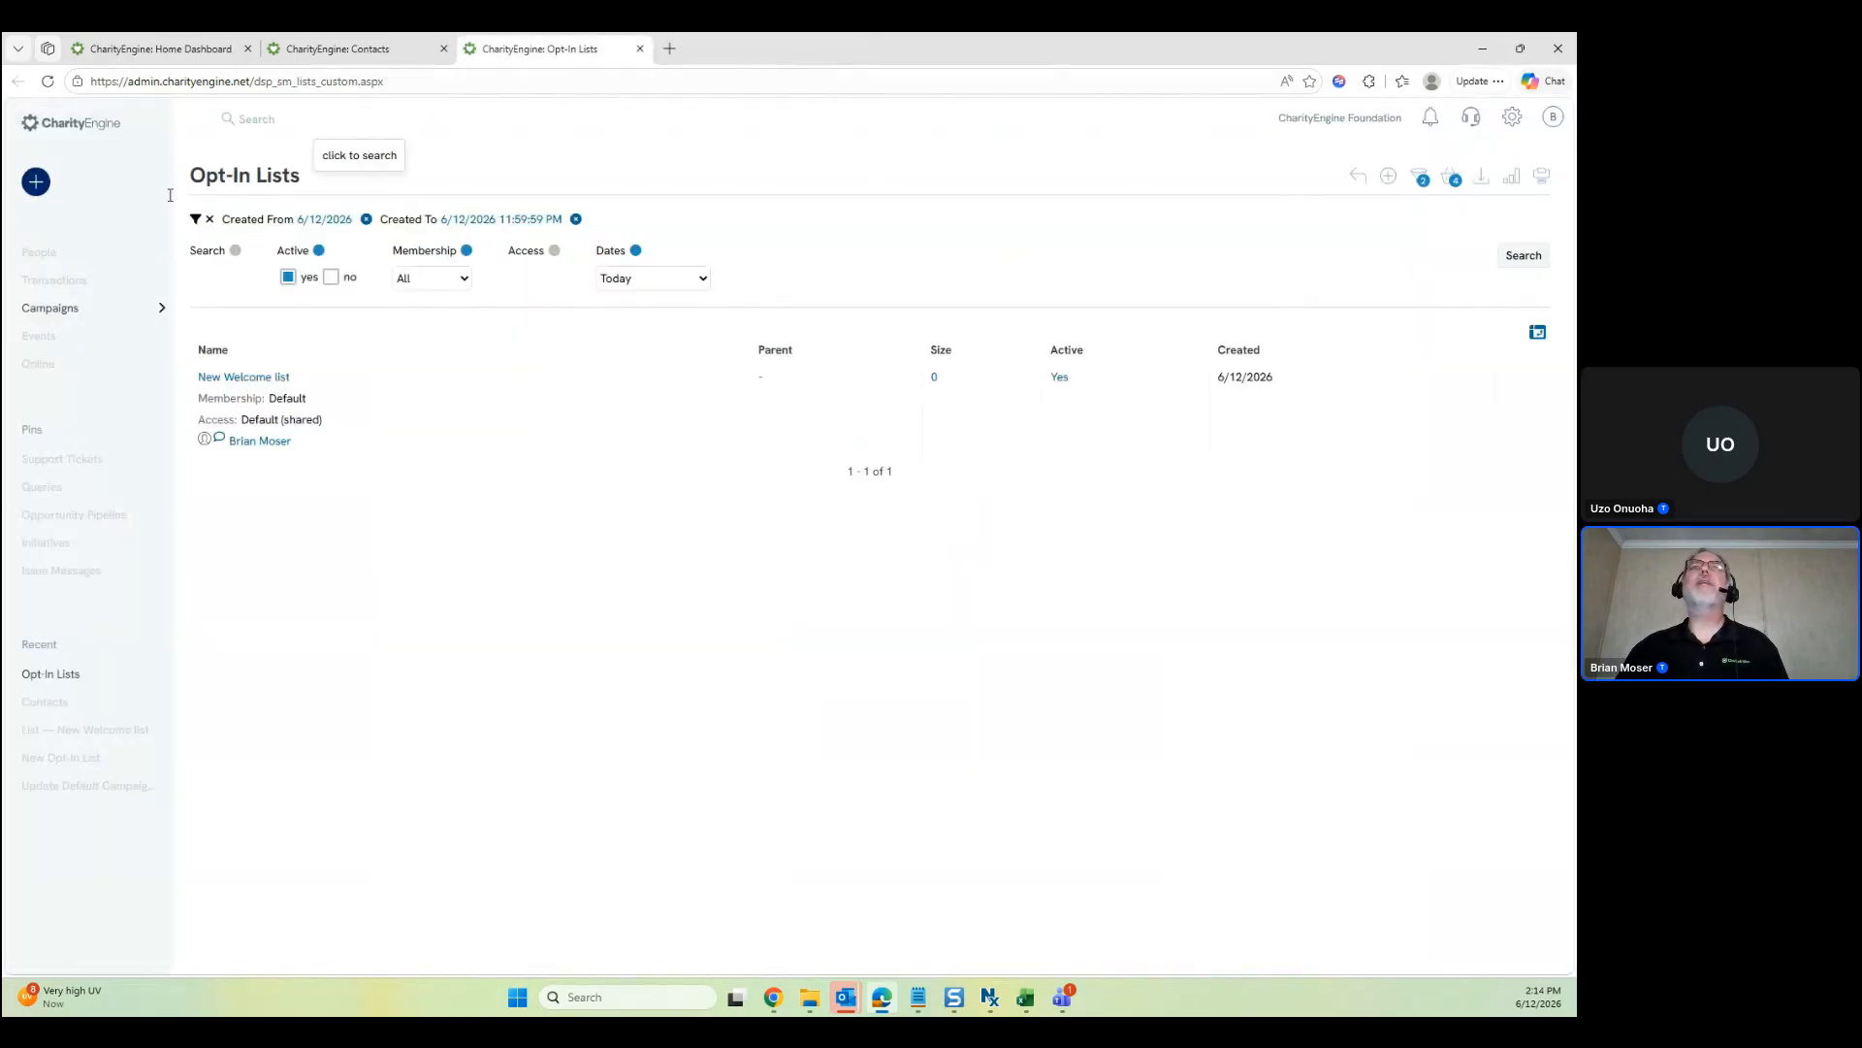
{"action": "left_click", "coordinate": [37, 391]}
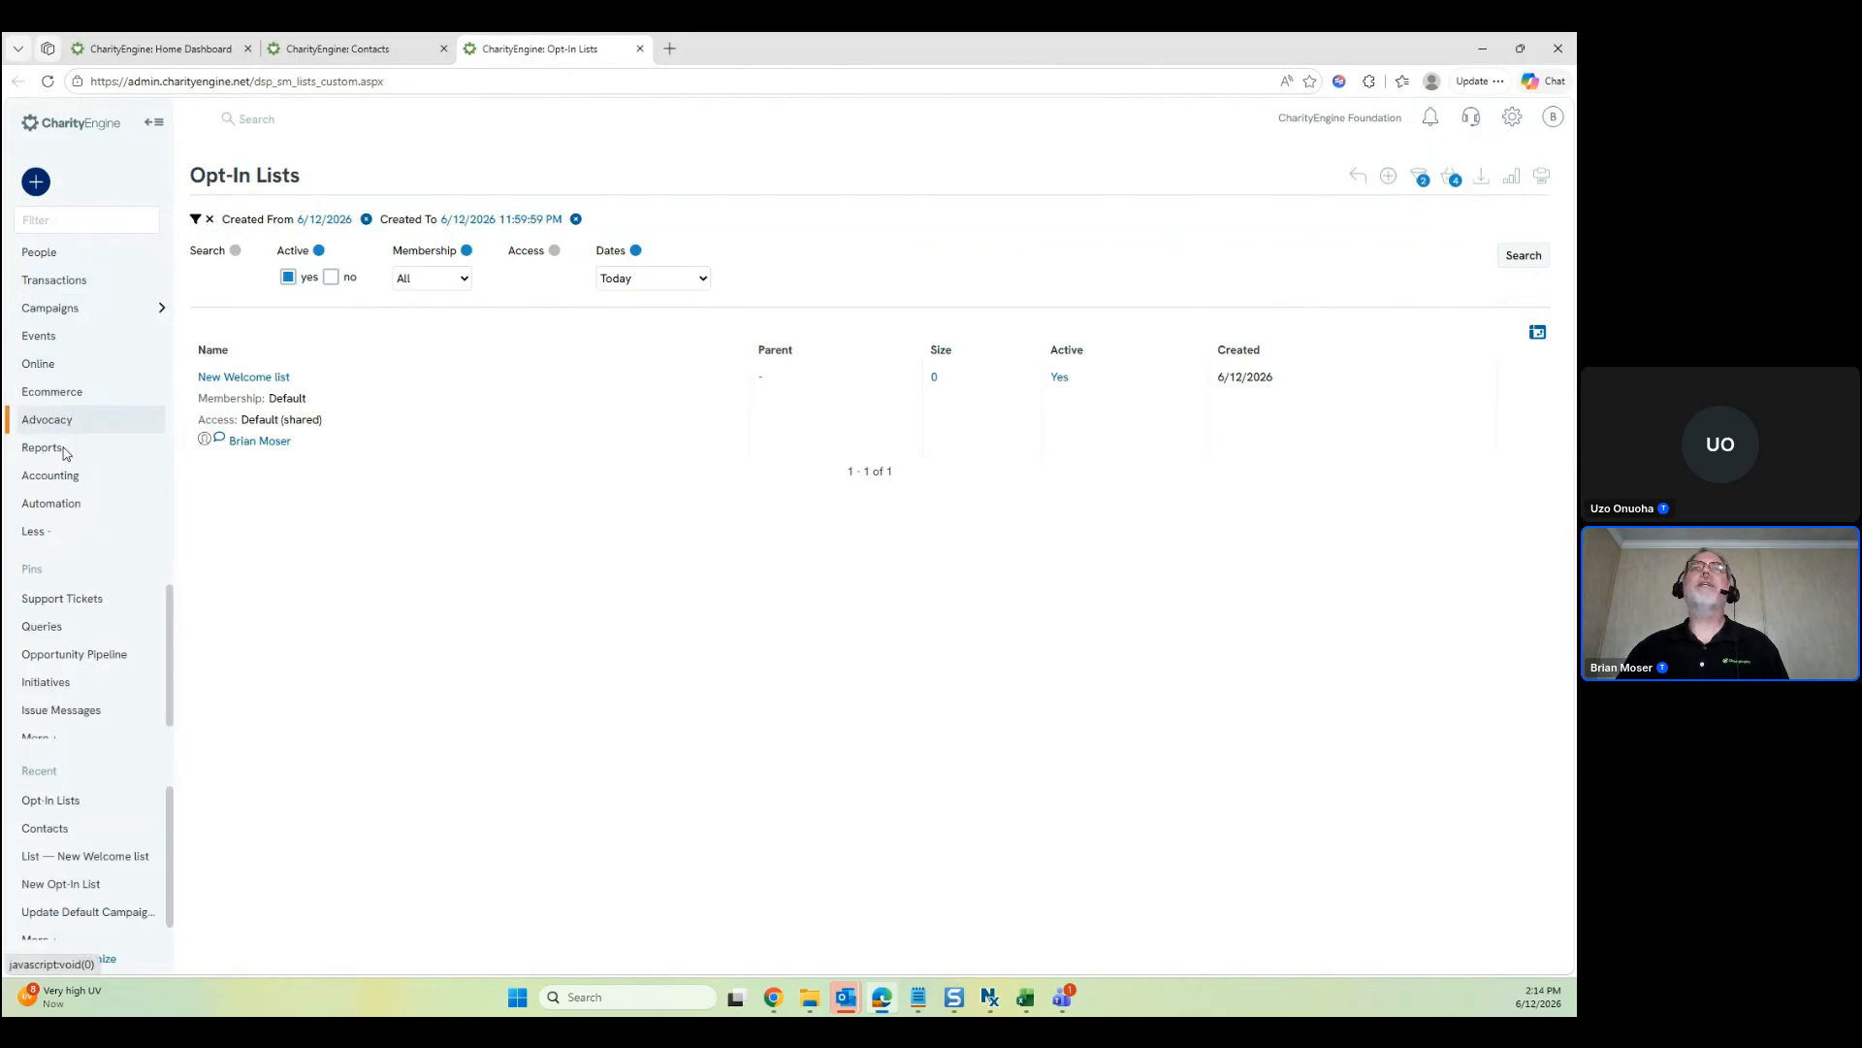
{"action": "left_click", "coordinate": [66, 504]}
{"action": "left_click", "coordinate": [231, 255]}
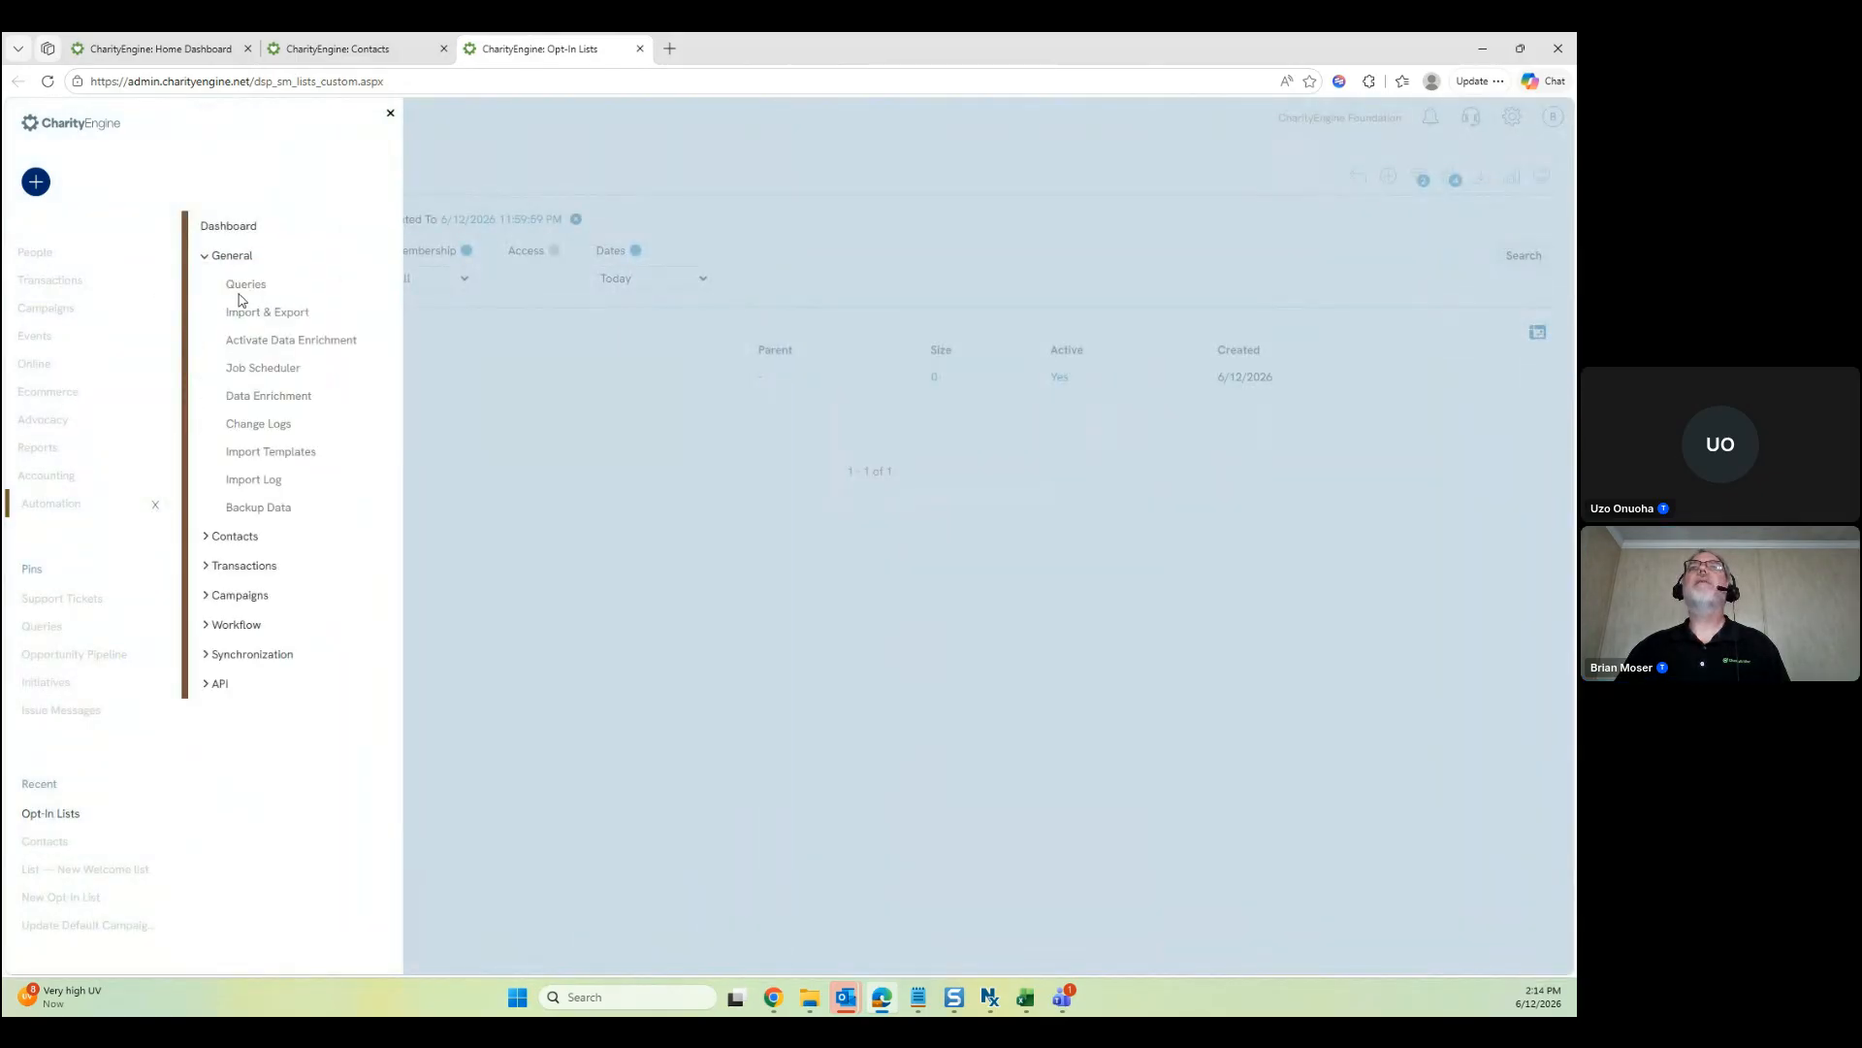
{"action": "left_click", "coordinate": [245, 284]}
{"action": "left_click", "coordinate": [391, 114]}
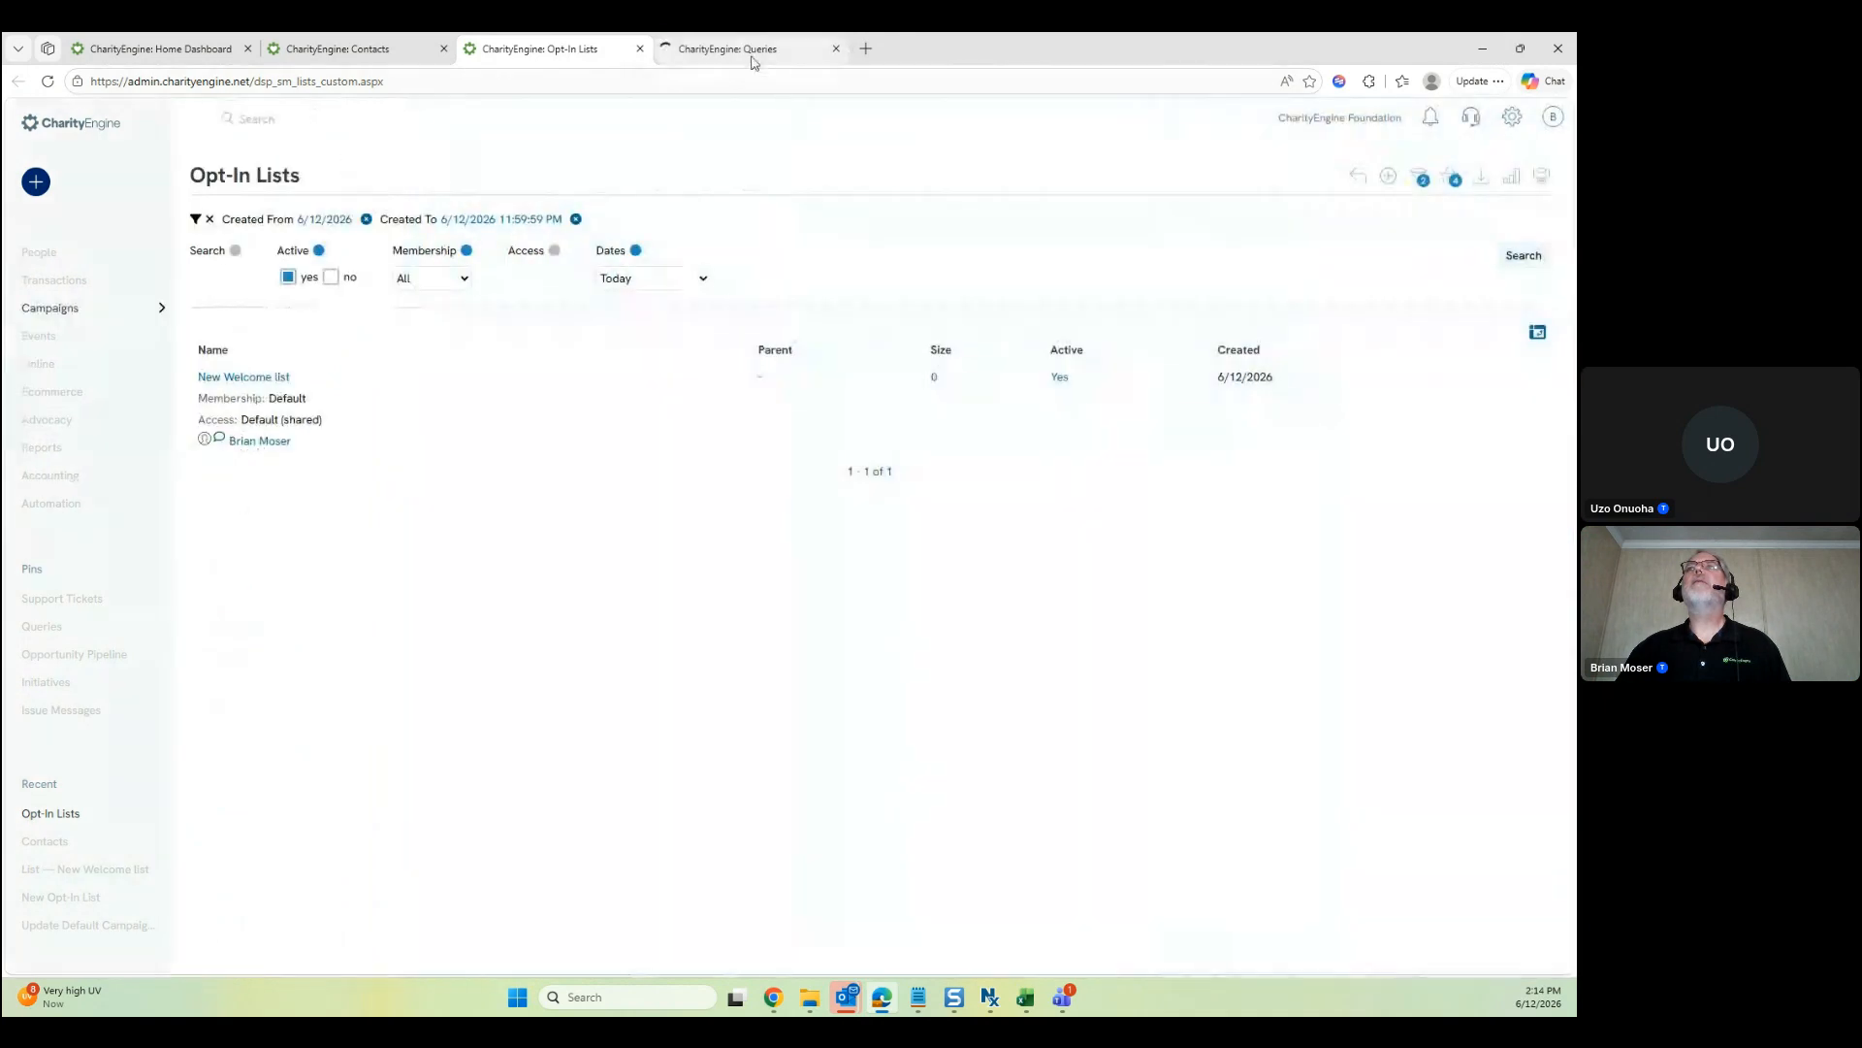
{"action": "left_click", "coordinate": [753, 60]}
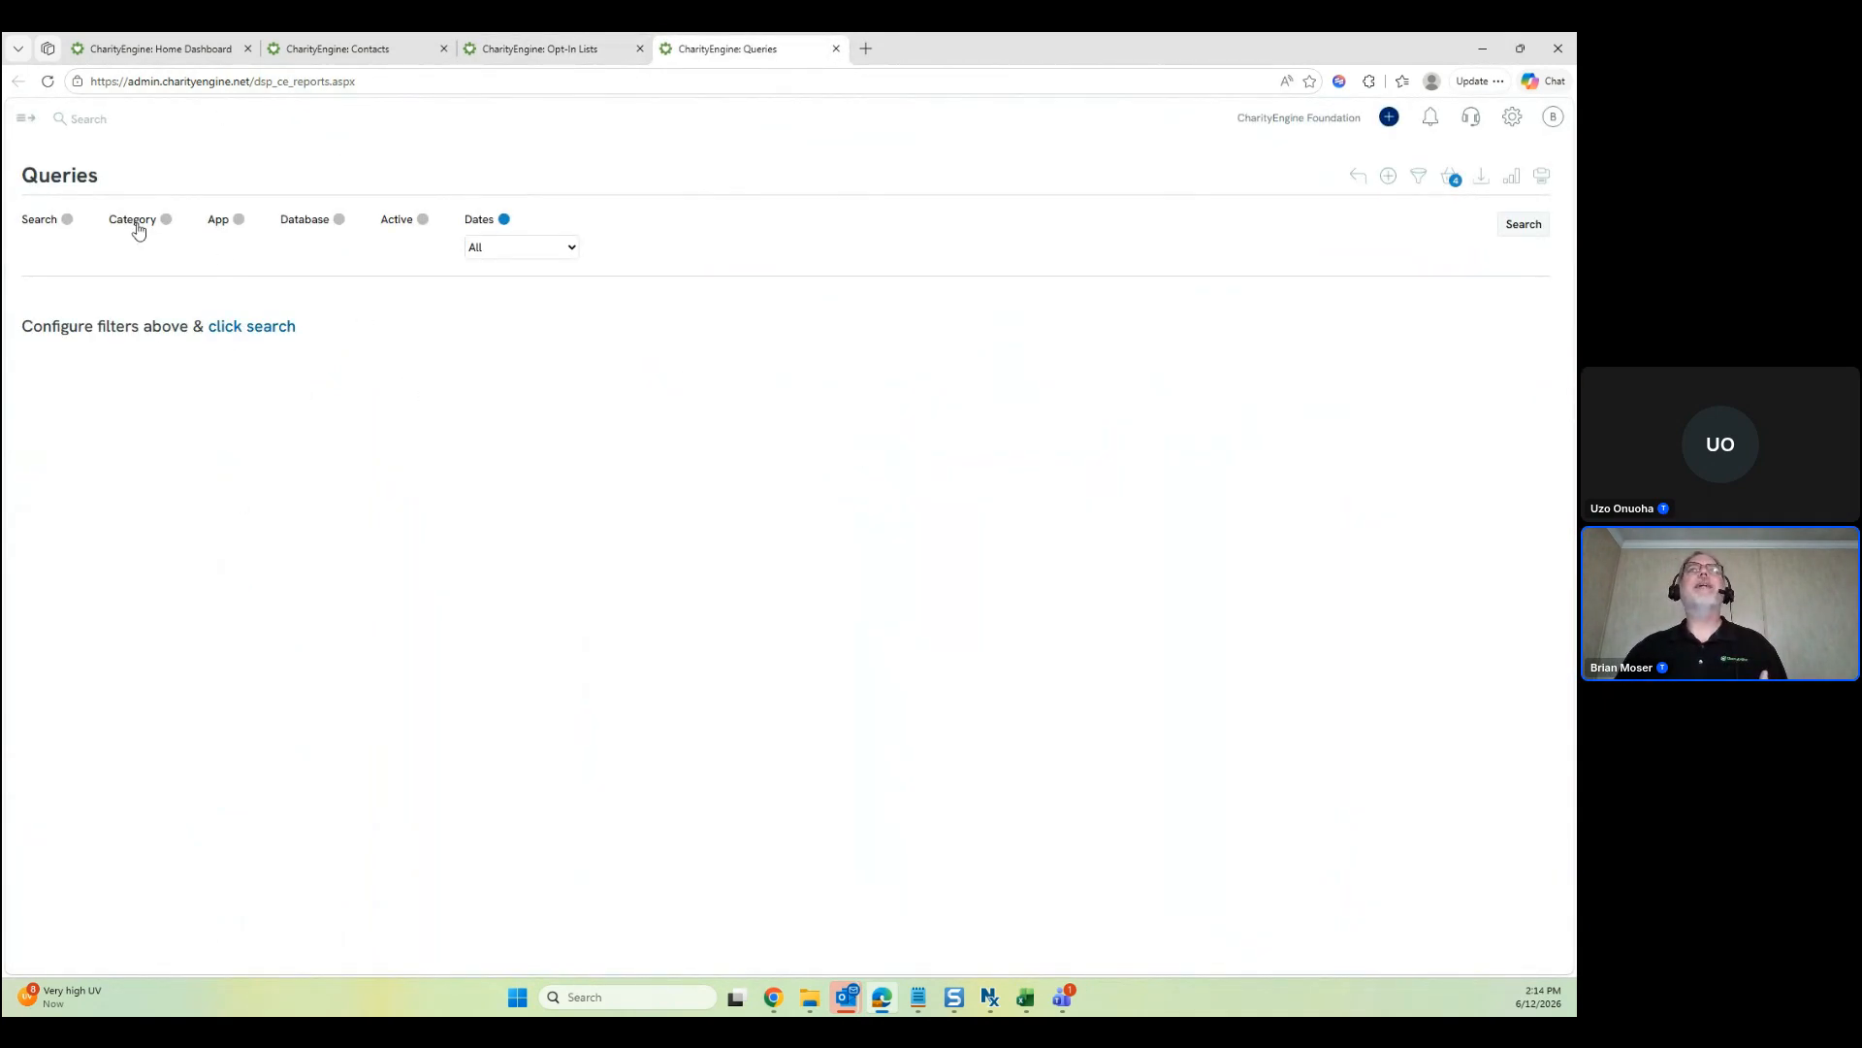
Search queries filtered to the Automation Jobs category
{"action": "left_click", "coordinate": [166, 220]}
{"action": "left_click", "coordinate": [172, 246]}
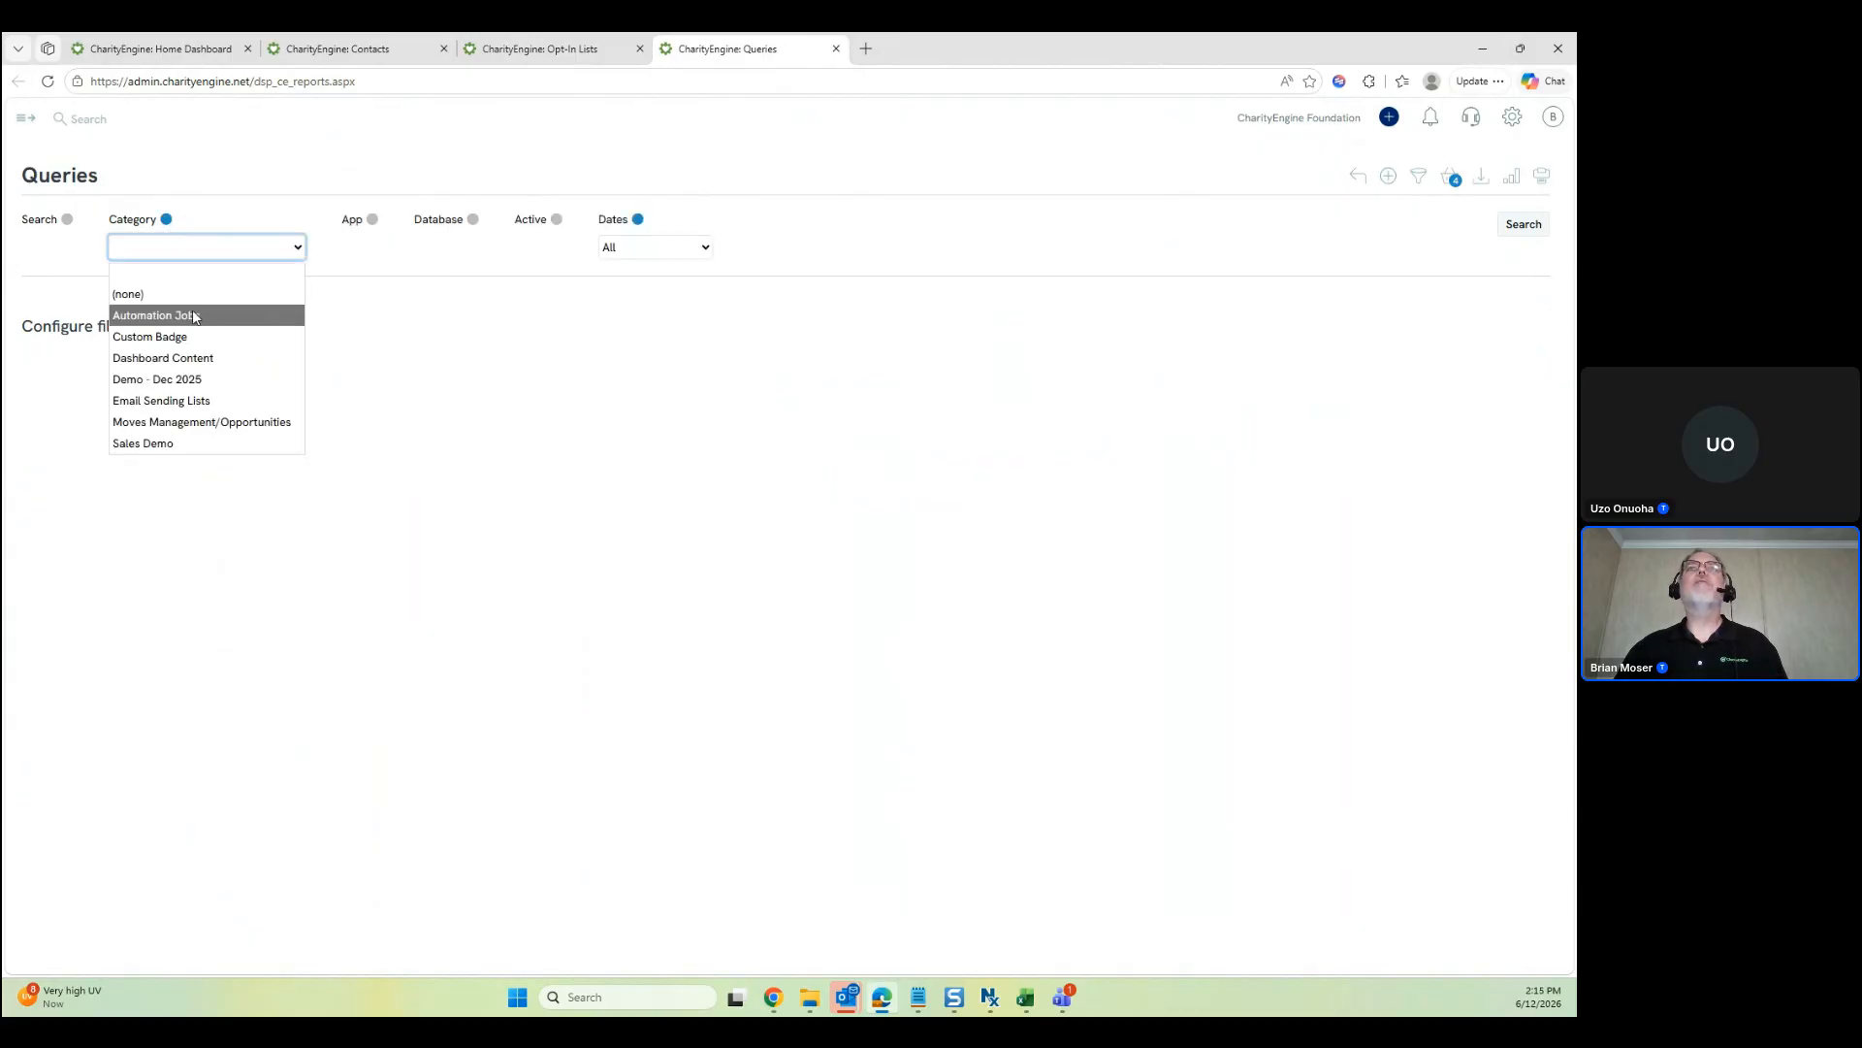
{"action": "left_click", "coordinate": [193, 316]}
{"action": "left_click", "coordinate": [275, 324]}
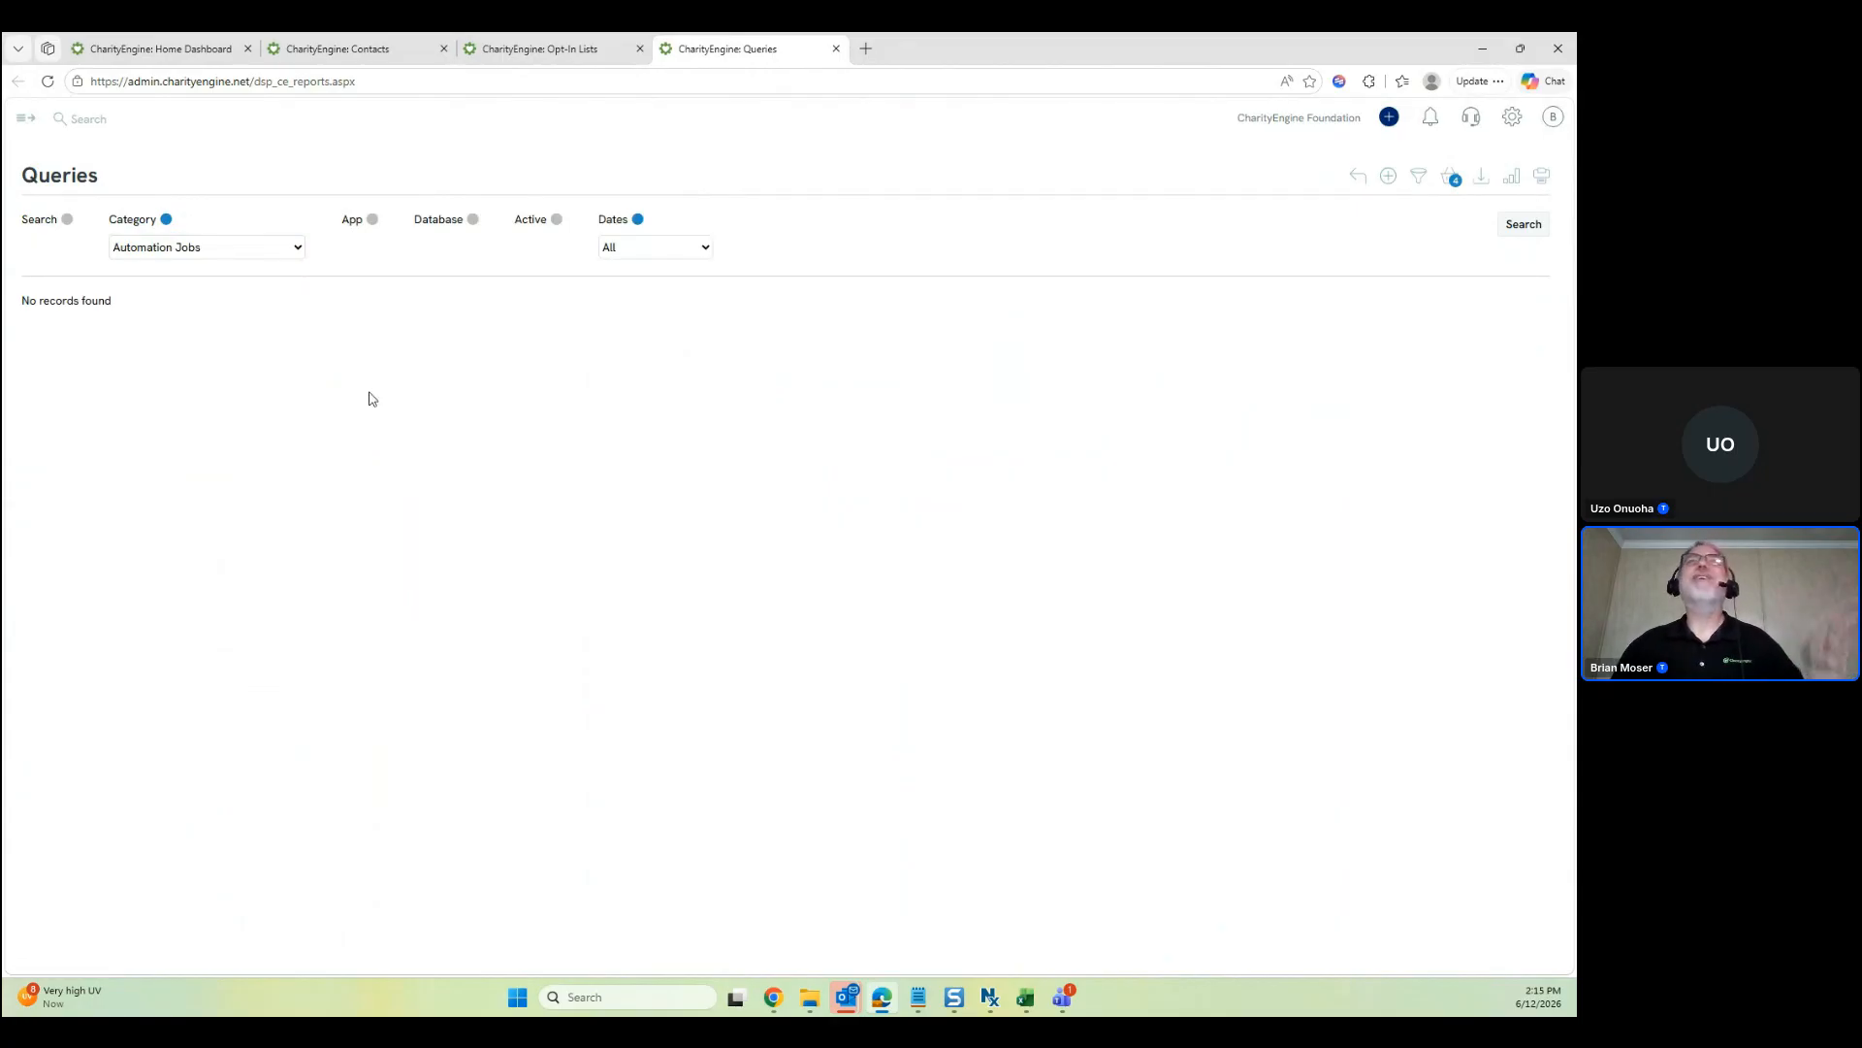
Clear the category filter, list all queries, and open query 69207 in a new tab
{"action": "left_click", "coordinate": [166, 219]}
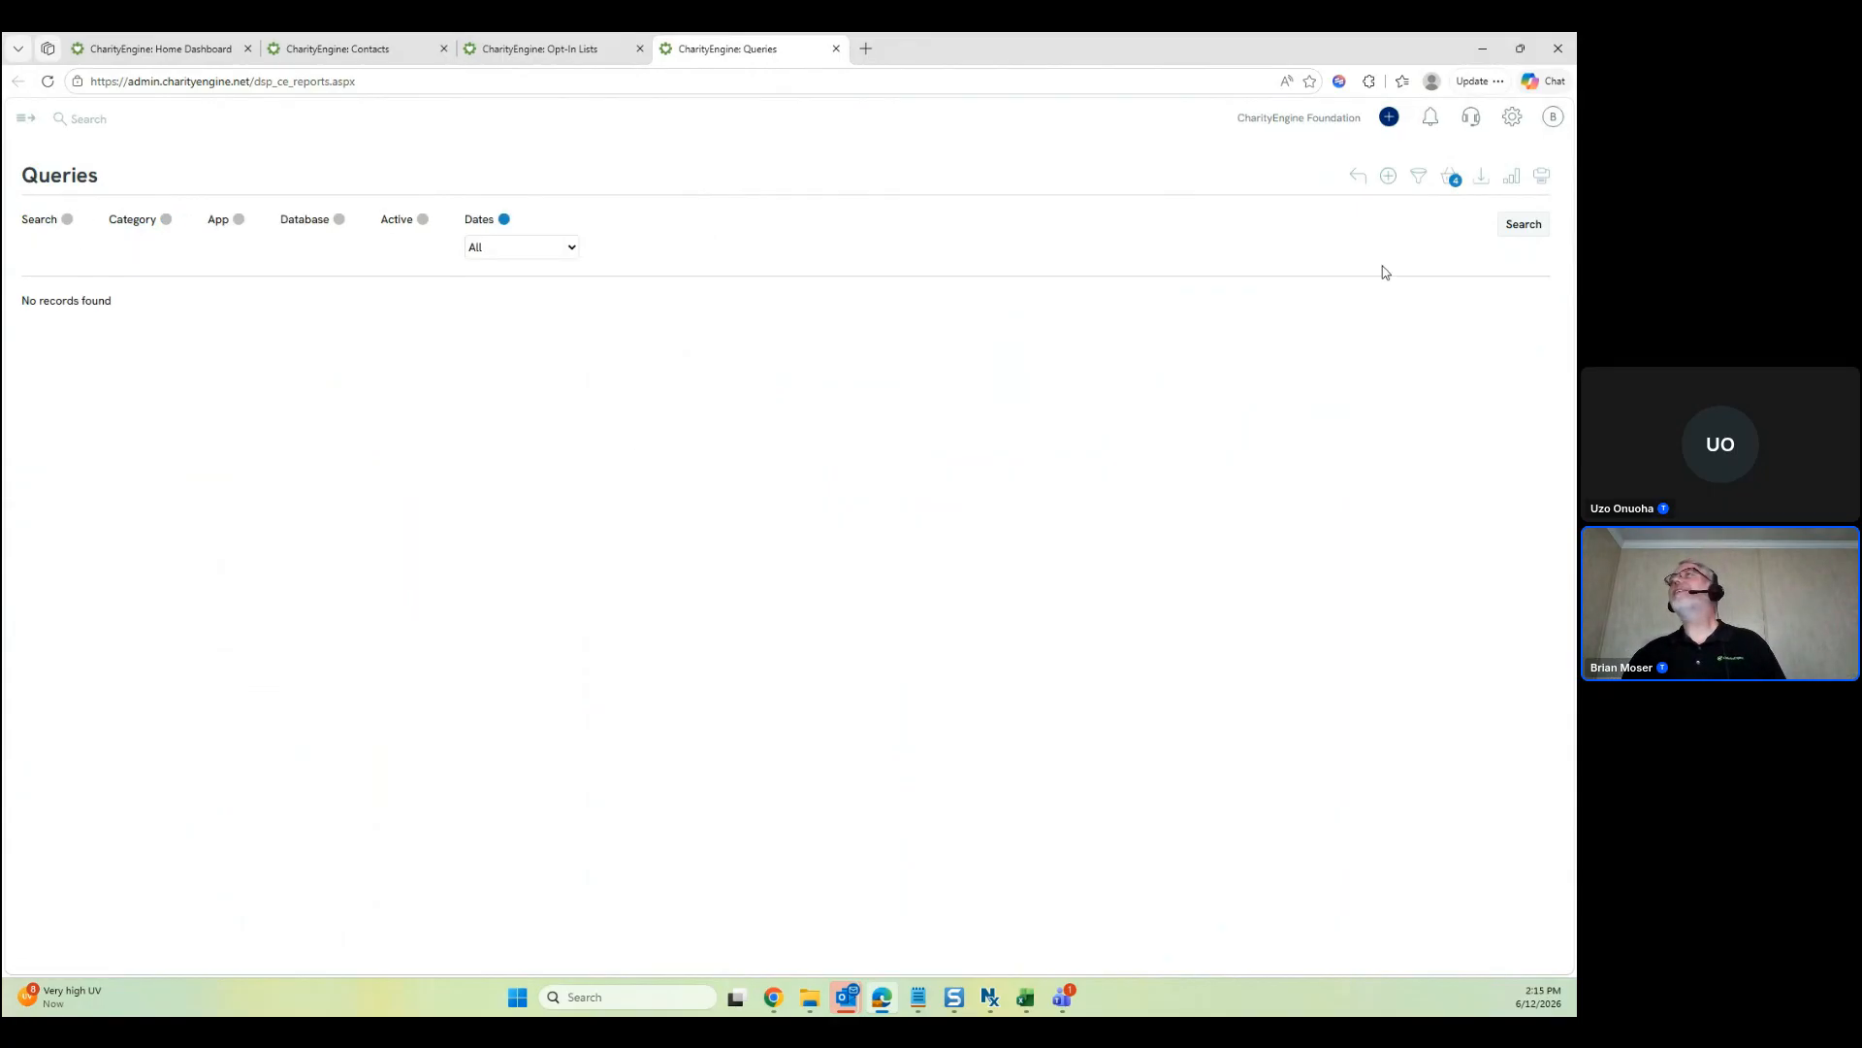
{"action": "left_click", "coordinate": [1519, 229]}
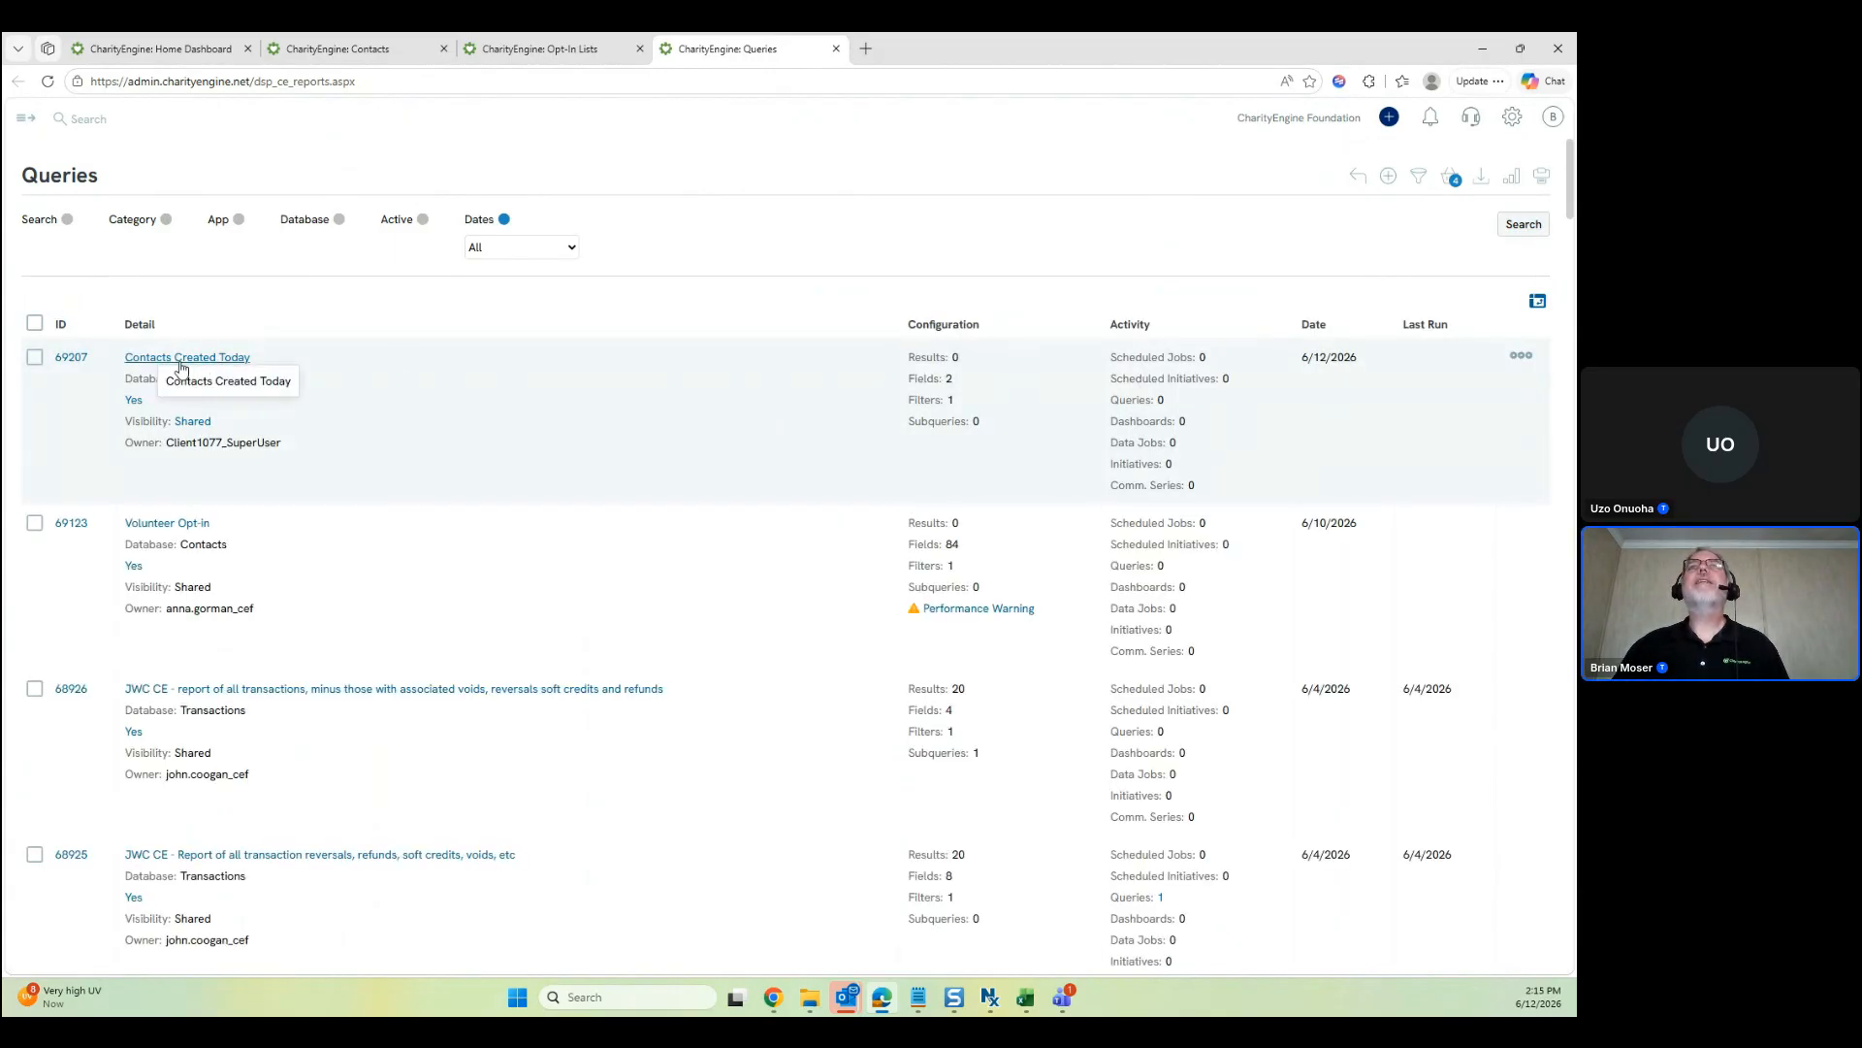
{"action": "middle_click", "coordinate": [73, 362]}
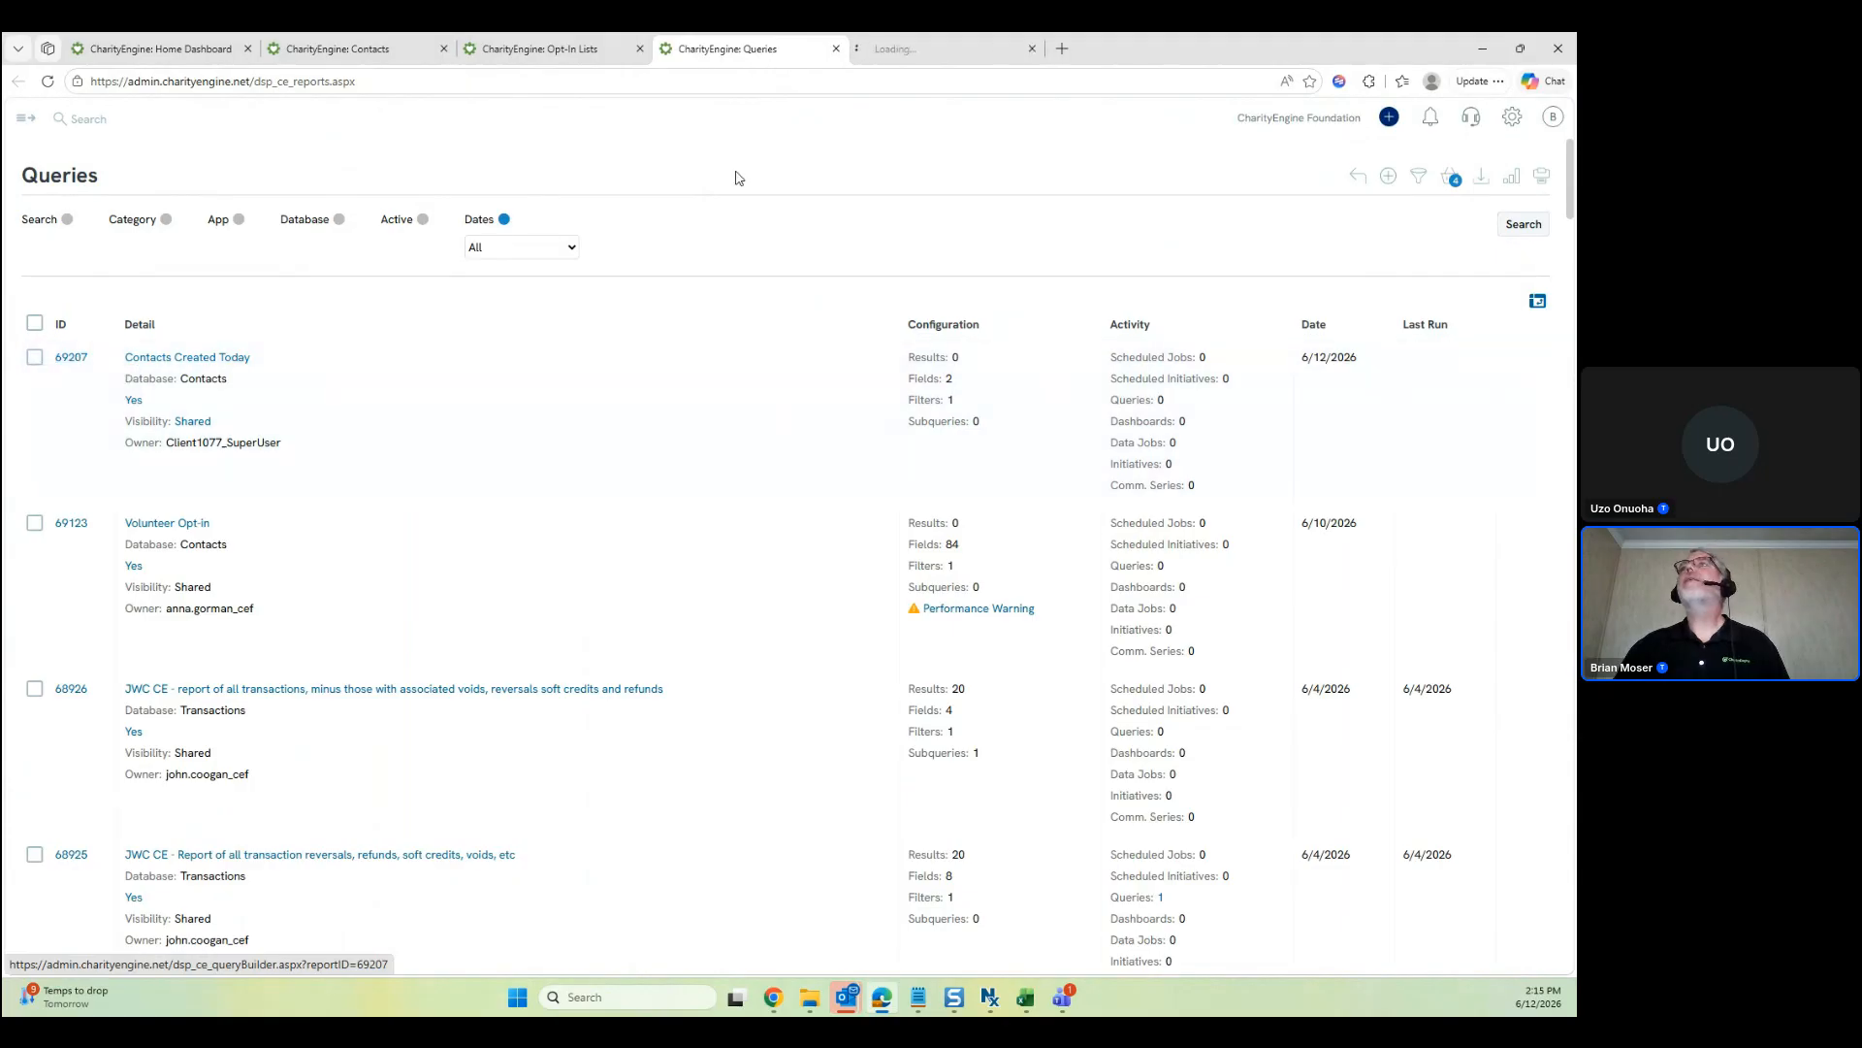
{"action": "left_click", "coordinate": [980, 49]}
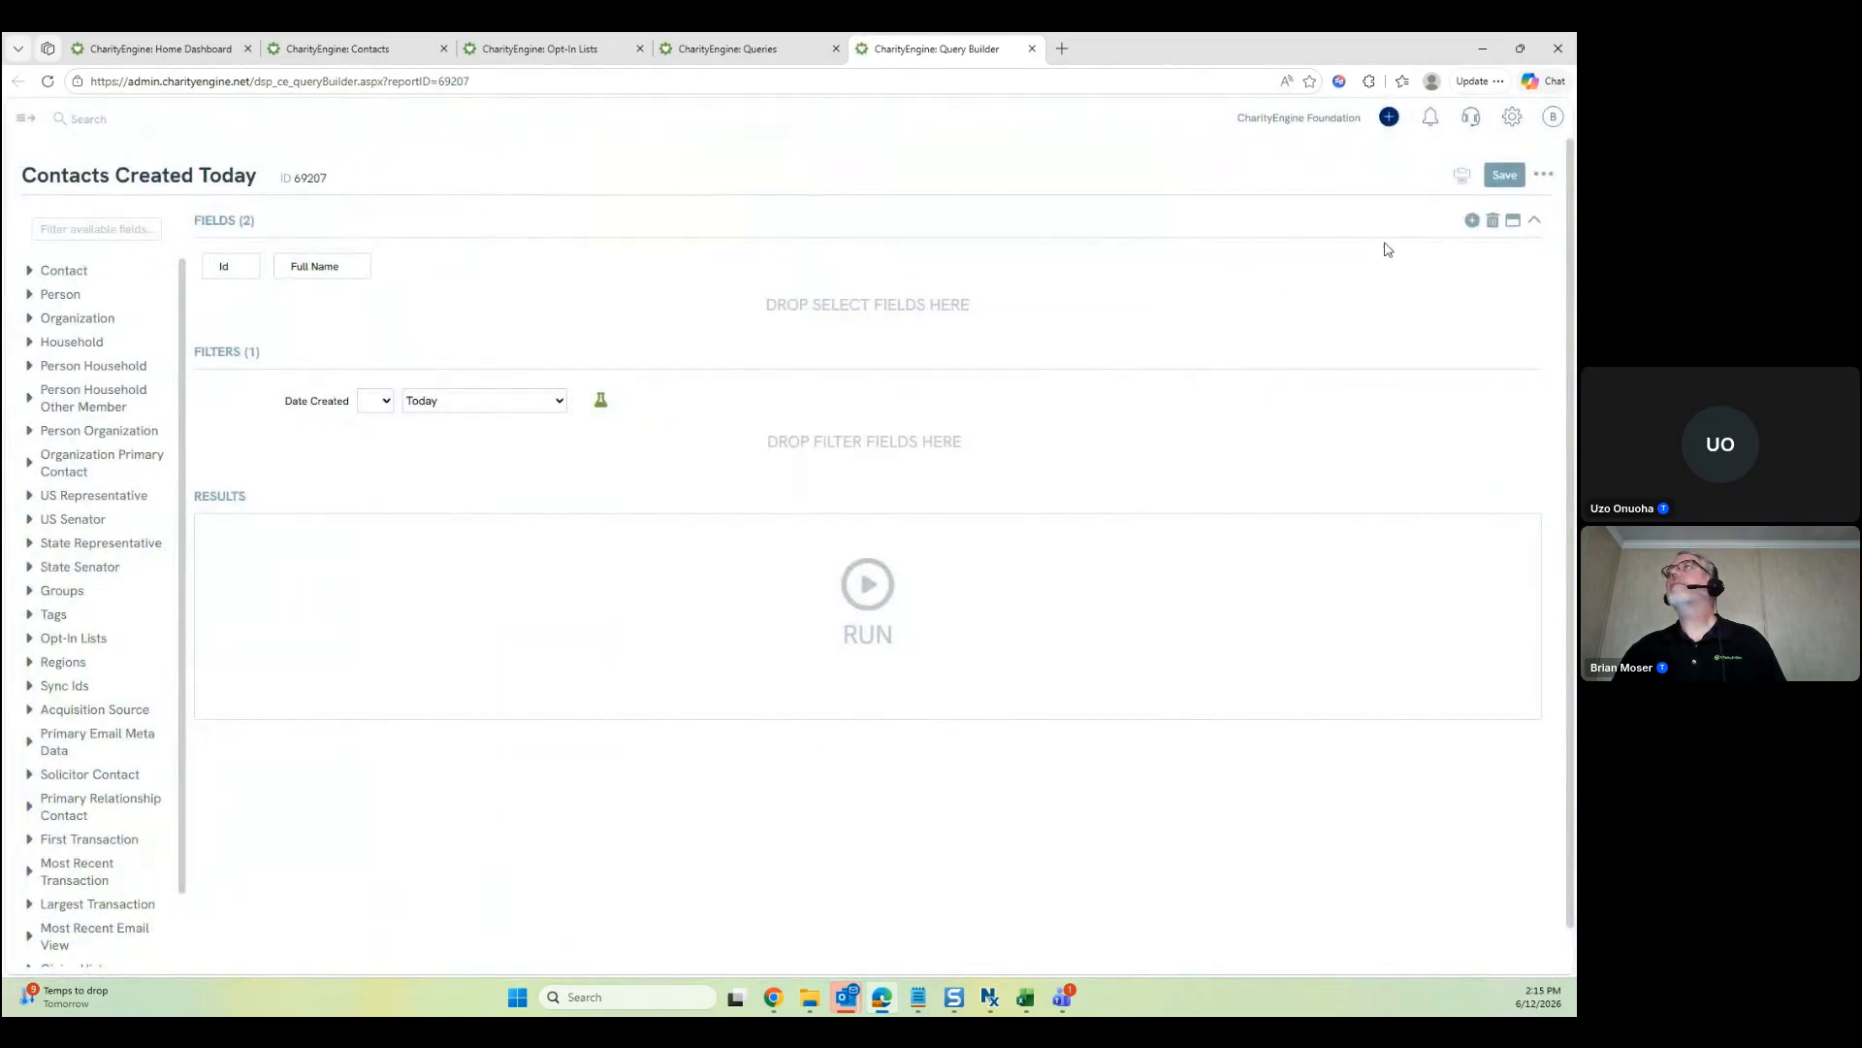
Re-save the query under the Automation Jobs category and close the builder and Queries tabs
{"action": "left_click", "coordinate": [1487, 180]}
{"action": "left_click", "coordinate": [244, 355]}
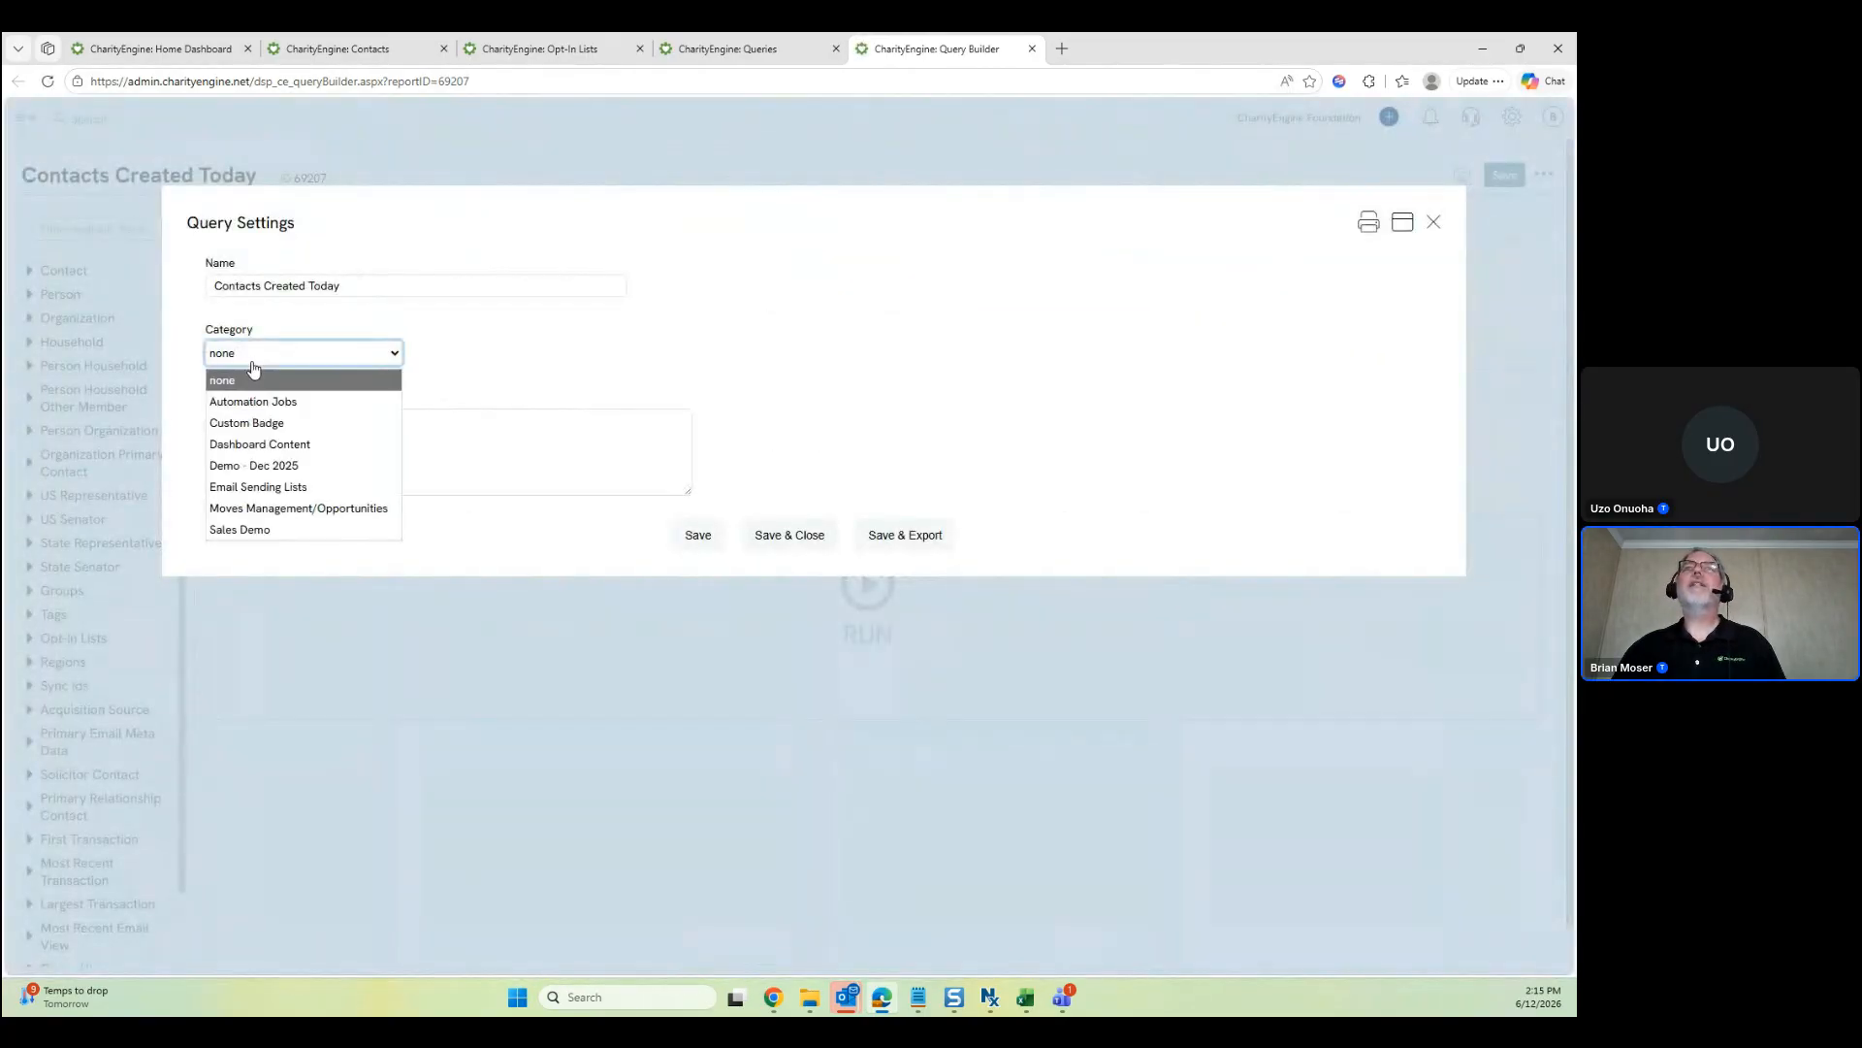
{"action": "left_click", "coordinate": [278, 402]}
{"action": "left_click", "coordinate": [694, 532]}
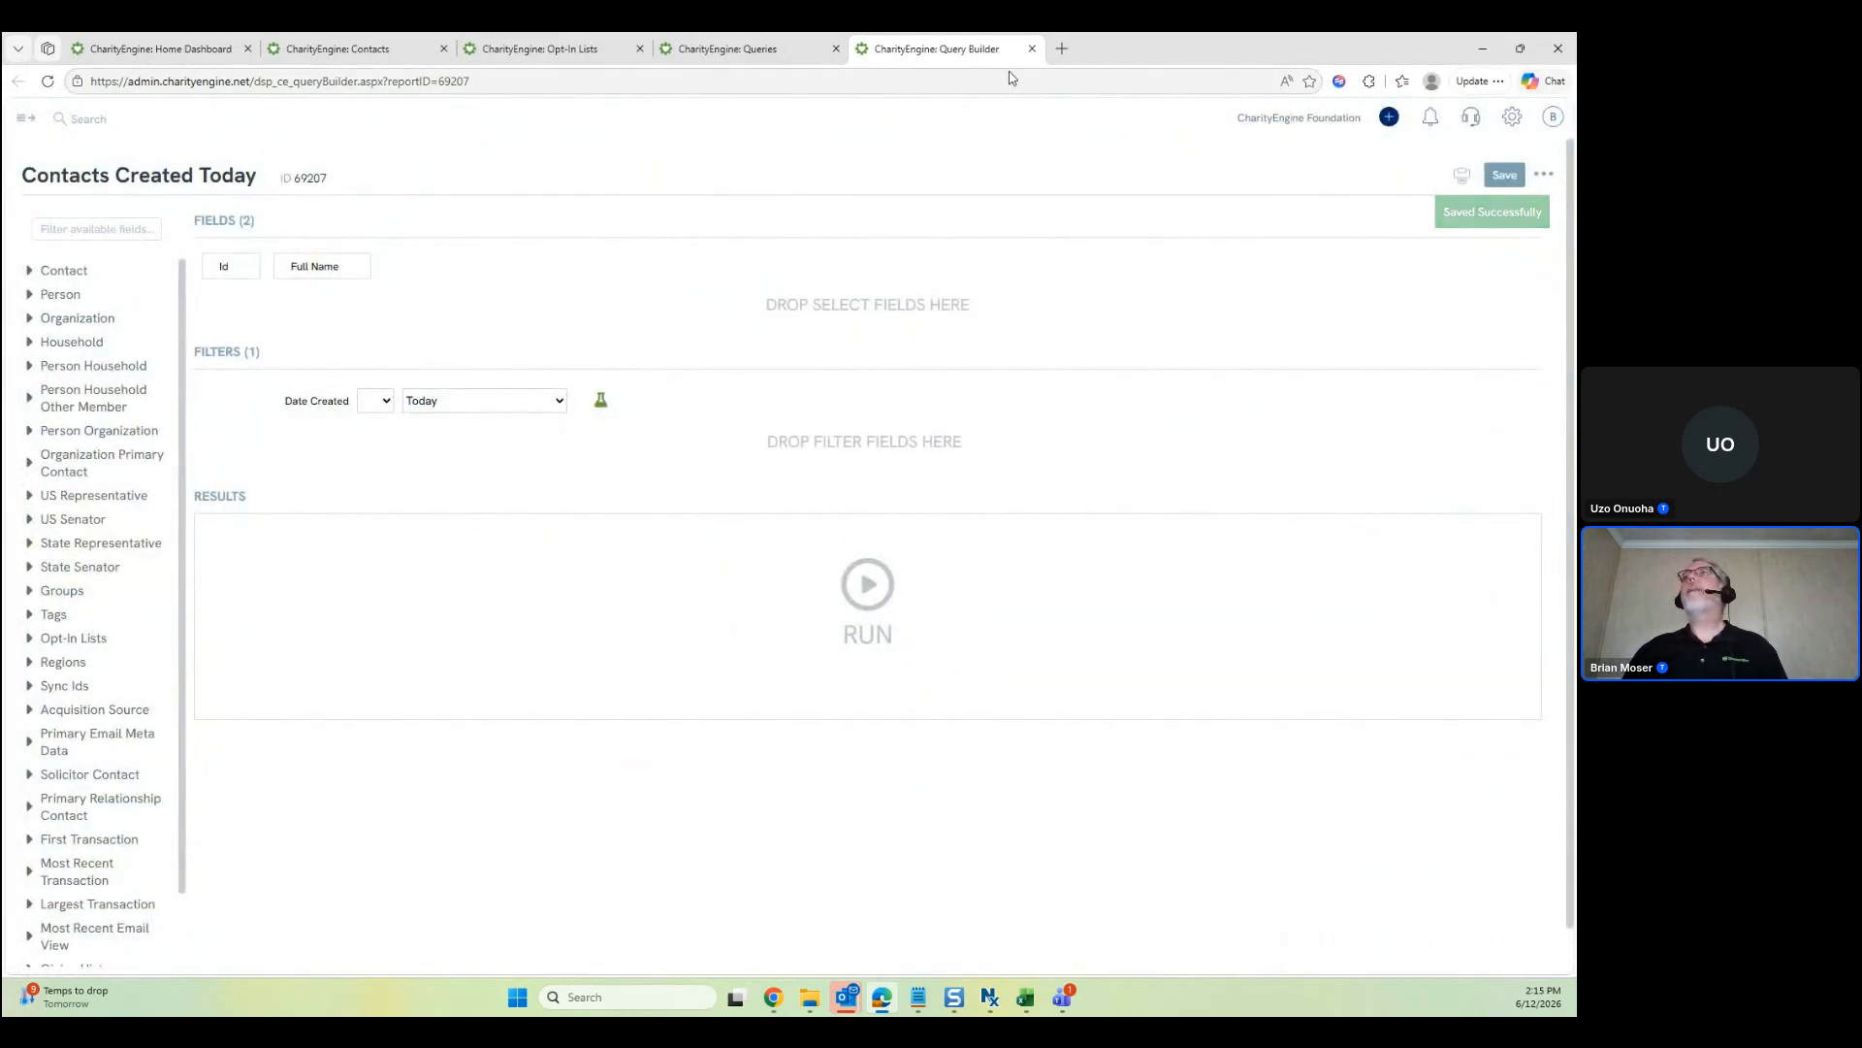
{"action": "left_click", "coordinate": [1033, 49]}
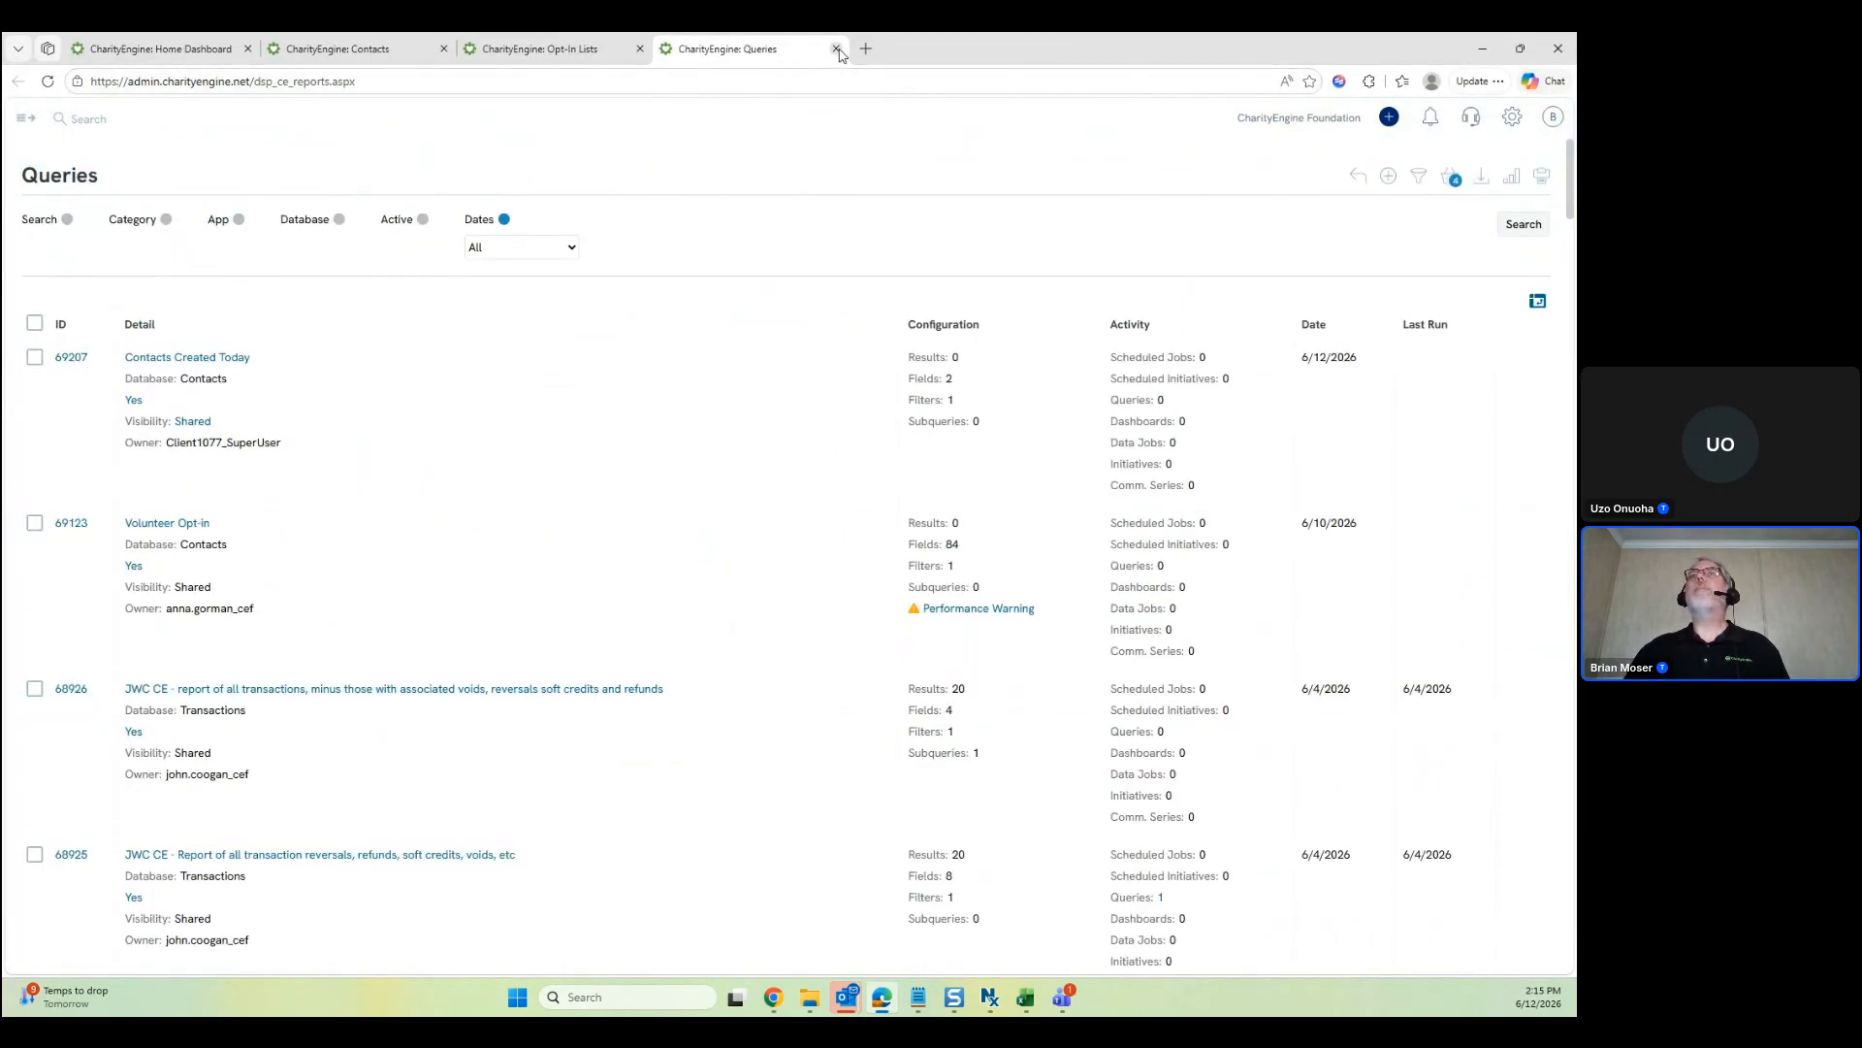
{"action": "left_click", "coordinate": [835, 50]}
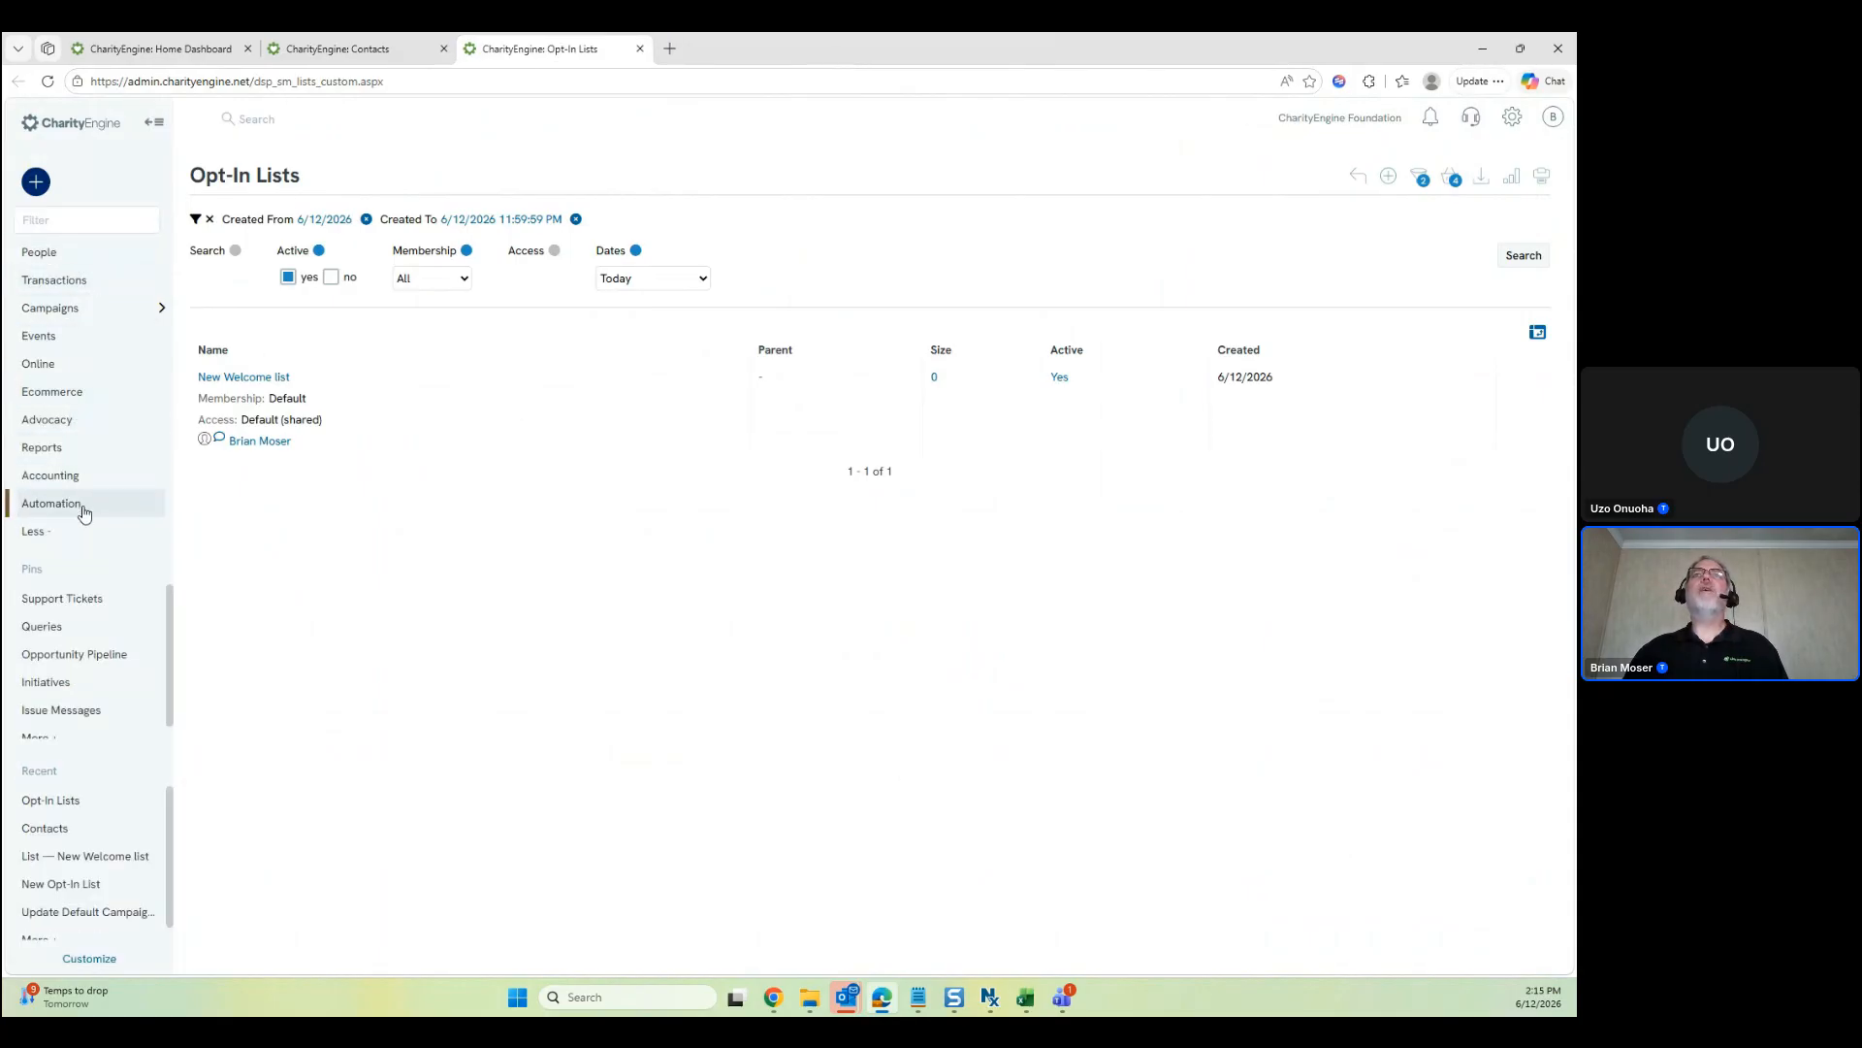
Reopen Queries in a new tab and filter it to the Automation Jobs category
{"action": "left_click", "coordinate": [58, 503]}
{"action": "middle_click", "coordinate": [248, 284]}
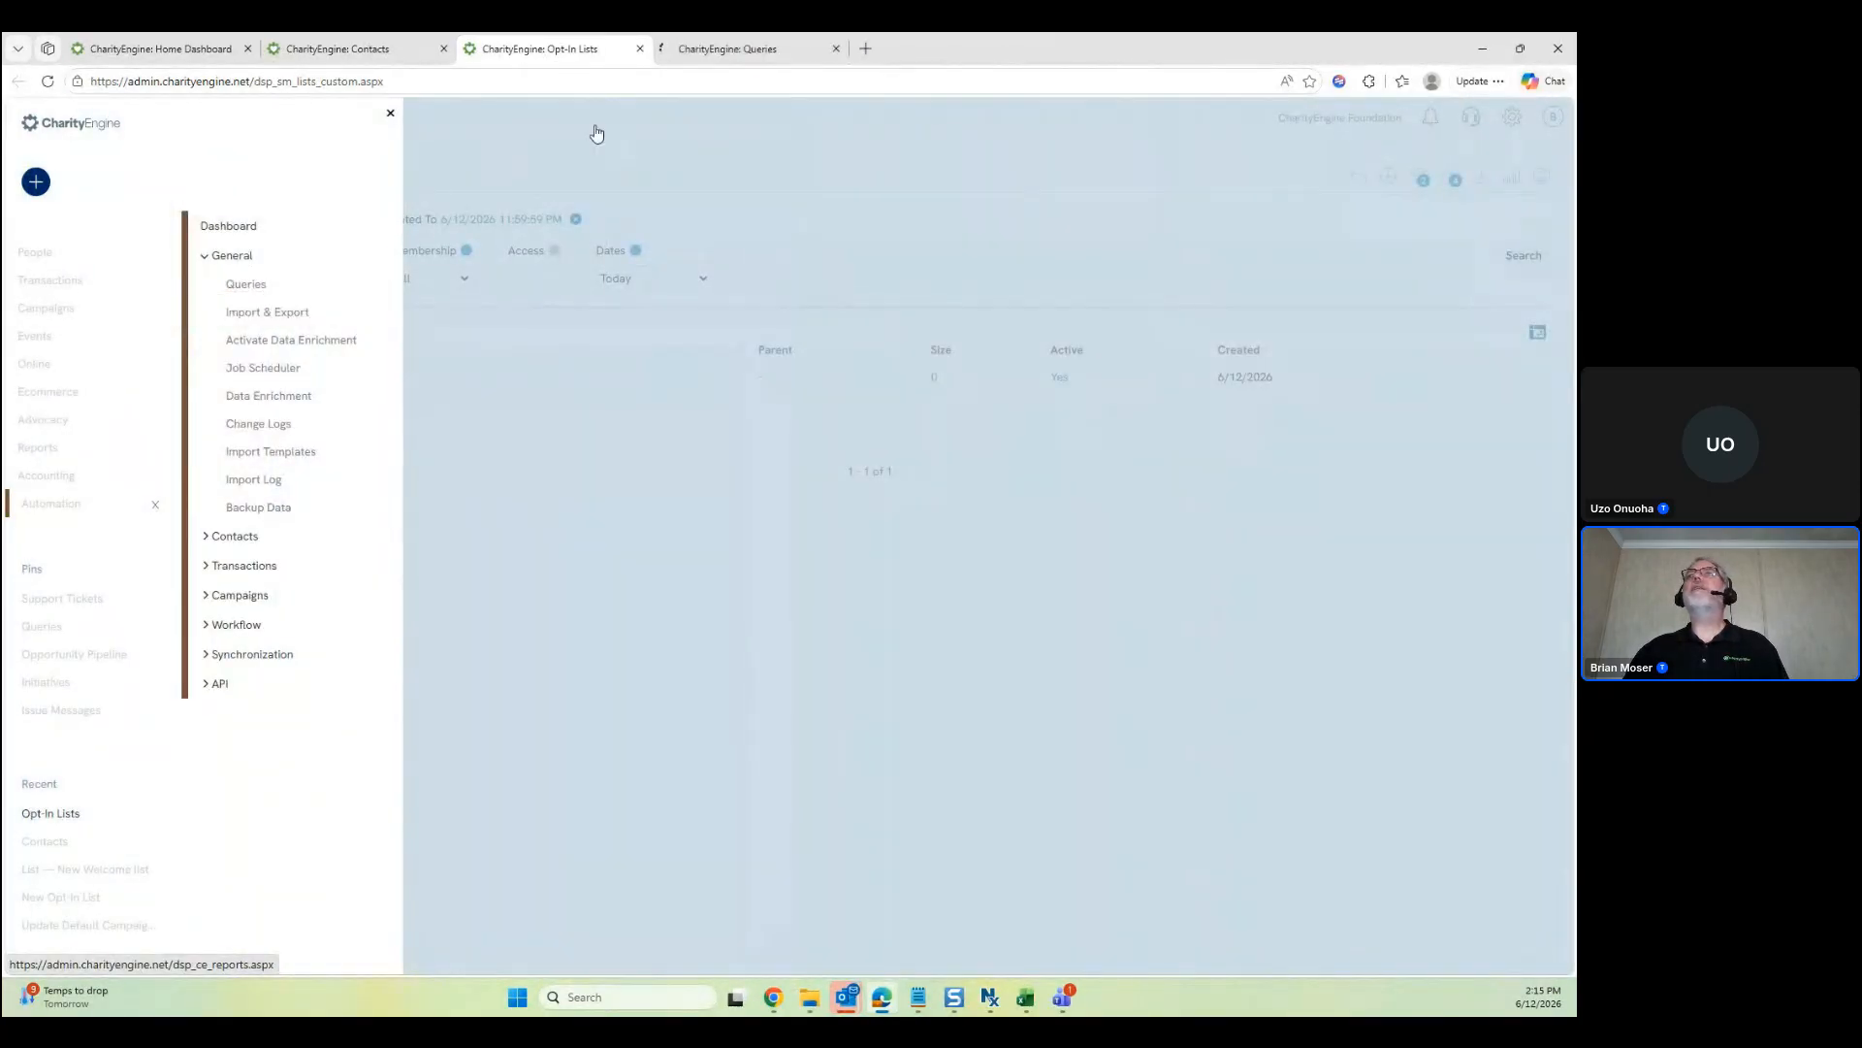
{"action": "left_click", "coordinate": [737, 59]}
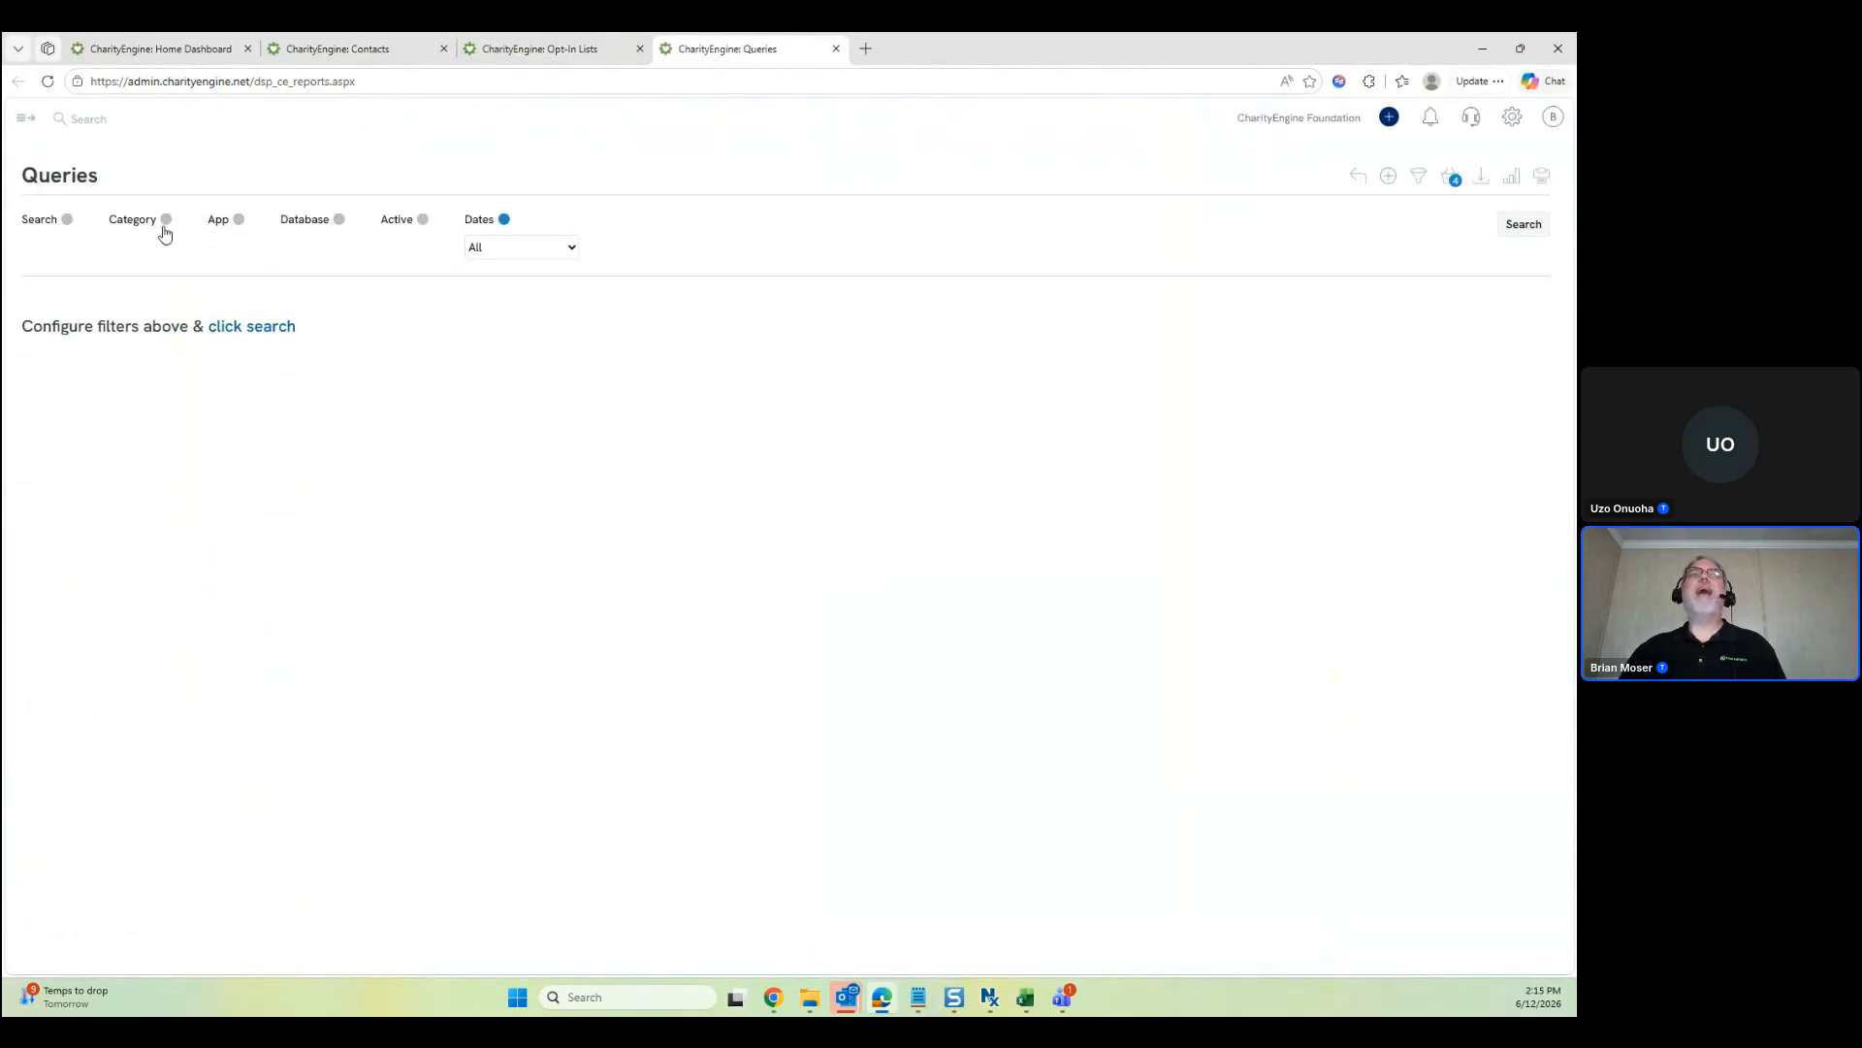
{"action": "left_click", "coordinate": [167, 220]}
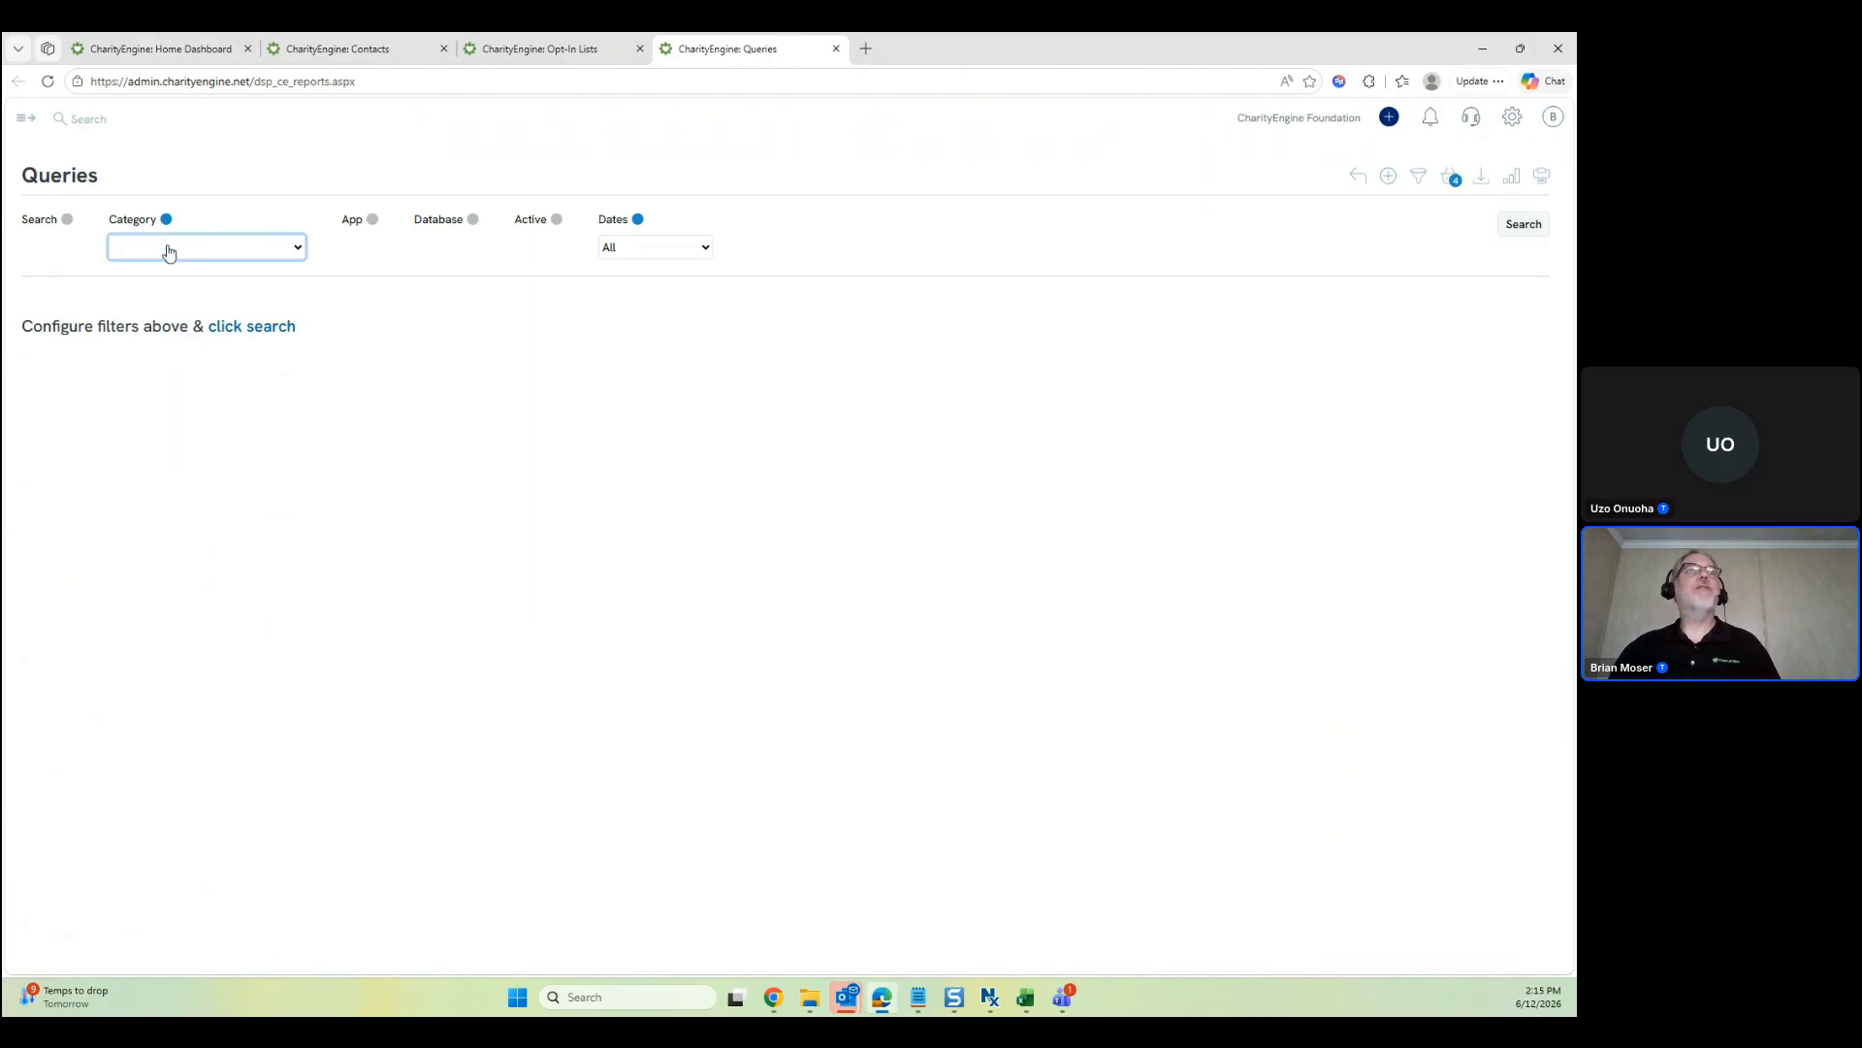
{"action": "left_click", "coordinate": [170, 251]}
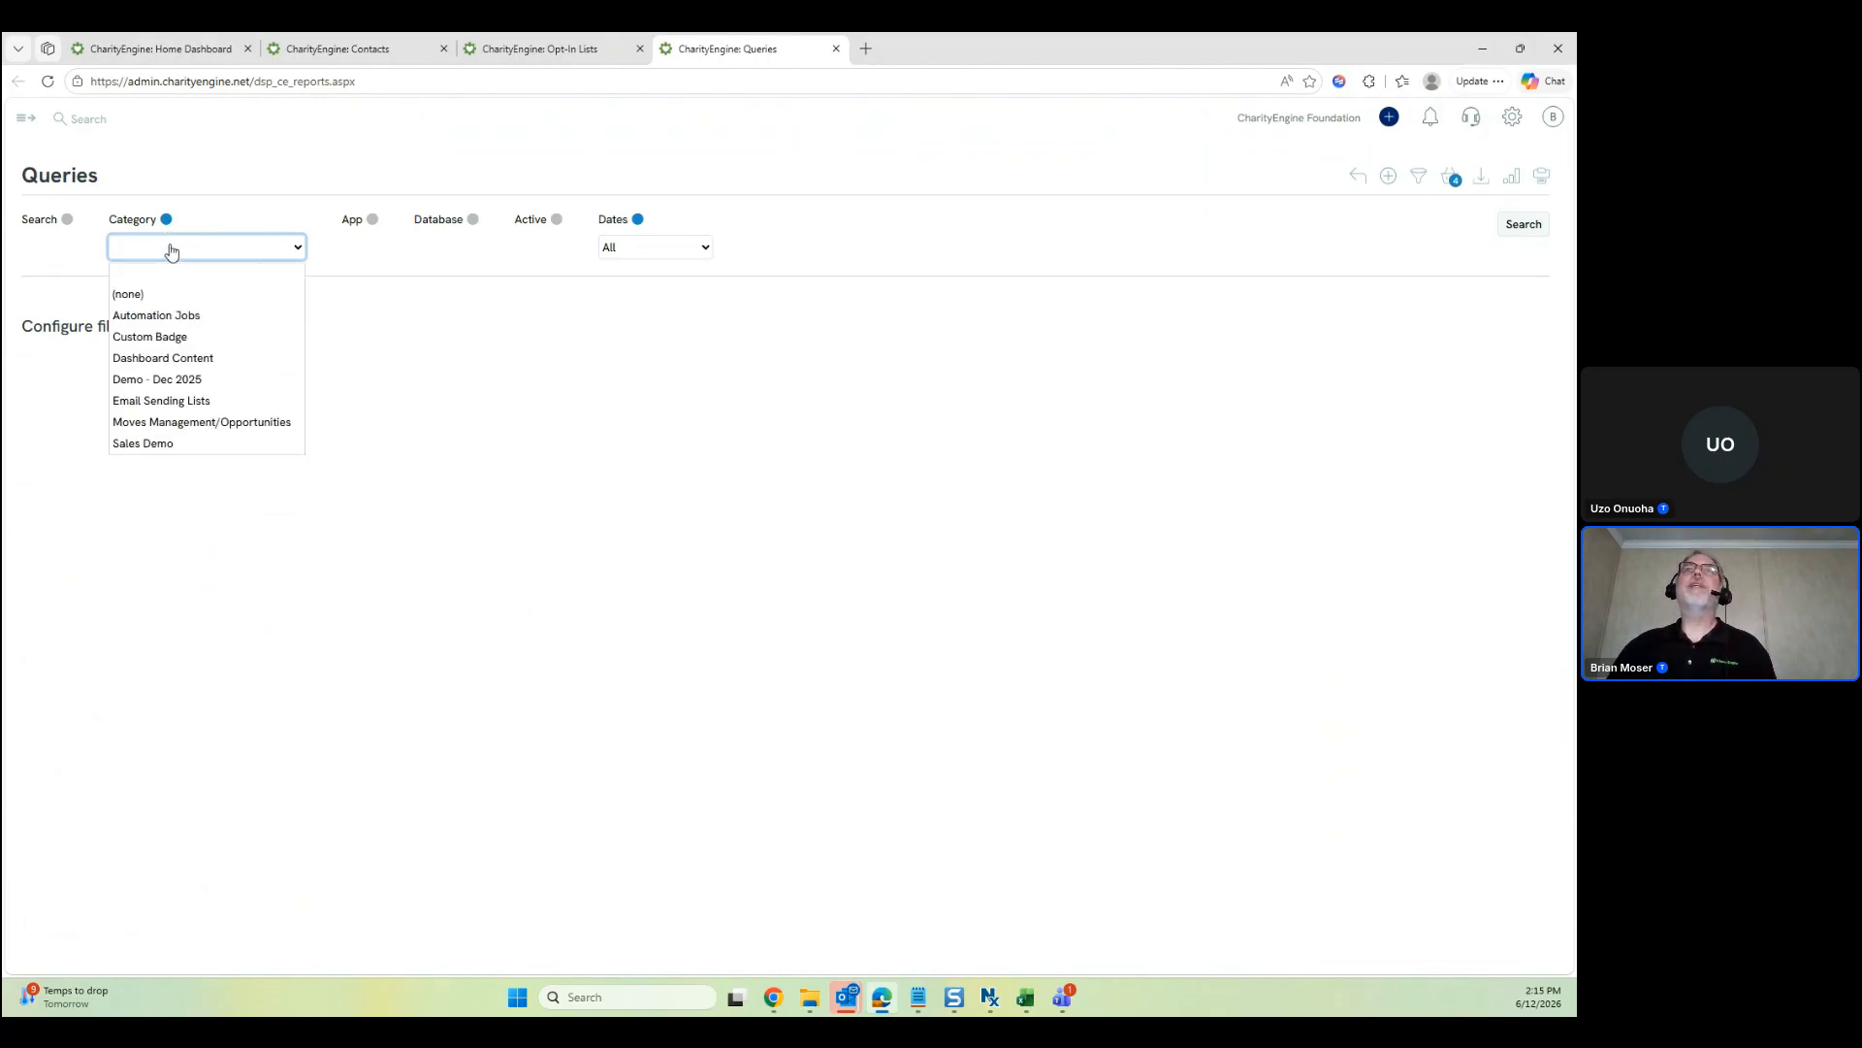
{"action": "left_click", "coordinate": [213, 318]}
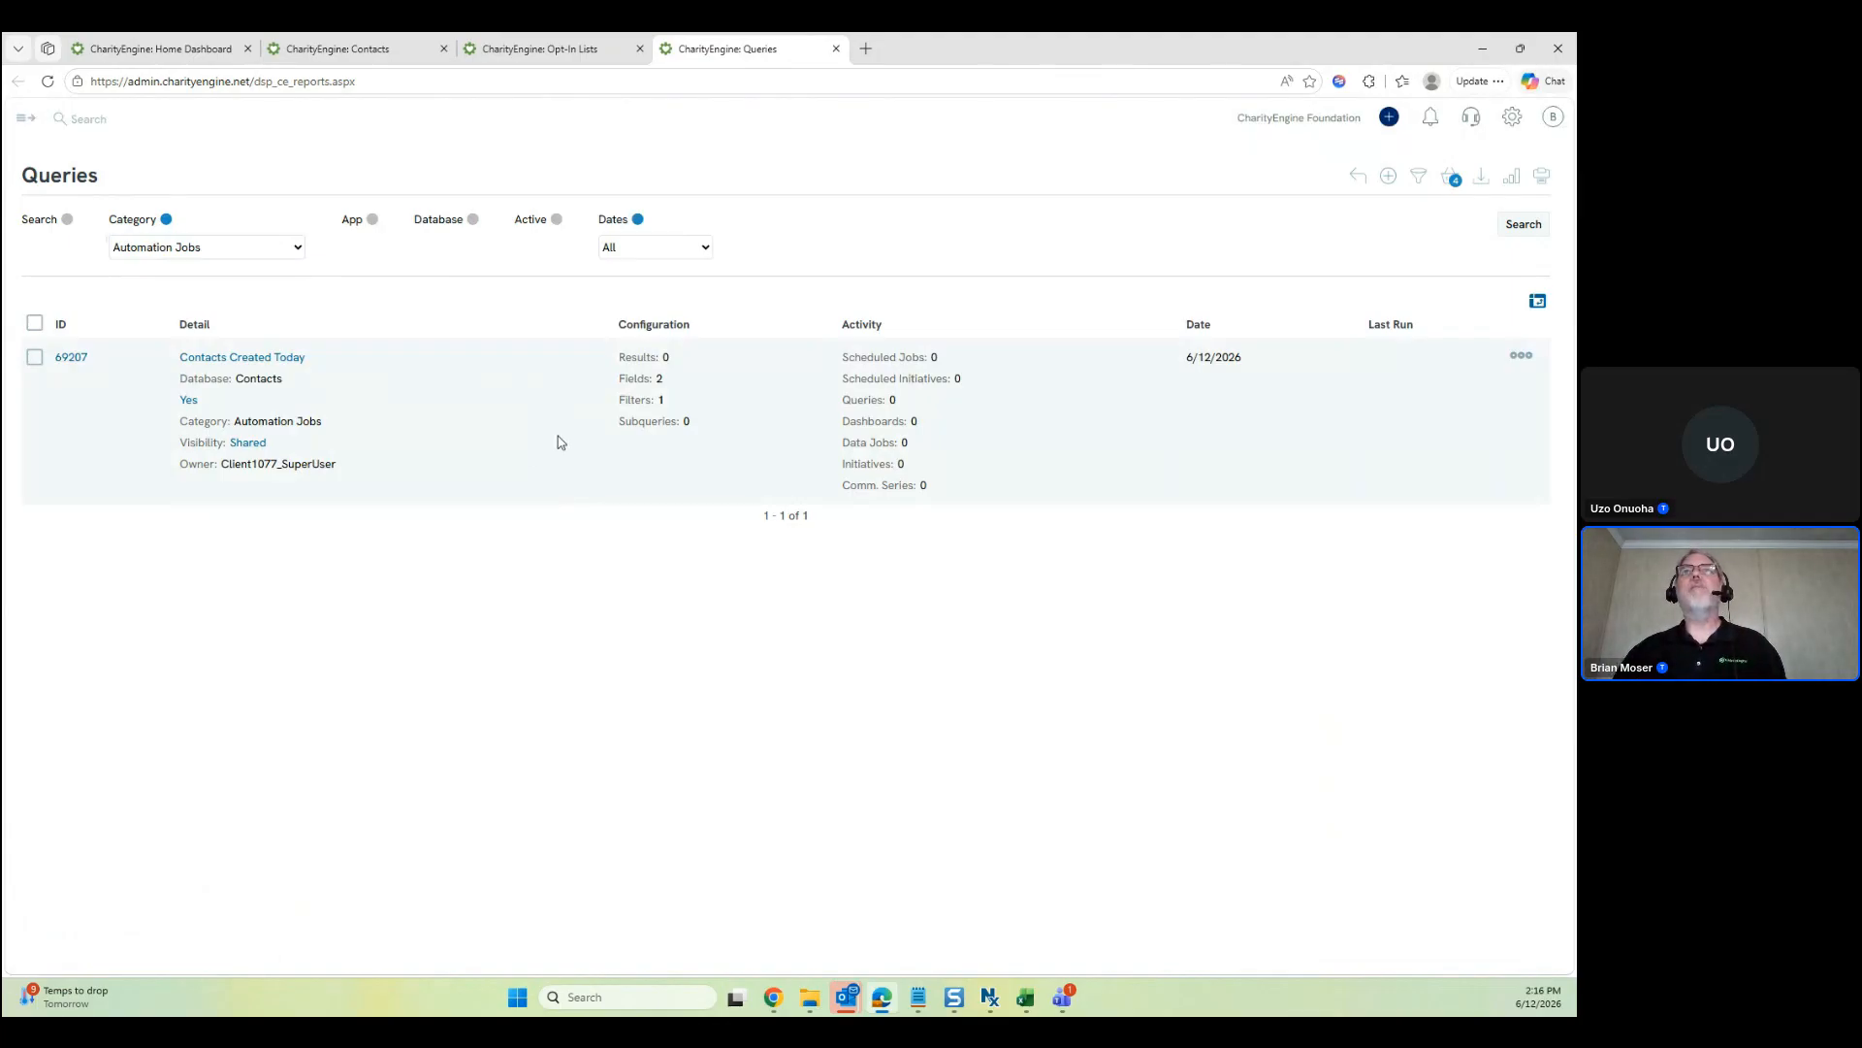
Remove the category filter, list all queries, and open the Contacts Created Today actions
{"action": "left_click", "coordinate": [167, 221]}
{"action": "left_click", "coordinate": [1529, 229]}
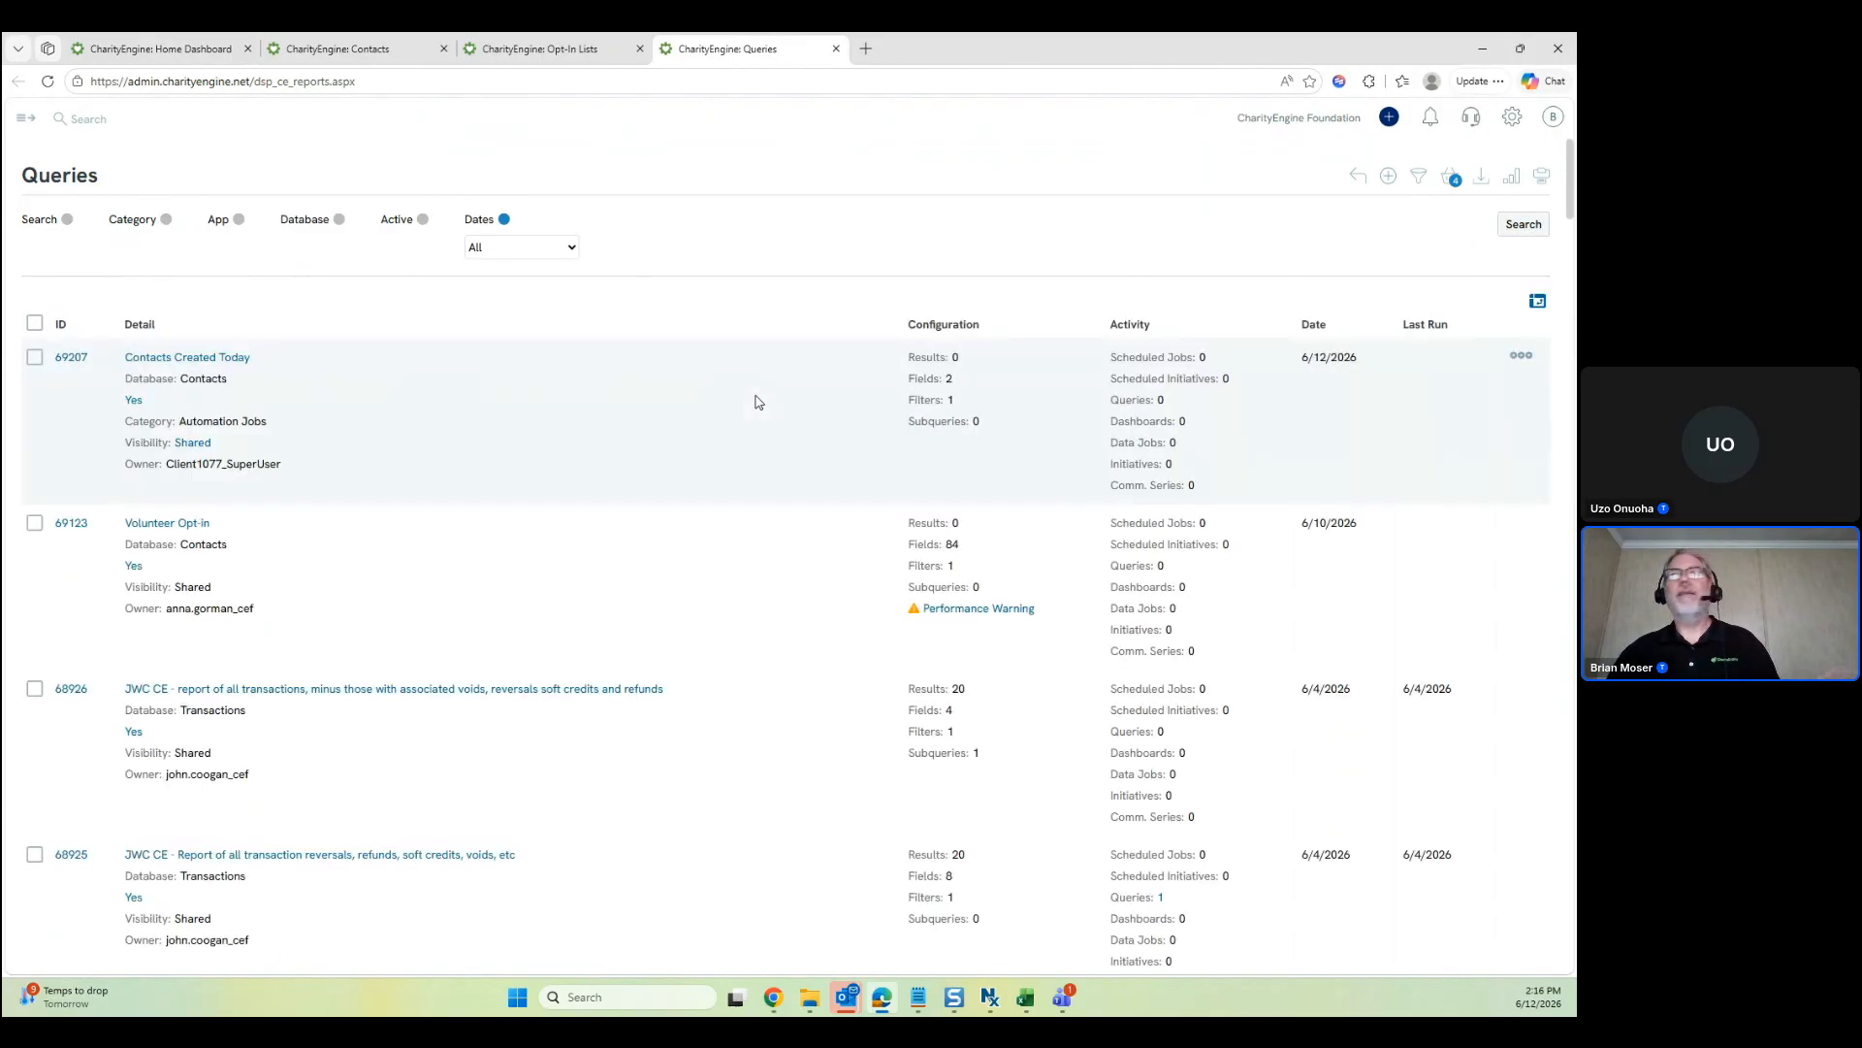
{"action": "left_click", "coordinate": [1520, 357]}
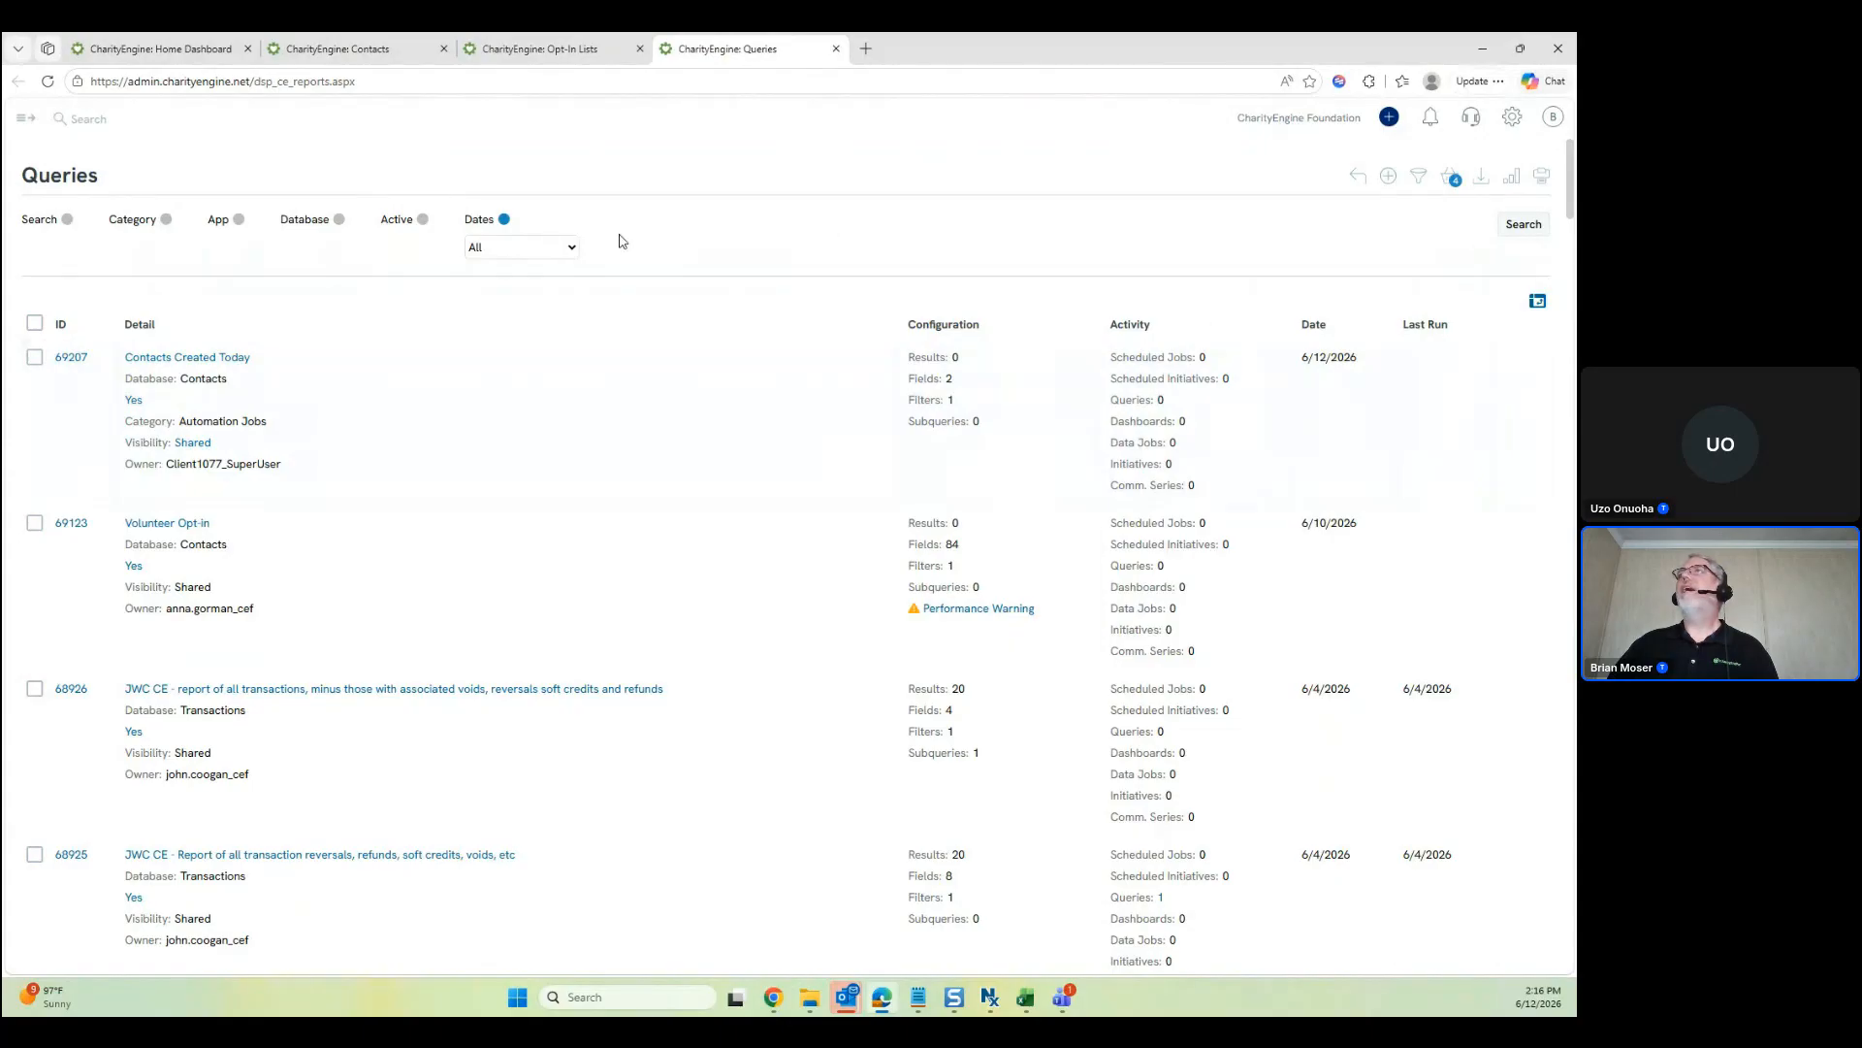
Use Advanced Search to filter queries to category Automation Jobs, dropping the user filter
{"action": "left_click", "coordinate": [1417, 184]}
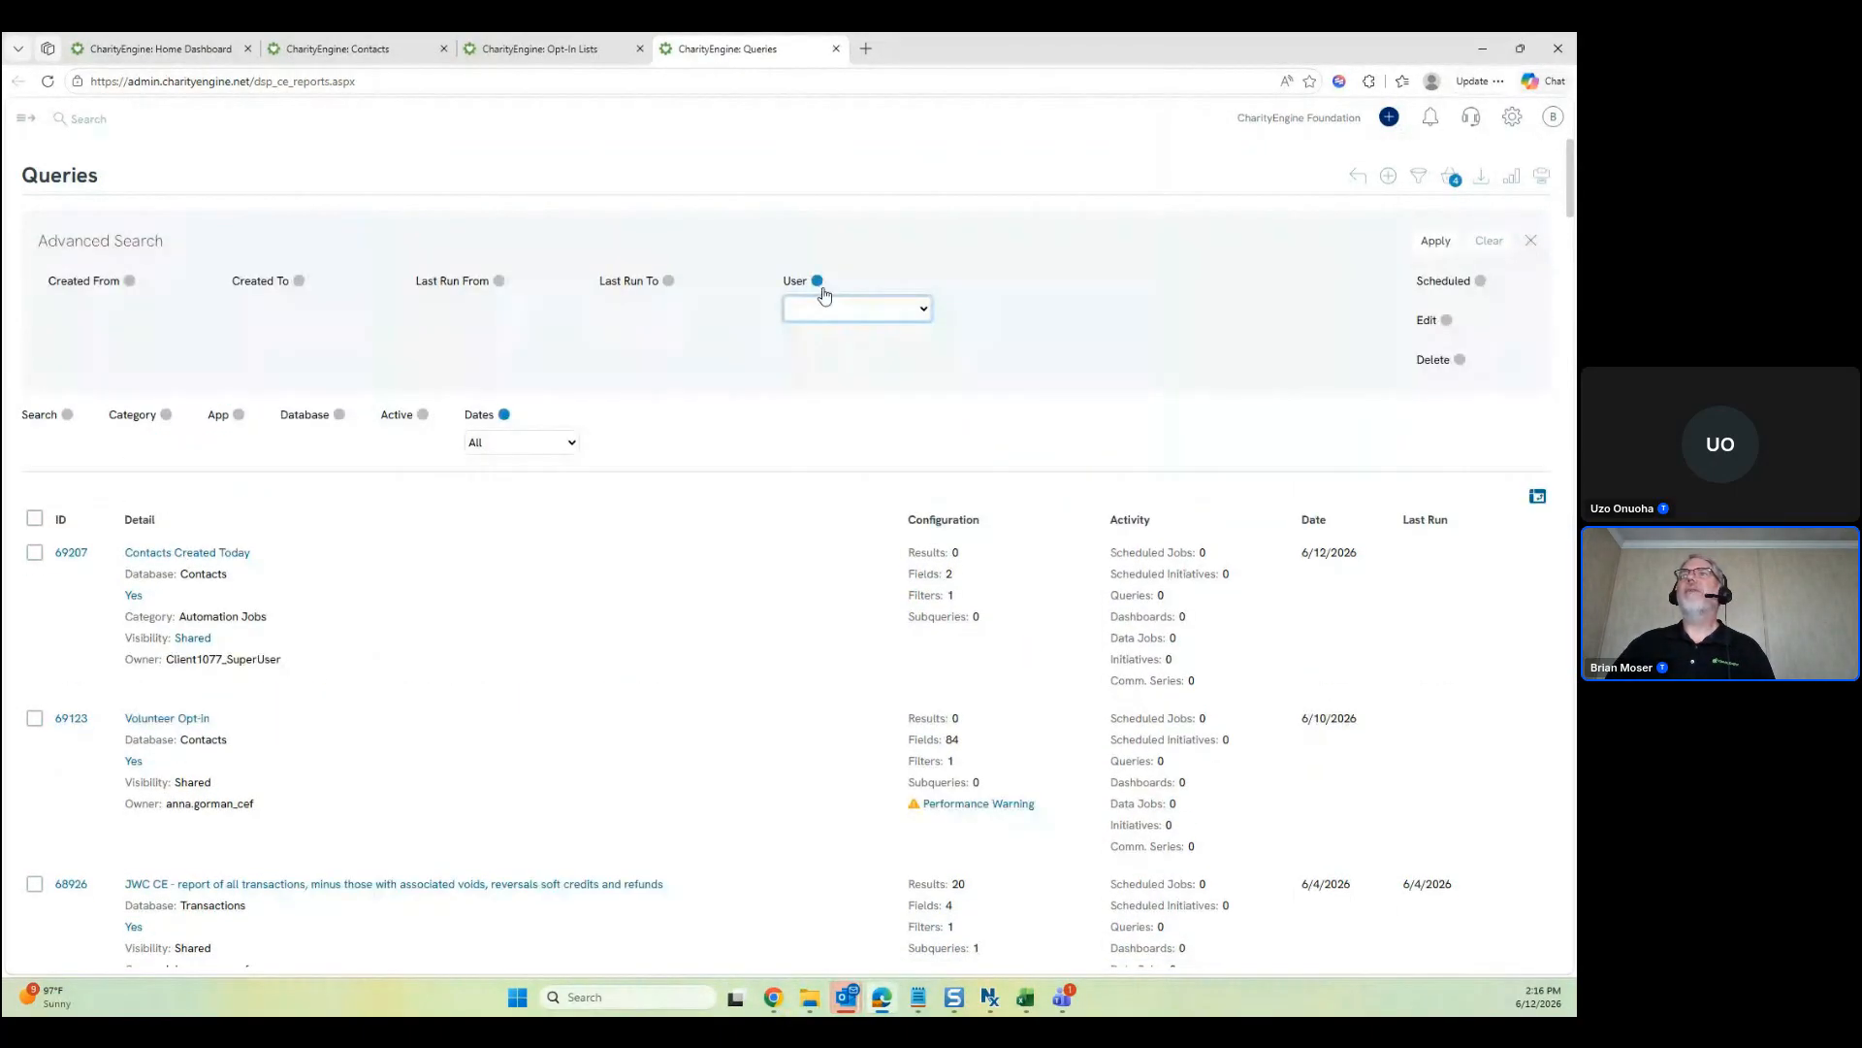
{"action": "left_click", "coordinate": [835, 309]}
{"action": "left_click", "coordinate": [848, 425]}
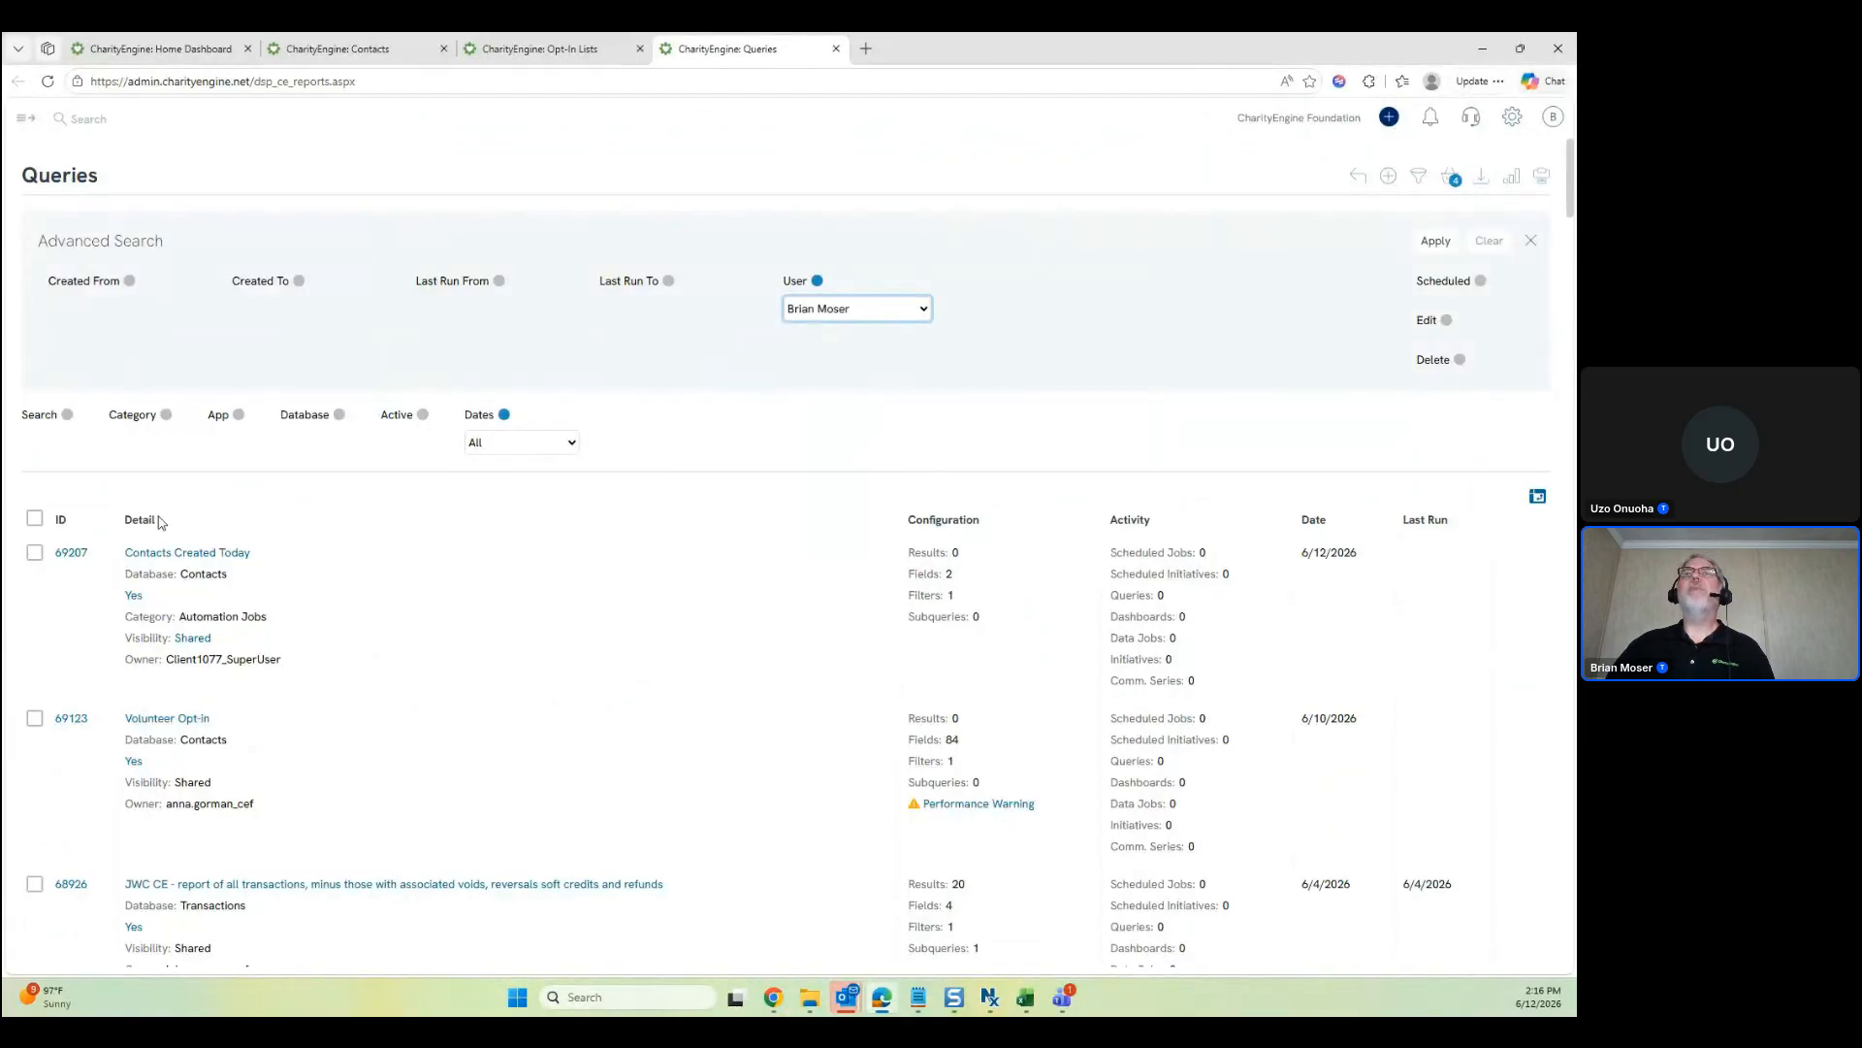
{"action": "left_click", "coordinate": [165, 415]}
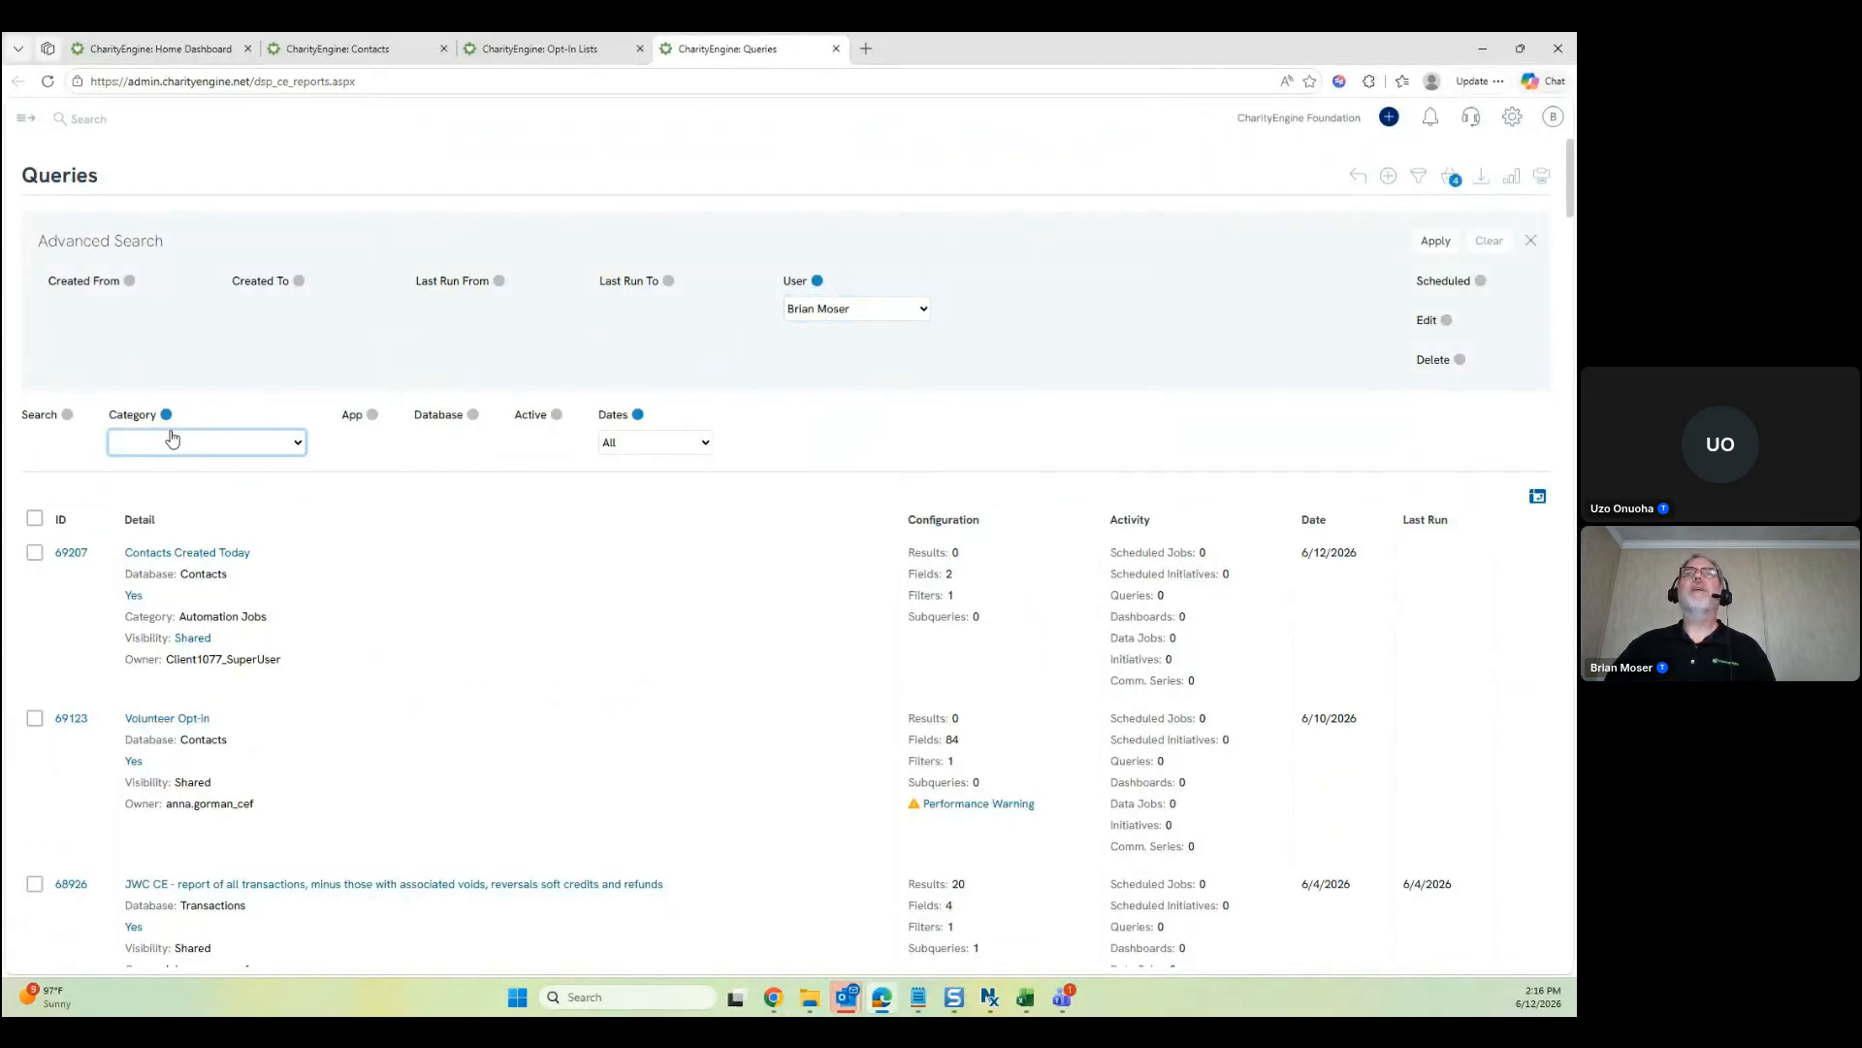
{"action": "left_click", "coordinate": [172, 438]}
{"action": "left_click", "coordinate": [208, 512]}
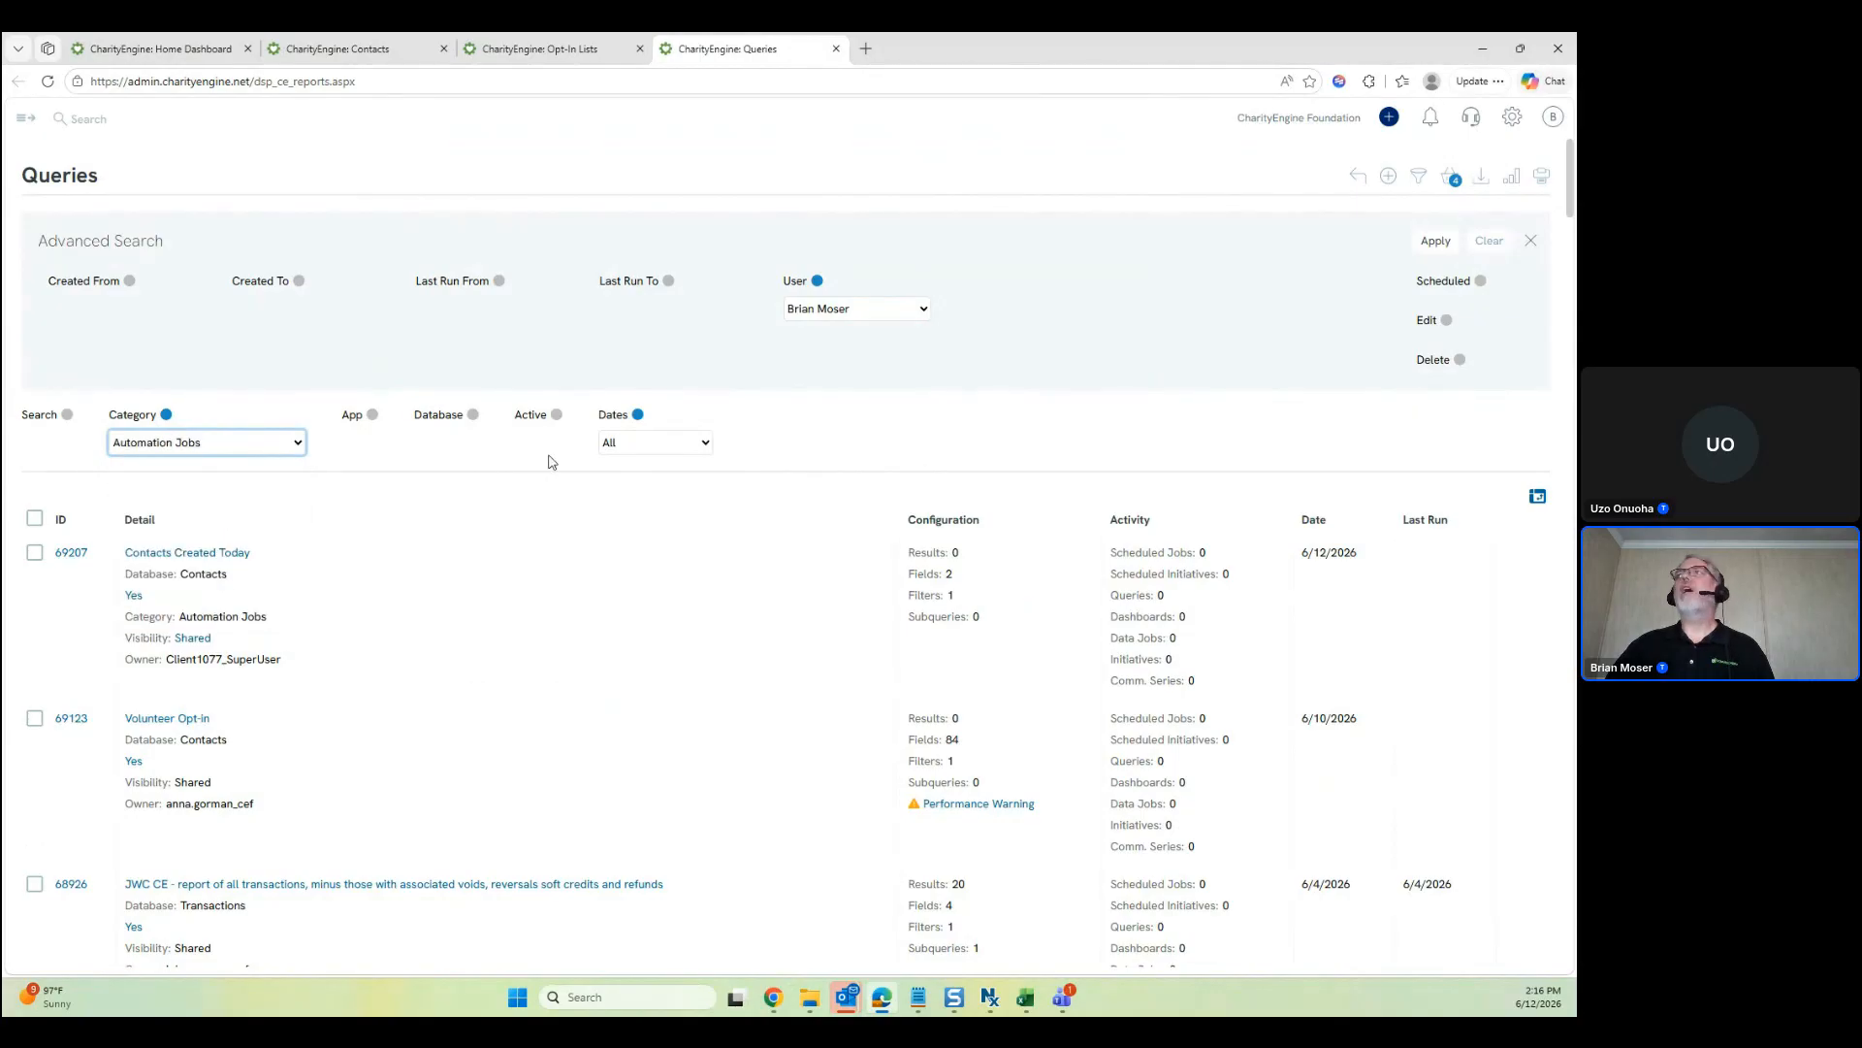
{"action": "left_click", "coordinate": [1436, 241]}
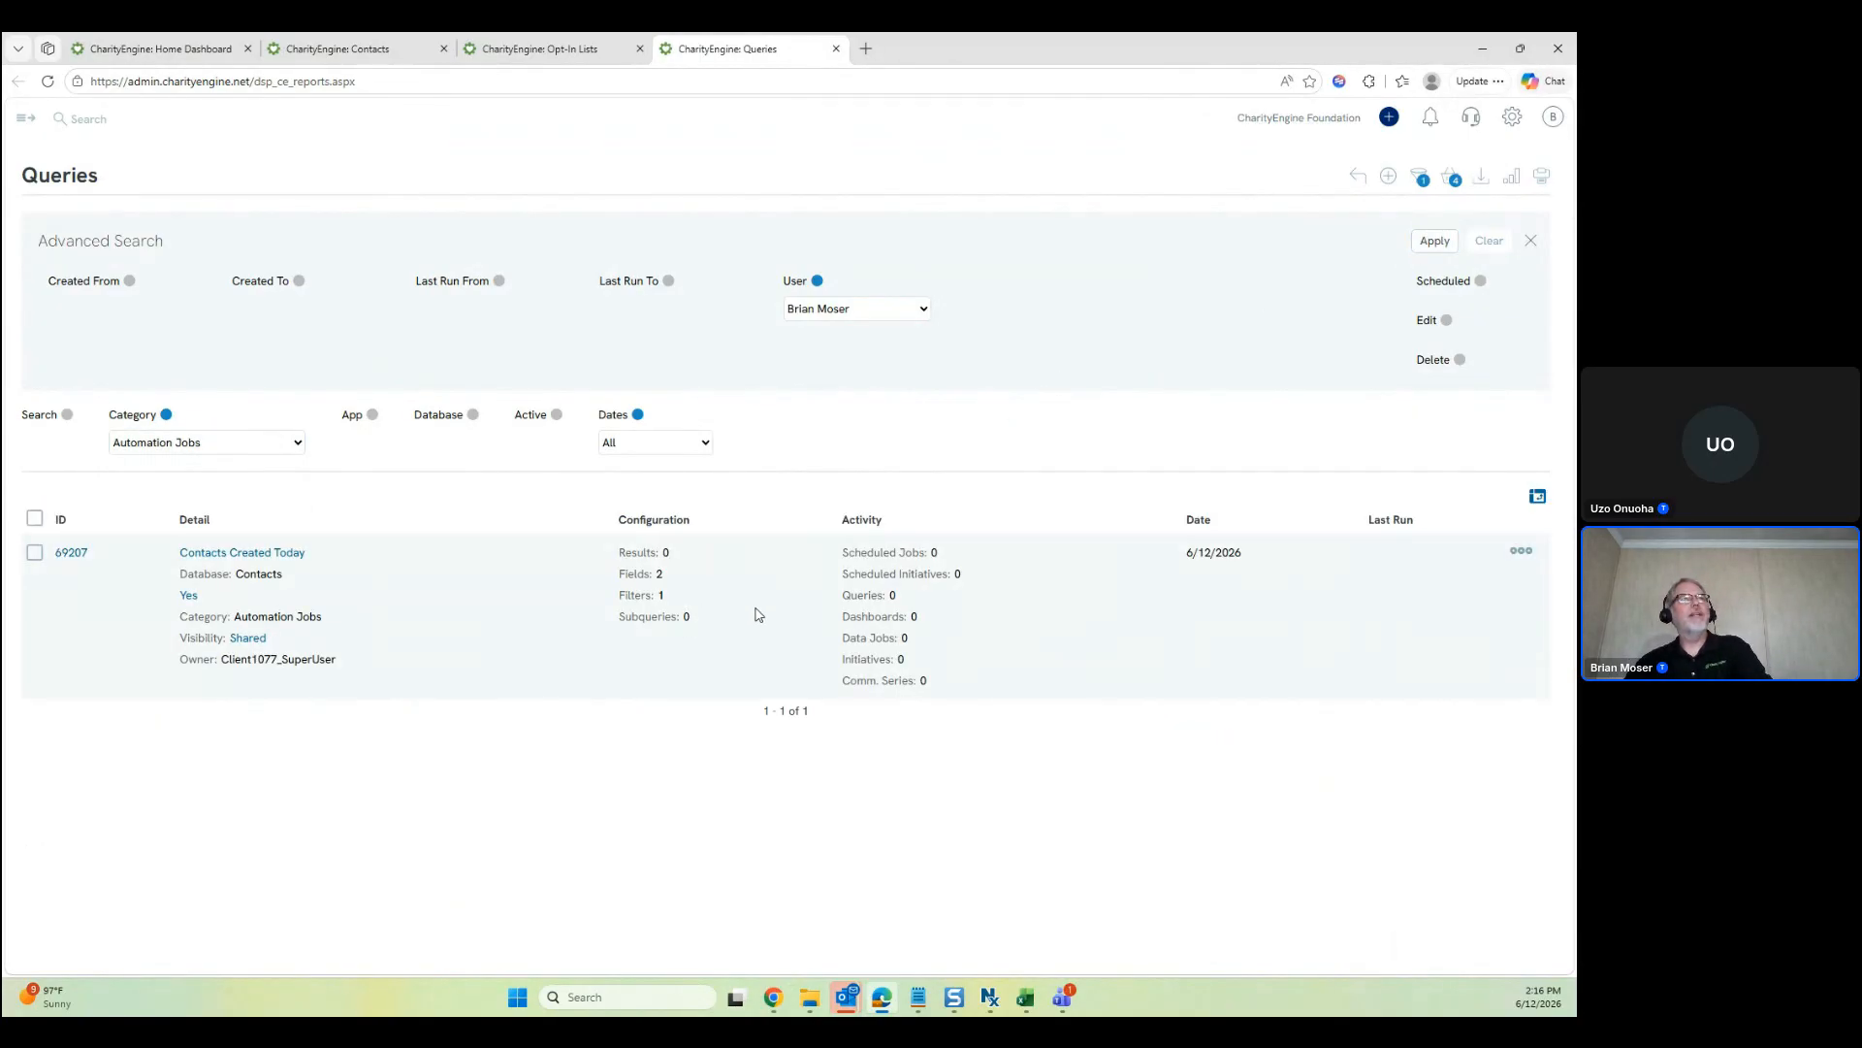
{"action": "left_click", "coordinate": [816, 282]}
{"action": "left_click", "coordinate": [1434, 243]}
Open Contacts Created Today (query 69207) in the builder in a new tab
{"action": "left_click", "coordinate": [1520, 550]}
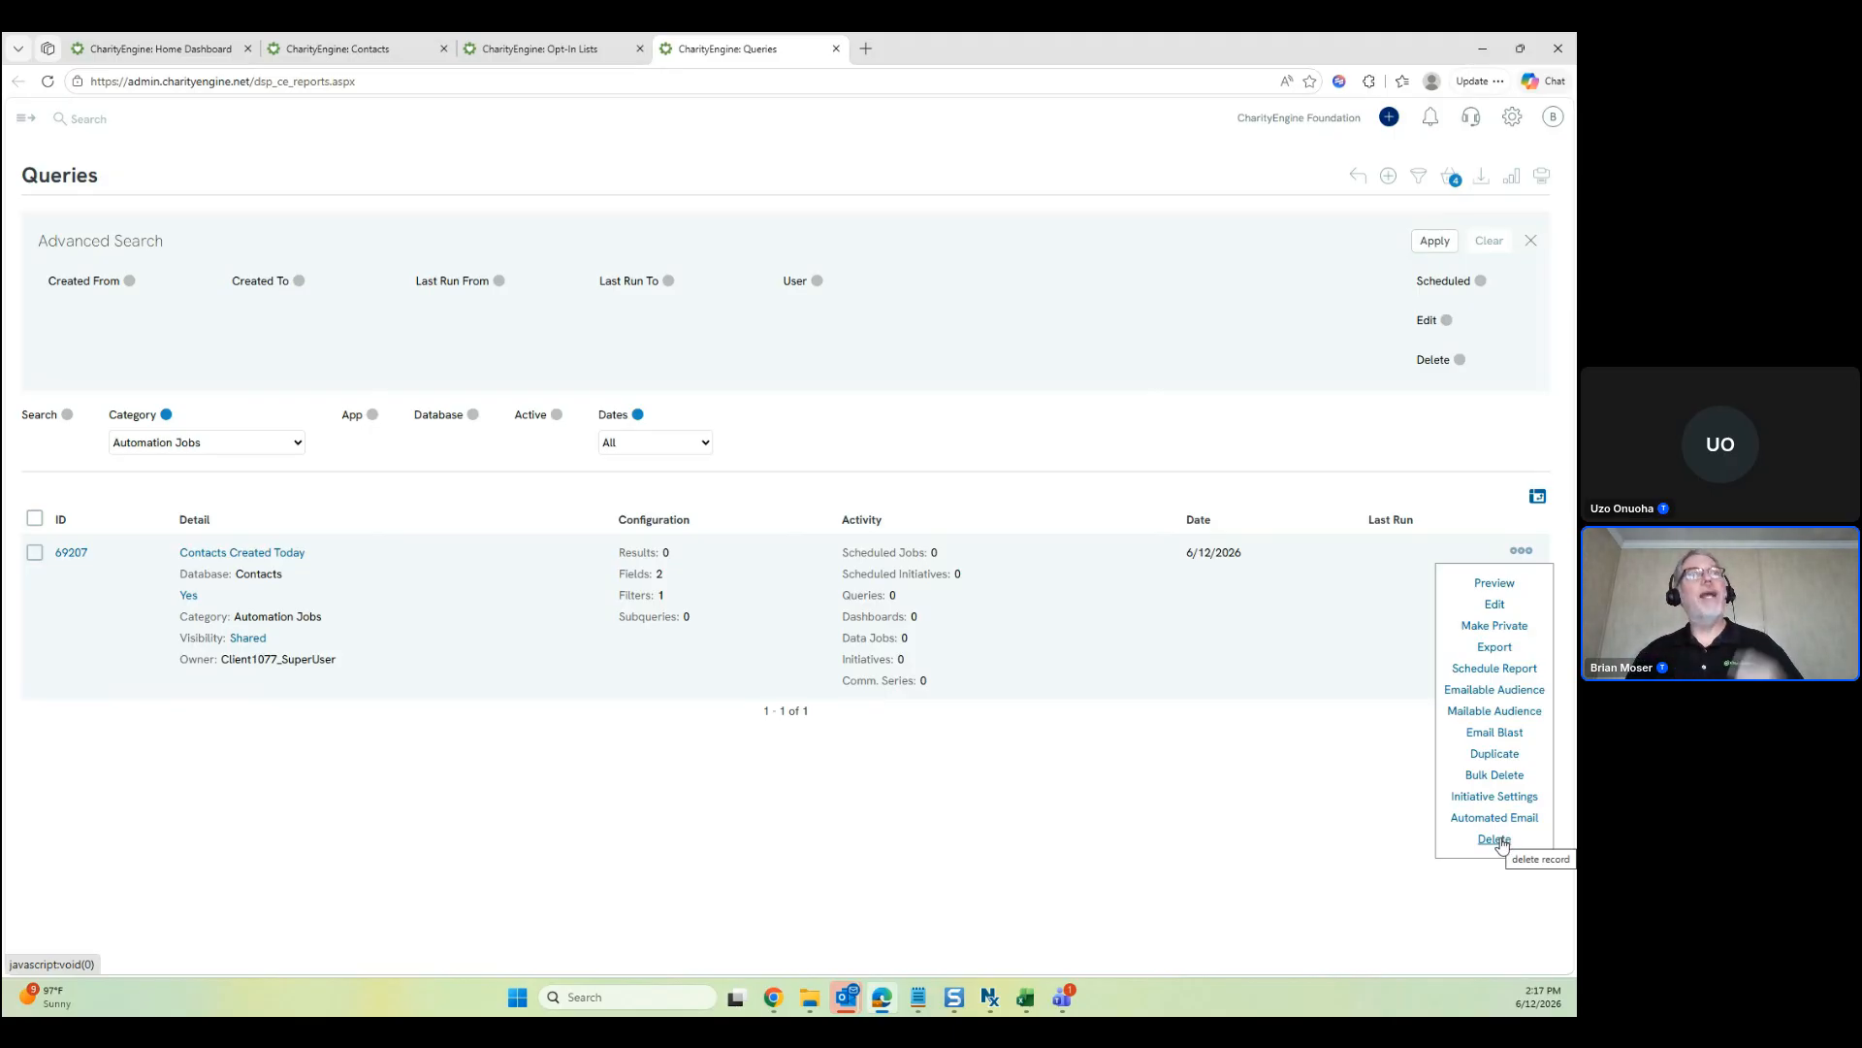
{"action": "left_click", "coordinate": [1494, 840]}
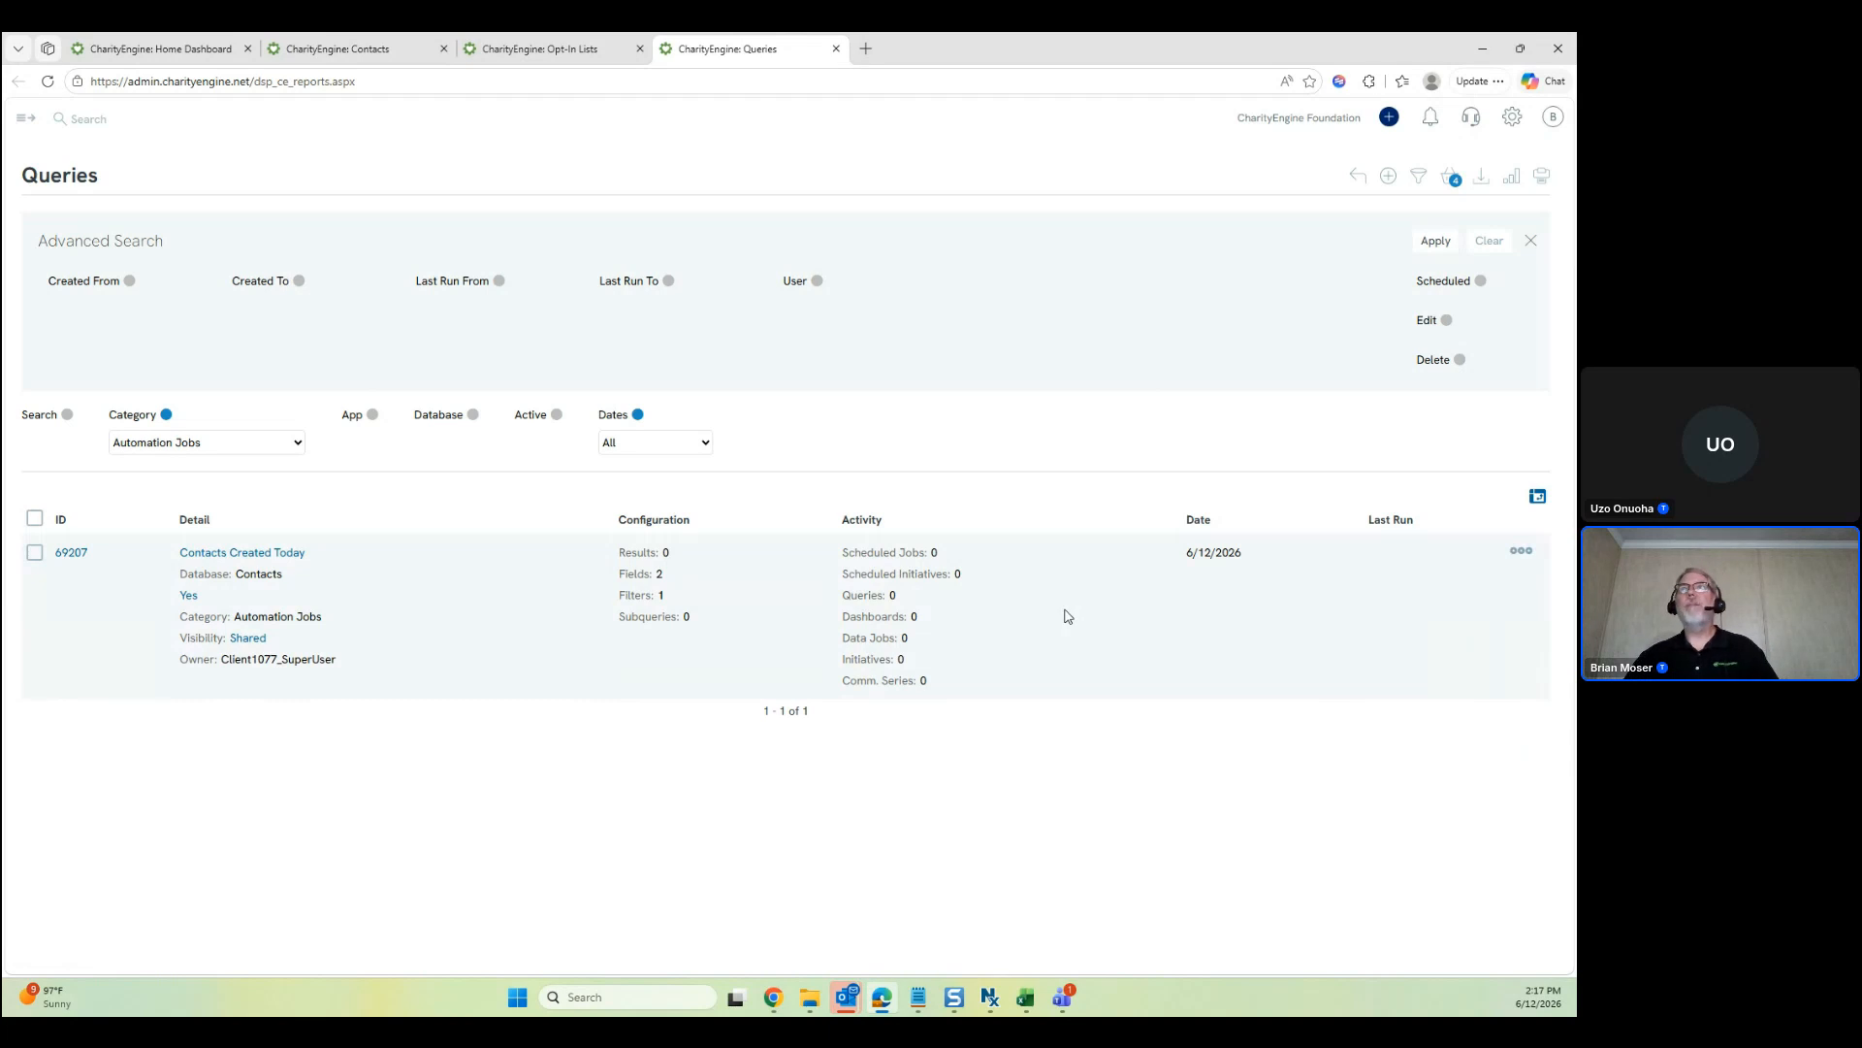
{"action": "left_click", "coordinate": [278, 553], "text": "ctrl"}
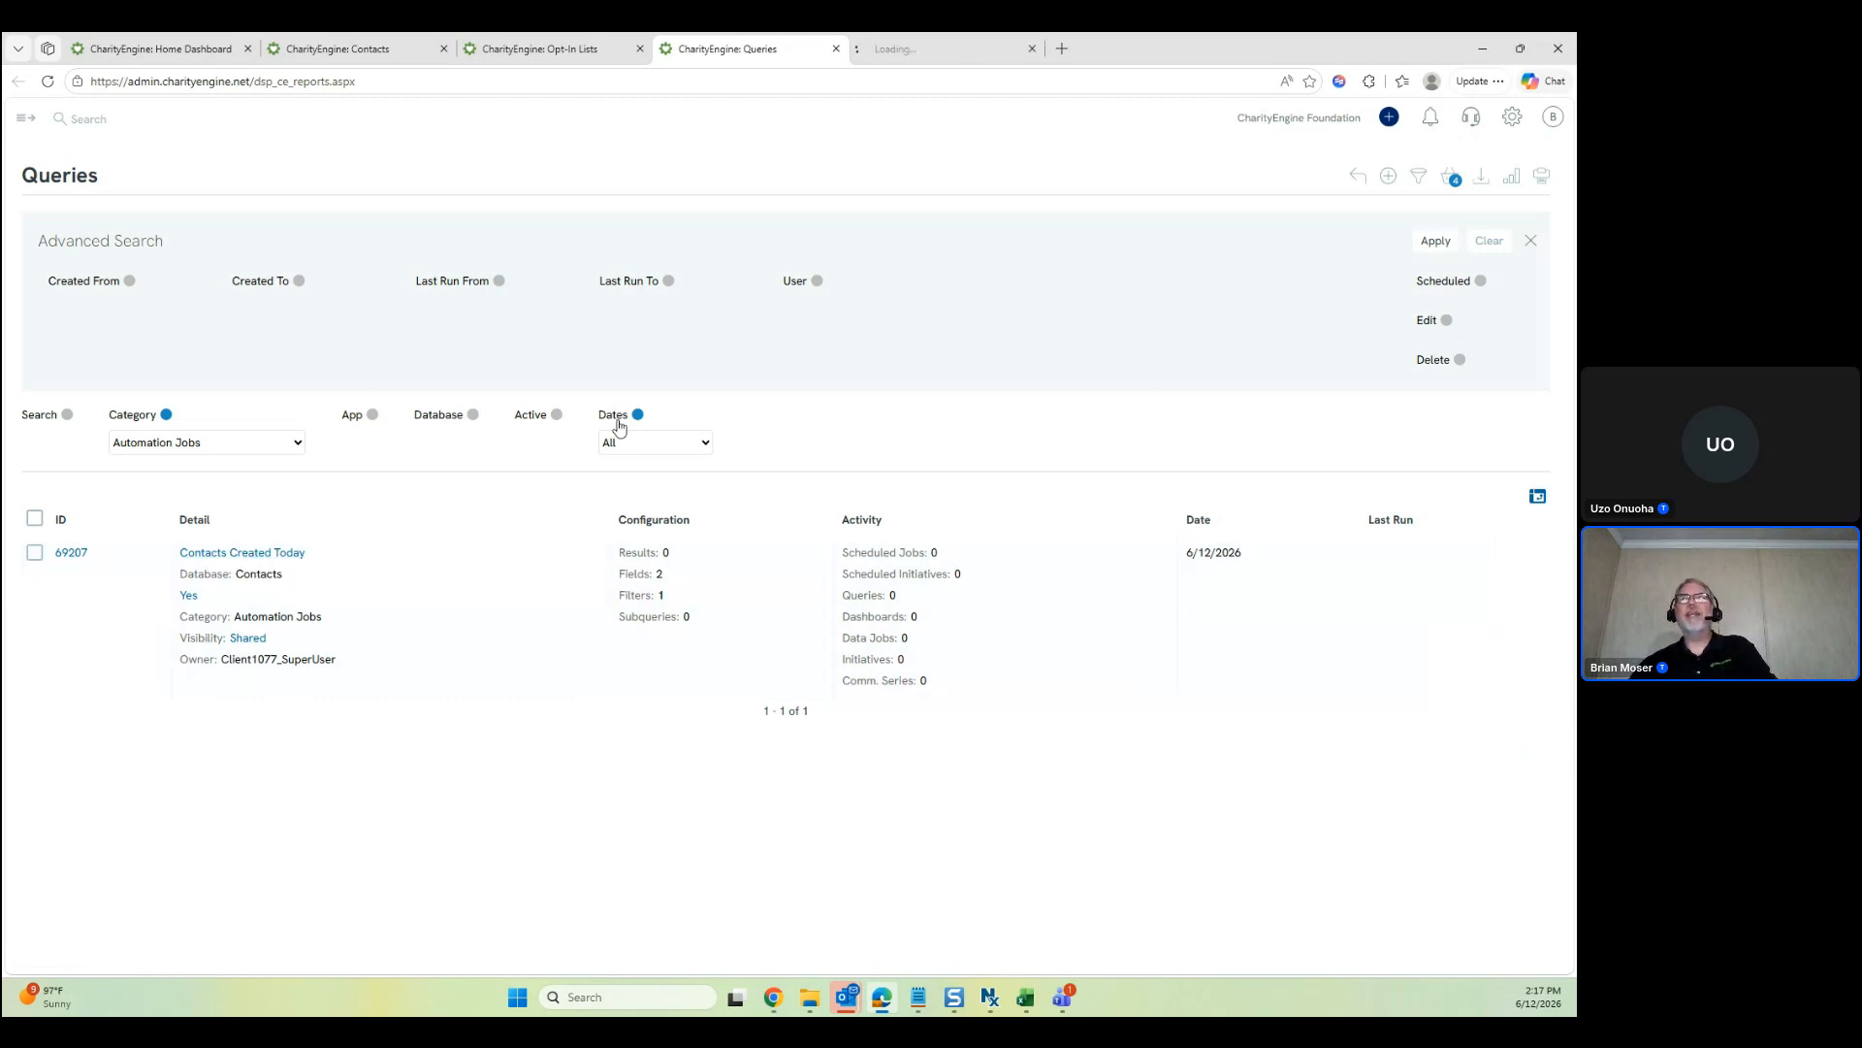
{"action": "left_click", "coordinate": [939, 52]}
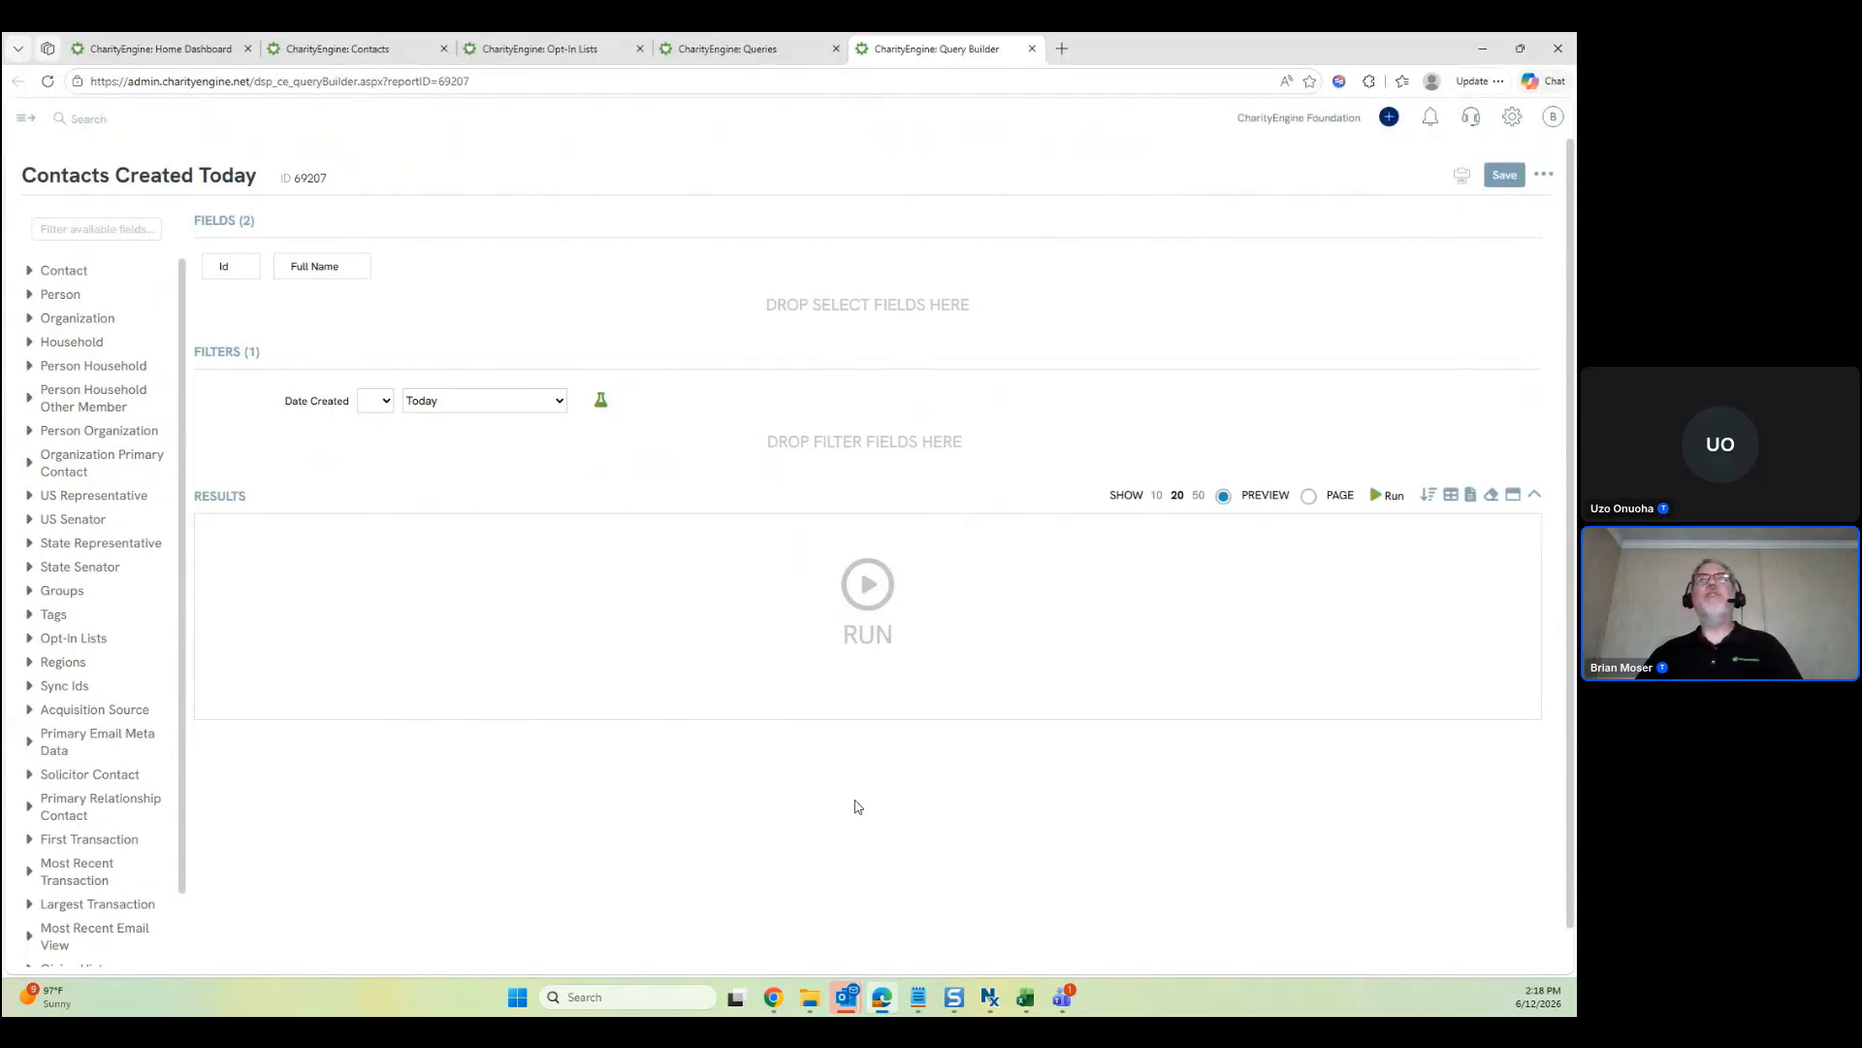
{"action": "mouse_move", "coordinate": [240, 264]}
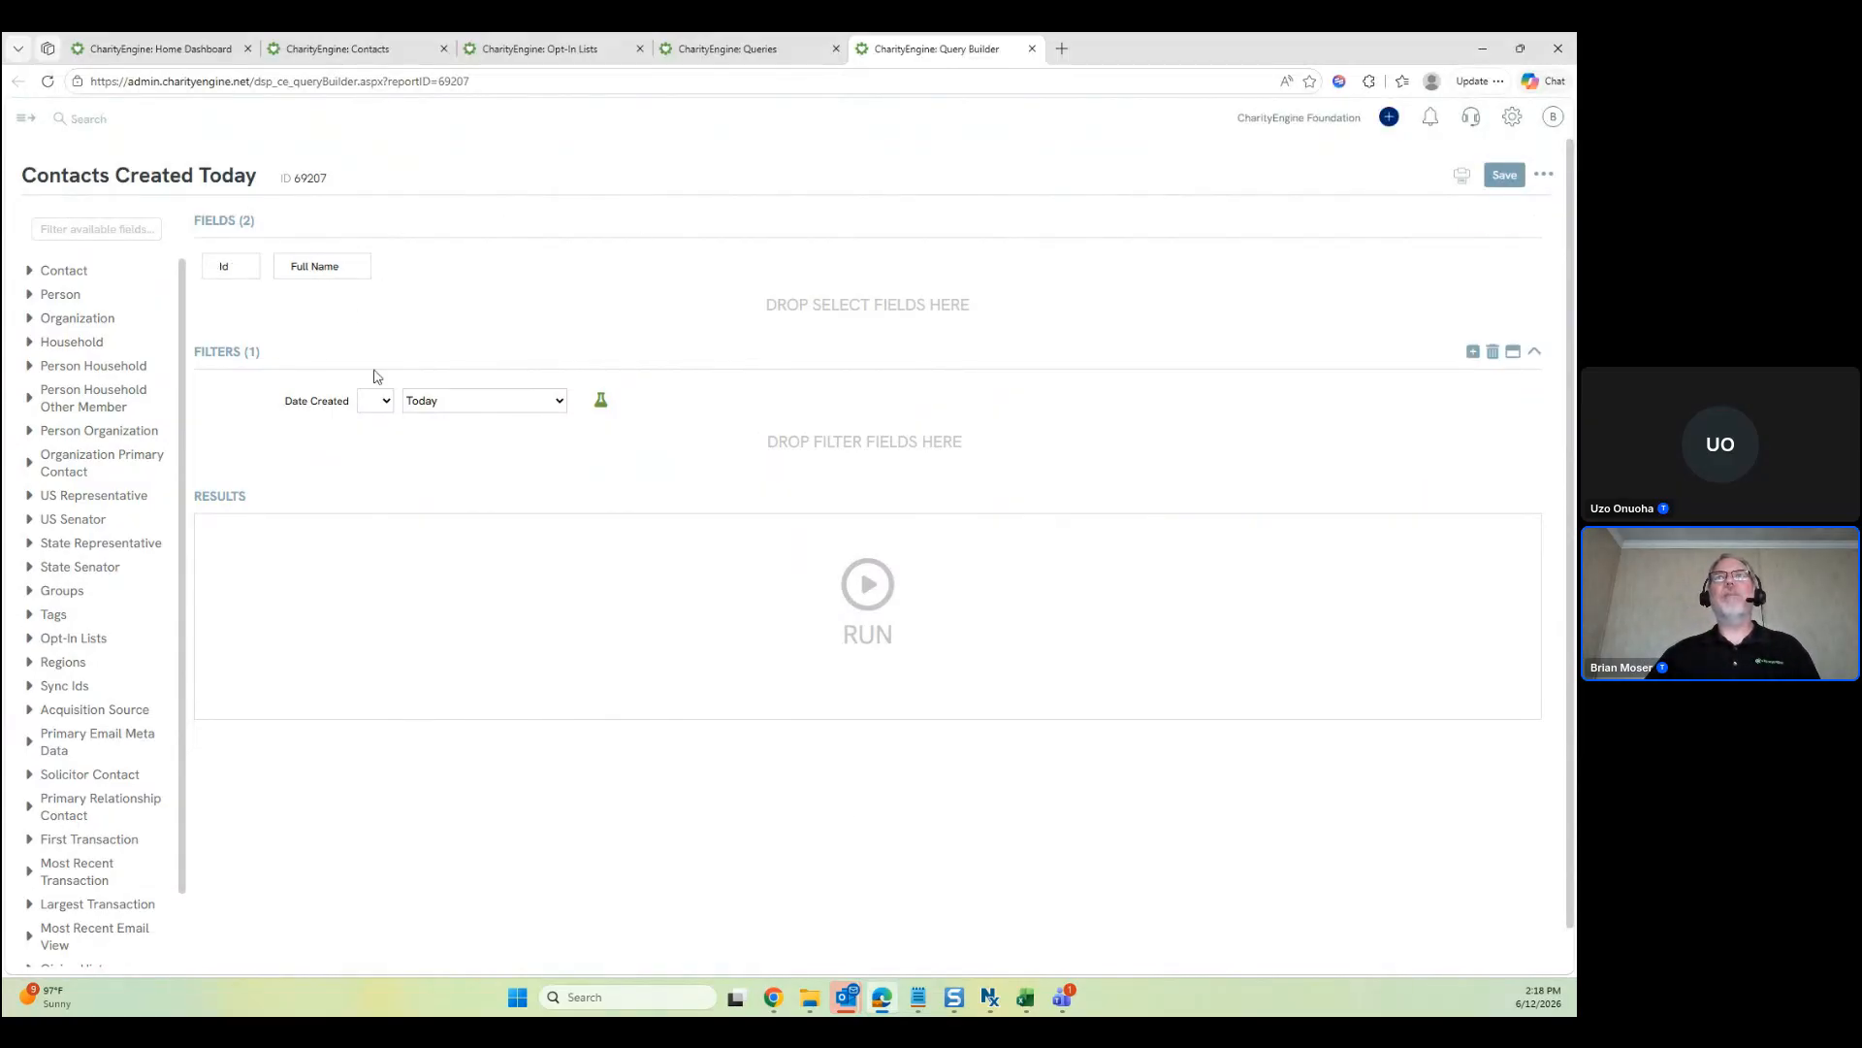
Preview the query, return to Queries, and choose Export for Contacts Created Today
{"action": "left_click", "coordinate": [860, 582]}
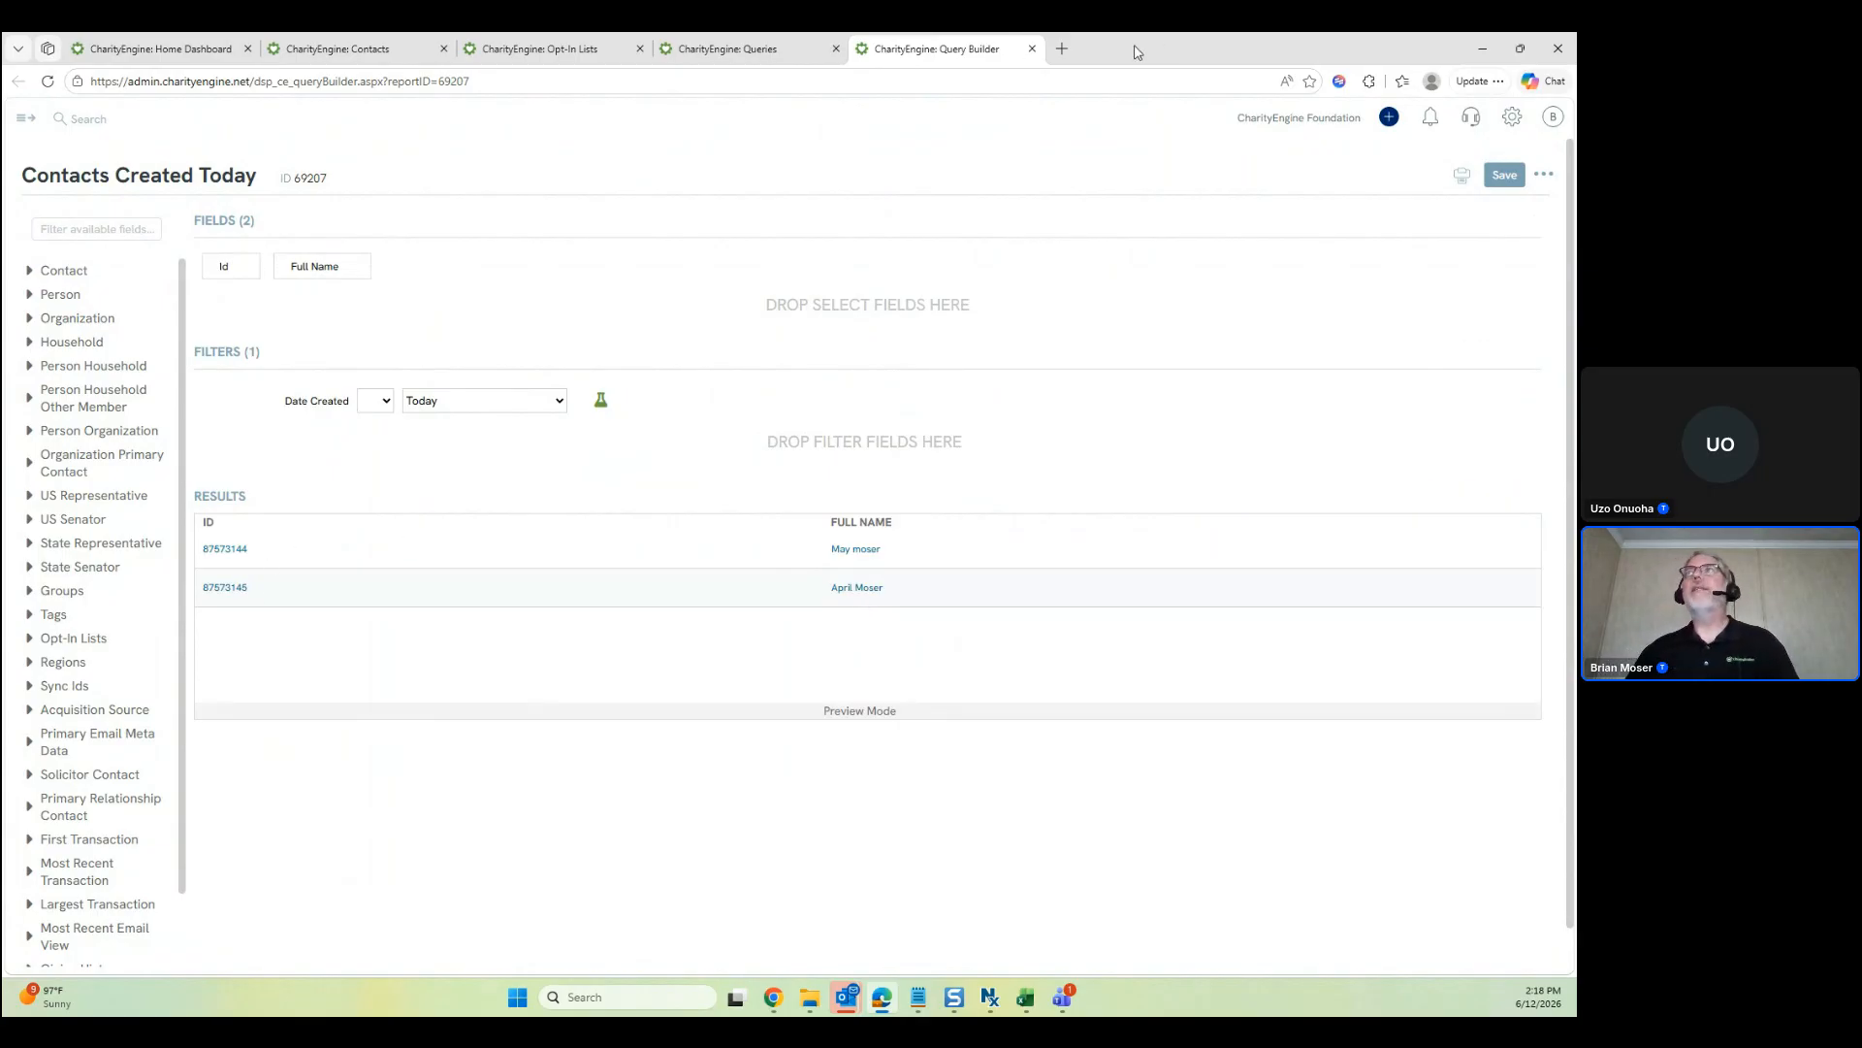
{"action": "left_click", "coordinate": [1032, 49]}
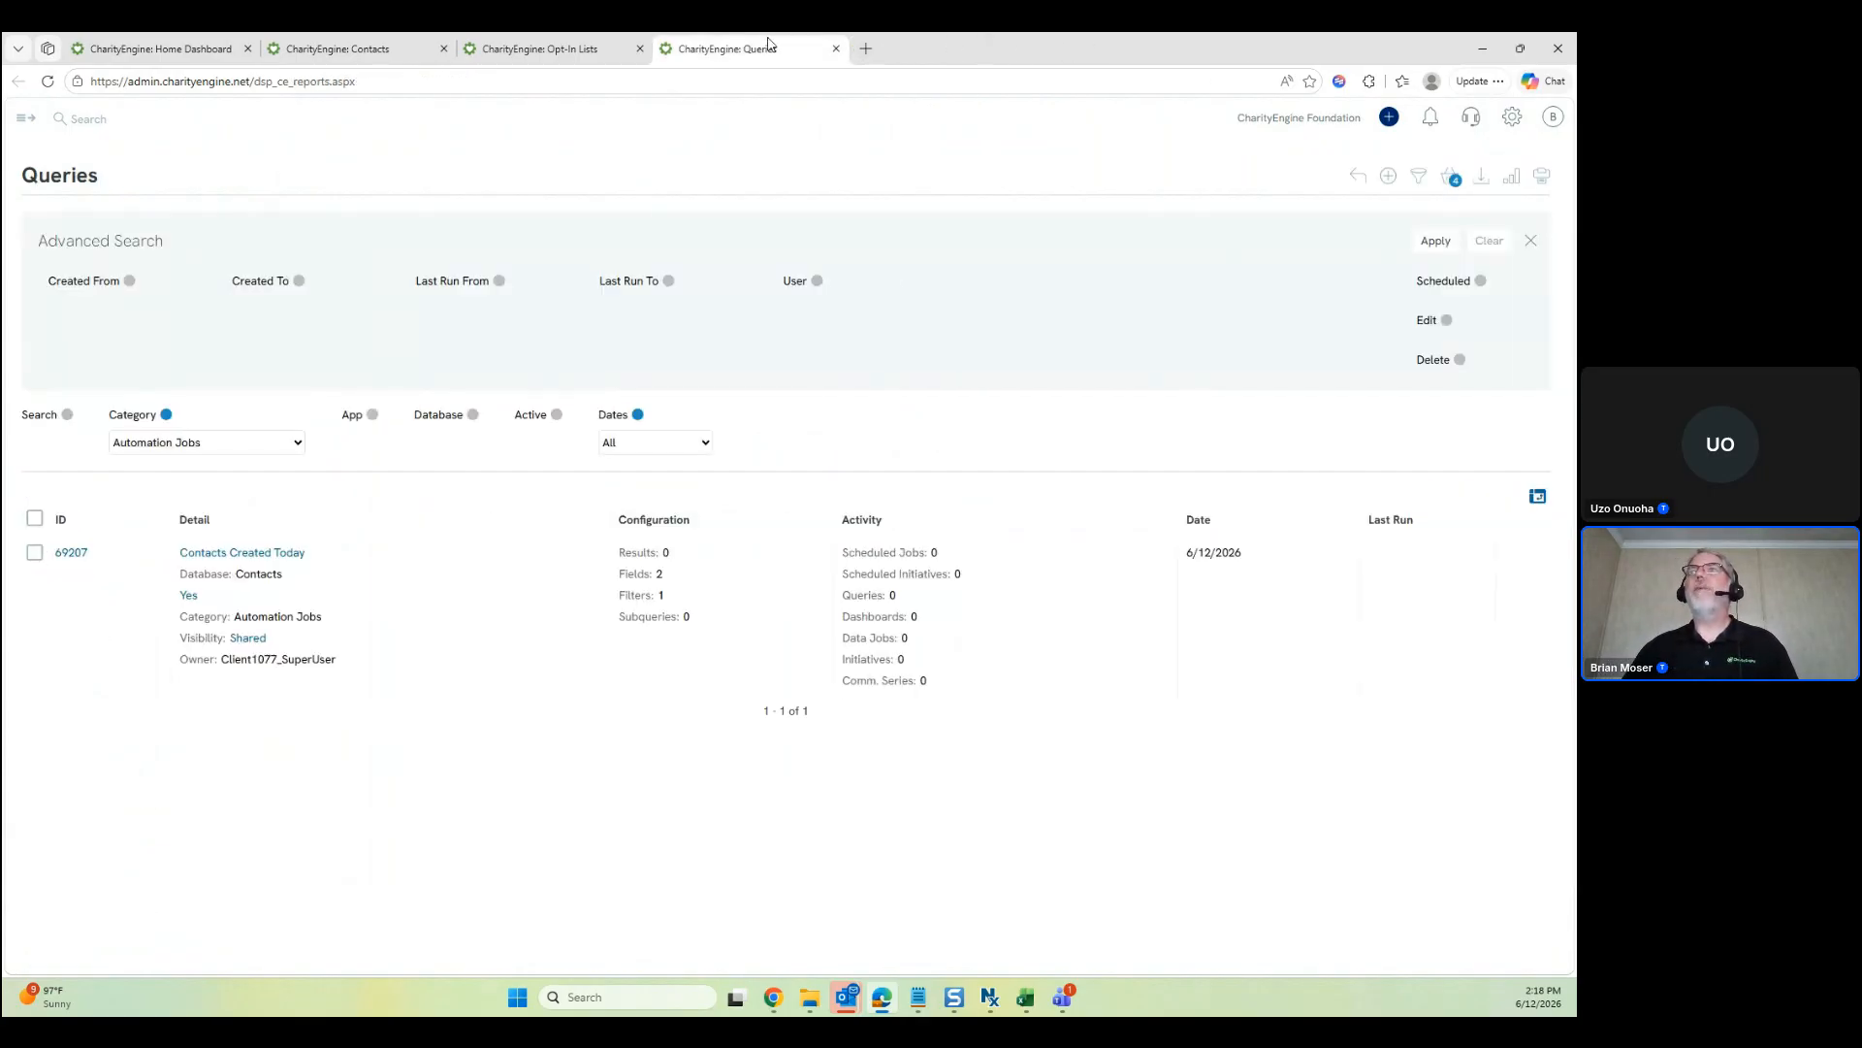
{"action": "left_click", "coordinate": [1516, 560]}
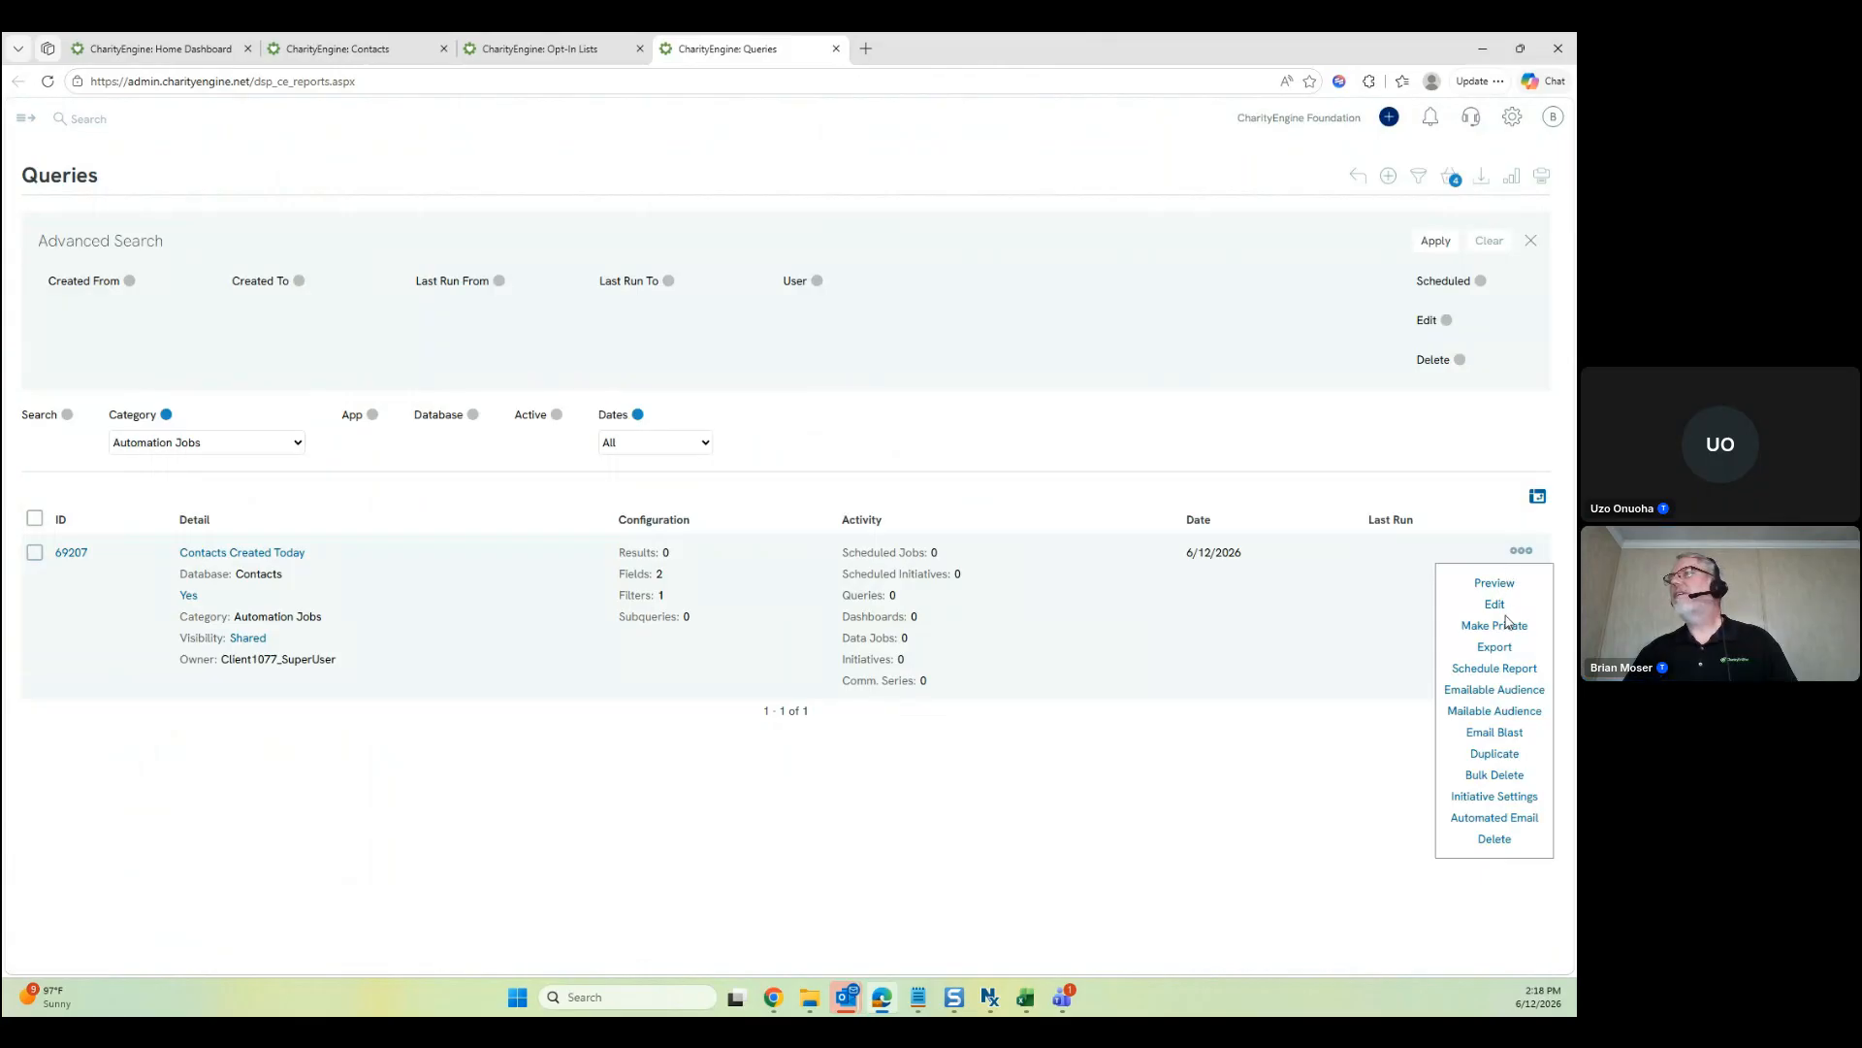
{"action": "left_click", "coordinate": [1498, 647]}
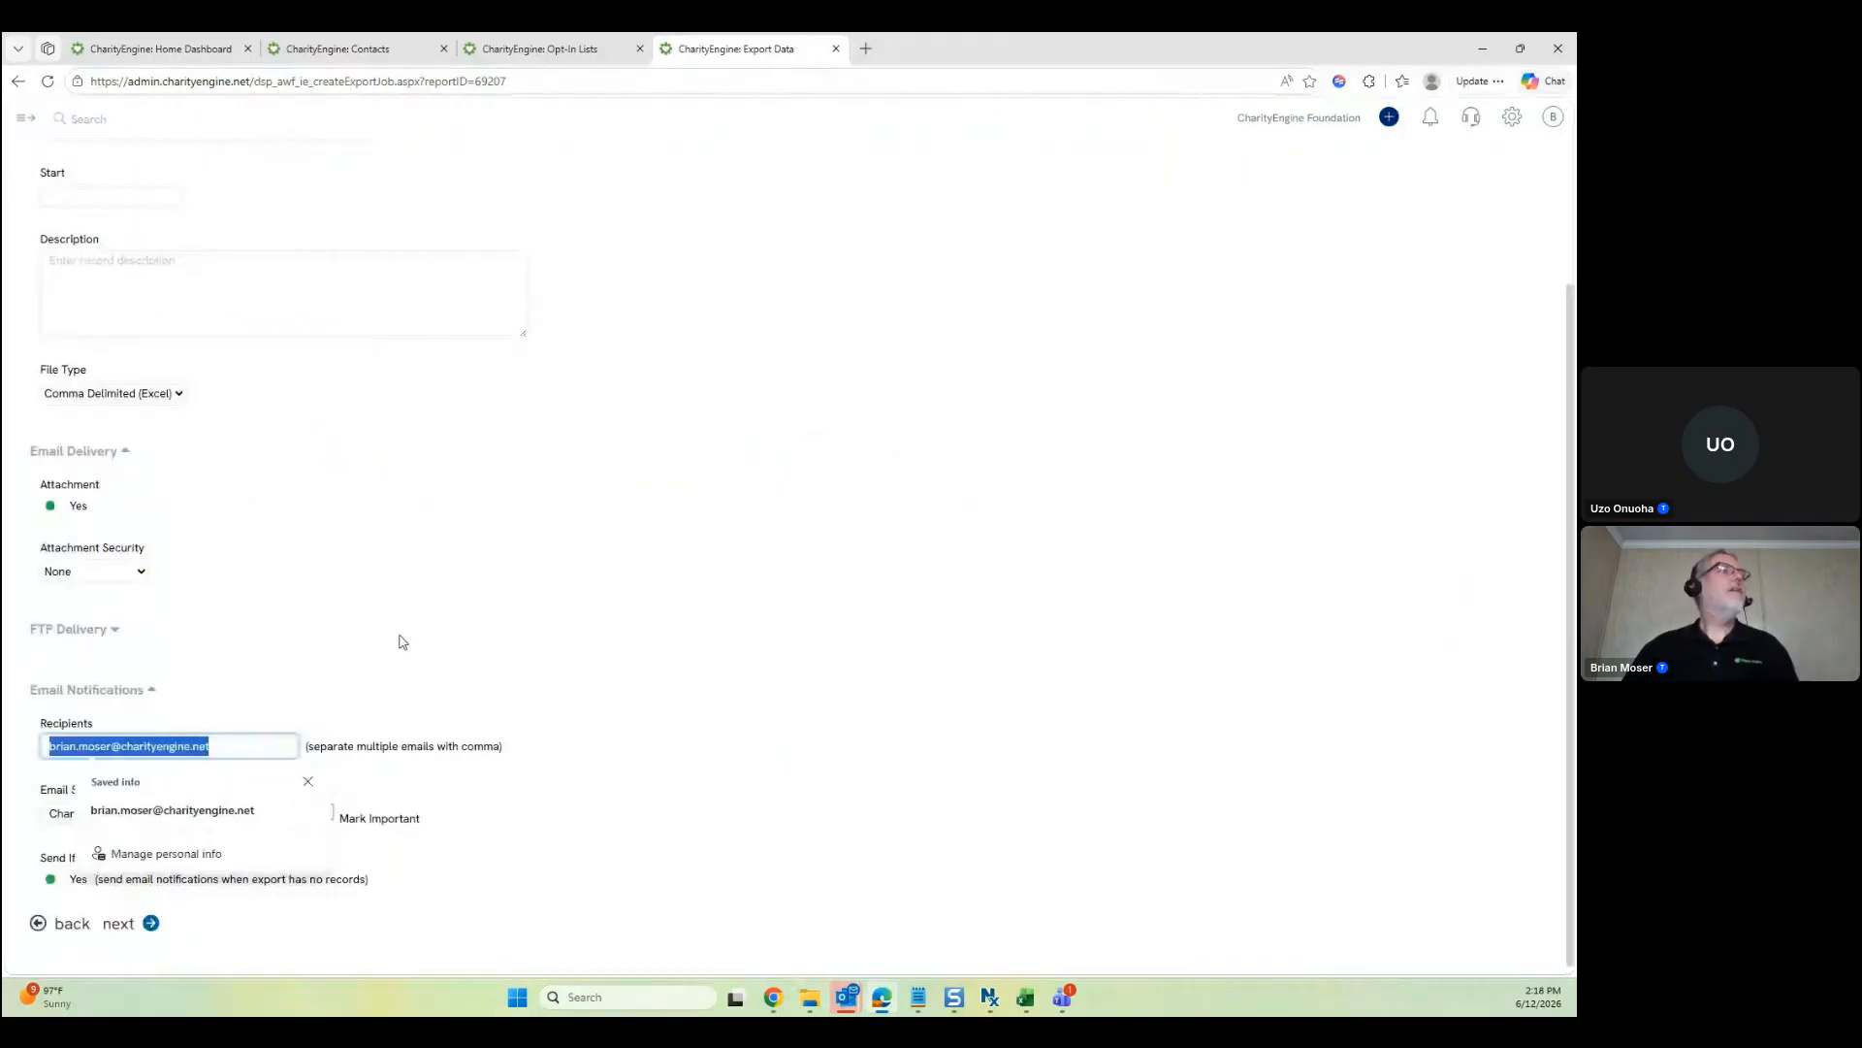
Clear the notification recipients in the export settings
{"action": "key", "text": "Delete"}
{"action": "left_click", "coordinate": [764, 494]}
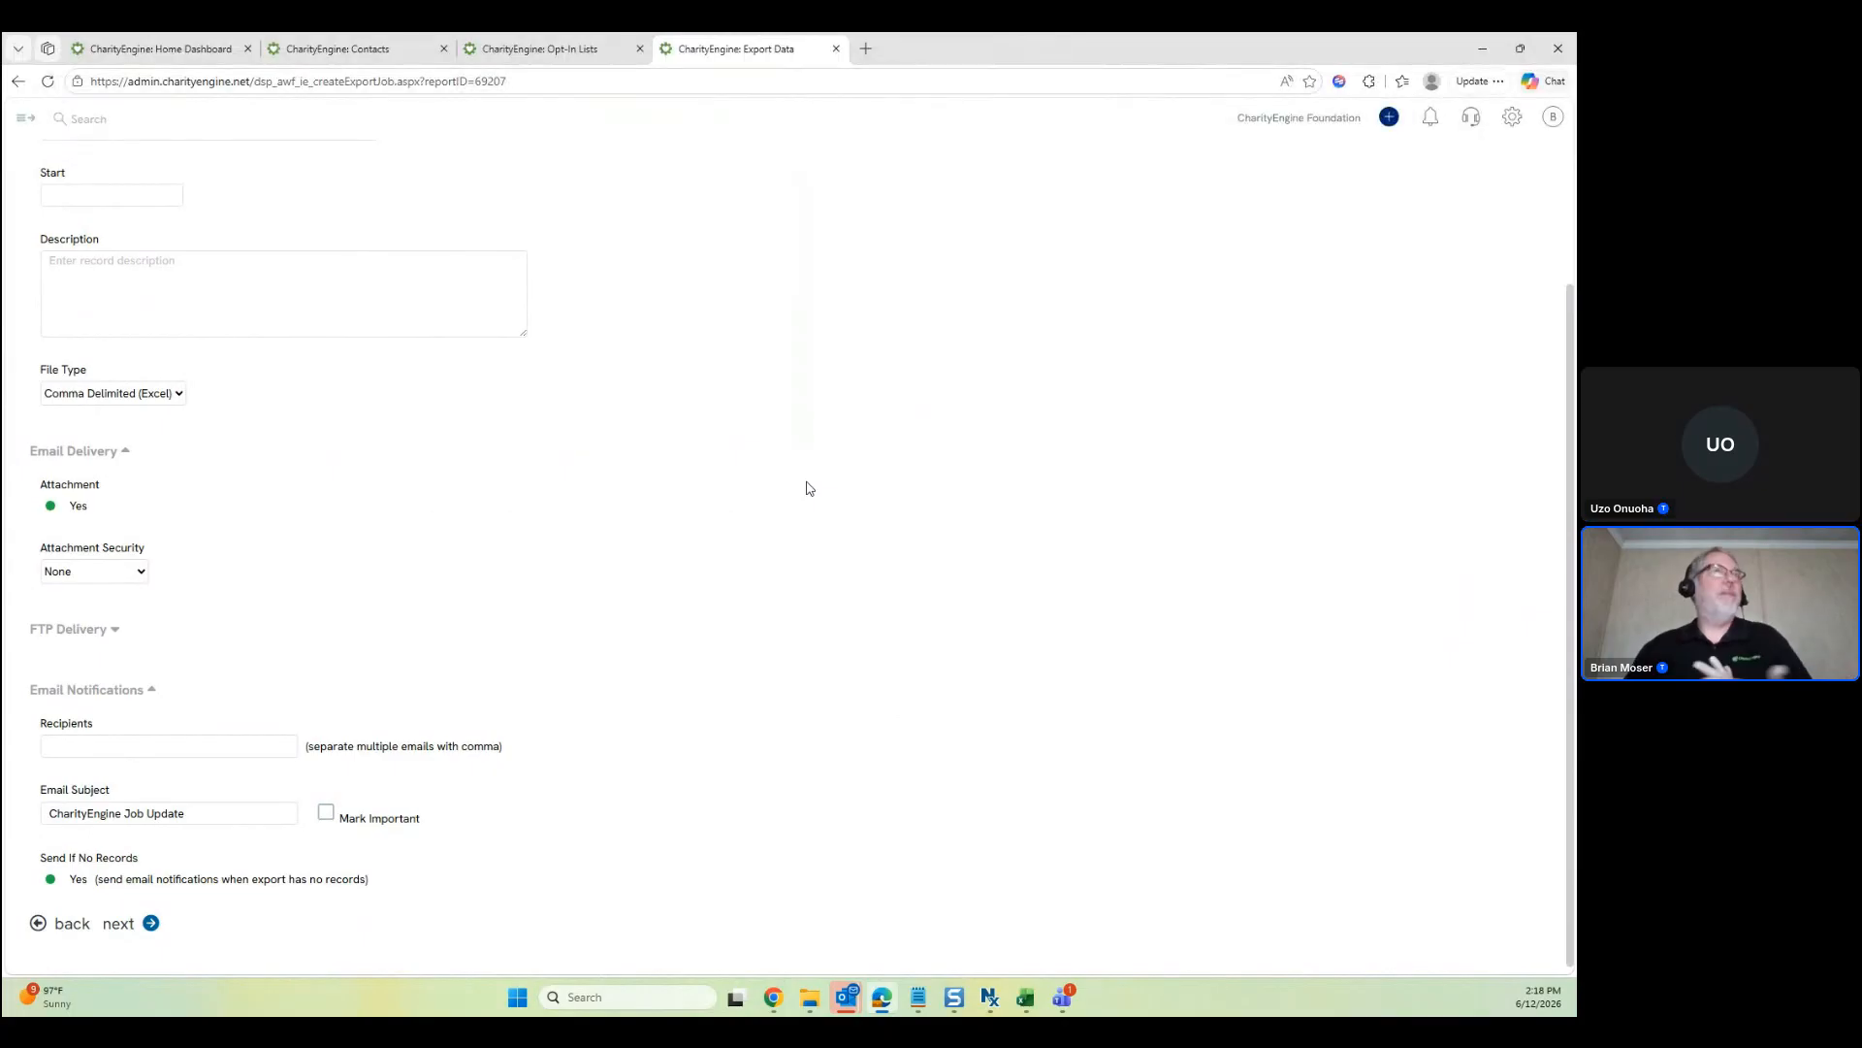
{"action": "scroll", "coordinate": [806, 488], "scroll_direction": "up", "scroll_amount": 2}
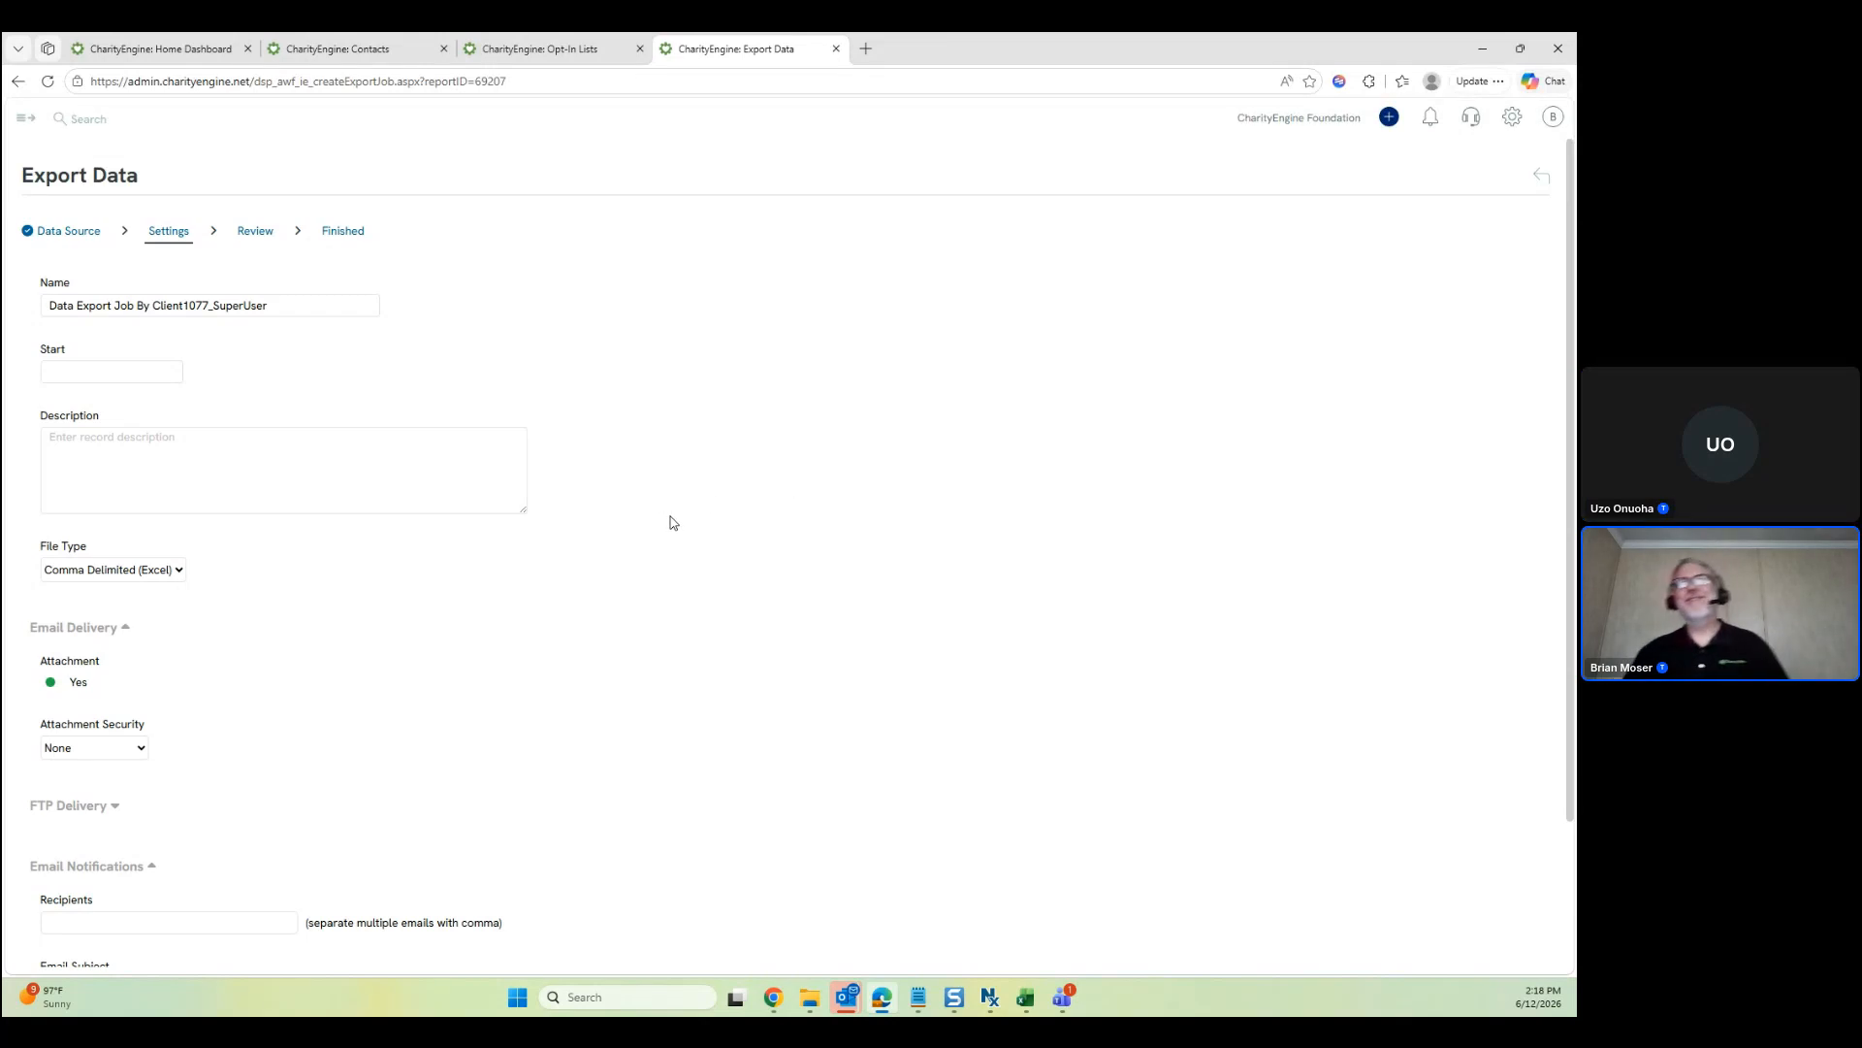
{"action": "scroll", "coordinate": [674, 523], "scroll_direction": "down", "scroll_amount": 2}
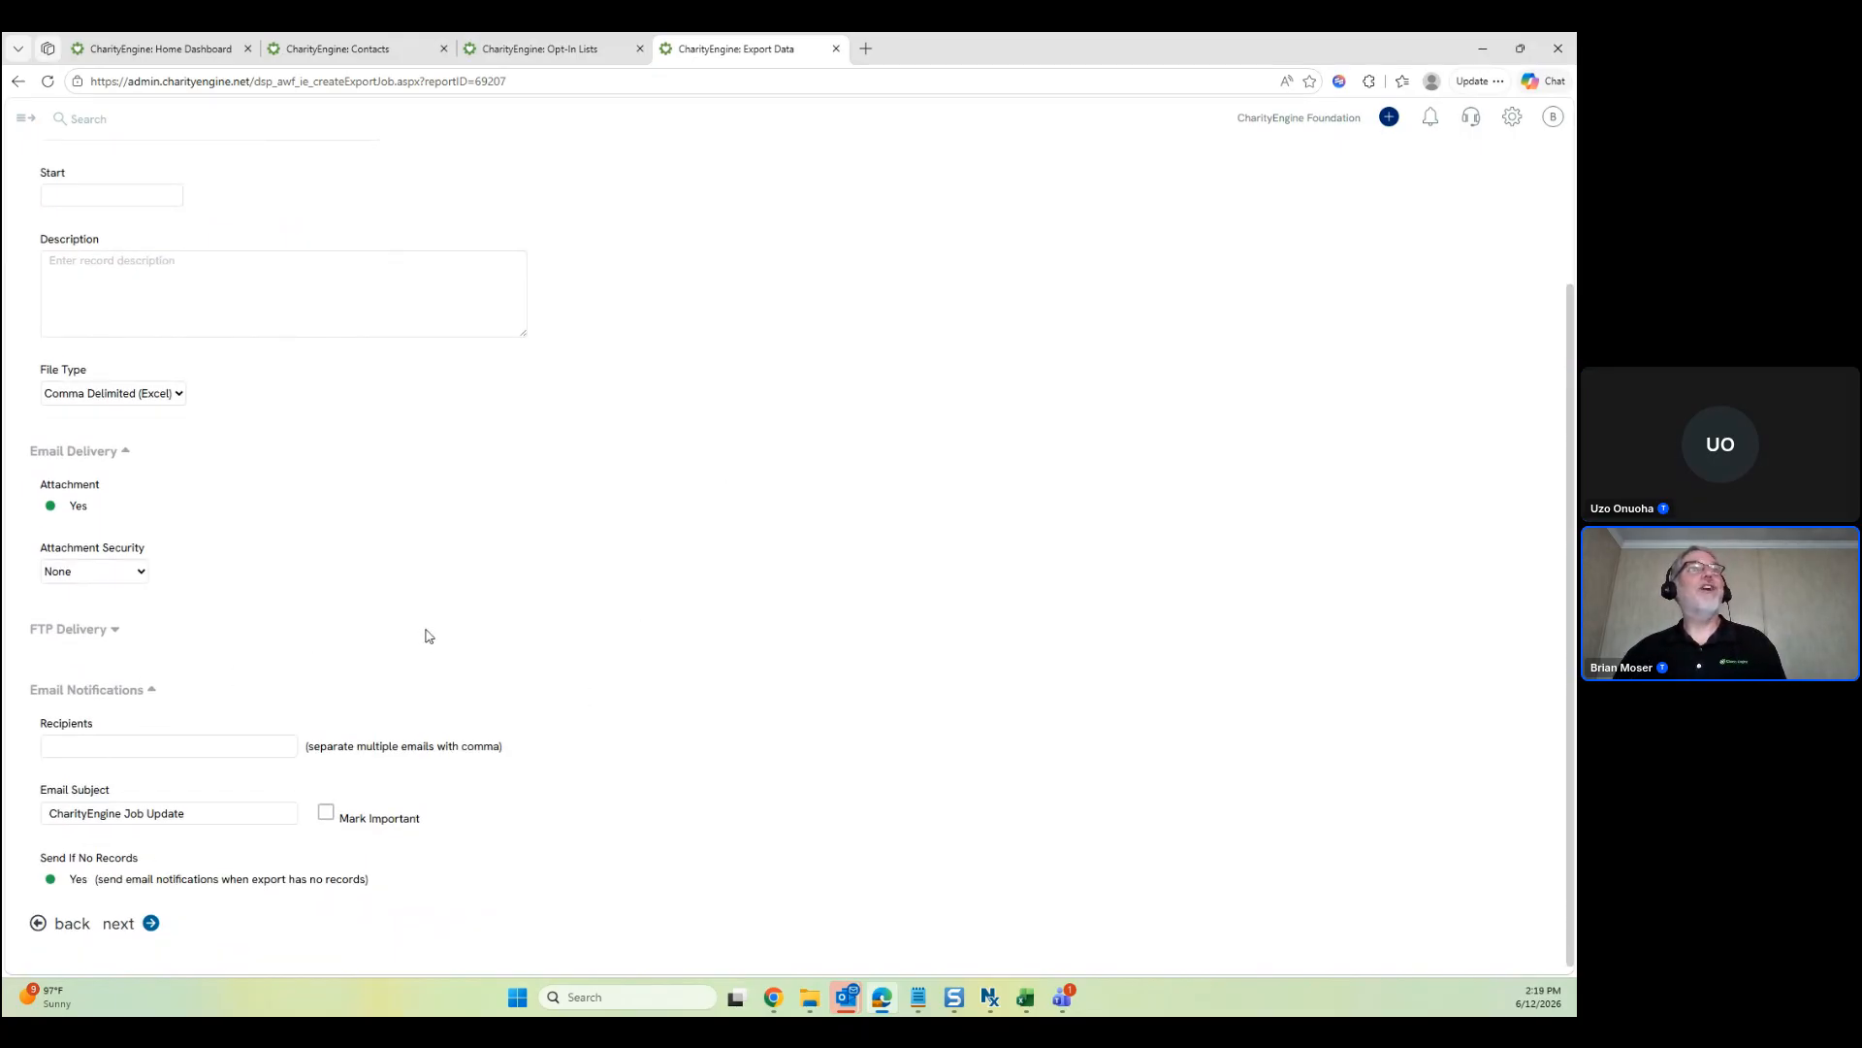
{"action": "scroll", "coordinate": [601, 593], "scroll_direction": "up", "scroll_amount": 1}
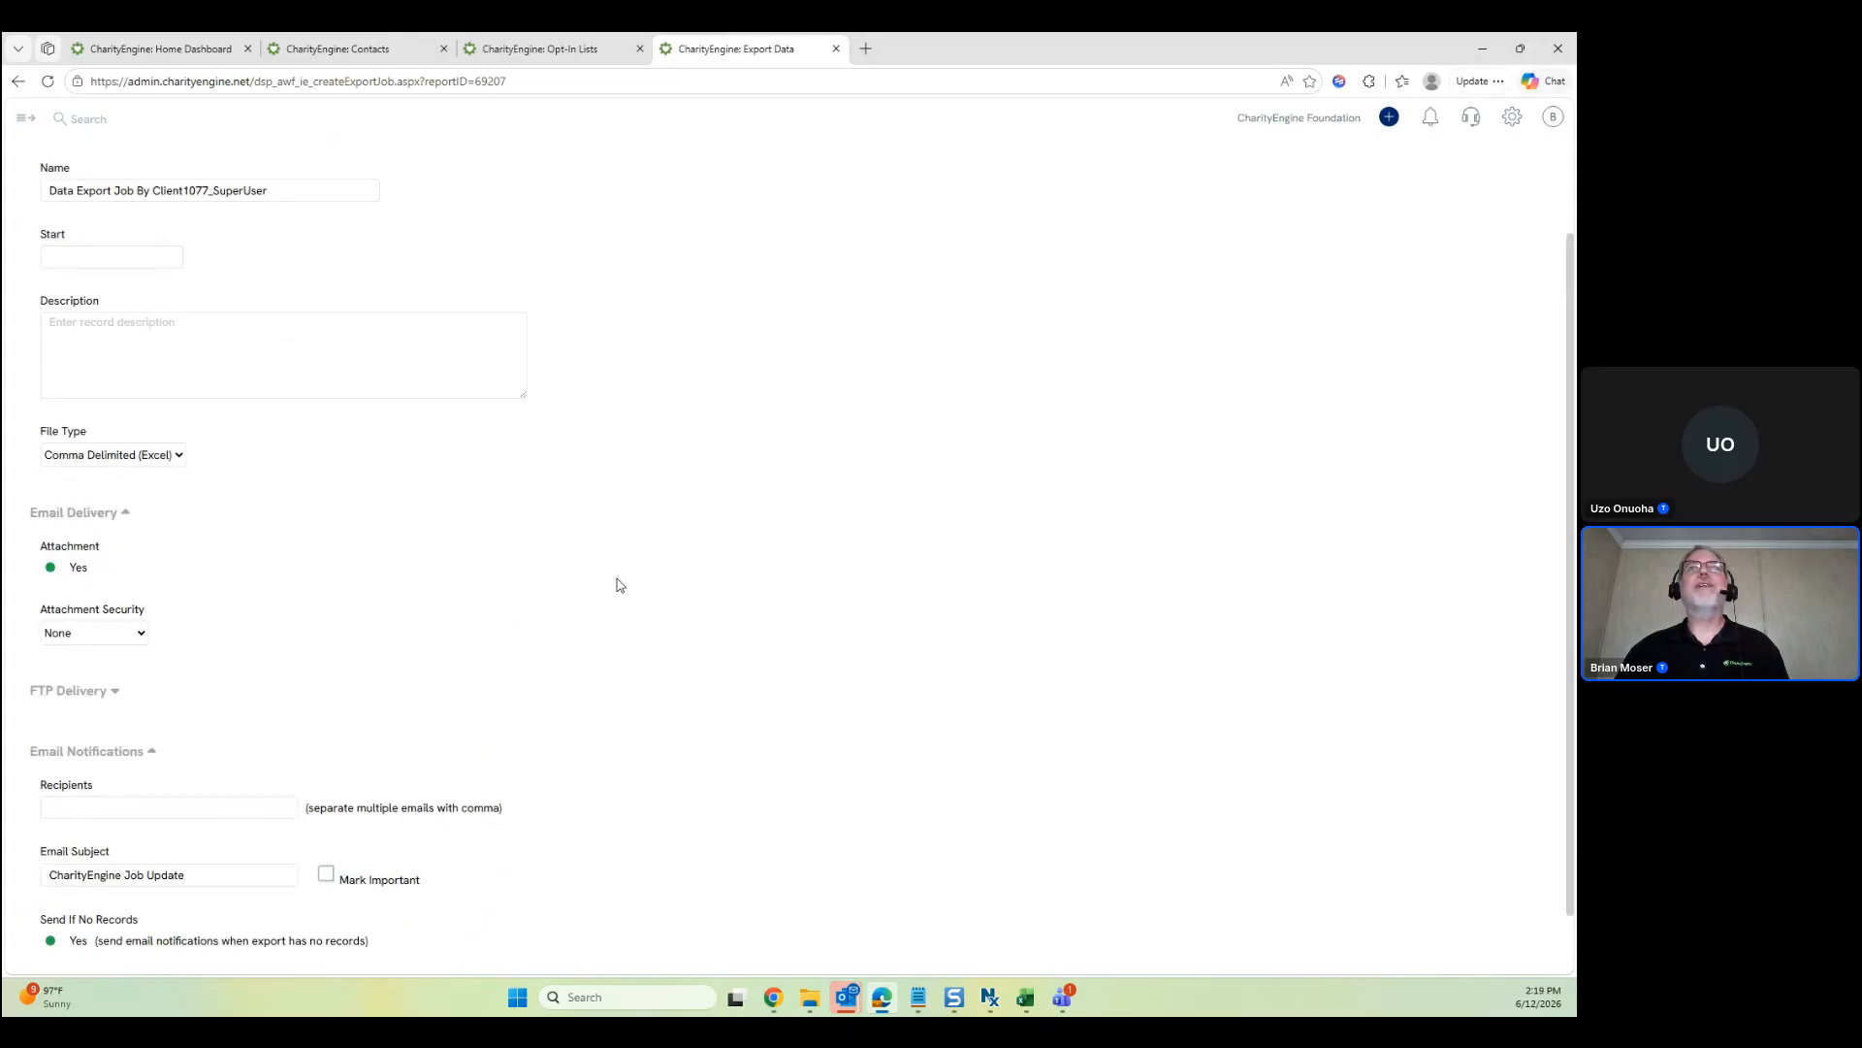
{"action": "scroll", "coordinate": [619, 584], "scroll_direction": "up", "scroll_amount": 2}
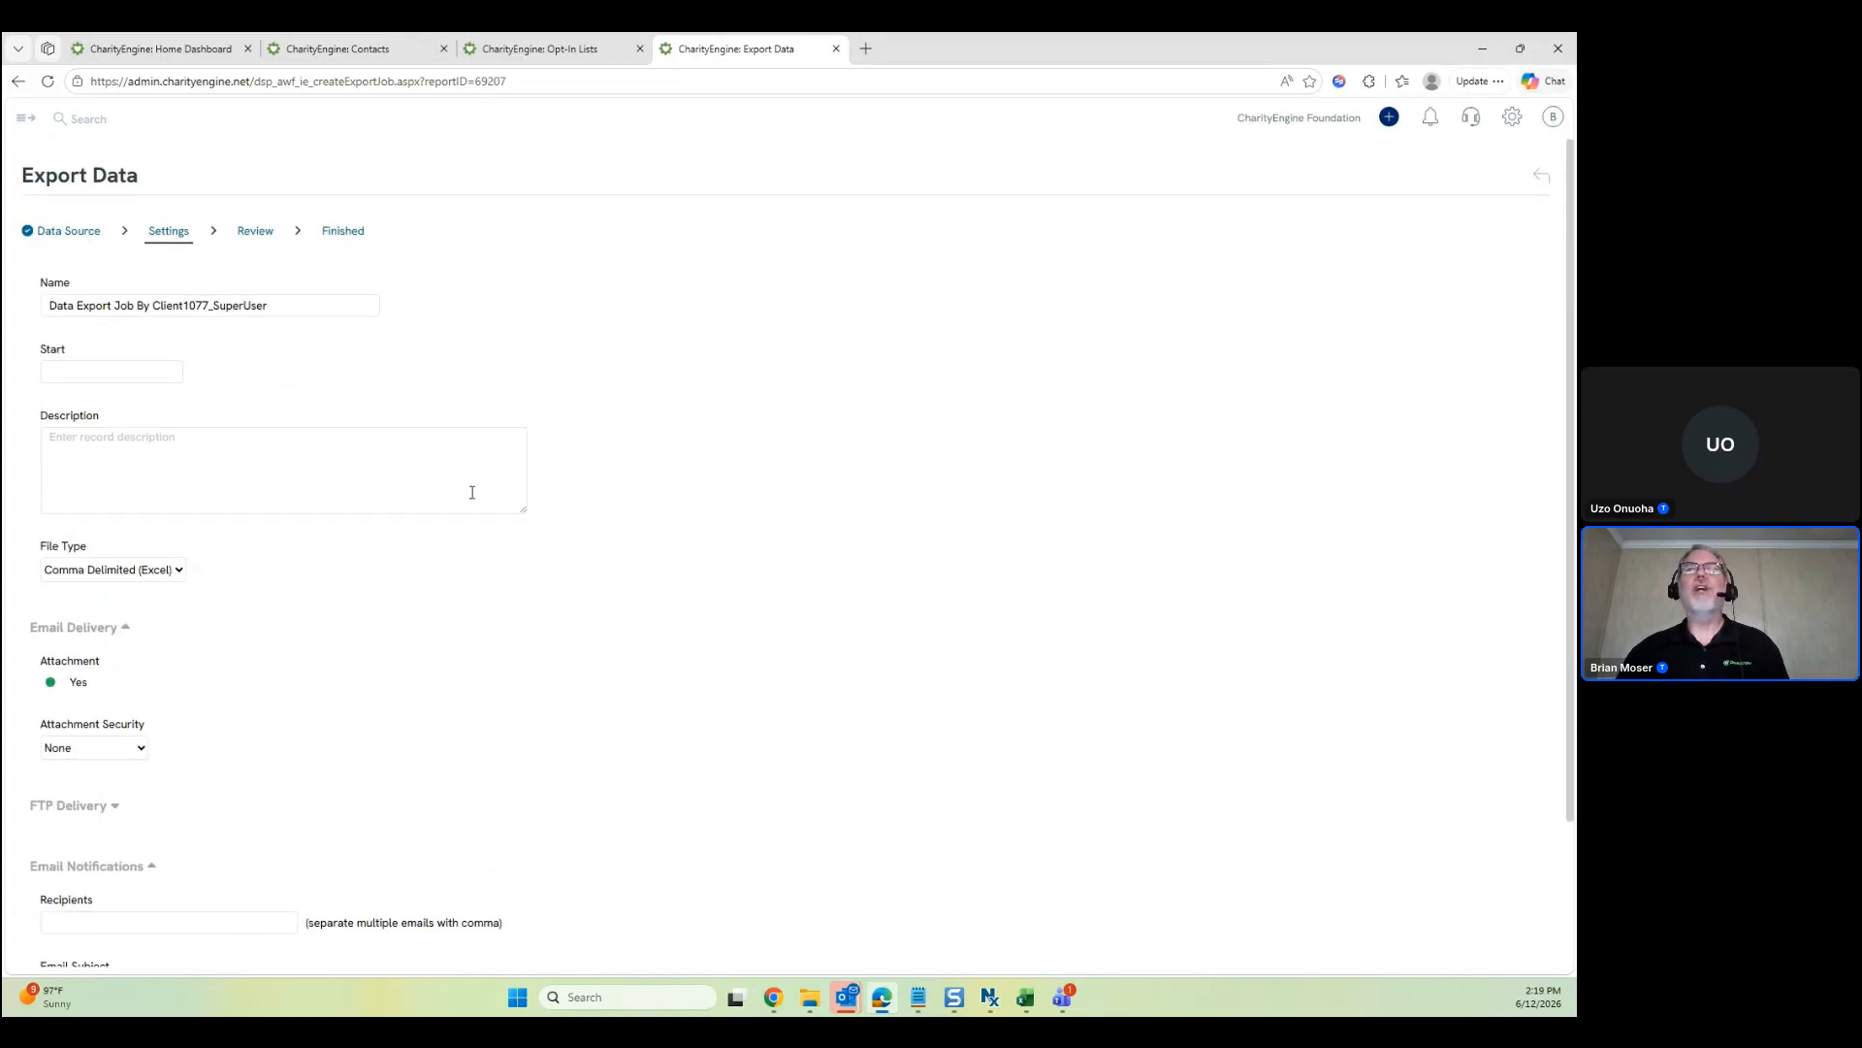
{"action": "scroll", "coordinate": [472, 492], "scroll_direction": "down", "scroll_amount": 3}
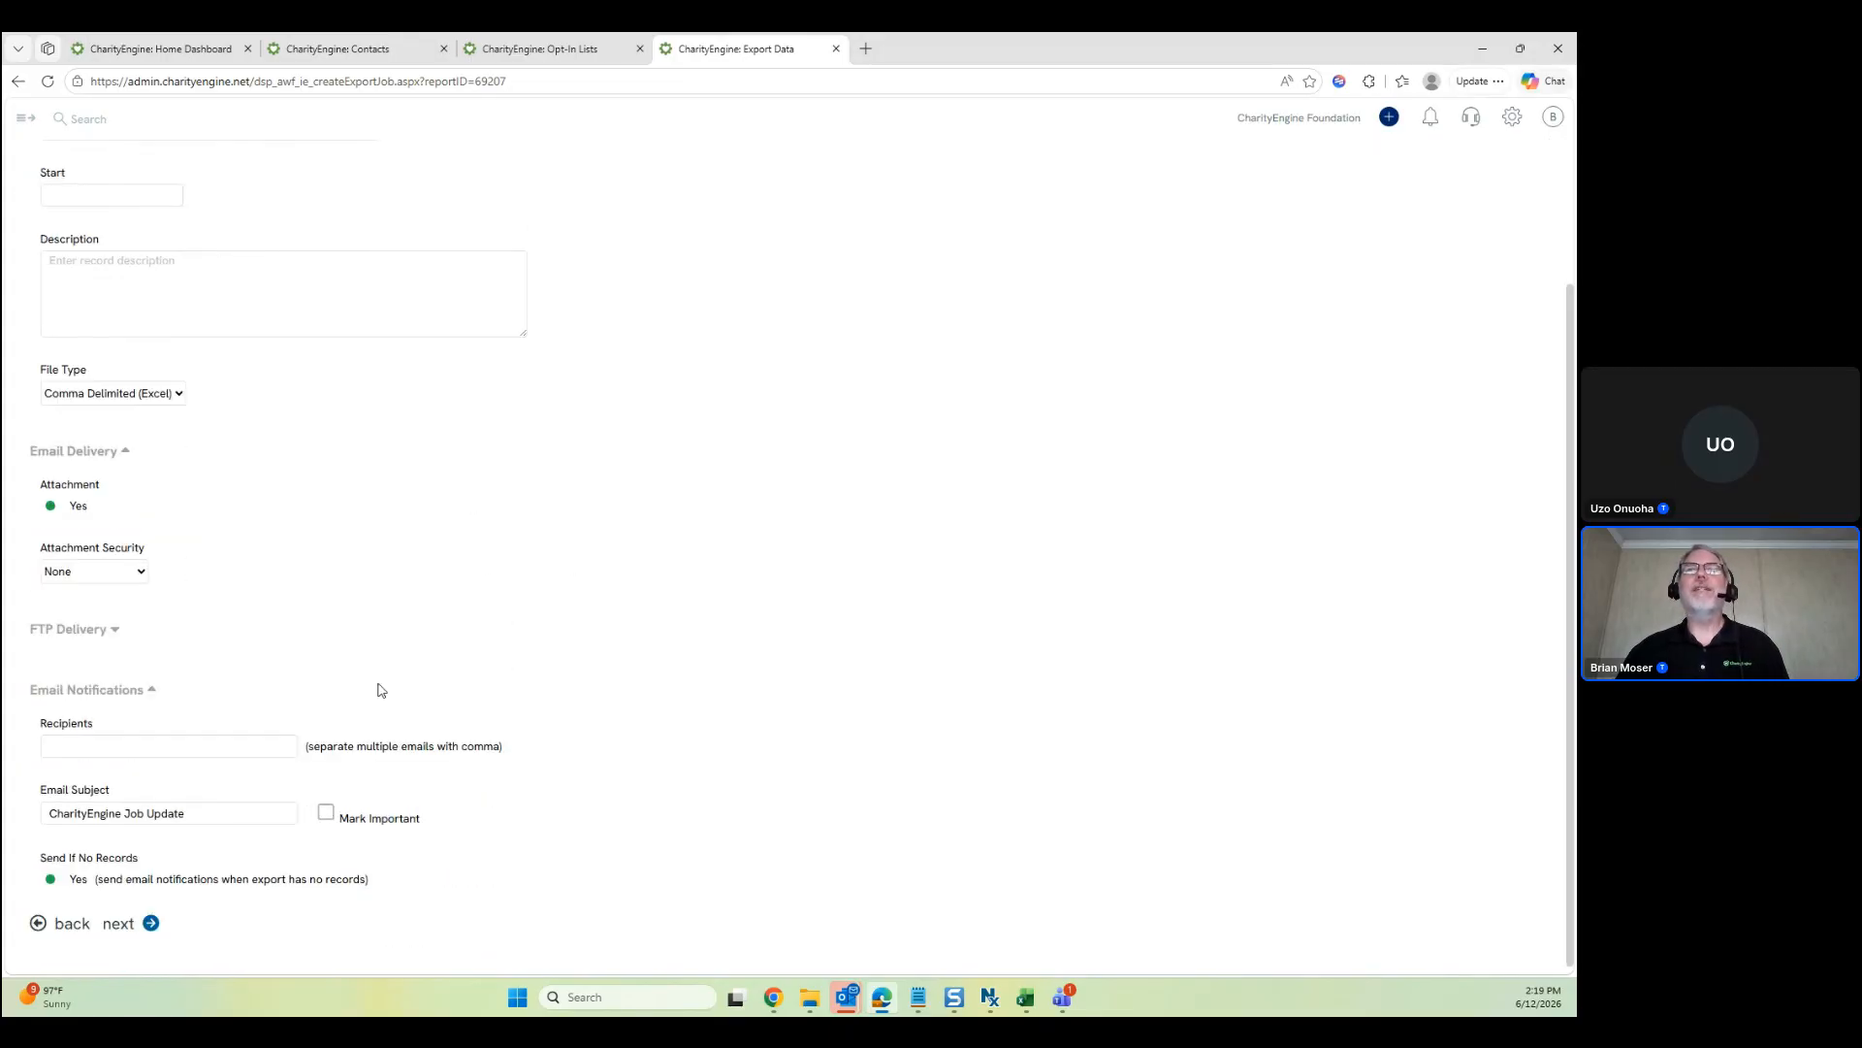
Review the export settings, then process and confirm the export job
{"action": "left_click", "coordinate": [120, 924]}
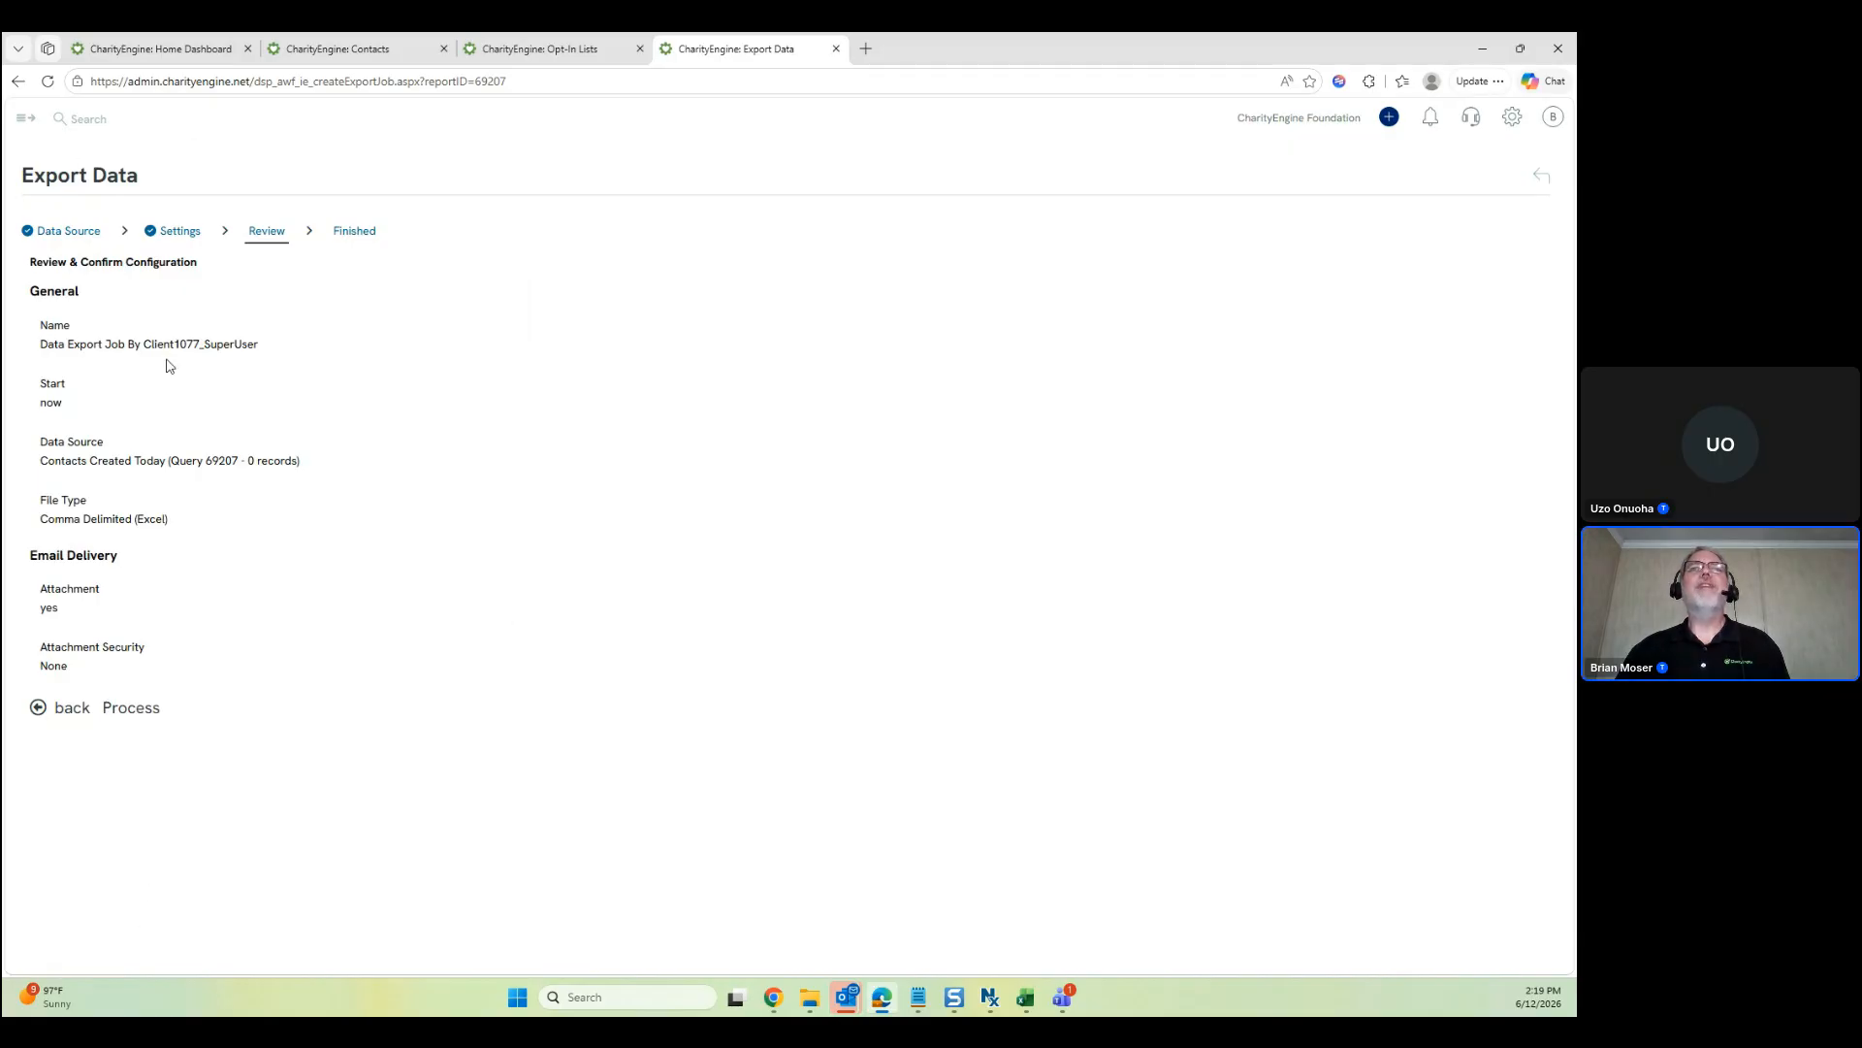
{"action": "left_click", "coordinate": [129, 708]}
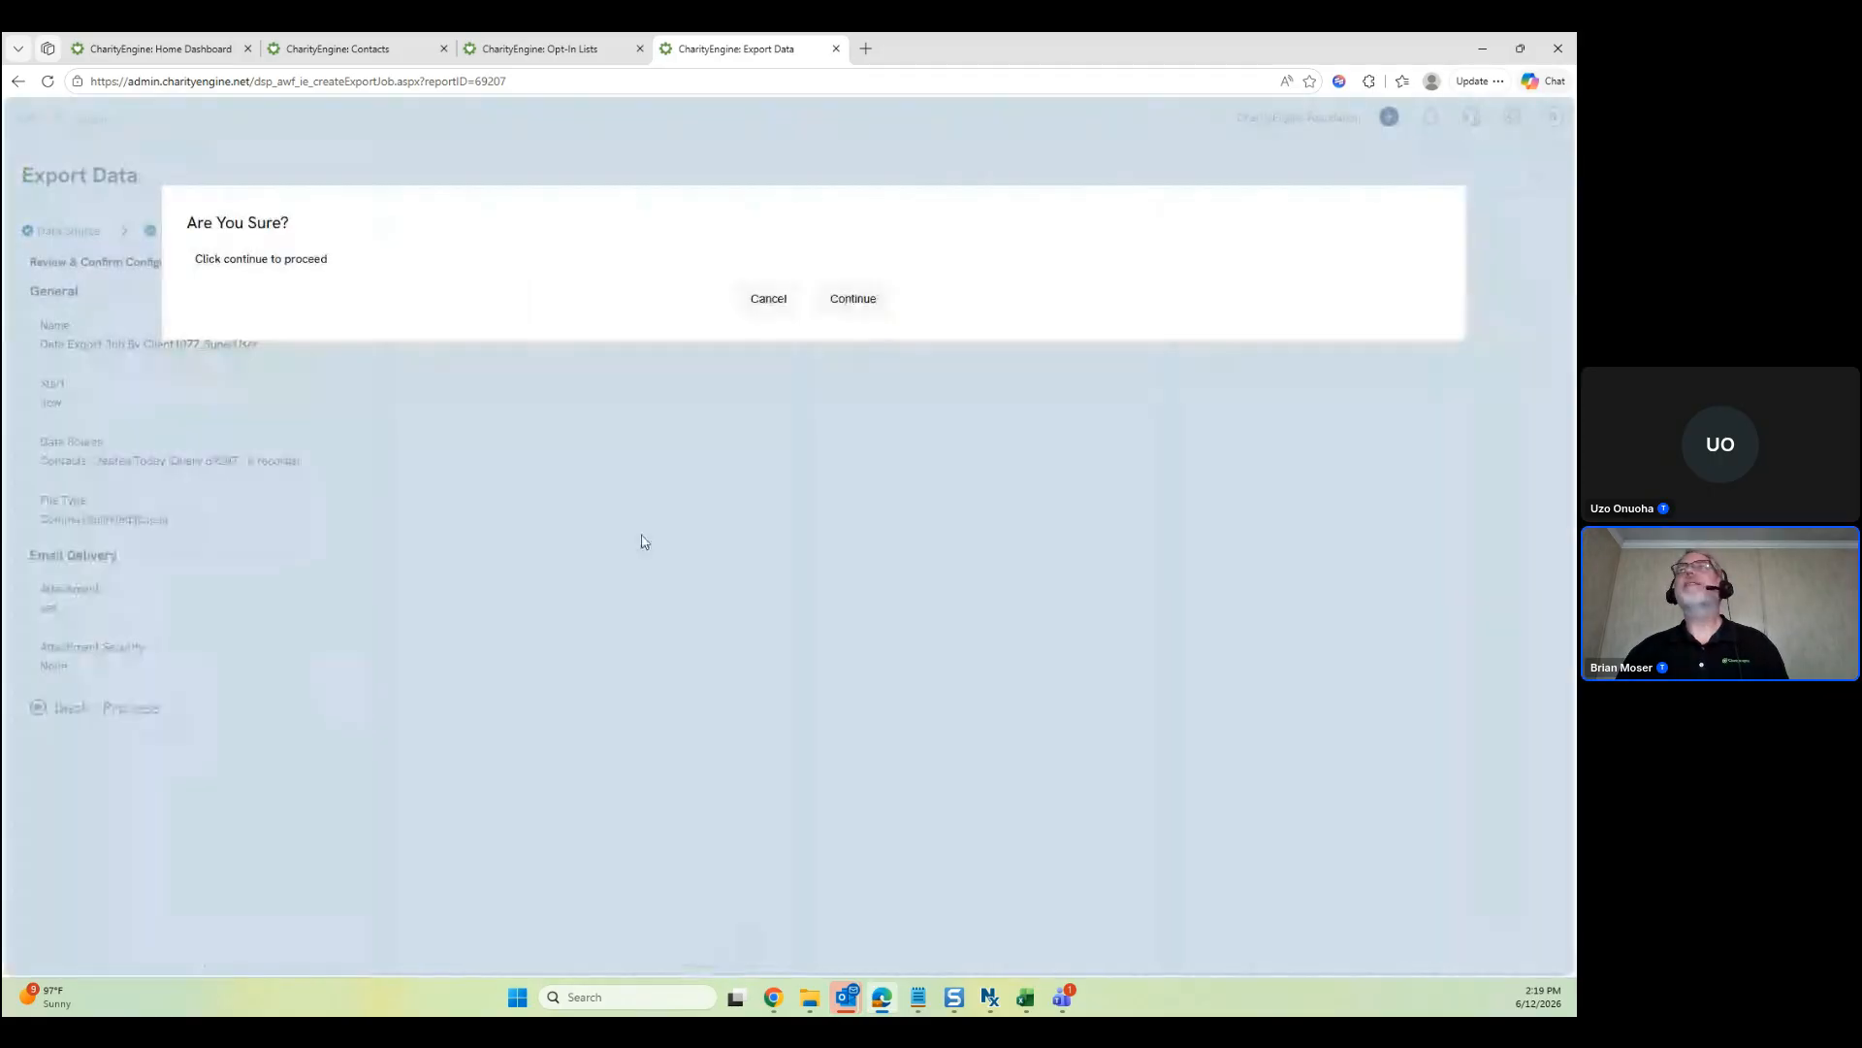
{"action": "left_click", "coordinate": [853, 303]}
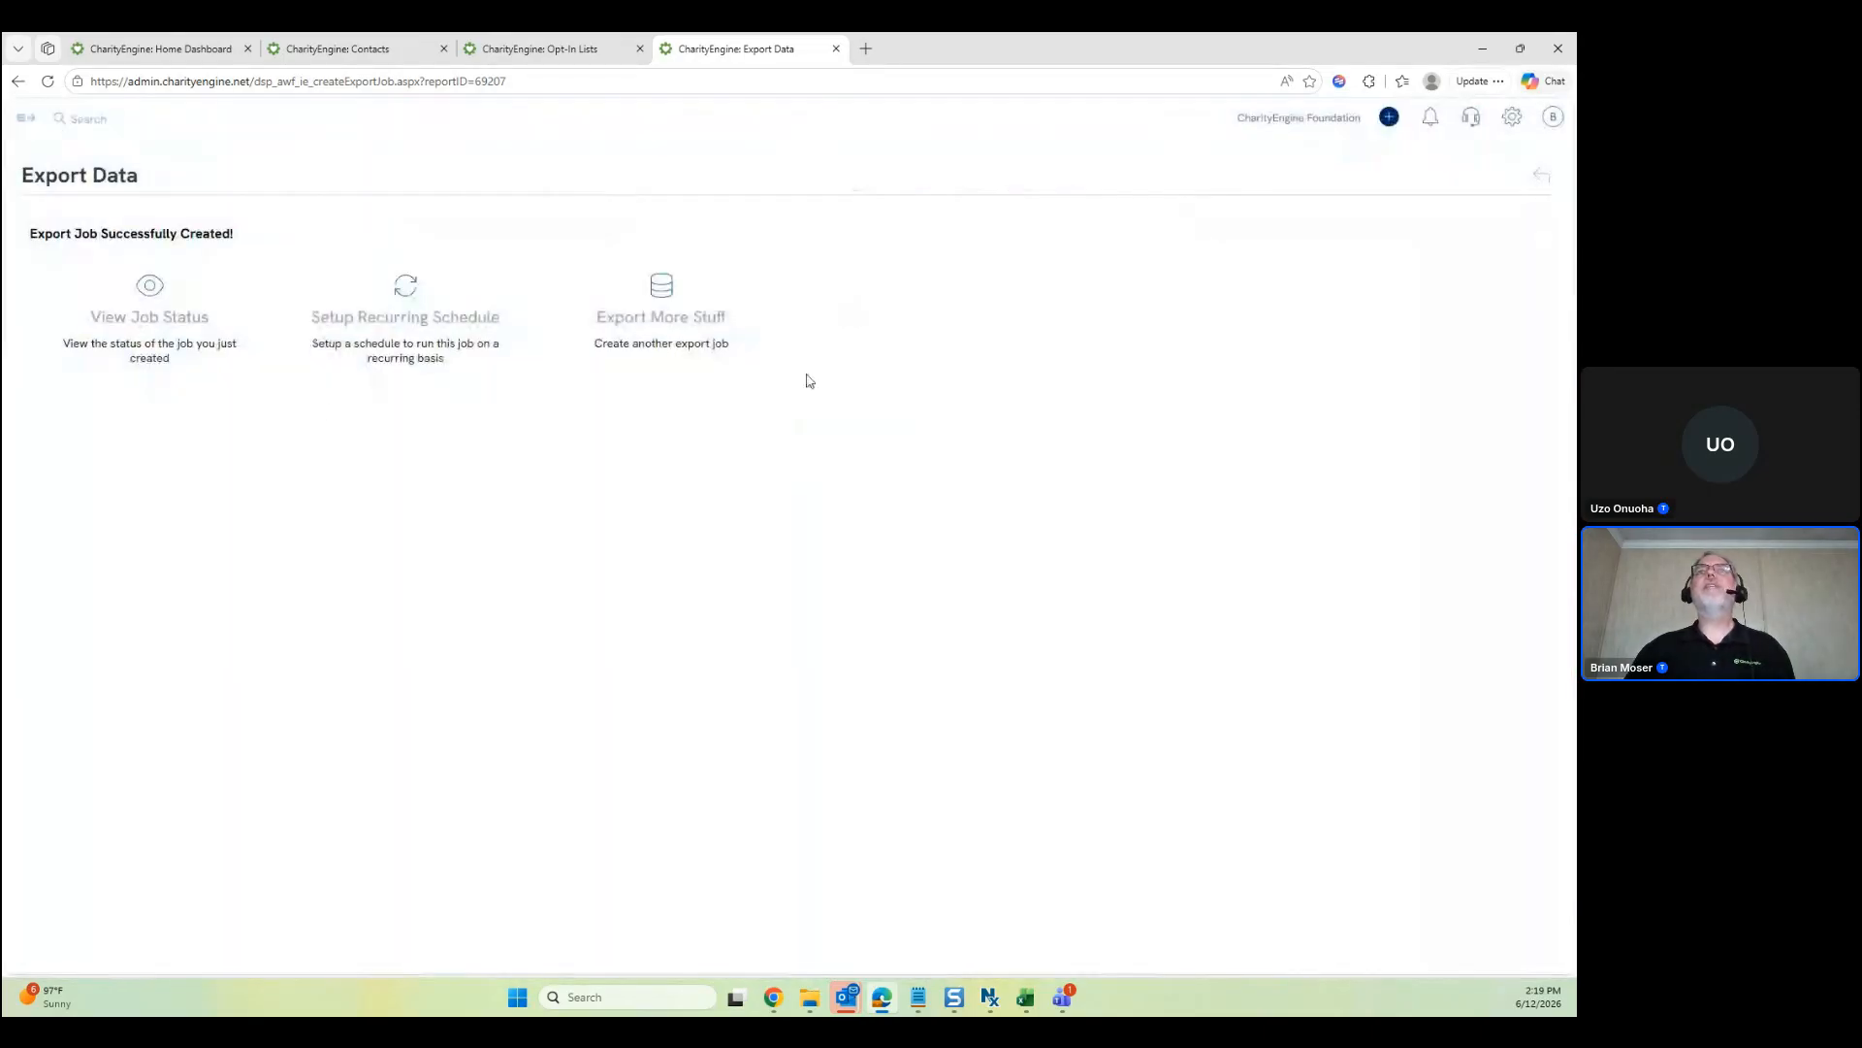
Refresh Import/Export Jobs until export job 4630467 shows Finished with 2 rows in Excel
{"action": "left_click", "coordinate": [146, 336]}
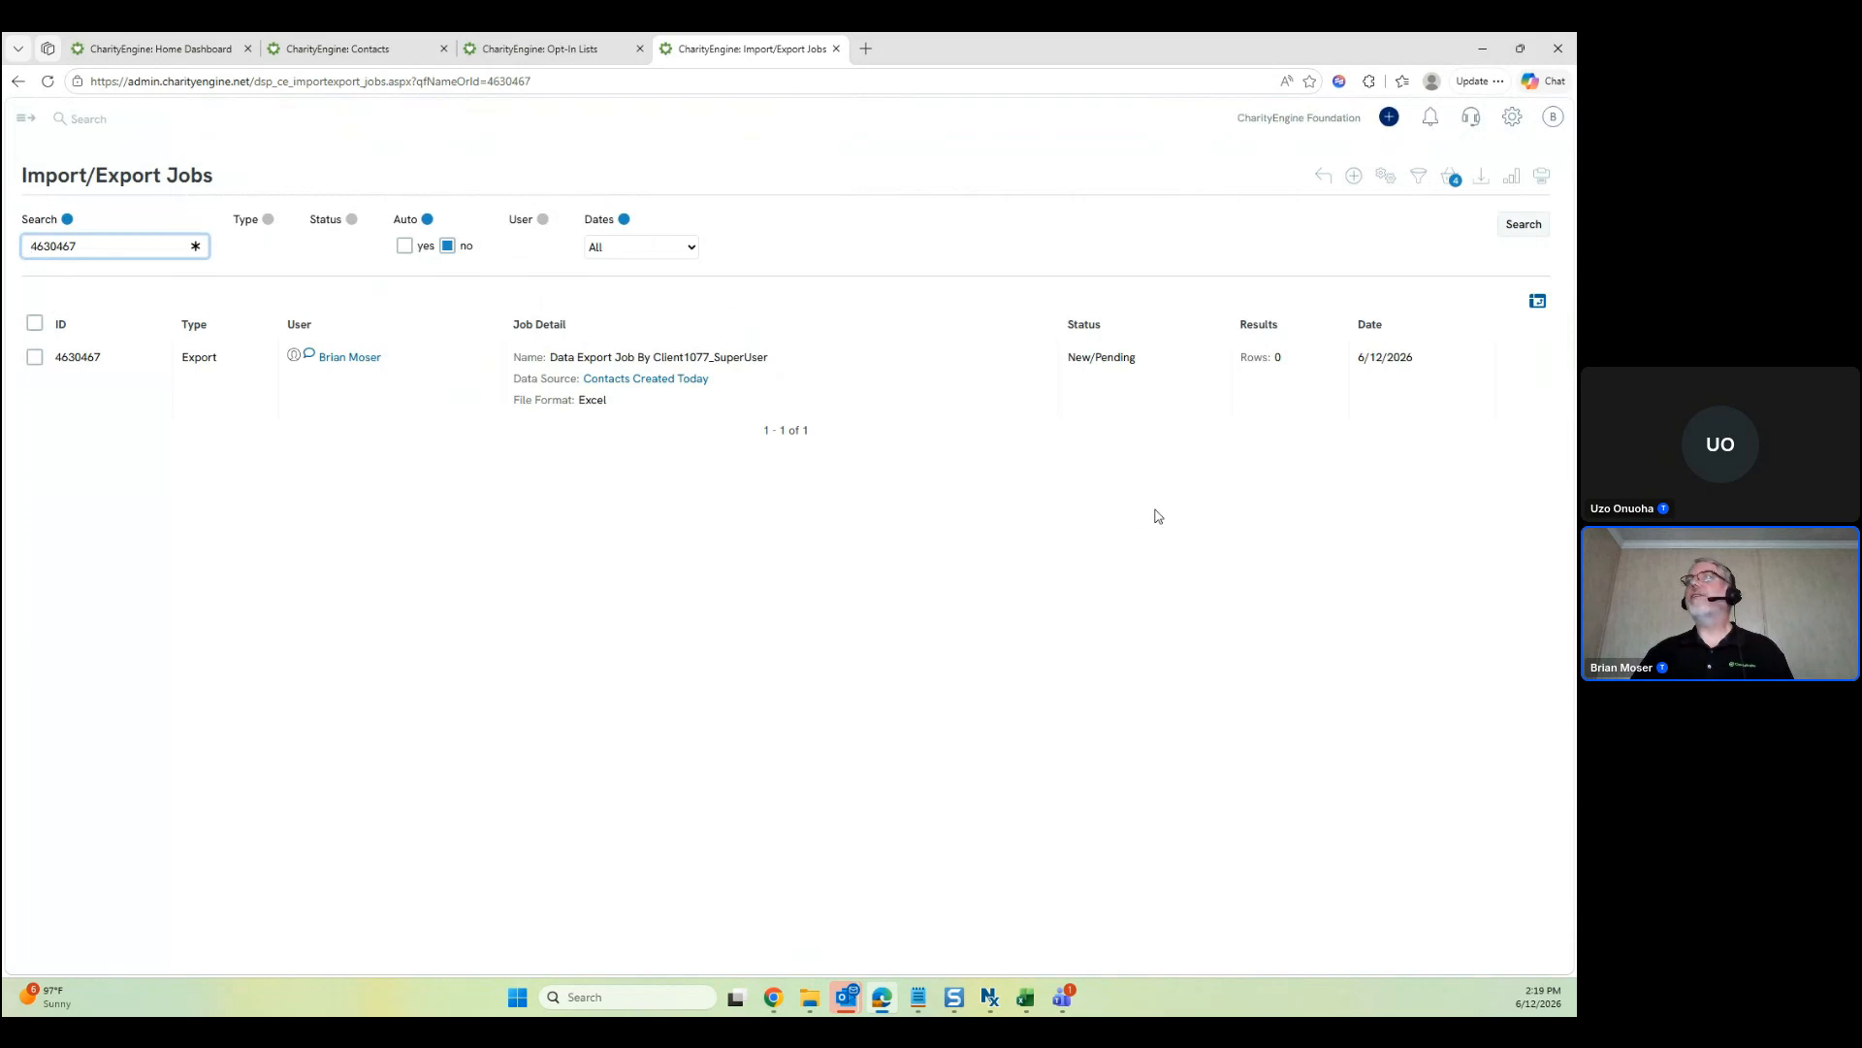
{"action": "left_click", "coordinate": [1494, 219]}
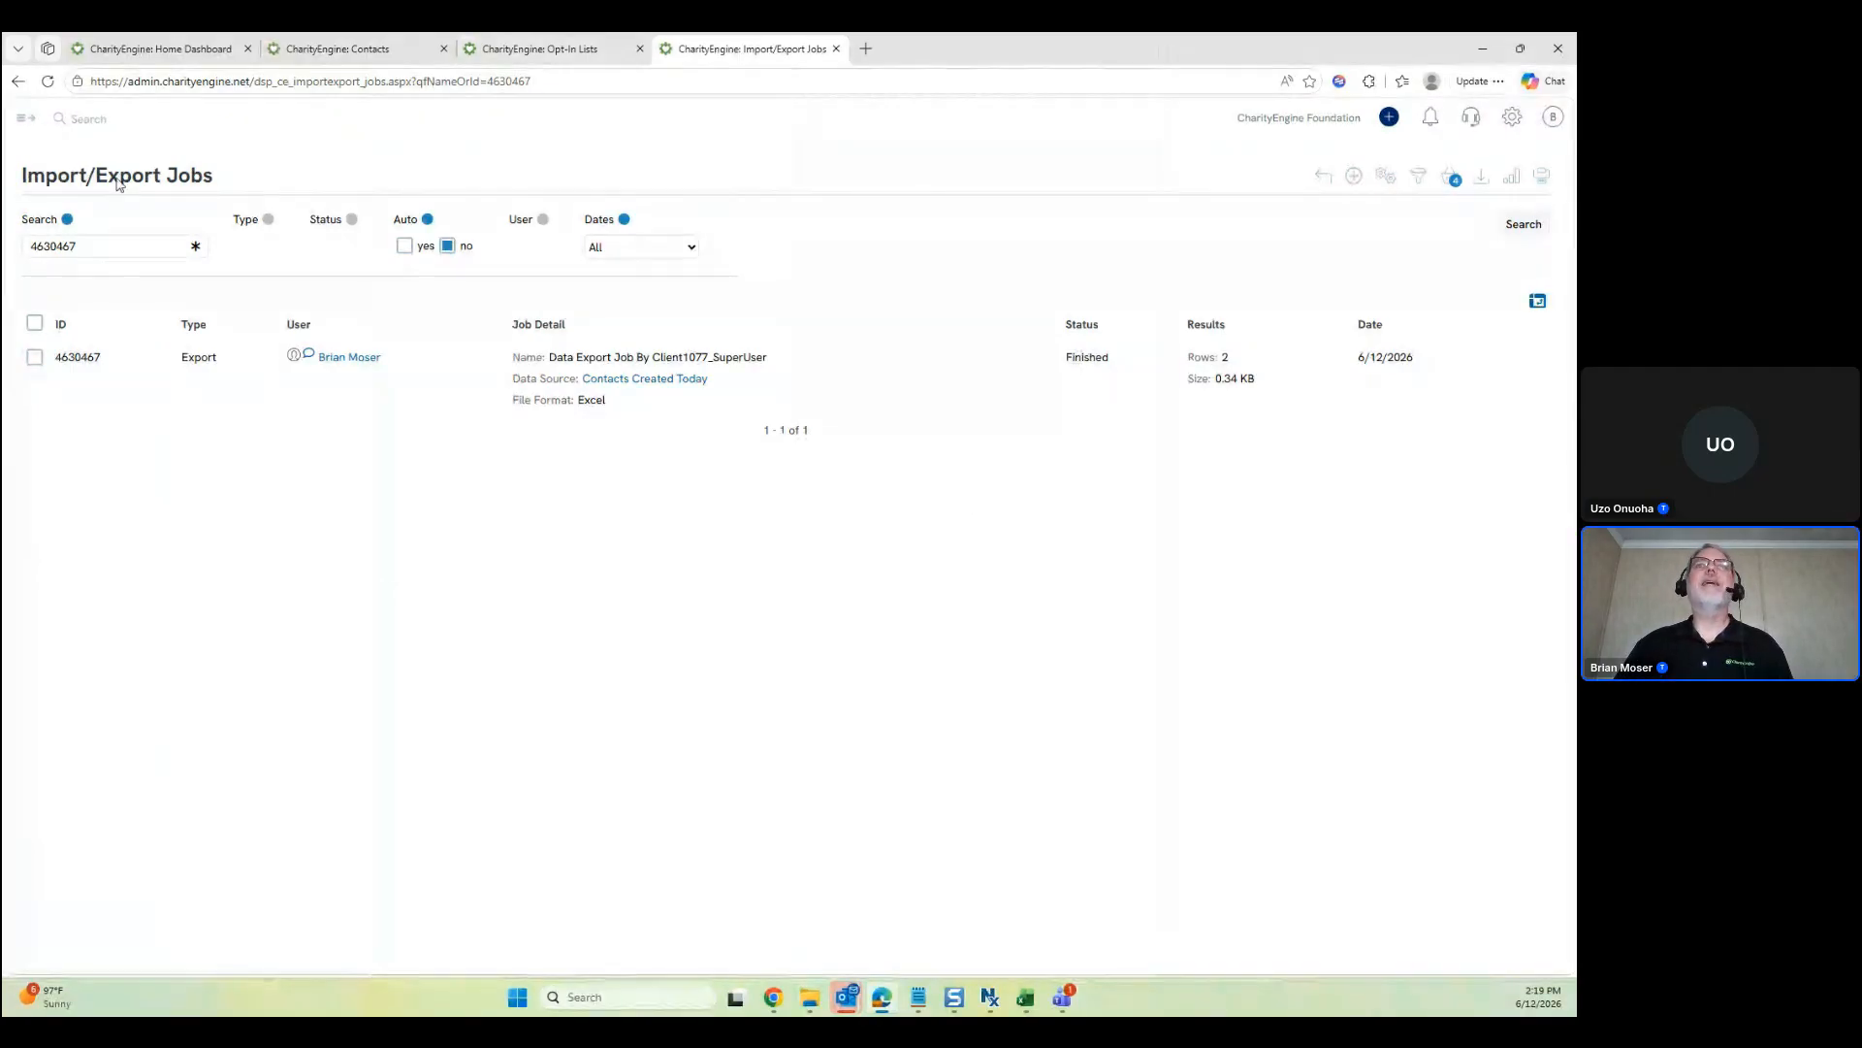
{"action": "left_click", "coordinate": [26, 117]}
Open Automation > General > Queries in a new tab and search to list Contacts Created Today
{"action": "left_click", "coordinate": [52, 504]}
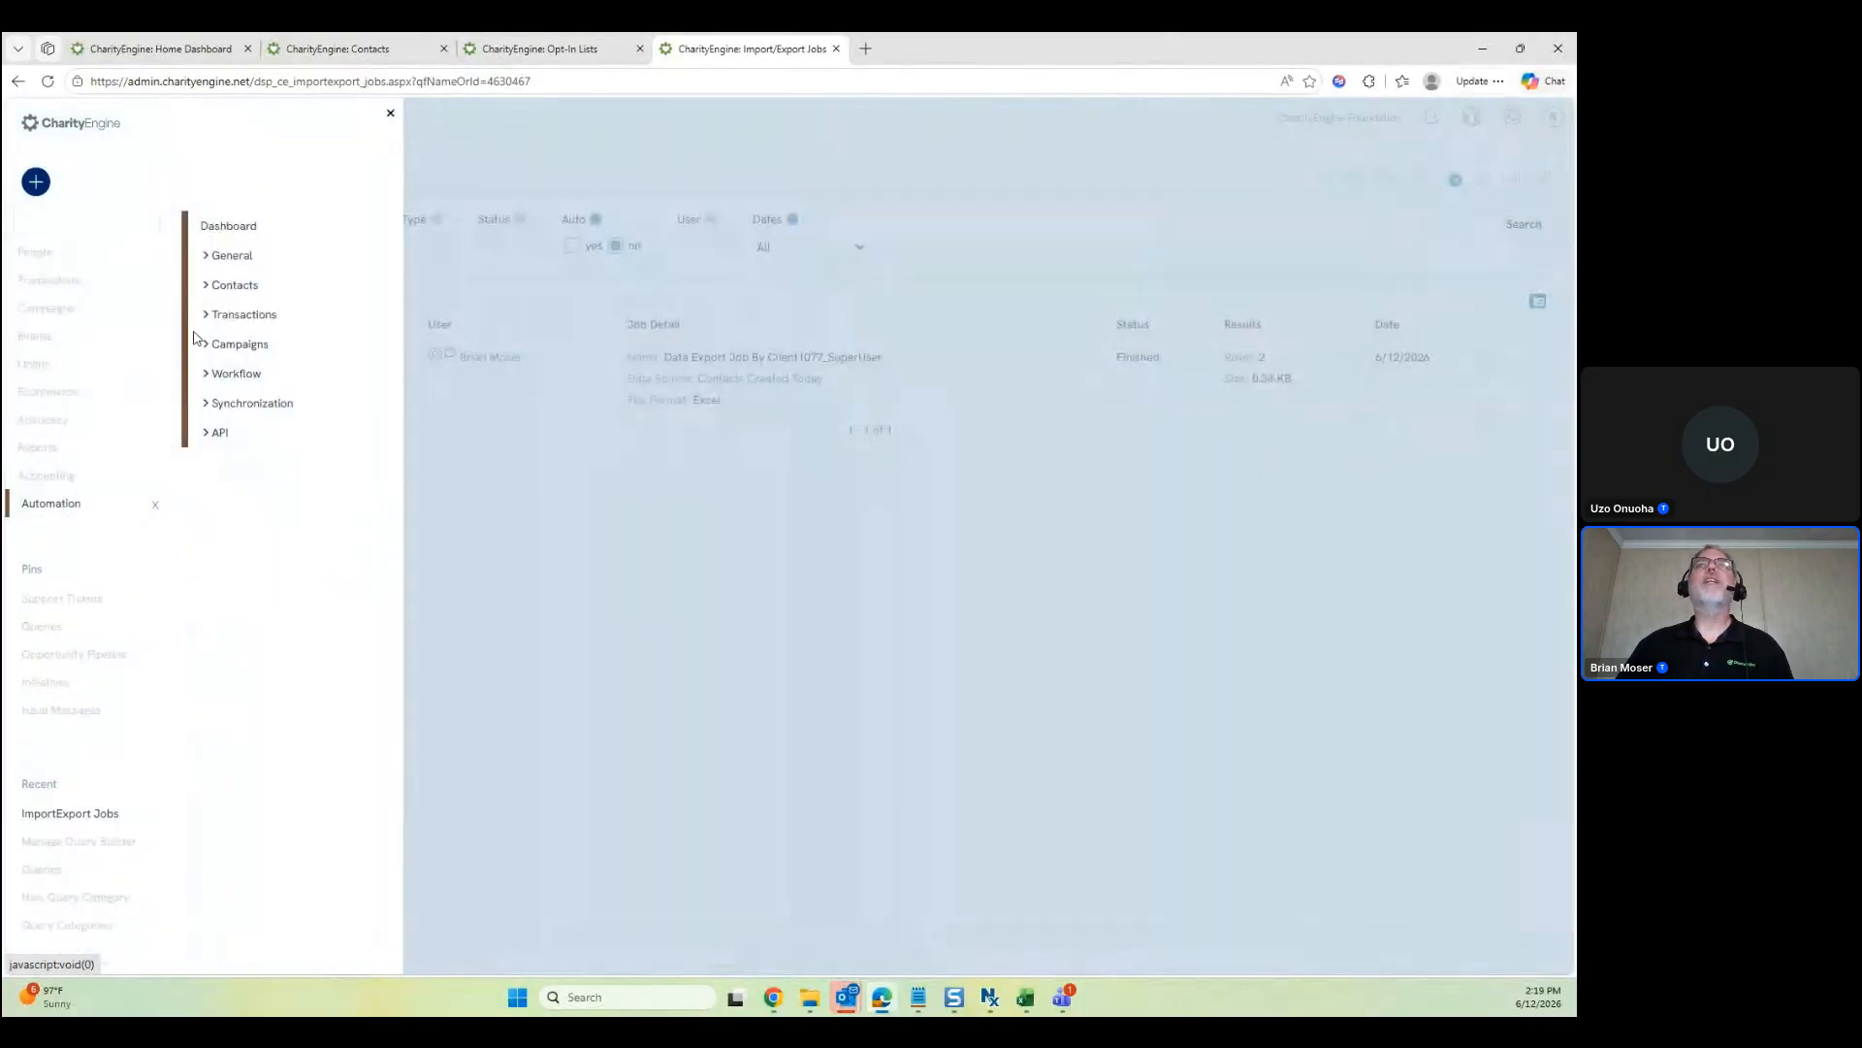
{"action": "left_click", "coordinate": [242, 256]}
{"action": "middle_click", "coordinate": [246, 284]}
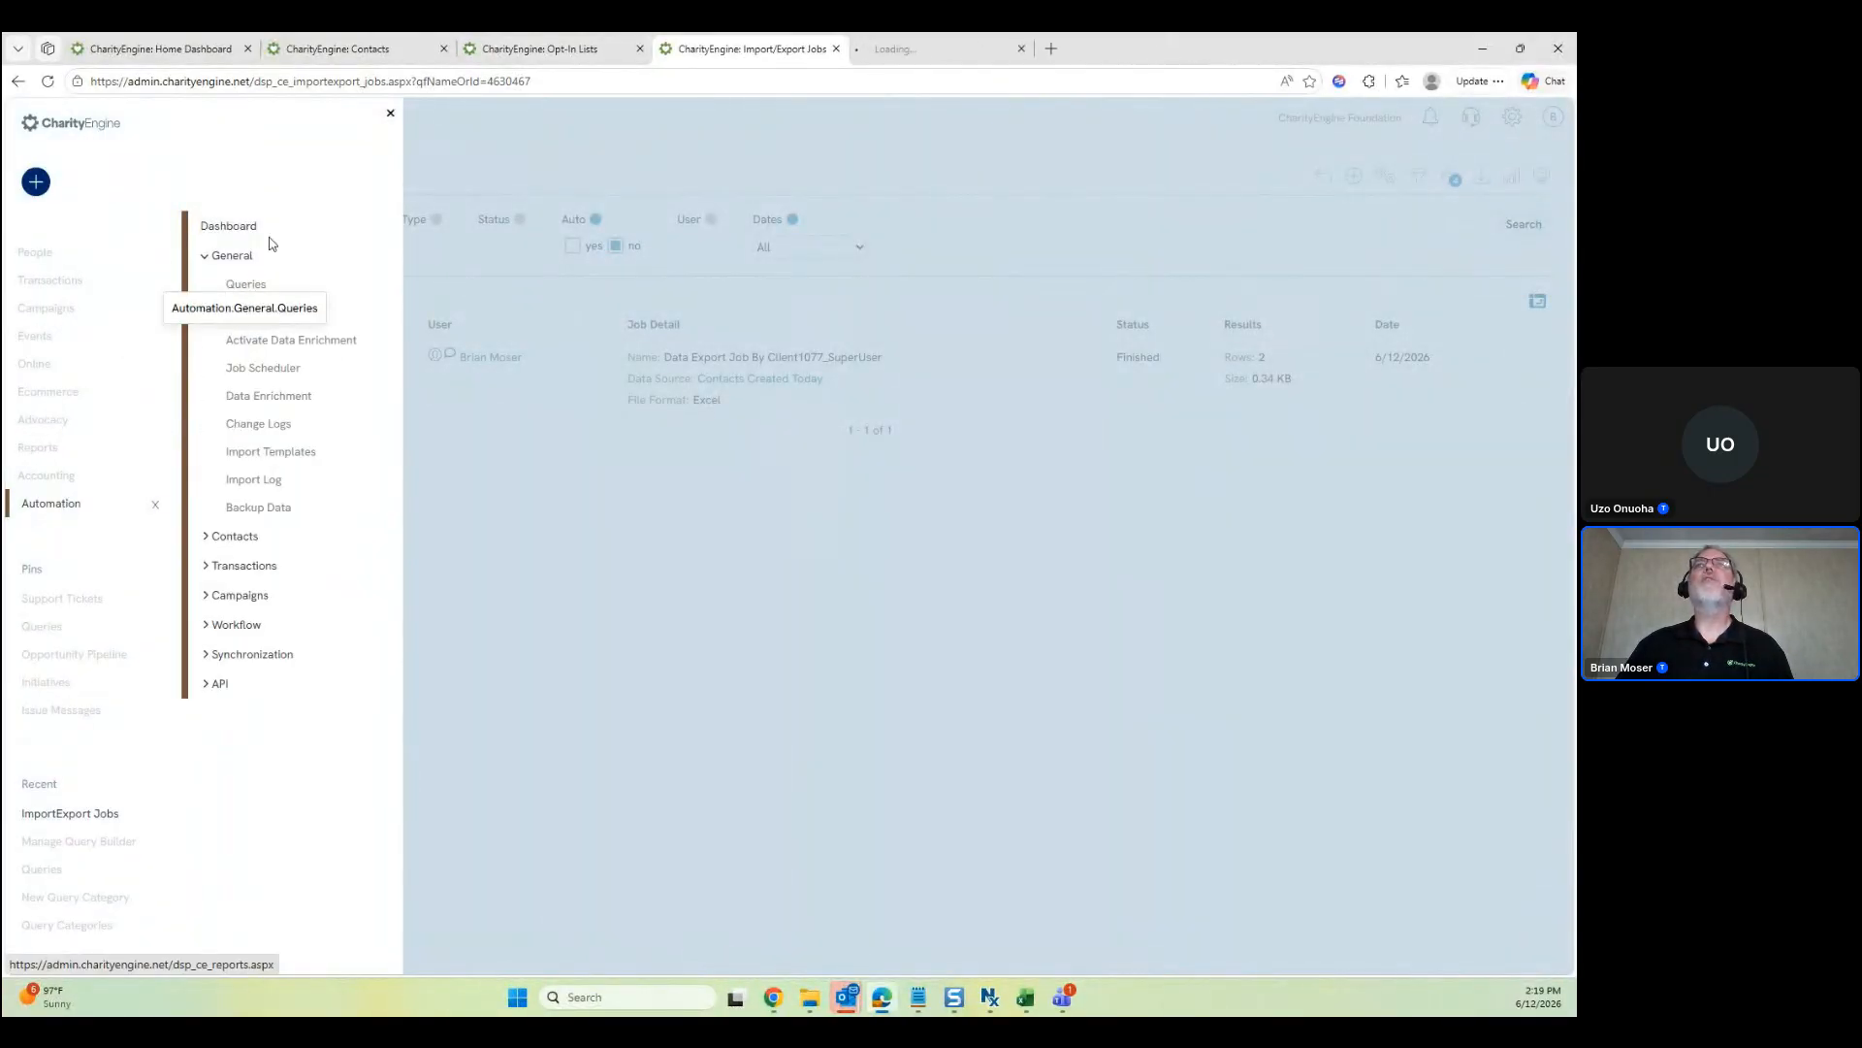
{"action": "left_click", "coordinate": [392, 115]}
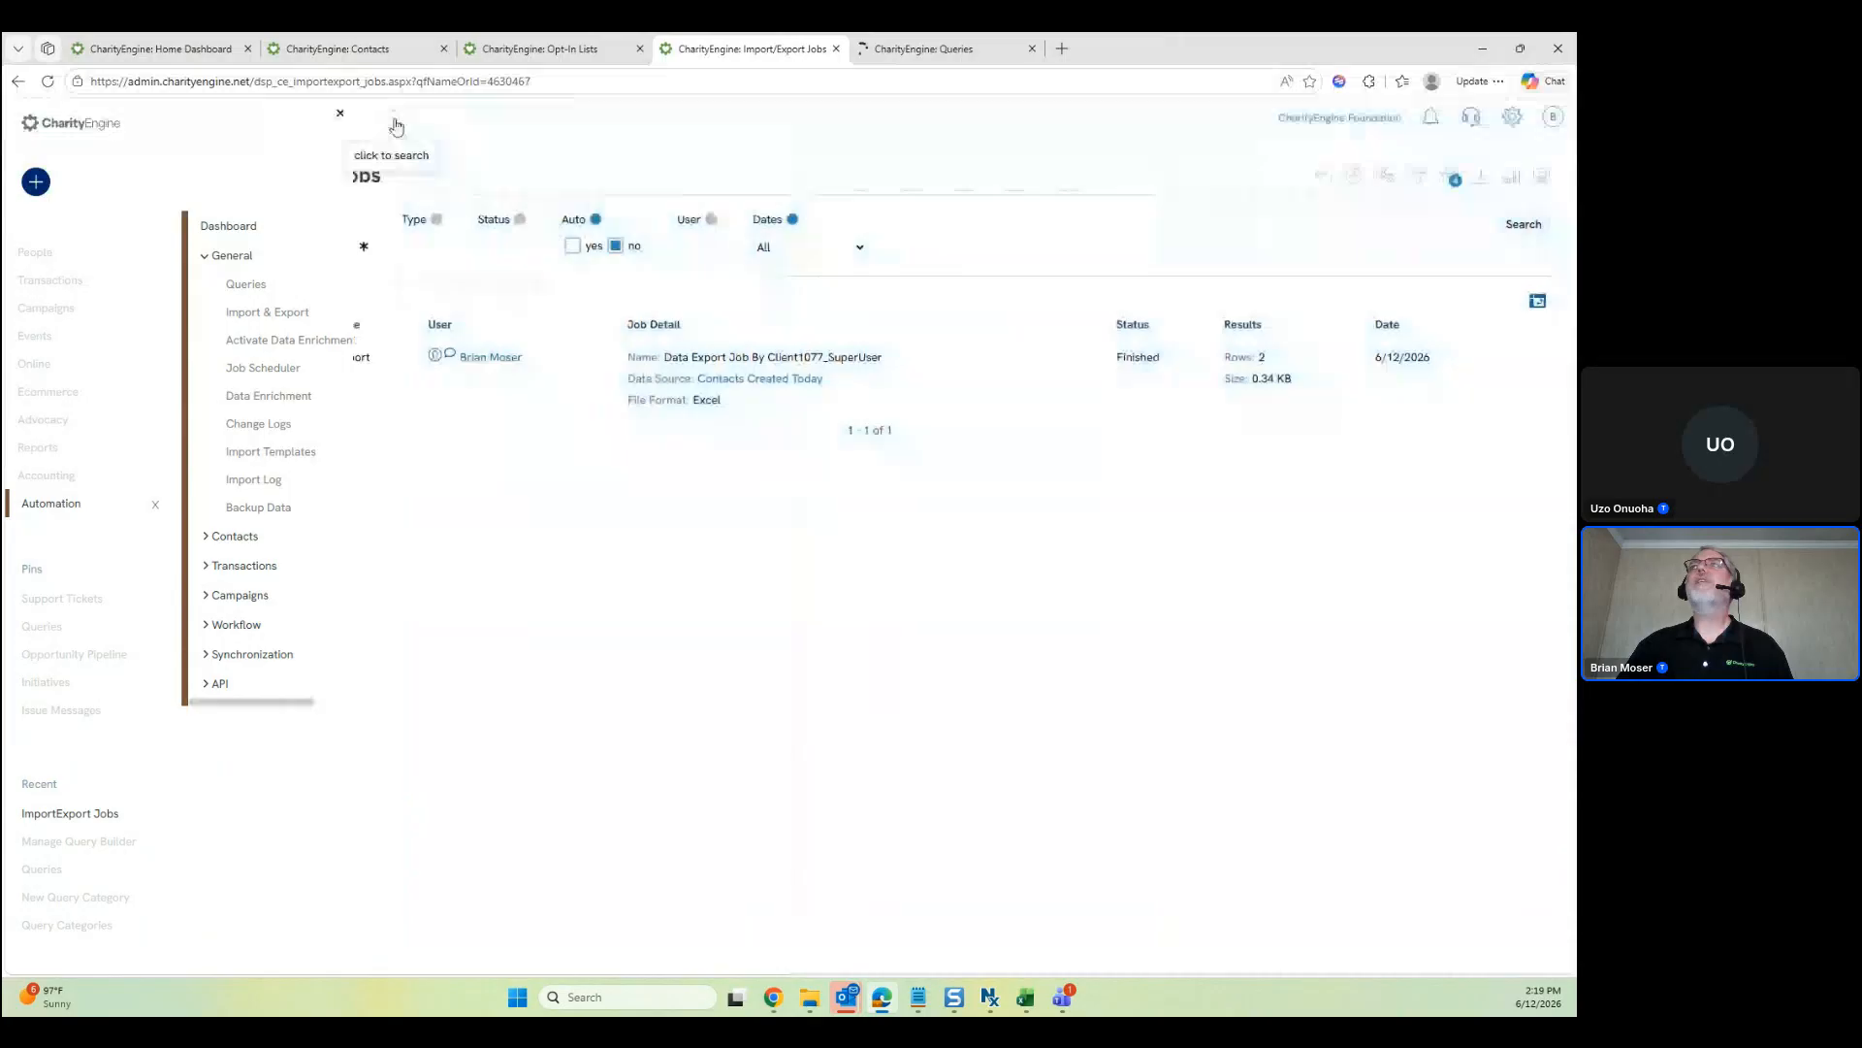
{"action": "left_click", "coordinate": [993, 46]}
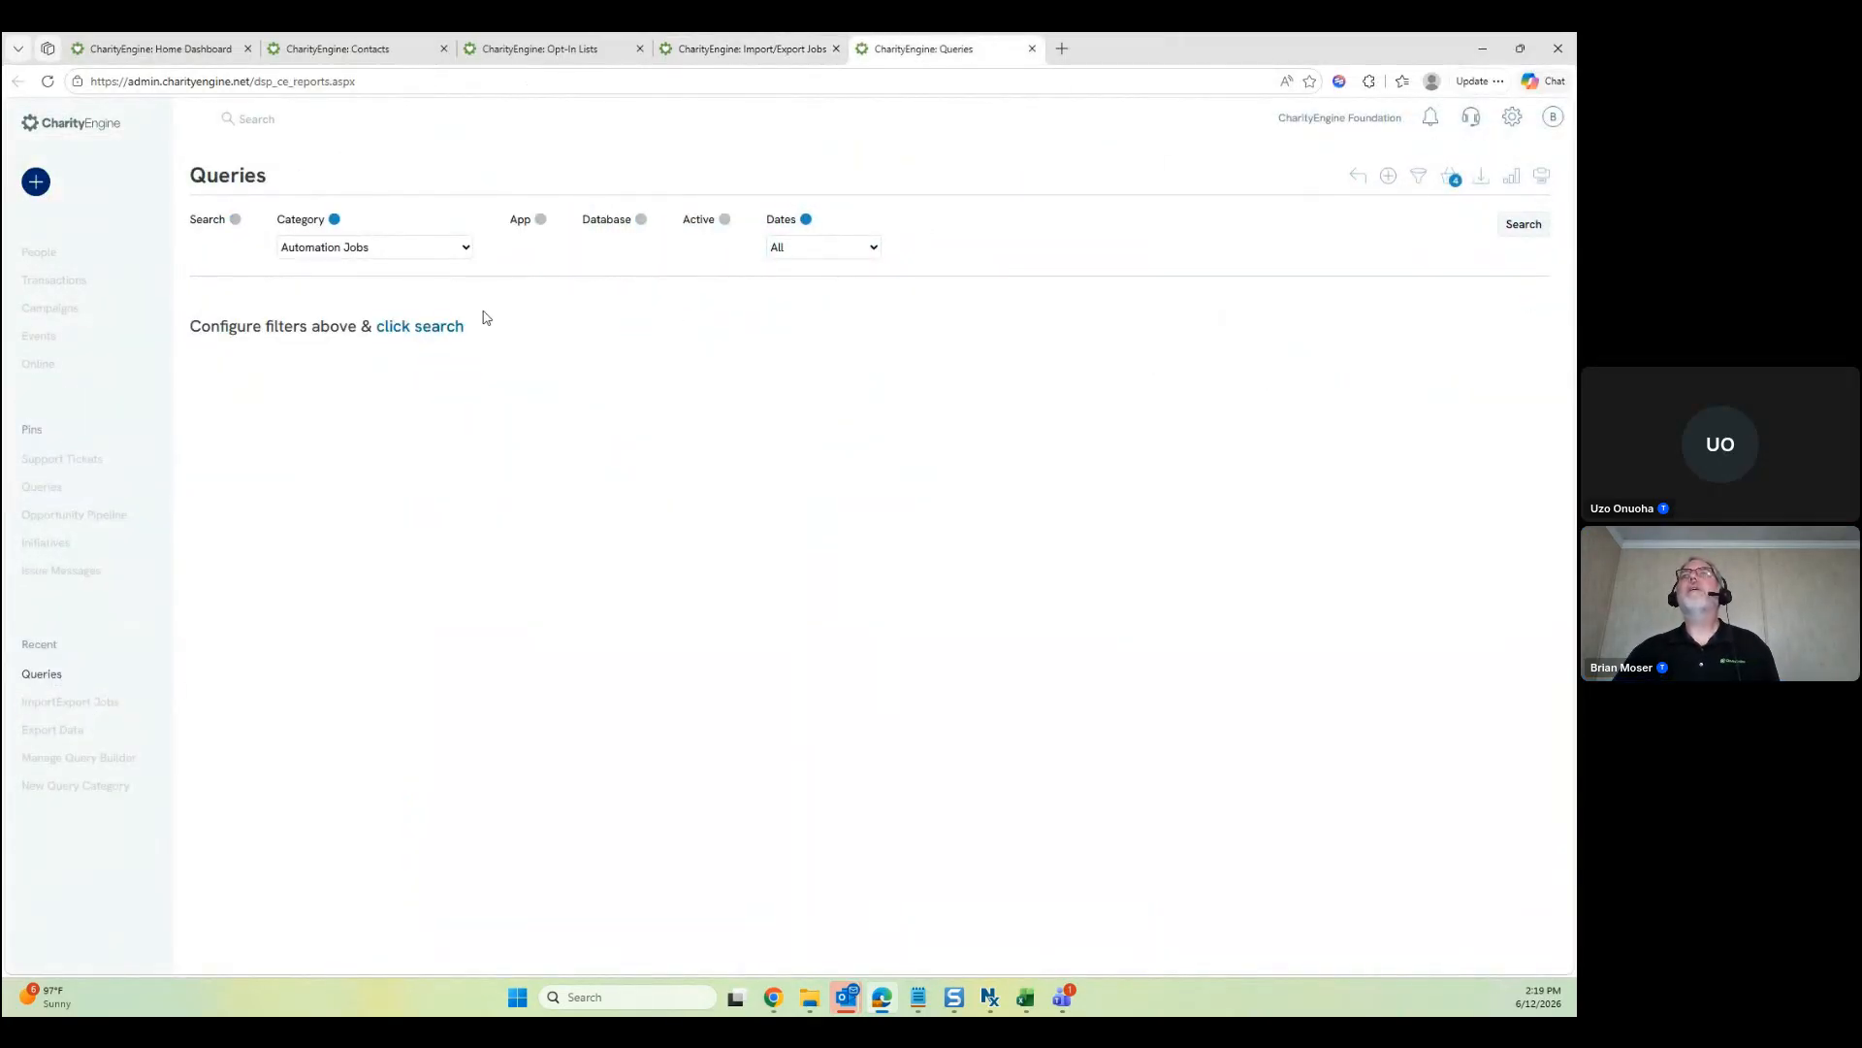
{"action": "left_click", "coordinate": [452, 325]}
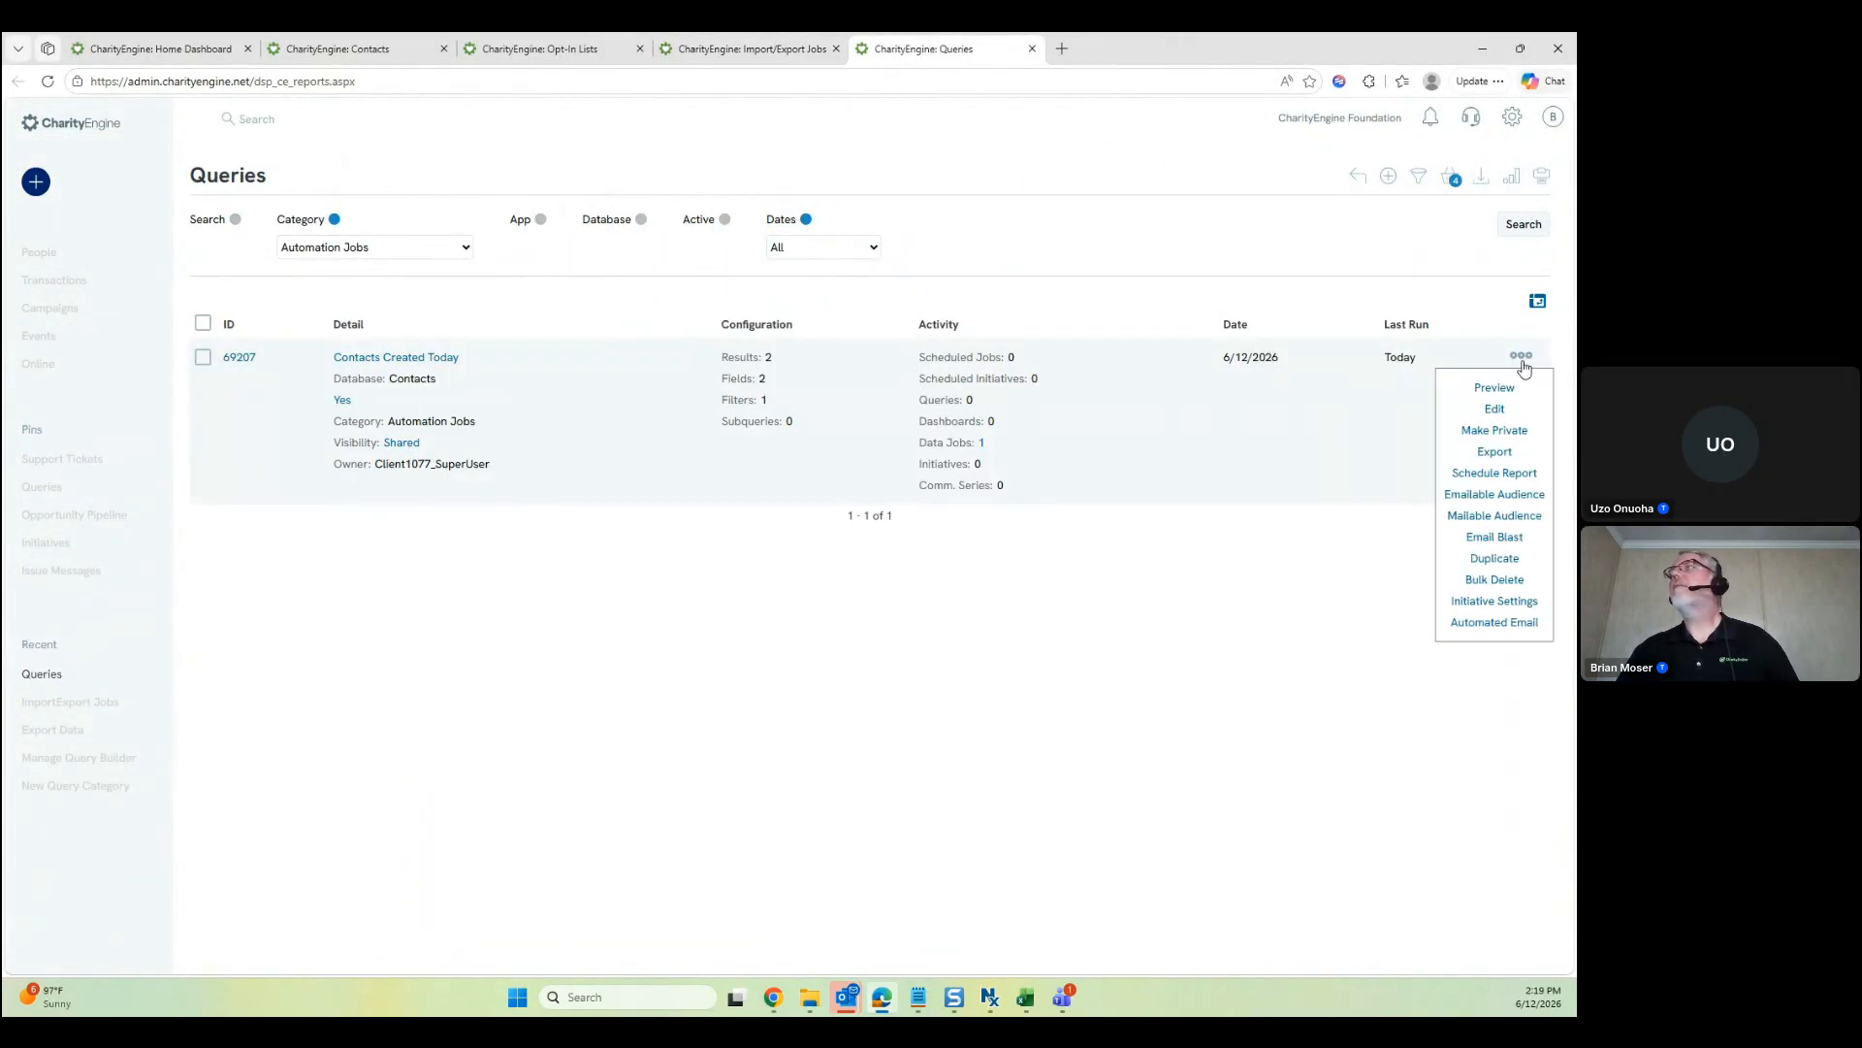
{"action": "mouse_move", "coordinate": [1526, 360]}
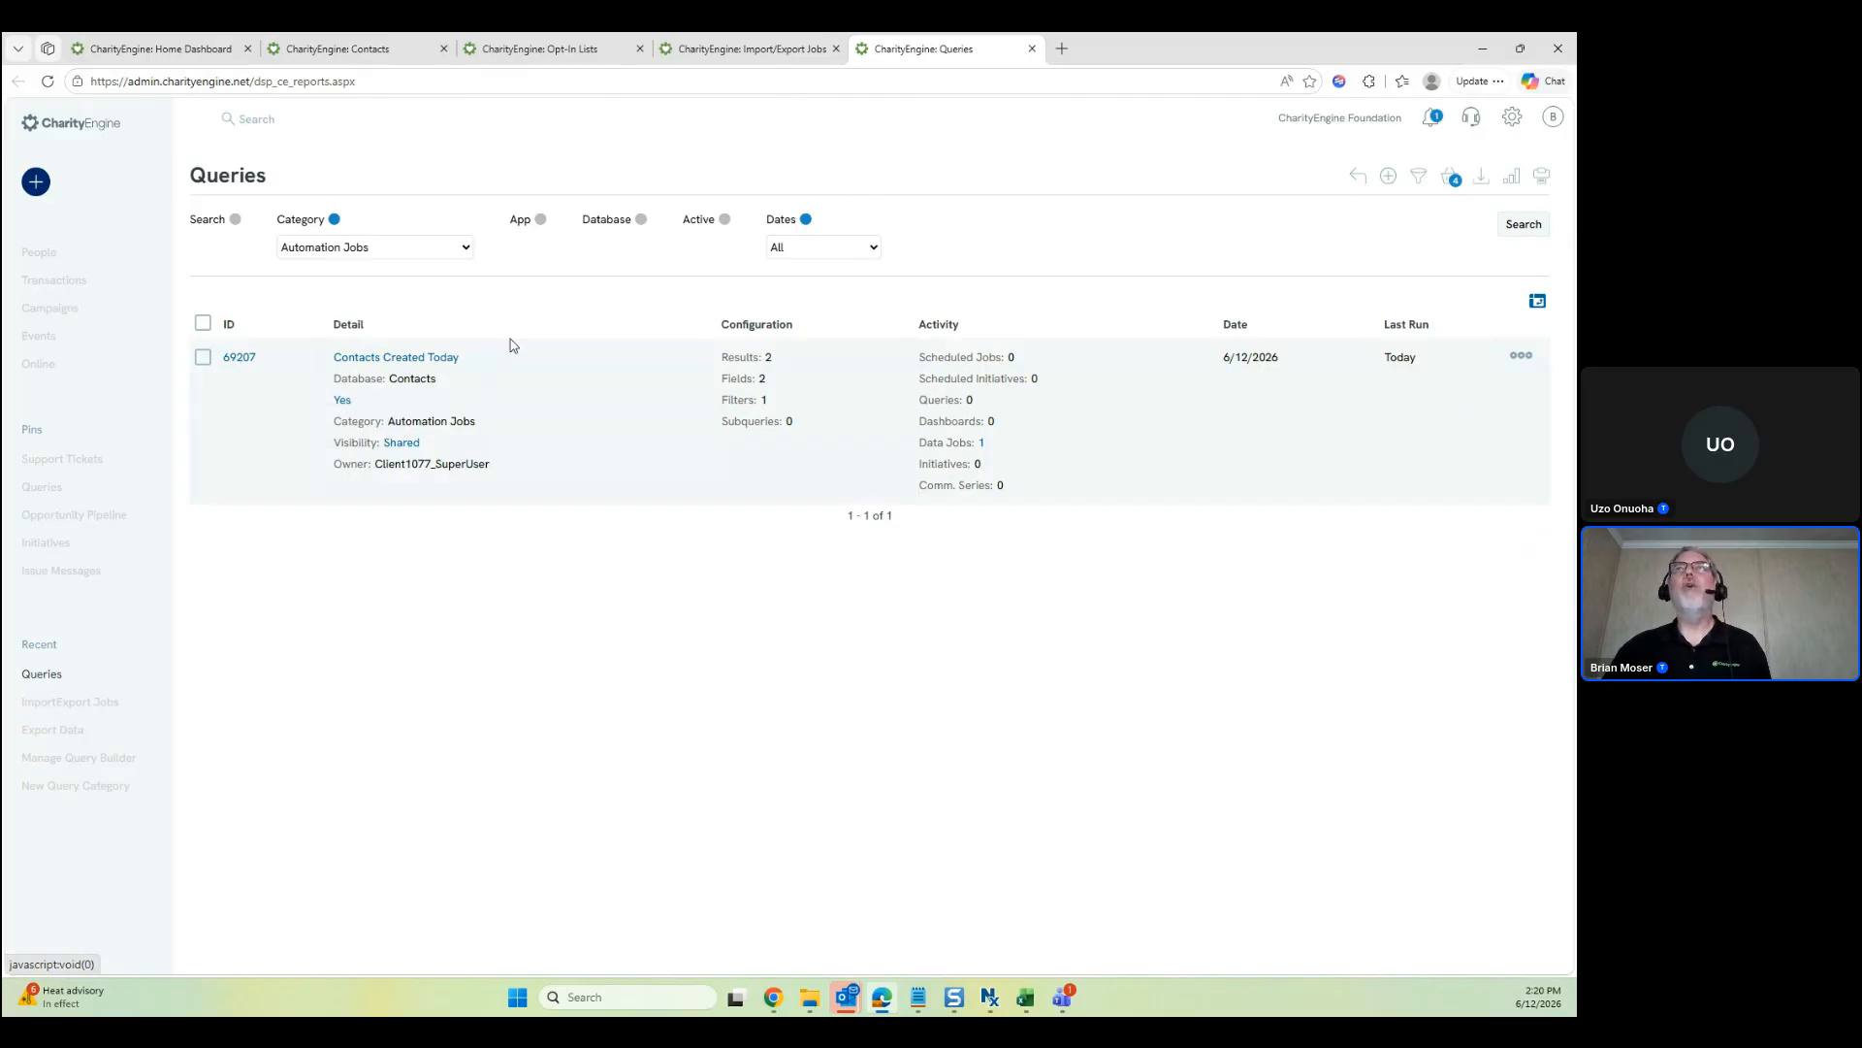
{"action": "left_click", "coordinate": [726, 221]}
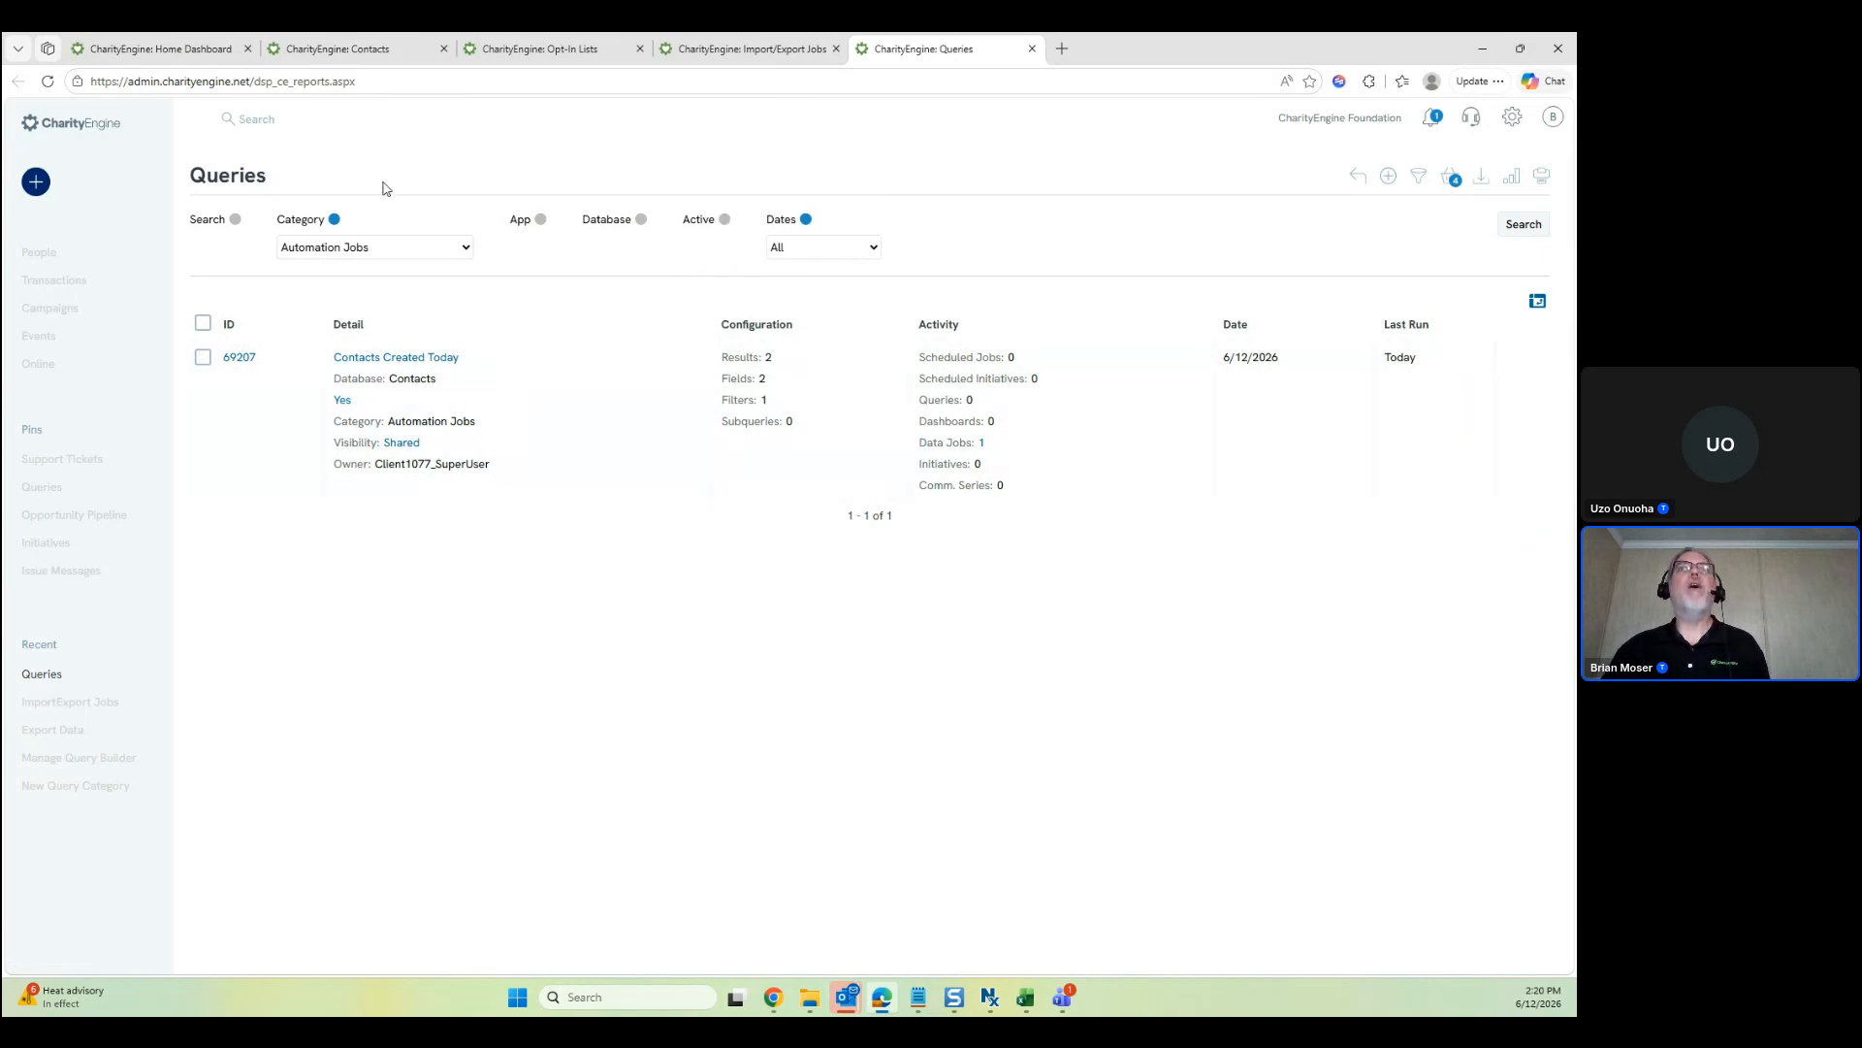
{"action": "left_click", "coordinate": [1420, 180]}
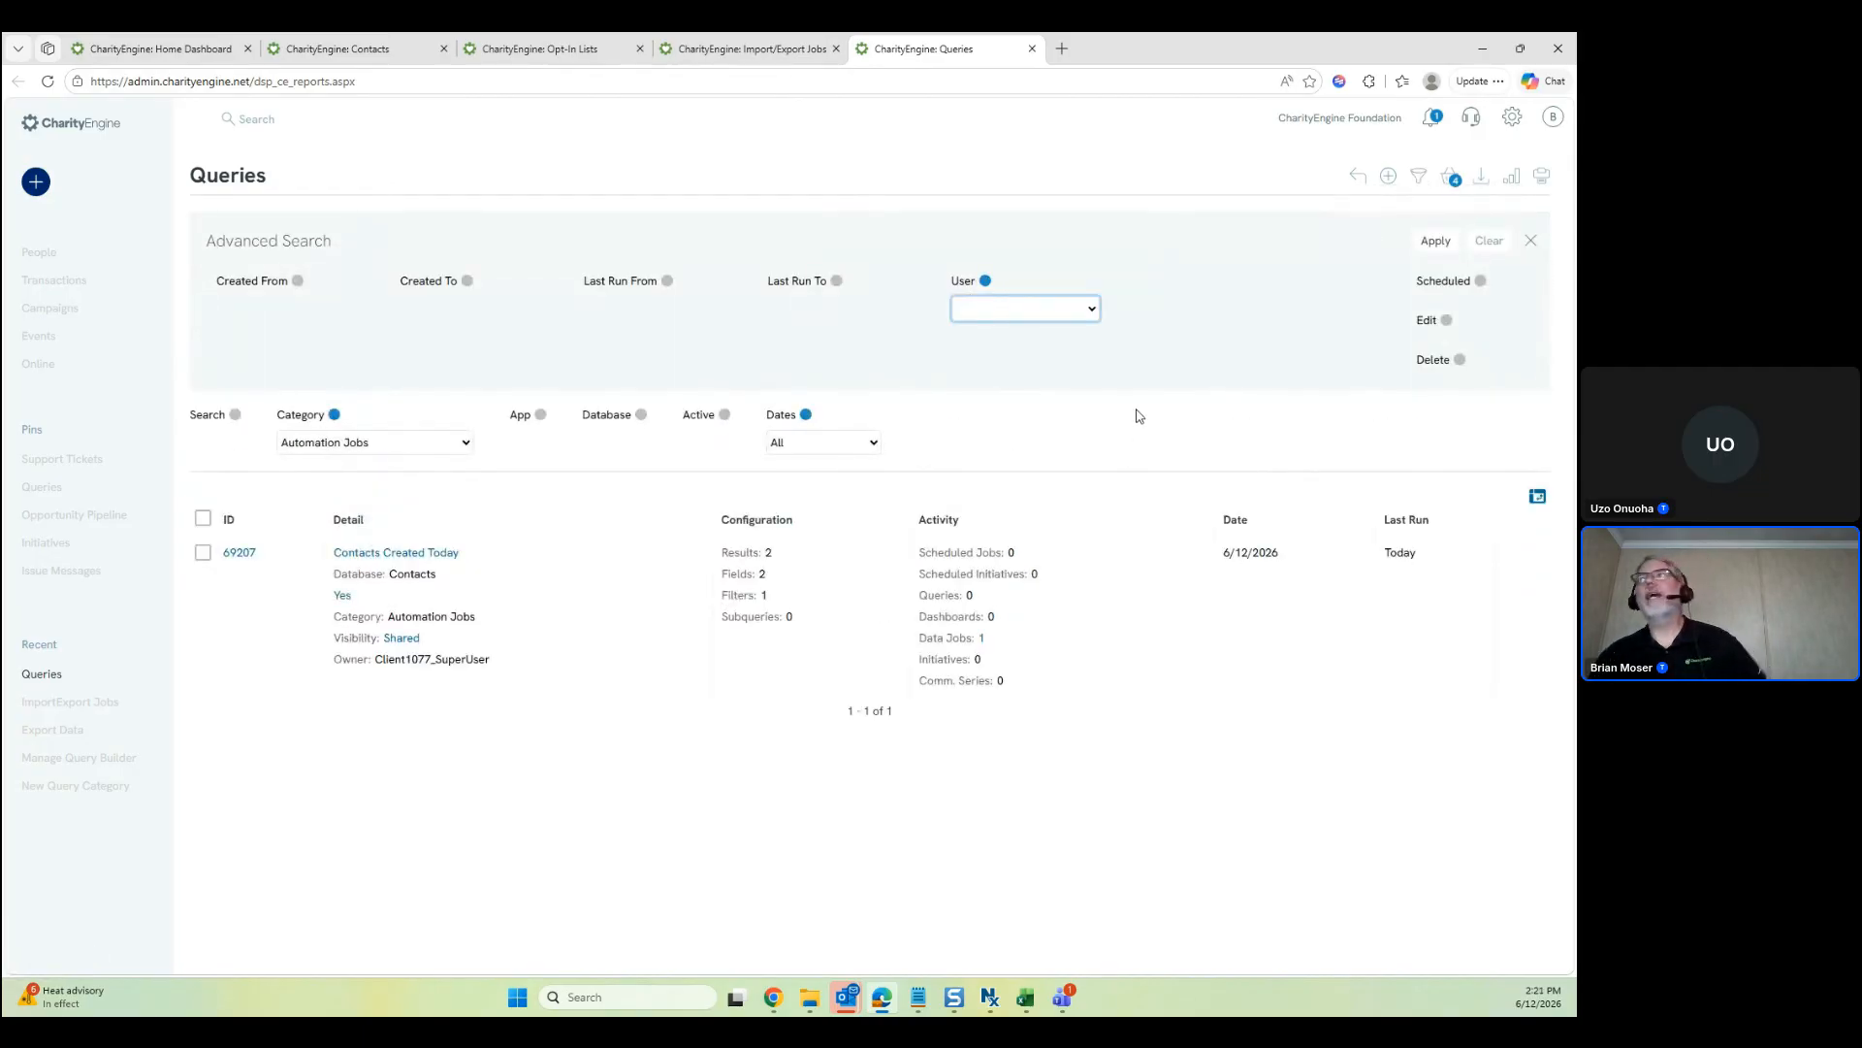
{"action": "left_click", "coordinate": [1418, 177]}
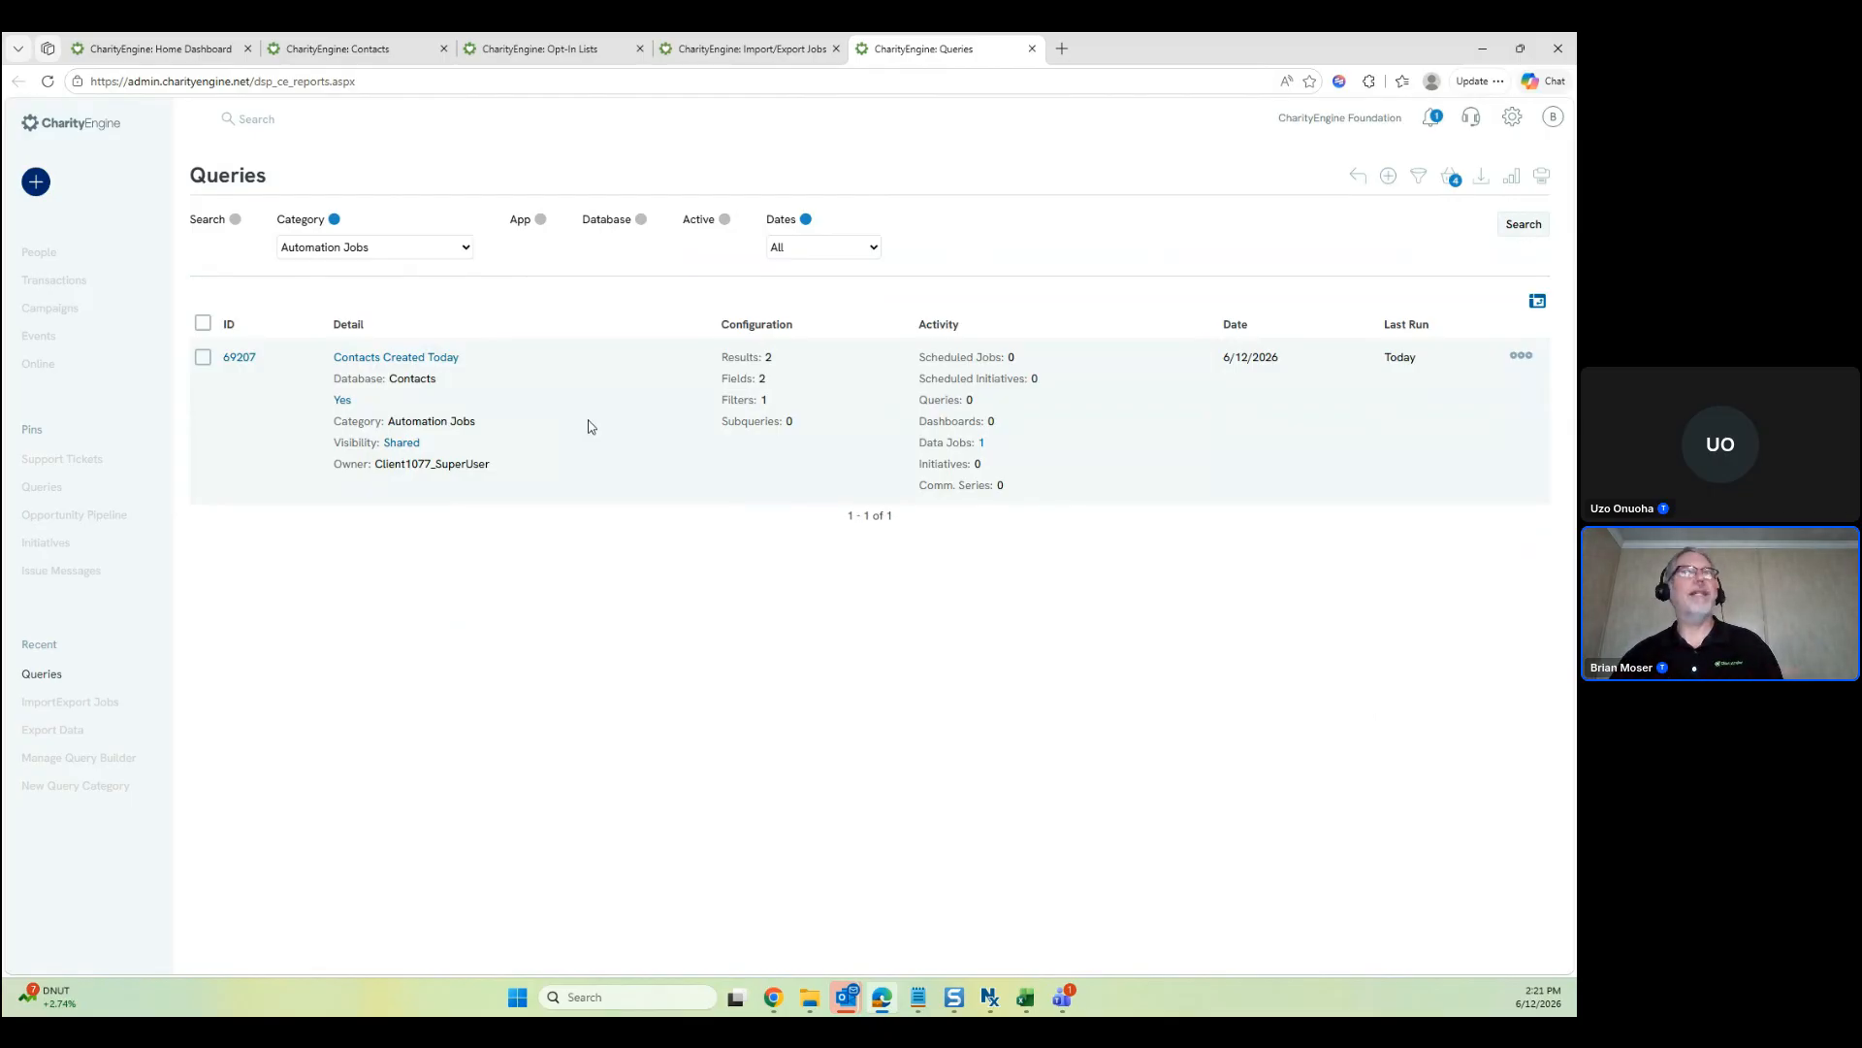
Open Automation > Workflow > Triggers in a new tab and switch to Workflow Trigger Jobs
{"action": "mouse_move", "coordinate": [46, 393]}
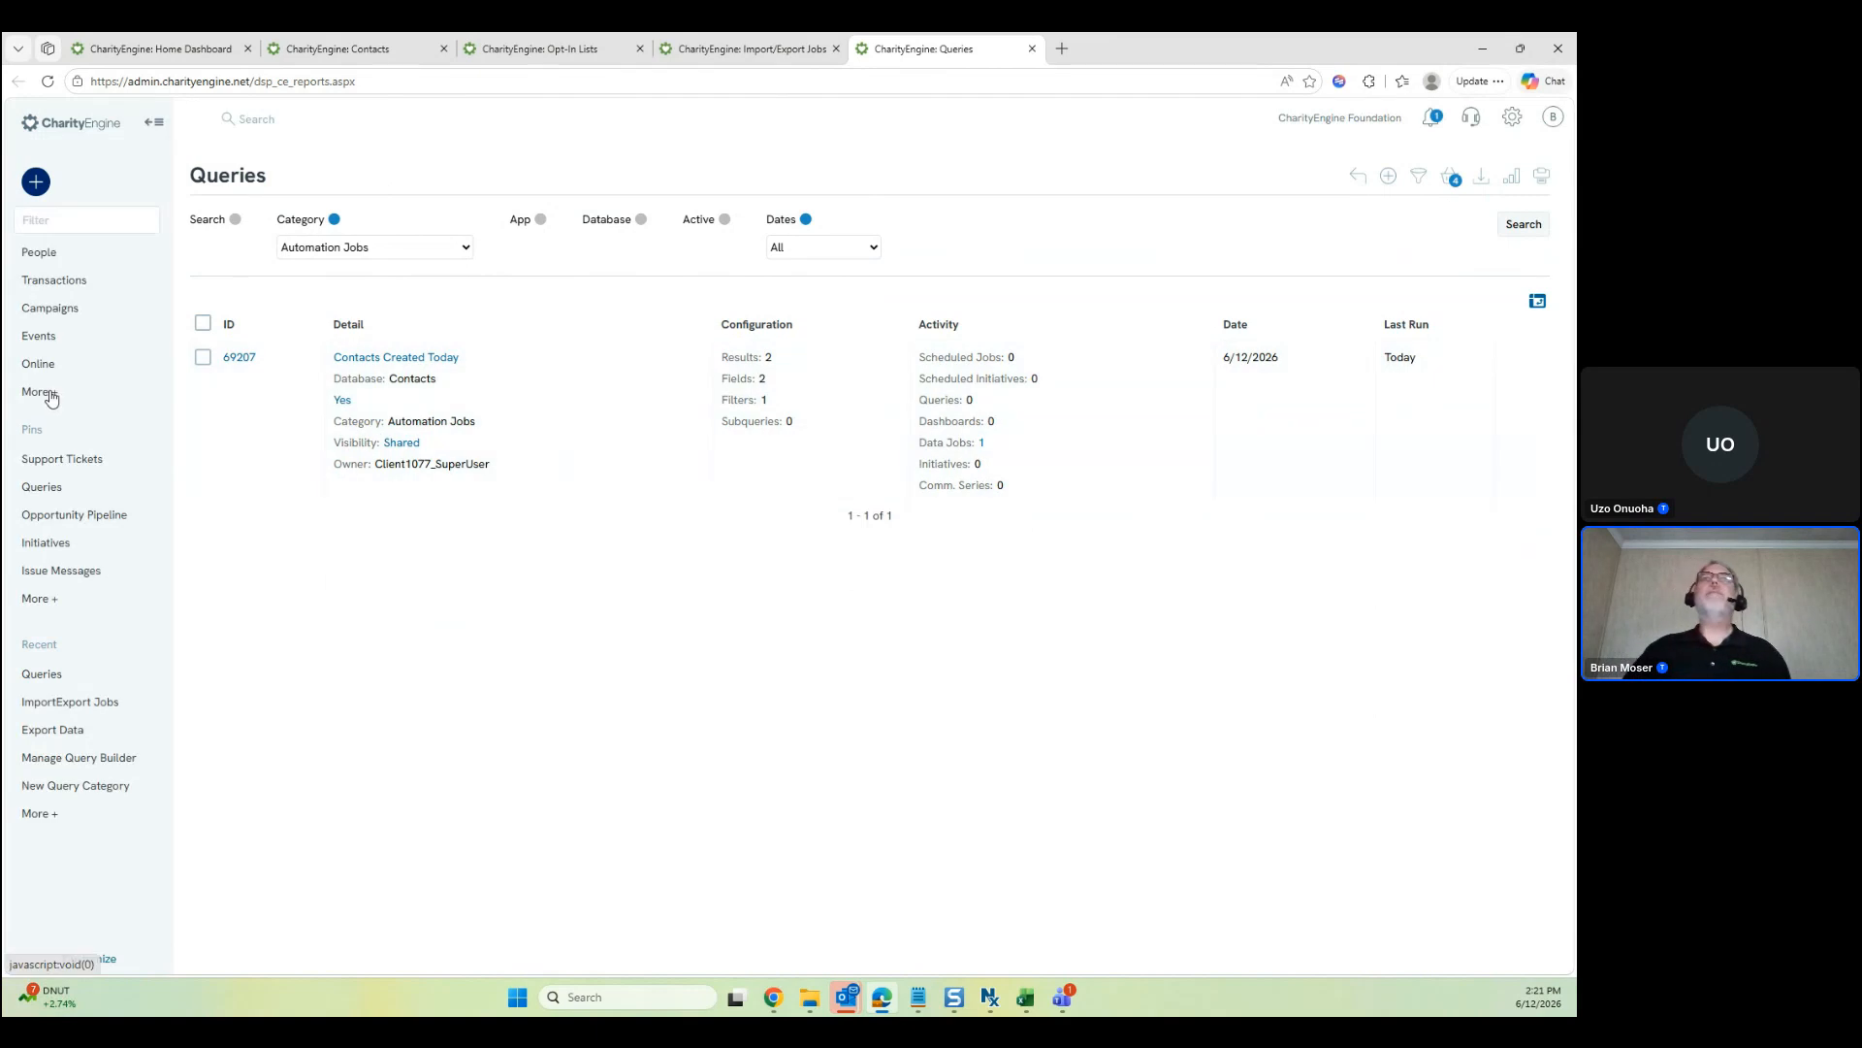
{"action": "left_click", "coordinate": [73, 503]}
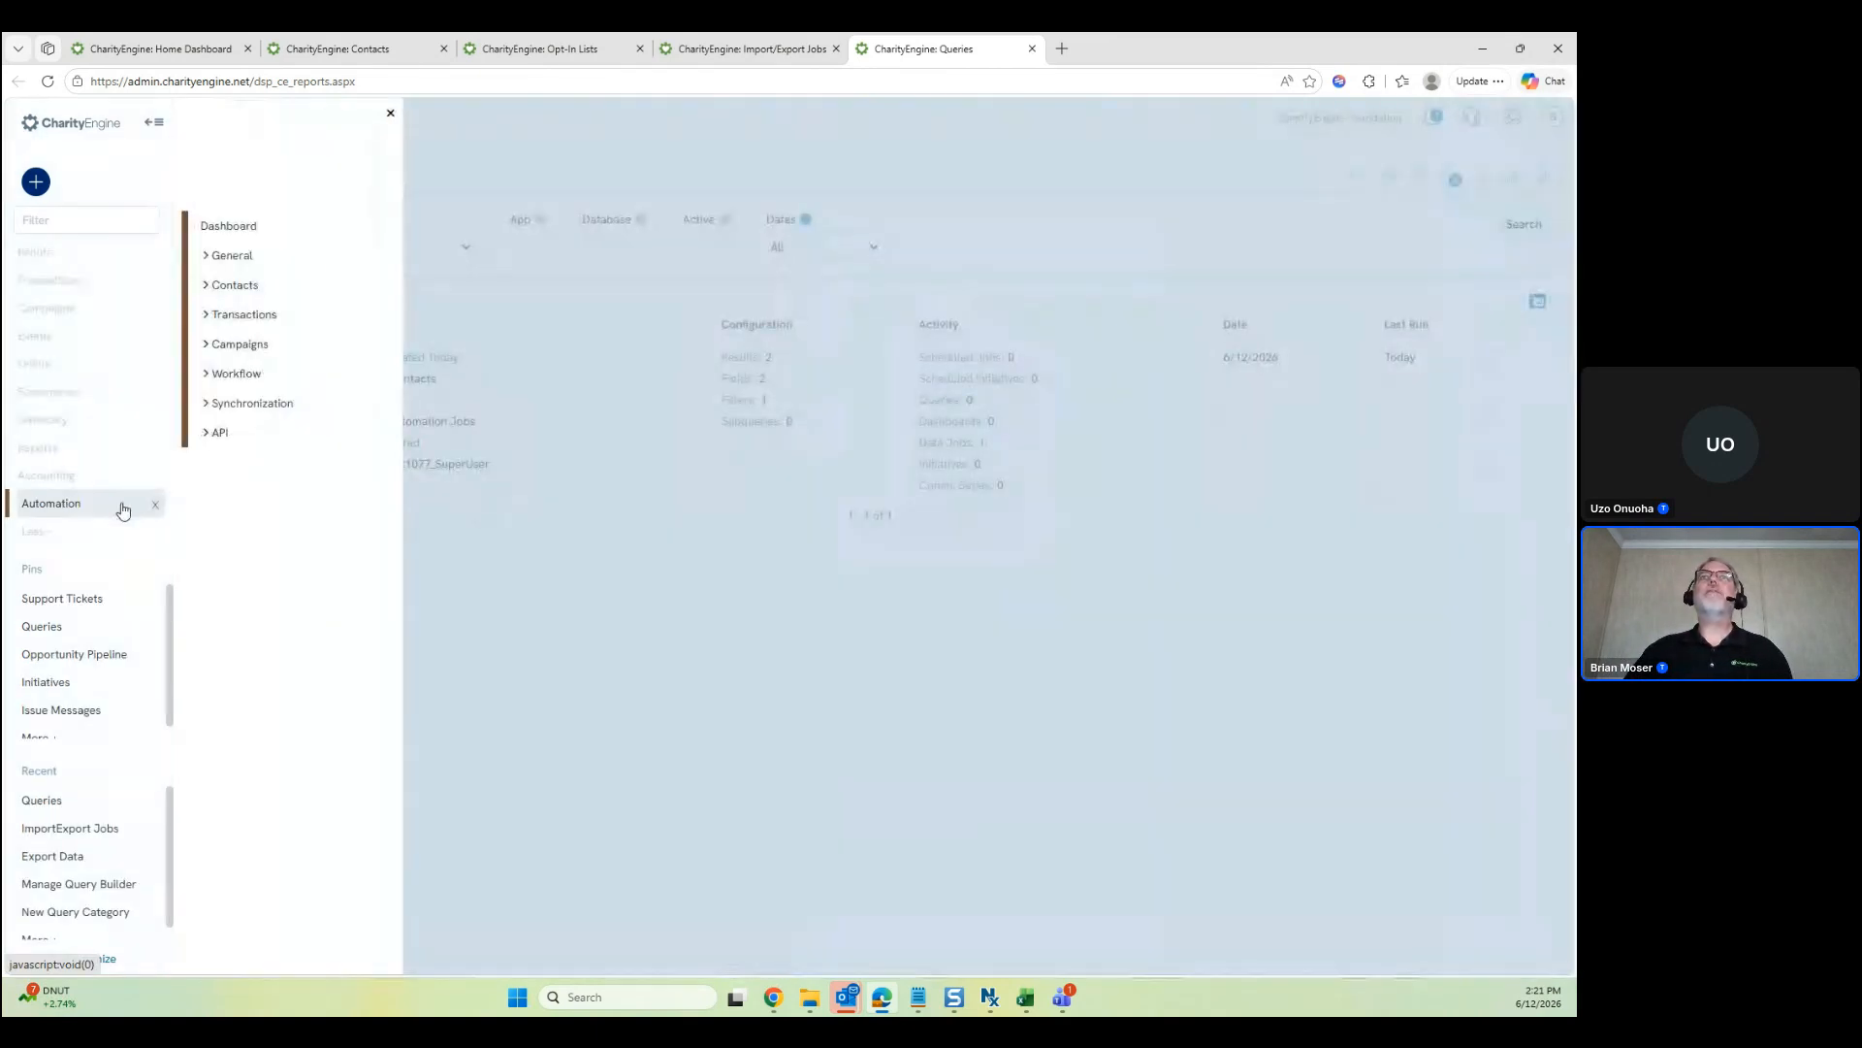
{"action": "left_click", "coordinate": [233, 375]}
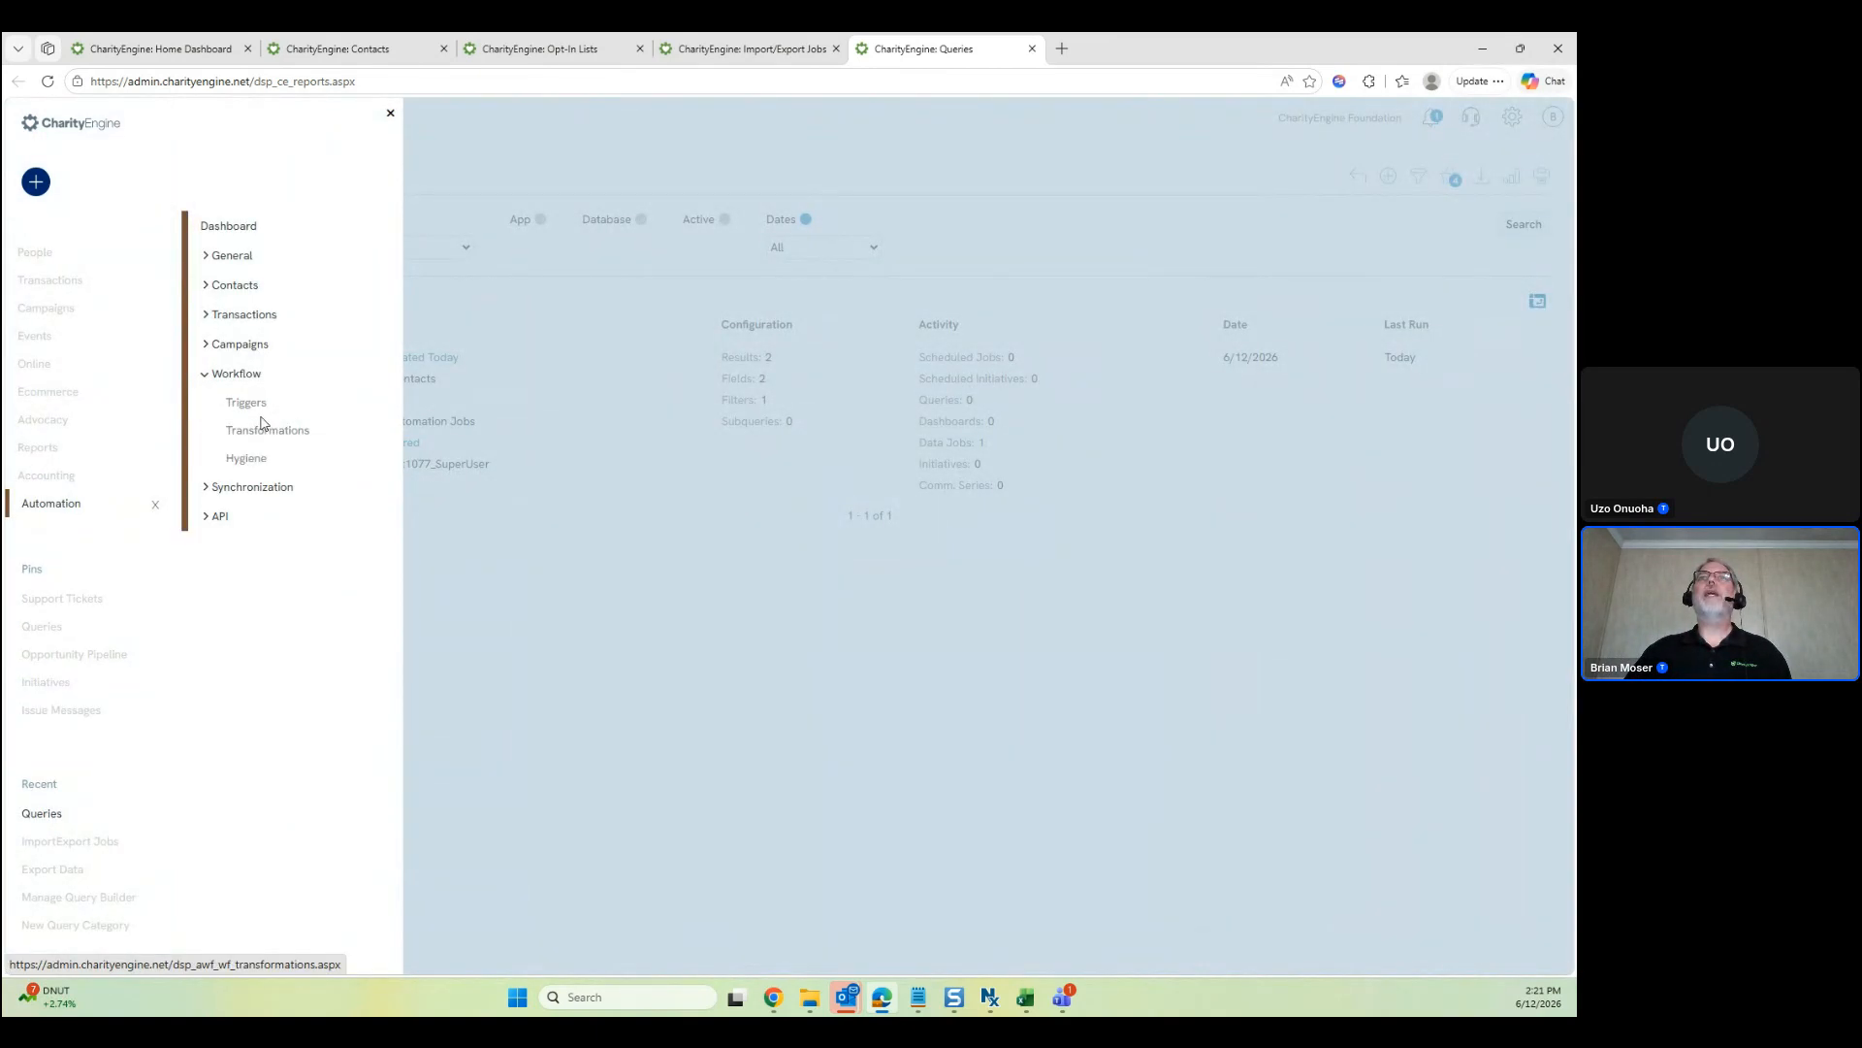
{"action": "middle_click", "coordinate": [255, 405]}
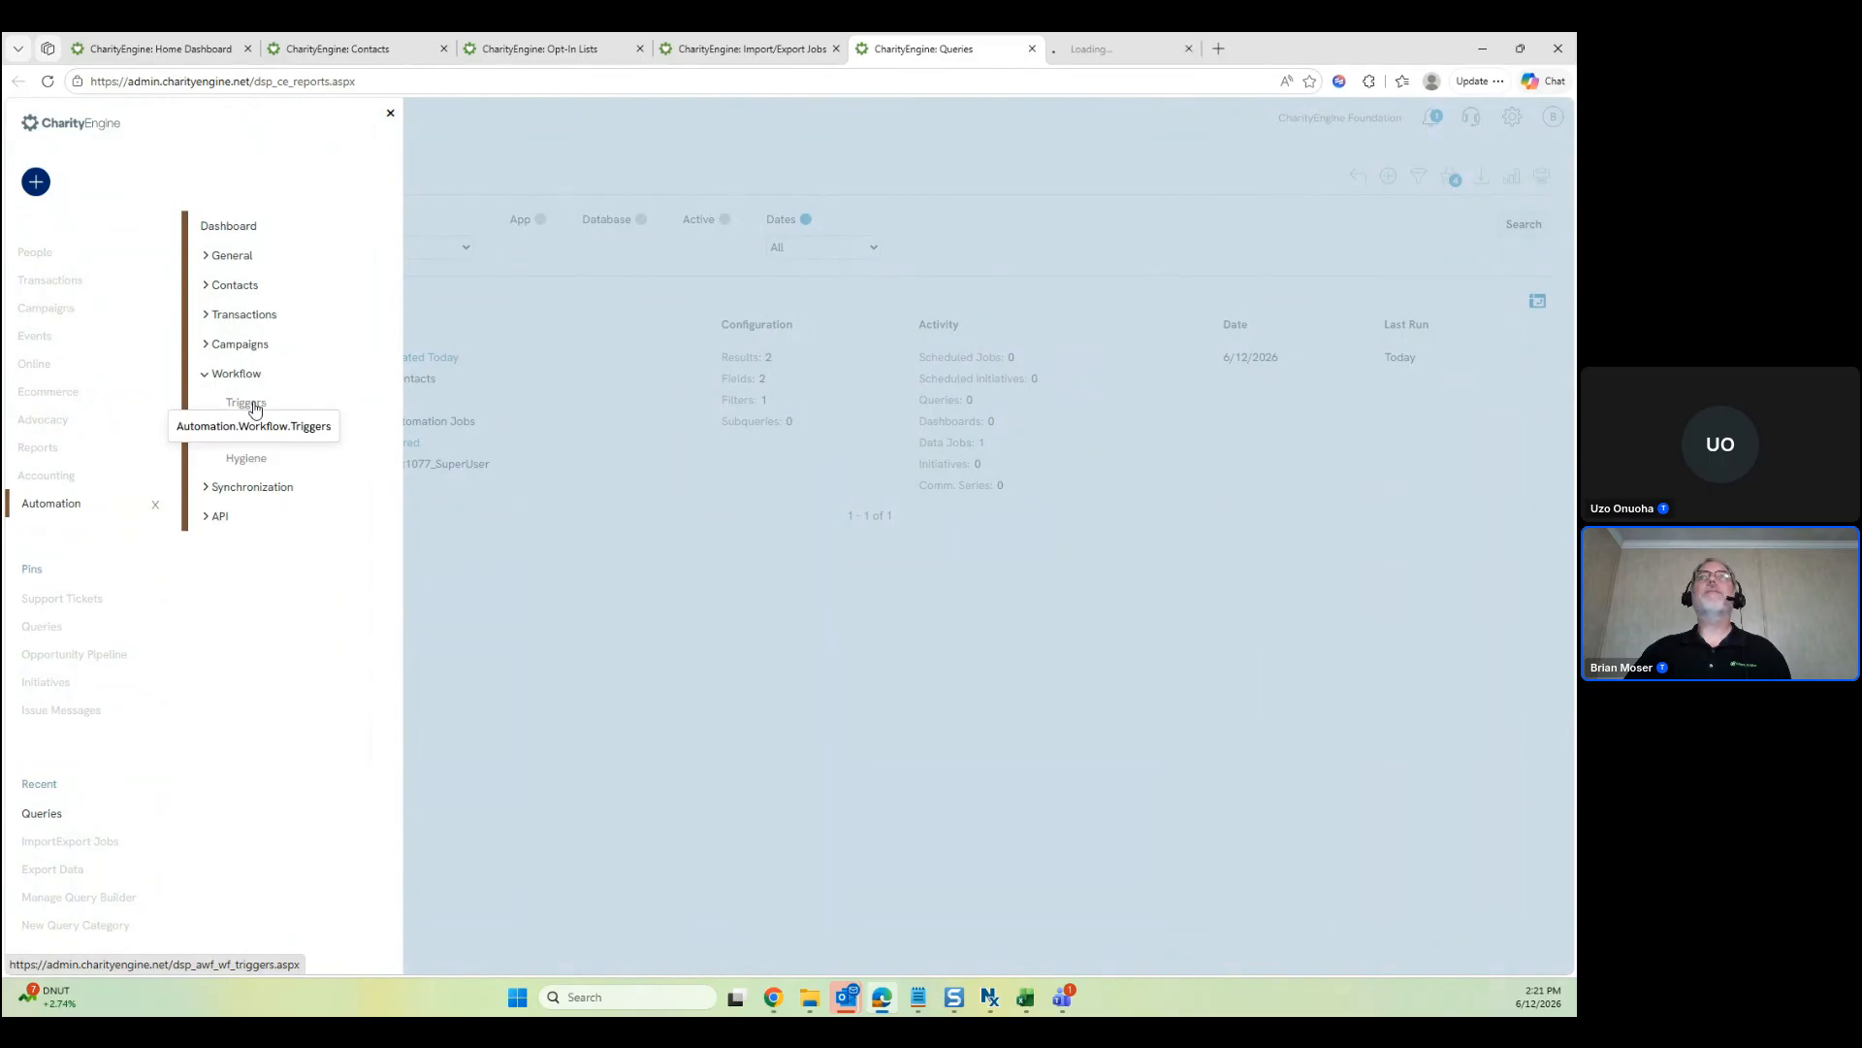
{"action": "left_click", "coordinate": [390, 116]}
{"action": "left_click", "coordinate": [1146, 48]}
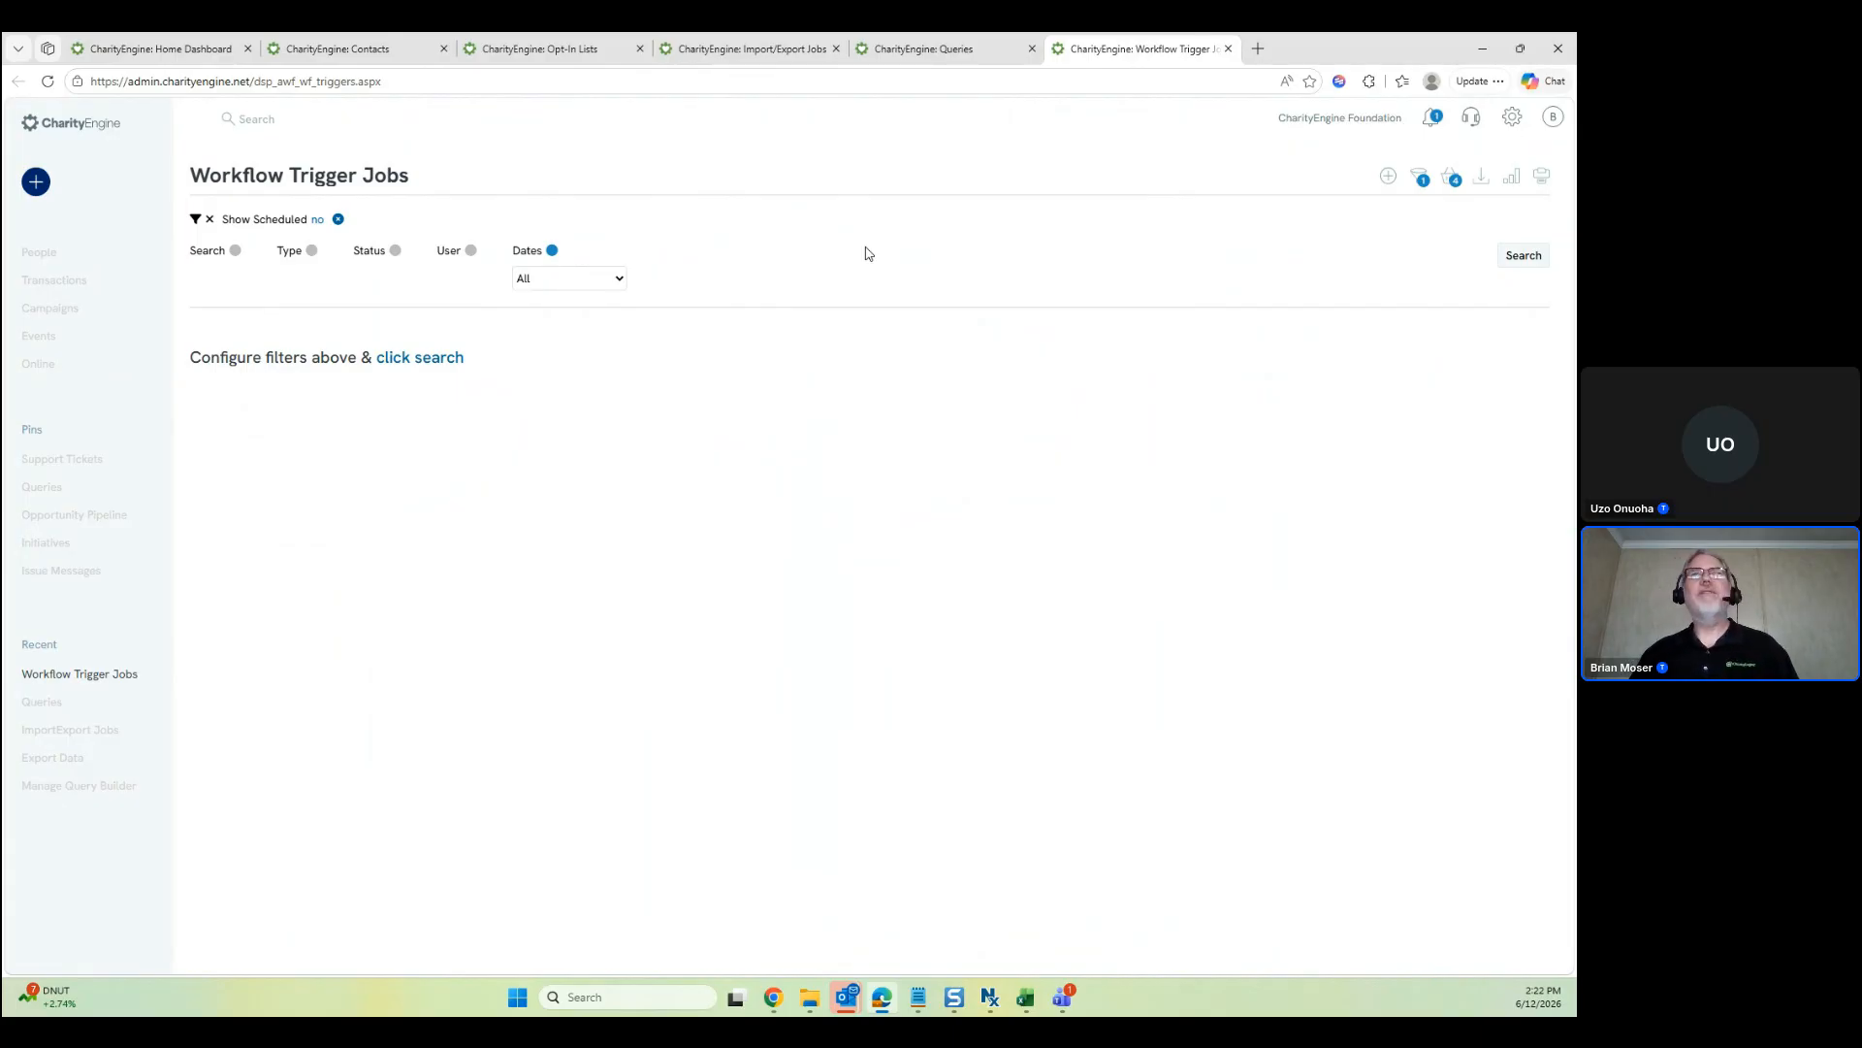
Open Campaigns > Automate > Communication Series in another new tab and switch to it
{"action": "left_click", "coordinate": [66, 308]}
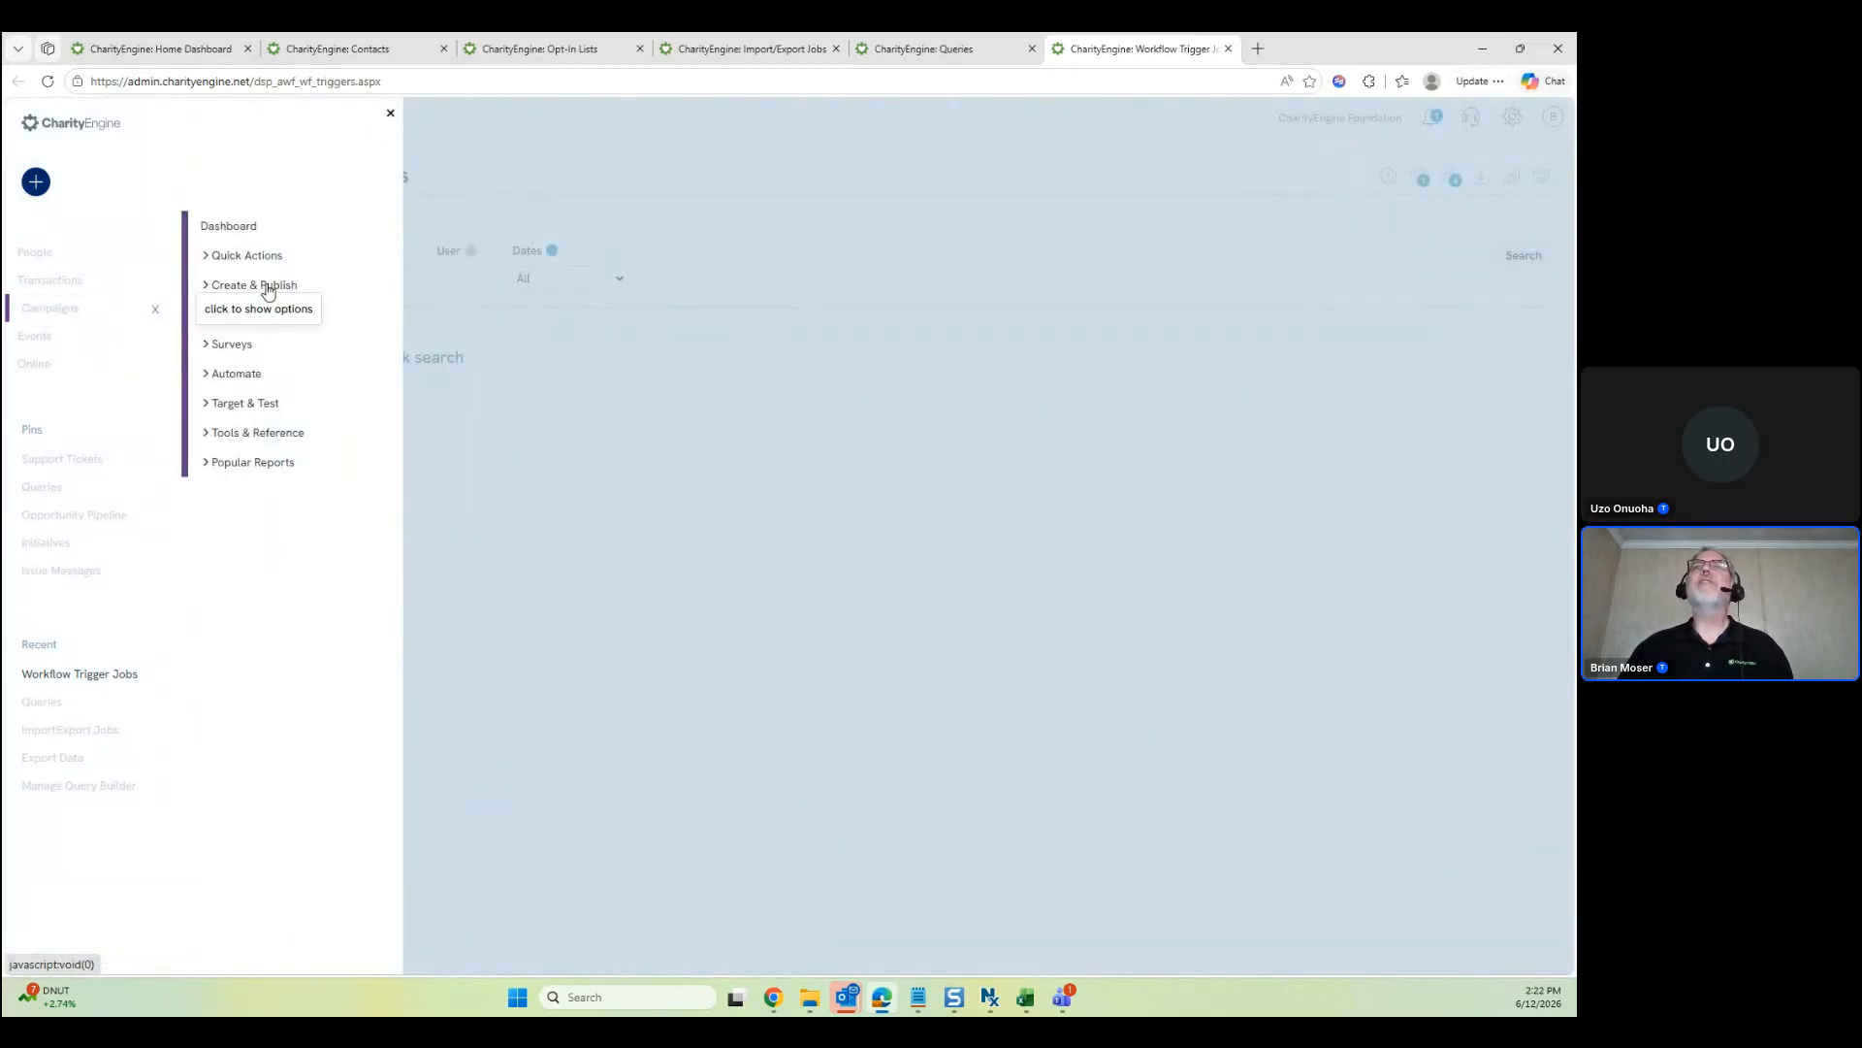
{"action": "left_click", "coordinate": [254, 374]}
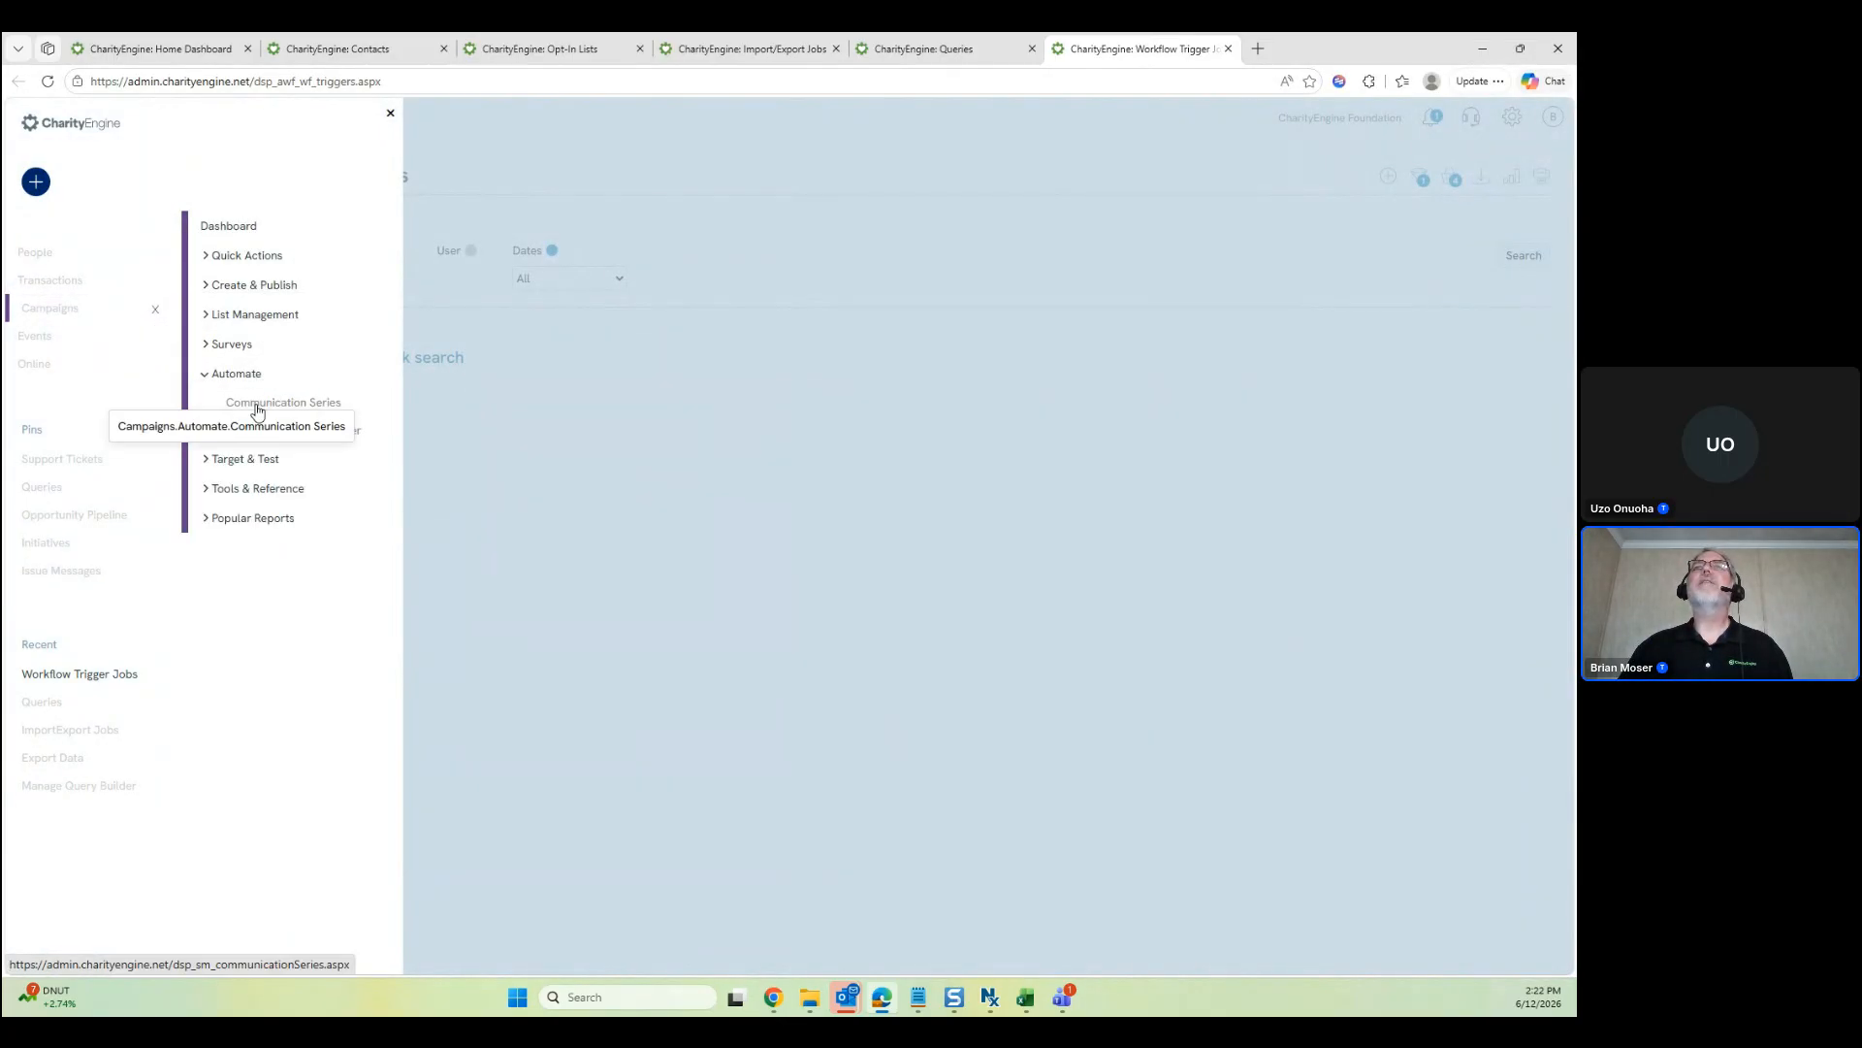
{"action": "middle_click", "coordinate": [282, 412]}
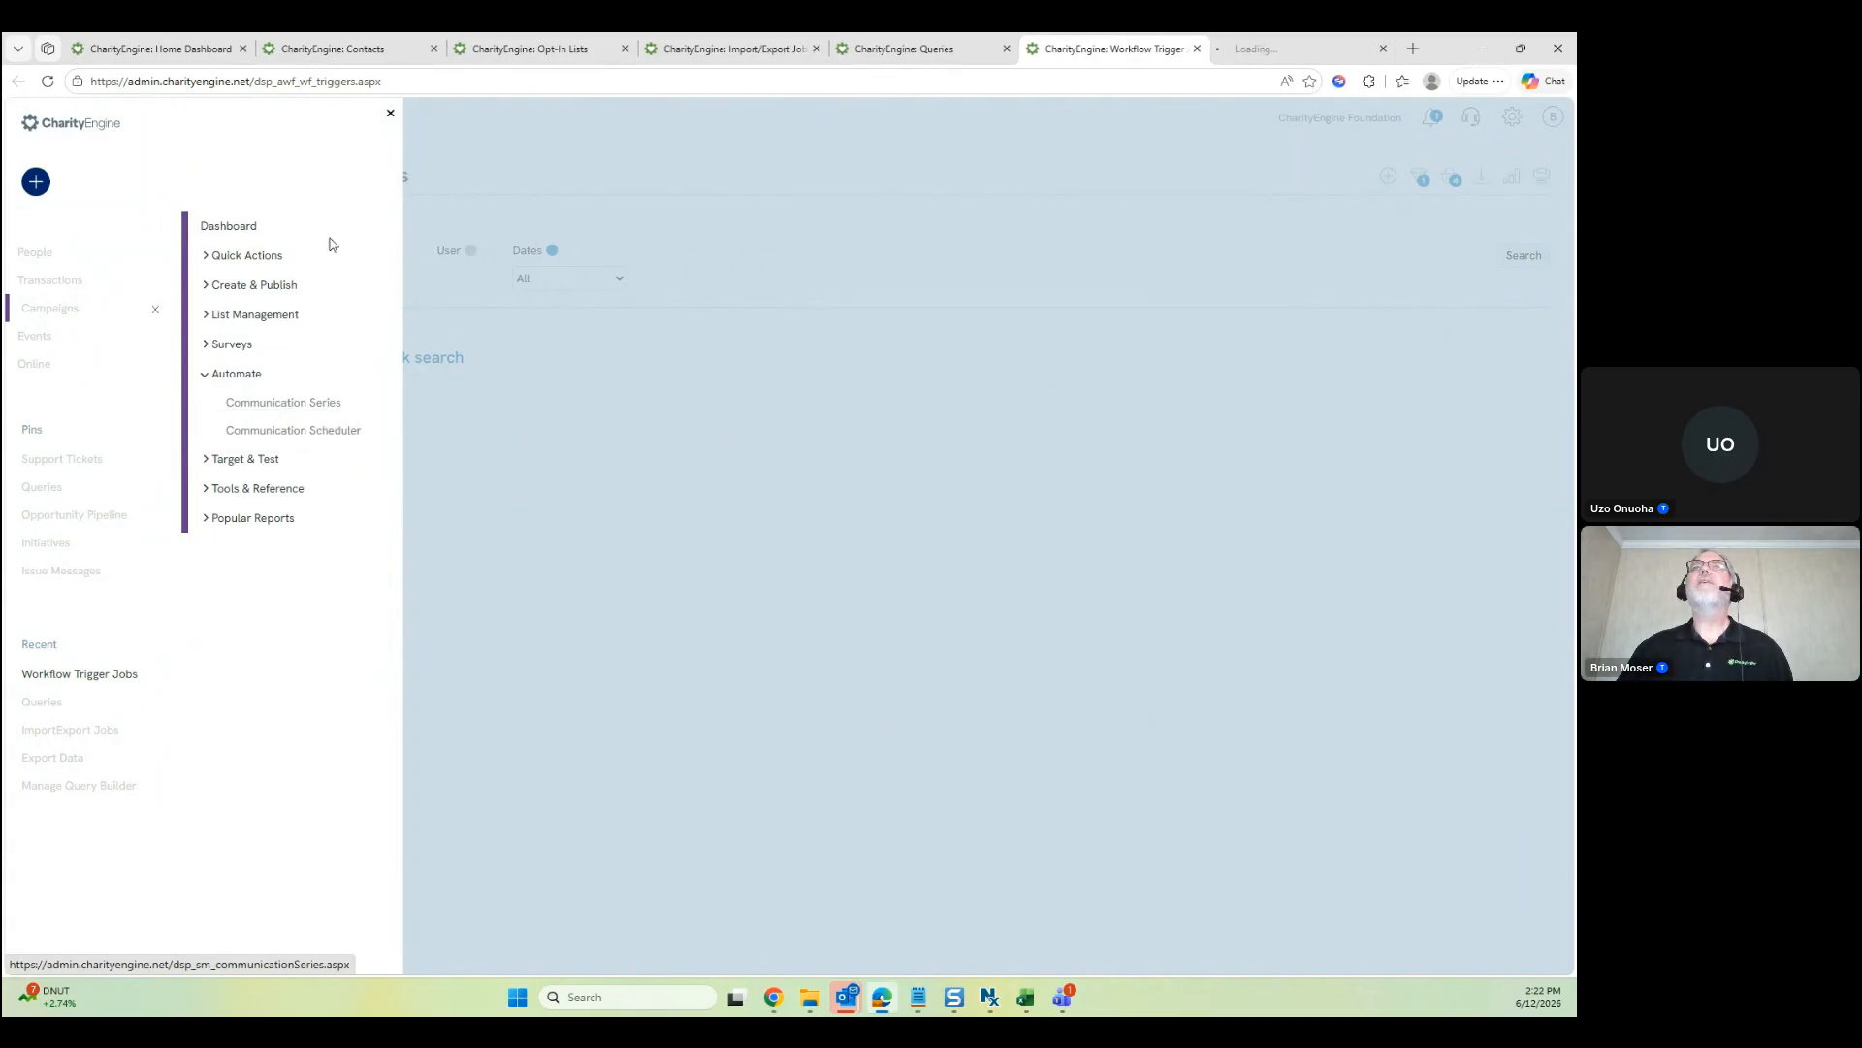
{"action": "left_click", "coordinate": [390, 114]}
{"action": "left_click", "coordinate": [1303, 50]}
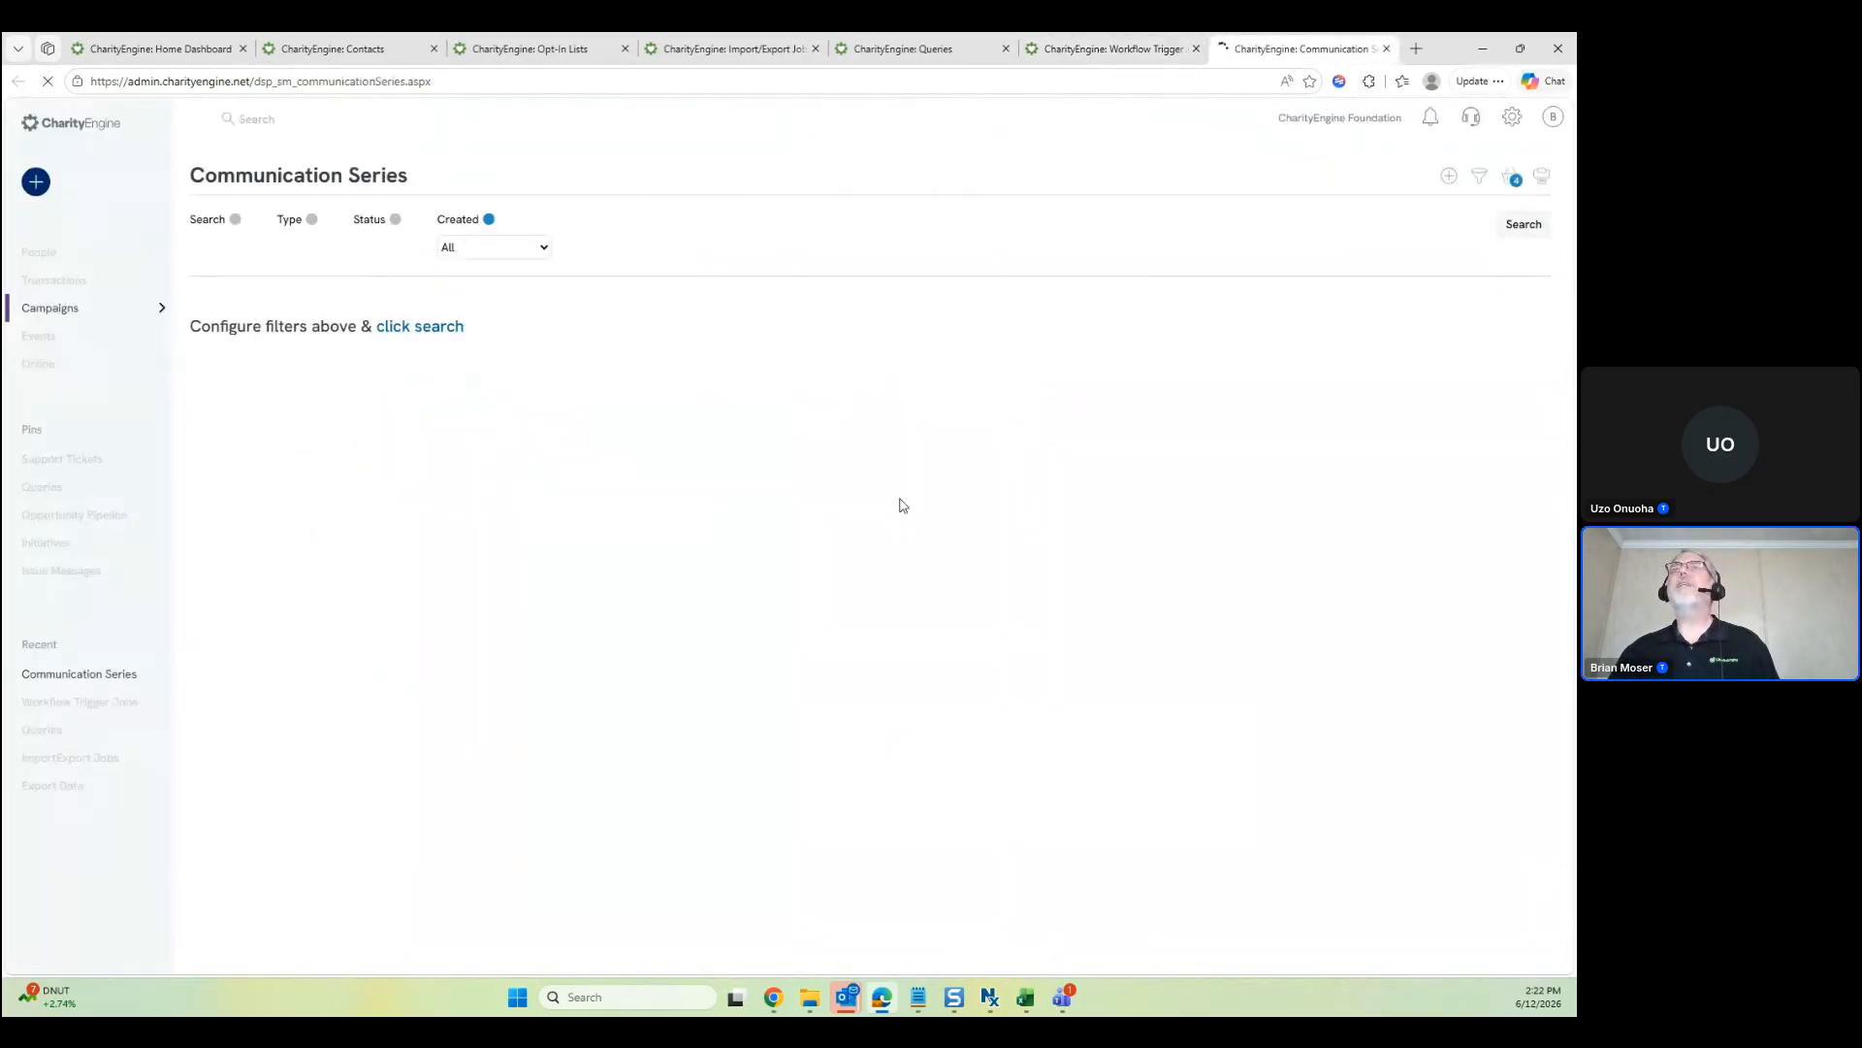
View the new series types on Communication Series, then close that tab
{"action": "left_click", "coordinate": [1449, 176]}
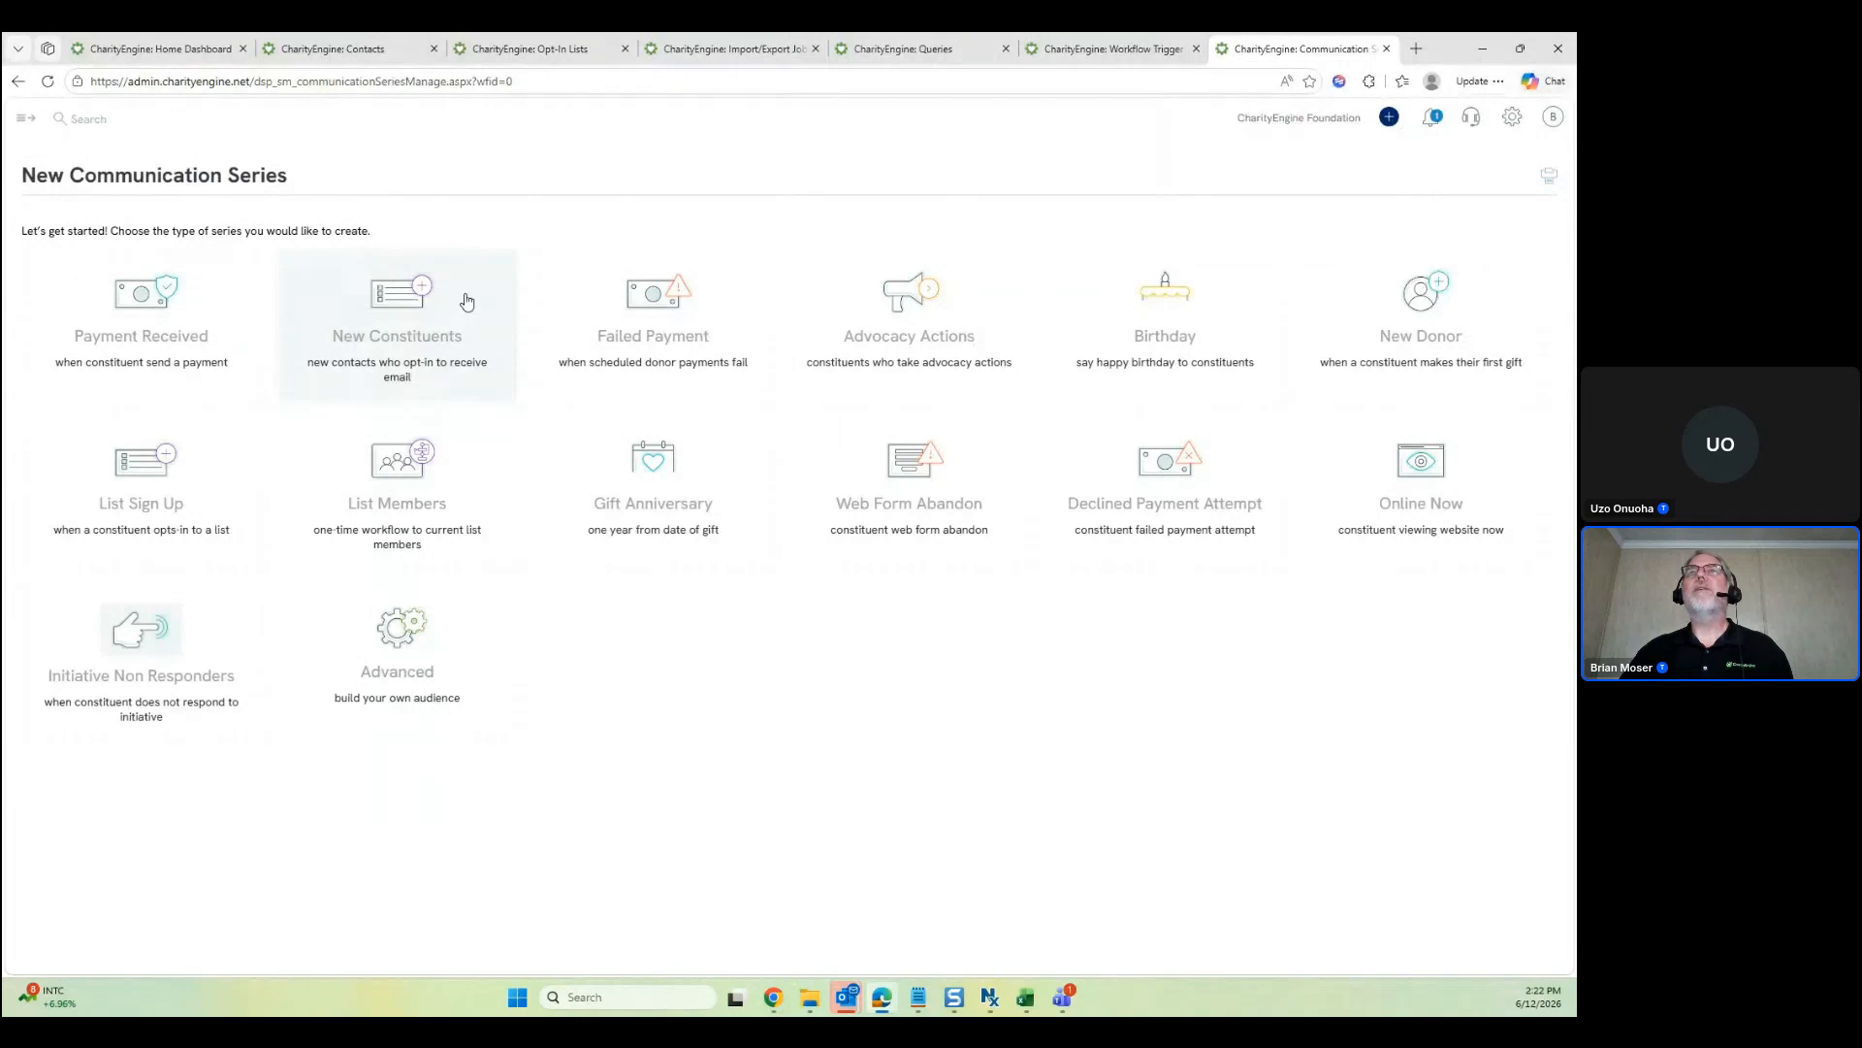
{"action": "left_click", "coordinate": [1387, 50]}
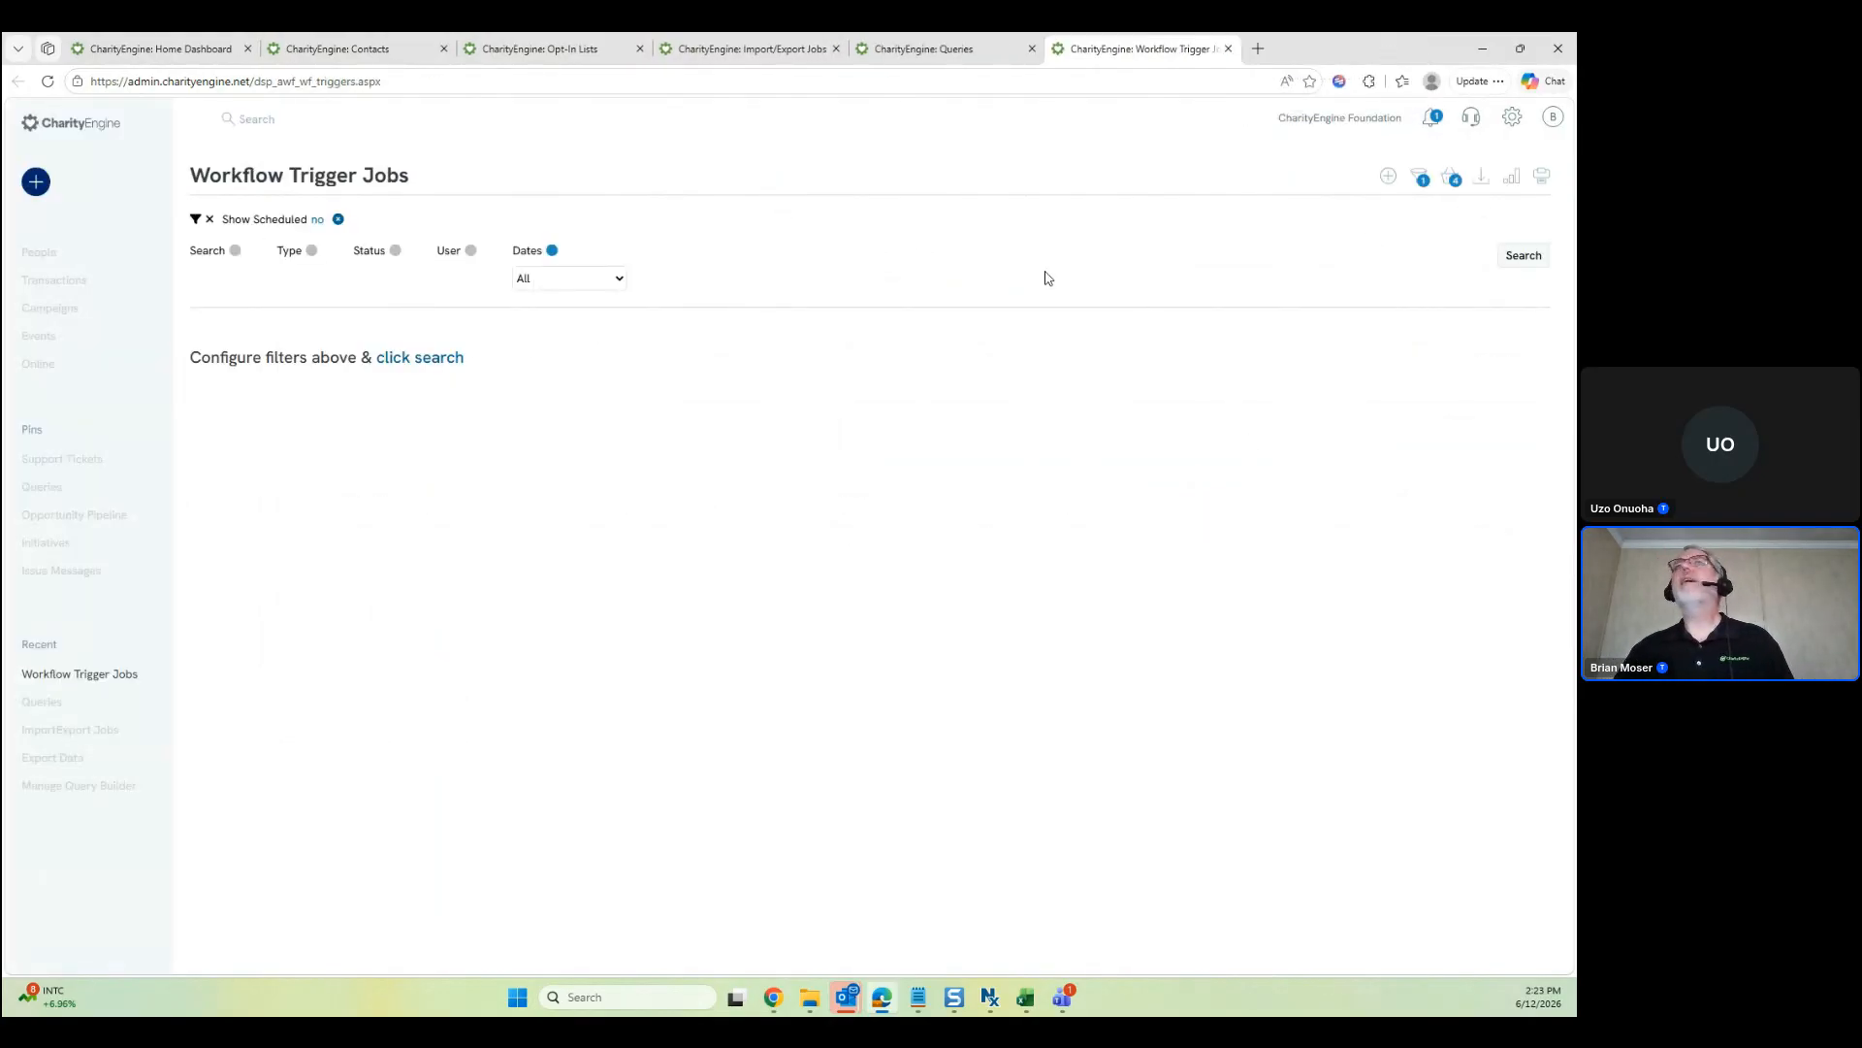
Add a Type filter to Workflow Trigger Jobs and open query 69207 in its own tab
{"action": "left_click", "coordinate": [312, 250]}
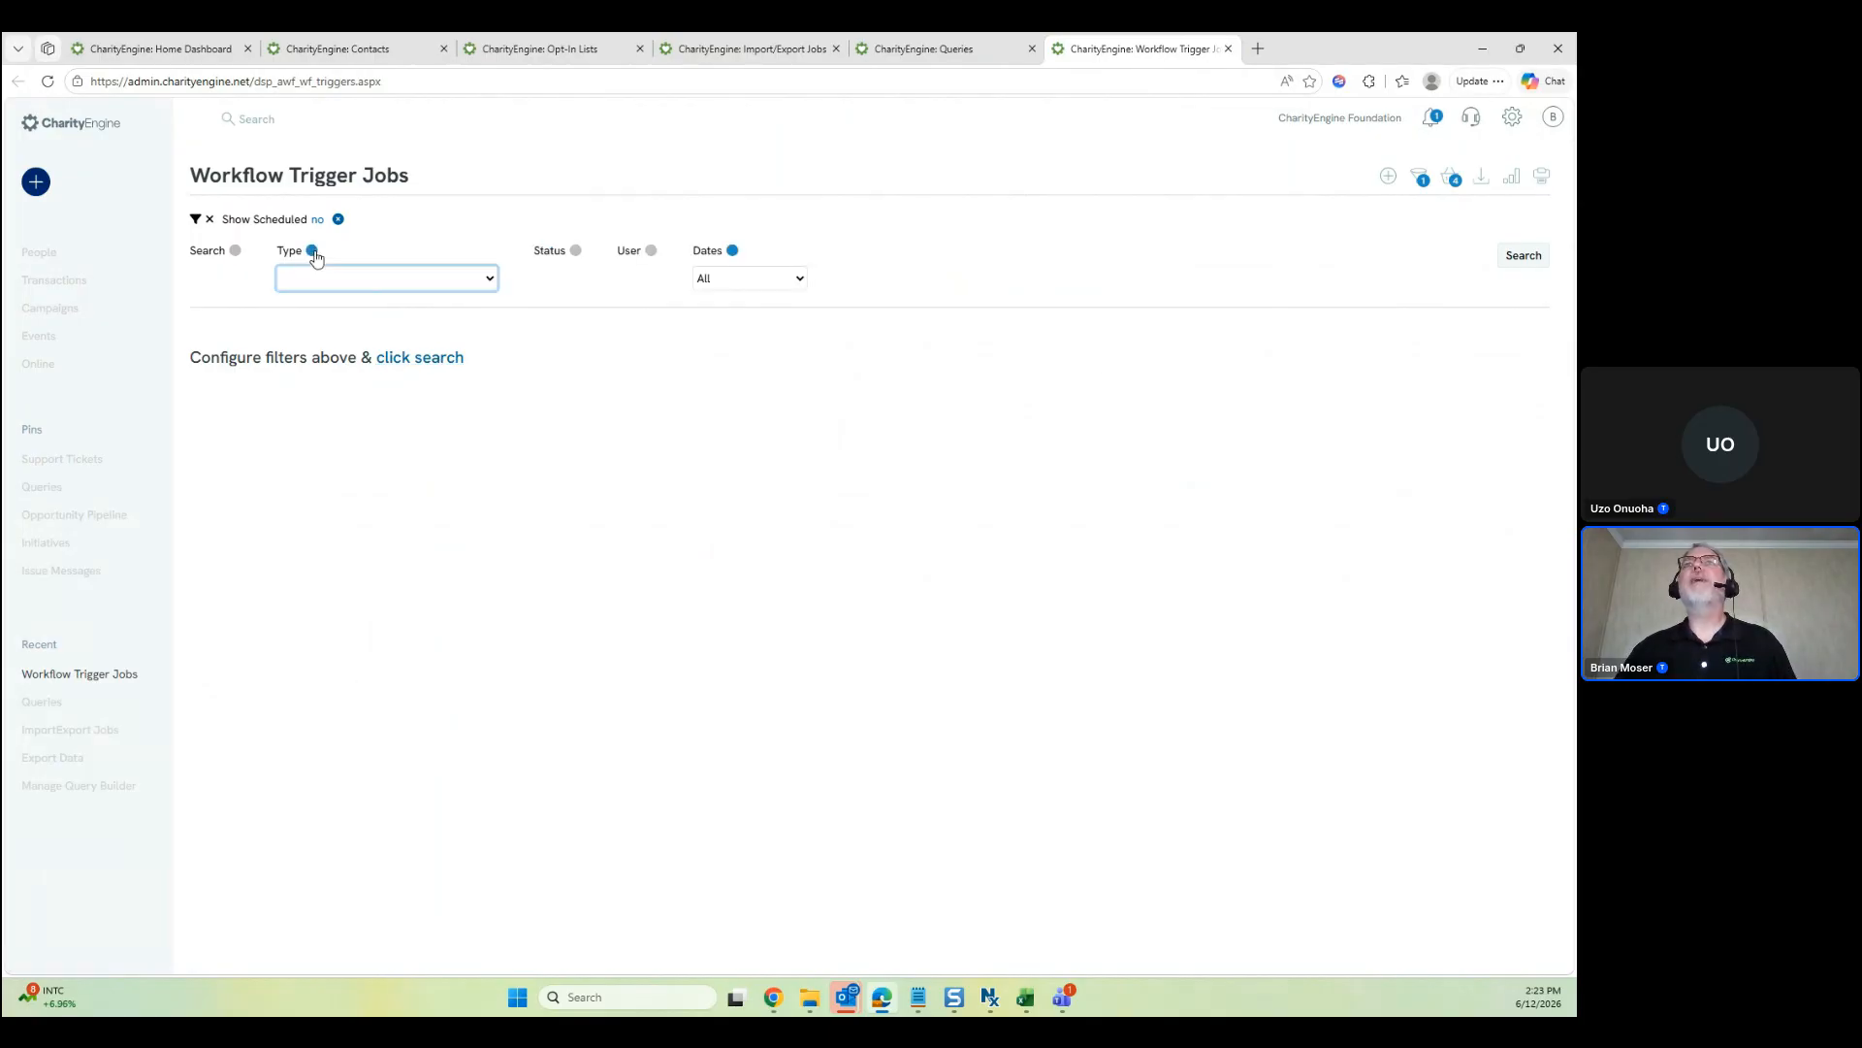
{"action": "left_click", "coordinate": [343, 287]}
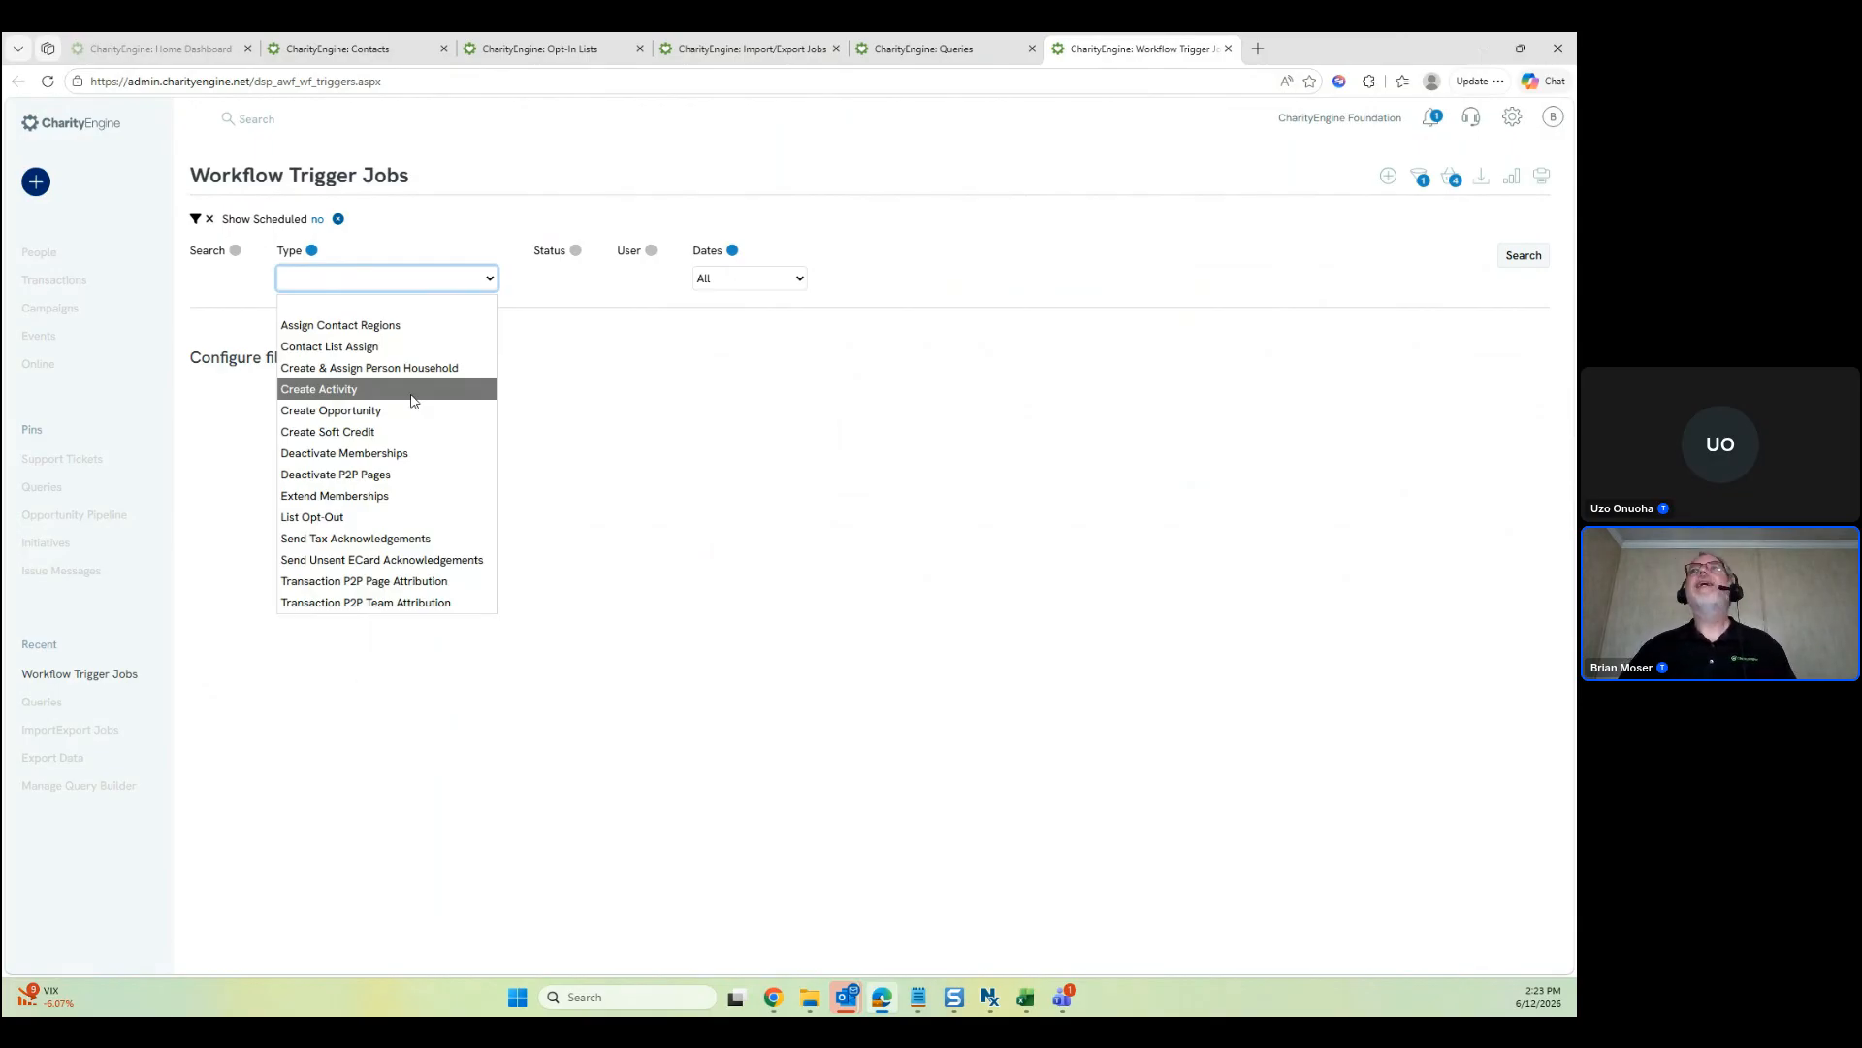
{"action": "left_click", "coordinate": [888, 47]}
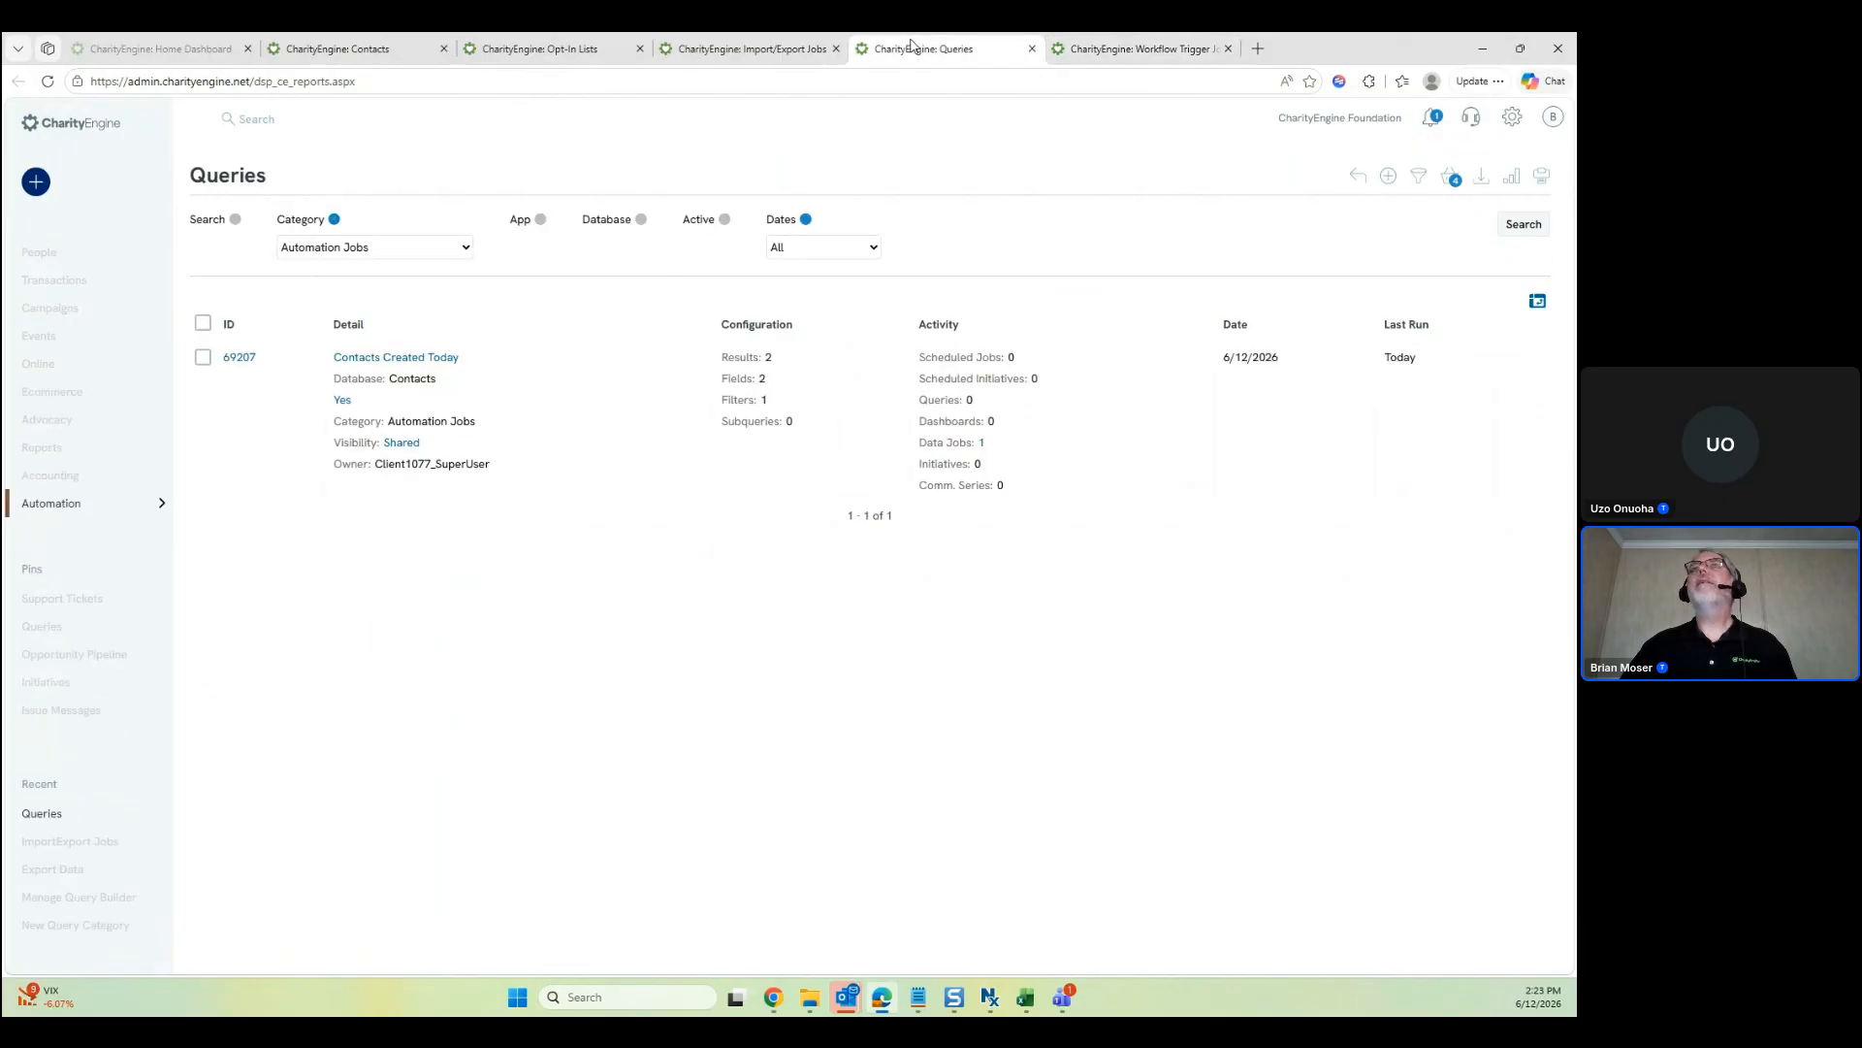
{"action": "middle_click", "coordinate": [239, 357]}
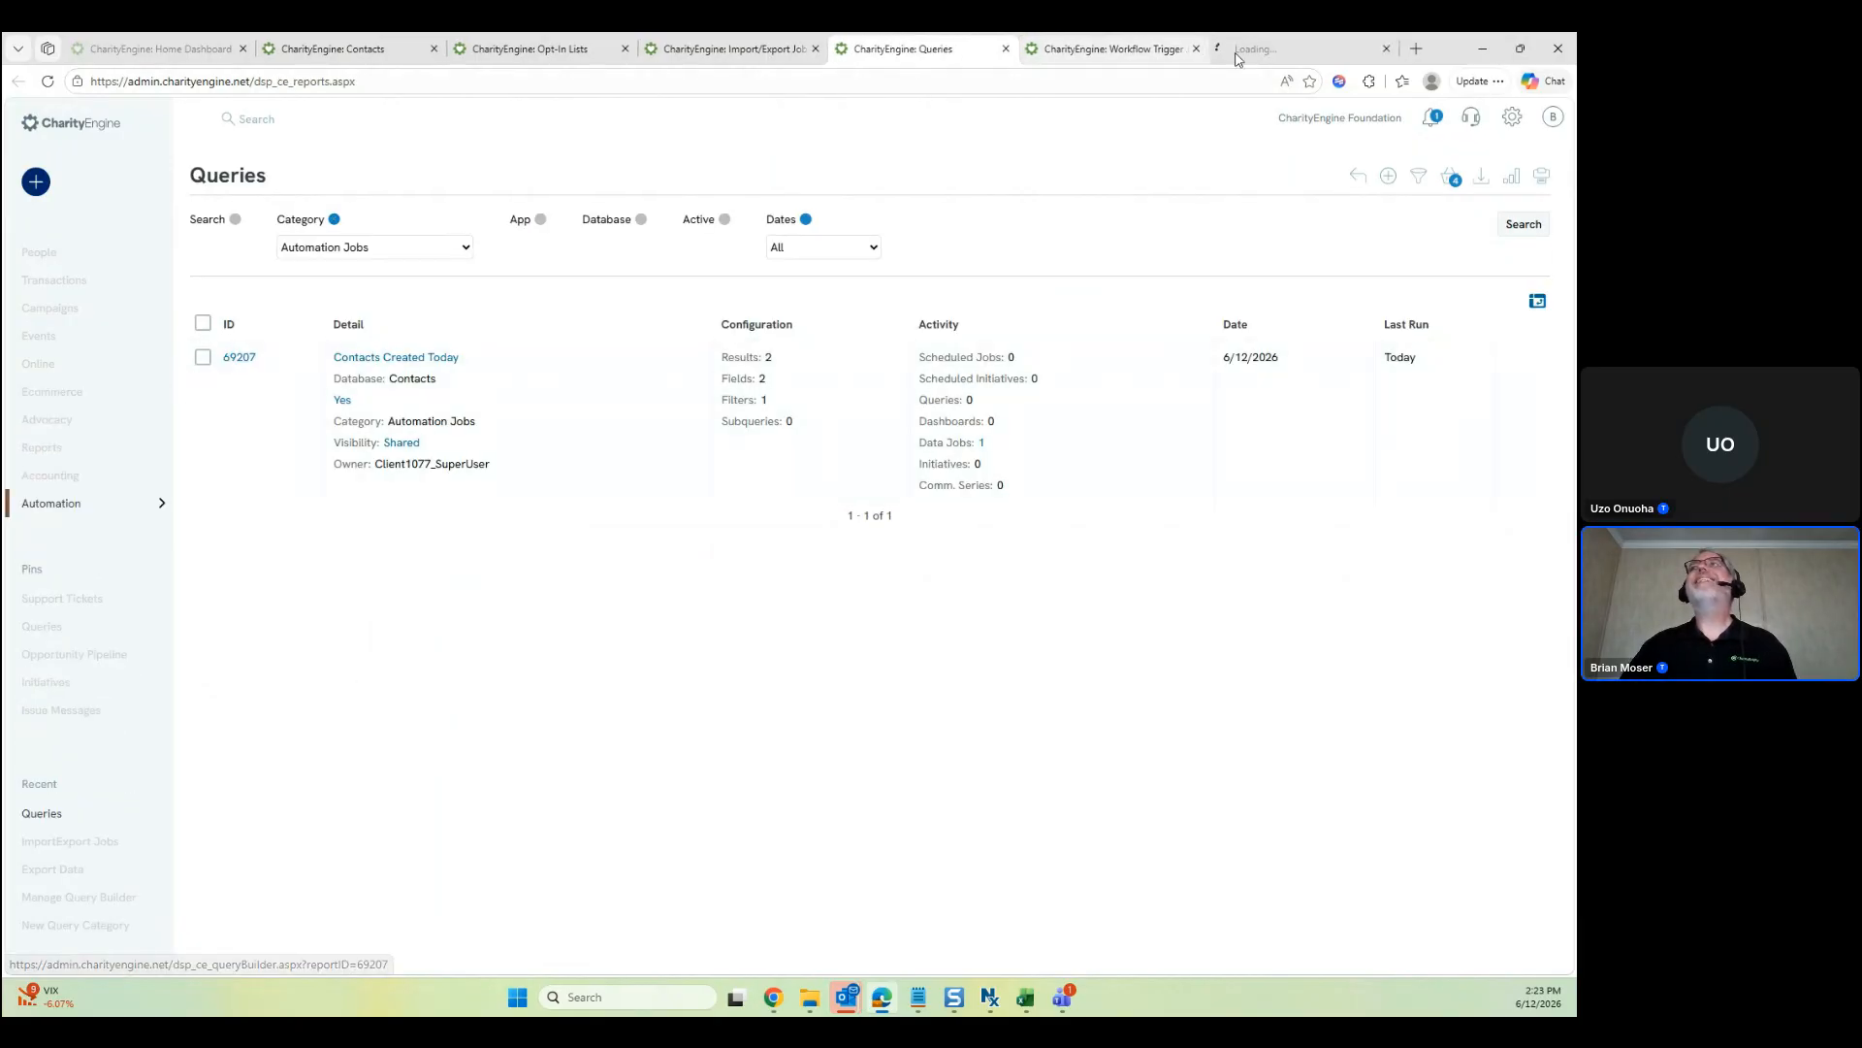
{"action": "left_click", "coordinate": [1293, 46]}
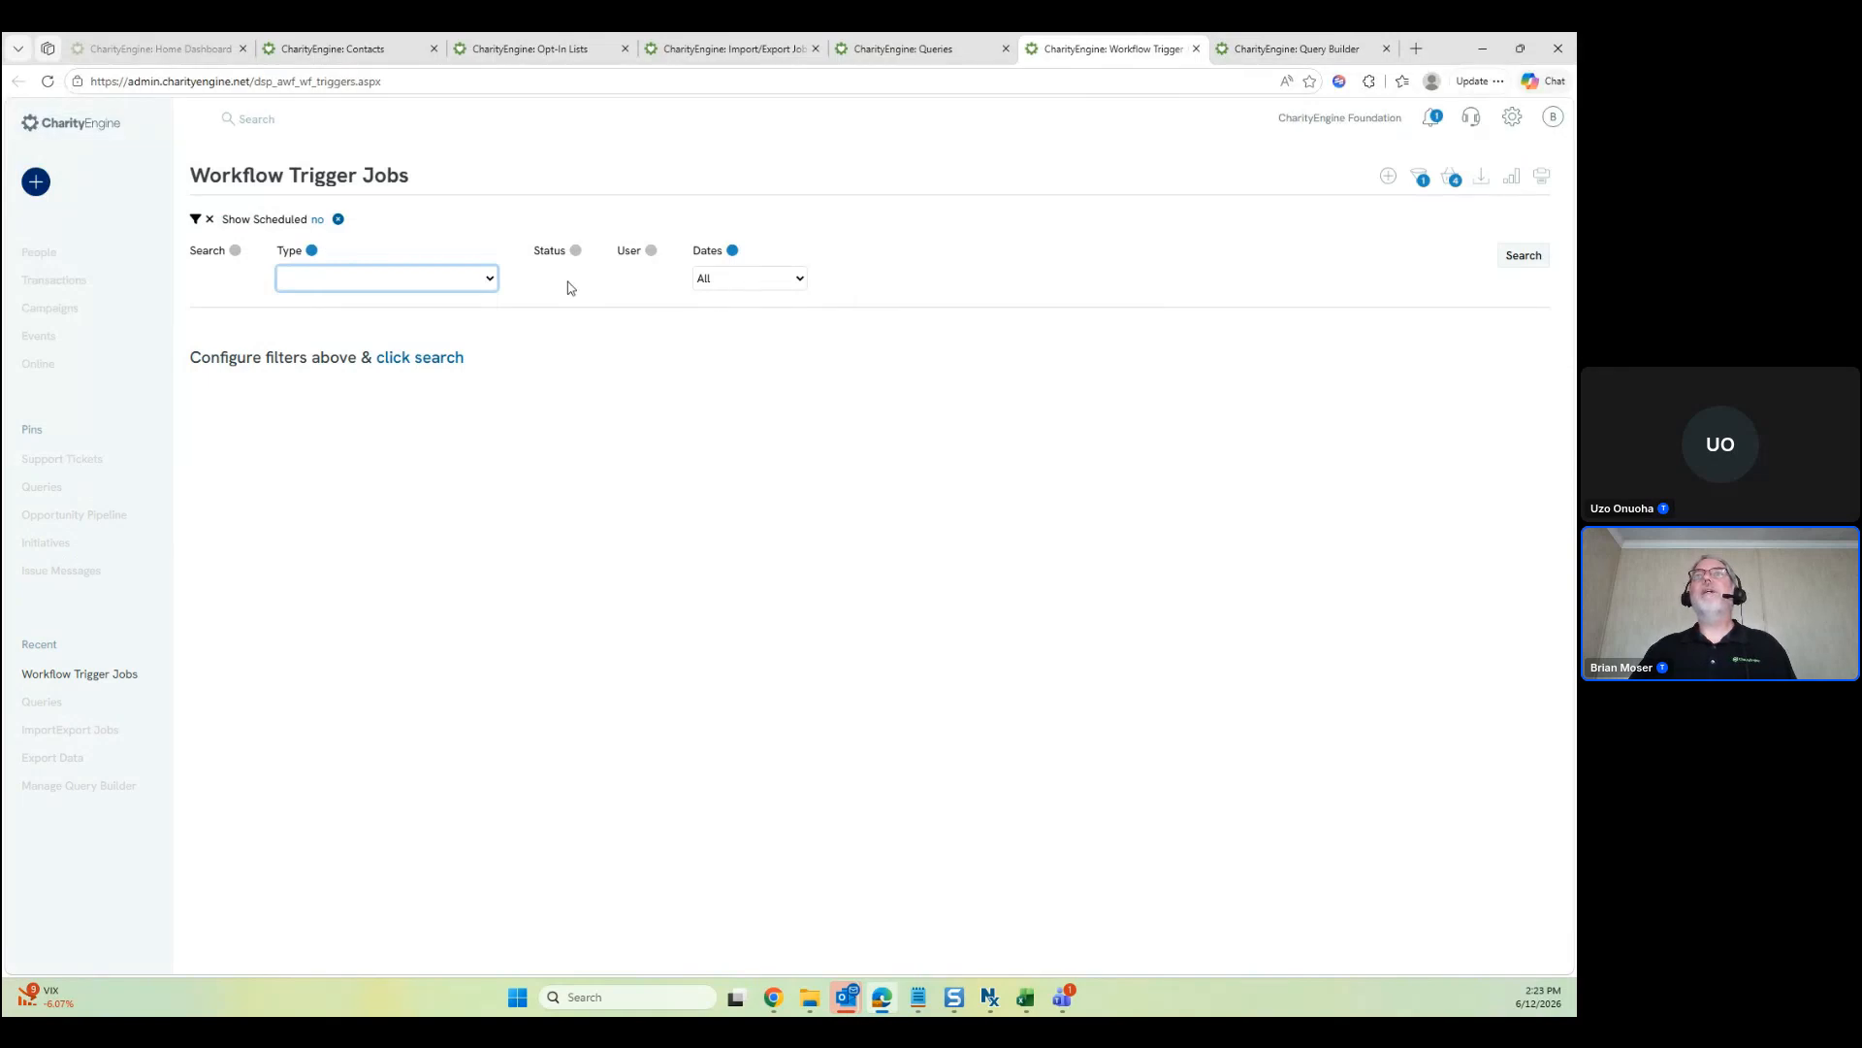
Browse the workflow trigger types without choosing, then start a new data trigger job
{"action": "left_click", "coordinate": [490, 280]}
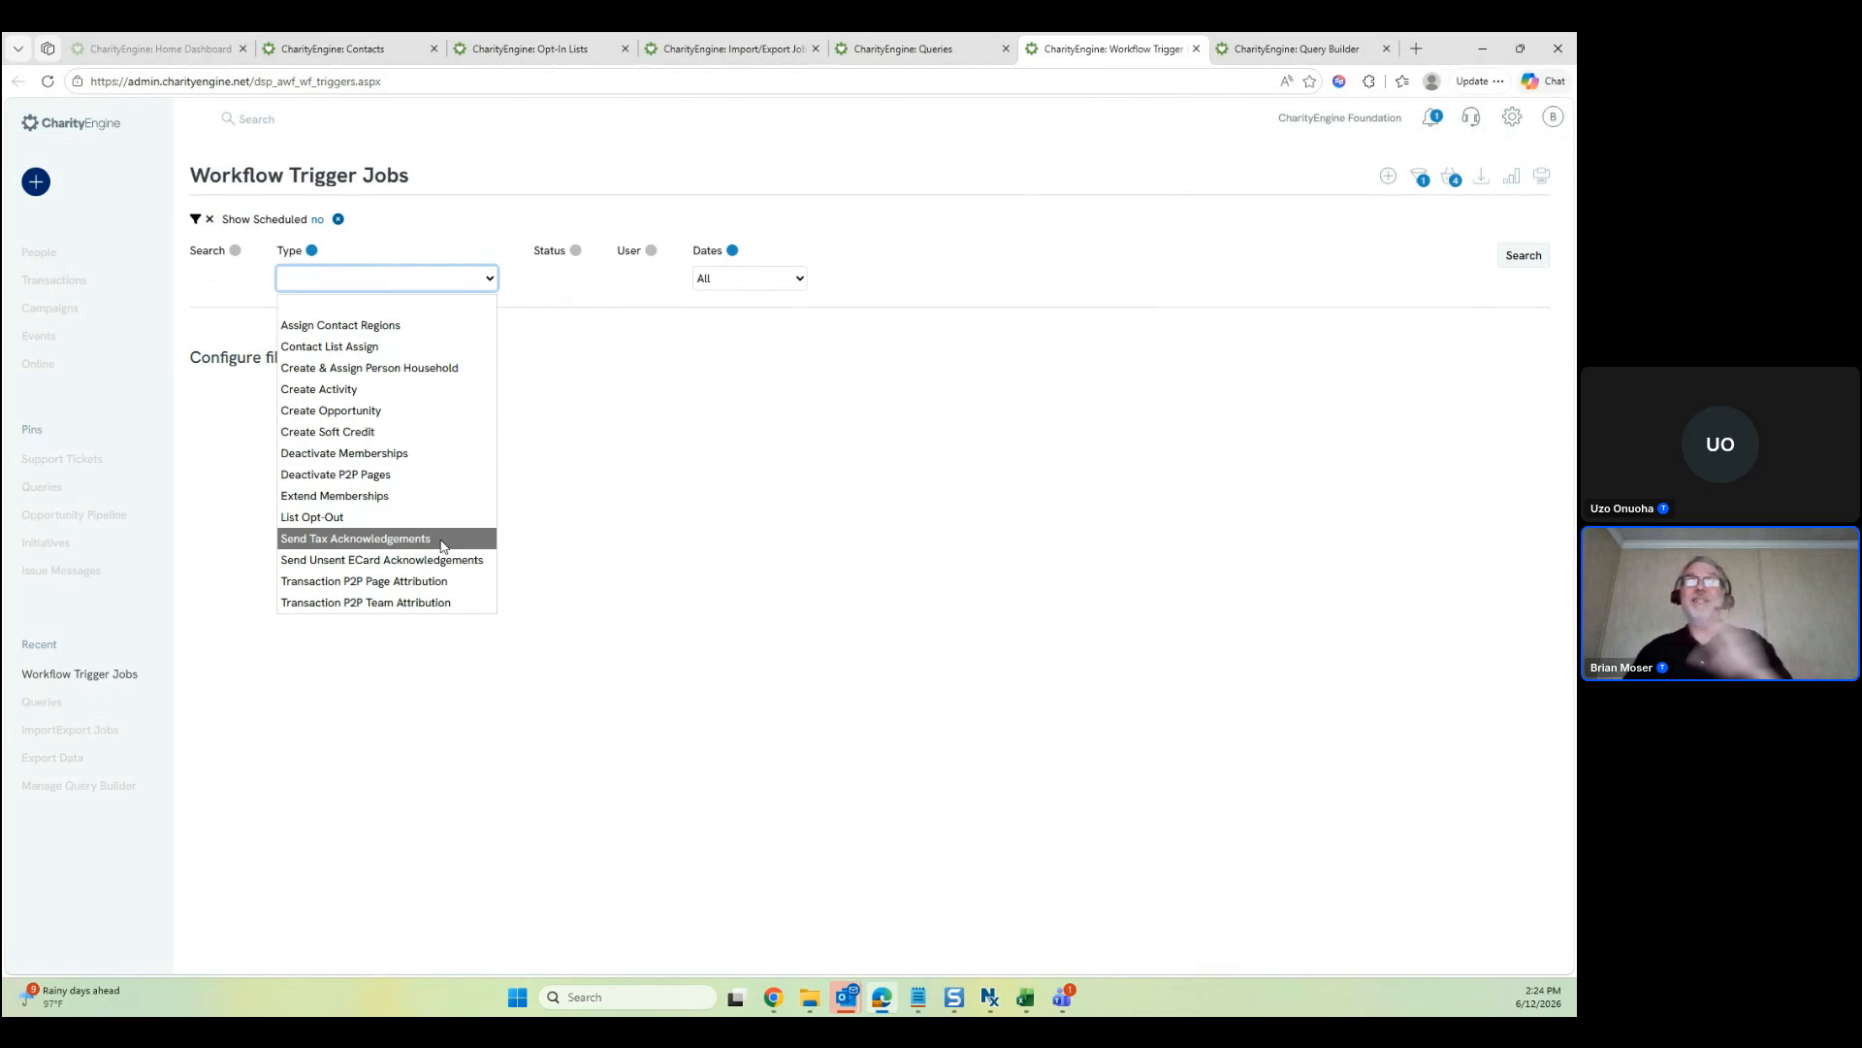
{"action": "left_click", "coordinate": [668, 521]}
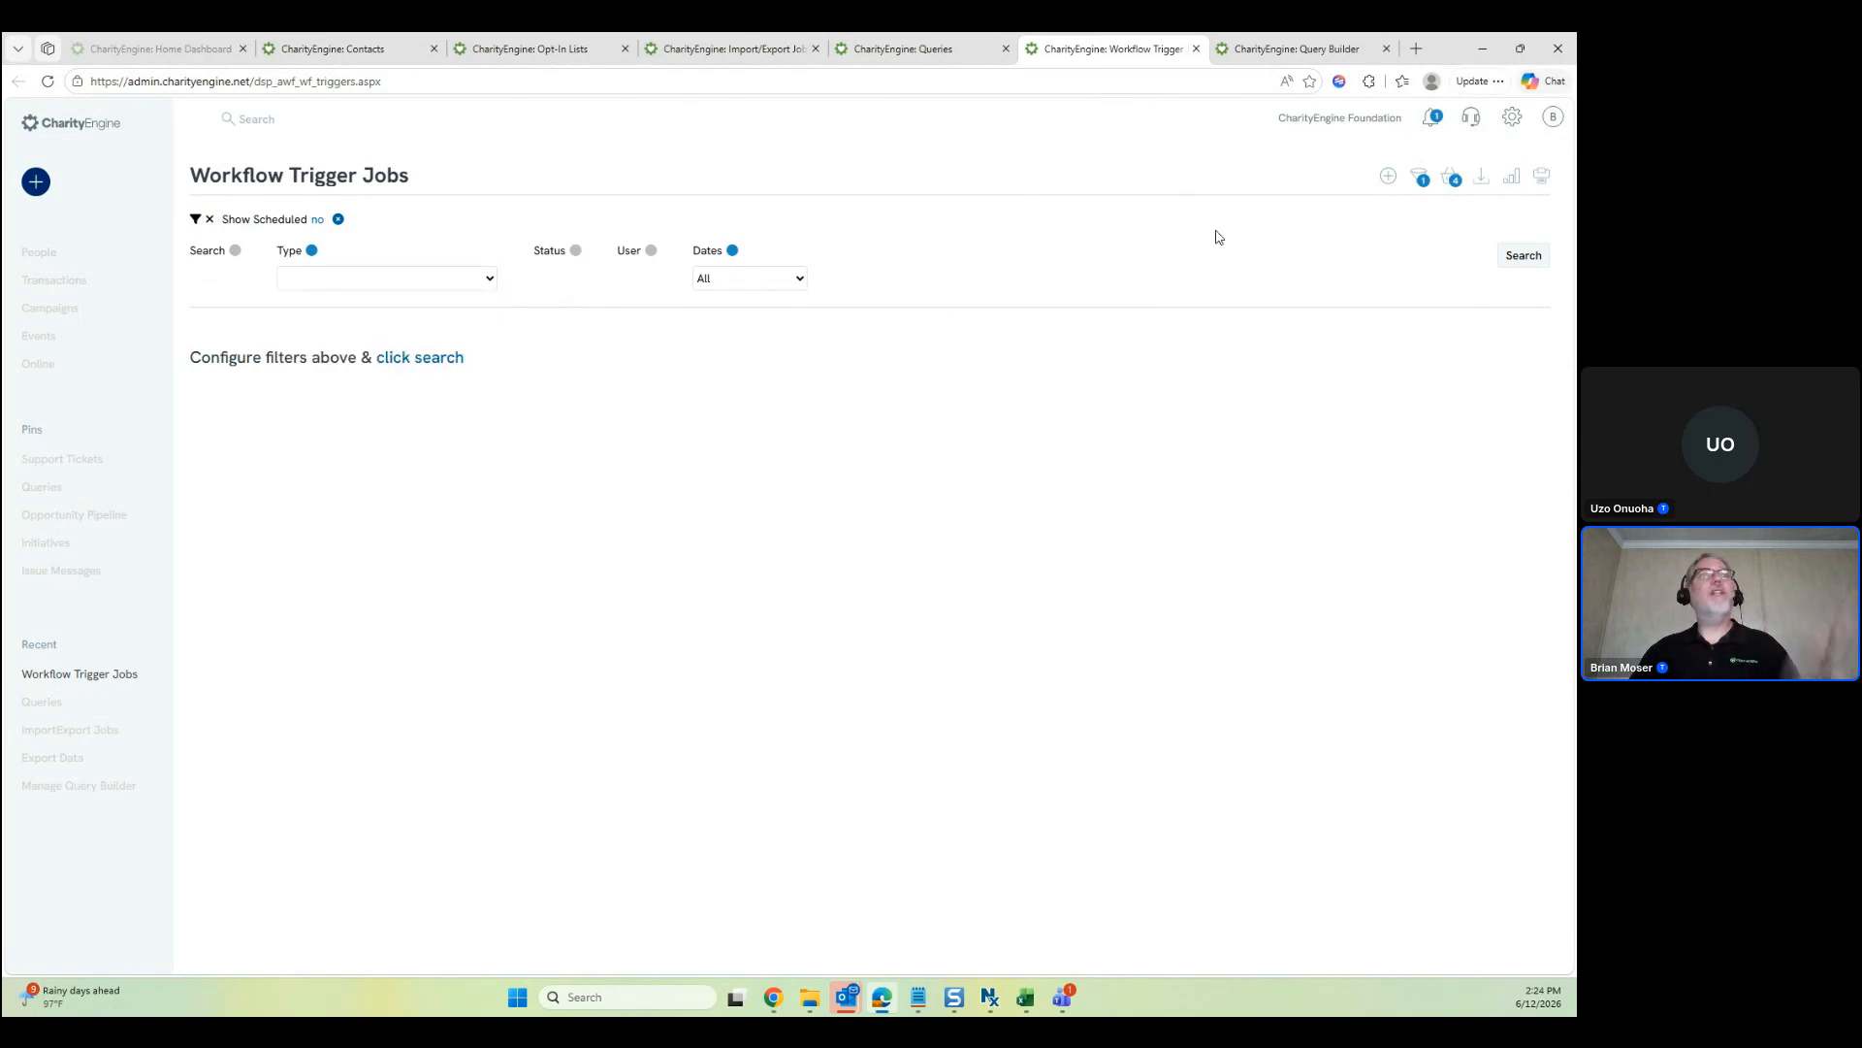
{"action": "left_click", "coordinate": [1393, 180]}
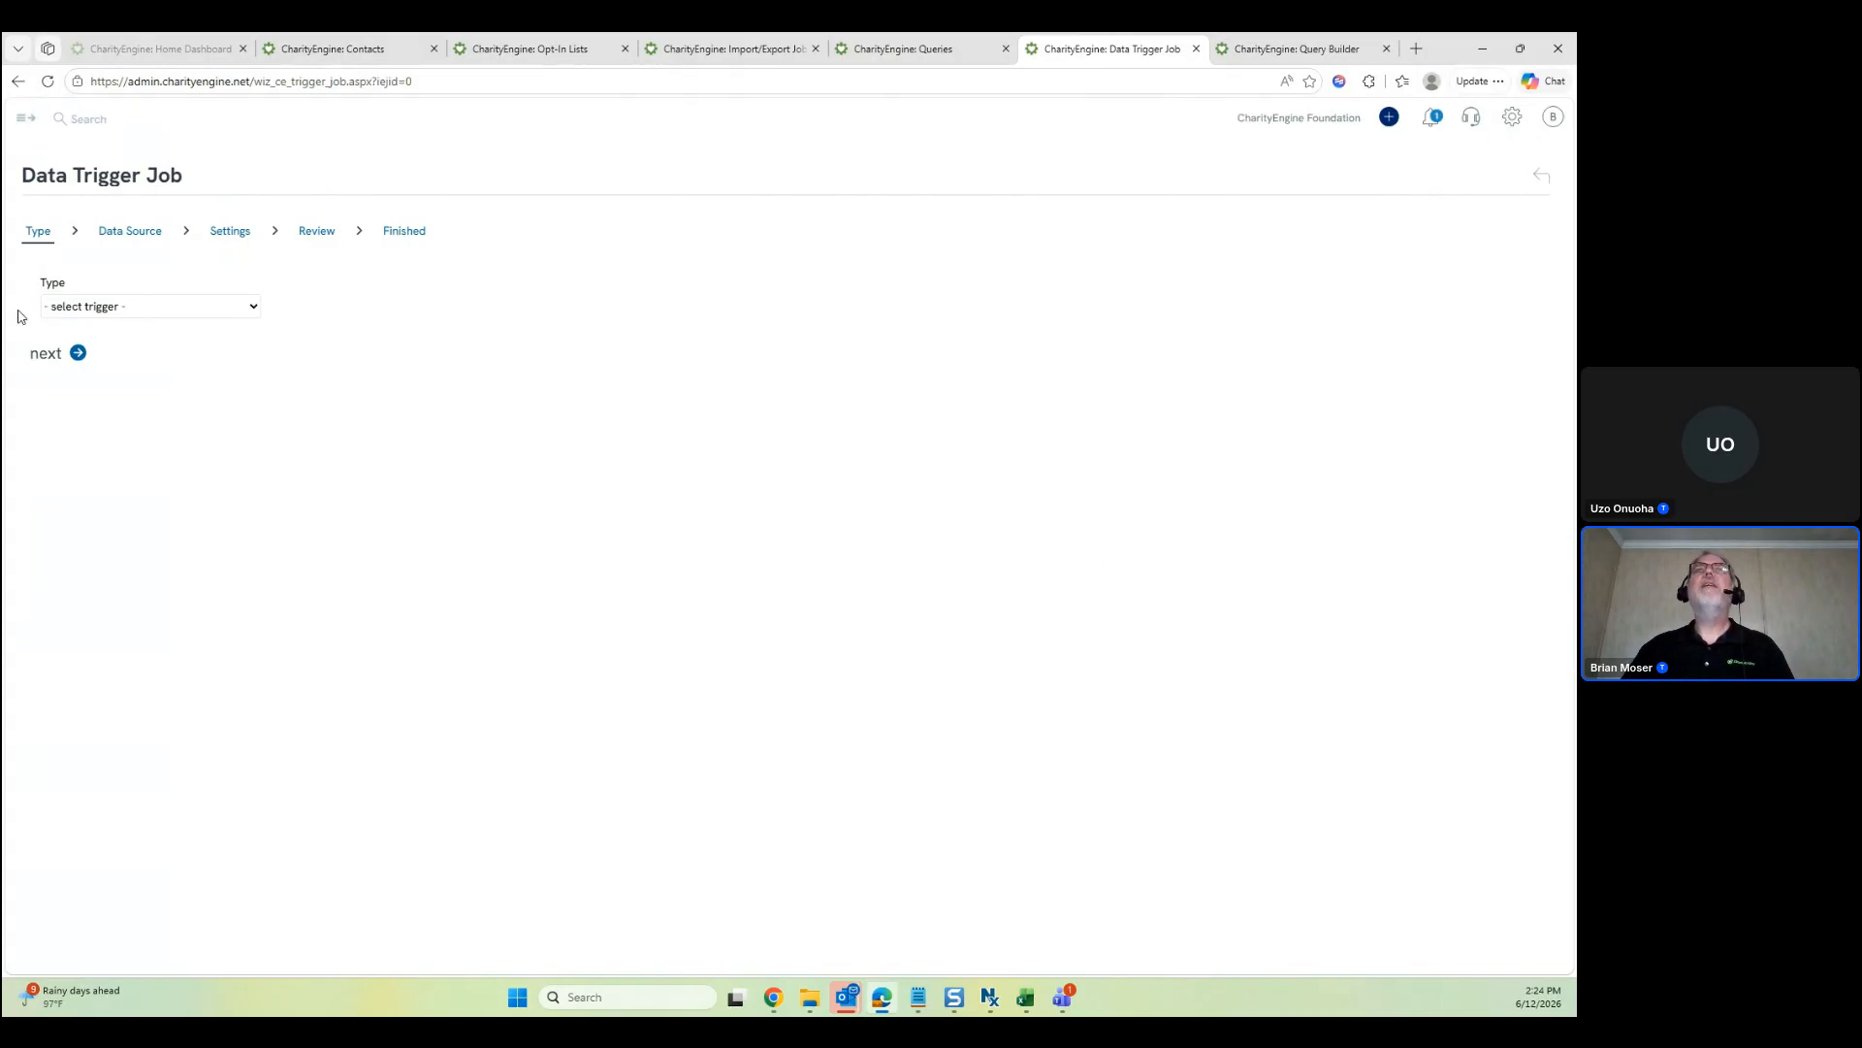
Choose Contact List Assign as the trigger type and continue to the data source
{"action": "left_click", "coordinate": [242, 309]}
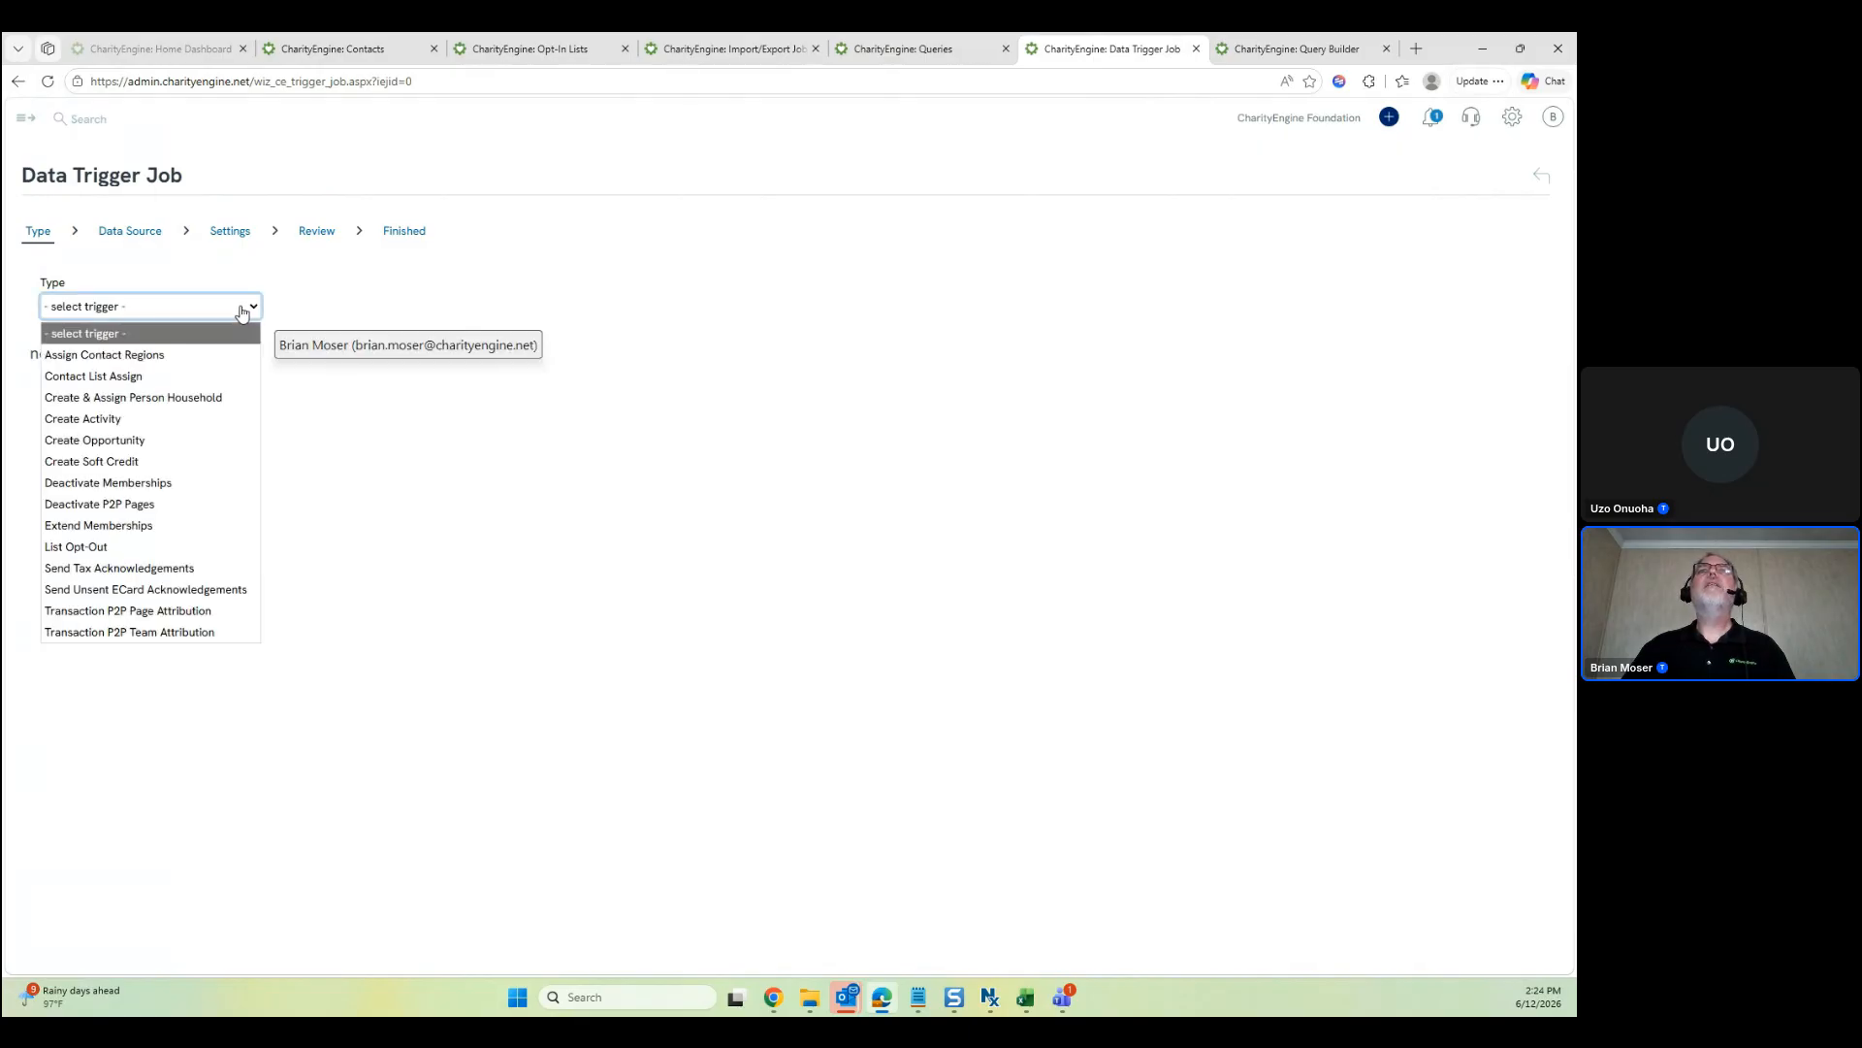
{"action": "left_click", "coordinate": [188, 376]}
{"action": "left_click", "coordinate": [54, 353]}
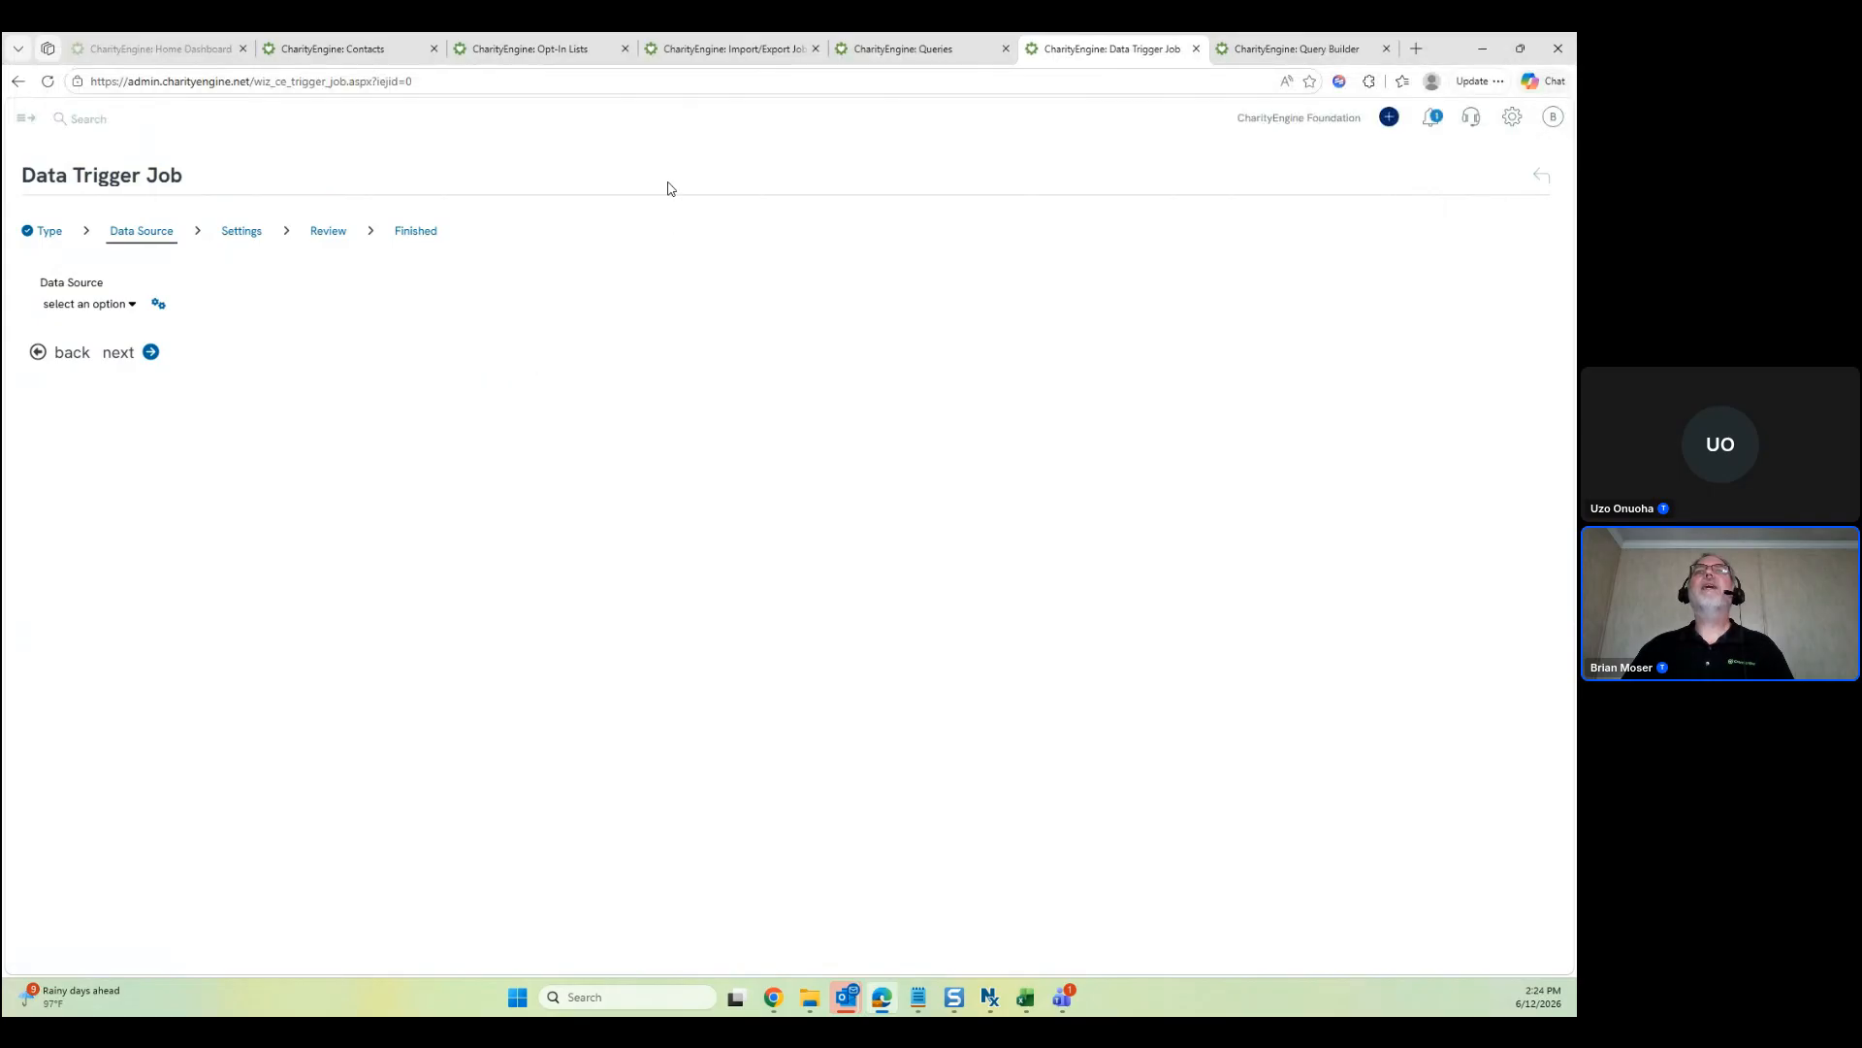
Search 69207 and select Contacts Created Today as the data source
{"action": "left_click", "coordinate": [126, 306]}
{"action": "left_click", "coordinate": [892, 49]}
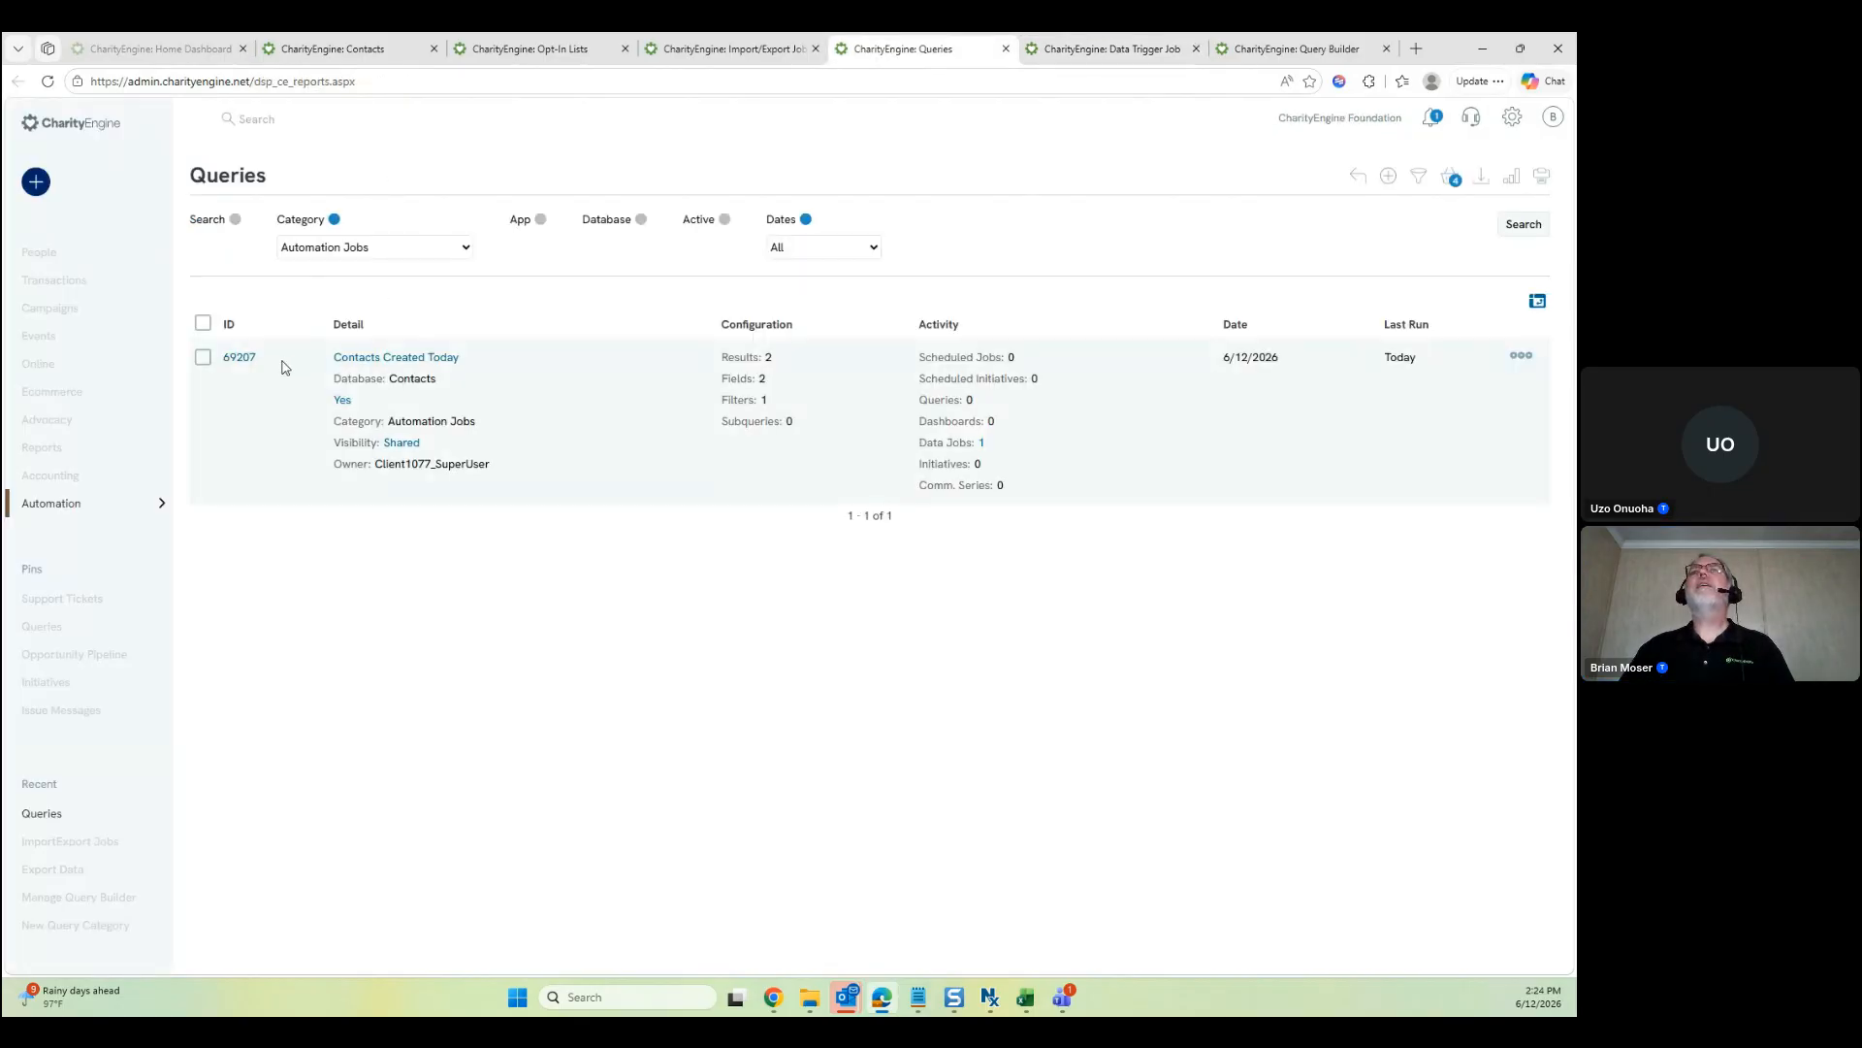
{"action": "left_click", "coordinate": [536, 54]}
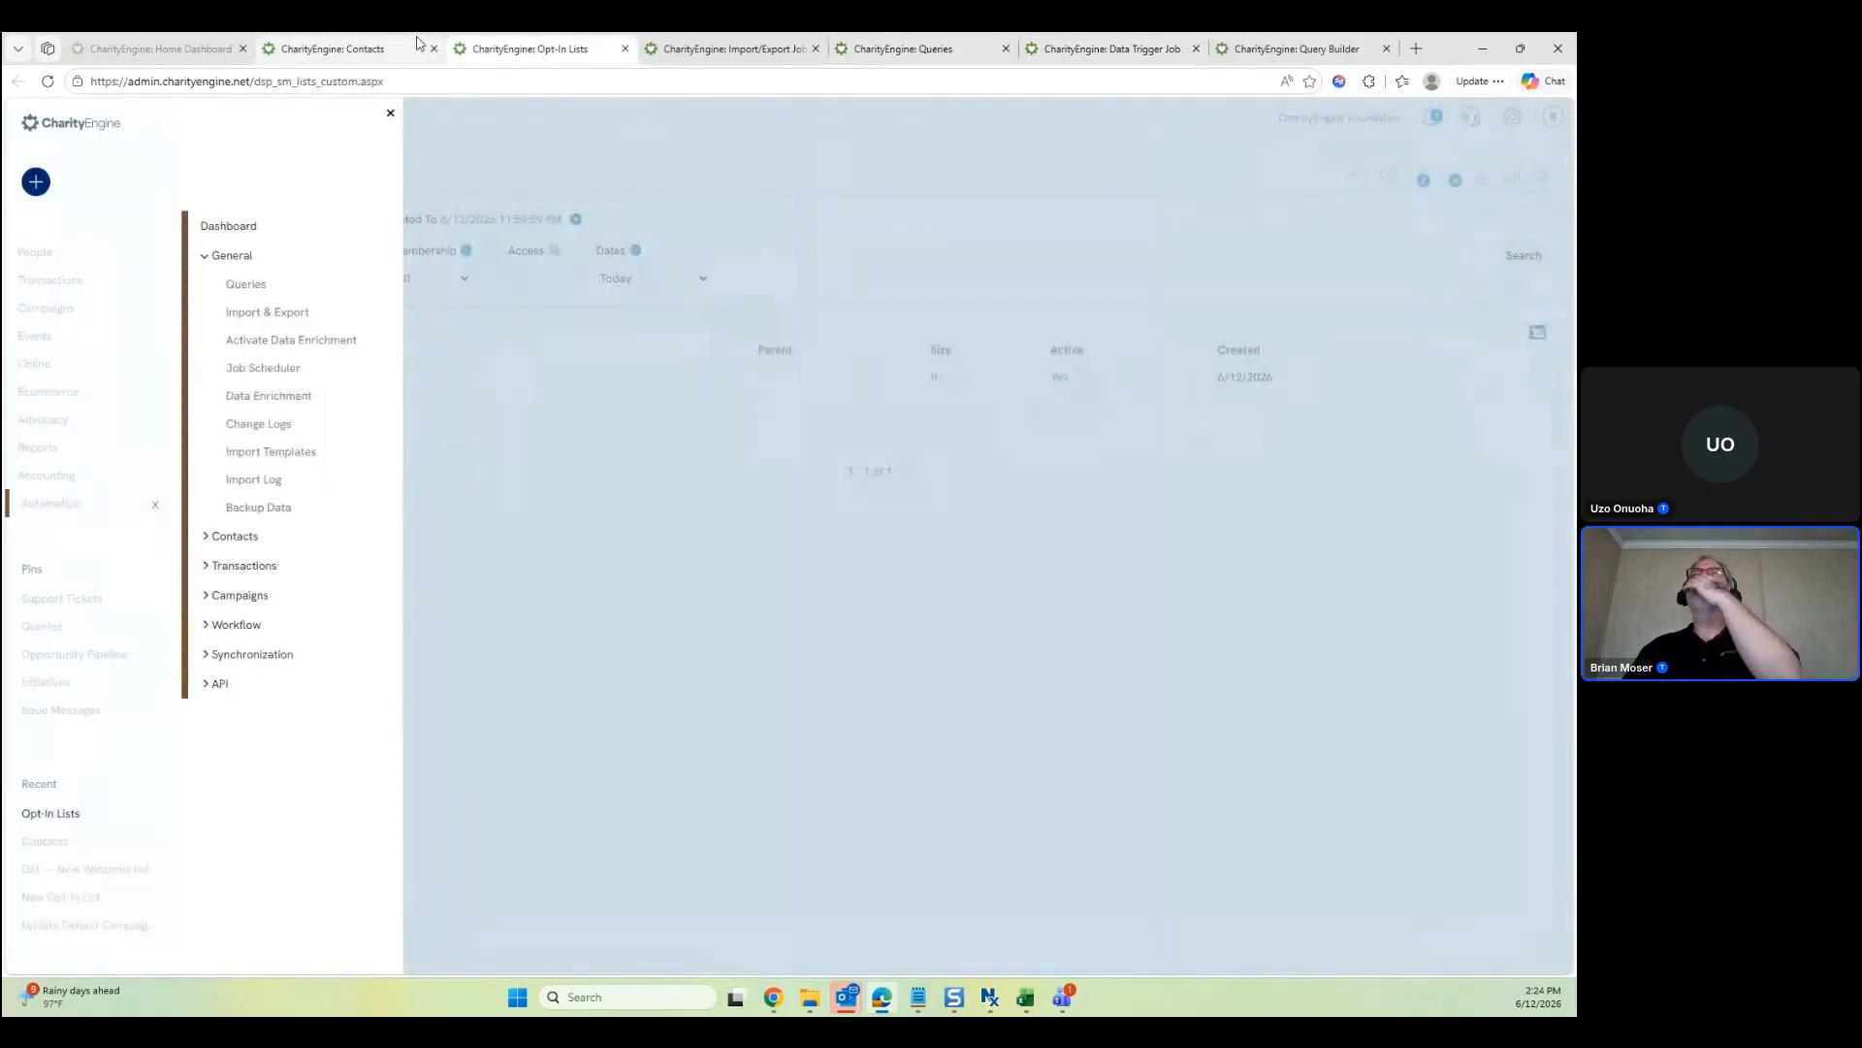
{"action": "left_click", "coordinate": [418, 43]}
{"action": "left_click", "coordinate": [698, 48]}
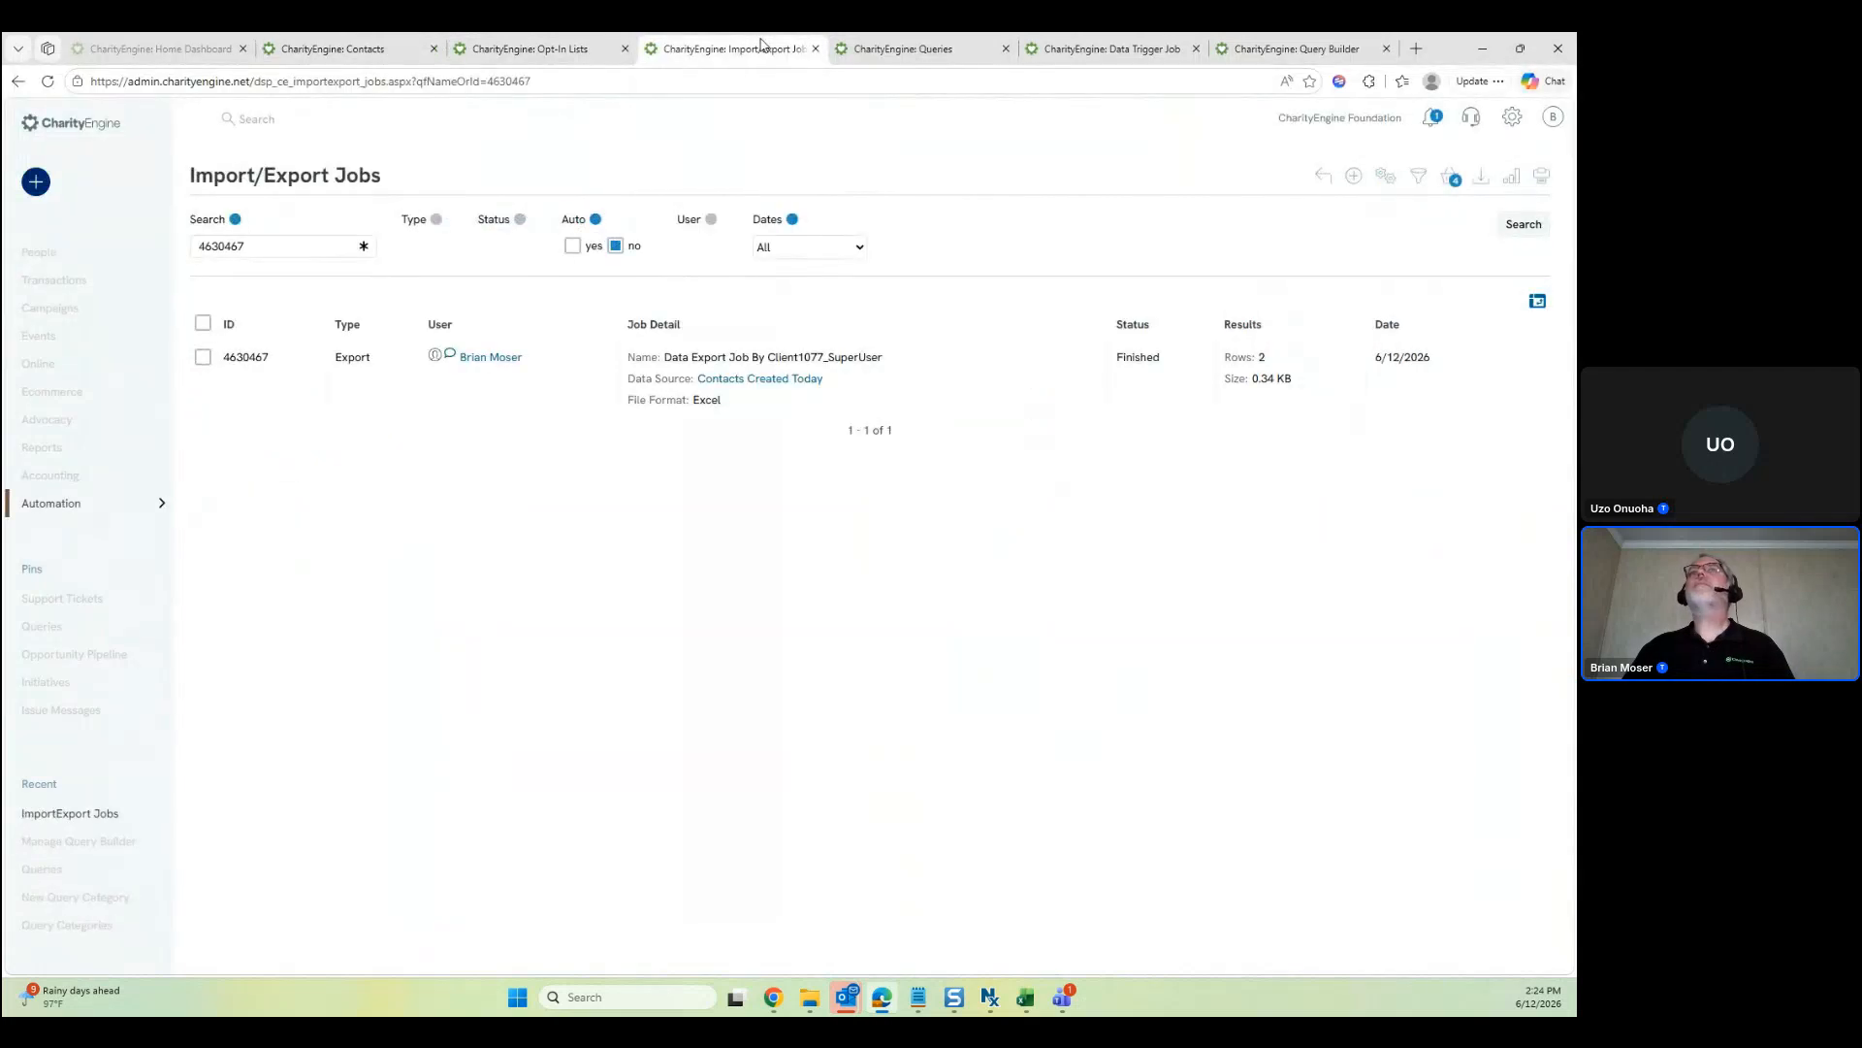
{"action": "left_click", "coordinate": [1118, 47]}
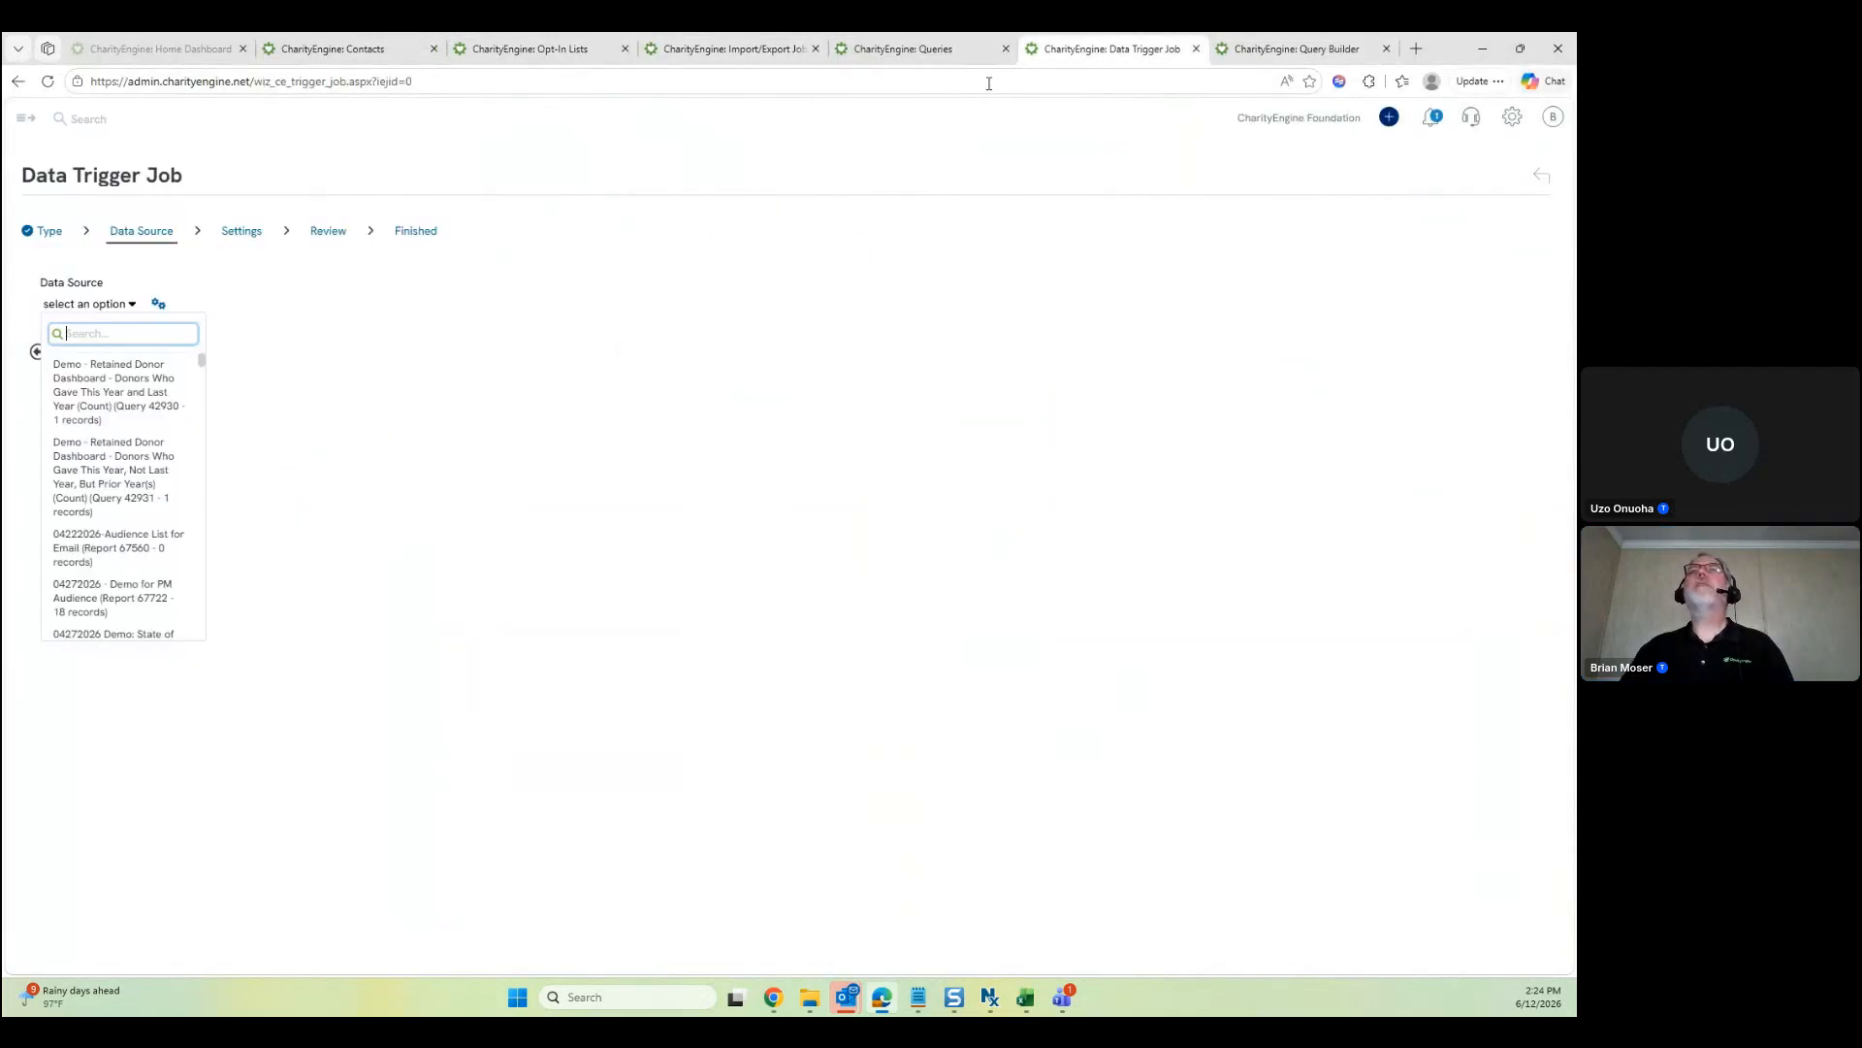
{"action": "type", "text": "69207"}
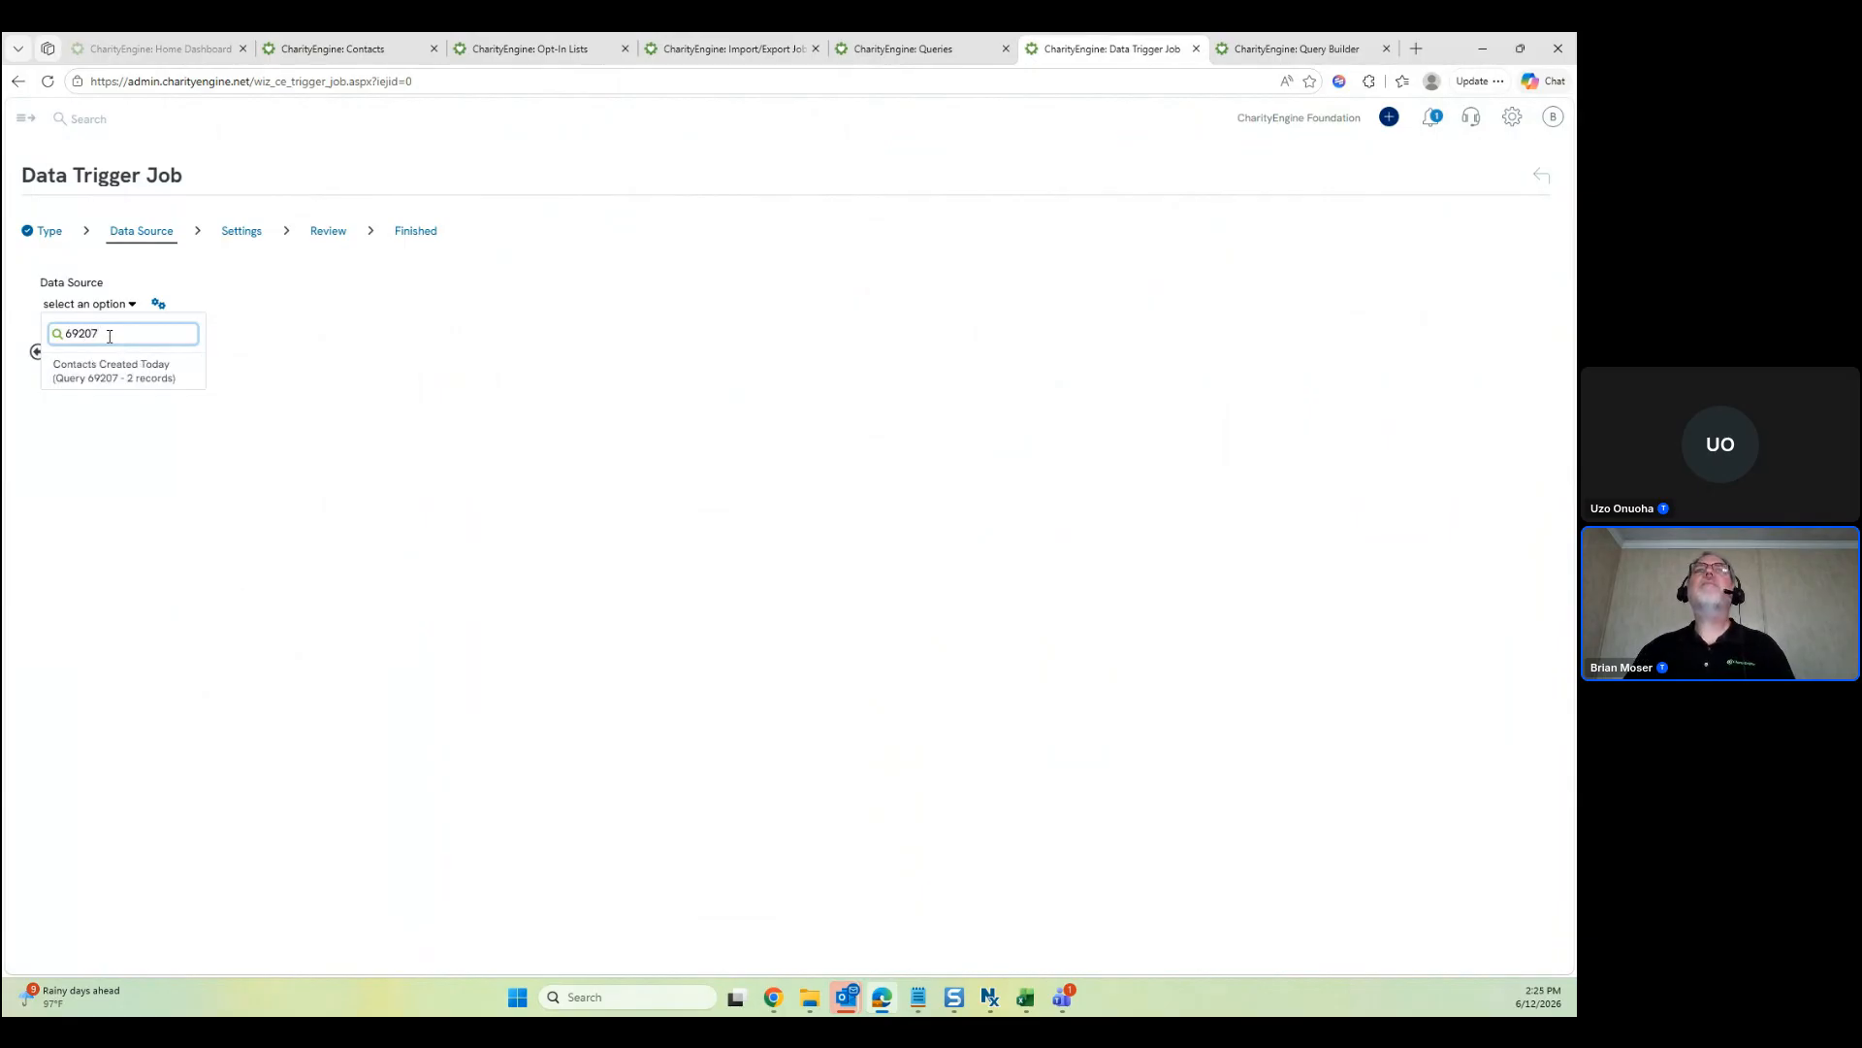
{"action": "left_click", "coordinate": [124, 368]}
On the Settings step, search 'new welcome' and add the New Welcome list opt-in list
{"action": "left_click", "coordinate": [137, 355]}
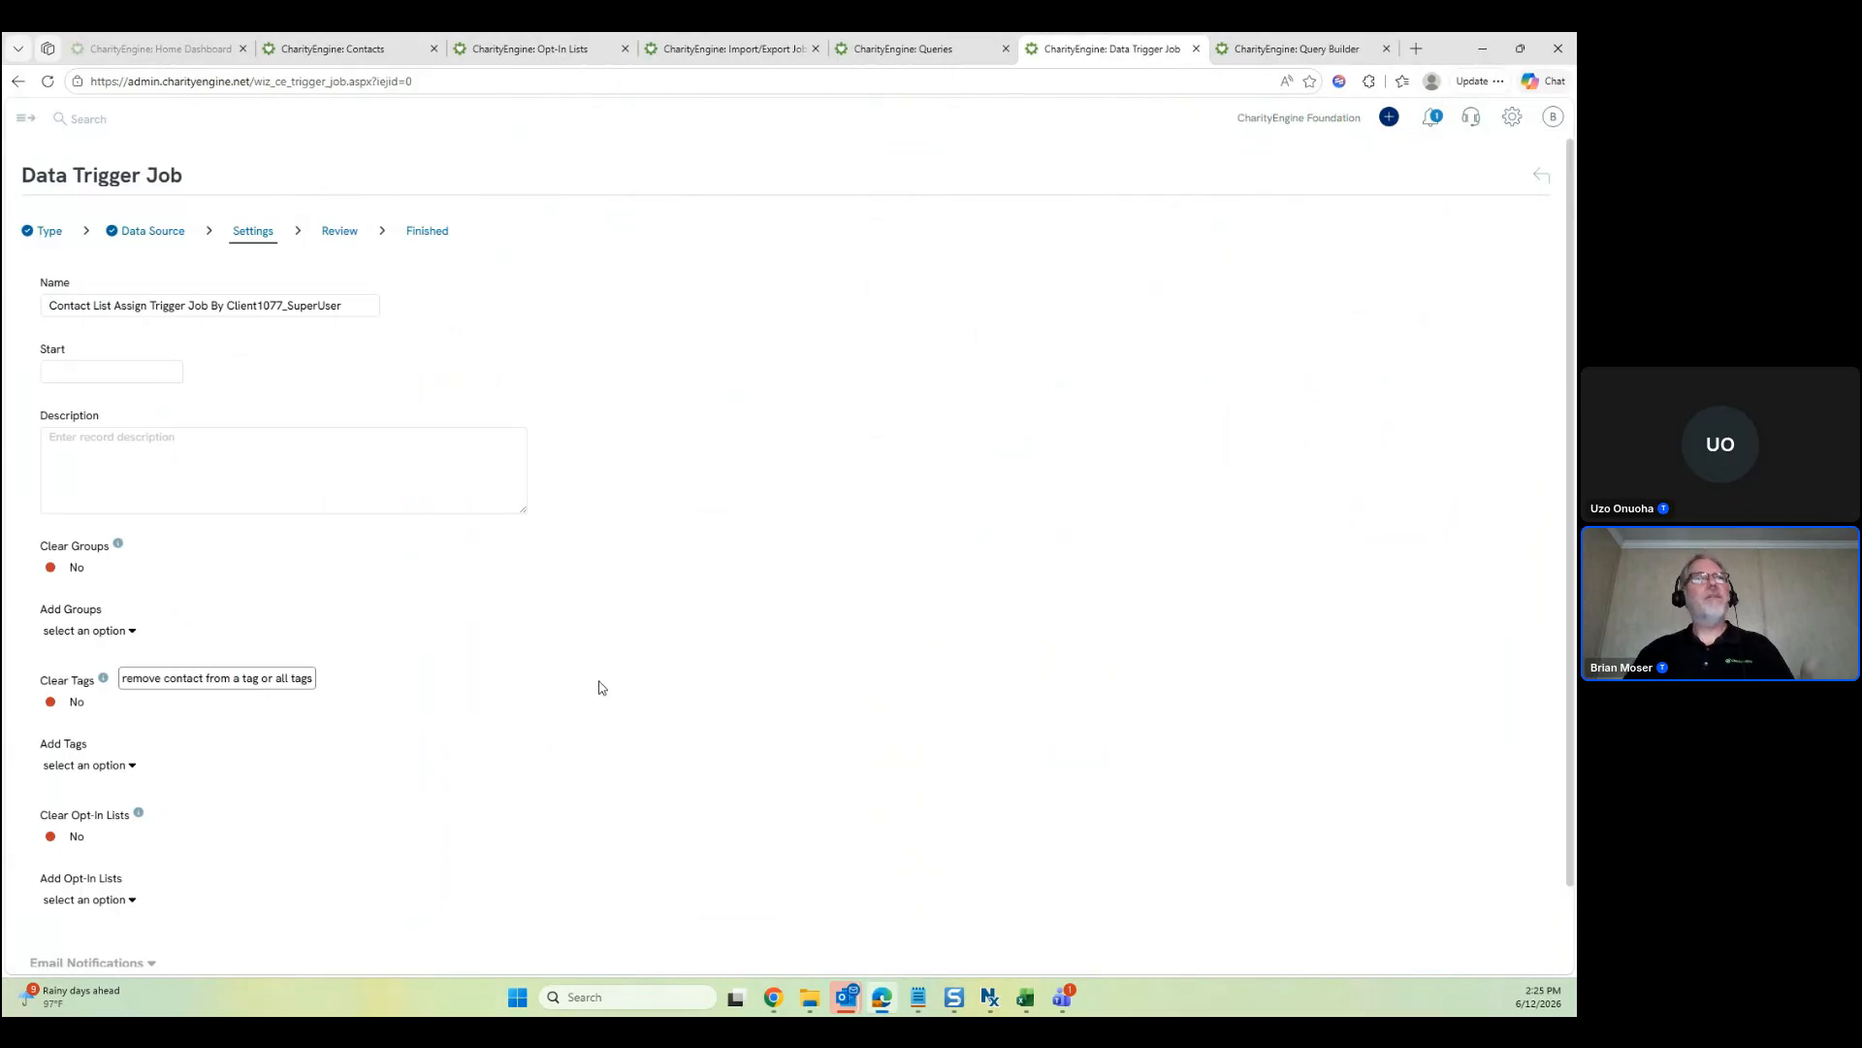
{"action": "scroll", "coordinate": [599, 688], "scroll_direction": "down", "scroll_amount": 1}
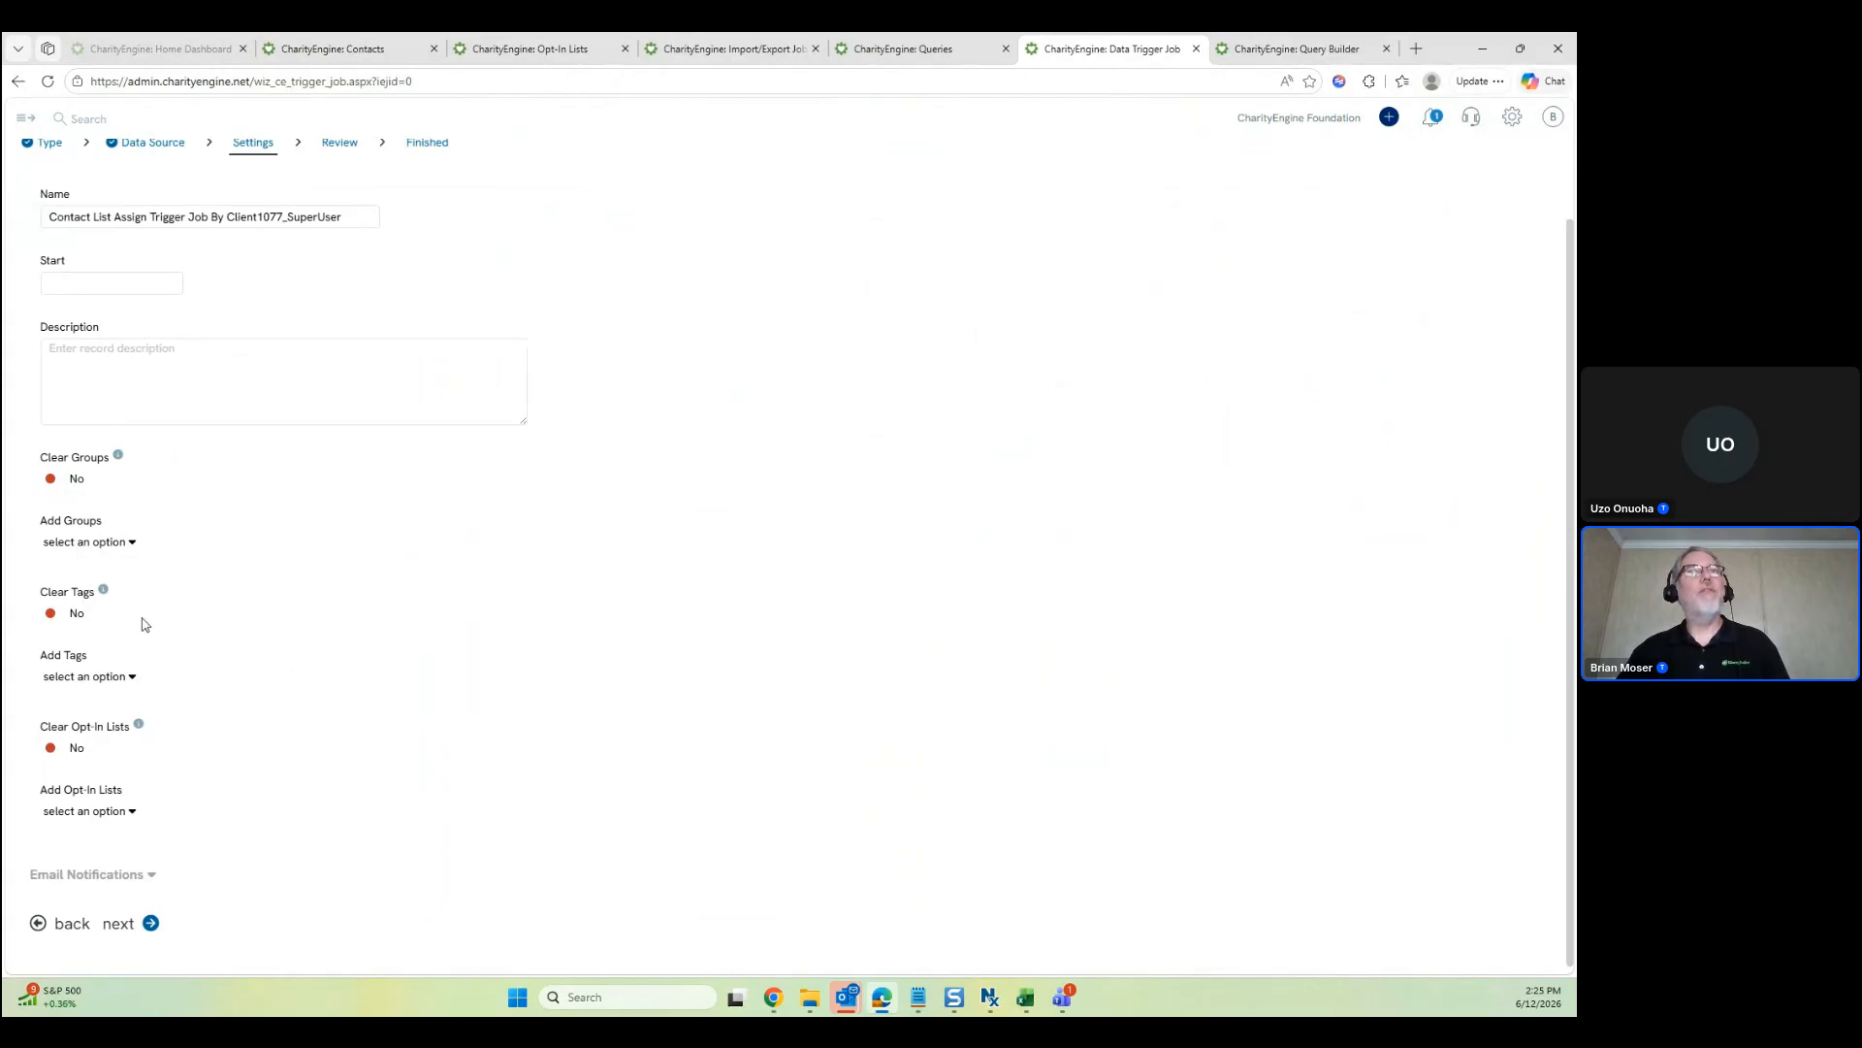
{"action": "left_click", "coordinate": [126, 820]}
{"action": "scroll", "coordinate": [468, 670], "scroll_direction": "down", "scroll_amount": 2}
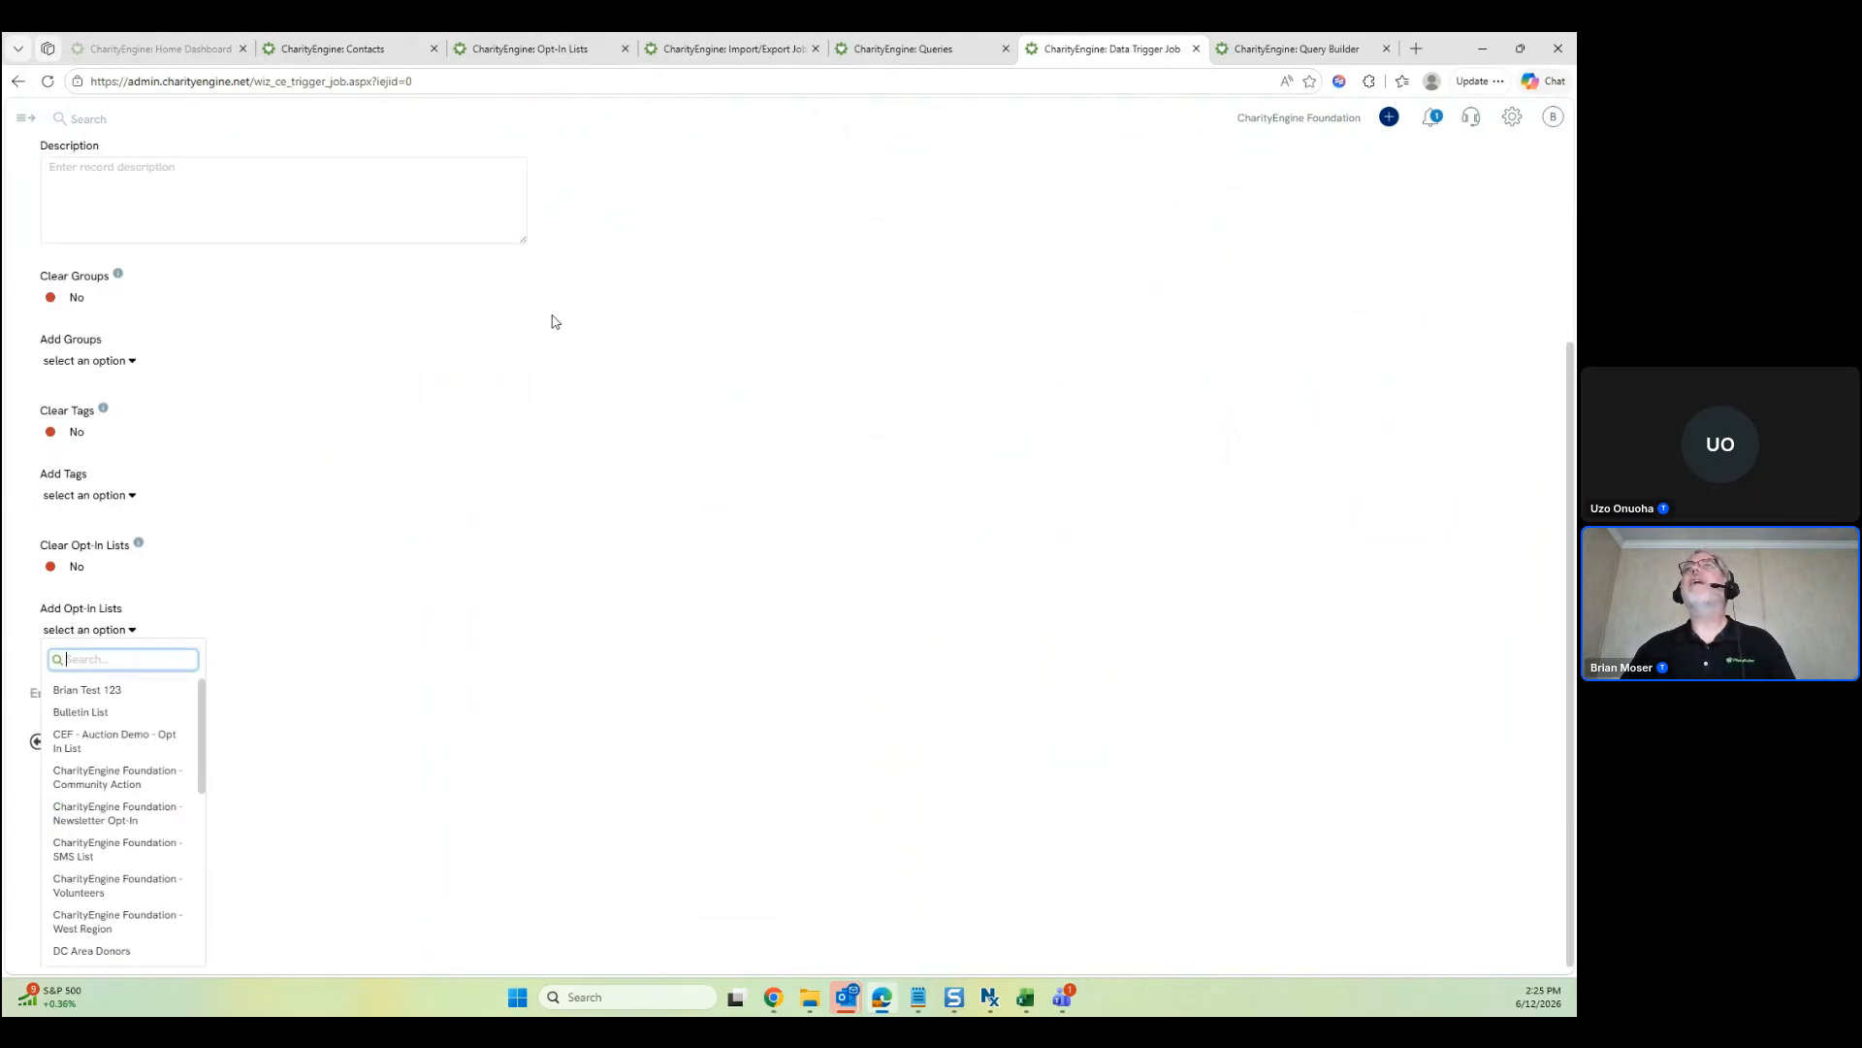
{"action": "left_click", "coordinate": [577, 50]}
{"action": "left_click", "coordinate": [620, 412]}
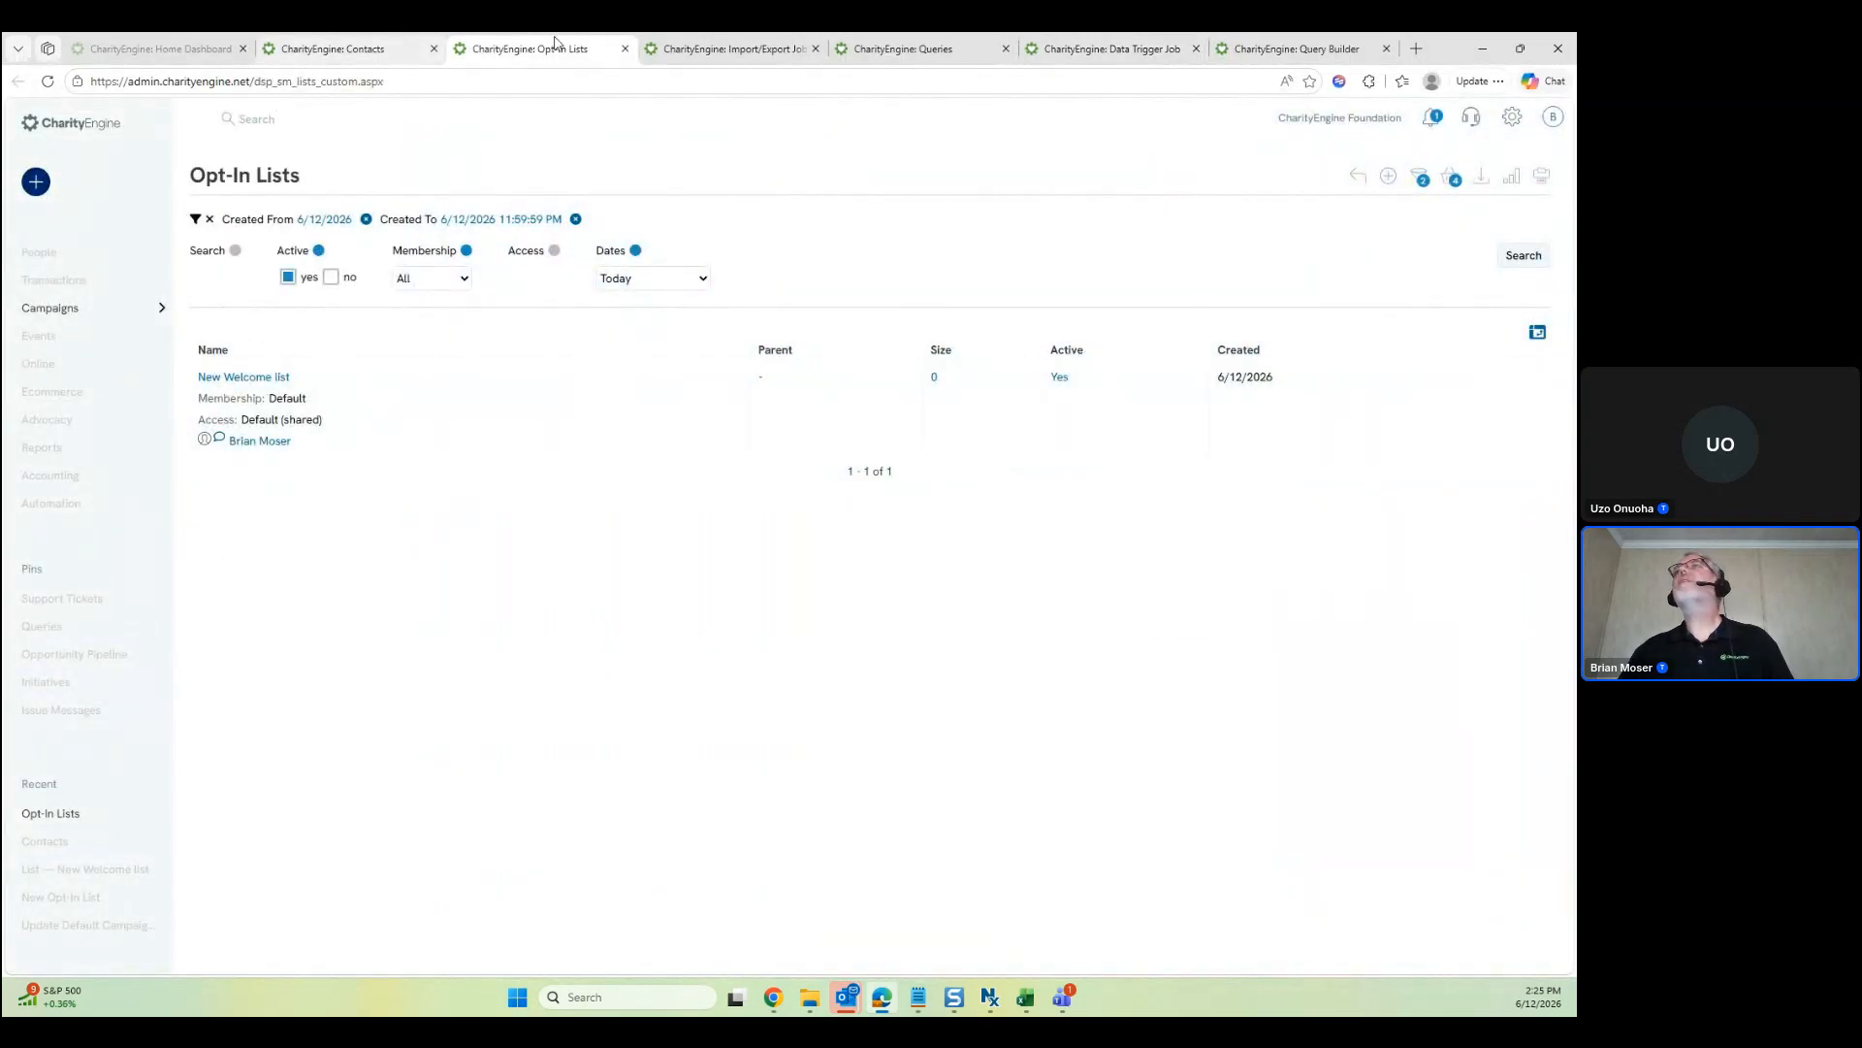
{"action": "left_click", "coordinate": [1082, 62]}
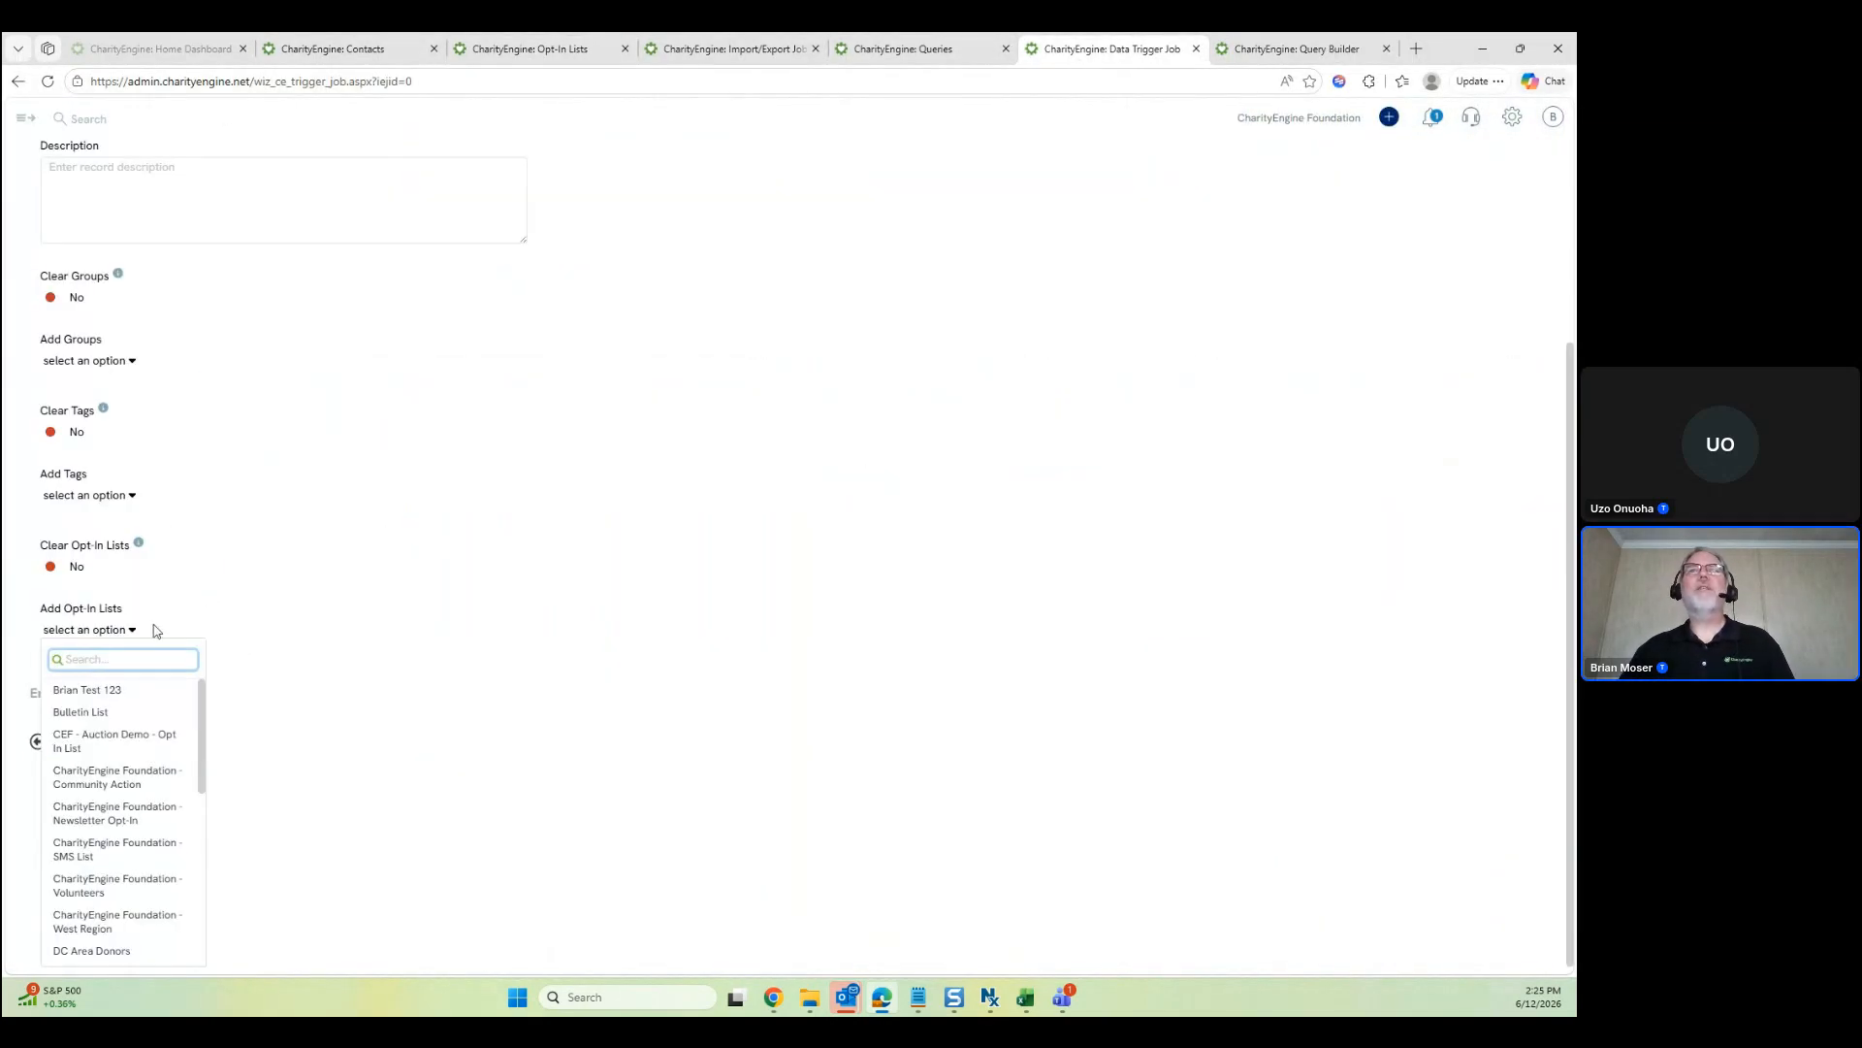
{"action": "type", "text": "new welcome"}
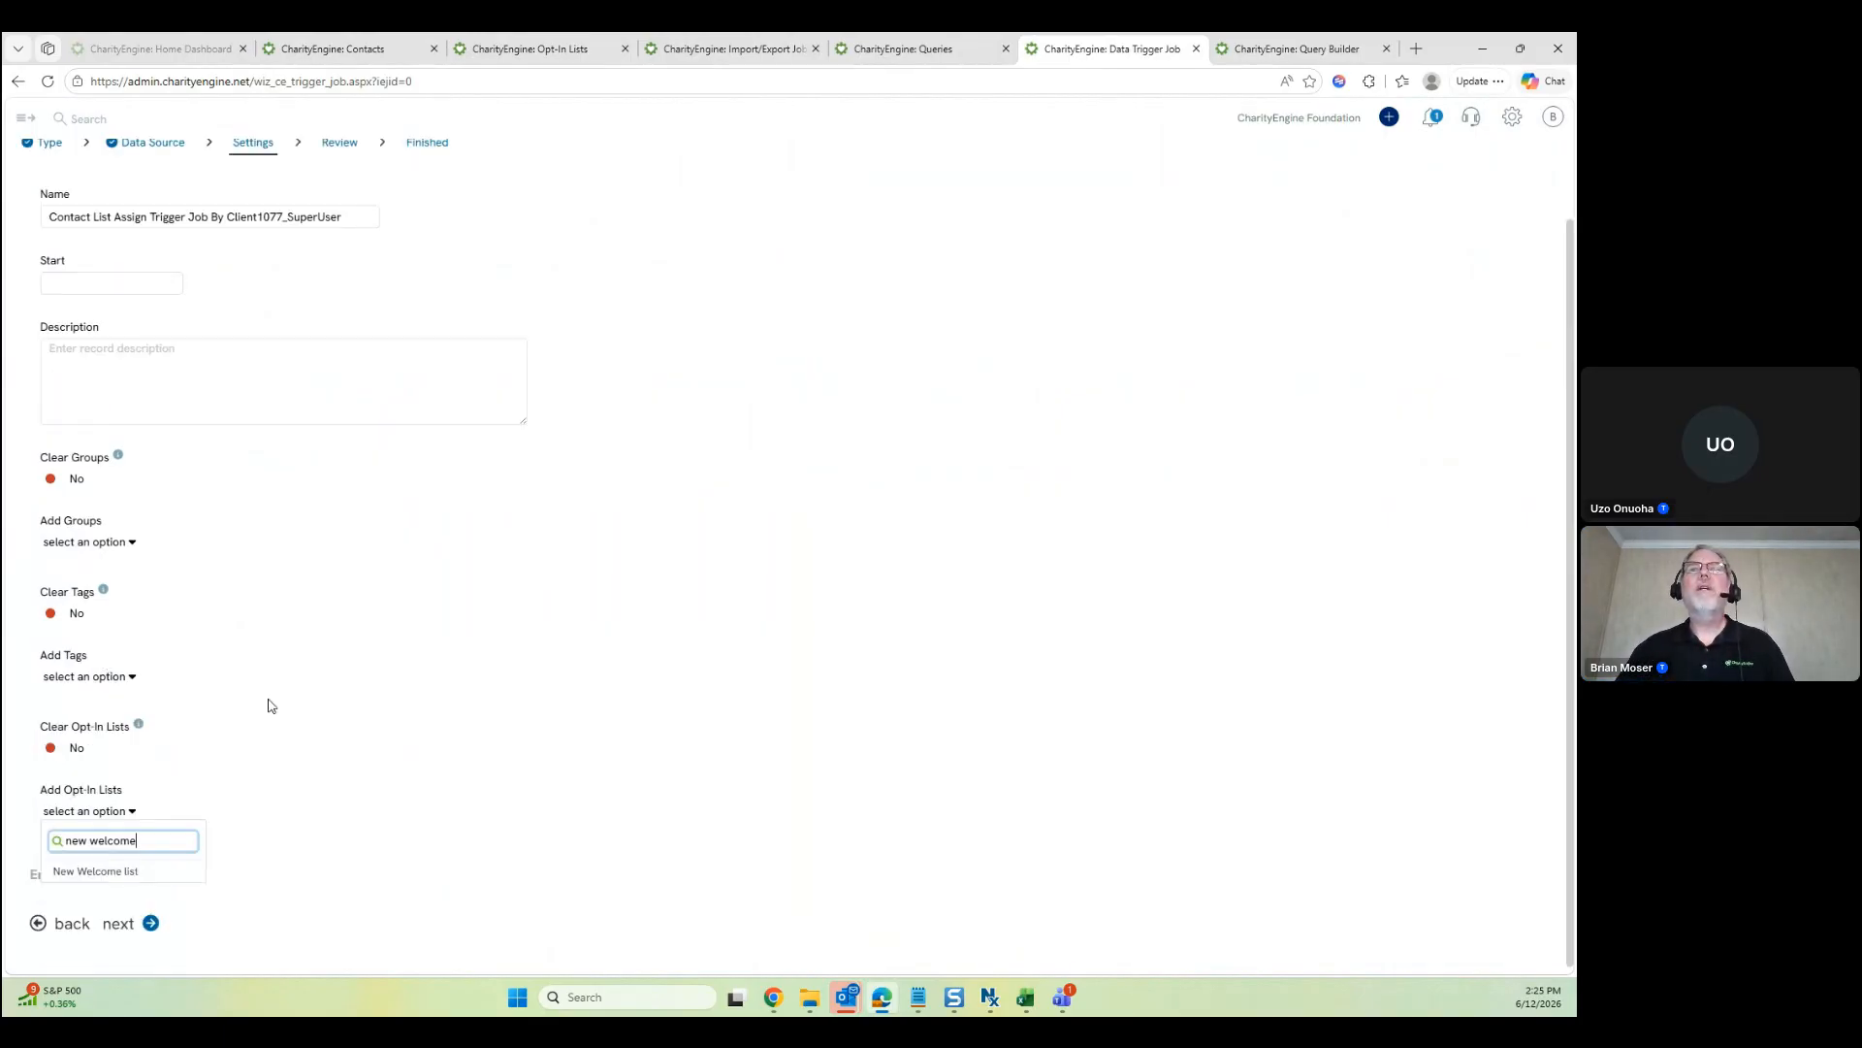
{"action": "left_click", "coordinate": [124, 870]}
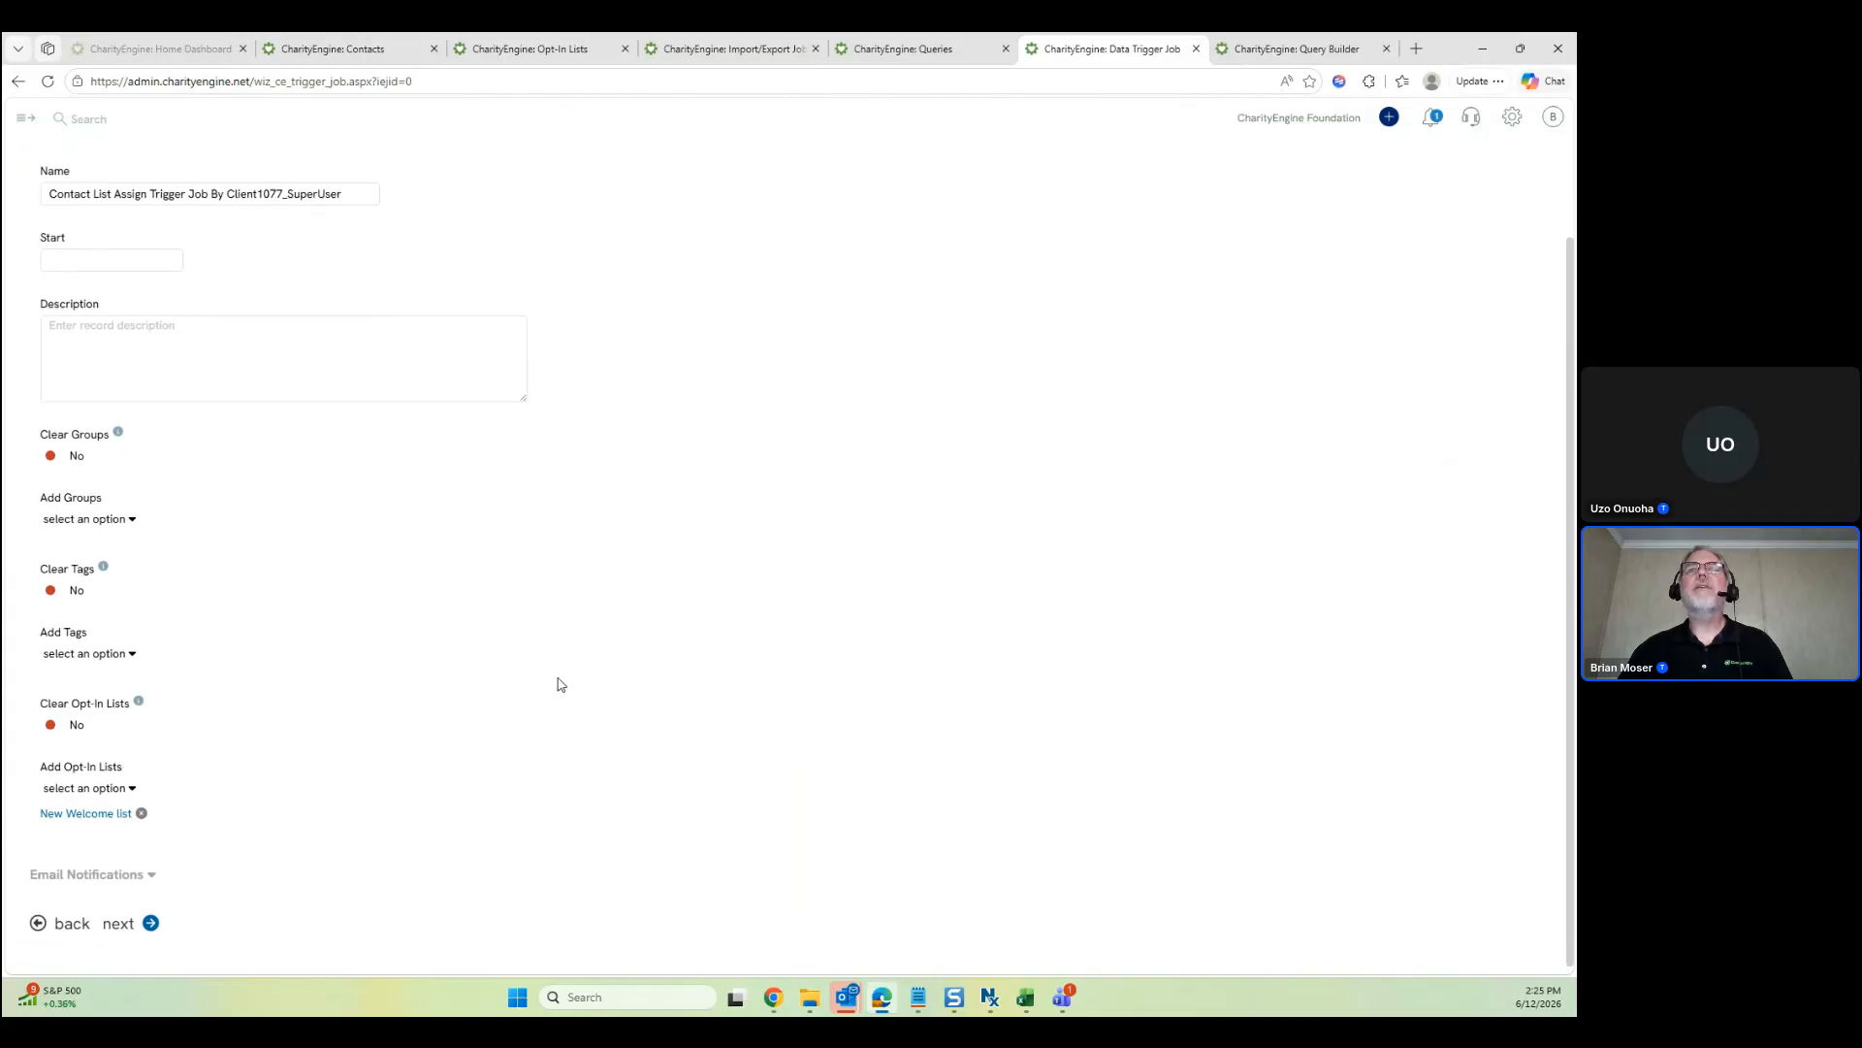
Delete the Email Notifications recipient address and collapse that section
{"action": "left_click", "coordinate": [136, 875]}
{"action": "scroll", "coordinate": [274, 839], "scroll_direction": "down", "scroll_amount": 1}
{"action": "left_click_drag", "start_coordinate": [233, 813], "coordinate": [11, 812]}
{"action": "key", "text": "BackSpace"}
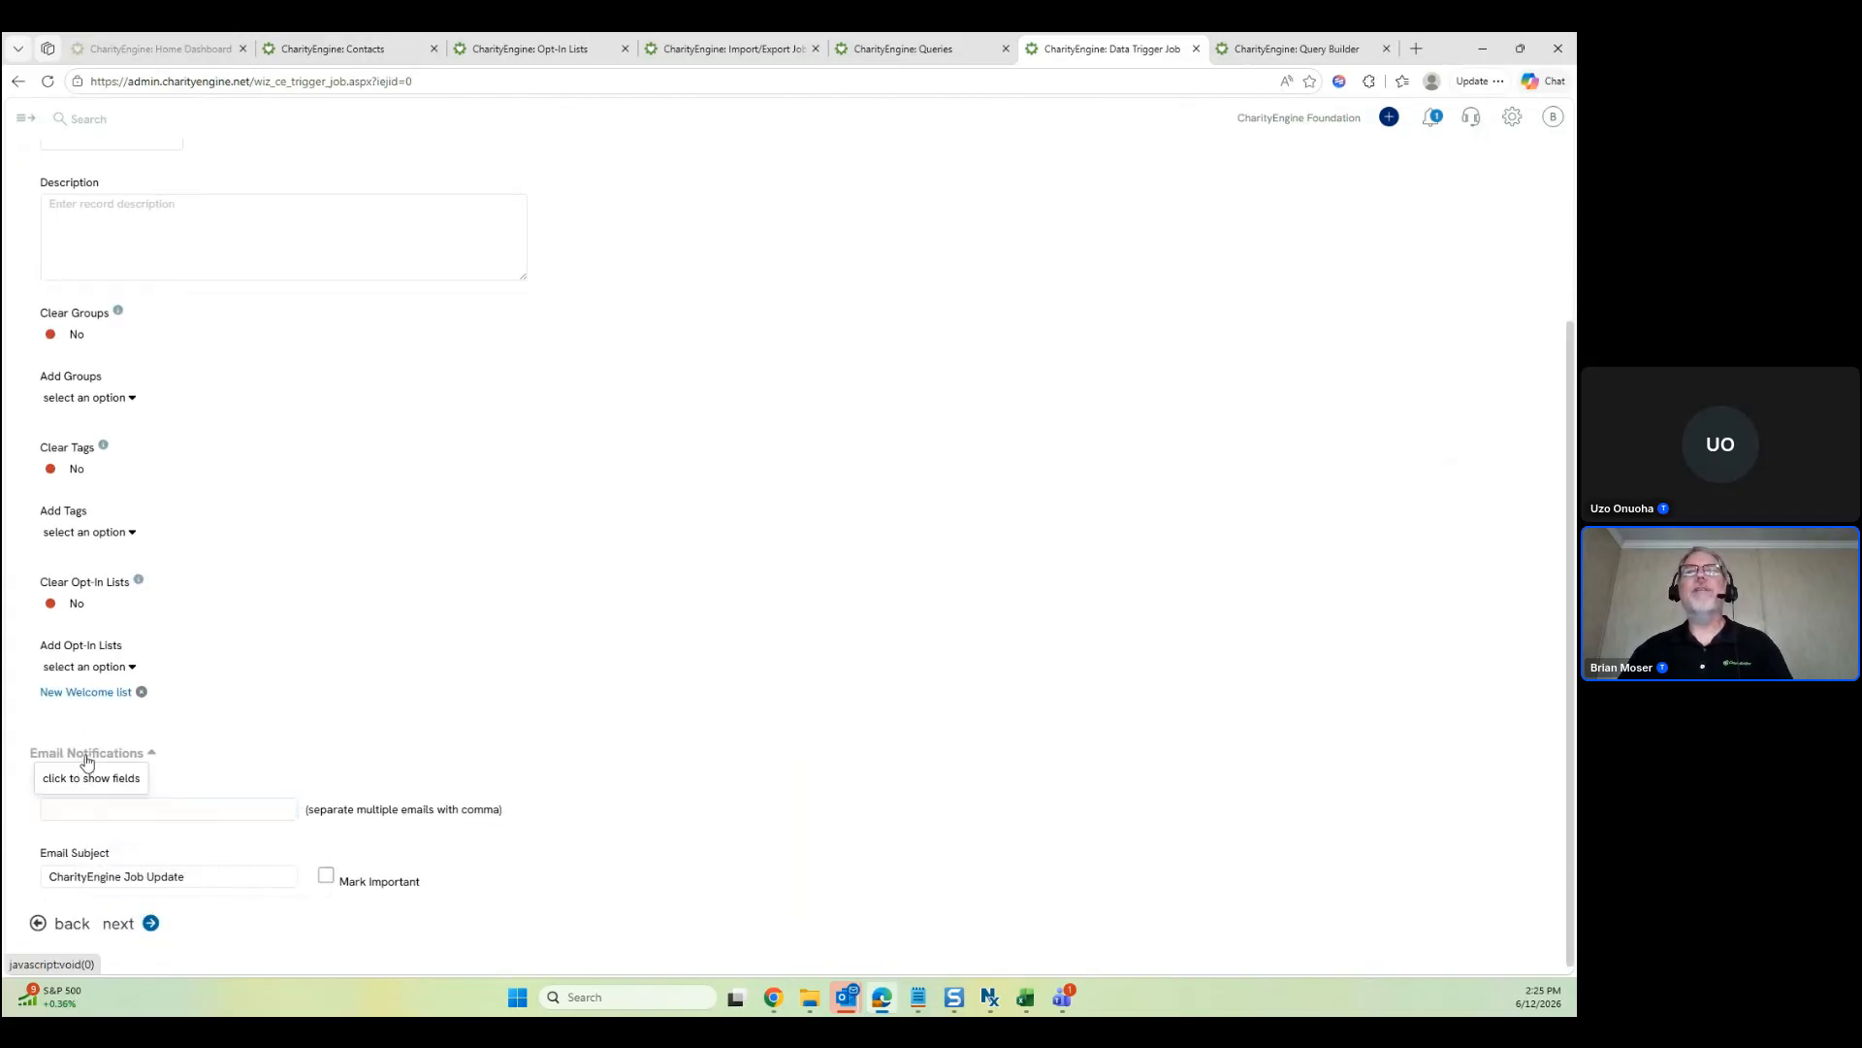
{"action": "left_click", "coordinate": [88, 755]}
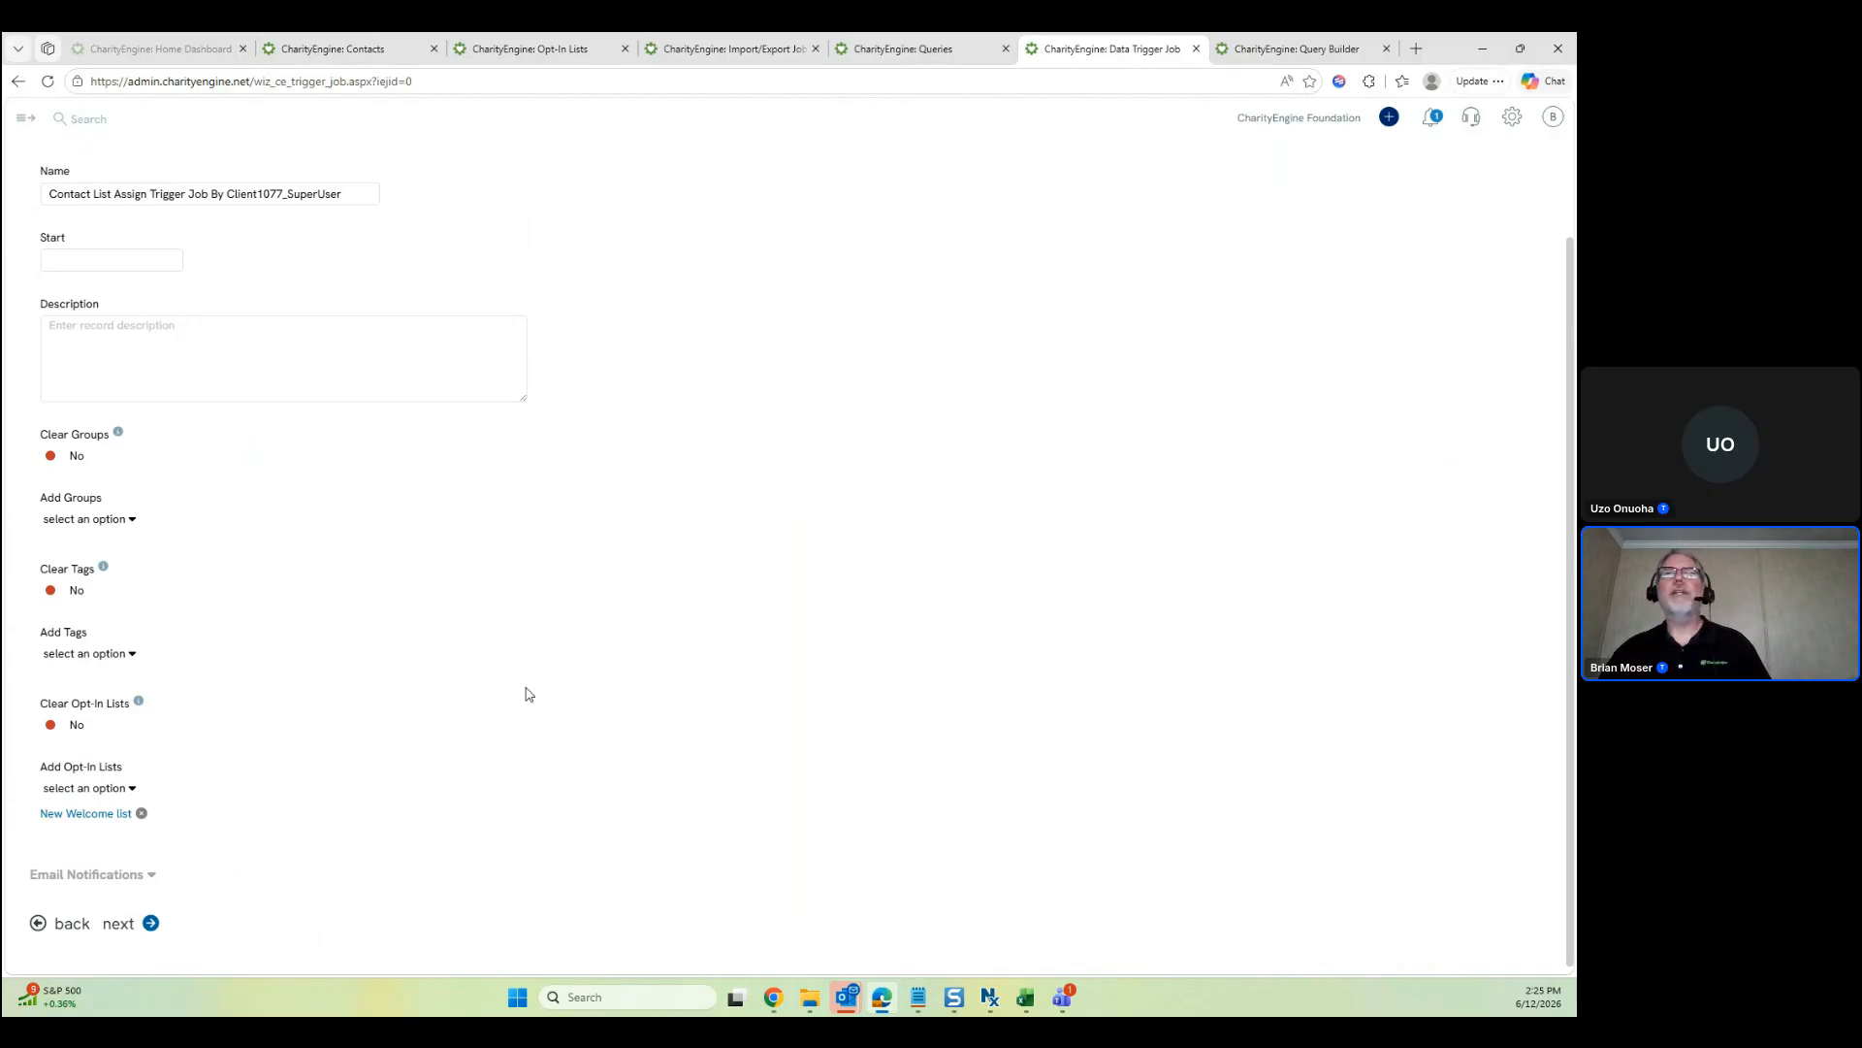
Review the trigger job, process it, and confirm running it
{"action": "left_click", "coordinate": [135, 926]}
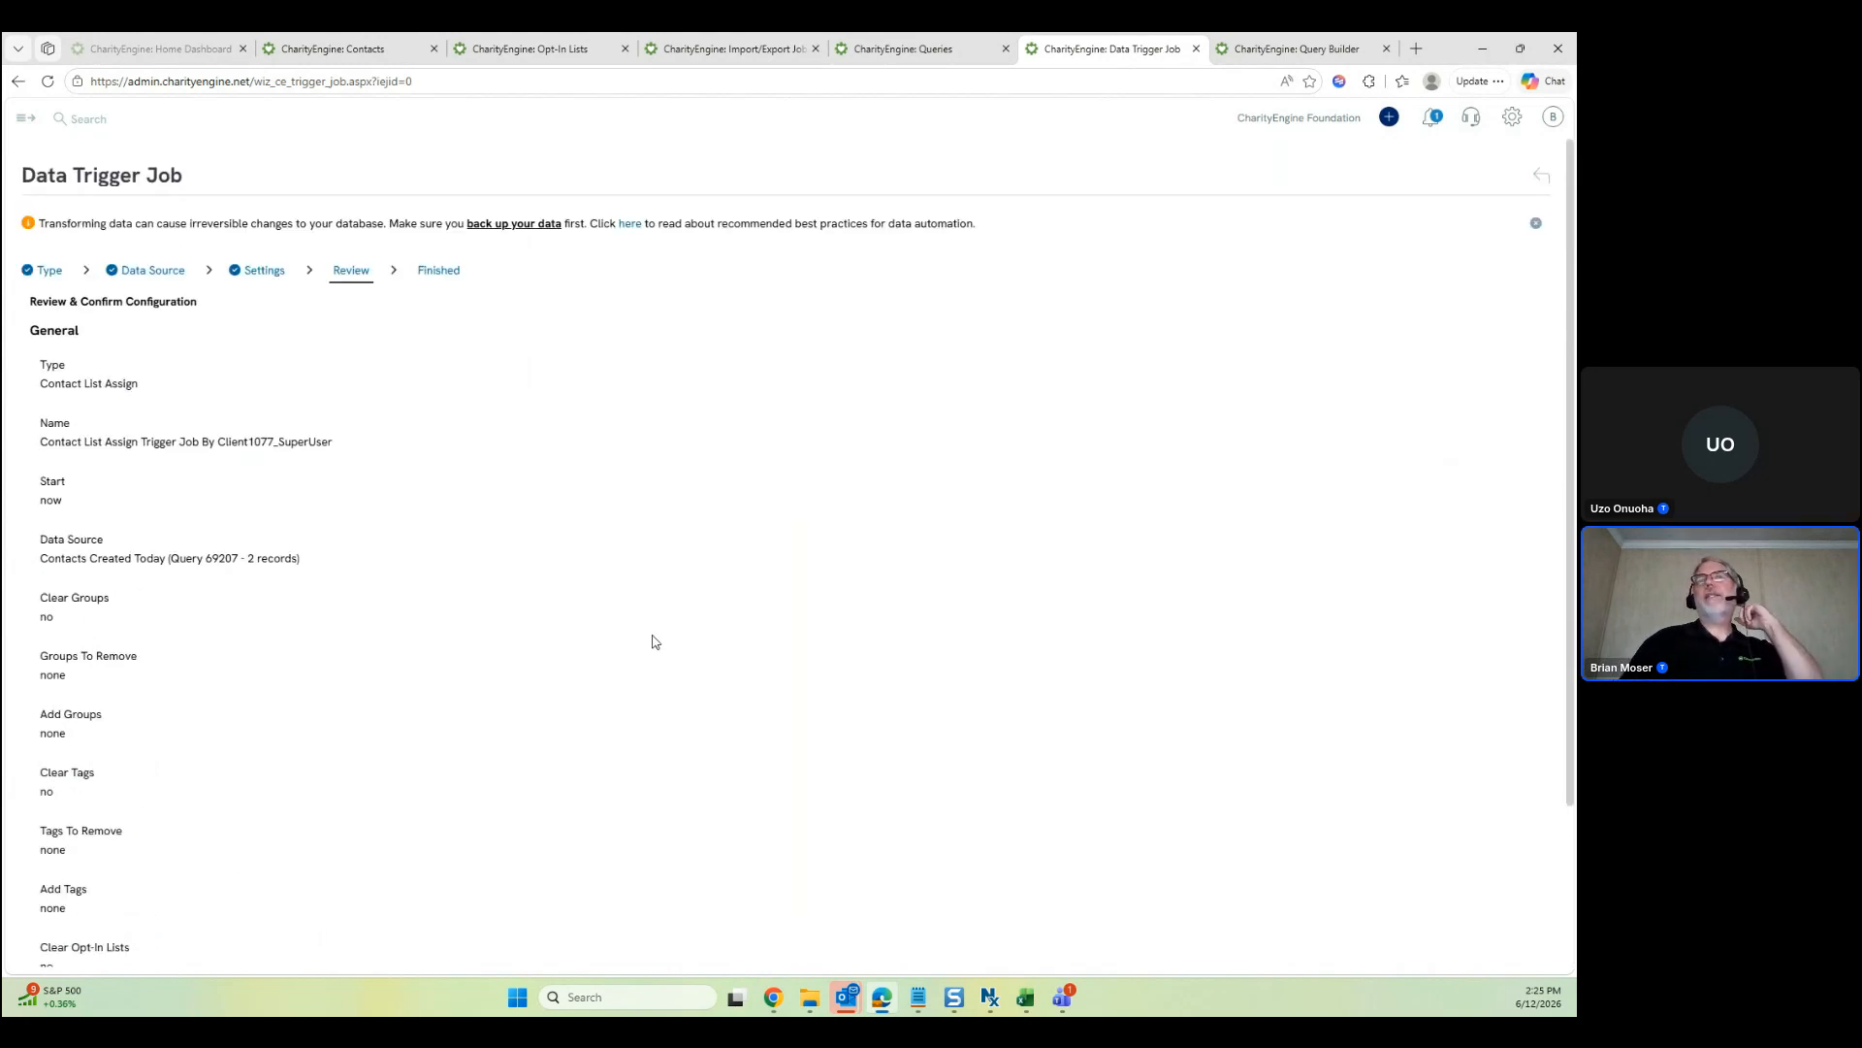
{"action": "scroll", "coordinate": [495, 644], "scroll_direction": "down", "scroll_amount": 3}
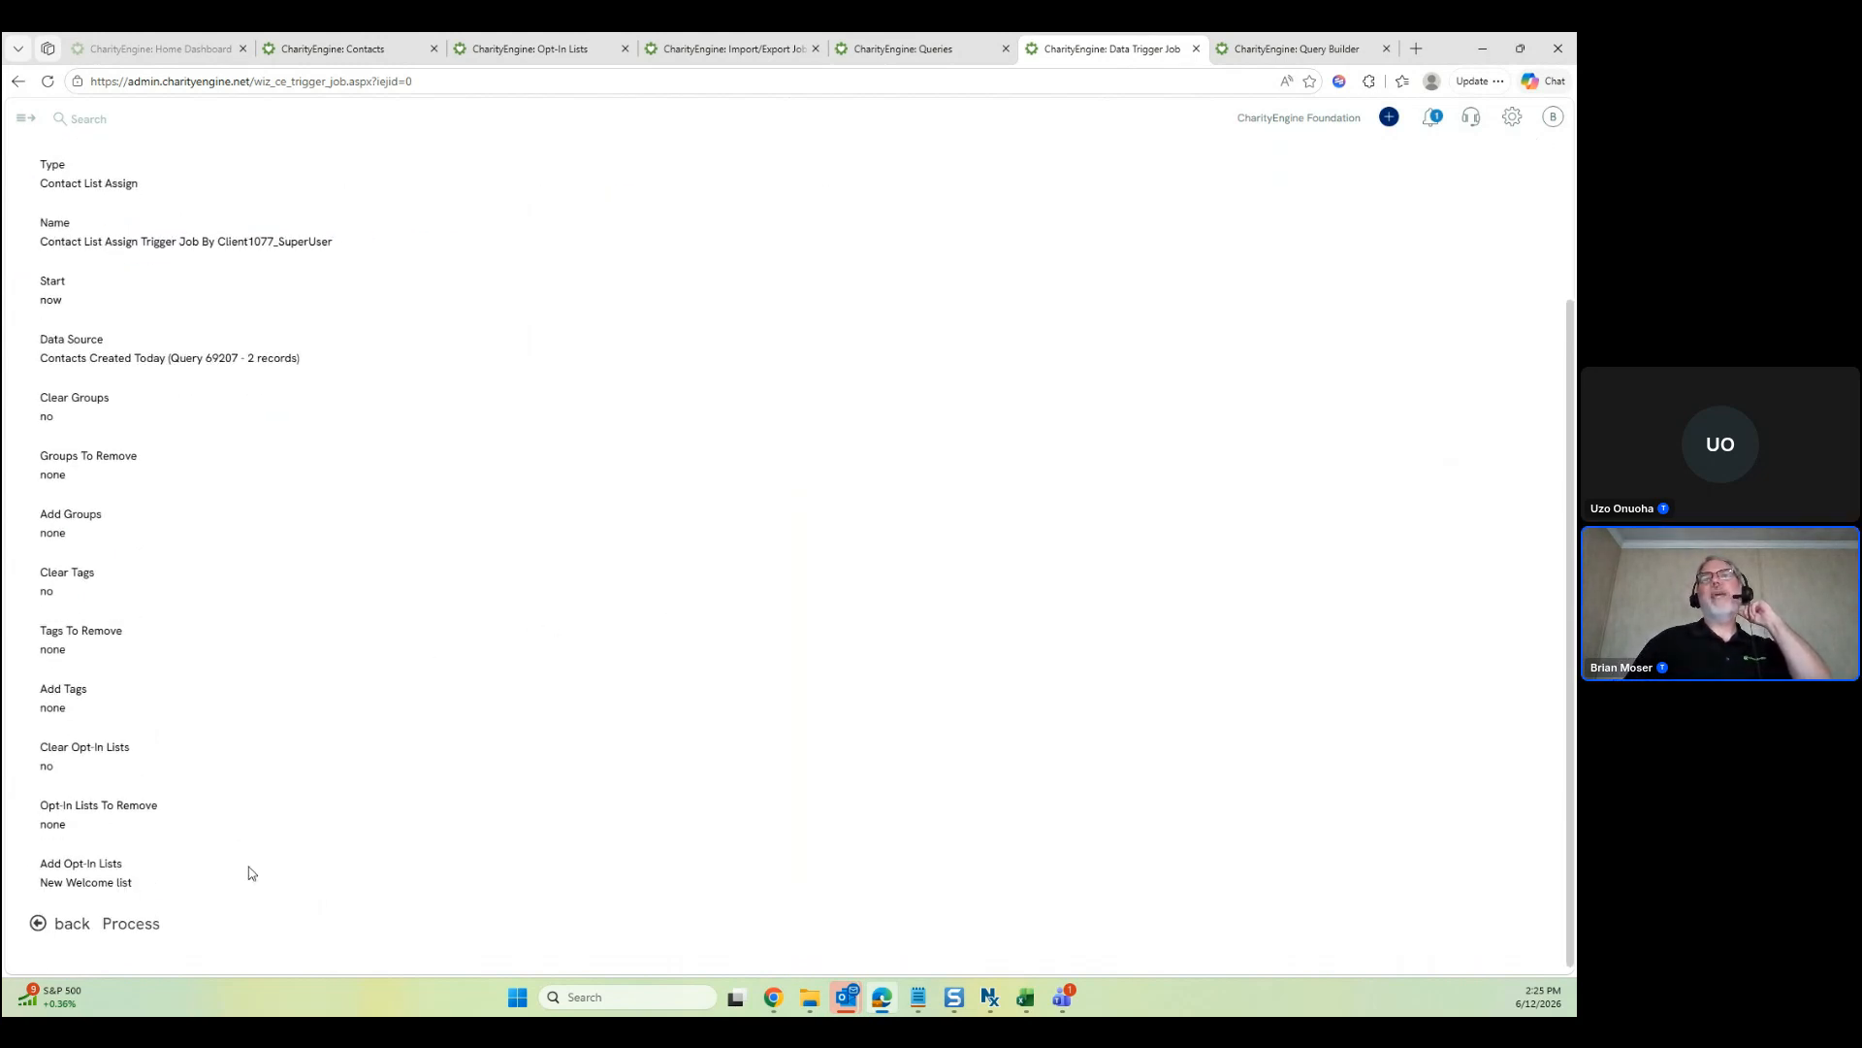
{"action": "left_click", "coordinate": [136, 926]}
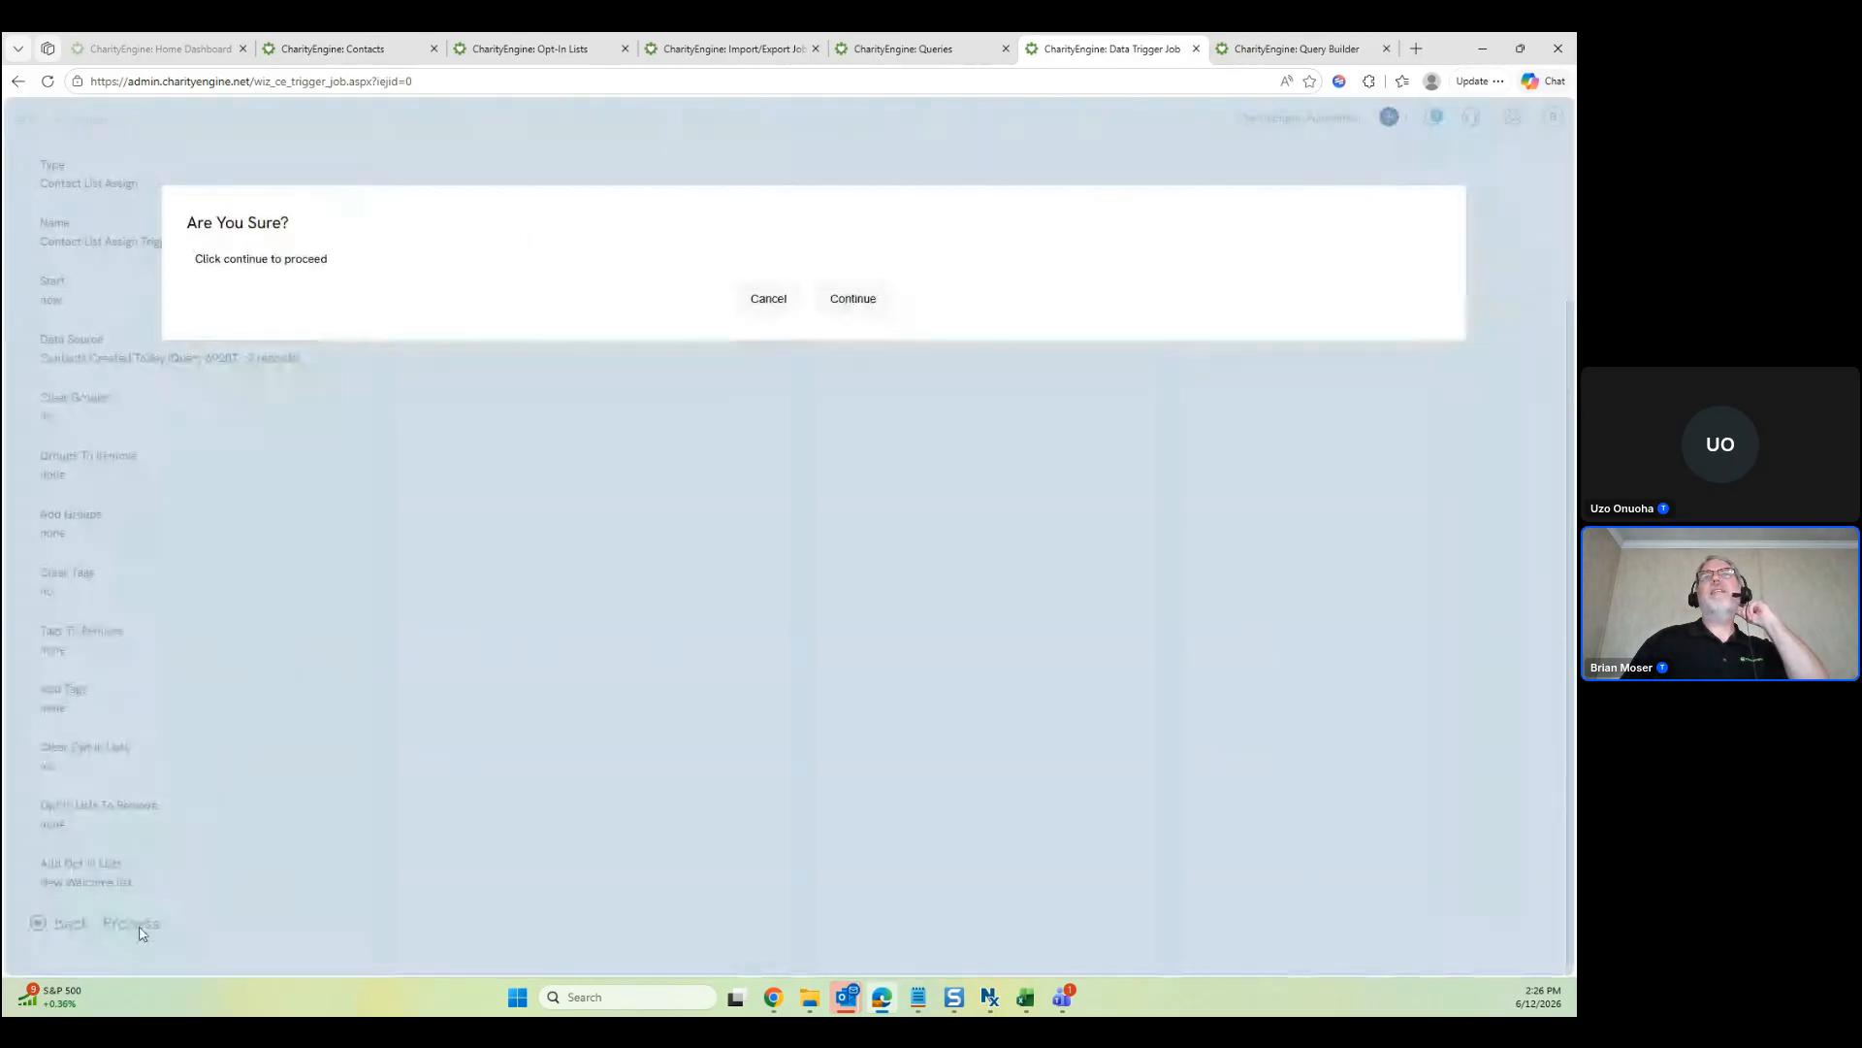
{"action": "left_click", "coordinate": [849, 300]}
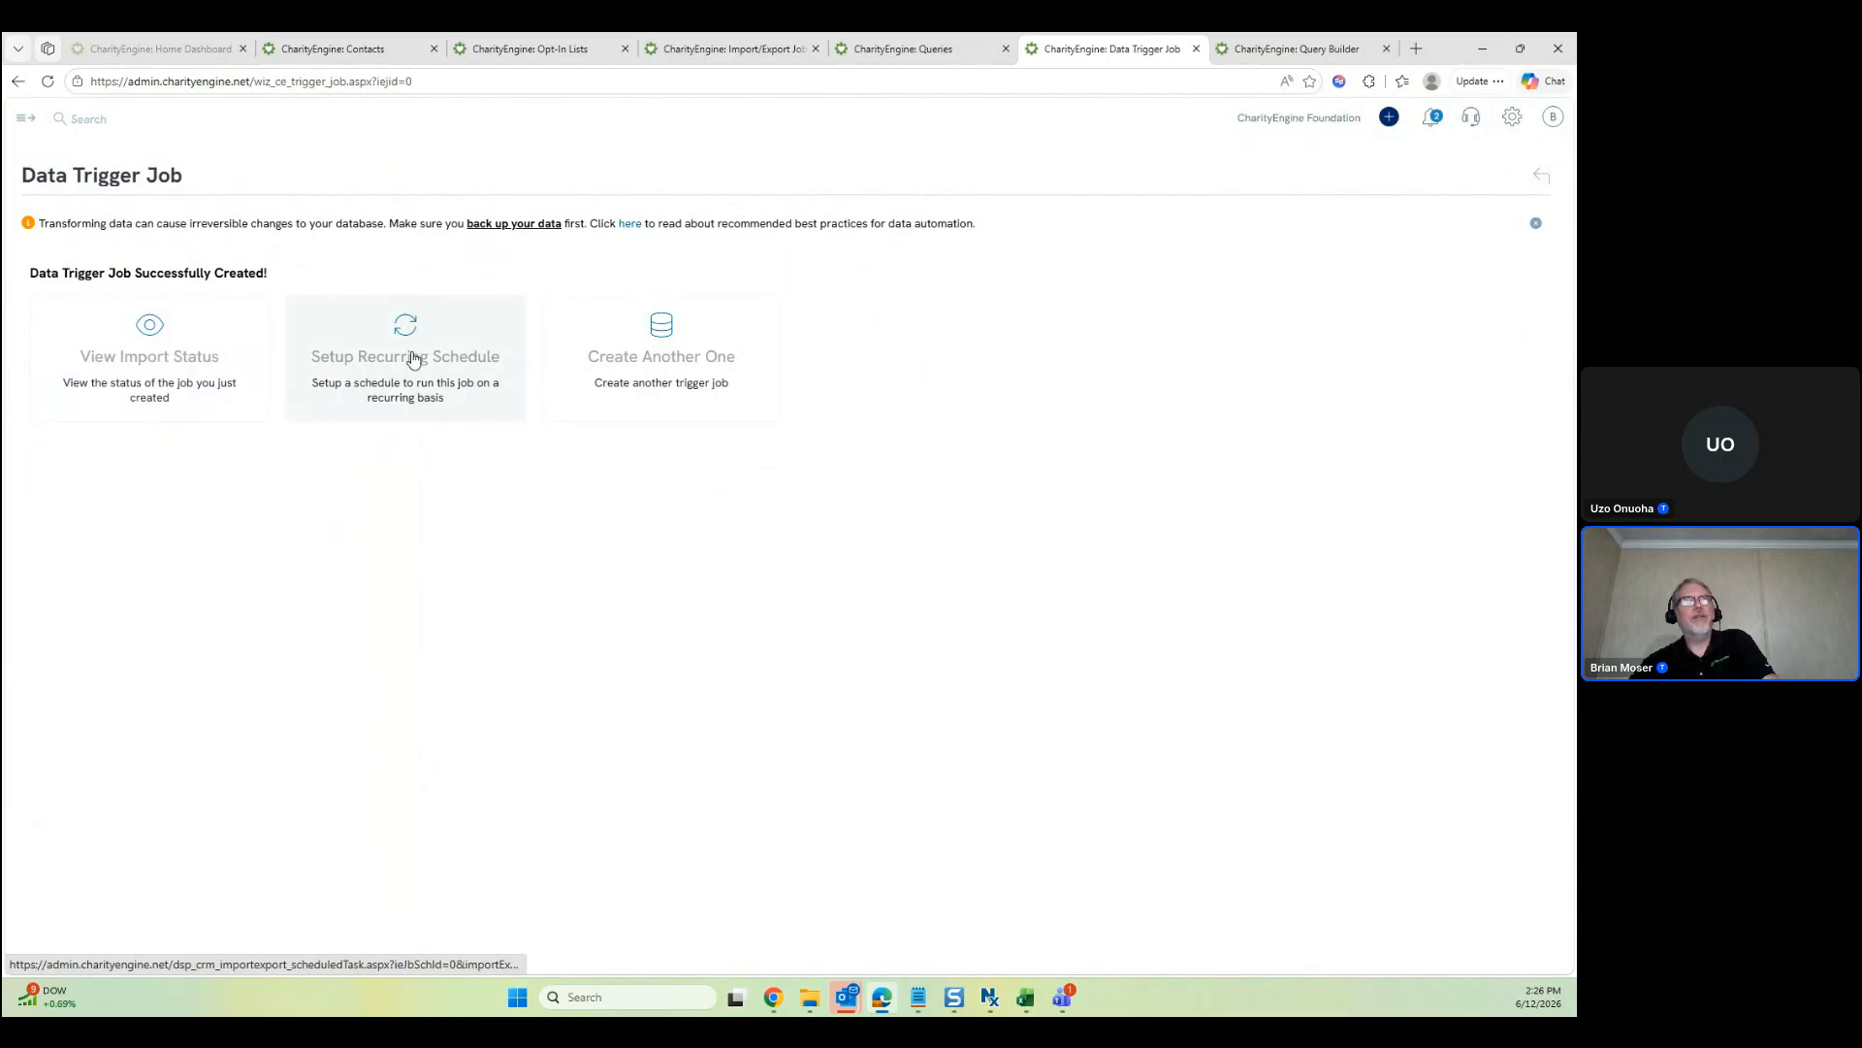
Verify trigger job 4630476 finished with 2 contacts affected, then return to the Contacts tab
{"action": "left_click", "coordinate": [169, 325]}
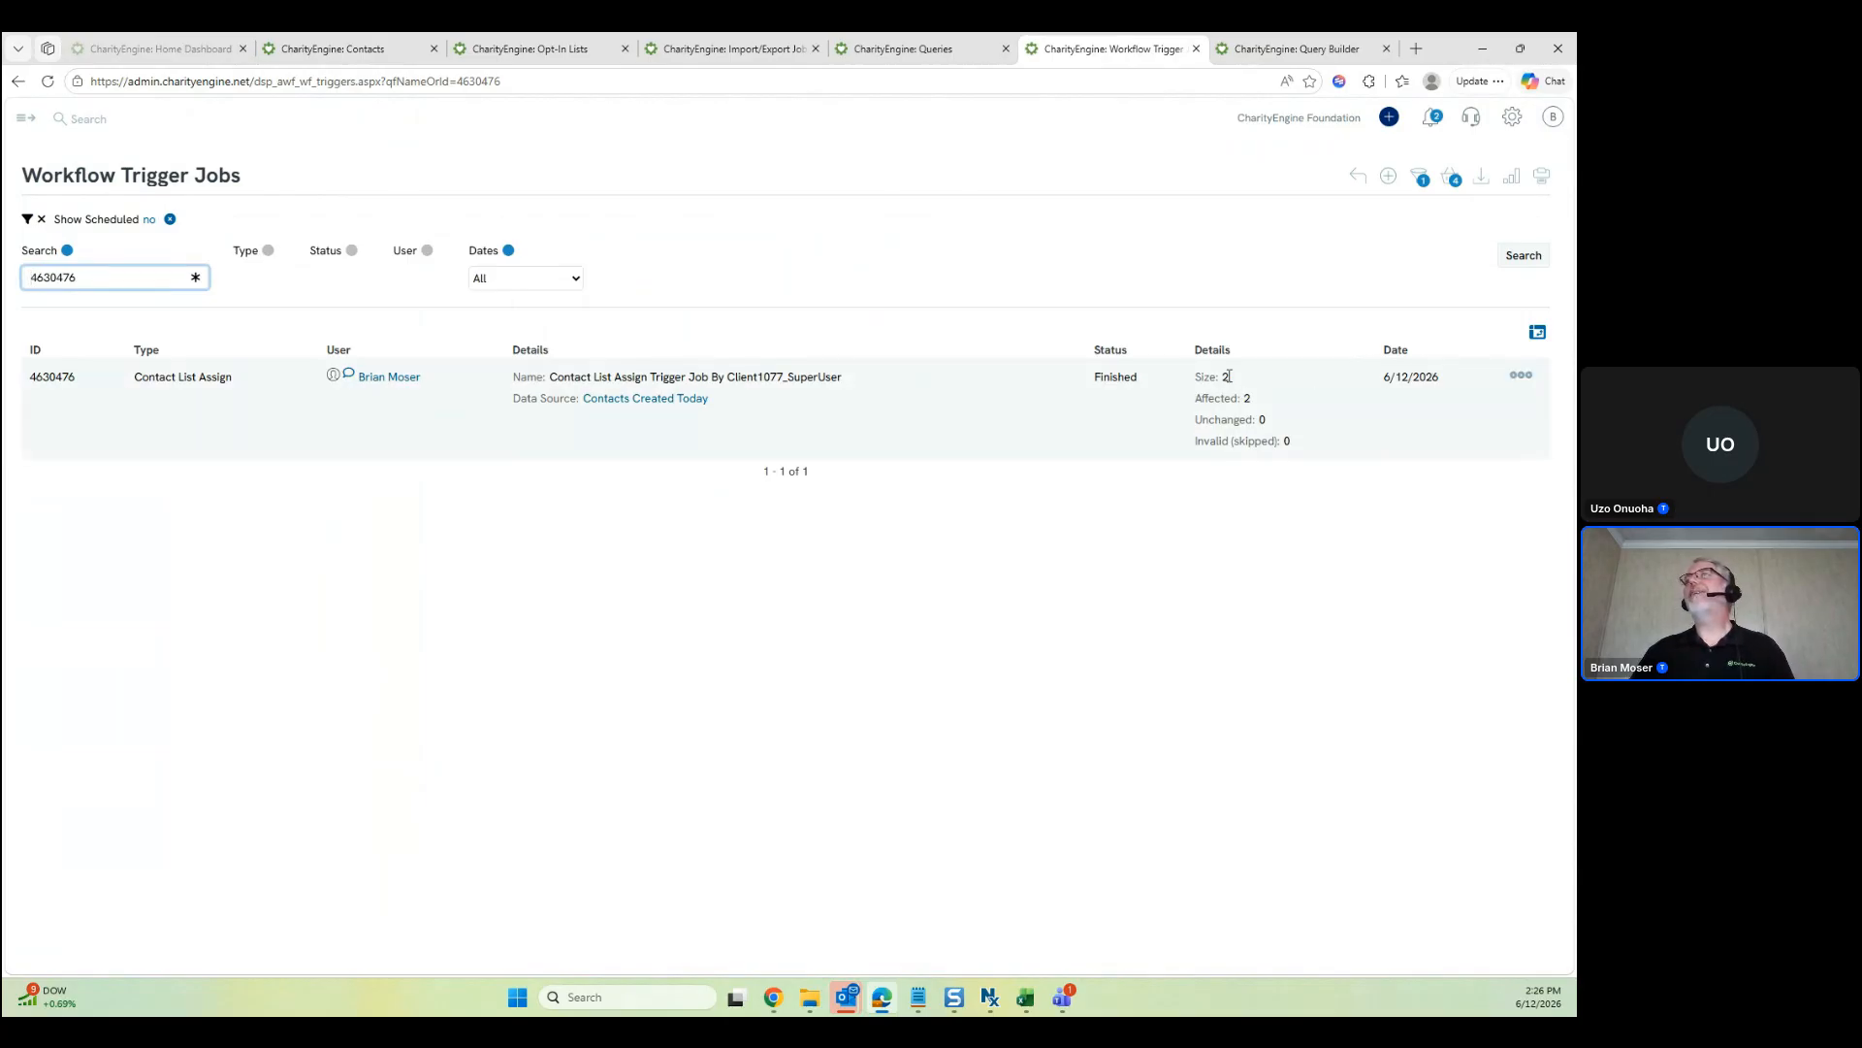
{"action": "mouse_move", "coordinate": [1247, 398]}
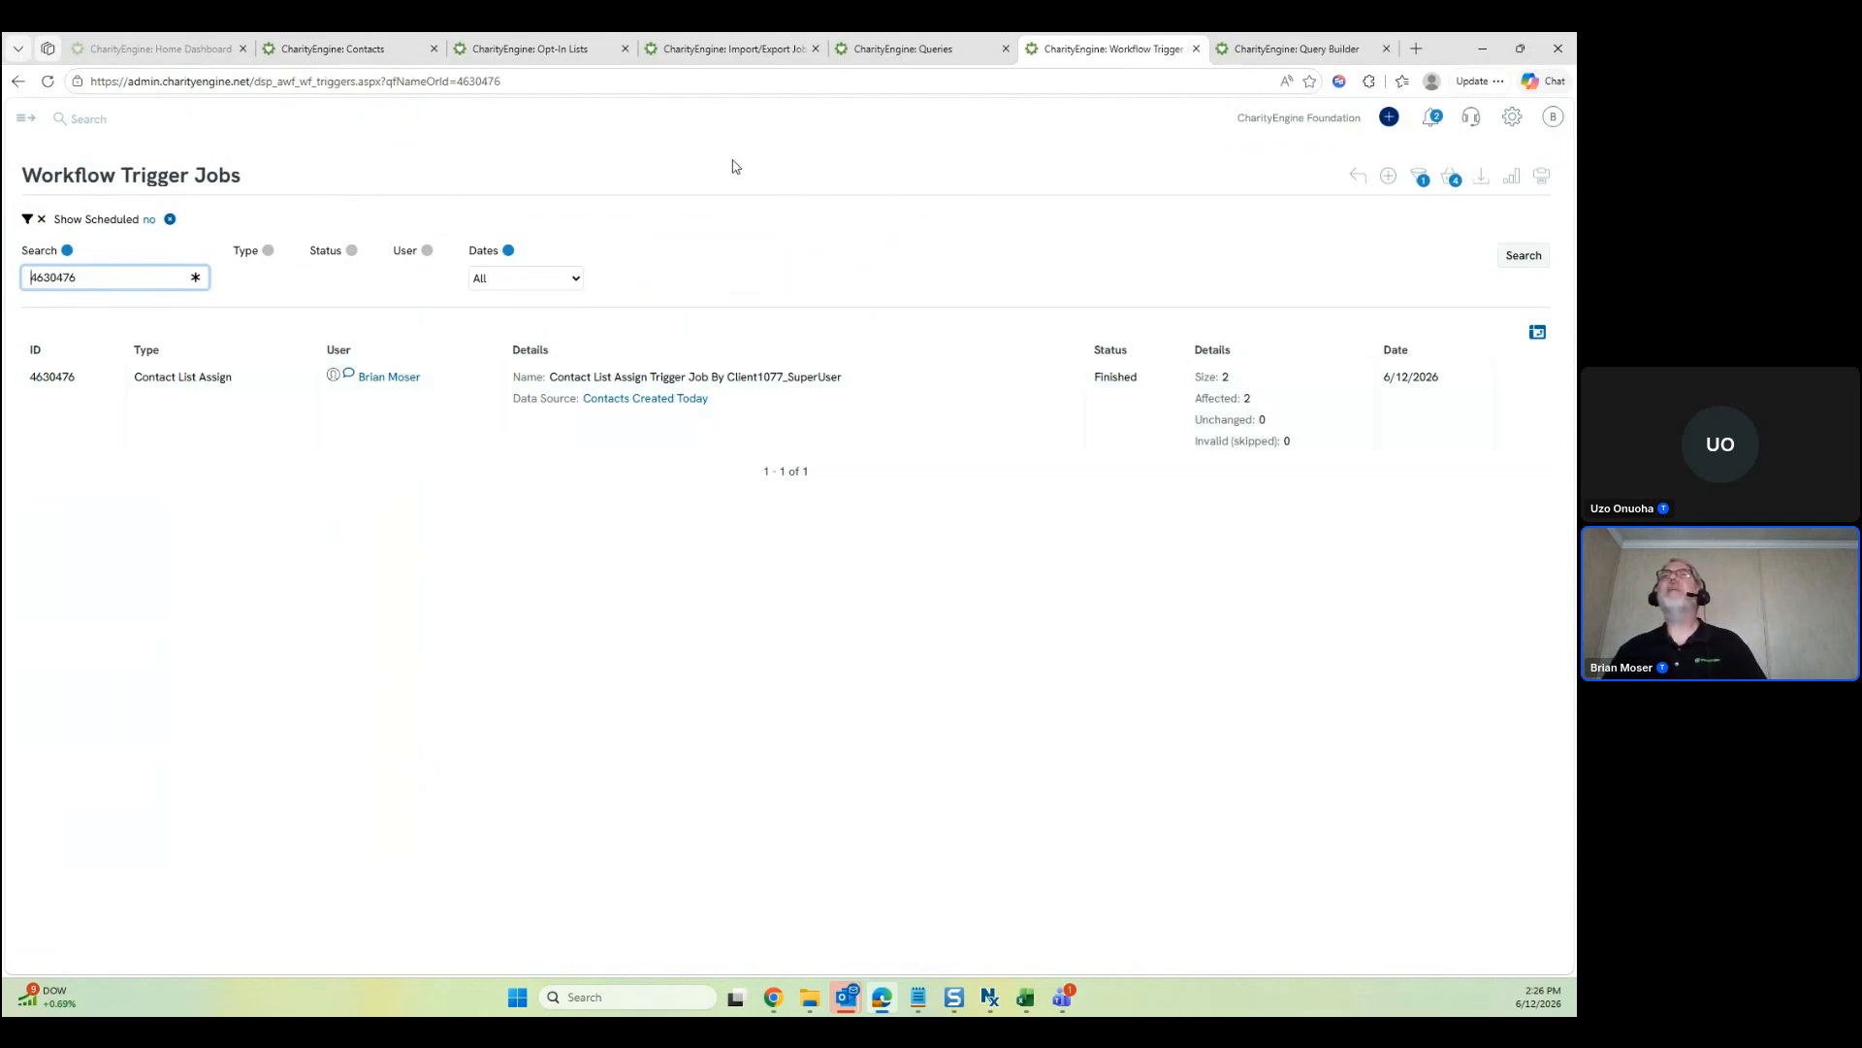
{"action": "left_click", "coordinate": [393, 50]}
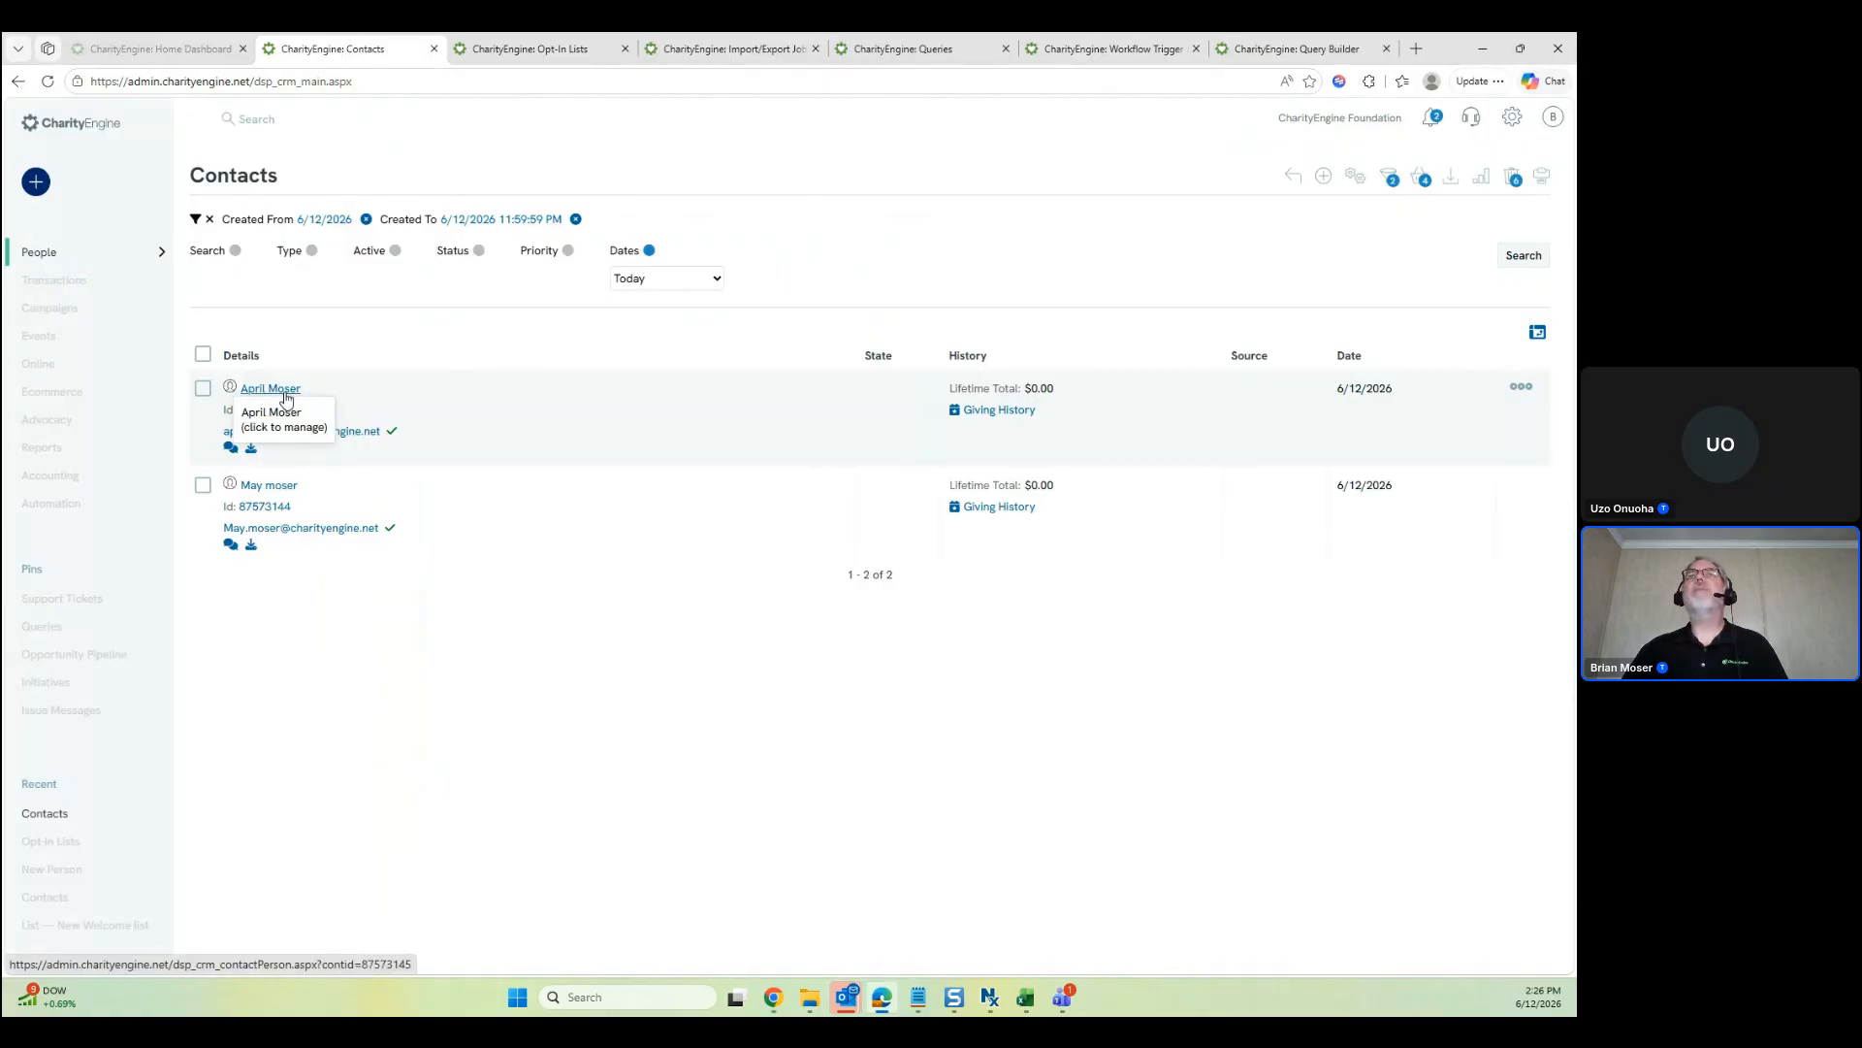
Open both new contacts in tabs and check the first one's Opt-In Lists for New Welcome list
{"action": "left_click", "coordinate": [285, 392], "text": "ctrl"}
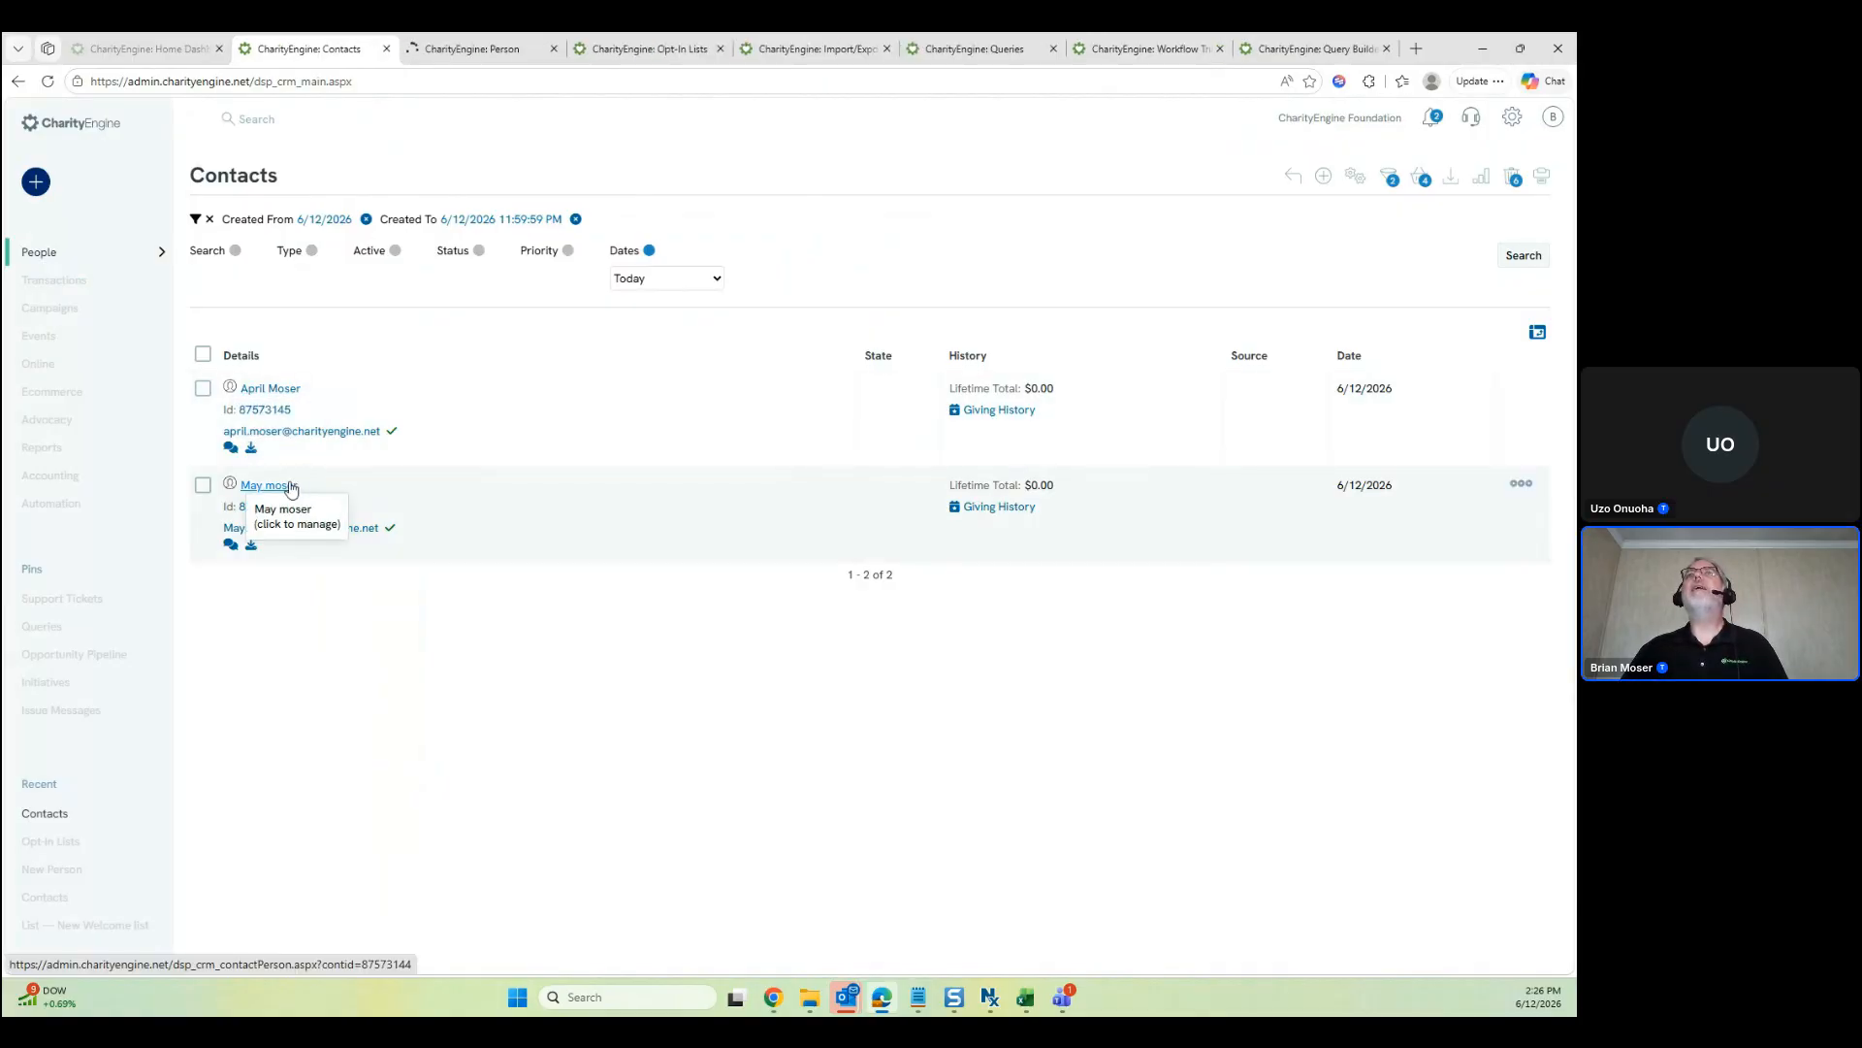
{"action": "left_click", "coordinate": [290, 486], "text": "ctrl"}
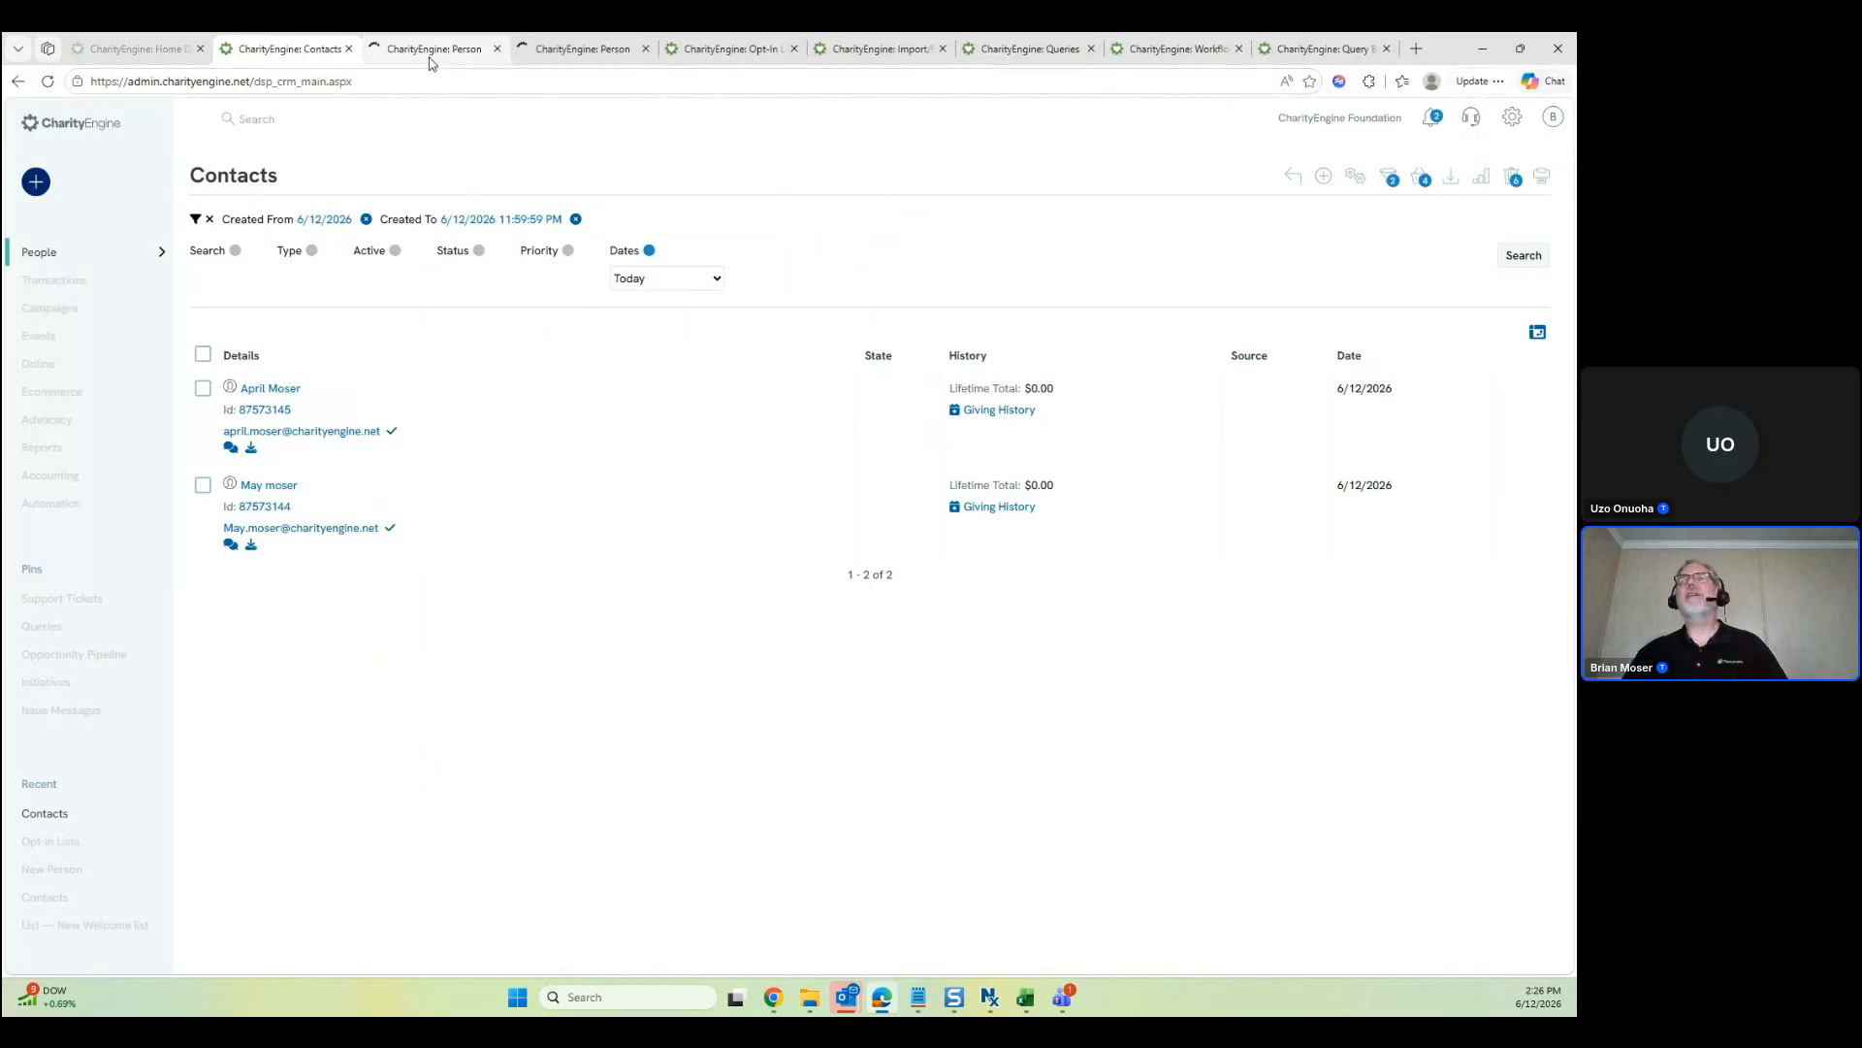
{"action": "left_click", "coordinate": [432, 59]}
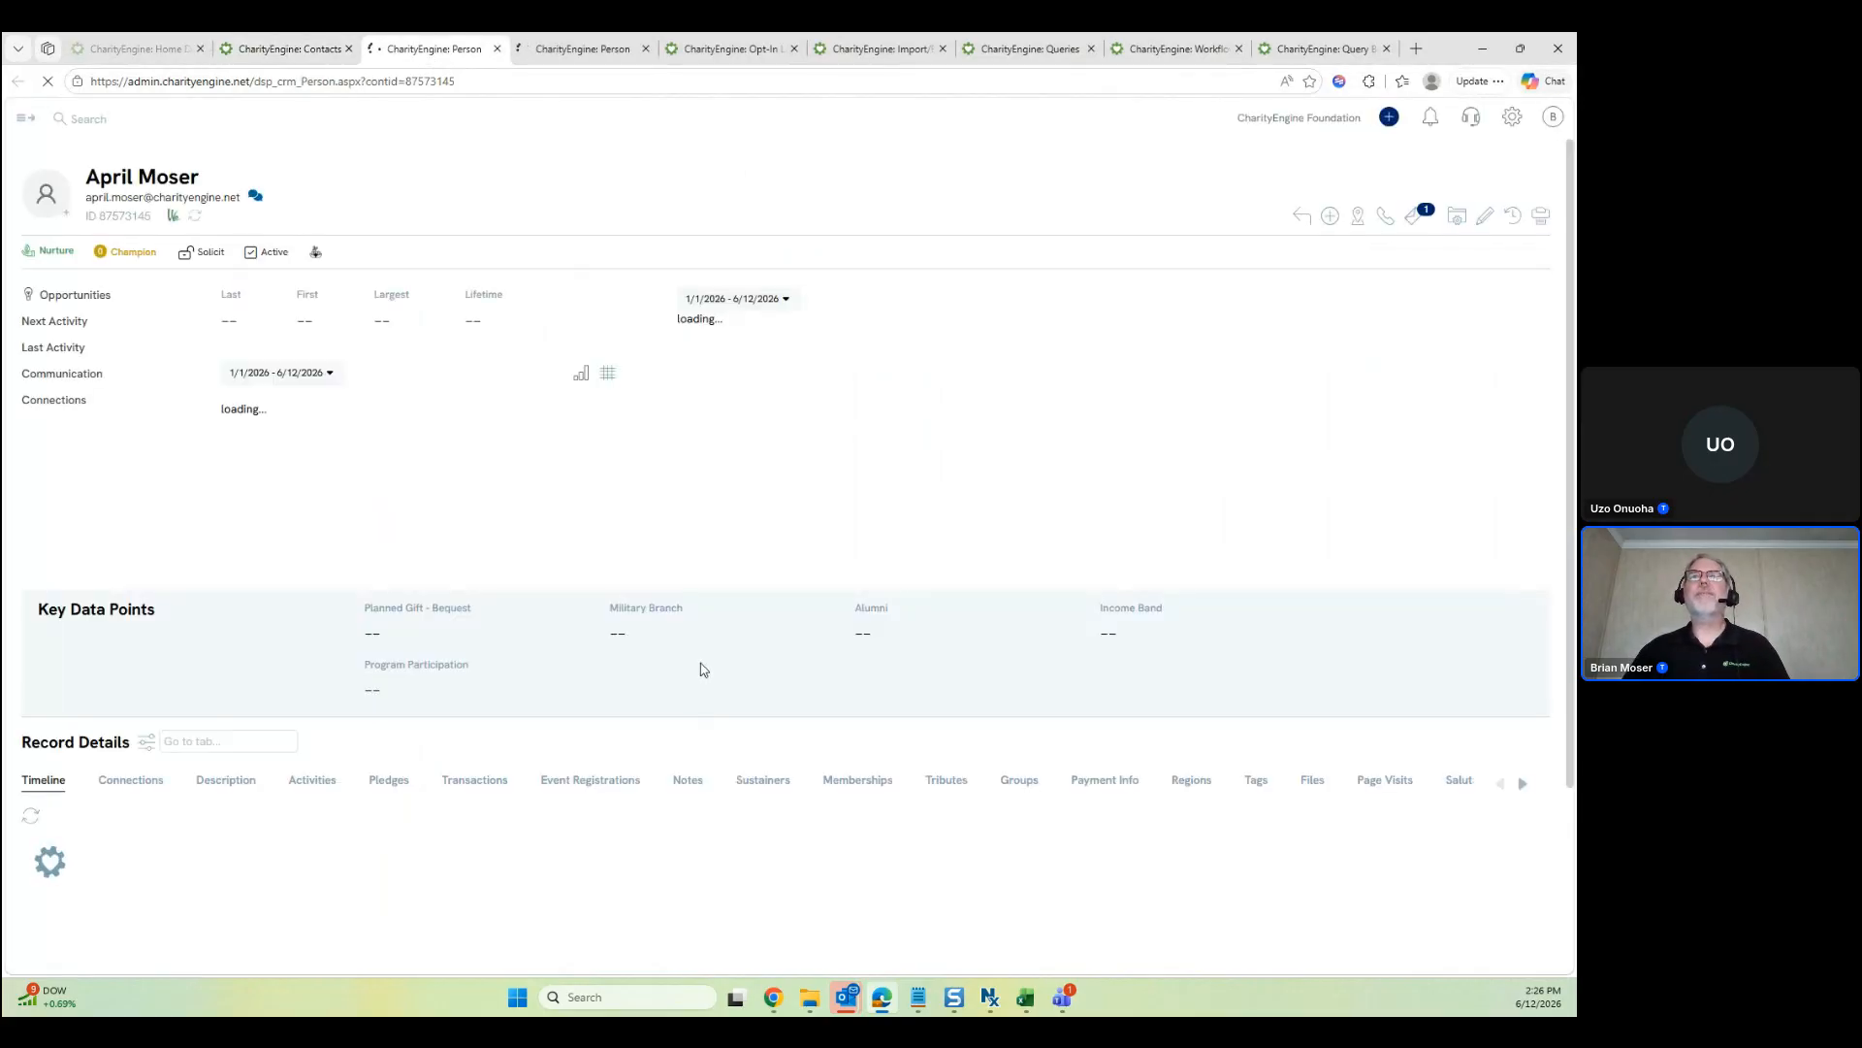
{"action": "left_click", "coordinate": [242, 739]}
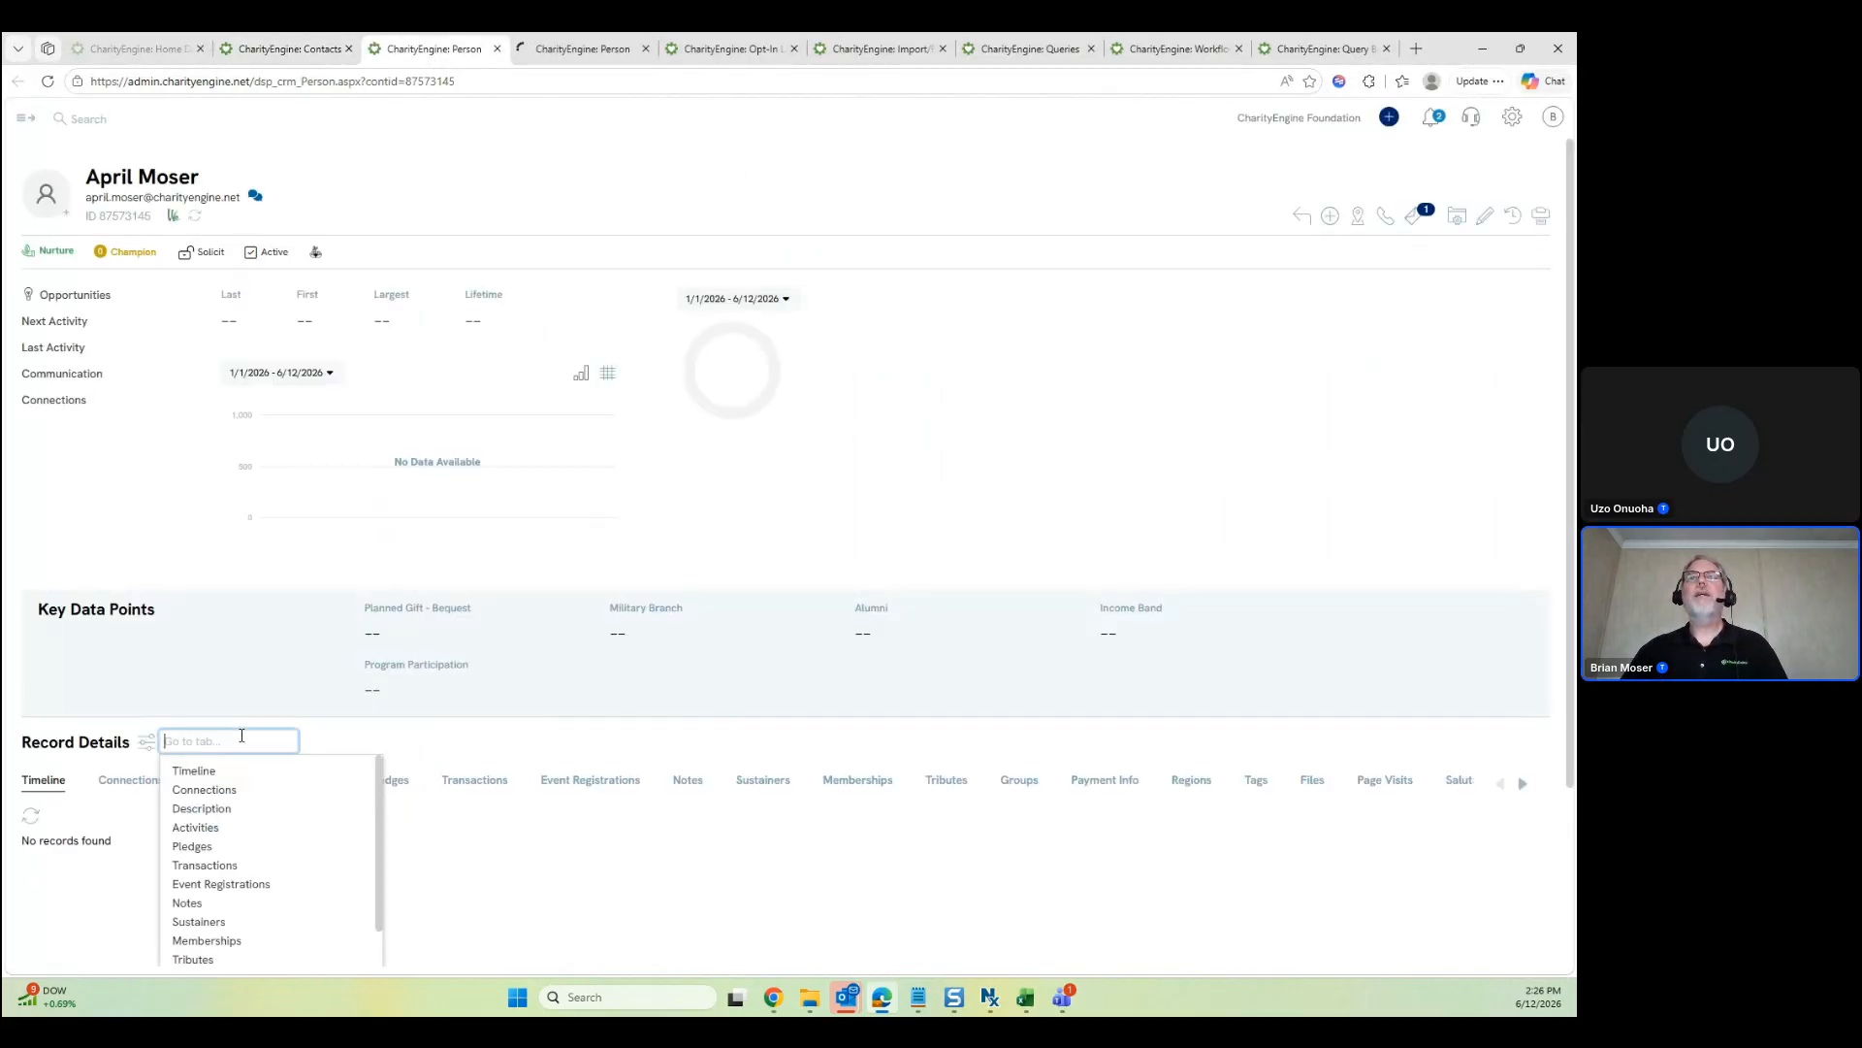
{"action": "type", "text": "lists"}
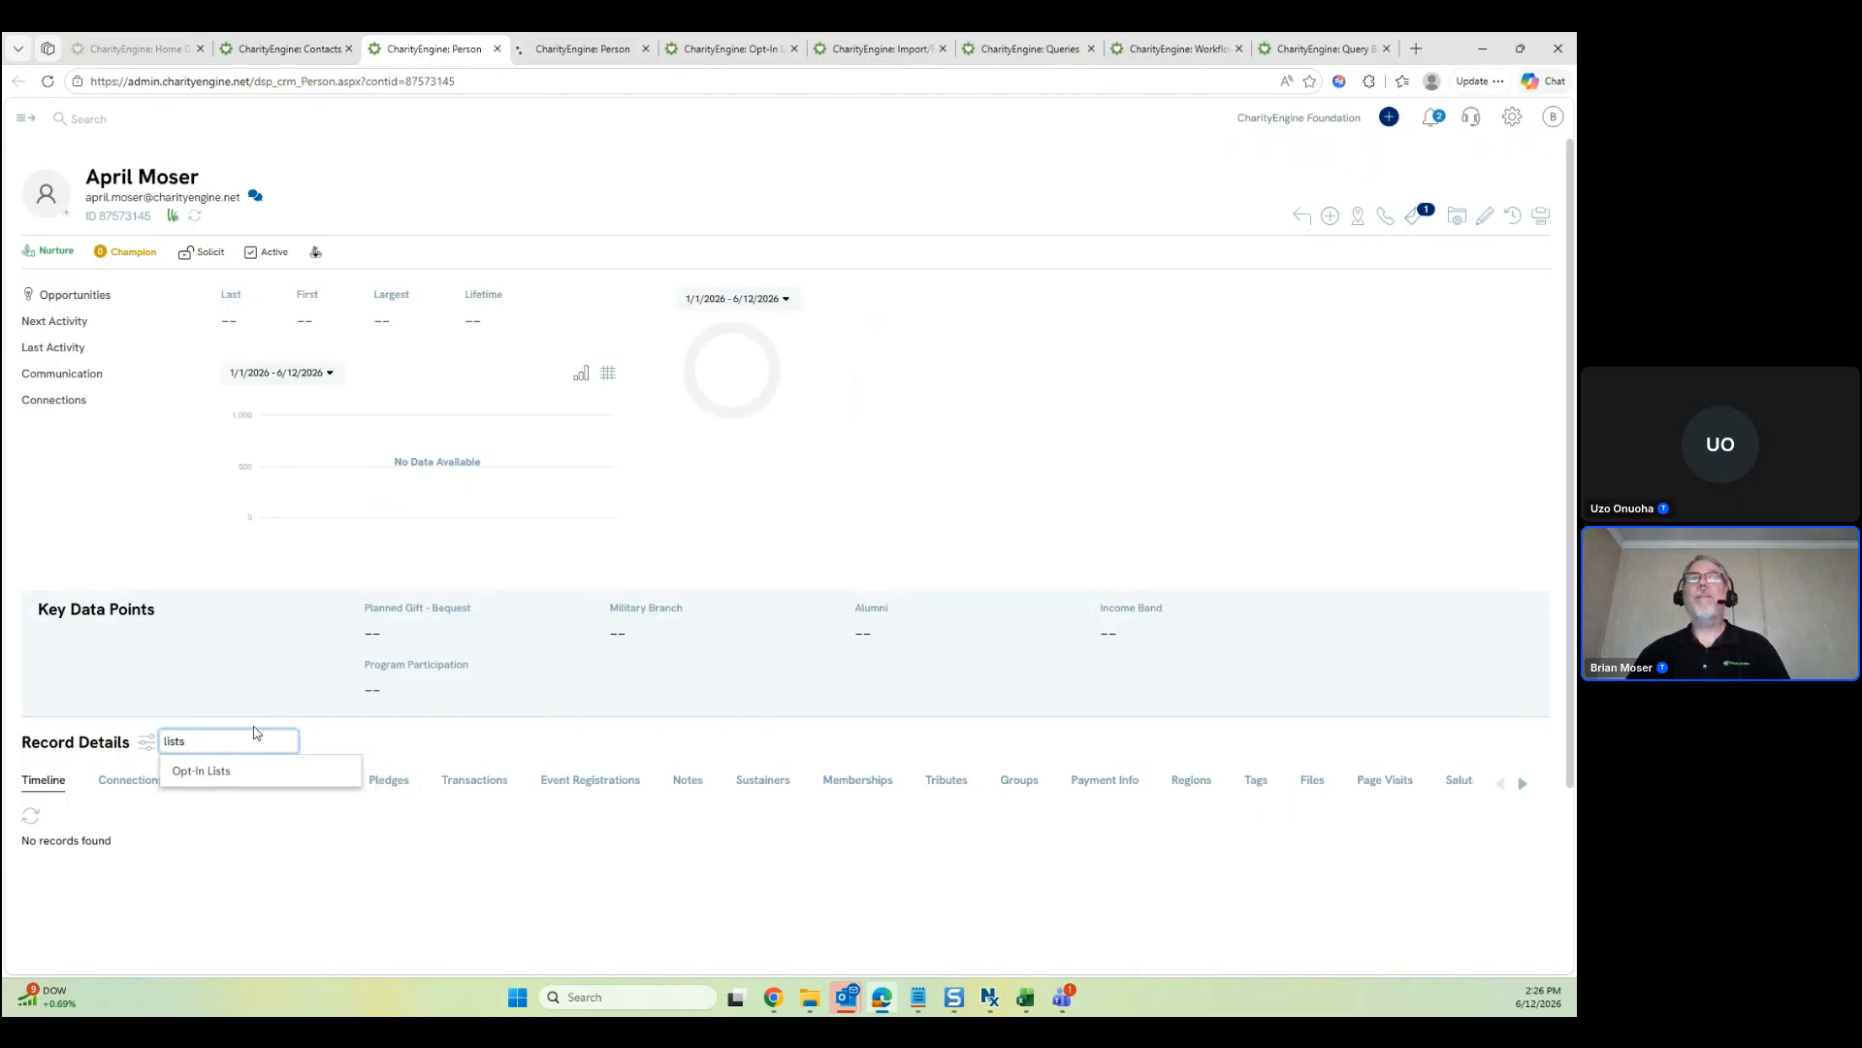
{"action": "left_click", "coordinate": [215, 774]}
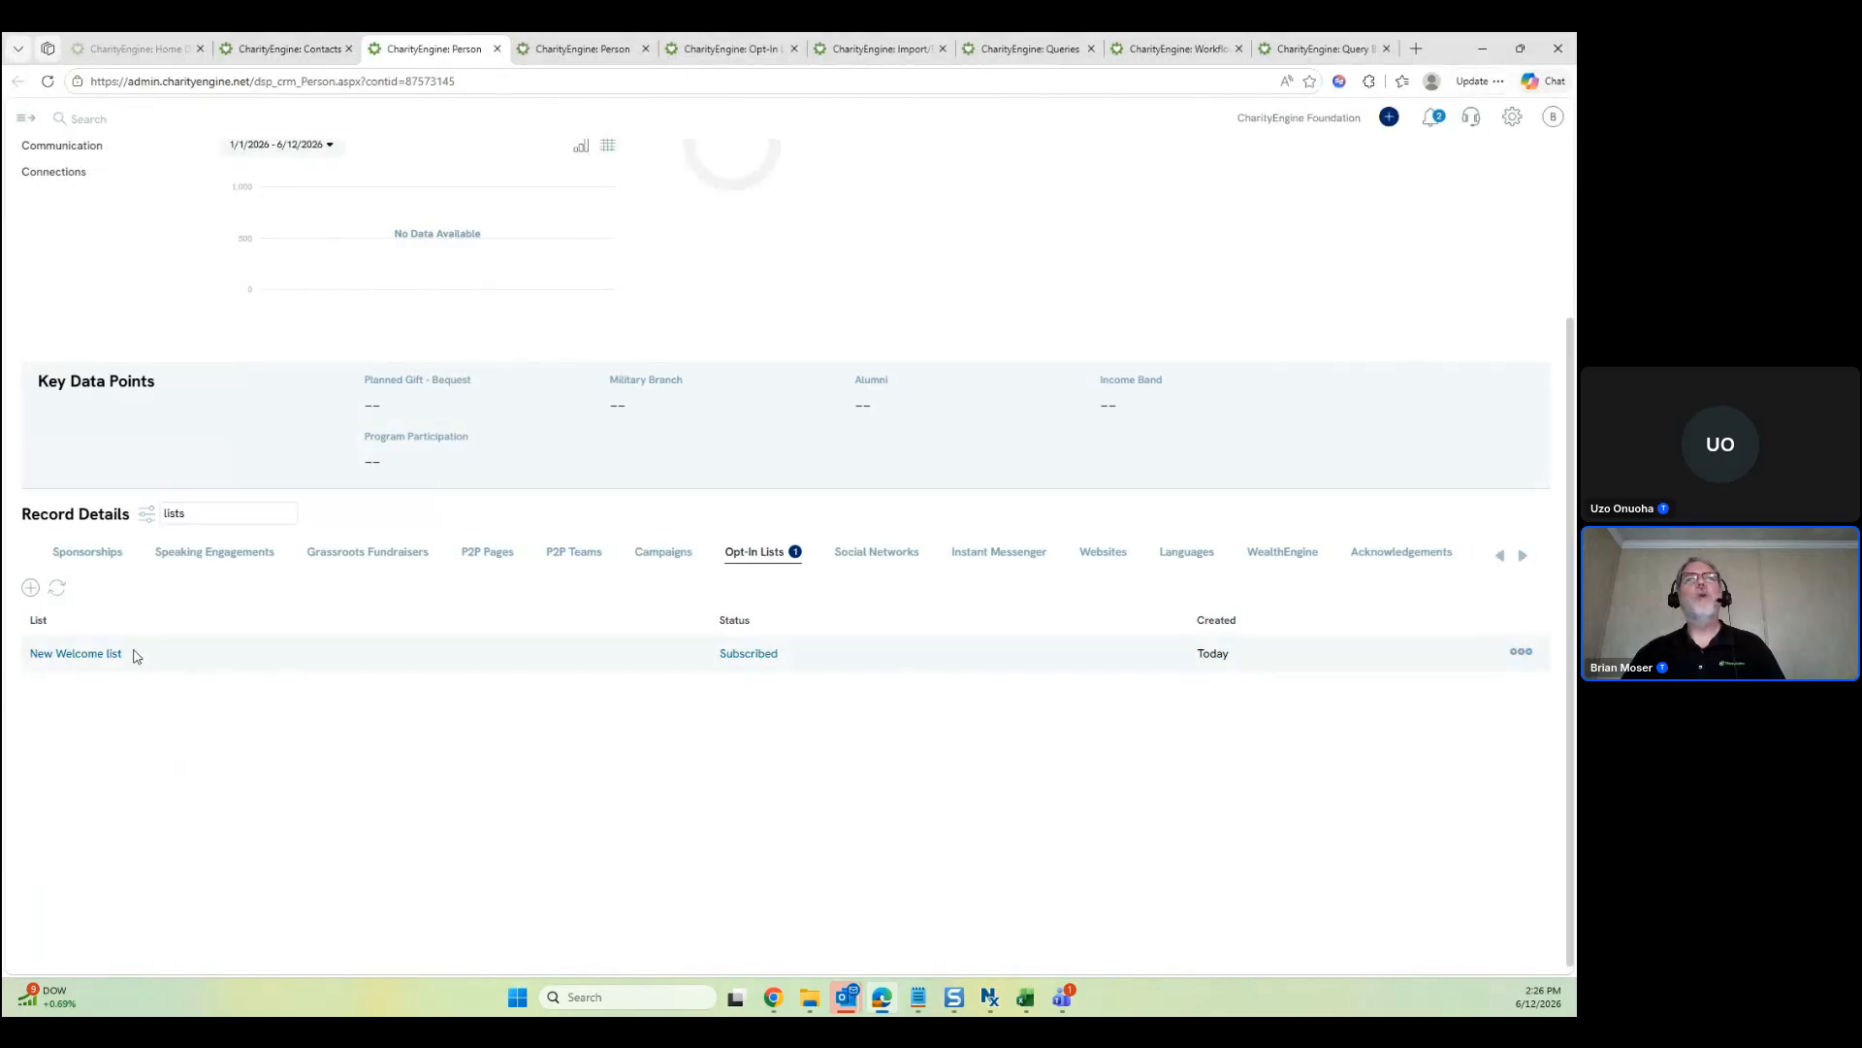
{"action": "left_click_drag", "start_coordinate": [134, 653], "coordinate": [29, 658]}
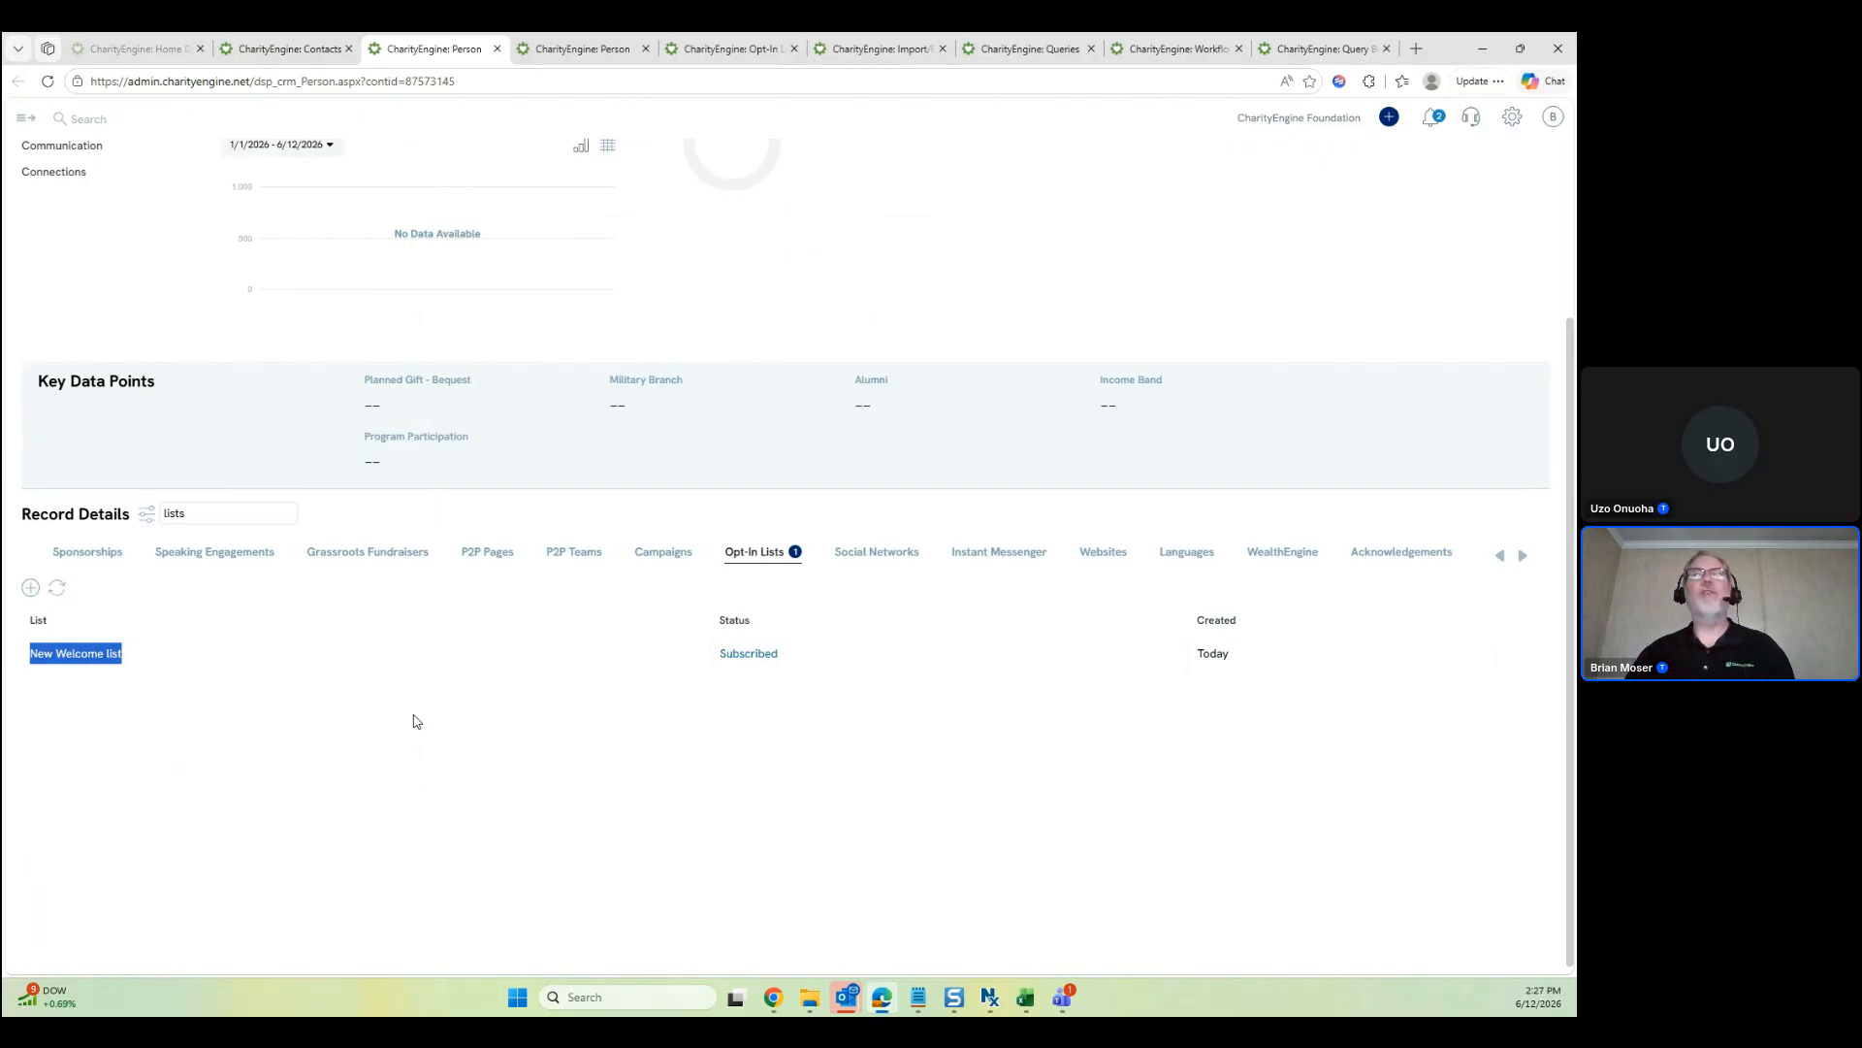
{"action": "left_click", "coordinate": [454, 663]}
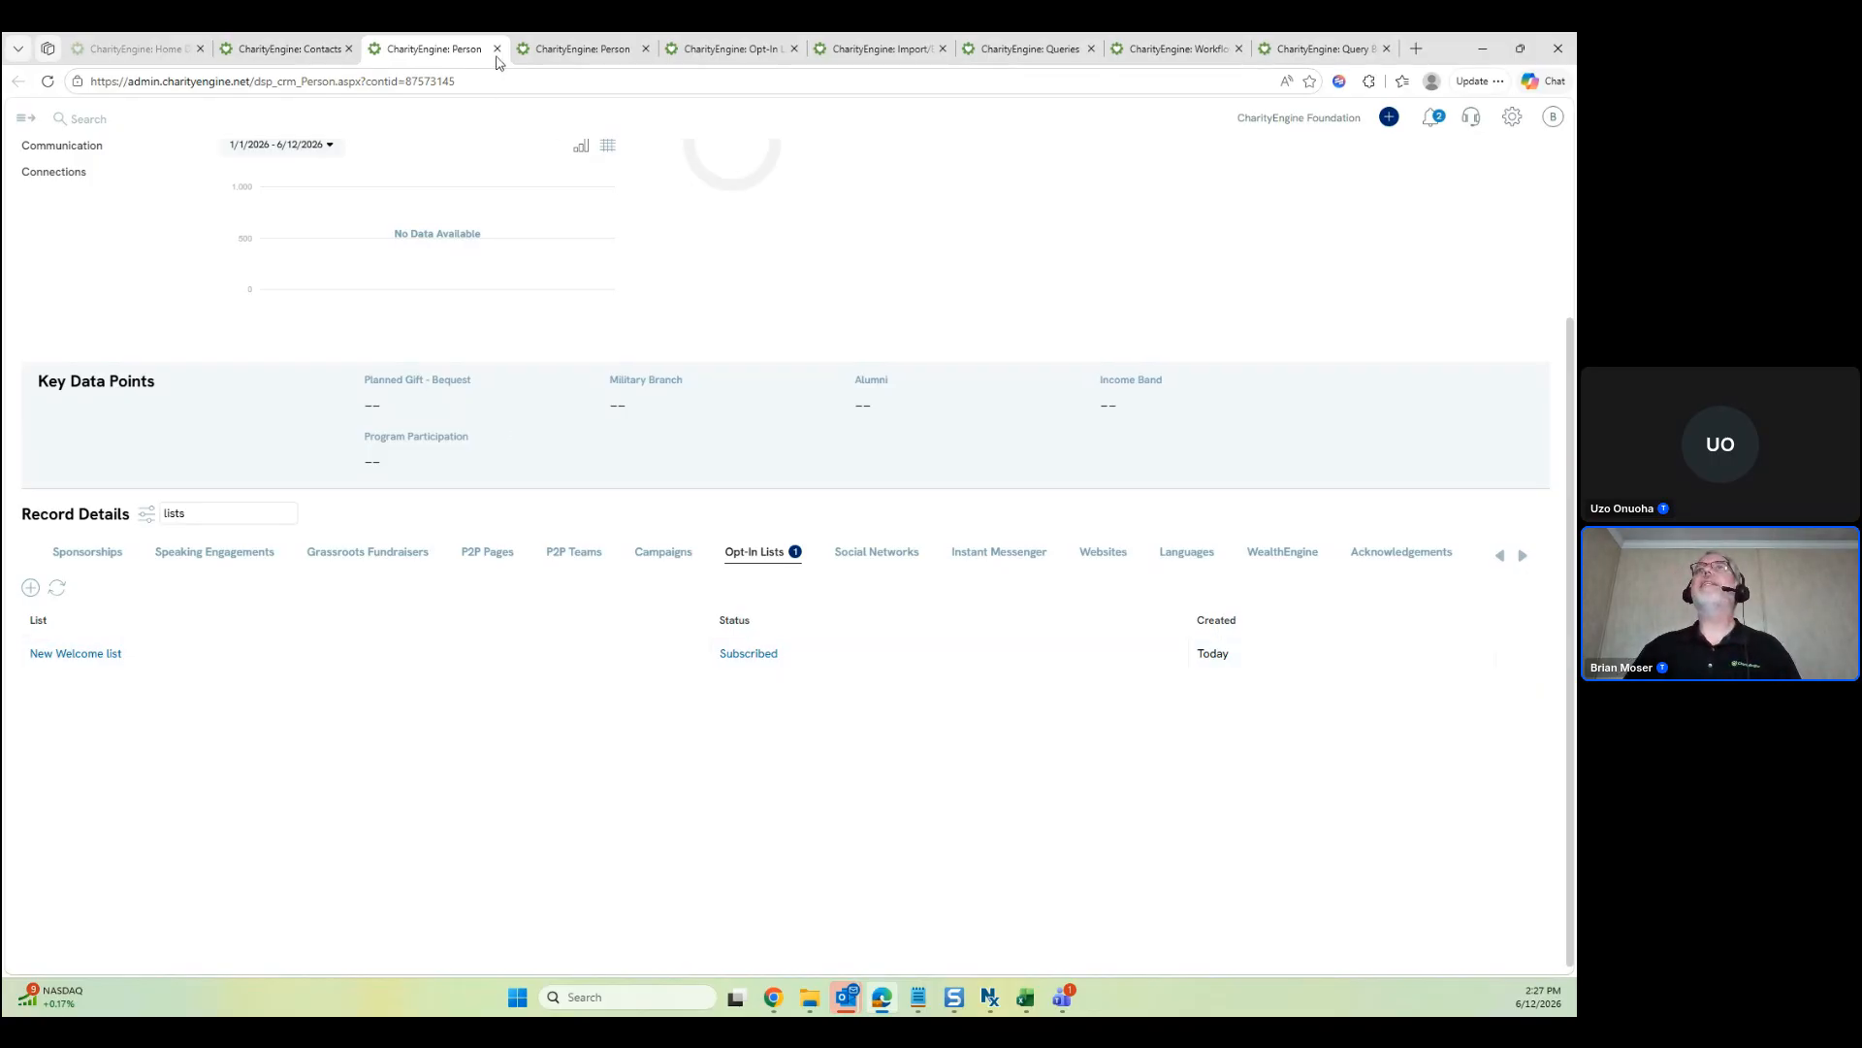
Close both person record tabs and return to Workflow Trigger Jobs
{"action": "left_click", "coordinate": [576, 51]}
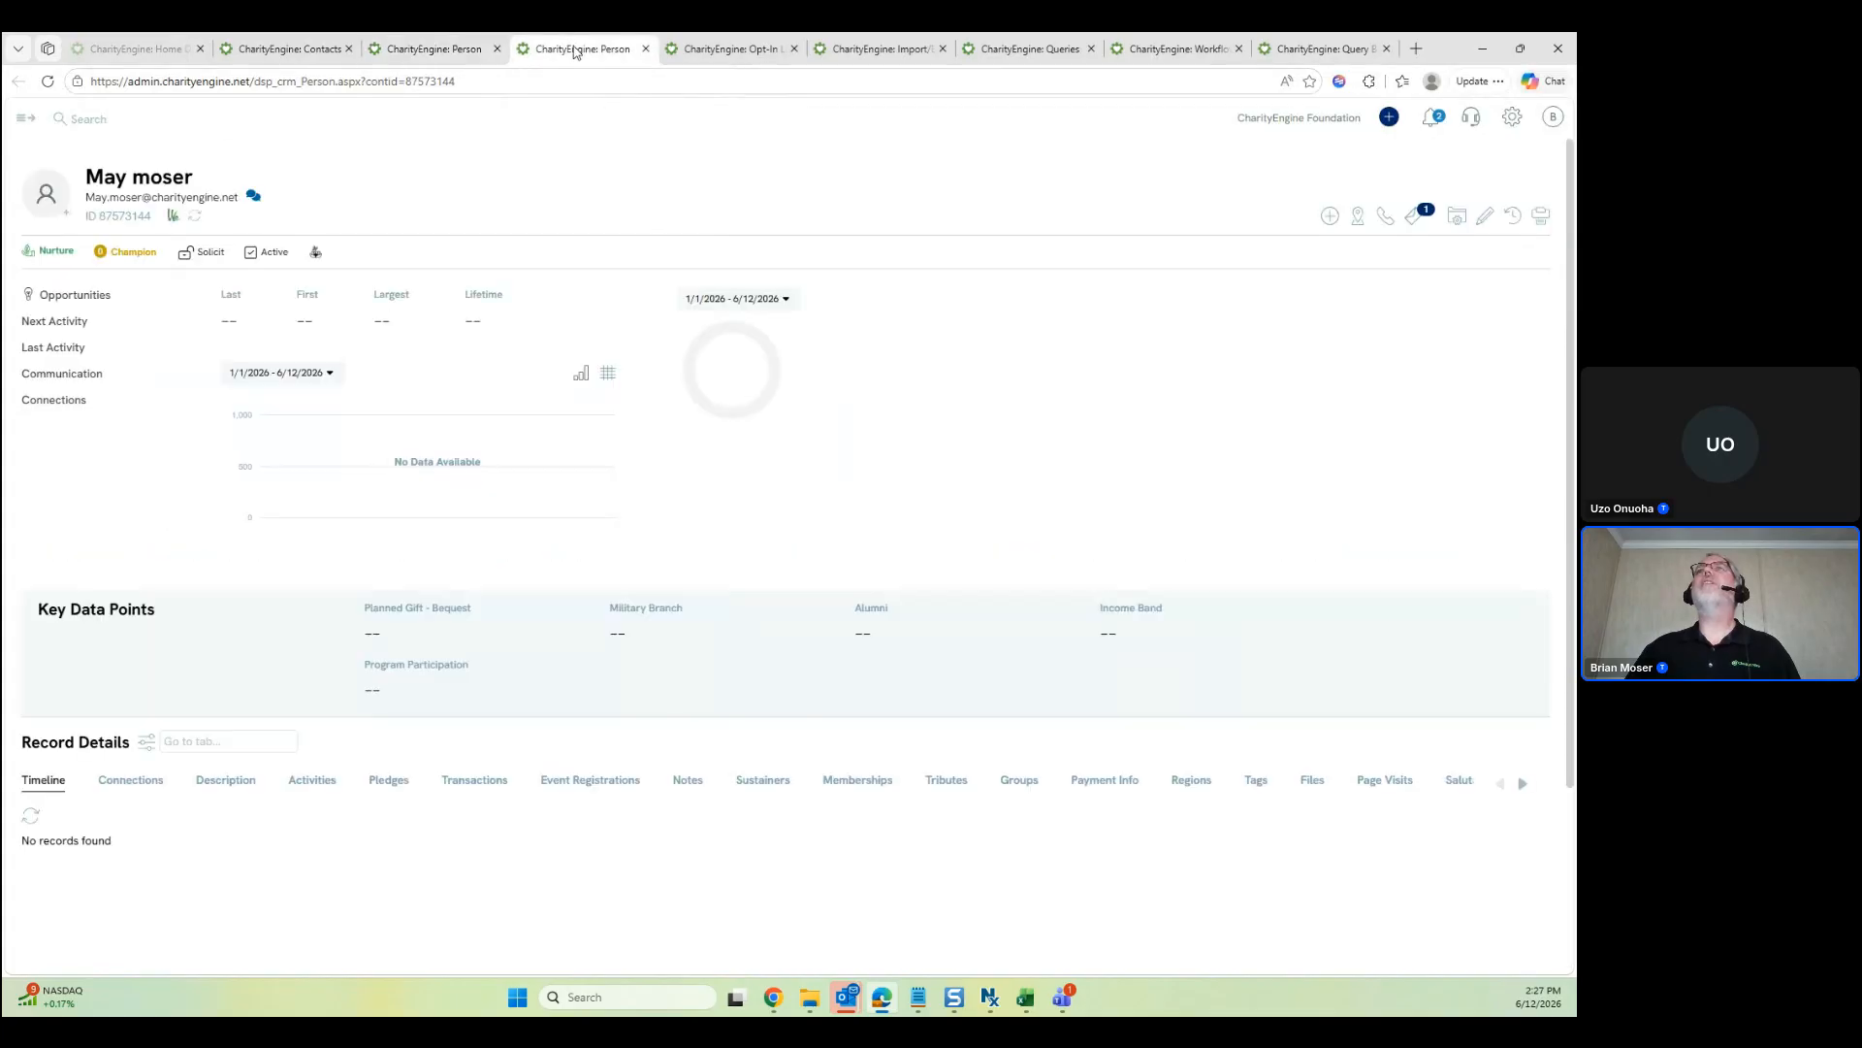
{"action": "left_click", "coordinate": [646, 48]}
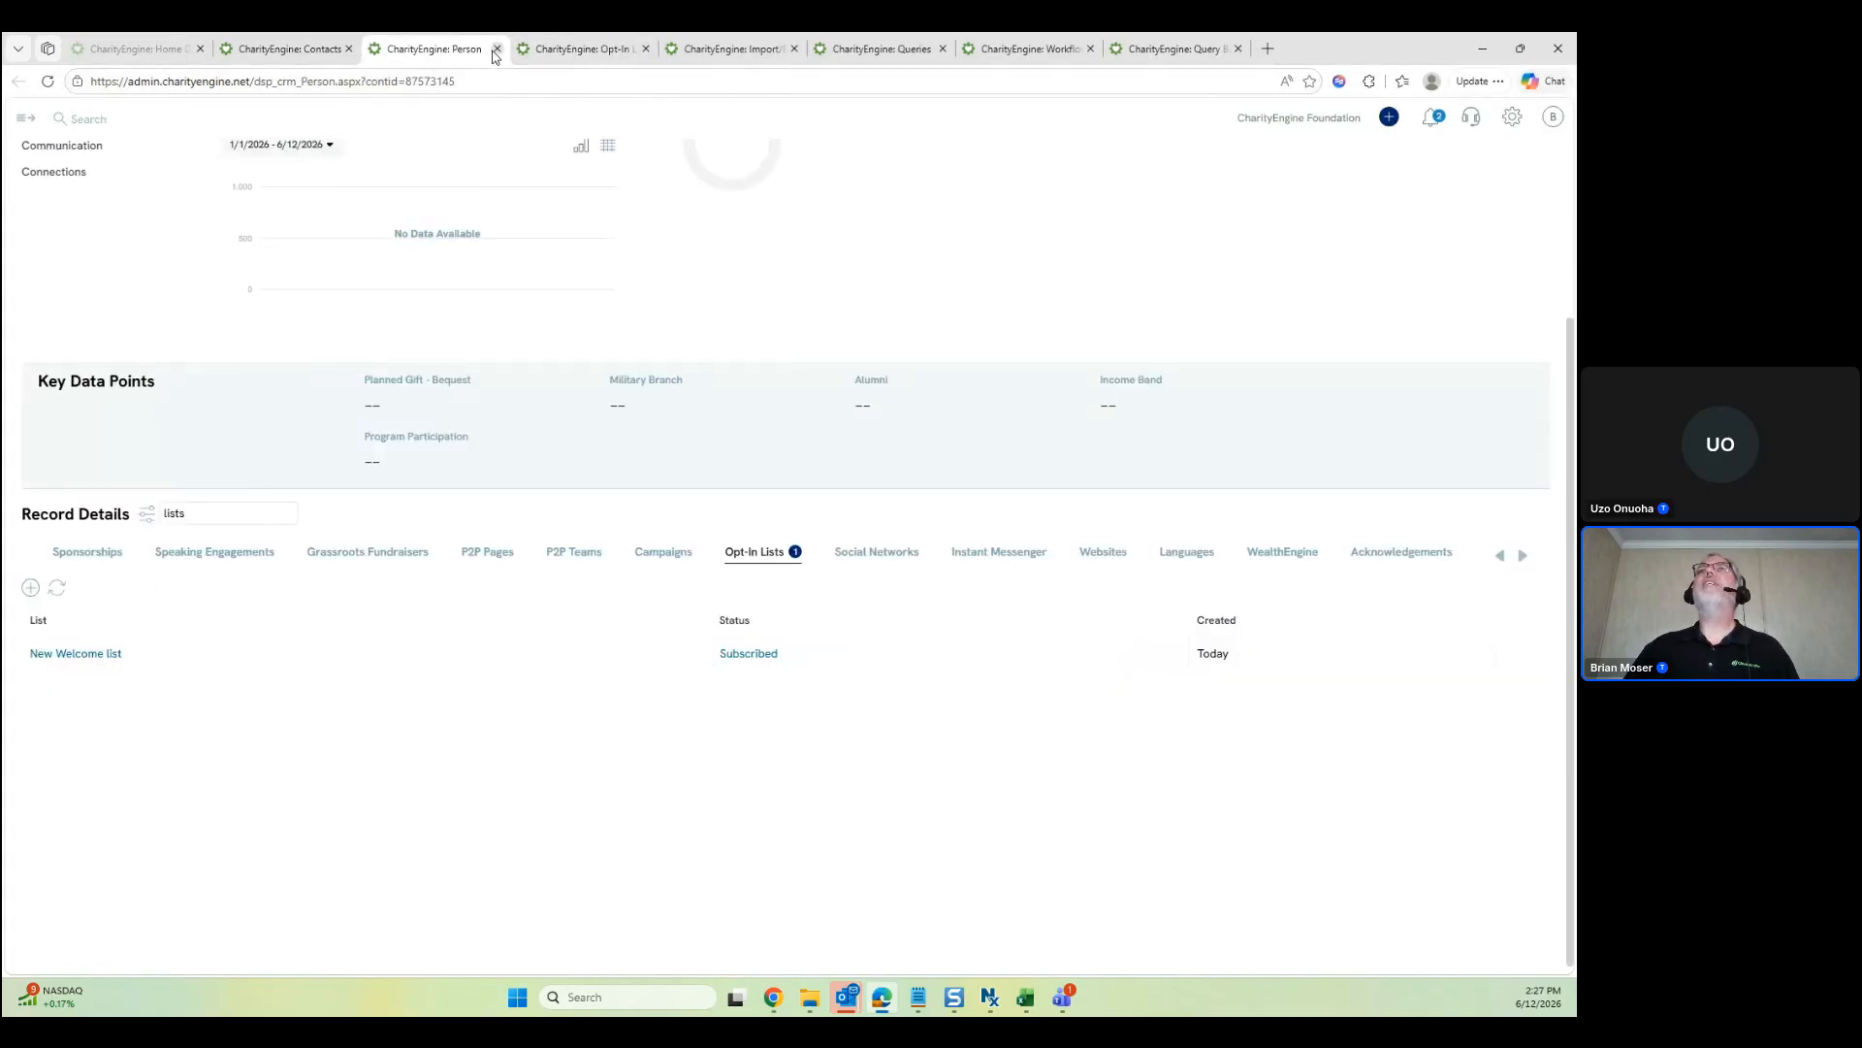
{"action": "left_click", "coordinate": [496, 49]}
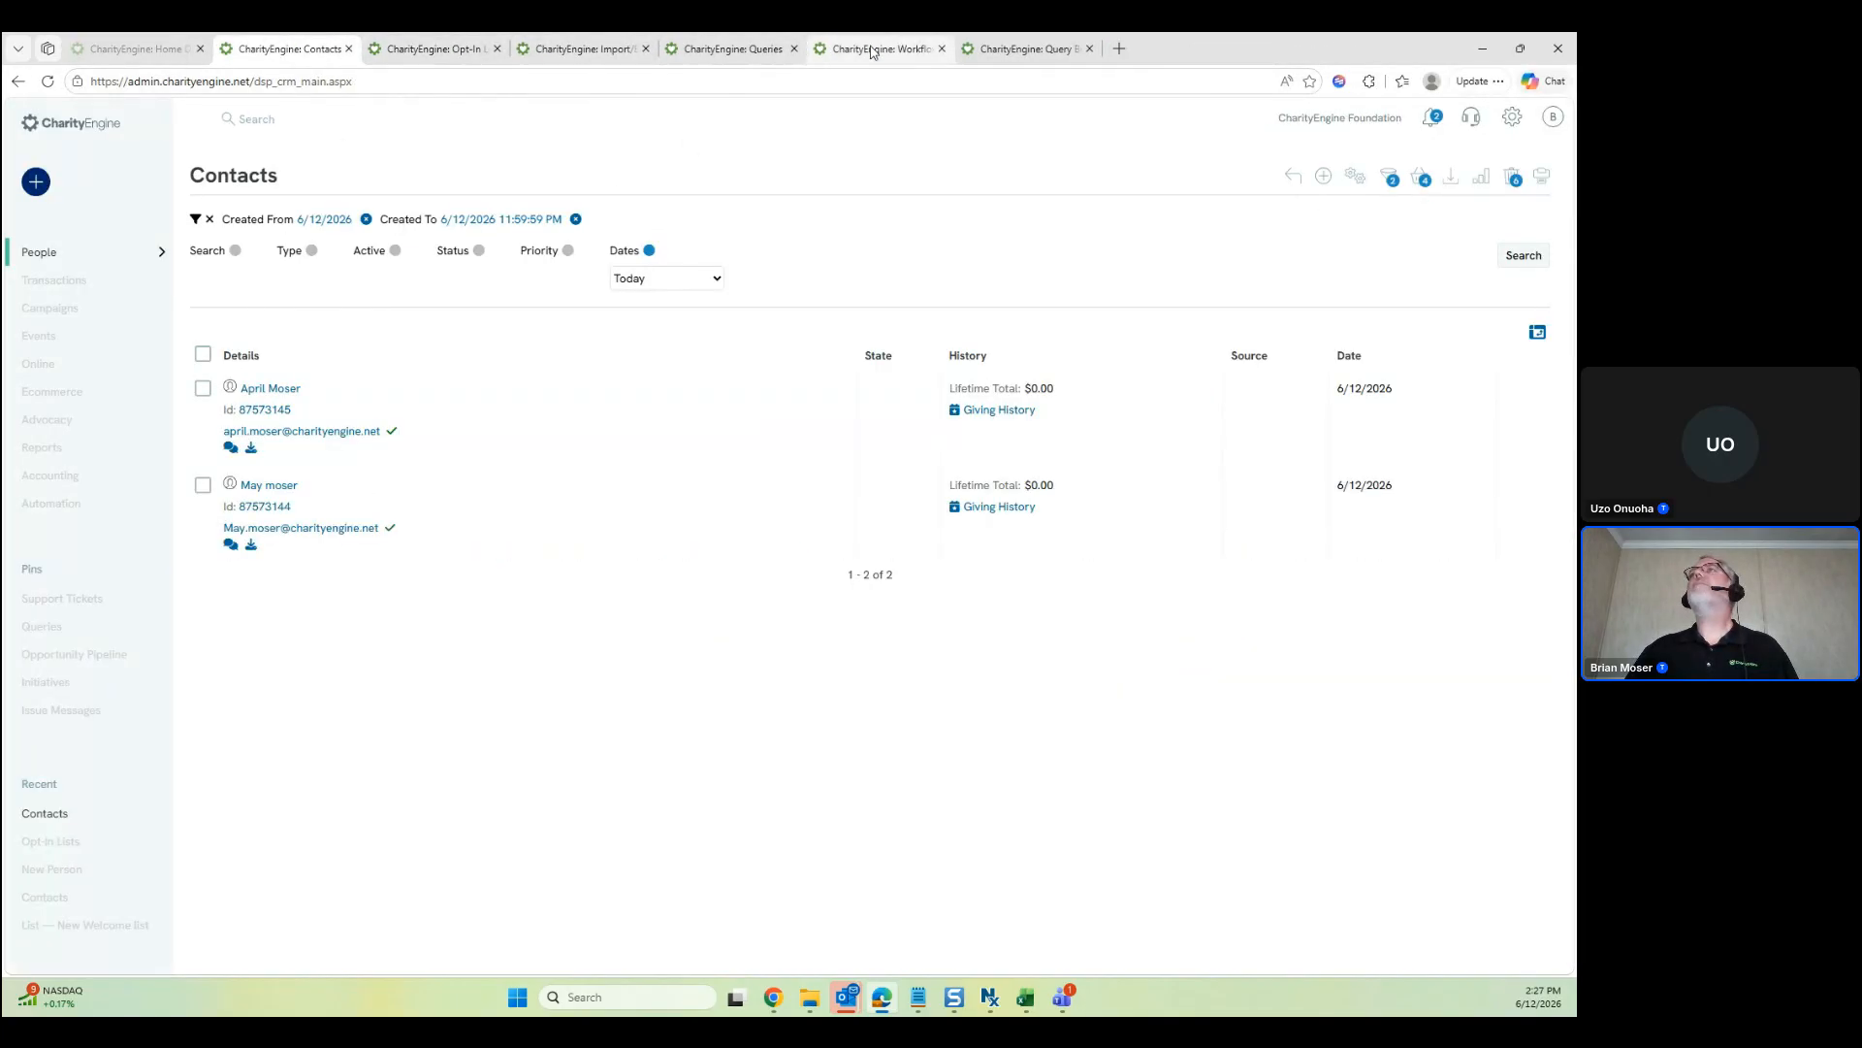
{"action": "left_click", "coordinate": [1026, 48]}
Start a new schedule from the Contact List Assign trigger job's menu, glancing at Queries first
{"action": "left_click", "coordinate": [877, 48]}
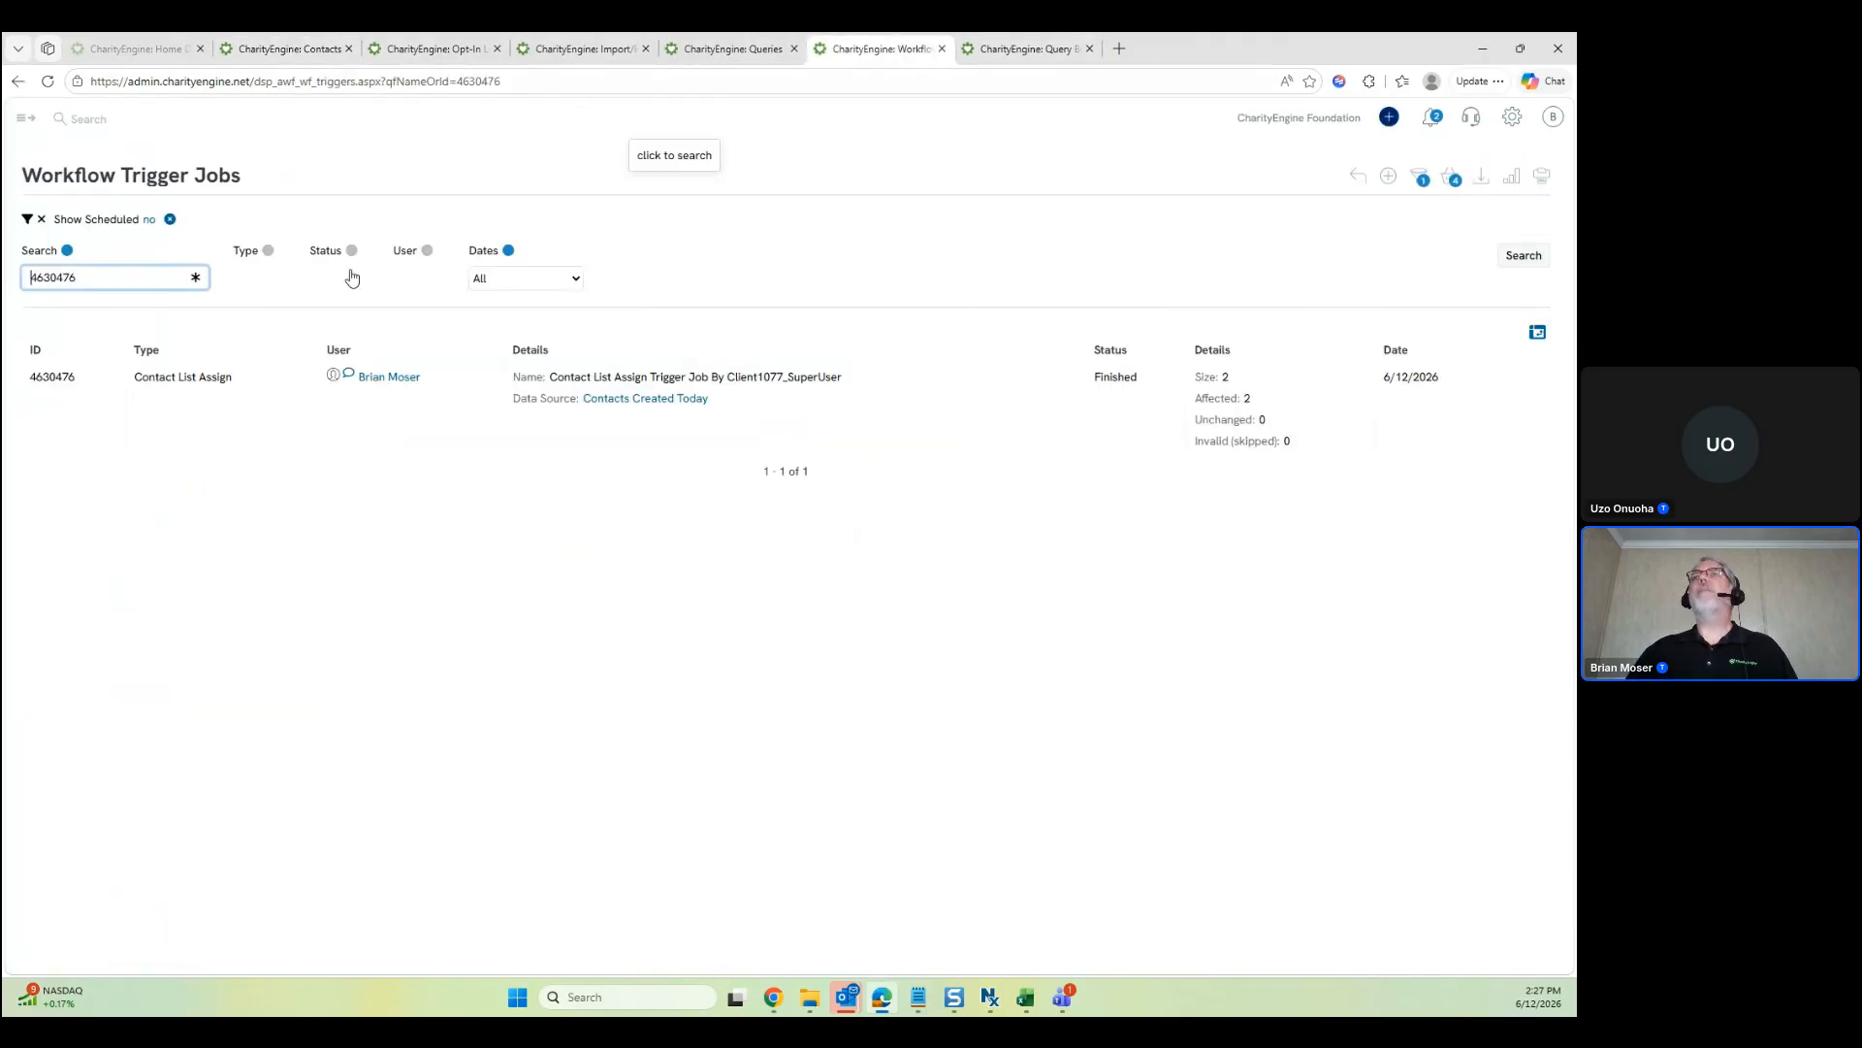
{"action": "mouse_move", "coordinate": [1521, 376]}
{"action": "left_click", "coordinate": [1523, 408]}
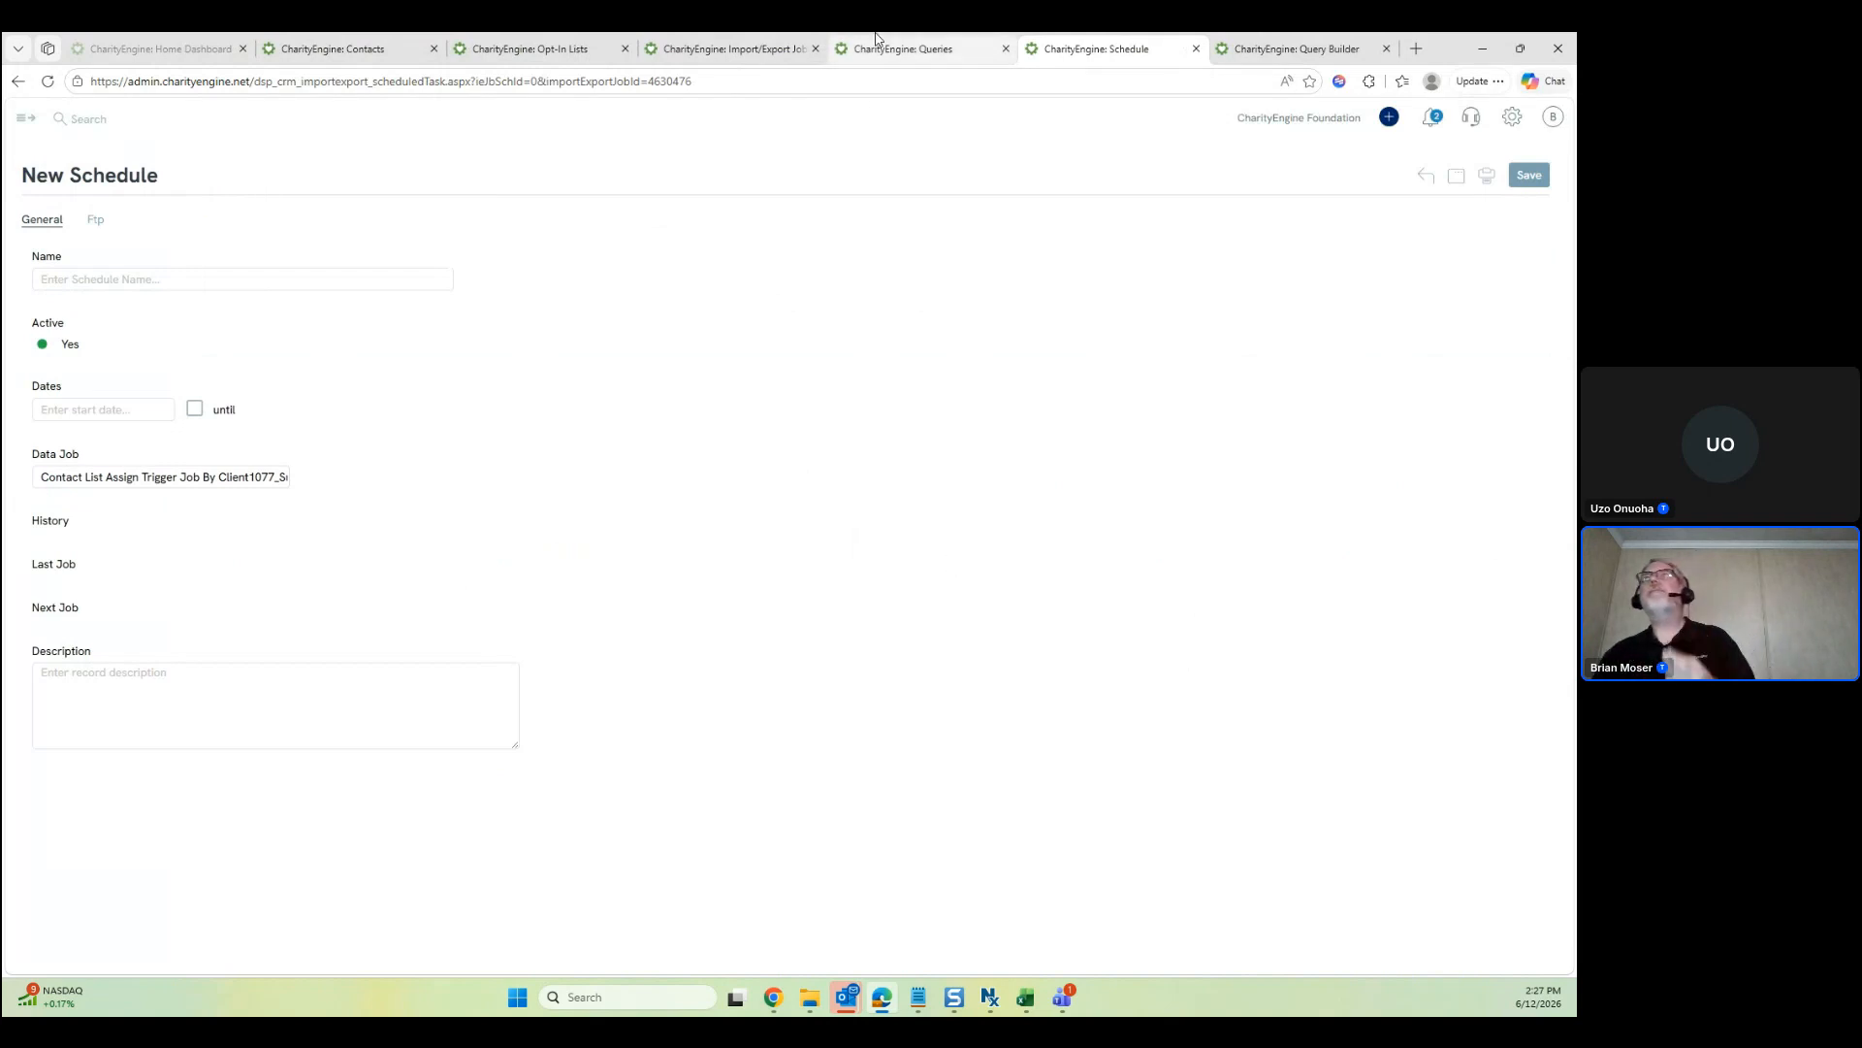
{"action": "left_click", "coordinate": [904, 43]}
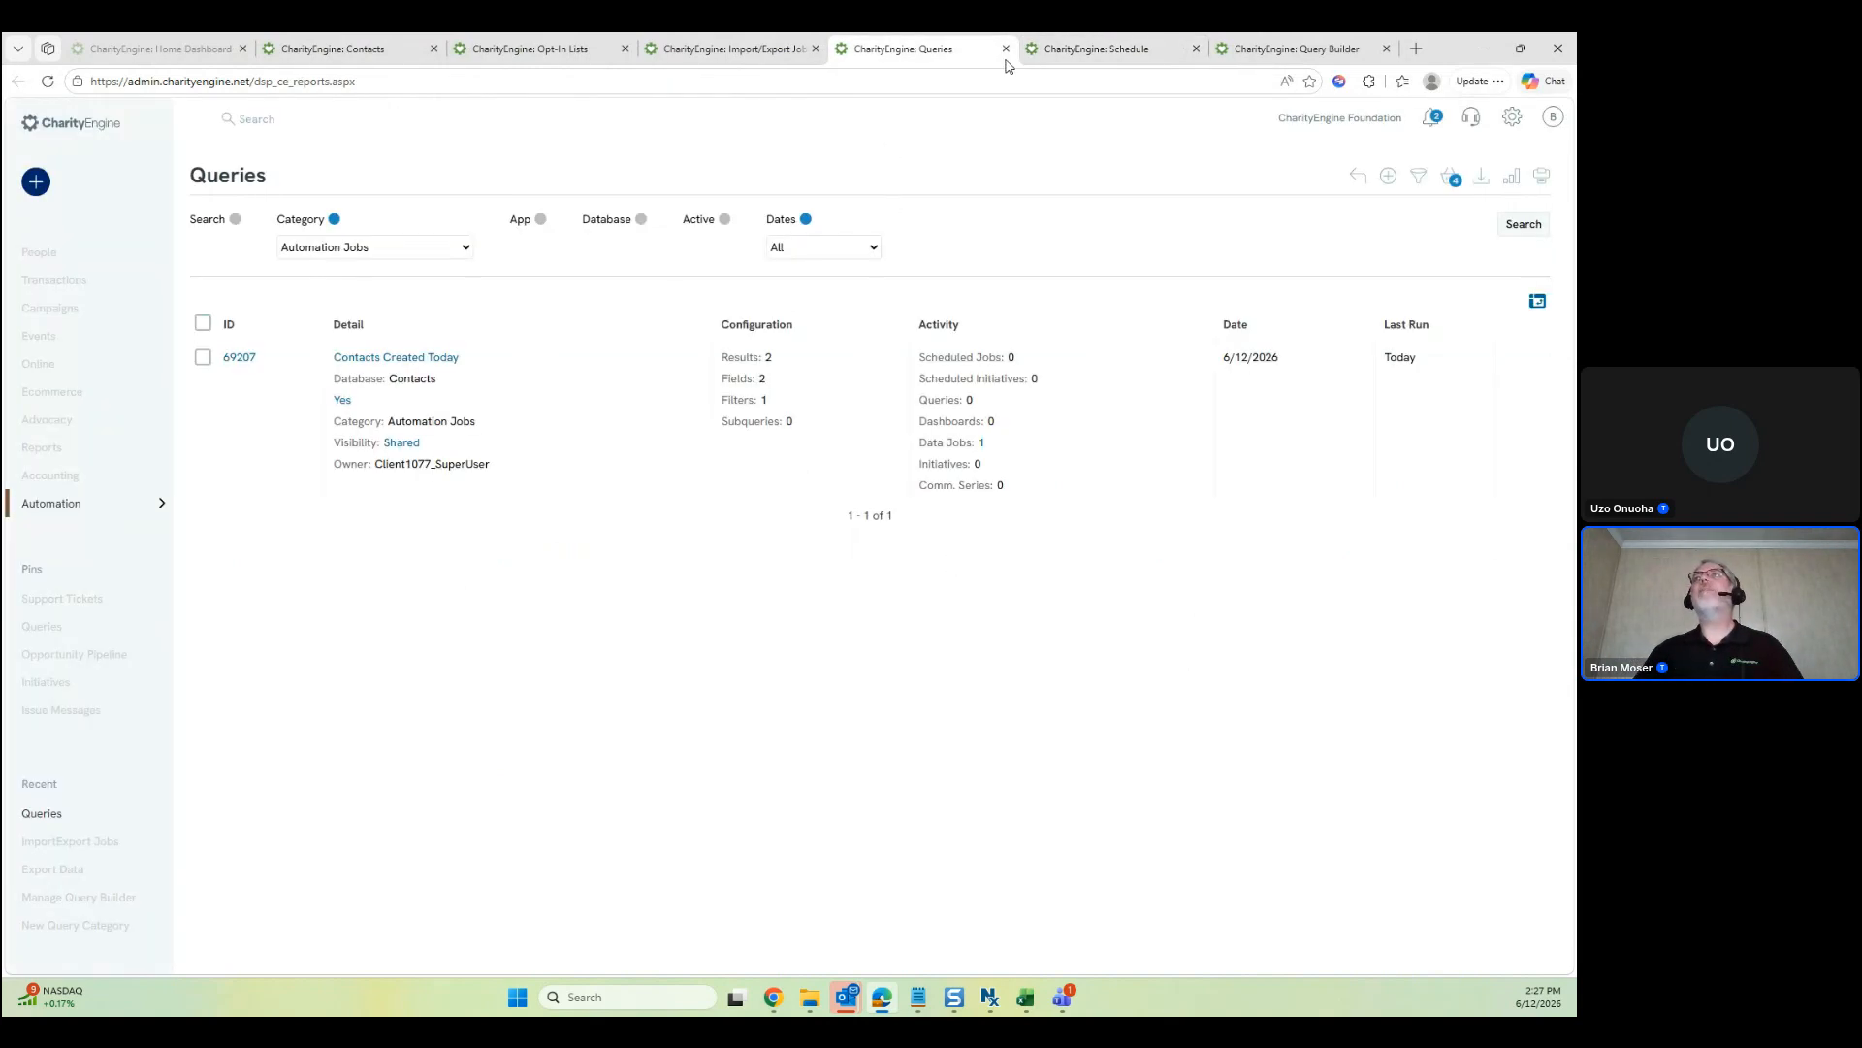
{"action": "left_click", "coordinate": [1073, 54]}
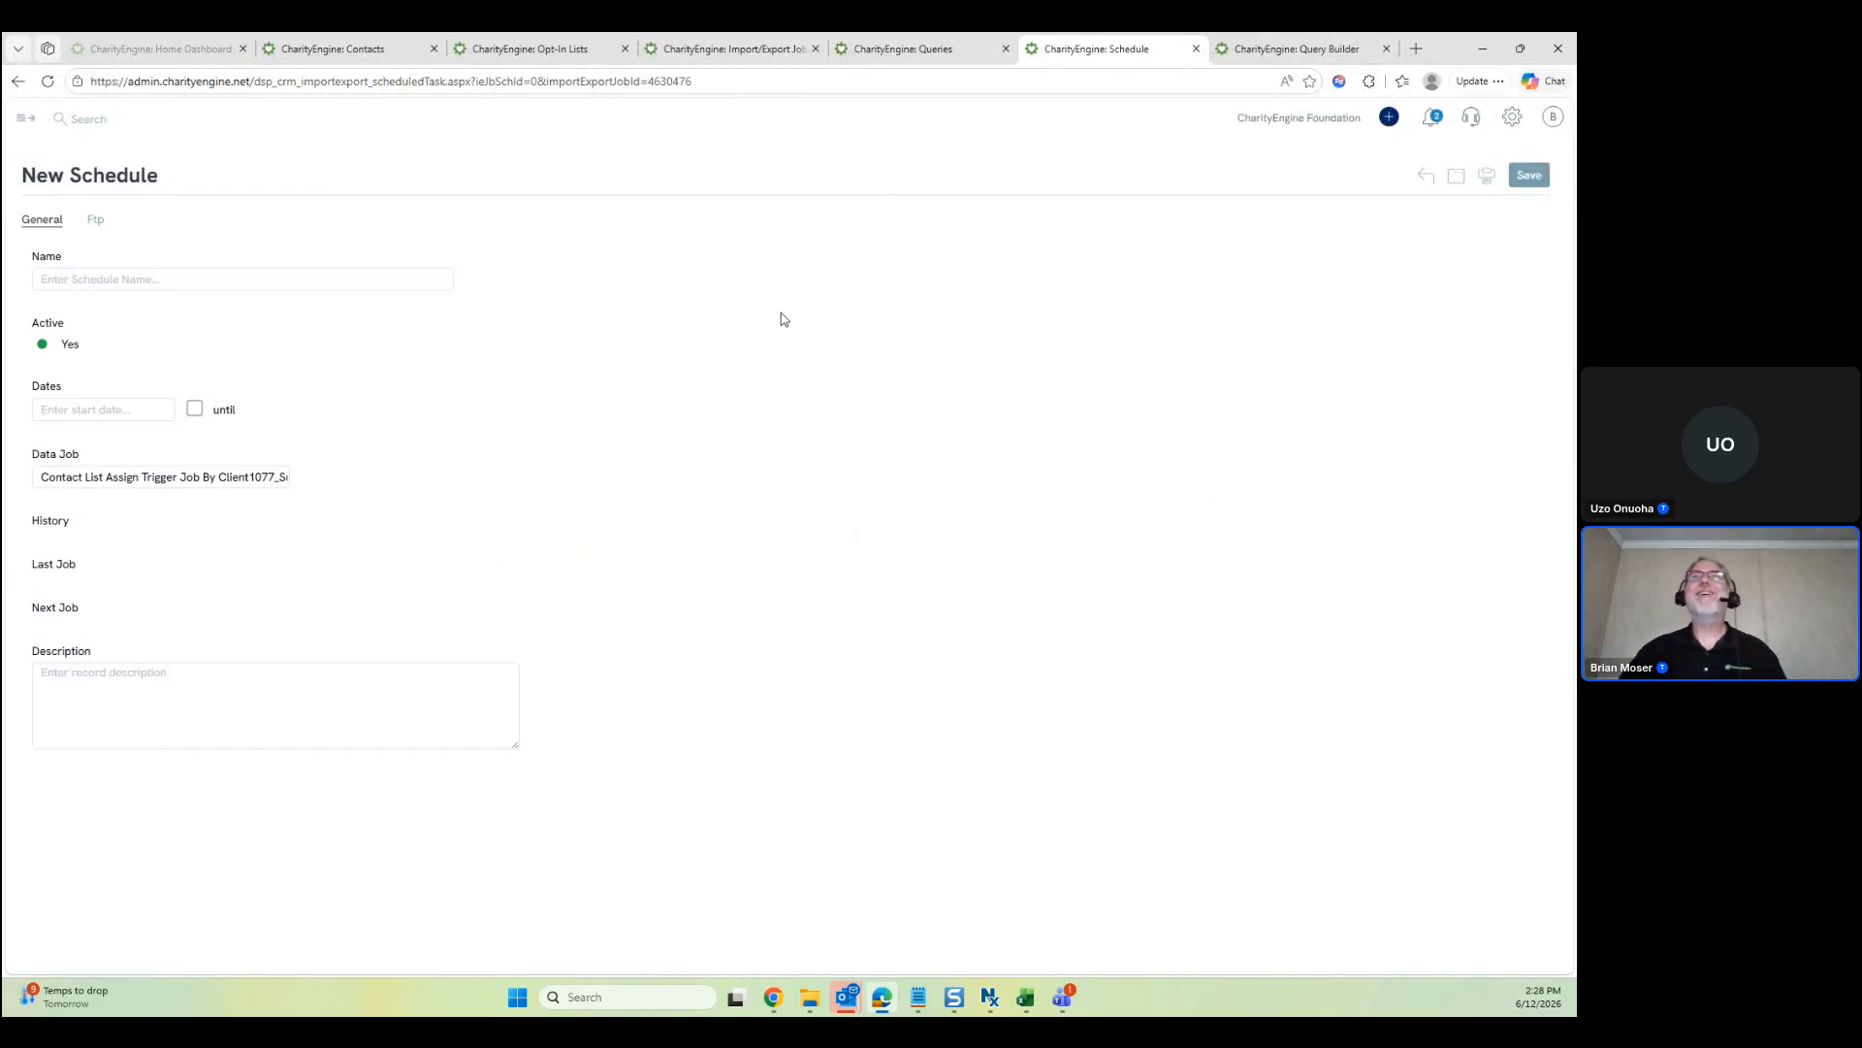
Name the schedule 'Welcome Email Send', save it as record 6187, and view its email notifications
{"action": "left_click", "coordinate": [296, 283]}
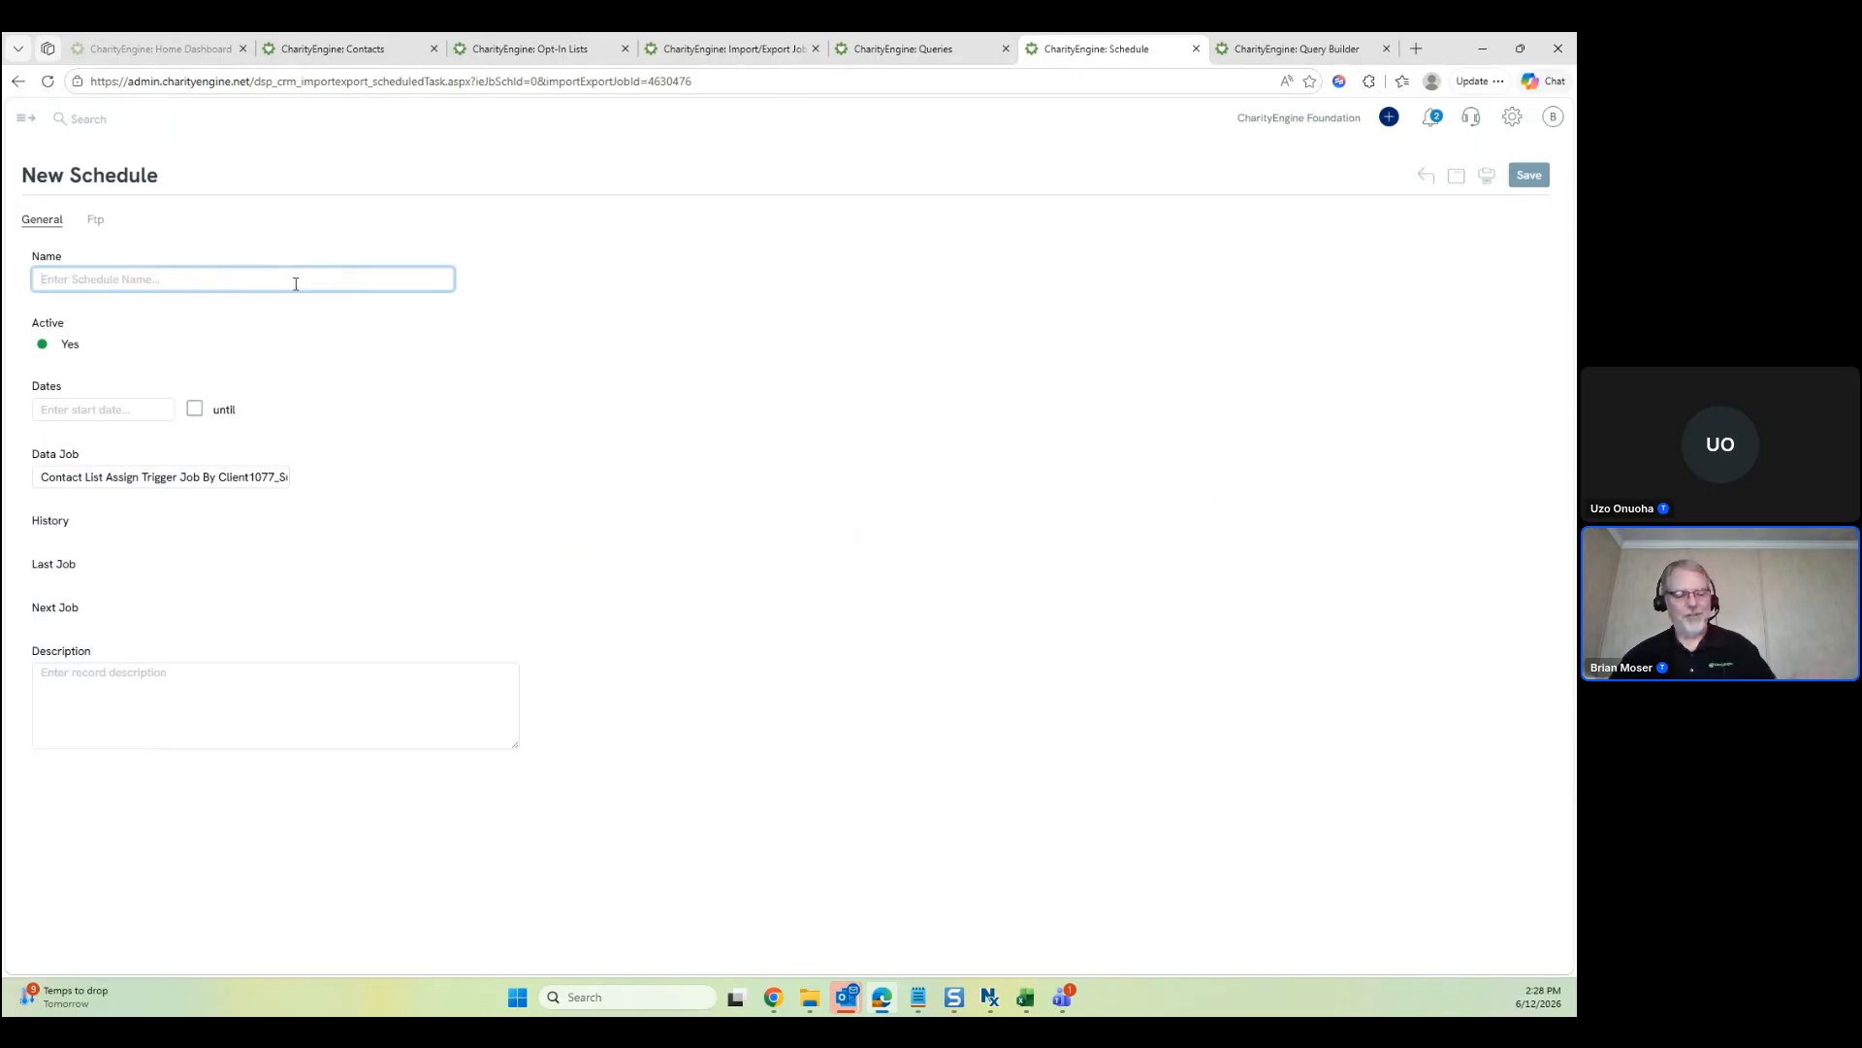
{"action": "type", "text": "Welco"}
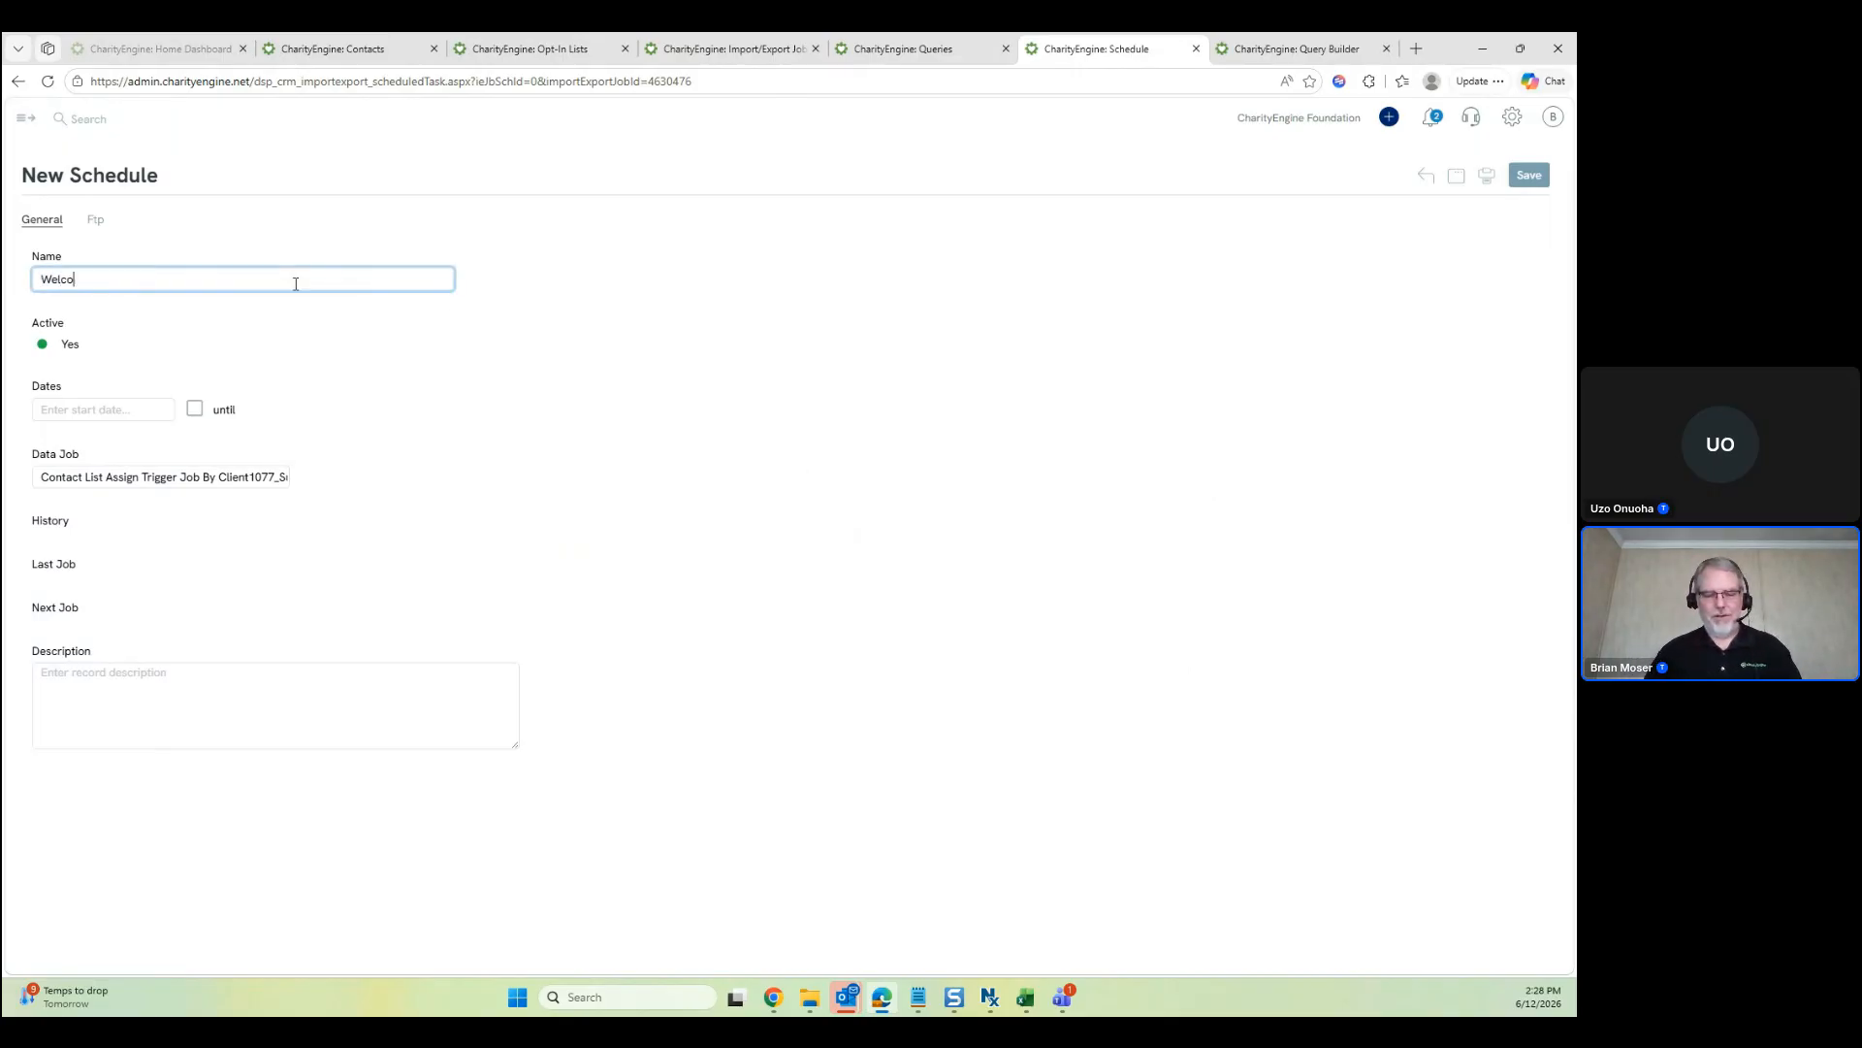
{"action": "type", "text": "me Email"}
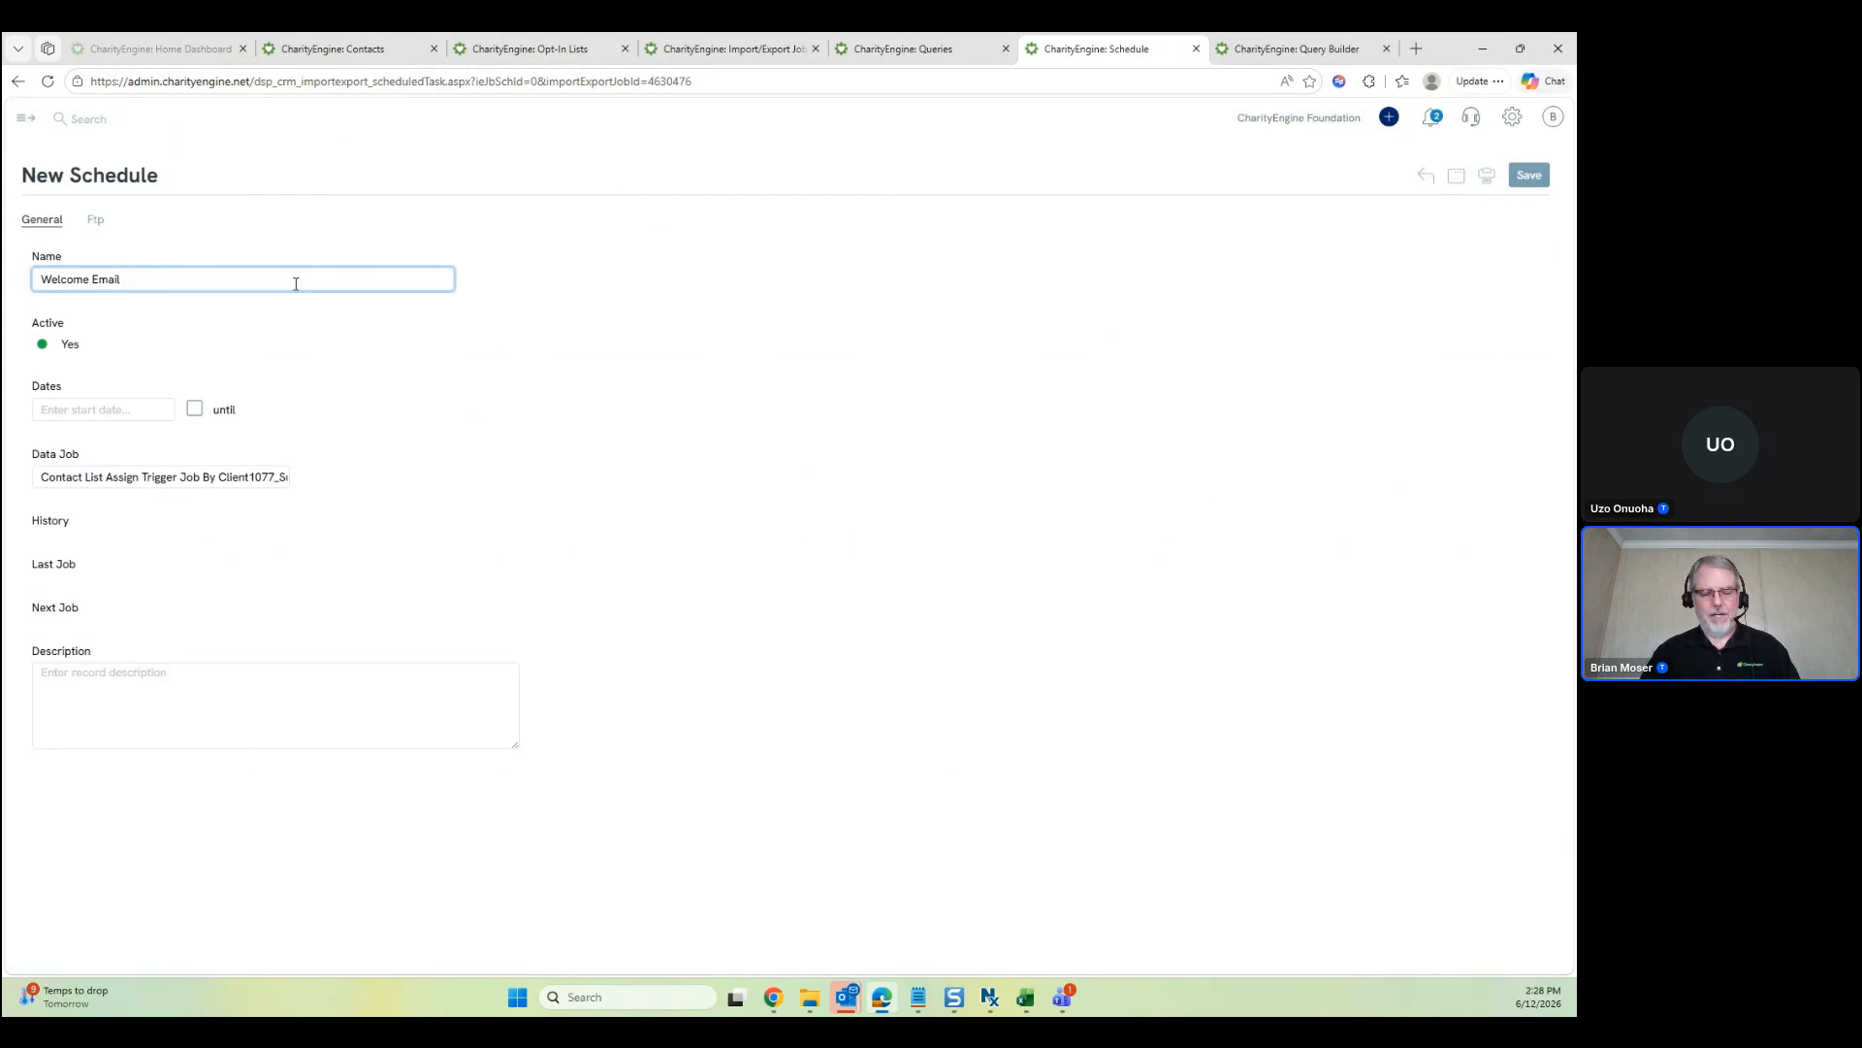
{"action": "type", "text": " Send"}
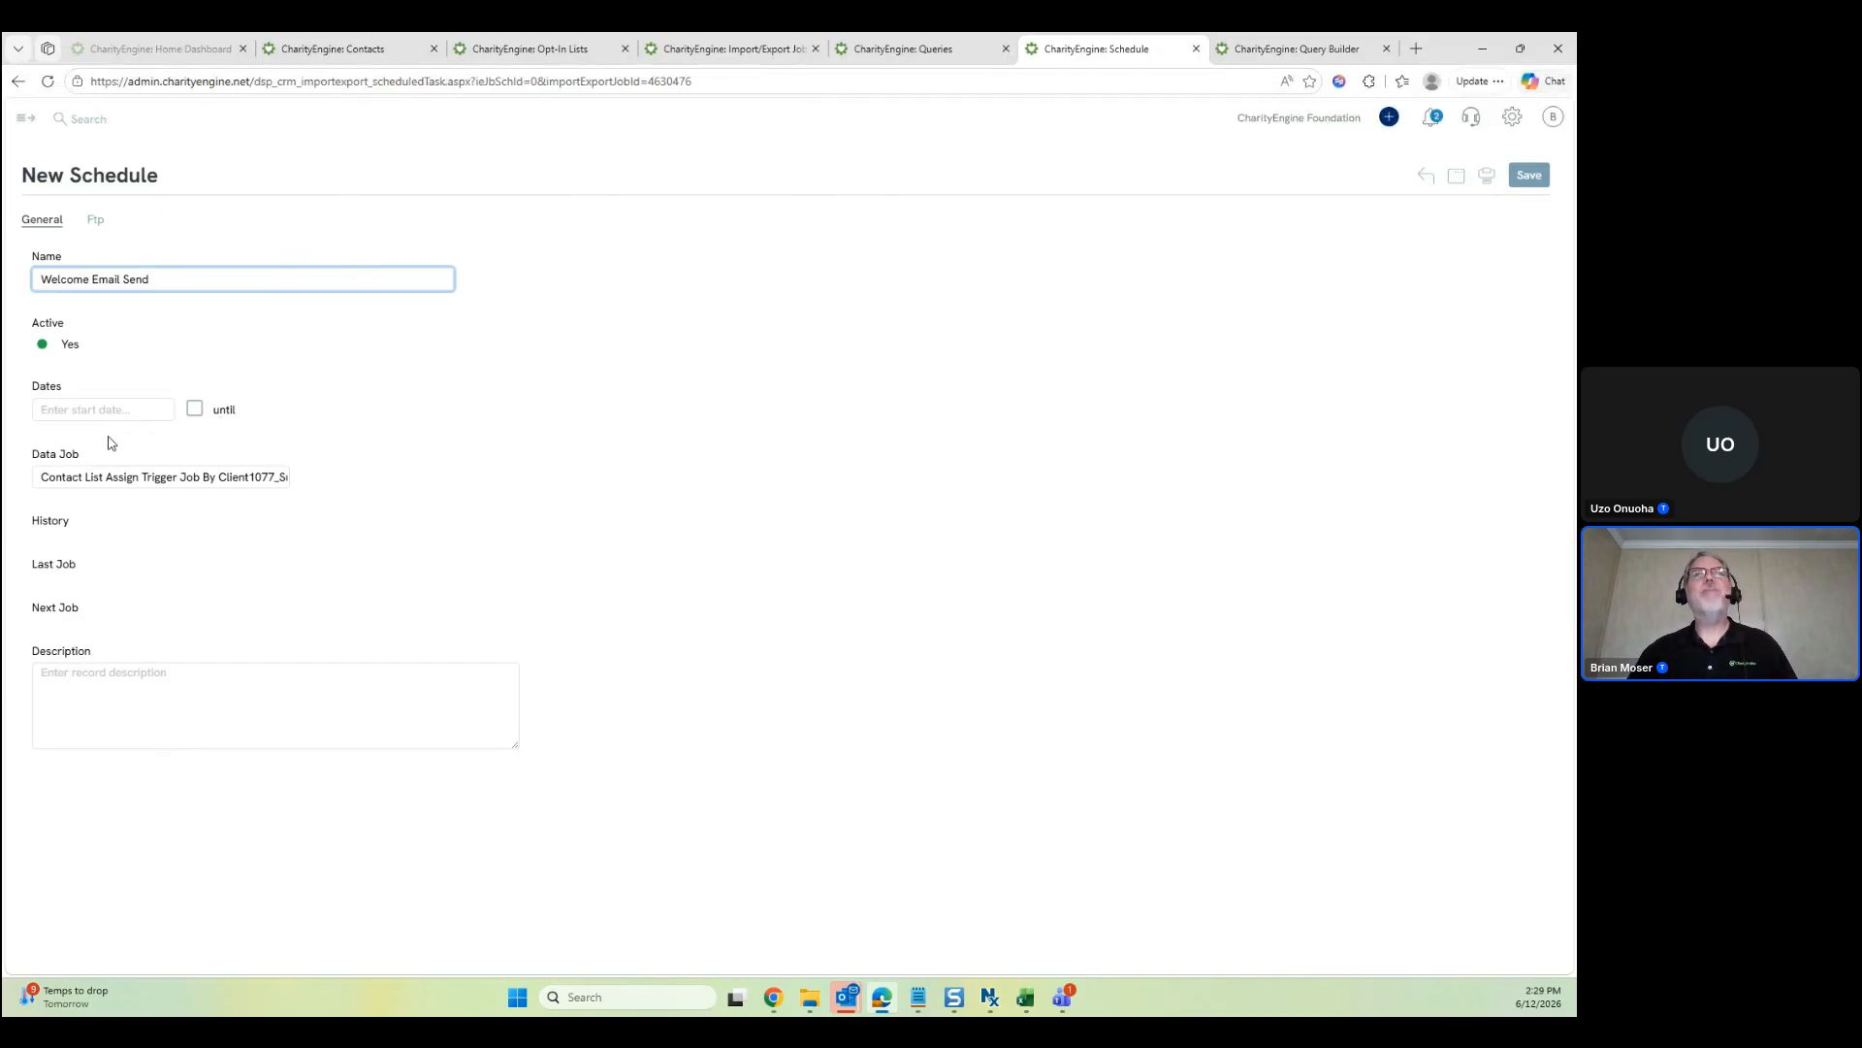
{"action": "left_click", "coordinate": [1530, 177]}
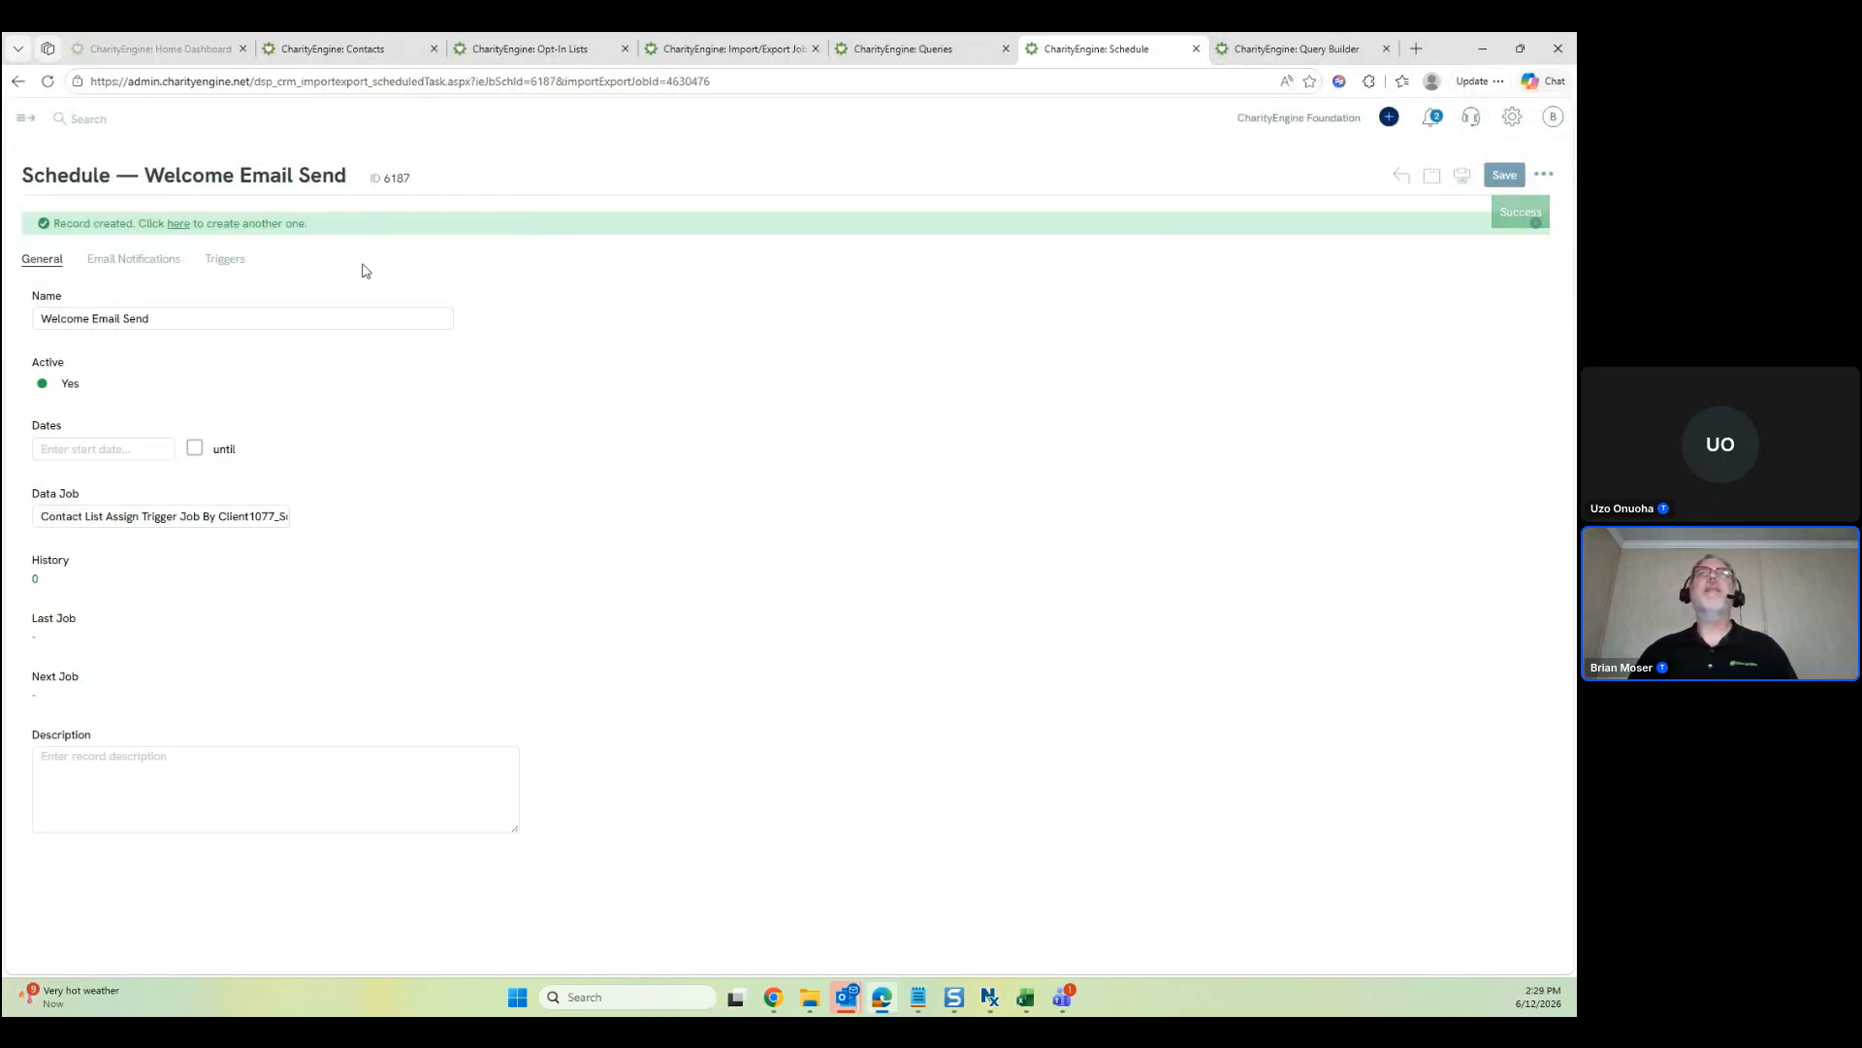
{"action": "left_click", "coordinate": [151, 260]}
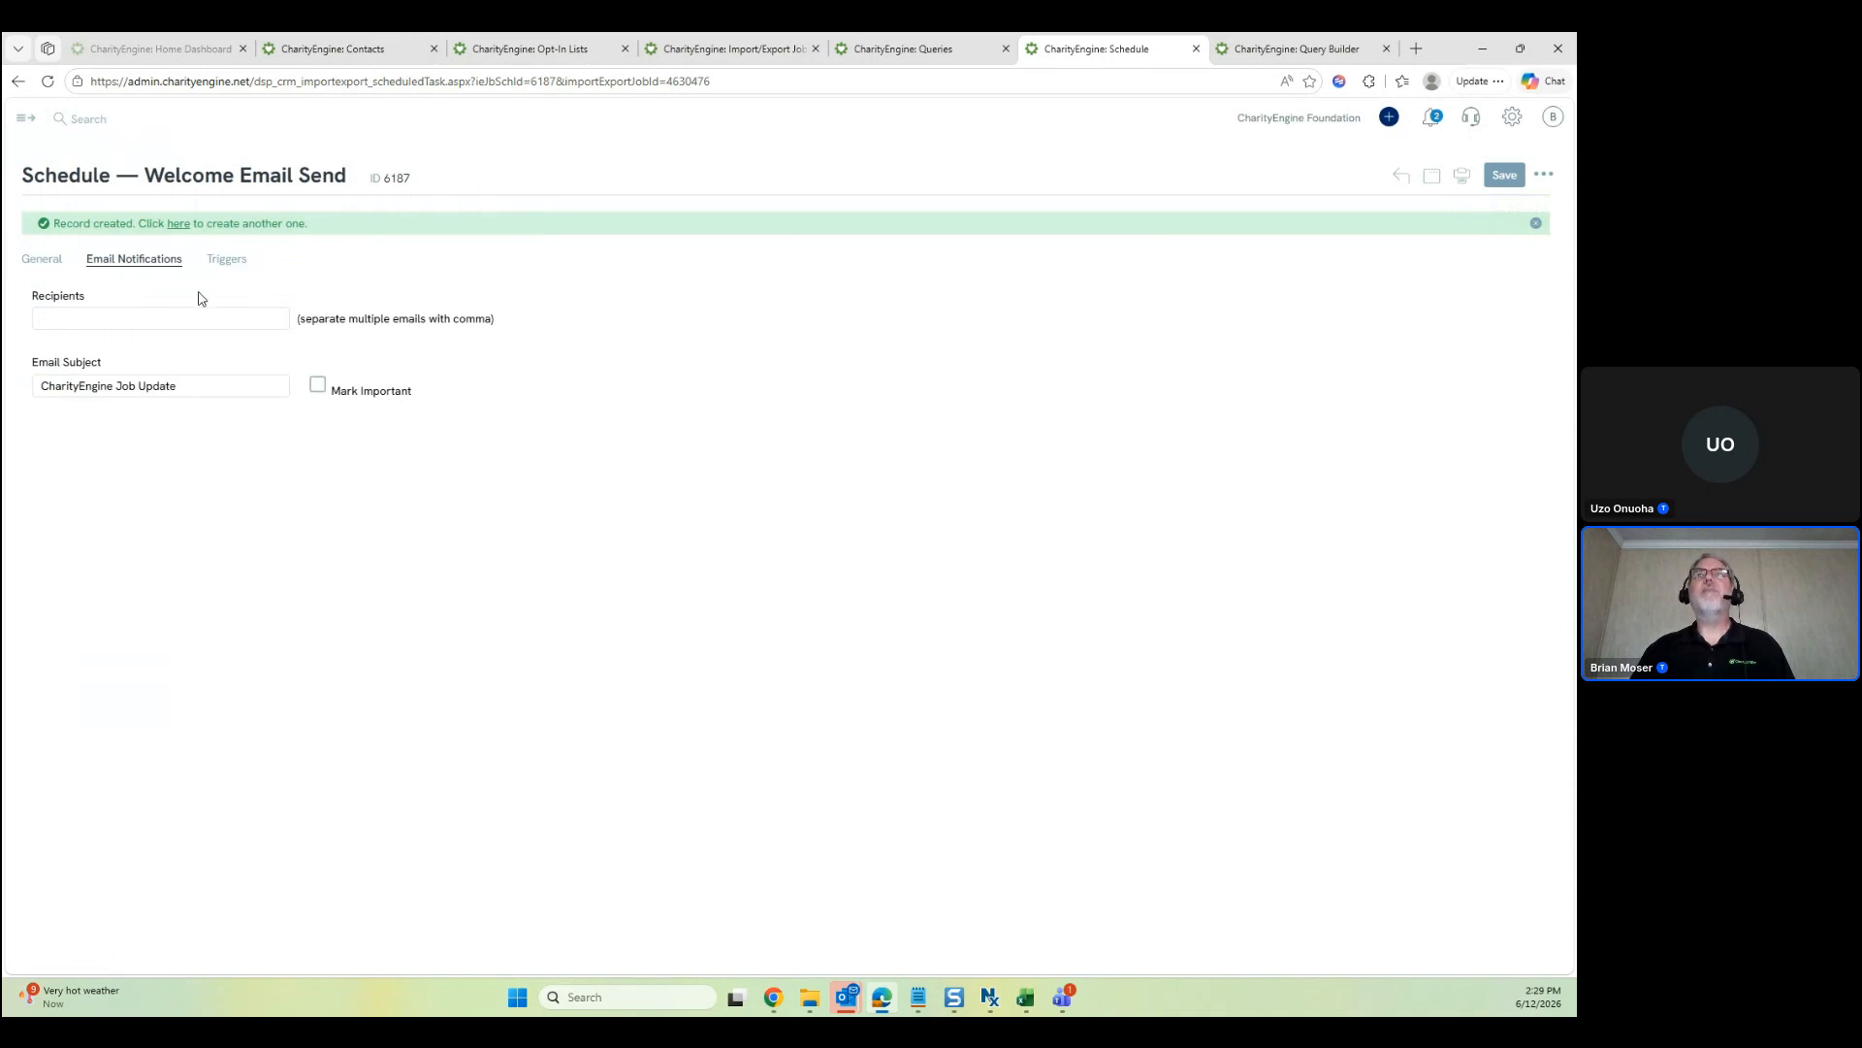
Add a trigger to schedule 6187 repeating every Day at 10:00 PM
{"action": "left_click", "coordinate": [245, 263]}
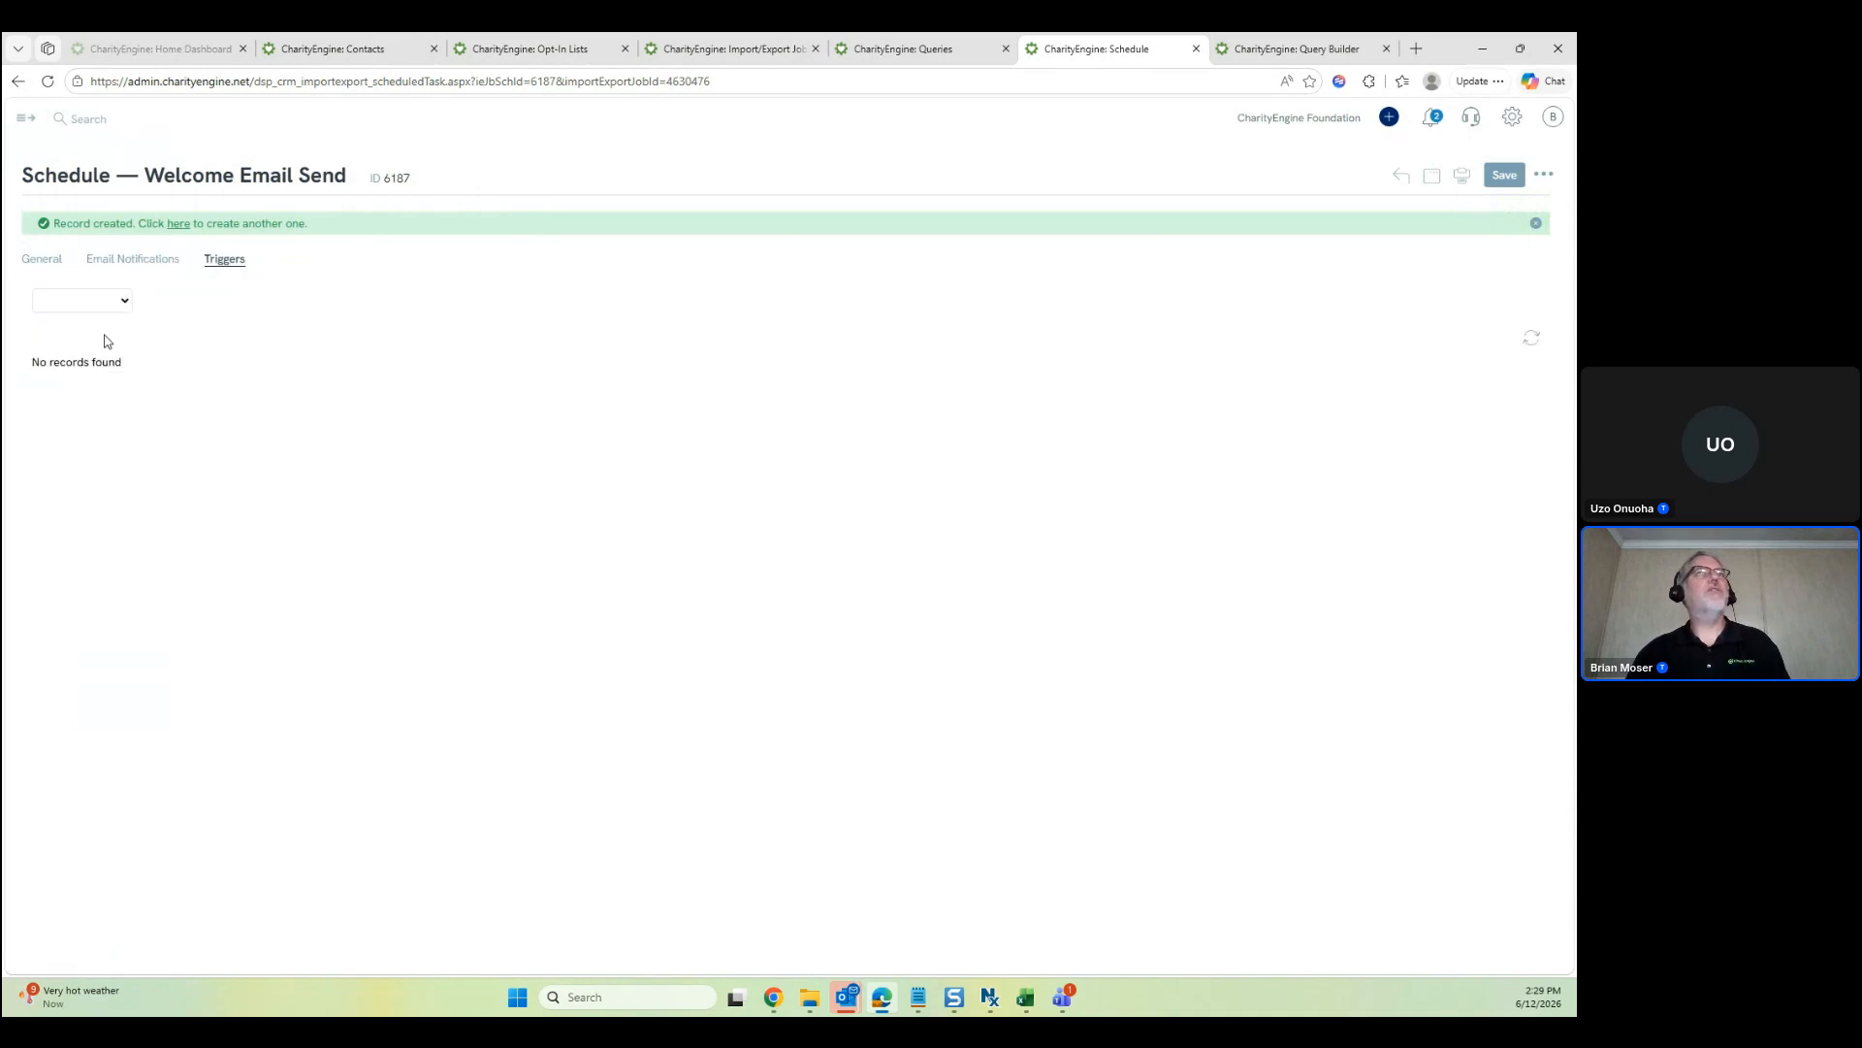
{"action": "left_click", "coordinate": [122, 304]}
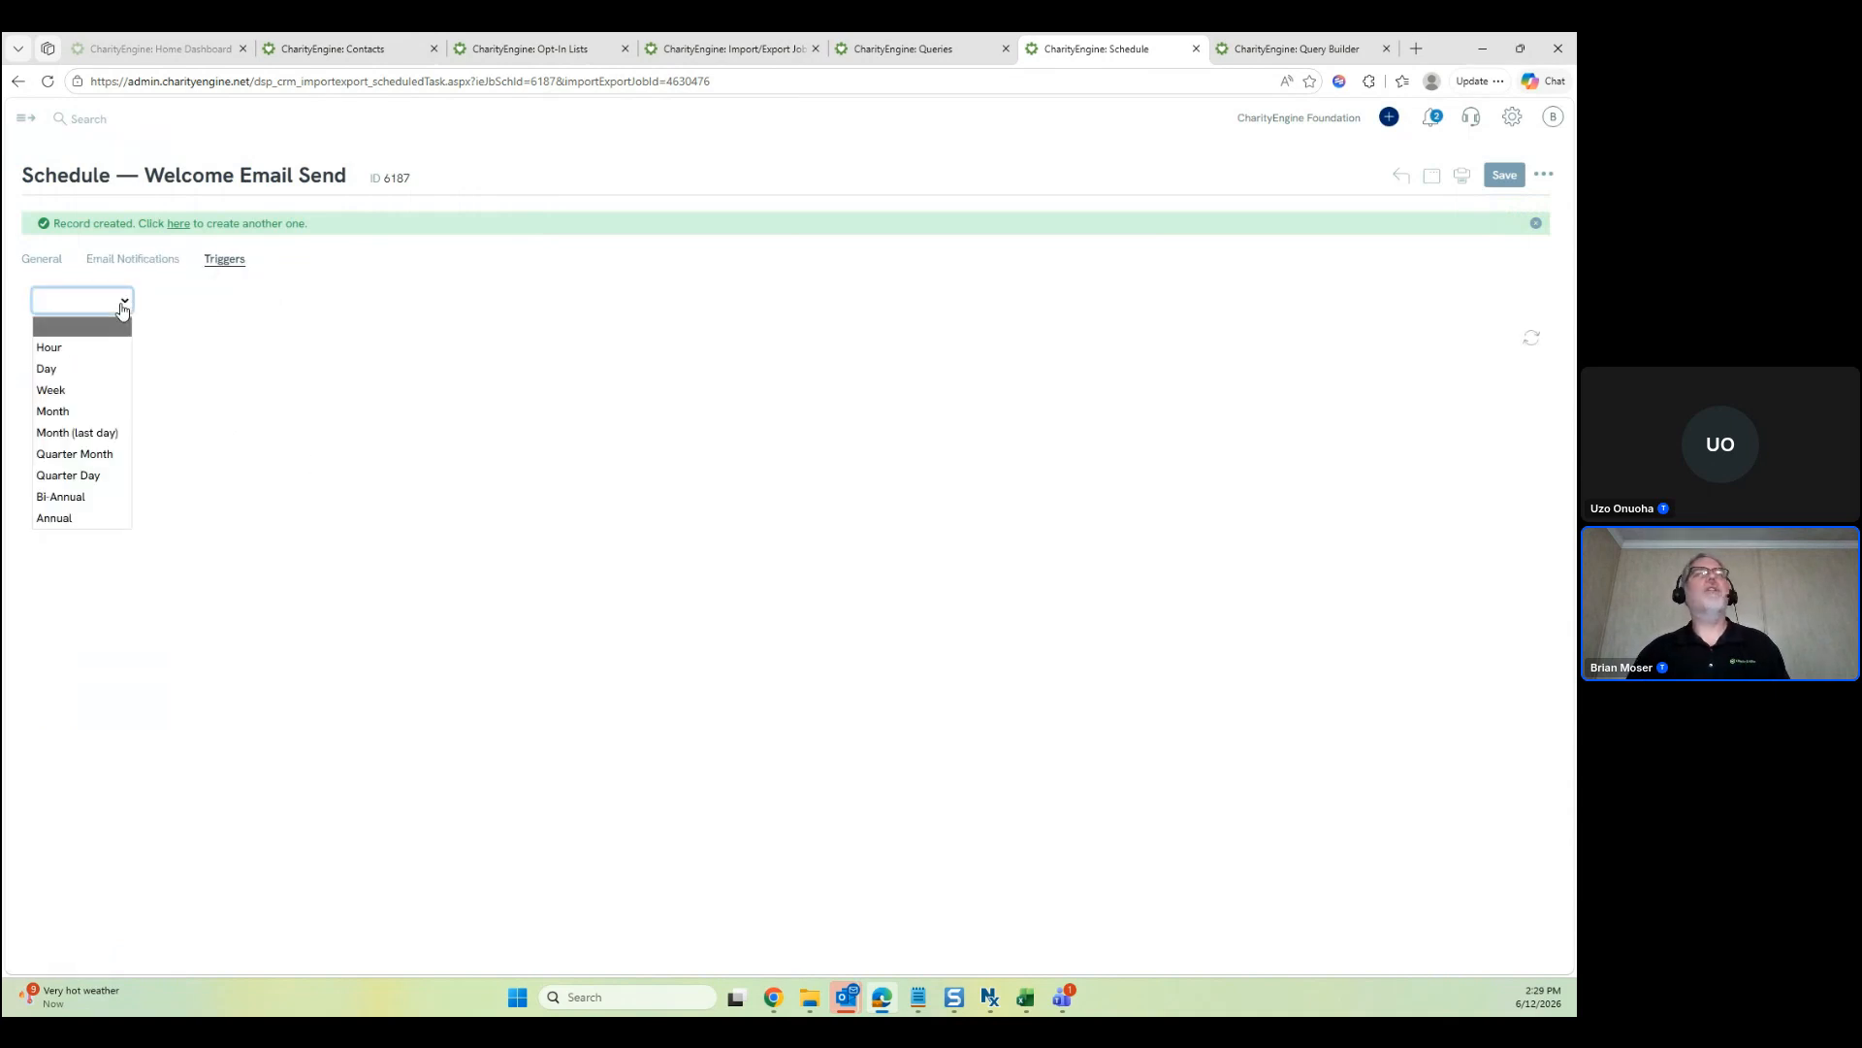
{"action": "left_click", "coordinate": [120, 368]}
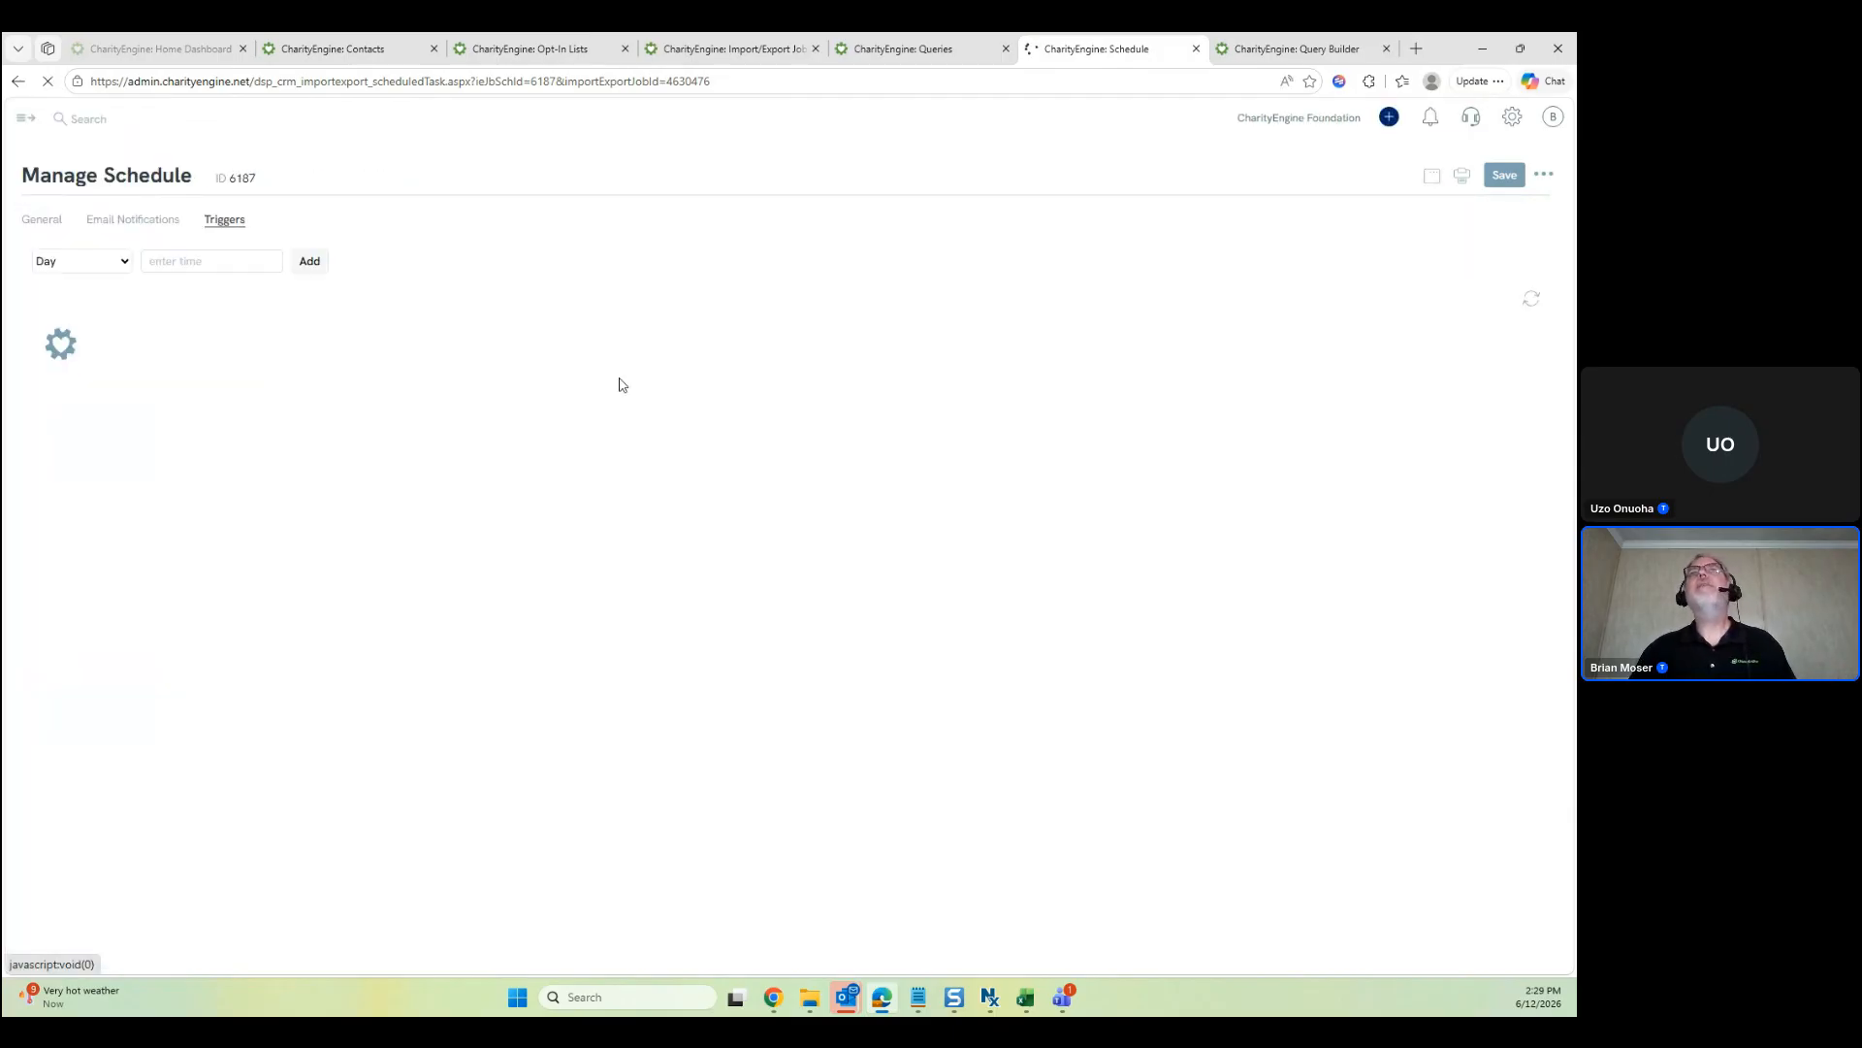
{"action": "left_click", "coordinate": [115, 270]}
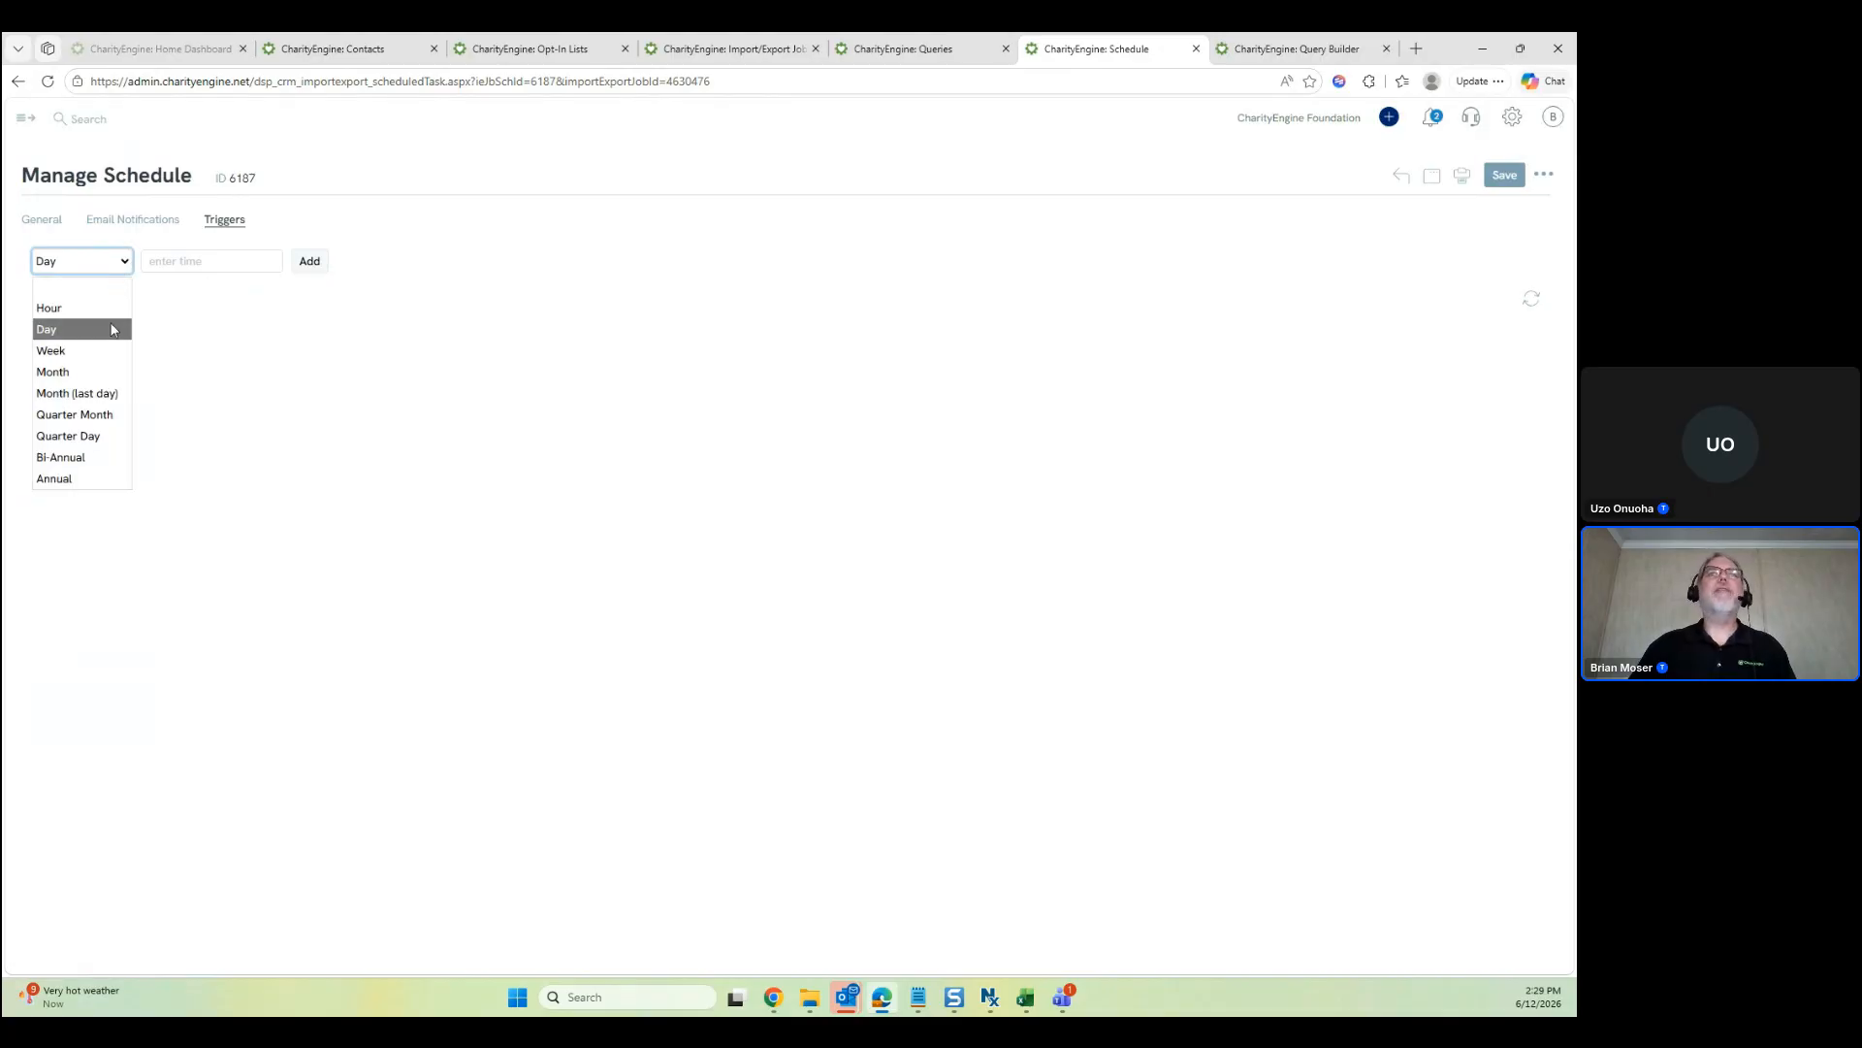
{"action": "left_click", "coordinate": [184, 261]}
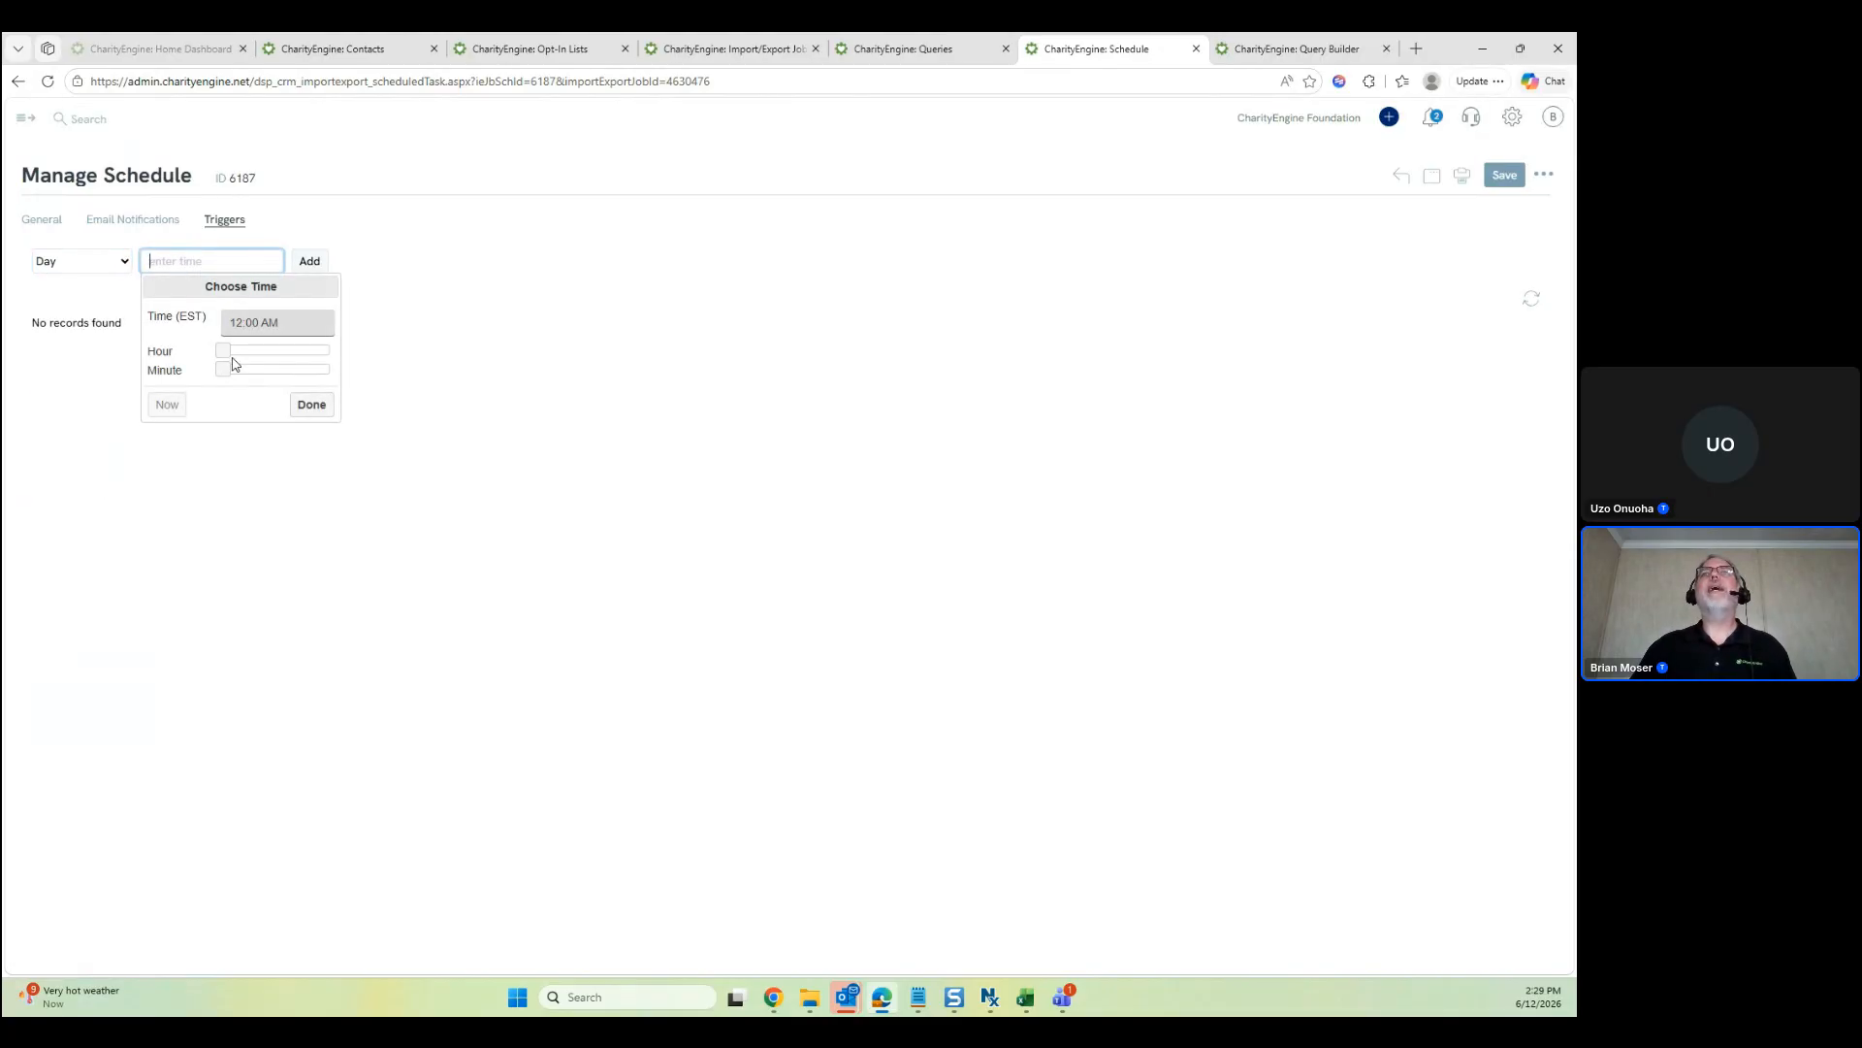
{"action": "left_click_drag", "start_coordinate": [223, 350], "coordinate": [330, 356]}
{"action": "left_click", "coordinate": [311, 404]}
{"action": "left_click", "coordinate": [308, 261]}
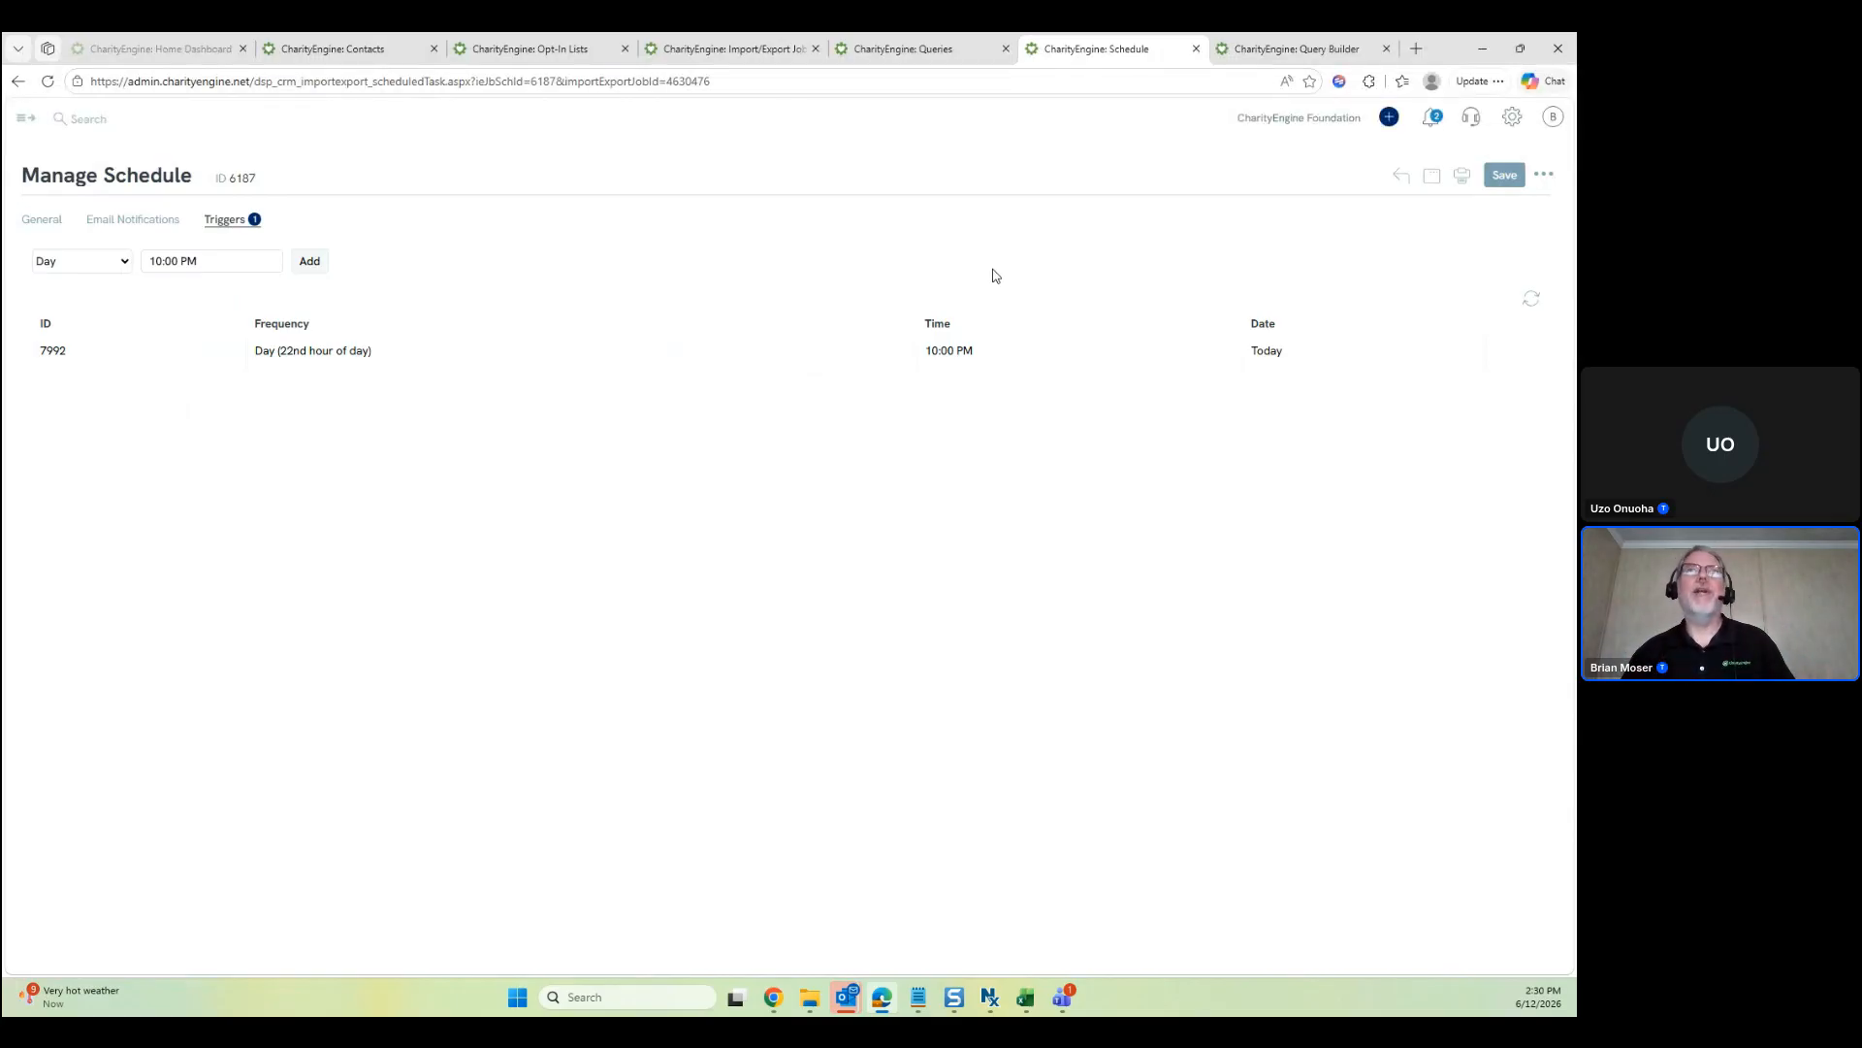
Go to Automation > General > Job Scheduler and search jobs with Dates set to Today
{"action": "left_click", "coordinate": [24, 127]}
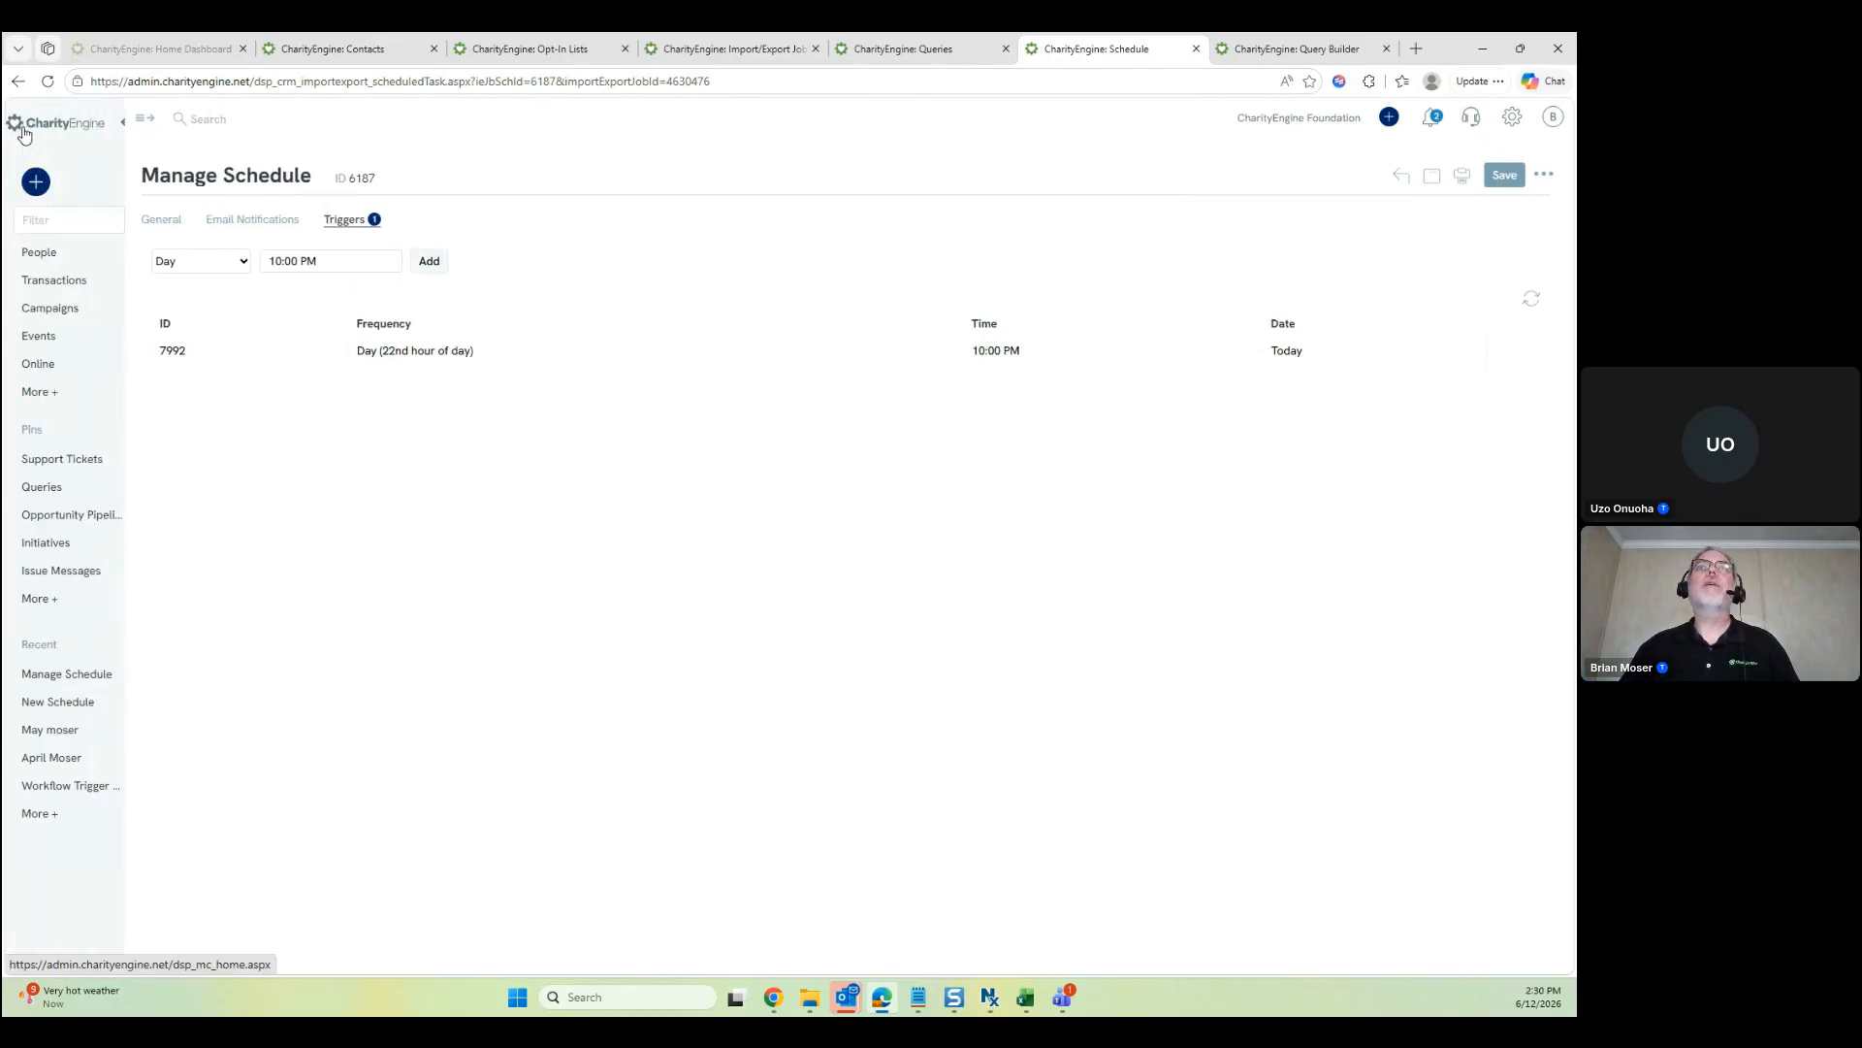
{"action": "left_click", "coordinate": [39, 391]}
{"action": "left_click", "coordinate": [75, 509]}
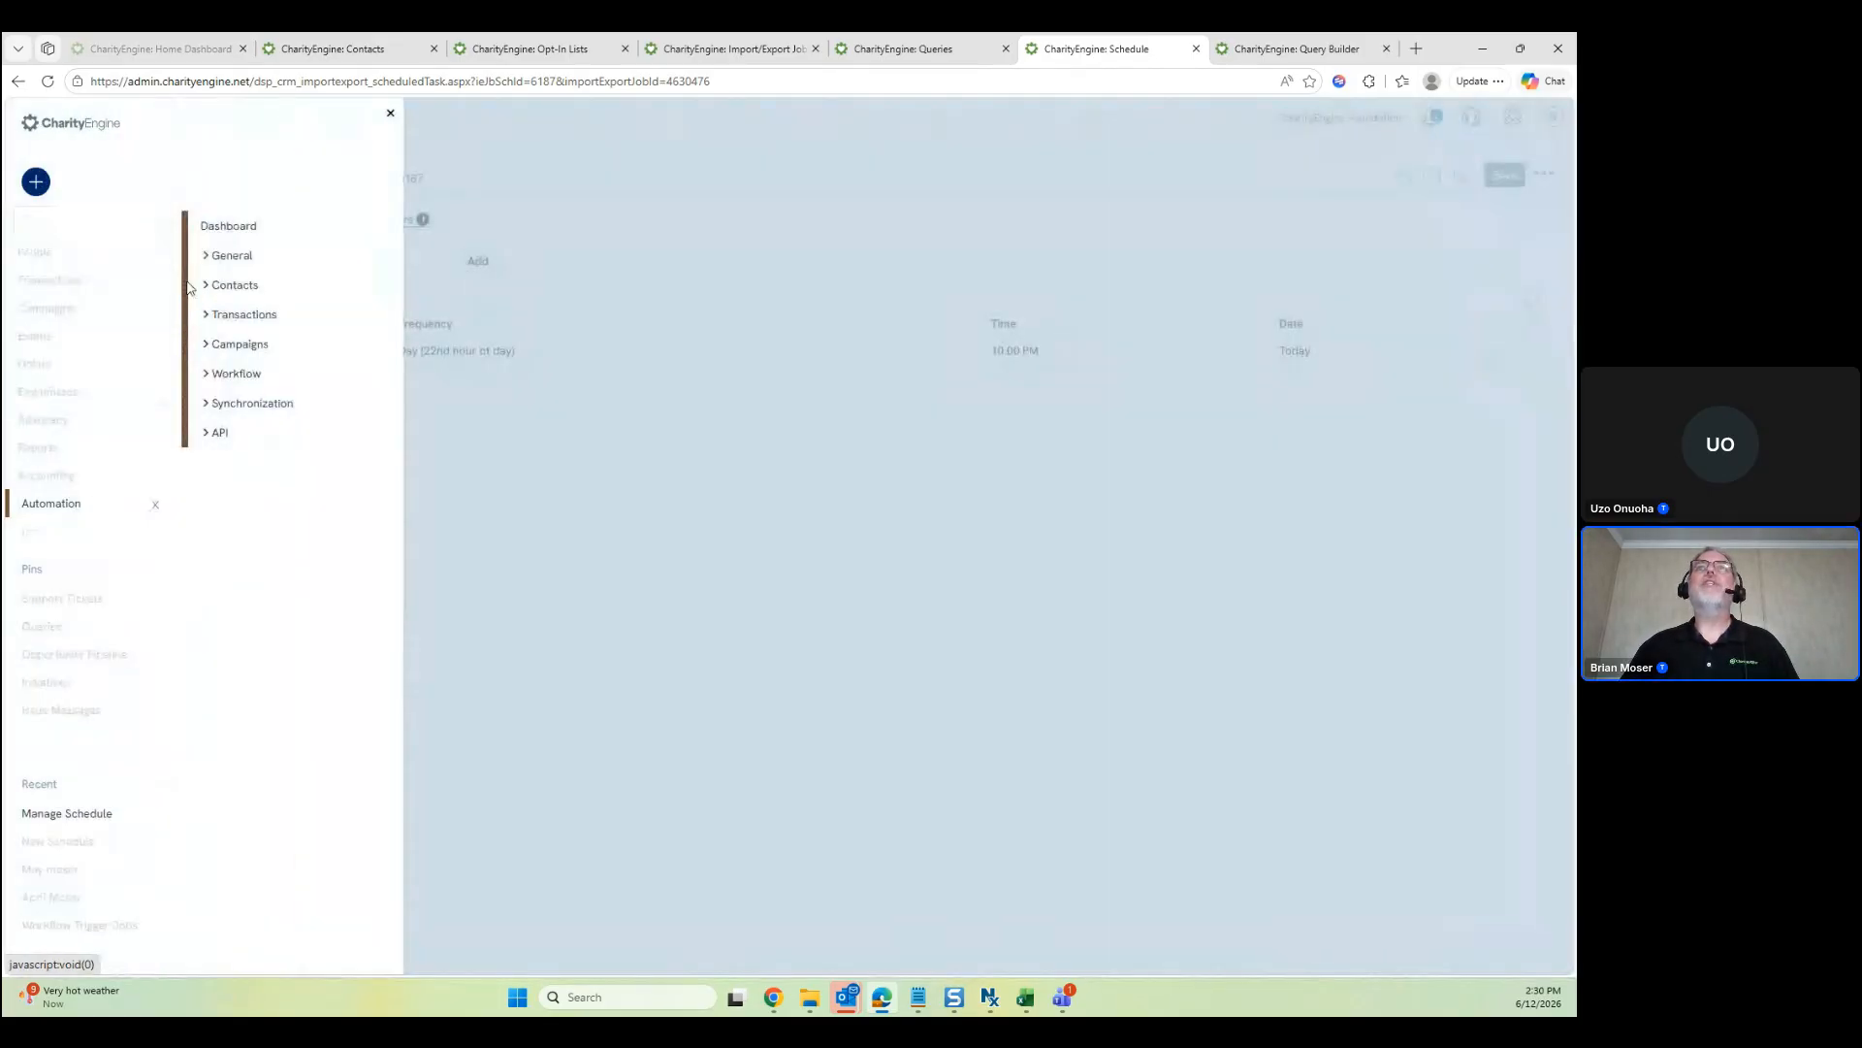
{"action": "left_click", "coordinate": [219, 259]}
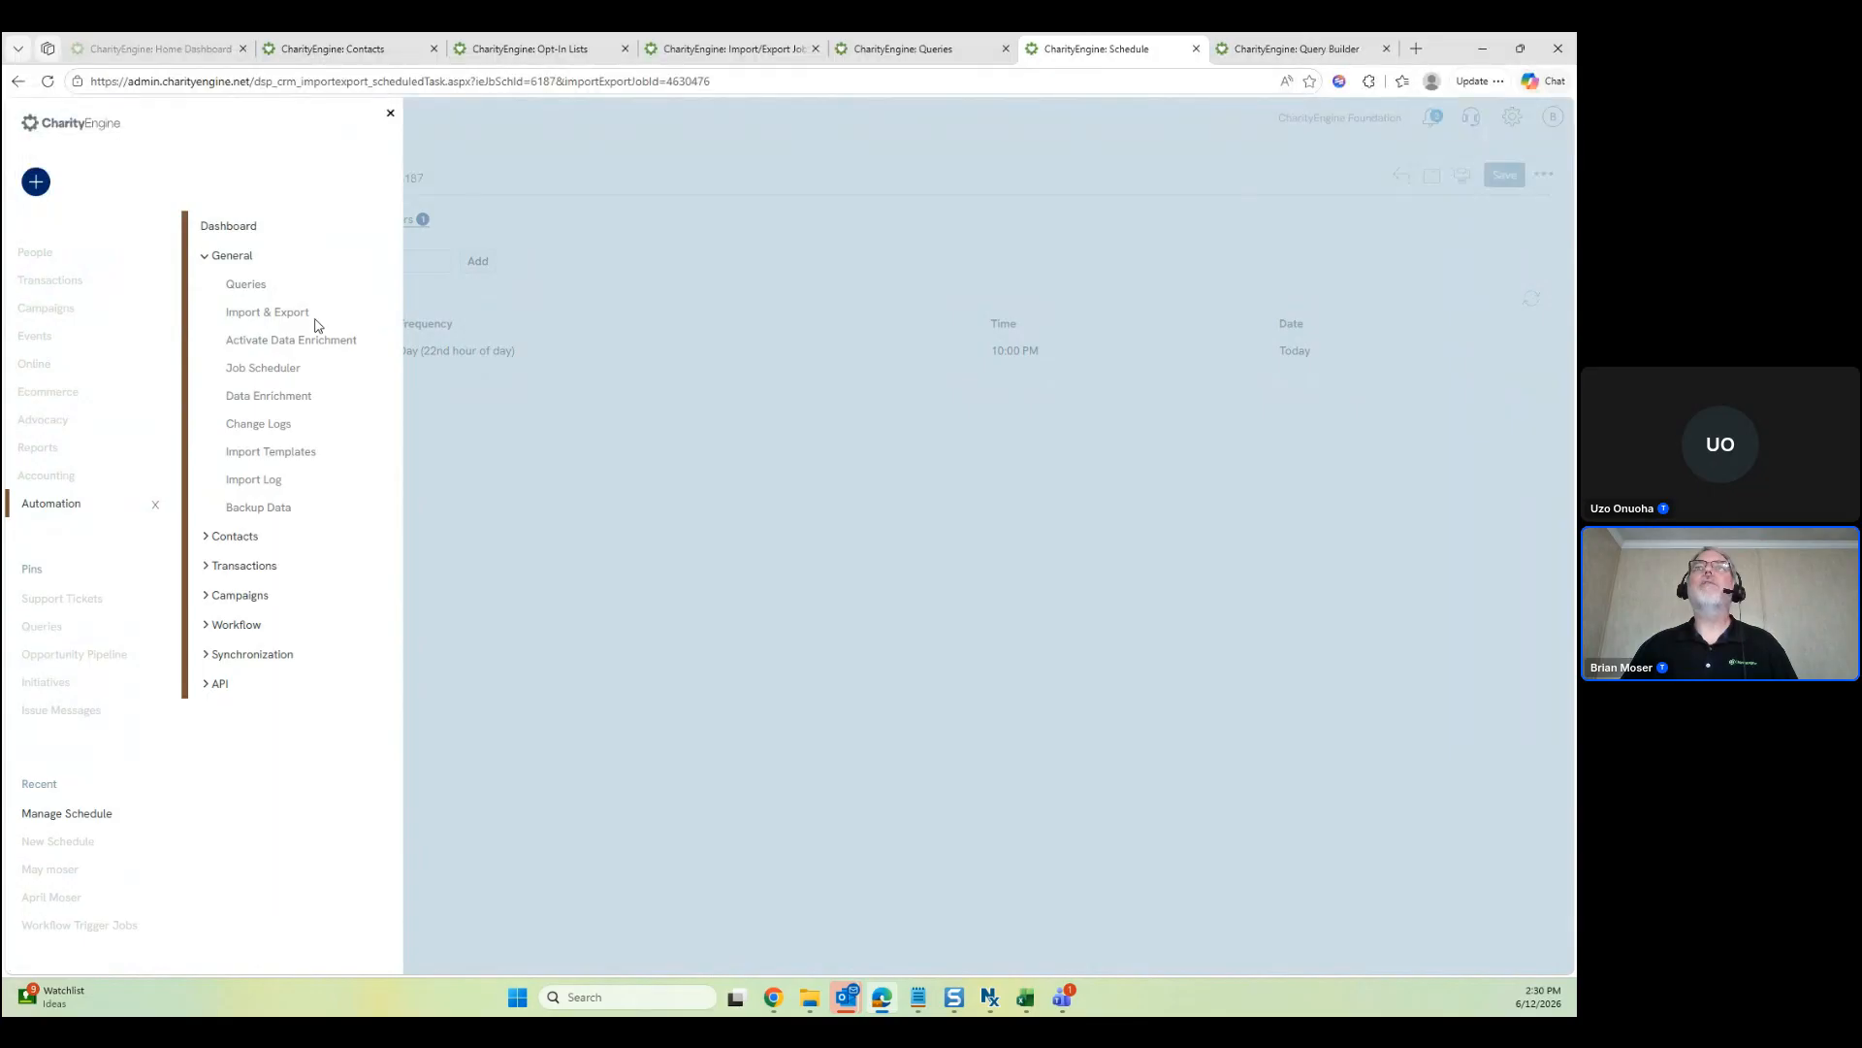
{"action": "left_click", "coordinate": [288, 371]}
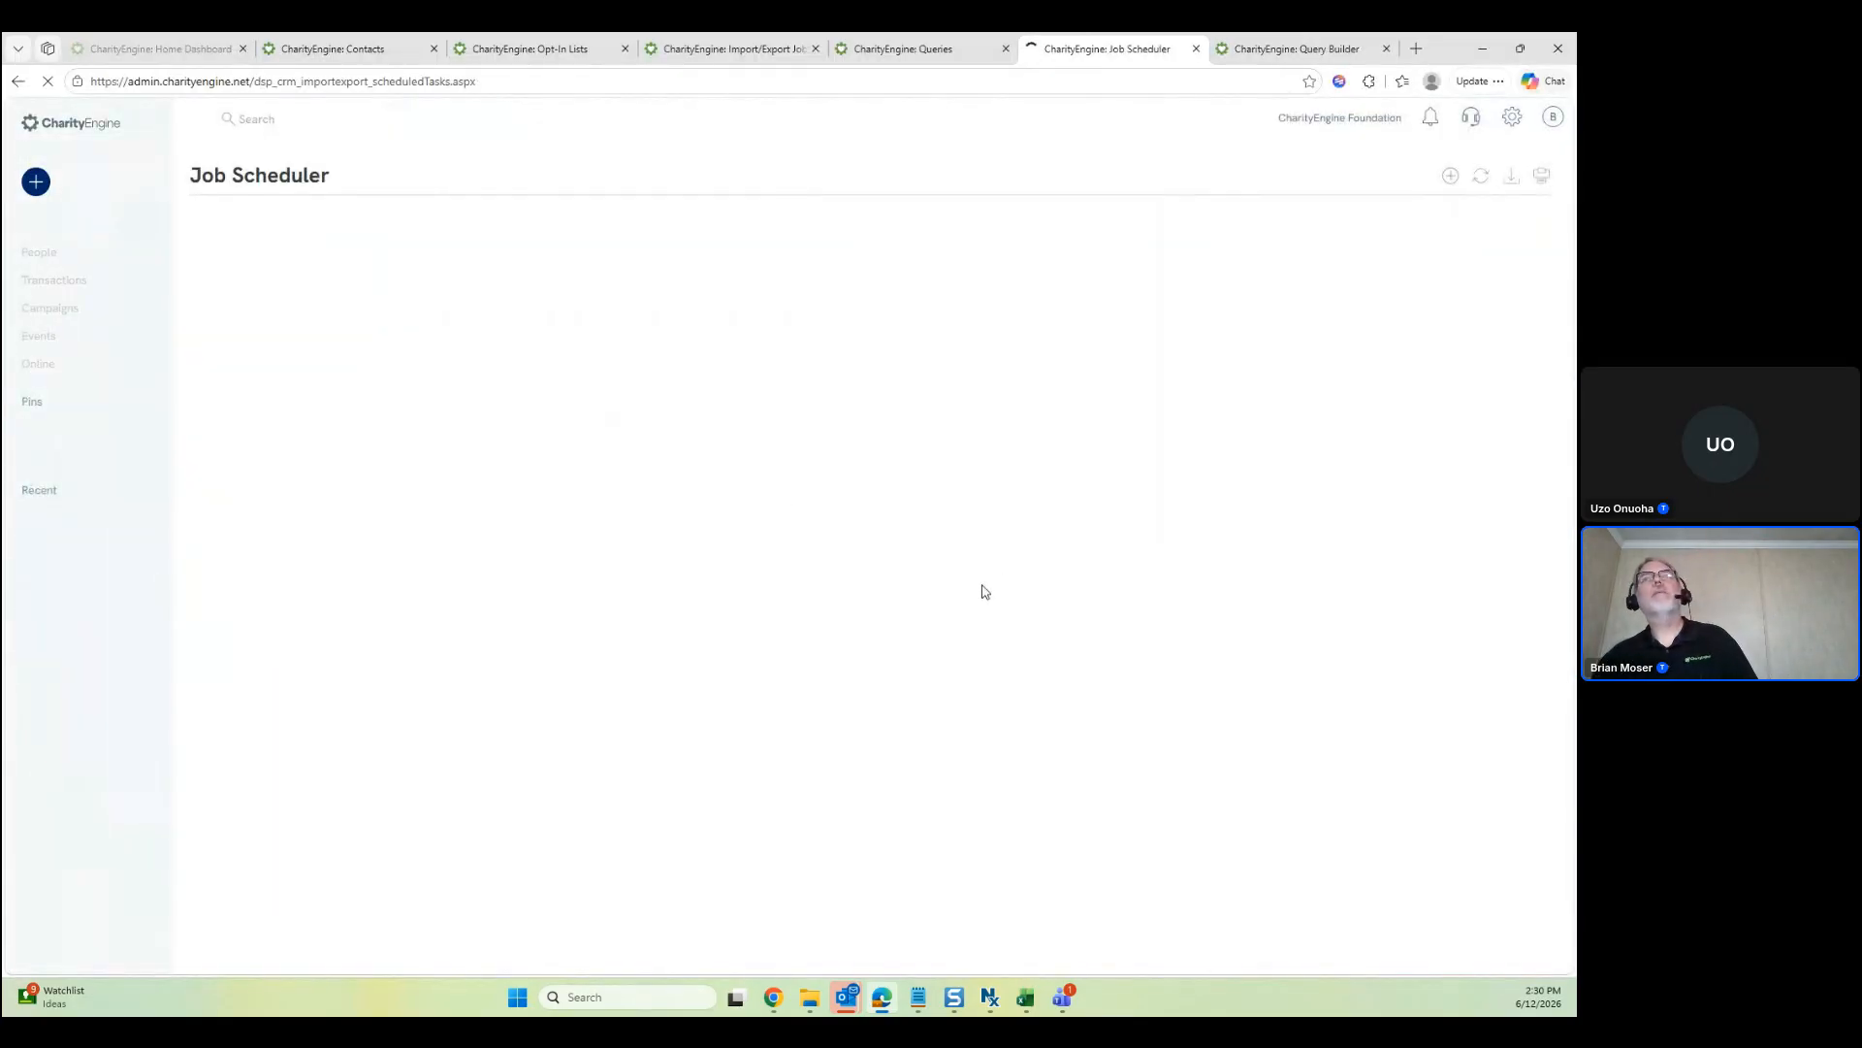
{"action": "left_click", "coordinate": [657, 249]}
{"action": "left_click", "coordinate": [660, 425]}
{"action": "left_click", "coordinate": [424, 330]}
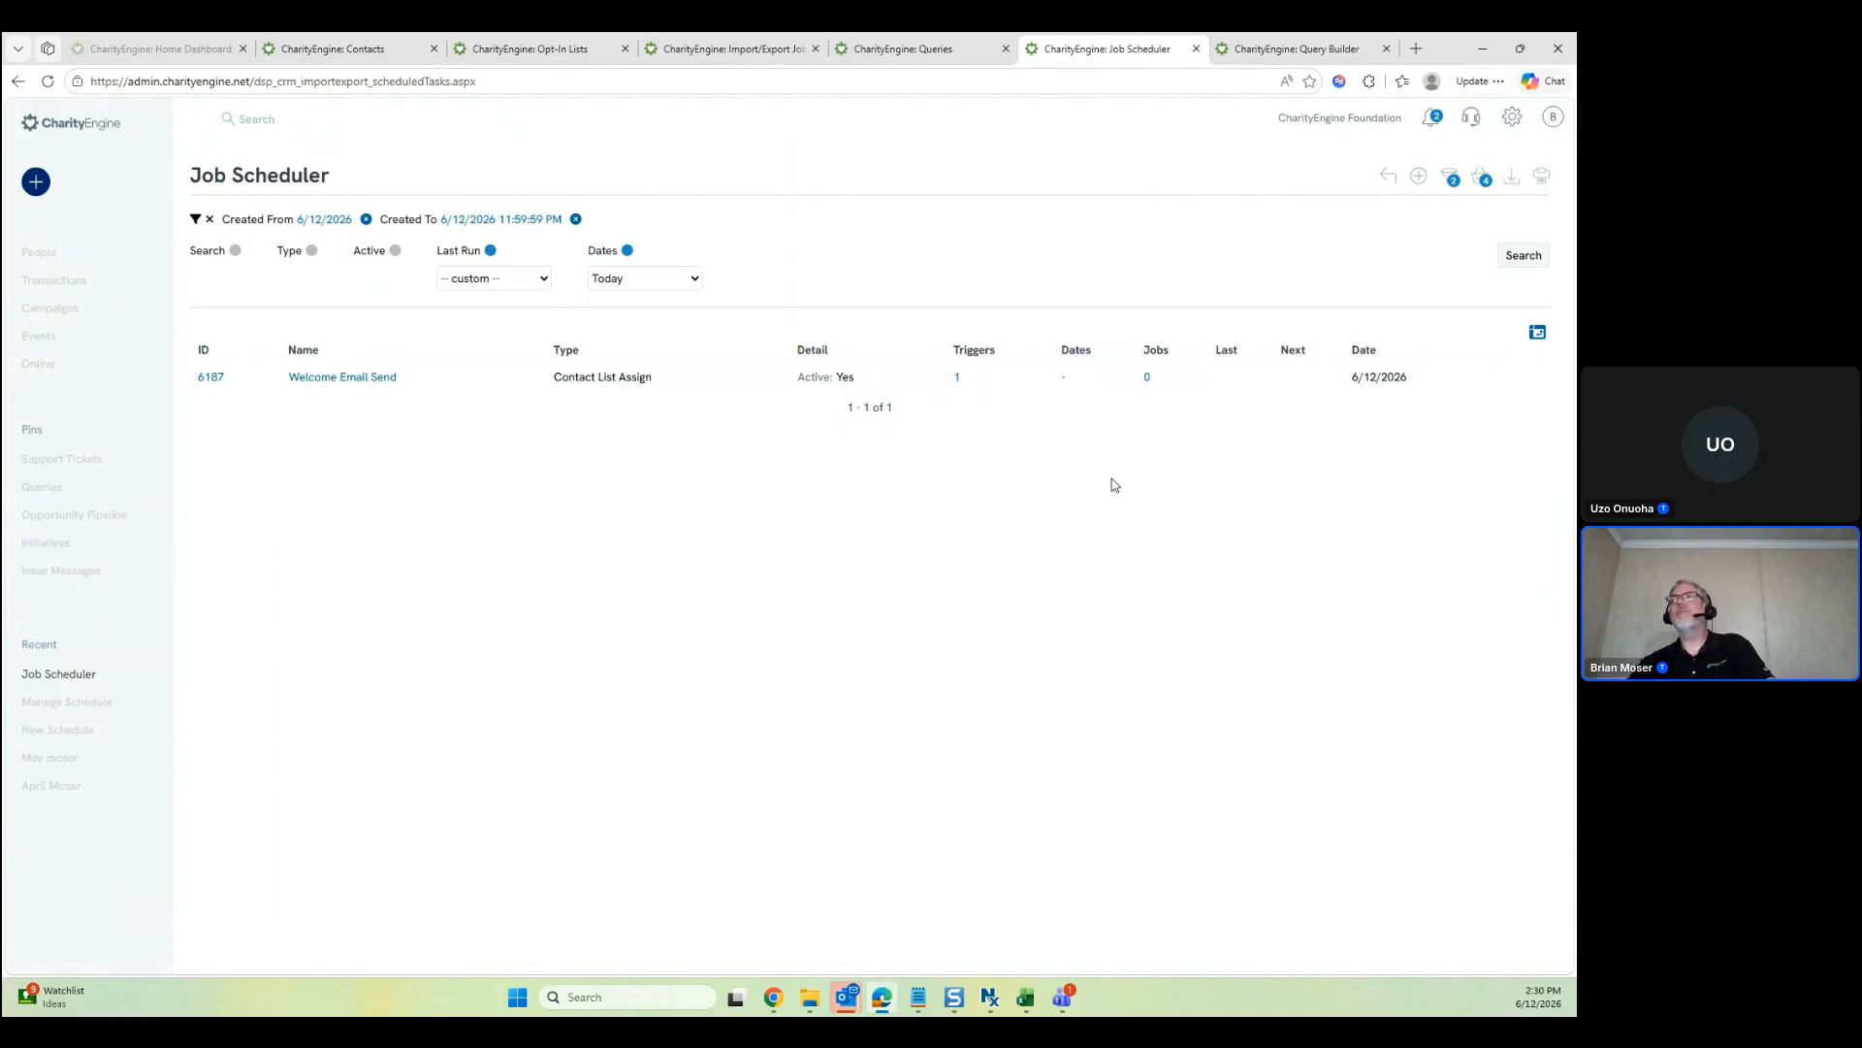
Open job 6187, Welcome Email Send, in a tab, review its notifications and triggers, then close it
{"action": "left_click", "coordinate": [1521, 375]}
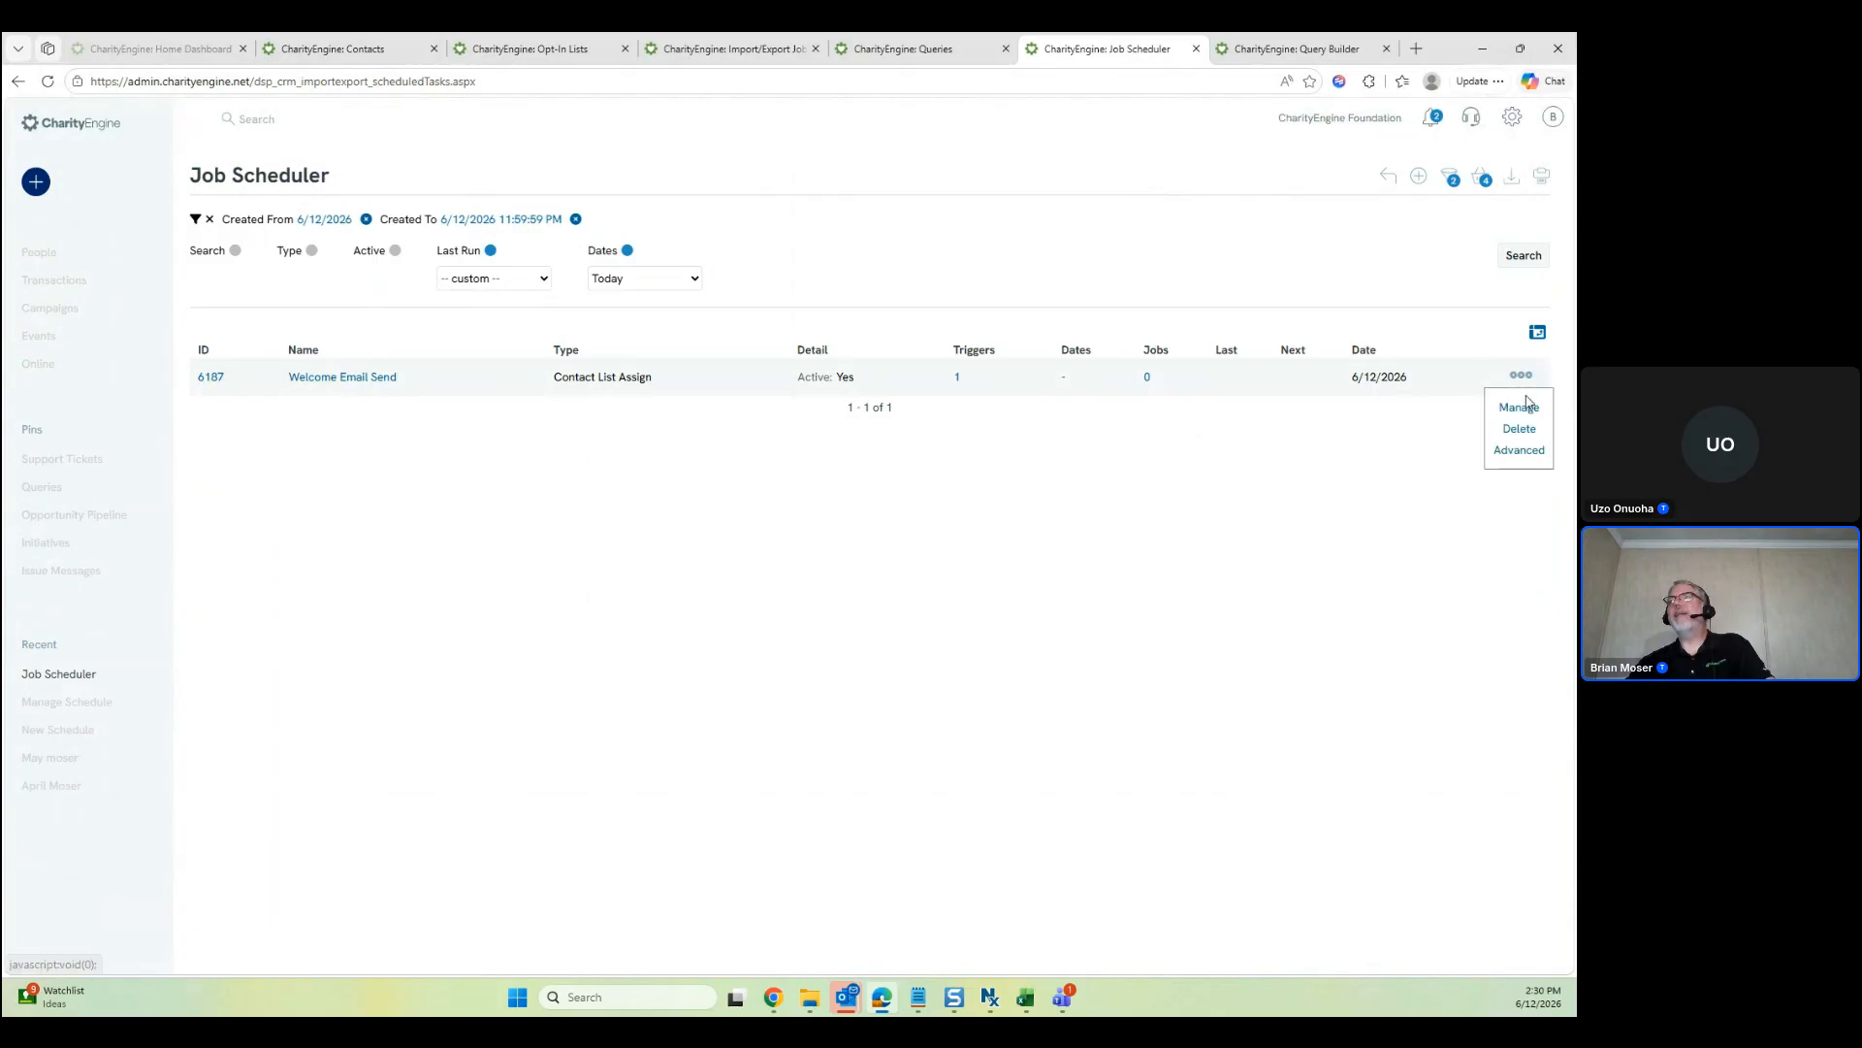
{"action": "left_click", "coordinate": [1519, 403], "text": "ctrl"}
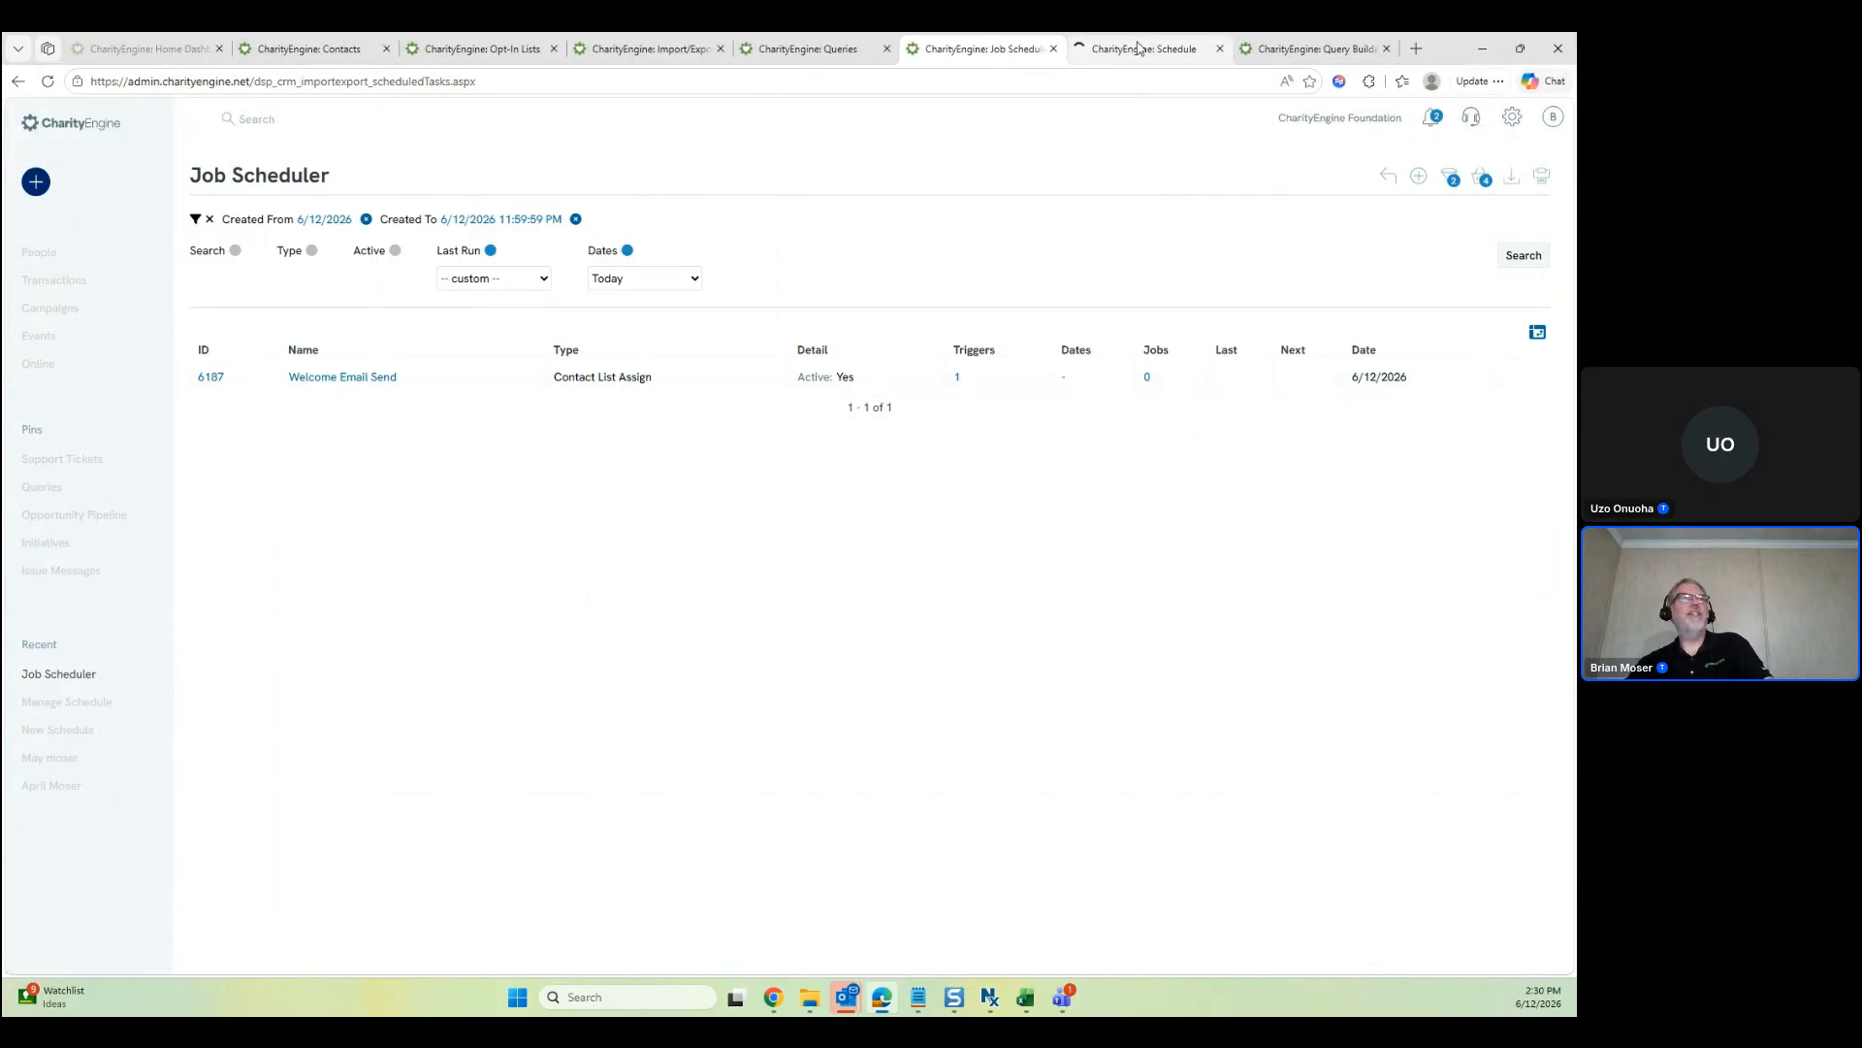
{"action": "left_click", "coordinate": [1138, 47]}
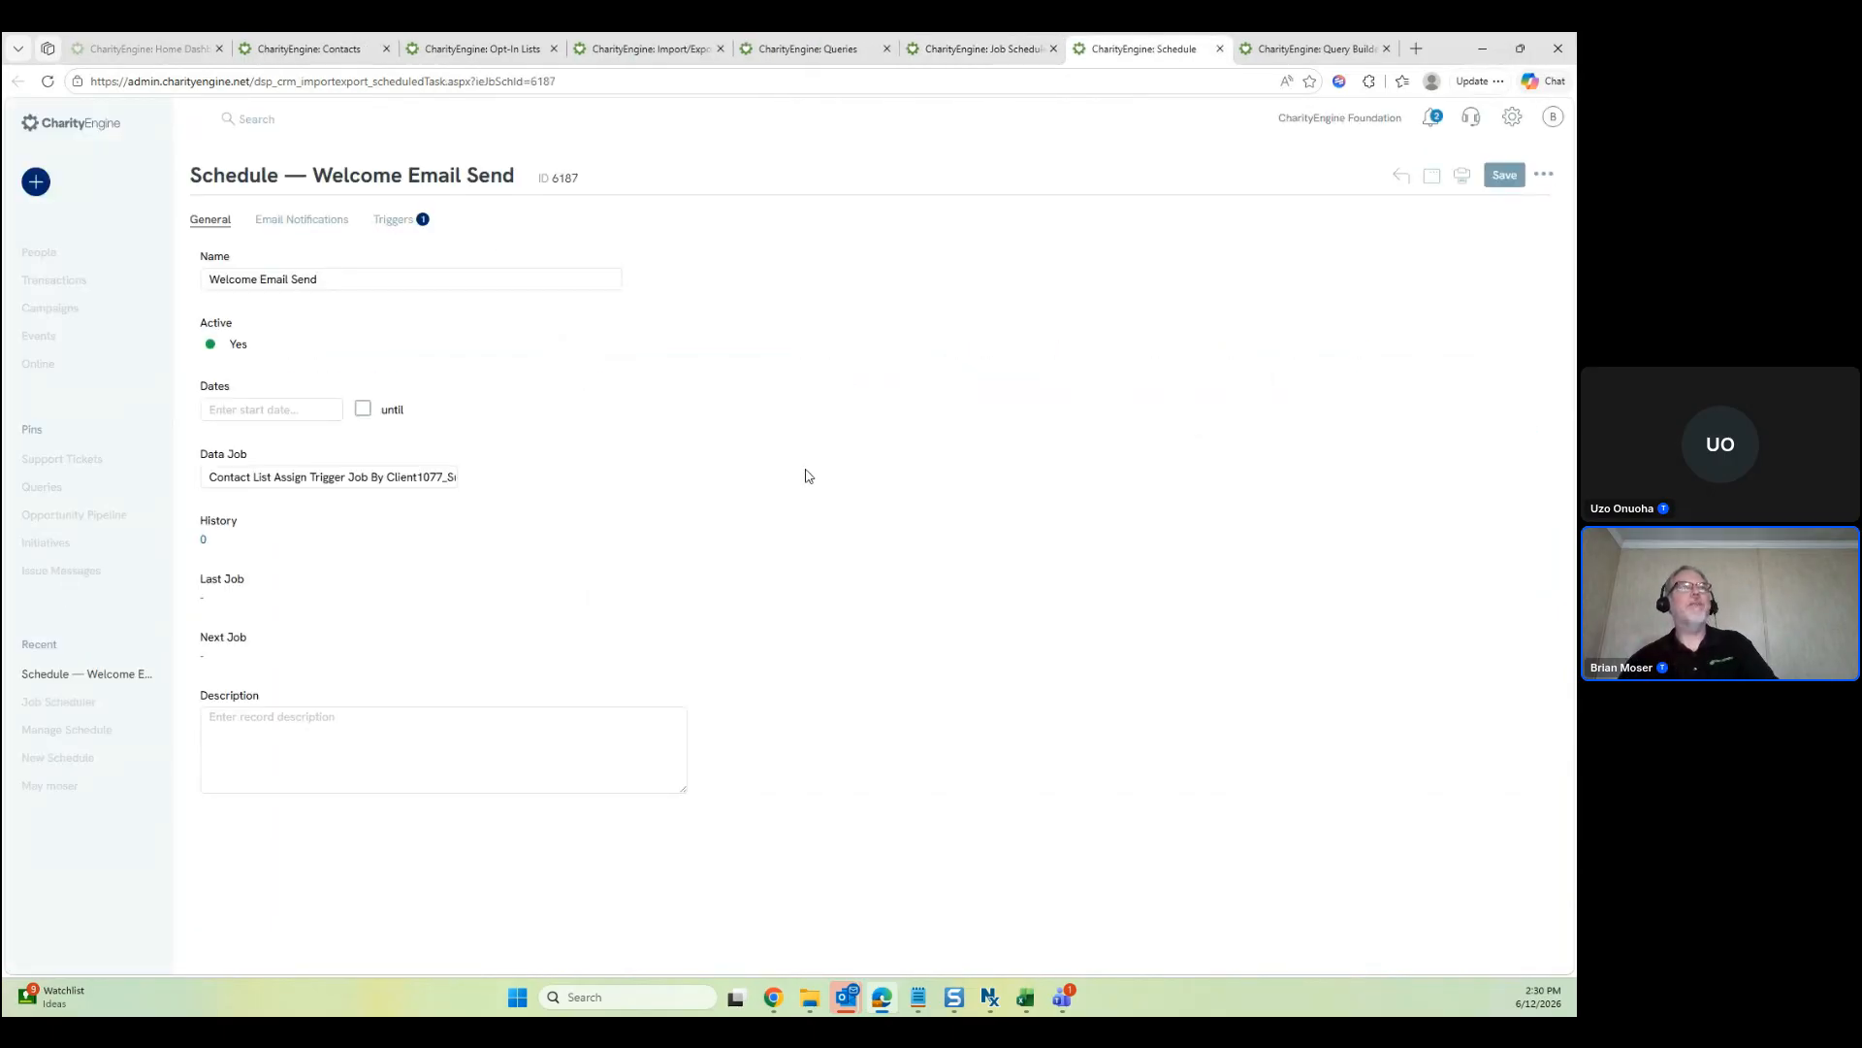
{"action": "left_click", "coordinate": [339, 218]}
{"action": "left_click", "coordinate": [391, 219]}
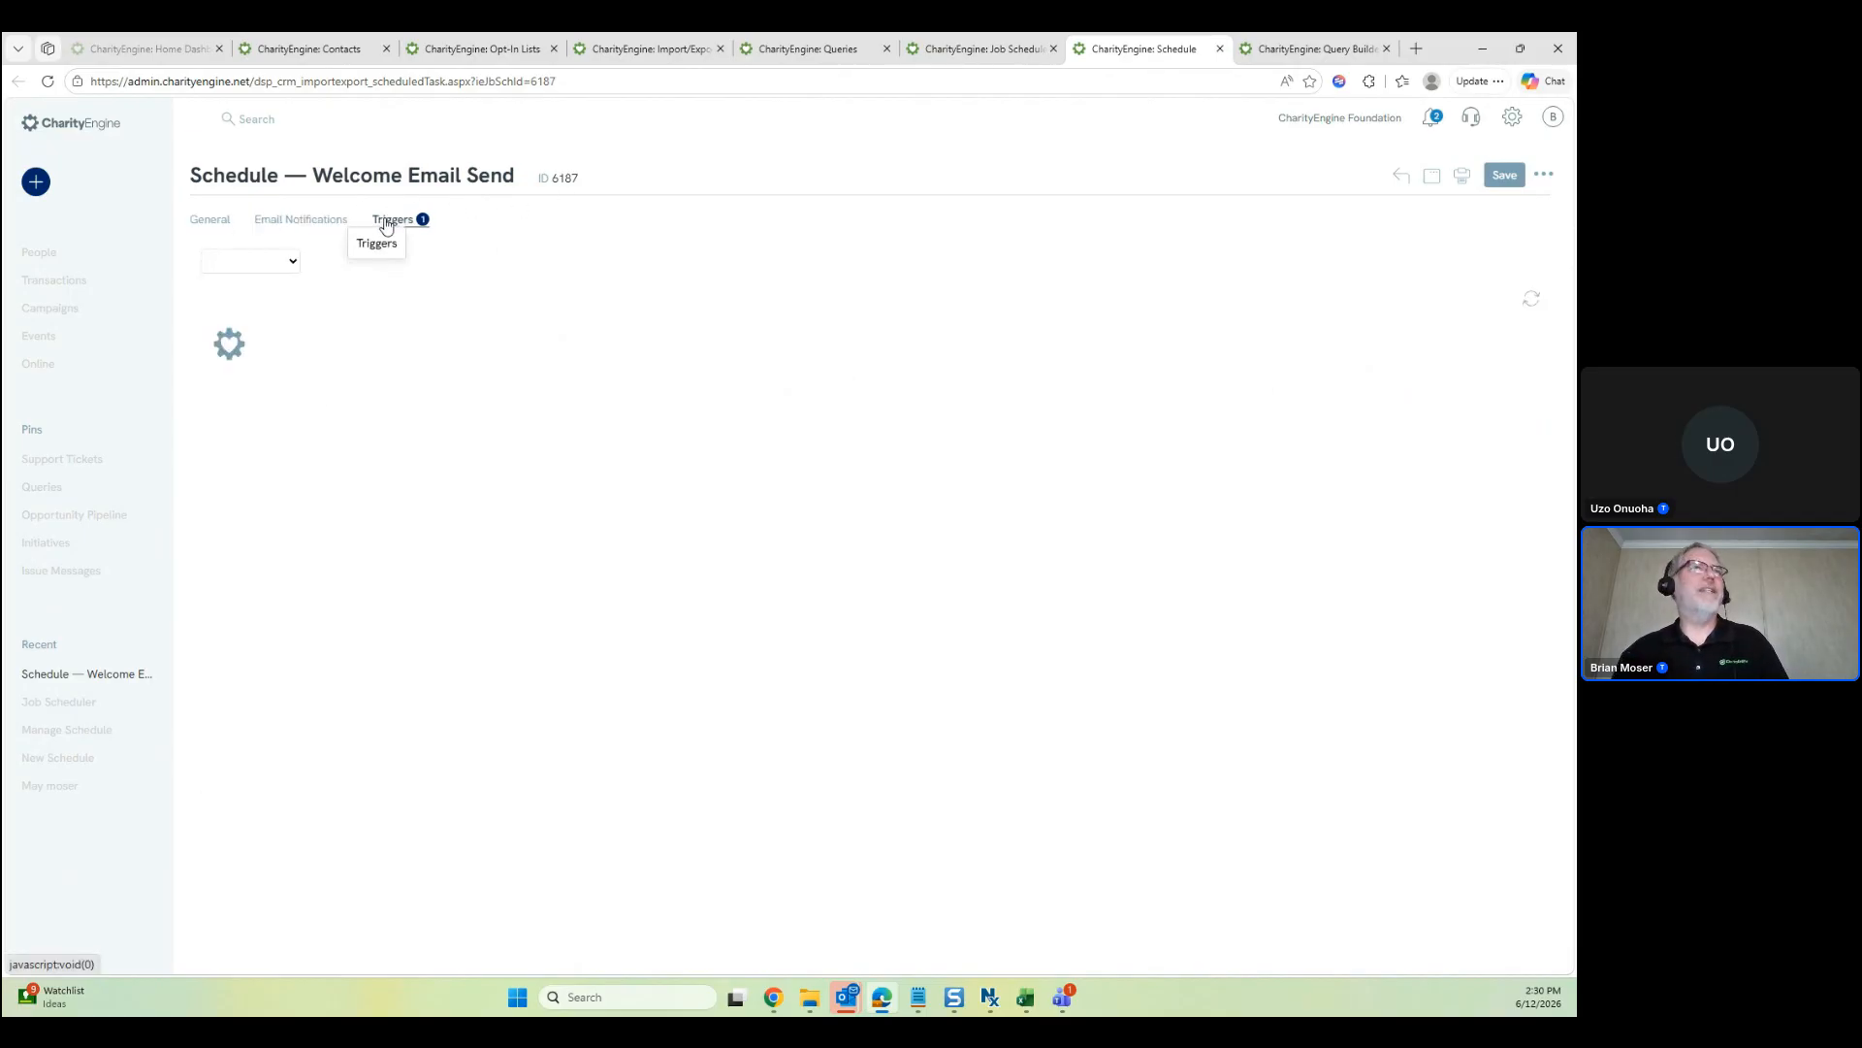
{"action": "left_click", "coordinate": [215, 222]}
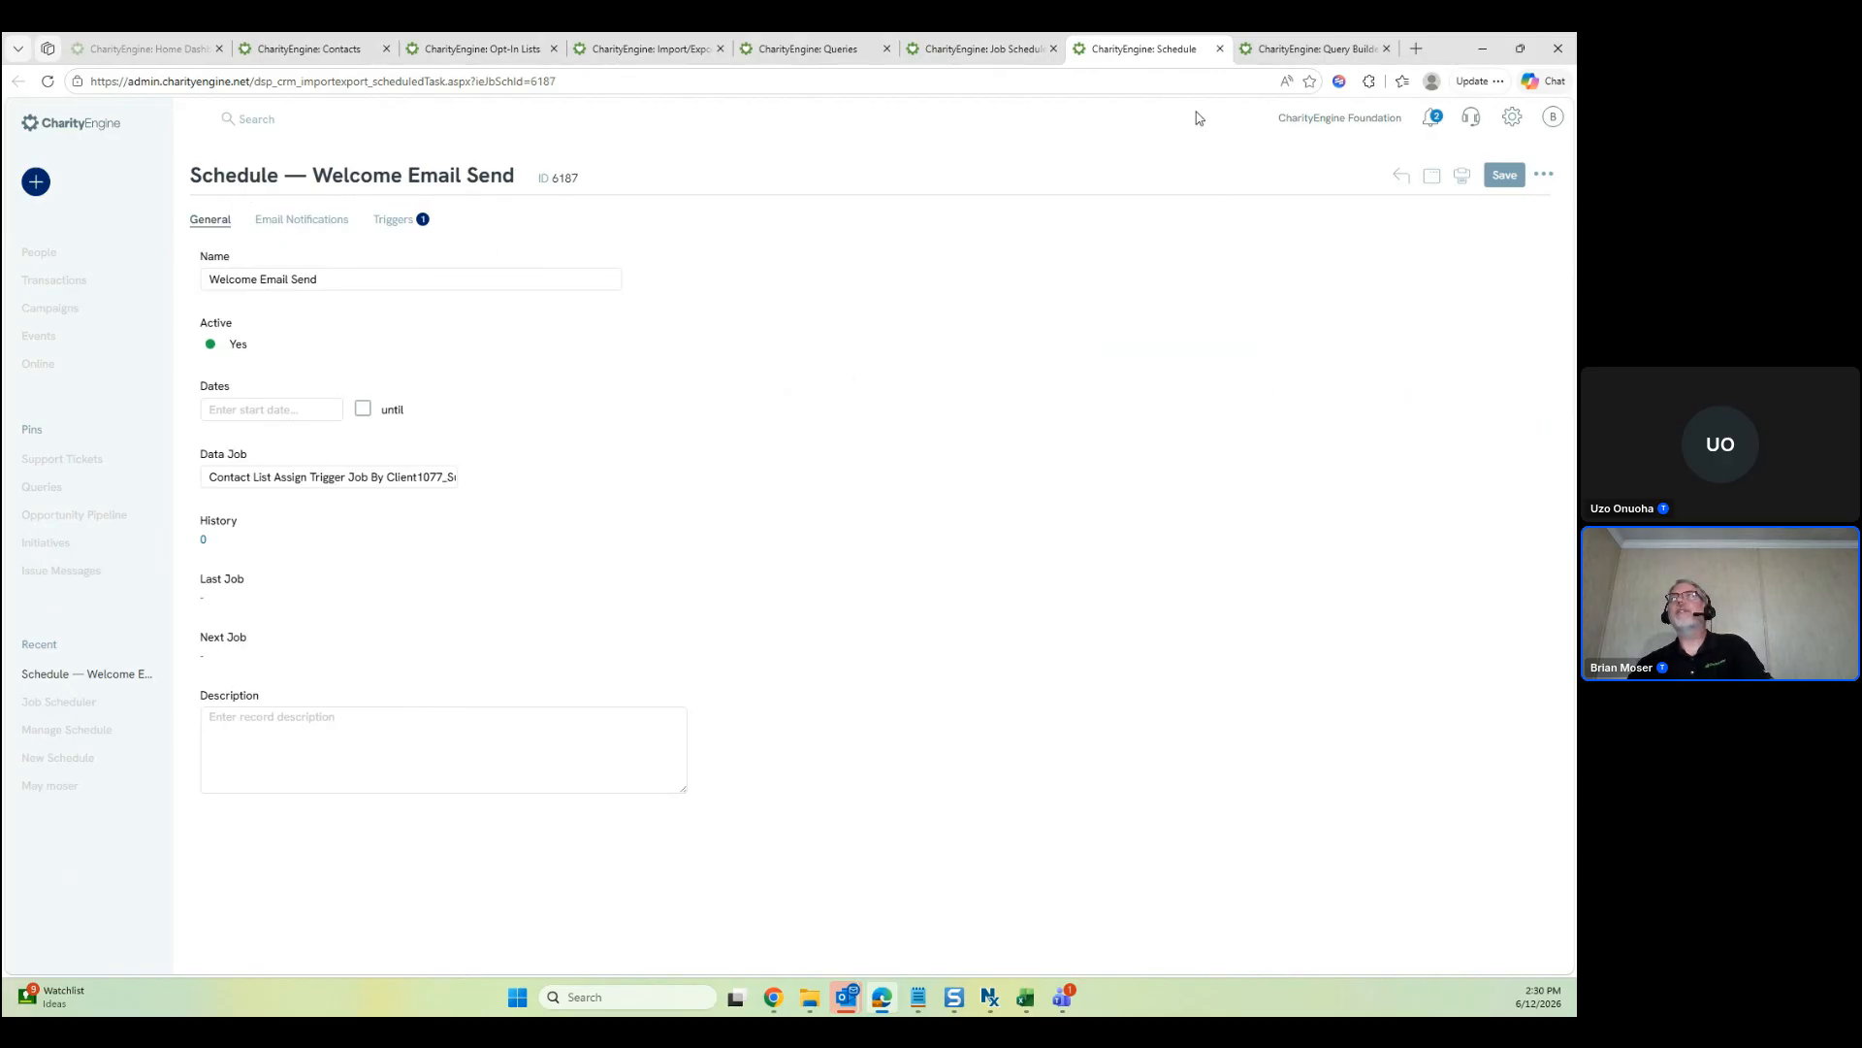
{"action": "left_click", "coordinate": [1221, 49]}
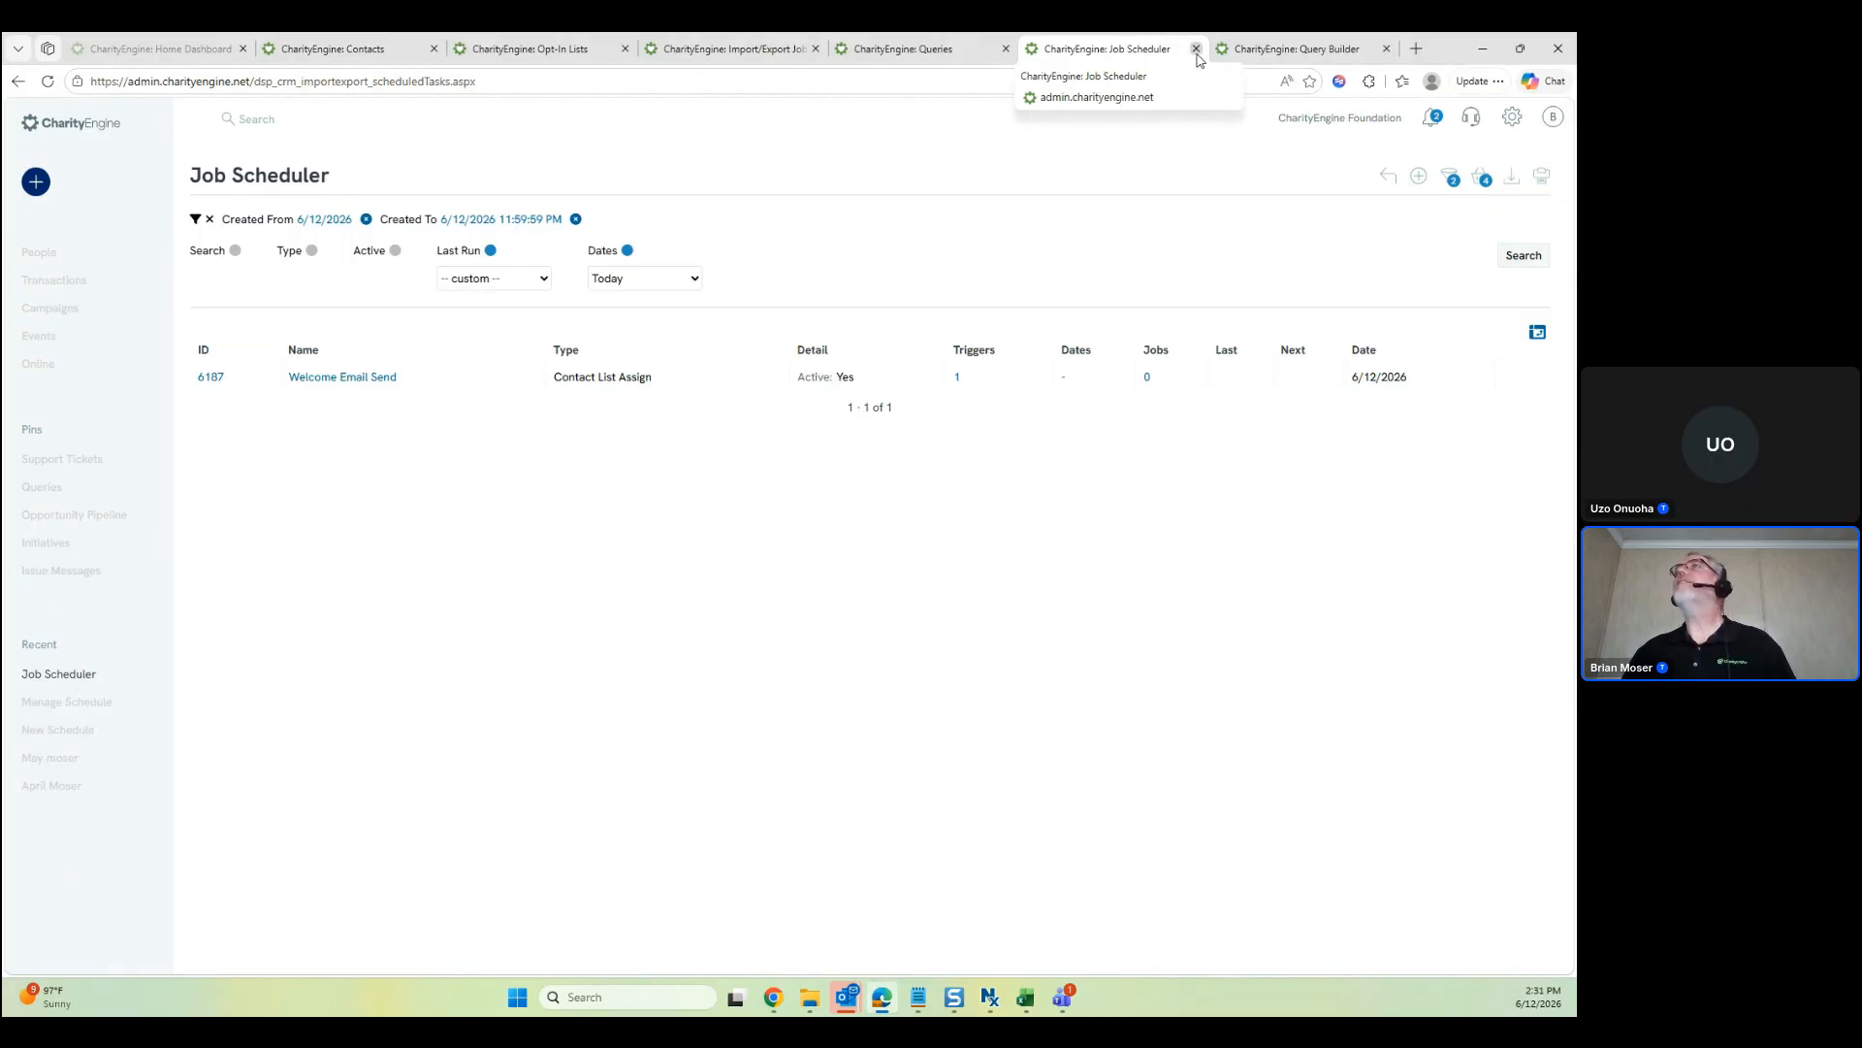
Close Job Scheduler, Query Builder, Import/Export, Queries and Opt-In Lists, then filter Contacts to Last Month
{"action": "left_click", "coordinate": [1197, 56]}
{"action": "left_click", "coordinate": [1197, 55]}
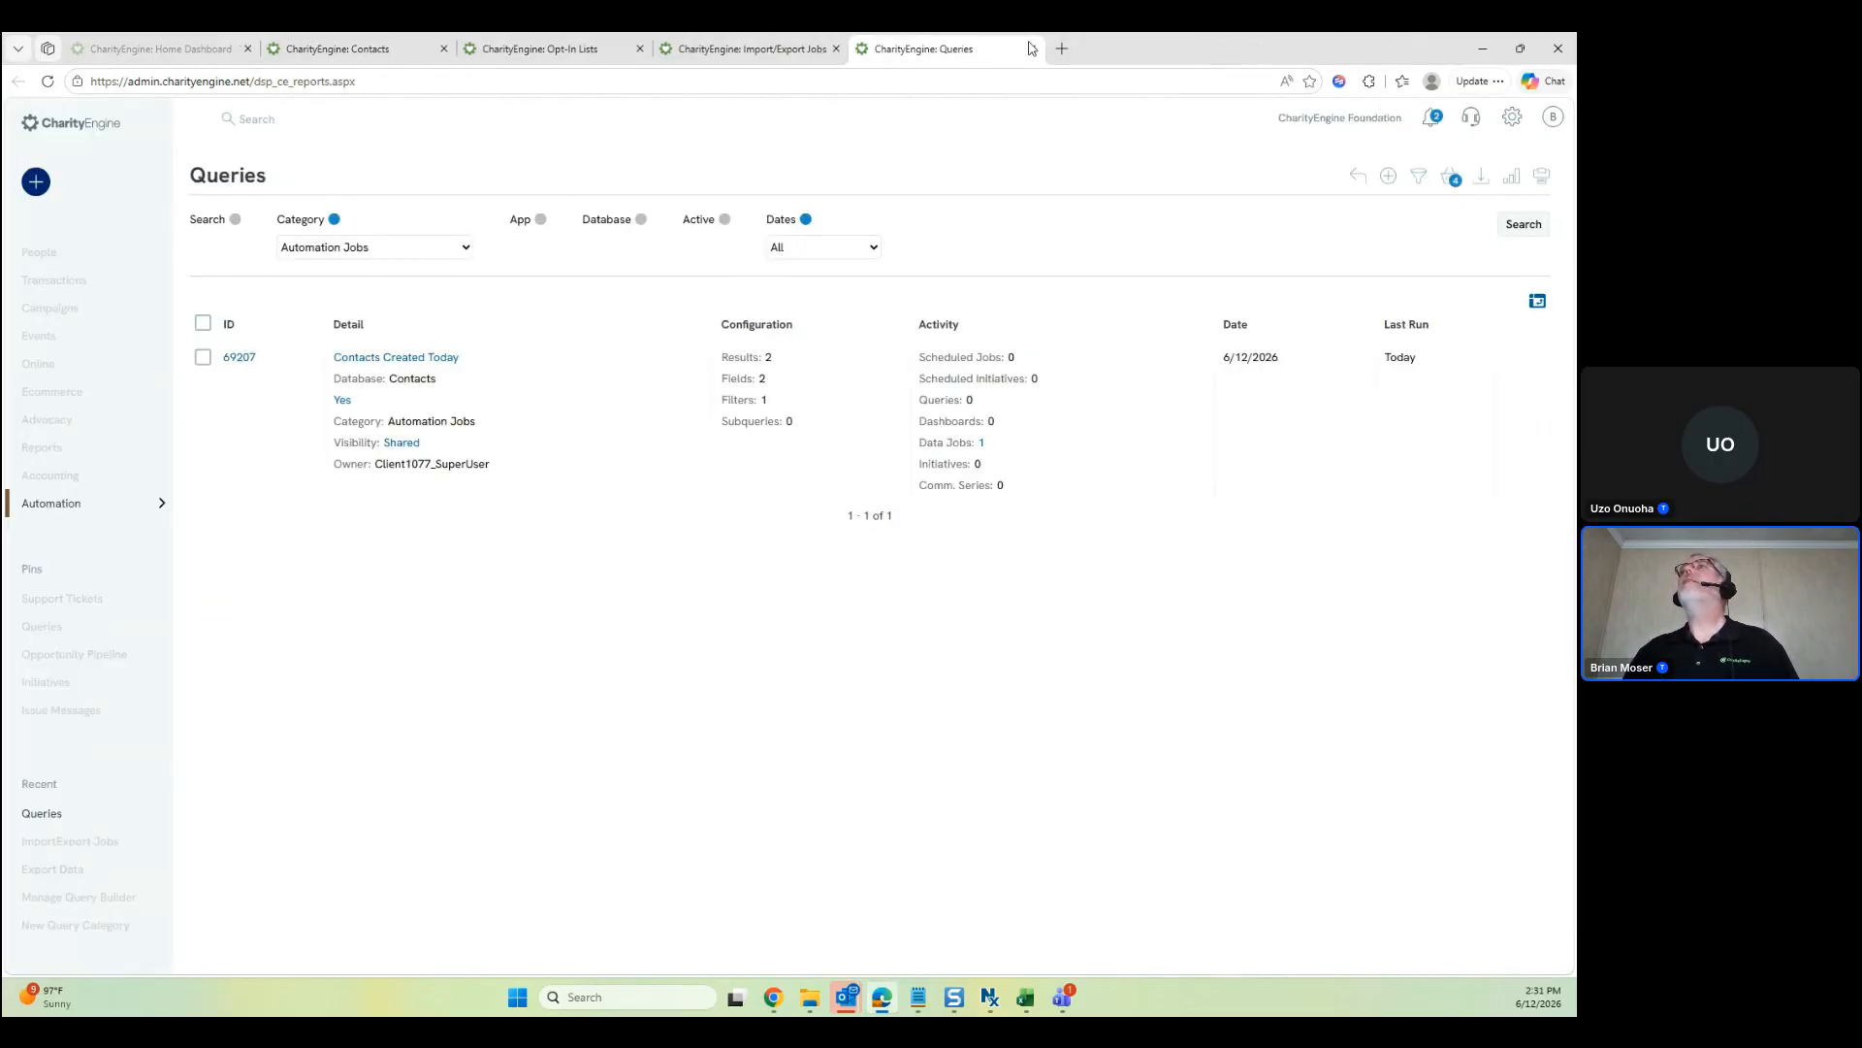
{"action": "left_click", "coordinate": [832, 52]}
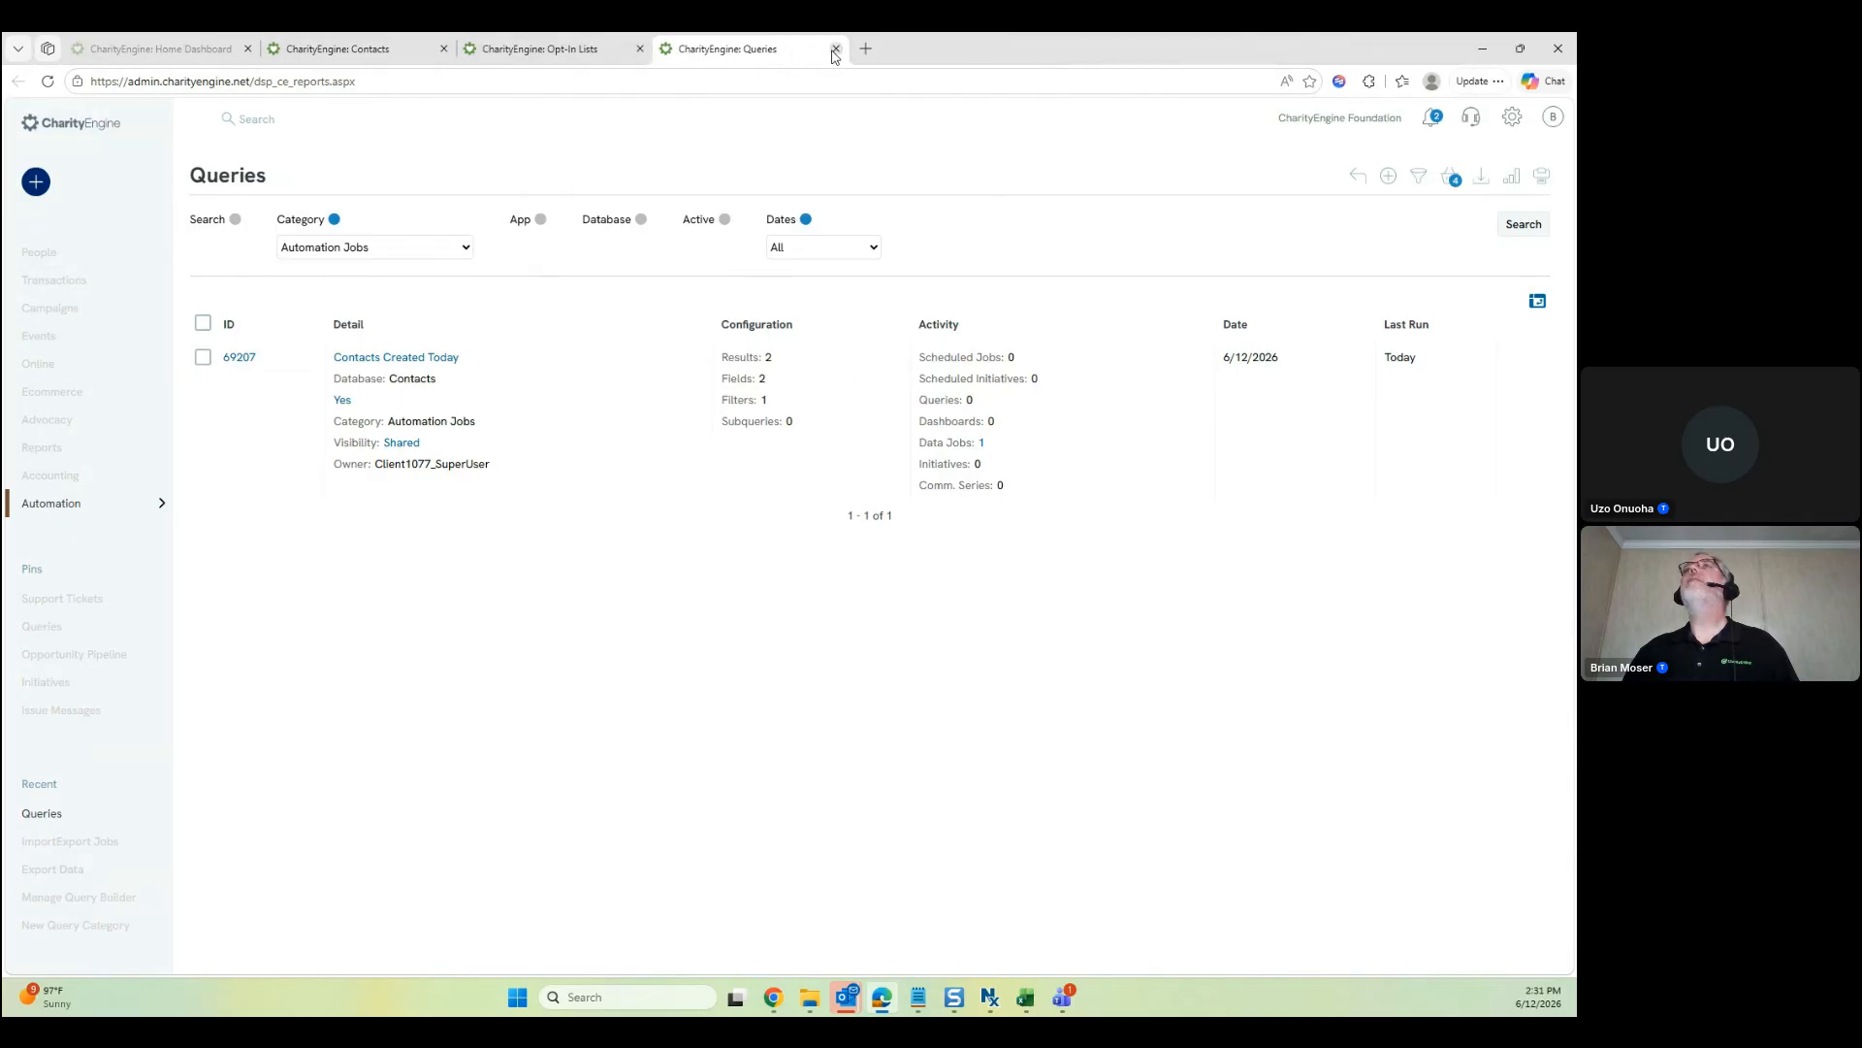
{"action": "left_click", "coordinate": [832, 51]}
{"action": "left_click", "coordinate": [640, 51]}
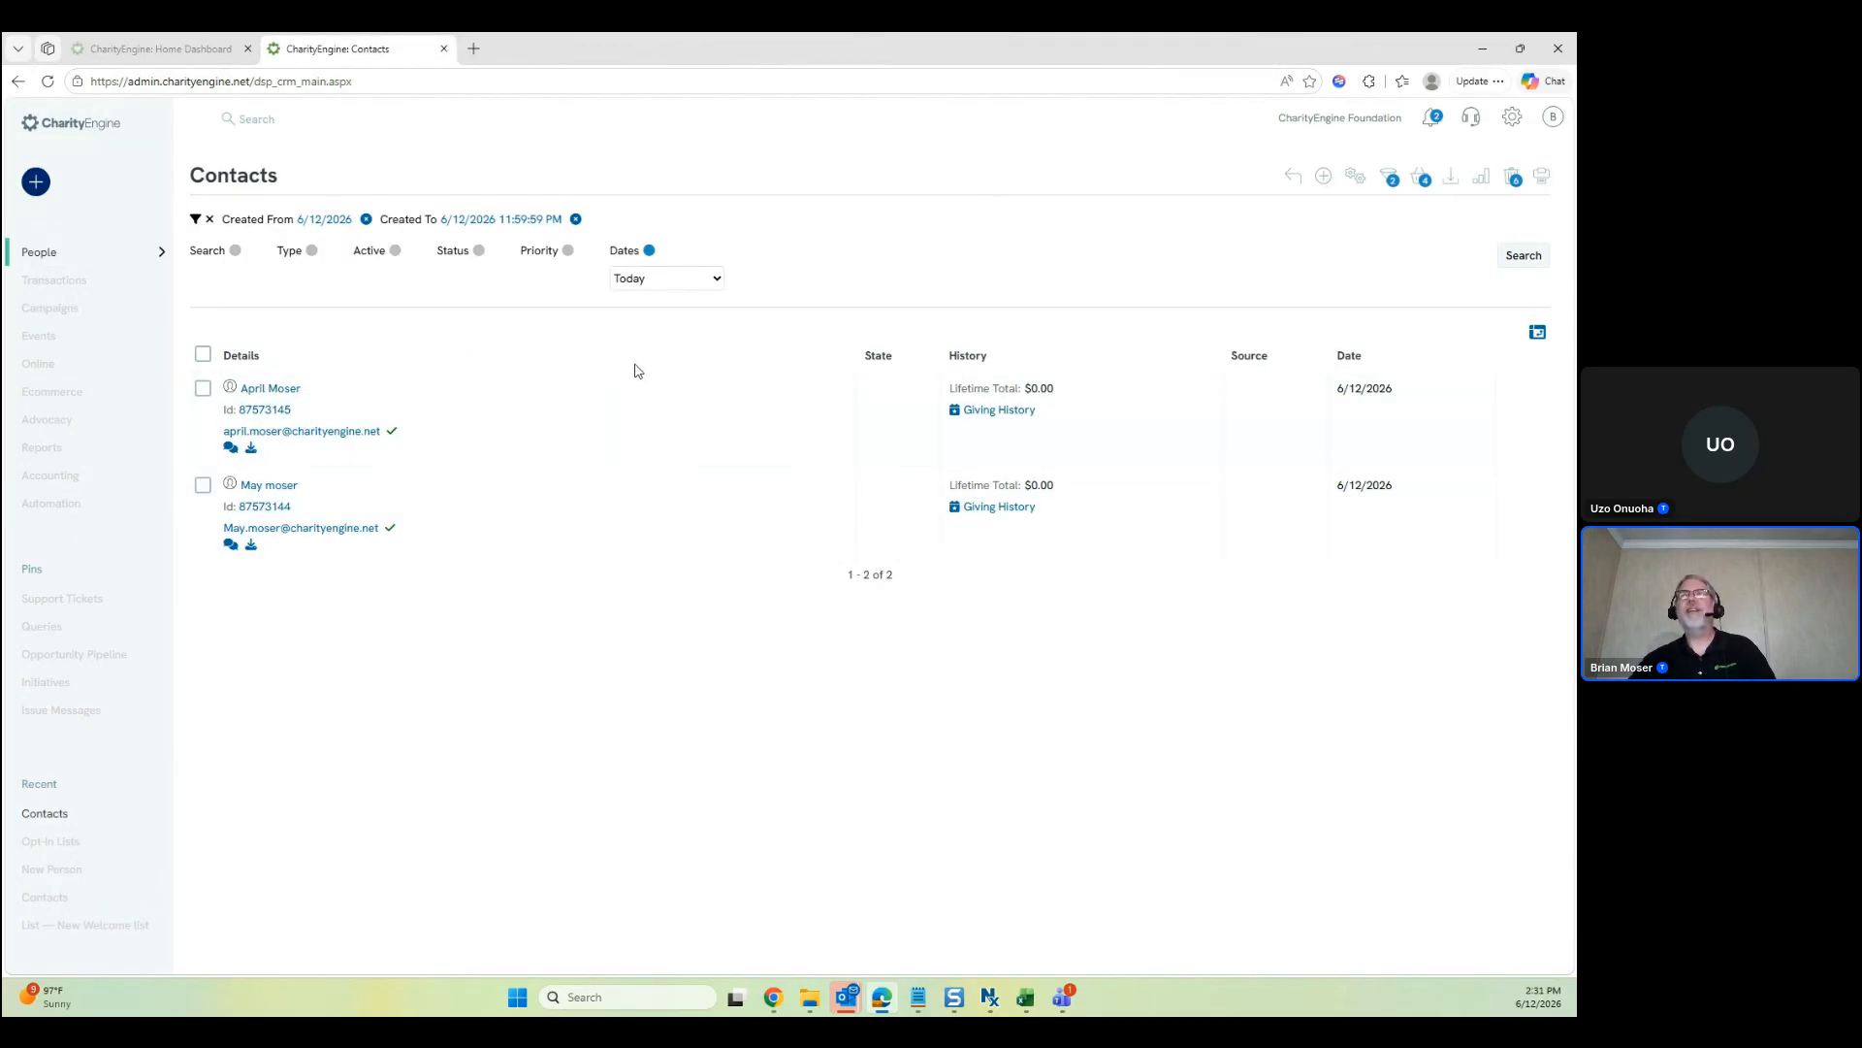
{"action": "left_click", "coordinate": [663, 279]}
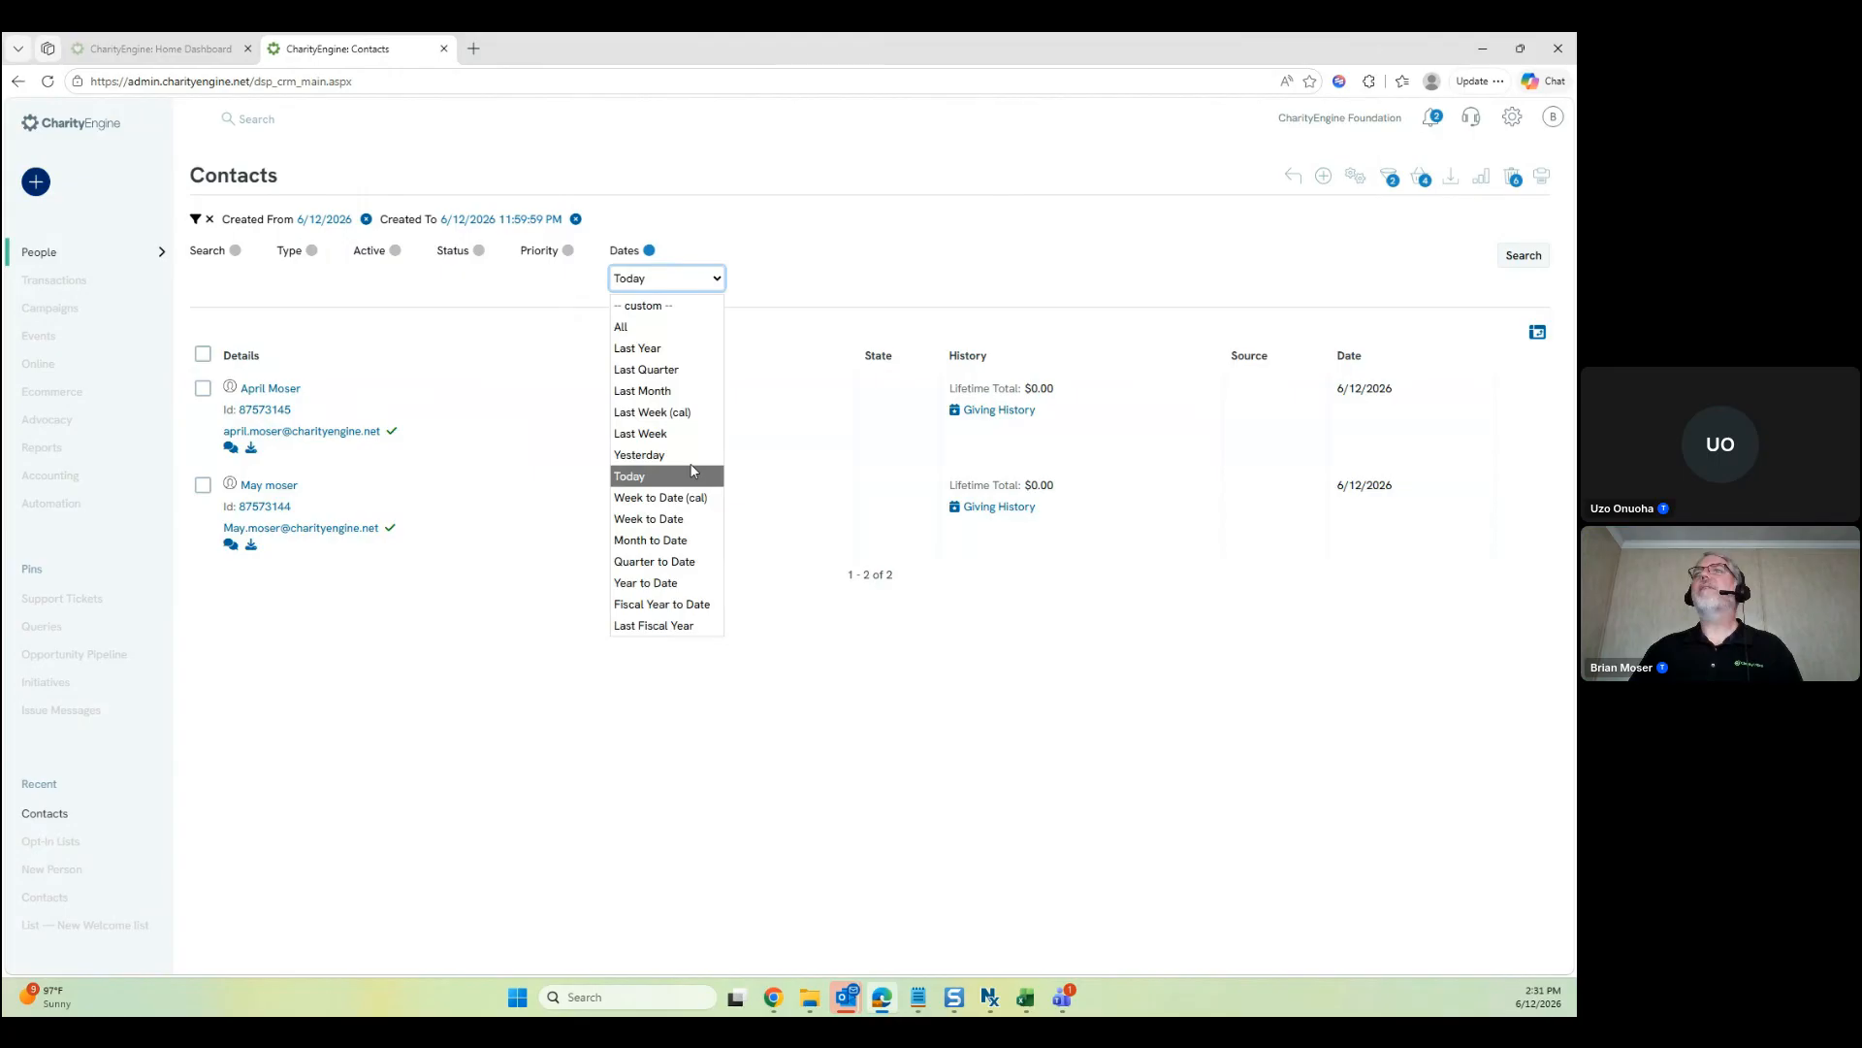
{"action": "left_click", "coordinate": [642, 390]}
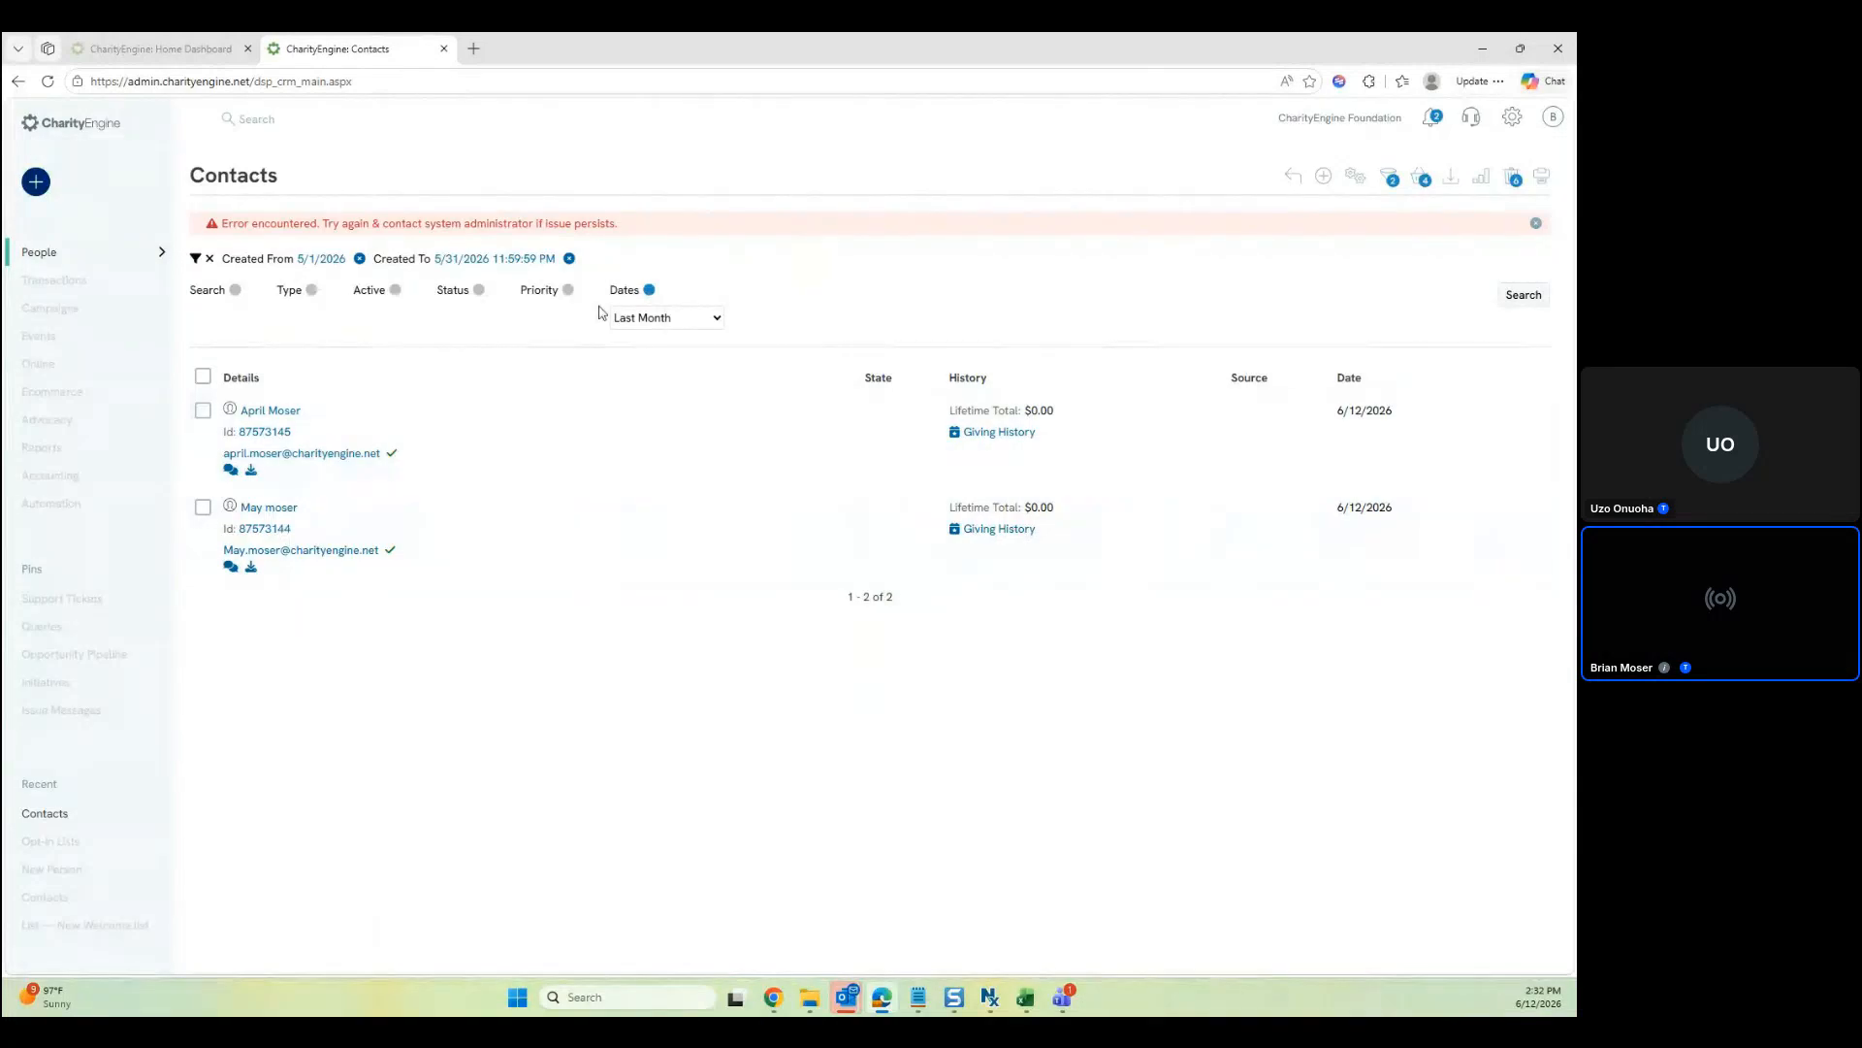
Reload Contacts, search Last Month's contacts, and open the record of the contact with a $52.50 gift
{"action": "left_click", "coordinate": [643, 77]}
{"action": "left_click", "coordinate": [643, 77]}
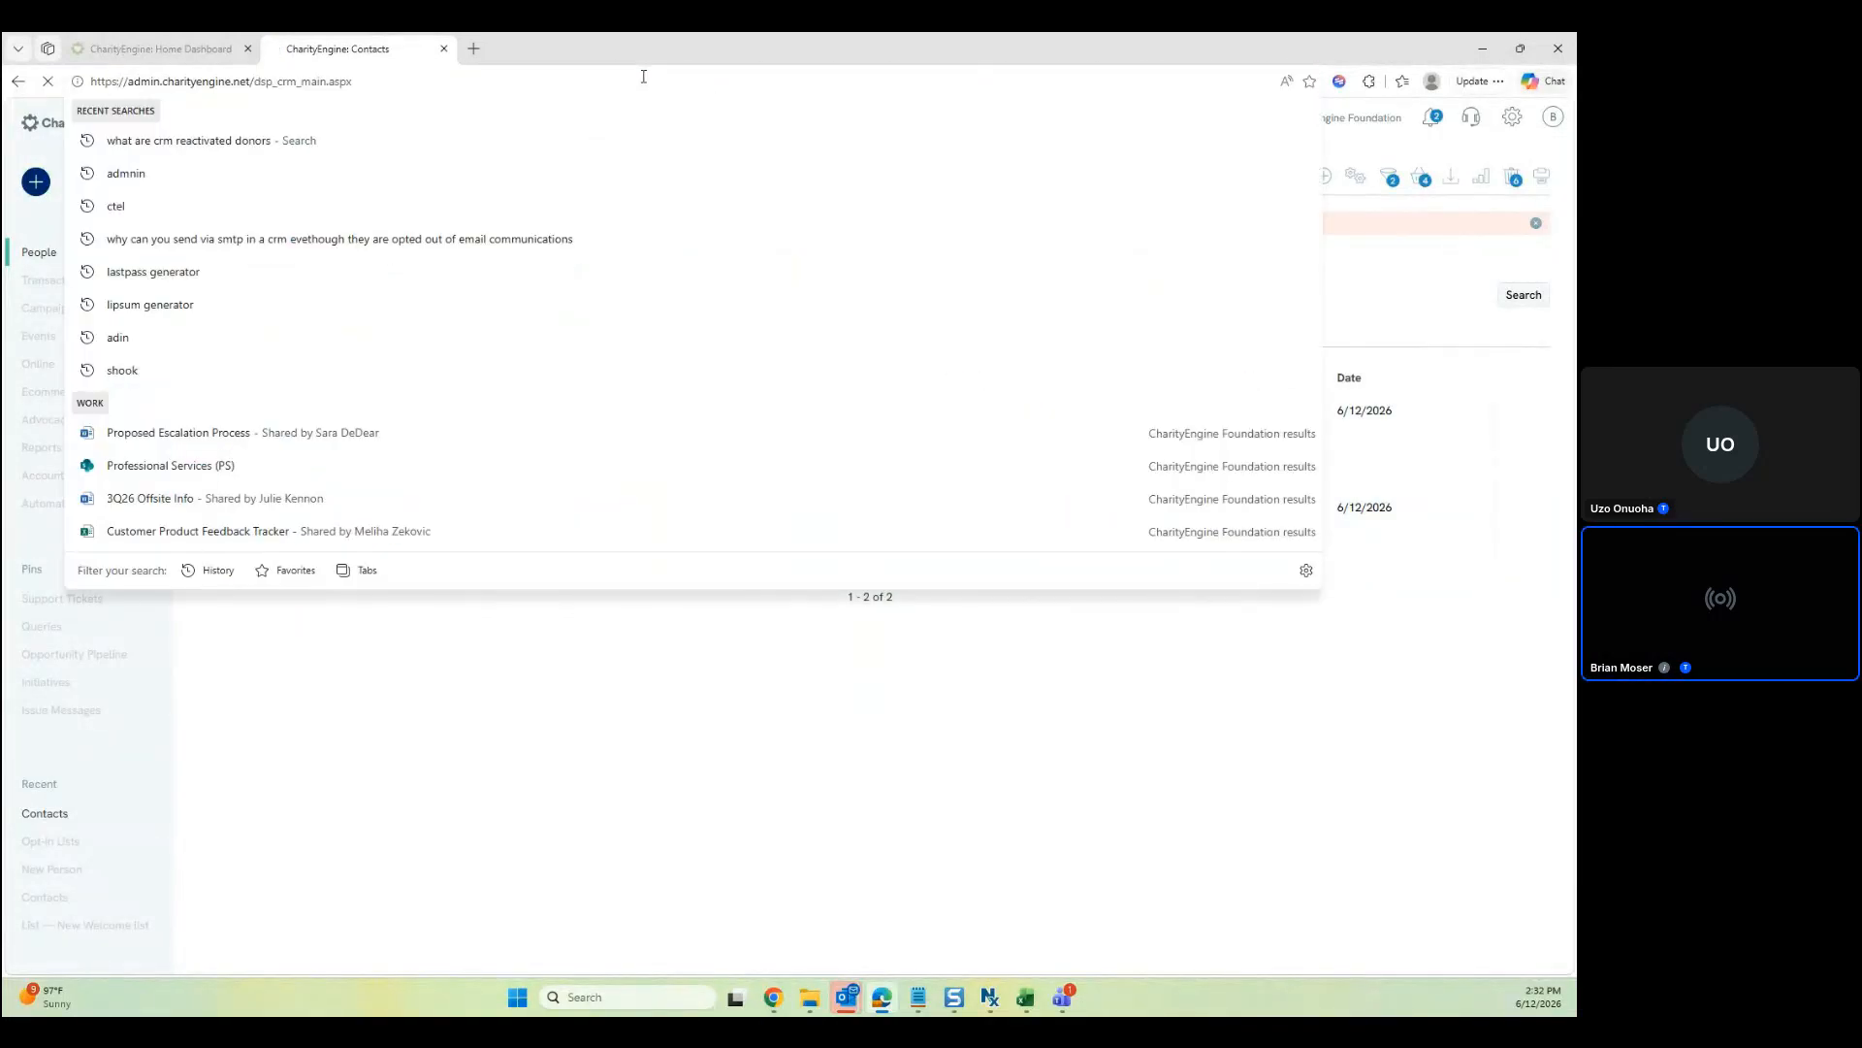
{"action": "key", "text": "Return"}
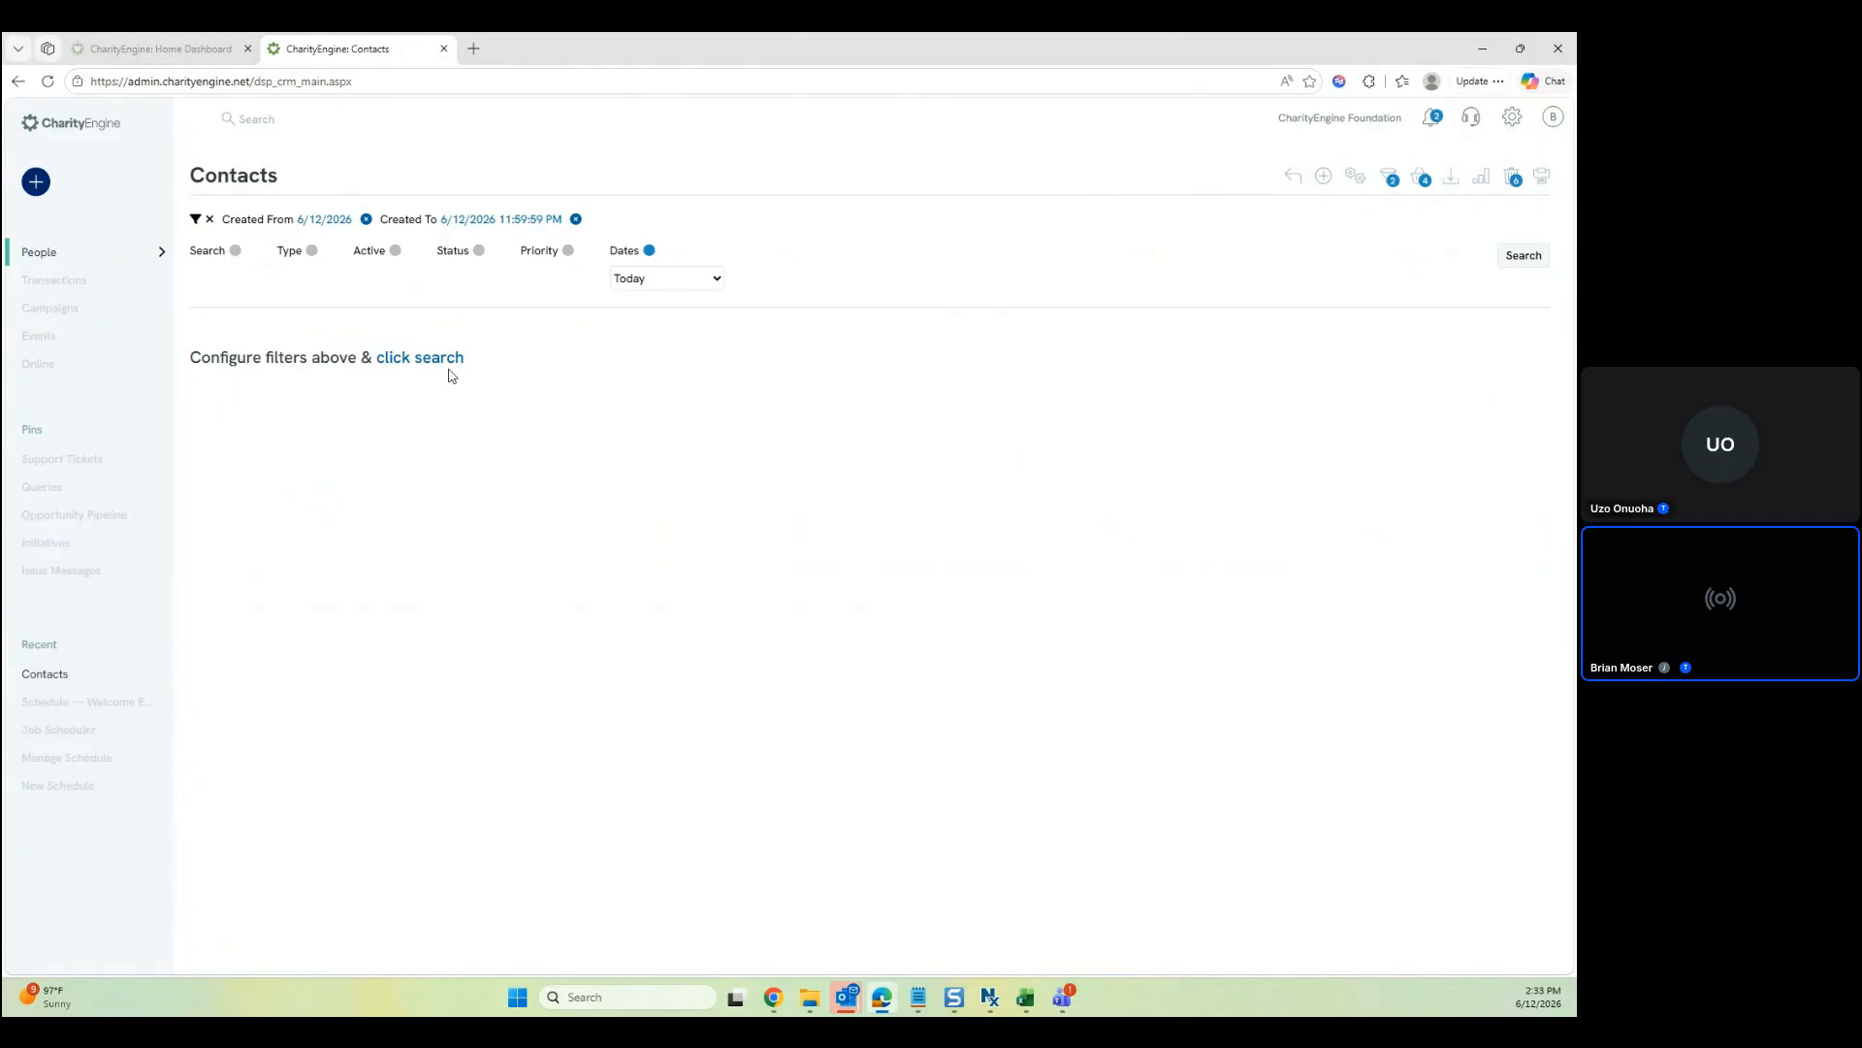
{"action": "left_click", "coordinate": [659, 281]}
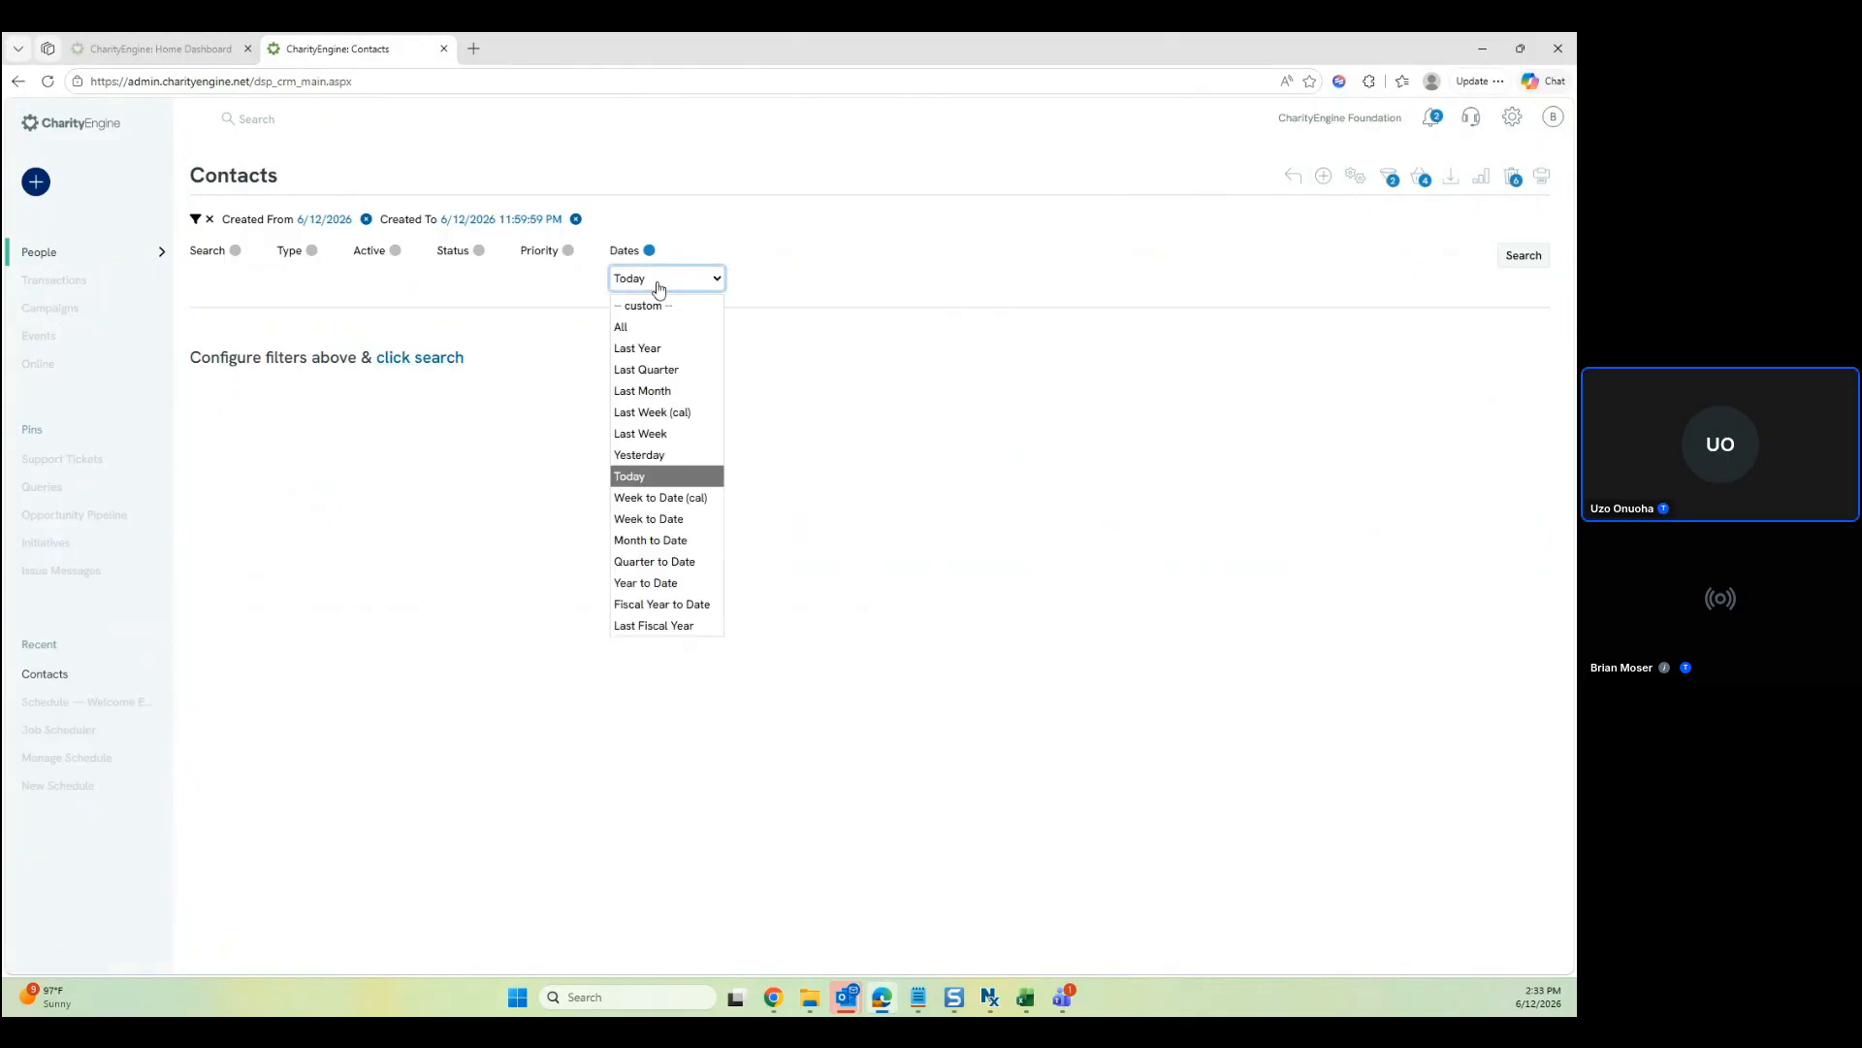
{"action": "left_click", "coordinate": [652, 391]}
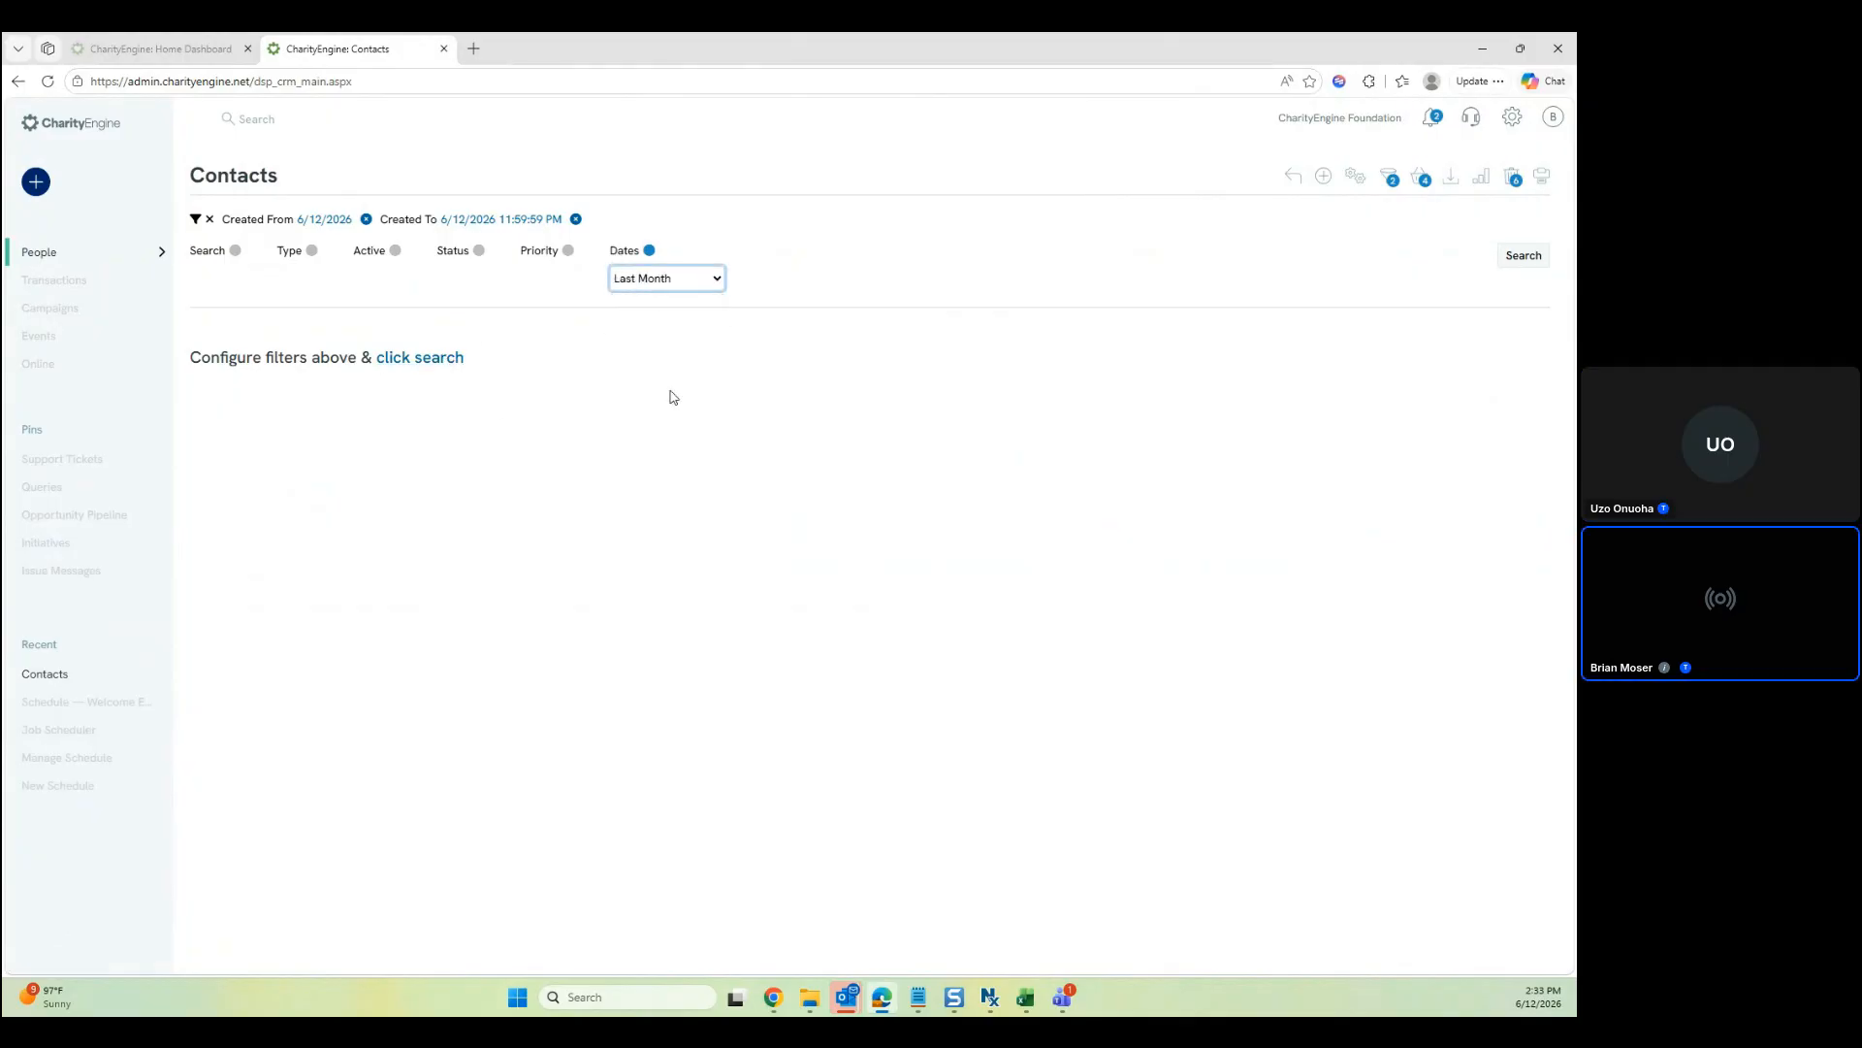
{"action": "left_click", "coordinate": [433, 363]}
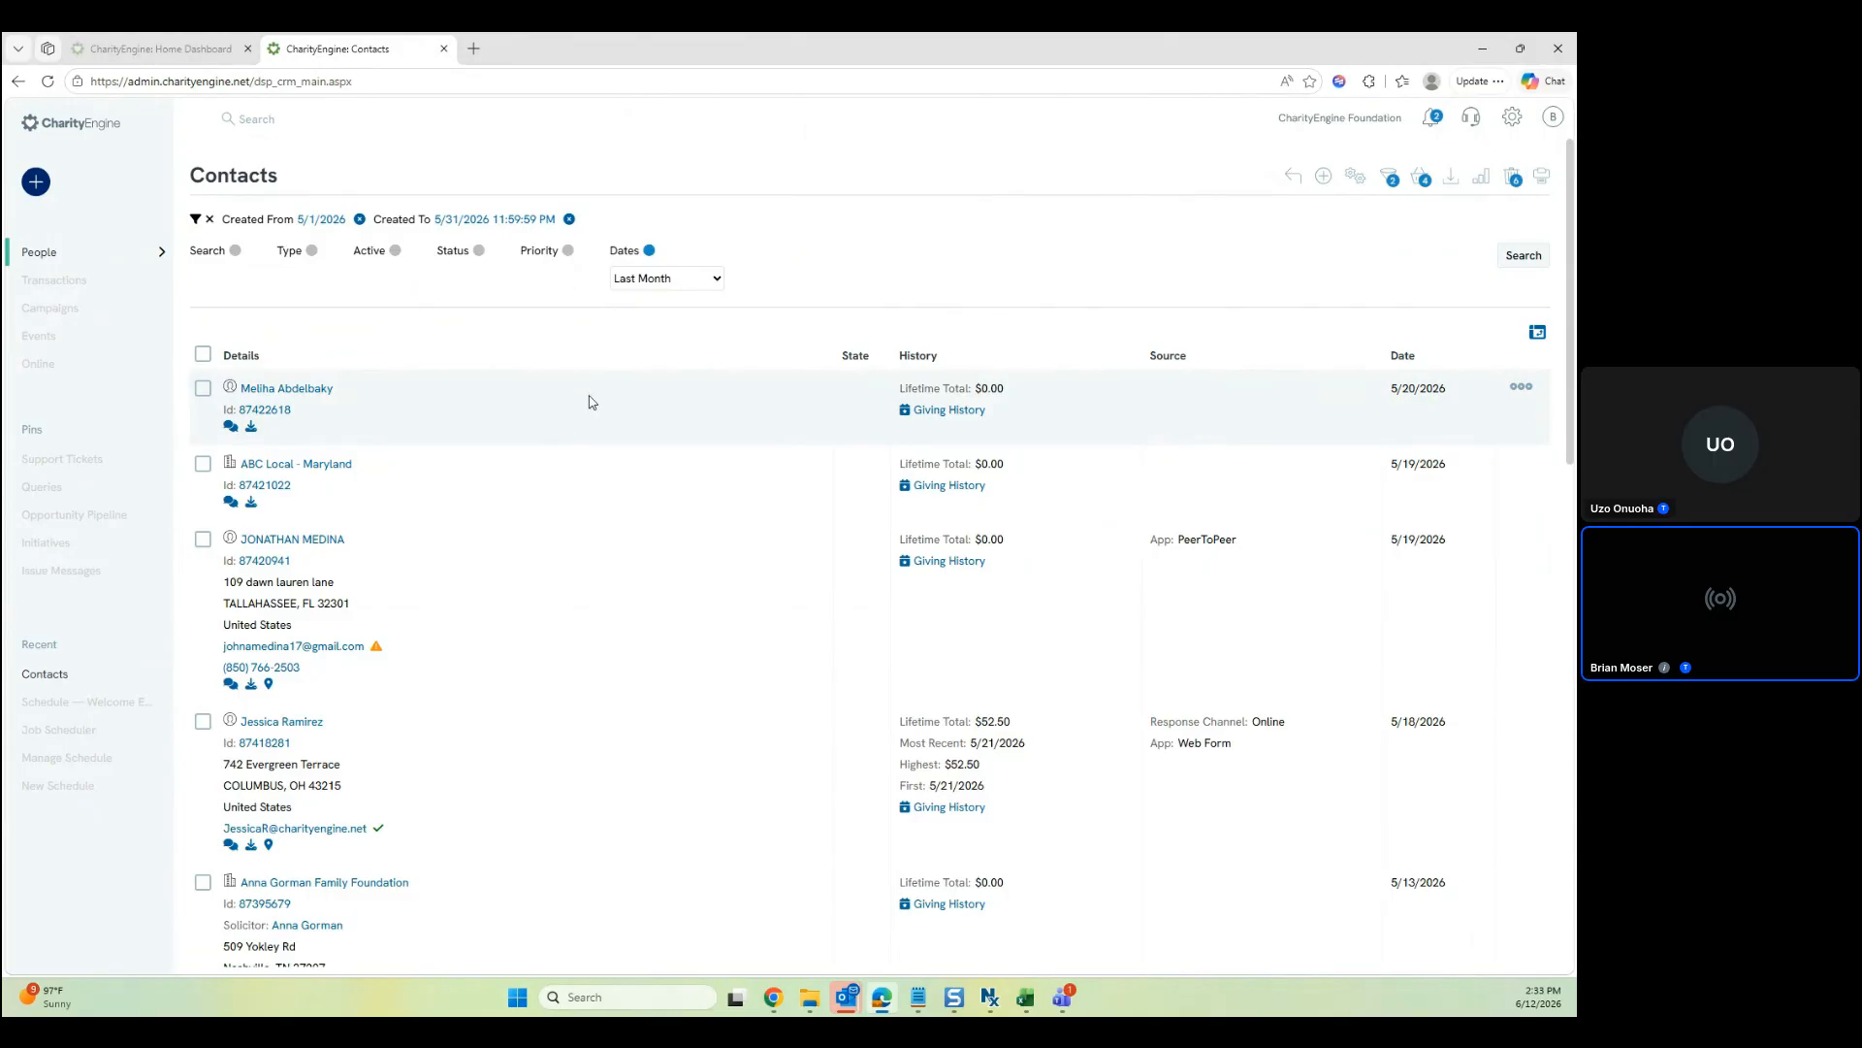
{"action": "scroll", "coordinate": [631, 411], "scroll_direction": "down", "scroll_amount": 3}
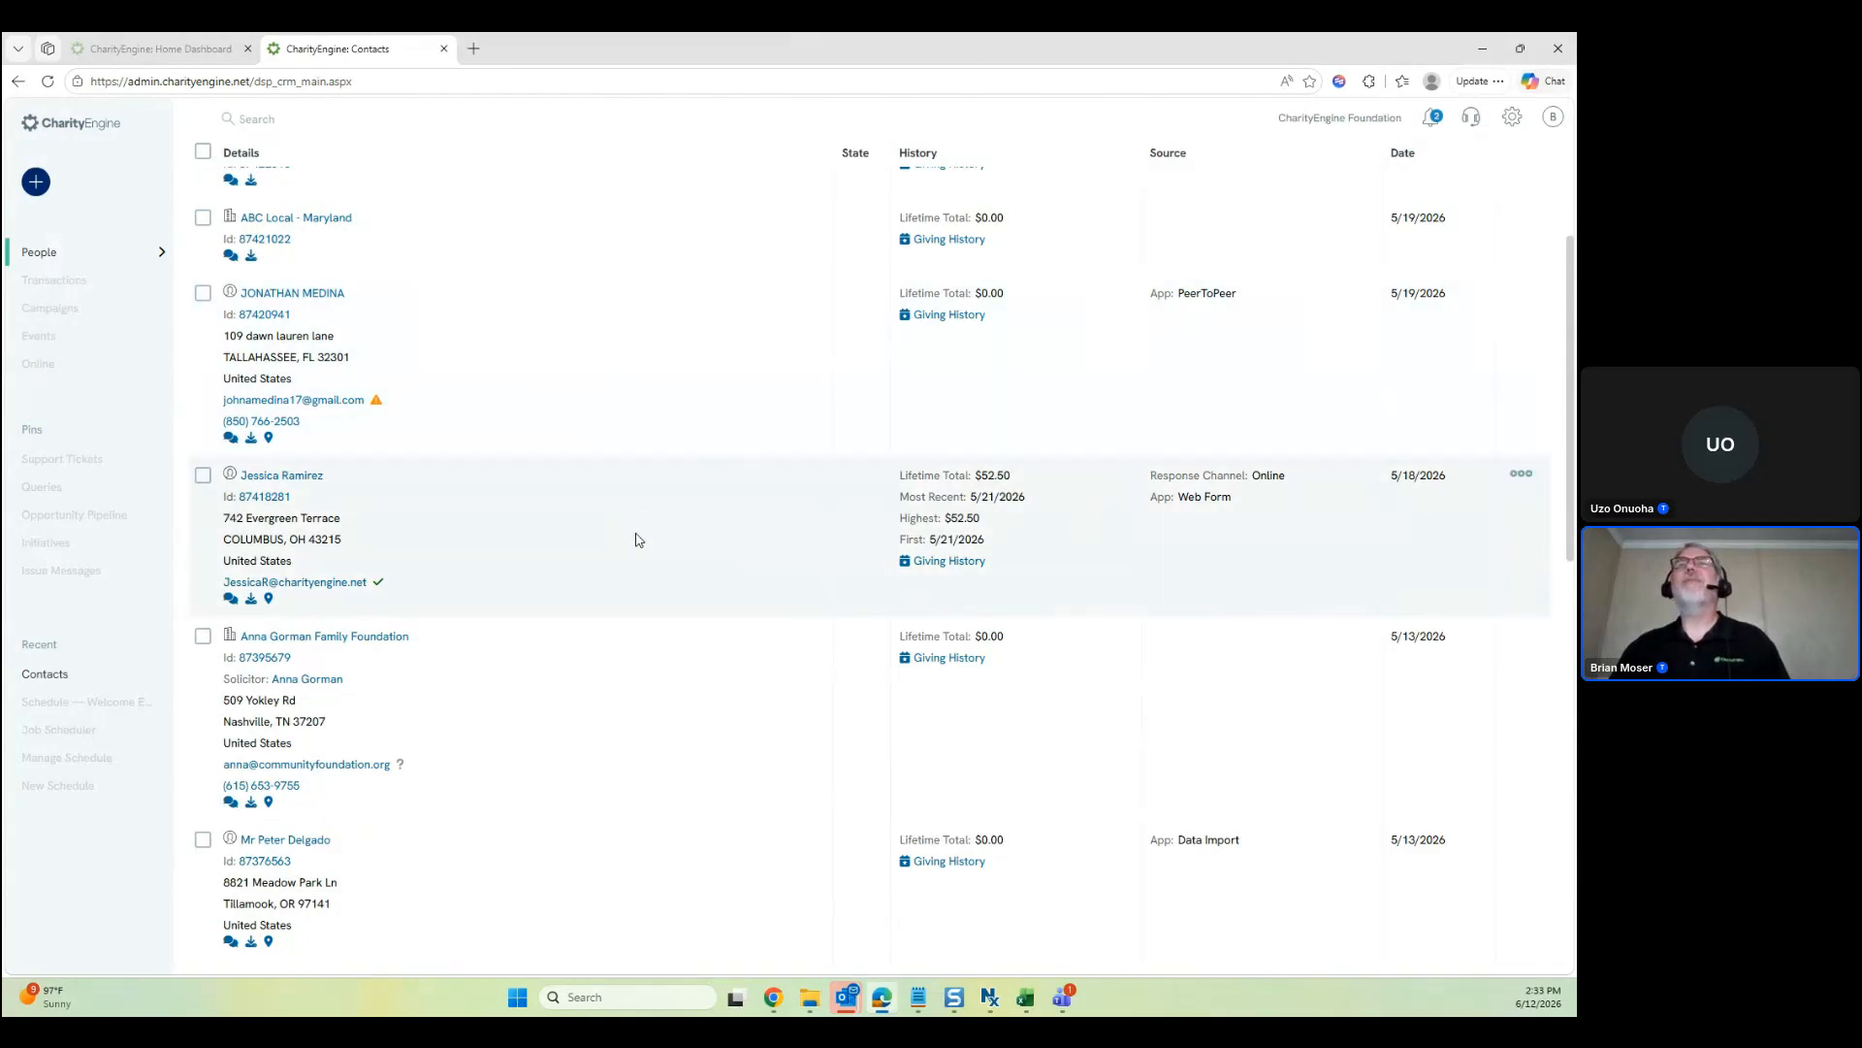
{"action": "left_click", "coordinate": [324, 478]}
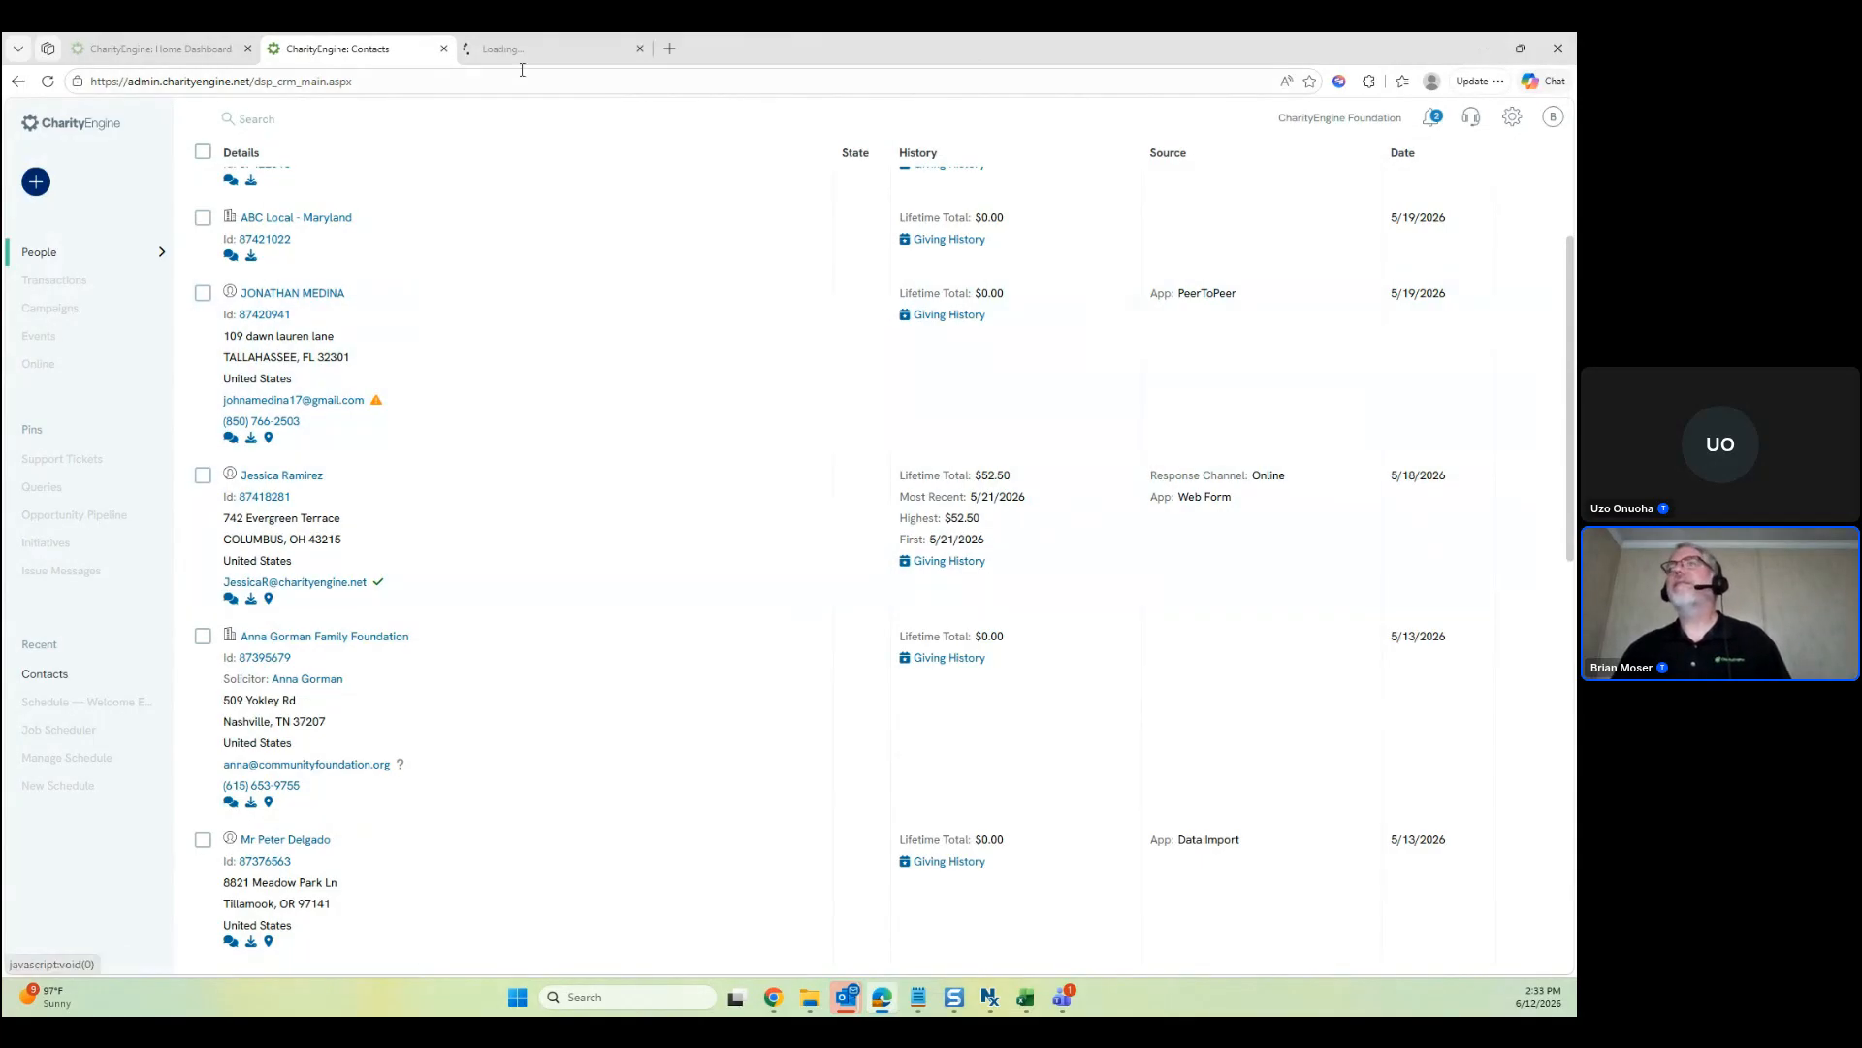
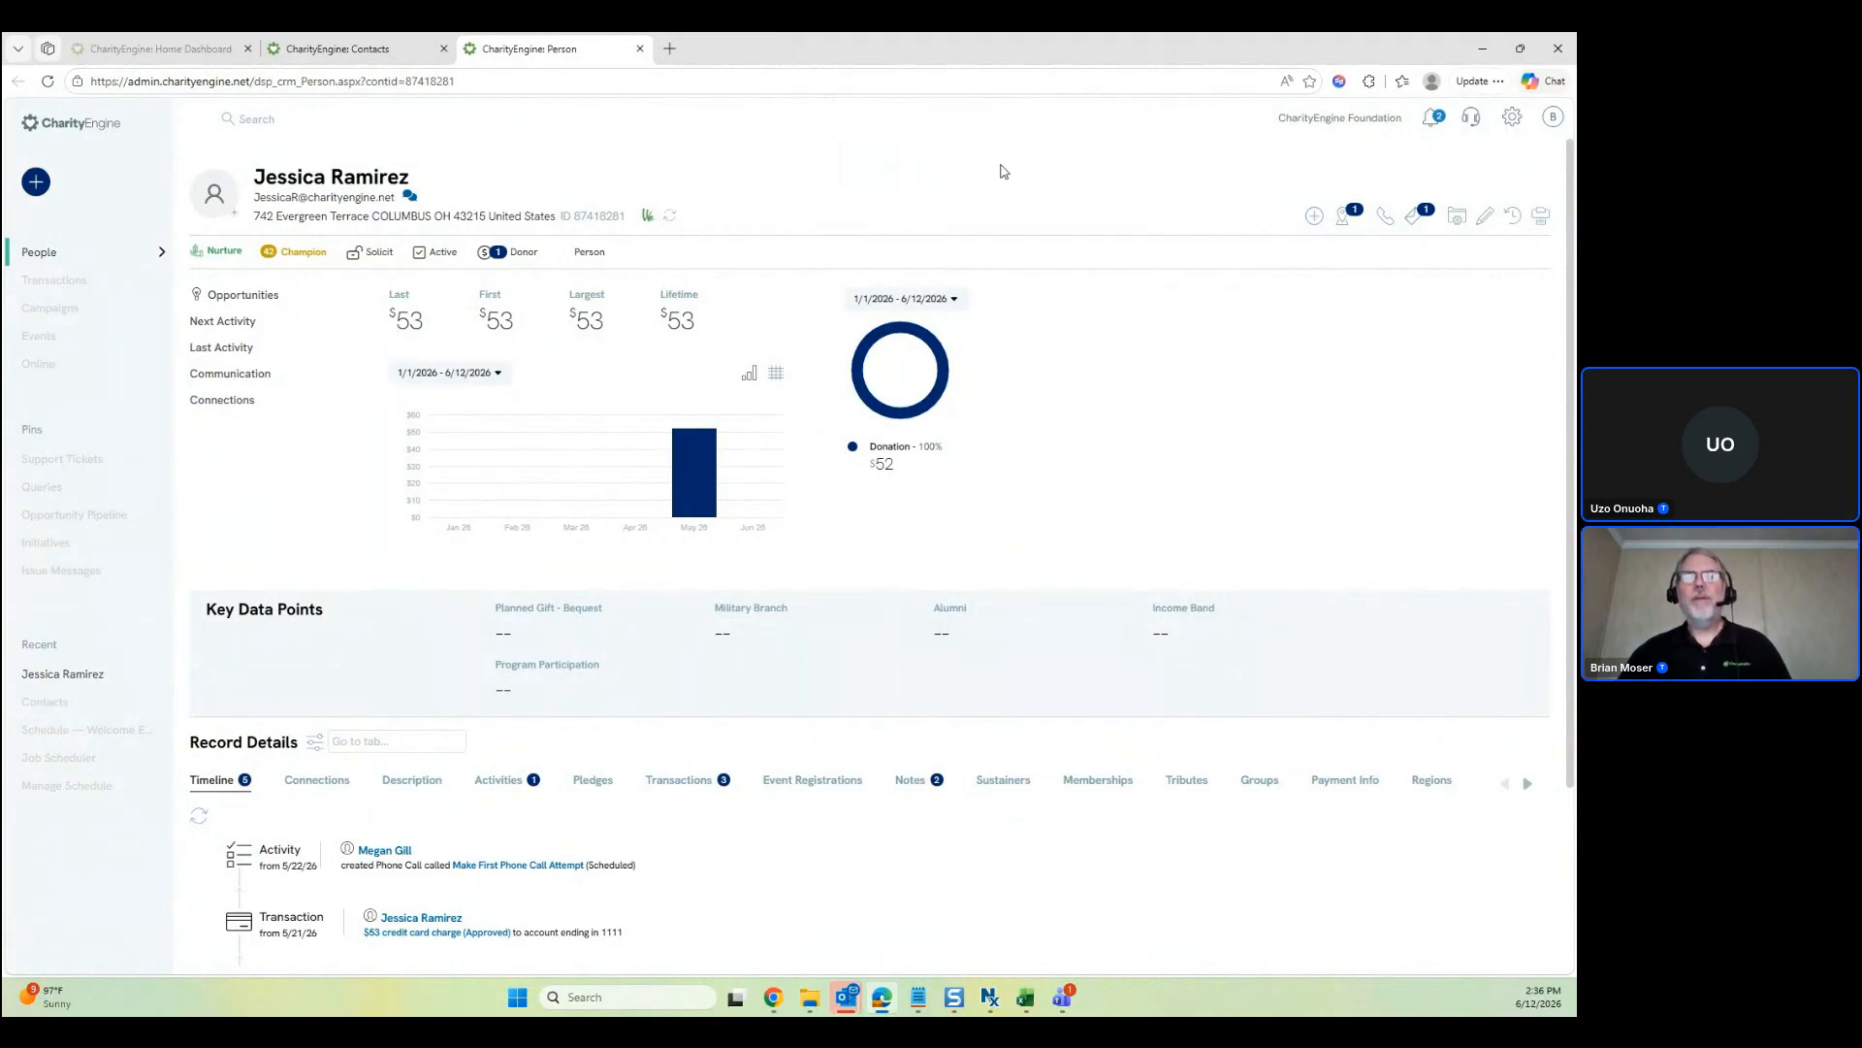
Bring the Home Dashboard to the front, with Campaigns > List Management in the navigation
{"action": "key", "text": "alt+Tab"}
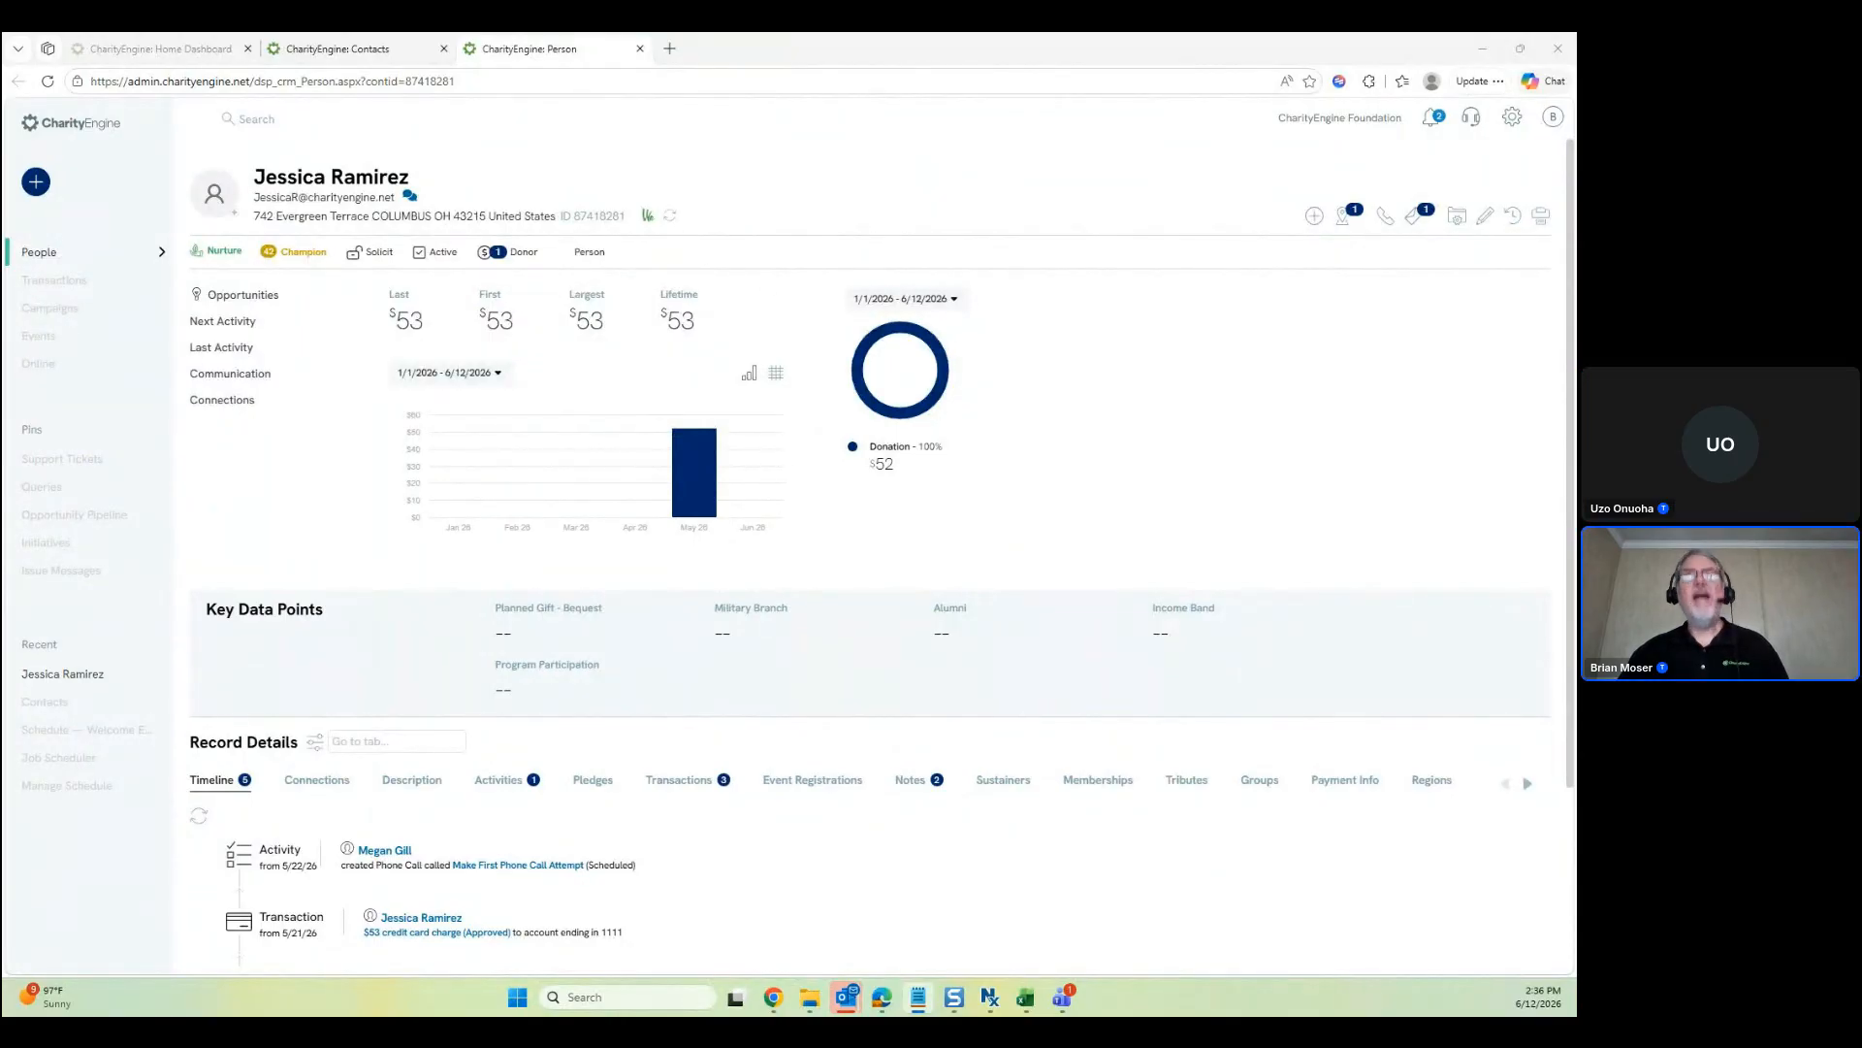
{"action": "left_click", "coordinate": [222, 51]}
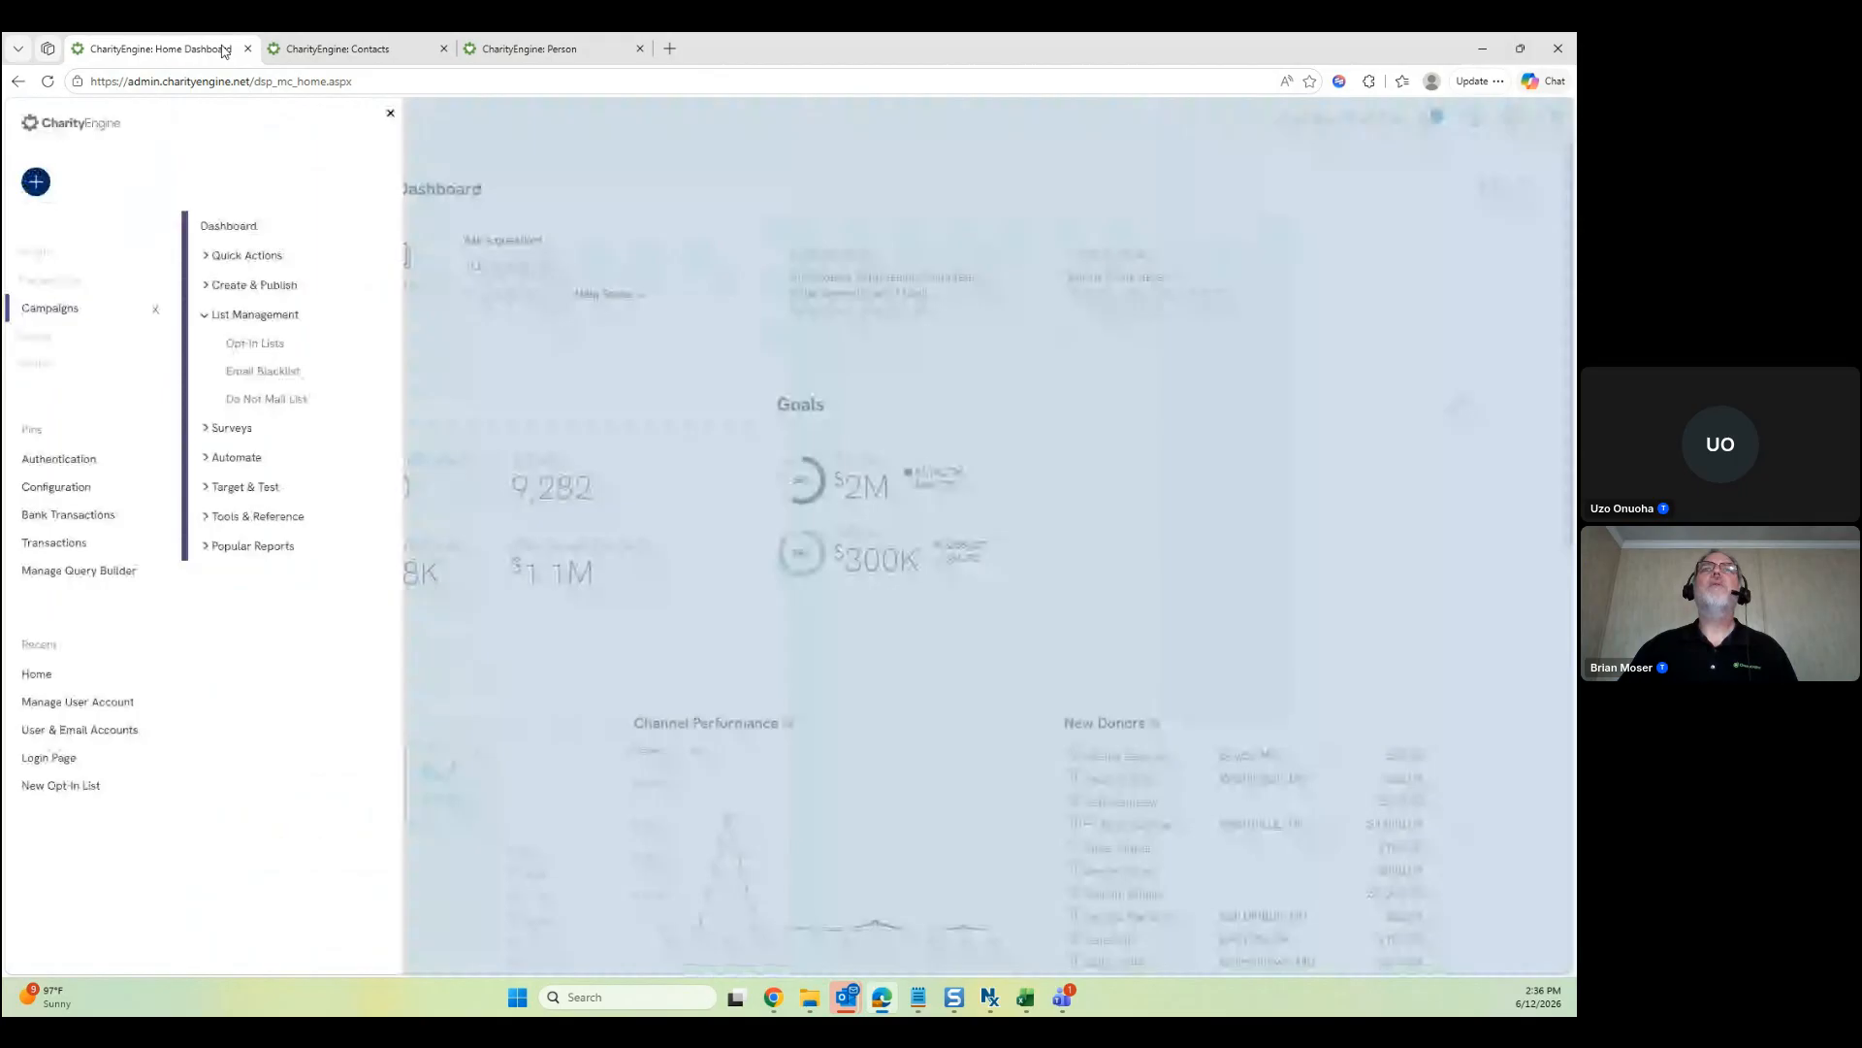
Open Automation's Job Scheduler in a new tab and search to list scheduled jobs
{"action": "left_click", "coordinate": [50, 503]}
{"action": "left_click", "coordinate": [232, 256]}
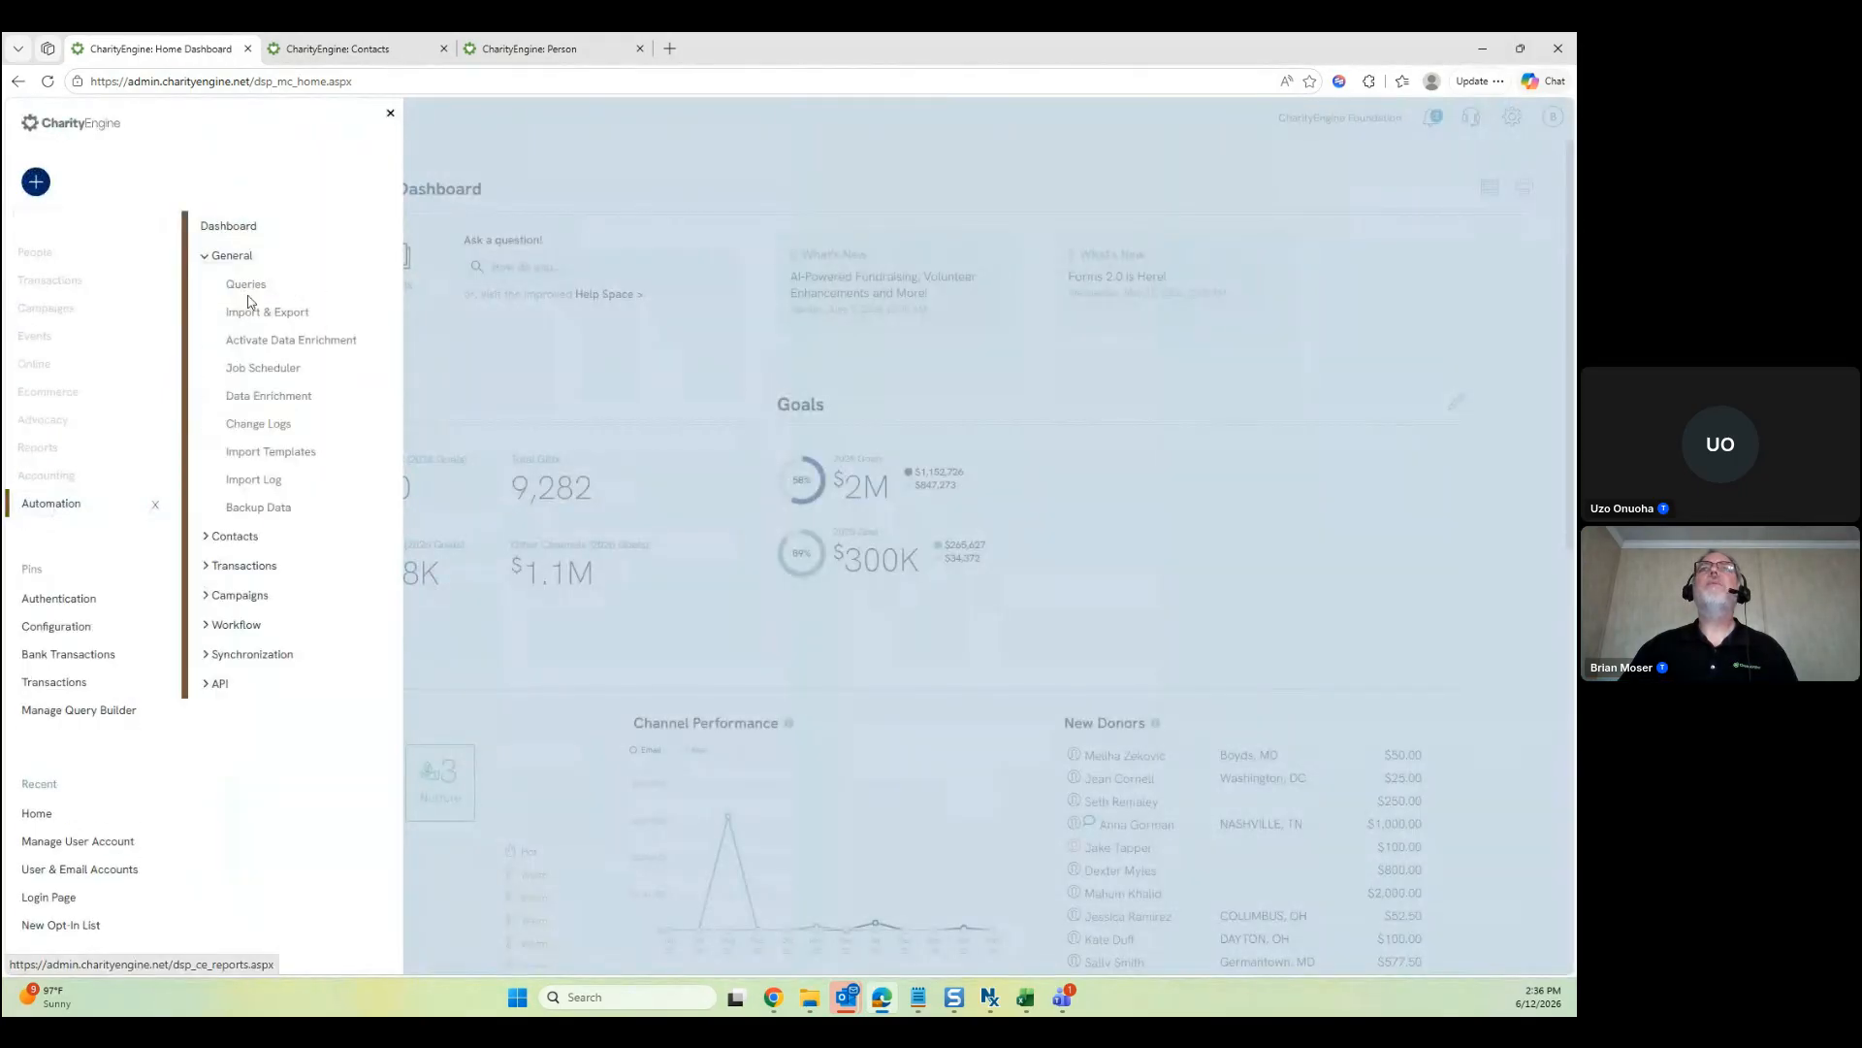
{"action": "middle_click", "coordinate": [269, 369]}
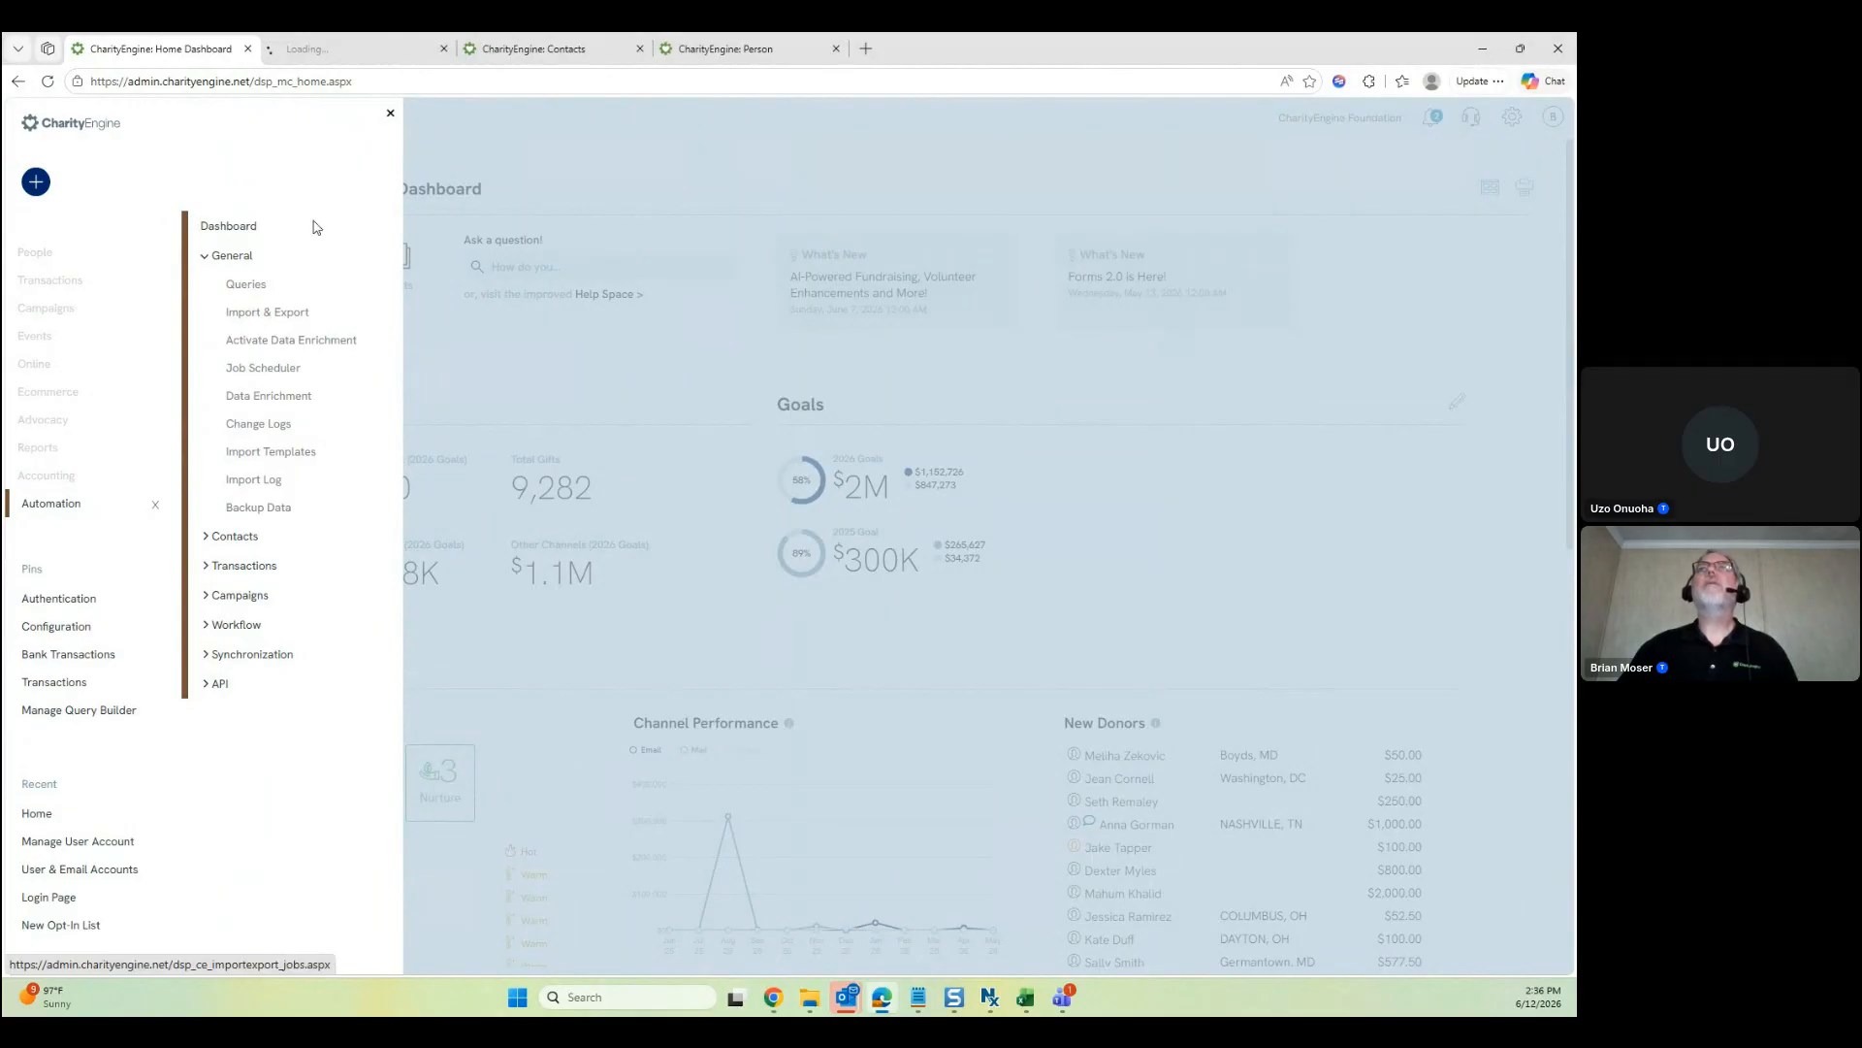
{"action": "key", "text": "ctrl+Tab"}
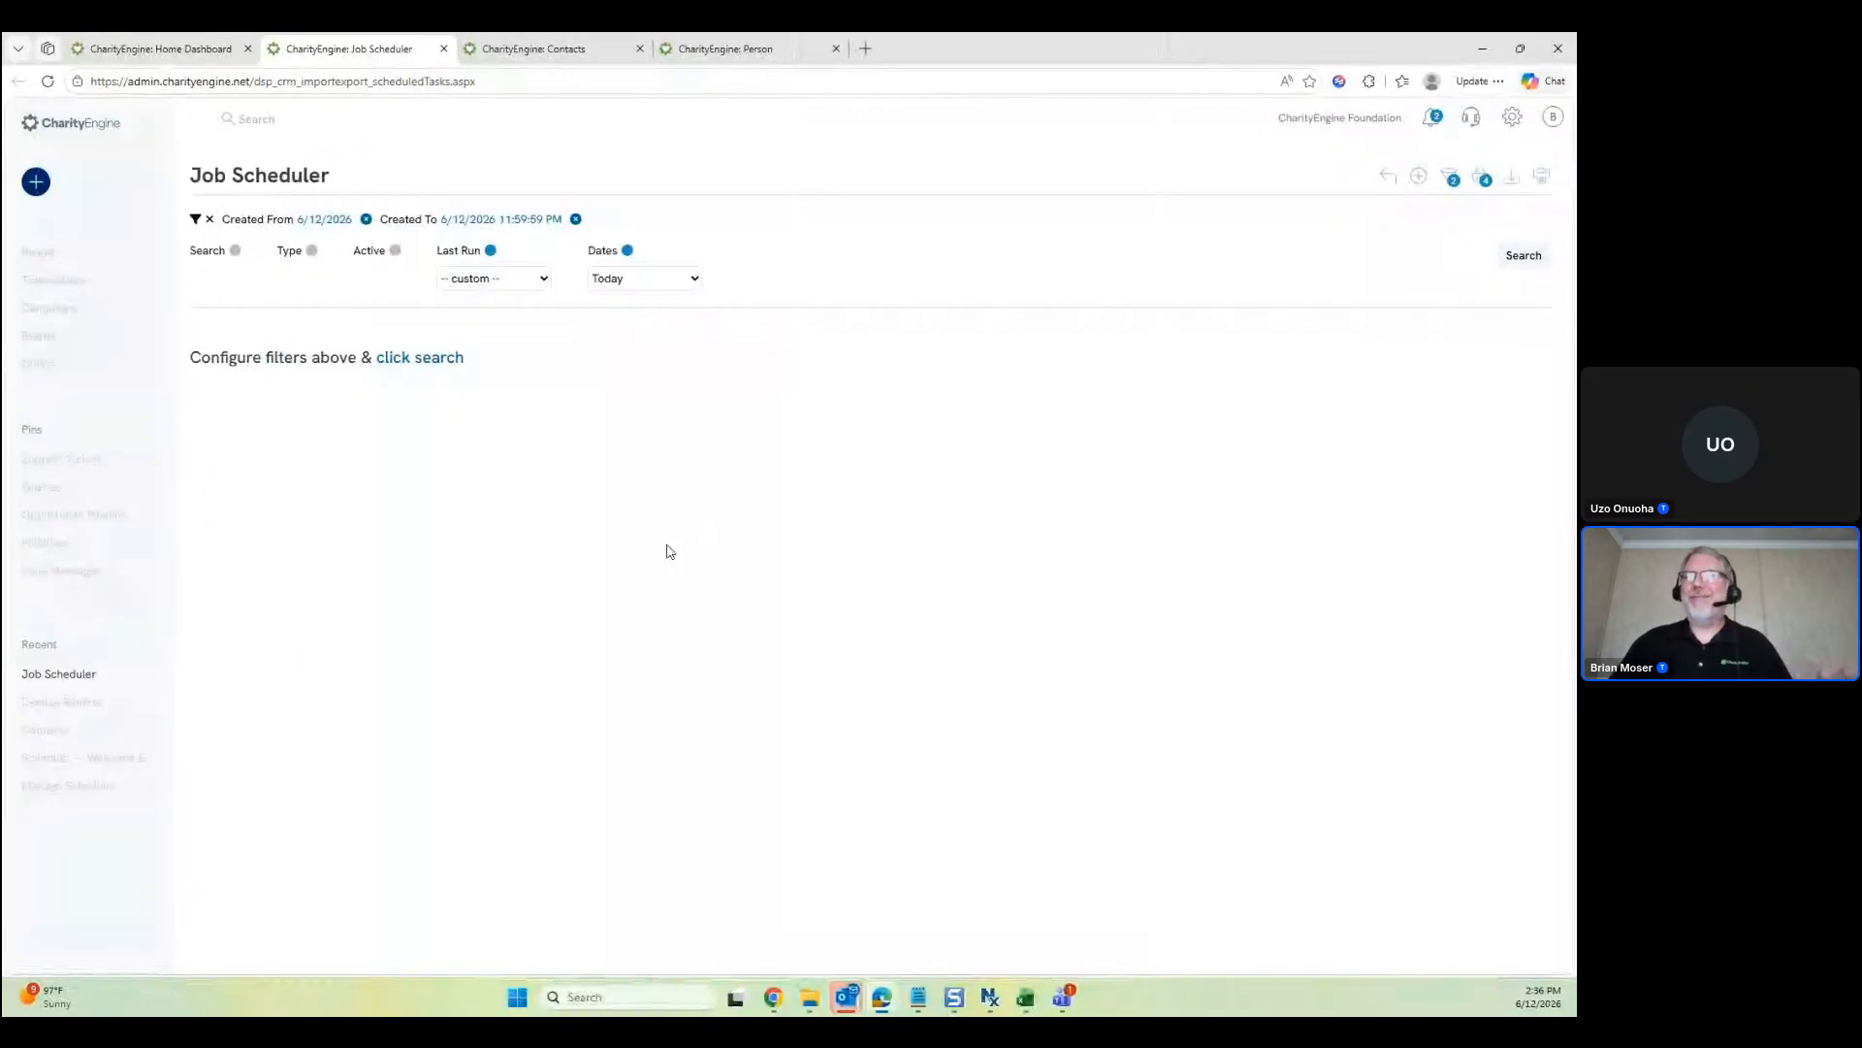
{"action": "left_click", "coordinate": [445, 359]}
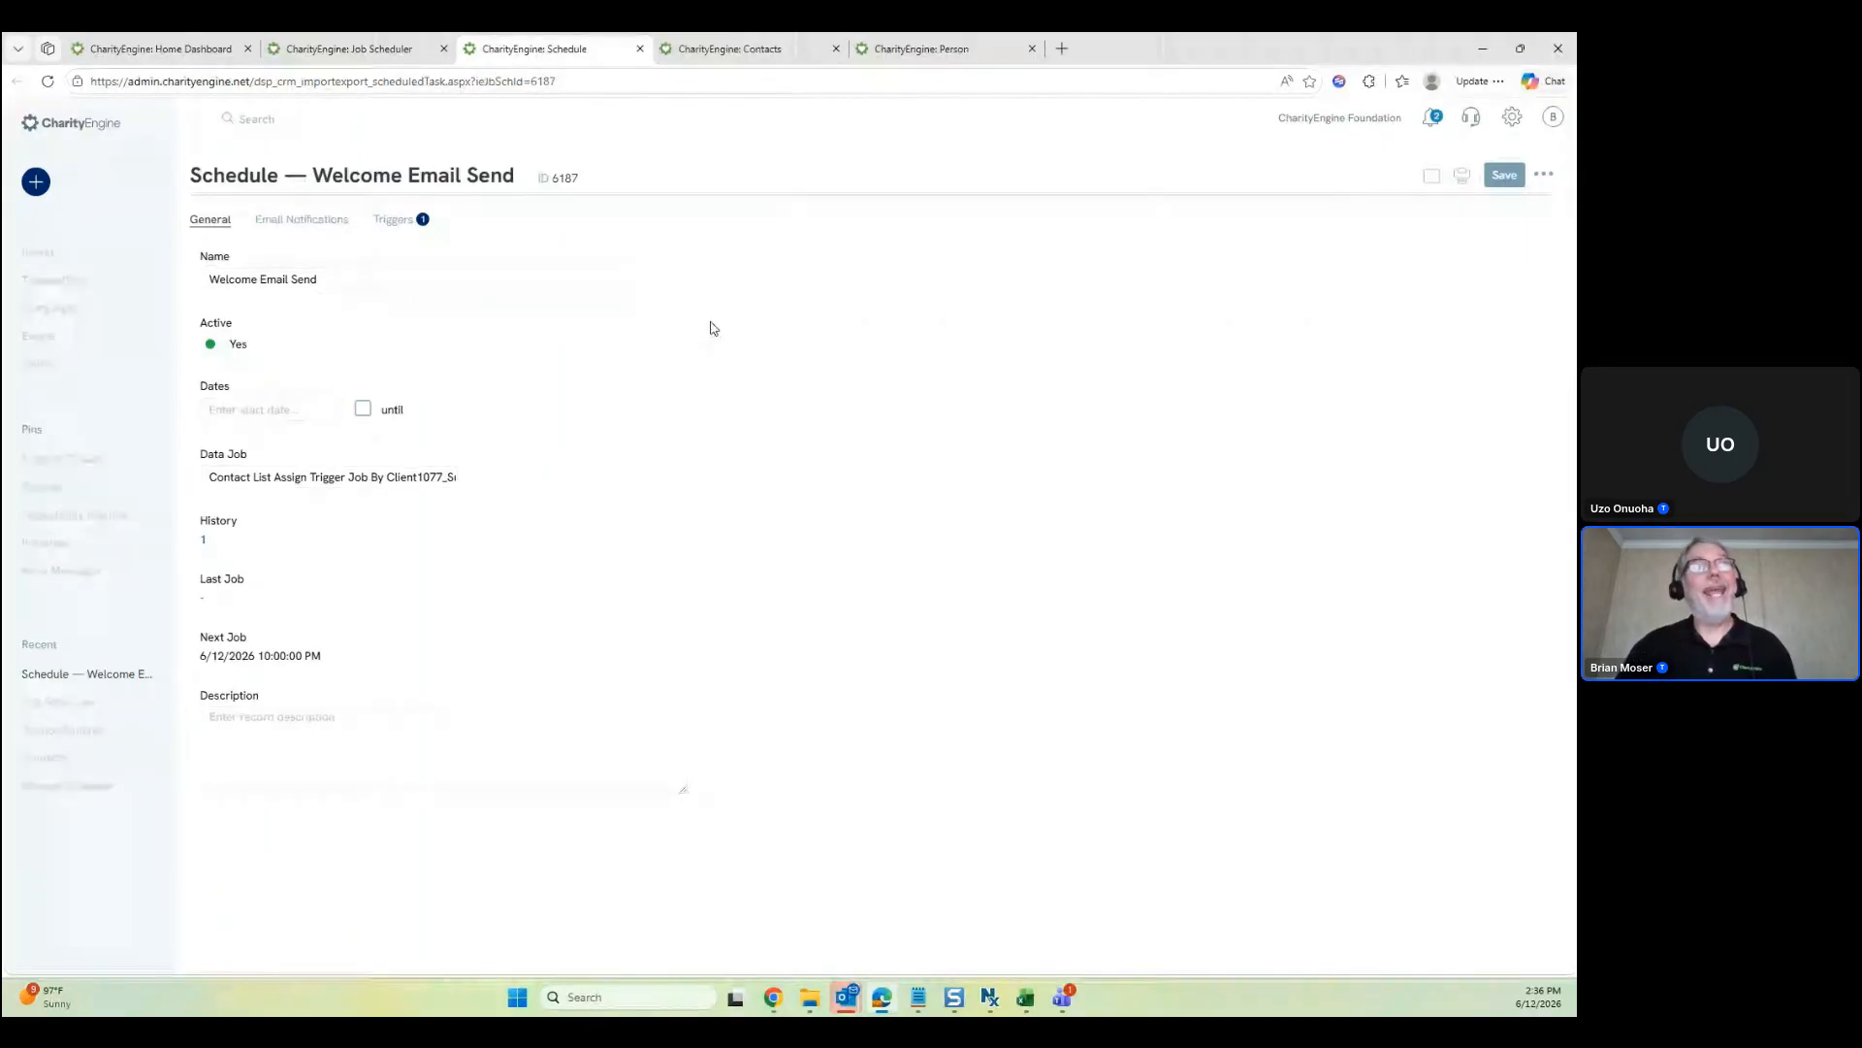
Highlight the Welcome Email Send schedule's next run time, 6/12/2026 10:00:00 PM
{"action": "left_click_drag", "start_coordinate": [323, 656], "coordinate": [201, 657]}
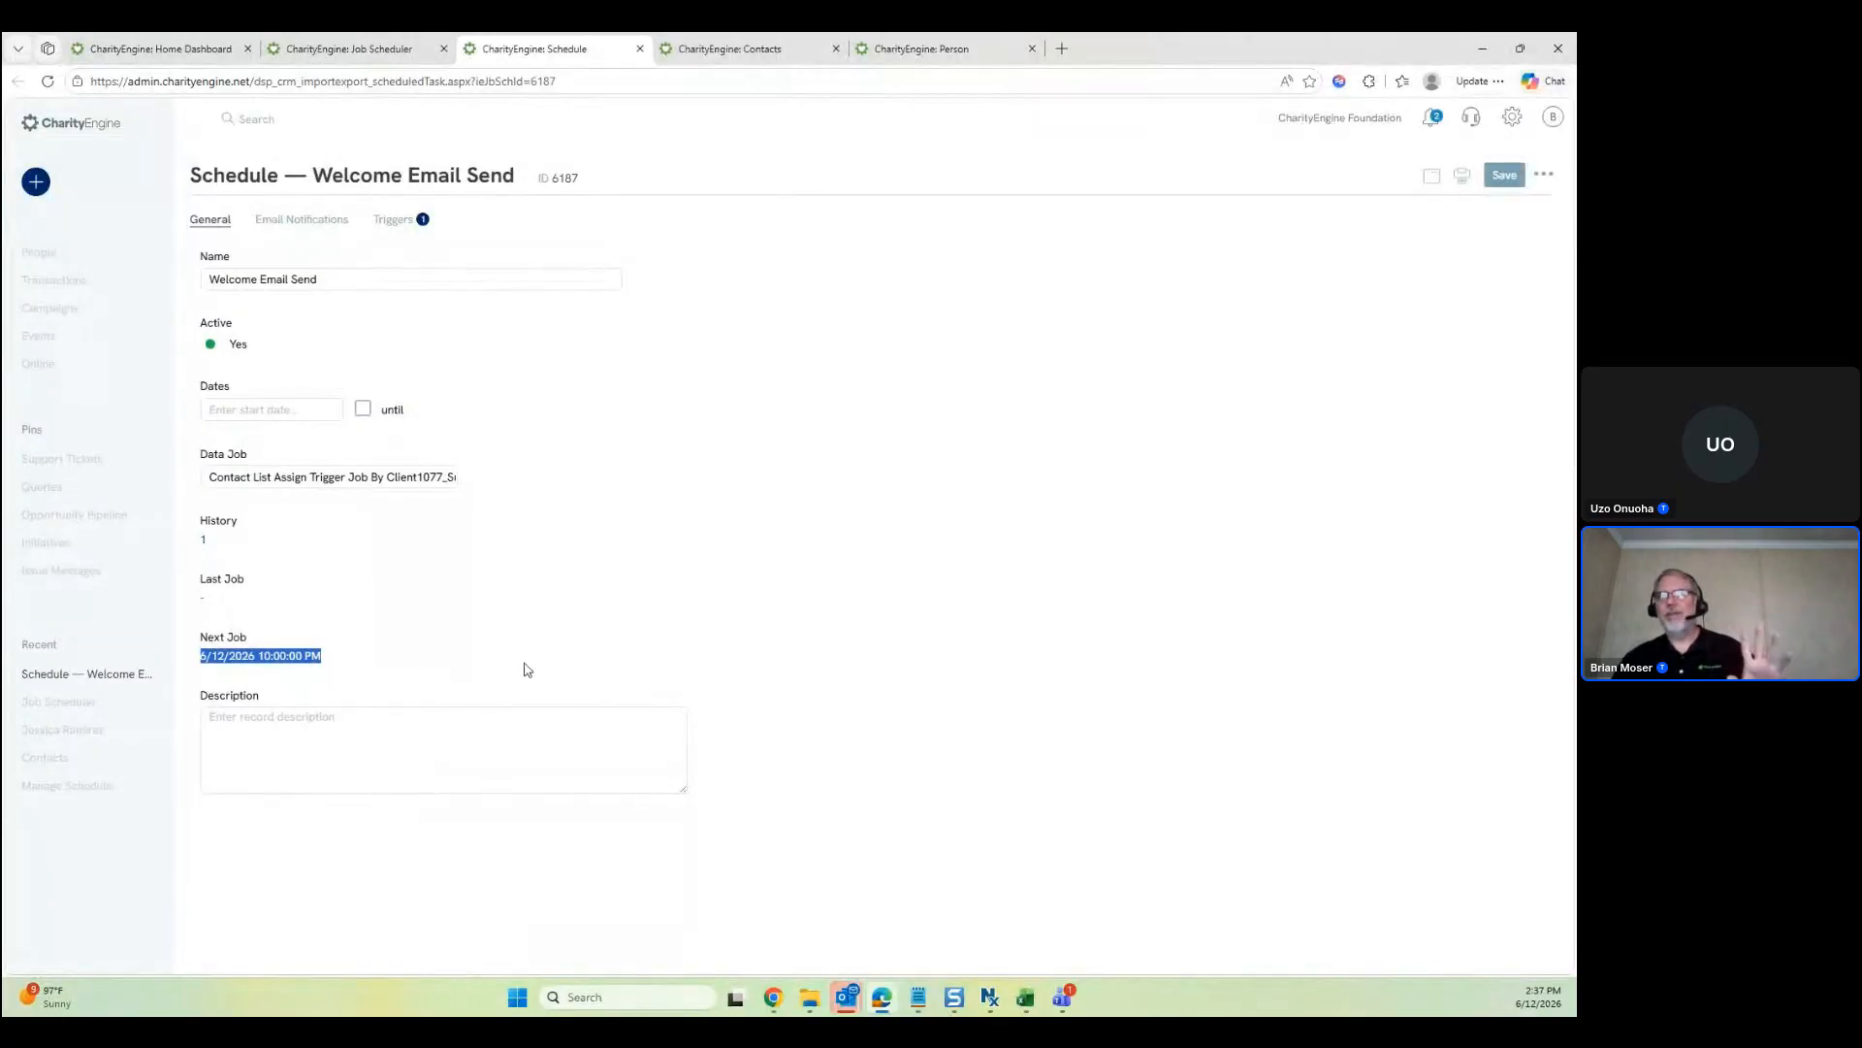
{"action": "left_click", "coordinate": [575, 656]}
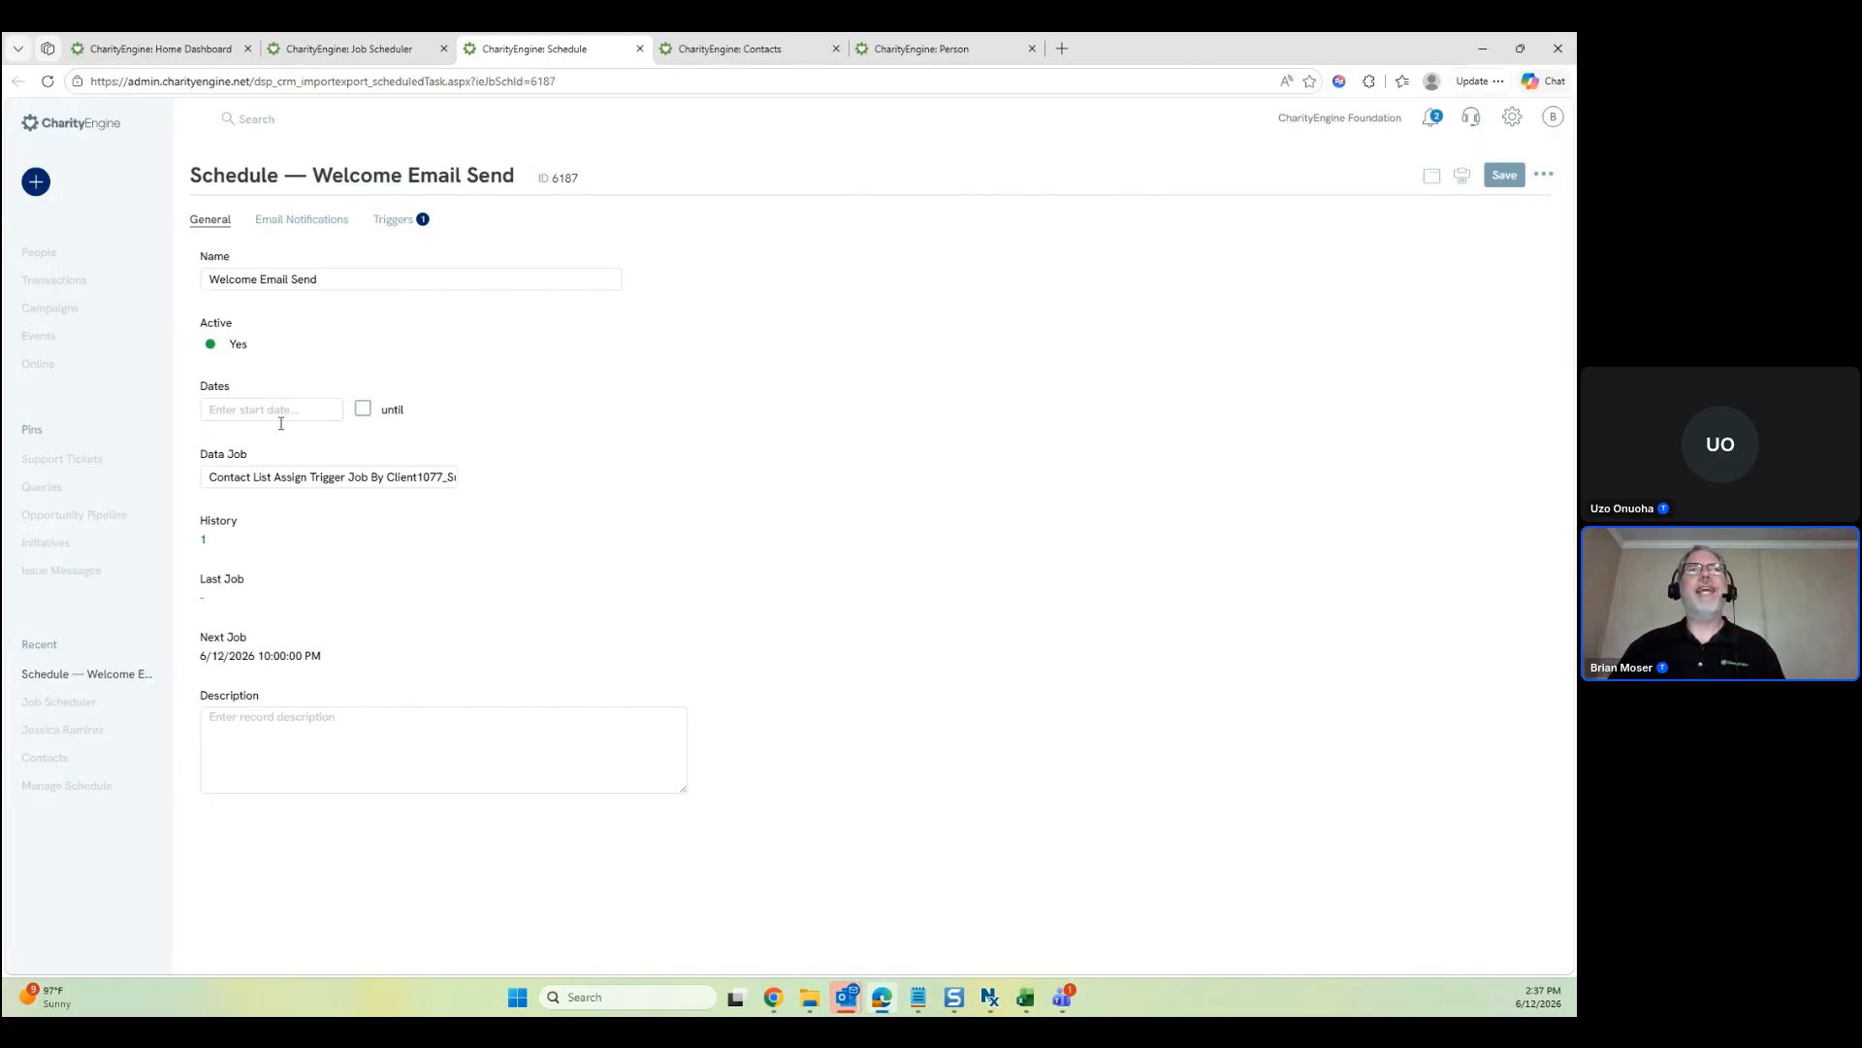
{"action": "left_click_drag", "start_coordinate": [325, 657], "coordinate": [203, 658]}
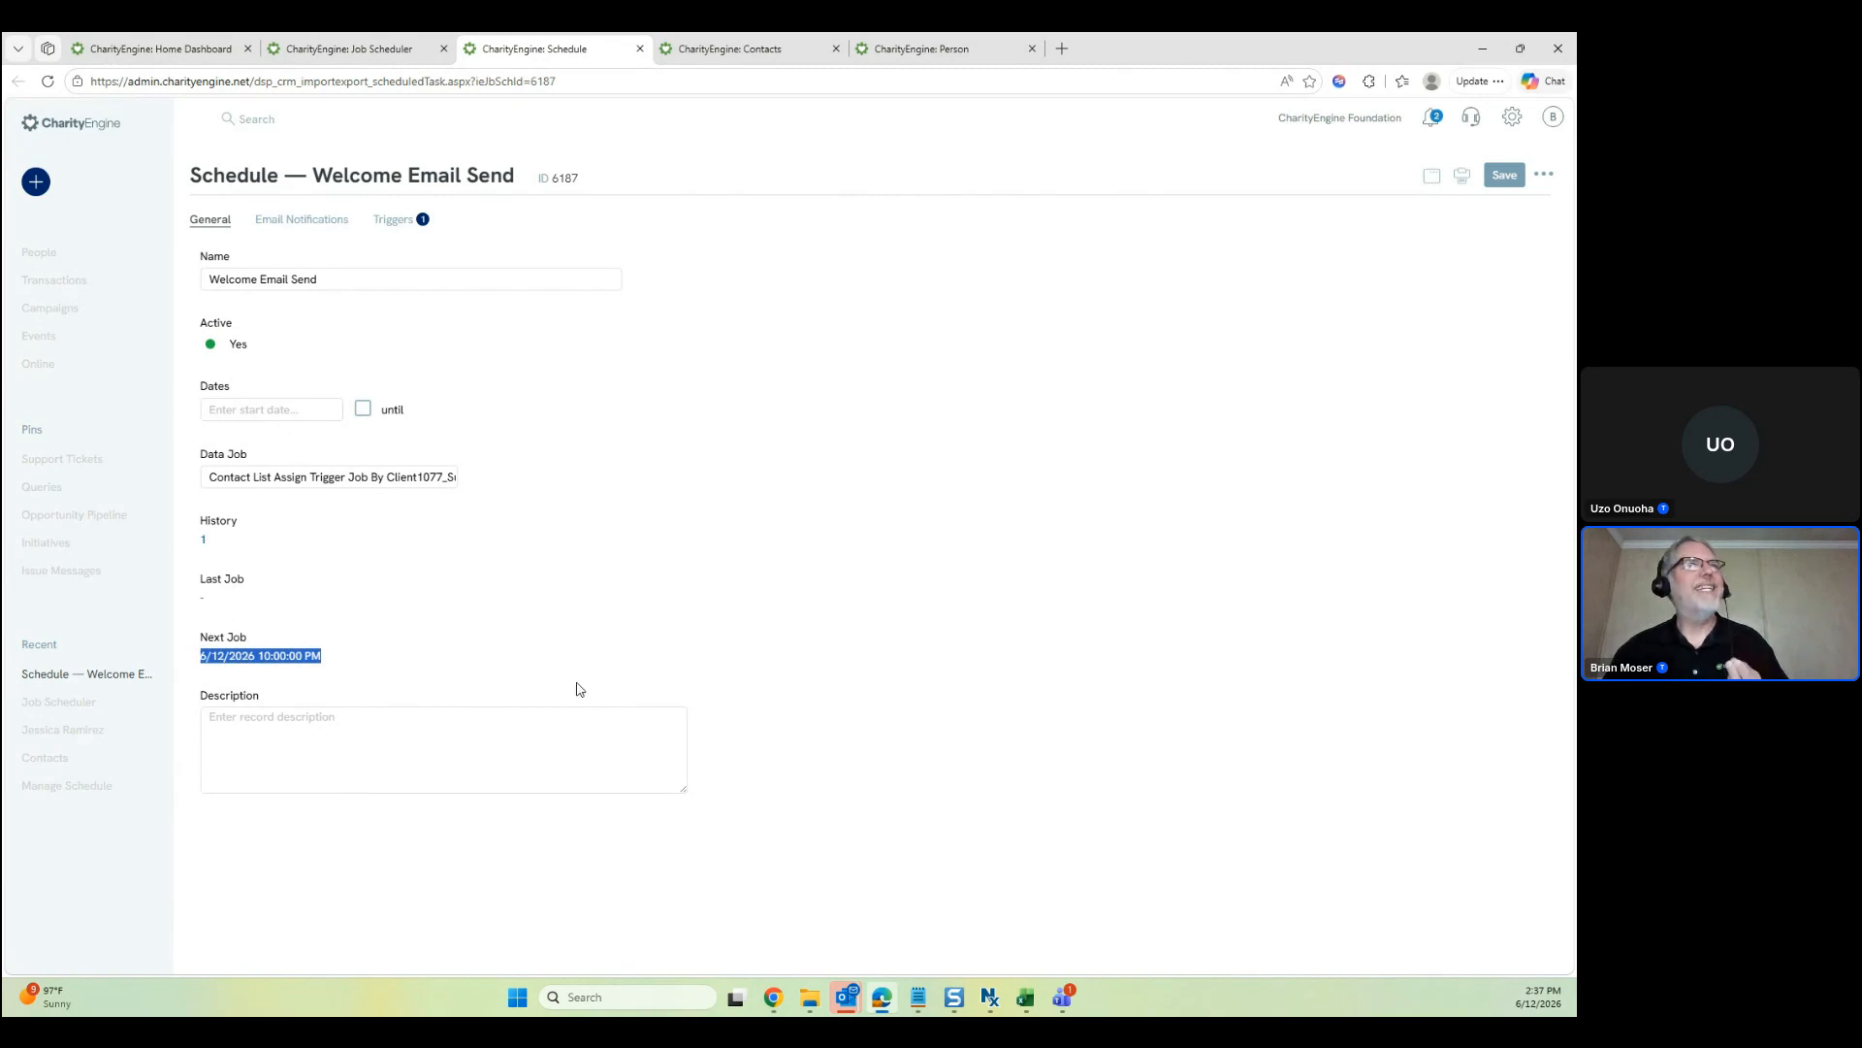
{"action": "left_click", "coordinate": [529, 665]}
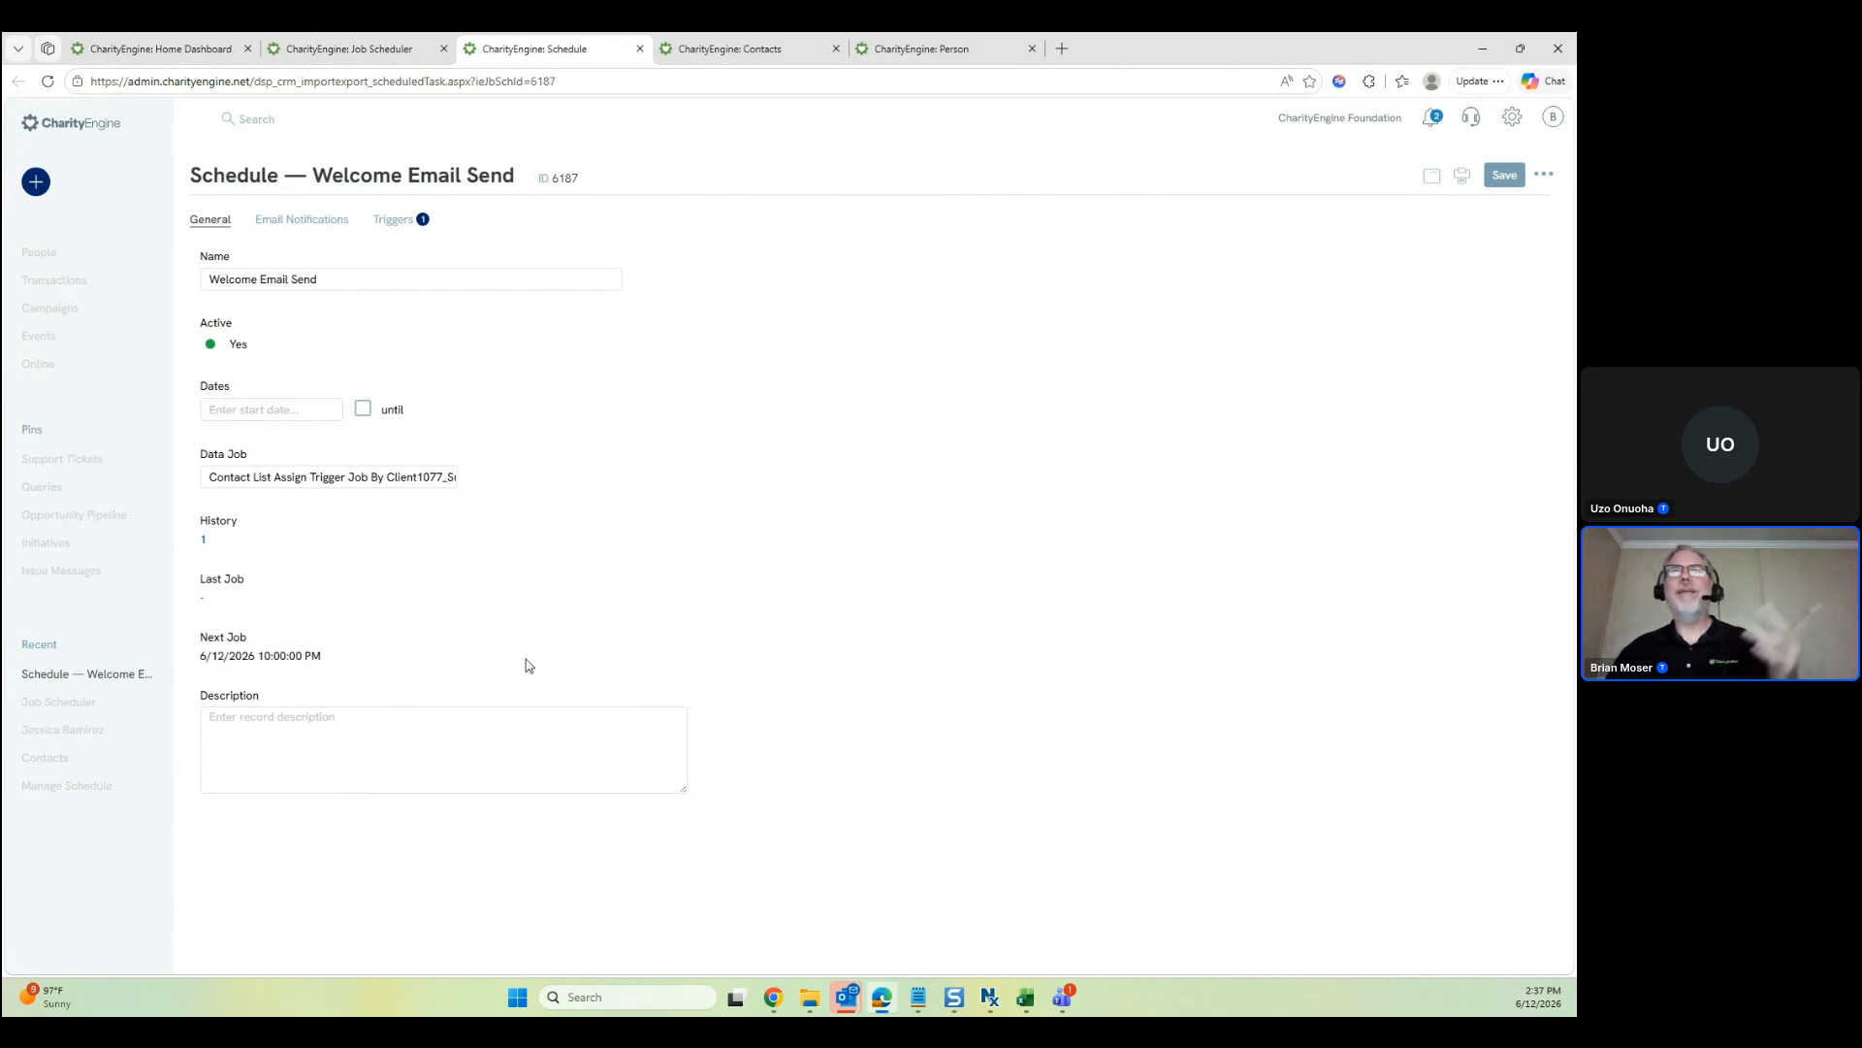
Close the Welcome Email Send schedule and open the three Quickbooks Synce synchronization events
{"action": "left_click", "coordinate": [639, 48]}
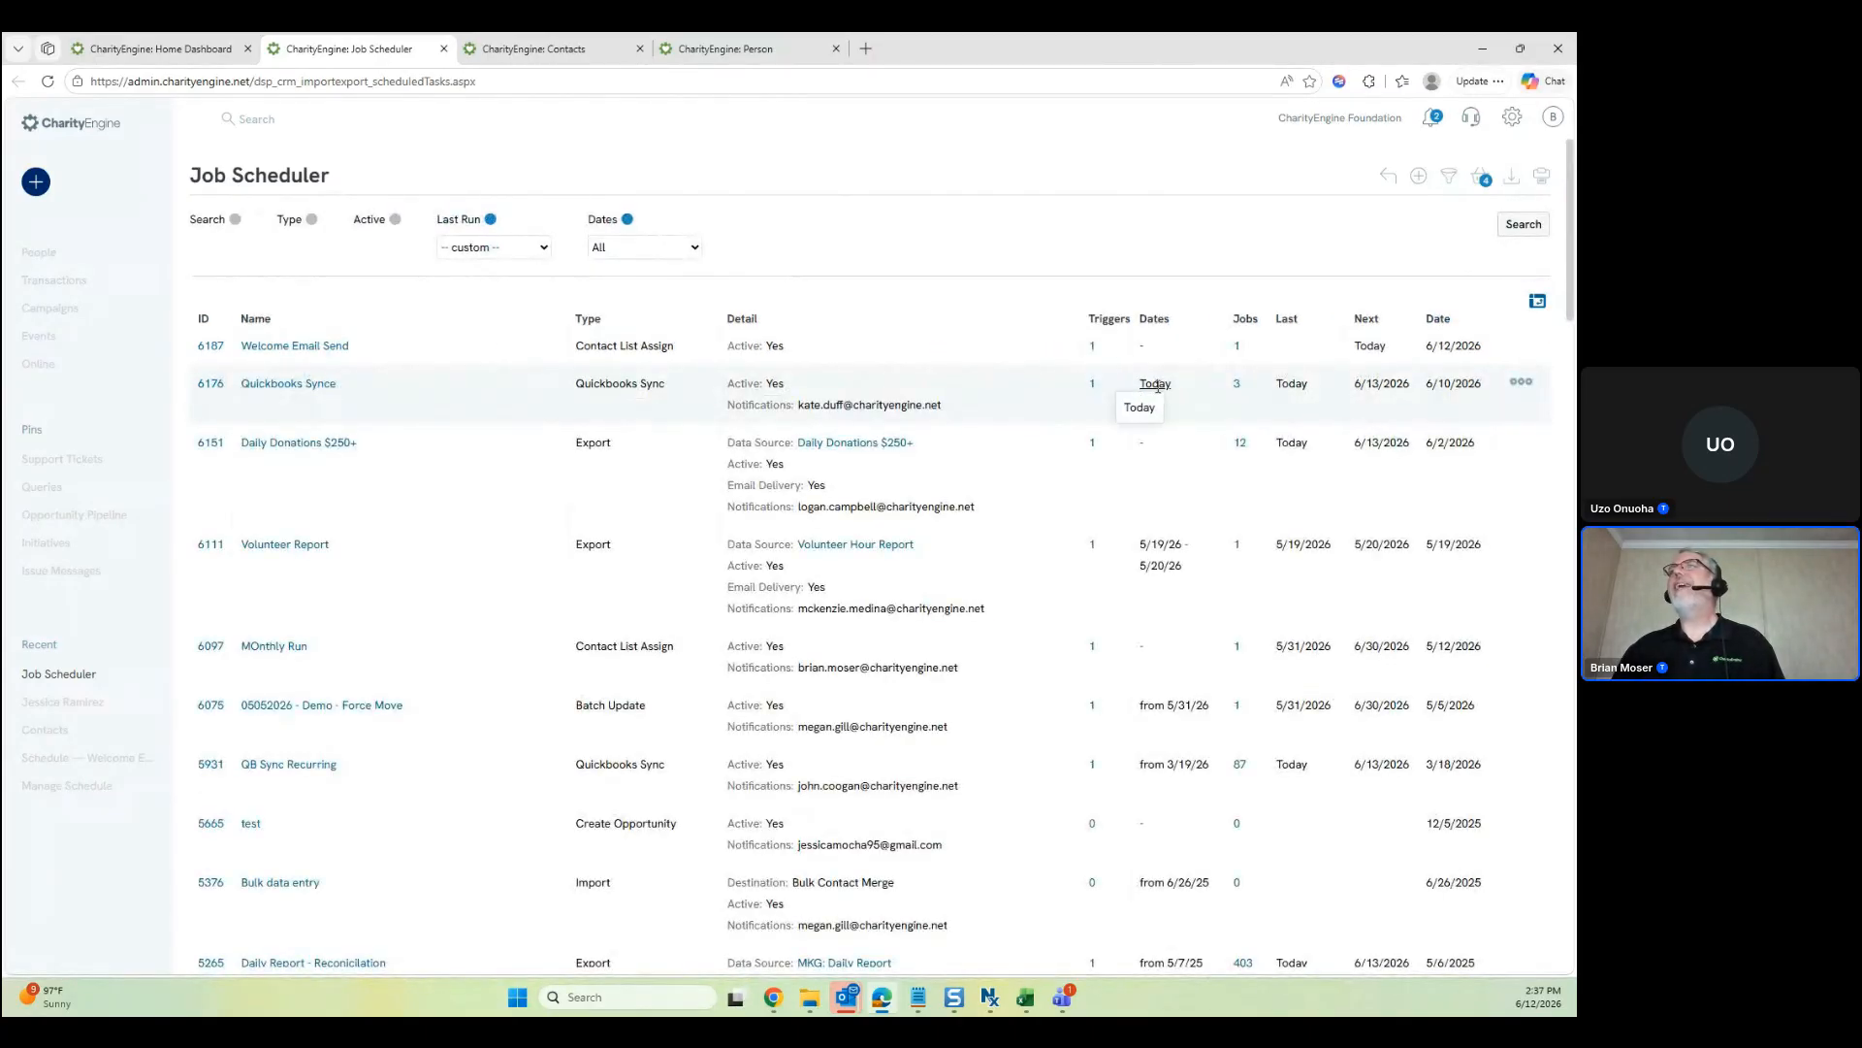
{"action": "left_click", "coordinate": [1532, 384]}
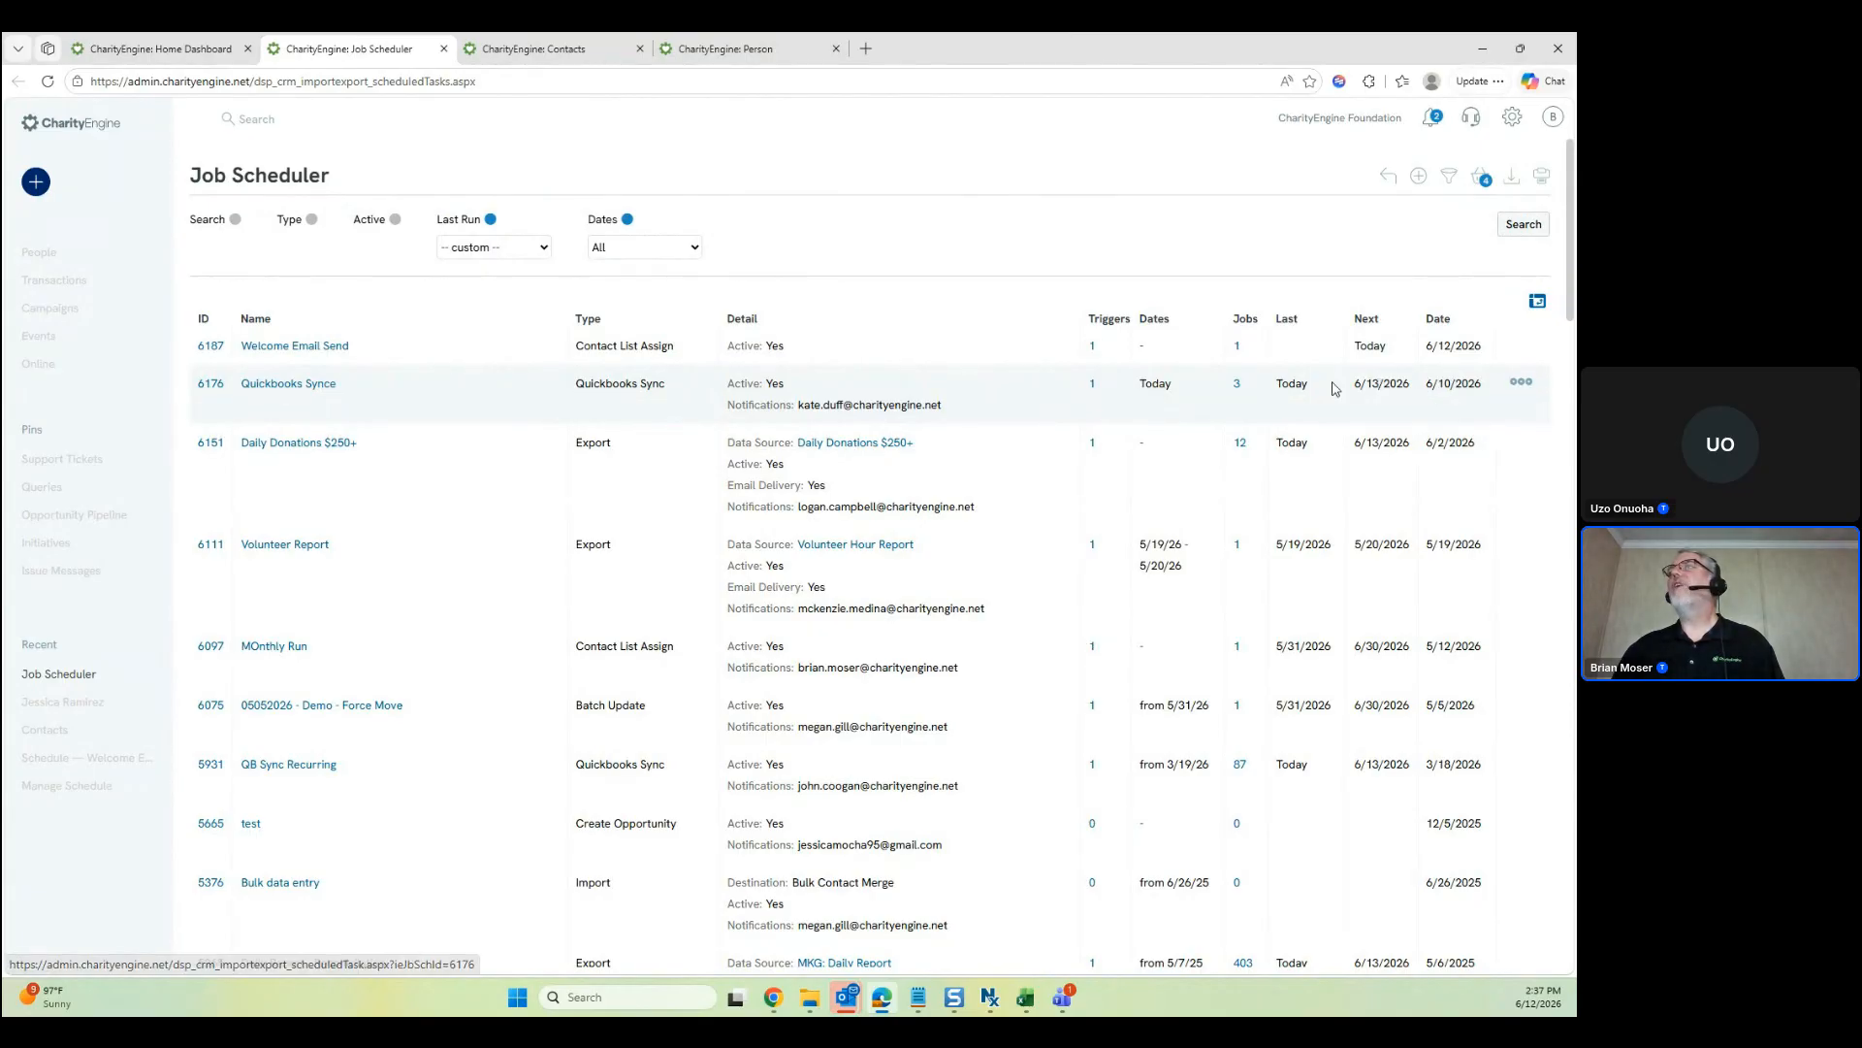
{"action": "left_click", "coordinate": [1236, 385], "text": "ctrl"}
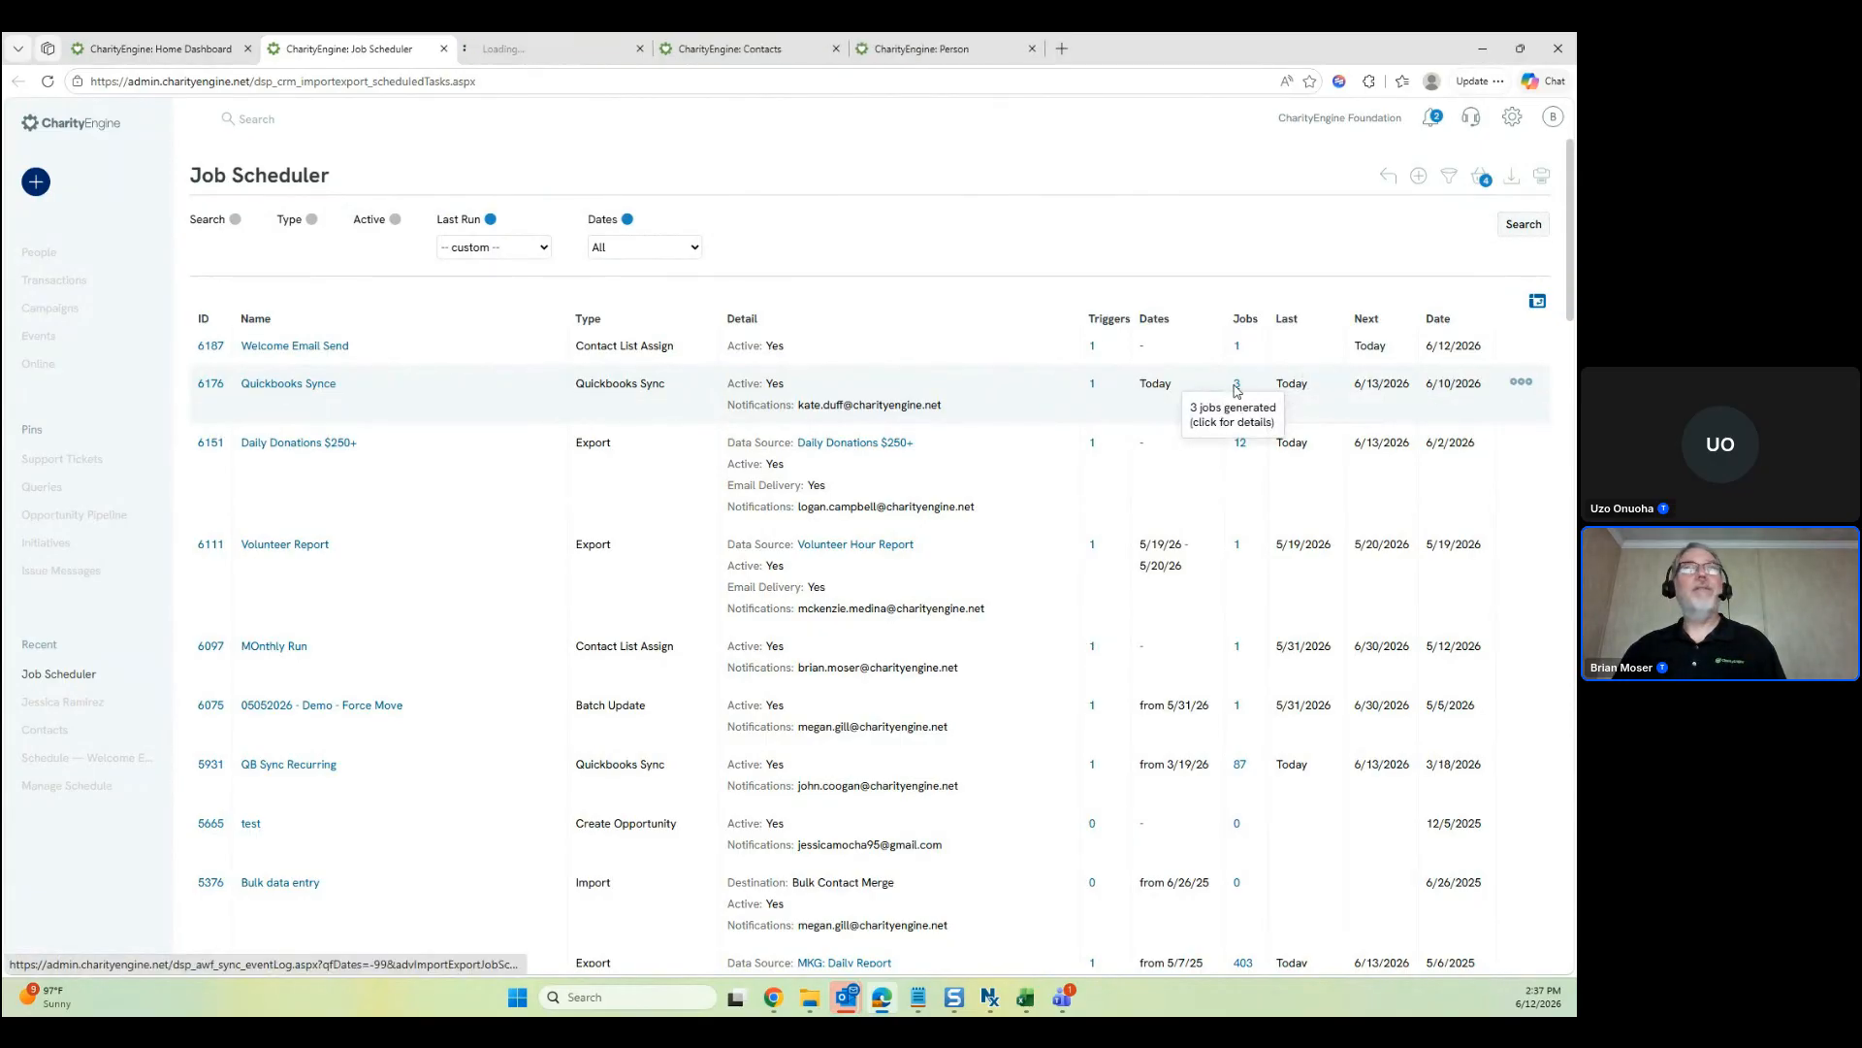
{"action": "left_click", "coordinate": [576, 50]}
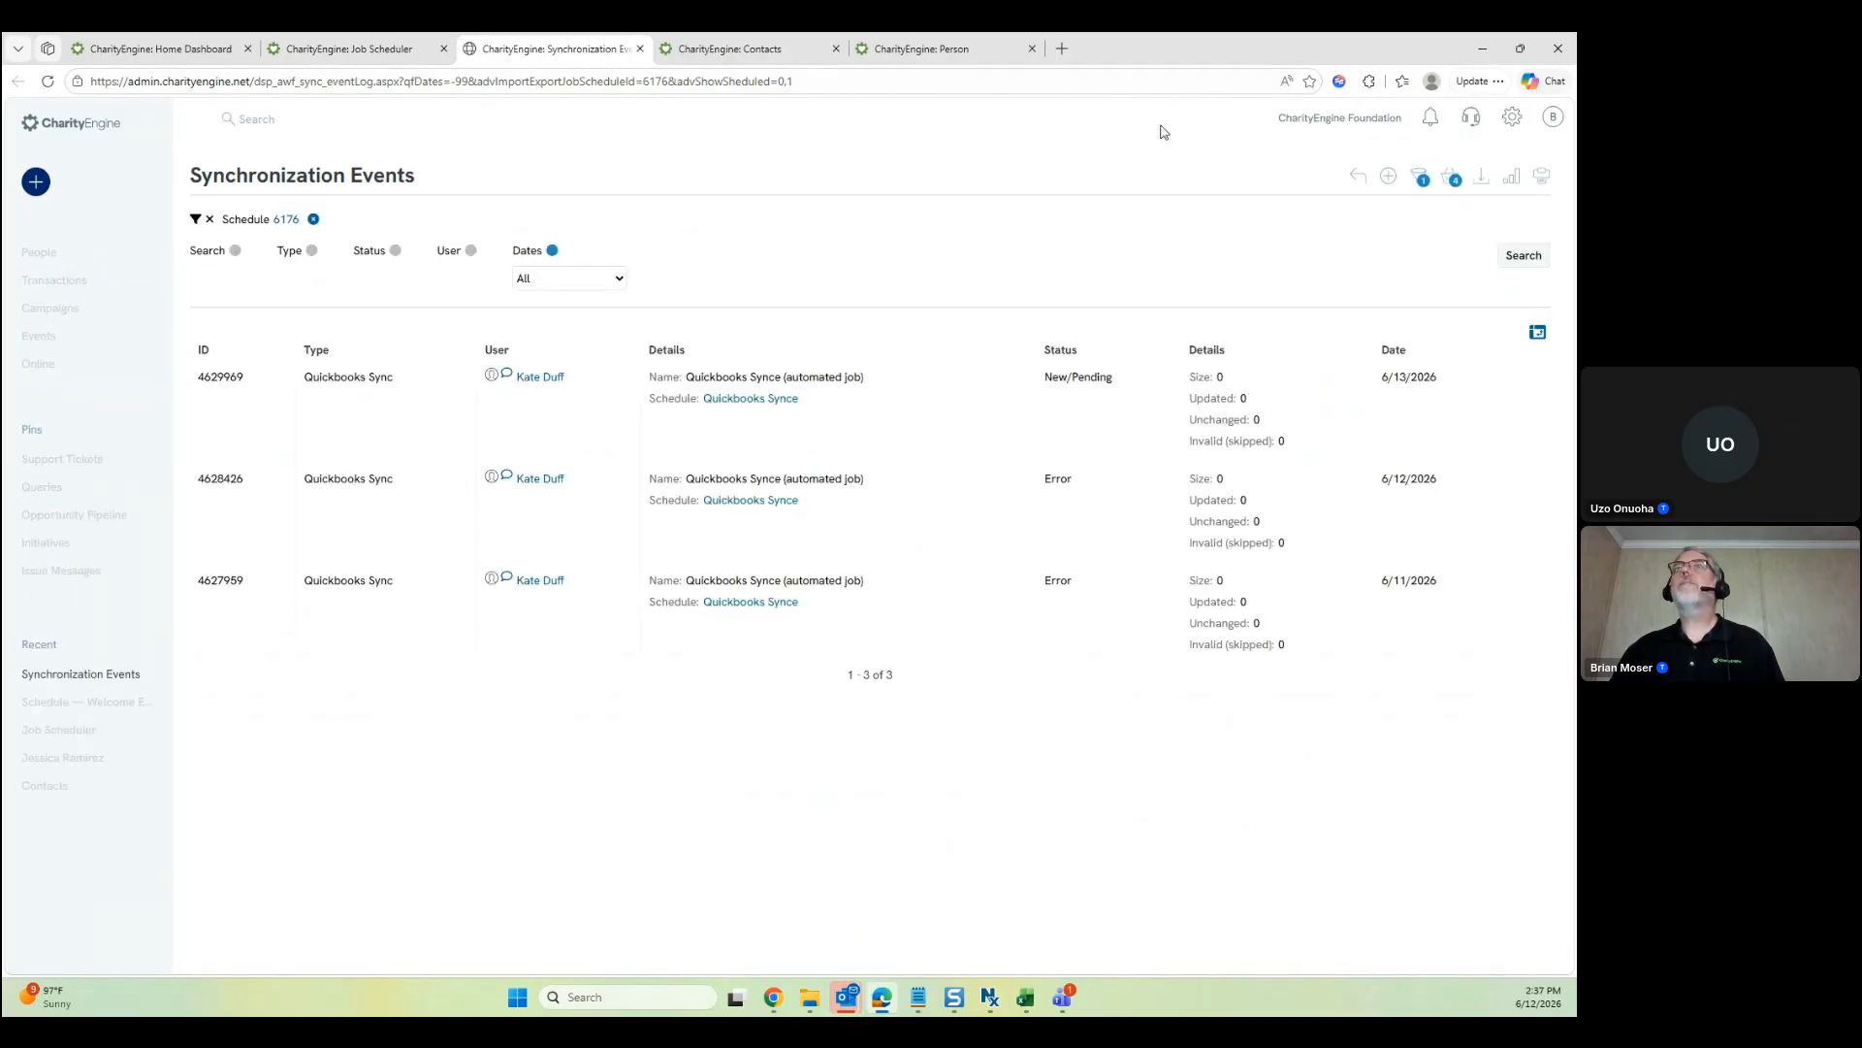
Review the latest Quickbooks Sync run's New/Pending status and schedule
{"action": "left_click_drag", "start_coordinate": [1116, 379], "coordinate": [1034, 375]}
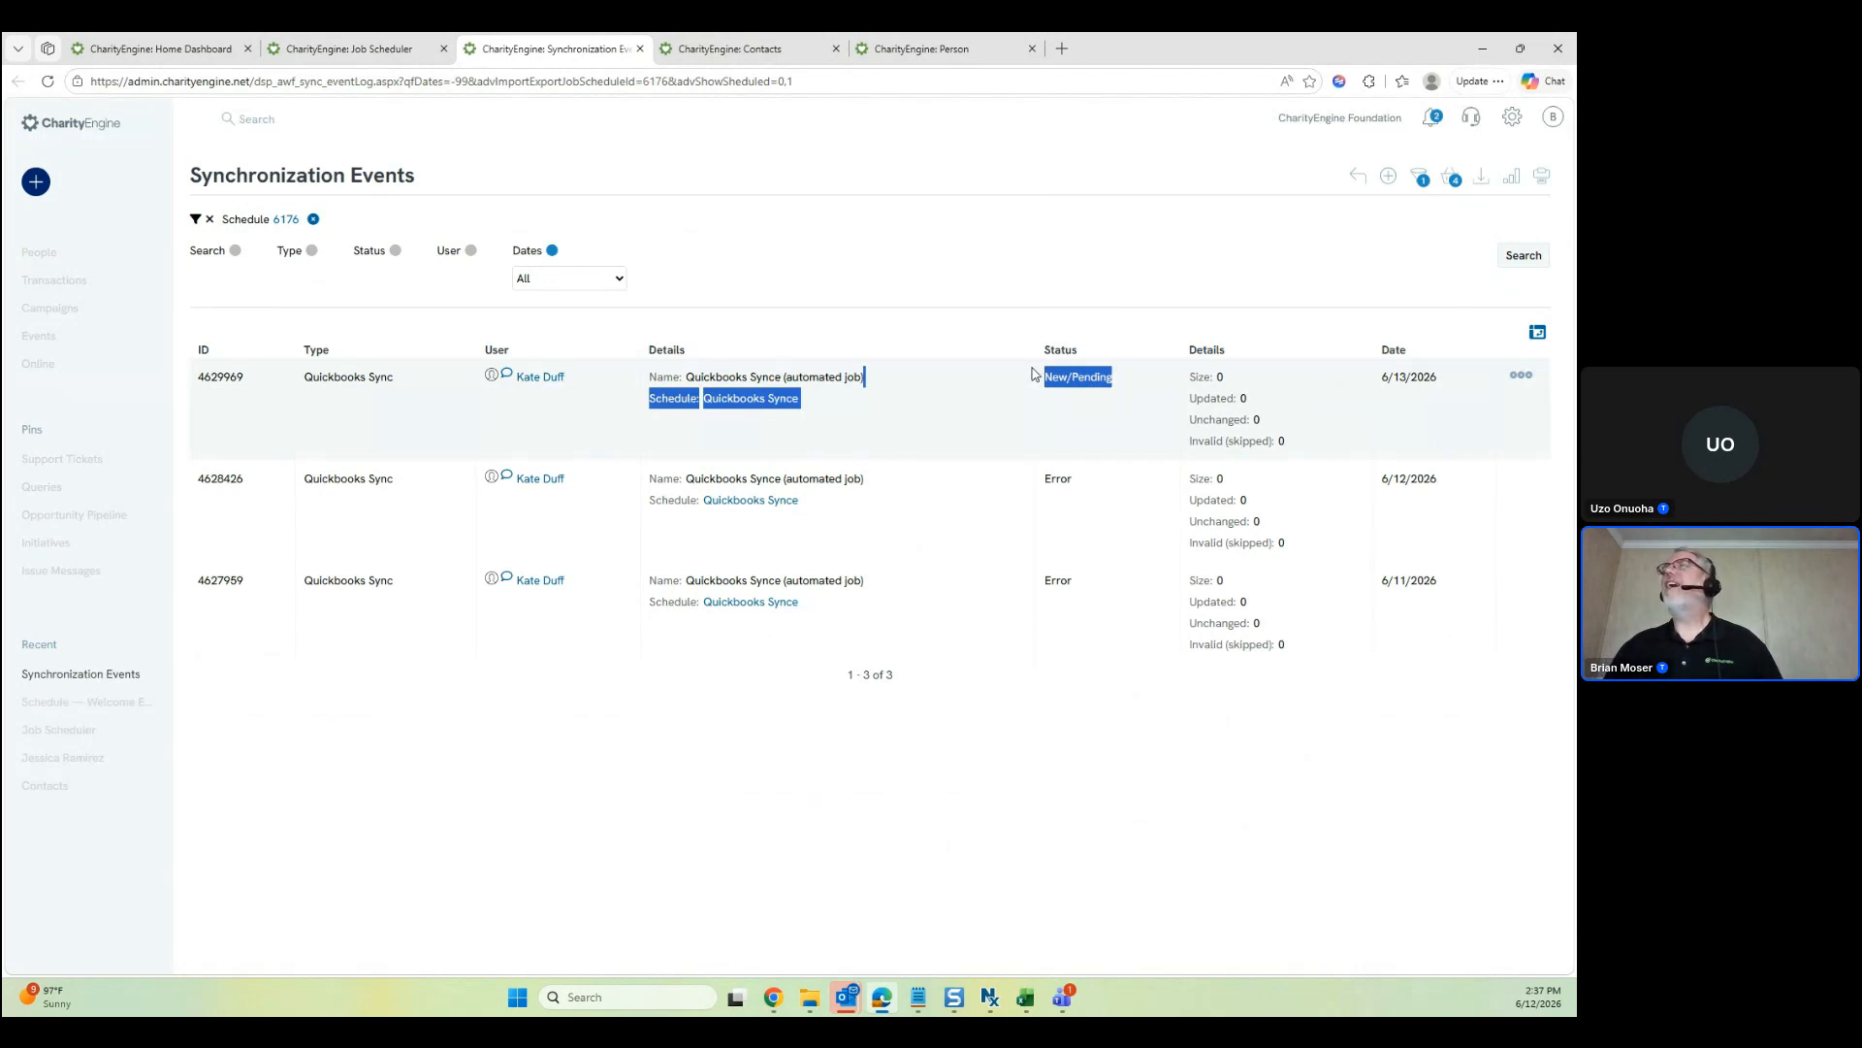
{"action": "left_click_drag", "start_coordinate": [1034, 374], "coordinate": [1045, 376]}
{"action": "mouse_move", "coordinate": [1418, 377]}
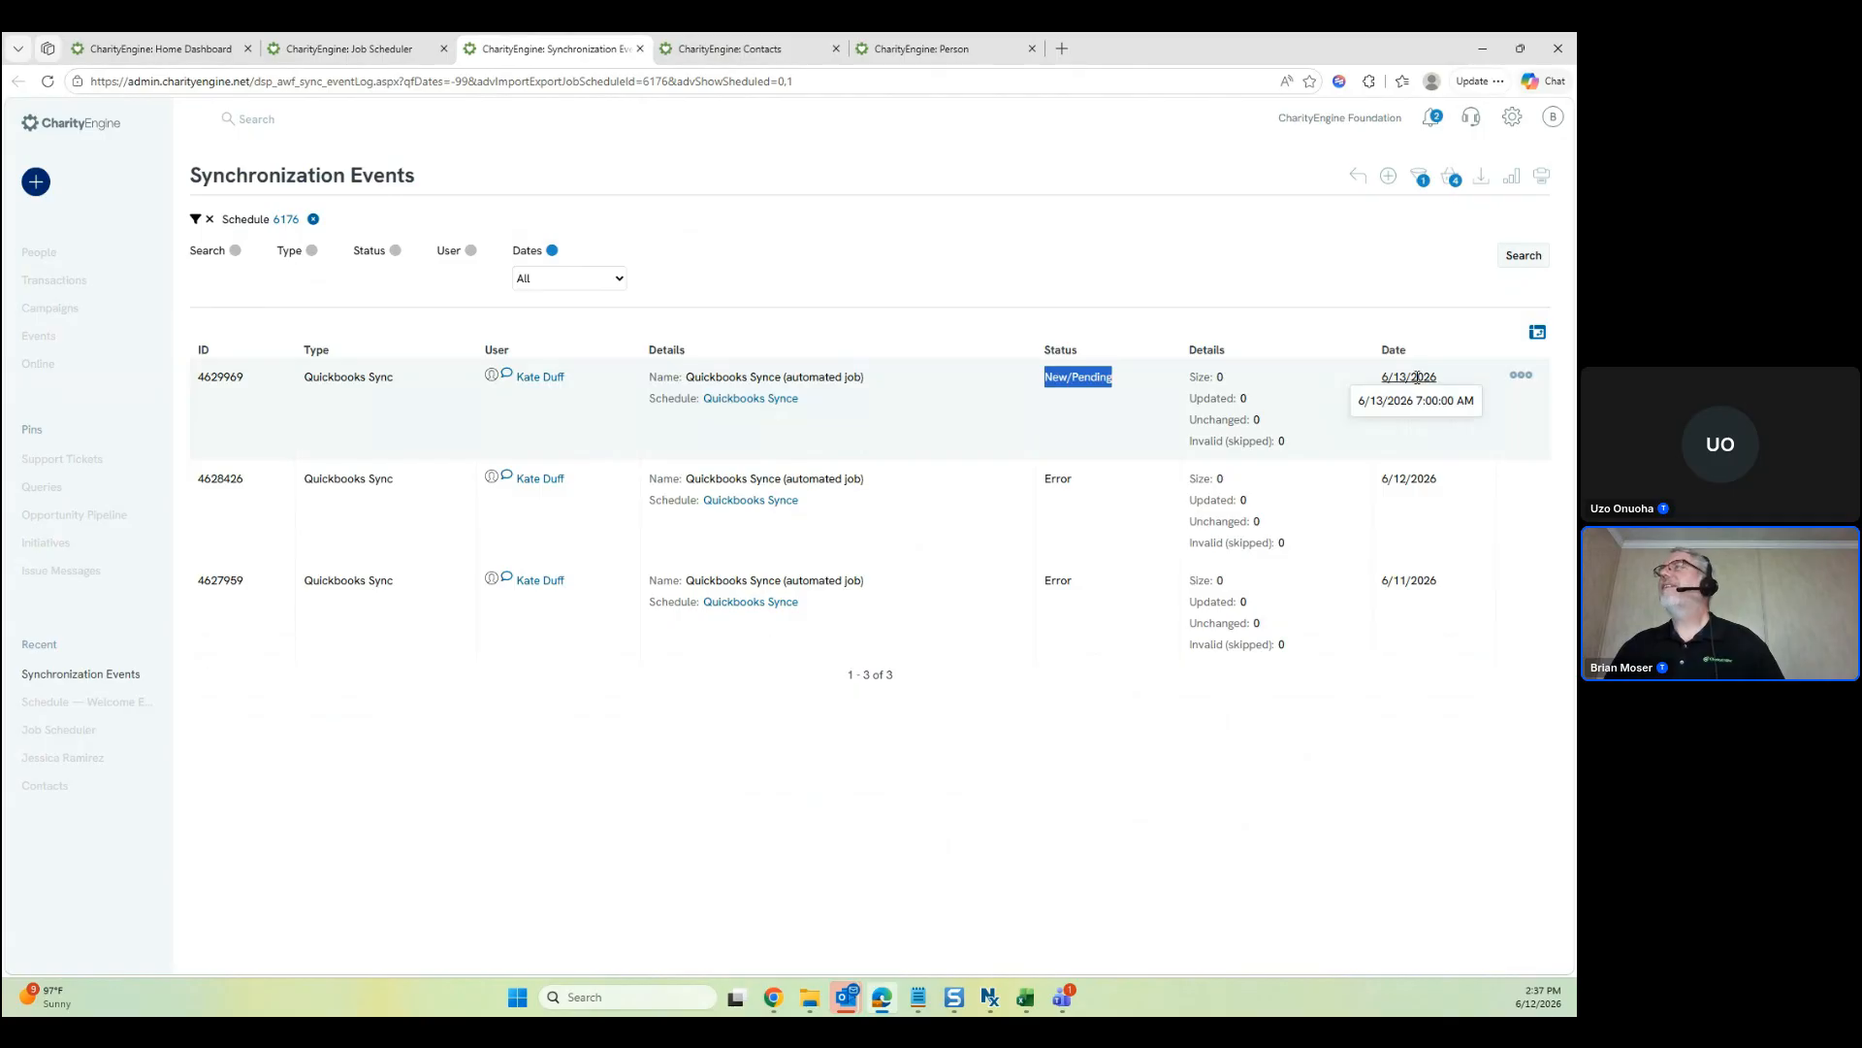
{"action": "mouse_move", "coordinate": [1413, 482]}
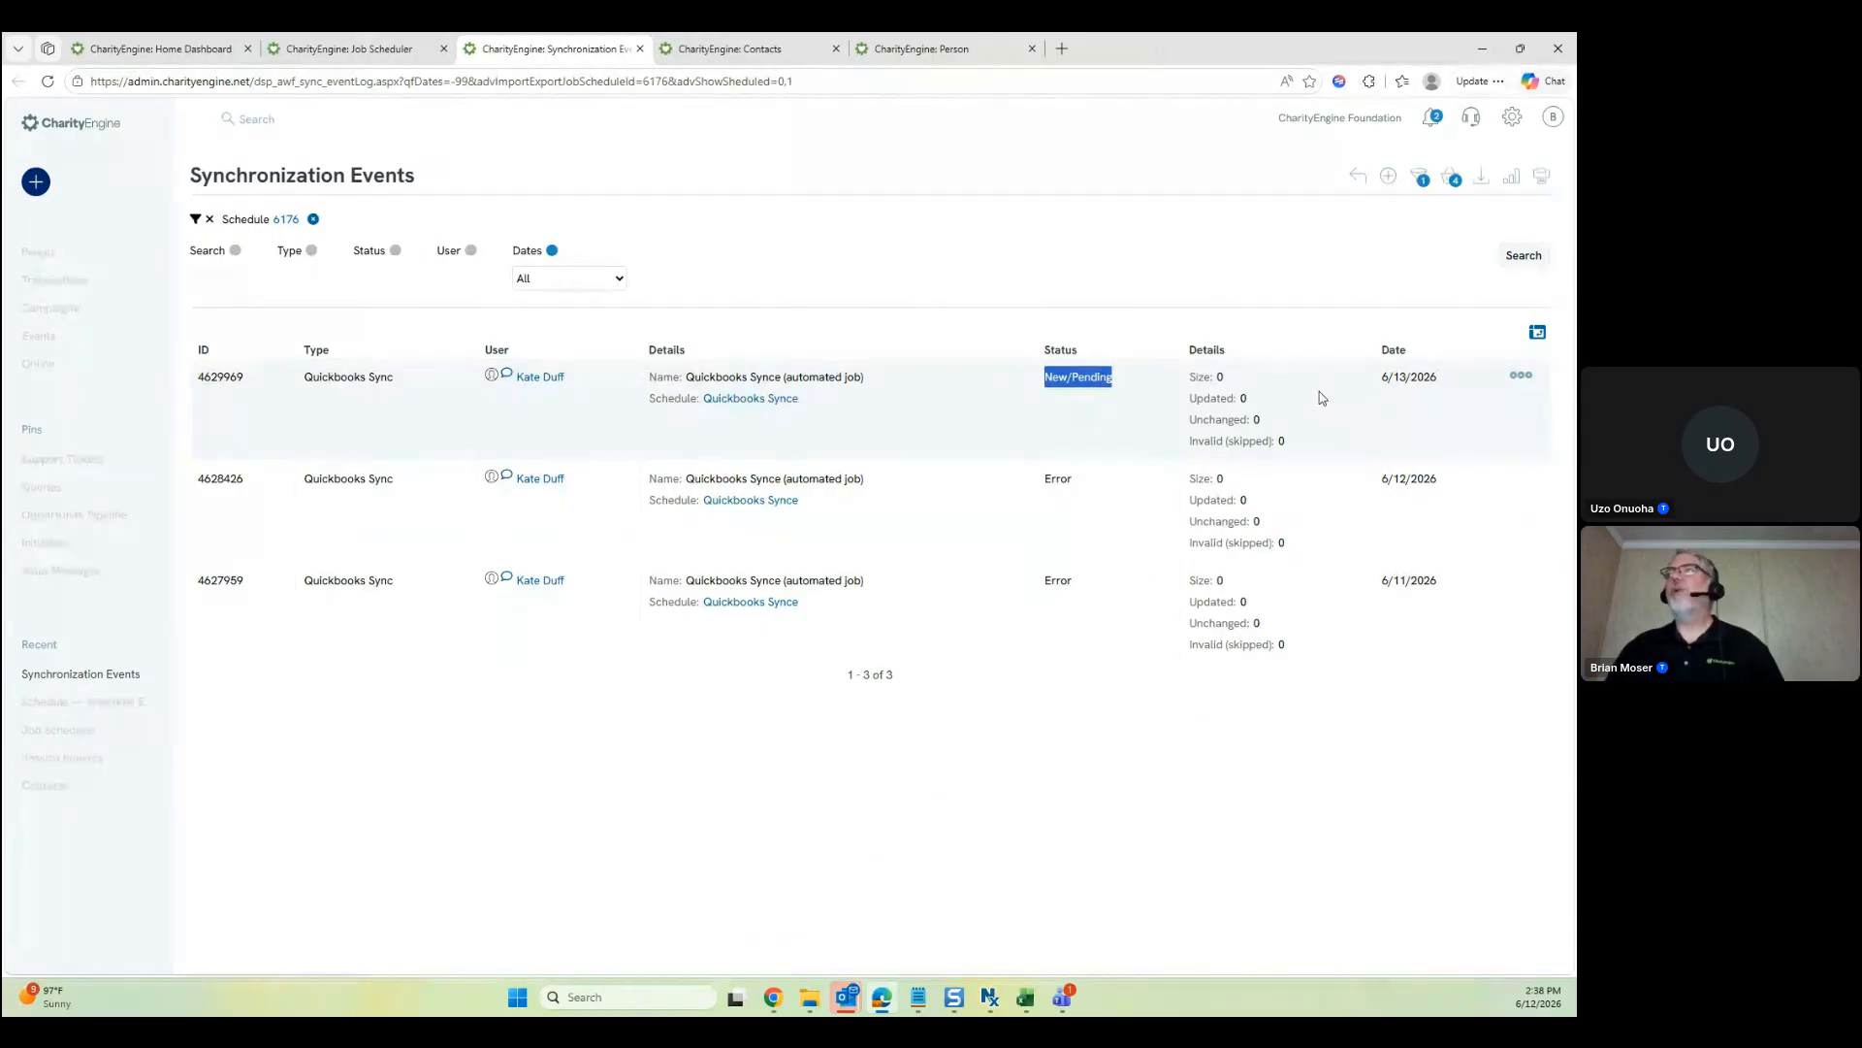
{"action": "left_click", "coordinate": [1403, 384]}
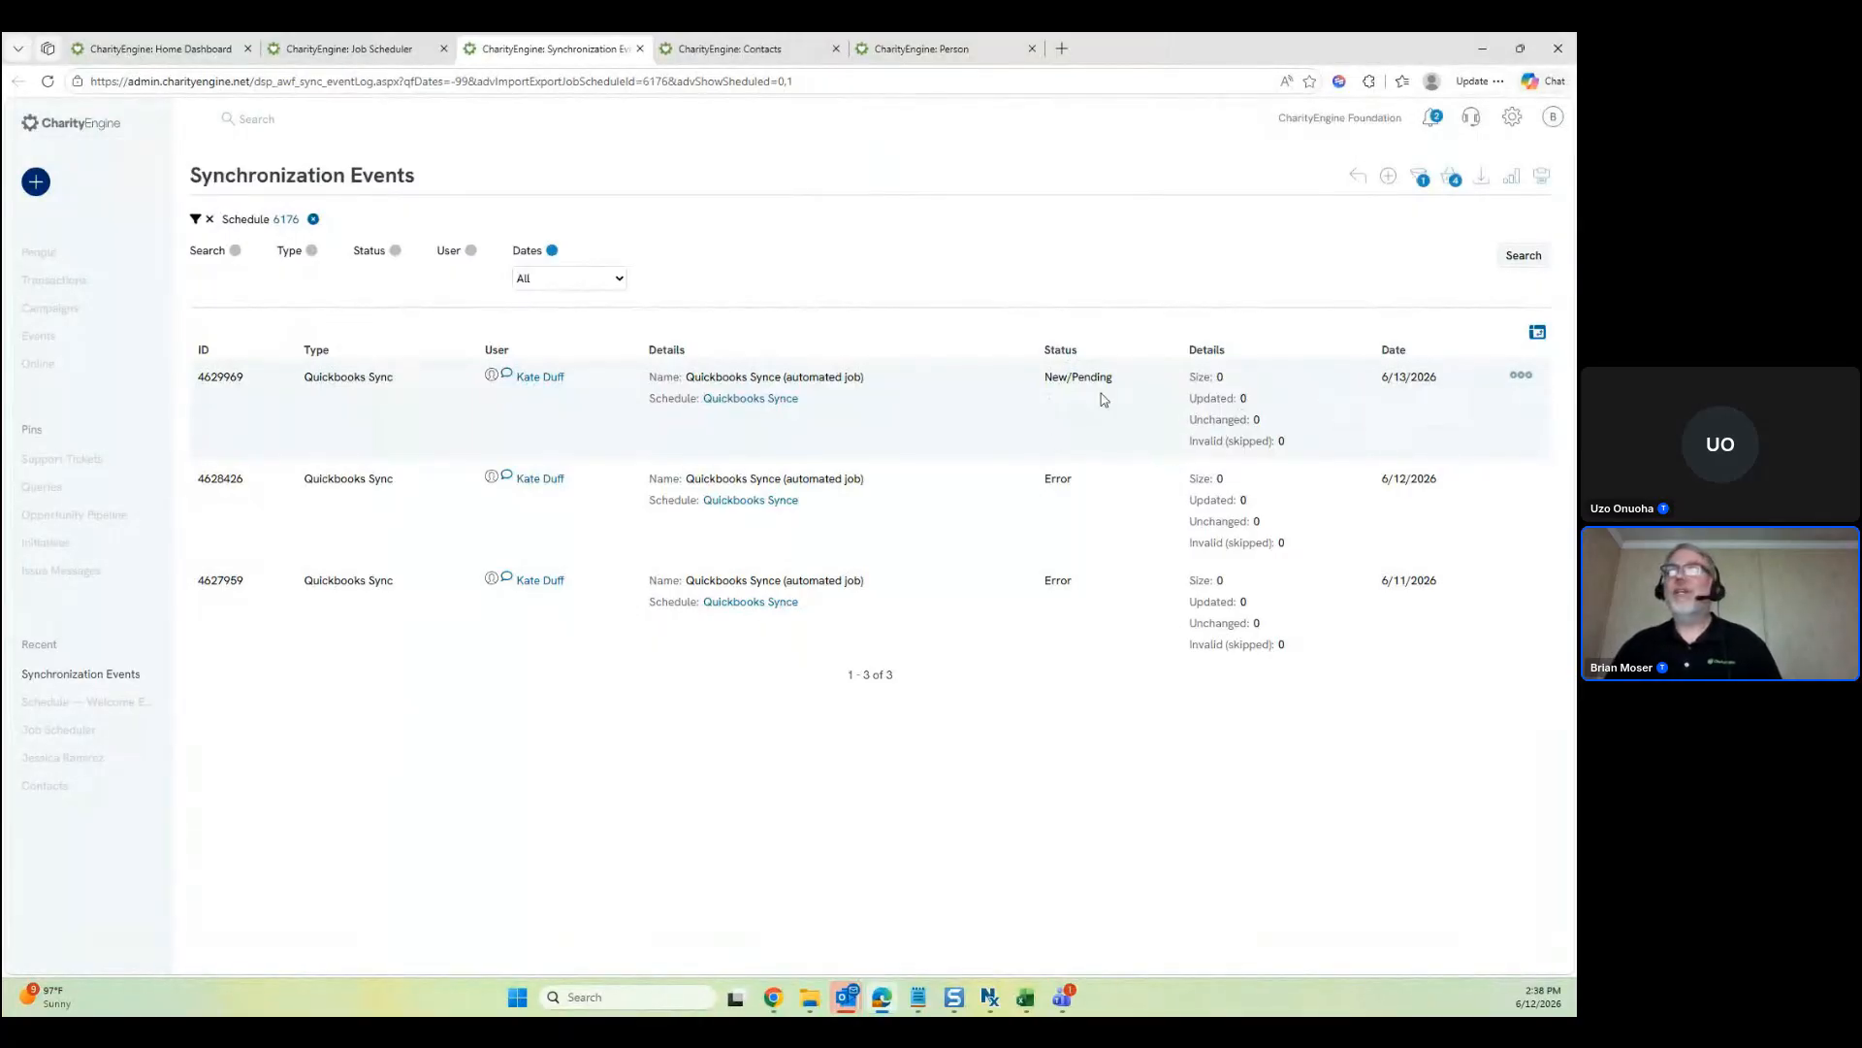
{"action": "left_click", "coordinate": [395, 61]}
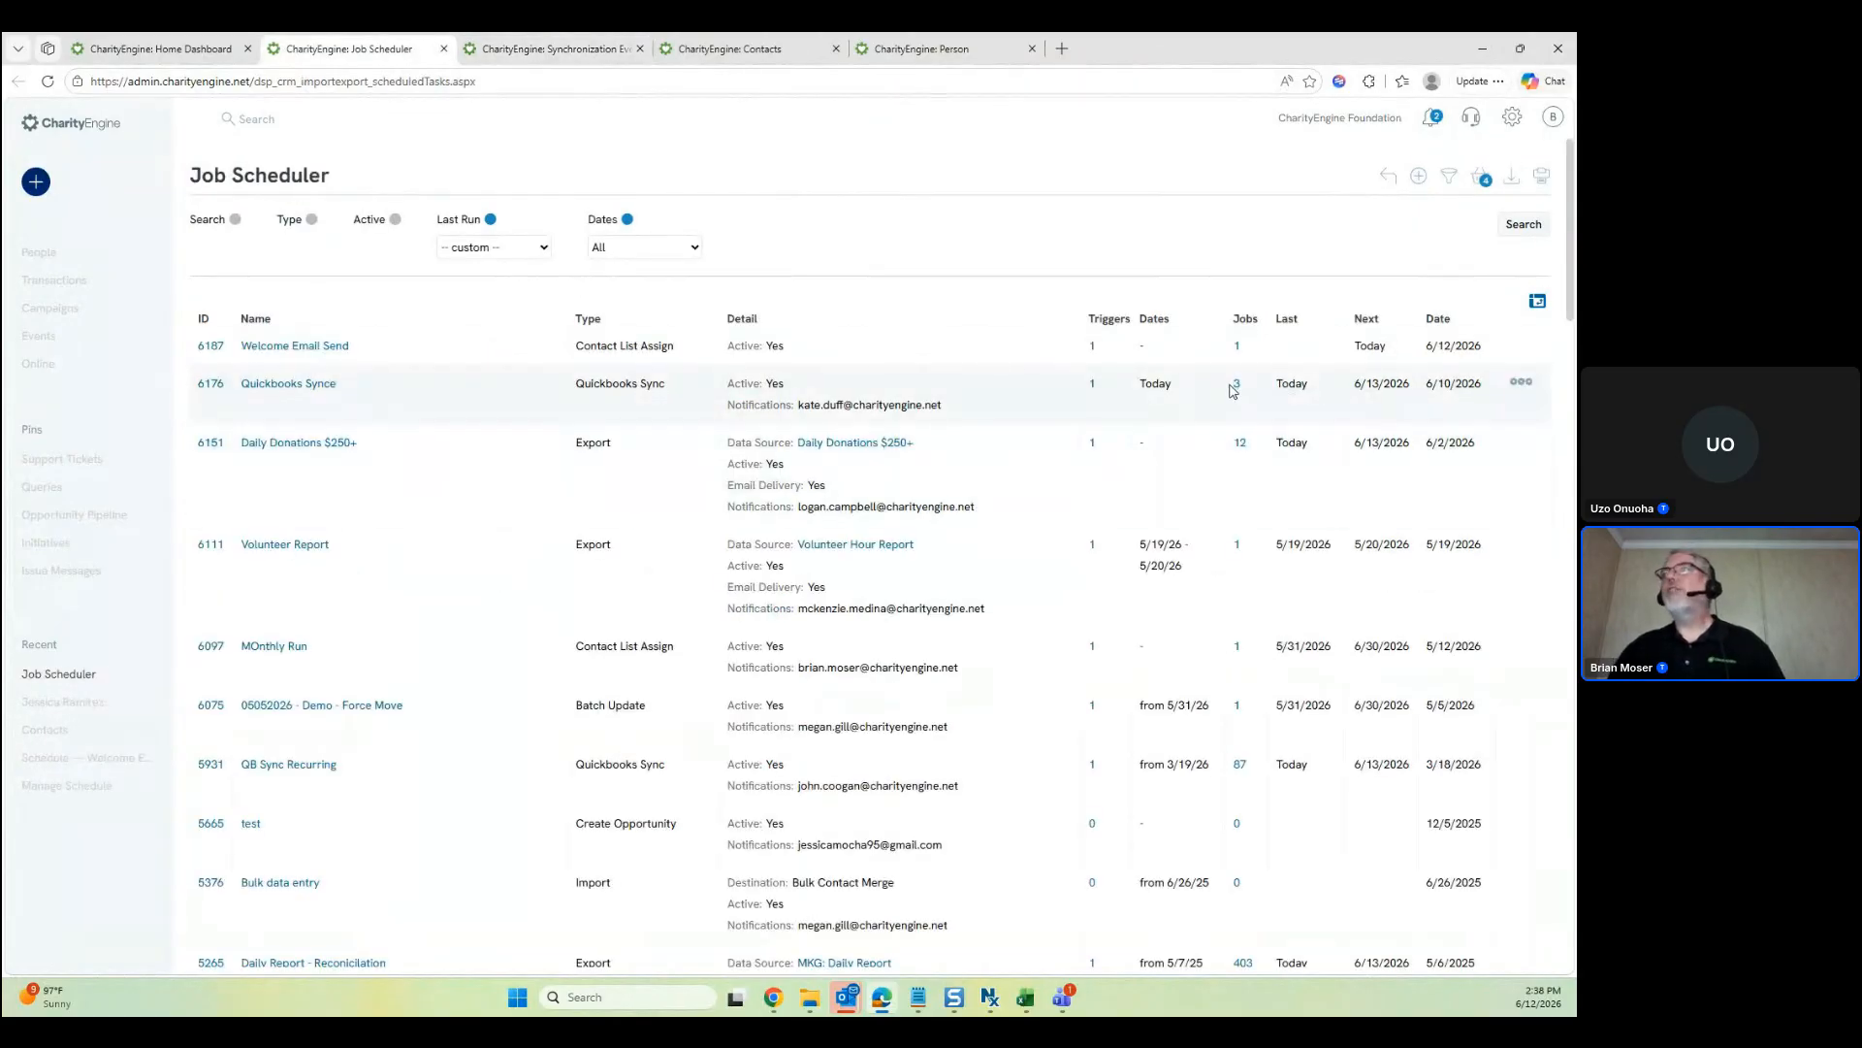
{"action": "left_click", "coordinate": [584, 41]}
Open the pending sync run's job details from its actions menu, then close them
{"action": "left_click_drag", "start_coordinate": [1083, 377], "coordinate": [1050, 385]}
{"action": "mouse_move", "coordinate": [1441, 381]}
{"action": "left_click", "coordinate": [1521, 375]}
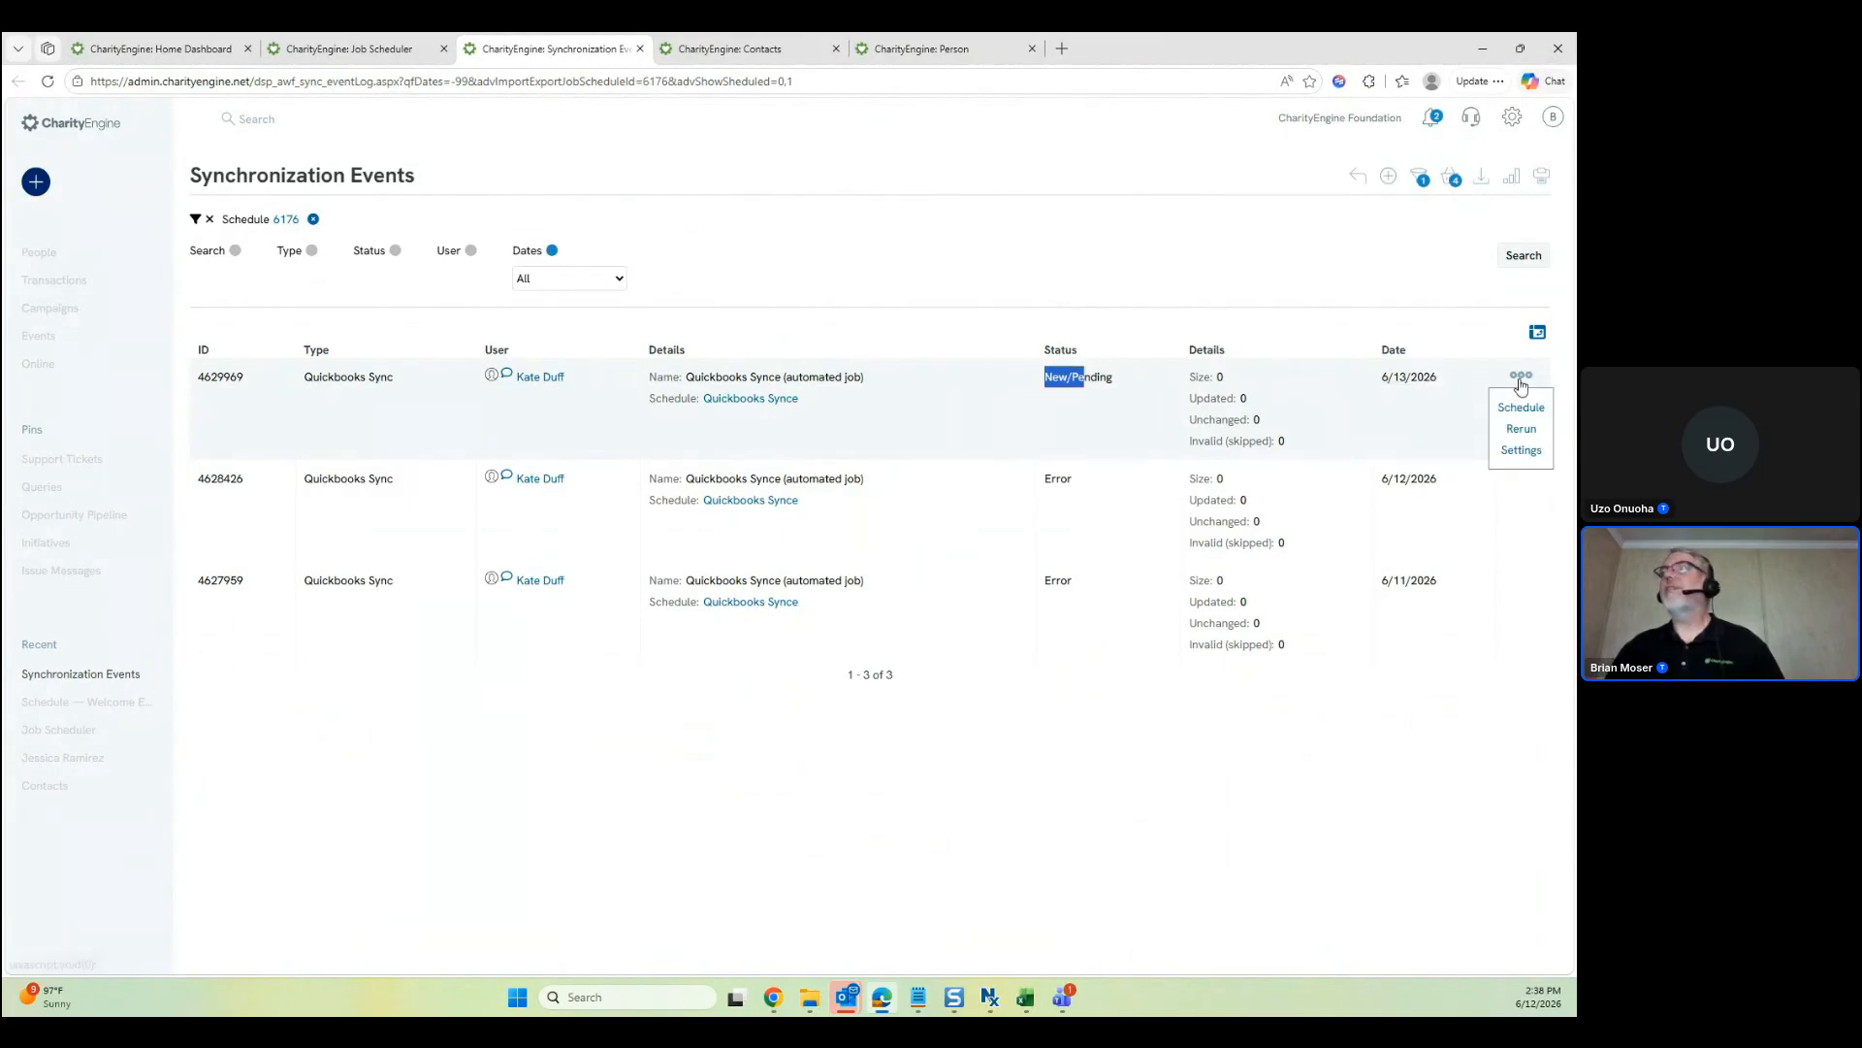
{"action": "left_click", "coordinate": [1521, 431]}
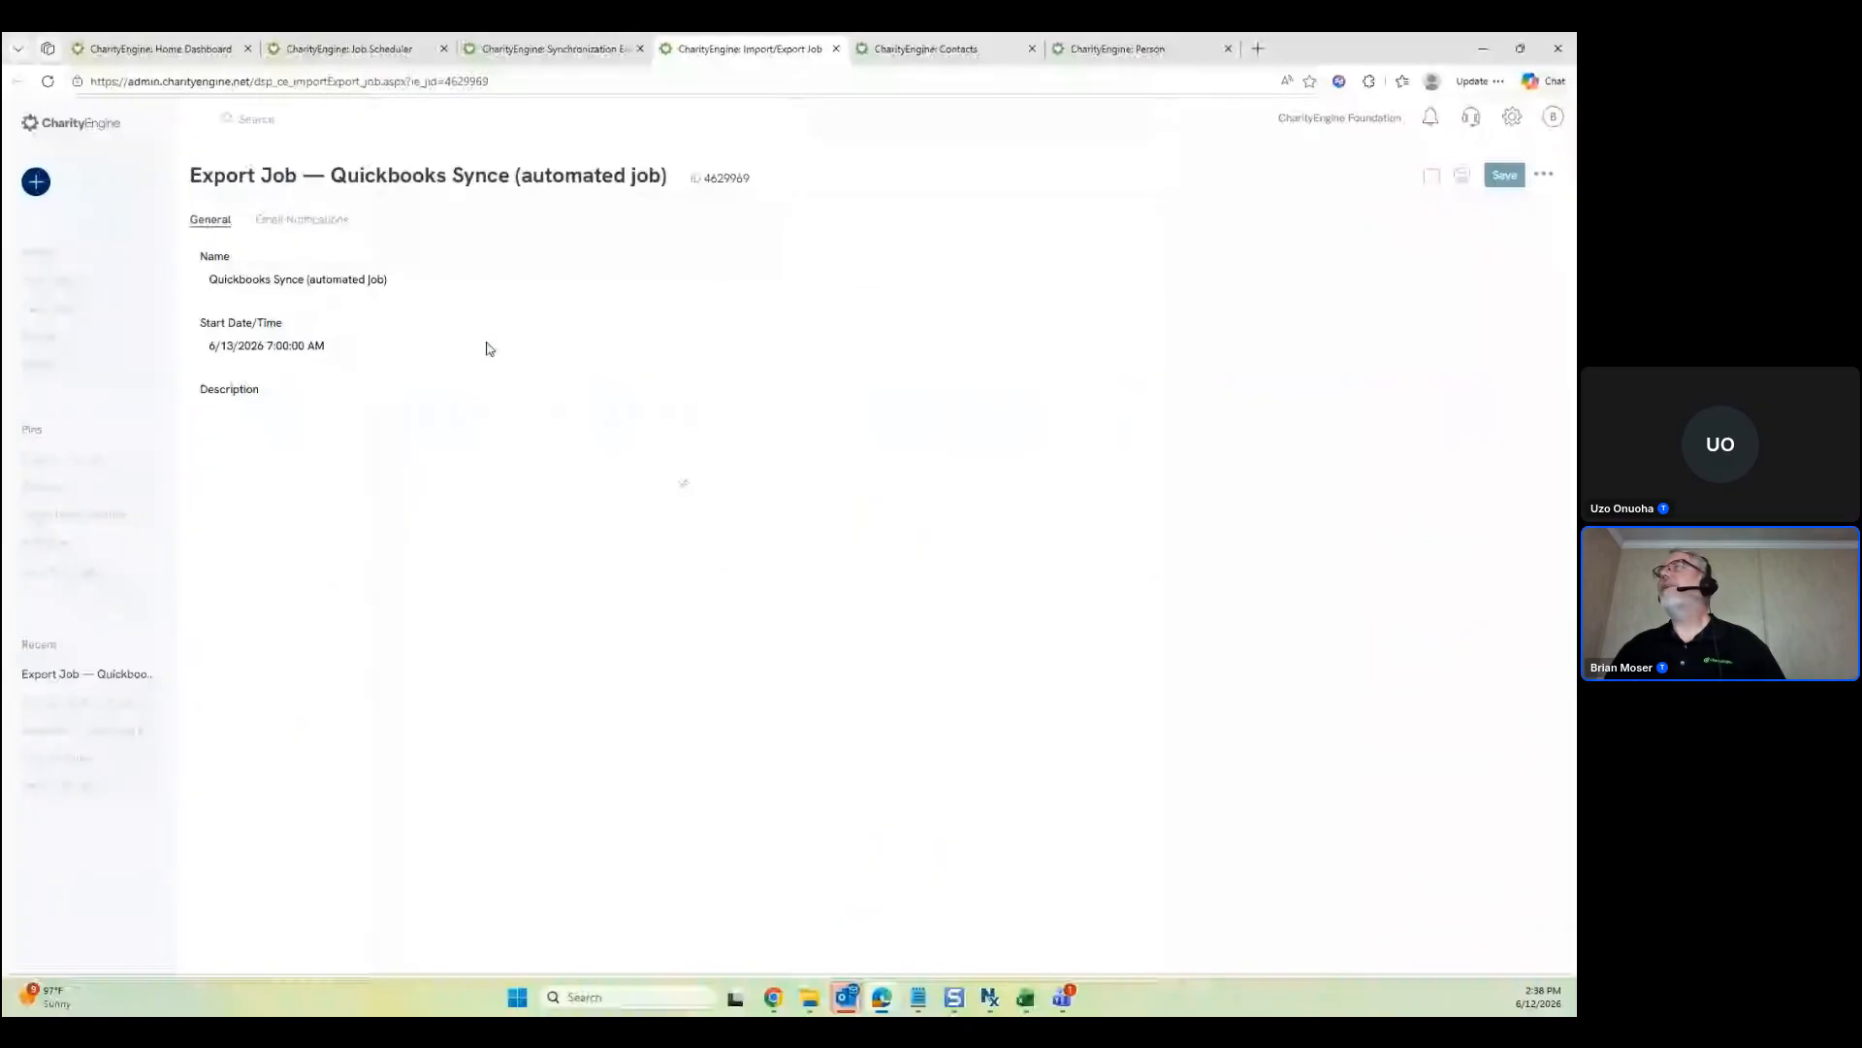
{"action": "key", "text": "ctrl+w"}
Open the pending run's schedule in a background tab, view it, then close it
{"action": "middle_click", "coordinate": [1521, 407]}
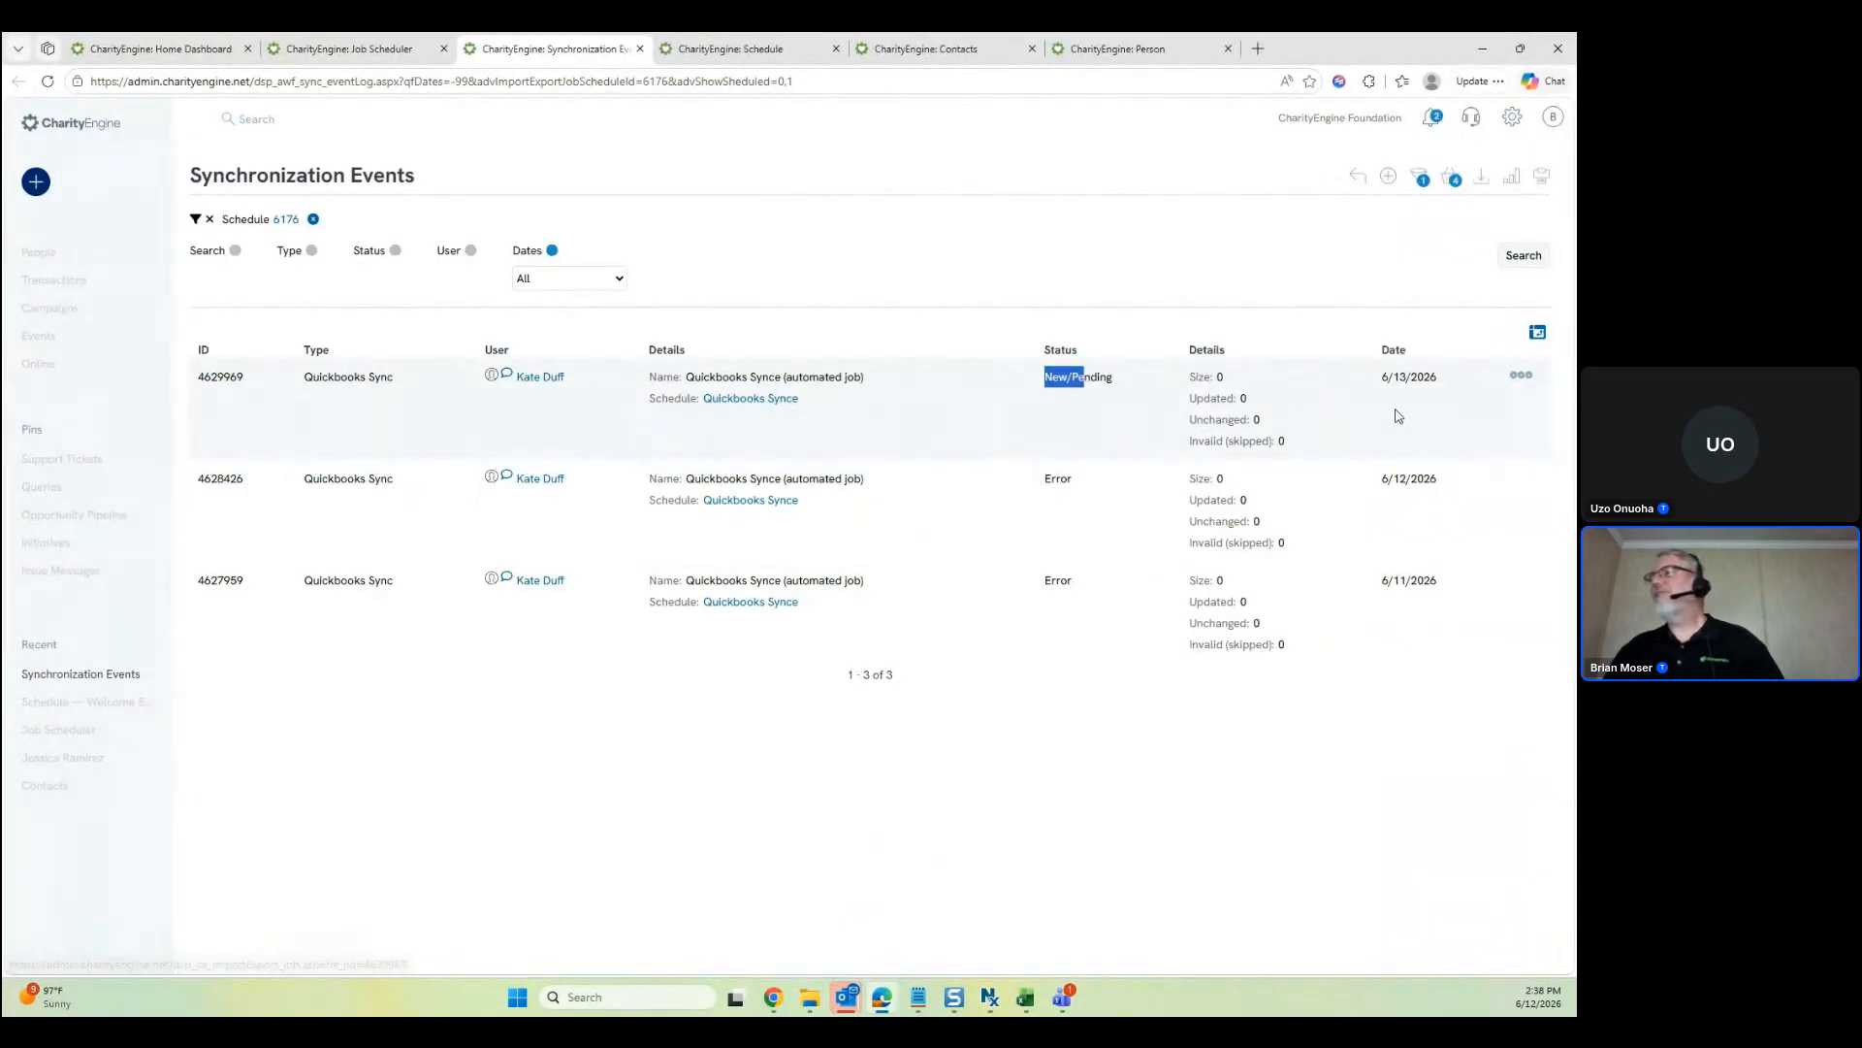
{"action": "mouse_move", "coordinate": [1521, 375]}
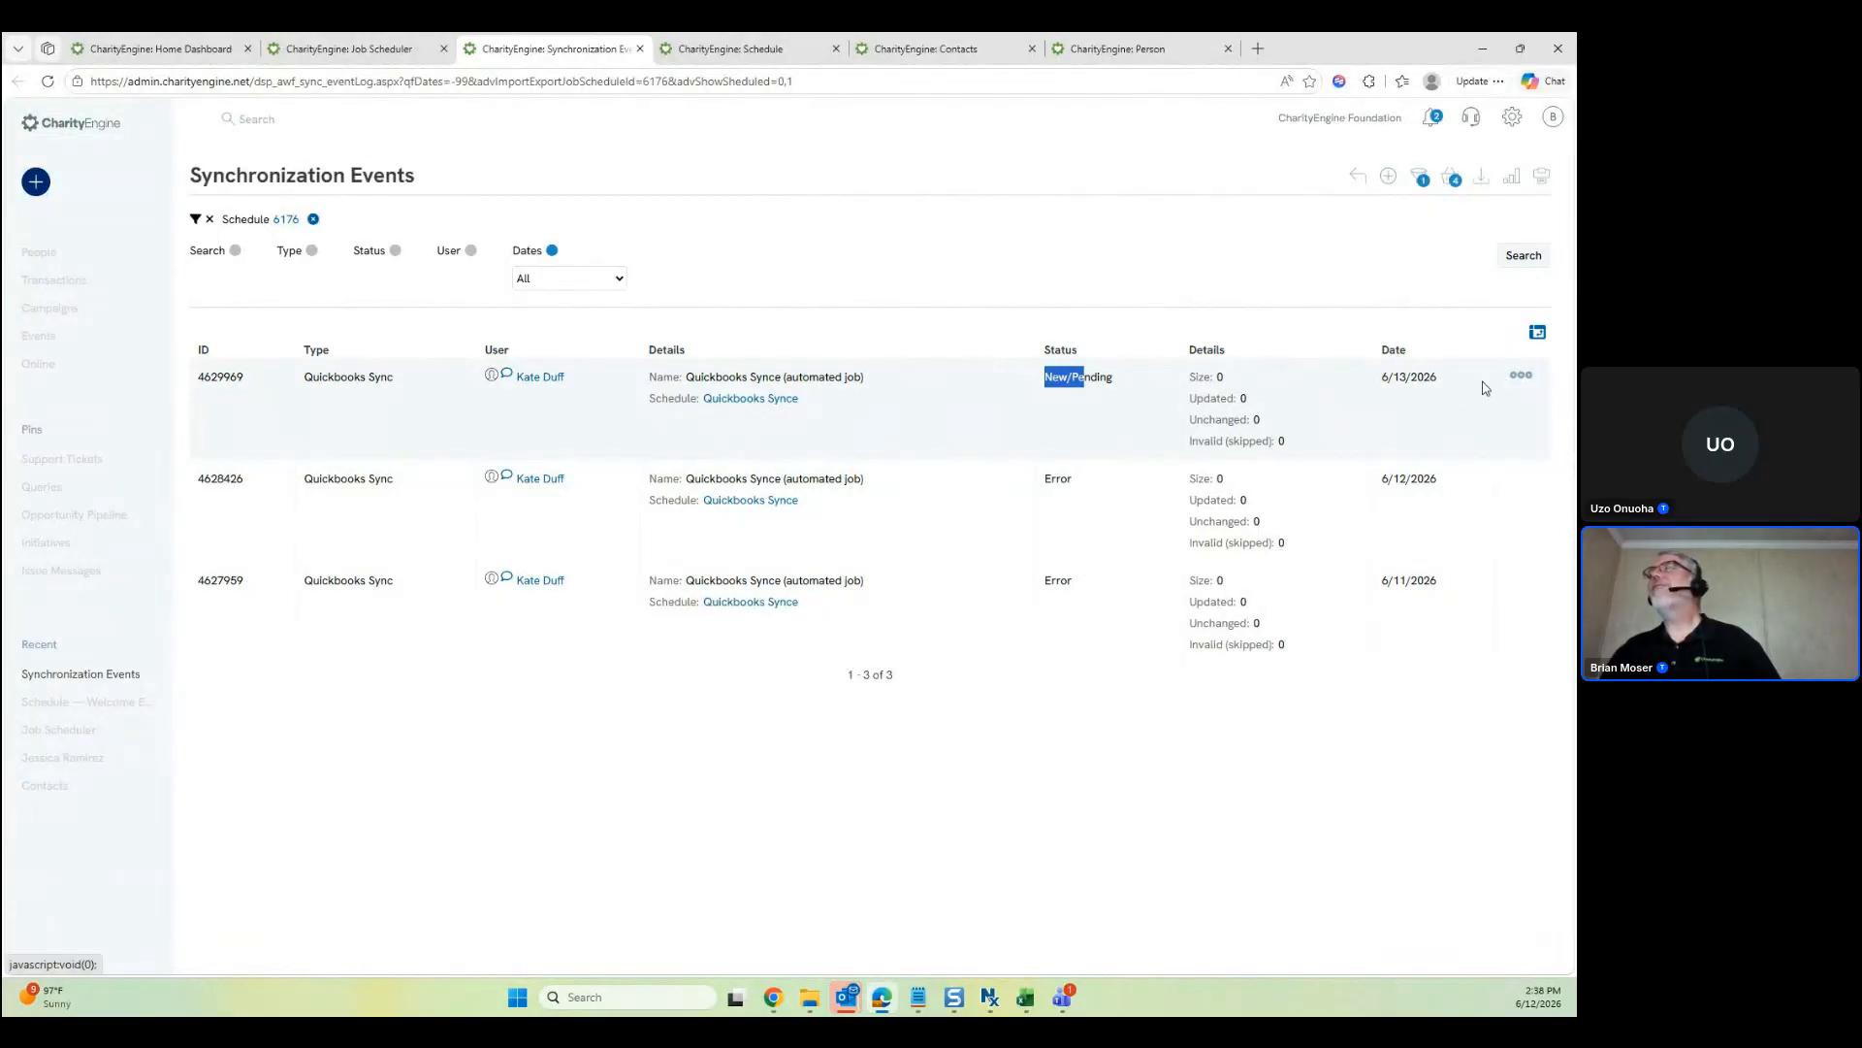
{"action": "left_click", "coordinate": [1147, 392]}
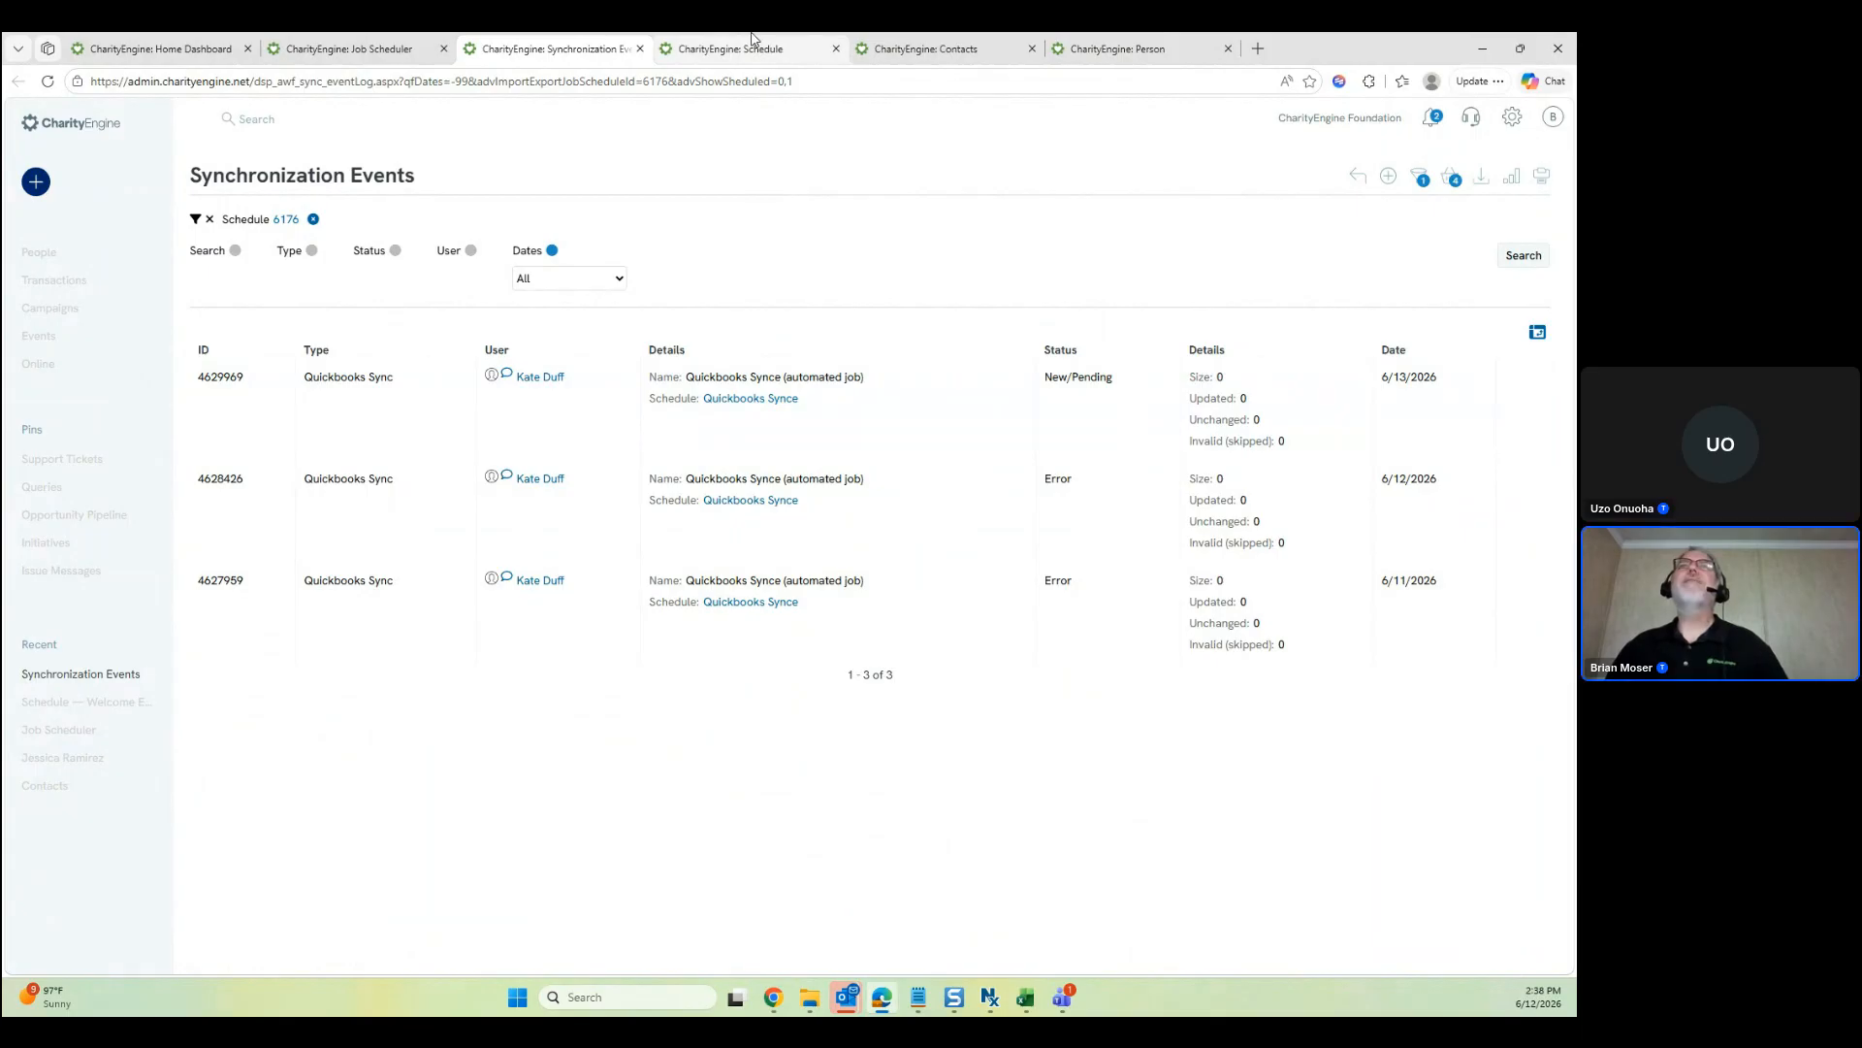
{"action": "left_click", "coordinate": [753, 49]}
{"action": "key", "text": "ctrl+w"}
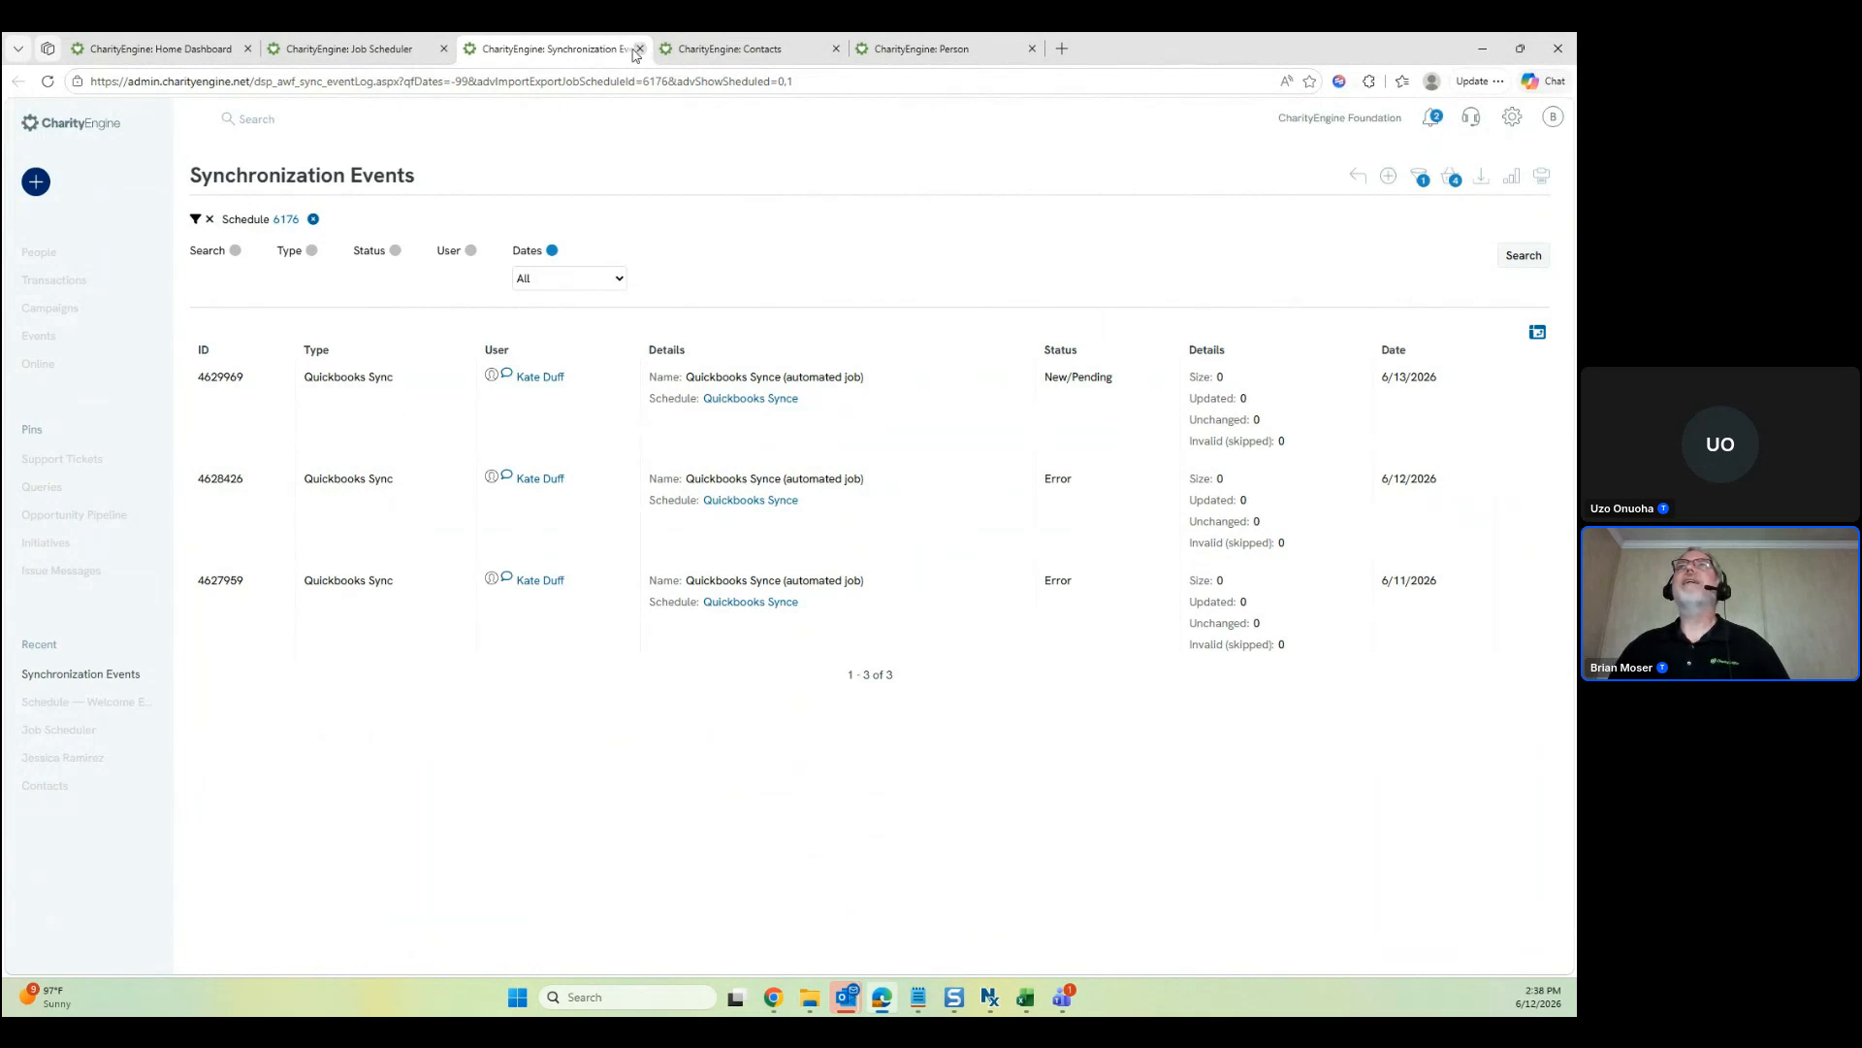
Close the synchronization events and scroll down the scheduled jobs list
{"action": "left_click", "coordinate": [636, 51]}
{"action": "scroll", "coordinate": [1008, 398], "scroll_direction": "down", "scroll_amount": 2}
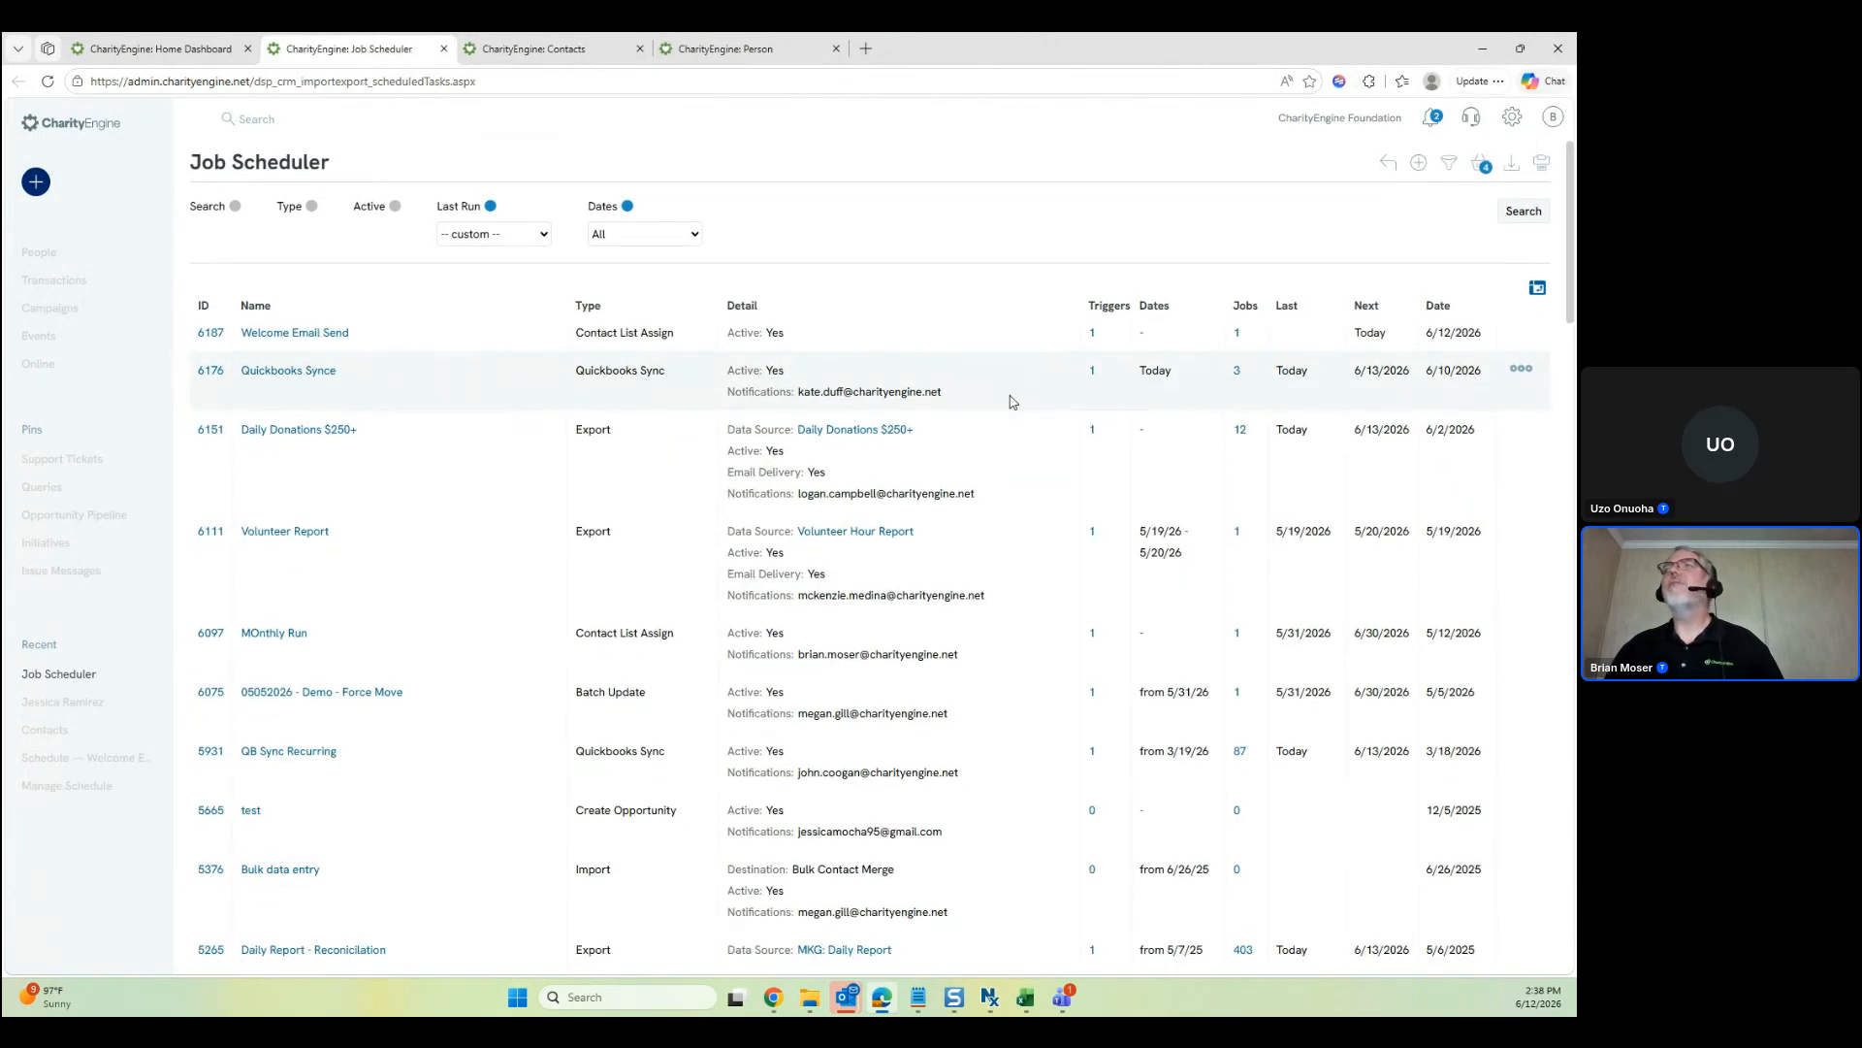
{"action": "scroll", "coordinate": [1023, 440], "scroll_direction": "down", "scroll_amount": 4}
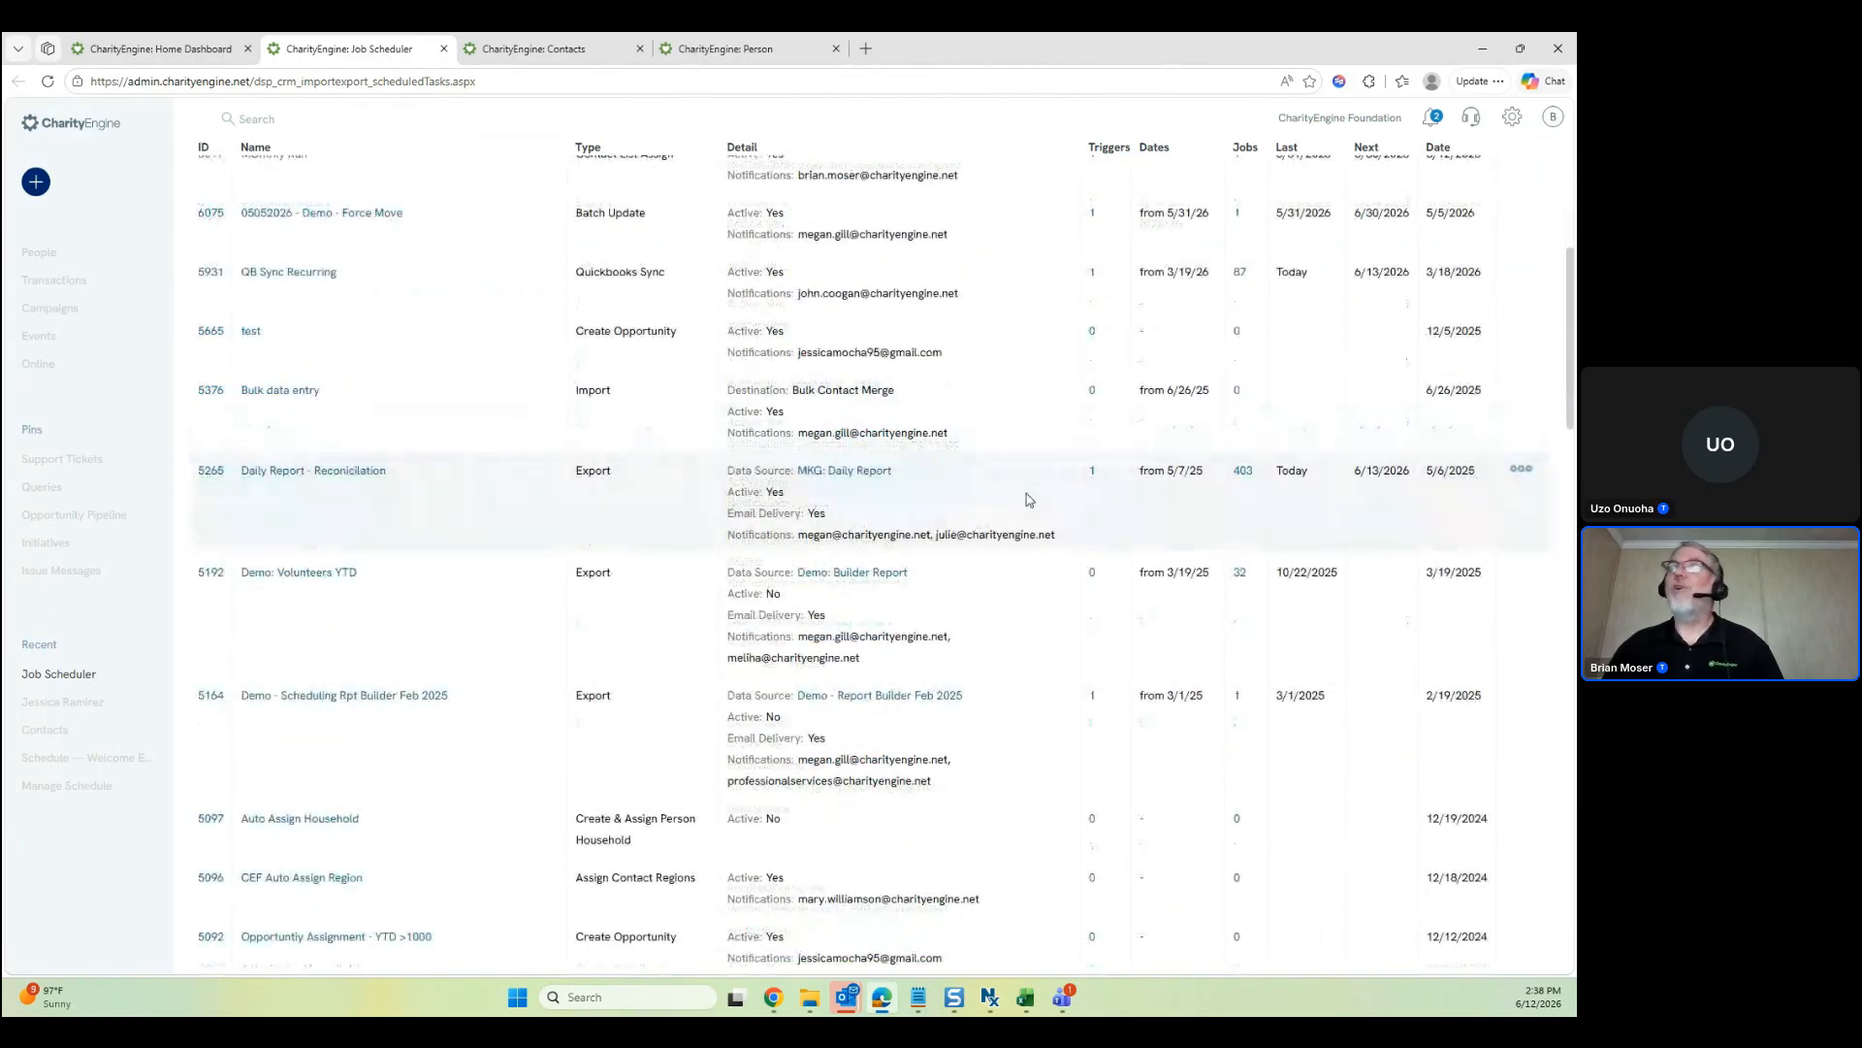
{"action": "scroll", "coordinate": [1038, 501], "scroll_direction": "down", "scroll_amount": 15}
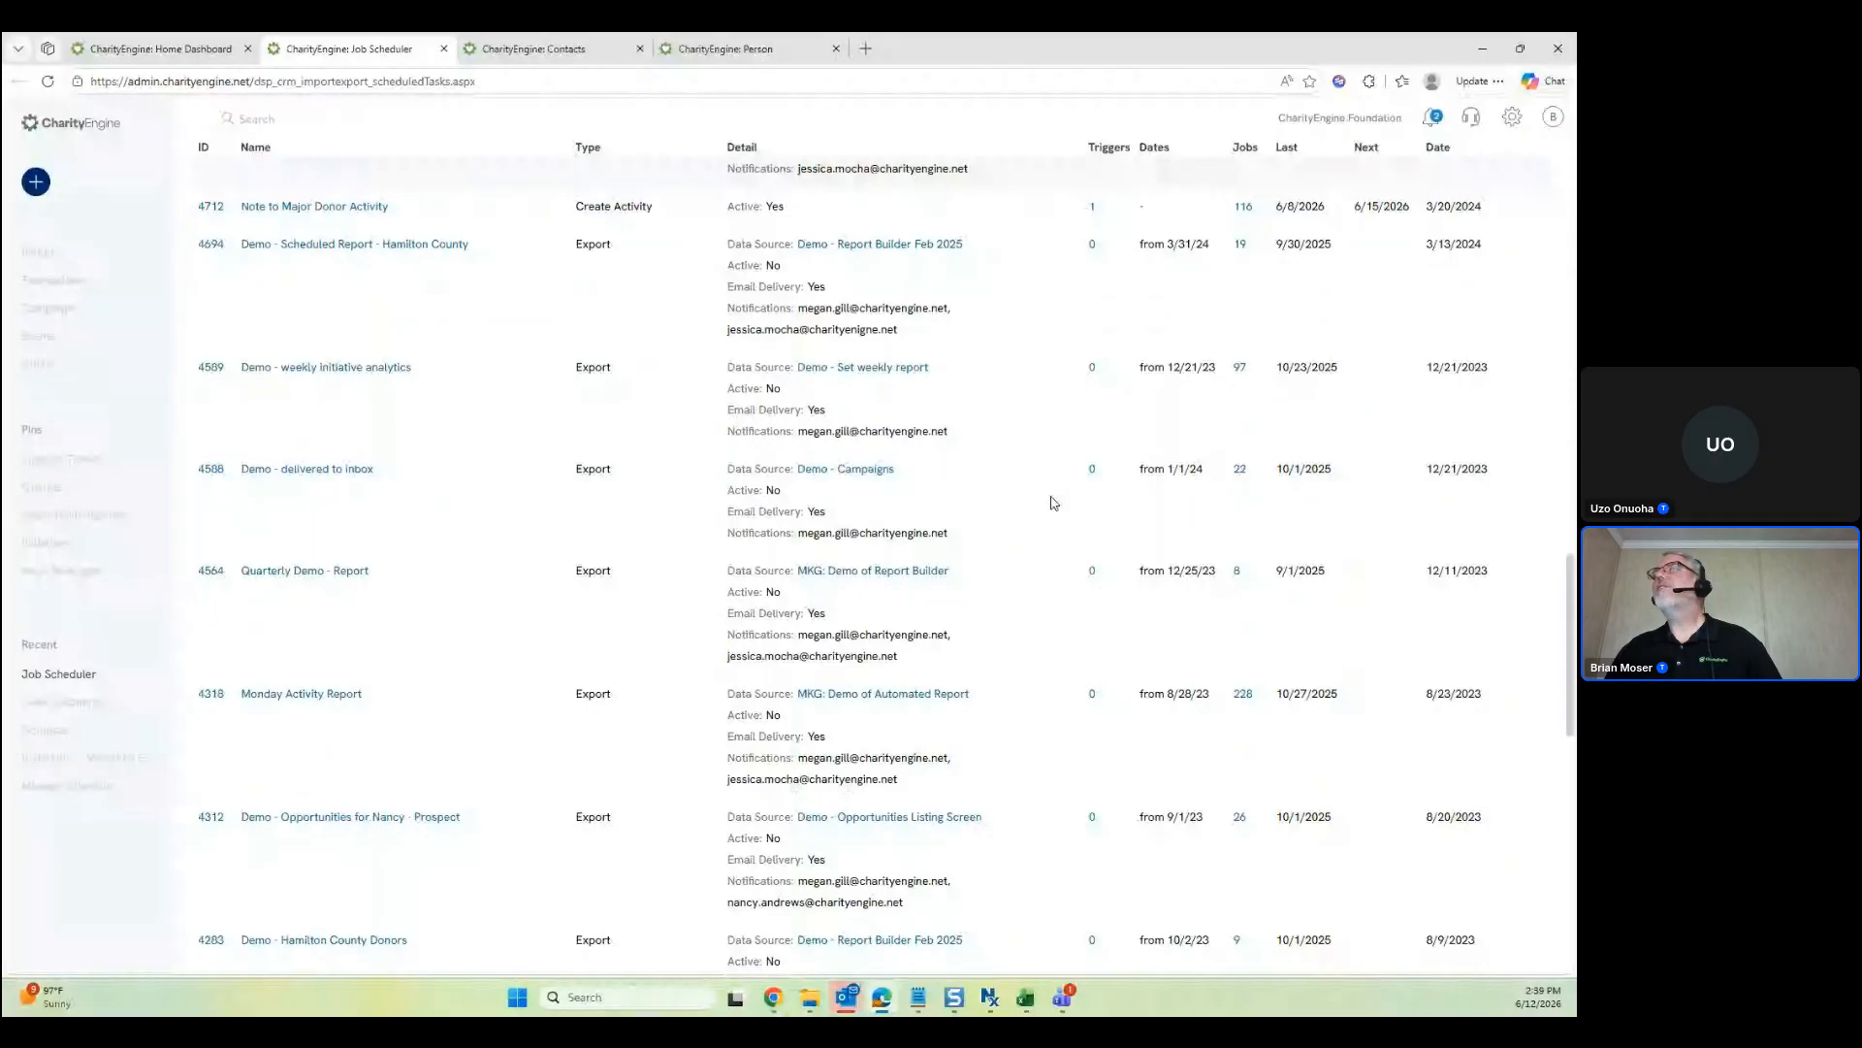
{"action": "scroll", "coordinate": [1054, 503], "scroll_direction": "down", "scroll_amount": 10}
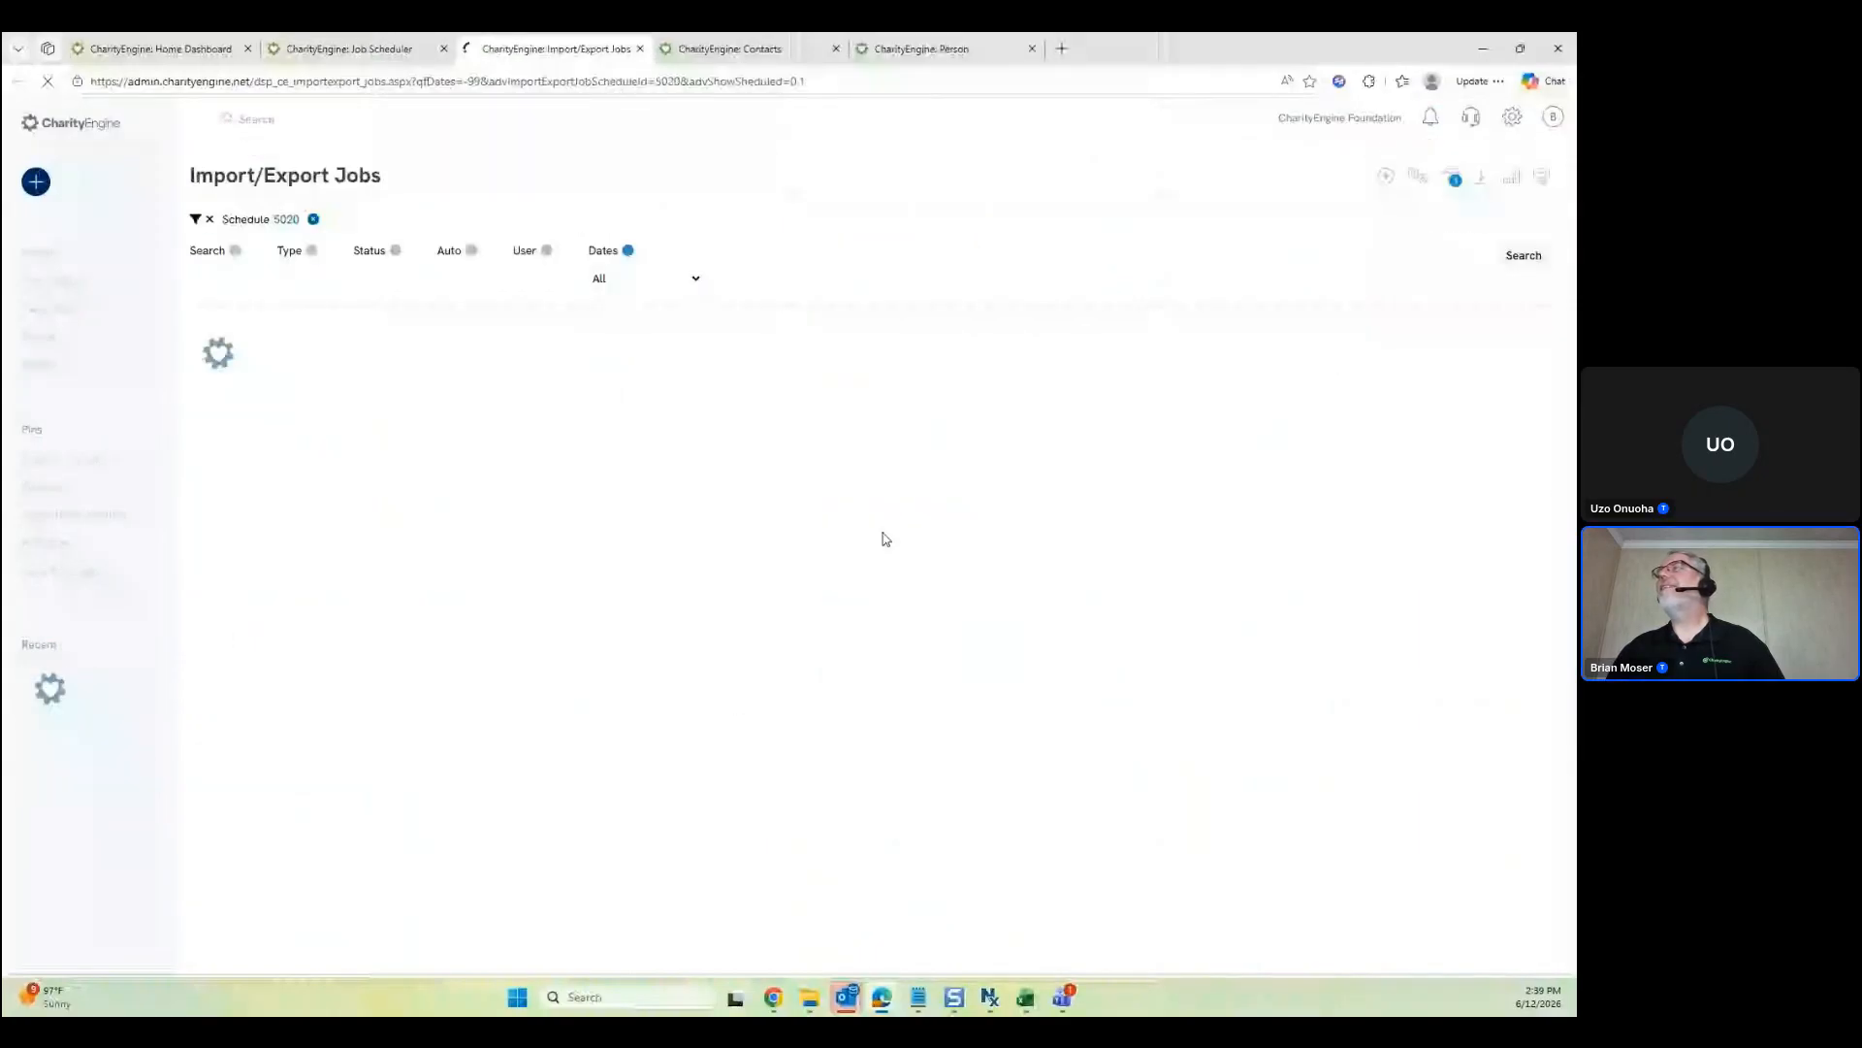
Check an import/export job's actions, then list the jobs of schedule 5265, Daily Report - Reconciliation
{"action": "left_click", "coordinate": [1525, 386]}
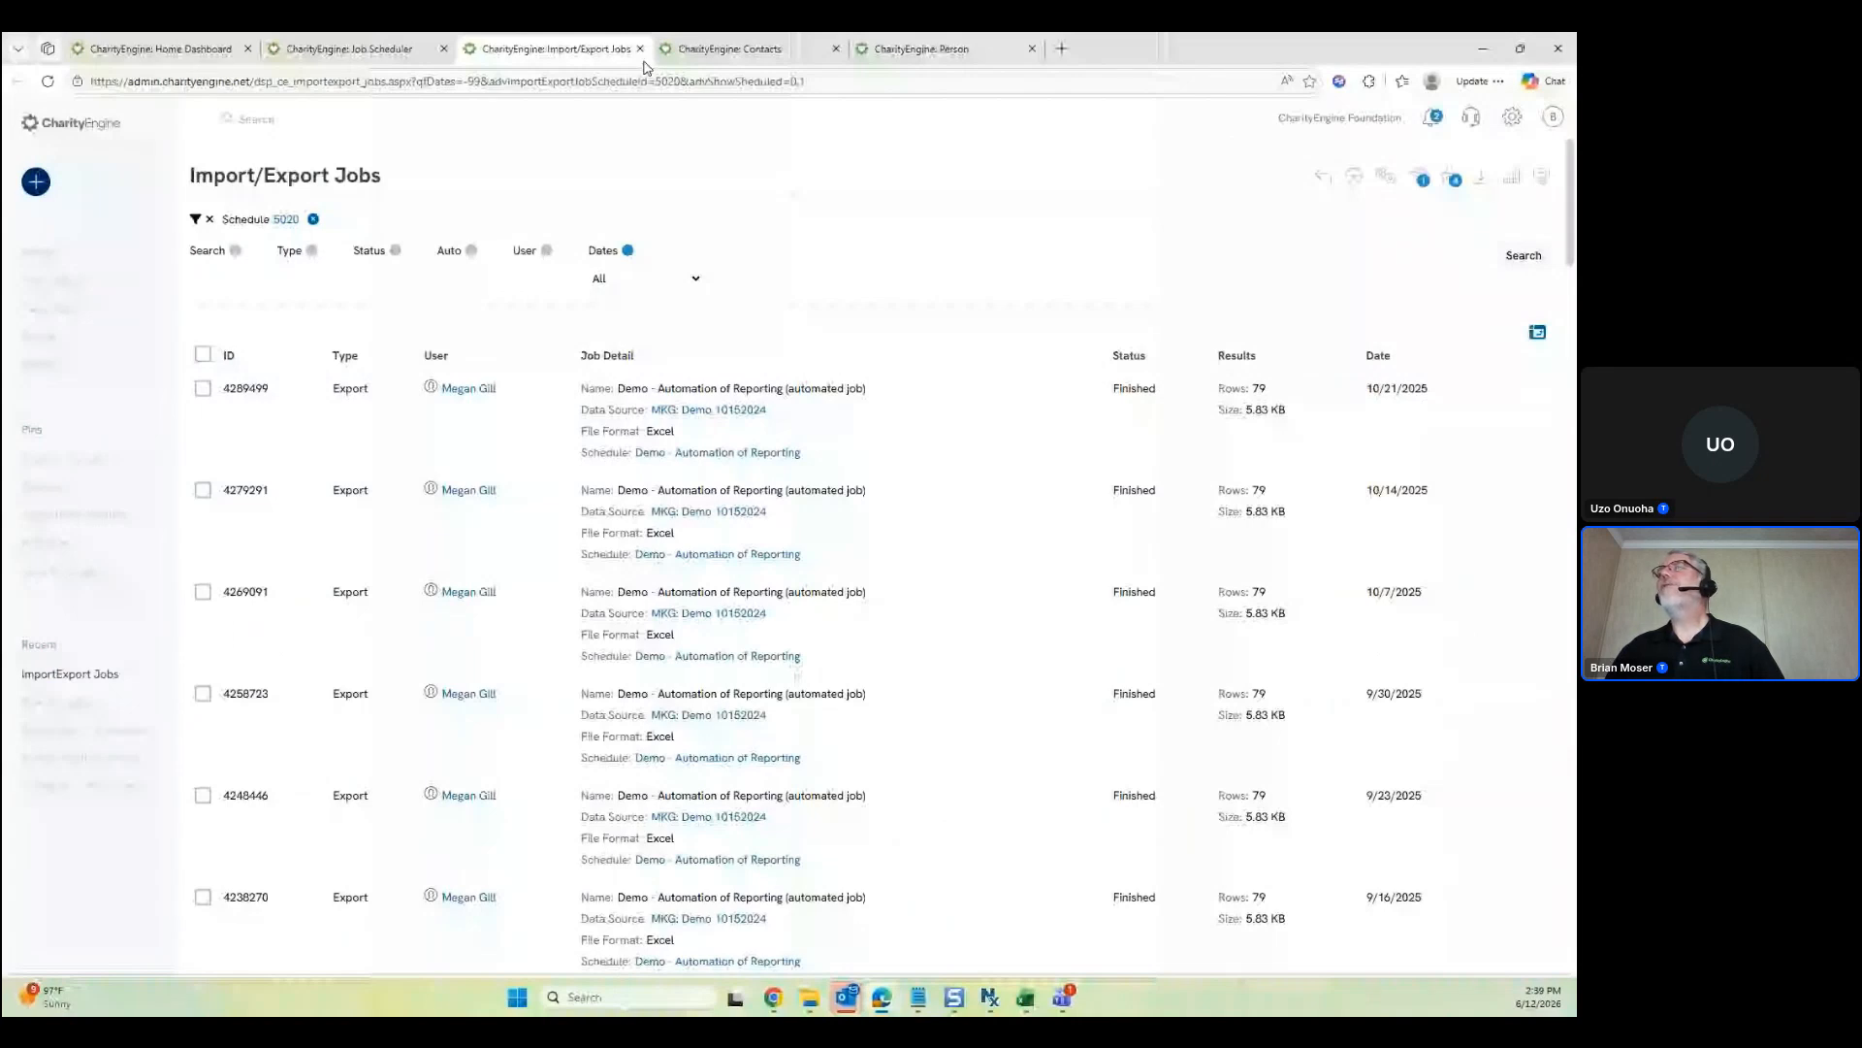
{"action": "left_click", "coordinate": [640, 48]}
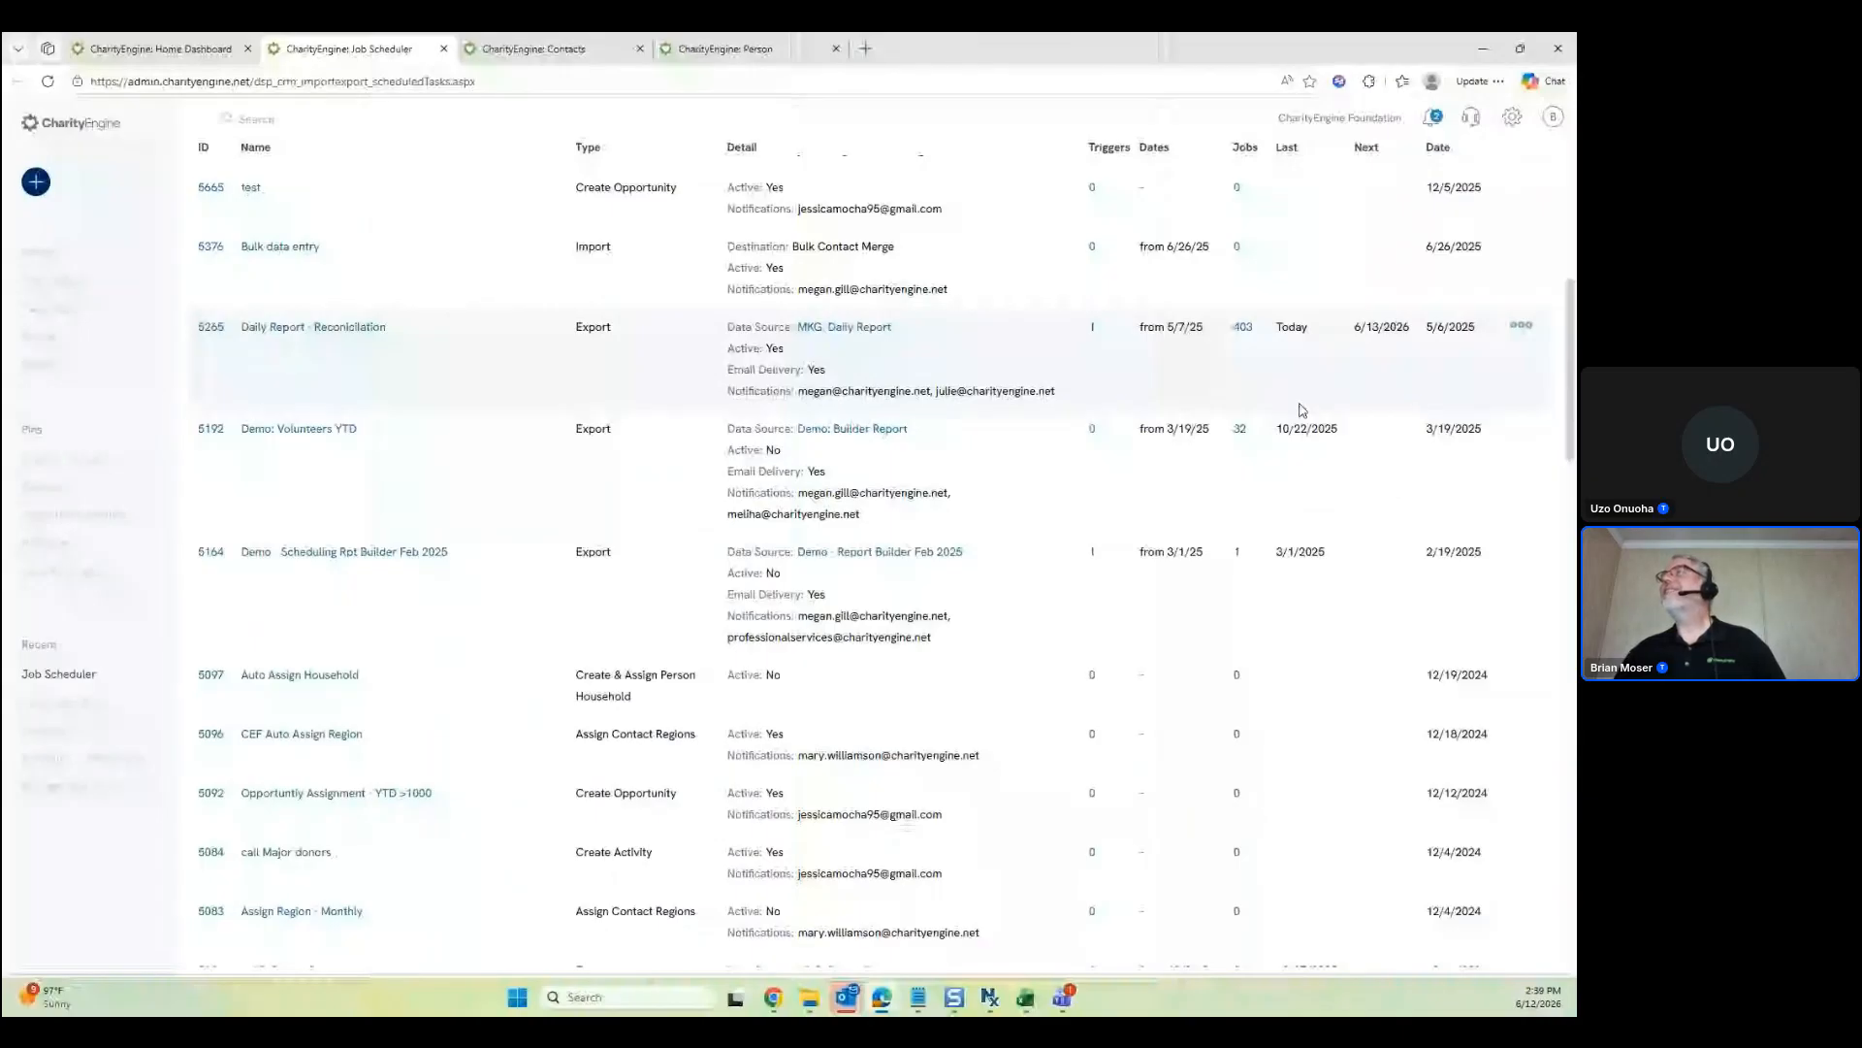
{"action": "left_click", "coordinate": [1243, 327]}
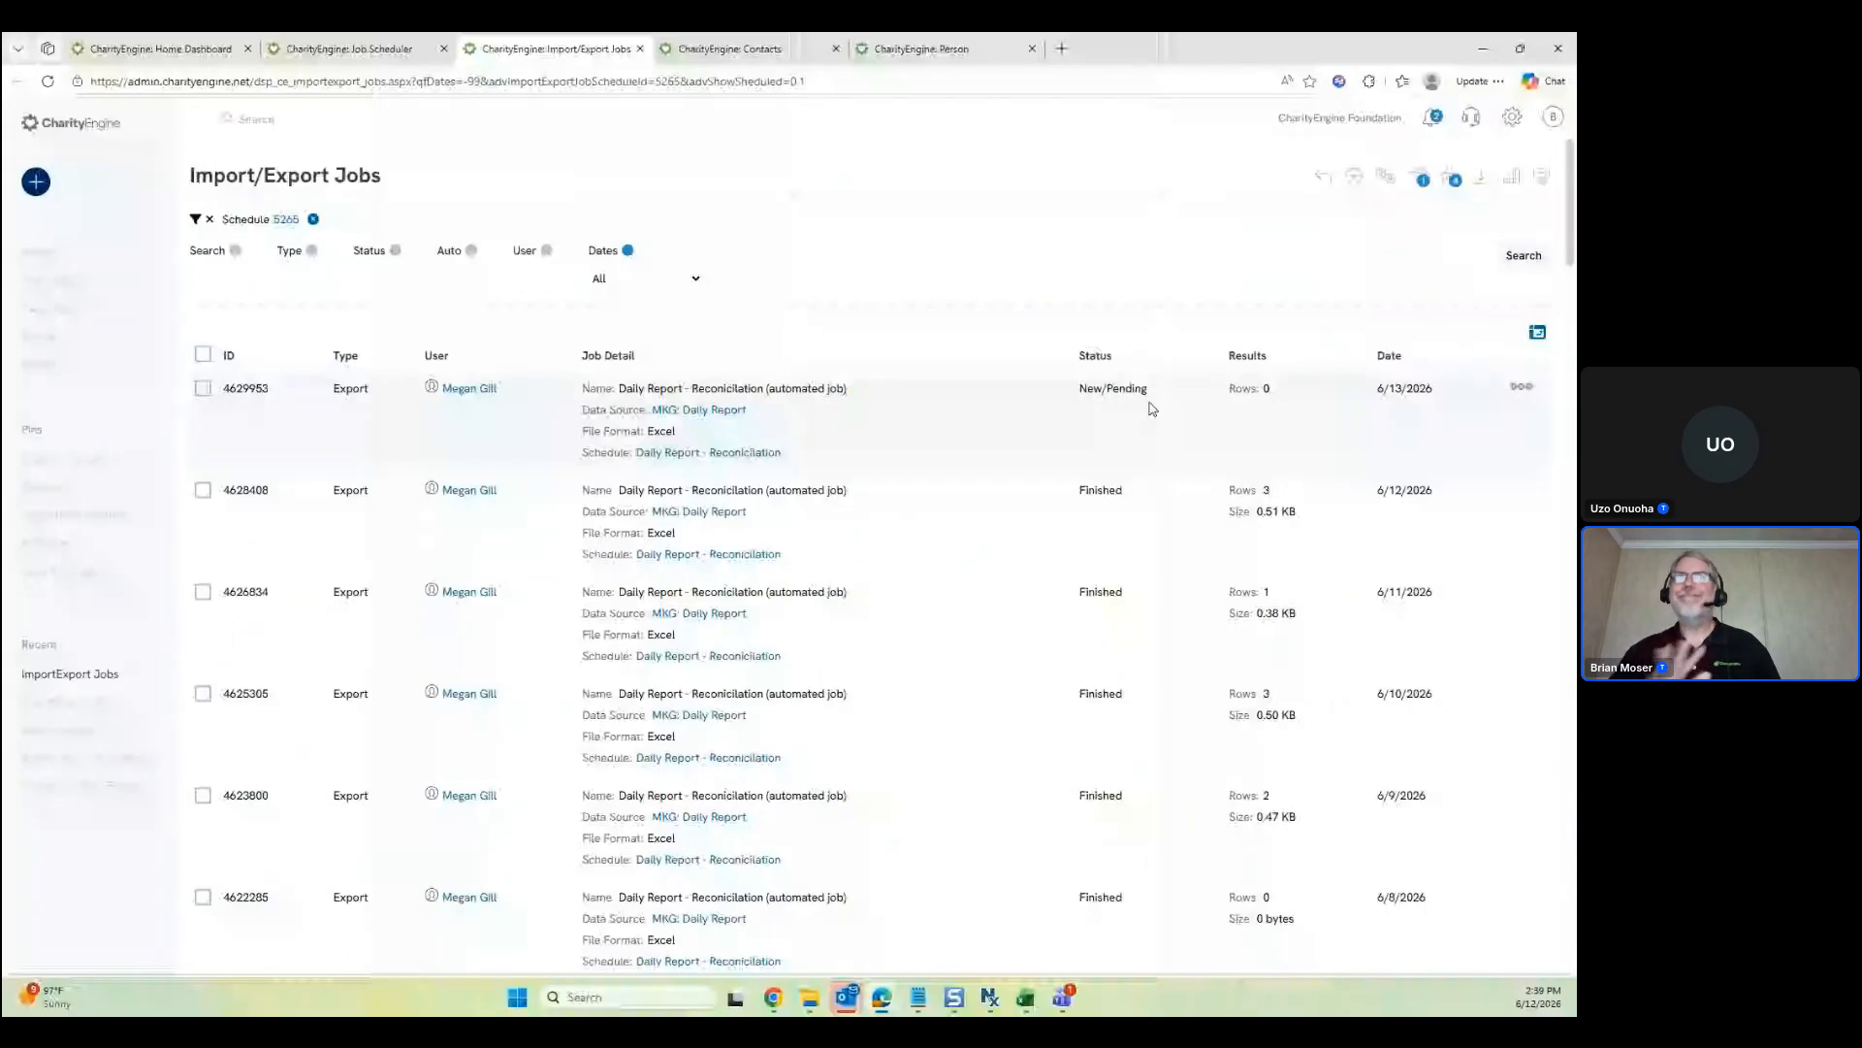
Cancel the pending Daily Report - Reconciliation job 4629953 and confirm
{"action": "left_click", "coordinate": [1521, 386]}
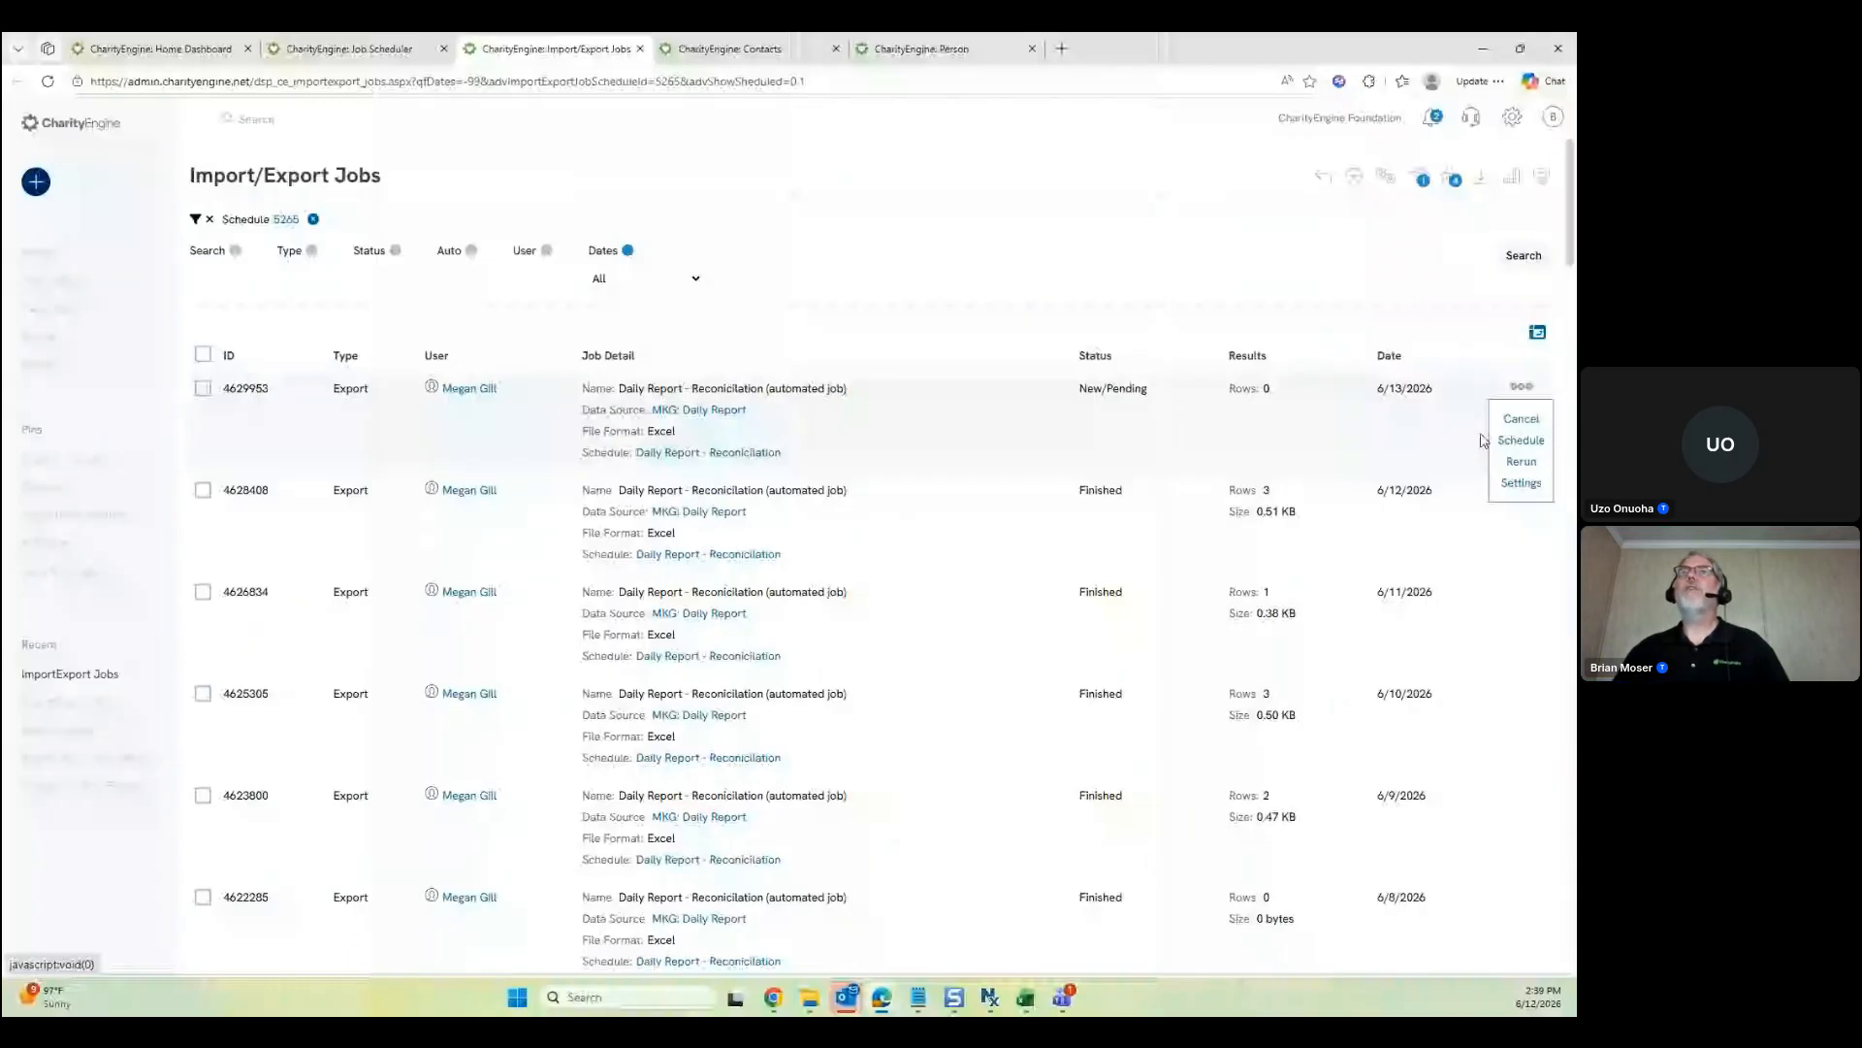
{"action": "left_click", "coordinate": [1519, 441]}
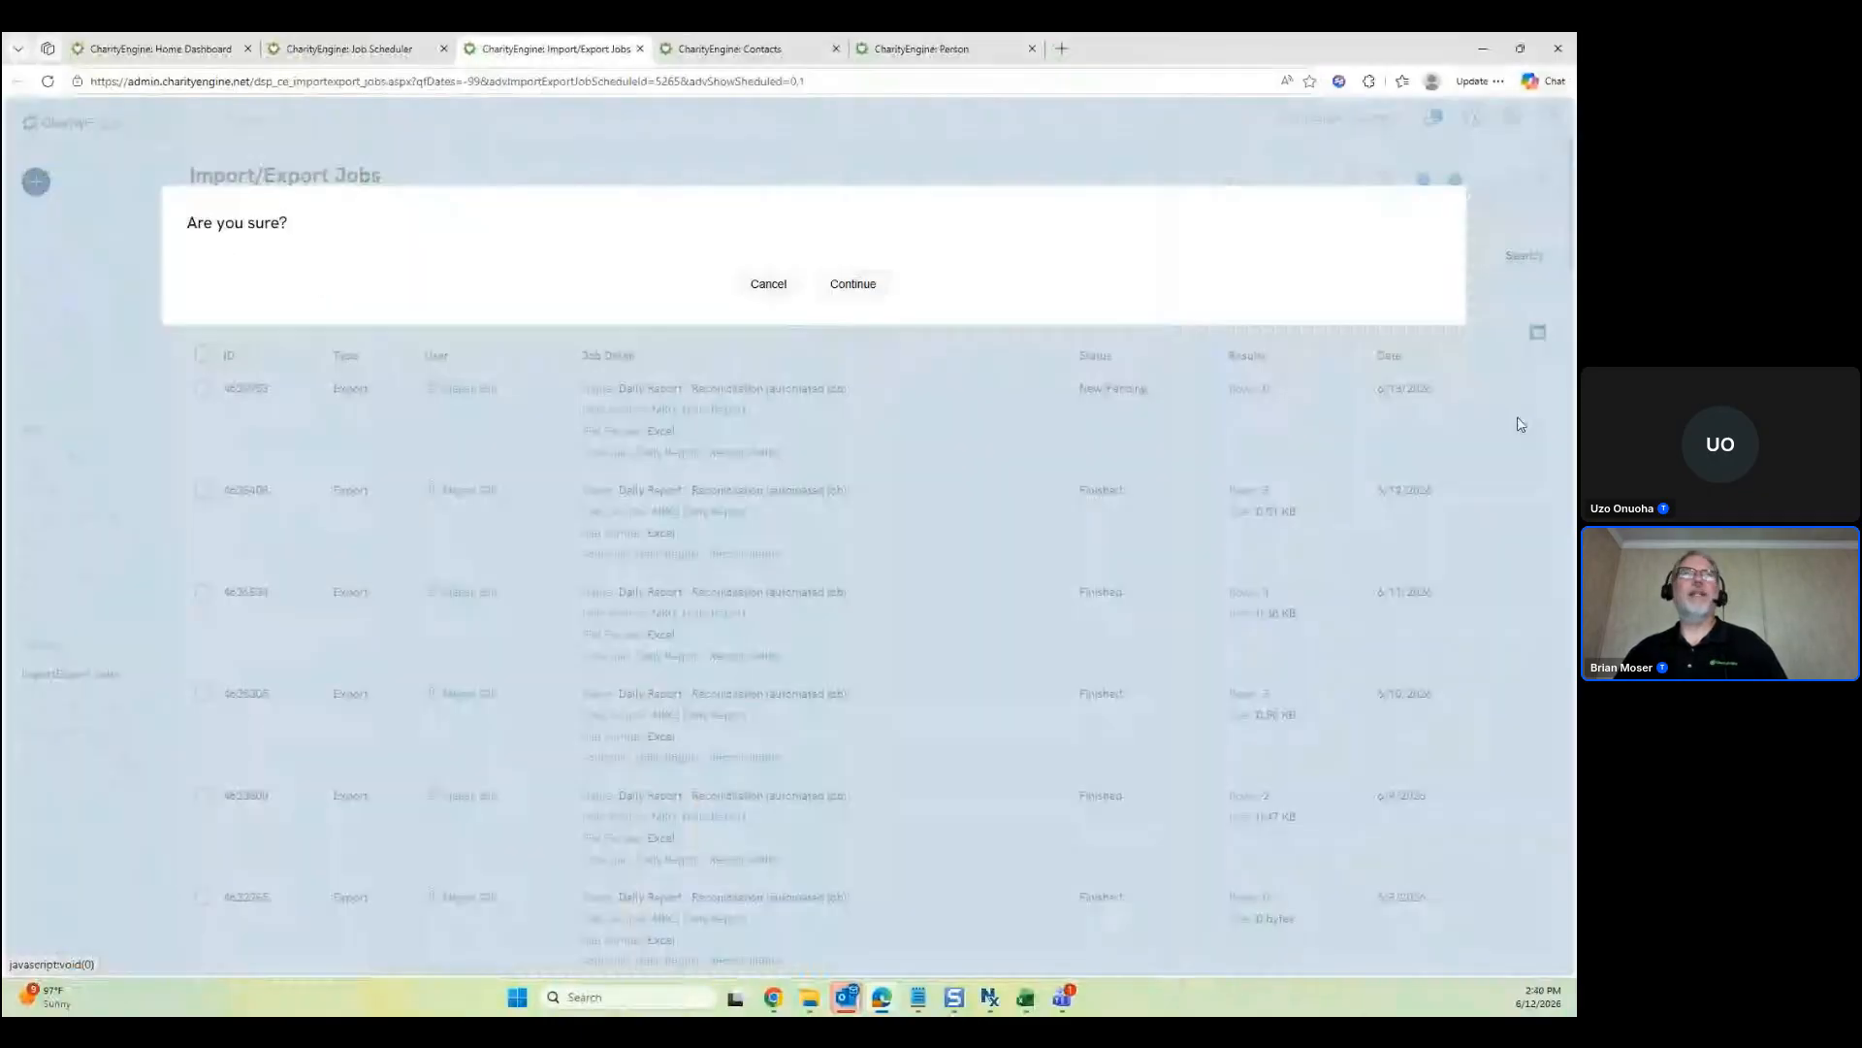
{"action": "left_click", "coordinate": [857, 286]}
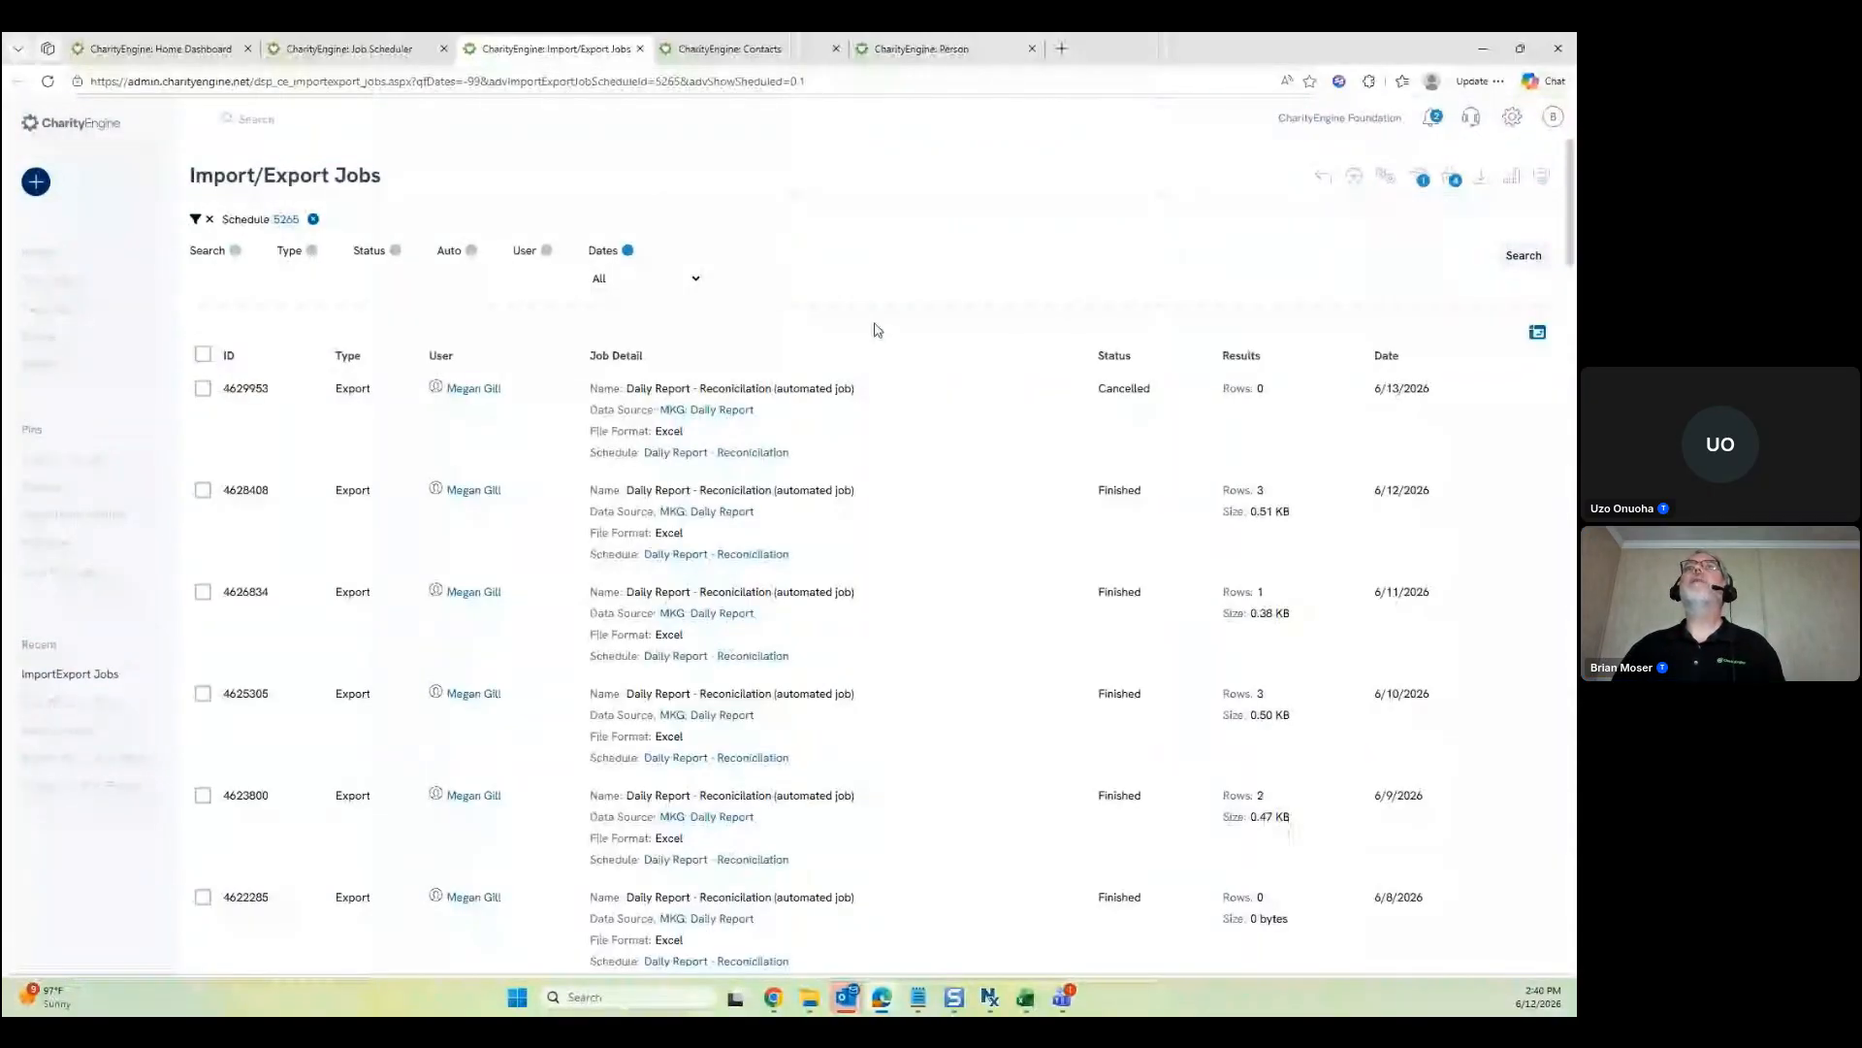
Close the Import/Export Jobs, Contacts and Job Scheduler pages
{"action": "left_click", "coordinate": [640, 51]}
{"action": "left_click", "coordinate": [640, 50]}
{"action": "left_click", "coordinate": [640, 50]}
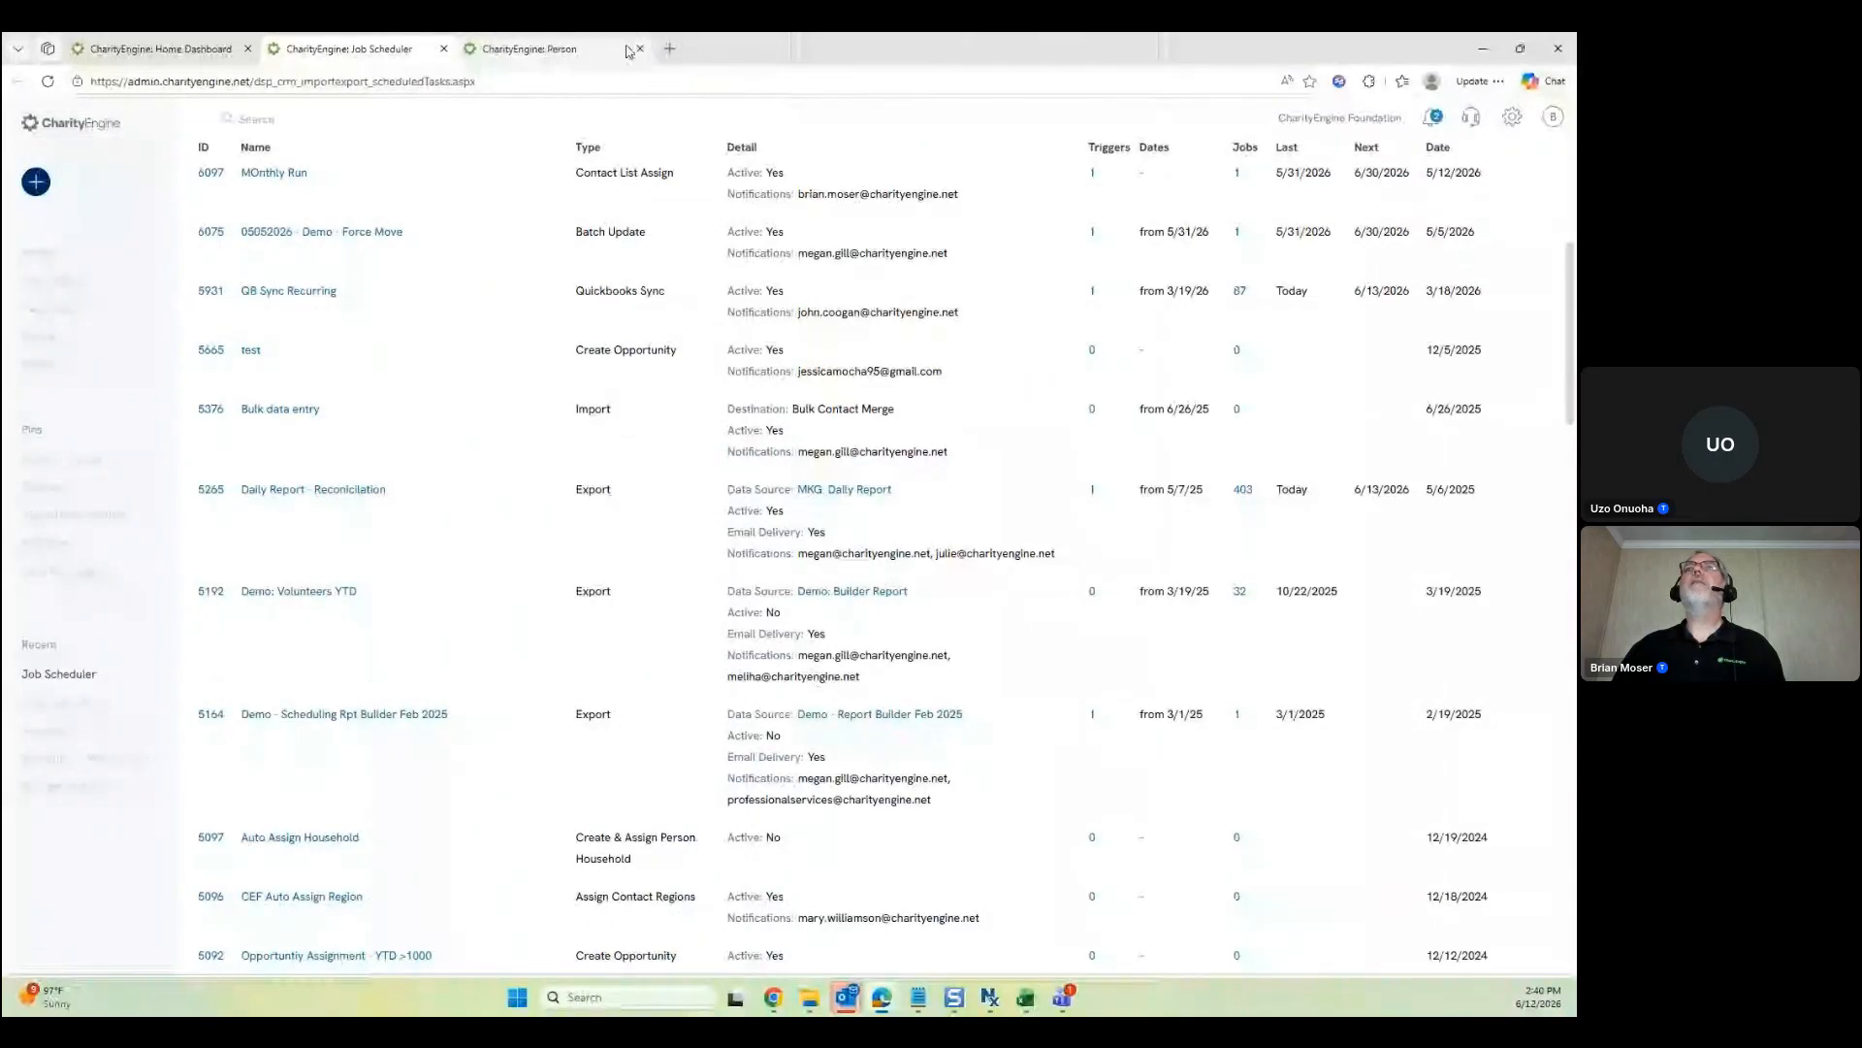
{"action": "left_click", "coordinate": [443, 50]}
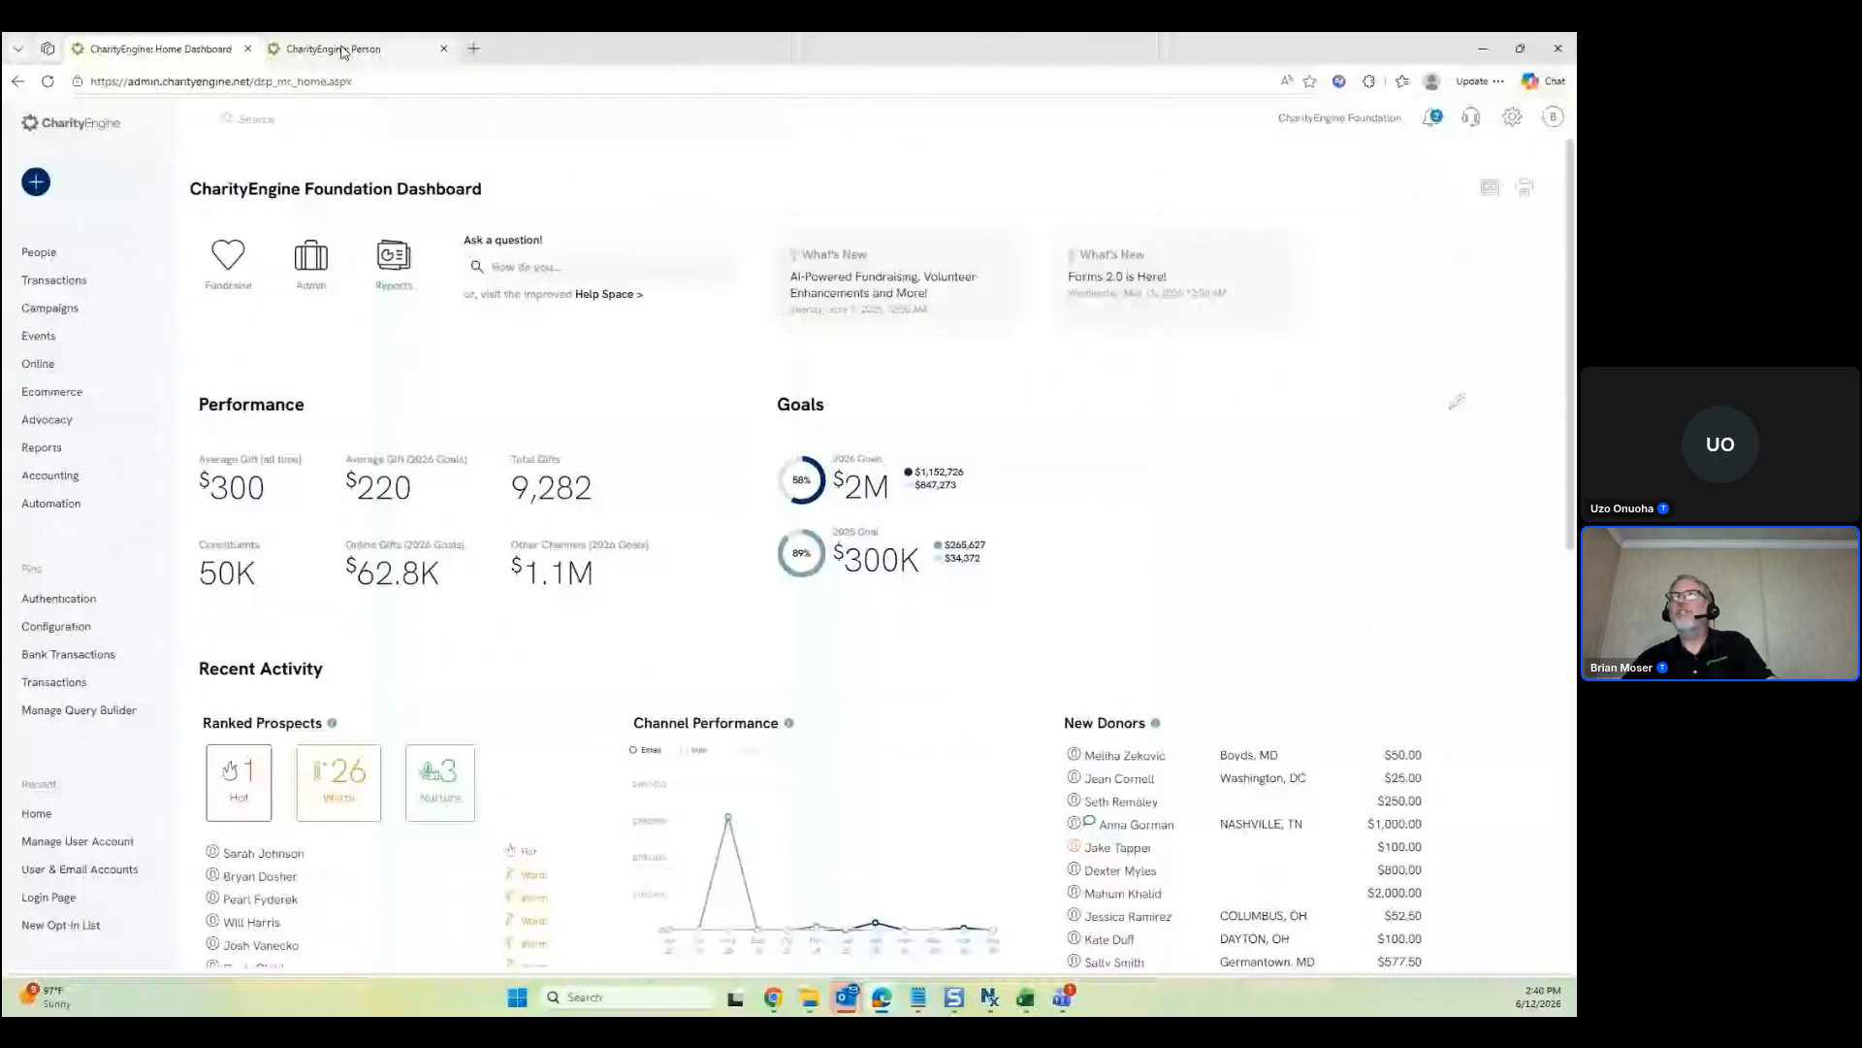
Return to the contact's person record and show its extra actions: Merge, Copy, Find Matches, Anonymize, Delete
{"action": "left_click", "coordinate": [343, 53]}
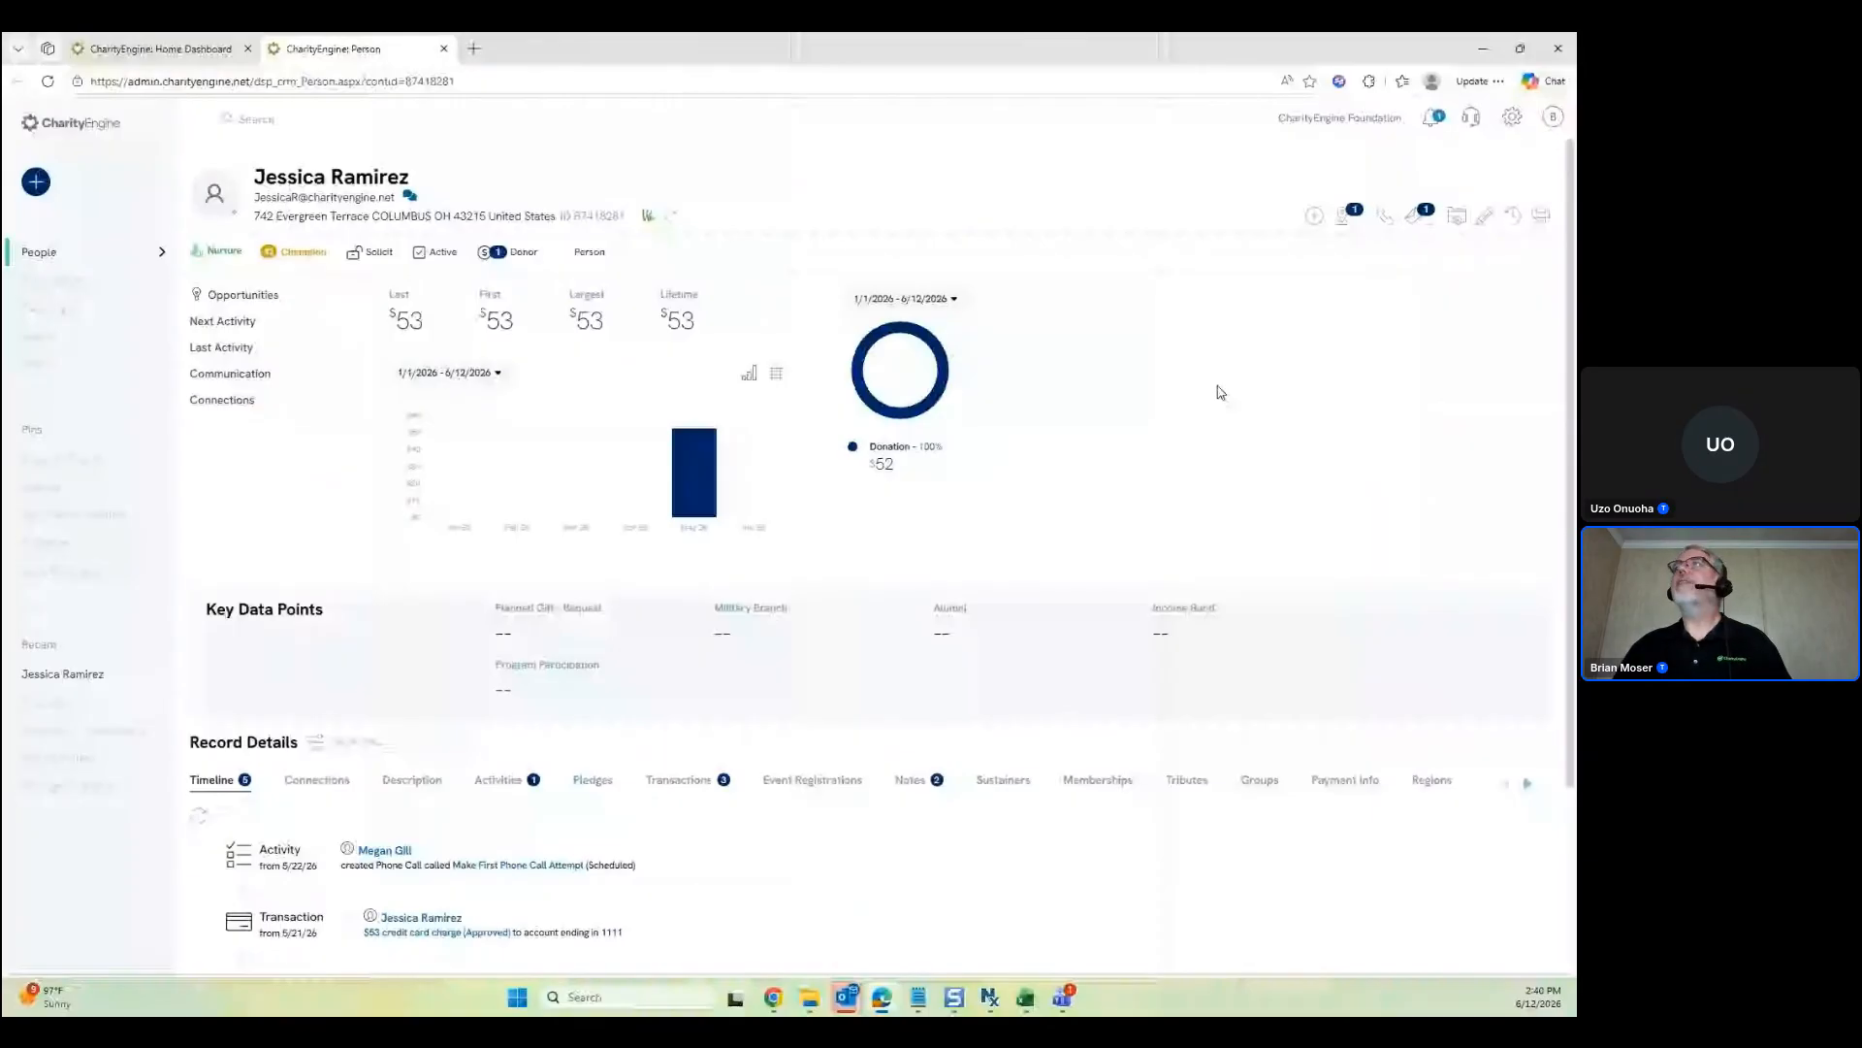
{"action": "left_click", "coordinate": [1457, 218]}
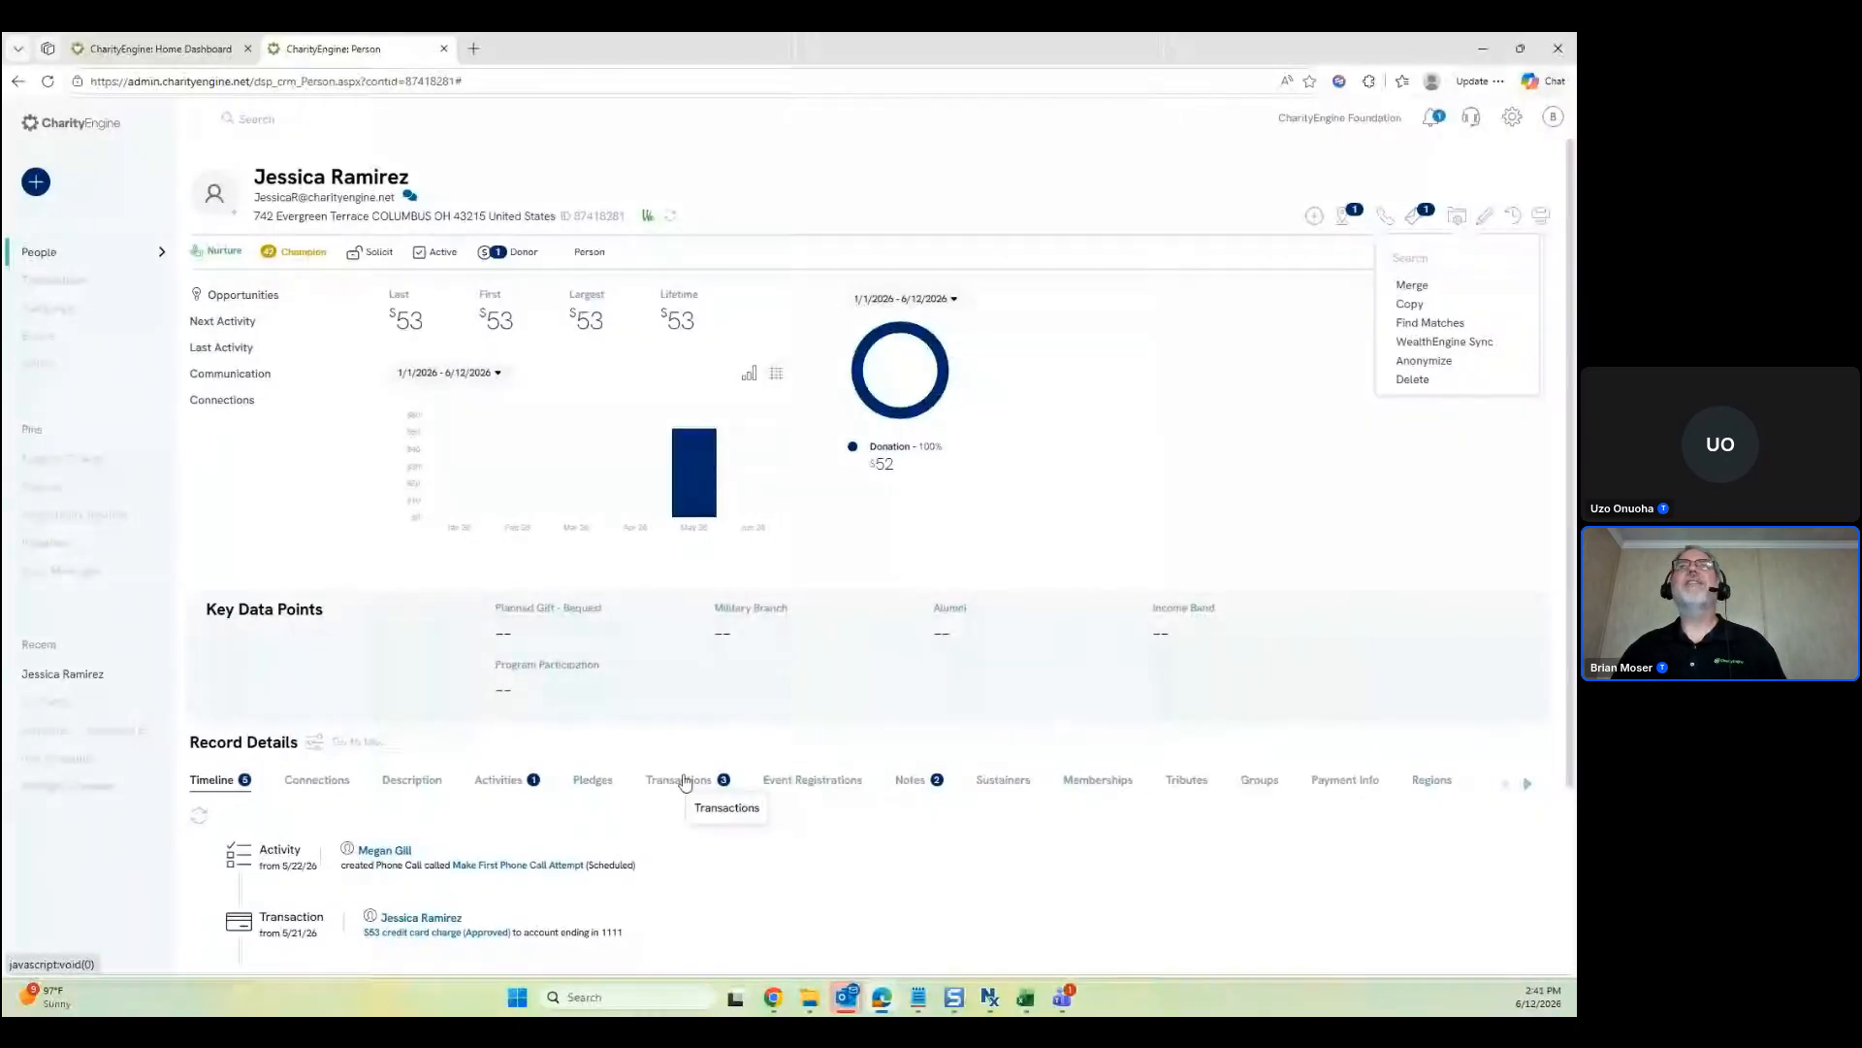
Run Find Matches for duplicates of this contact, then close the Potential Matches window
{"action": "left_click", "coordinate": [1428, 325]}
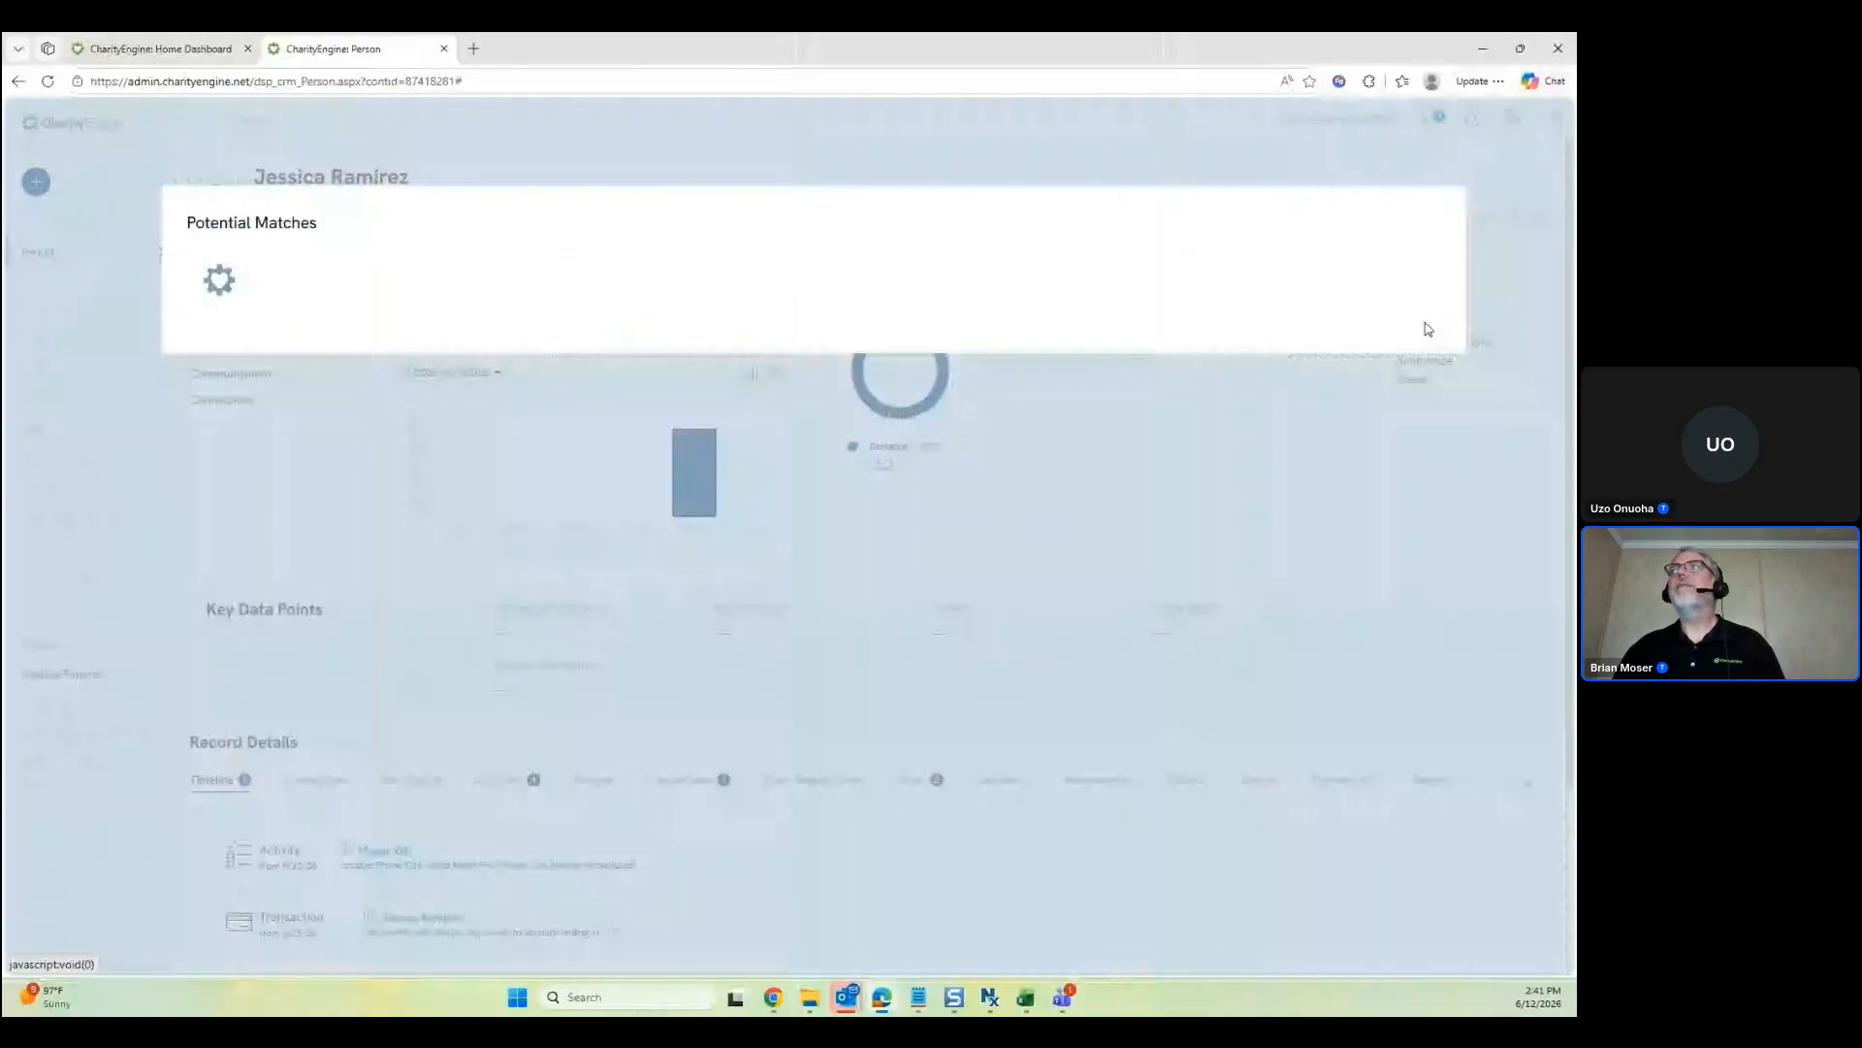
{"action": "left_click", "coordinate": [1438, 221]}
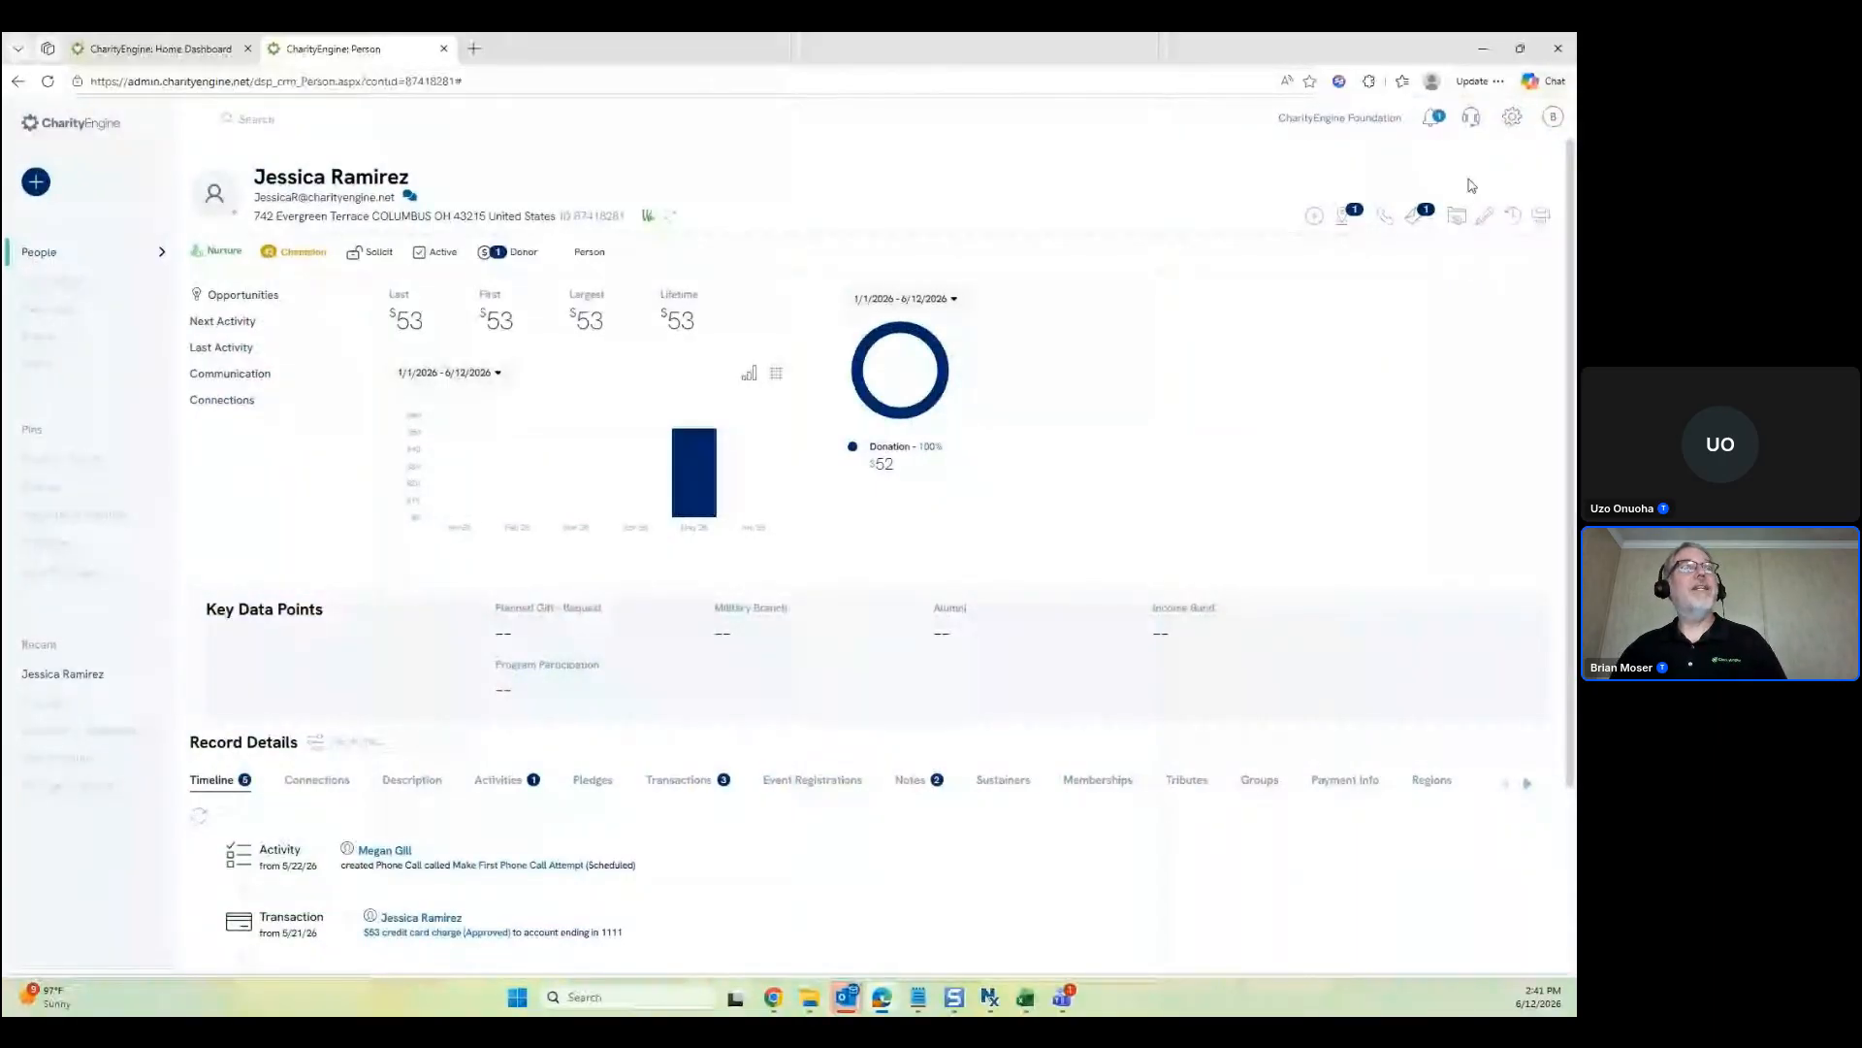
{"action": "mouse_move", "coordinate": [1484, 216]}
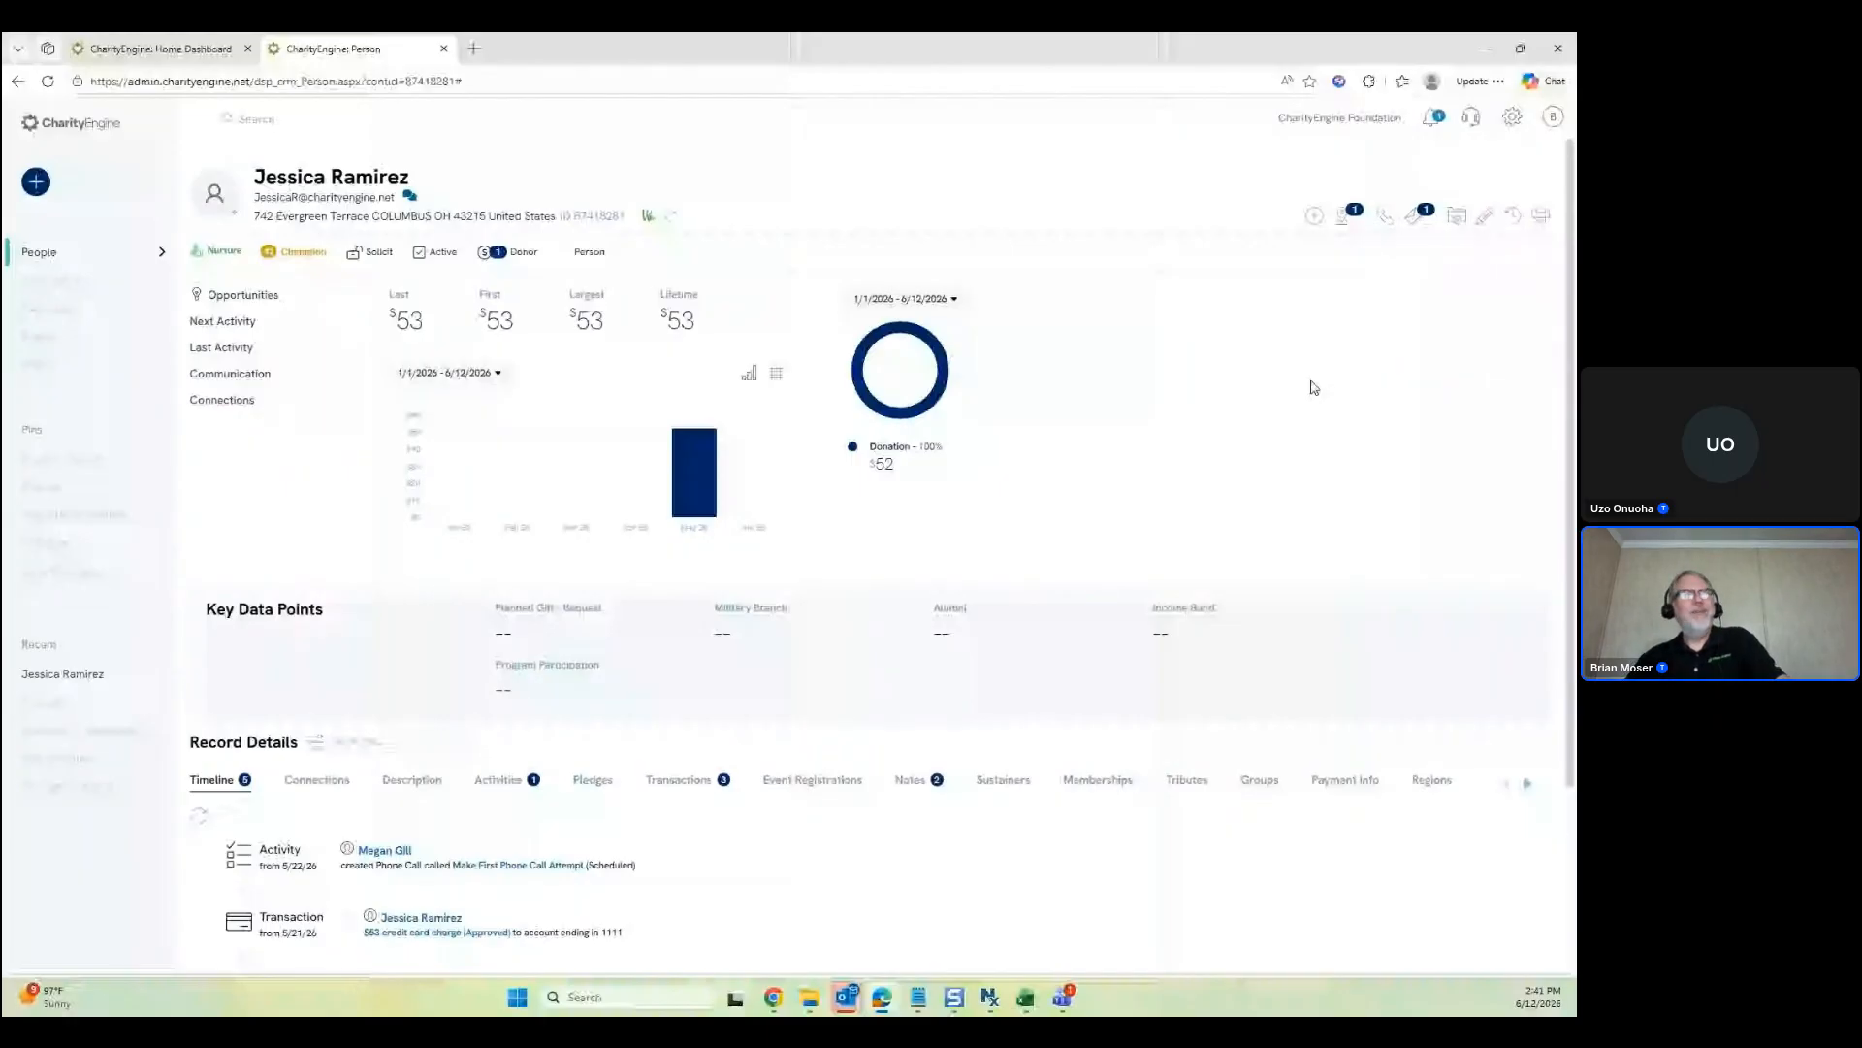
{"action": "left_click", "coordinate": [1514, 220]}
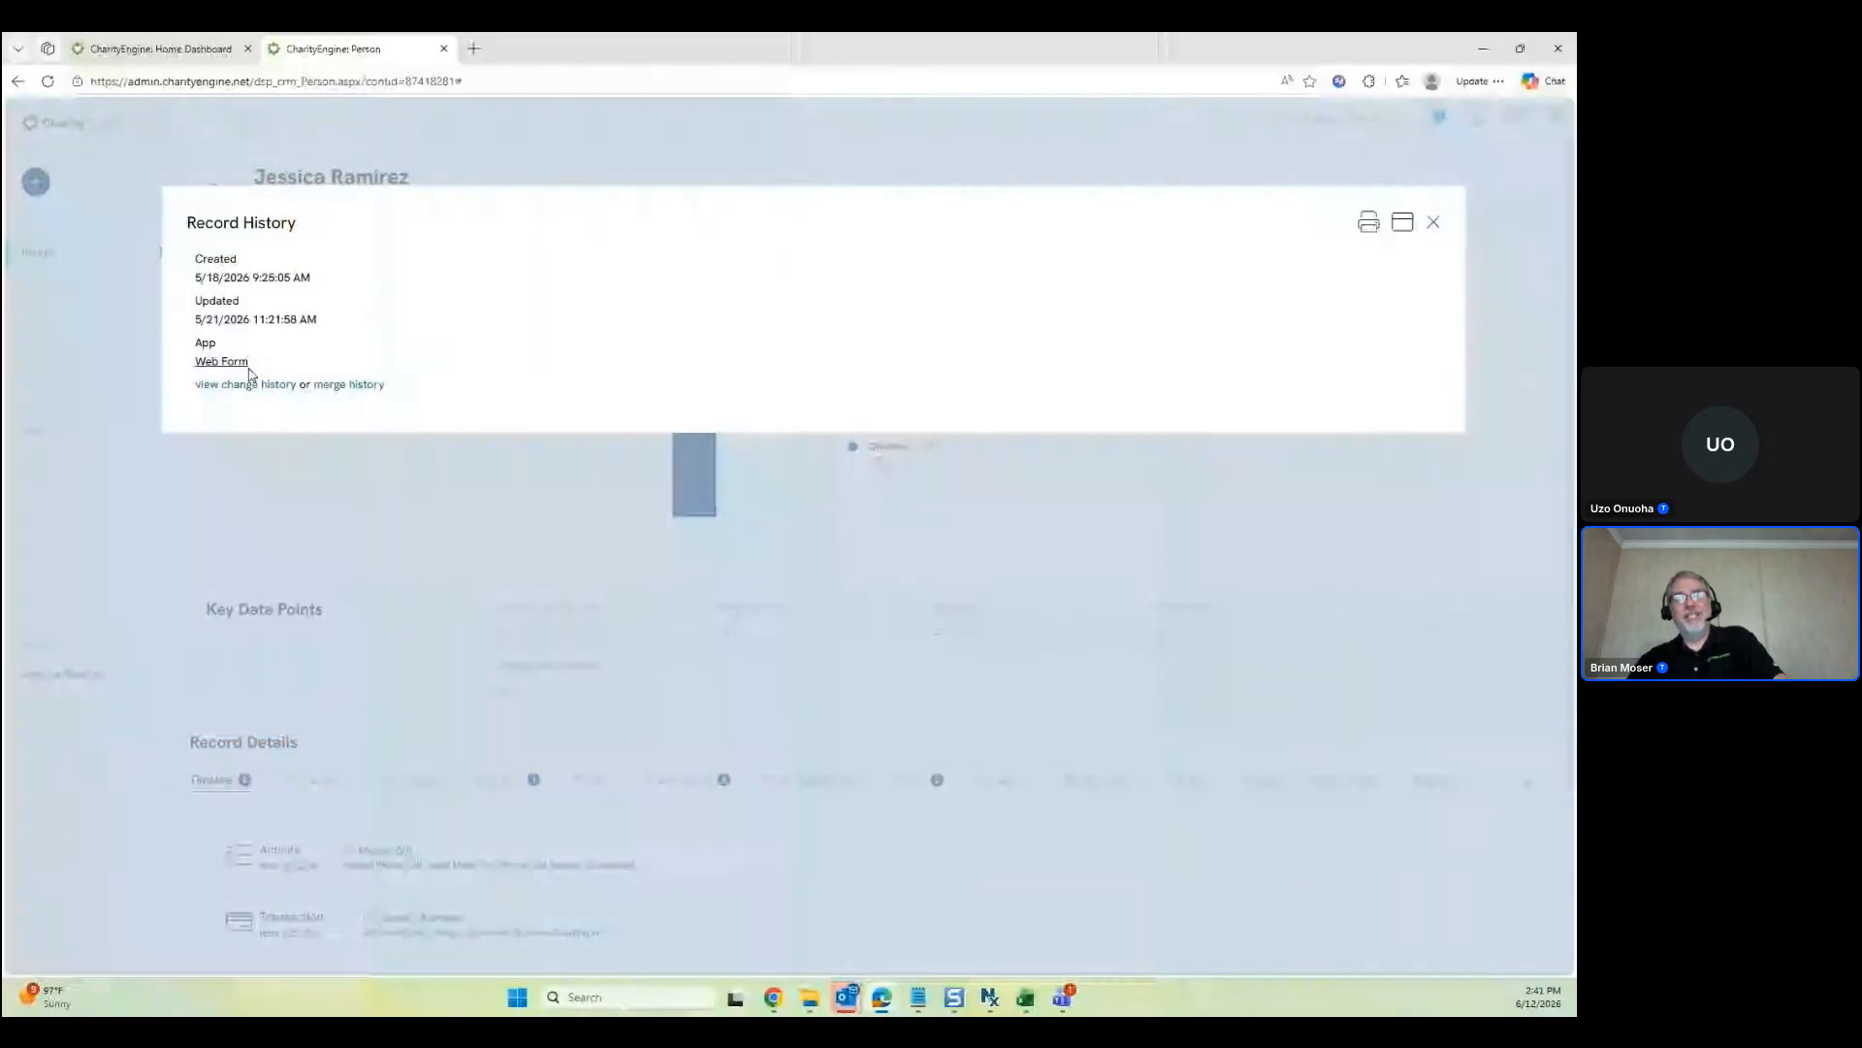
{"action": "left_click", "coordinate": [249, 385]}
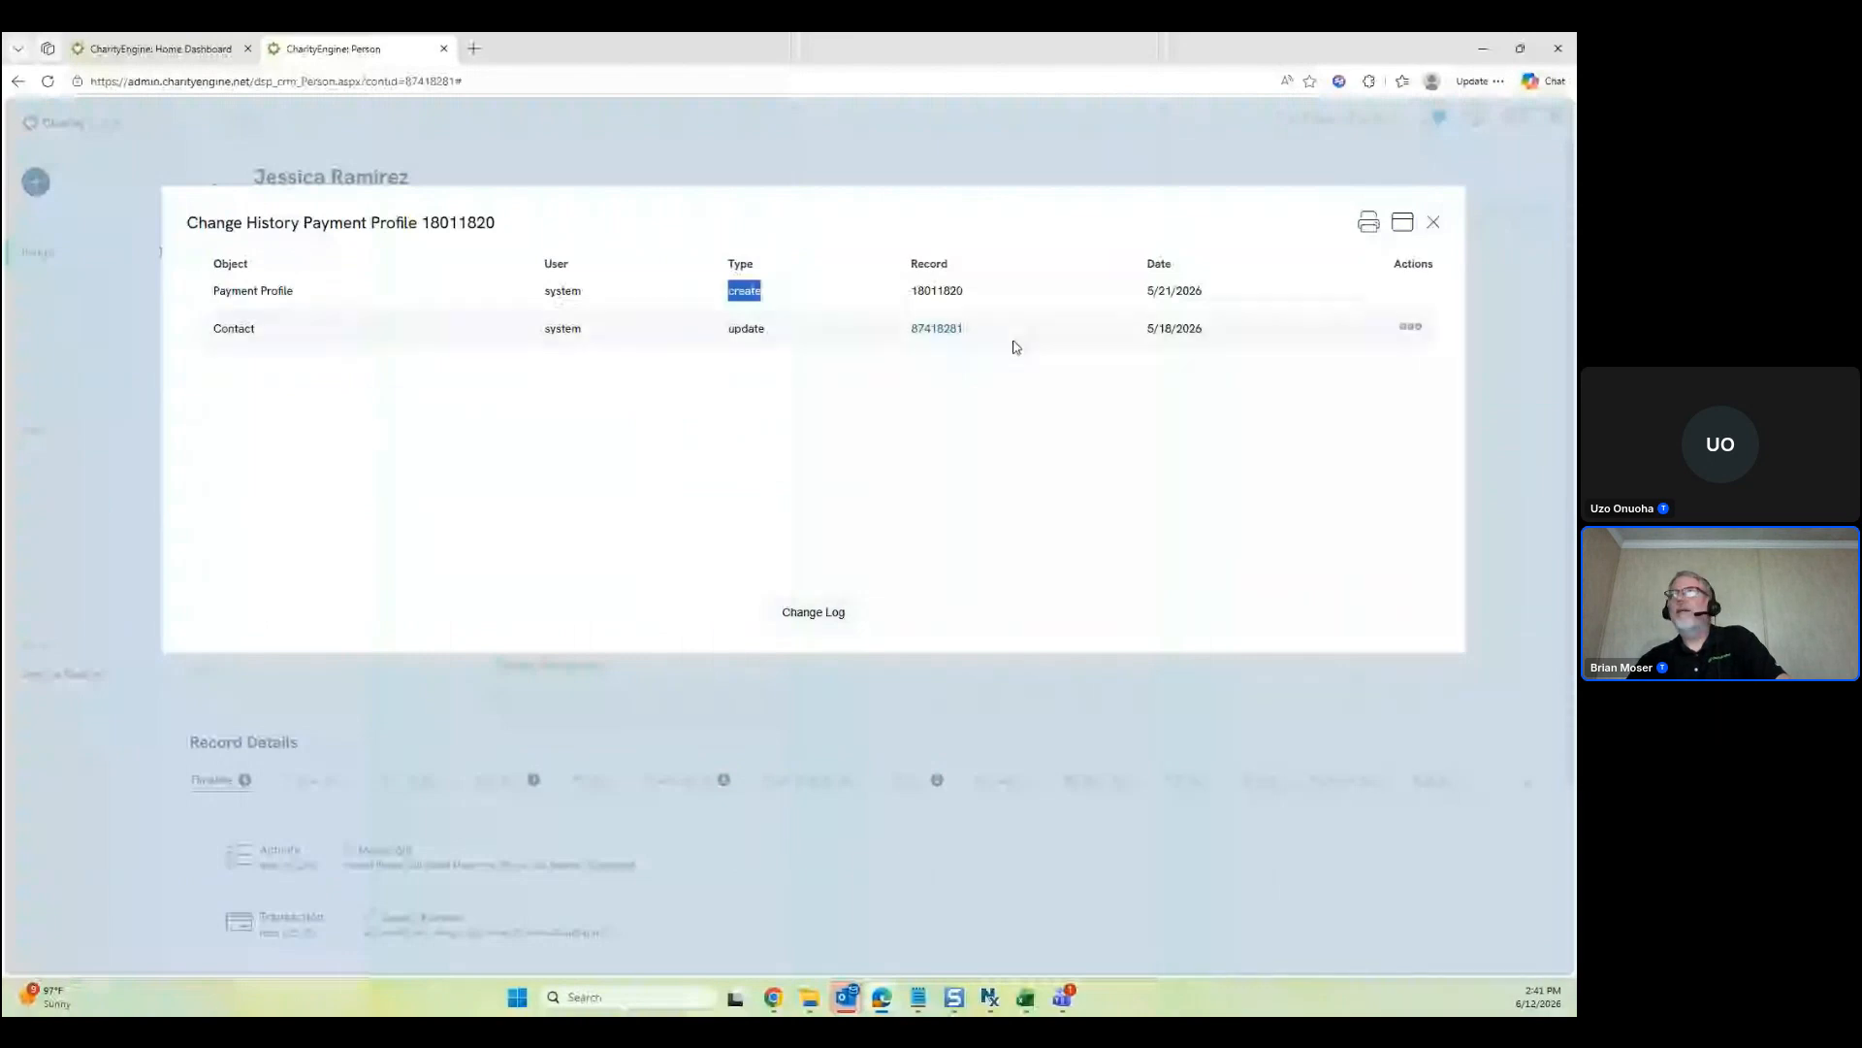
{"action": "left_click", "coordinate": [1433, 222]}
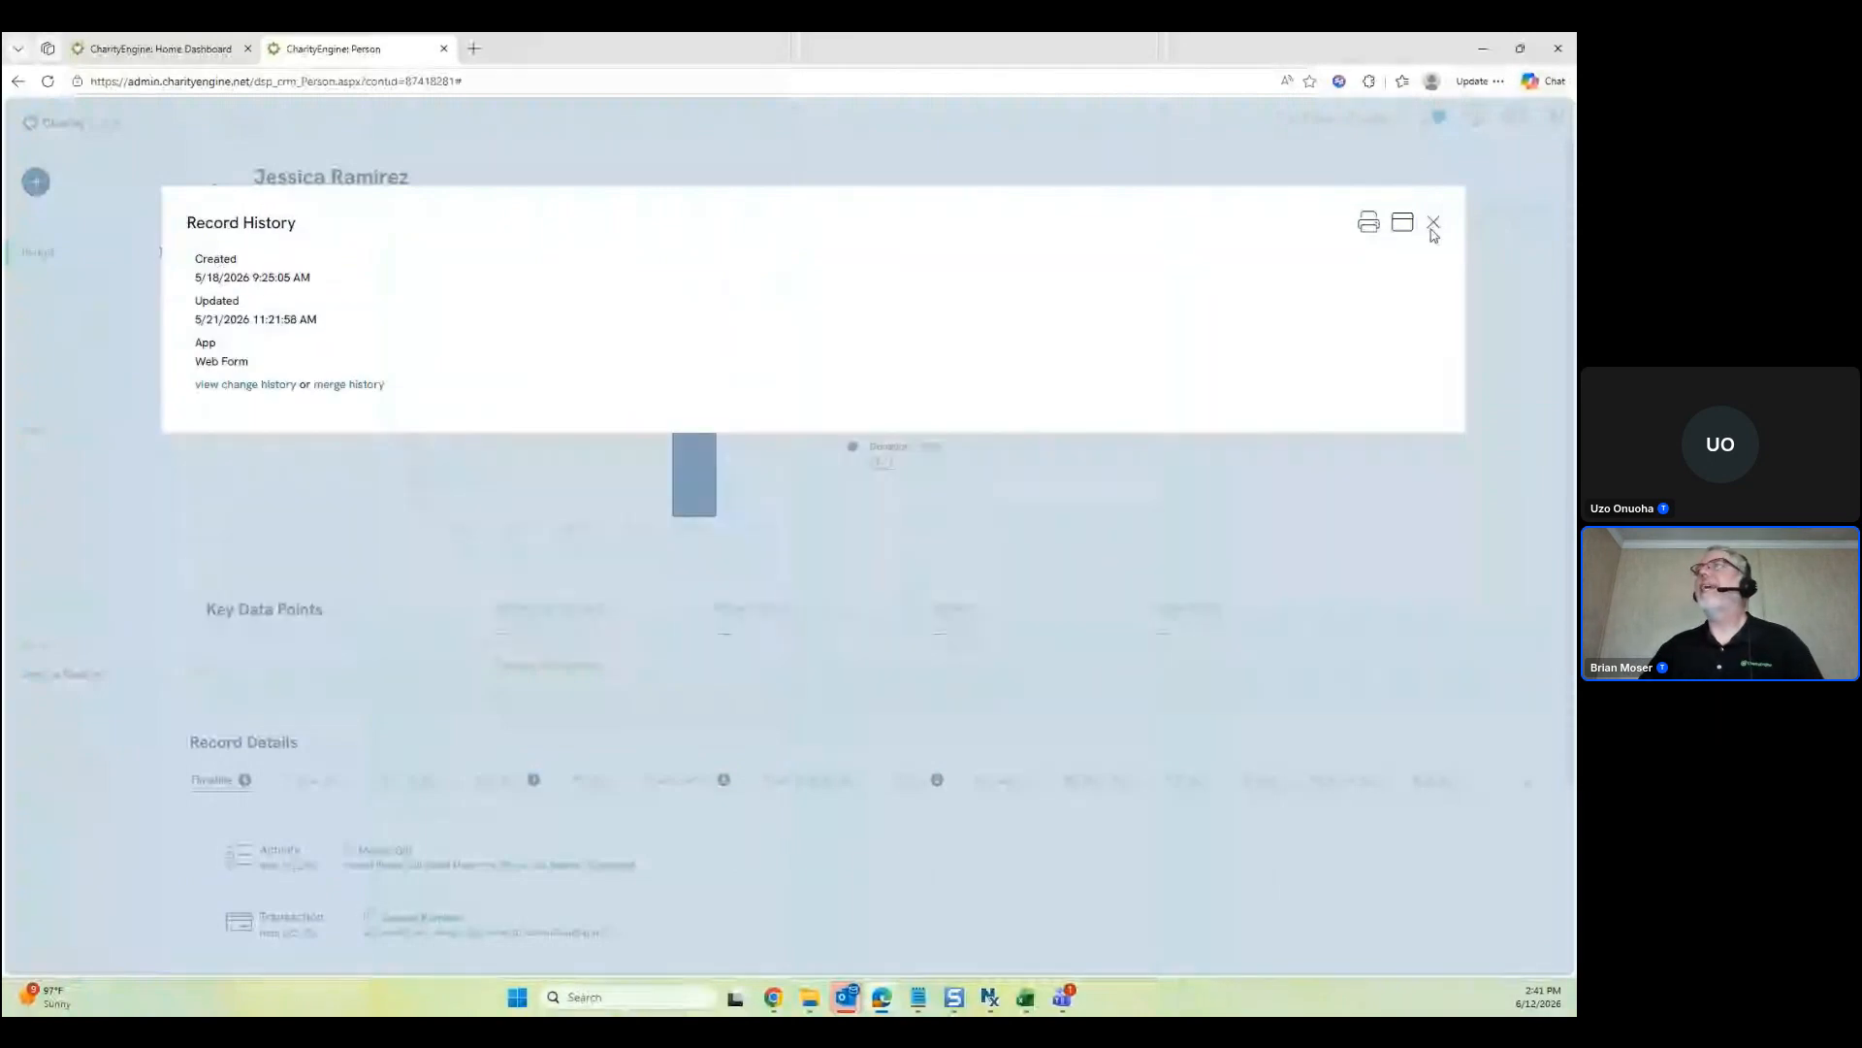
{"action": "left_click", "coordinate": [1433, 223]}
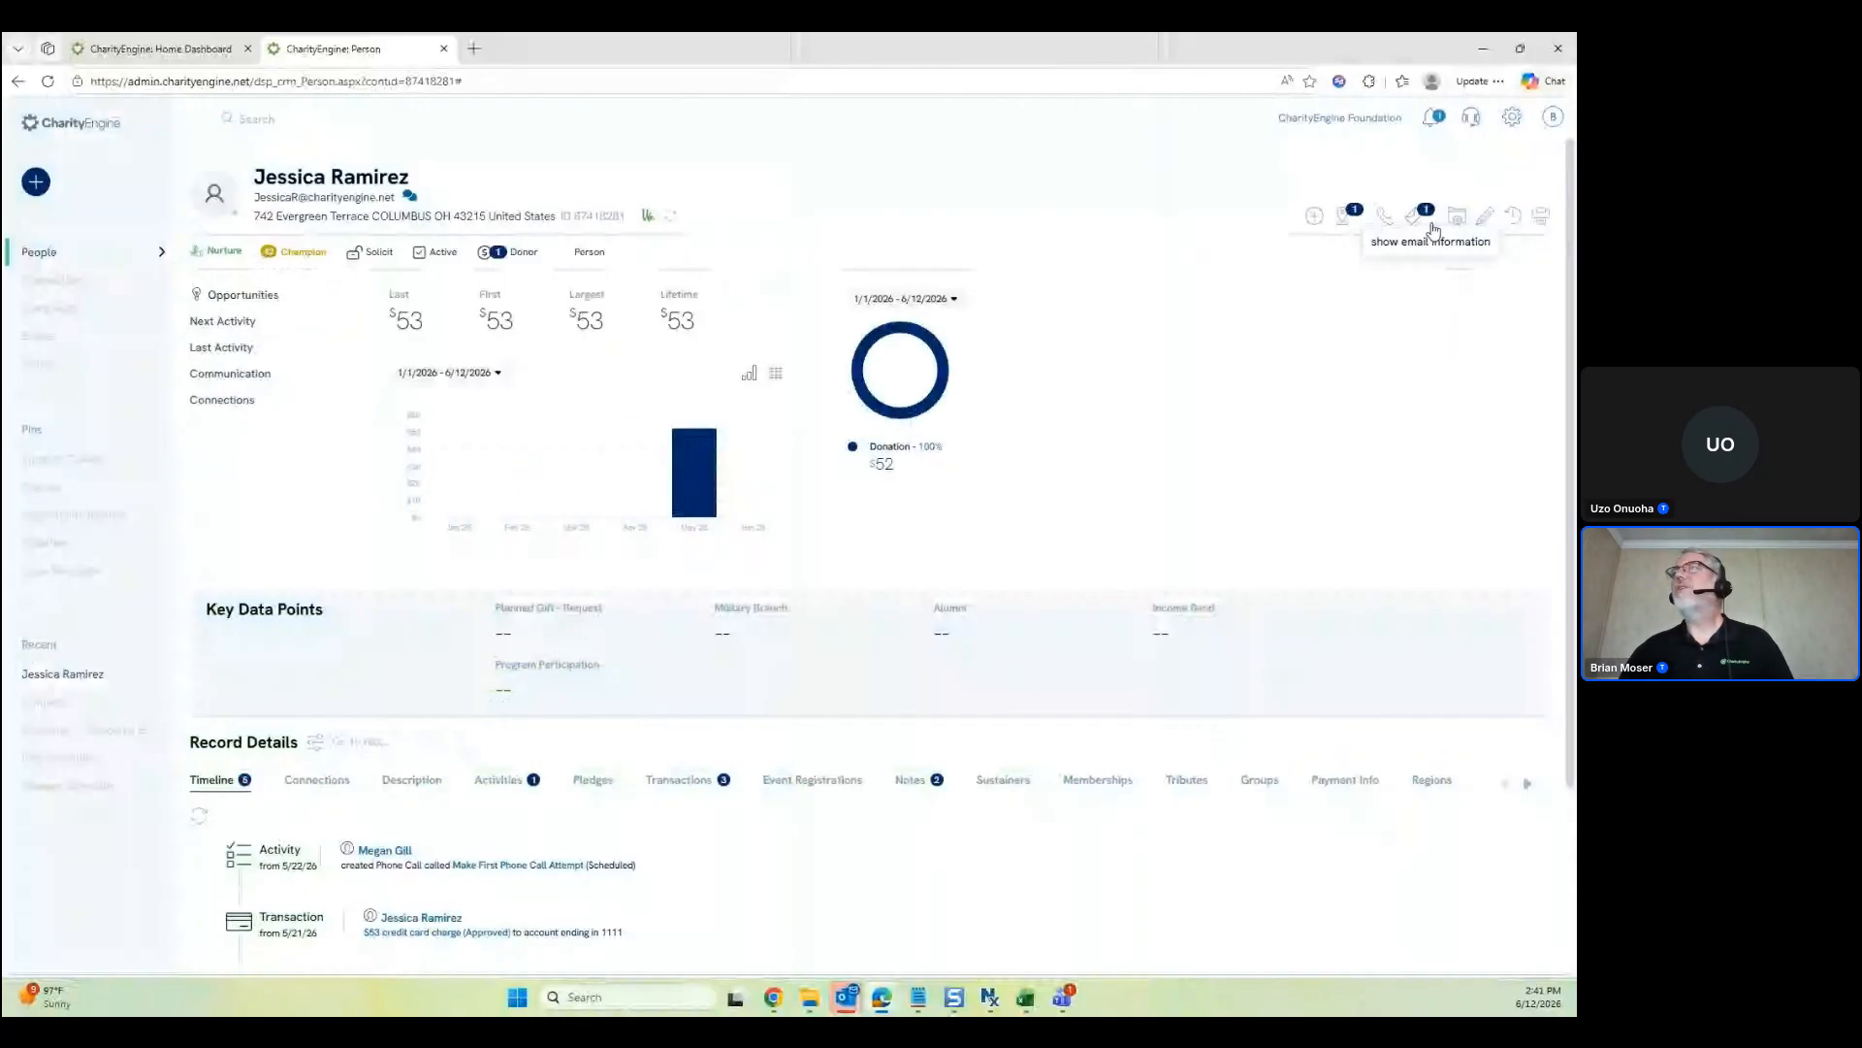
{"action": "left_click", "coordinate": [1487, 216]}
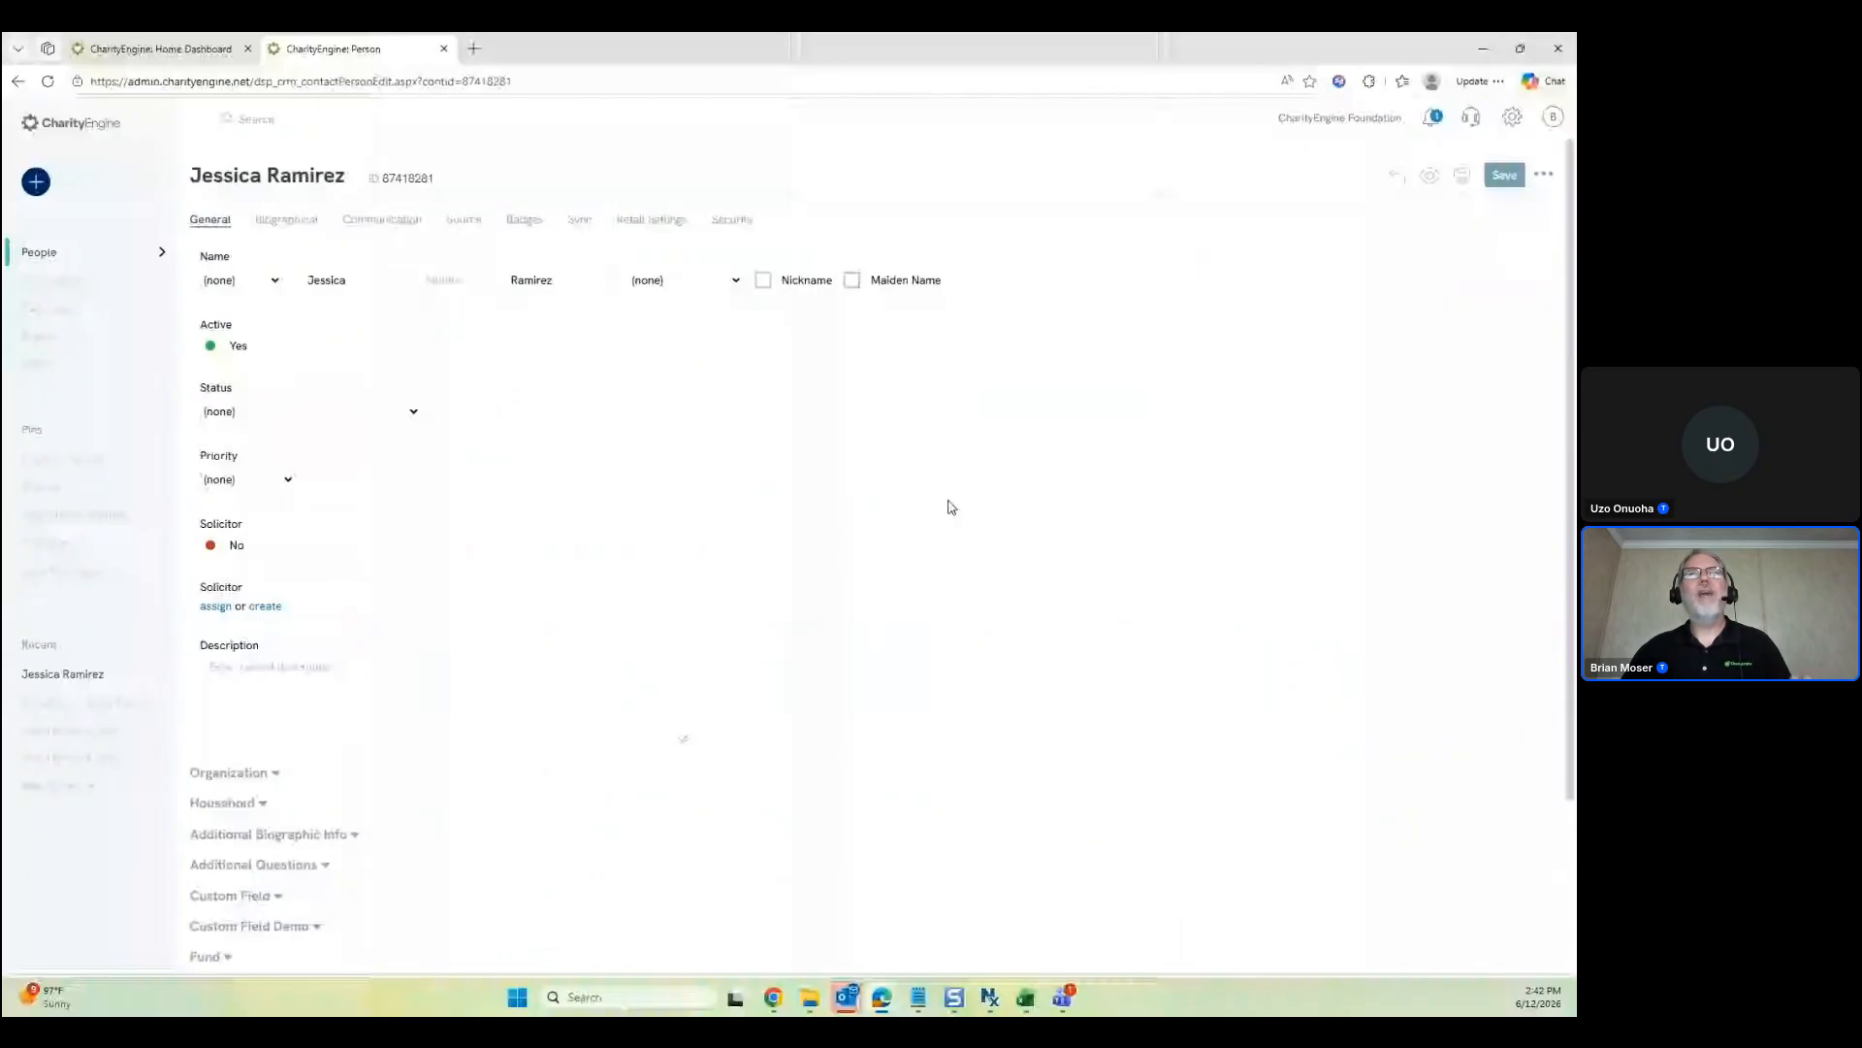
{"action": "scroll", "coordinate": [268, 810], "scroll_direction": "down", "scroll_amount": 2}
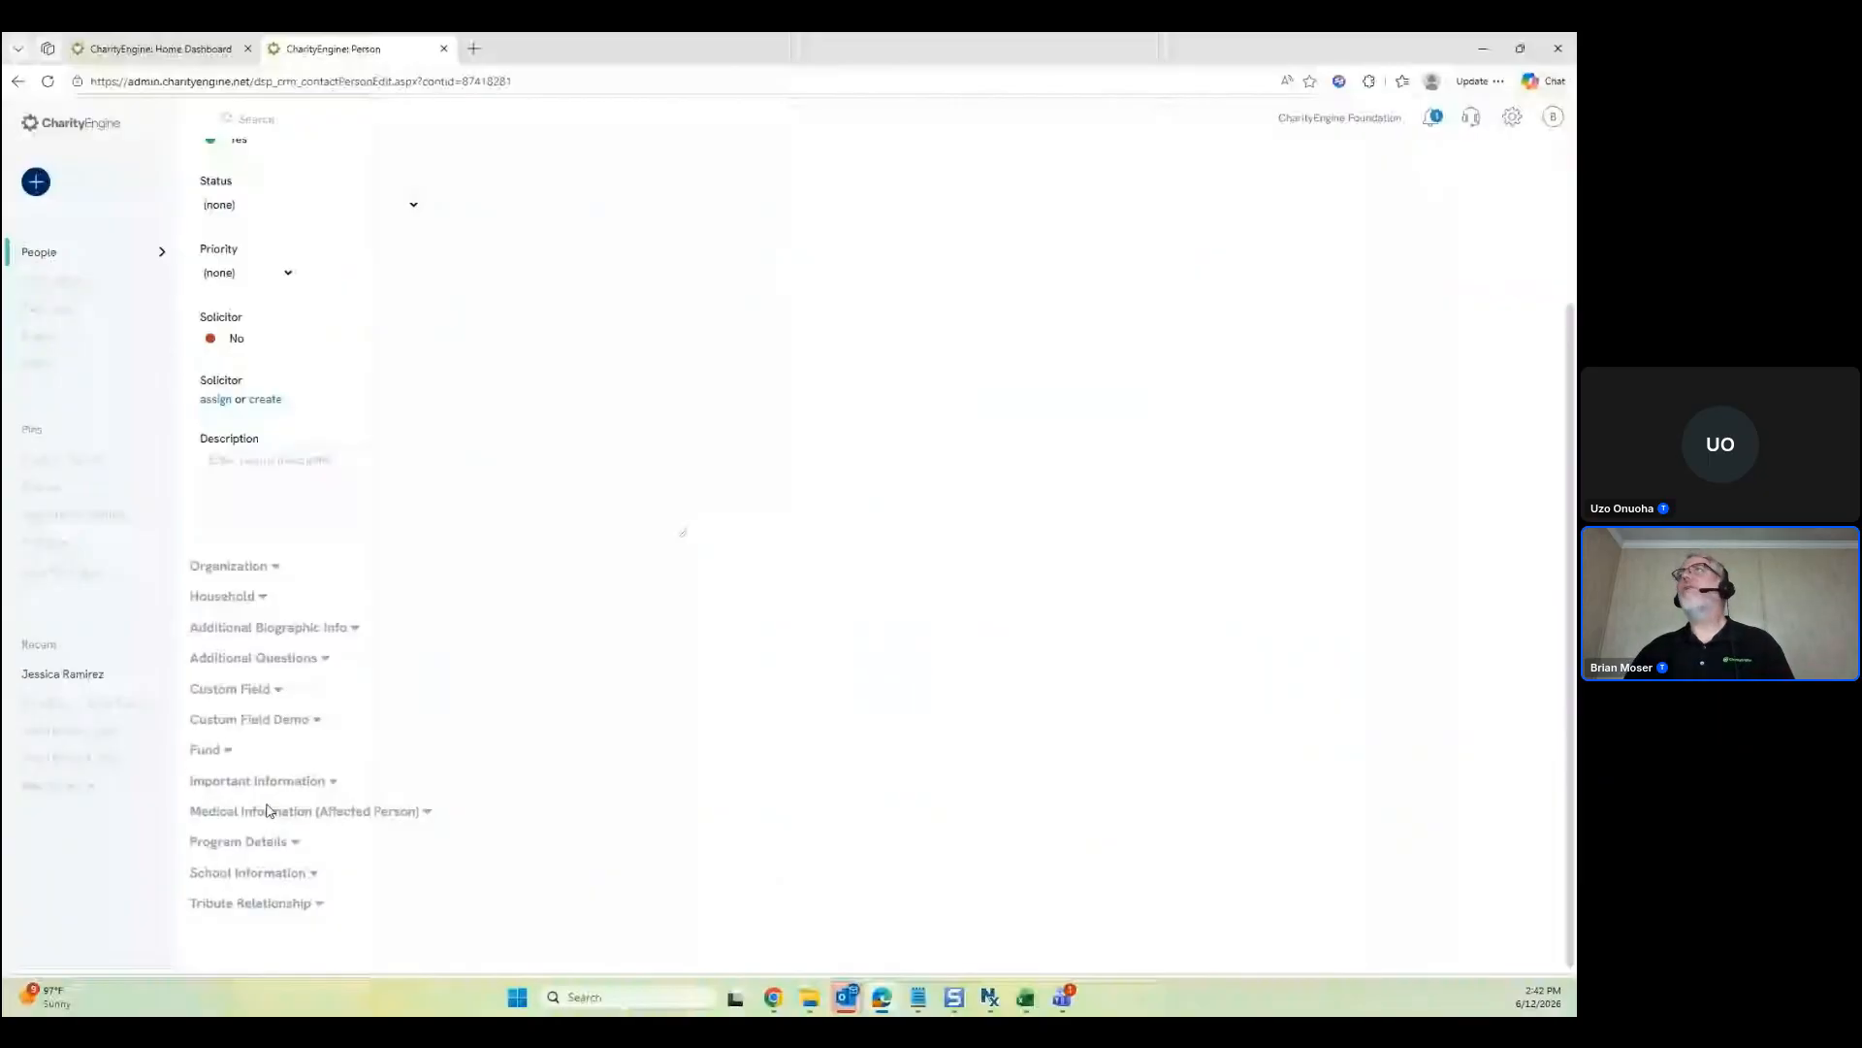
{"action": "scroll", "coordinate": [269, 810], "scroll_direction": "up", "scroll_amount": 2}
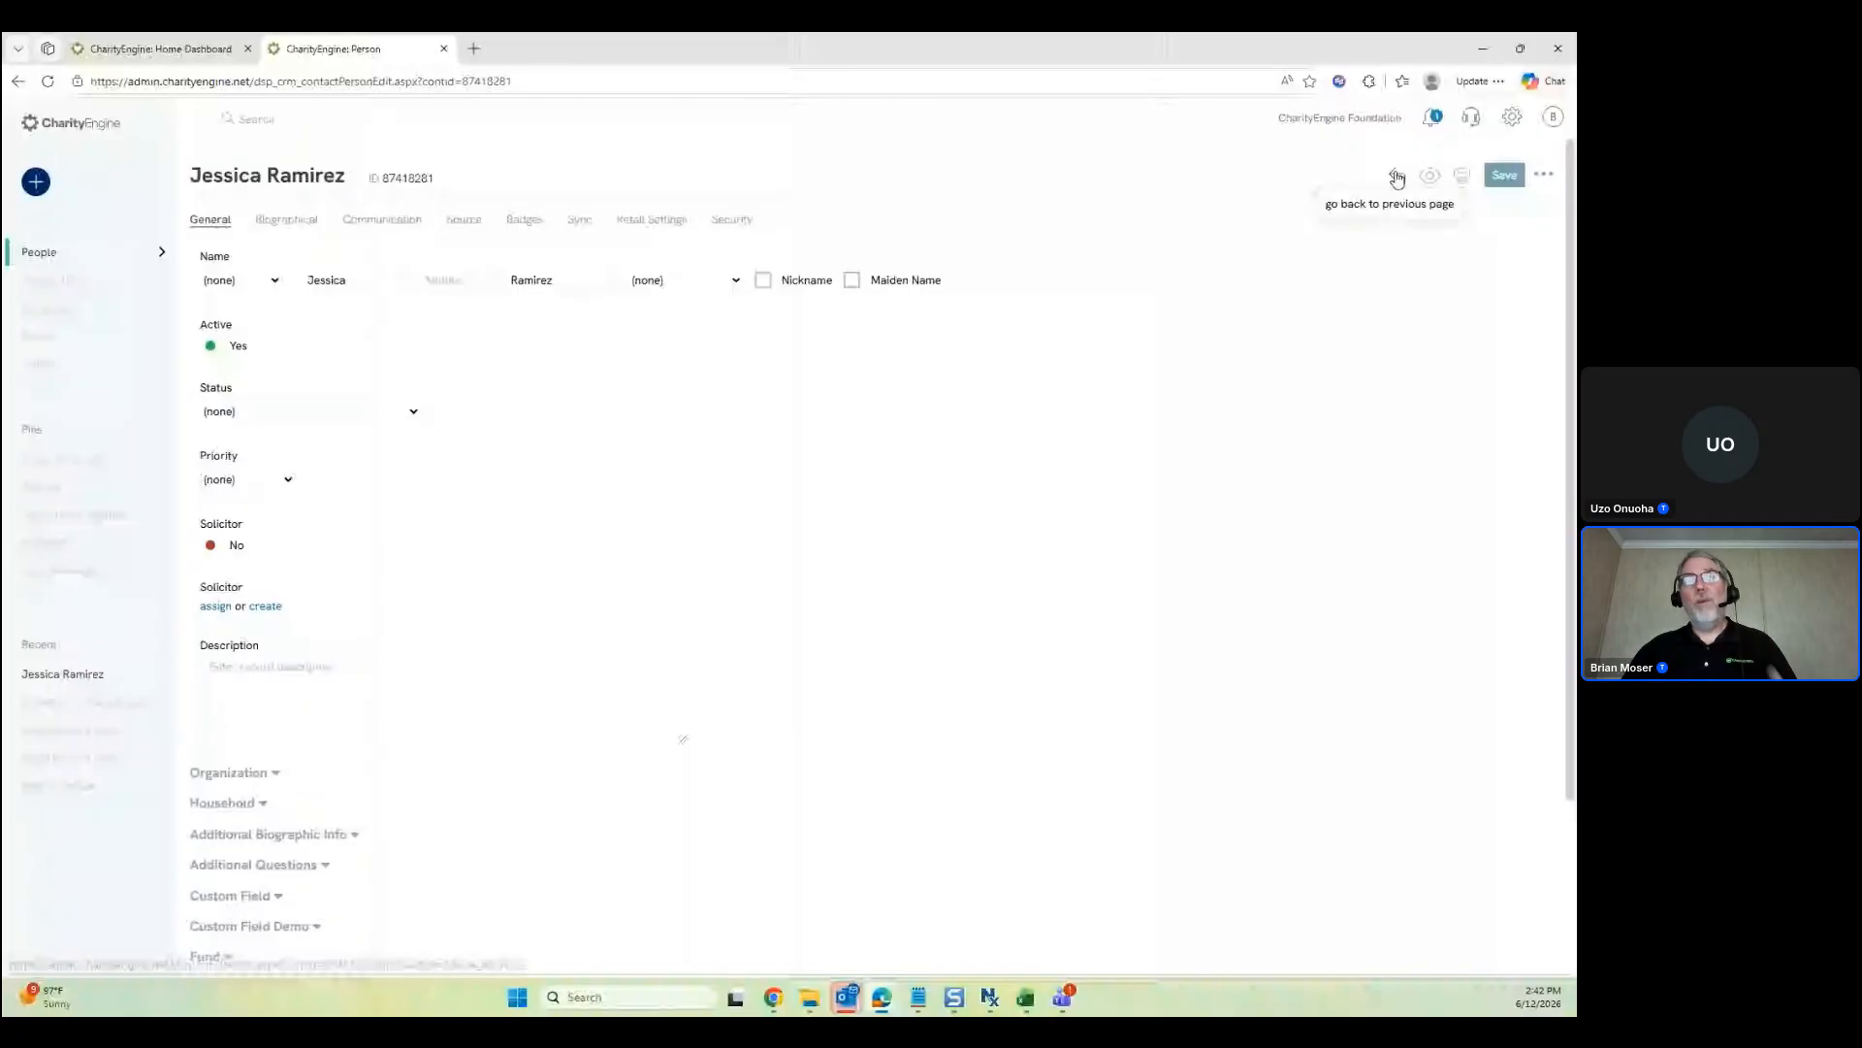
{"action": "left_click", "coordinate": [1397, 179]}
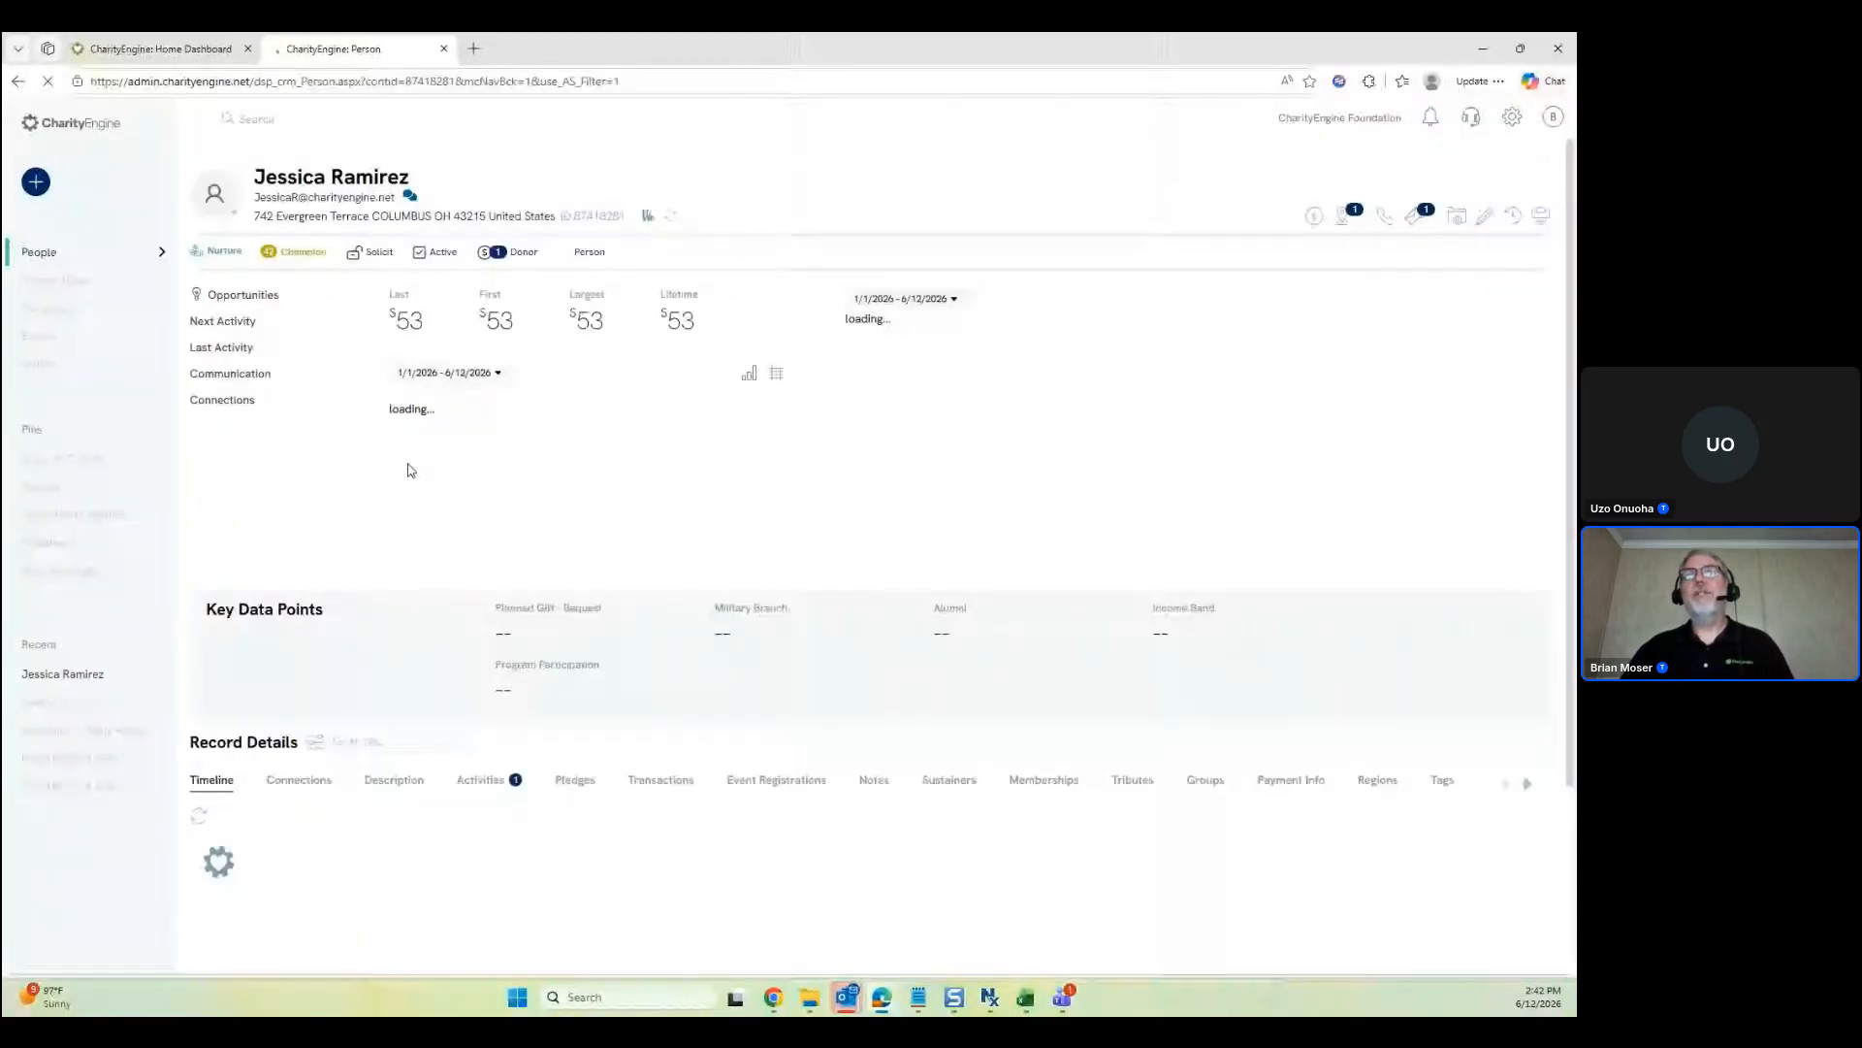
Scroll the Record Details tabs right and show Medical Information (Affected Person) with its empty treatment fields
{"action": "scroll", "coordinate": [403, 543], "scroll_direction": "down", "scroll_amount": 2}
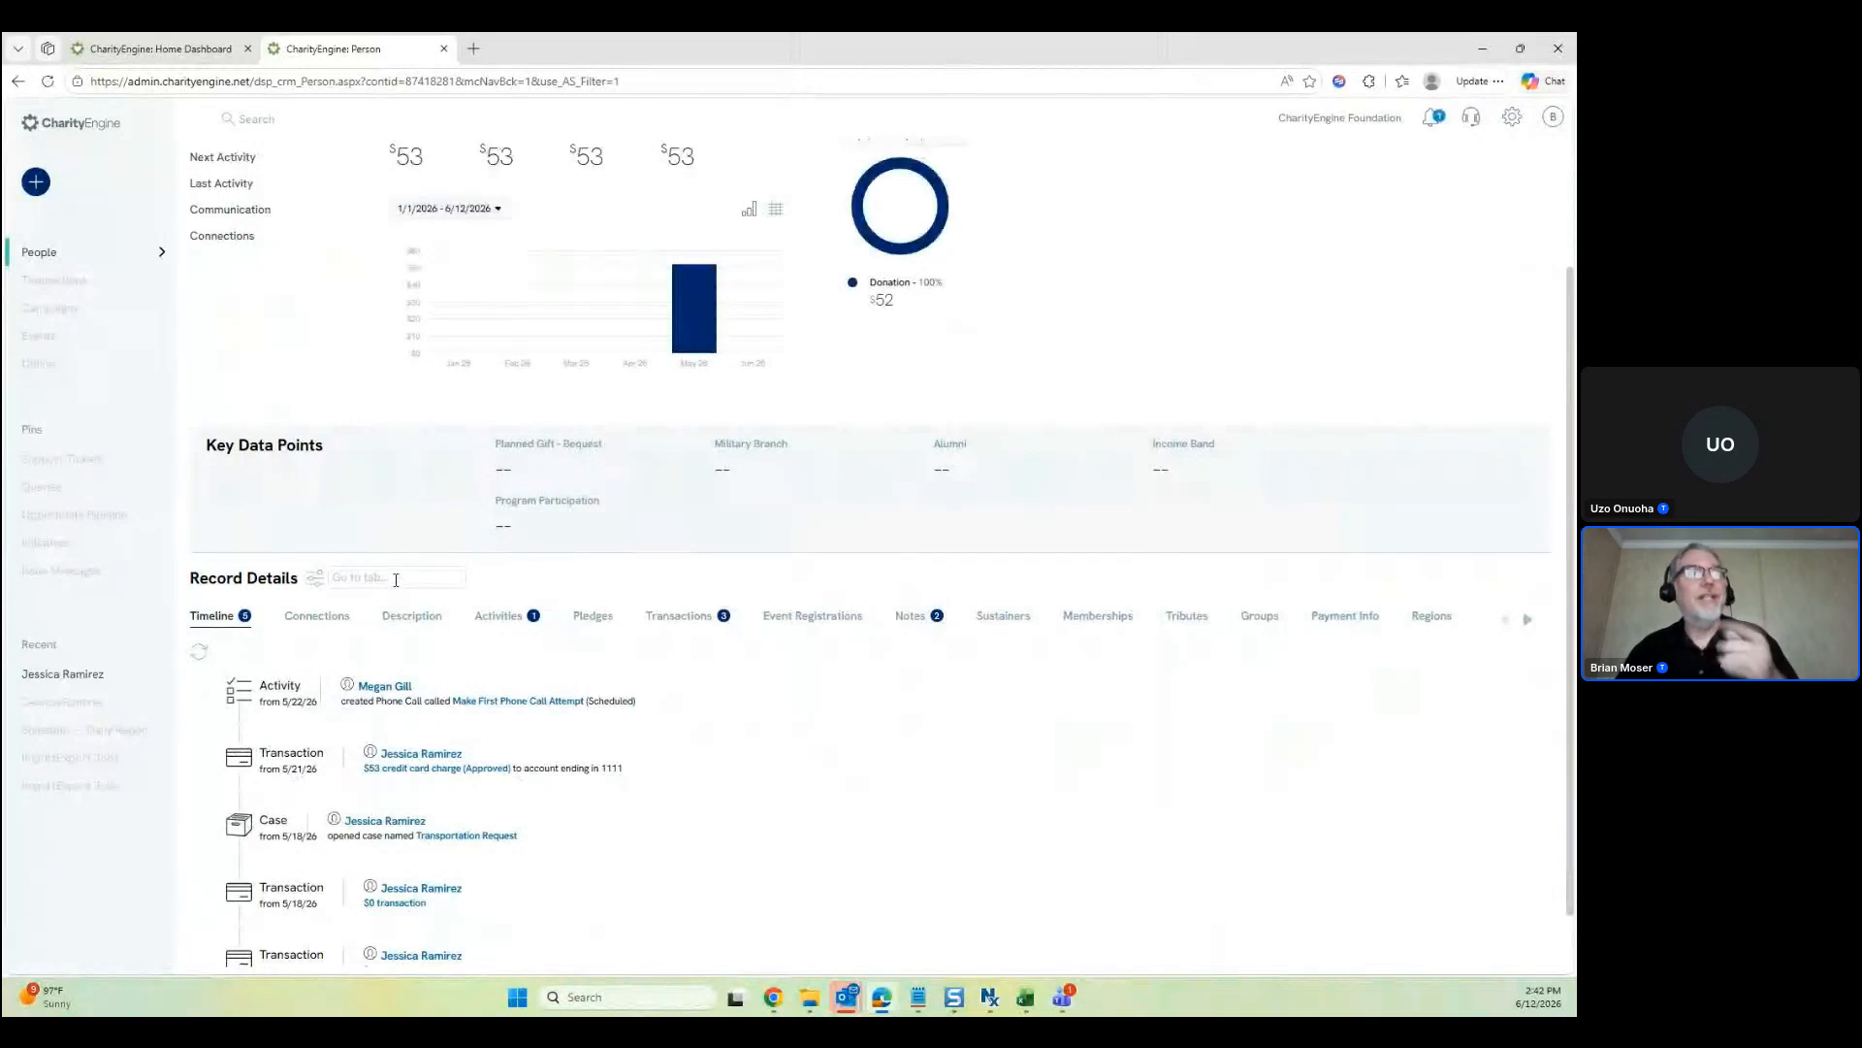
{"action": "left_click", "coordinate": [1528, 622]}
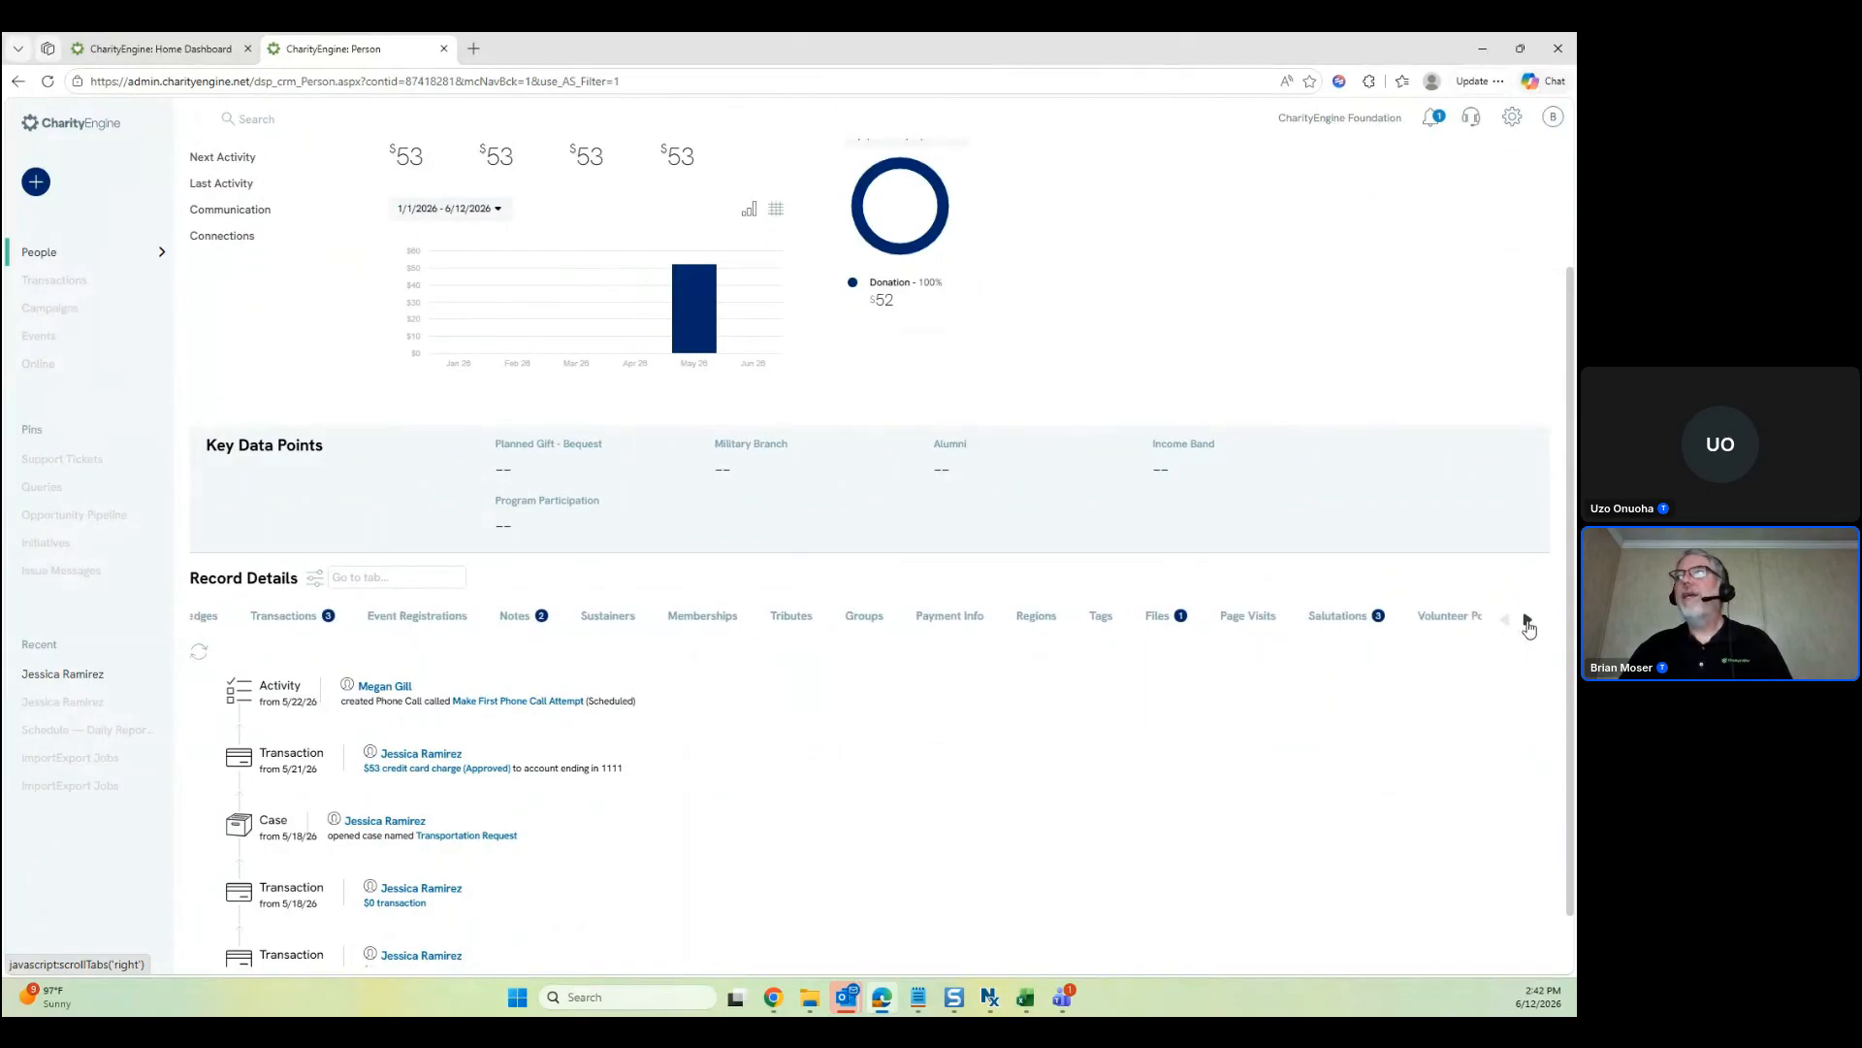
{"action": "left_click", "coordinate": [1528, 622]}
{"action": "left_click", "coordinate": [1528, 622]}
{"action": "left_click", "coordinate": [1529, 623]}
{"action": "left_click", "coordinate": [1529, 623]}
{"action": "left_click", "coordinate": [1528, 623]}
{"action": "left_click", "coordinate": [1529, 623]}
{"action": "left_click", "coordinate": [1529, 623]}
{"action": "left_click", "coordinate": [1529, 623]}
{"action": "left_click", "coordinate": [1529, 623]}
{"action": "left_click", "coordinate": [1529, 623]}
{"action": "left_click", "coordinate": [1529, 623]}
{"action": "left_click", "coordinate": [1529, 623]}
{"action": "left_click", "coordinate": [1529, 623]}
{"action": "left_click", "coordinate": [1528, 623]}
{"action": "left_click", "coordinate": [1529, 622]}
{"action": "left_click", "coordinate": [1528, 622]}
{"action": "left_click", "coordinate": [1529, 623]}
{"action": "left_click", "coordinate": [1528, 623]}
{"action": "left_click", "coordinate": [1528, 622]}
{"action": "left_click", "coordinate": [1529, 622]}
{"action": "left_click", "coordinate": [1528, 623]}
{"action": "left_click", "coordinate": [1529, 623]}
{"action": "left_click", "coordinate": [1529, 623]}
{"action": "left_click", "coordinate": [1528, 622]}
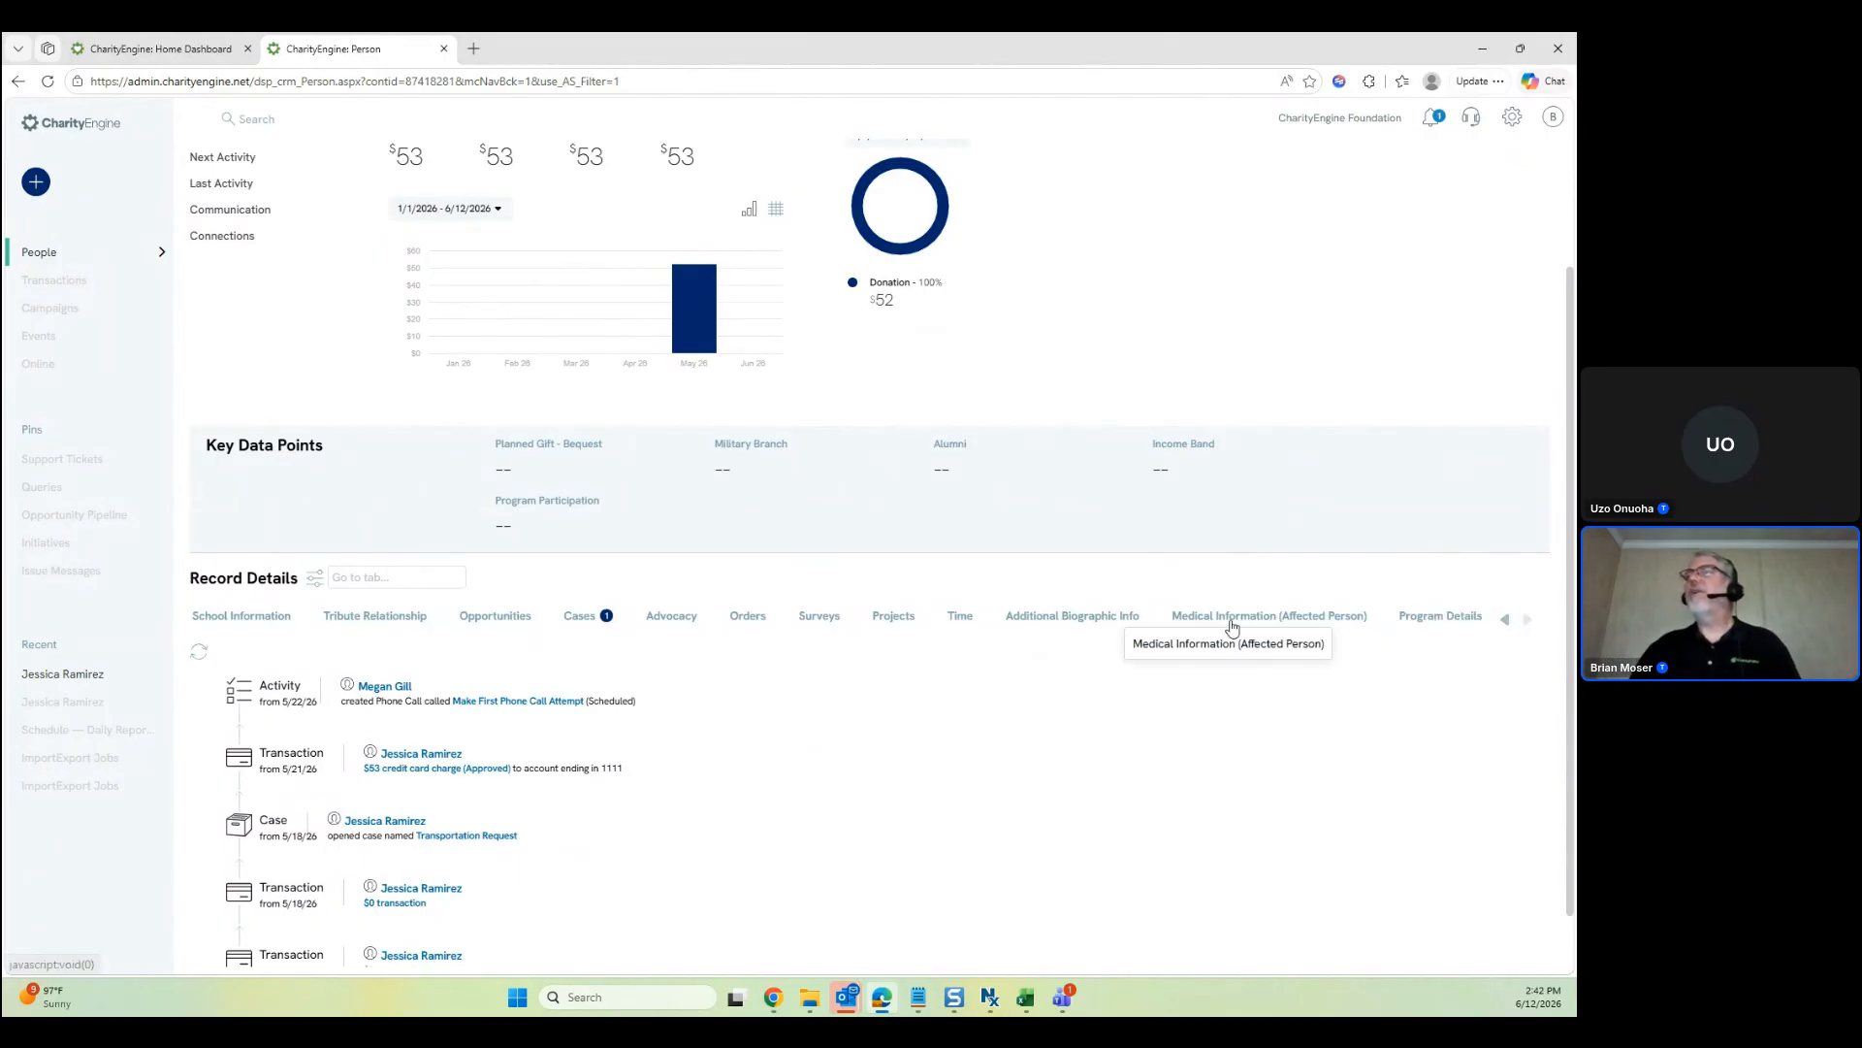
{"action": "left_click", "coordinate": [1065, 618]}
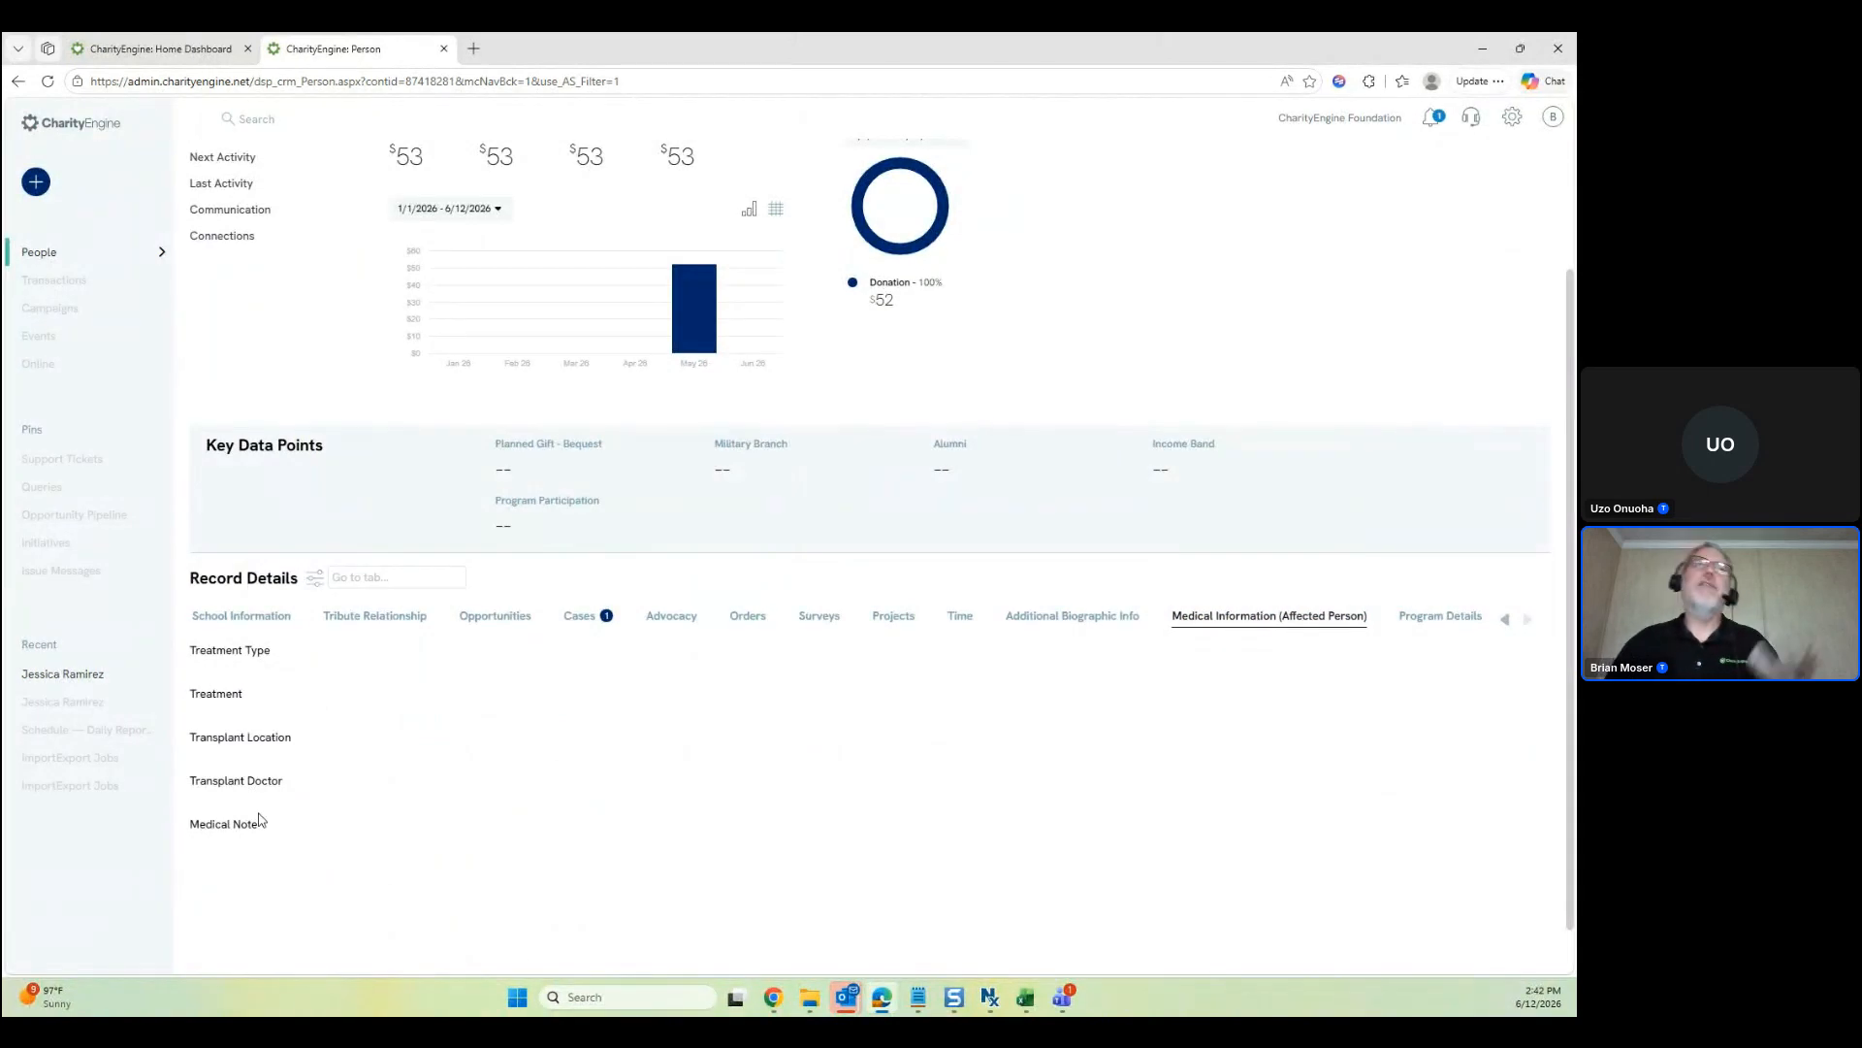
{"action": "scroll", "coordinate": [540, 707], "scroll_direction": "up", "scroll_amount": 2}
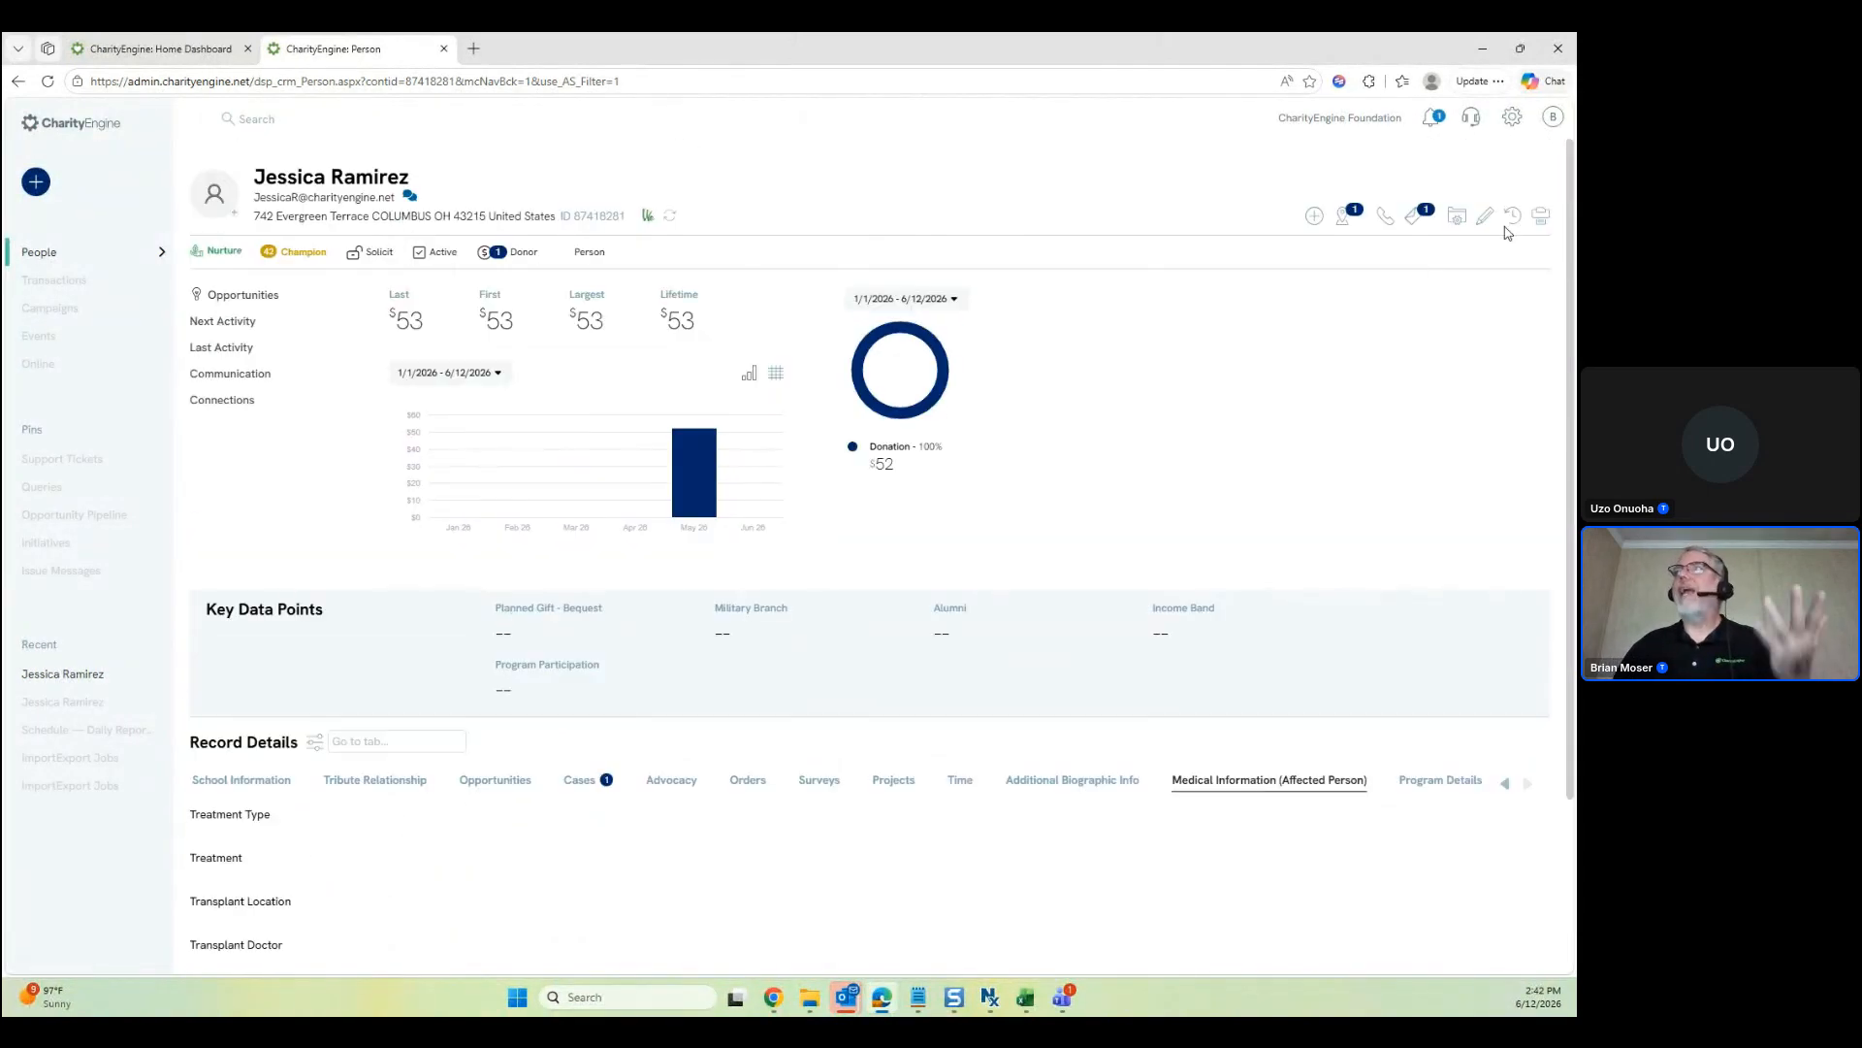
Edit the contact, enter a Treatment Type under Medical Information (Affected Person), and save
{"action": "left_click", "coordinate": [1485, 215]}
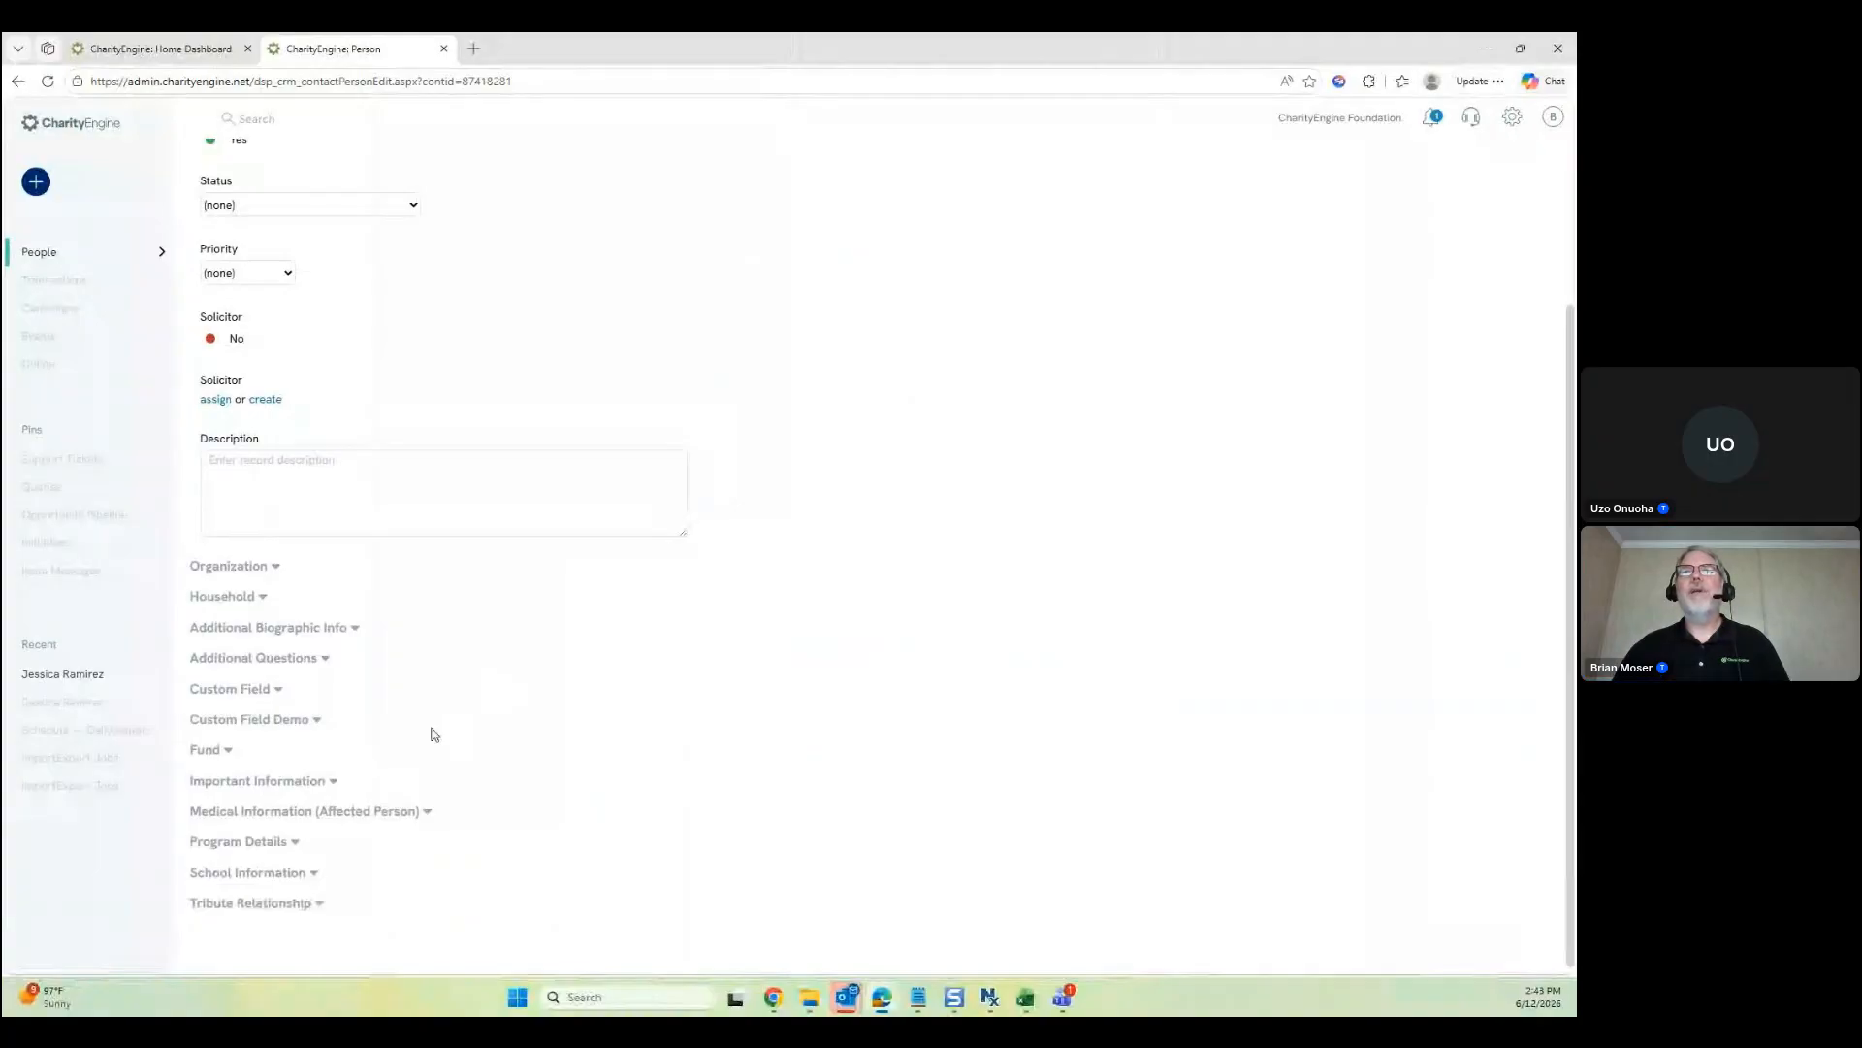
{"action": "left_click", "coordinate": [304, 811]}
{"action": "scroll", "coordinate": [295, 557], "scroll_direction": "down", "scroll_amount": 3}
{"action": "left_click", "coordinate": [297, 539]}
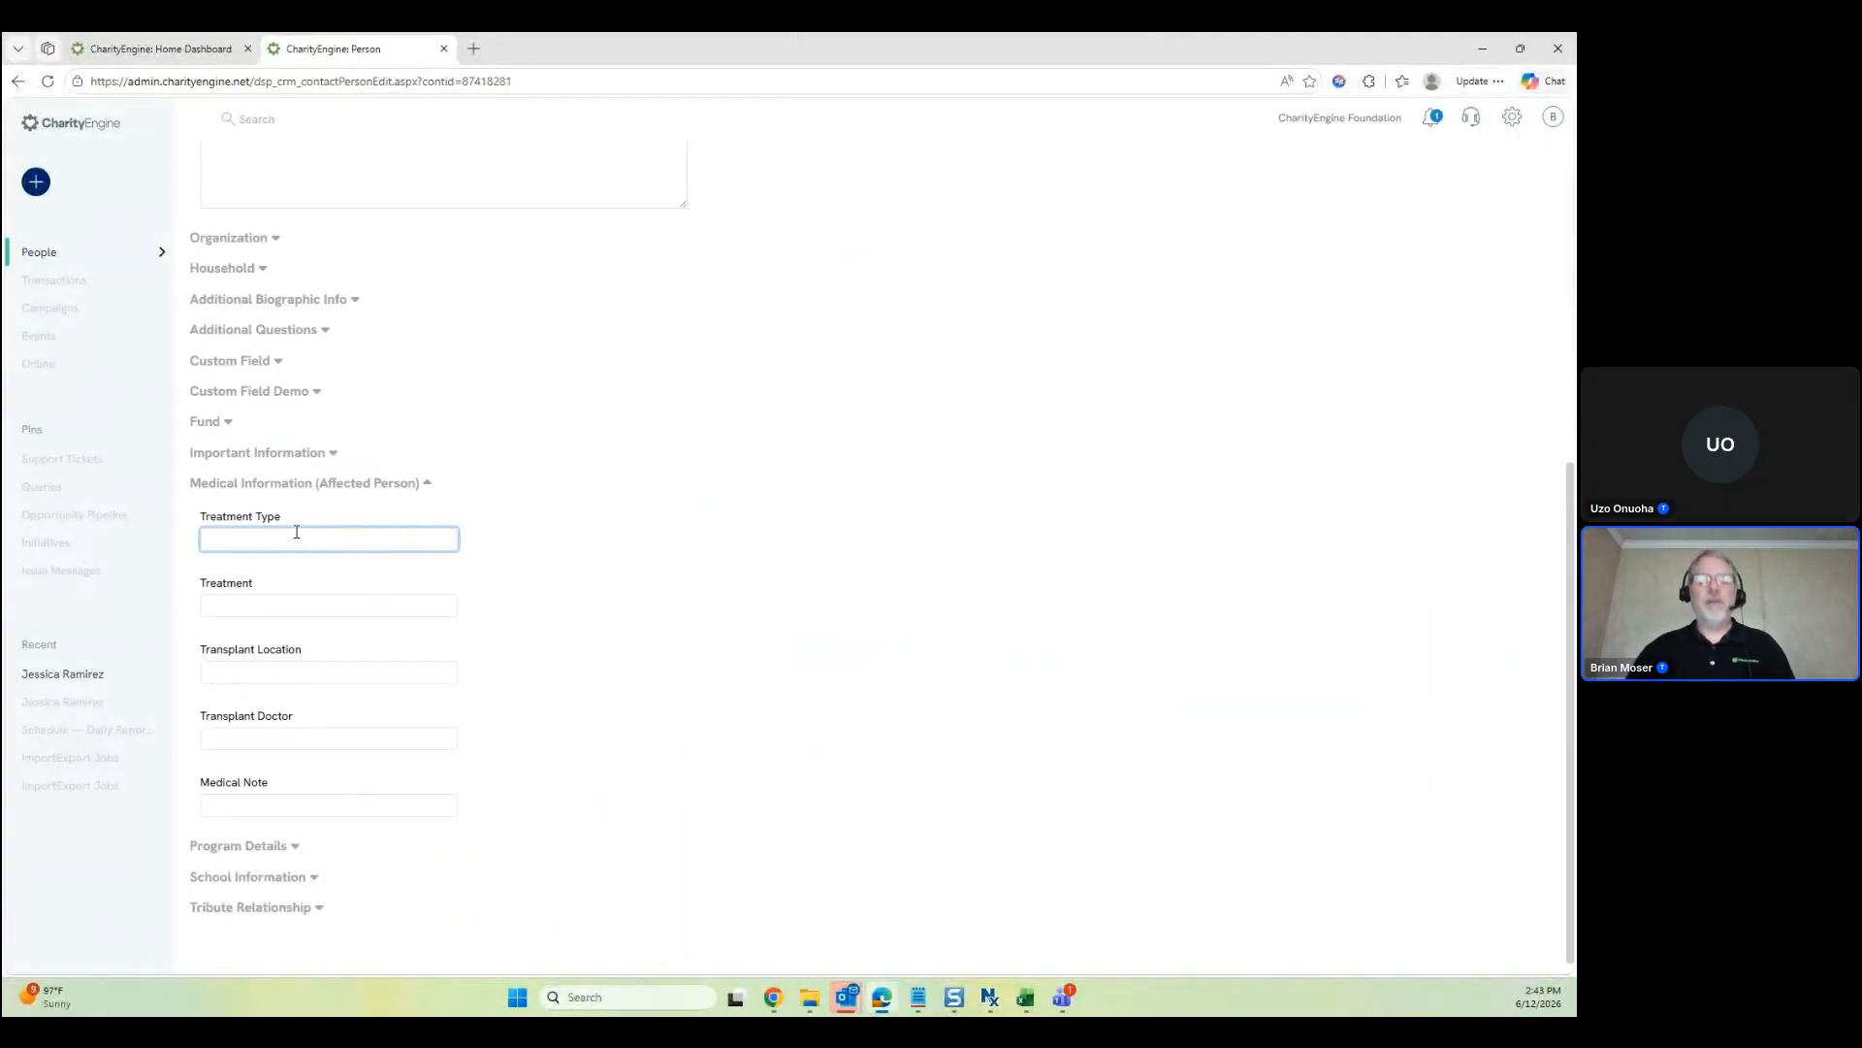
{"action": "type", "text": "Type "}
{"action": "type", "text": "01"}
{"action": "scroll", "coordinate": [1251, 624], "scroll_direction": "up", "scroll_amount": 5}
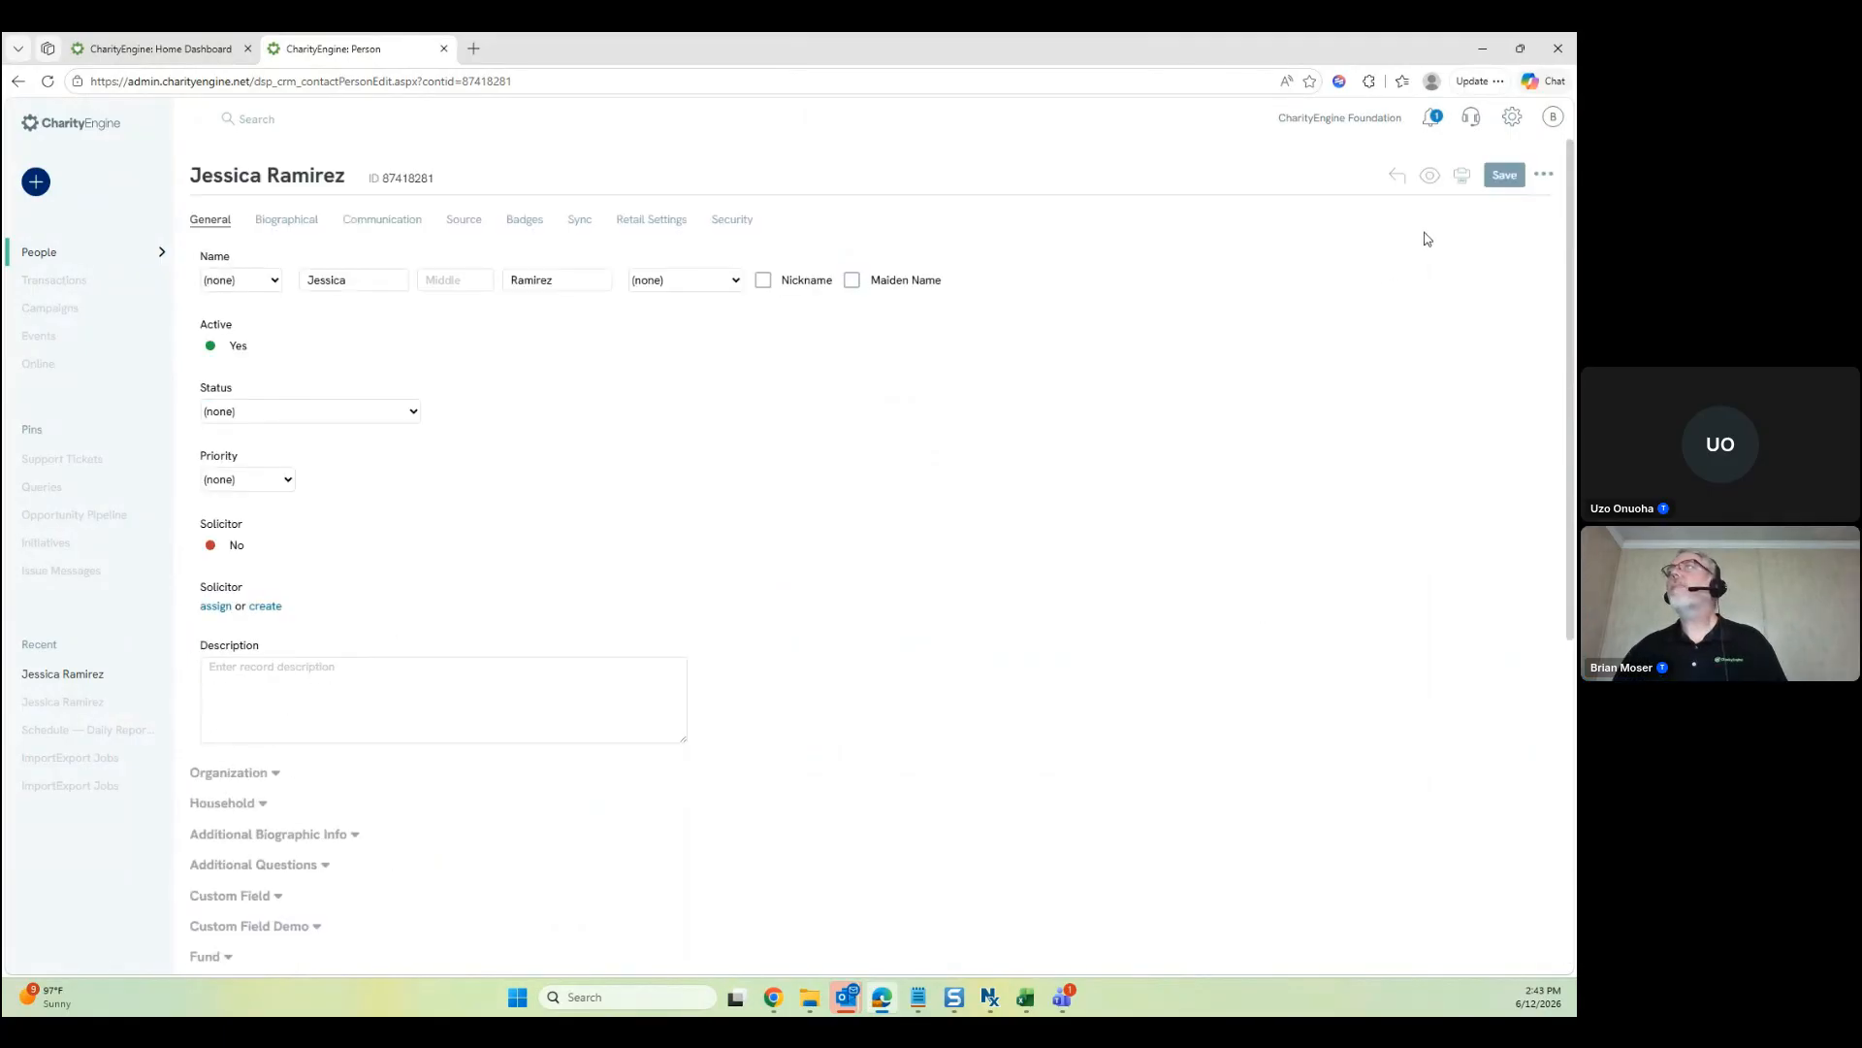
{"action": "left_click", "coordinate": [1505, 174]}
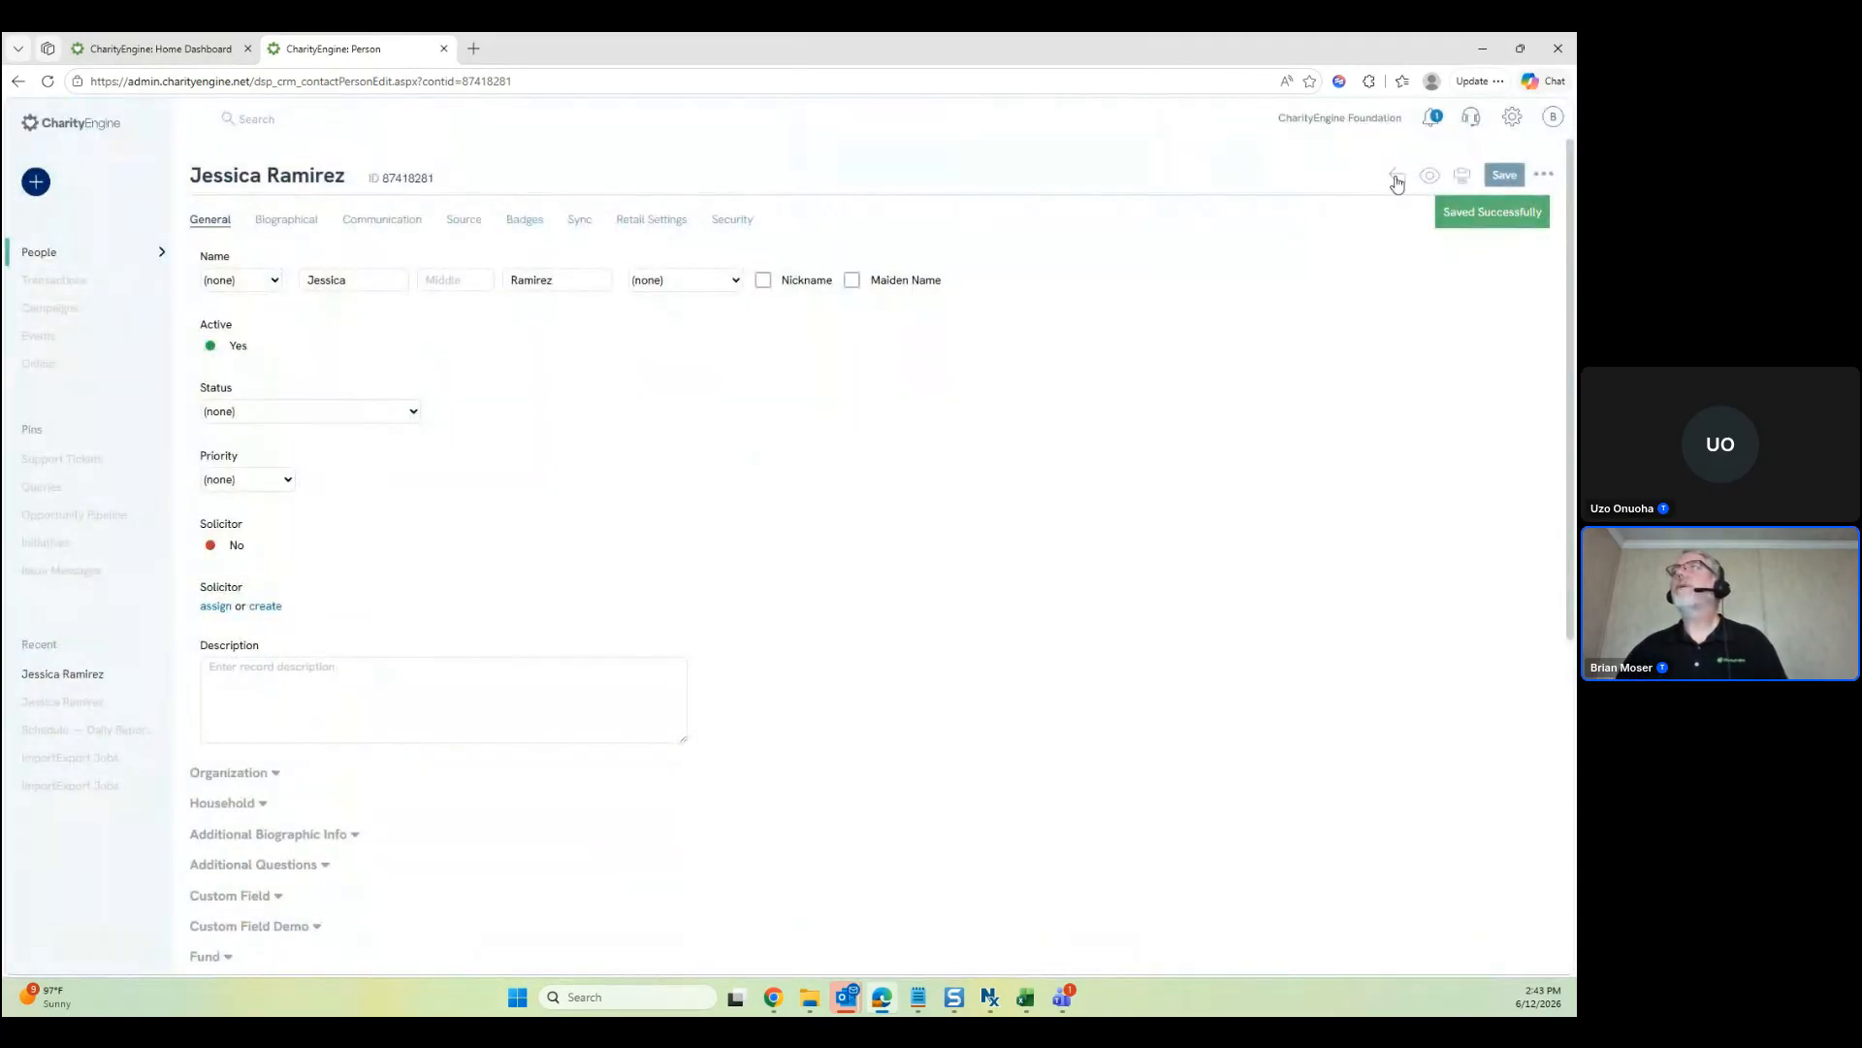
{"action": "left_click", "coordinate": [1390, 180]}
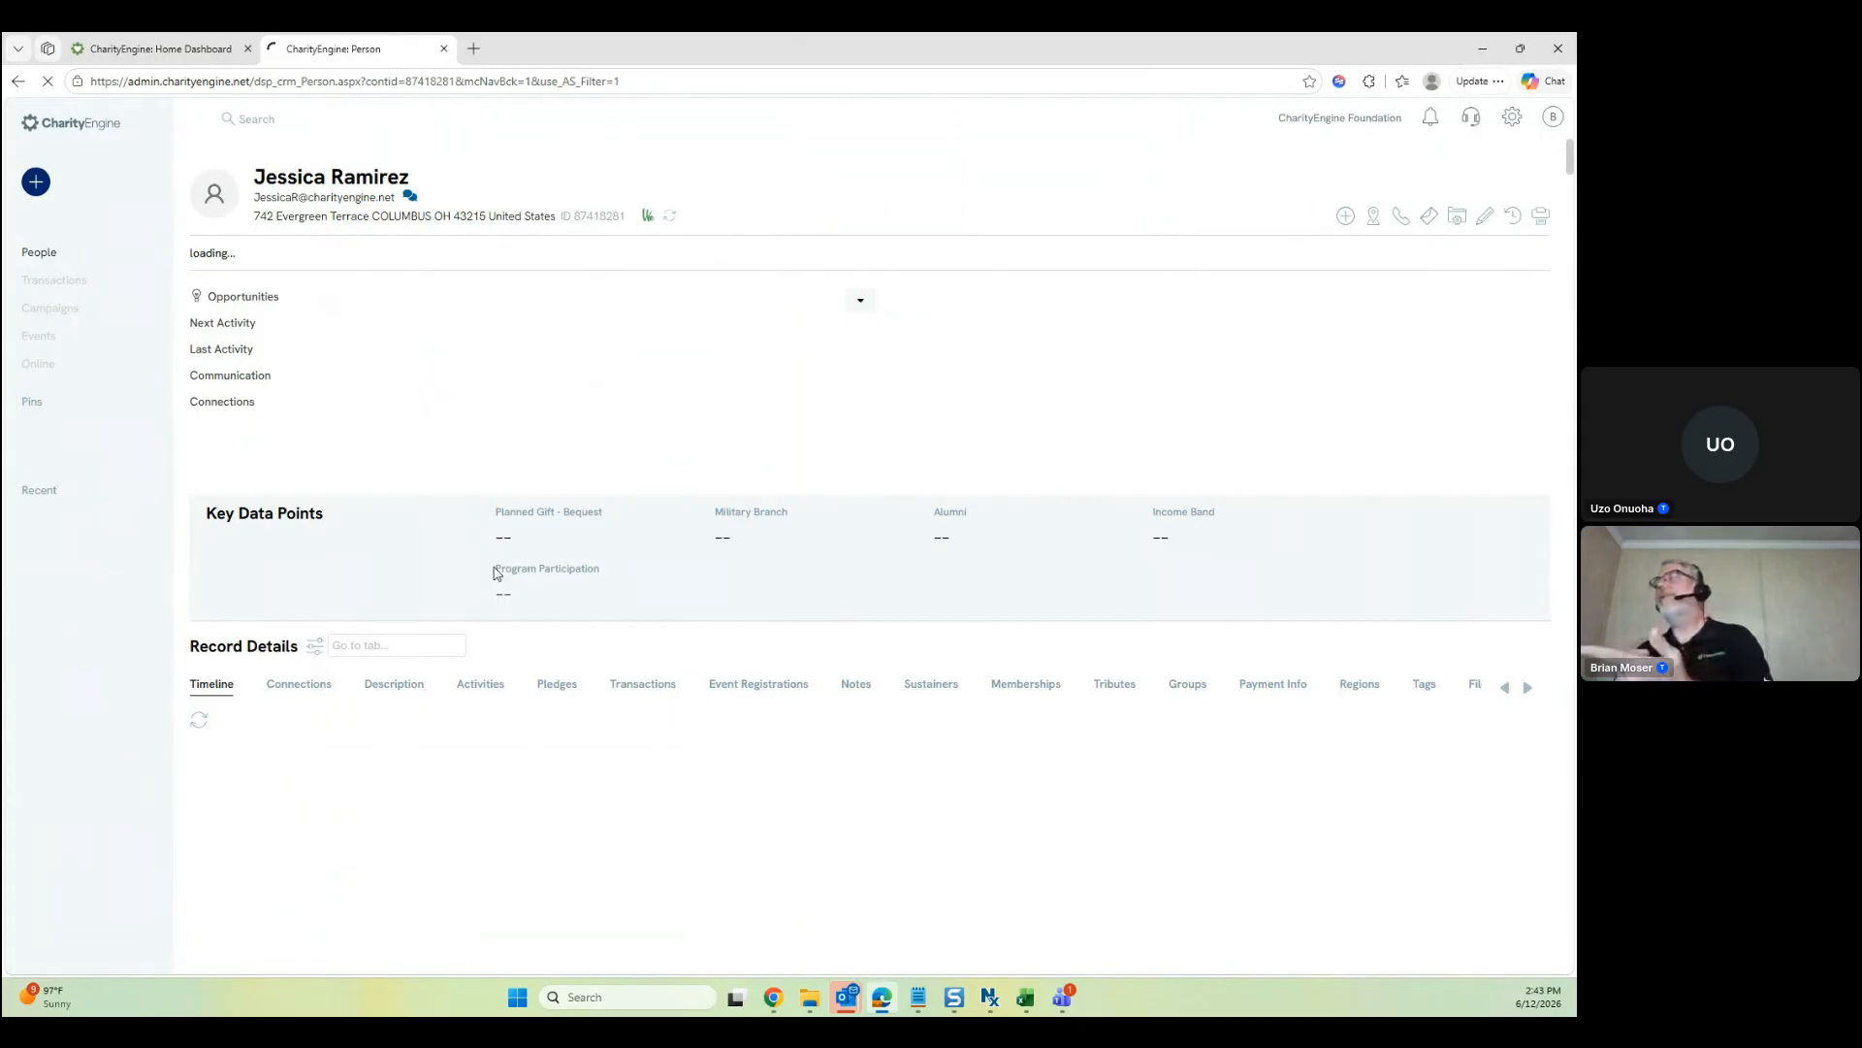
Review the saved medical details, Treatment Type 'Type 123' and Transplant Location 0, plus the status badges
{"action": "left_click", "coordinate": [1528, 787]}
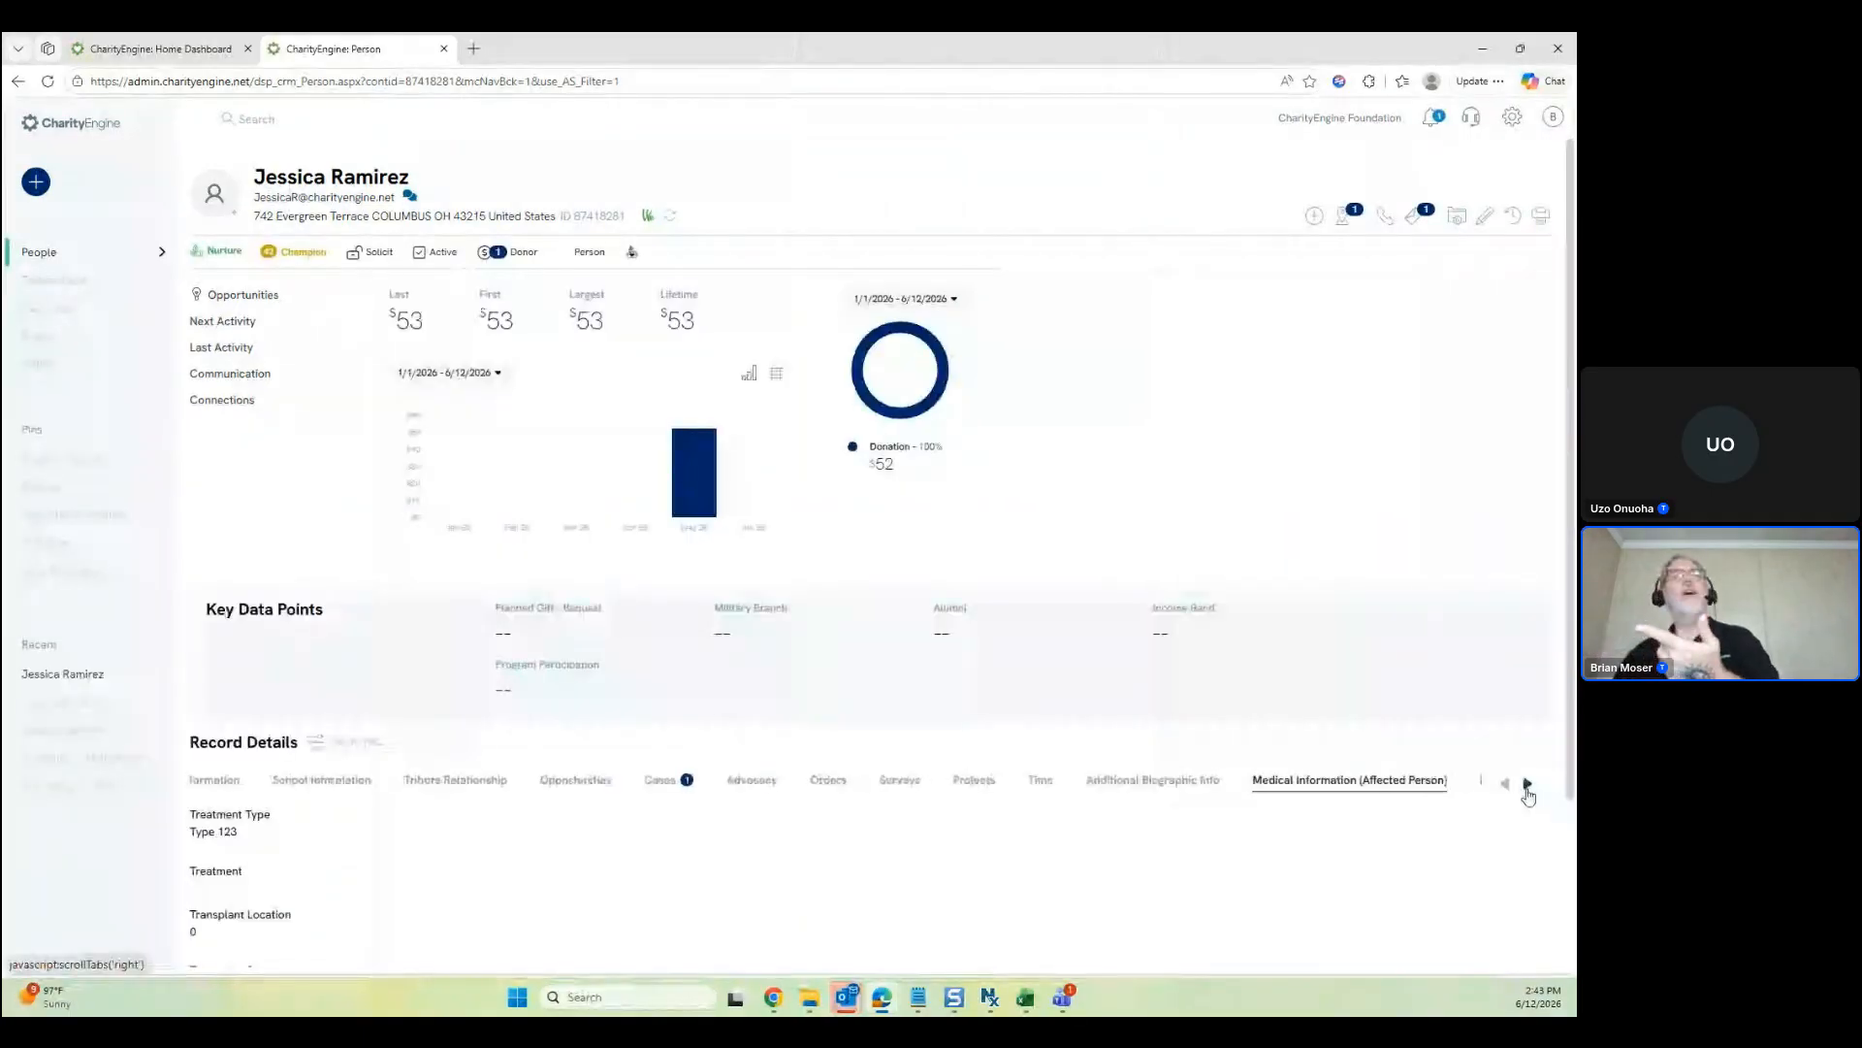
{"action": "scroll", "coordinate": [1355, 413], "scroll_direction": "down", "scroll_amount": 1}
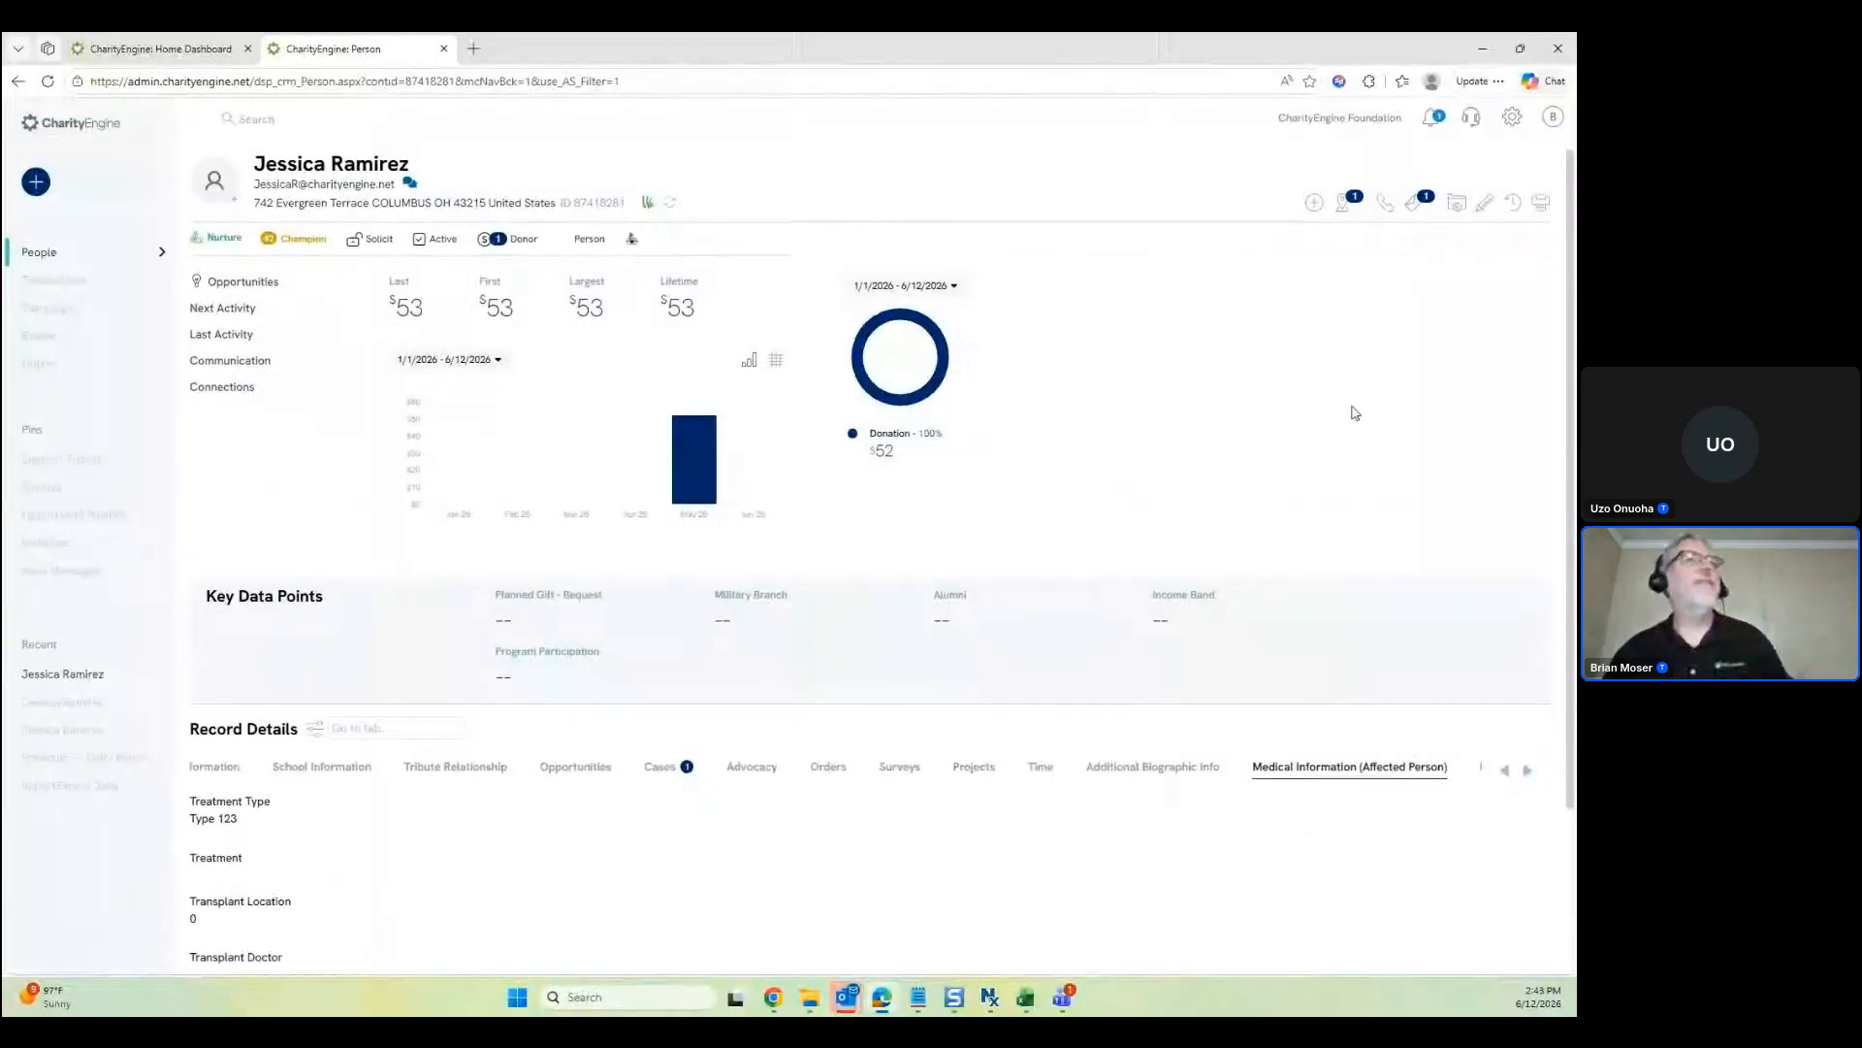
{"action": "scroll", "coordinate": [1353, 406], "scroll_direction": "down", "scroll_amount": 2}
{"action": "left_click_drag", "start_coordinate": [191, 603], "coordinate": [239, 624]}
{"action": "left_click", "coordinate": [243, 626]}
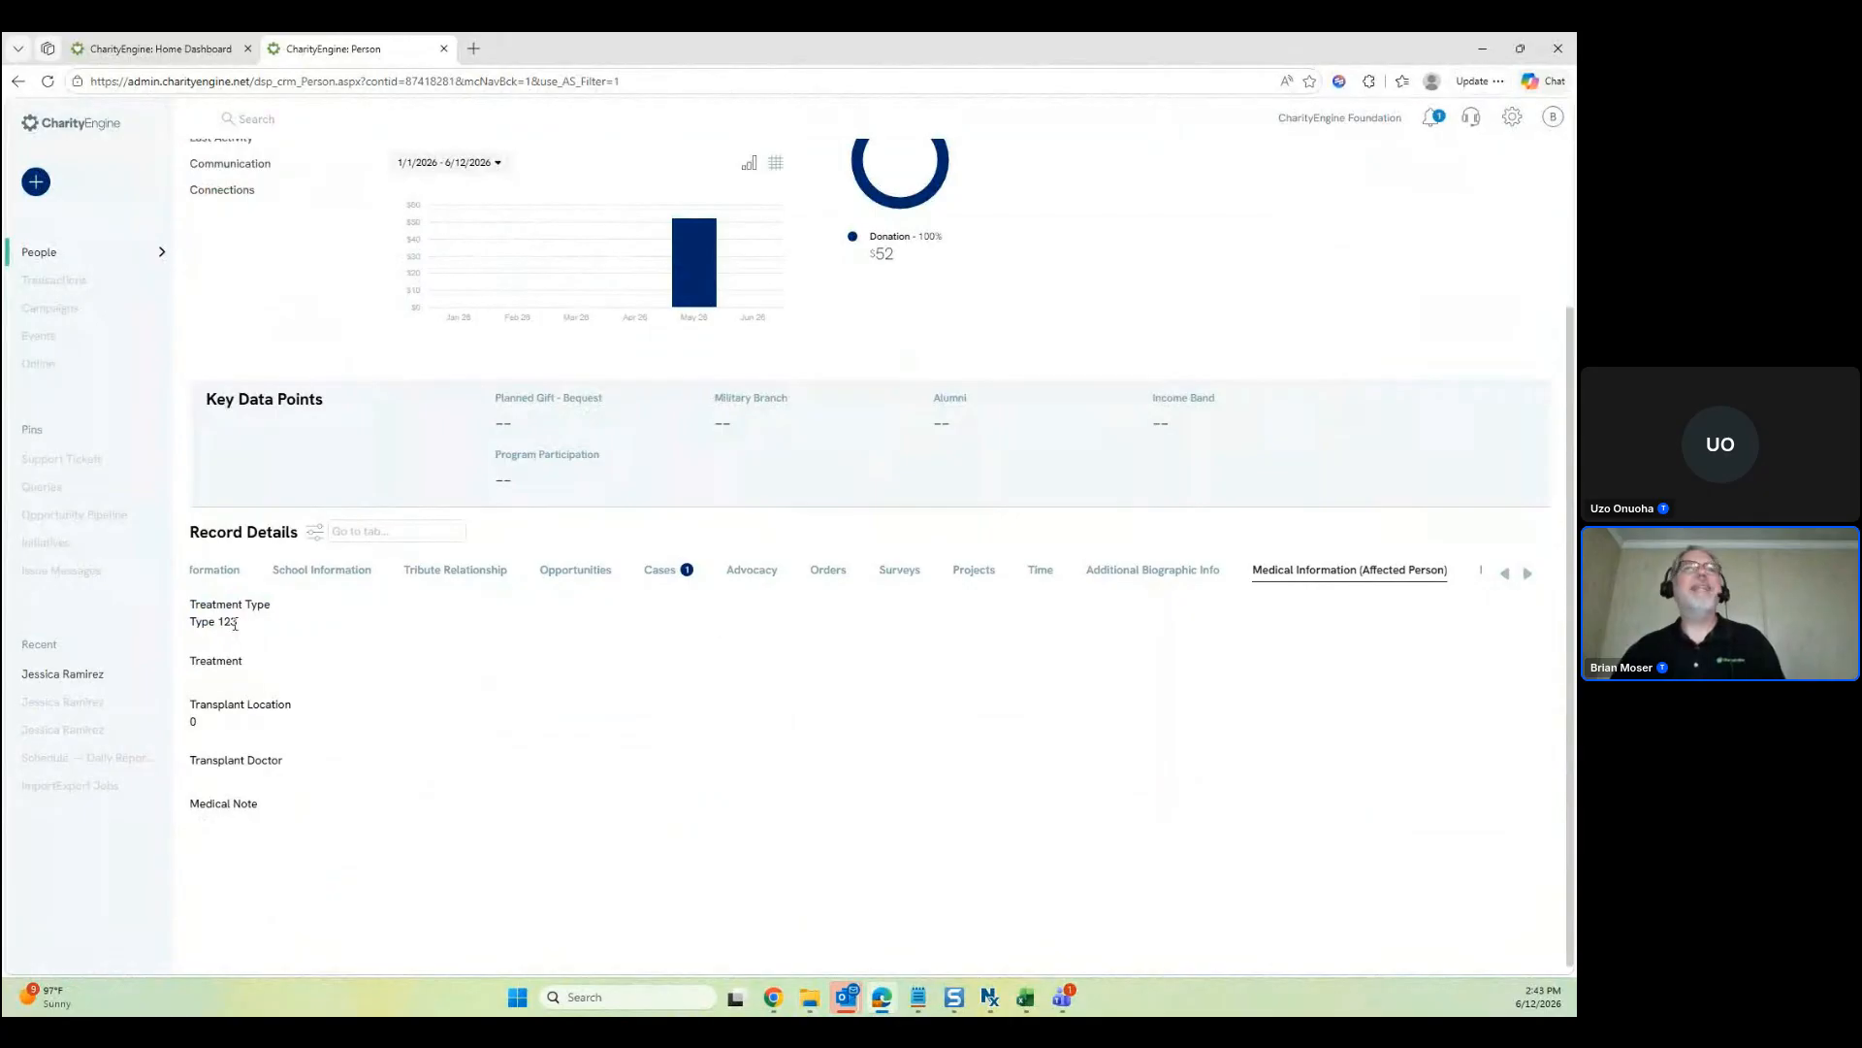
{"action": "left_click_drag", "start_coordinate": [190, 604], "coordinate": [278, 607]}
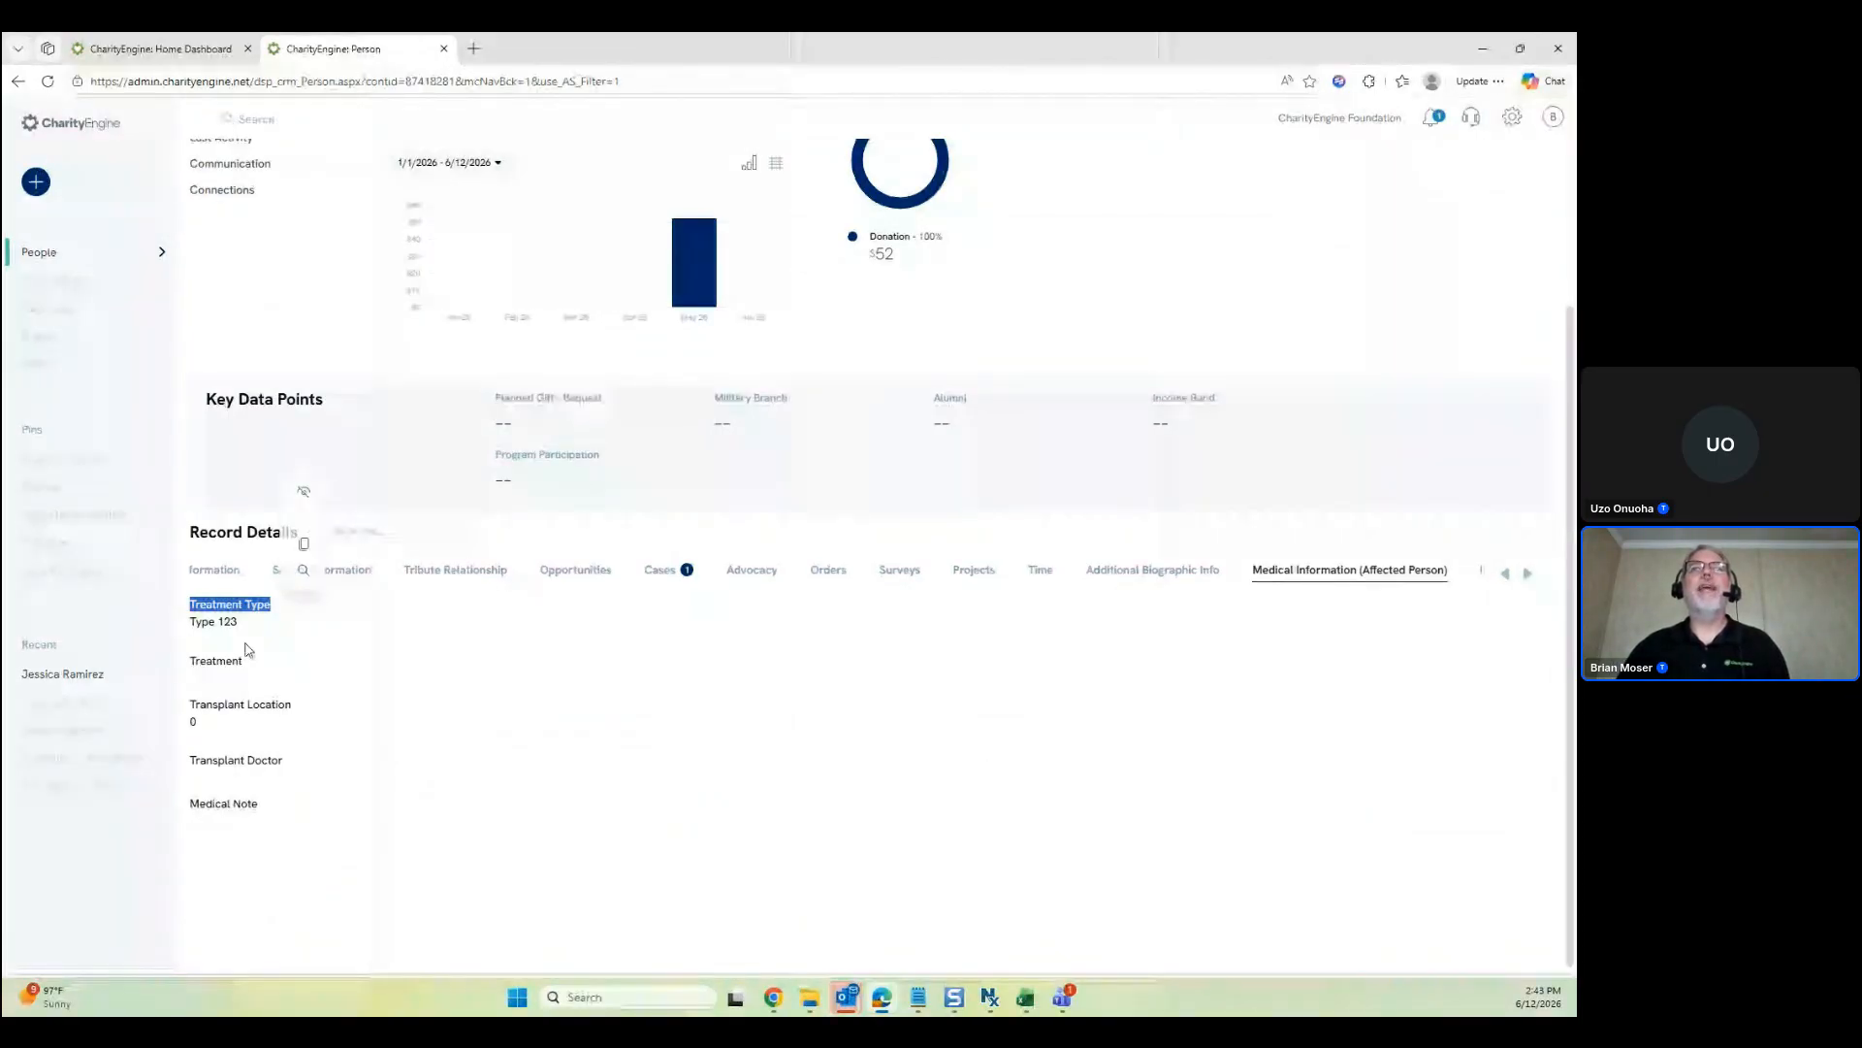
{"action": "left_click", "coordinate": [263, 602]}
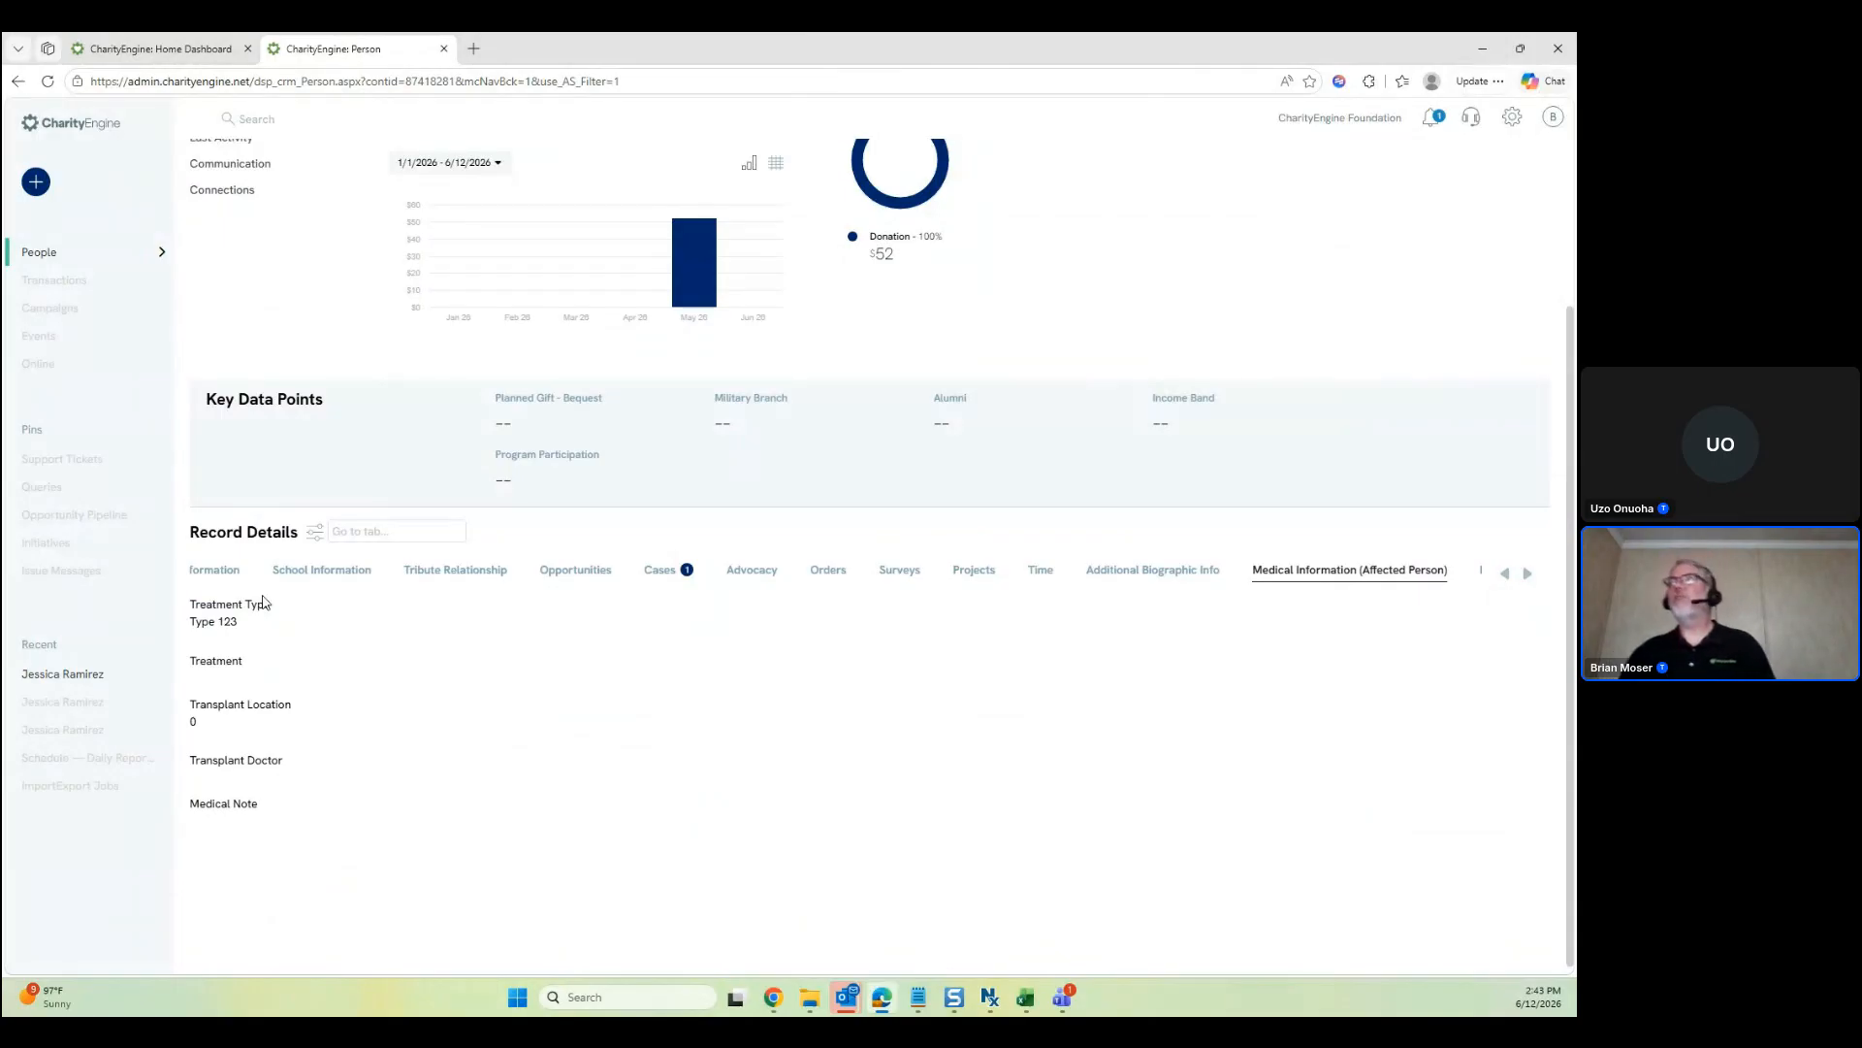
{"action": "scroll", "coordinate": [909, 653], "scroll_direction": "up", "scroll_amount": 2}
{"action": "scroll", "coordinate": [970, 563], "scroll_direction": "up", "scroll_amount": 1}
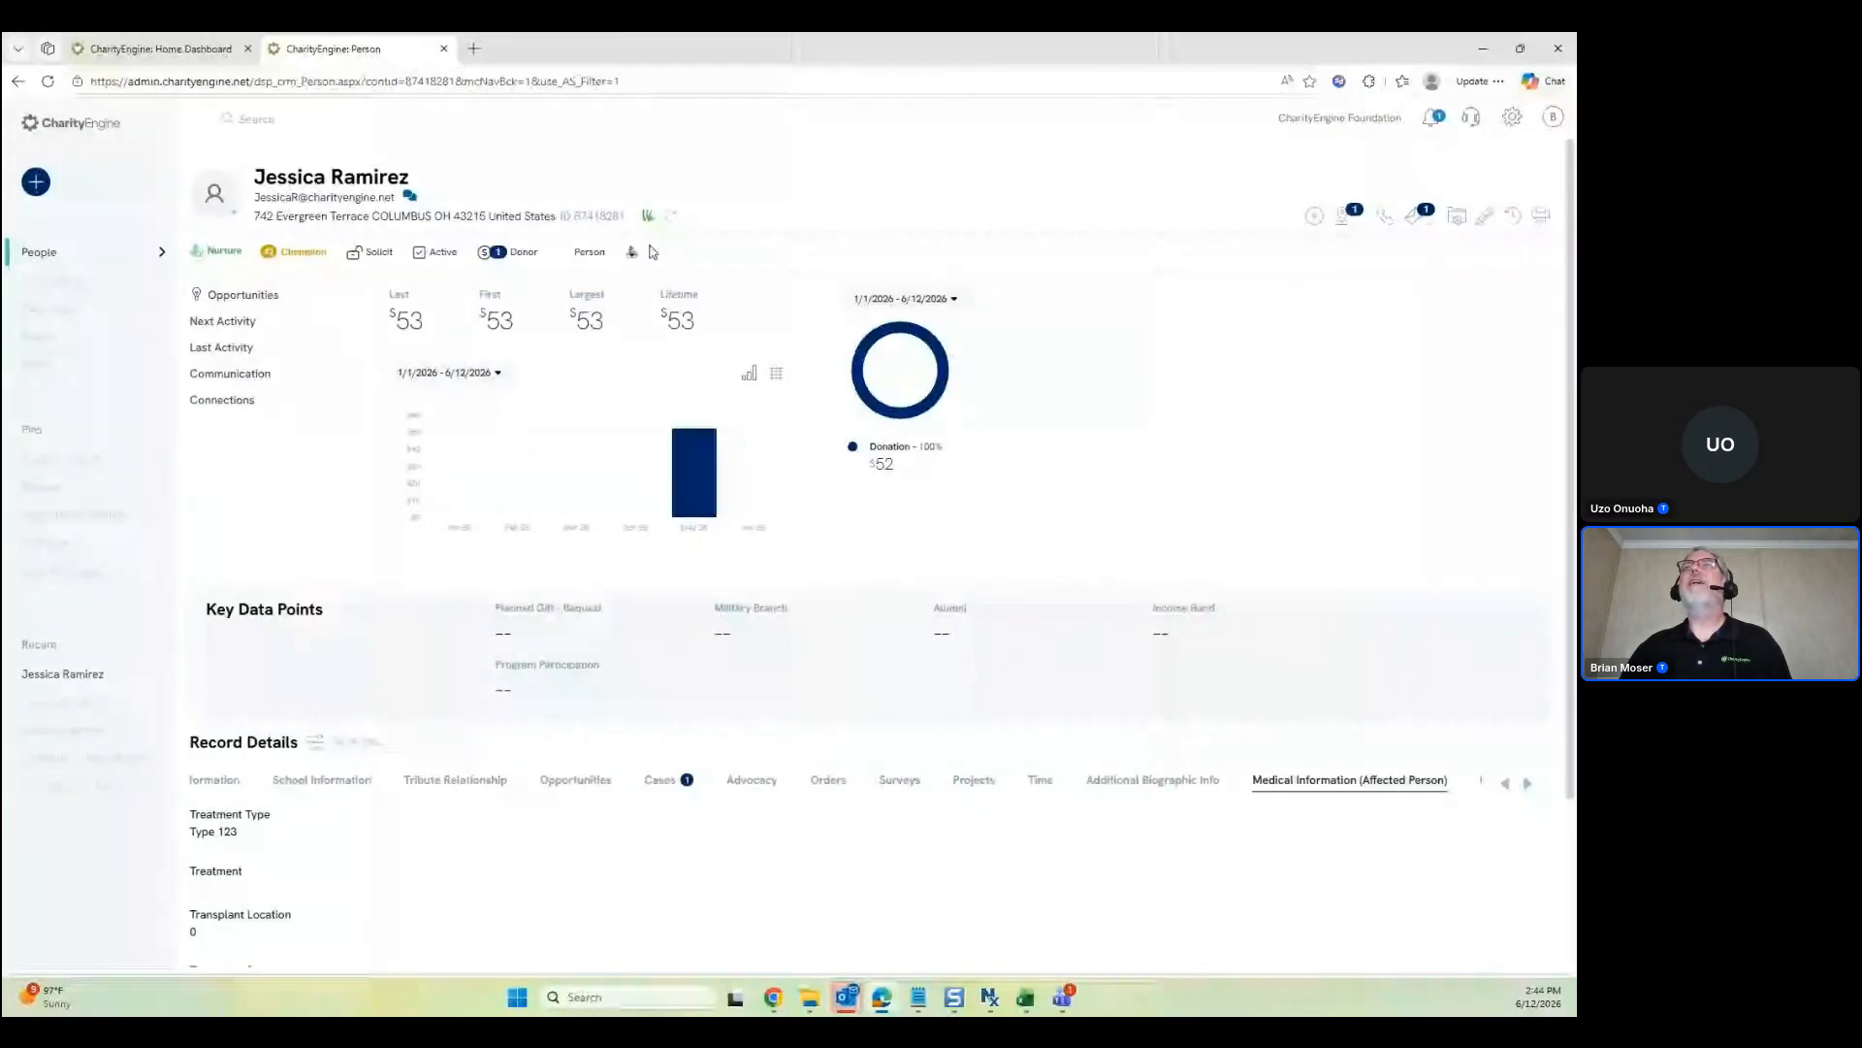
{"action": "left_click_drag", "start_coordinate": [653, 252], "coordinate": [595, 241]}
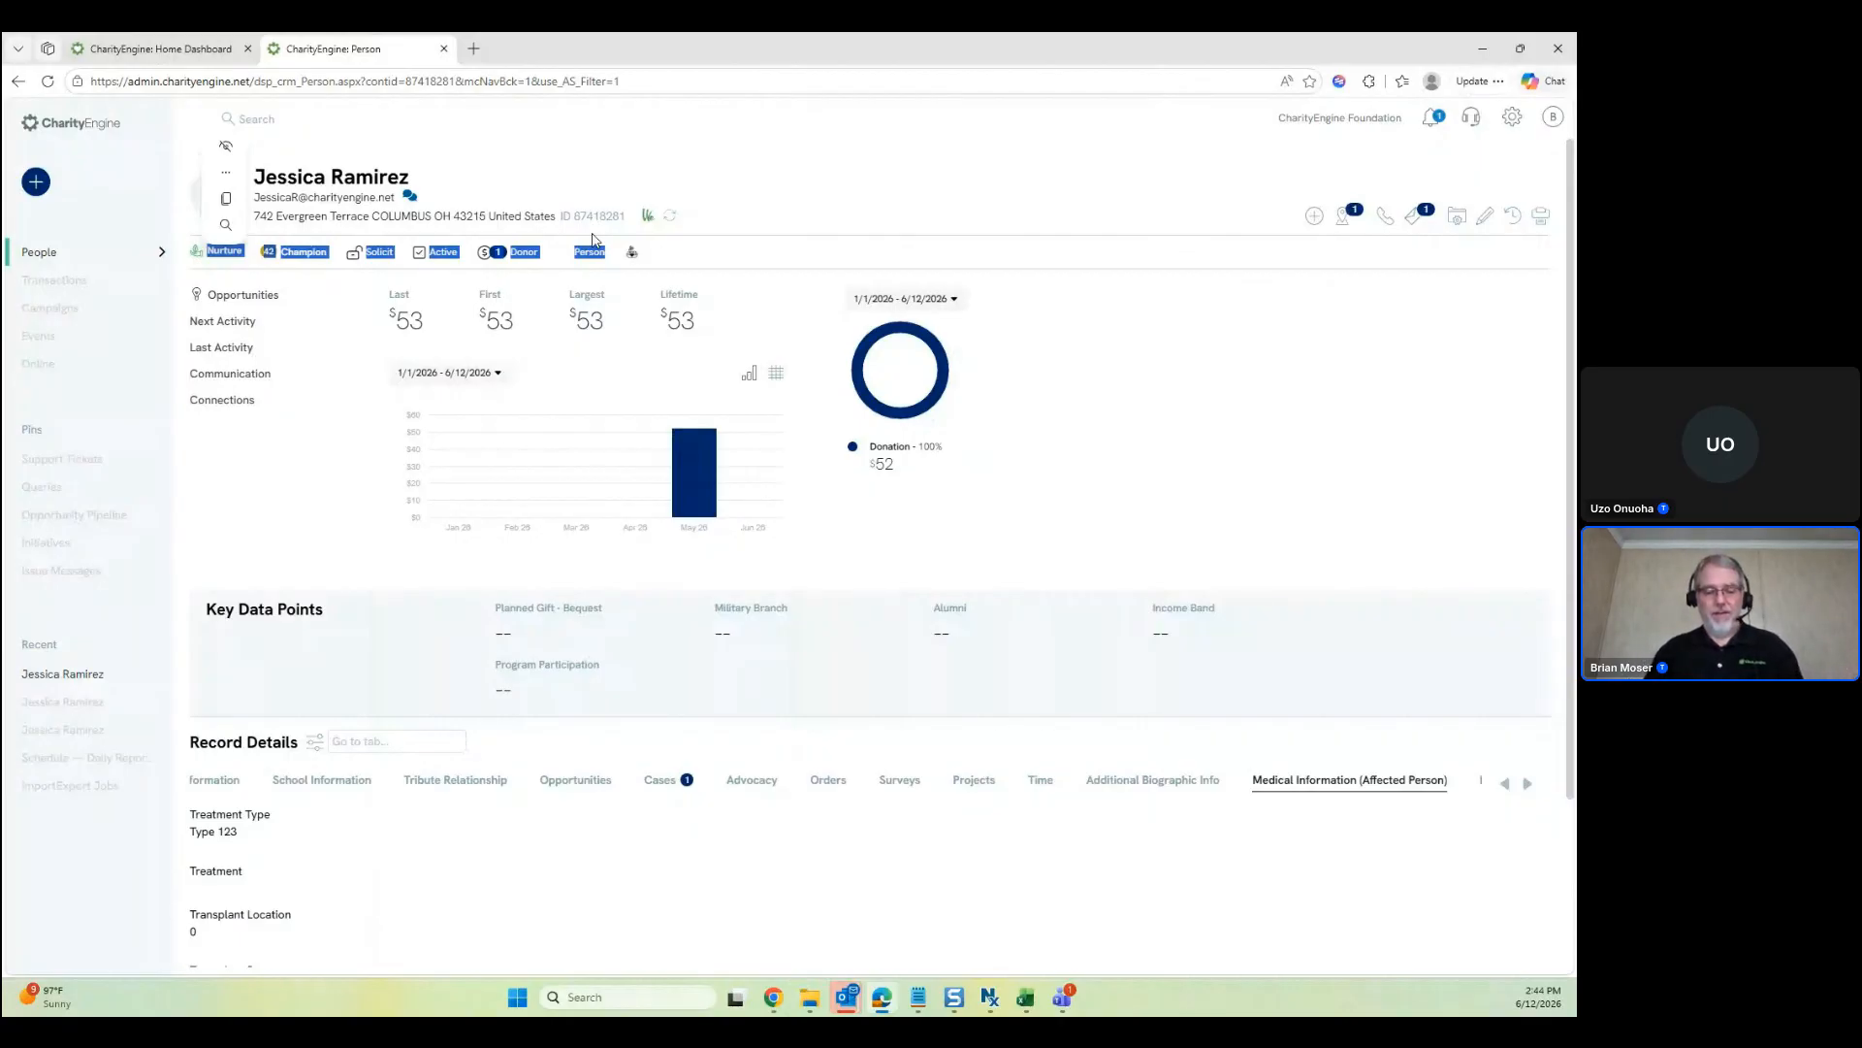
In a new Edge tab, search the web for 'help center' to reach the CharityEngine Help Center
{"action": "key", "text": "ctrl+t"}
{"action": "type", "text": "help c"}
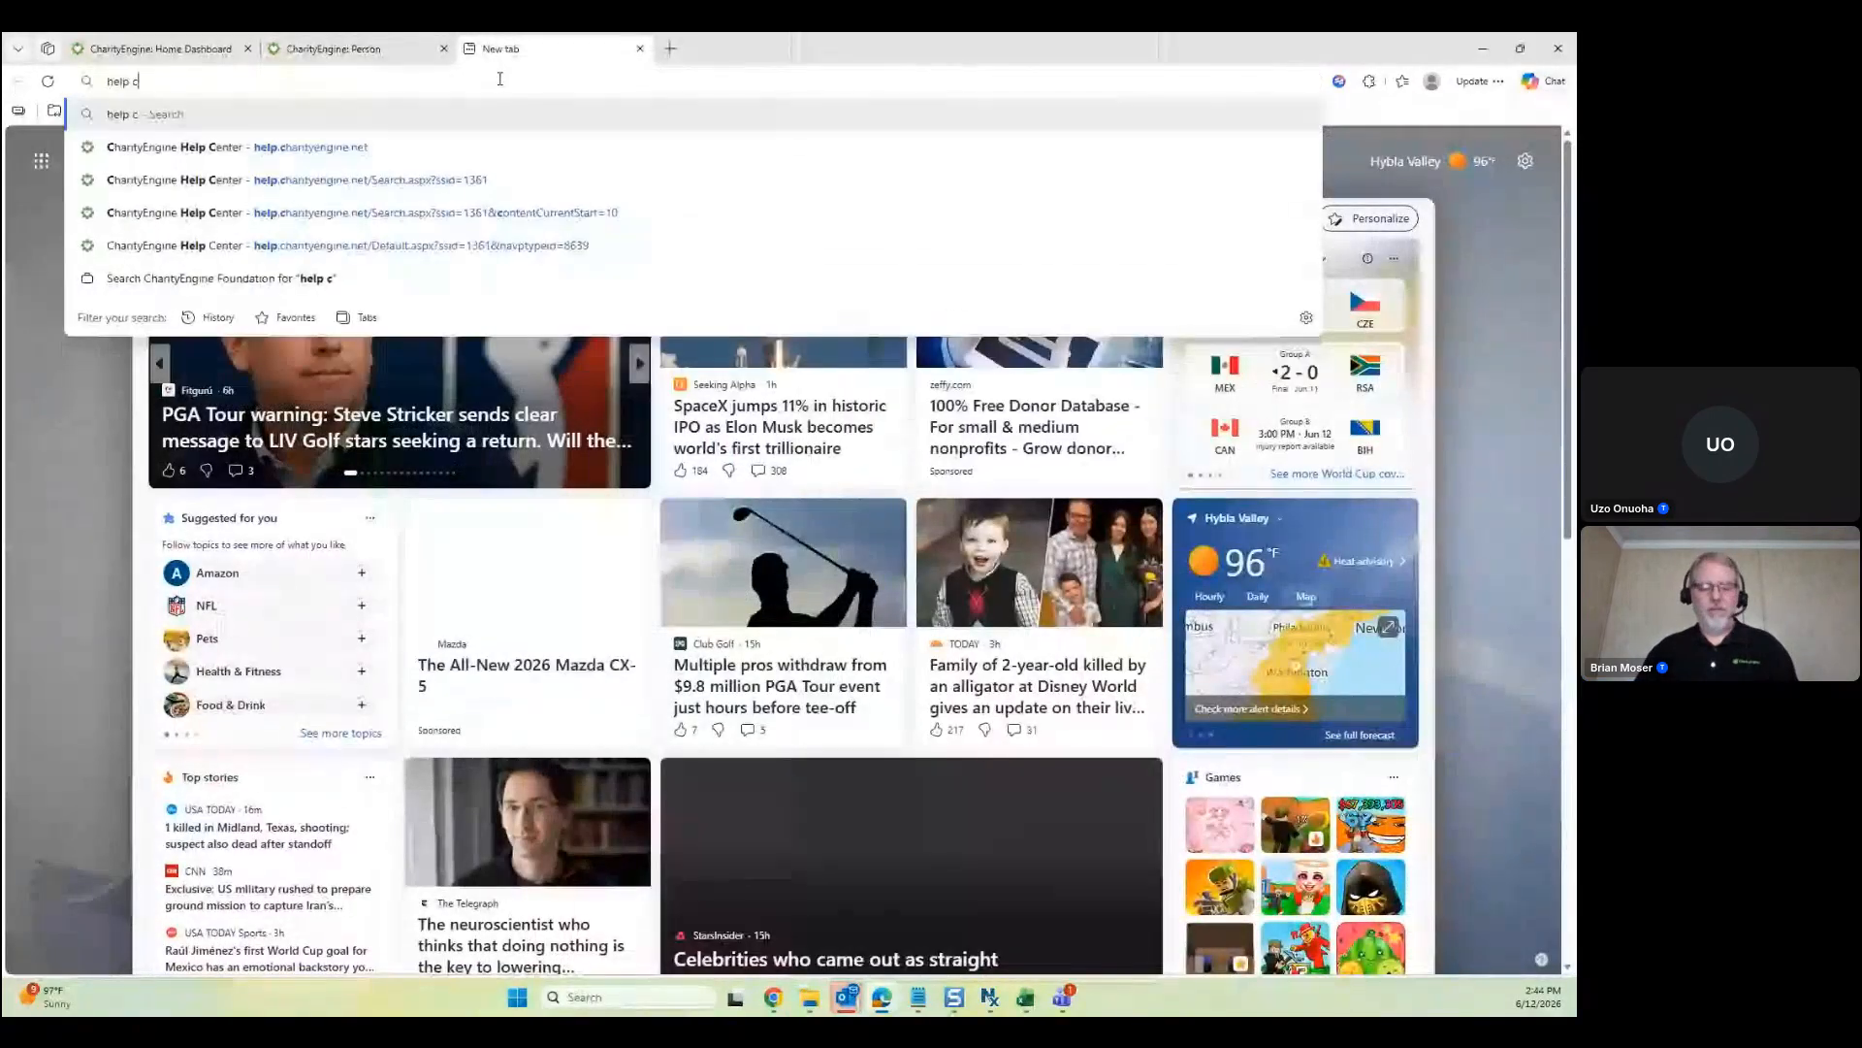
{"action": "type", "text": "entrer"}
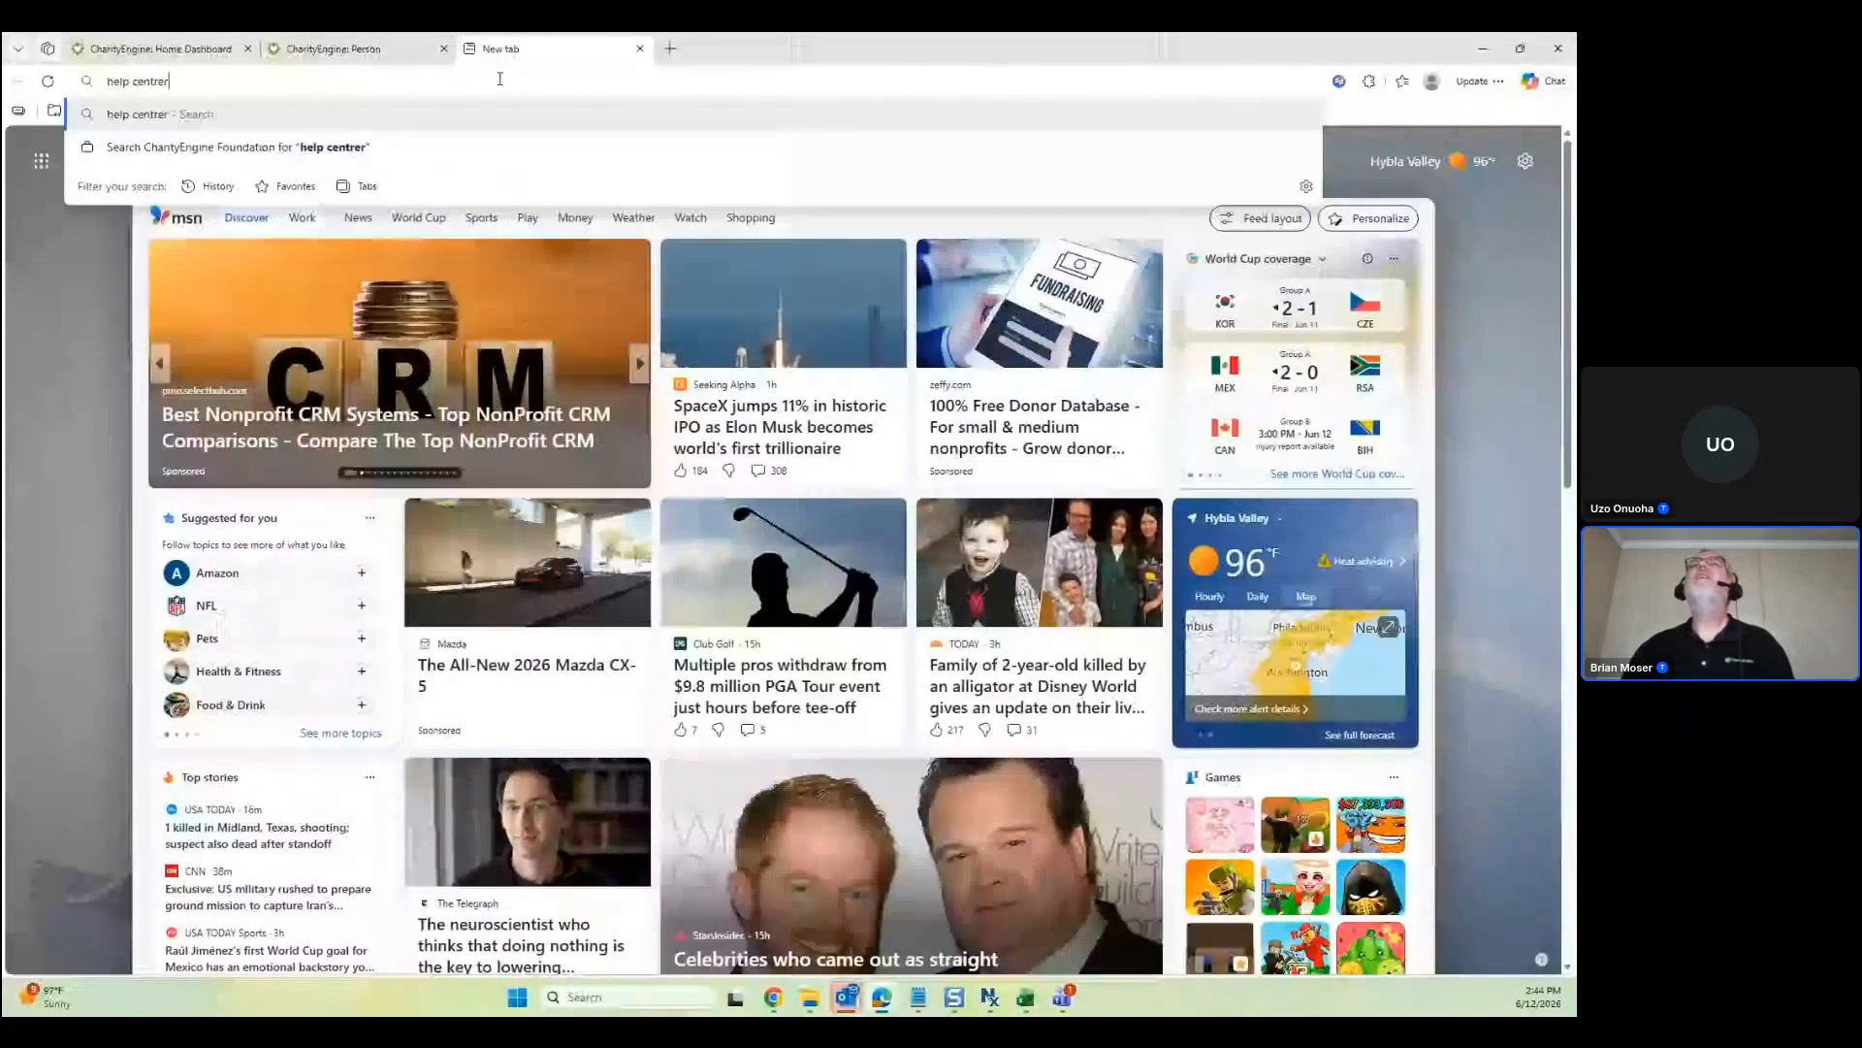
{"action": "key", "text": "Return"}
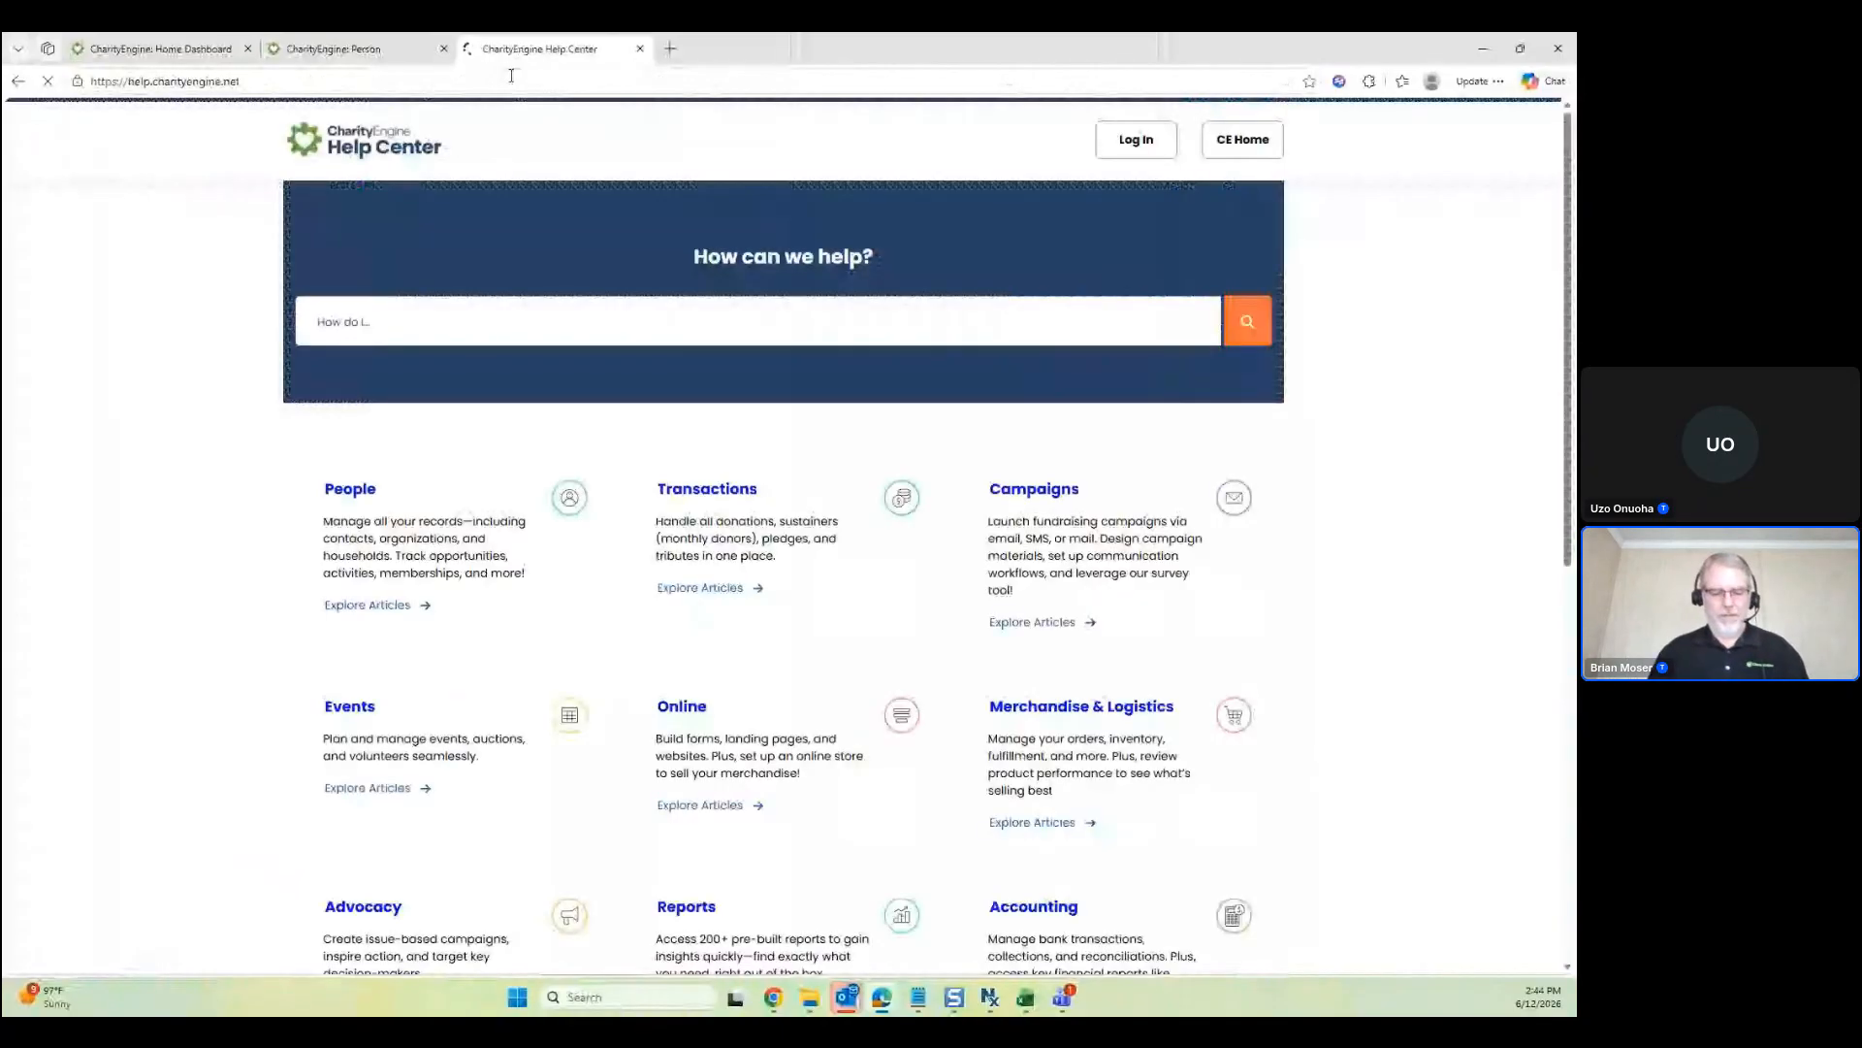
Find and read 'How to Add Badges to a Contact Record', then return to the contact's Badges settings
{"action": "left_click", "coordinate": [674, 321]}
{"action": "type", "text": "b"}
{"action": "key", "text": "Return"}
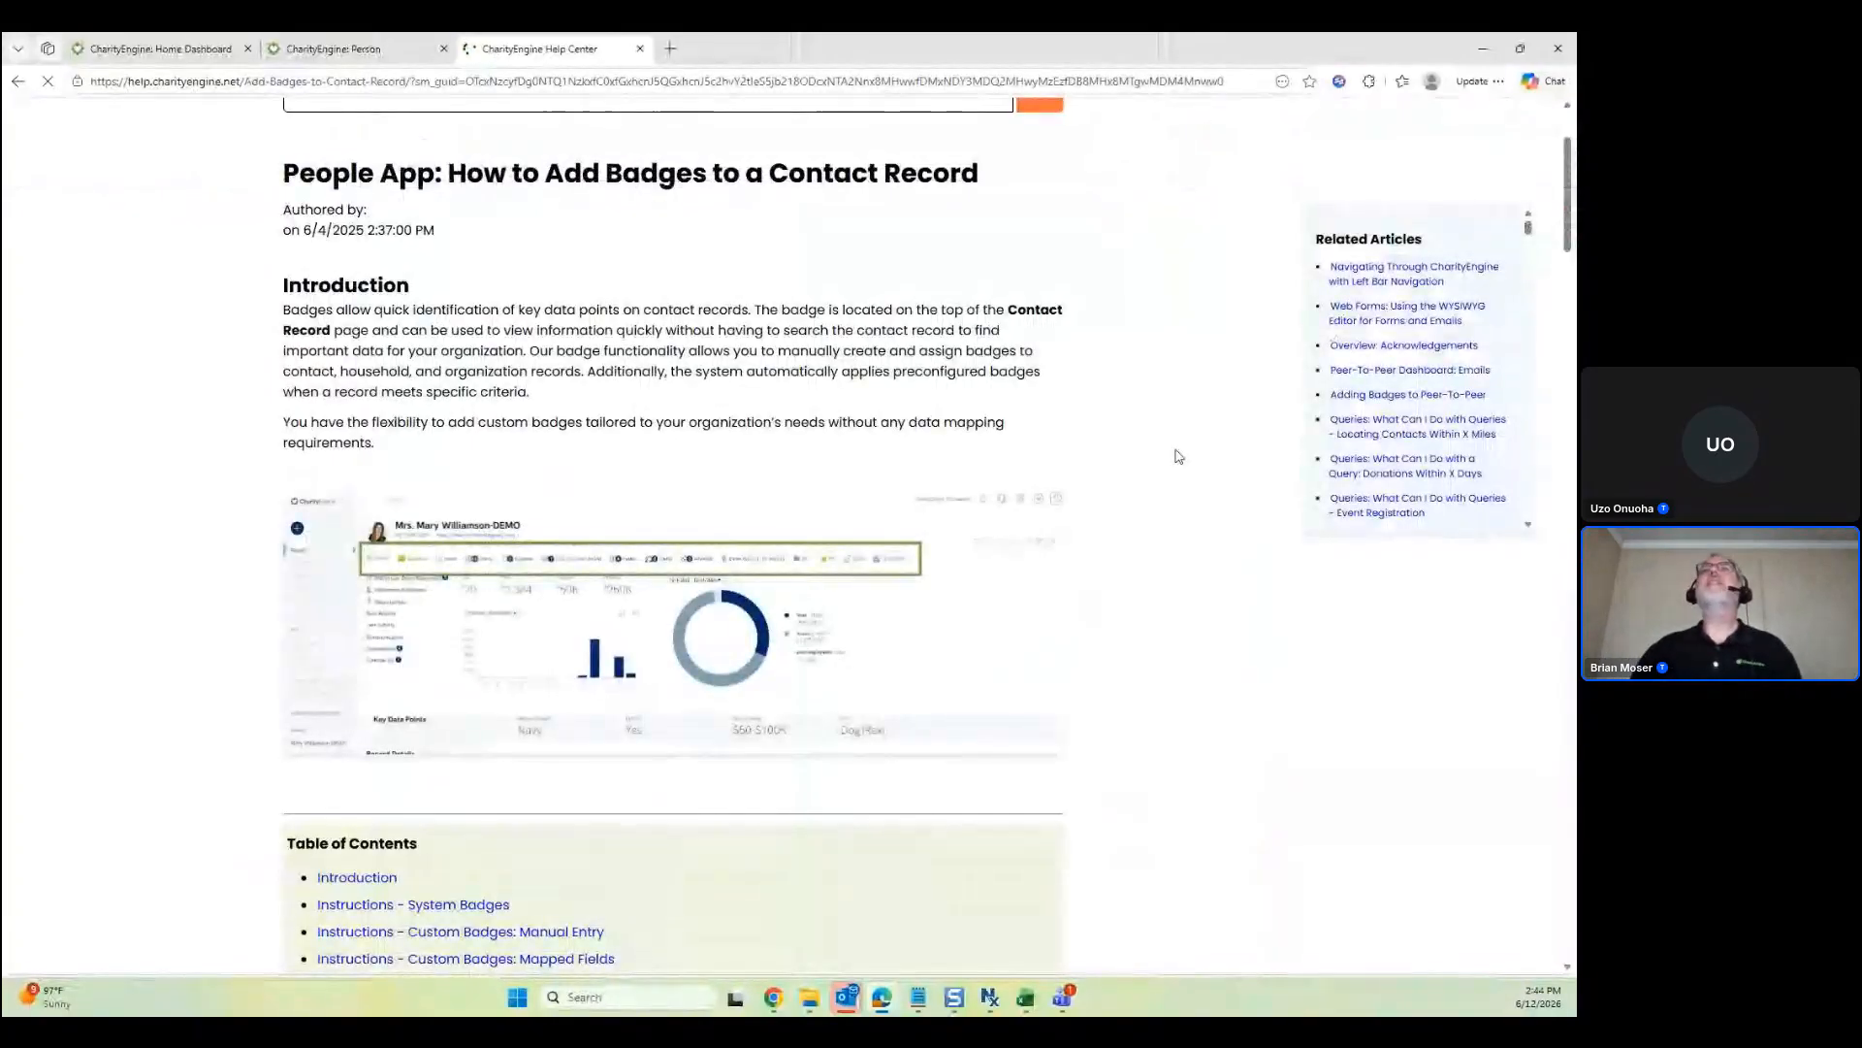
{"action": "scroll", "coordinate": [1179, 461], "scroll_direction": "down", "scroll_amount": 1}
{"action": "scroll", "coordinate": [1196, 468], "scroll_direction": "up", "scroll_amount": 3}
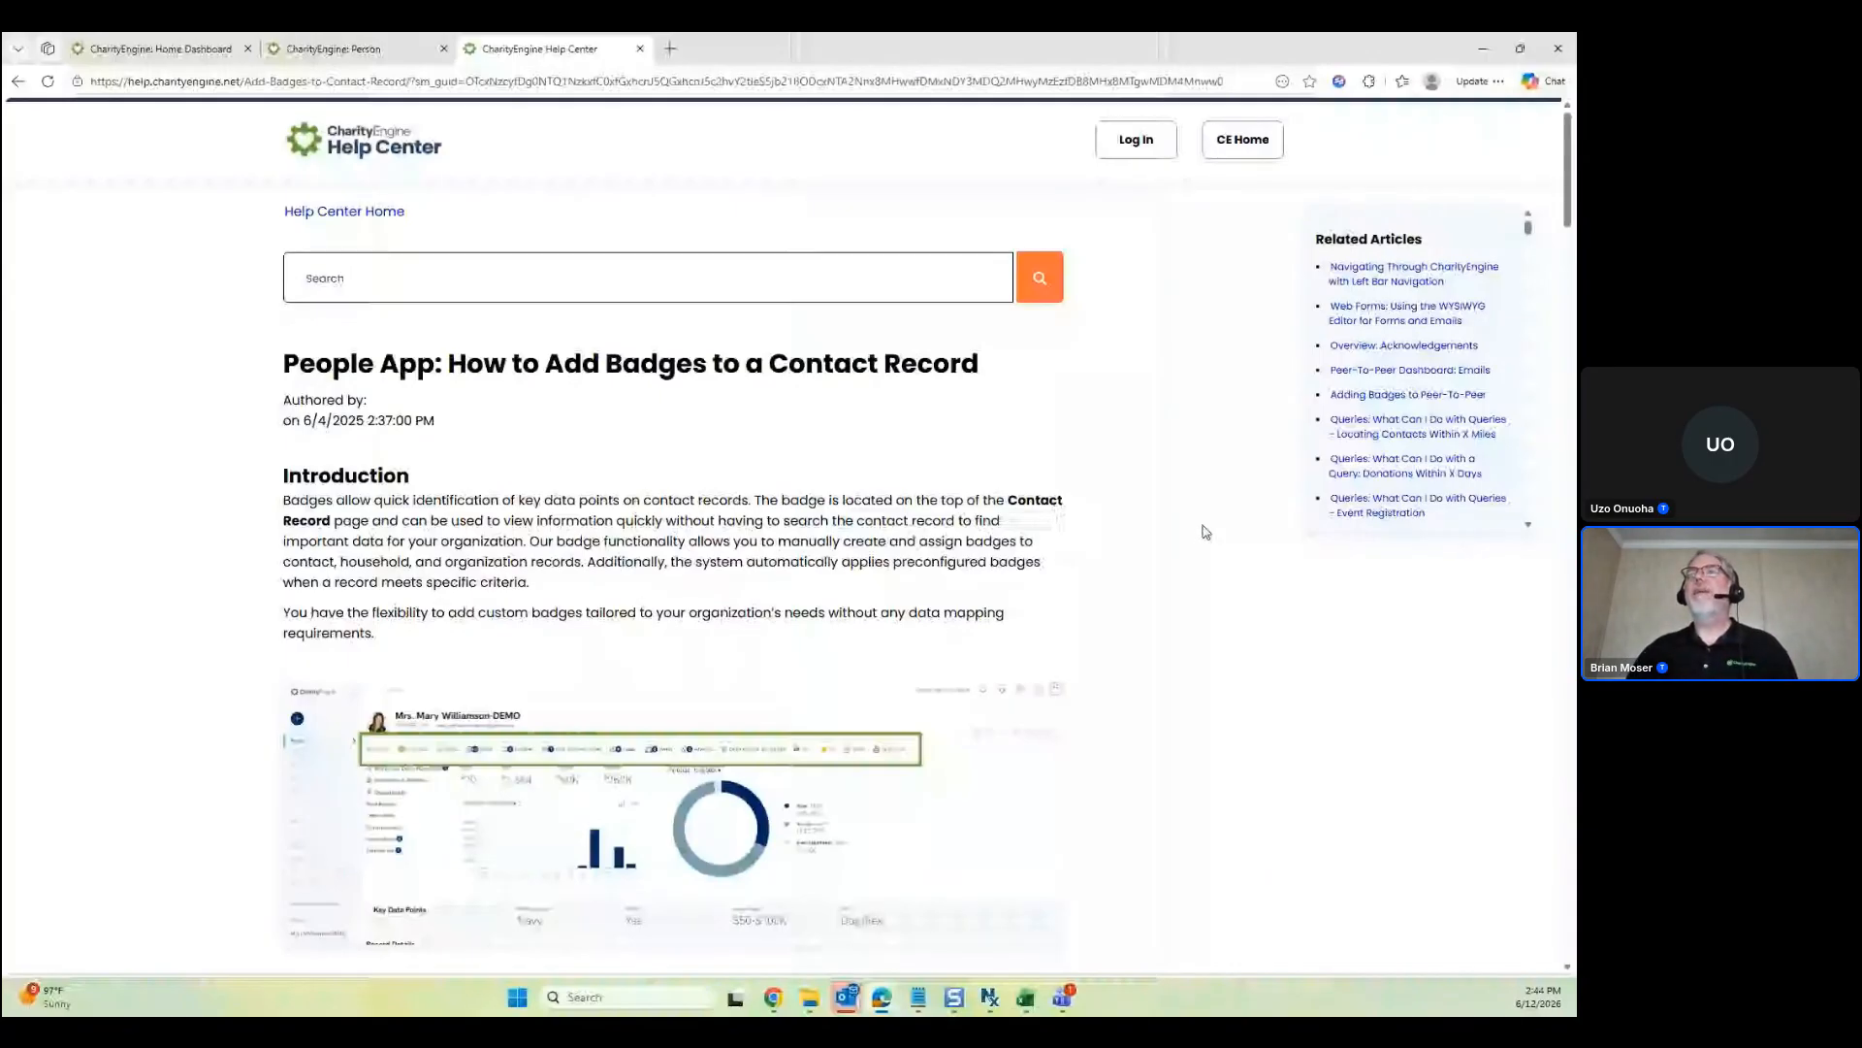
{"action": "scroll", "coordinate": [1196, 531], "scroll_direction": "down", "scroll_amount": 1}
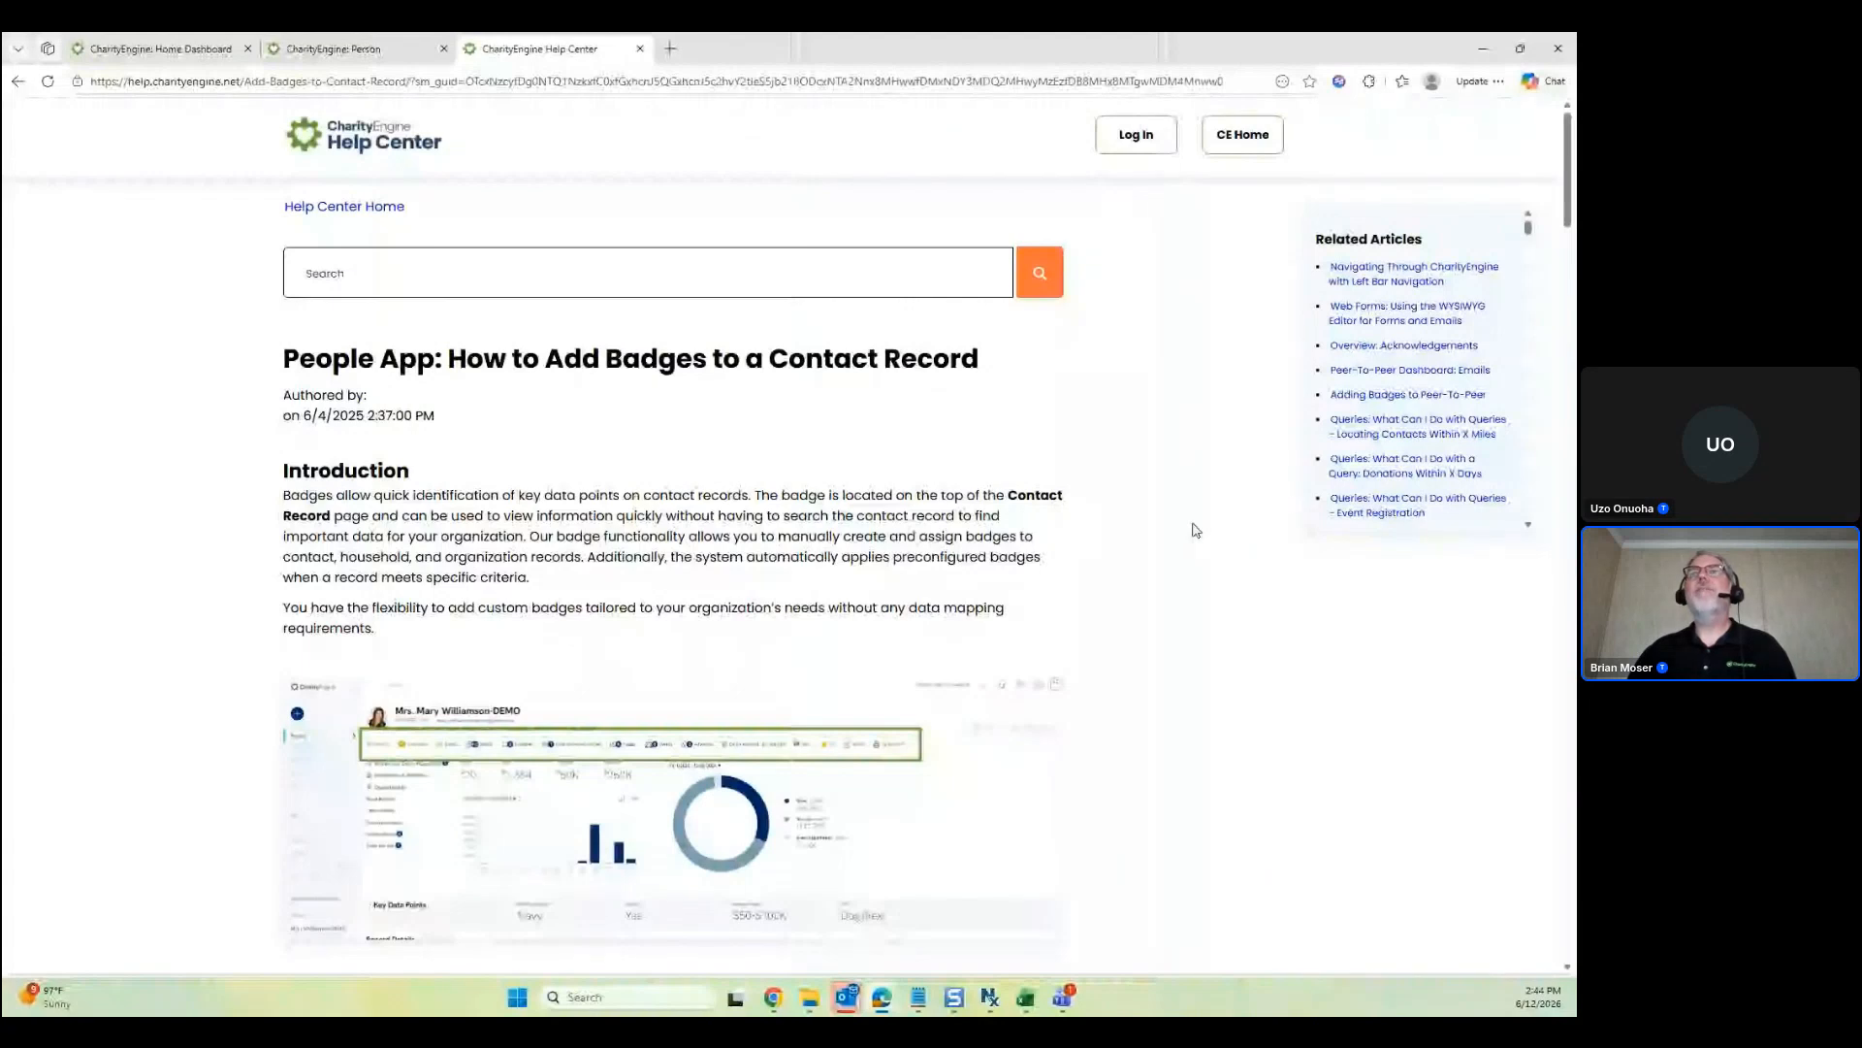
{"action": "scroll", "coordinate": [1245, 597], "scroll_direction": "down", "scroll_amount": 20}
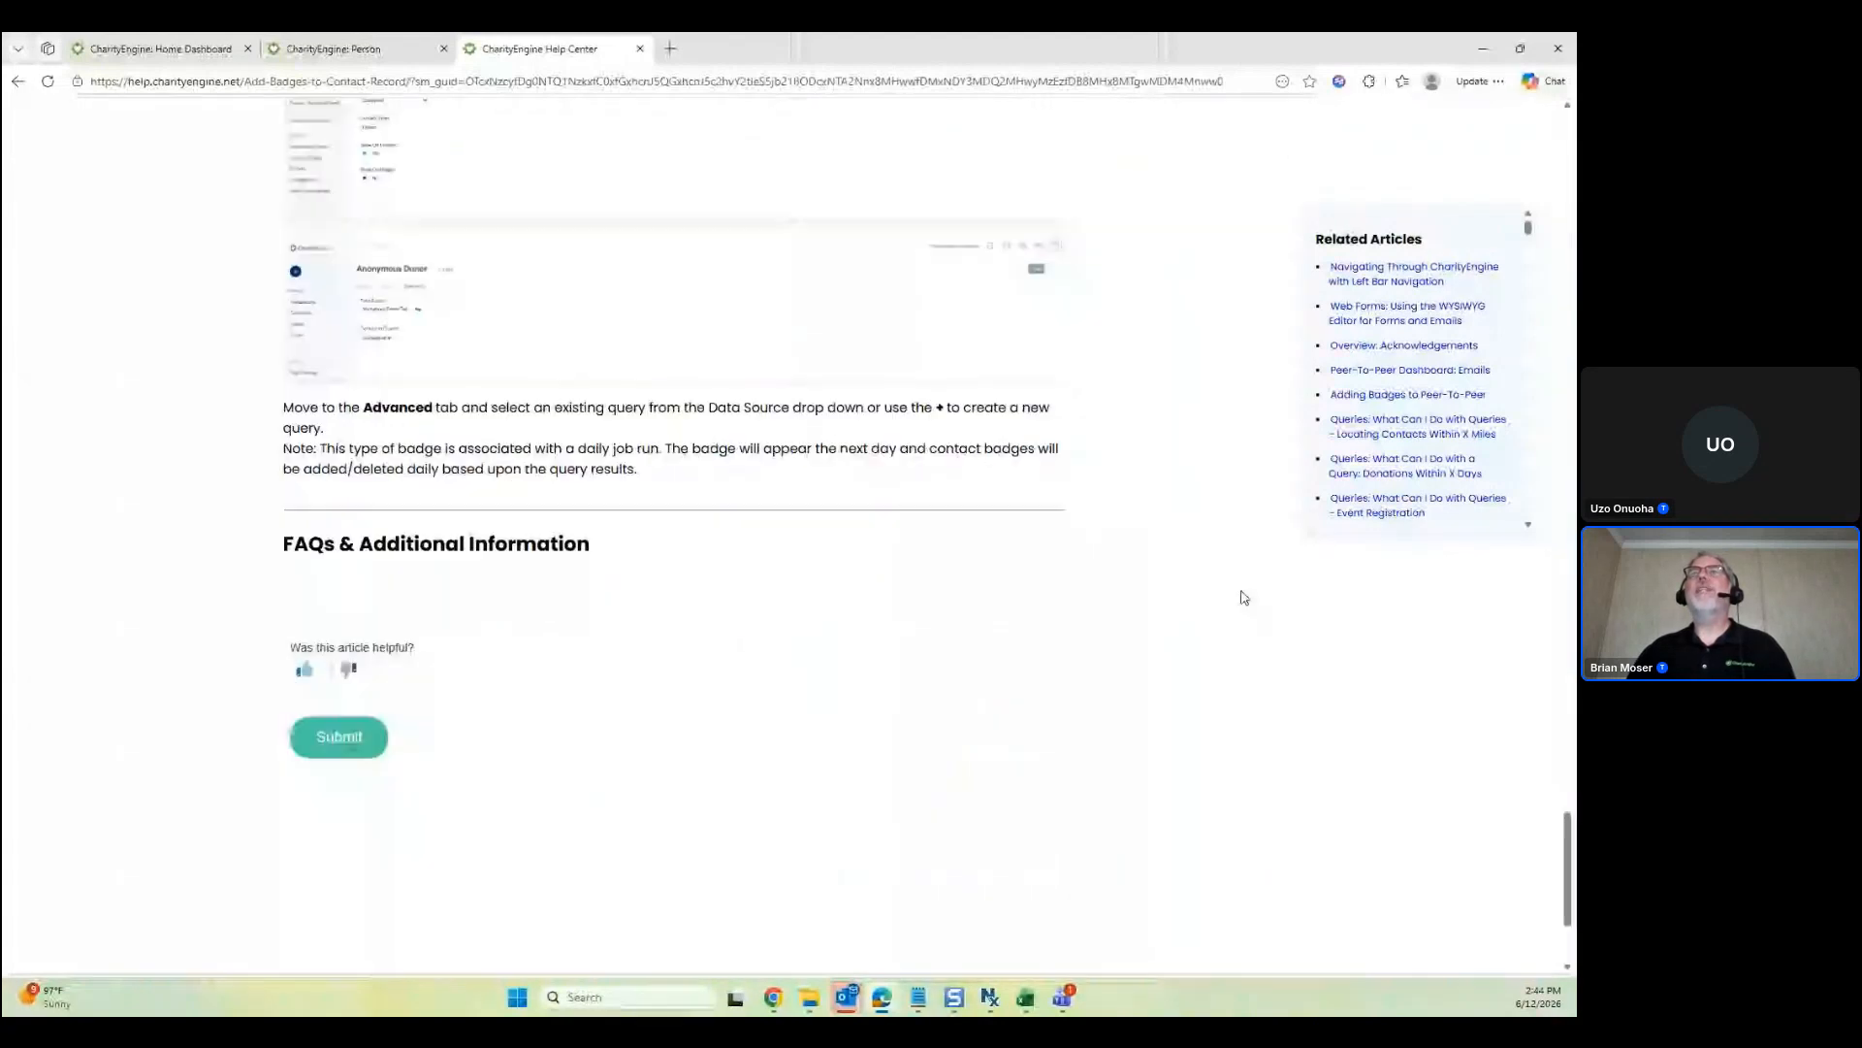
{"action": "scroll", "coordinate": [1232, 582], "scroll_direction": "up", "scroll_amount": 4}
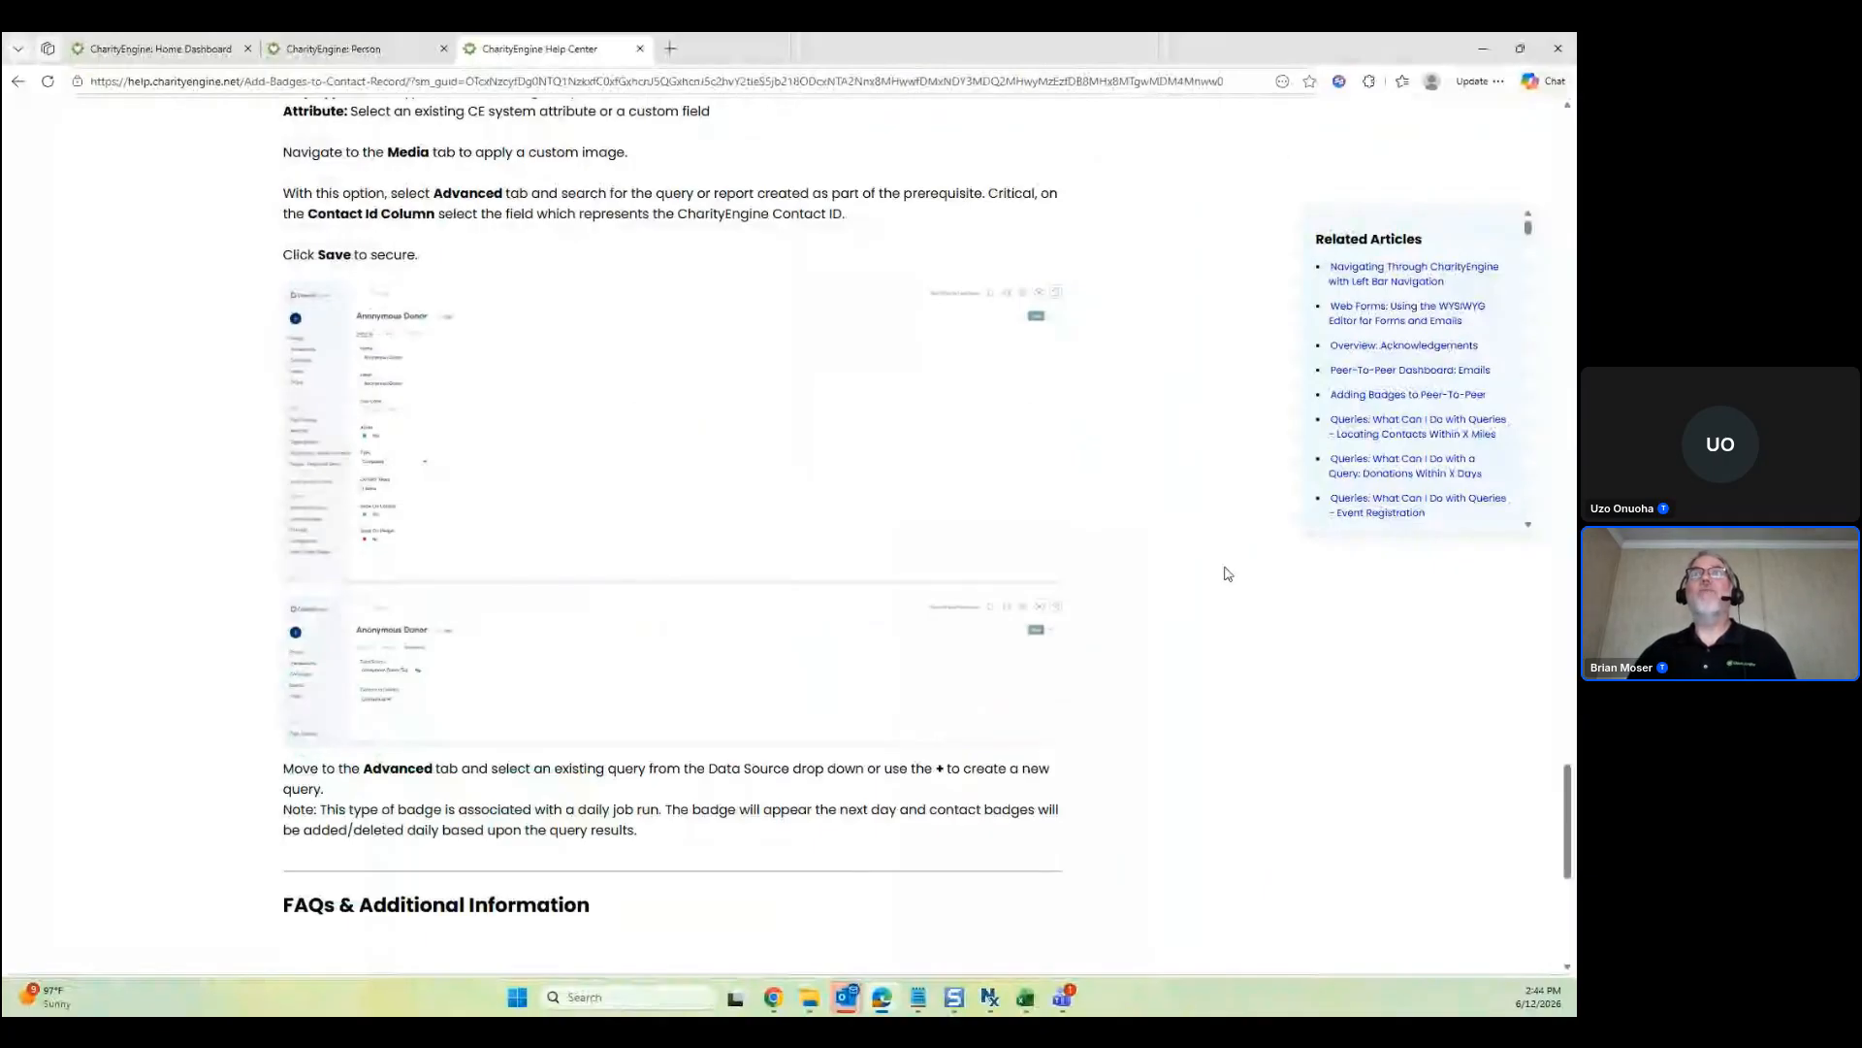
{"action": "left_click", "coordinate": [368, 48]}
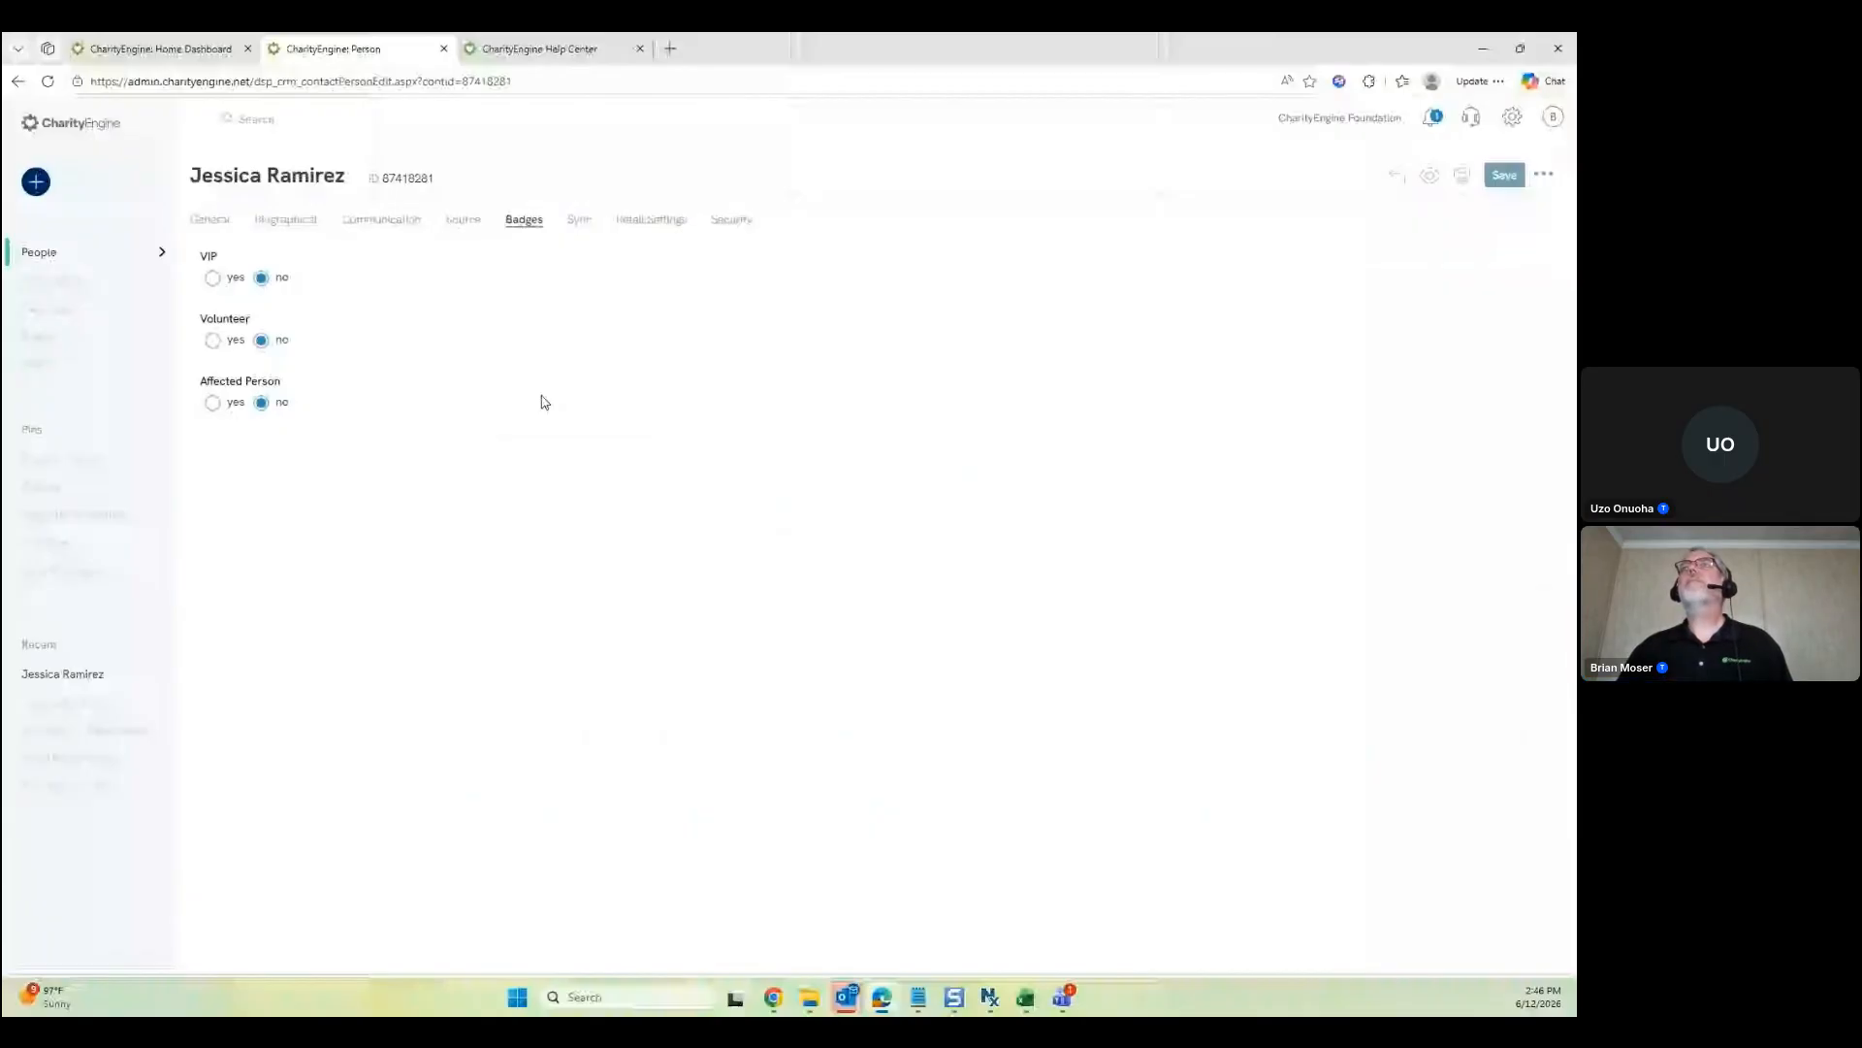
Leave the edit page and go back to the donor's person record view
{"action": "left_click", "coordinate": [1397, 176]}
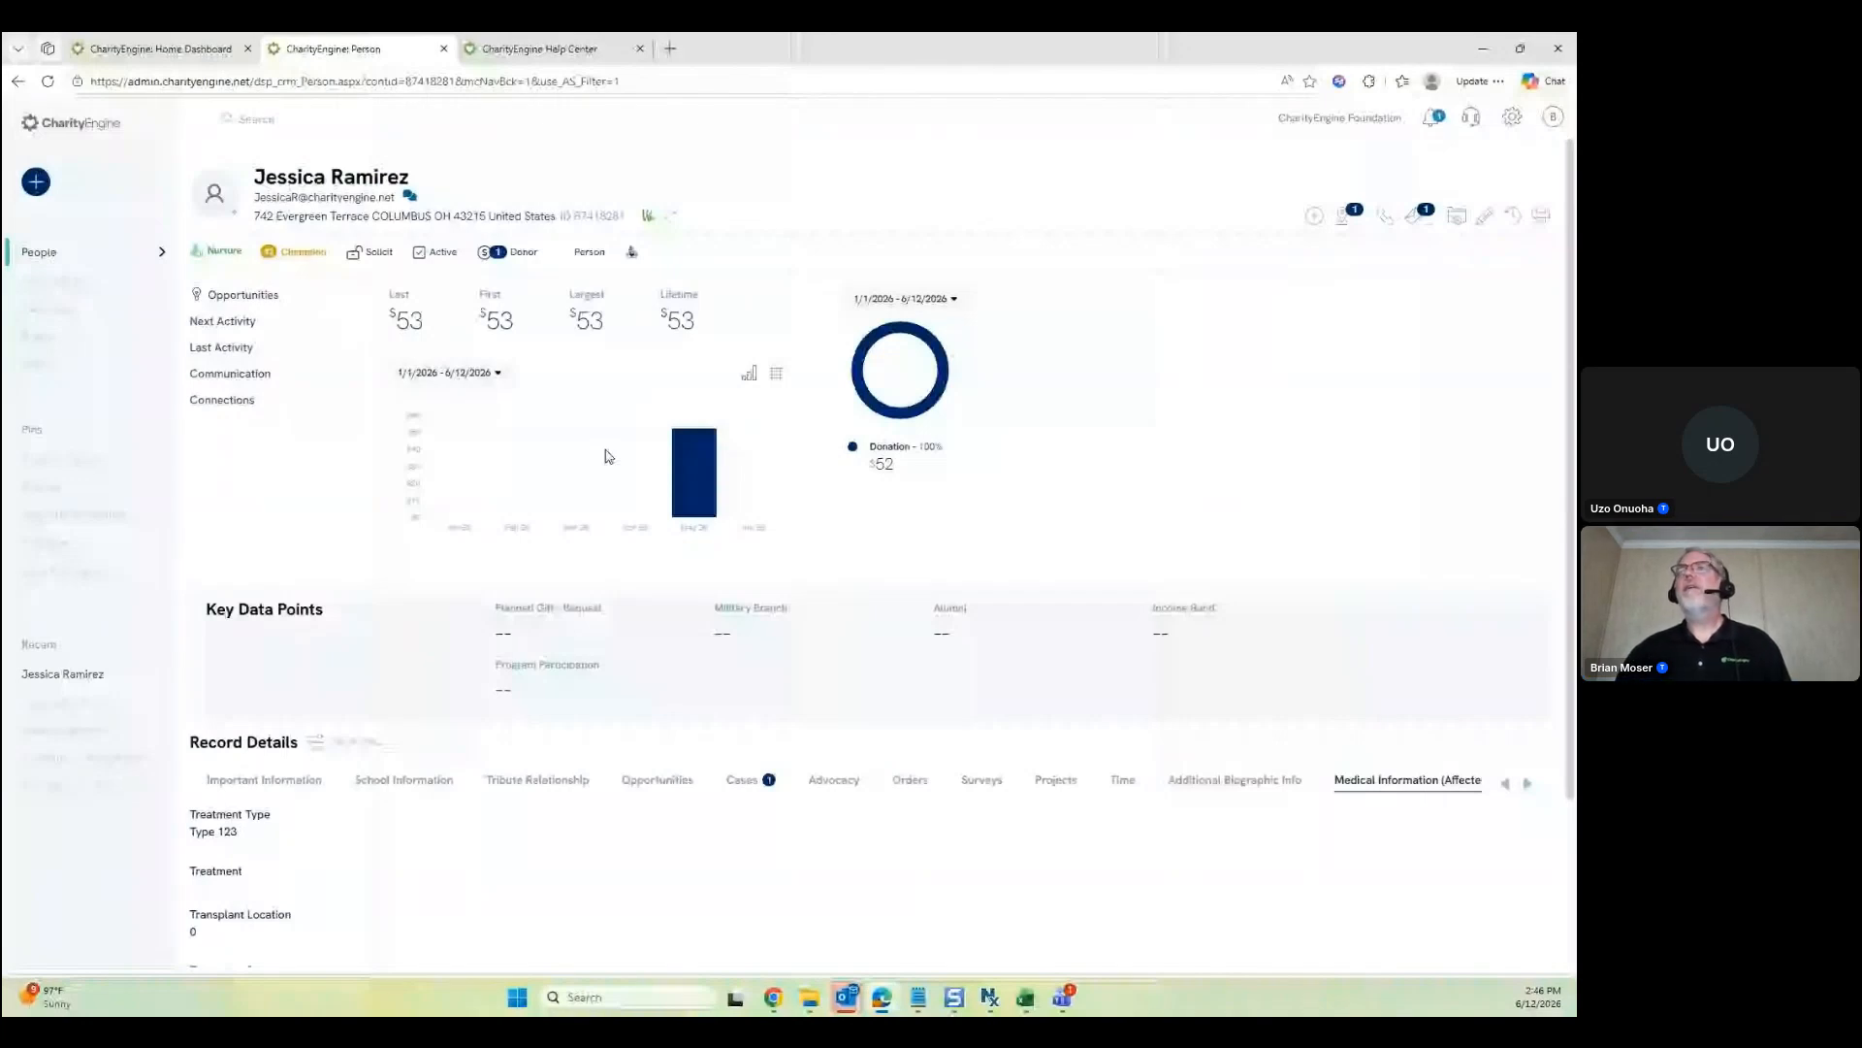
Jump to the Transactions tab via the 'Go to tab' search 'tra' to see the 3 transactions
{"action": "left_click", "coordinate": [410, 743]}
{"action": "type", "text": "tra"}
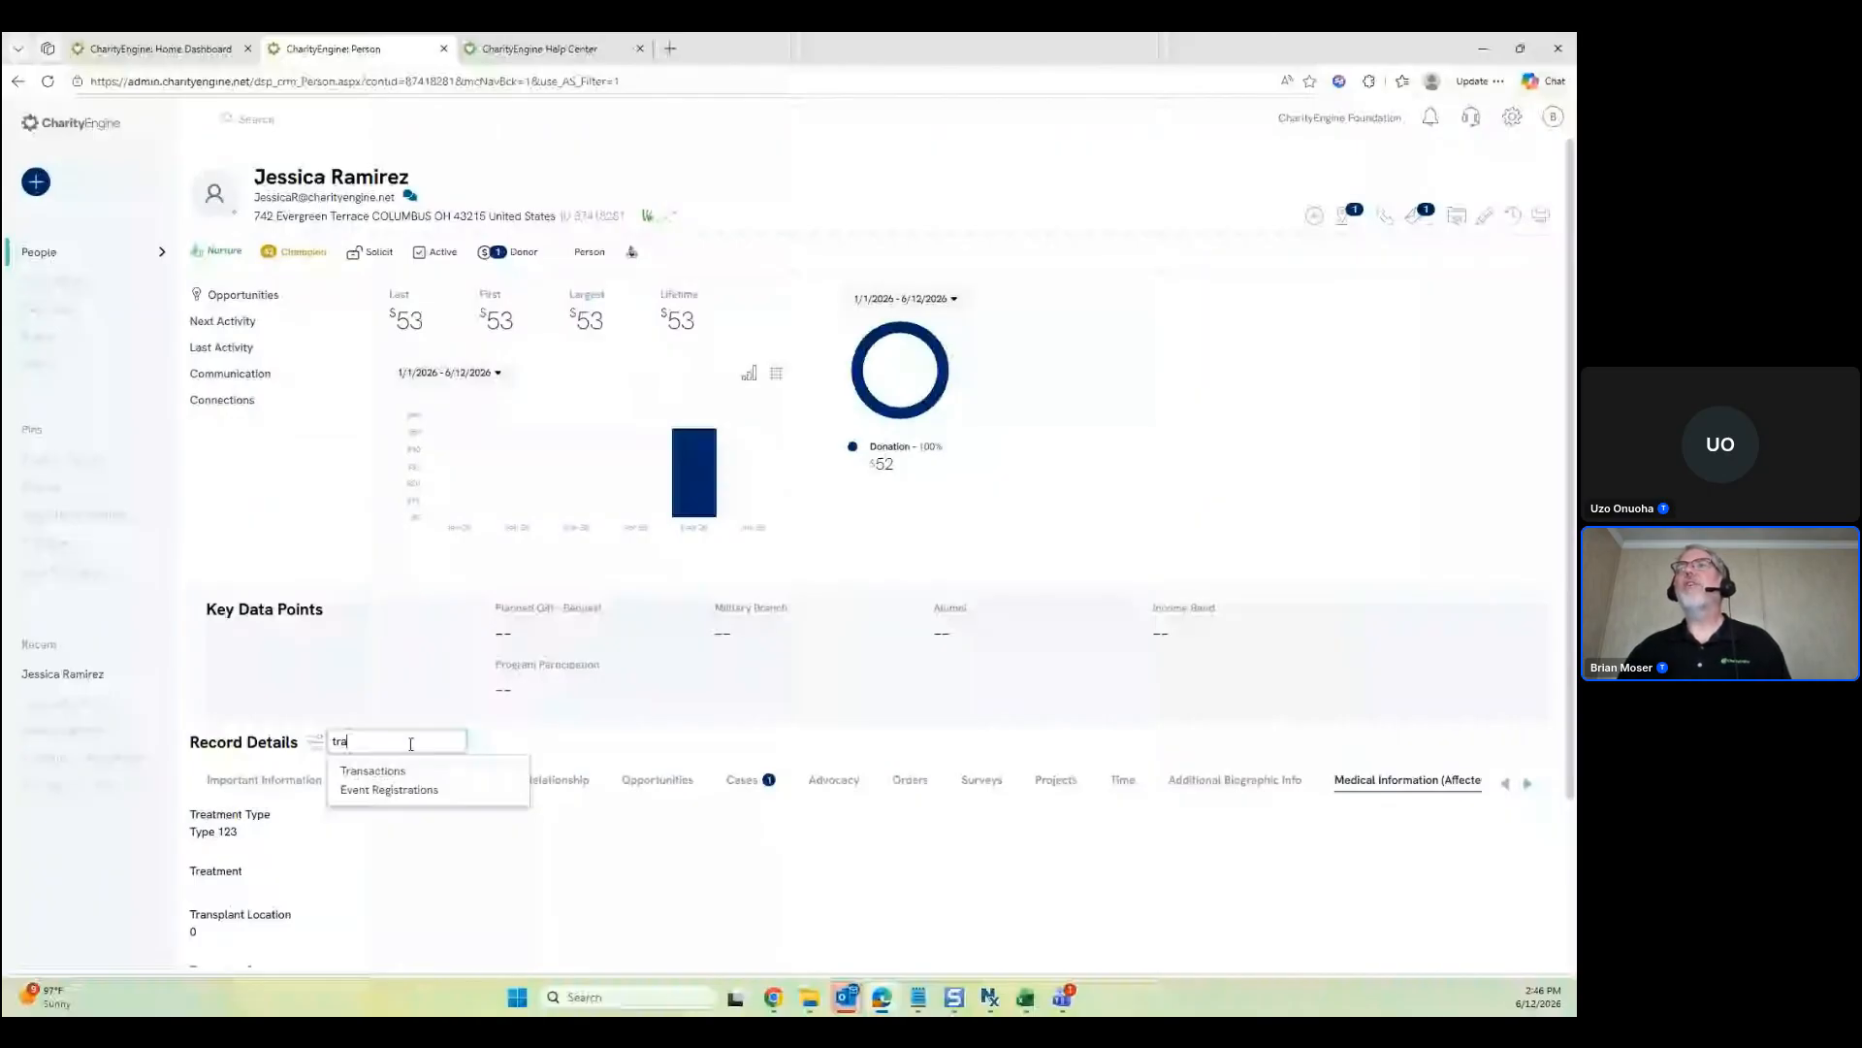
{"action": "left_click", "coordinate": [372, 770]}
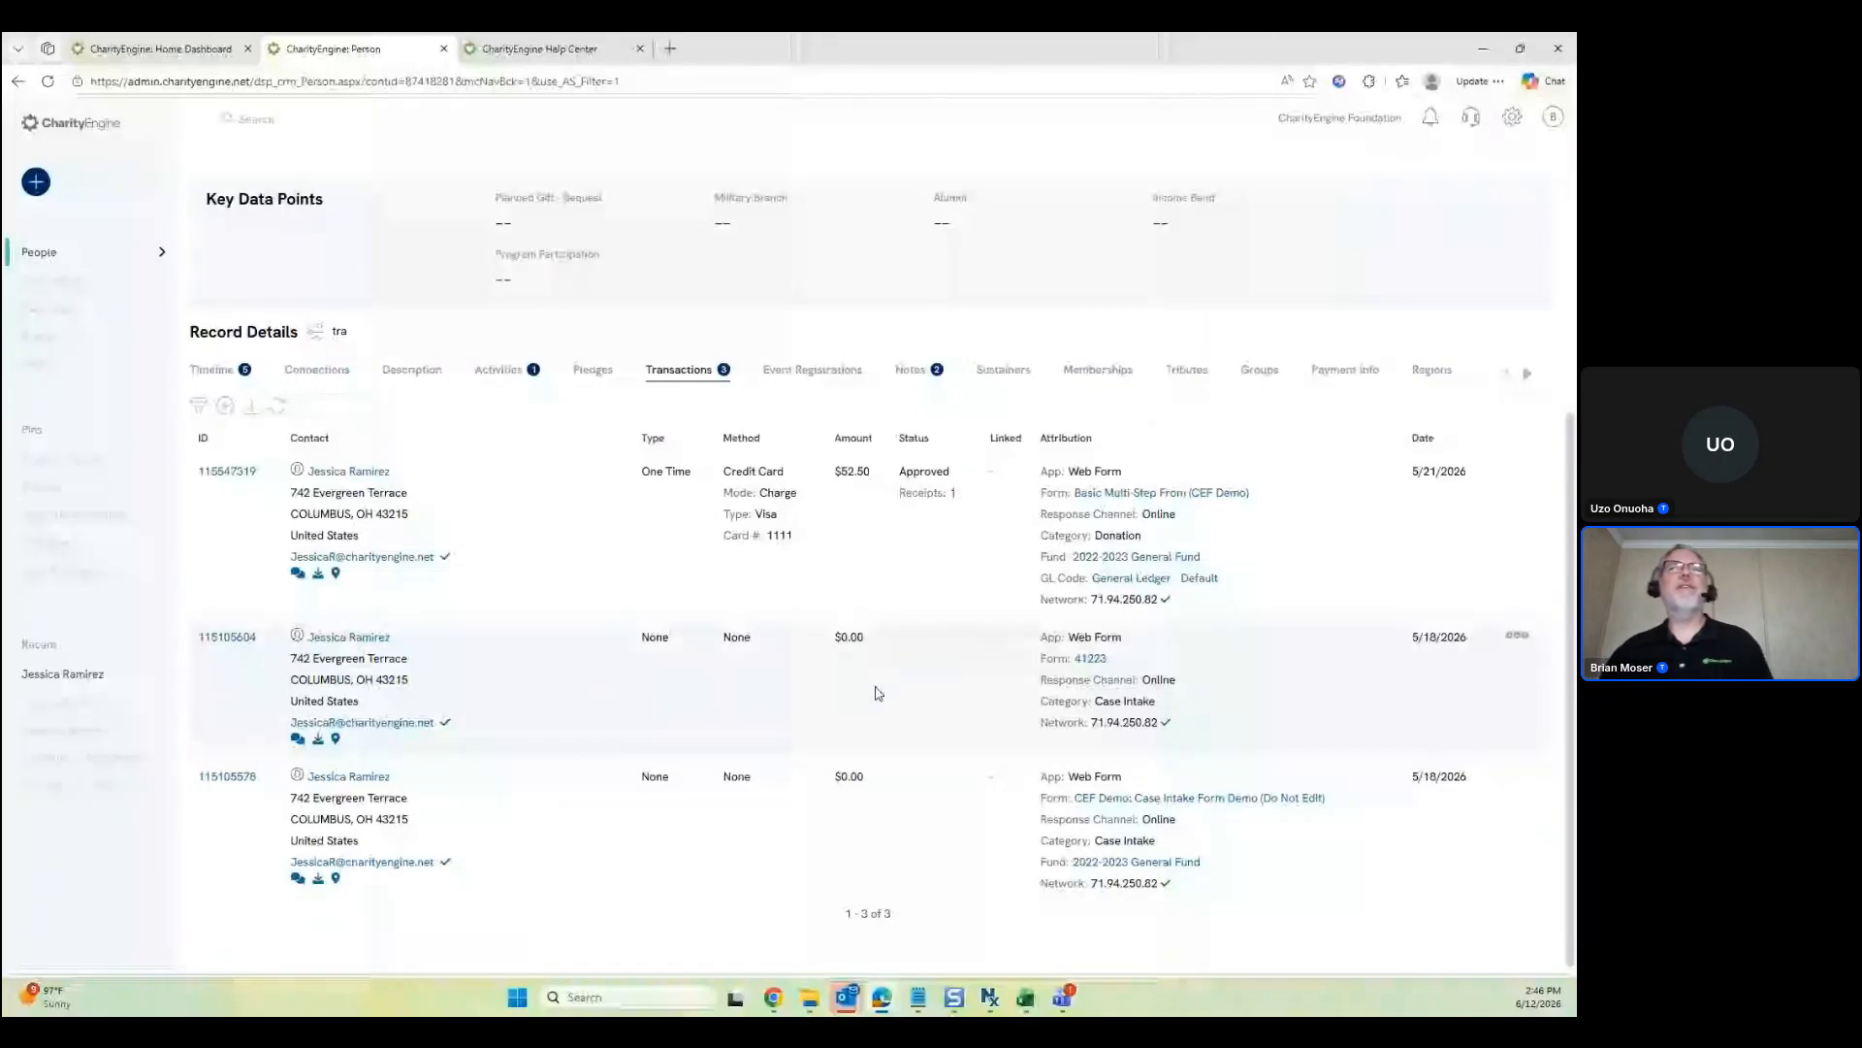
{"action": "scroll", "coordinate": [876, 692], "scroll_direction": "up", "scroll_amount": 4}
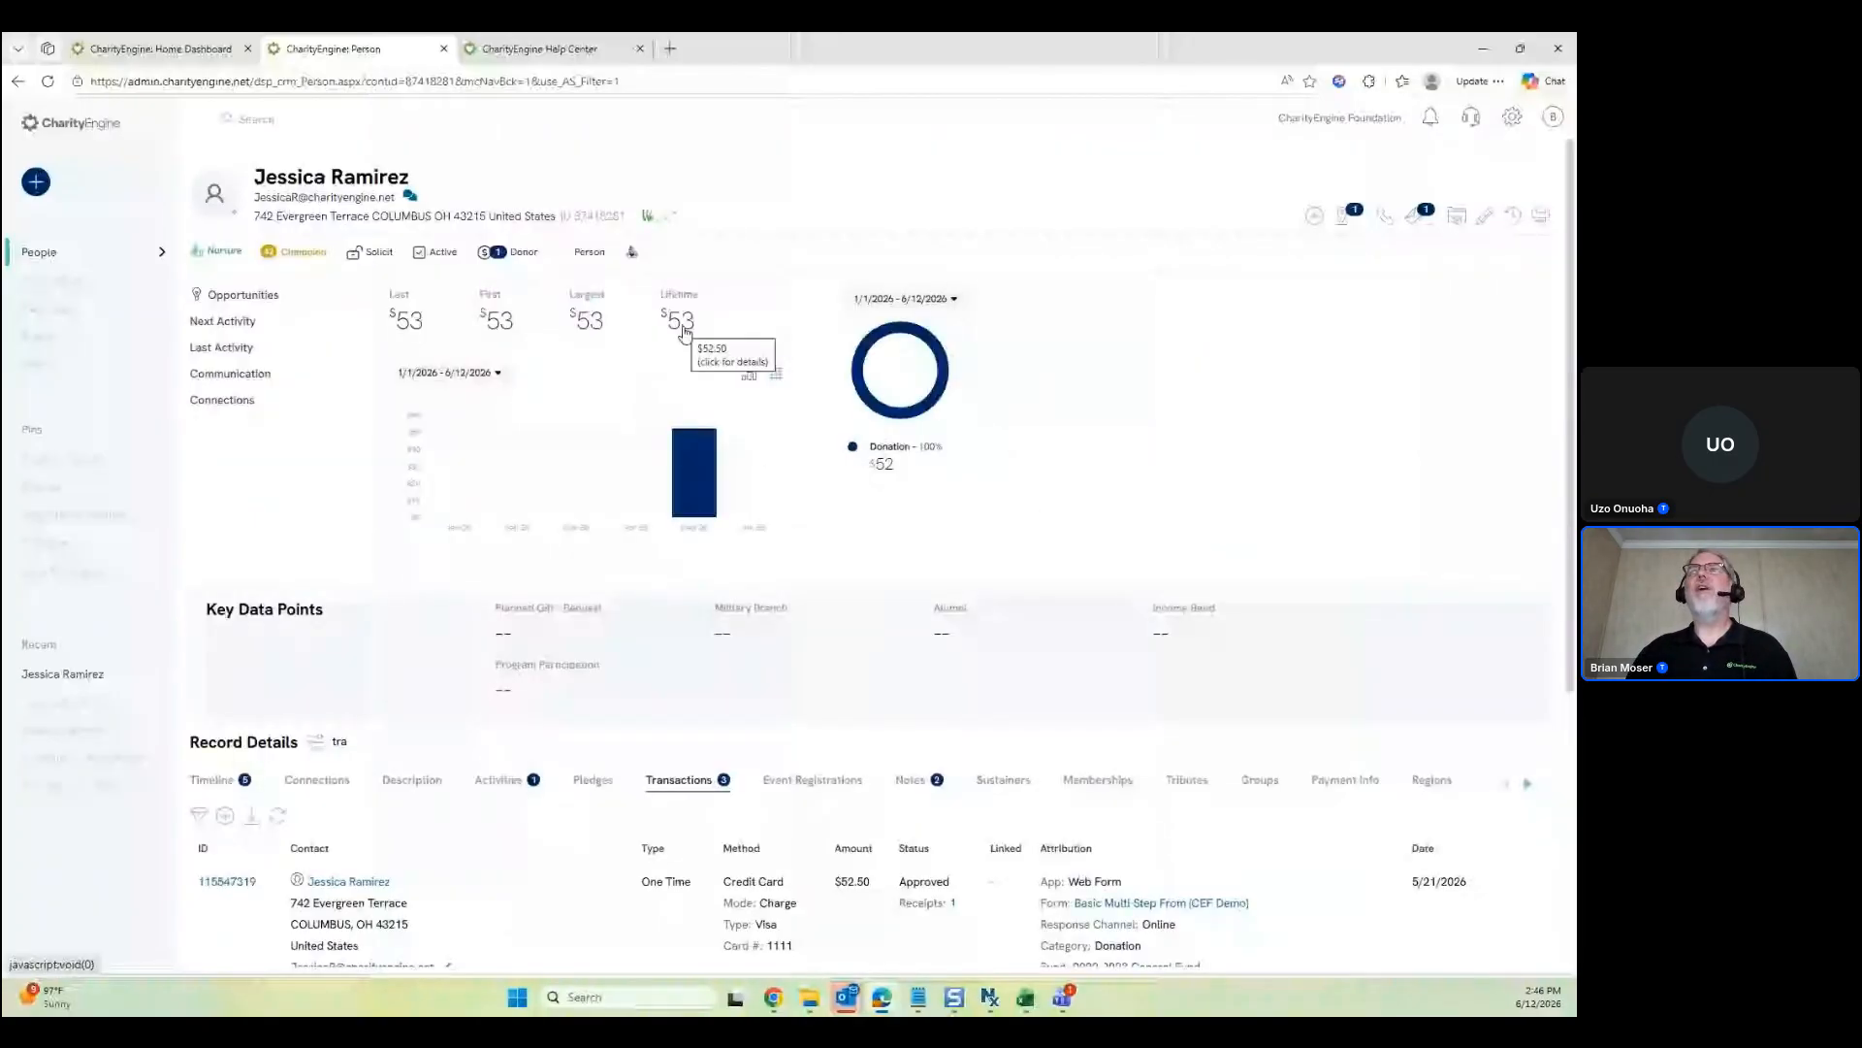
Show giving as a calendar-year table with the category filter, and expand the contact's Communication channels
{"action": "left_click", "coordinate": [776, 377]}
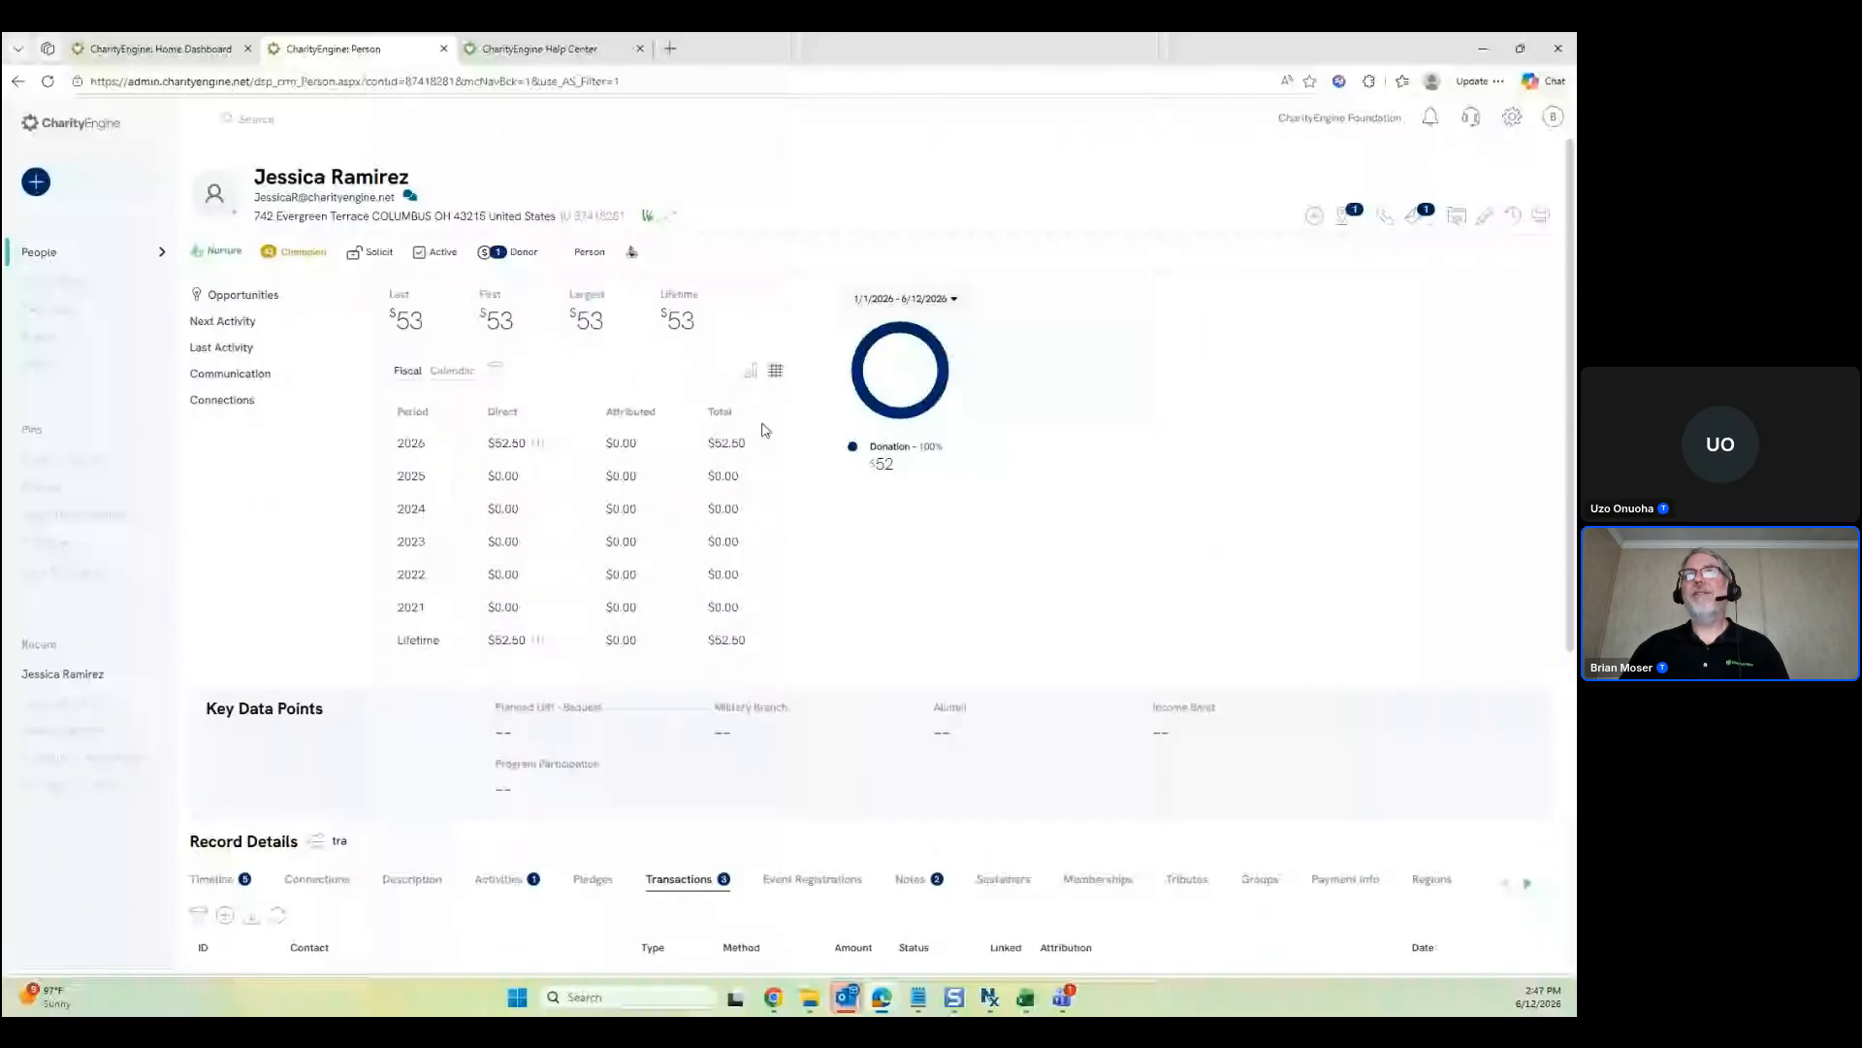
{"action": "left_click", "coordinate": [439, 371]}
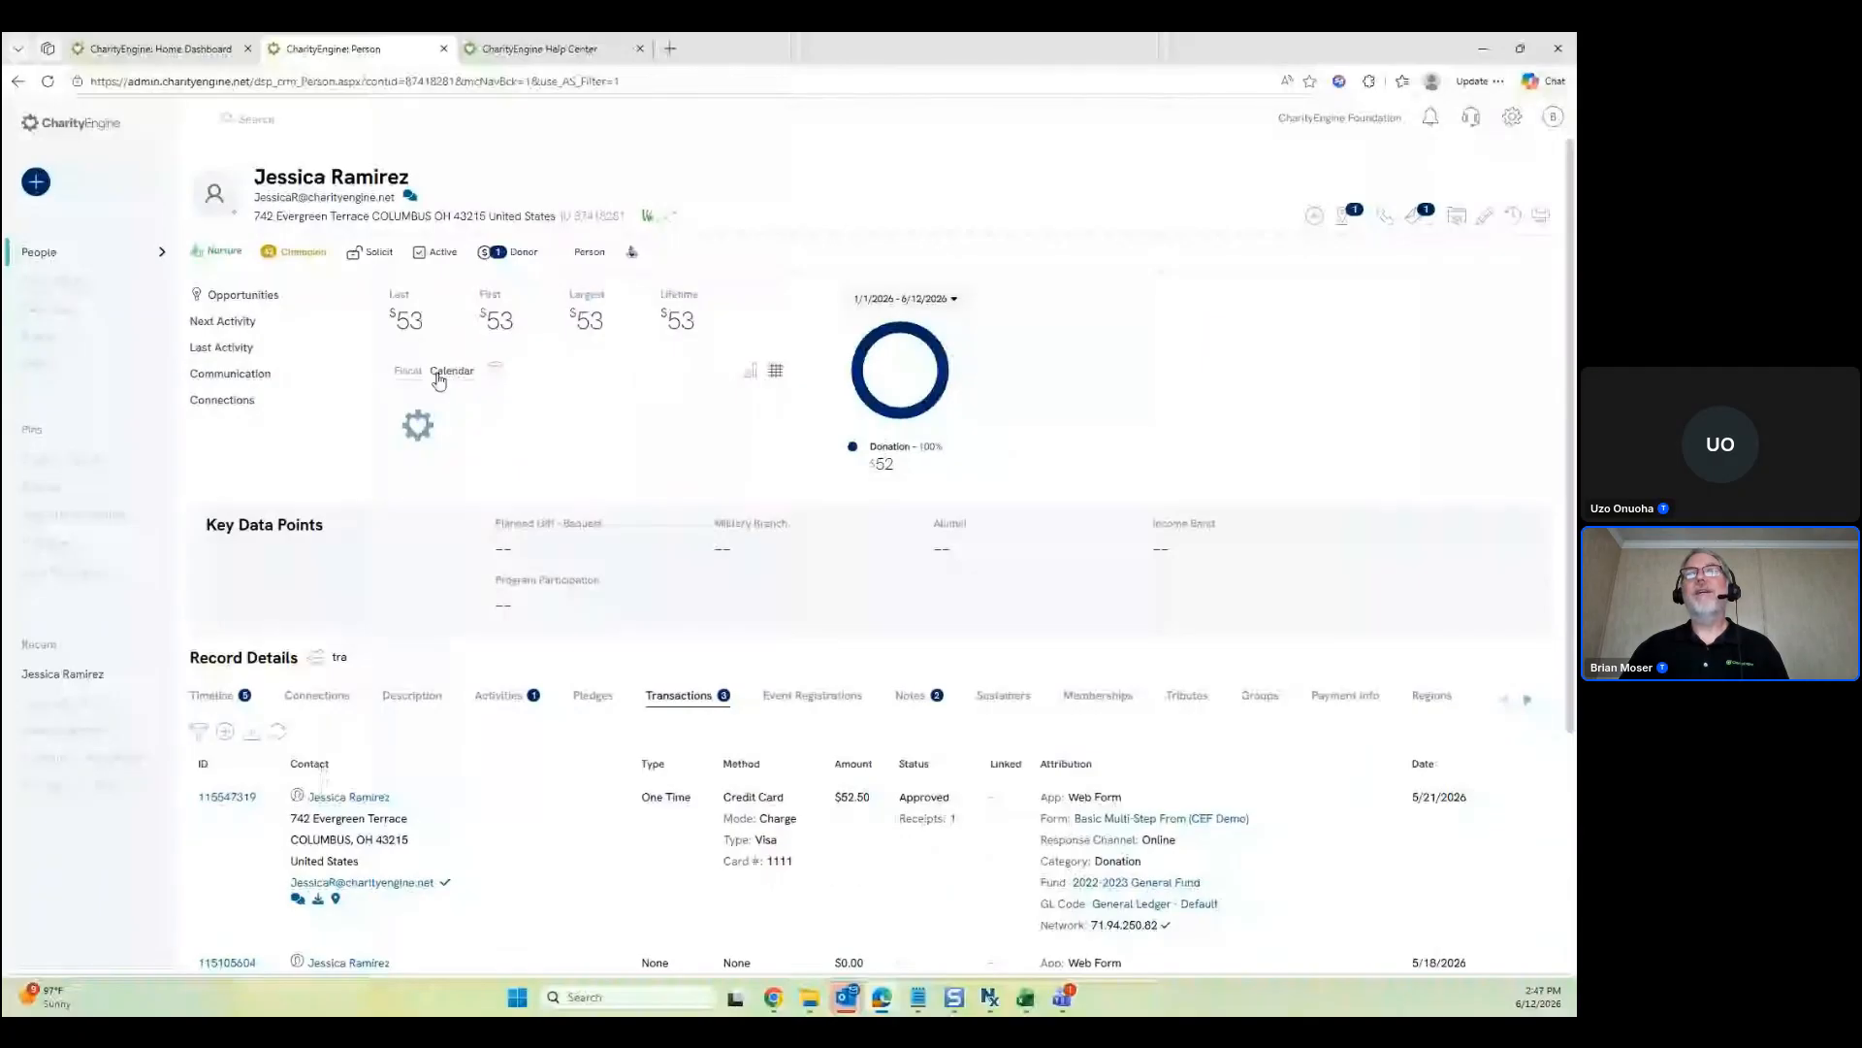
{"action": "left_click", "coordinate": [496, 371]}
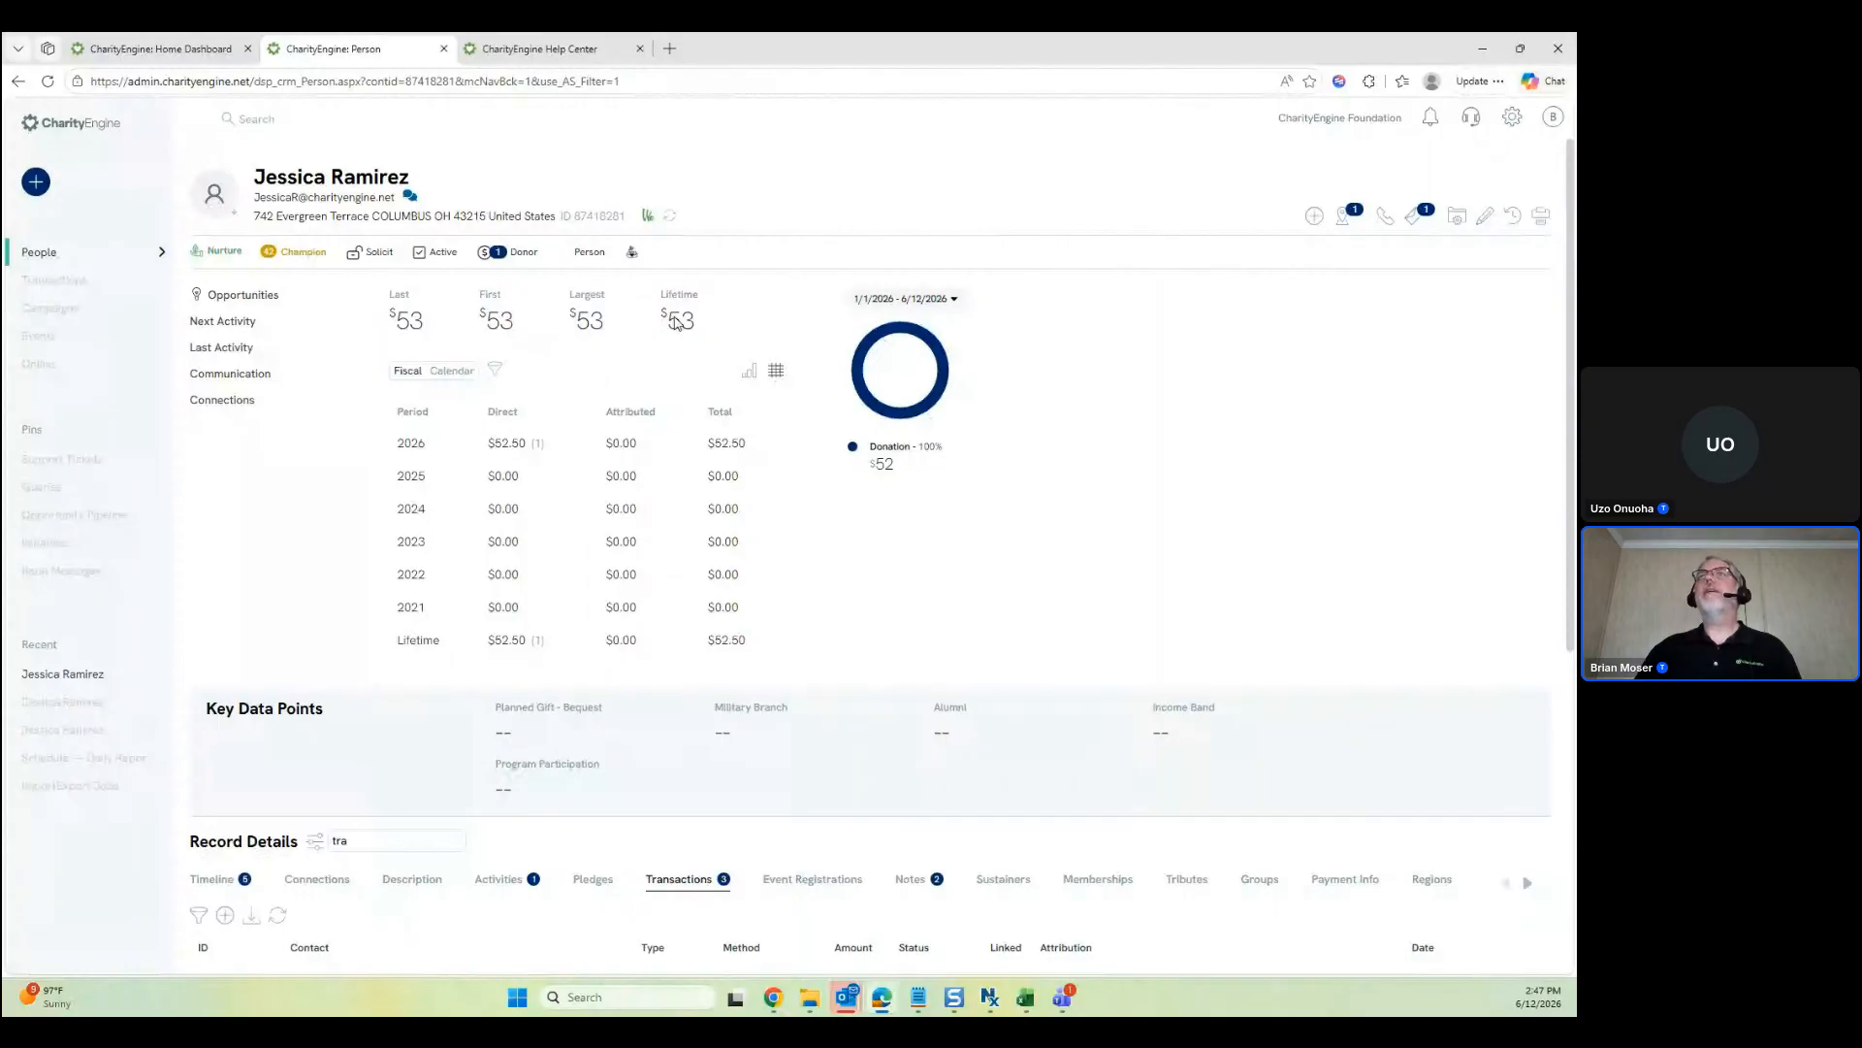
{"action": "mouse_move", "coordinate": [685, 330]}
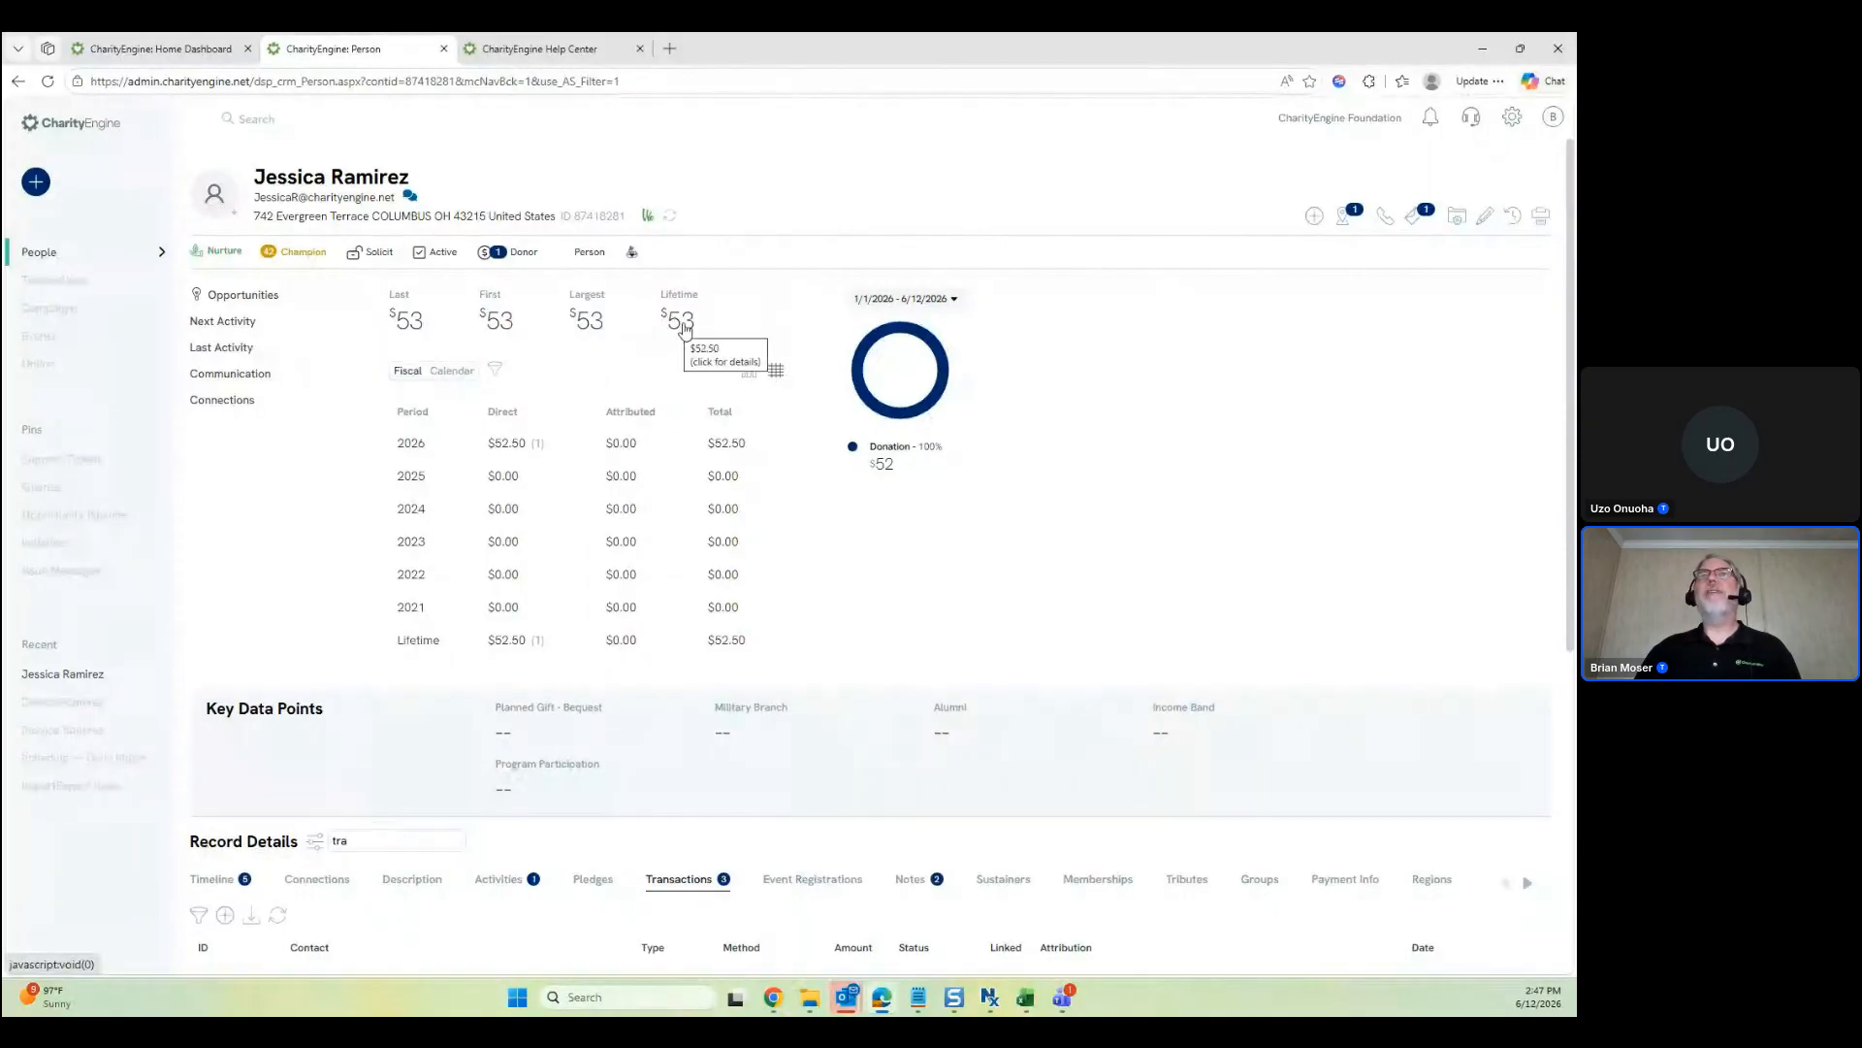
{"action": "left_click", "coordinate": [266, 381]}
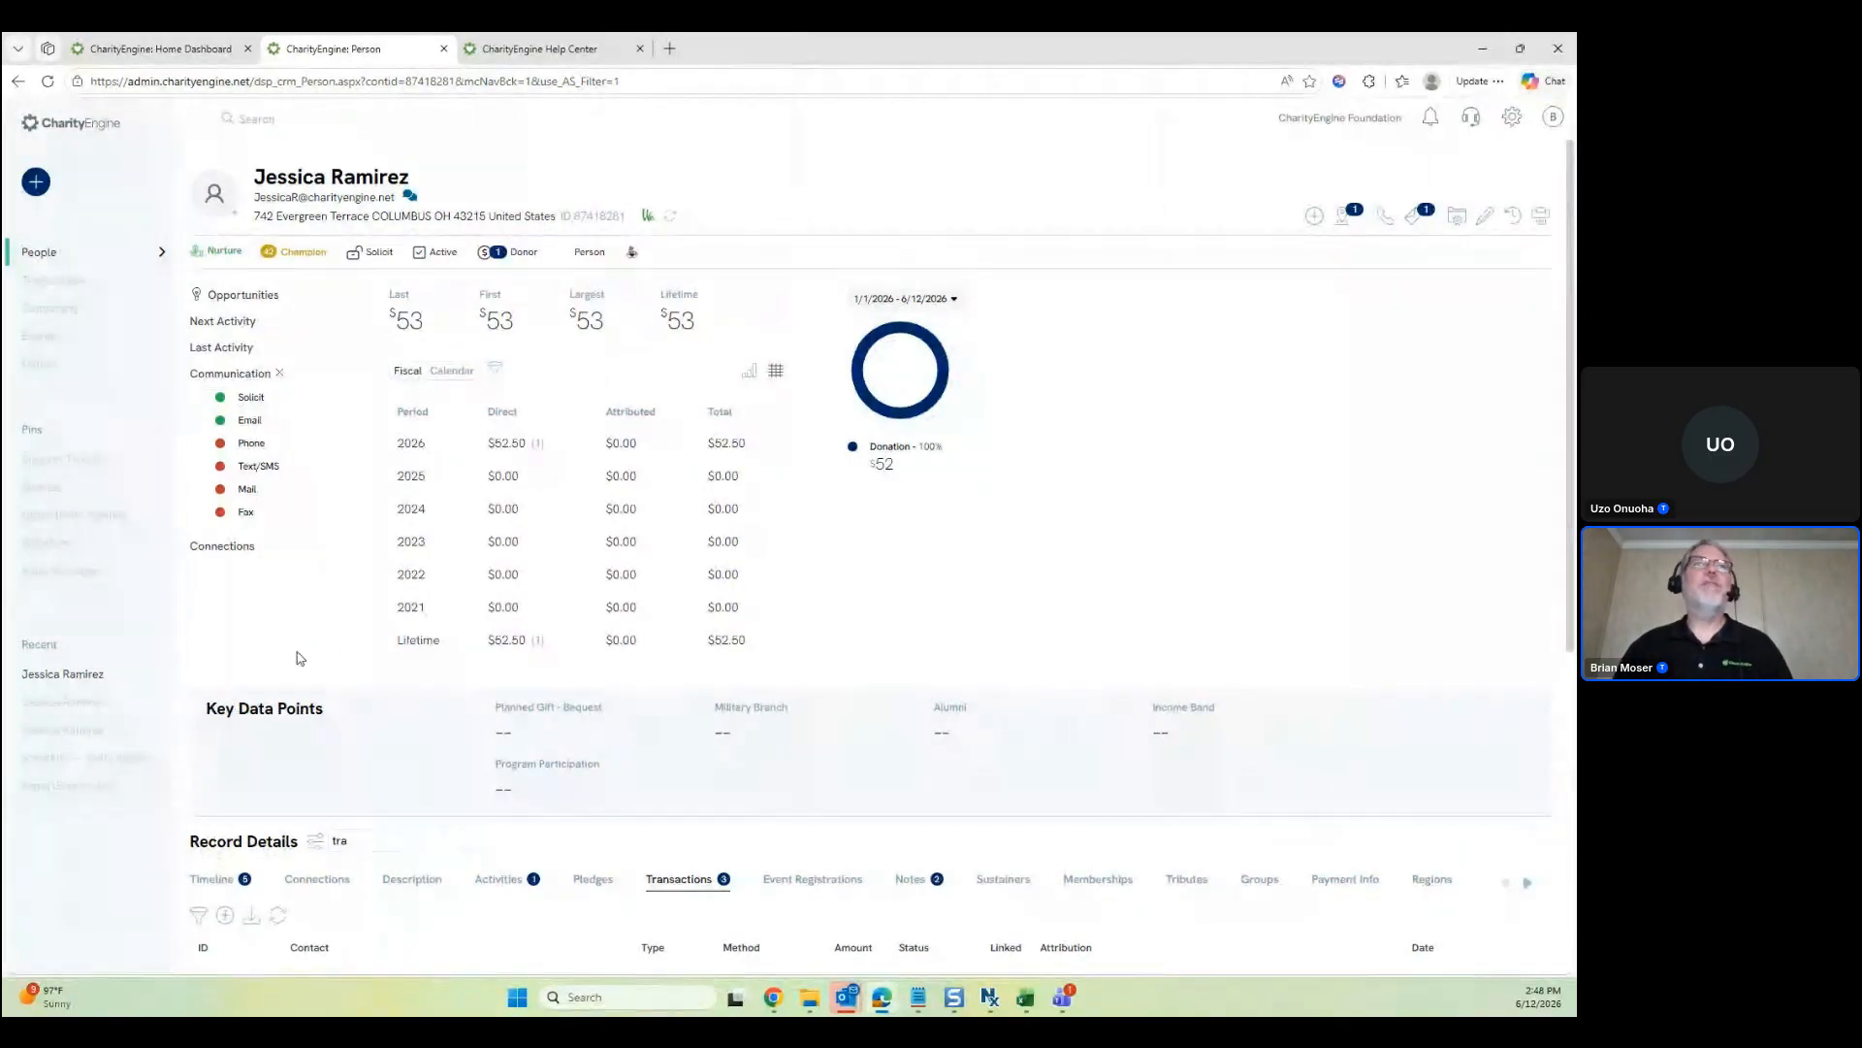
Turn on Phone communication for the contact so its status dot shows green
{"action": "left_click", "coordinate": [221, 420]}
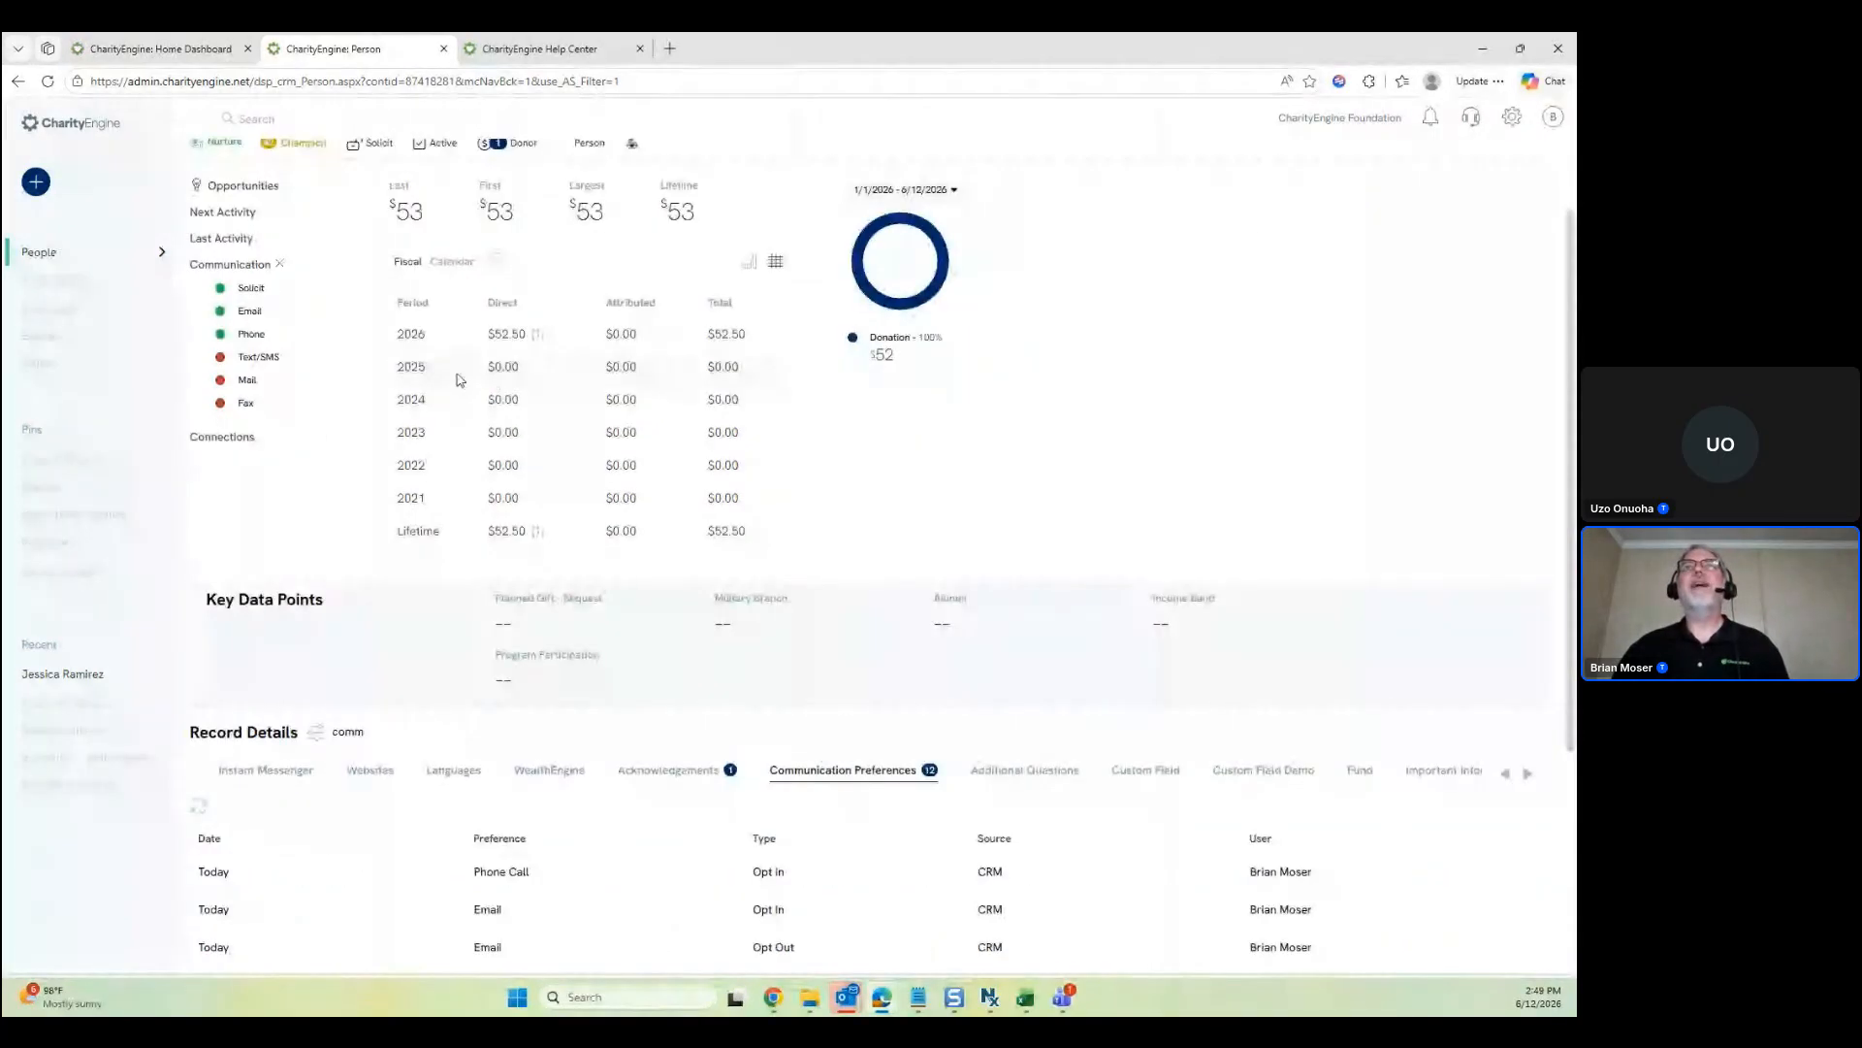
Opt the contact out of Email communication
{"action": "scroll", "coordinate": [249, 390], "scroll_direction": "up", "scroll_amount": 1}
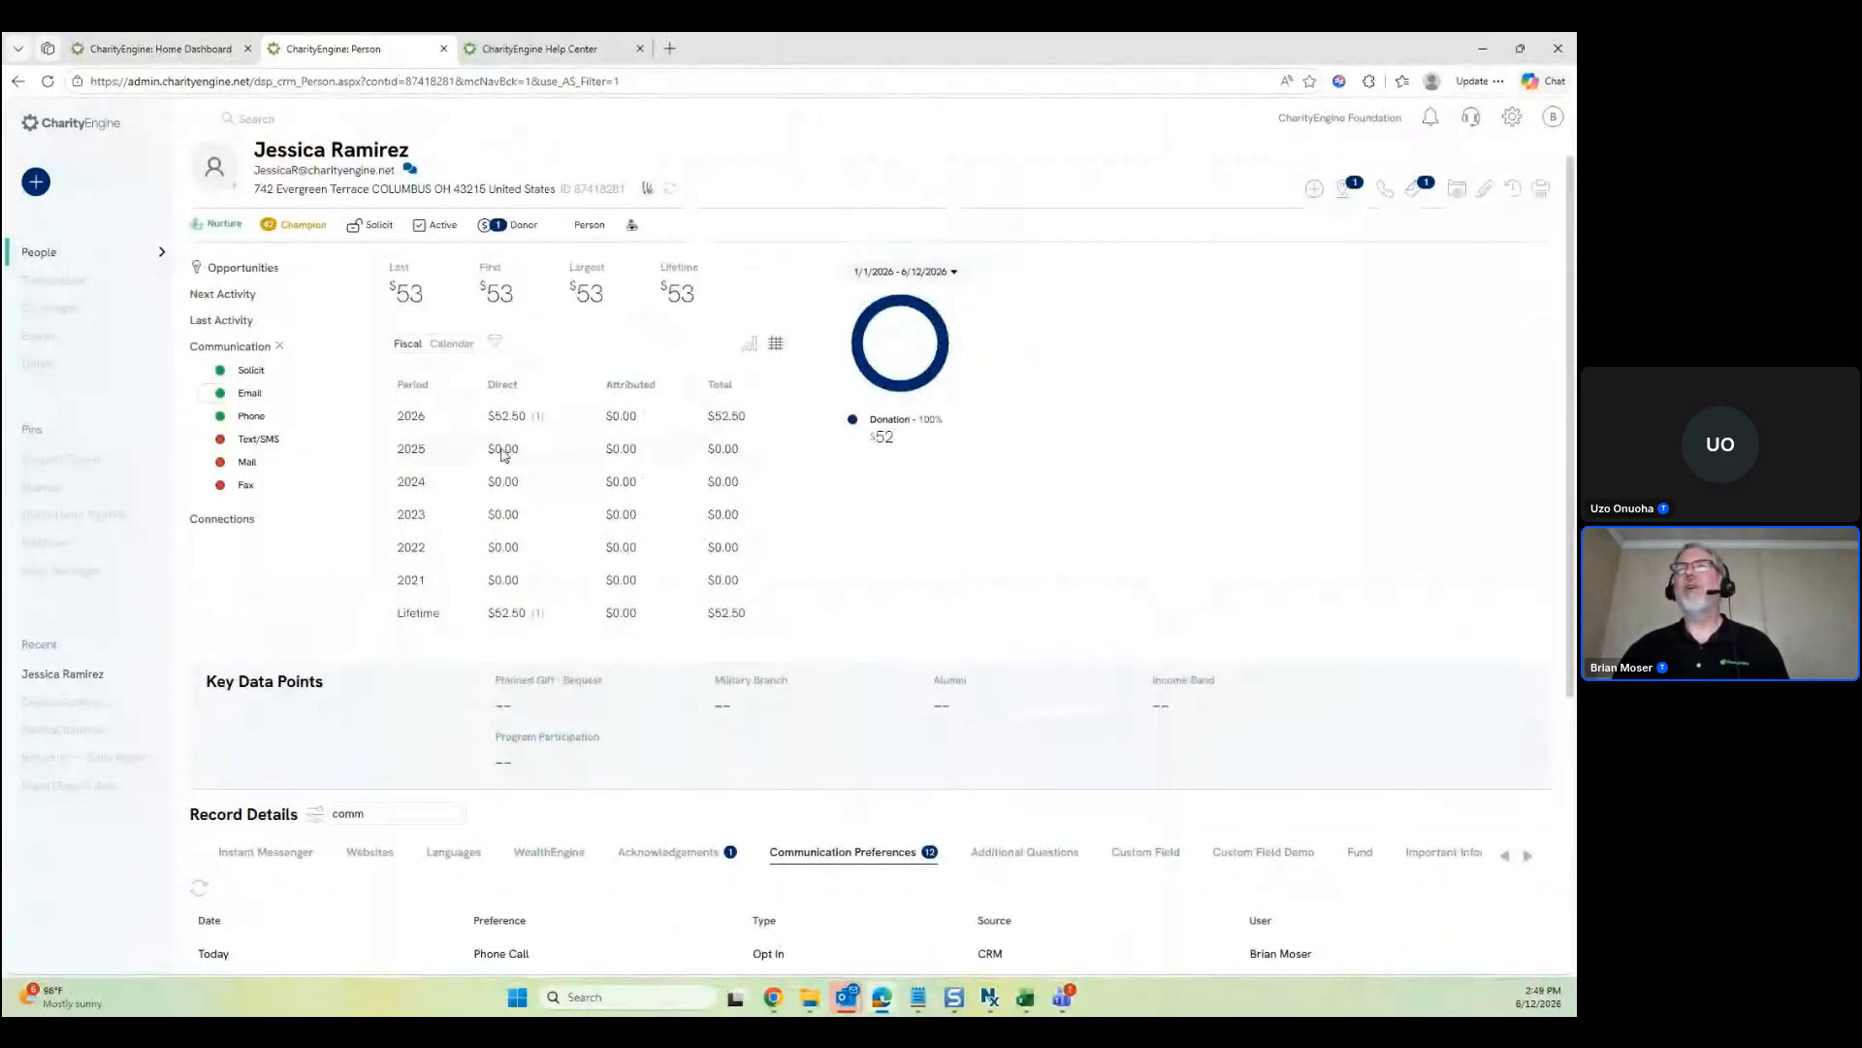
{"action": "scroll", "coordinate": [582, 470], "scroll_direction": "down", "scroll_amount": 2}
{"action": "scroll", "coordinate": [656, 485], "scroll_direction": "down", "scroll_amount": 1}
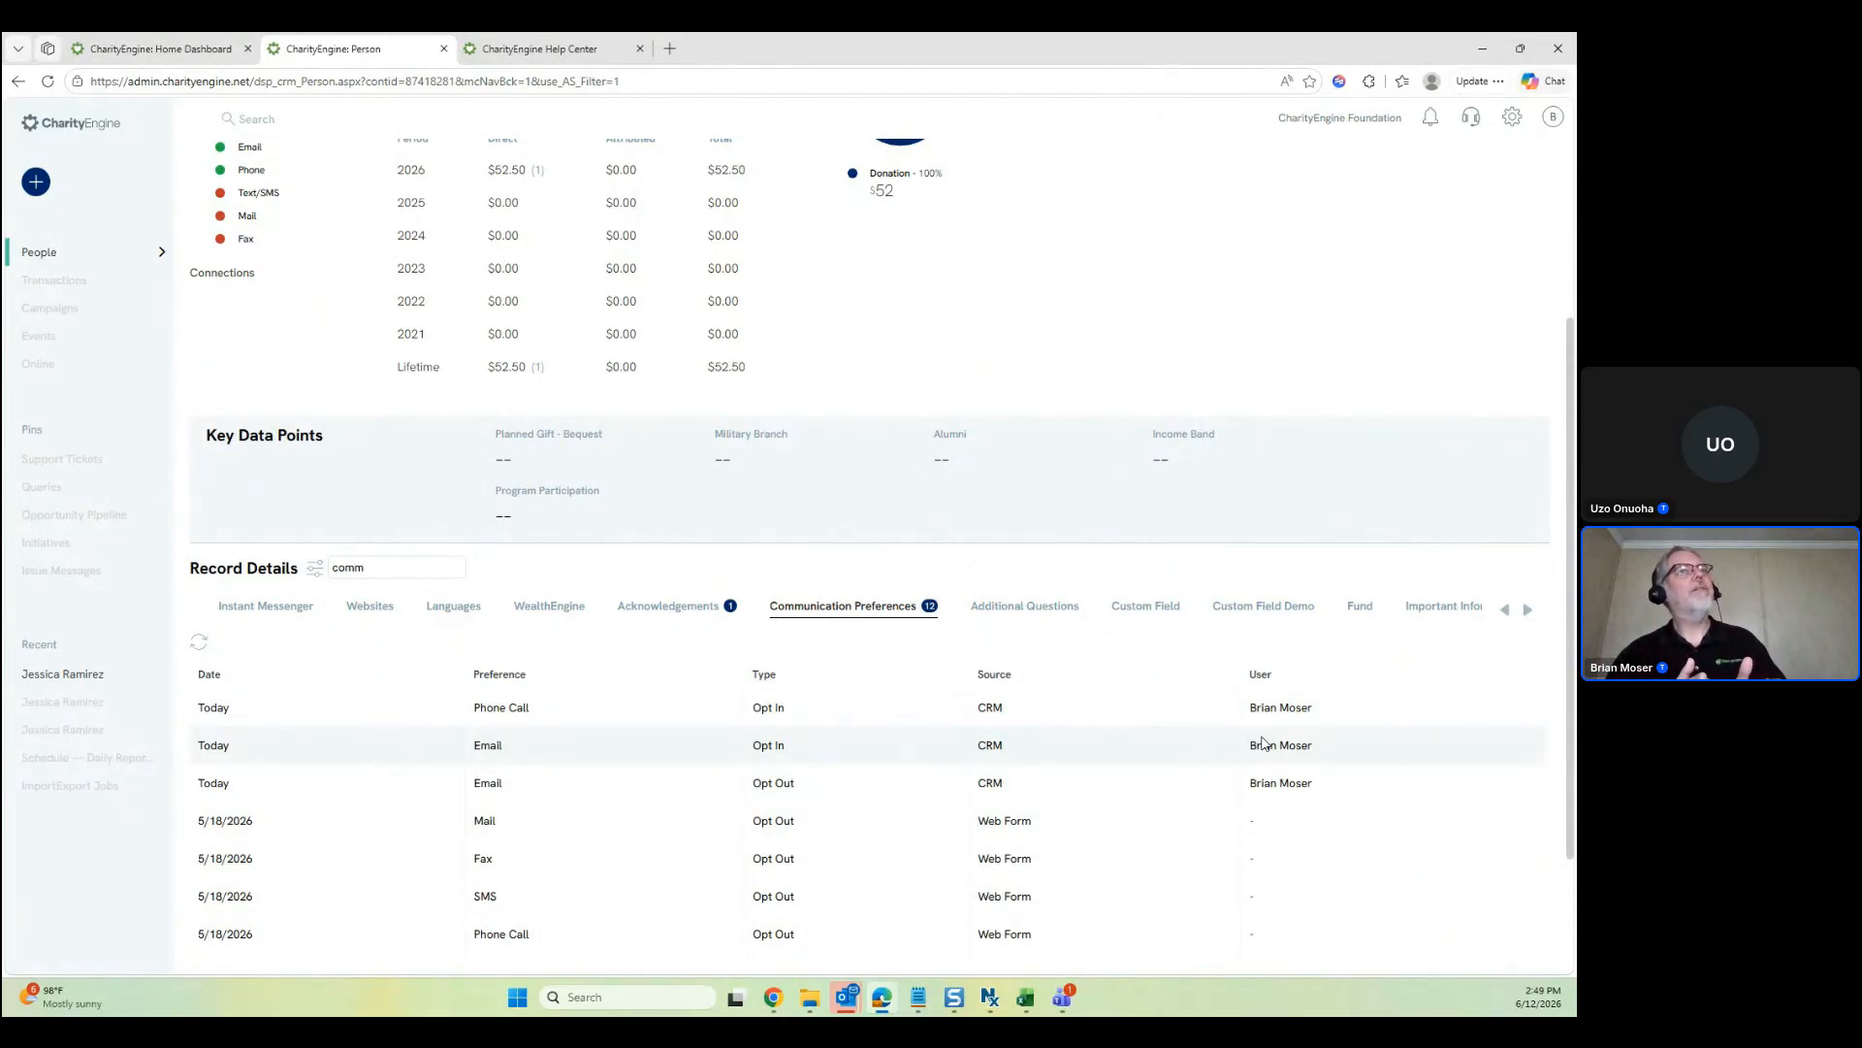
{"action": "scroll", "coordinate": [1264, 744], "scroll_direction": "up", "scroll_amount": 2}
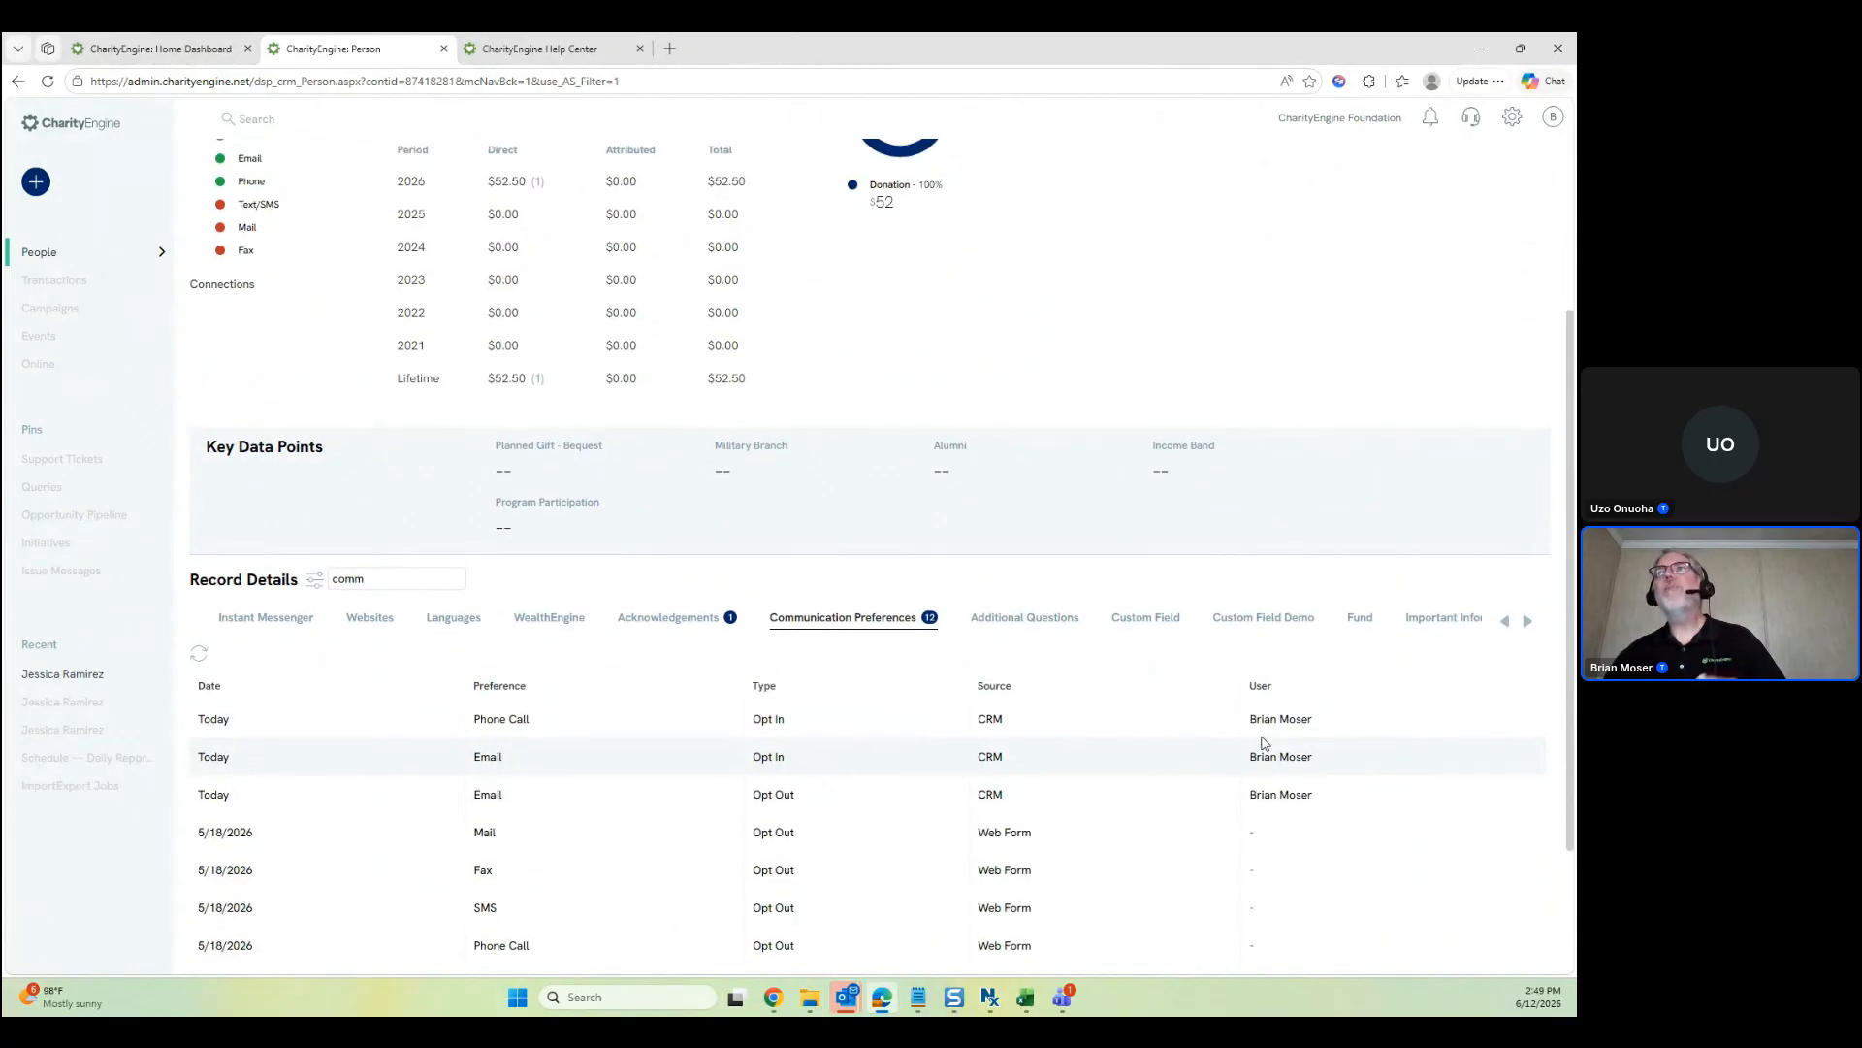
{"action": "scroll", "coordinate": [1264, 744], "scroll_direction": "up", "scroll_amount": 3}
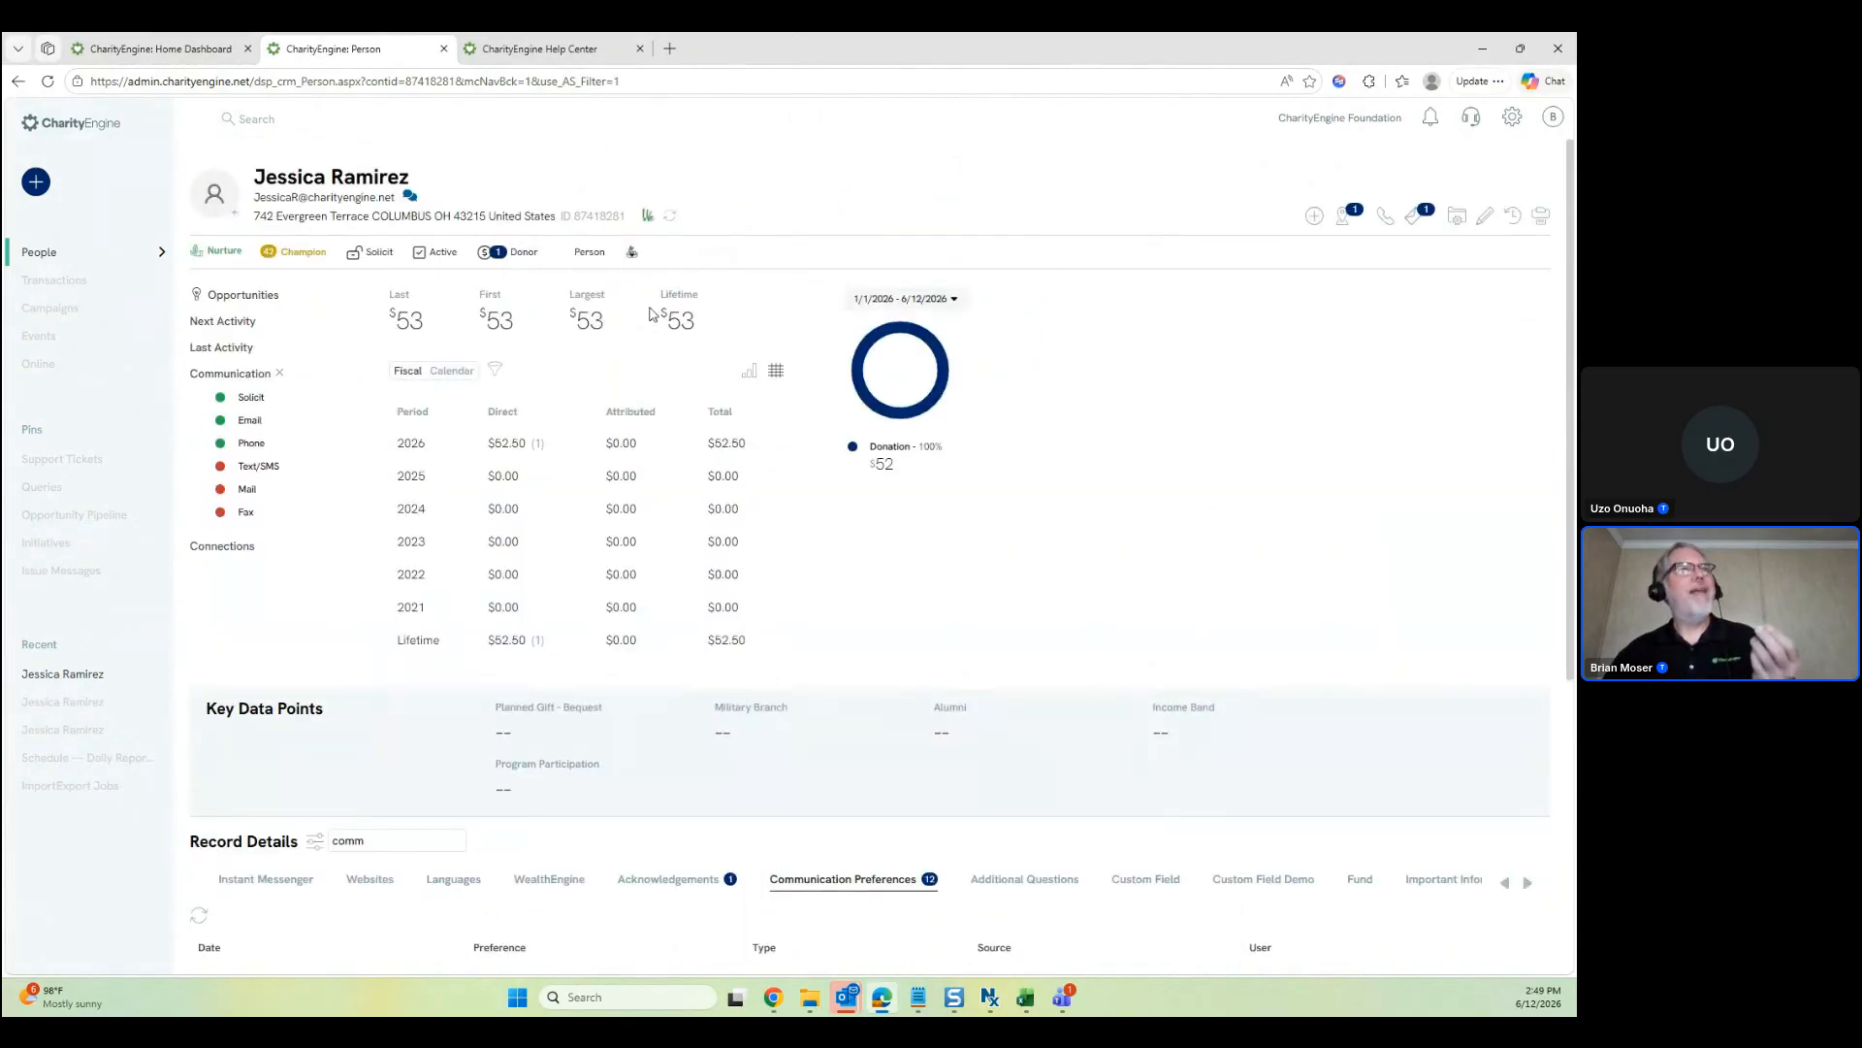
{"action": "left_click", "coordinate": [220, 421]}
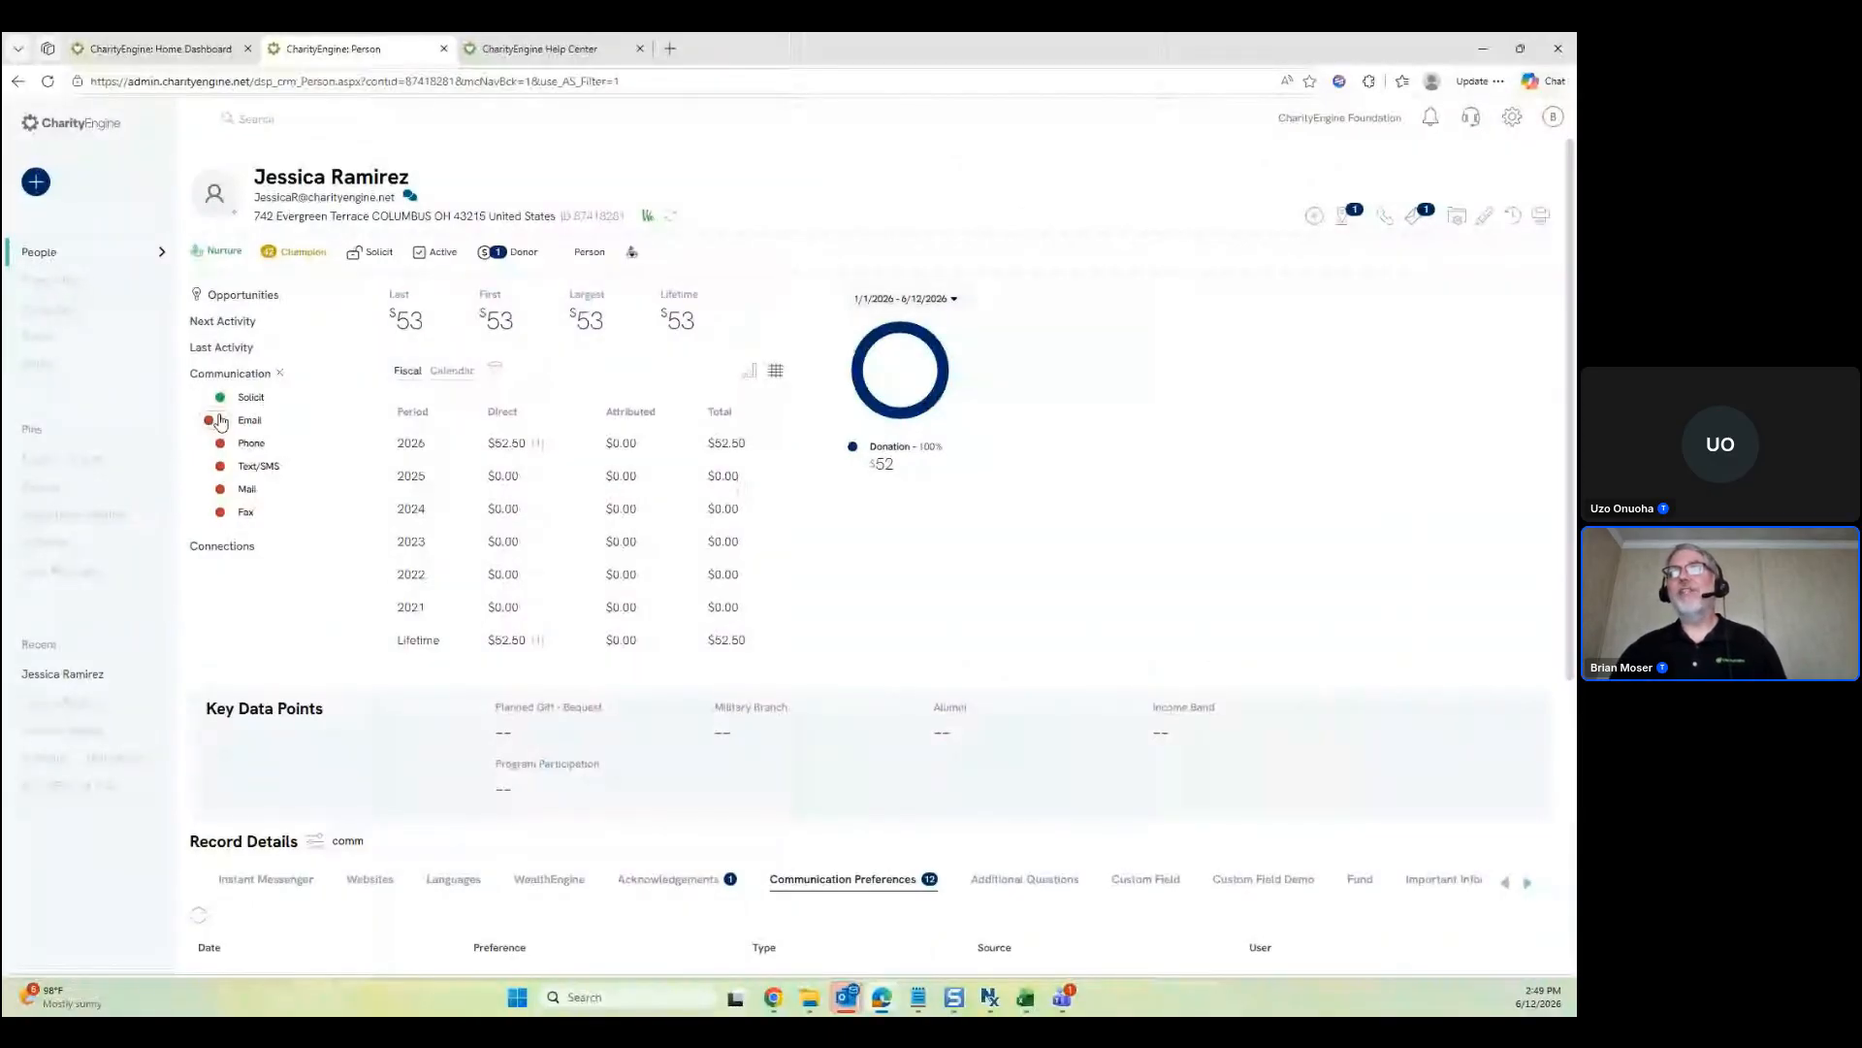
Check the CRM Email opt-out entry in Communication Preferences, then start searching tabs for Transactions
{"action": "scroll", "coordinate": [872, 583], "scroll_direction": "down", "scroll_amount": 3}
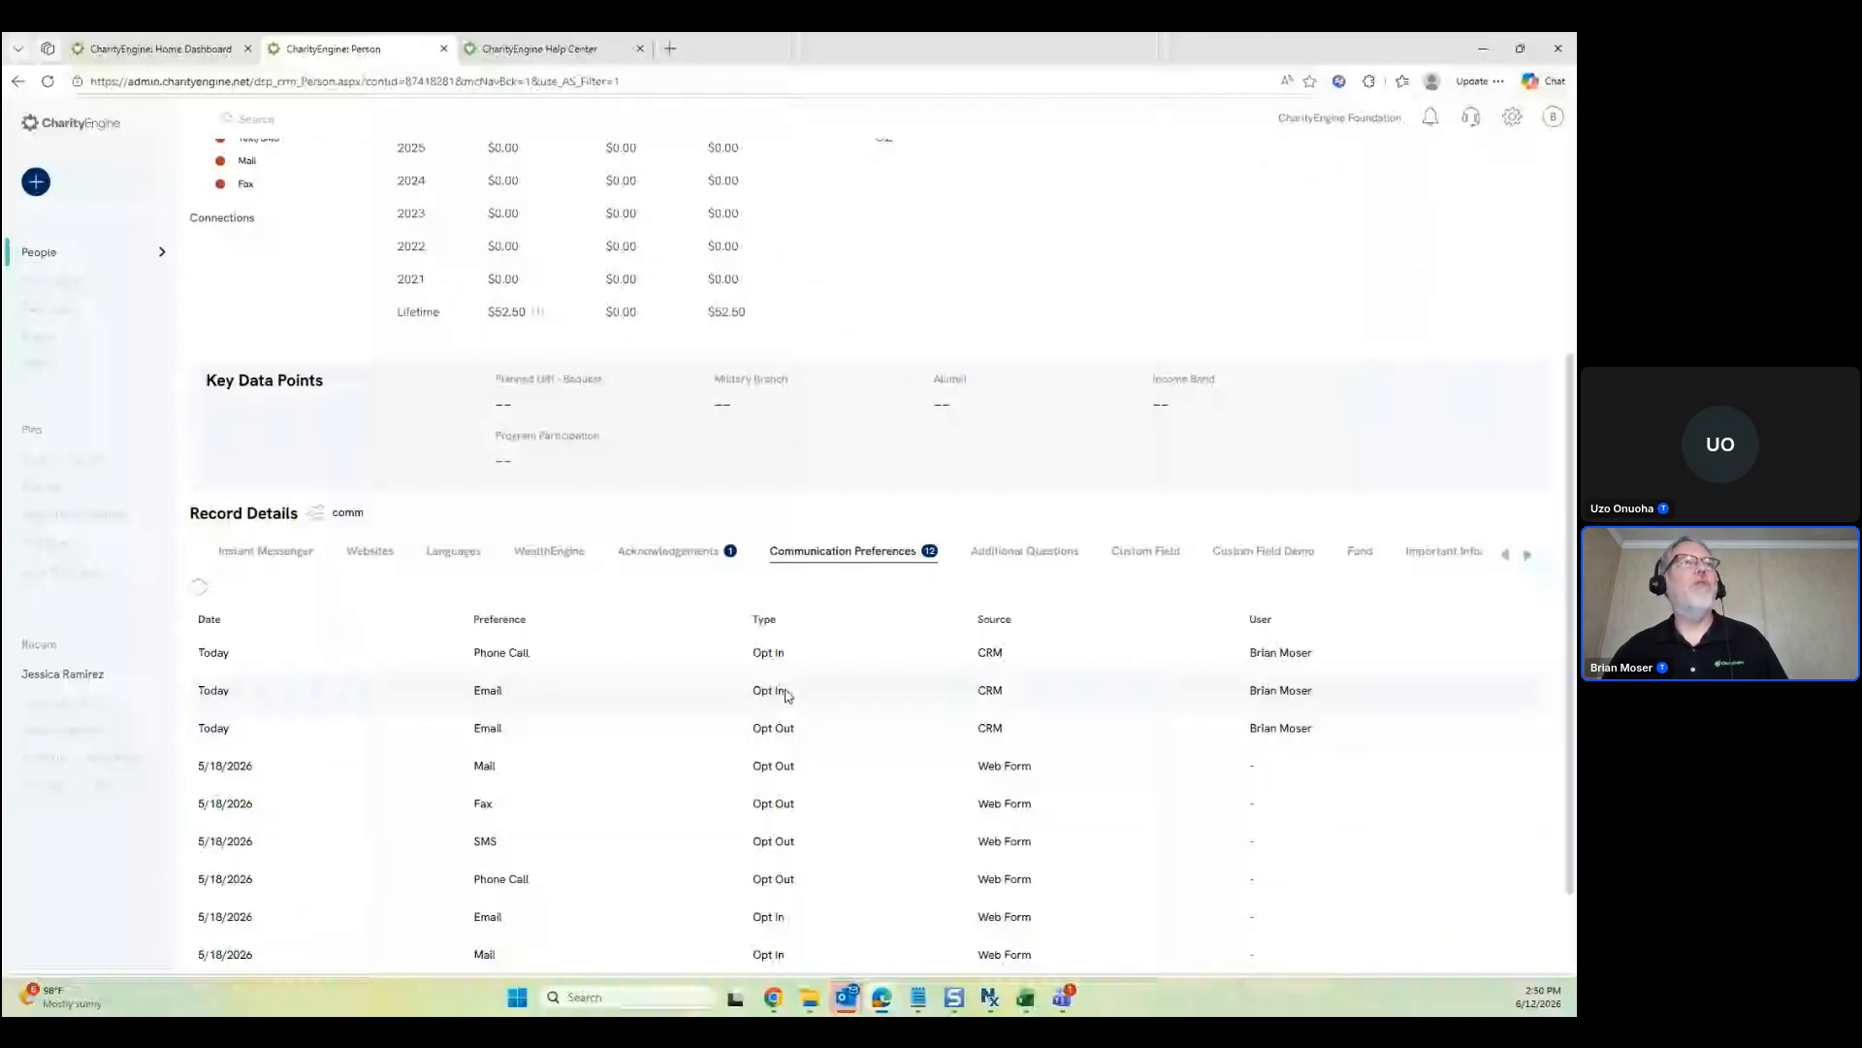
{"action": "double_click", "coordinate": [990, 729]}
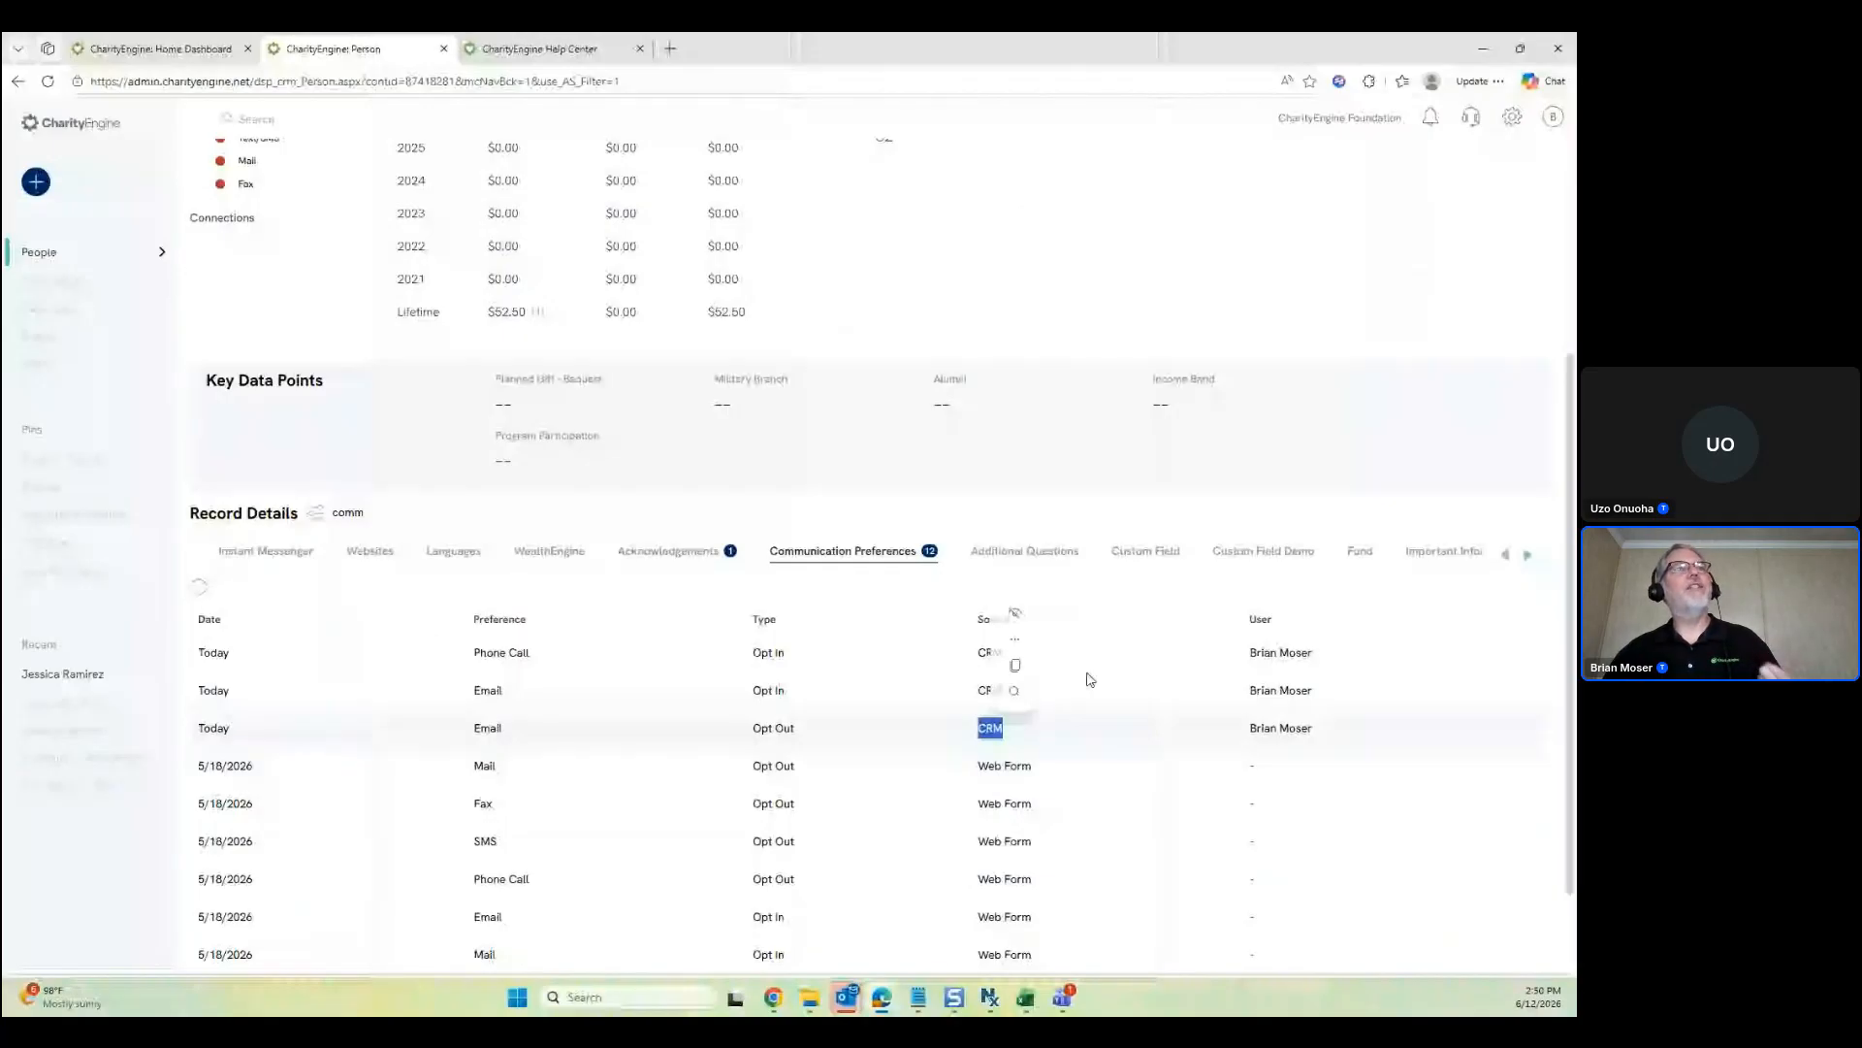
{"action": "left_click", "coordinate": [714, 499]}
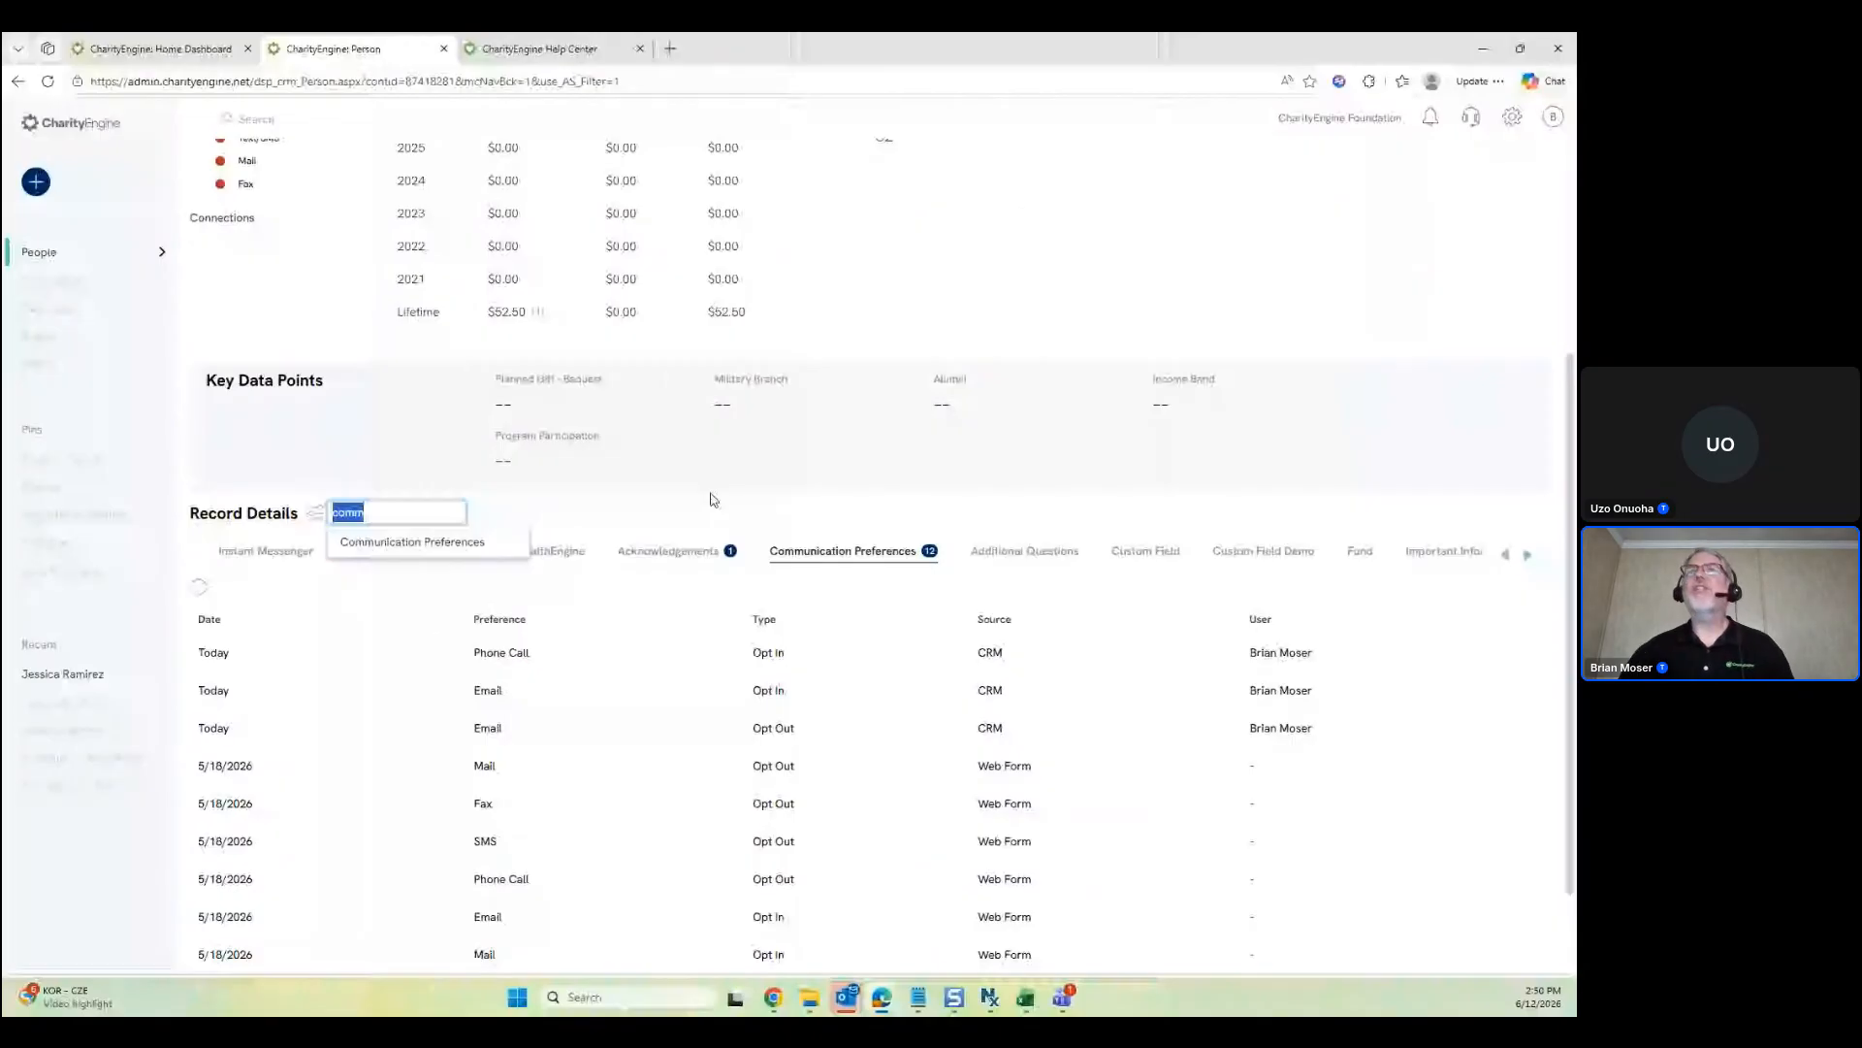
{"action": "type", "text": "traqns"}
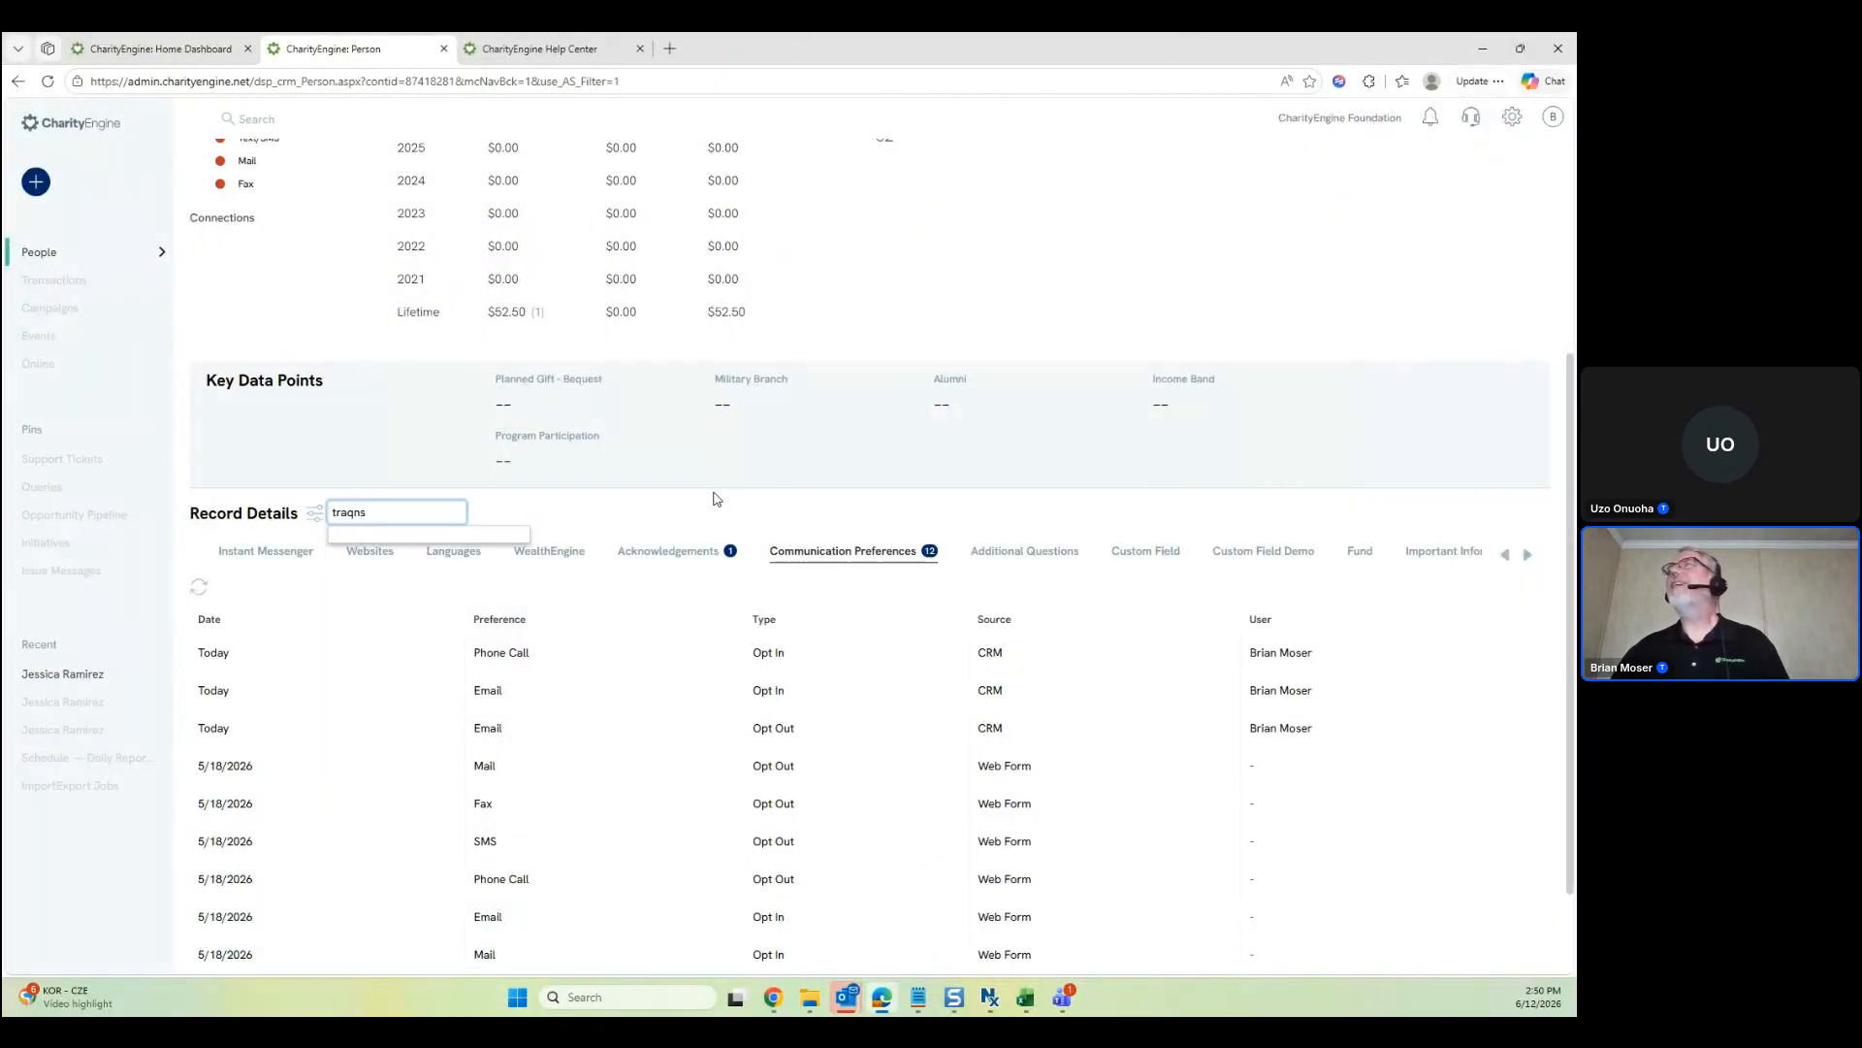
{"action": "key", "text": "F12"}
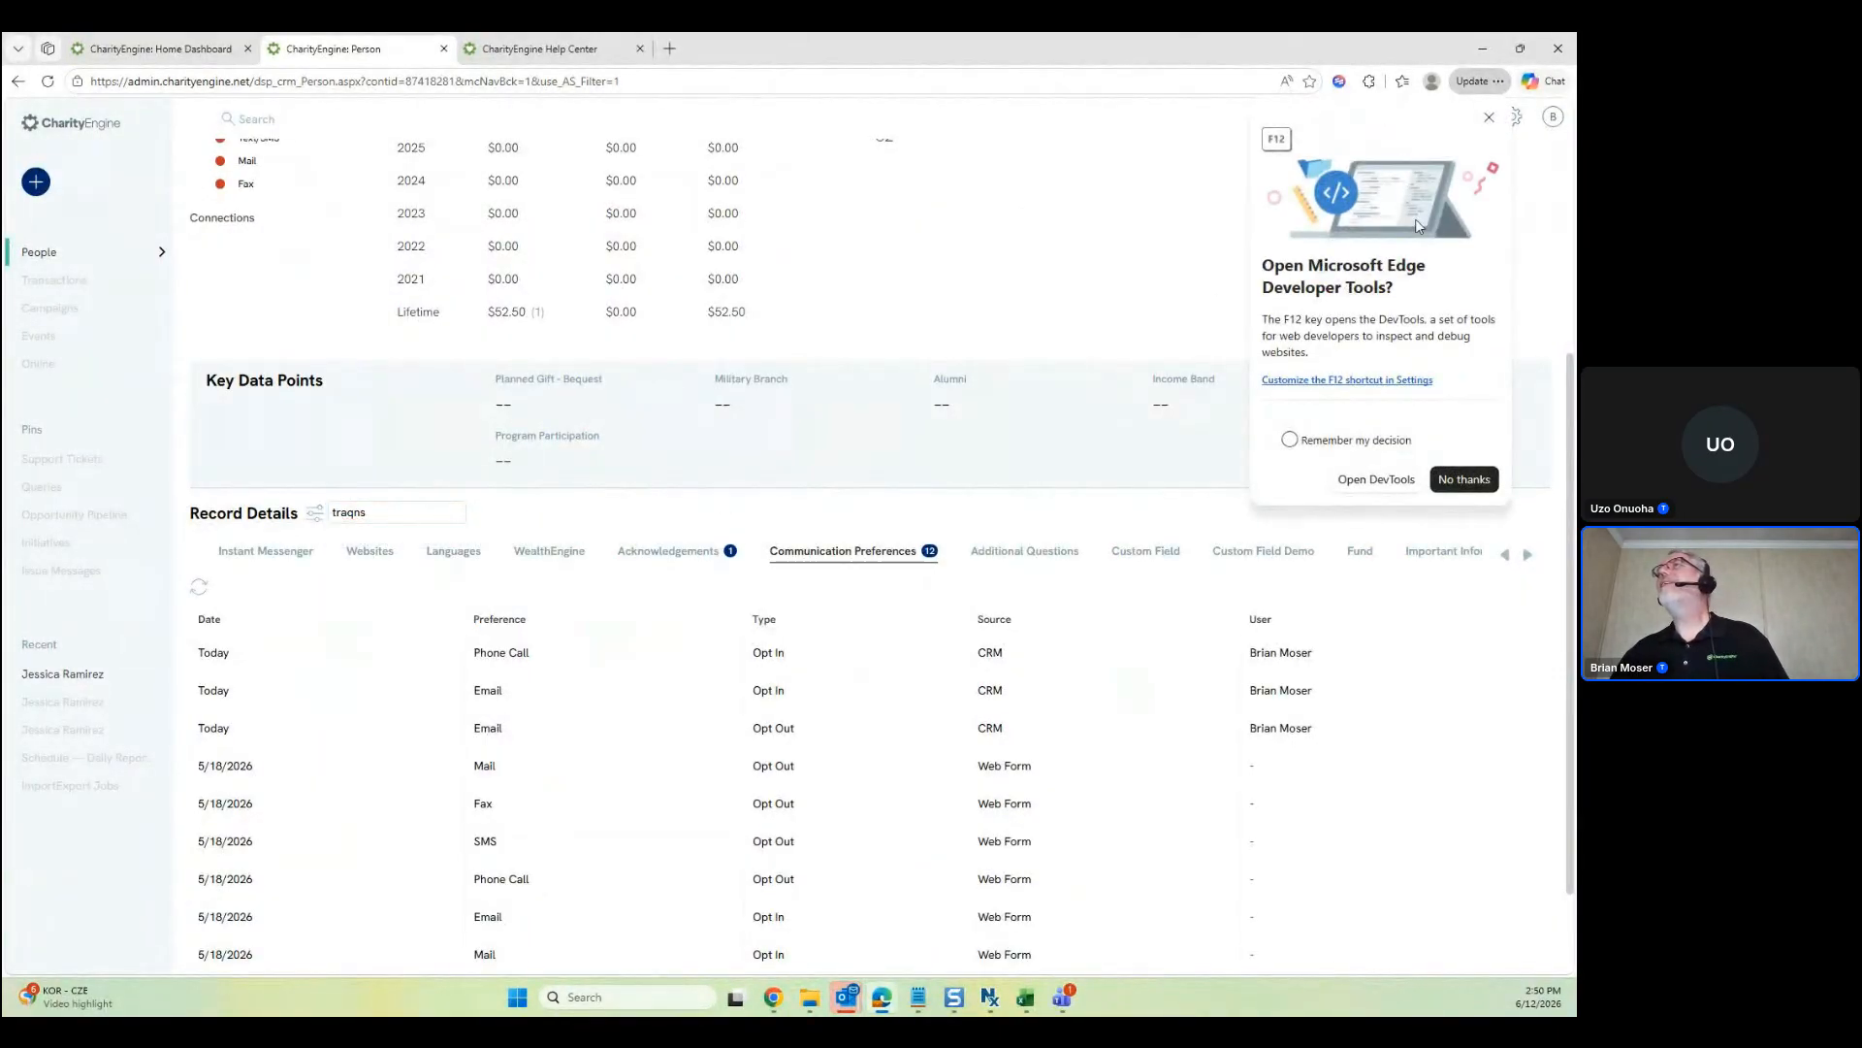
{"action": "left_click", "coordinate": [1489, 117]}
{"action": "left_click", "coordinate": [388, 517]}
{"action": "key", "text": "BackSpace"}
{"action": "key", "text": "BackSpace"}
{"action": "key", "text": "BackSpace"}
Review the first transaction's donation form from the Transactions tab, then open Configuration in a new tab
{"action": "left_click", "coordinate": [391, 540]}
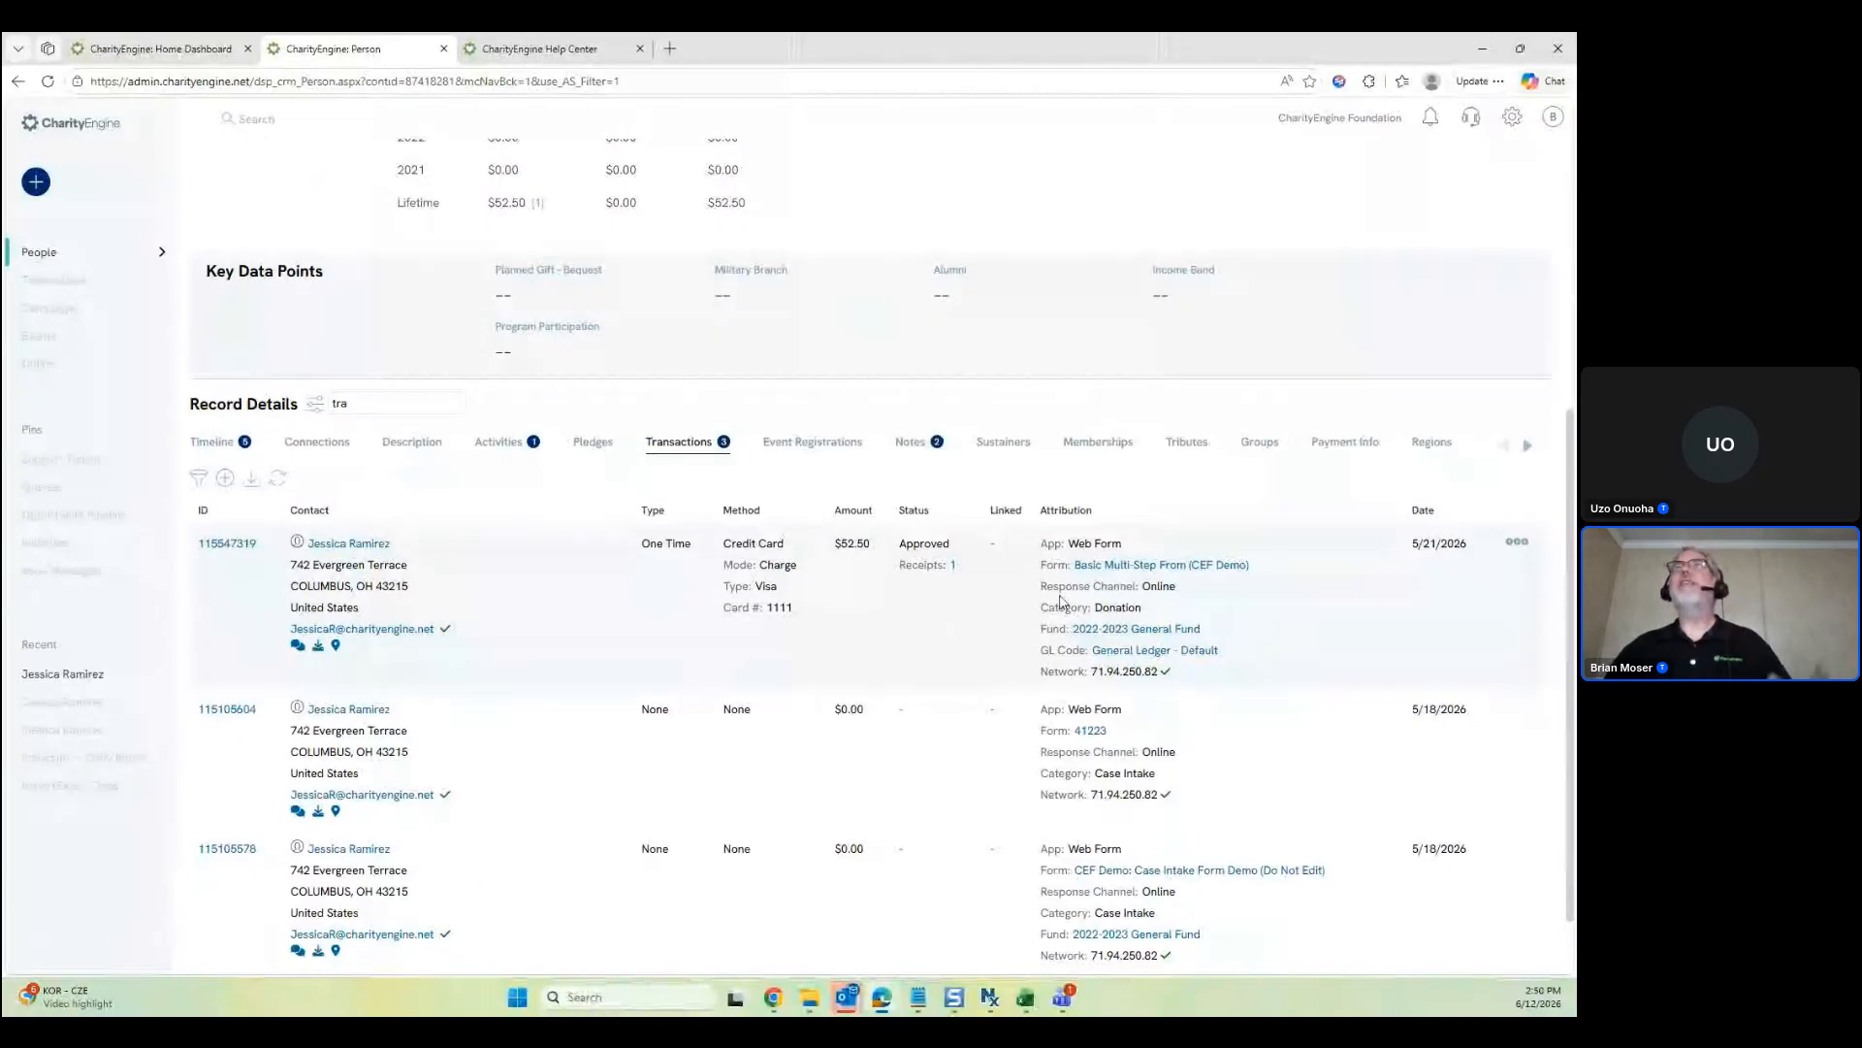
{"action": "left_click", "coordinate": [1155, 565]}
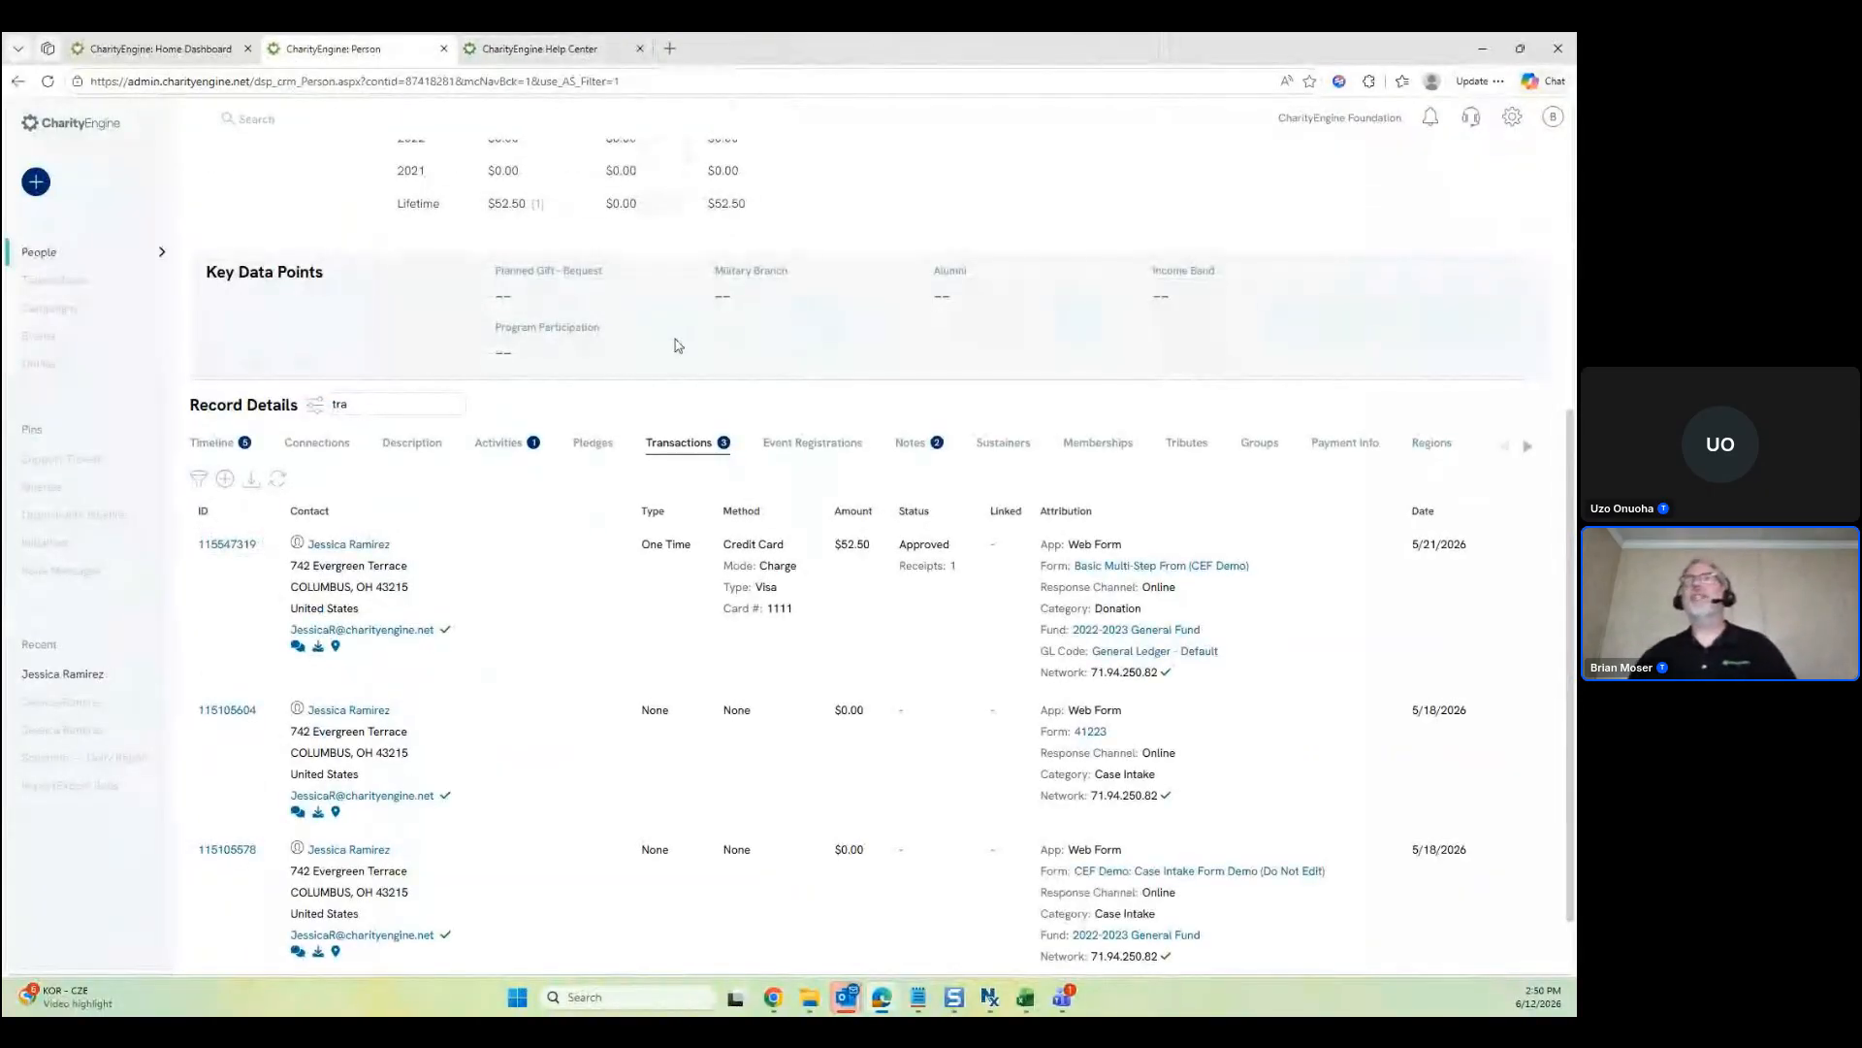
{"action": "scroll", "coordinate": [219, 452], "scroll_direction": "up", "scroll_amount": 5}
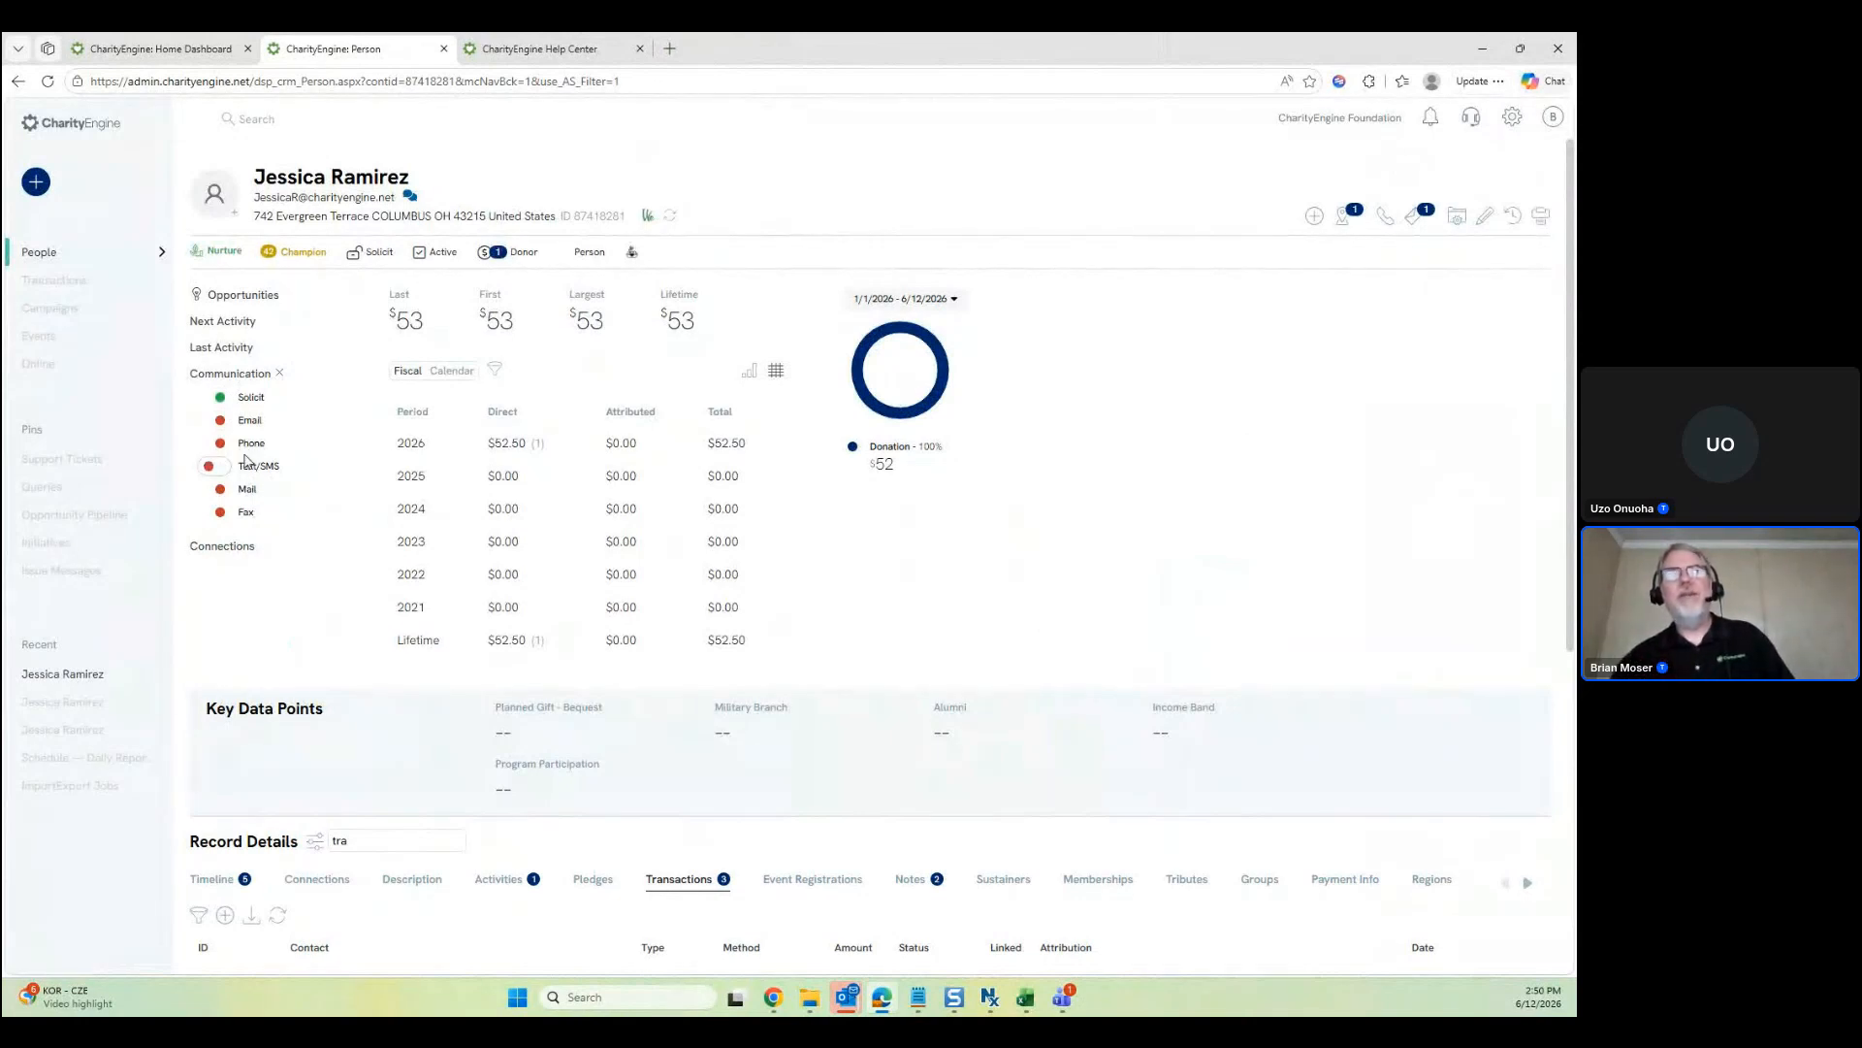
{"action": "left_click", "coordinate": [1511, 124]}
{"action": "left_click", "coordinate": [534, 49]}
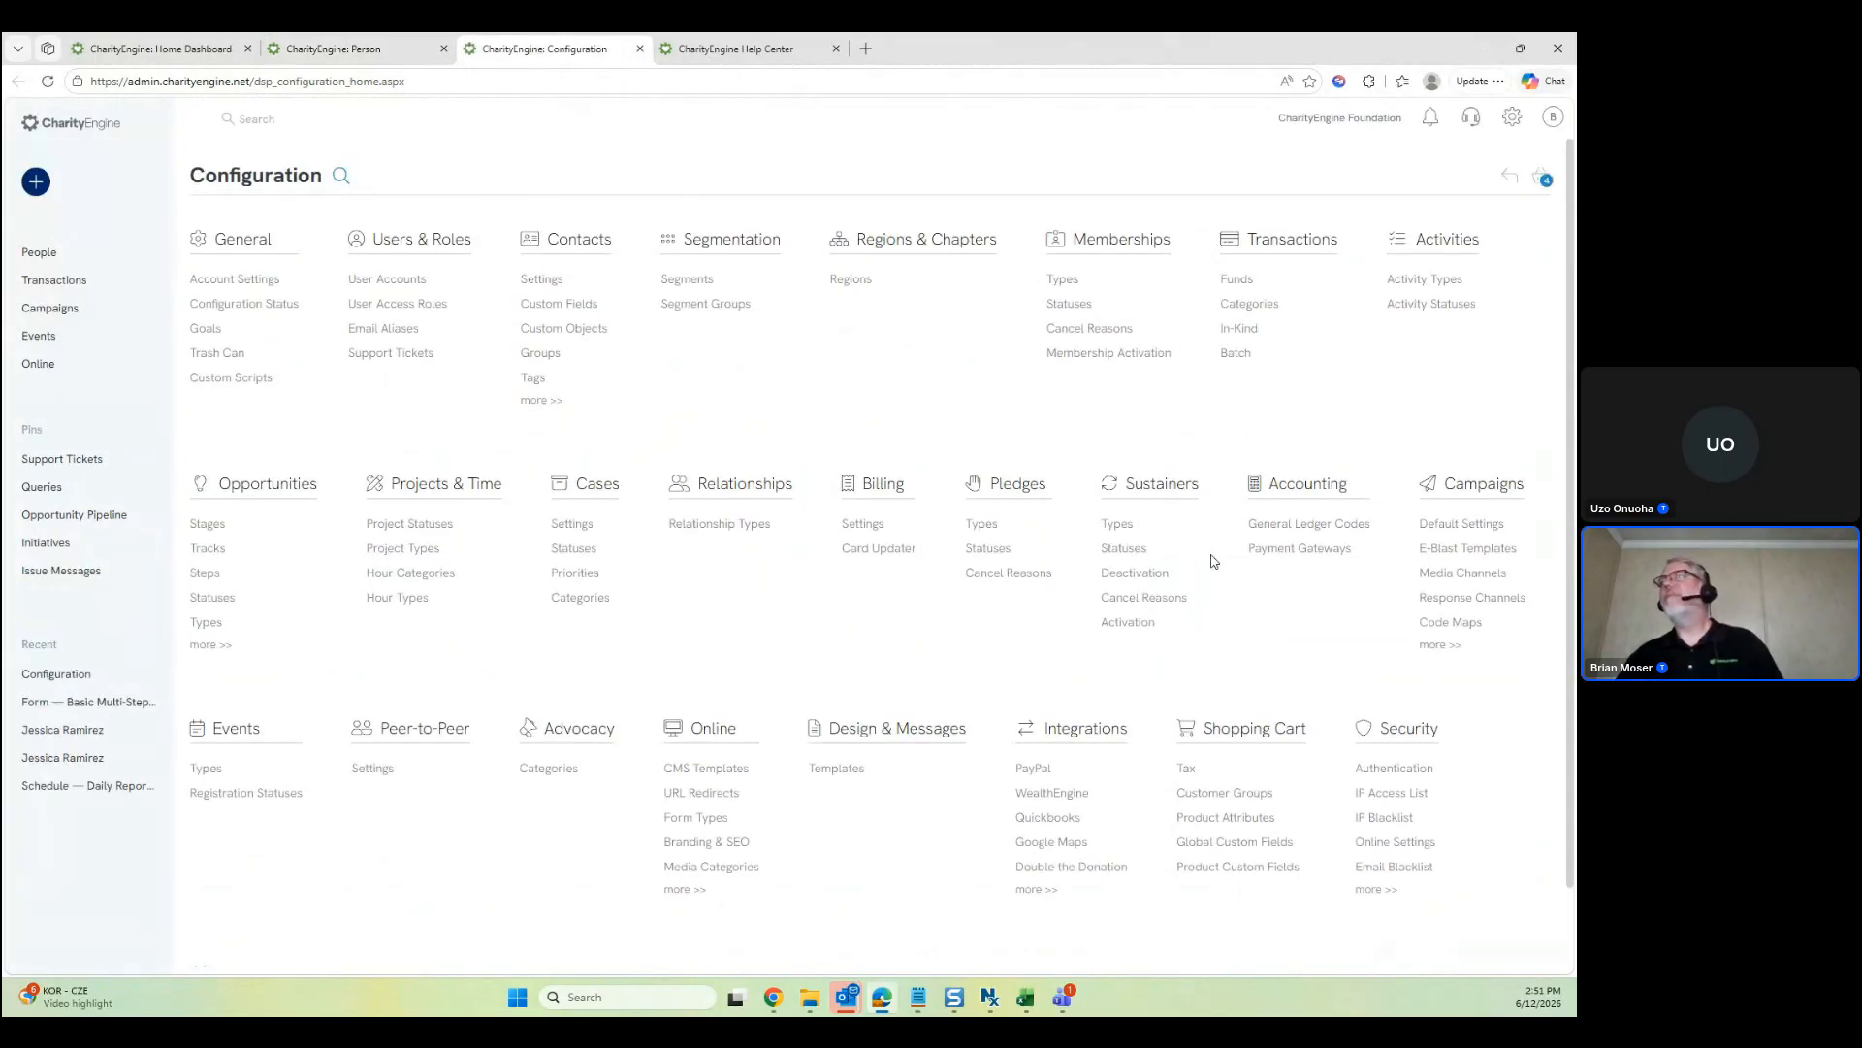
Open Default Campaign Settings and view its Deliverability, then Unsubscribe options with the User Center app
{"action": "left_click", "coordinate": [1489, 529]}
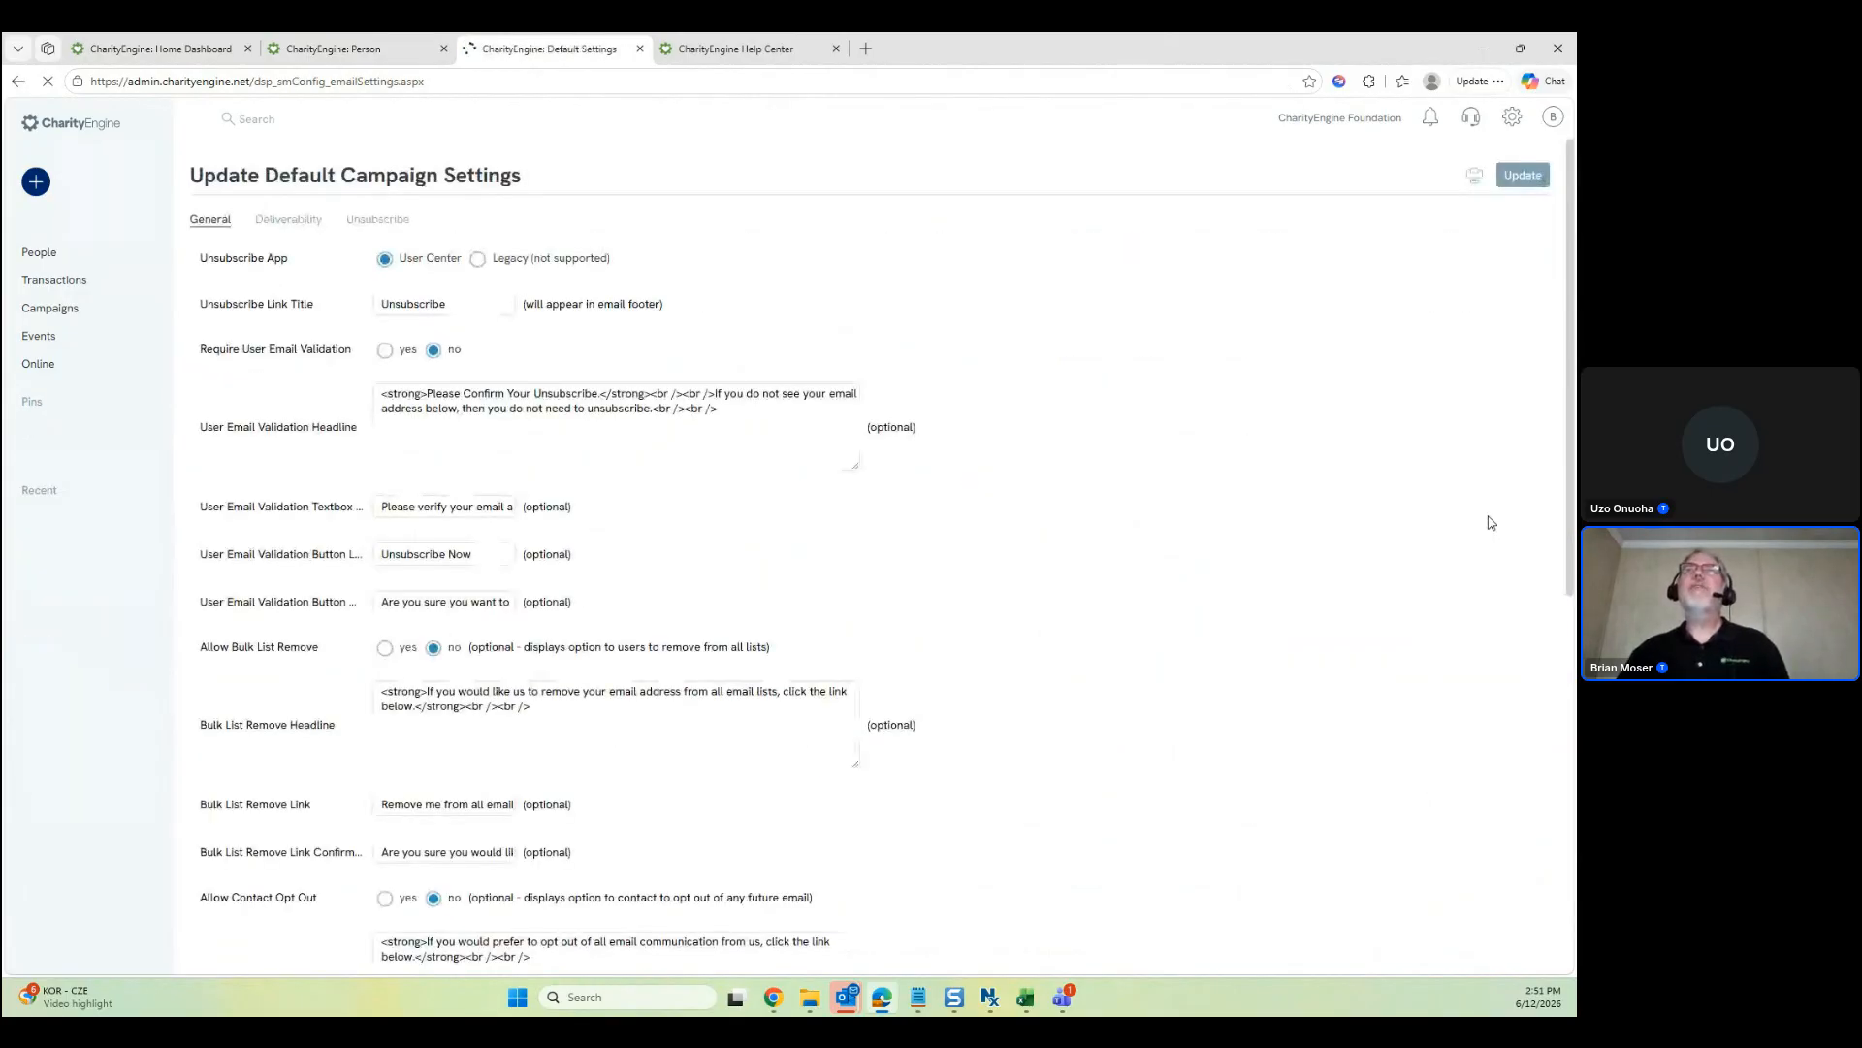
{"action": "left_click", "coordinate": [306, 259]}
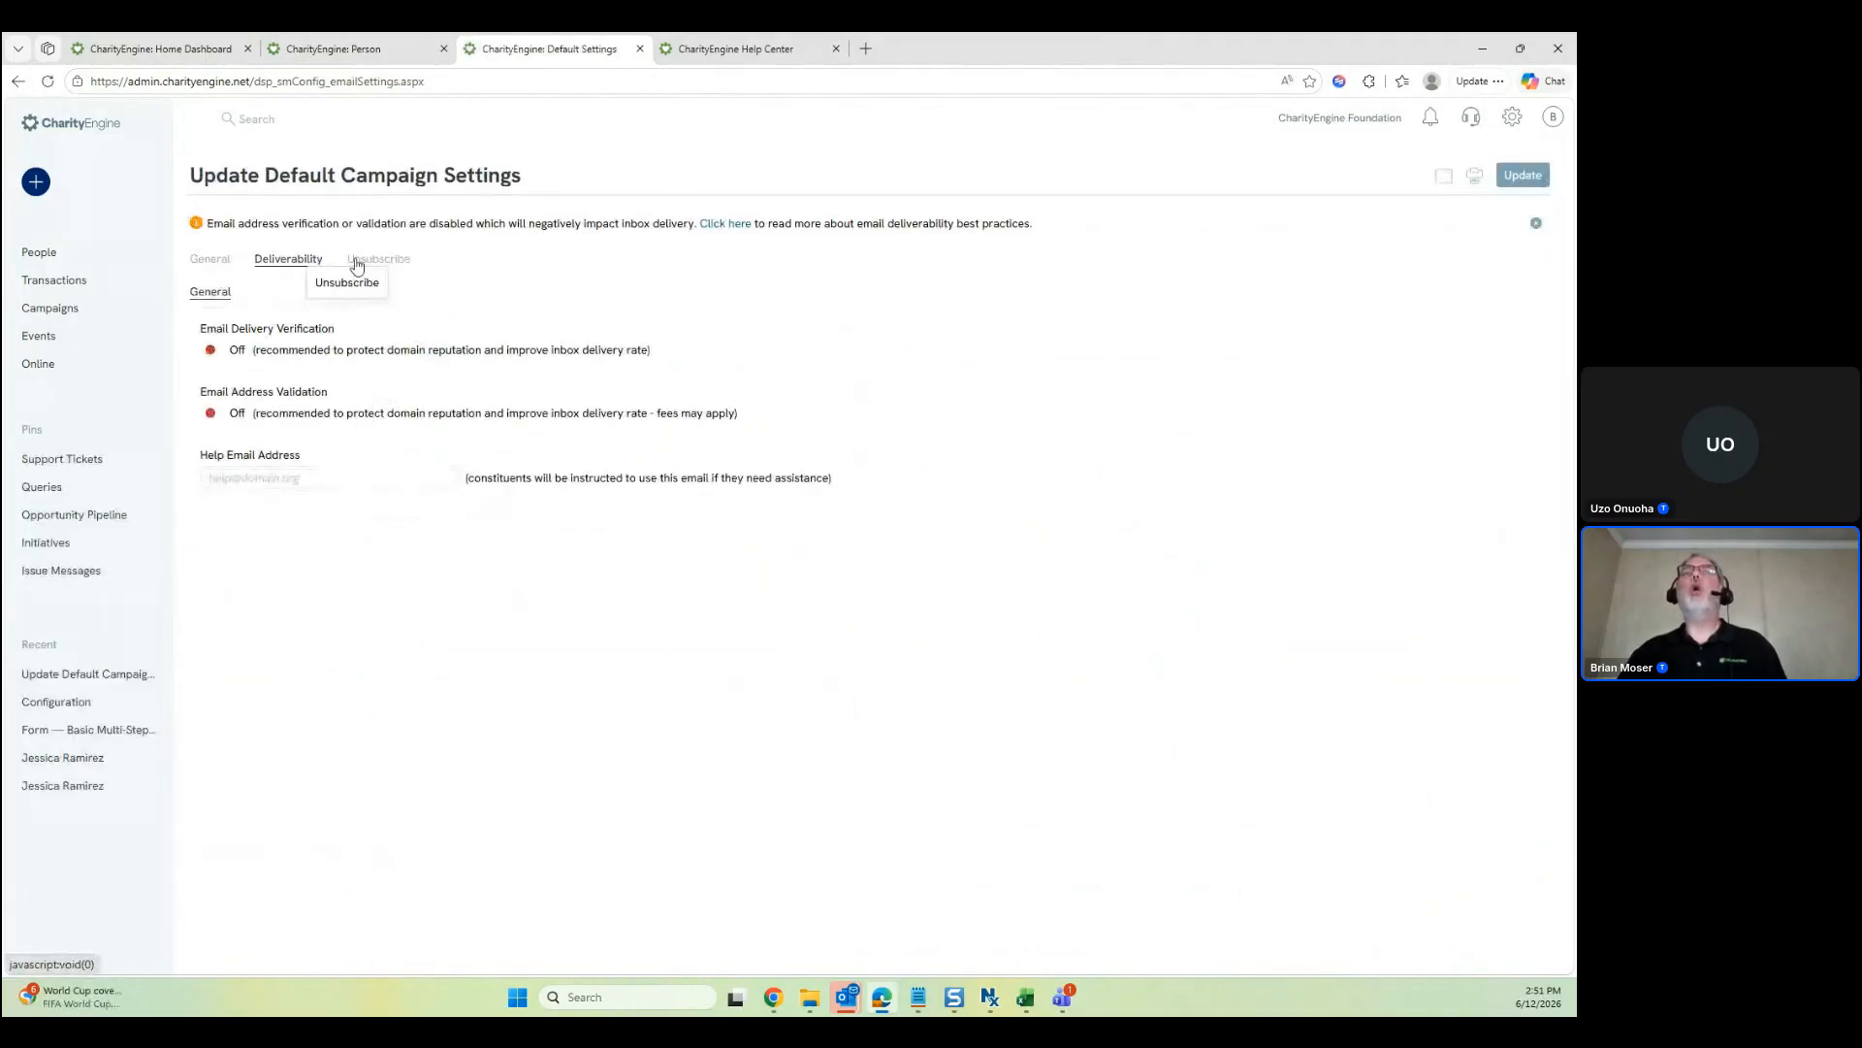
{"action": "left_click", "coordinate": [357, 262]}
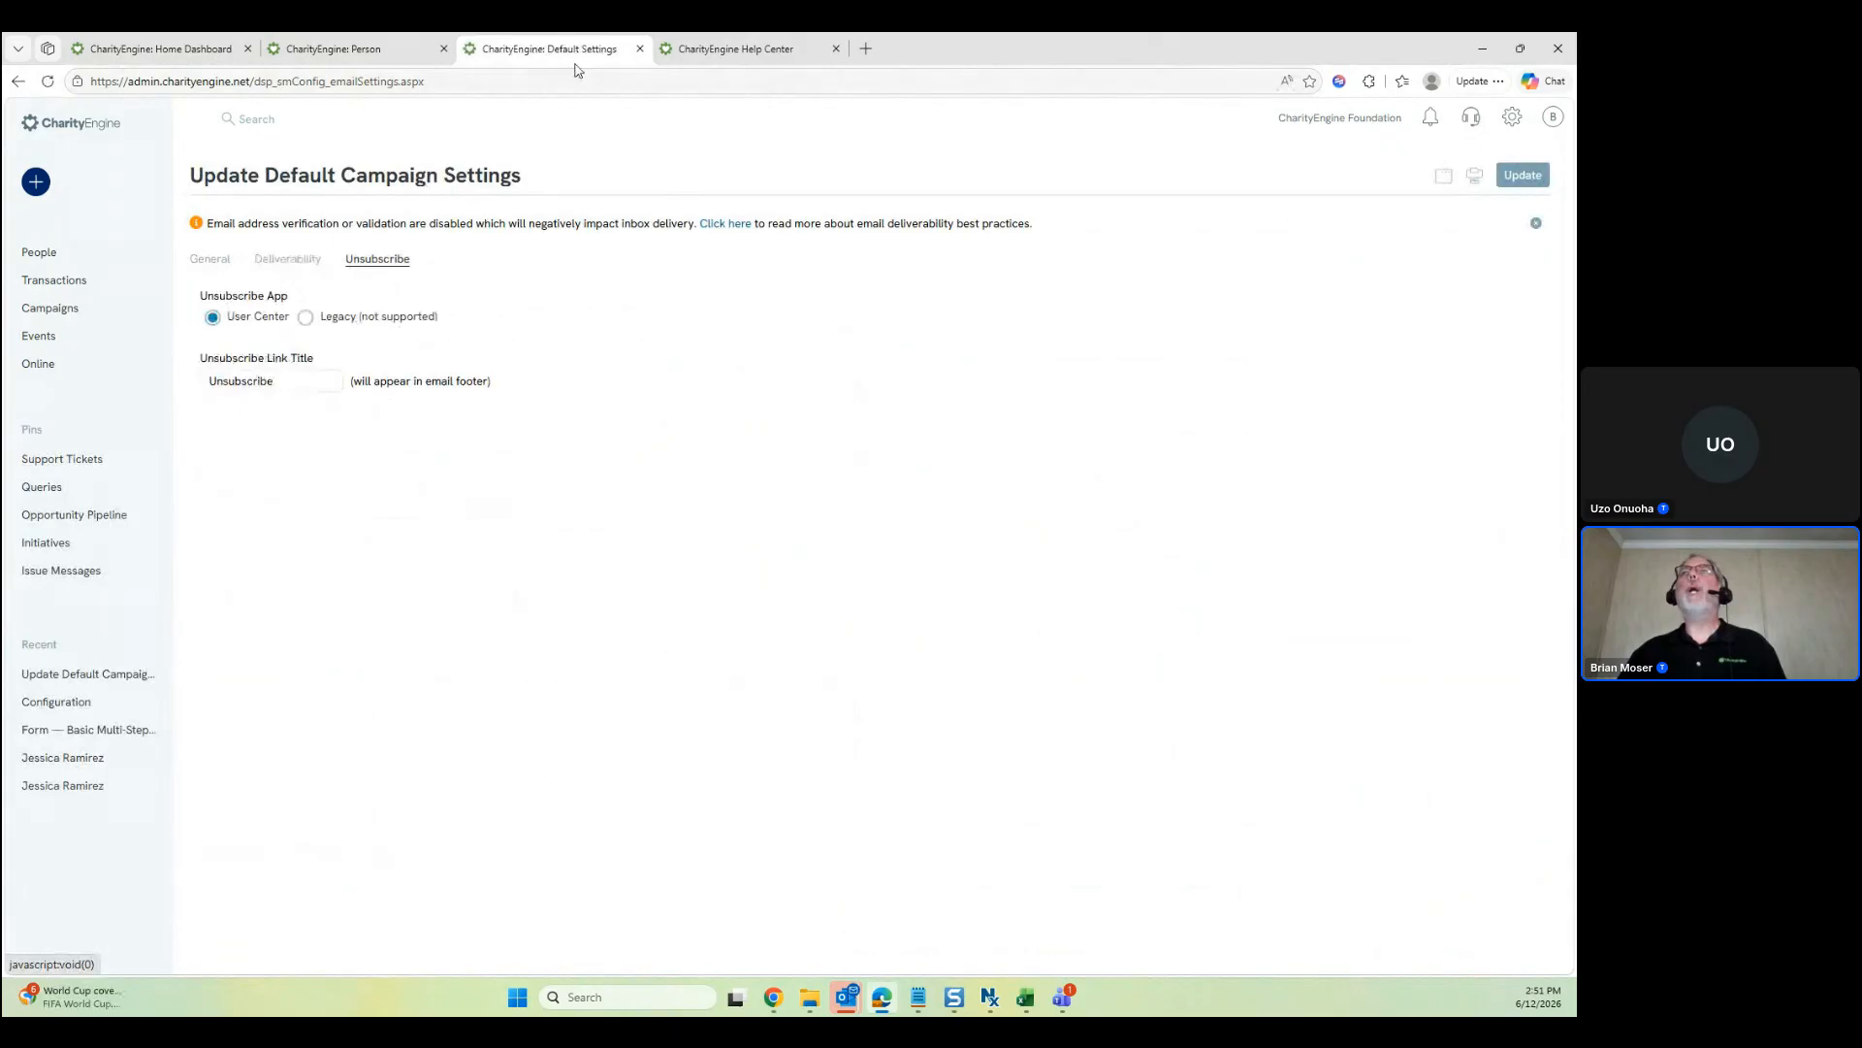
Close campaign settings, browse Account Settings sections System through Grassroots, then return to Configuration
{"action": "left_click", "coordinate": [640, 50]}
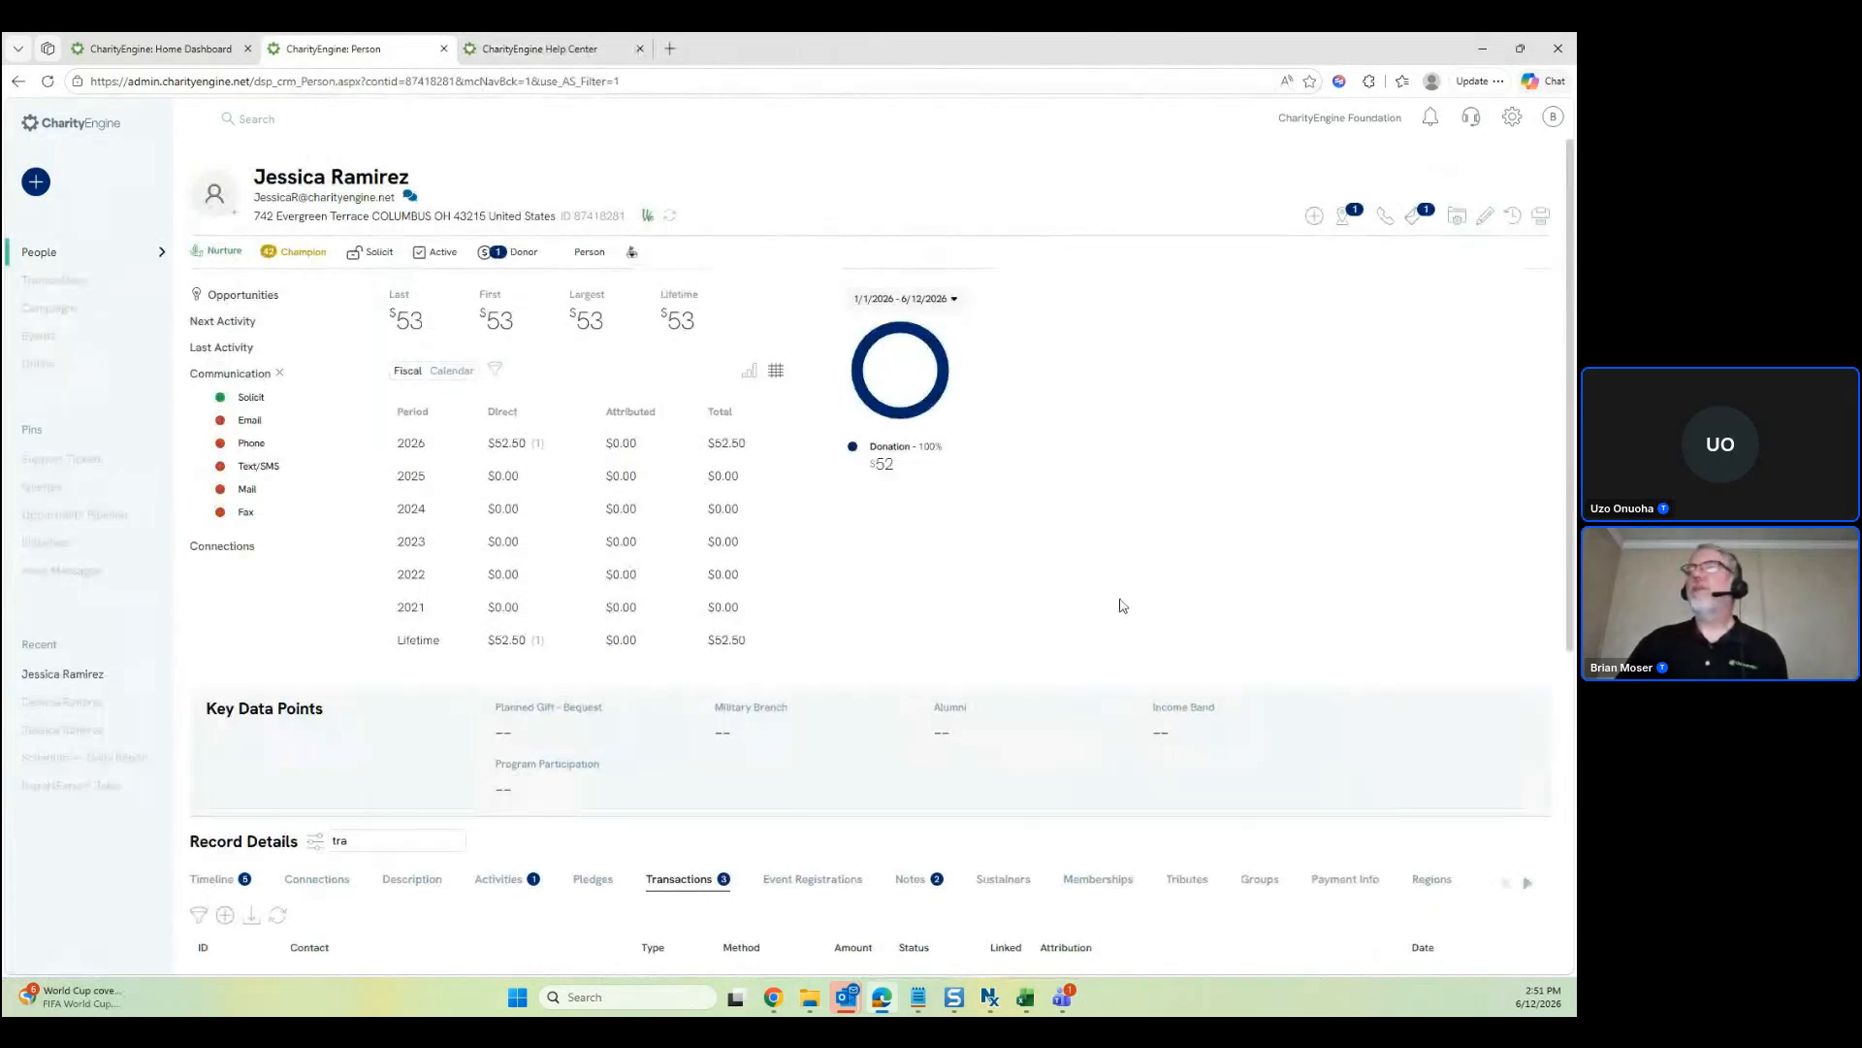
{"action": "left_click", "coordinate": [1513, 116]}
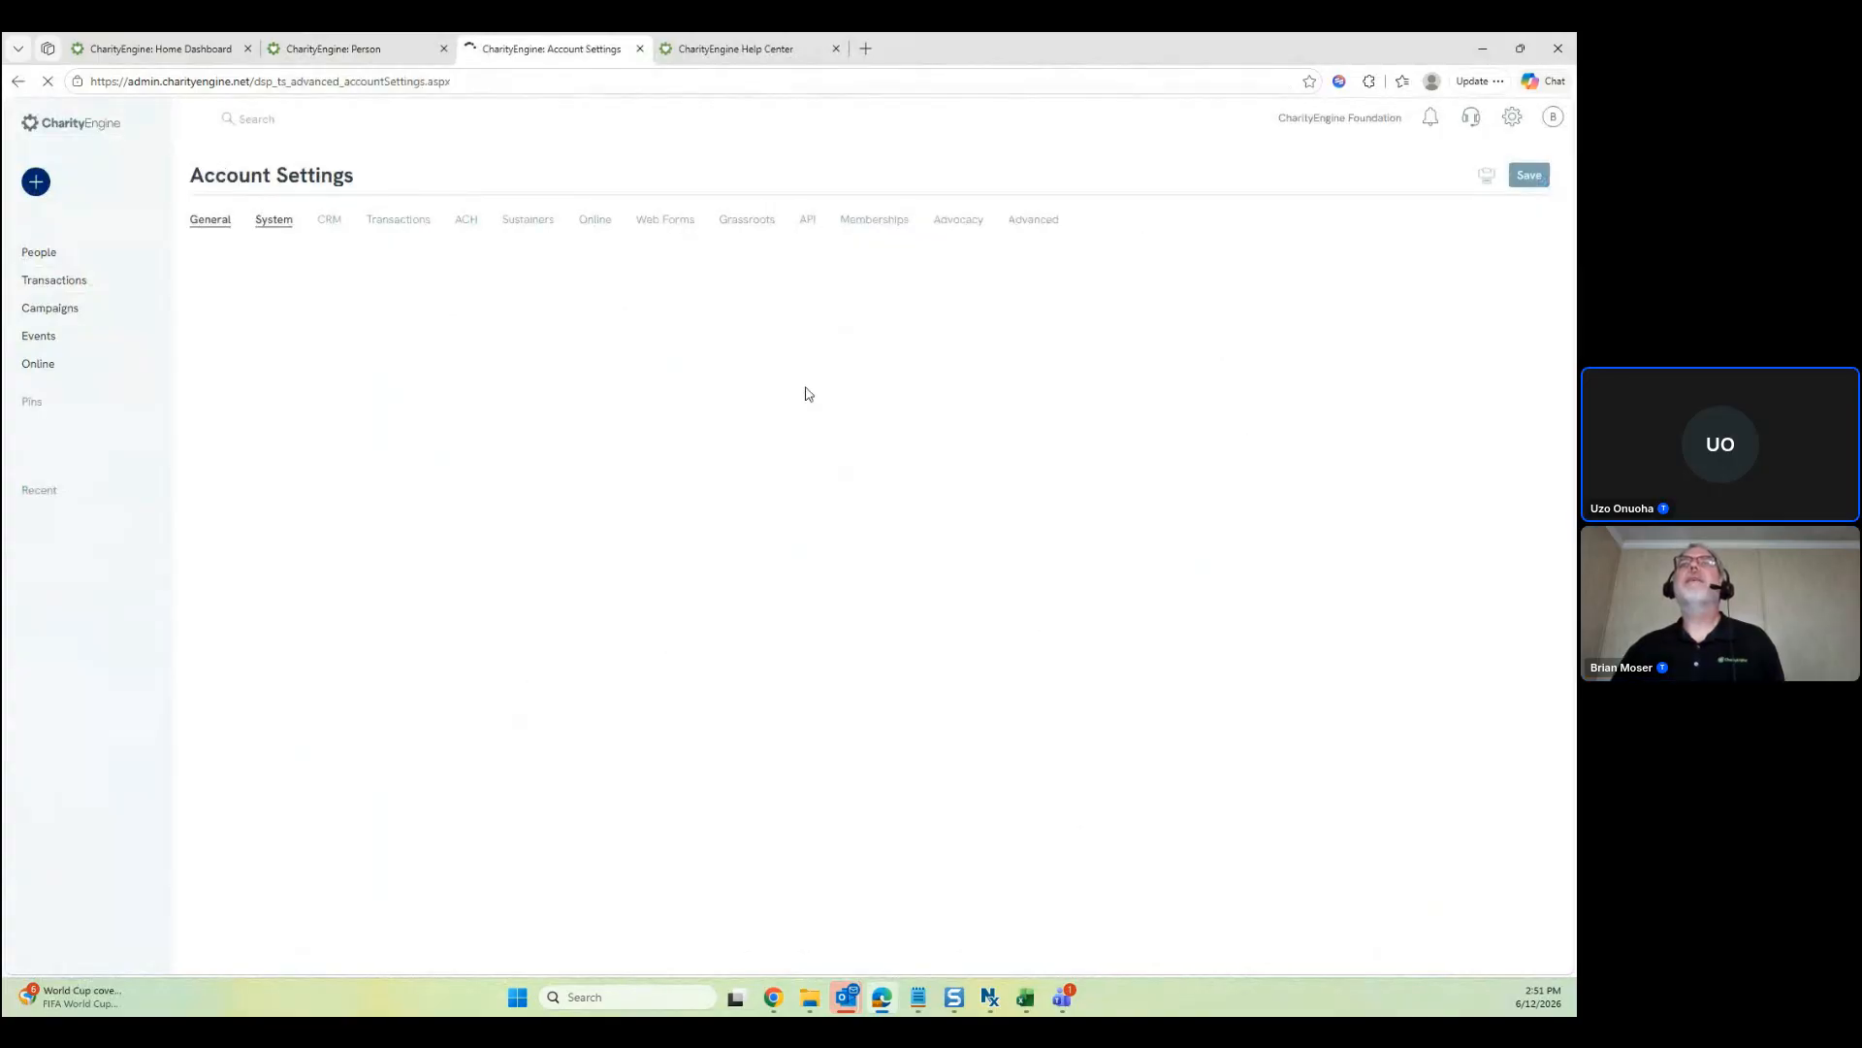
{"action": "left_click", "coordinate": [283, 225]}
{"action": "left_click", "coordinate": [335, 224]}
{"action": "left_click", "coordinate": [367, 221]}
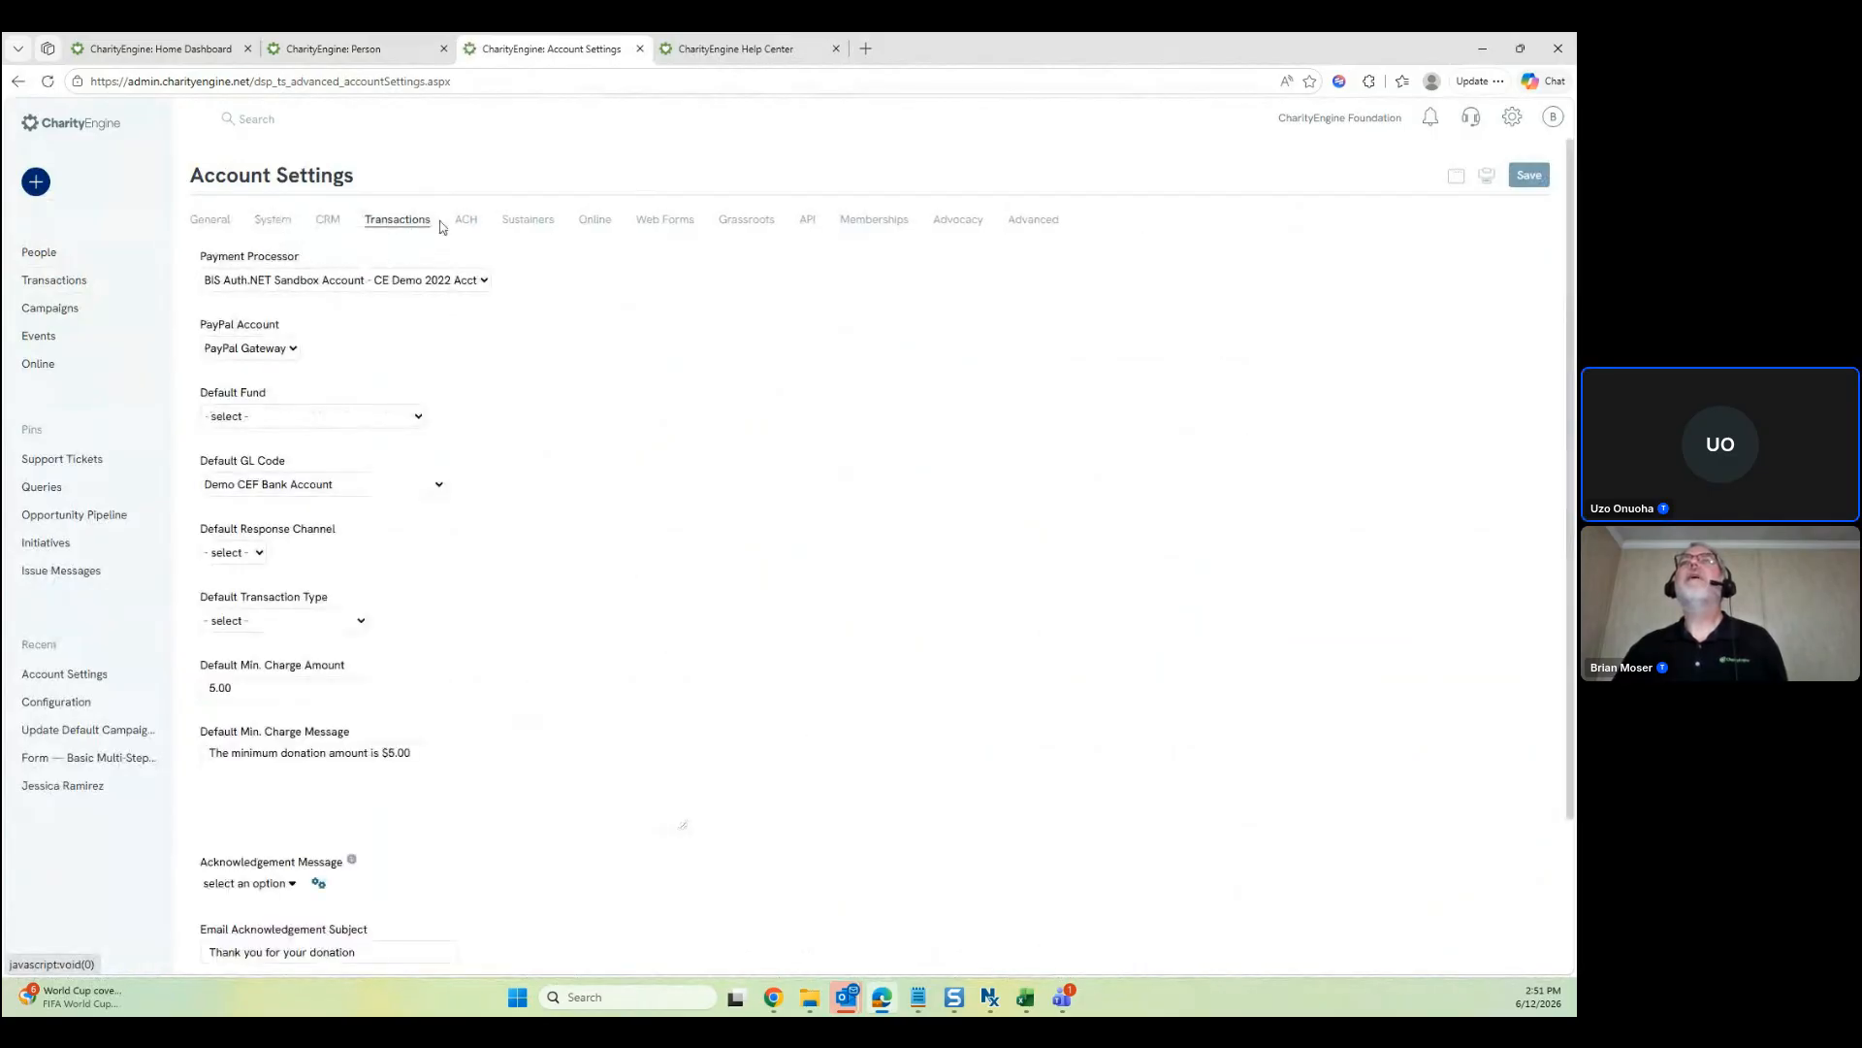
{"action": "left_click", "coordinate": [462, 222]}
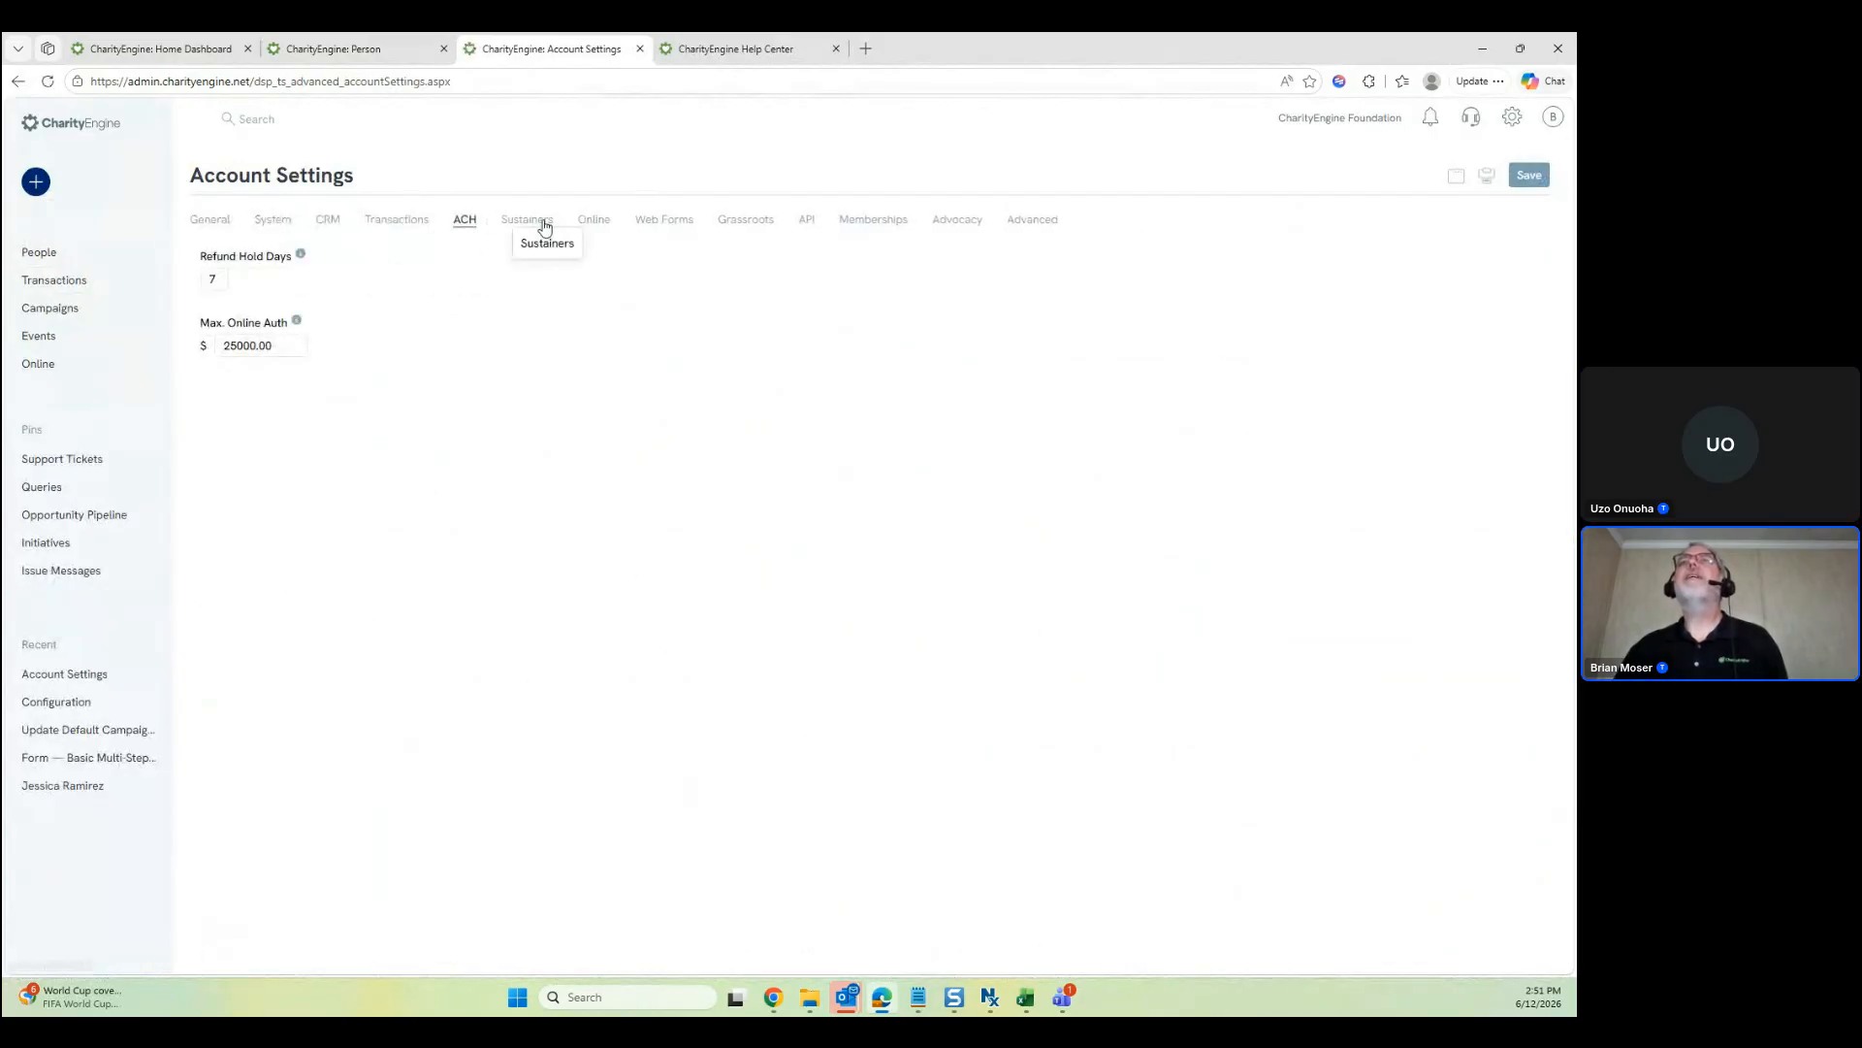
{"action": "left_click", "coordinate": [540, 223]}
{"action": "left_click", "coordinate": [595, 221]}
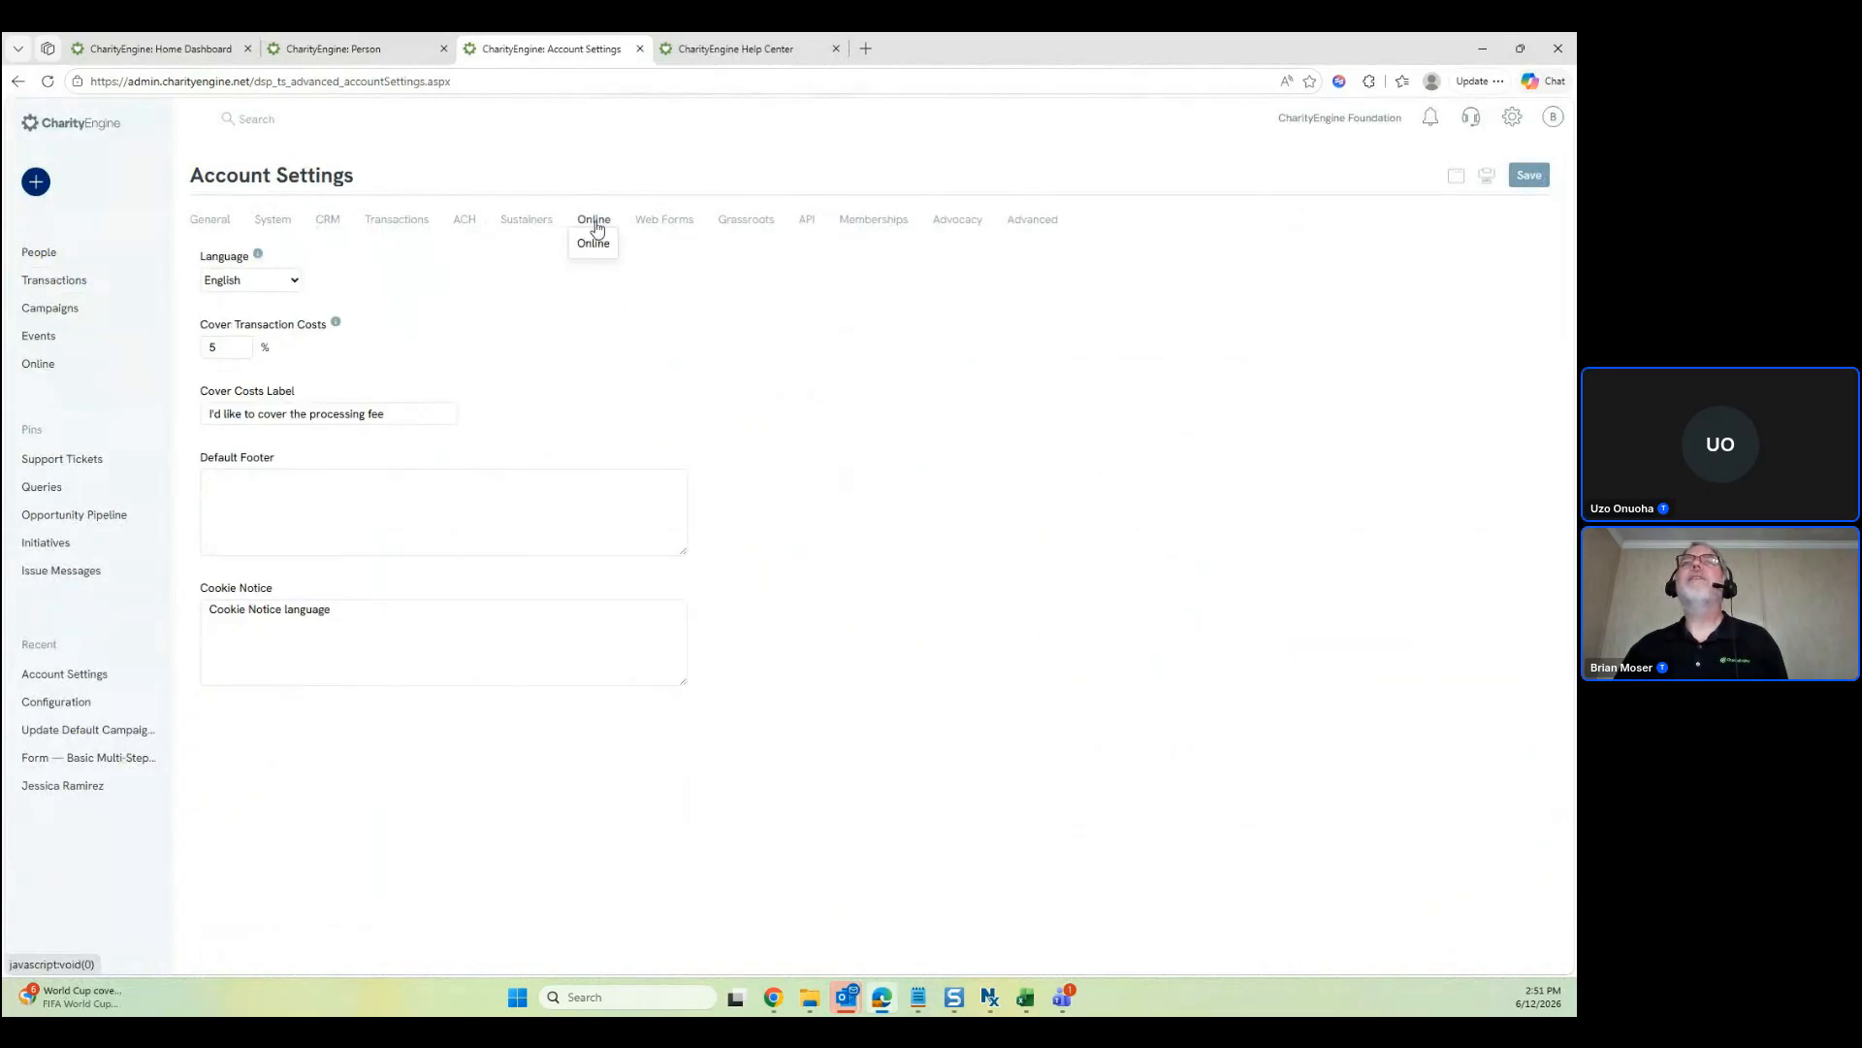
{"action": "left_click", "coordinate": [660, 225]}
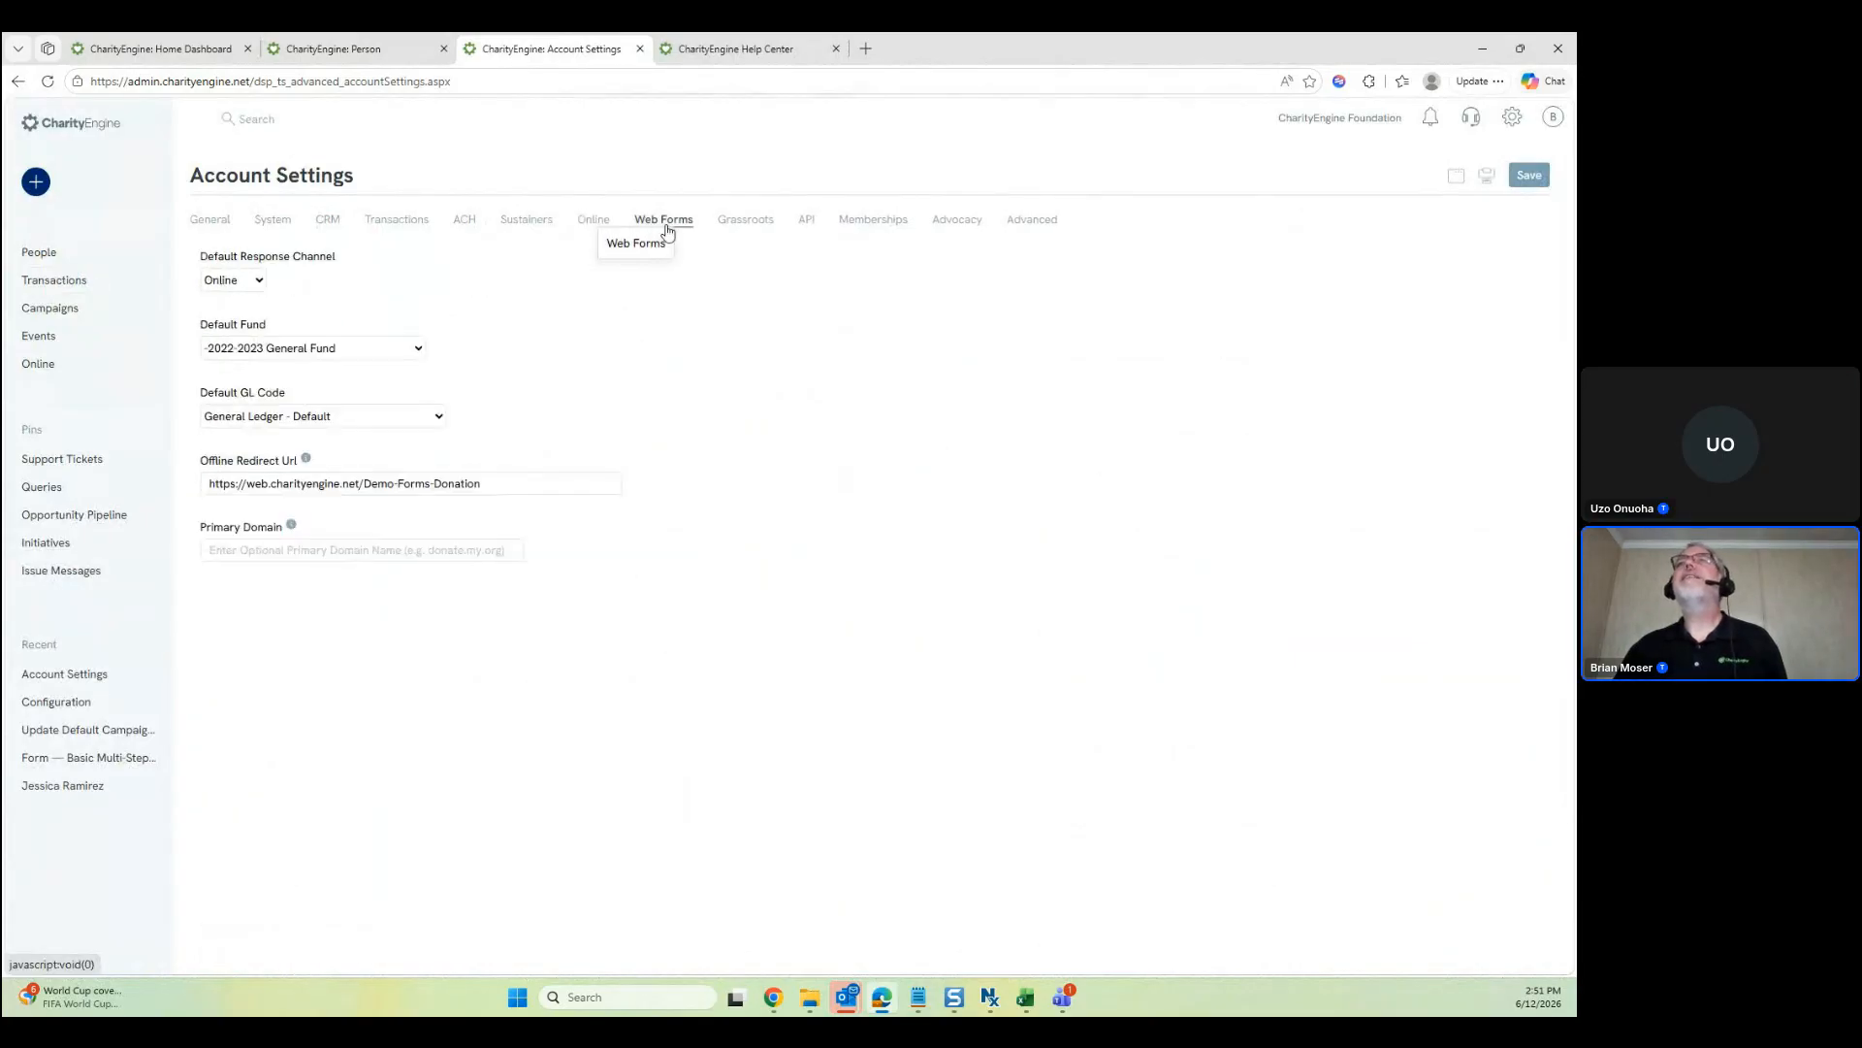
{"action": "left_click", "coordinate": [758, 225]}
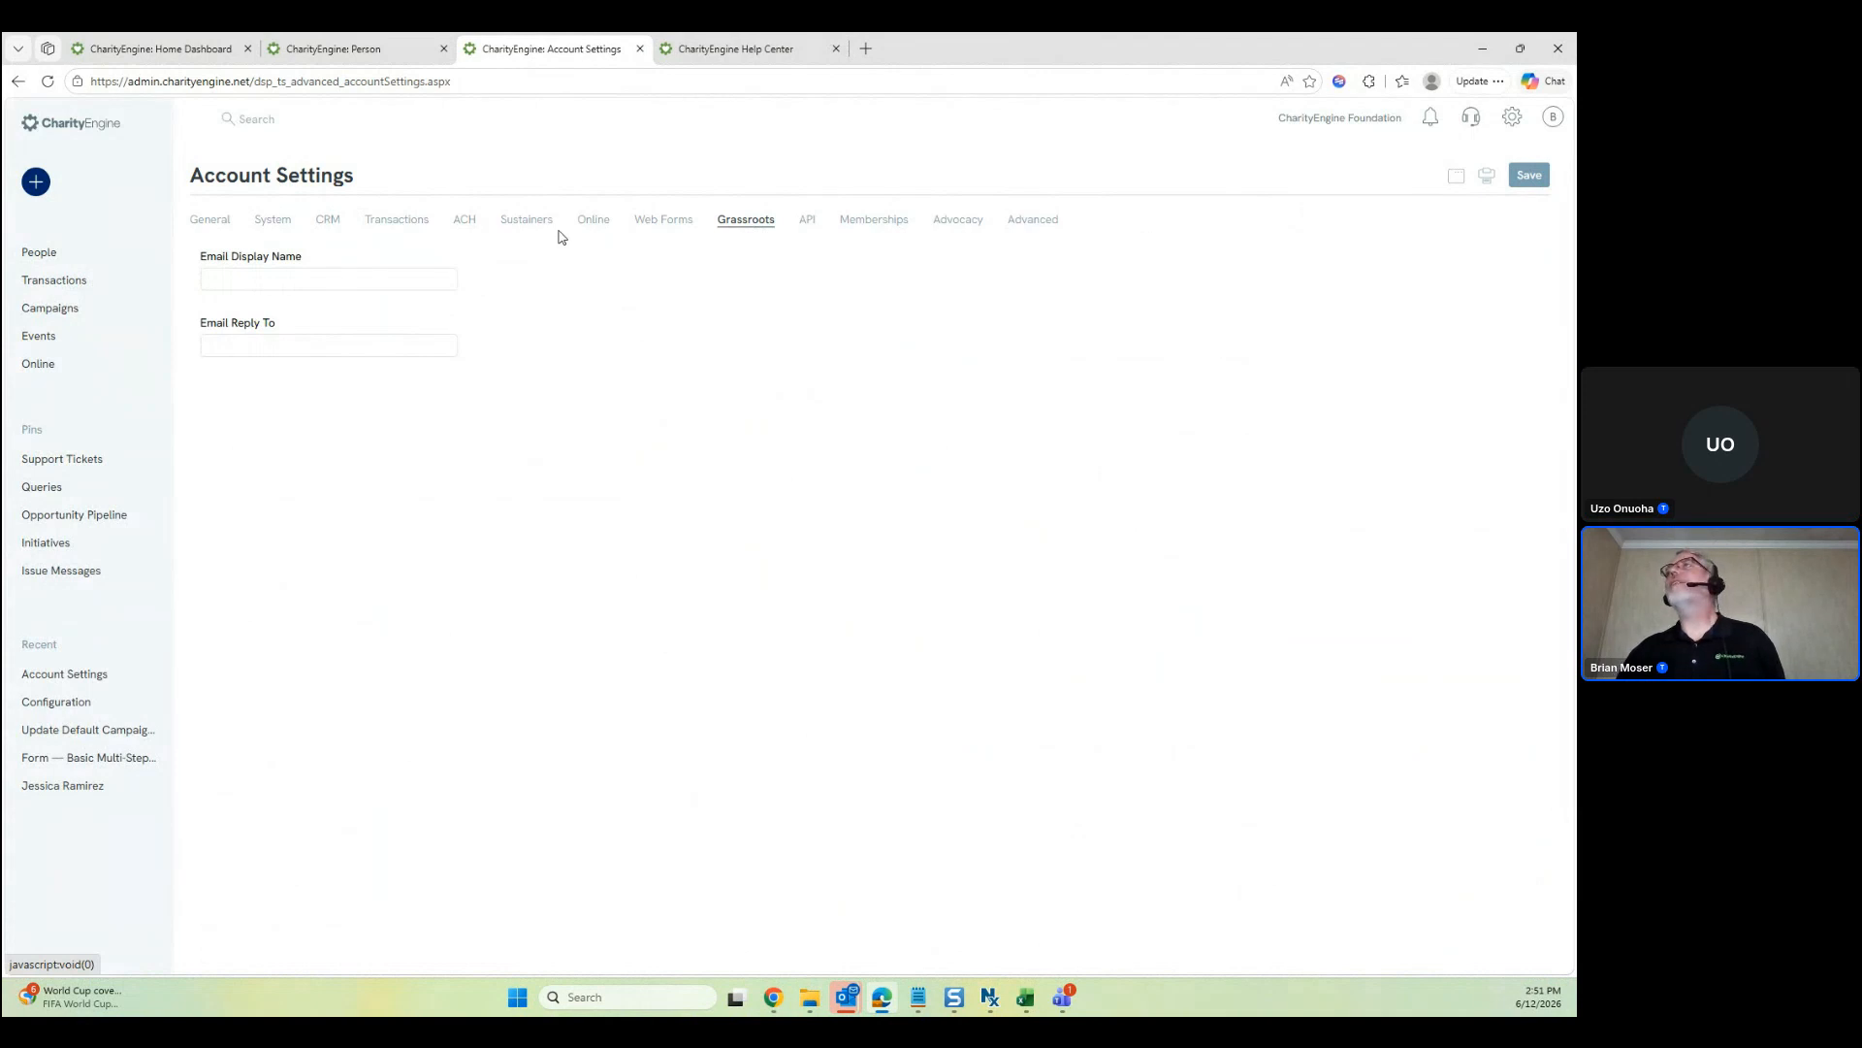
{"action": "left_click", "coordinate": [210, 220]}
{"action": "left_click", "coordinate": [1513, 118]}
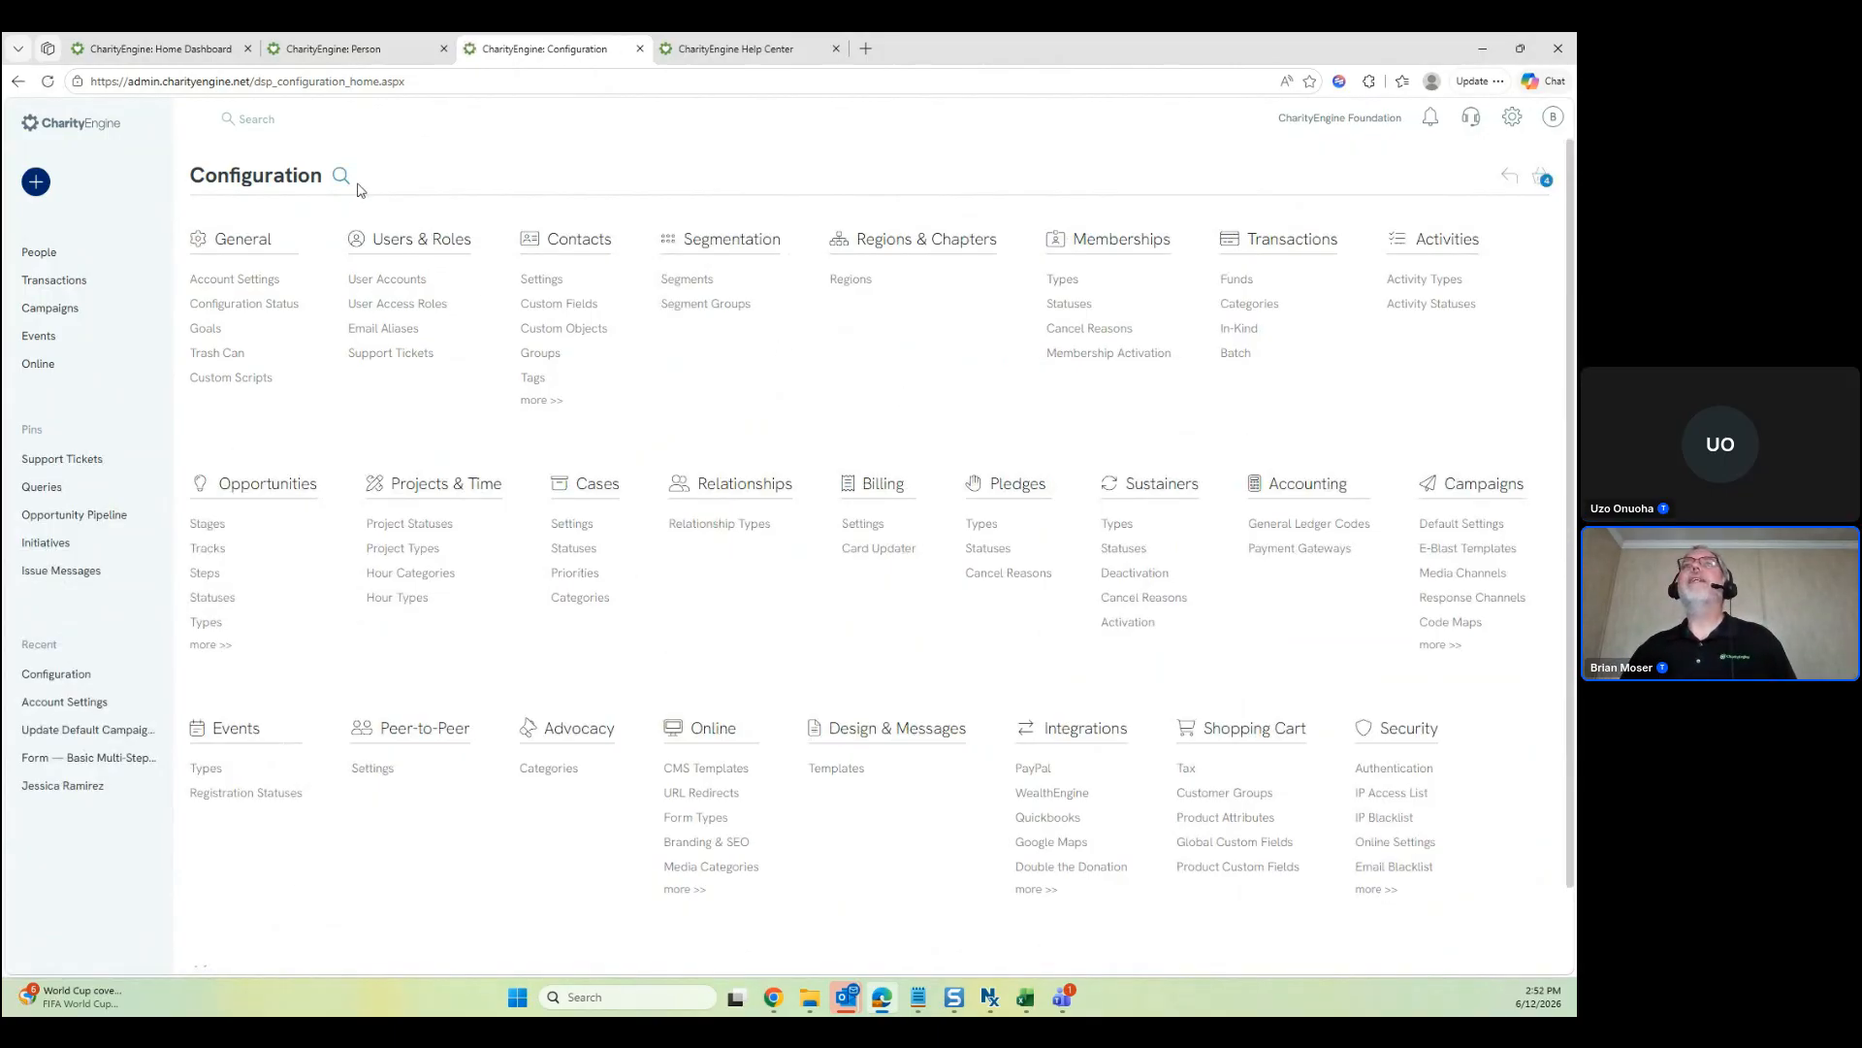
Open Contacts settings and review the Communication Opt-In Mode choices, leaving it at Compliant
{"action": "left_click", "coordinate": [551, 282]}
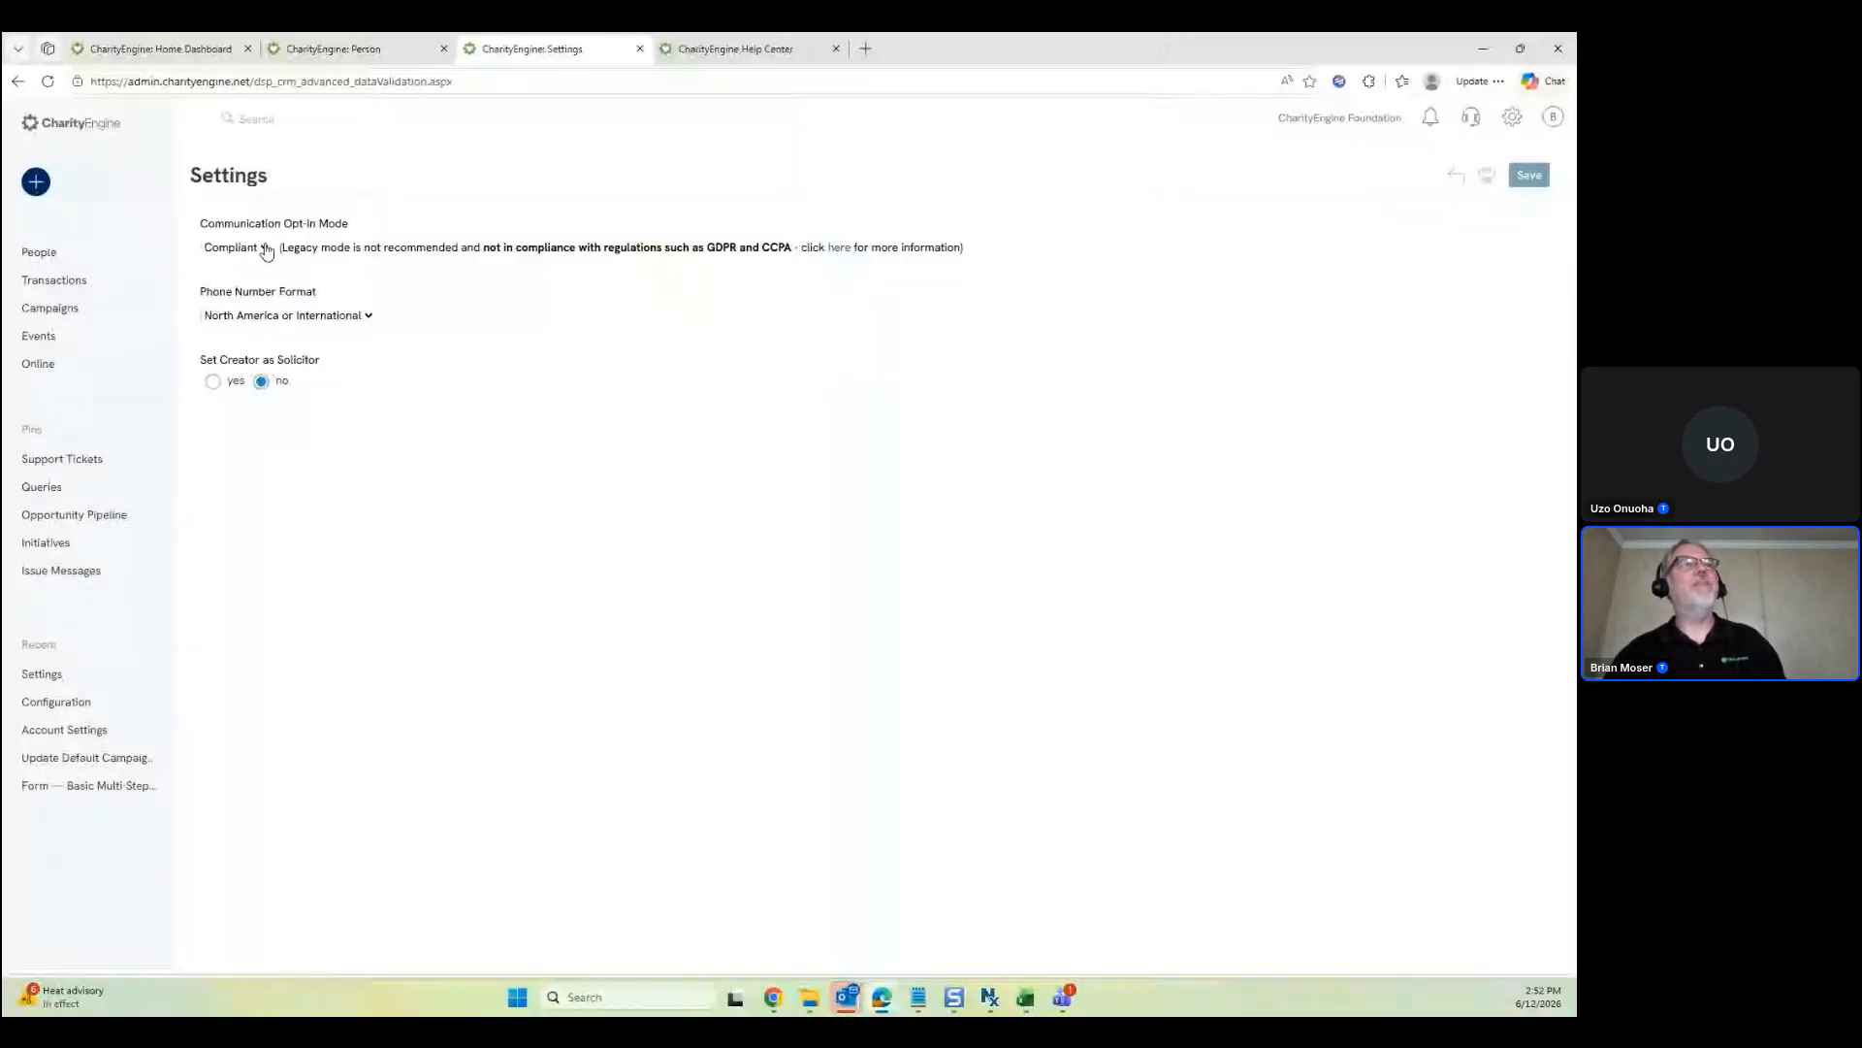
{"action": "left_click", "coordinate": [266, 249]}
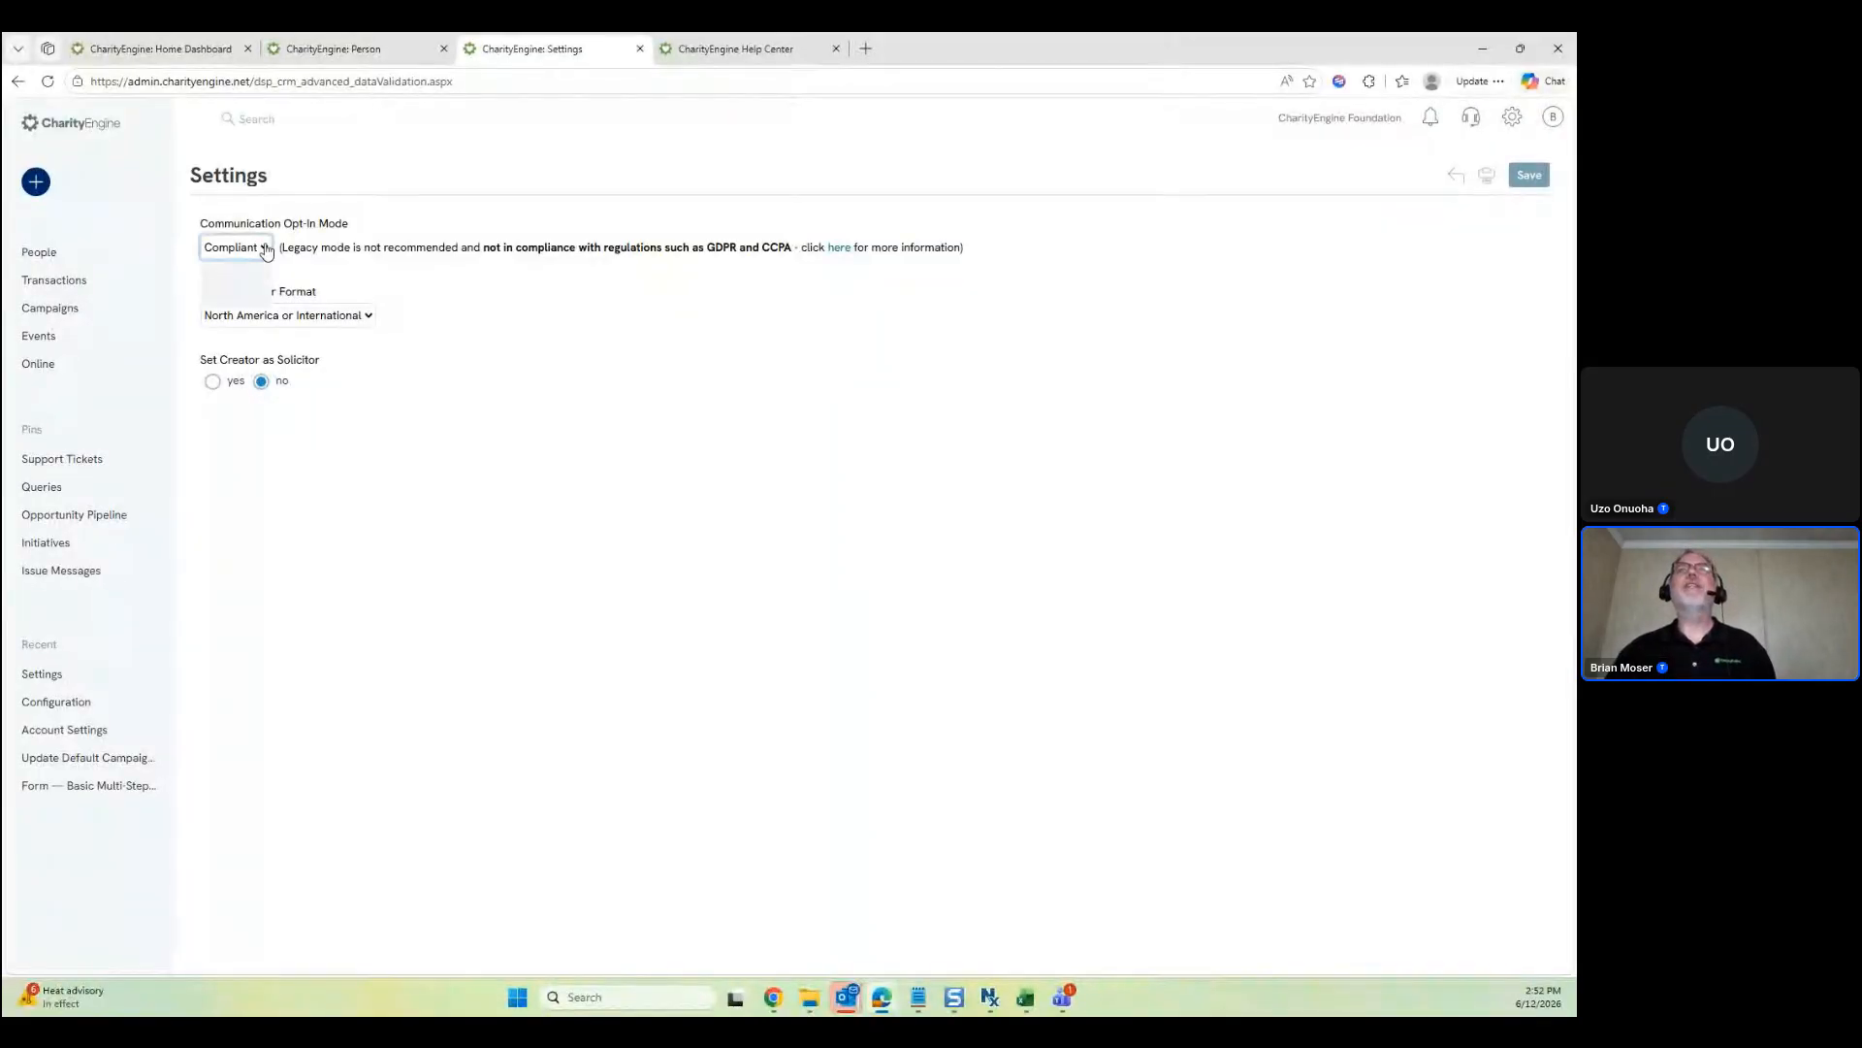
{"action": "left_click", "coordinate": [569, 416]}
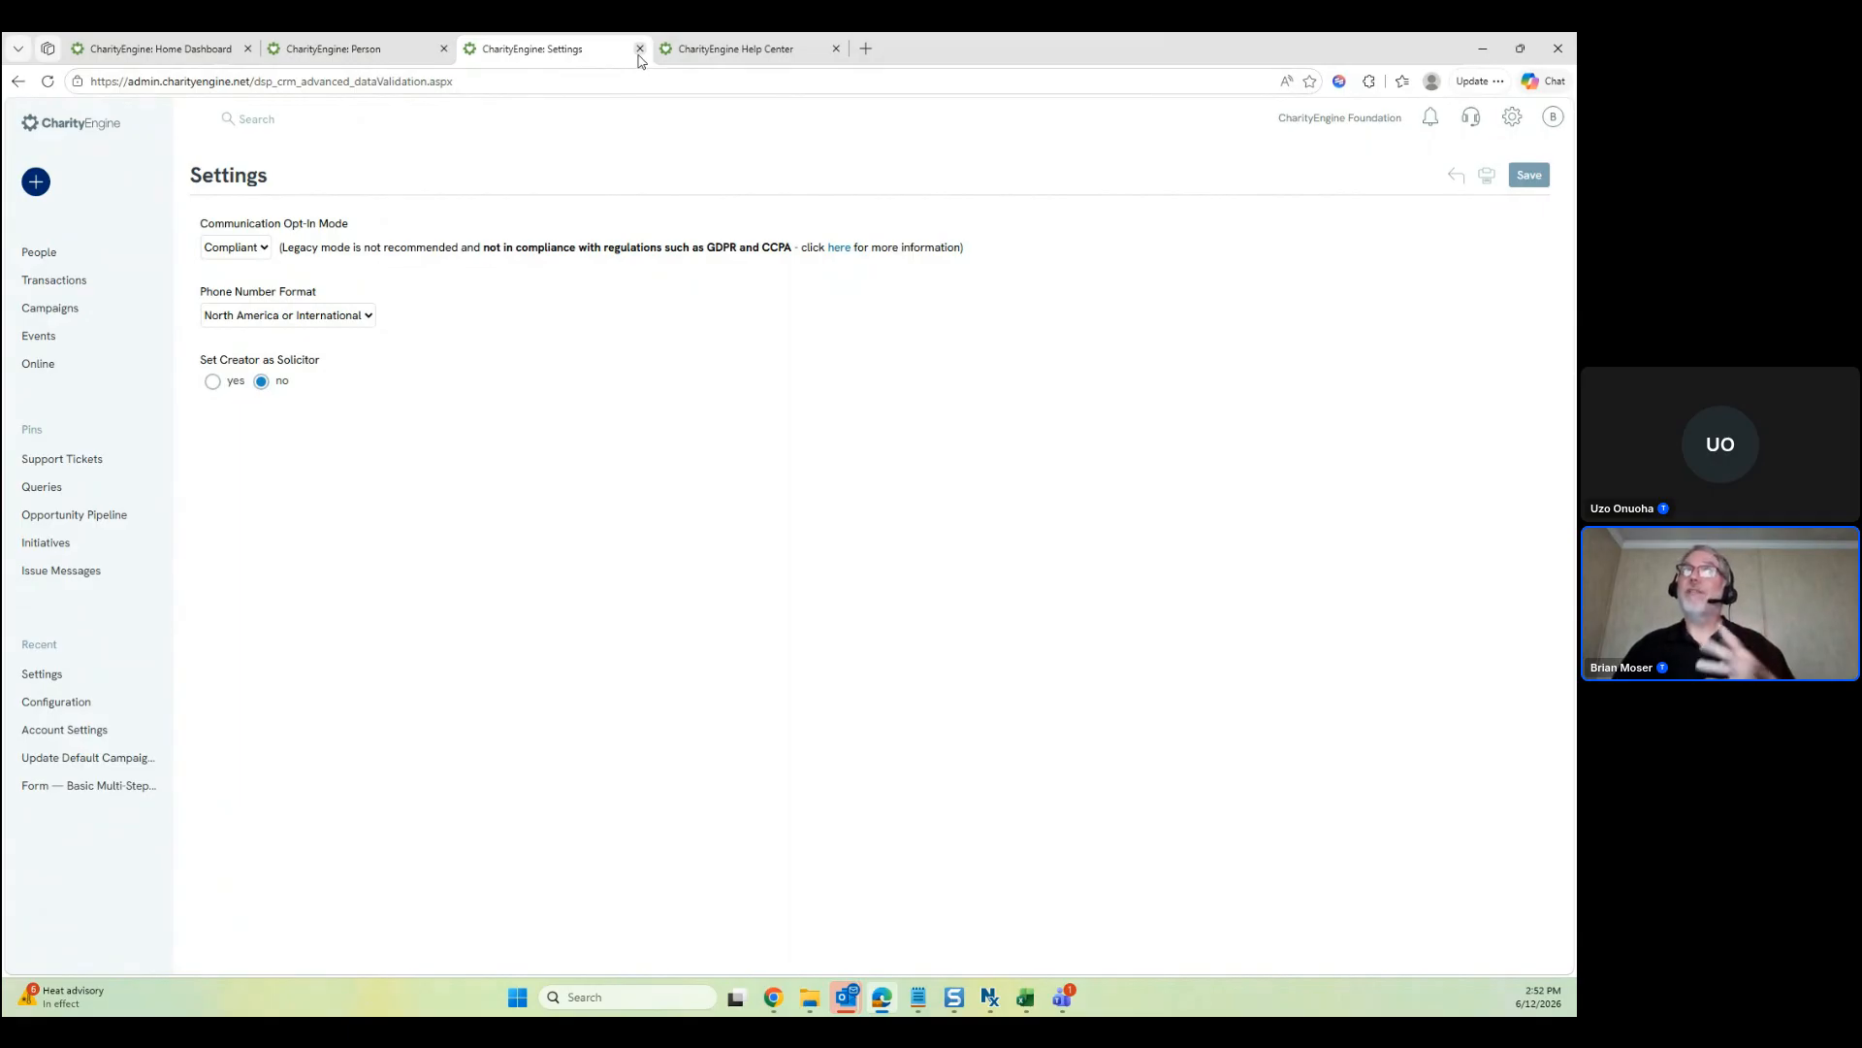
Search the Help Center for 'legacy mode', then return to the contact's record
{"action": "left_click", "coordinate": [708, 49]}
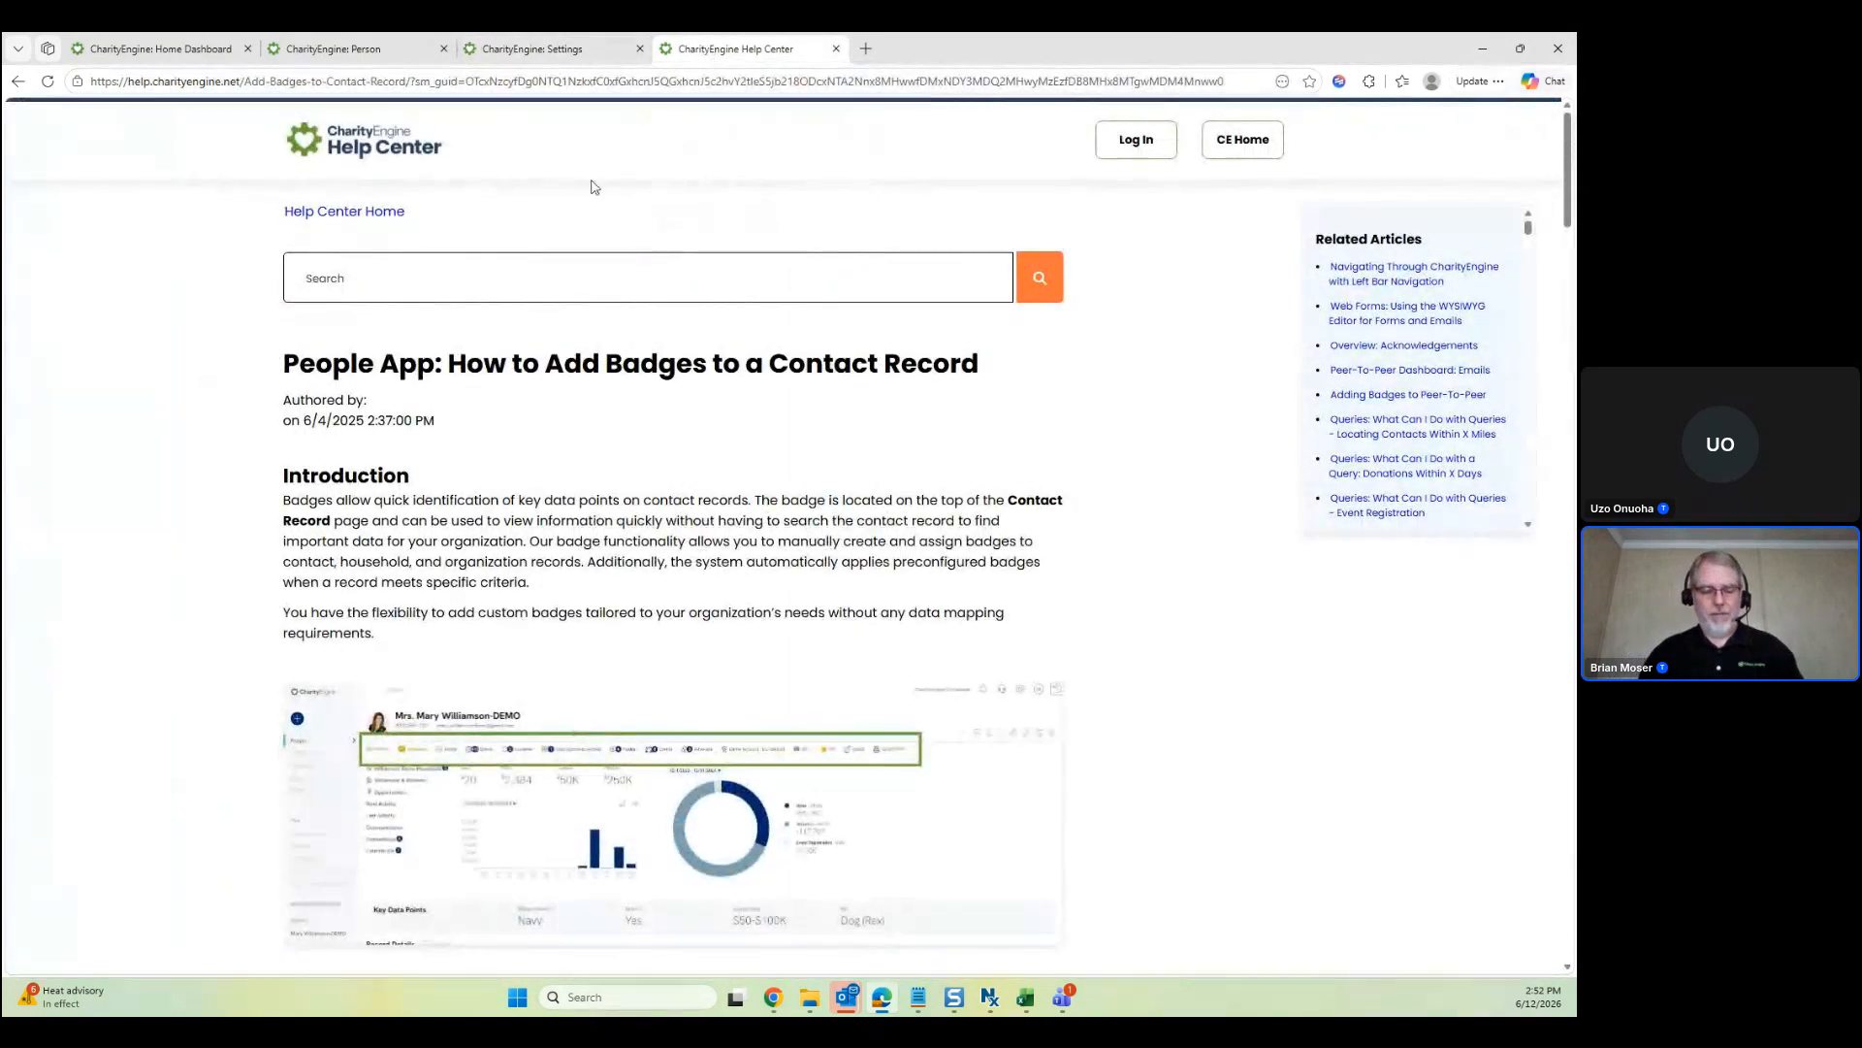
{"action": "left_click", "coordinate": [394, 280]}
{"action": "type", "text": "legacy mode"}
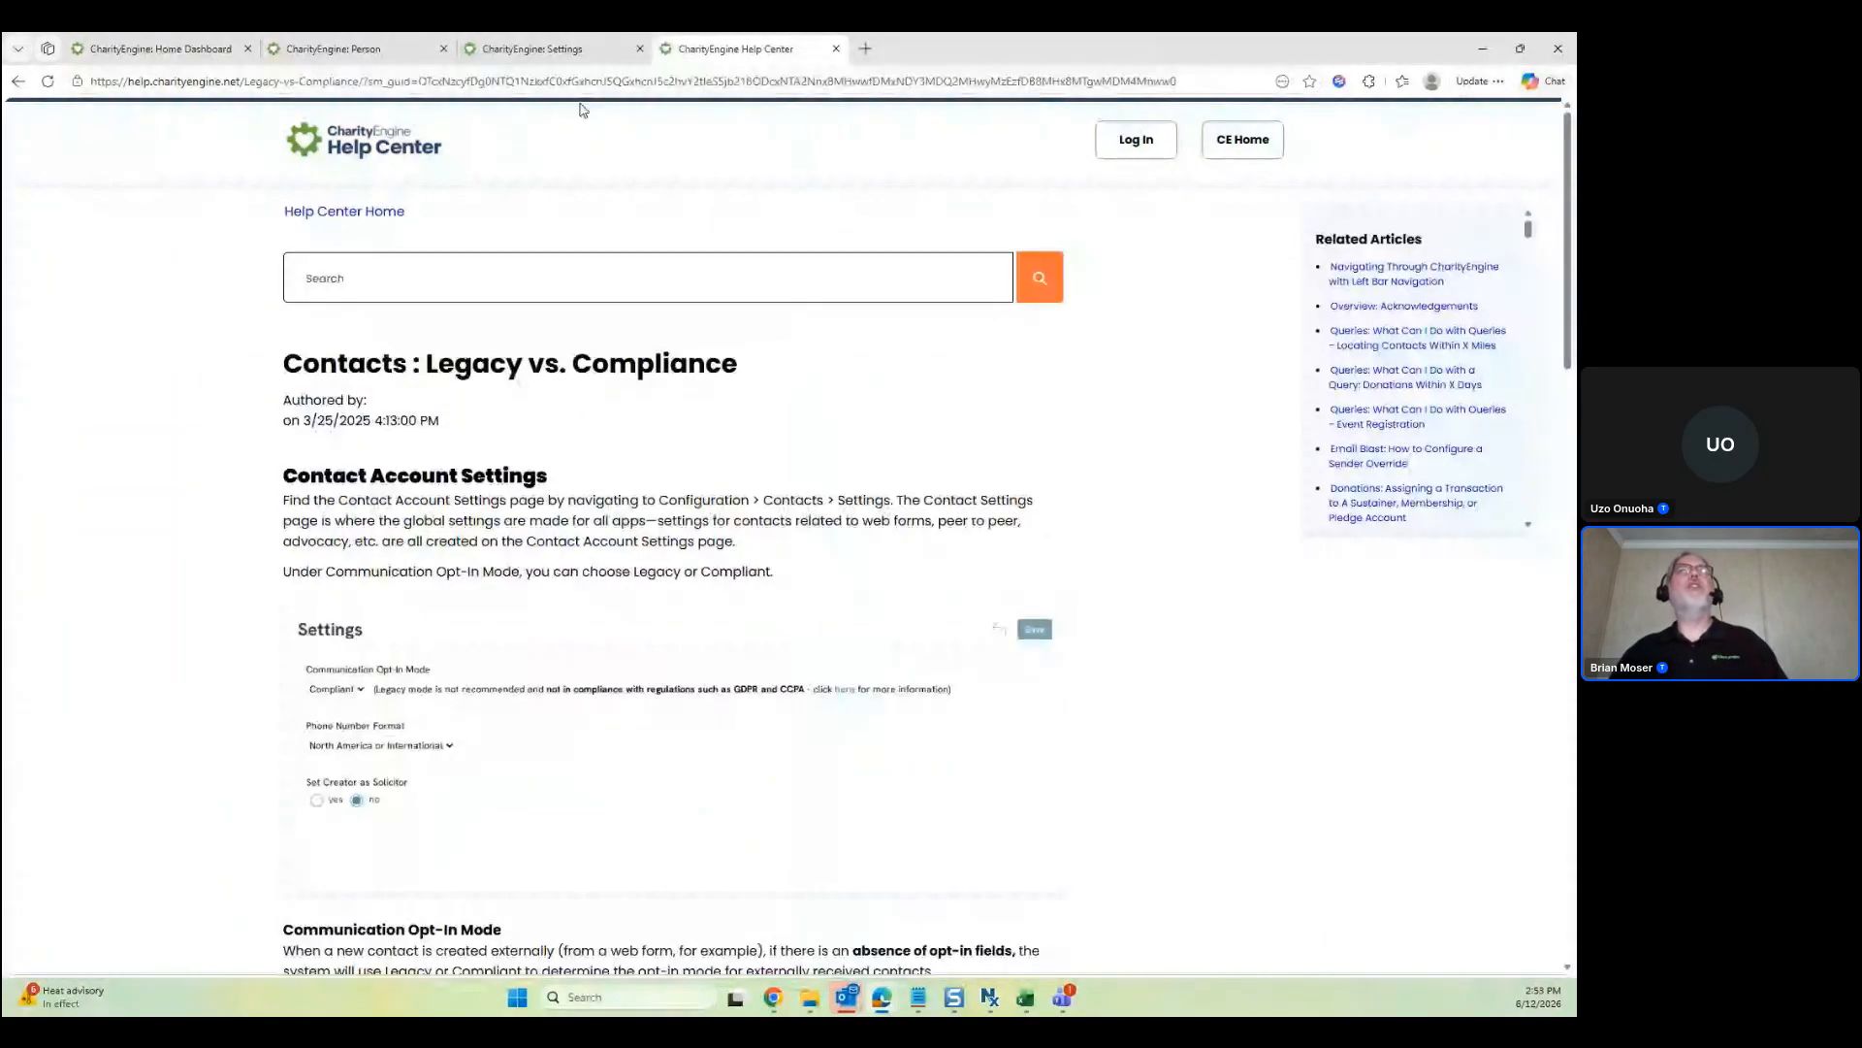
{"action": "left_click", "coordinate": [334, 49]}
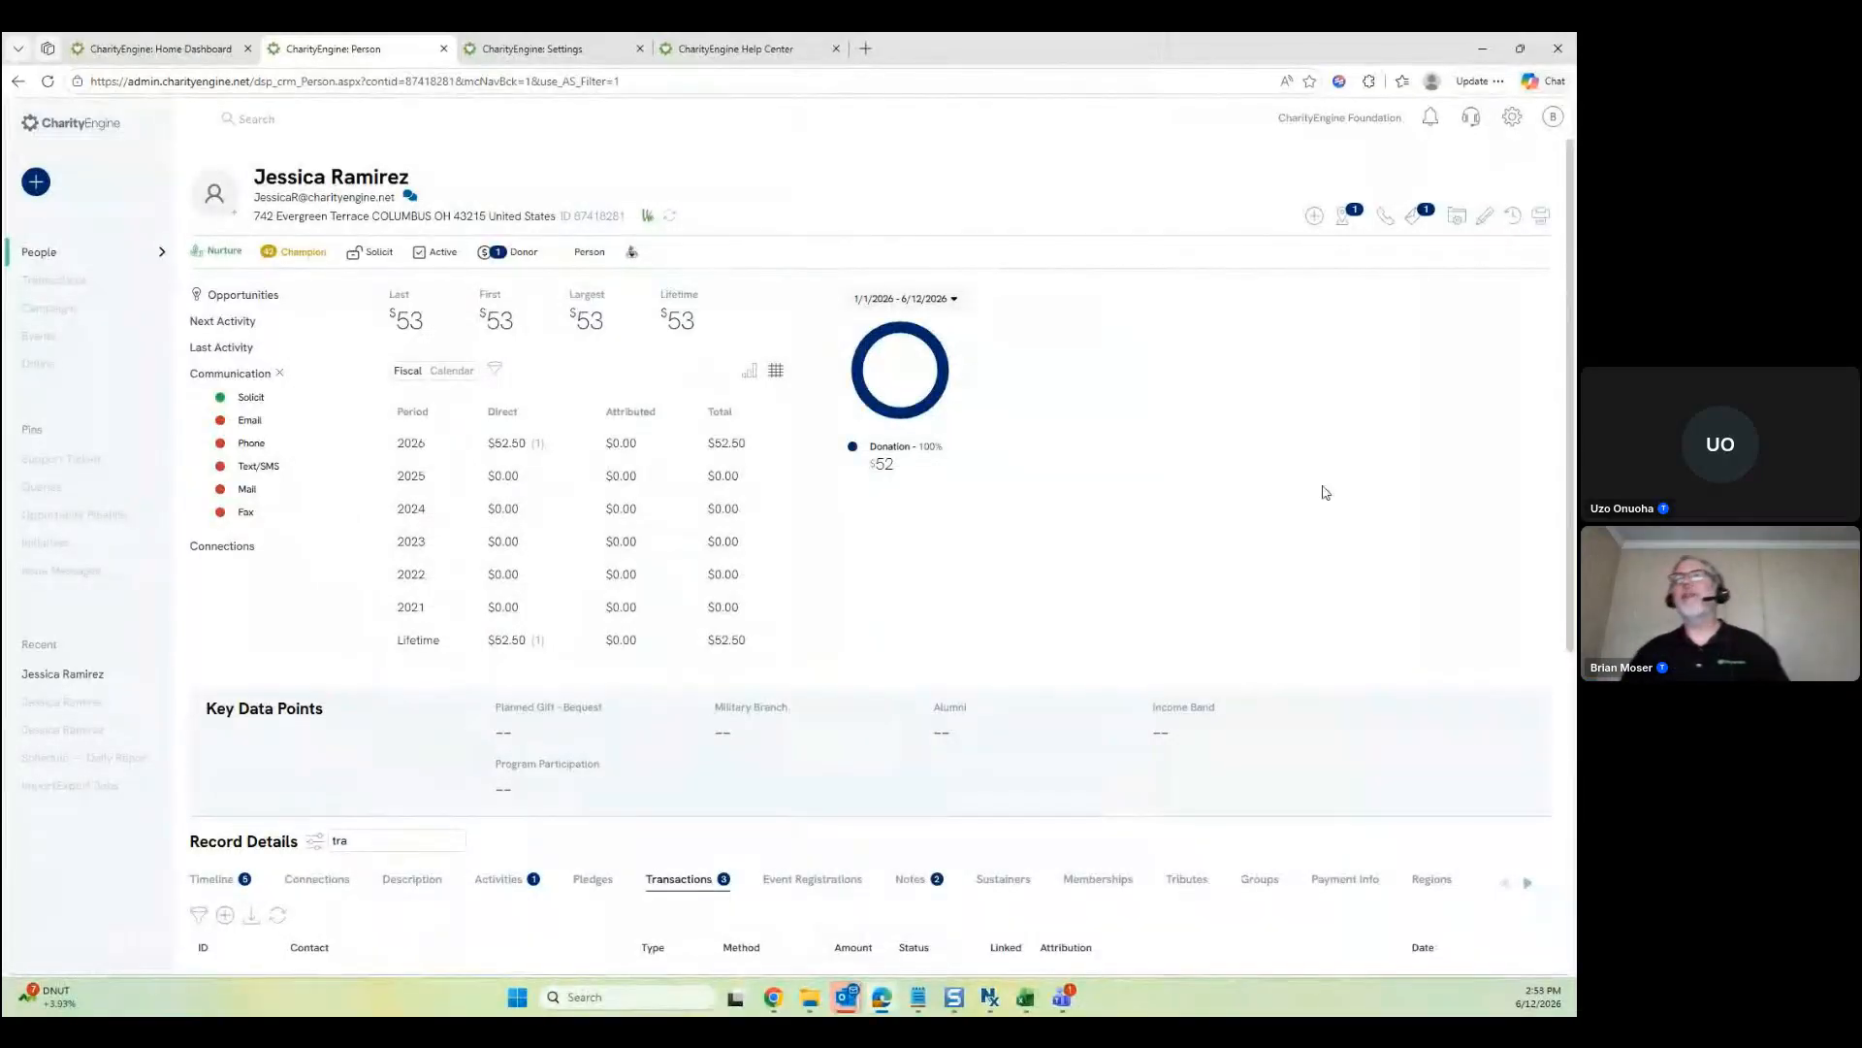
Open the 'Go to tab...' list of Record Details tabs and test filtering it with 't'
{"action": "scroll", "coordinate": [1213, 427], "scroll_direction": "down", "scroll_amount": 3}
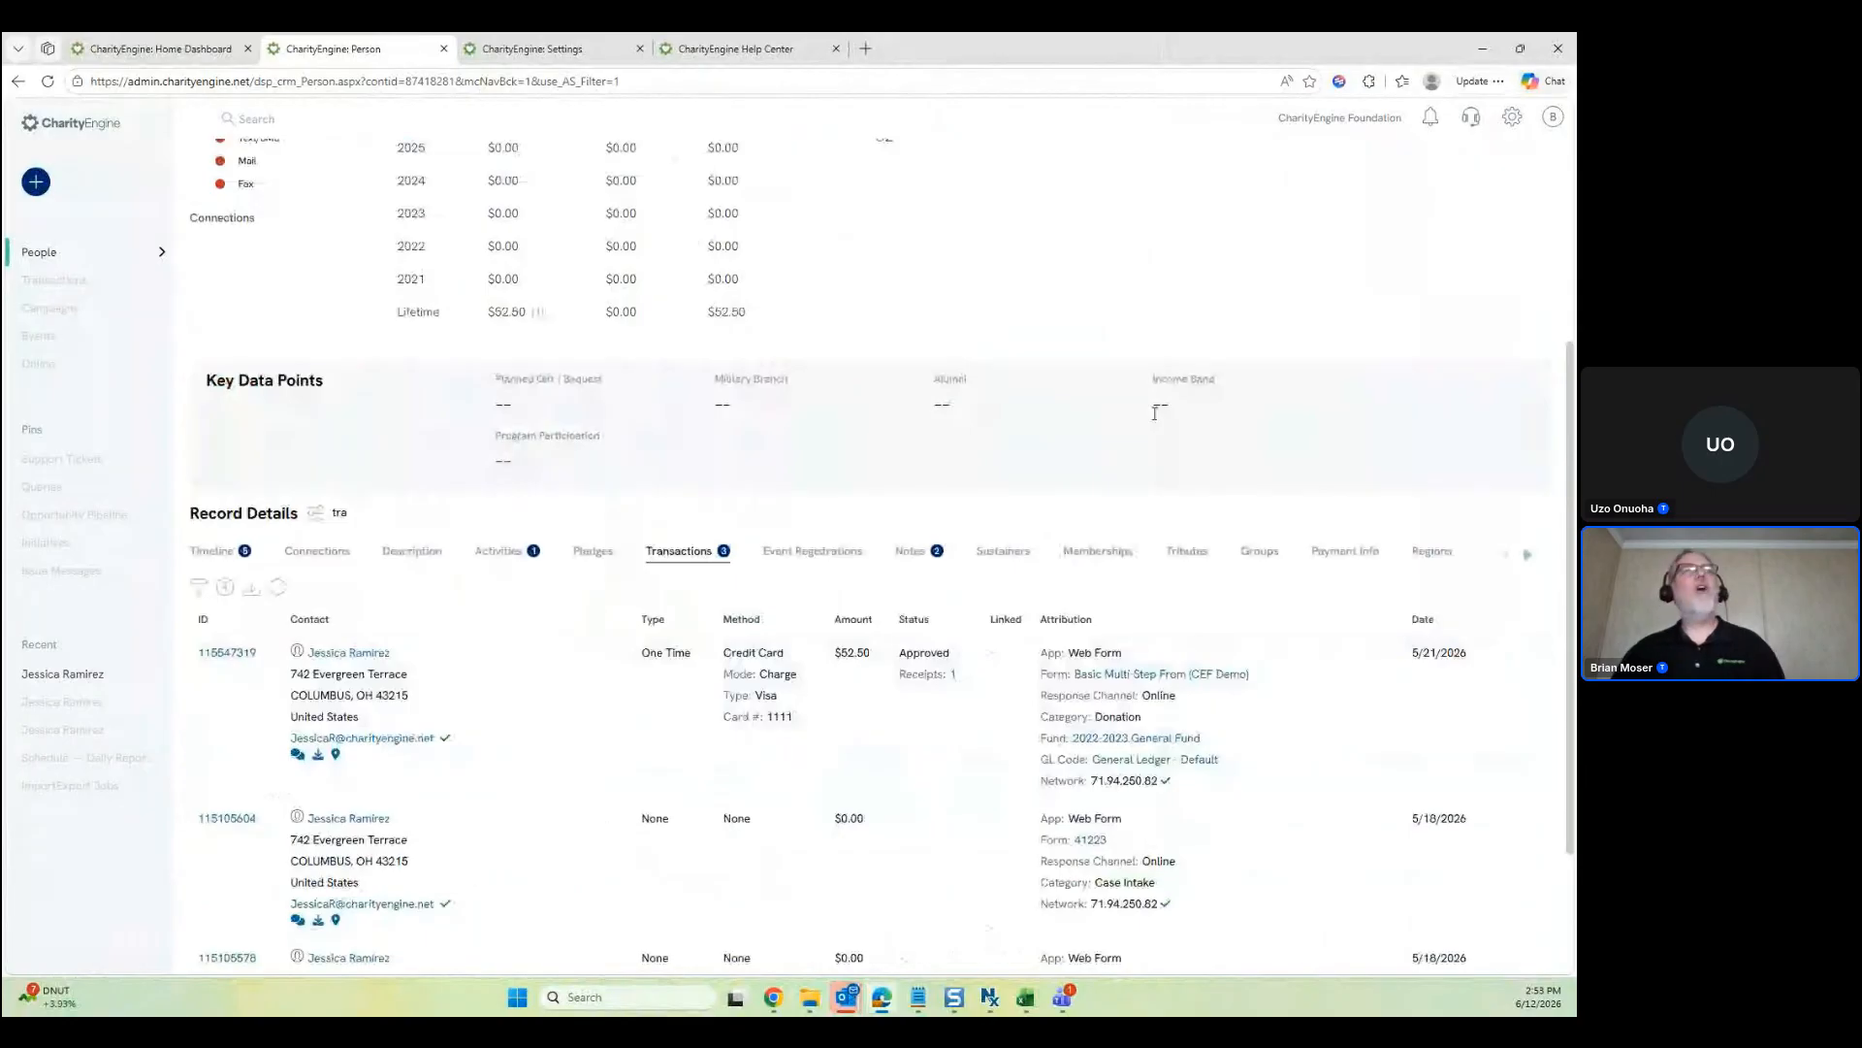
{"action": "scroll", "coordinate": [1154, 412], "scroll_direction": "down", "scroll_amount": 1}
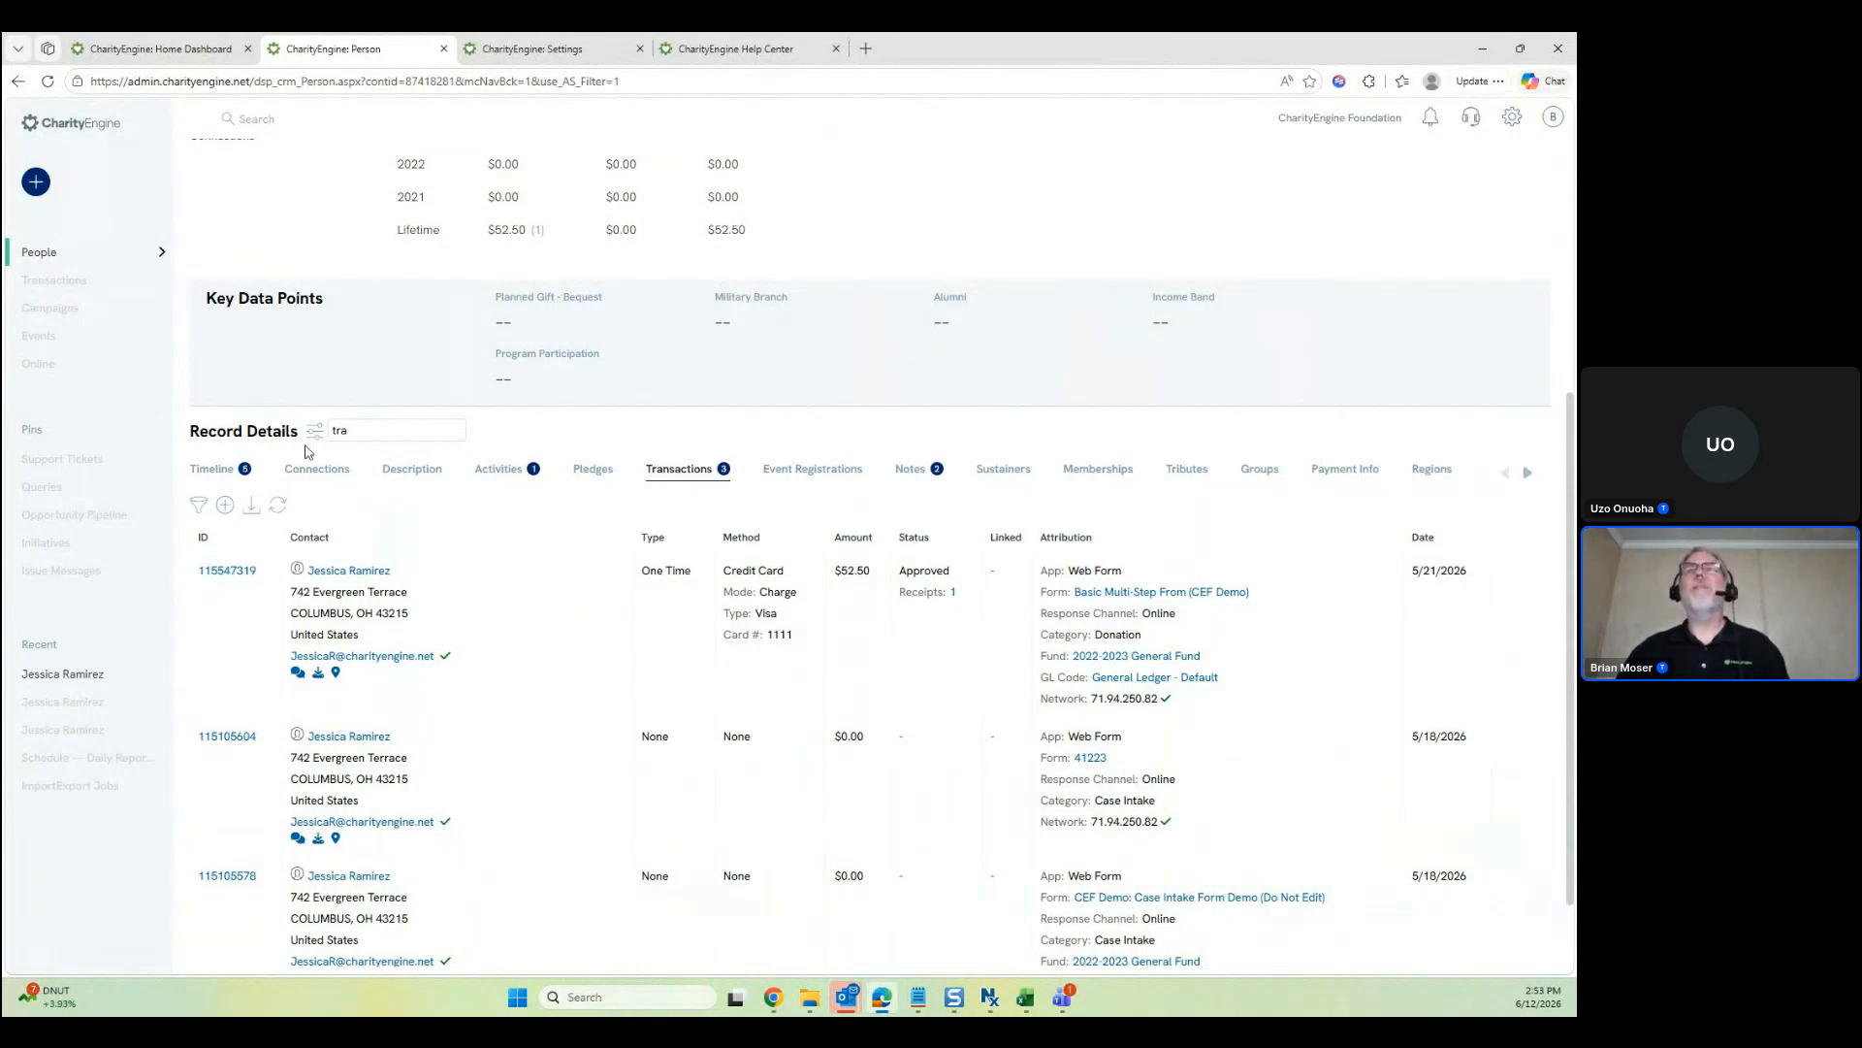
{"action": "left_click", "coordinate": [351, 430]}
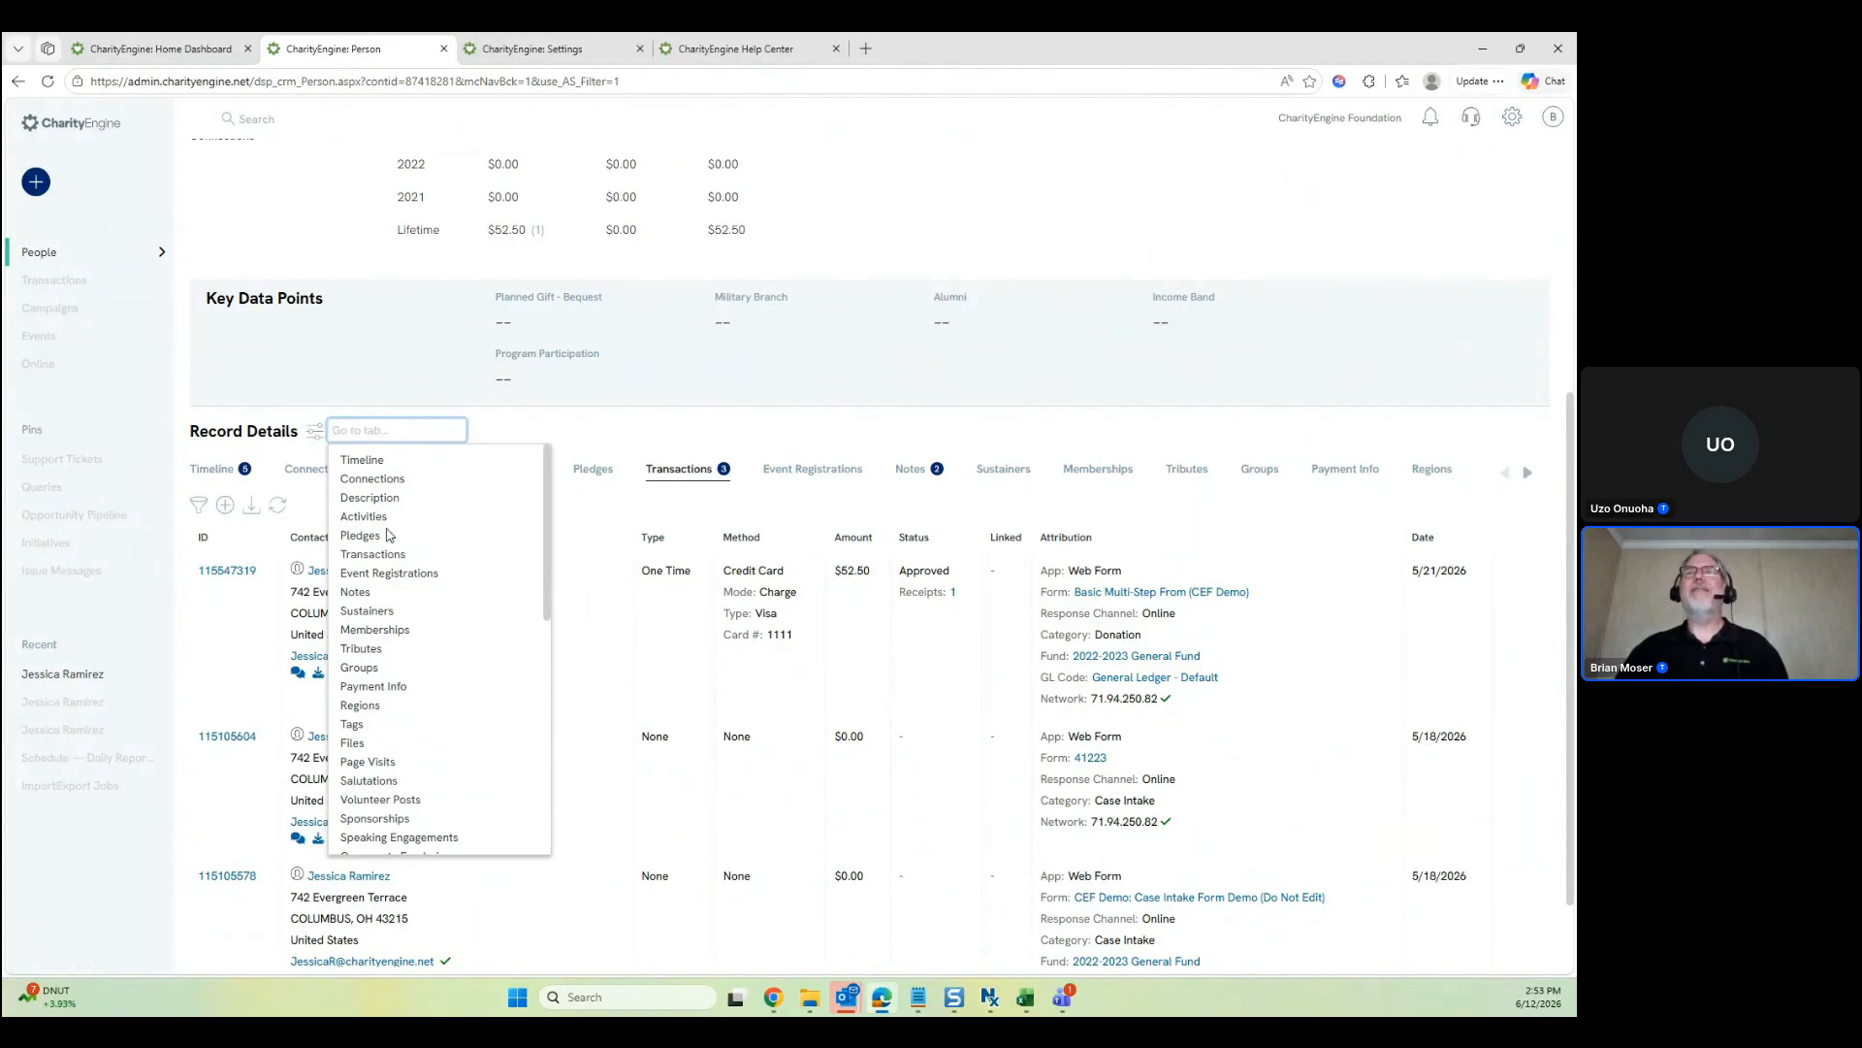
{"action": "scroll", "coordinate": [393, 602], "scroll_direction": "down", "scroll_amount": 5}
{"action": "scroll", "coordinate": [409, 633], "scroll_direction": "up", "scroll_amount": 5}
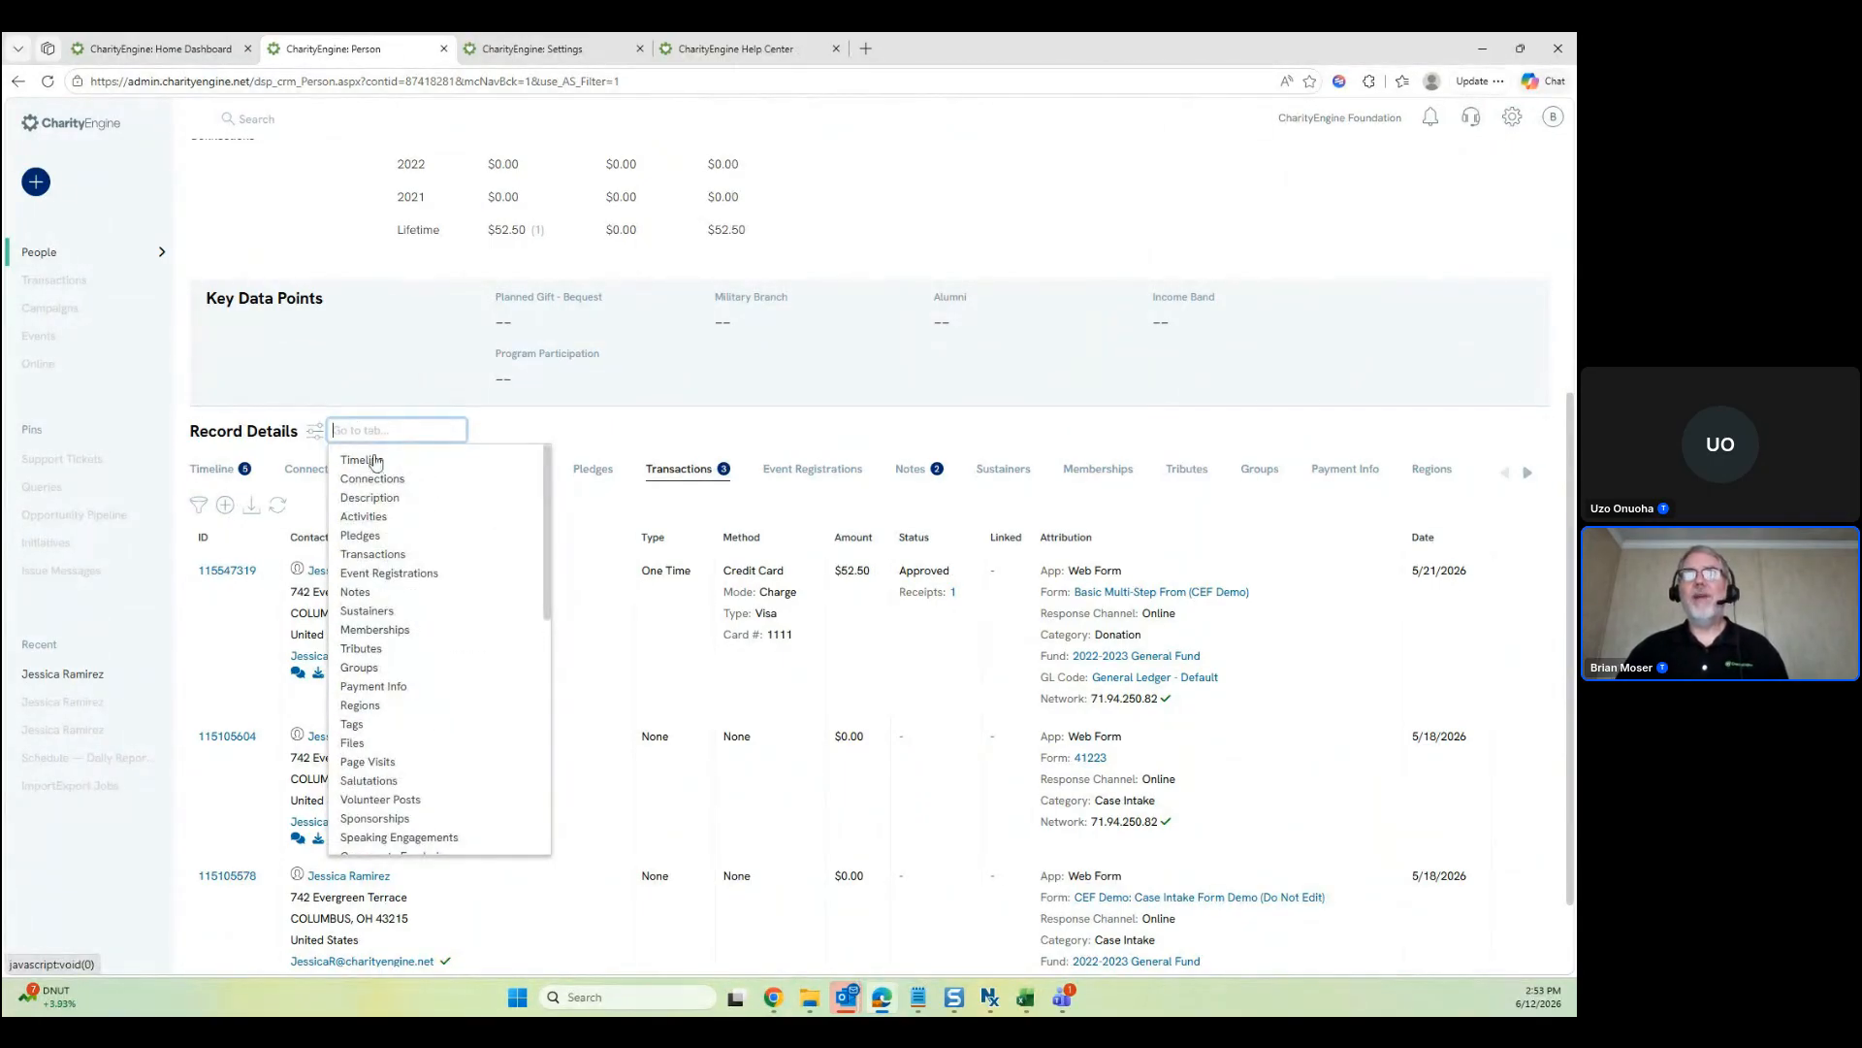
{"action": "type", "text": "t"}
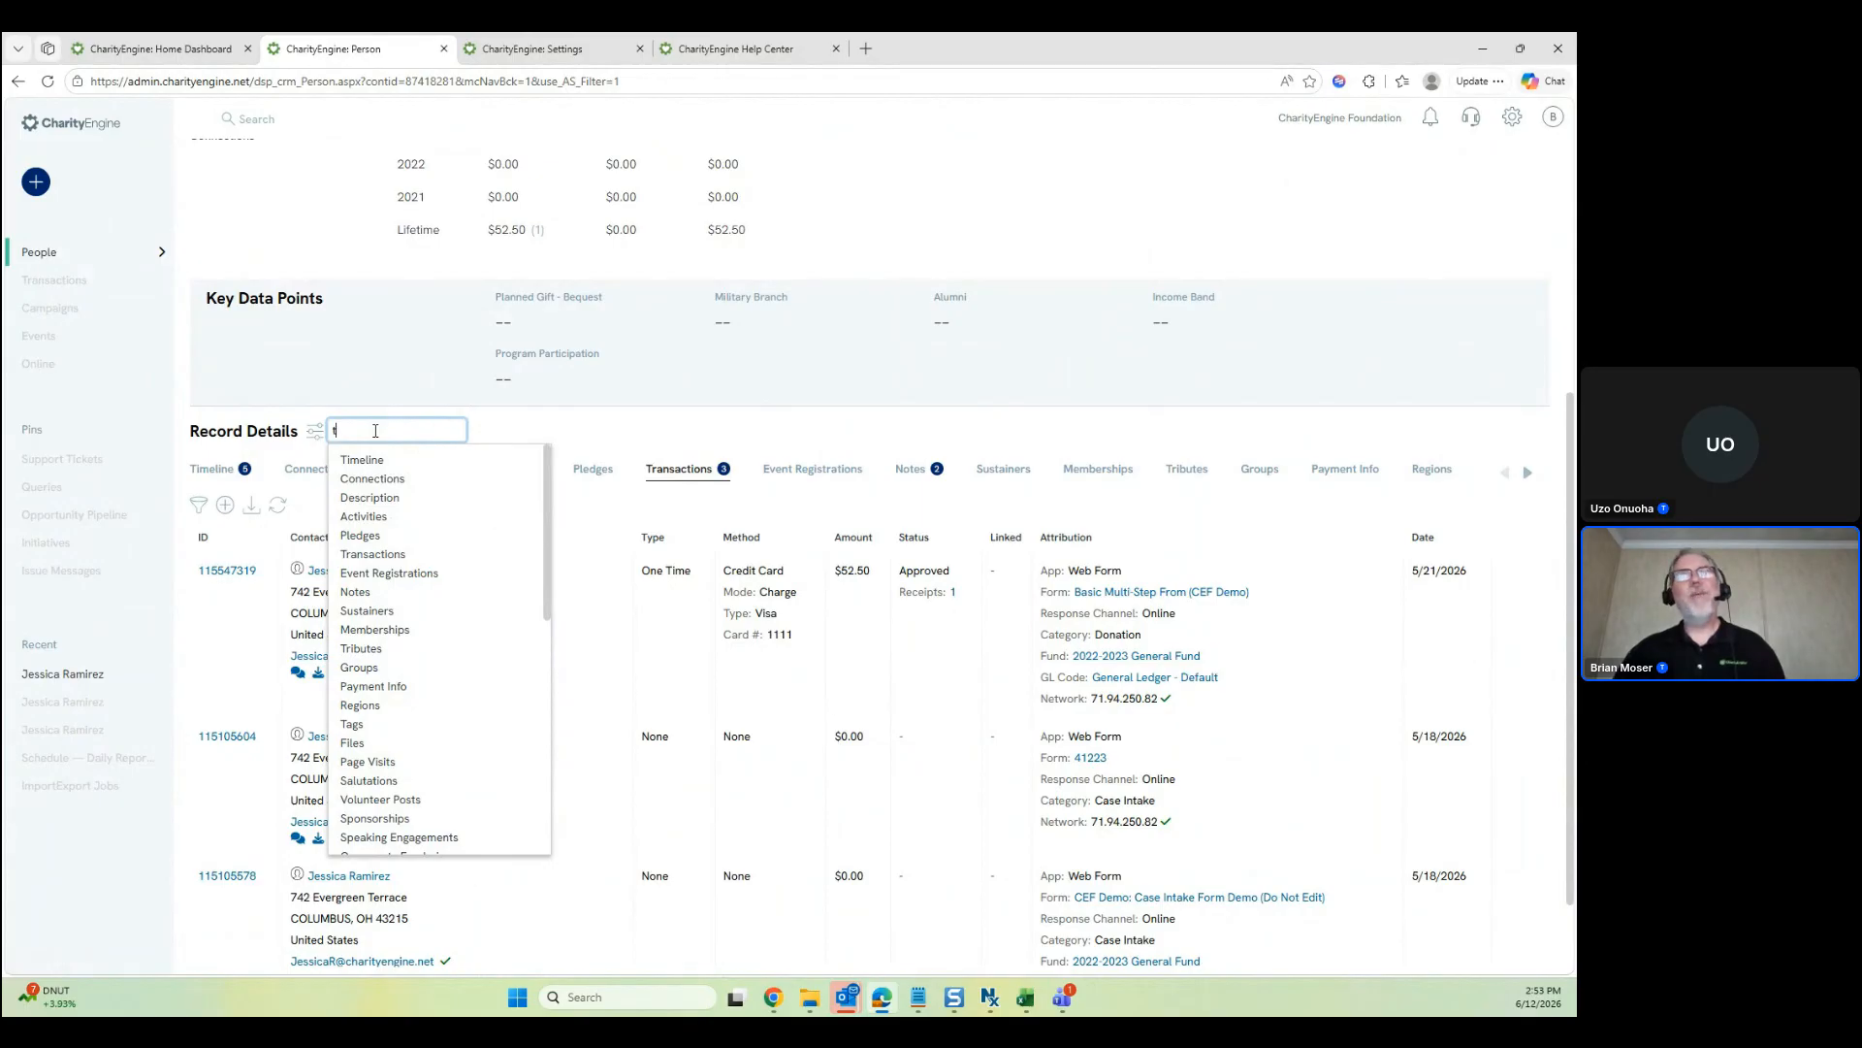
{"action": "key", "text": "BackSpace"}
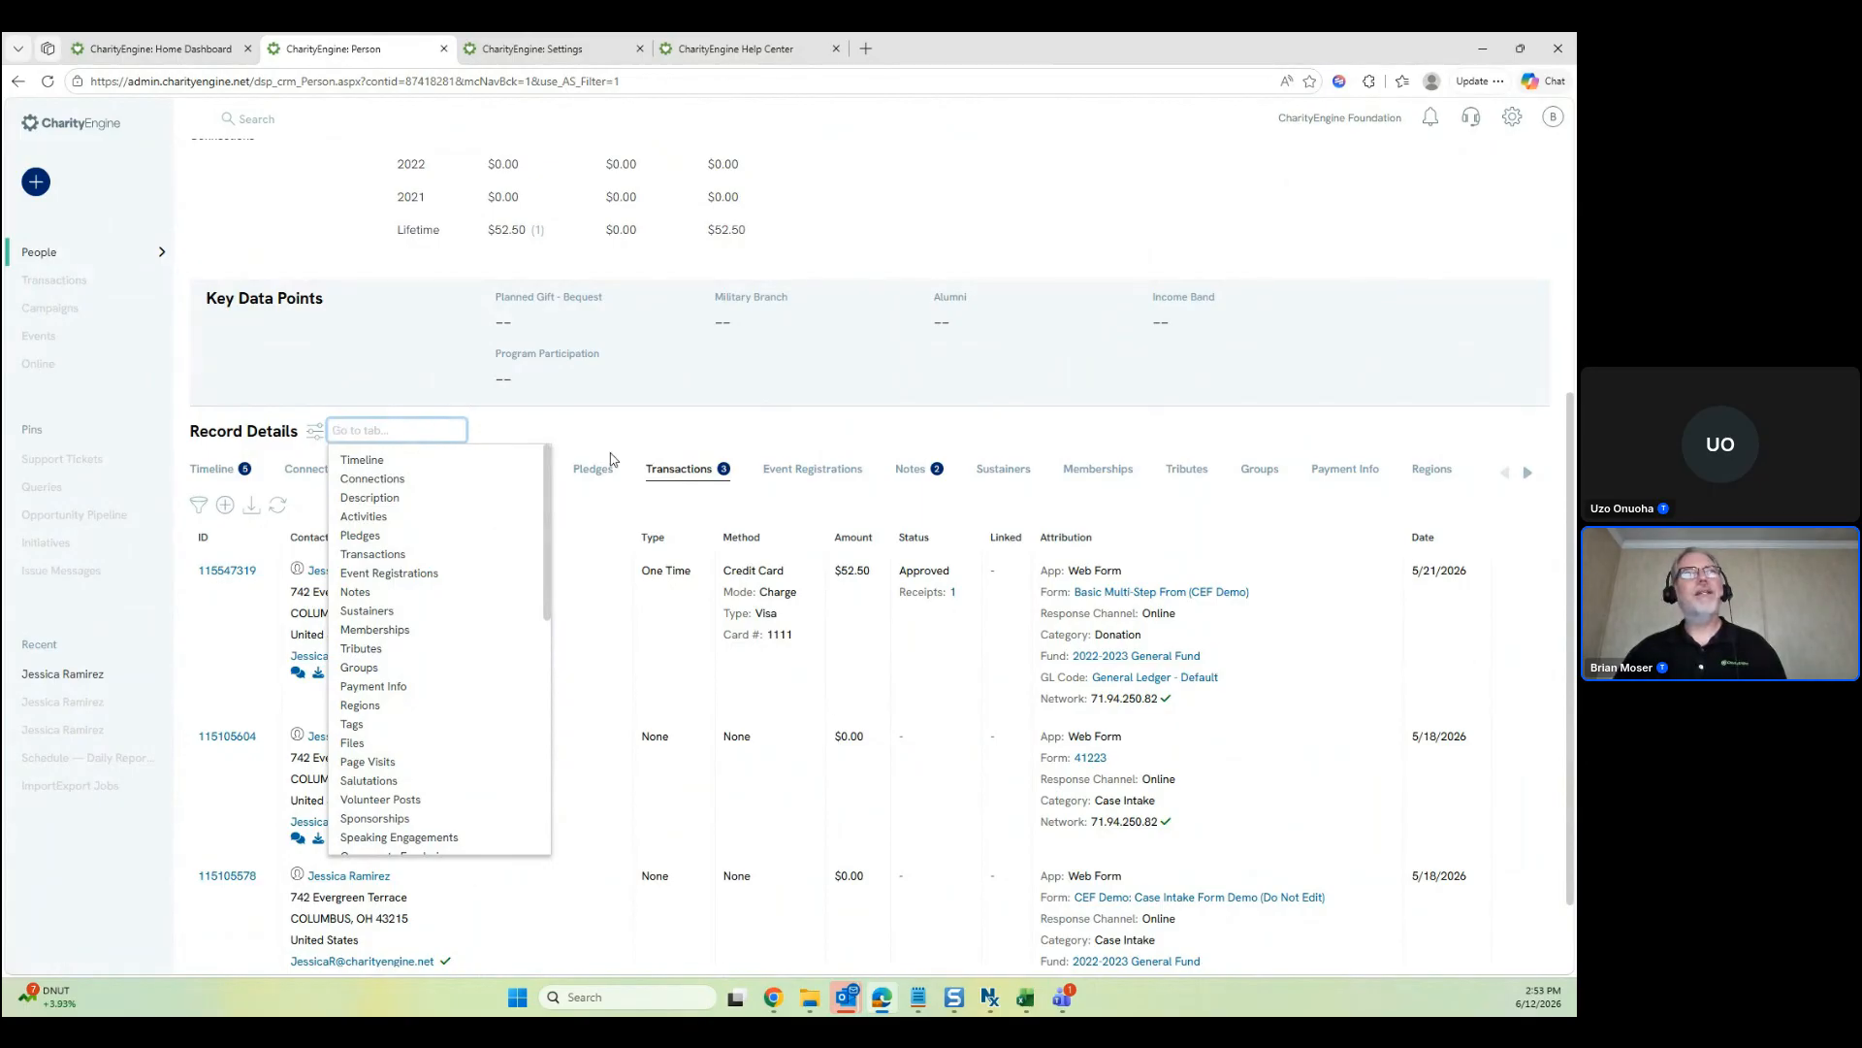
Move Timeline to the end of the Record Details tab order, apply, and reload the record
{"action": "left_click", "coordinate": [318, 435]}
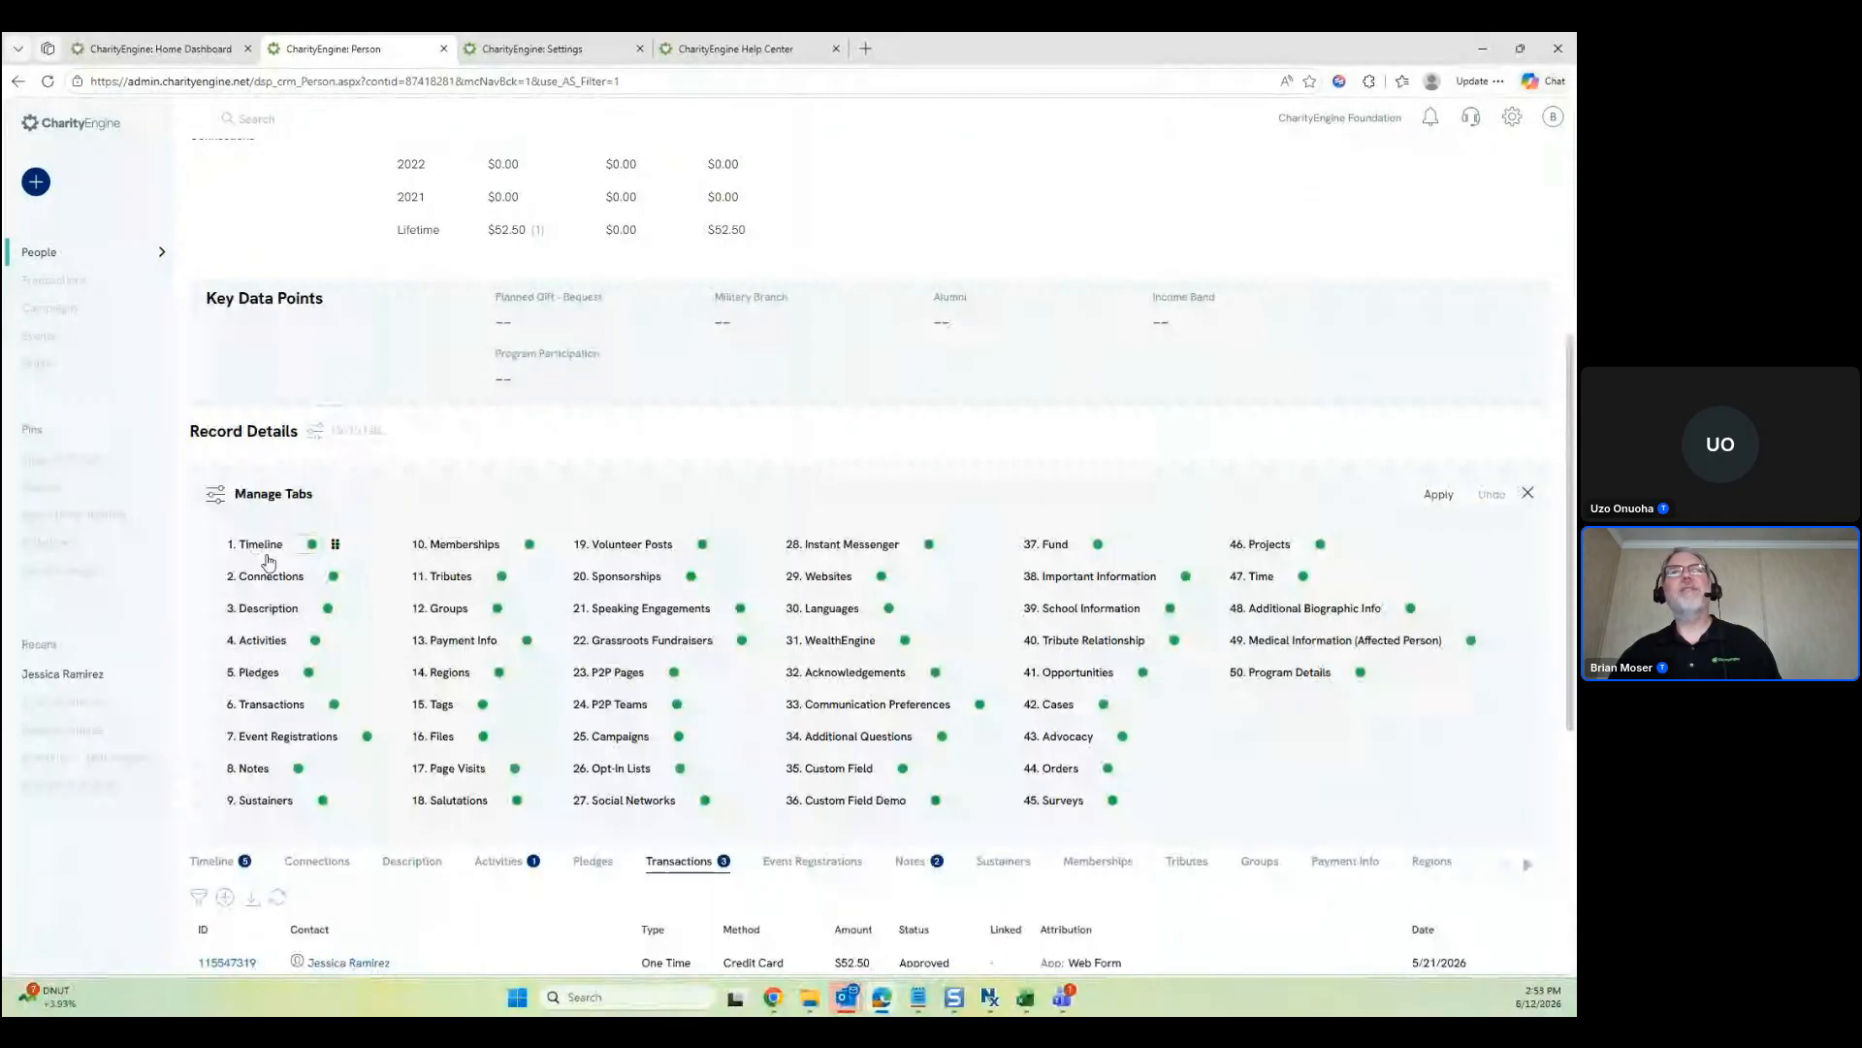
{"action": "mouse_move", "coordinate": [268, 562]}
{"action": "left_mouse_down"}
{"action": "mouse_move", "coordinate": [1267, 666]}
{"action": "mouse_move", "coordinate": [276, 578]}
{"action": "left_mouse_up"}
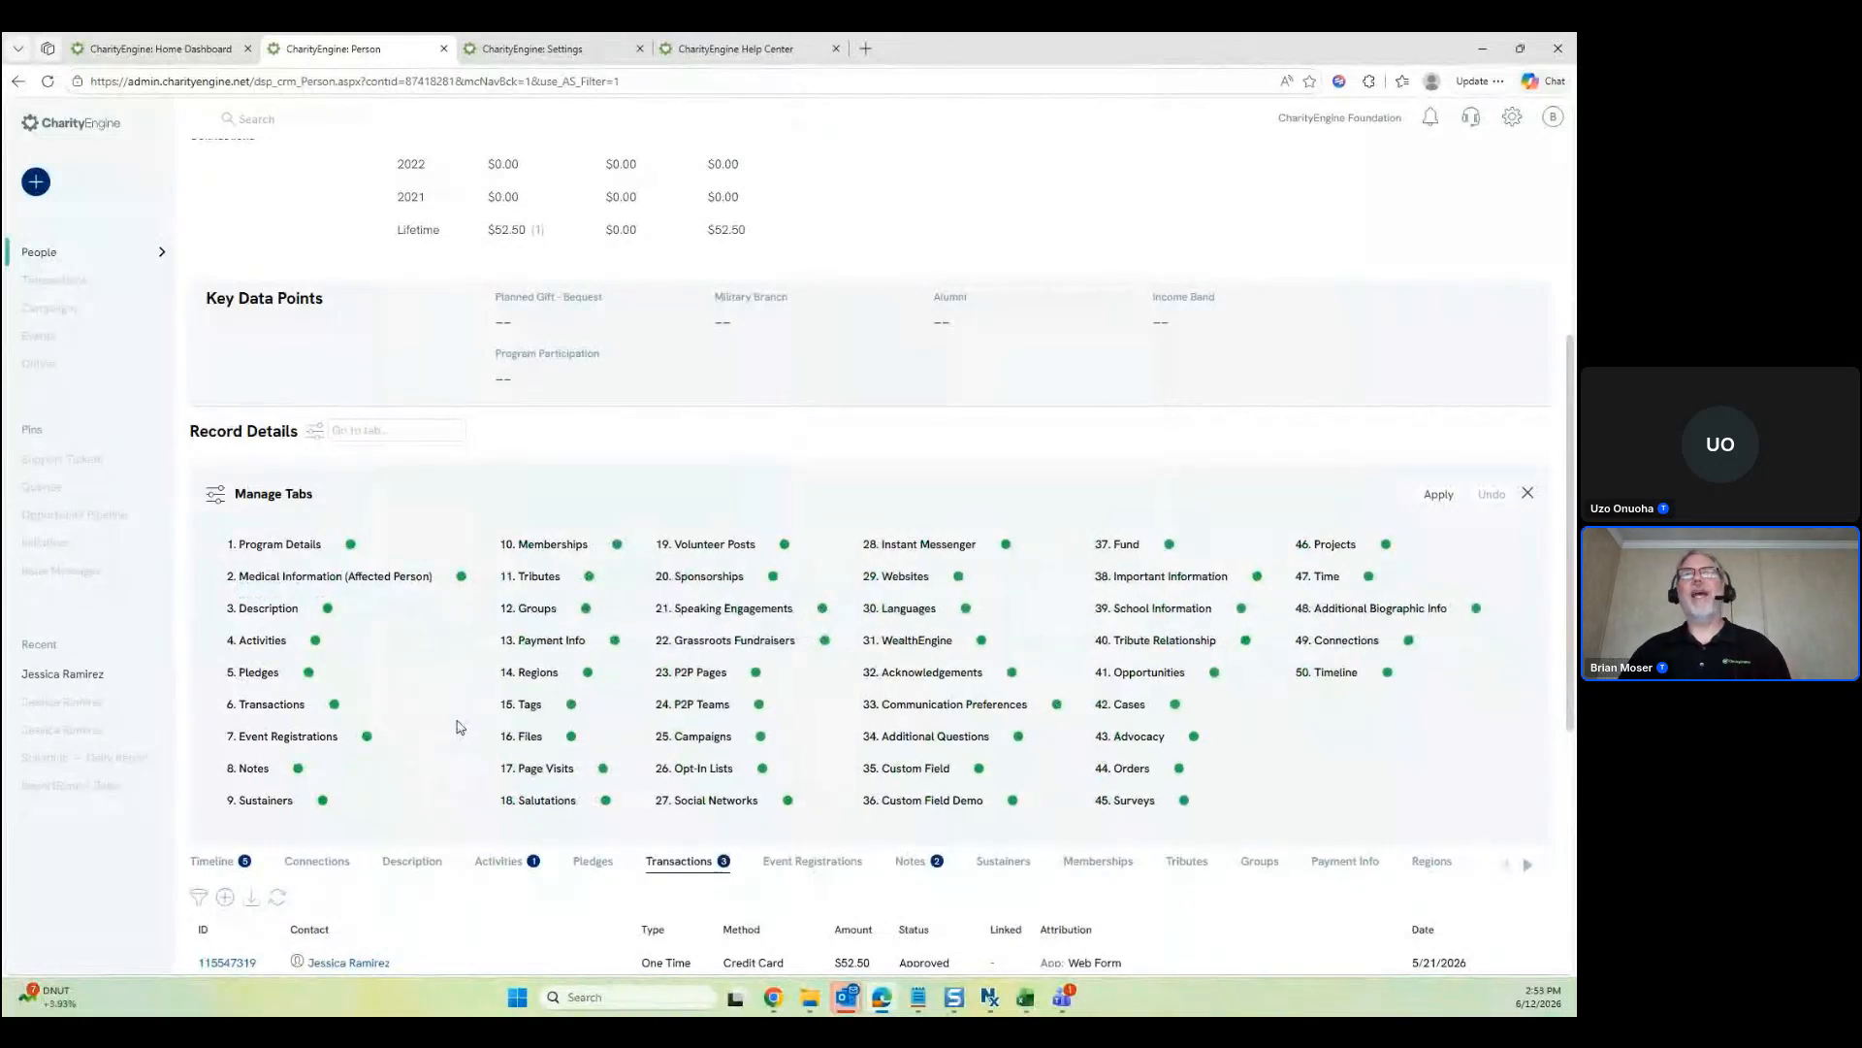
{"action": "left_click", "coordinate": [1445, 494]}
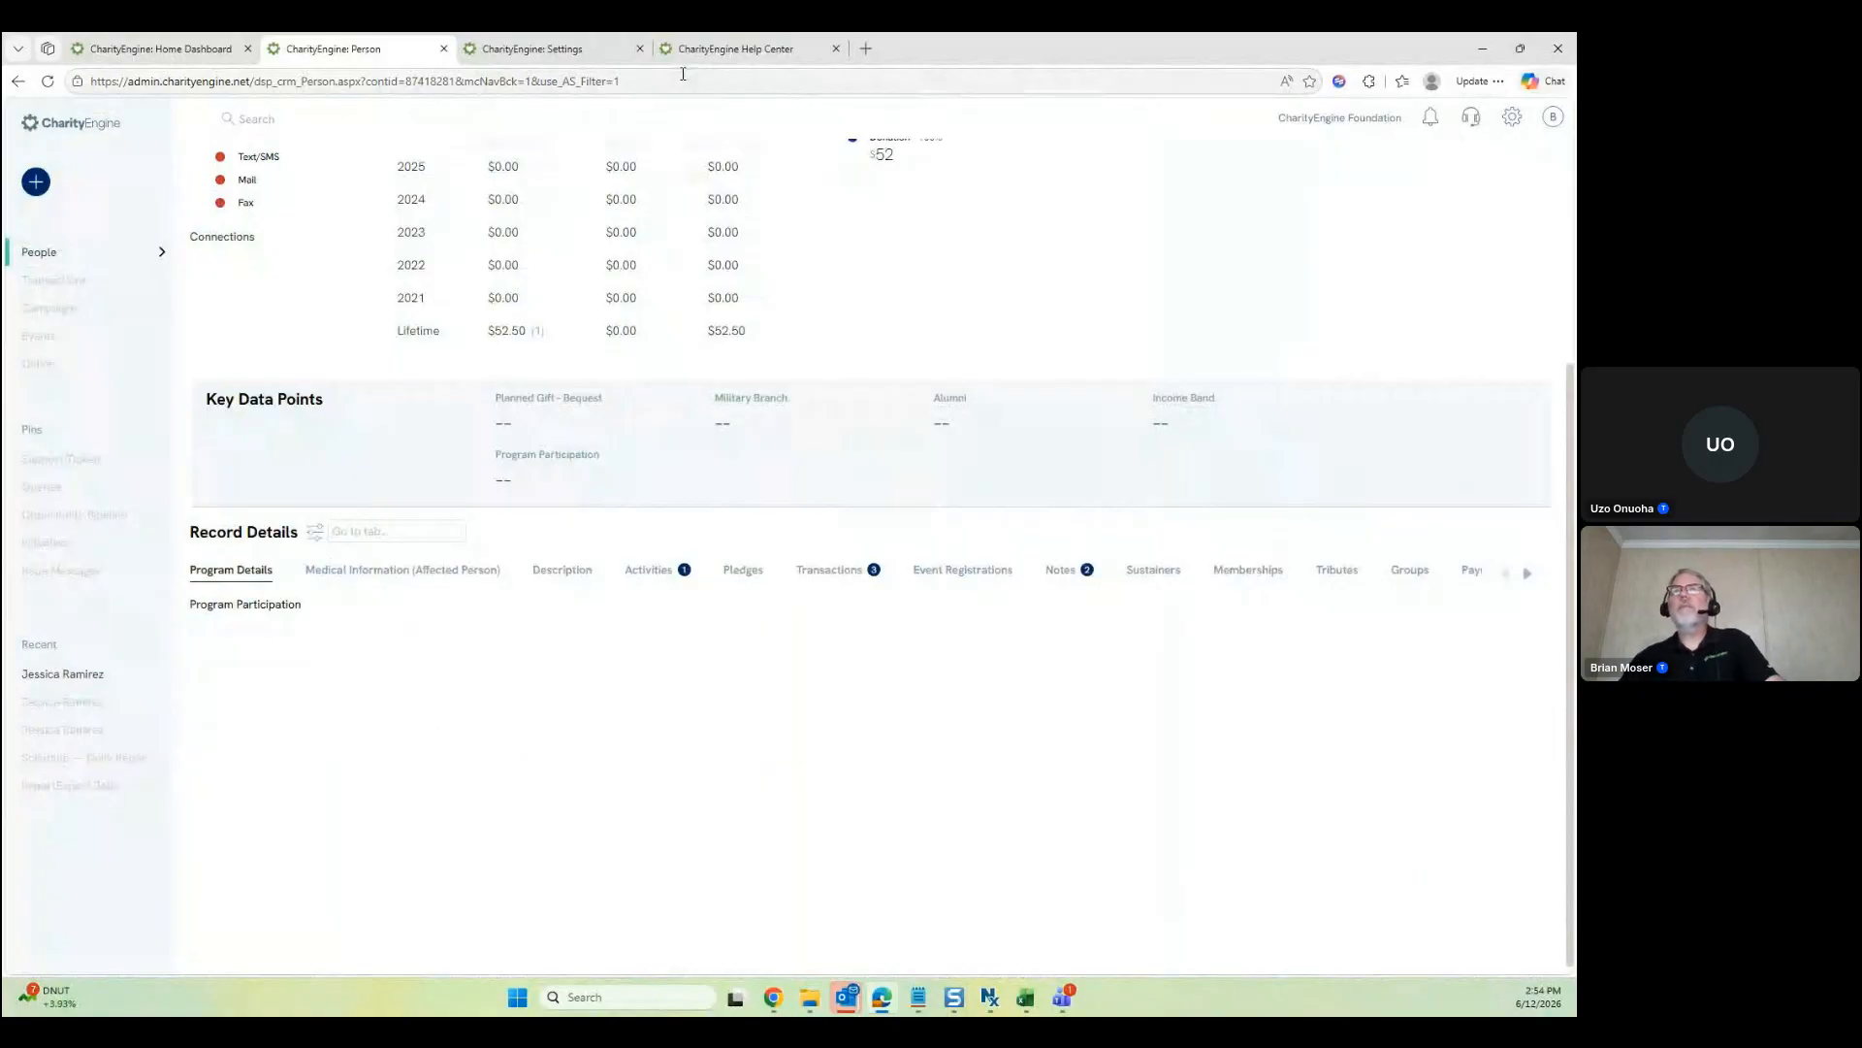
{"action": "key", "text": "F5"}
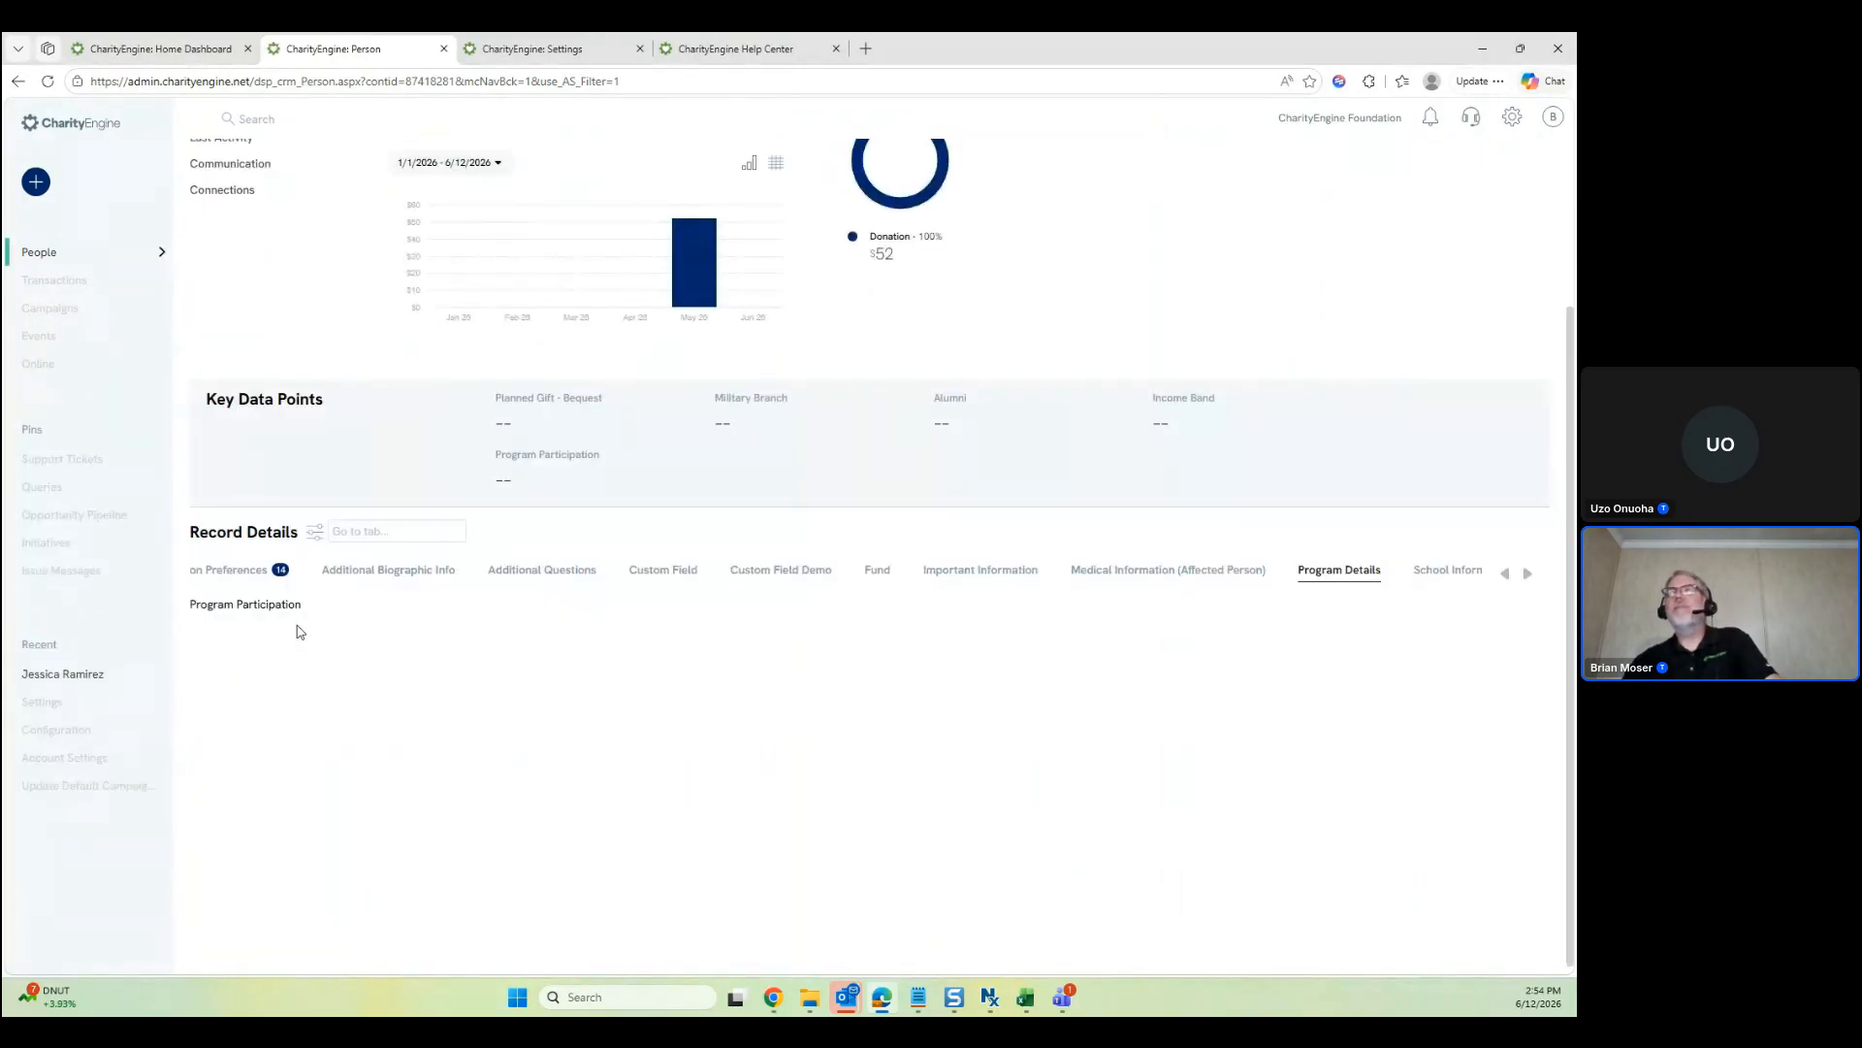
{"action": "scroll", "coordinate": [595, 608], "scroll_direction": "up", "scroll_amount": 2}
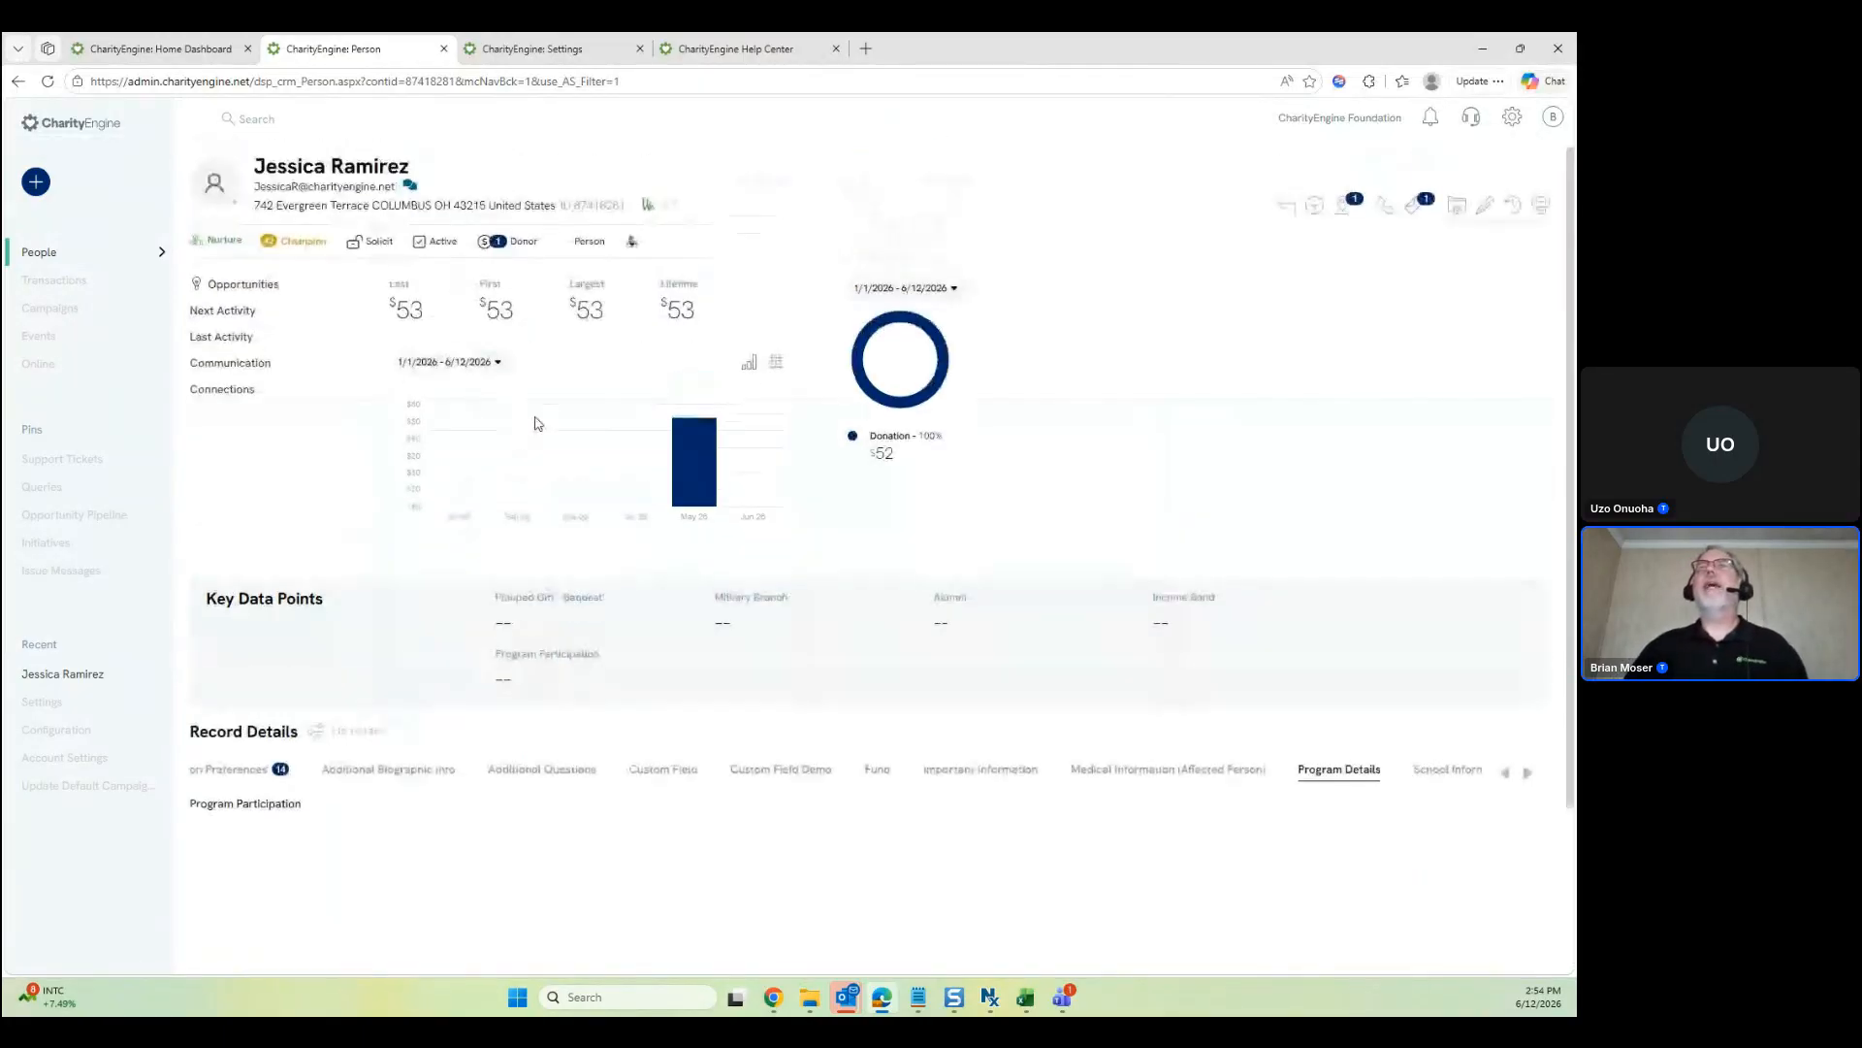
Hide the Description and Activities tabs from Record Details, apply, and view Transactions
{"action": "left_click", "coordinate": [315, 741]}
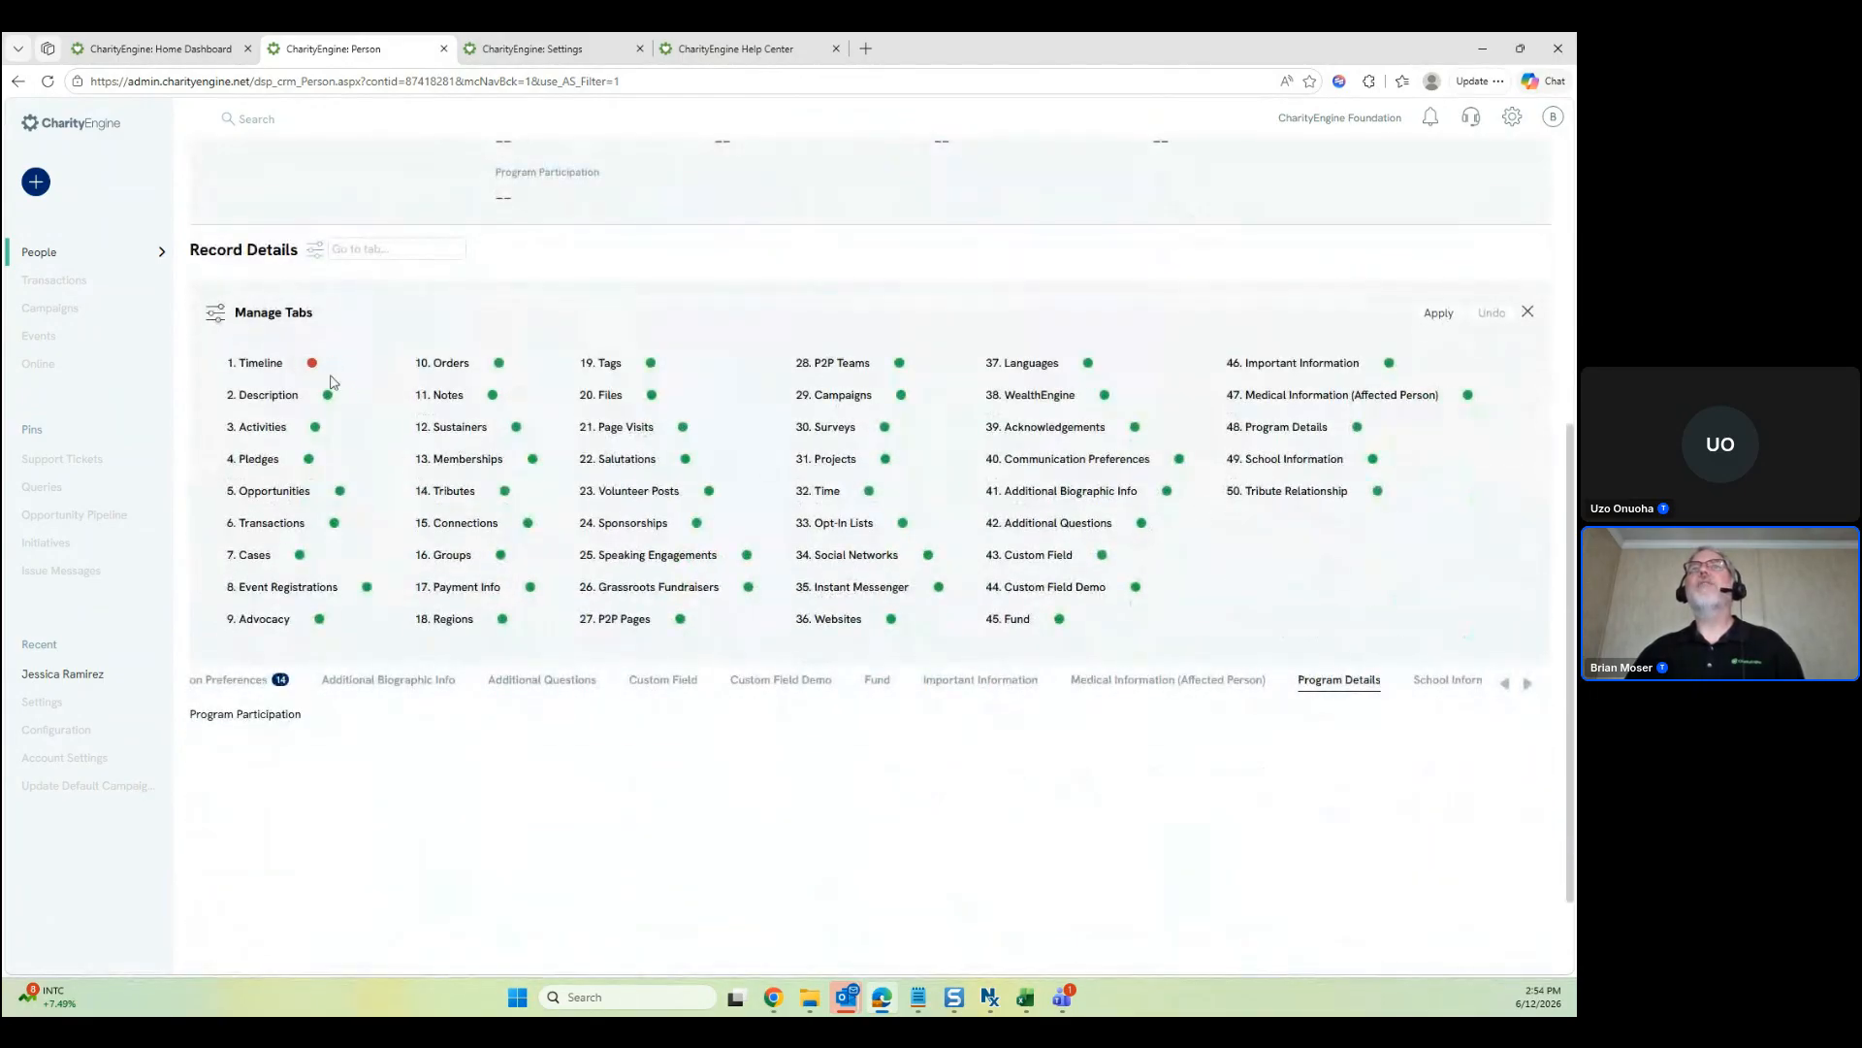
{"action": "left_click", "coordinate": [328, 395]}
{"action": "left_click", "coordinate": [315, 426]}
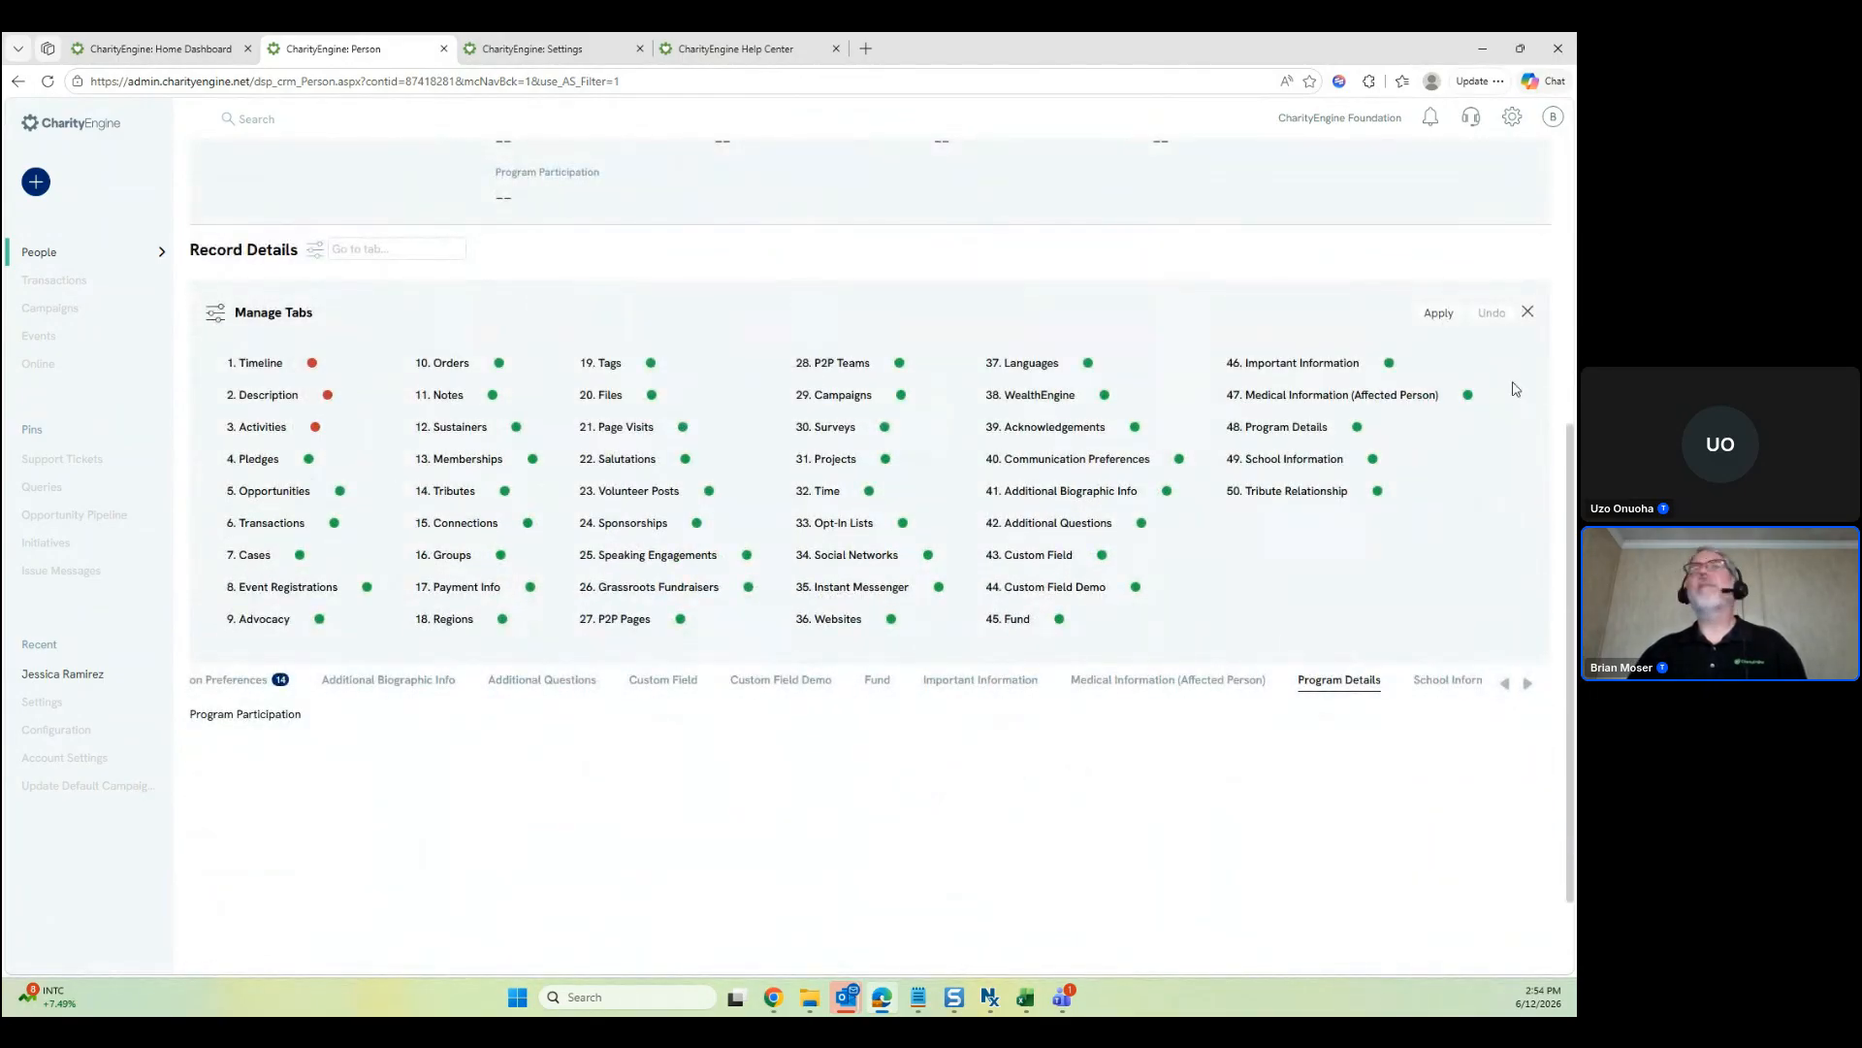
{"action": "left_click", "coordinate": [1439, 313]}
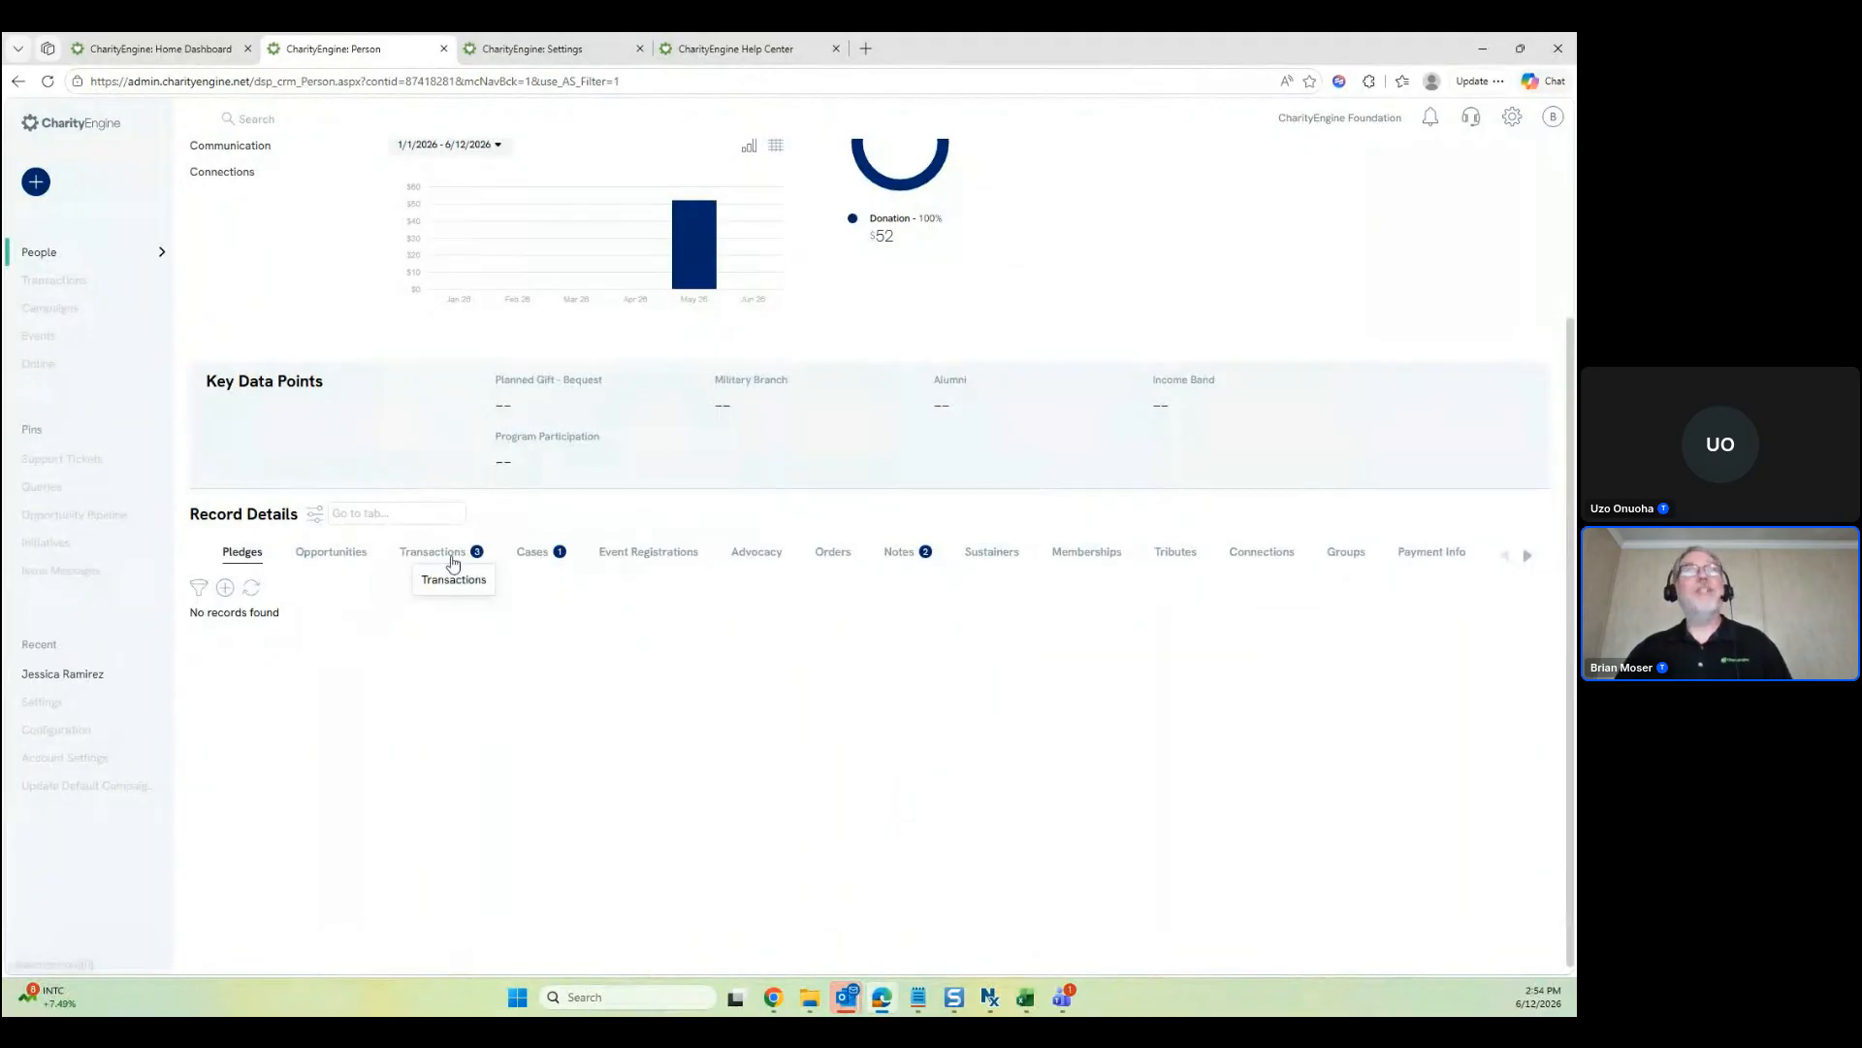
{"action": "left_click", "coordinate": [452, 560]}
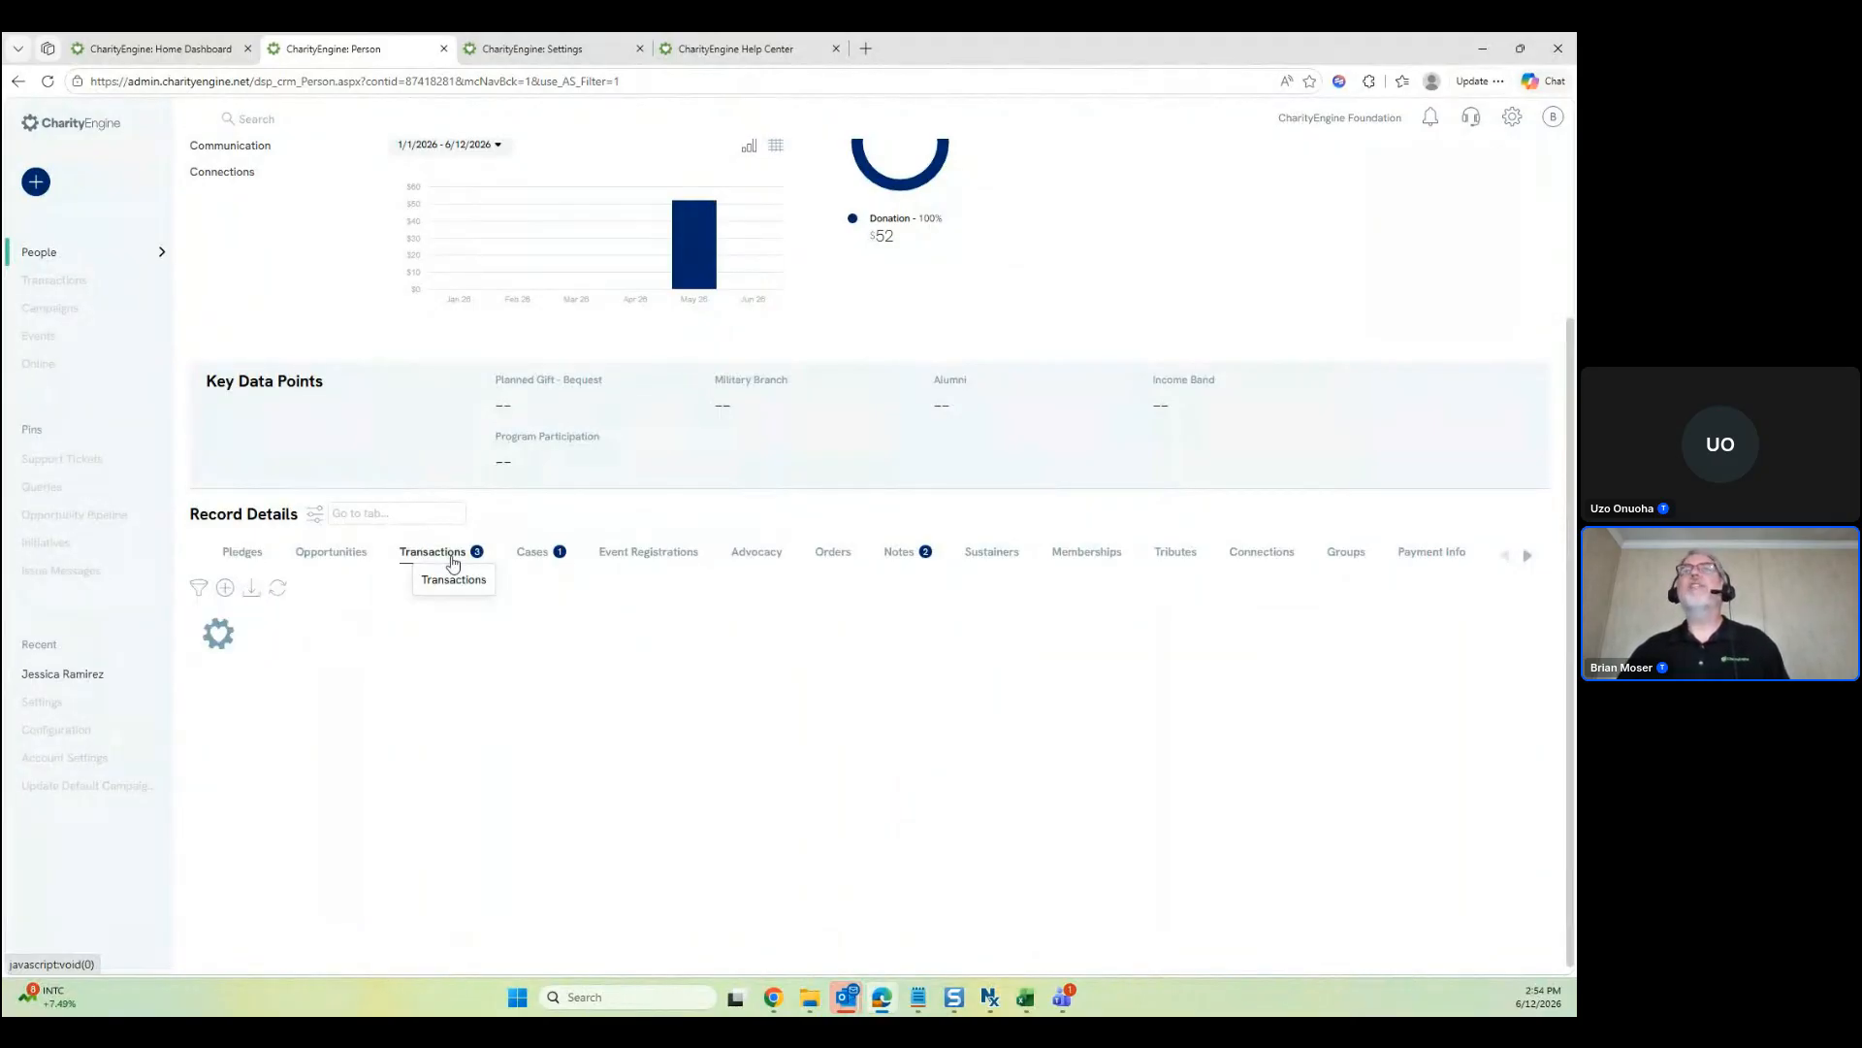
Filter the contact's transactions to Paid status
{"action": "scroll", "coordinate": [571, 689], "scroll_direction": "down", "scroll_amount": 4}
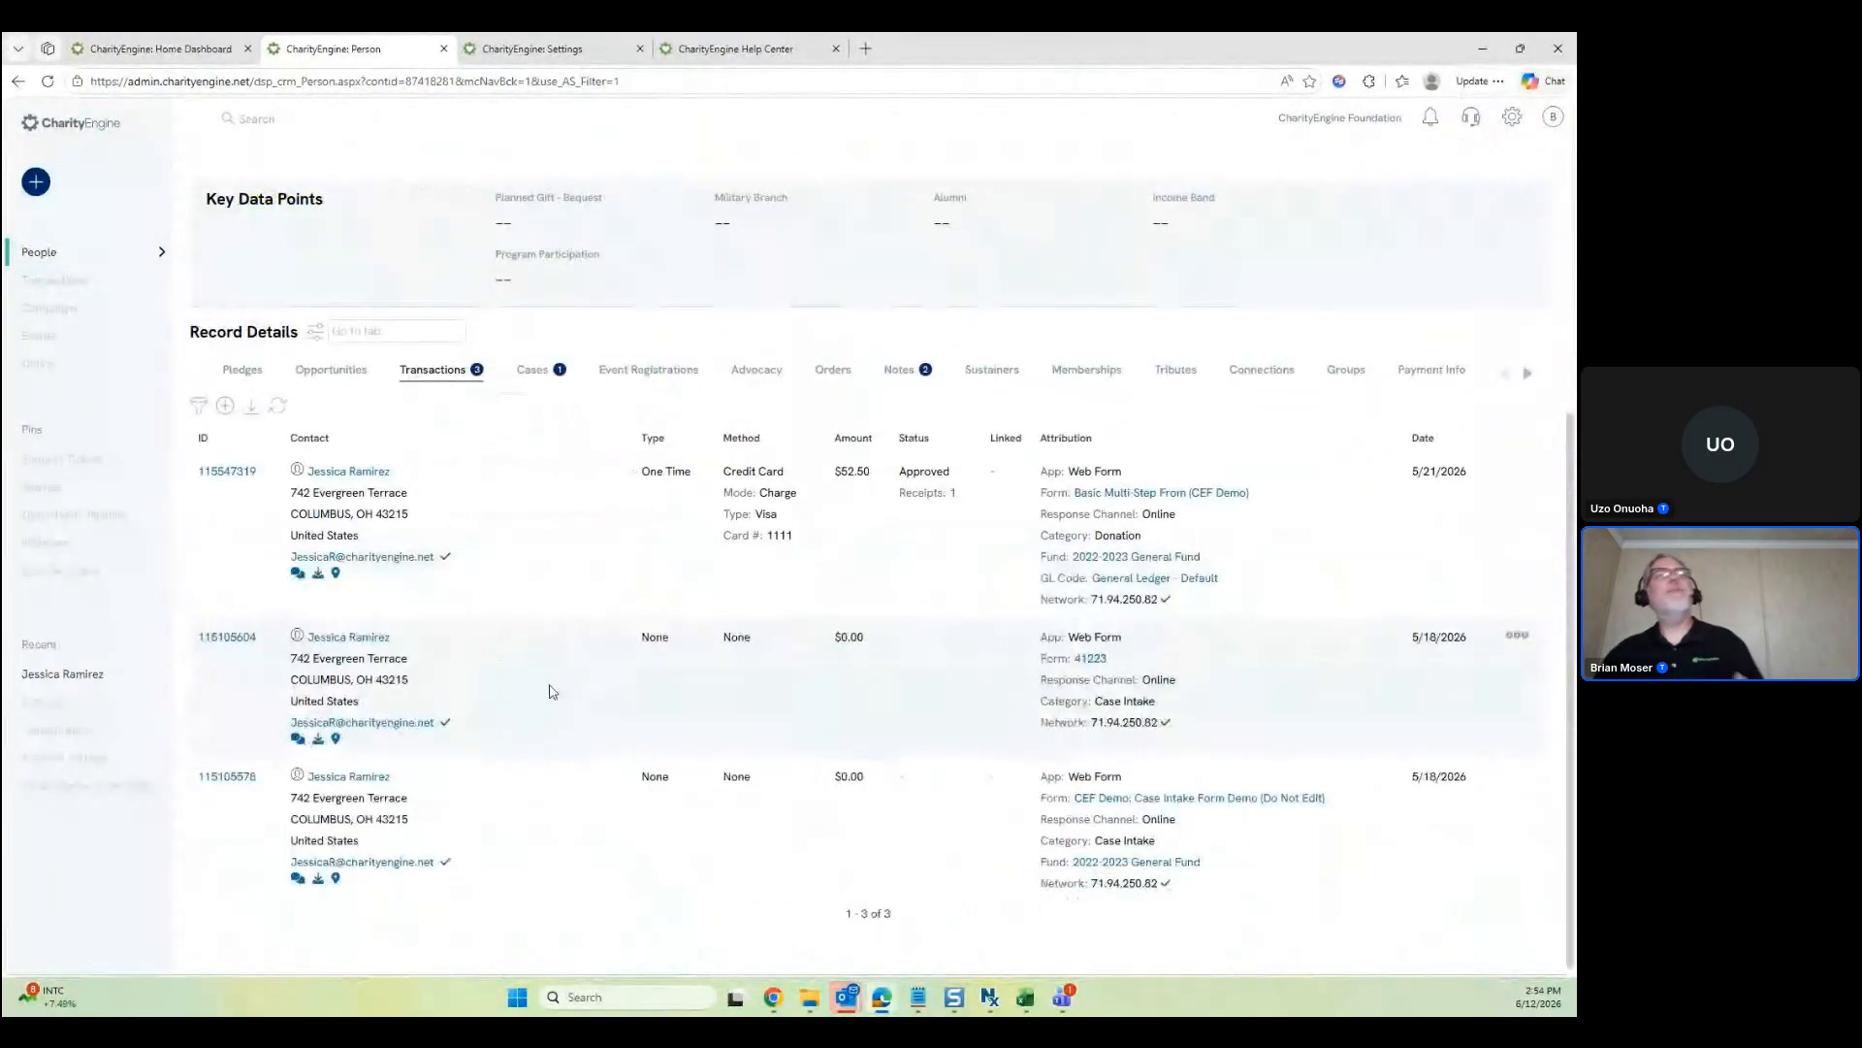
{"action": "scroll", "coordinate": [550, 691], "scroll_direction": "up", "scroll_amount": 2}
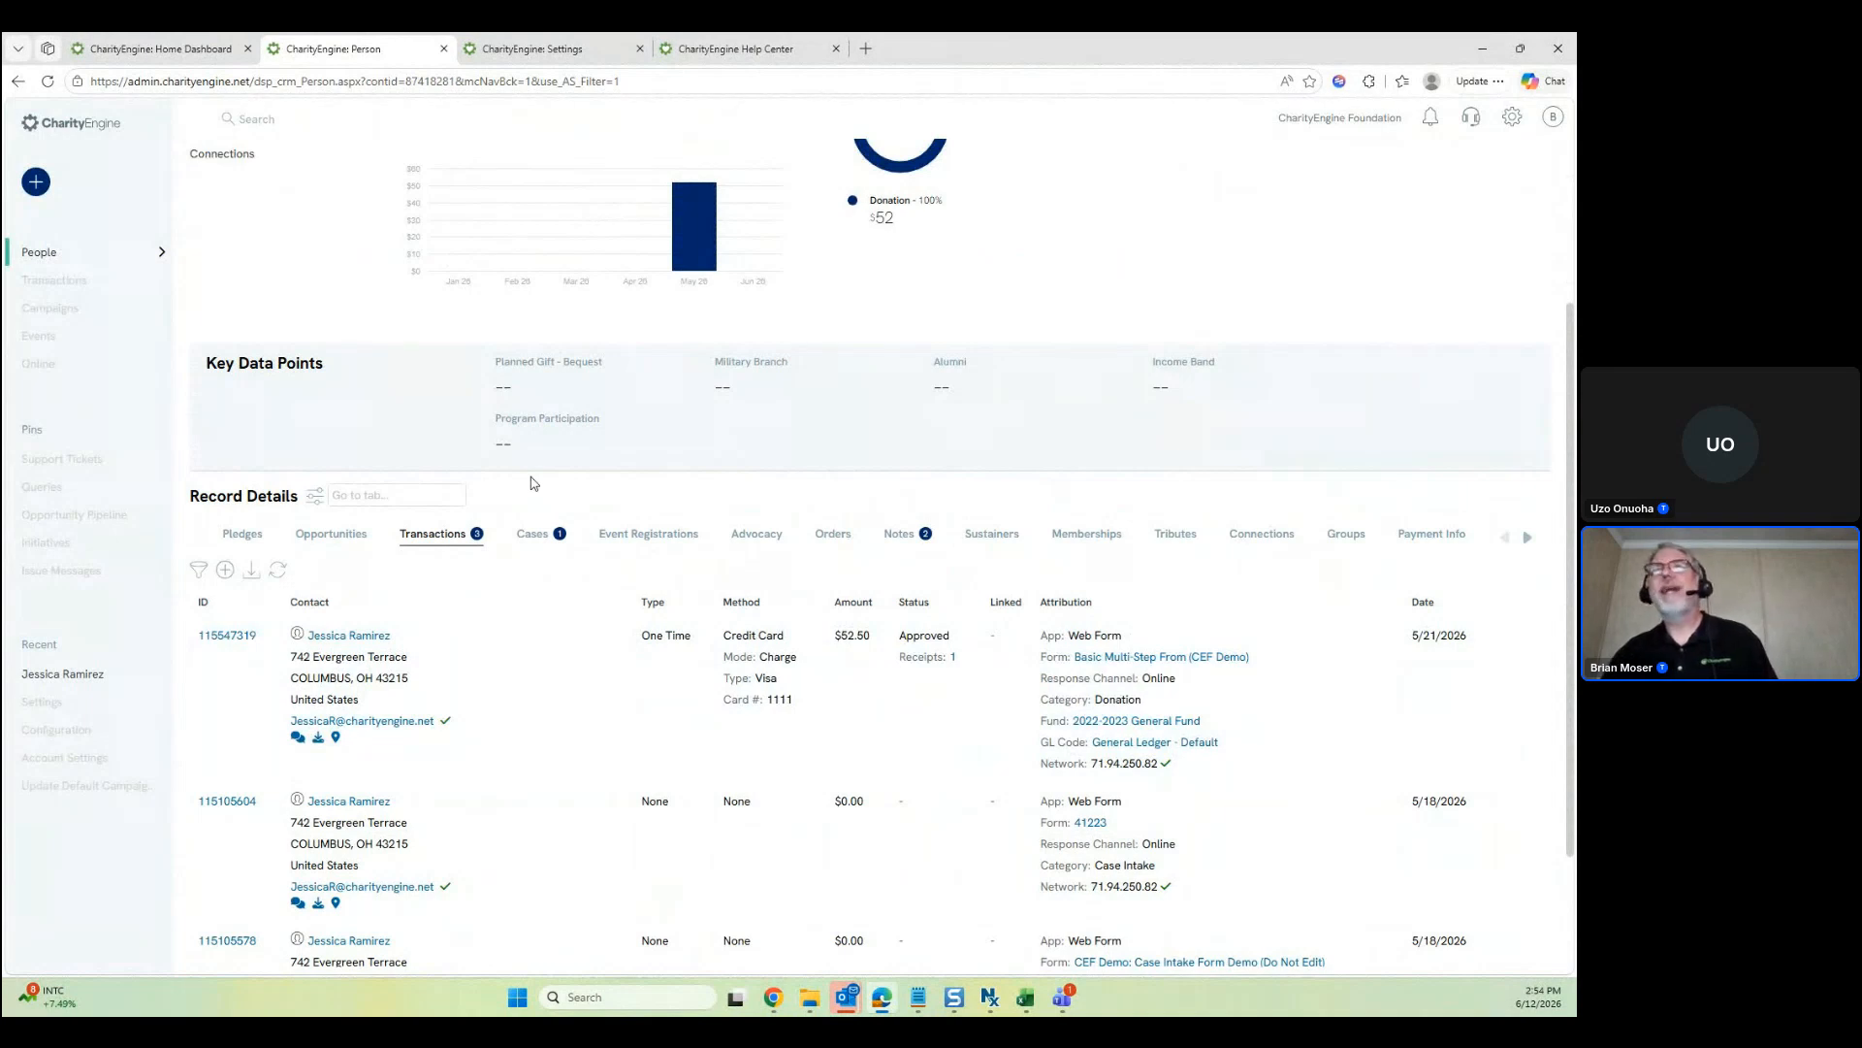
{"action": "scroll", "coordinate": [597, 708], "scroll_direction": "down", "scroll_amount": 2}
{"action": "scroll", "coordinate": [596, 709], "scroll_direction": "up", "scroll_amount": 2}
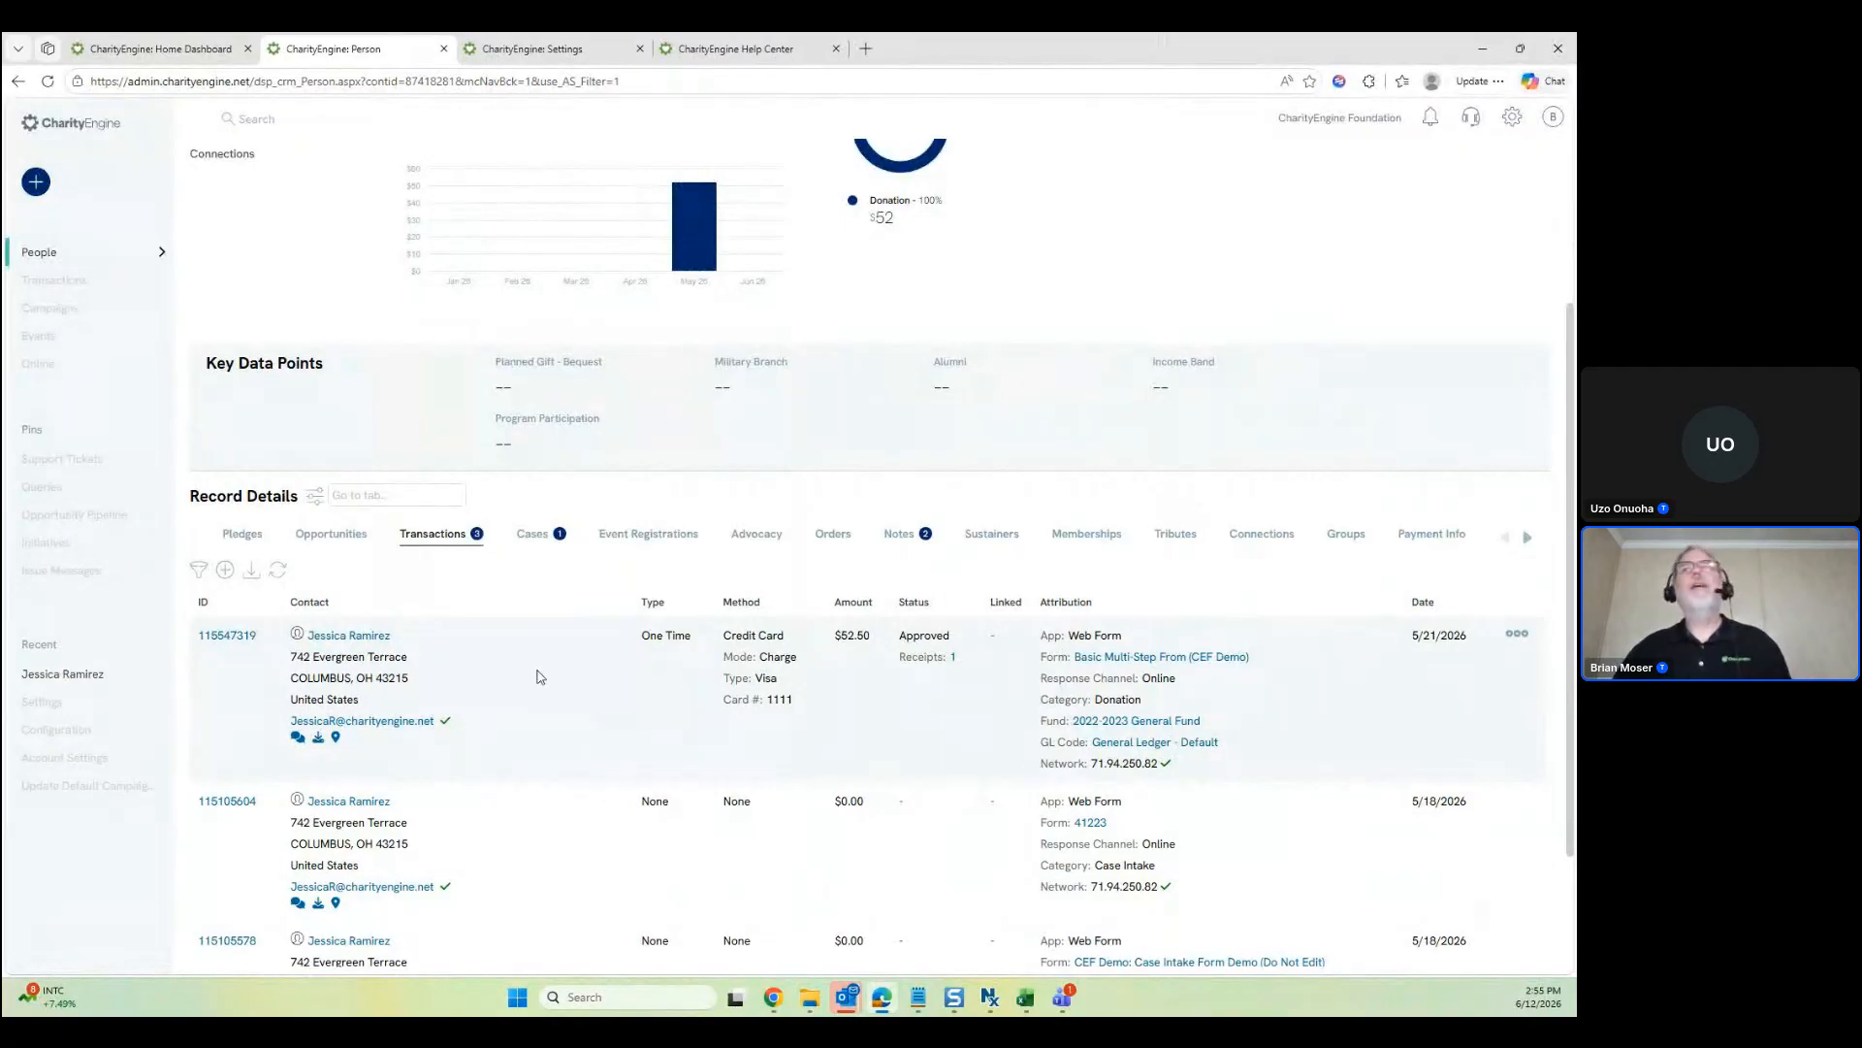
{"action": "left_click", "coordinate": [198, 569]}
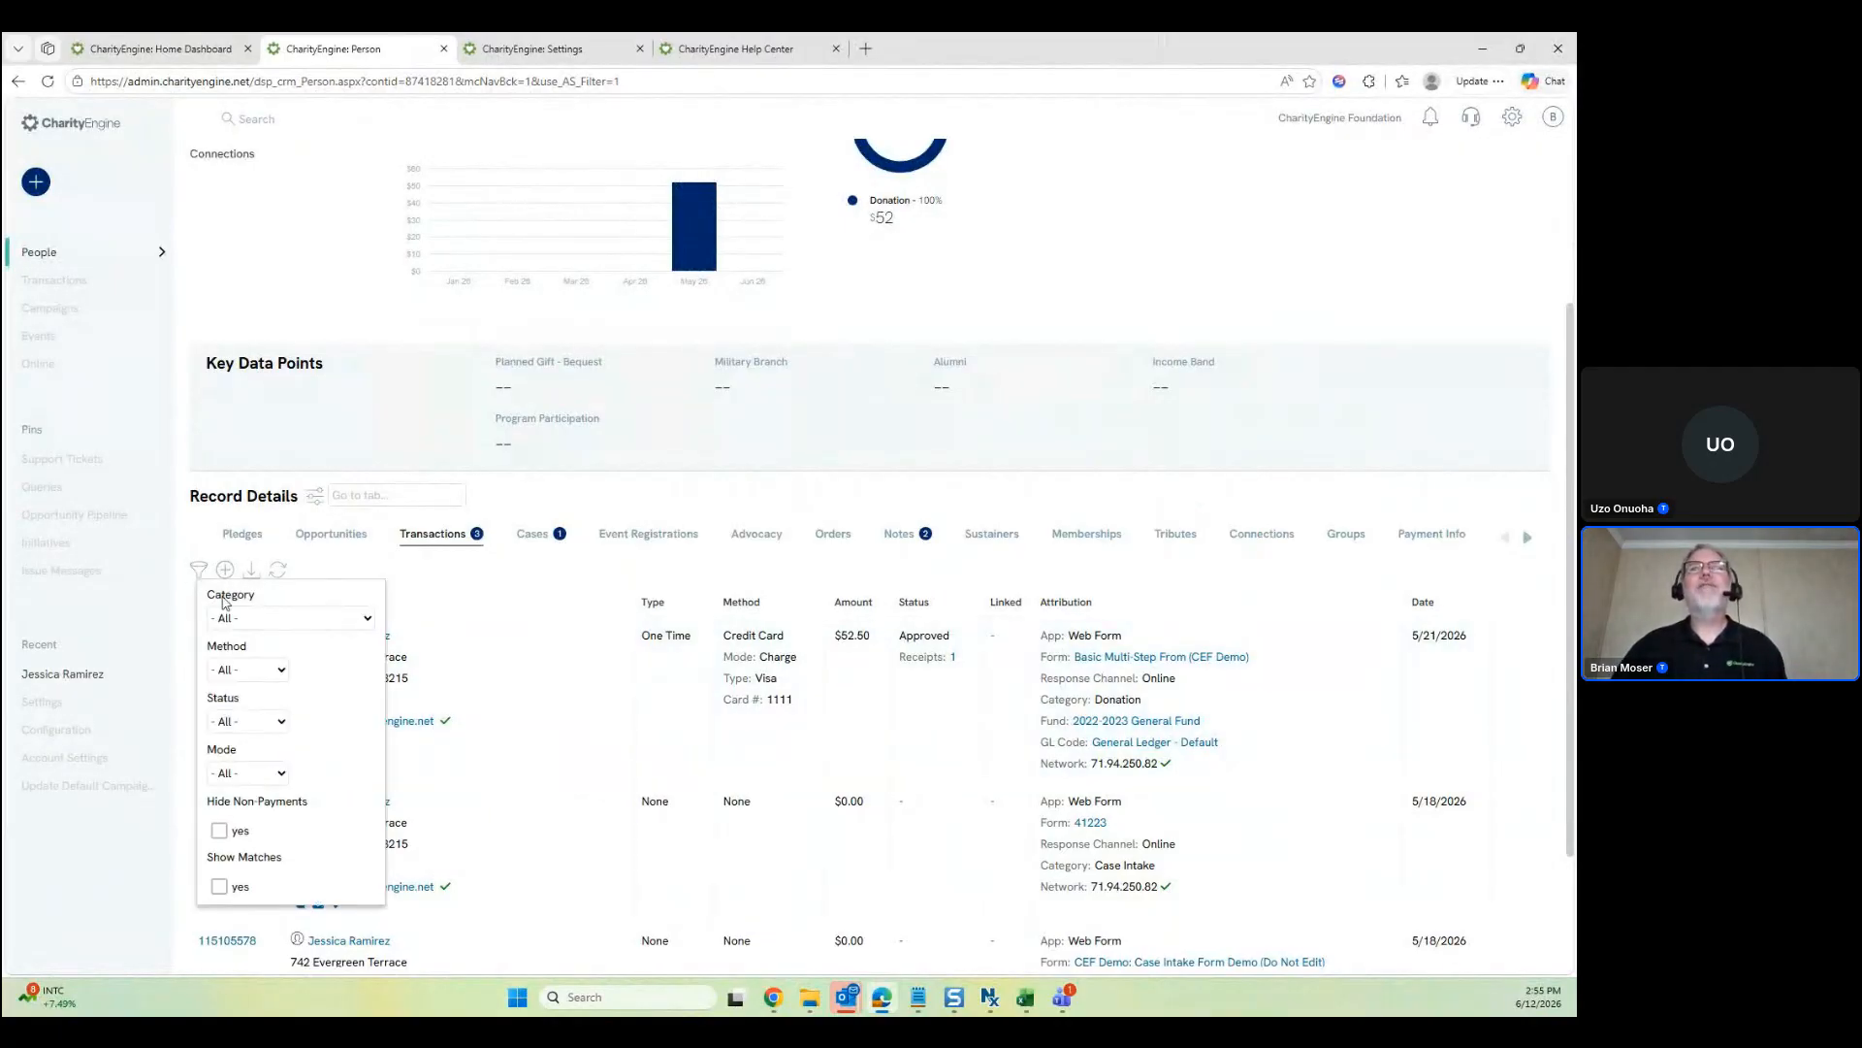
{"action": "left_click", "coordinate": [267, 725]}
{"action": "left_click", "coordinate": [247, 769]}
Reset the transaction status filter to All and reload the contact record
{"action": "left_click", "coordinate": [265, 747]}
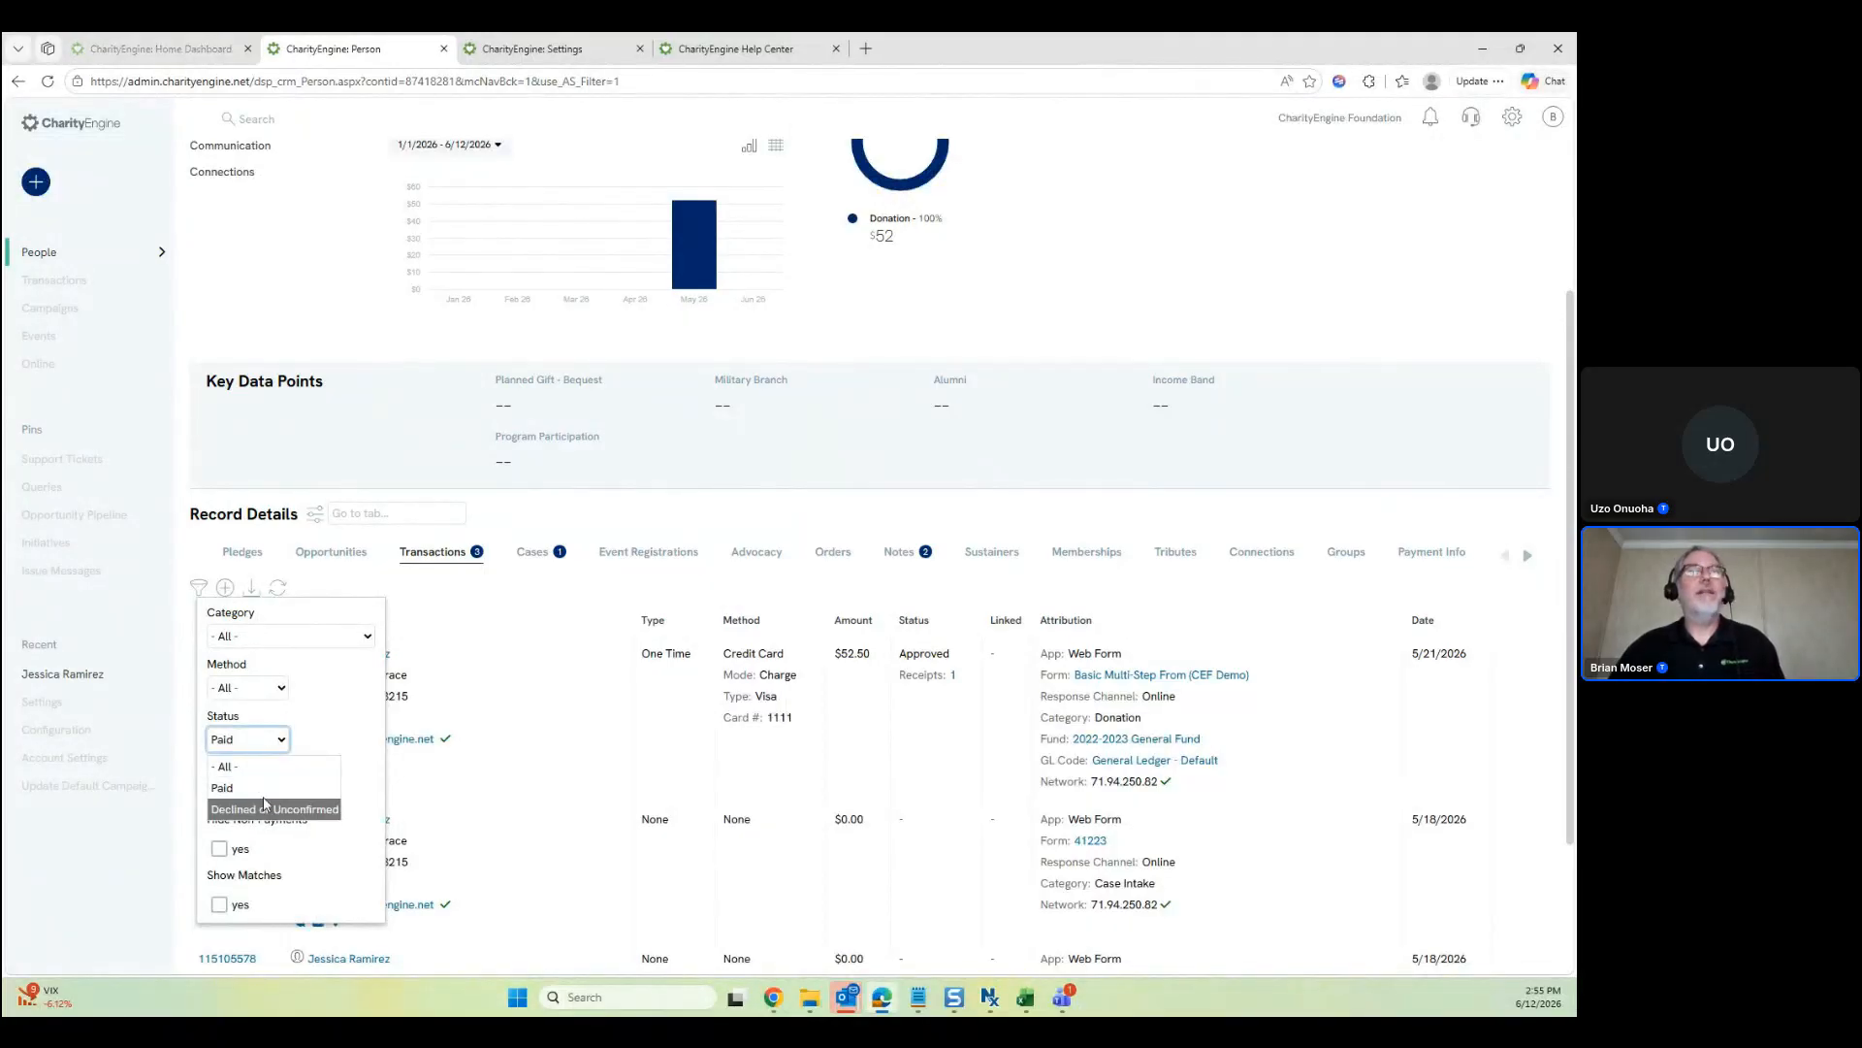
{"action": "left_click", "coordinate": [259, 767]}
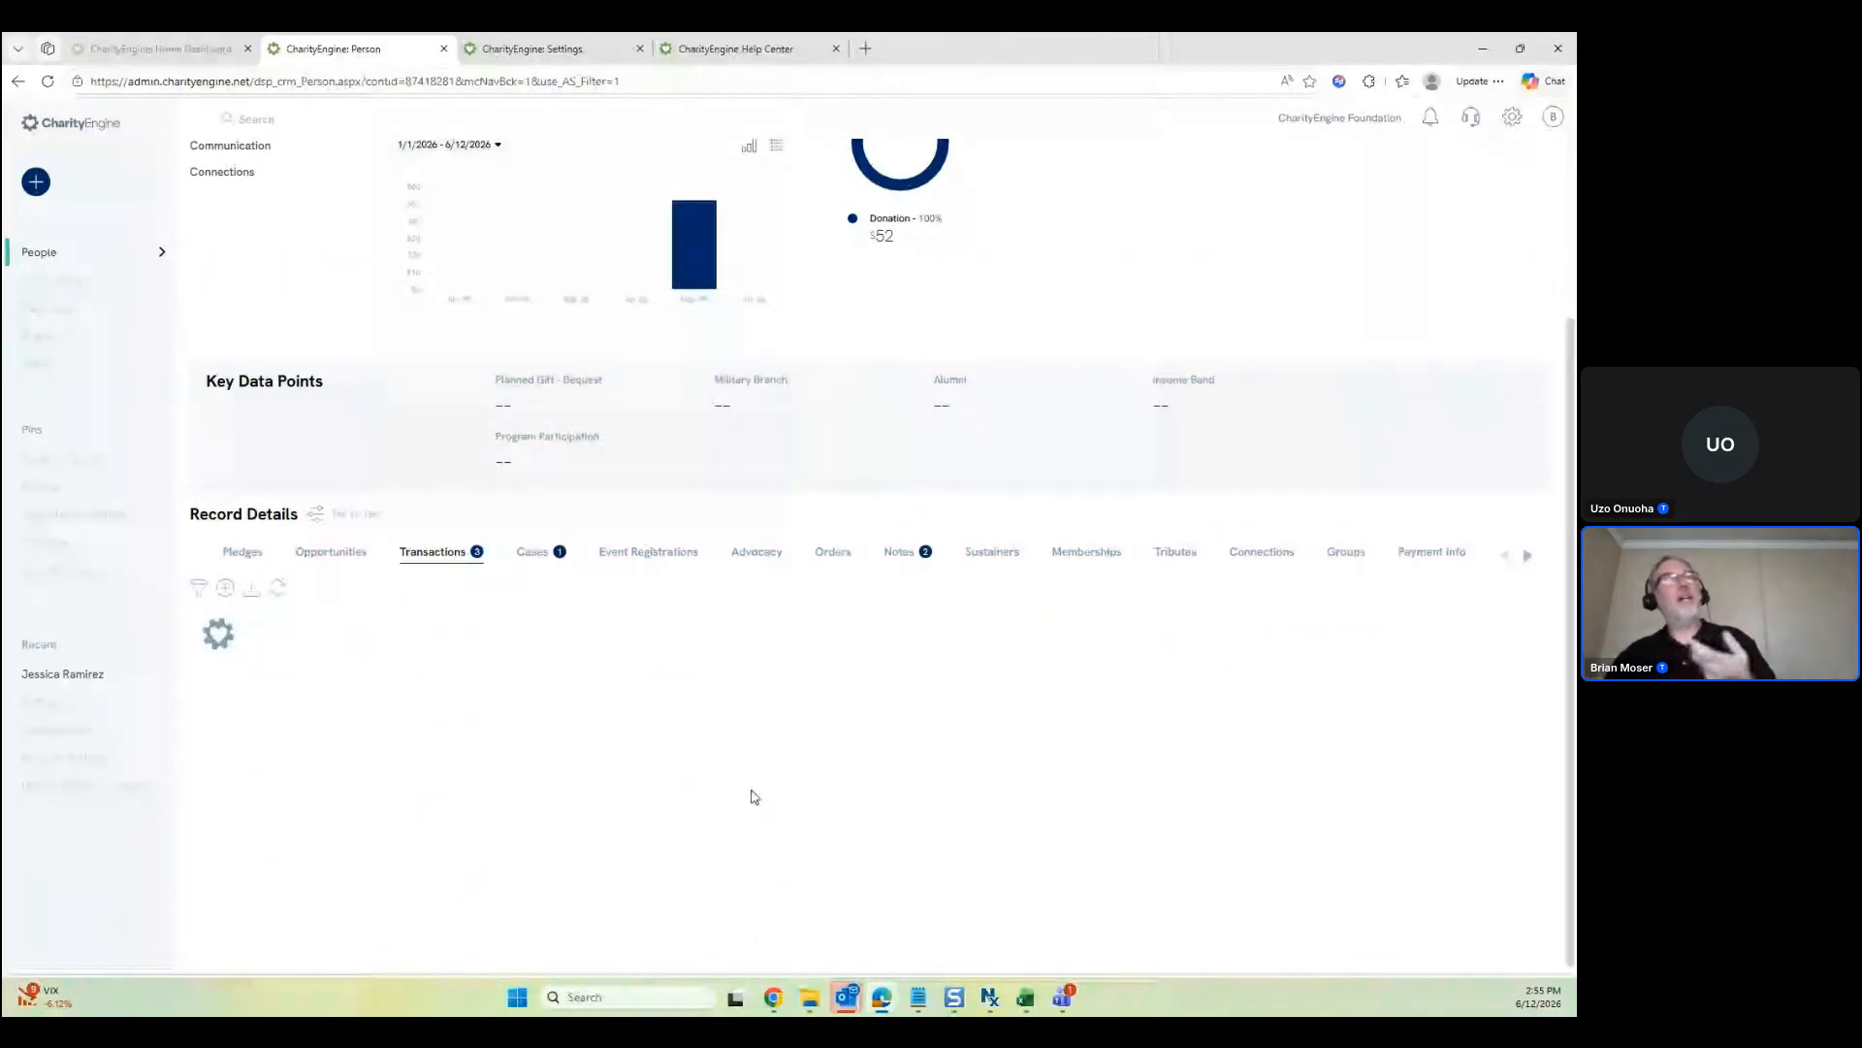
{"action": "mouse_move", "coordinate": [782, 998]}
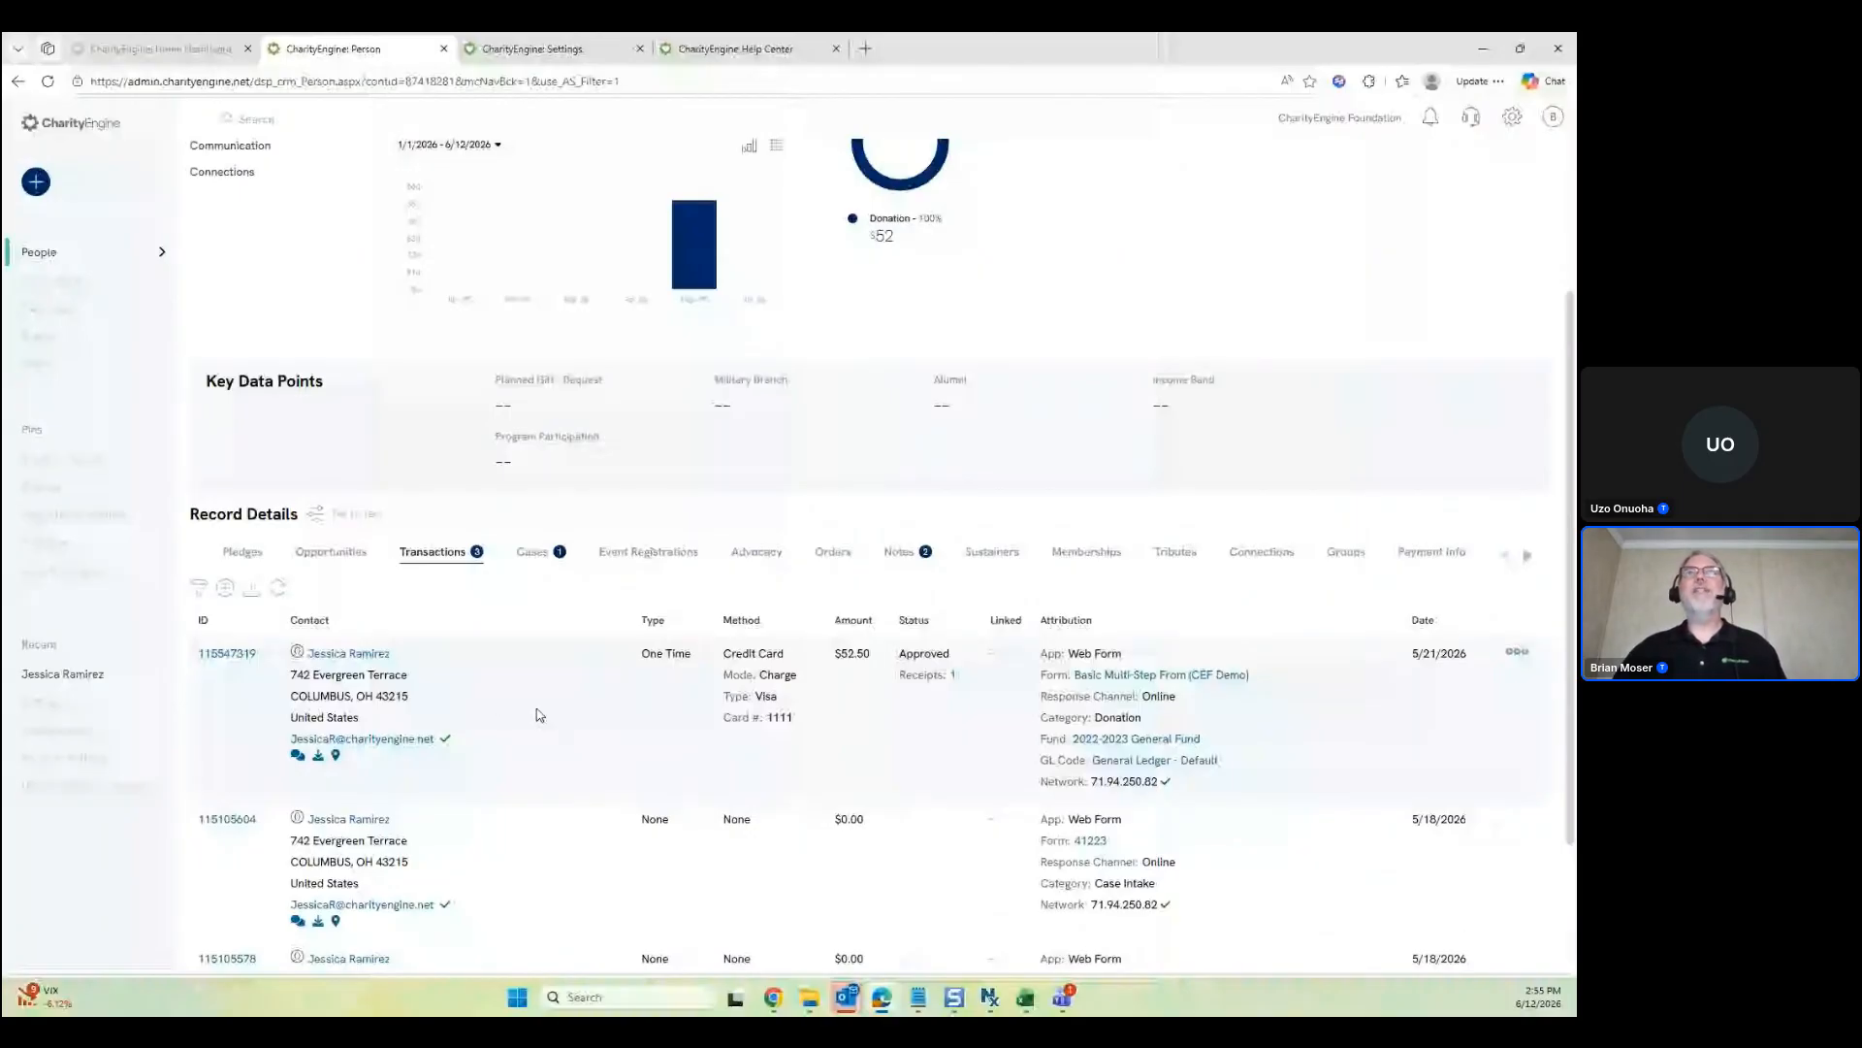
{"action": "key", "text": "F5"}
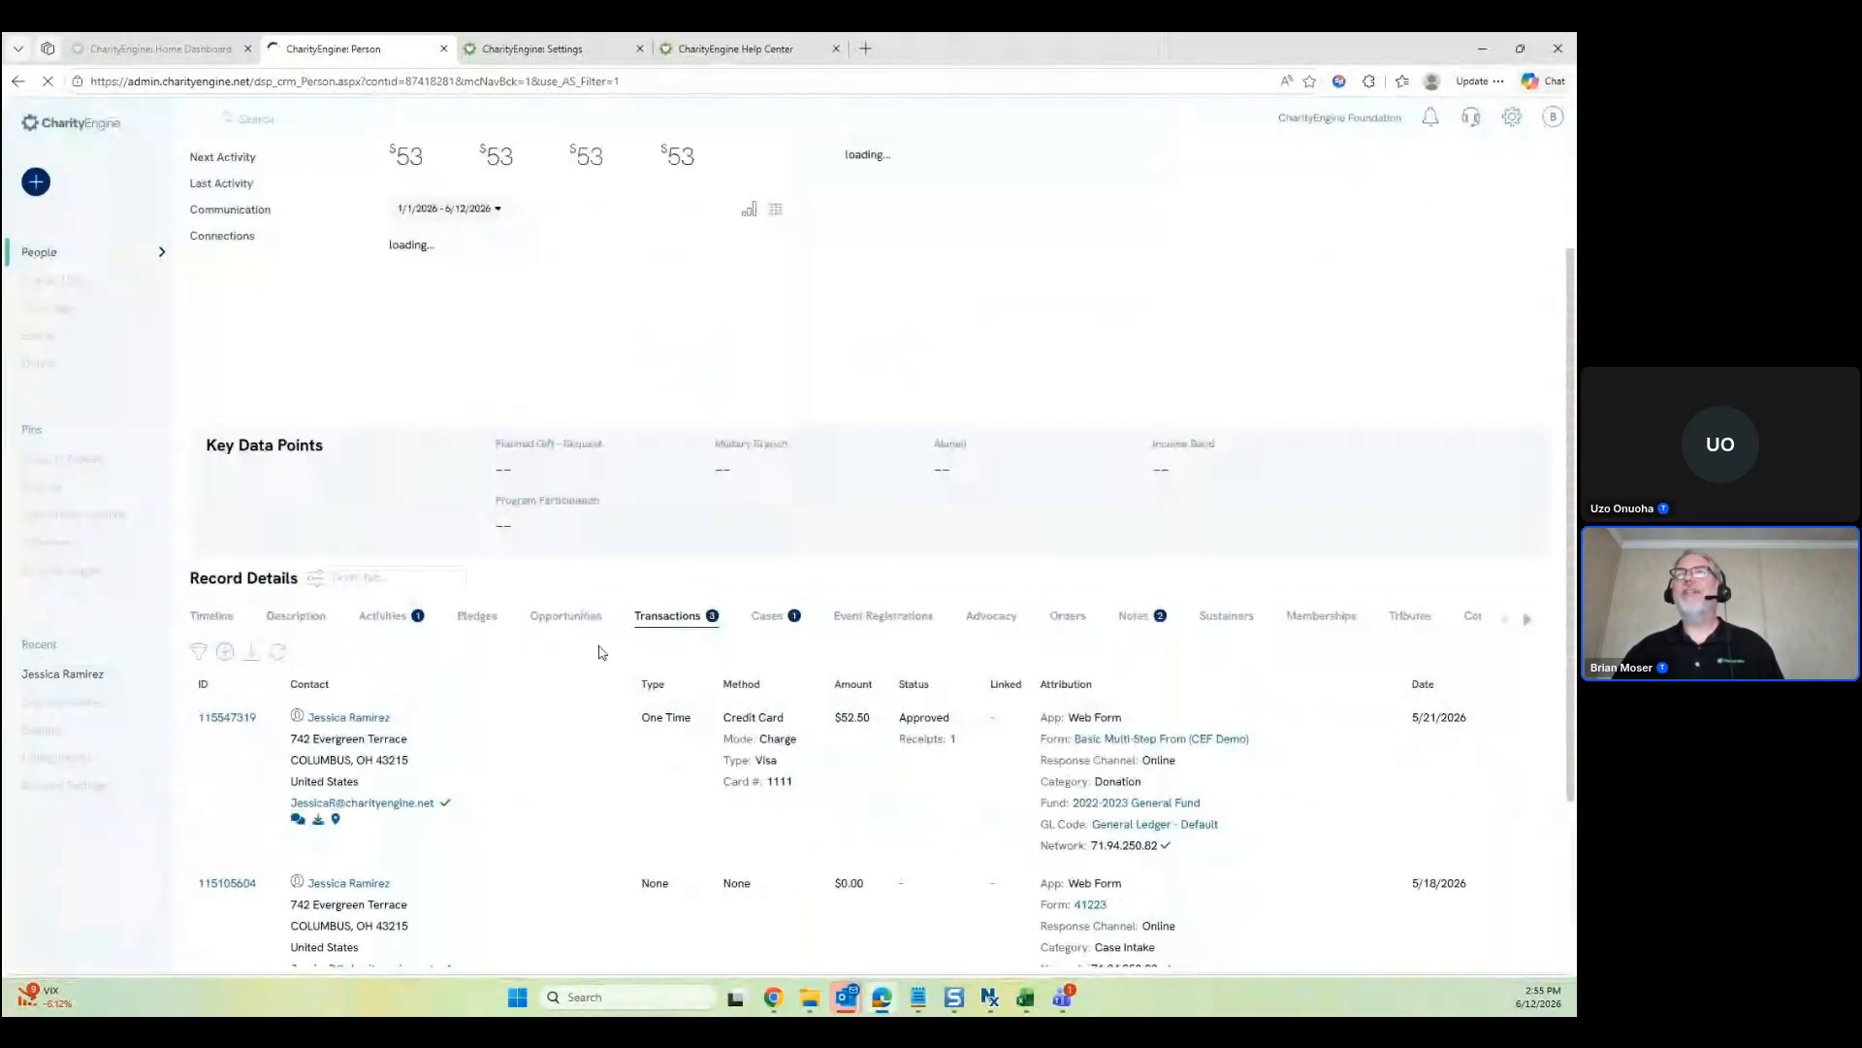
Show the filter options on the Transactions and Activities tabs
{"action": "left_click", "coordinate": [198, 651]}
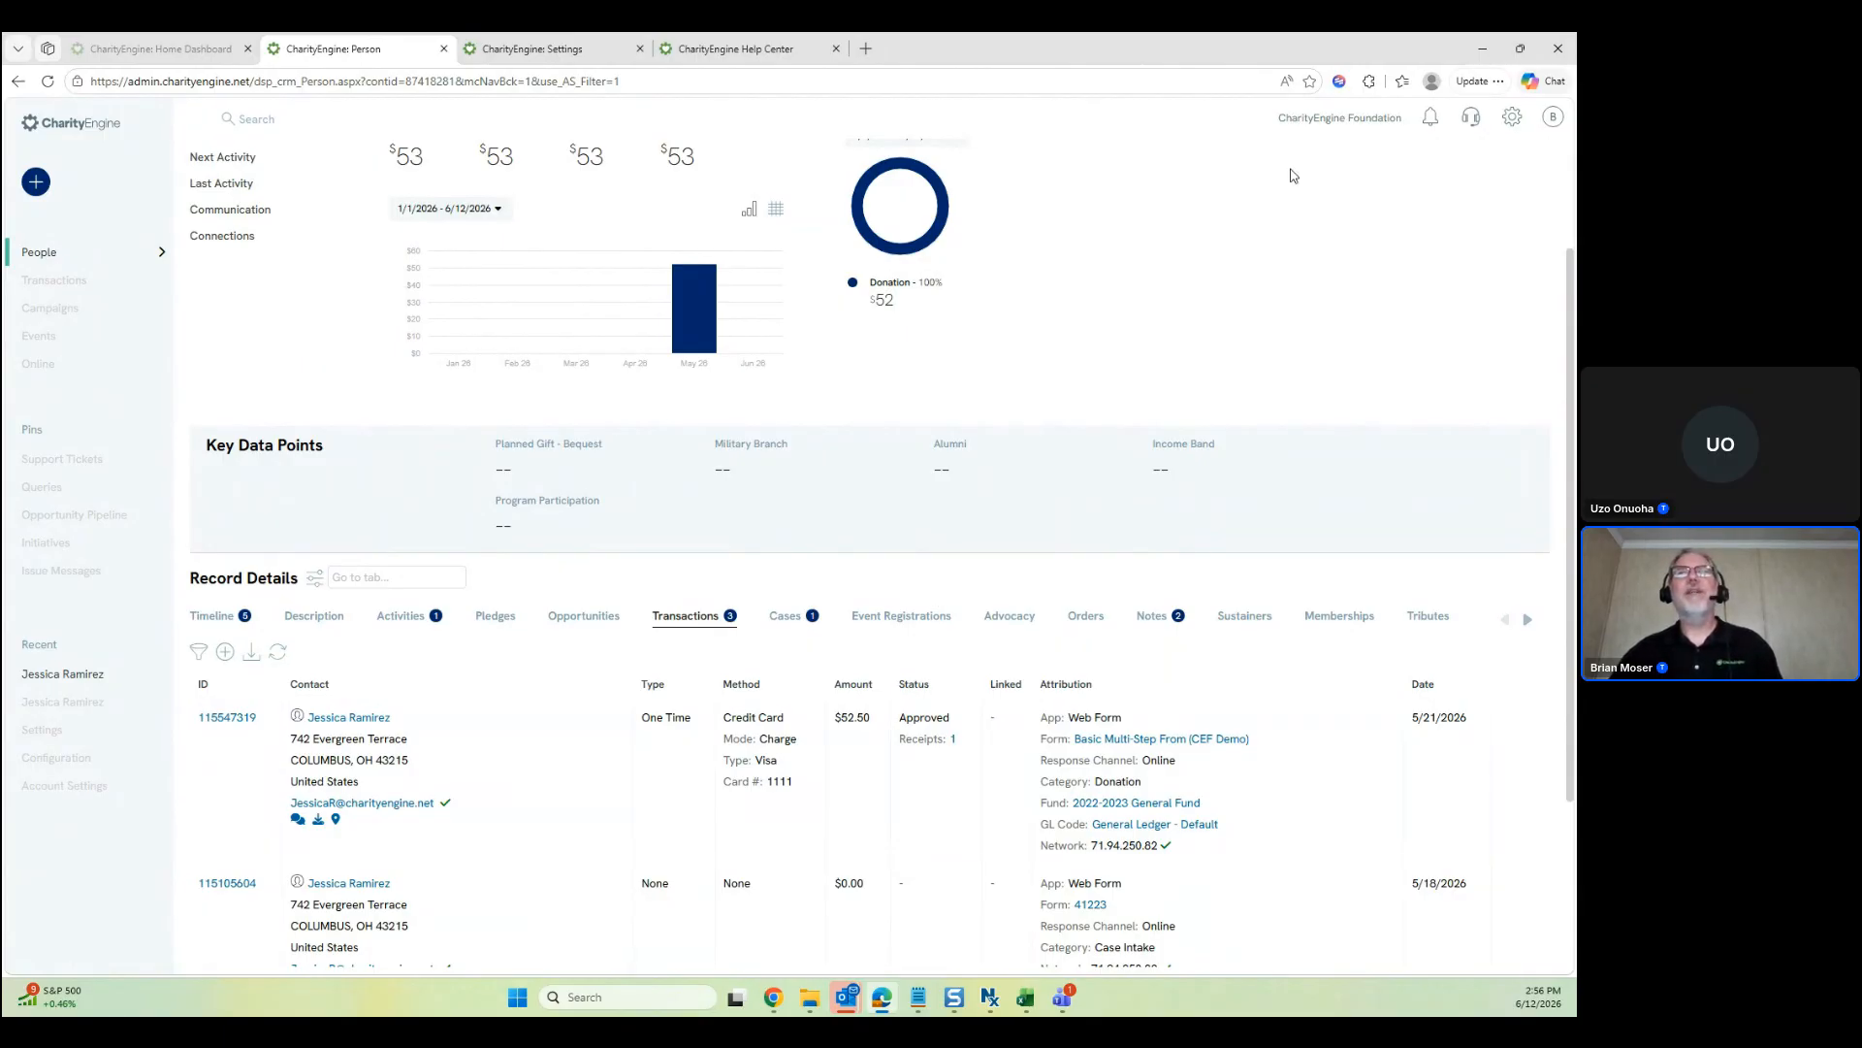
{"action": "left_click", "coordinate": [401, 615]}
{"action": "left_click", "coordinate": [200, 651]}
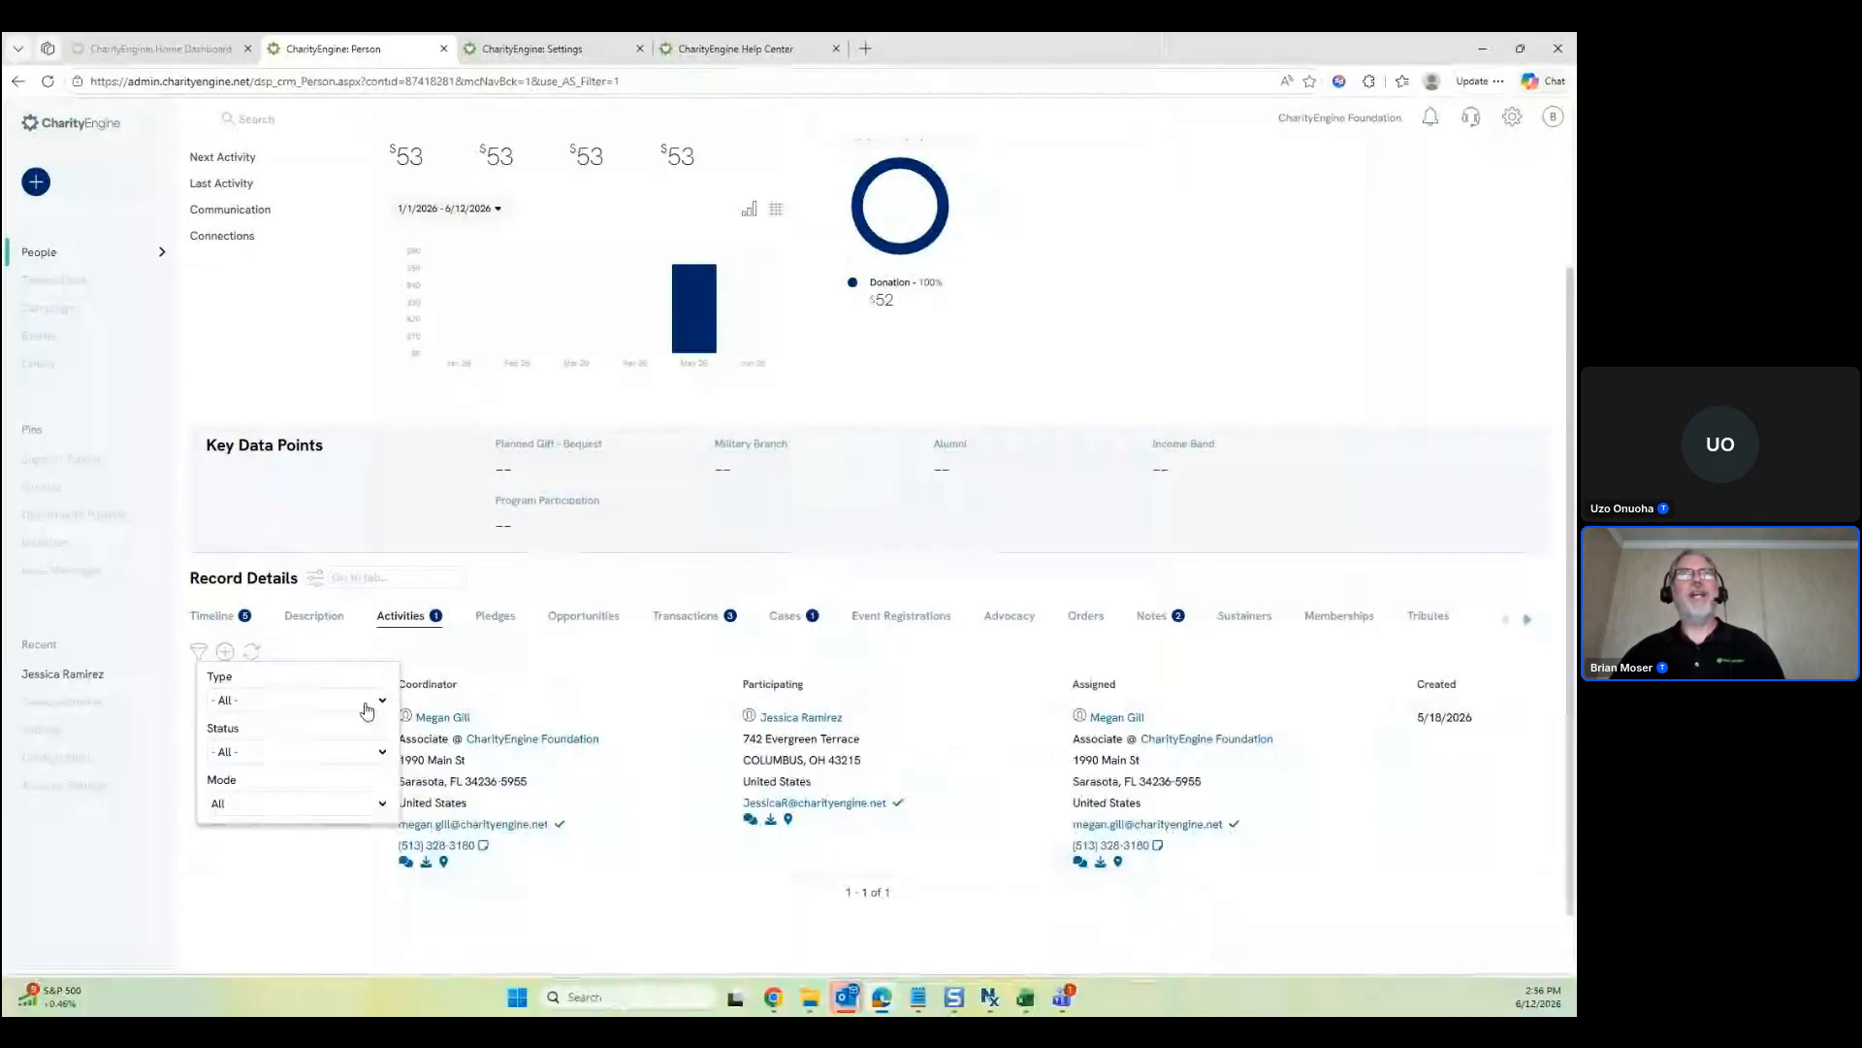
{"action": "scroll", "coordinate": [720, 774], "scroll_direction": "down", "scroll_amount": 1}
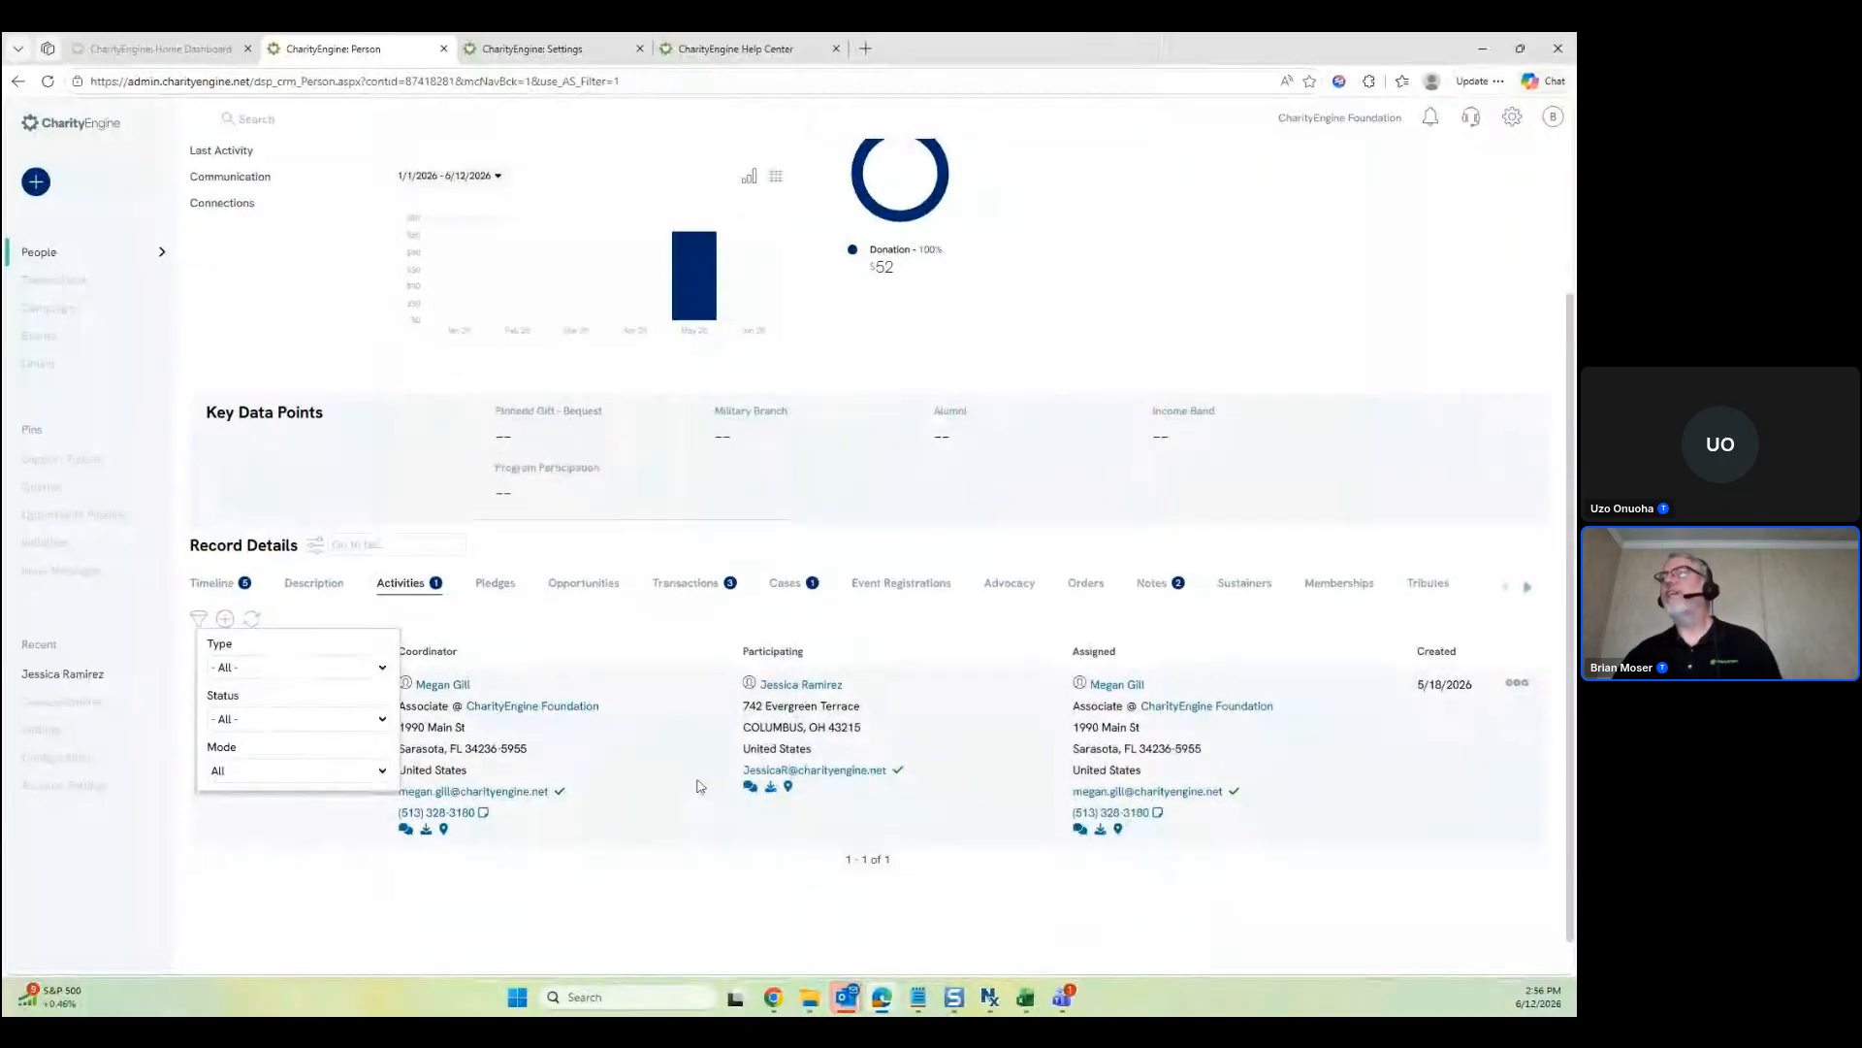
{"action": "scroll", "coordinate": [701, 786], "scroll_direction": "up", "scroll_amount": 2}
{"action": "scroll", "coordinate": [696, 782], "scroll_direction": "down", "scroll_amount": 2}
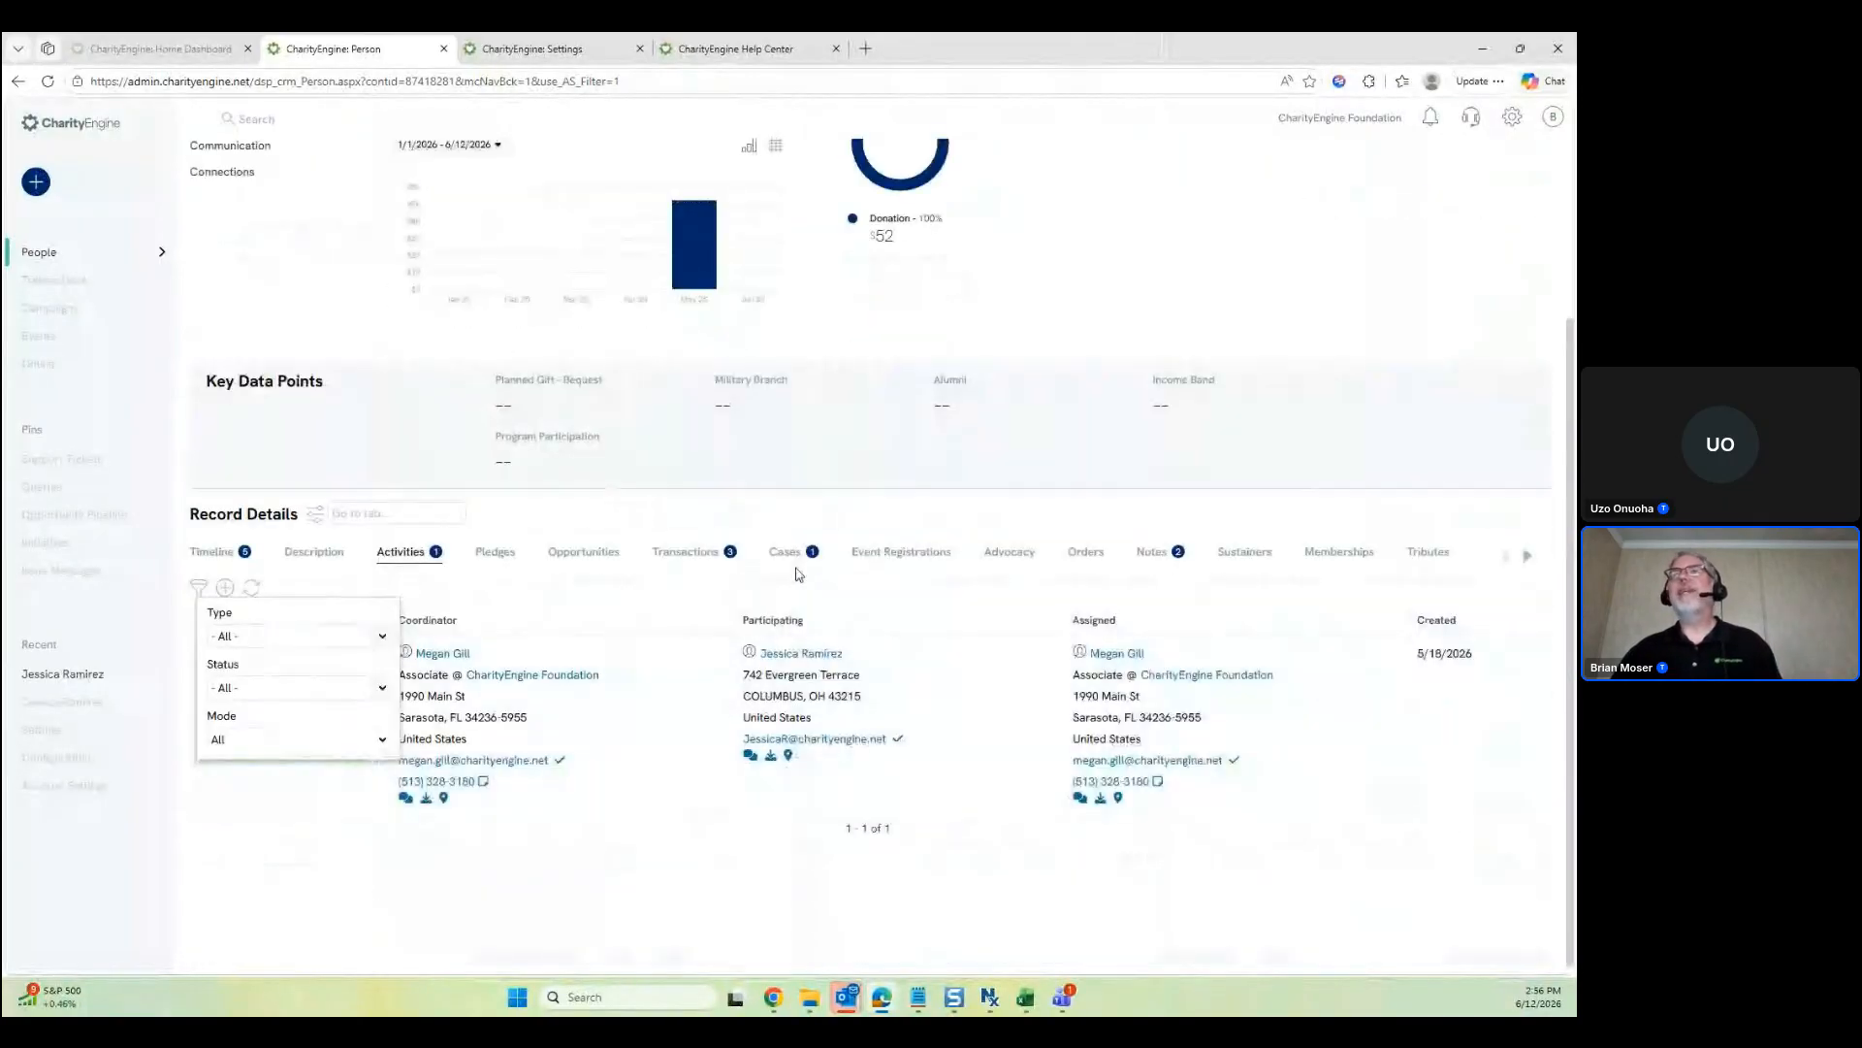
Show the filter options on the Cases and Event Registrations tabs
{"action": "left_click", "coordinate": [783, 565]}
{"action": "left_click", "coordinate": [200, 589]}
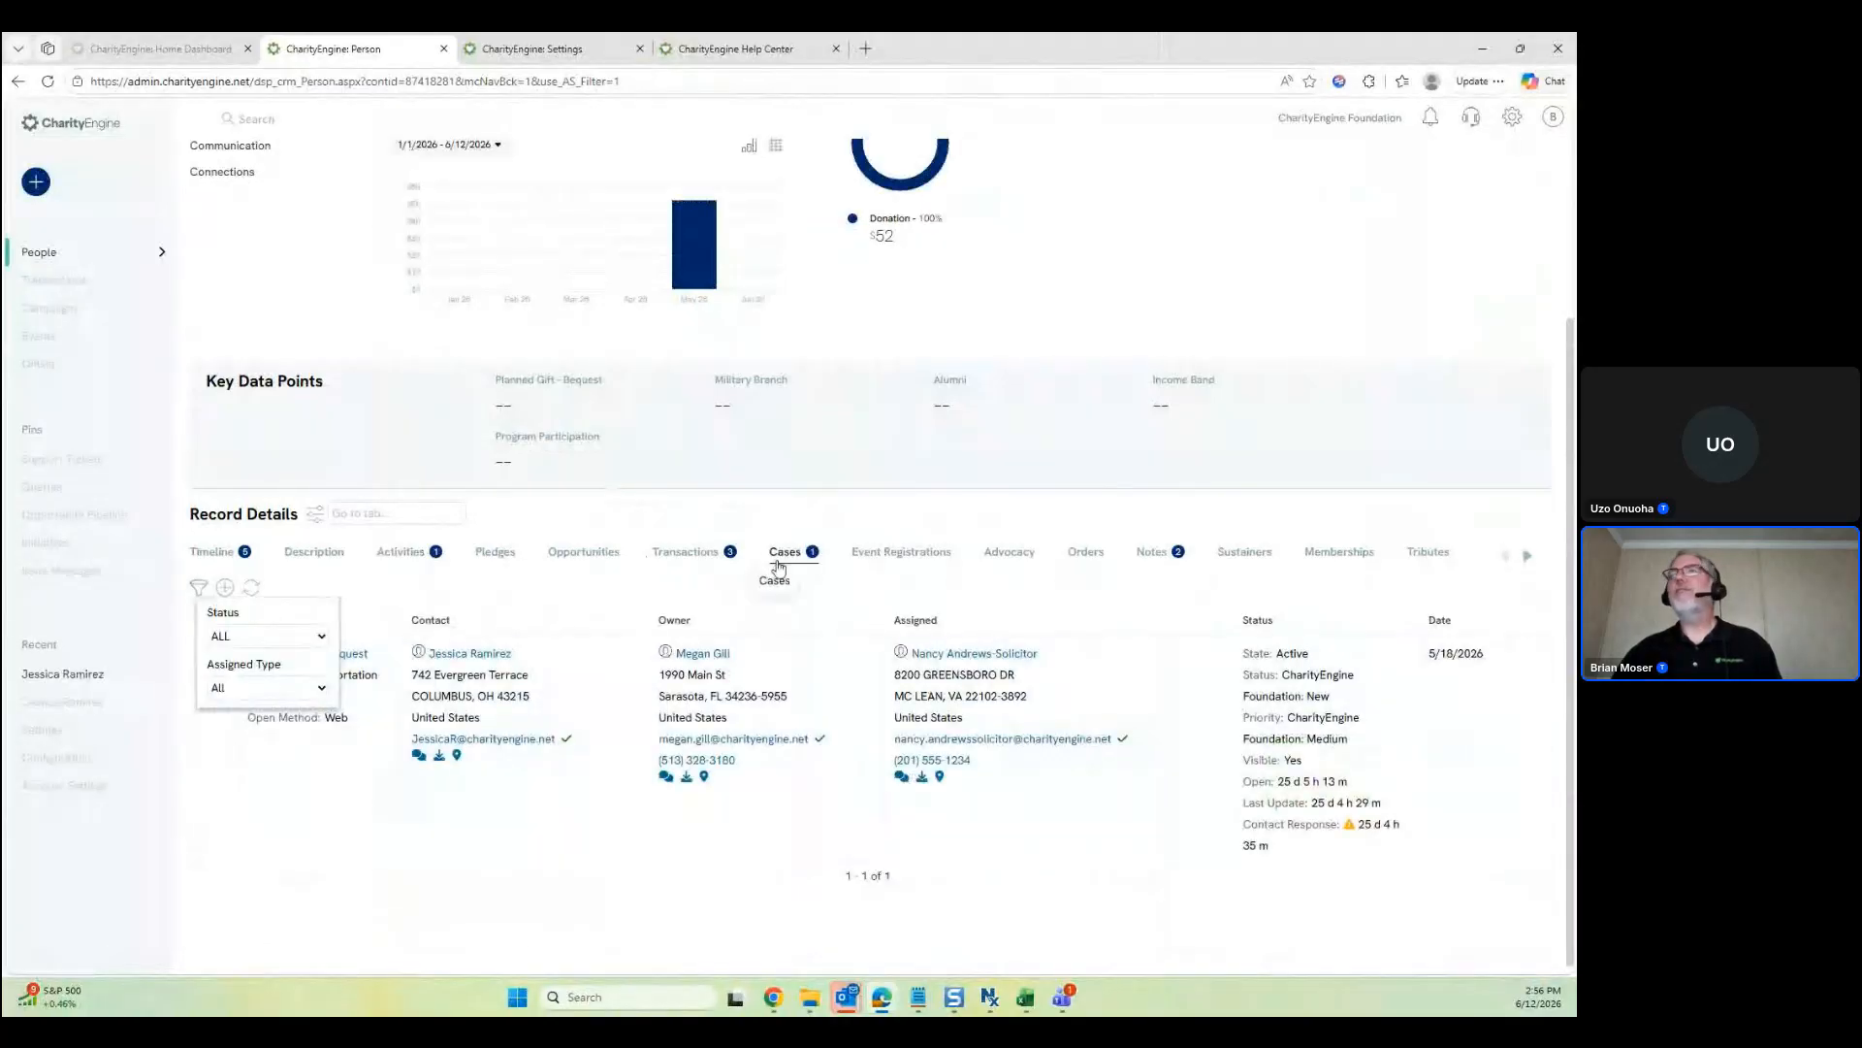
{"action": "left_click", "coordinate": [913, 552]}
{"action": "left_click", "coordinate": [199, 588]}
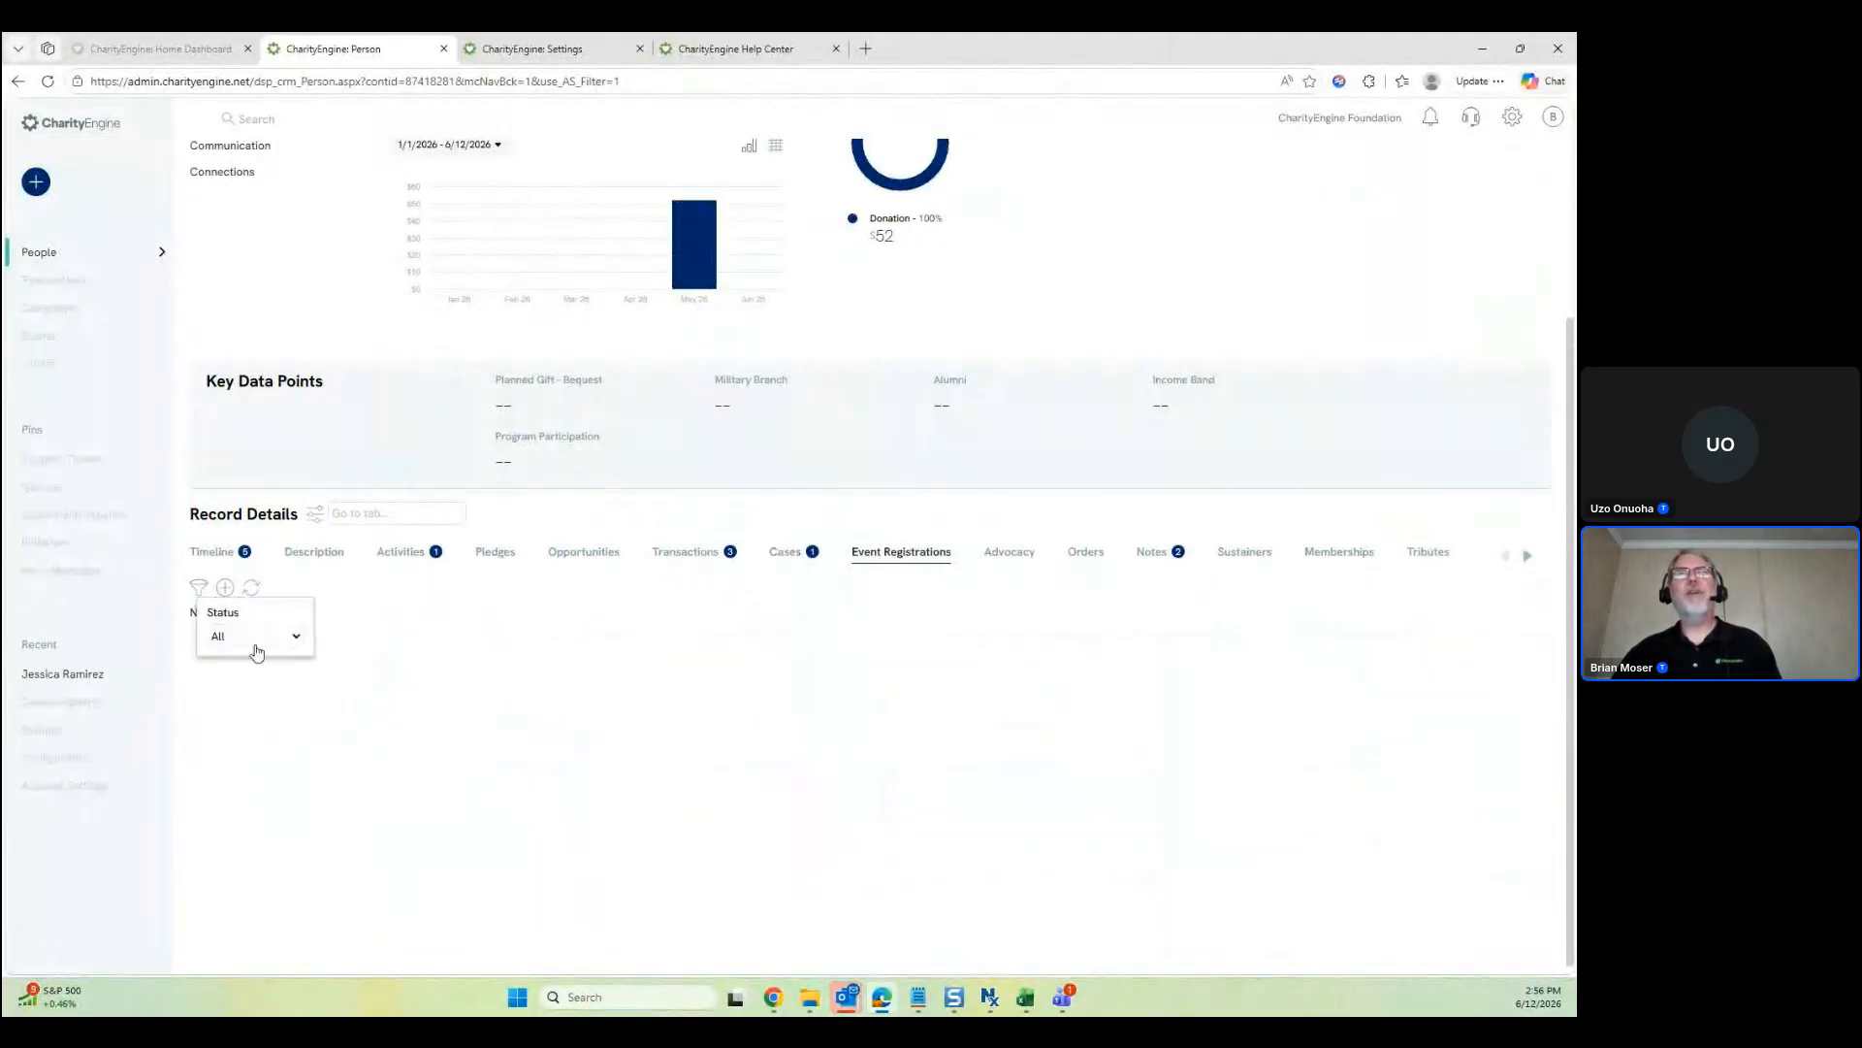